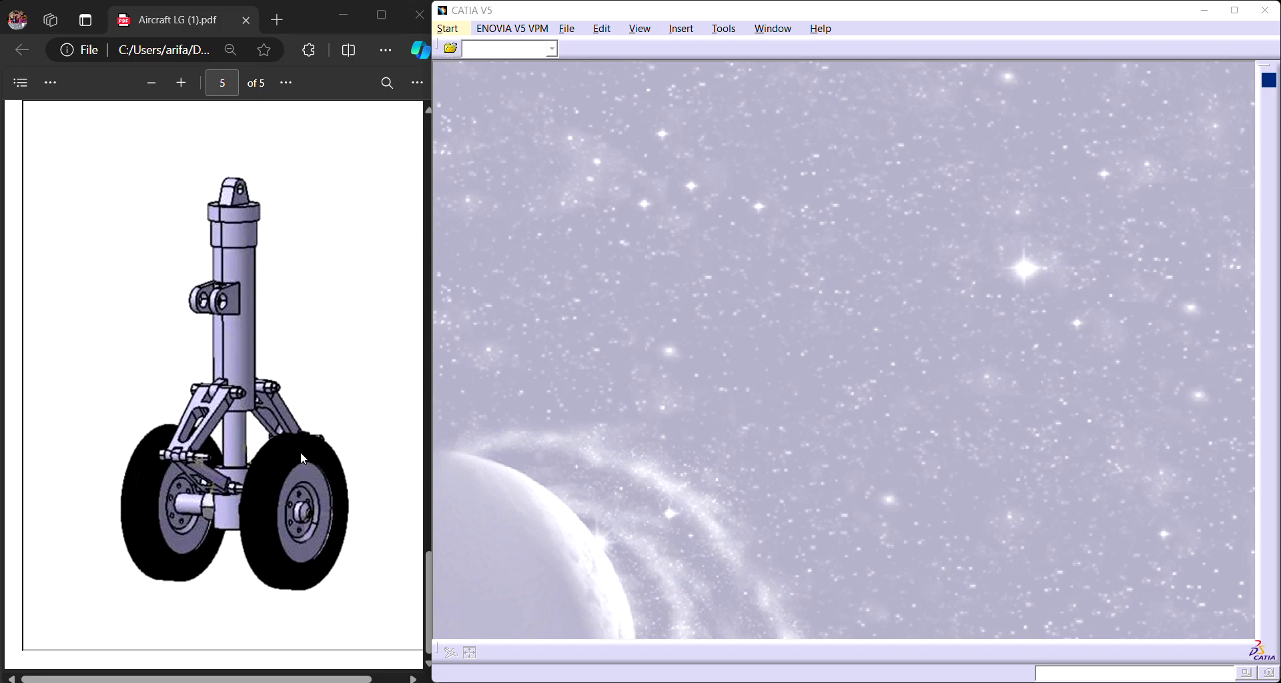
Display the strut drawing on the first page of the landing gear PDF and resize the CATIA window to sit beside it.
scroll(329, 377, "up", 15)
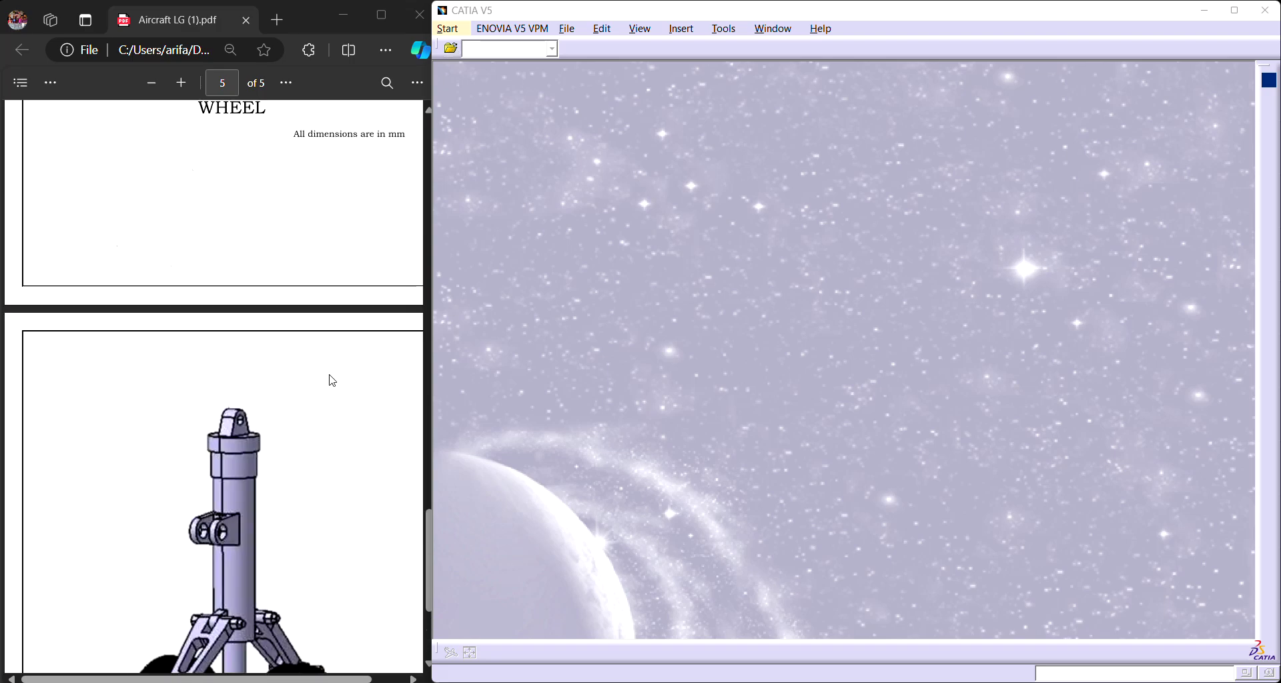
scroll(349, 395, "up", 15)
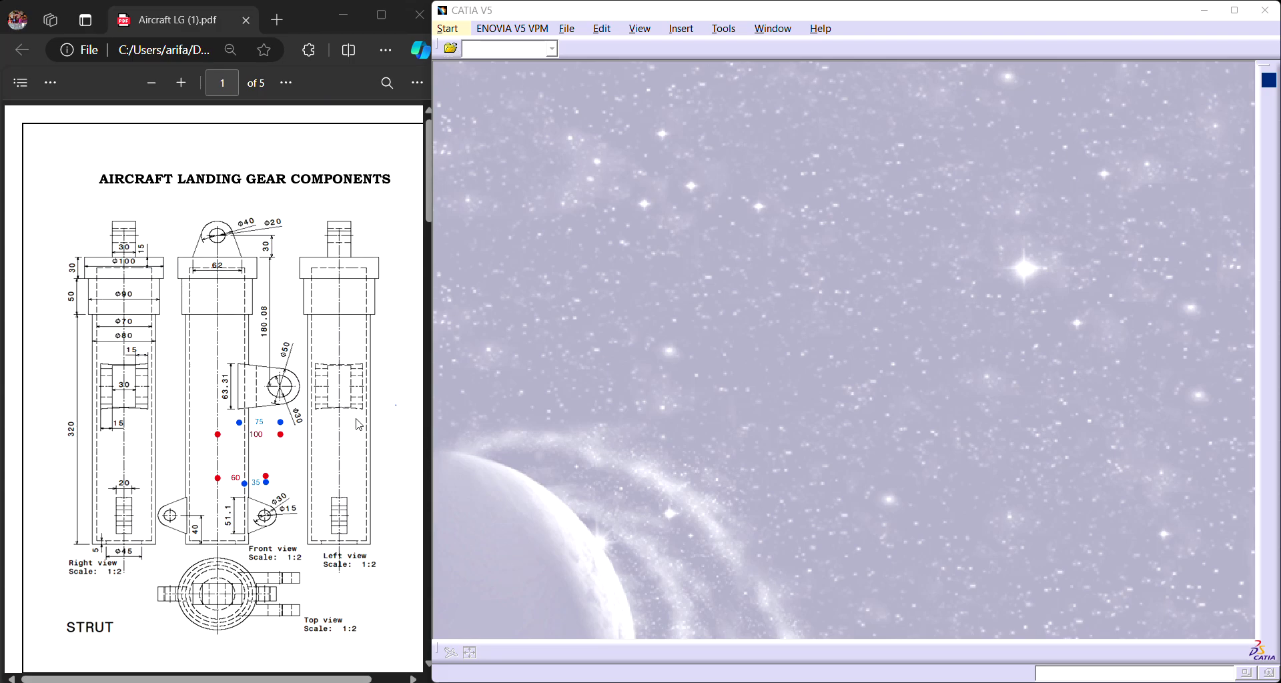
left_click_drag(431, 205, 427, 213)
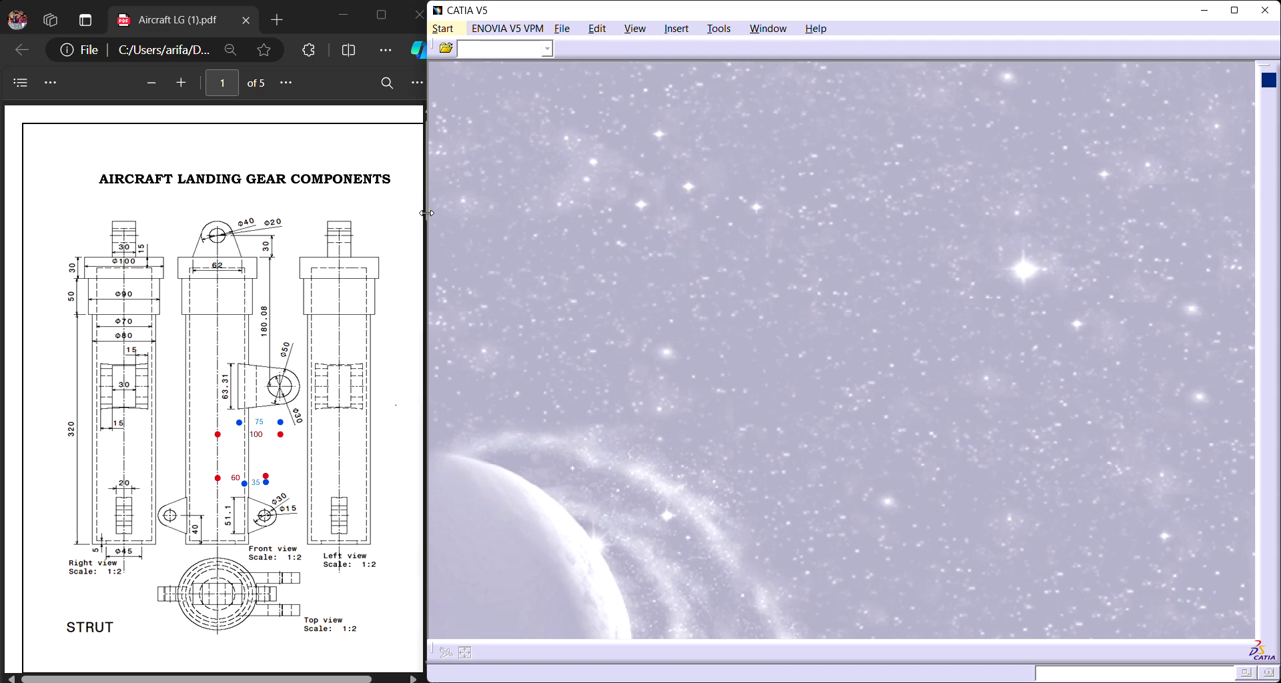
left_click(403, 211)
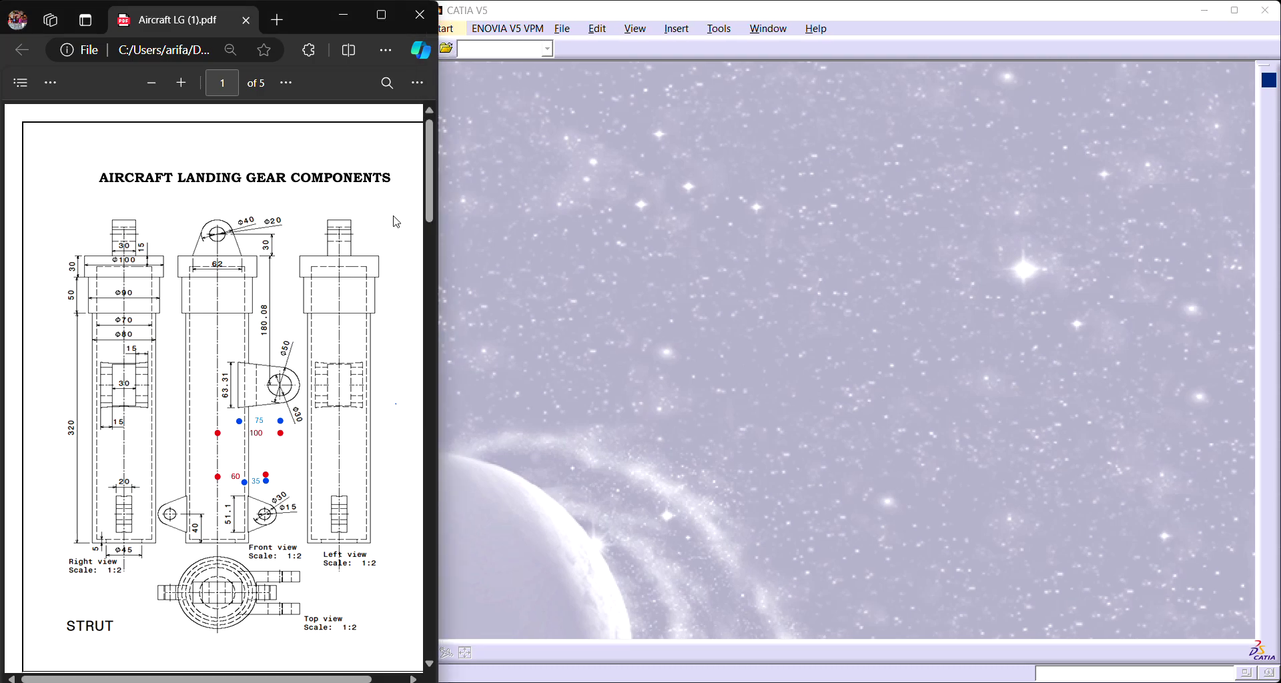
scroll(395, 221, "down", 1)
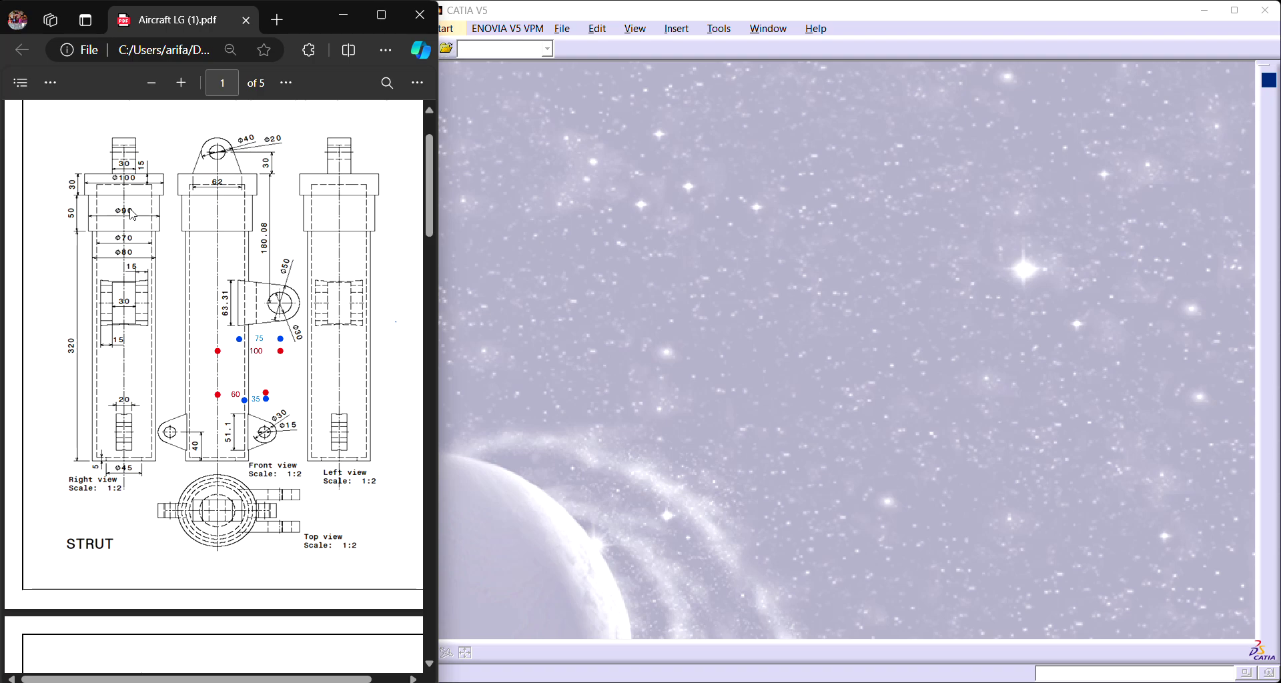
left_click(838, 26)
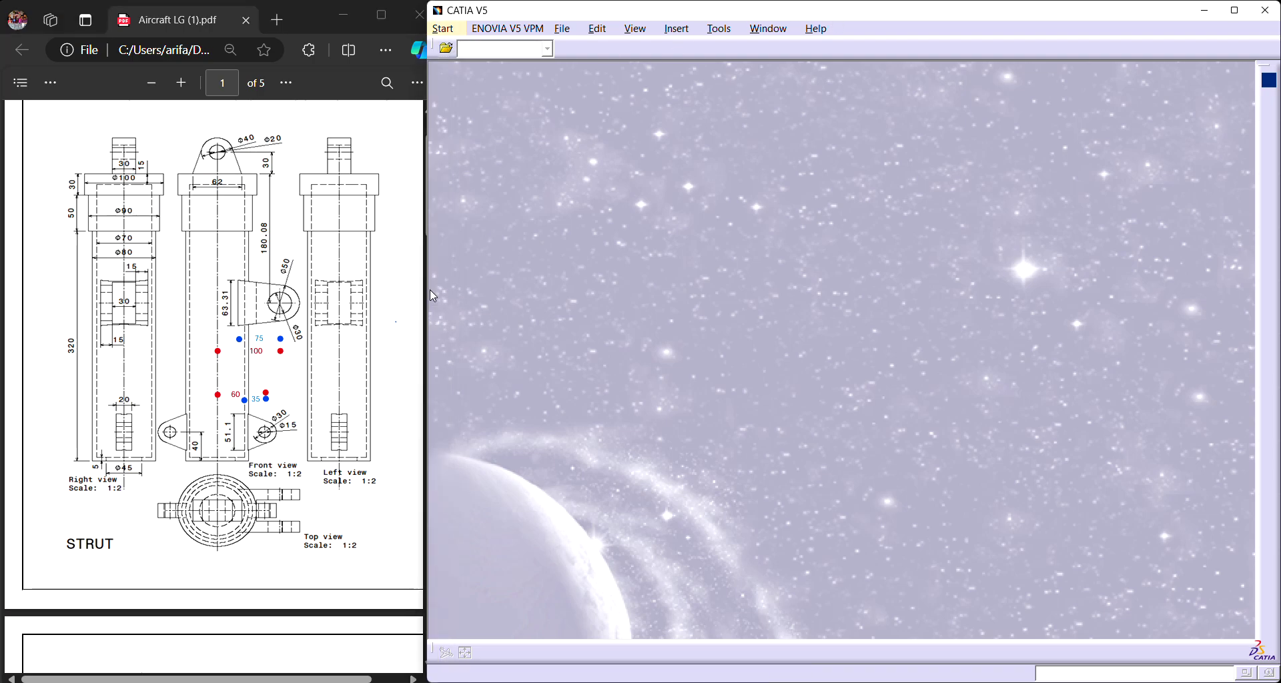
left_click_drag(427, 294, 436, 294)
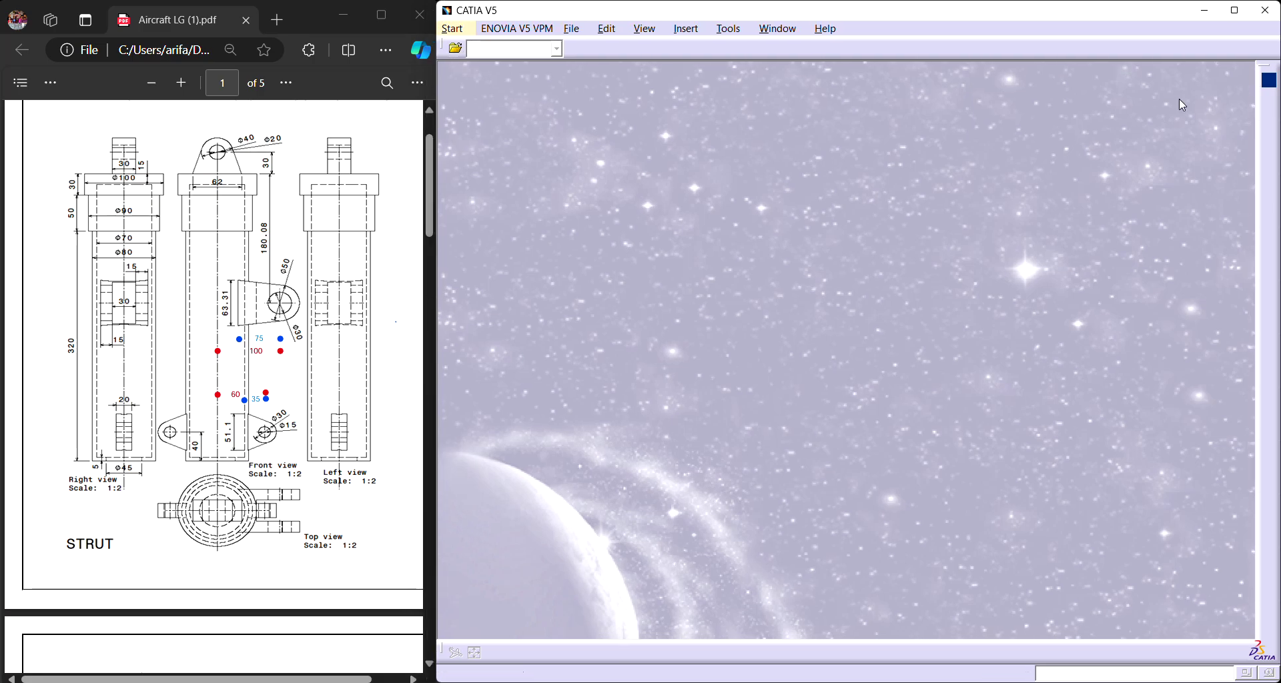
Create a new part in the Part Design workbench.
left_click(463, 30)
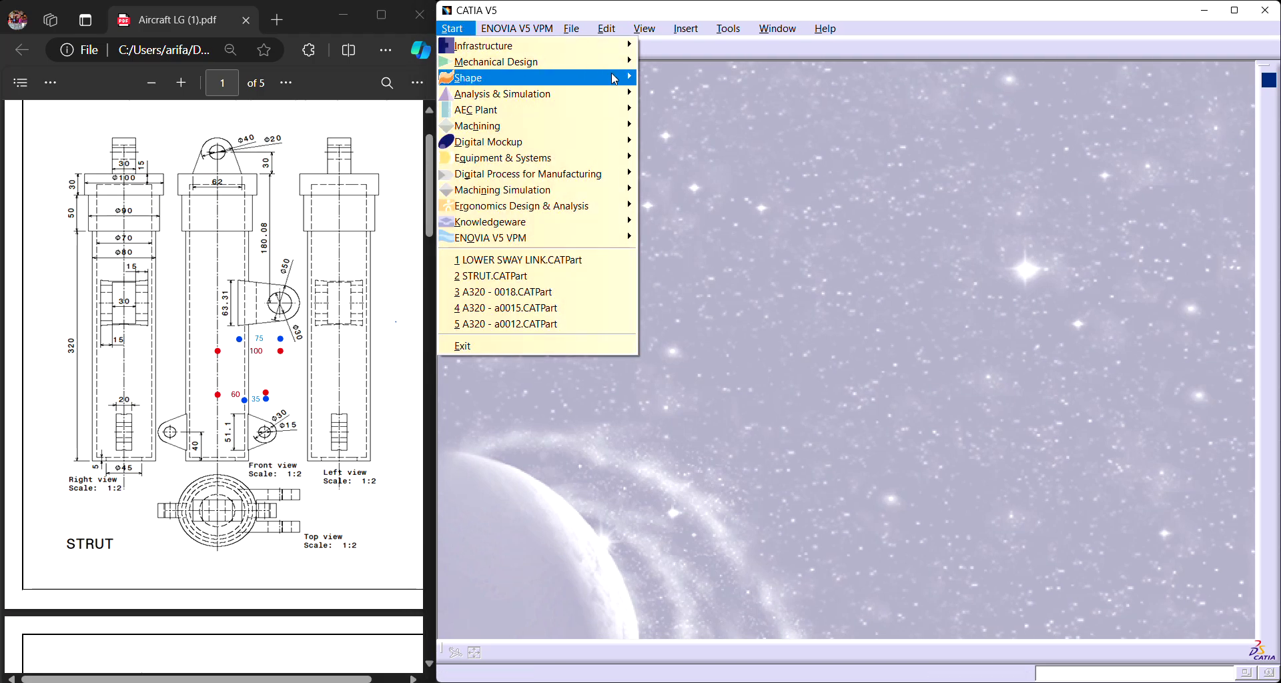
mouse_move(618, 64)
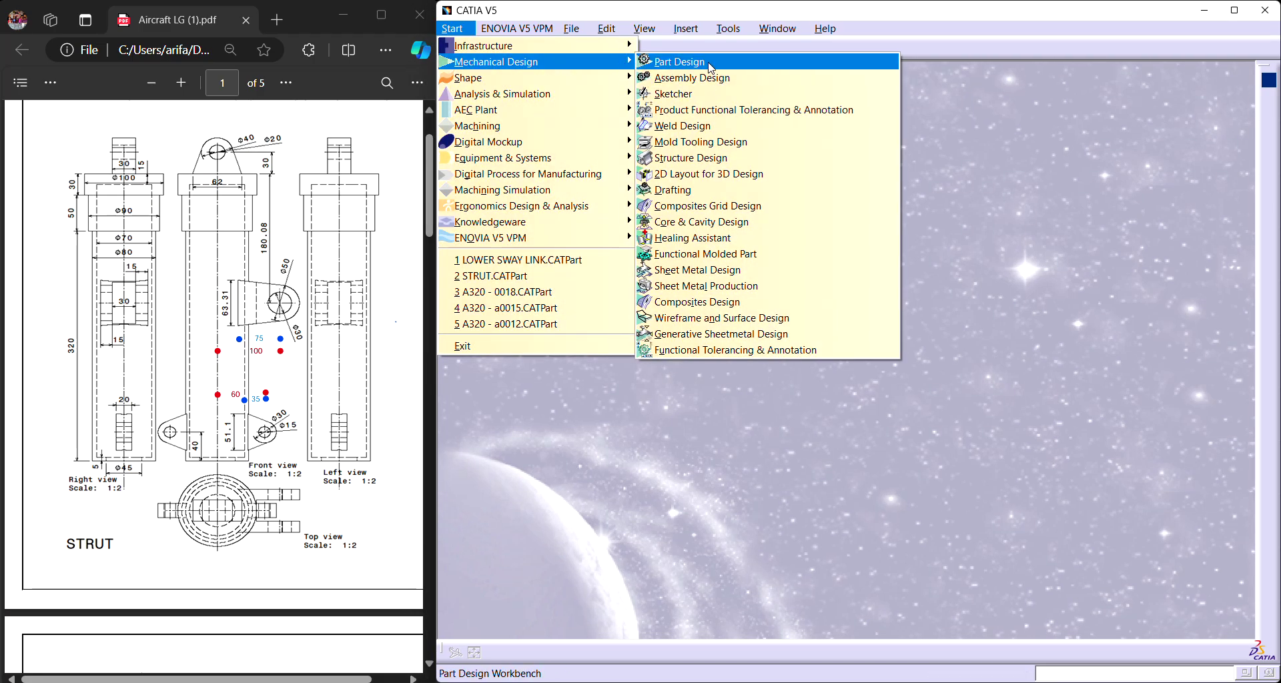
left_click(710, 64)
left_click(1164, 618)
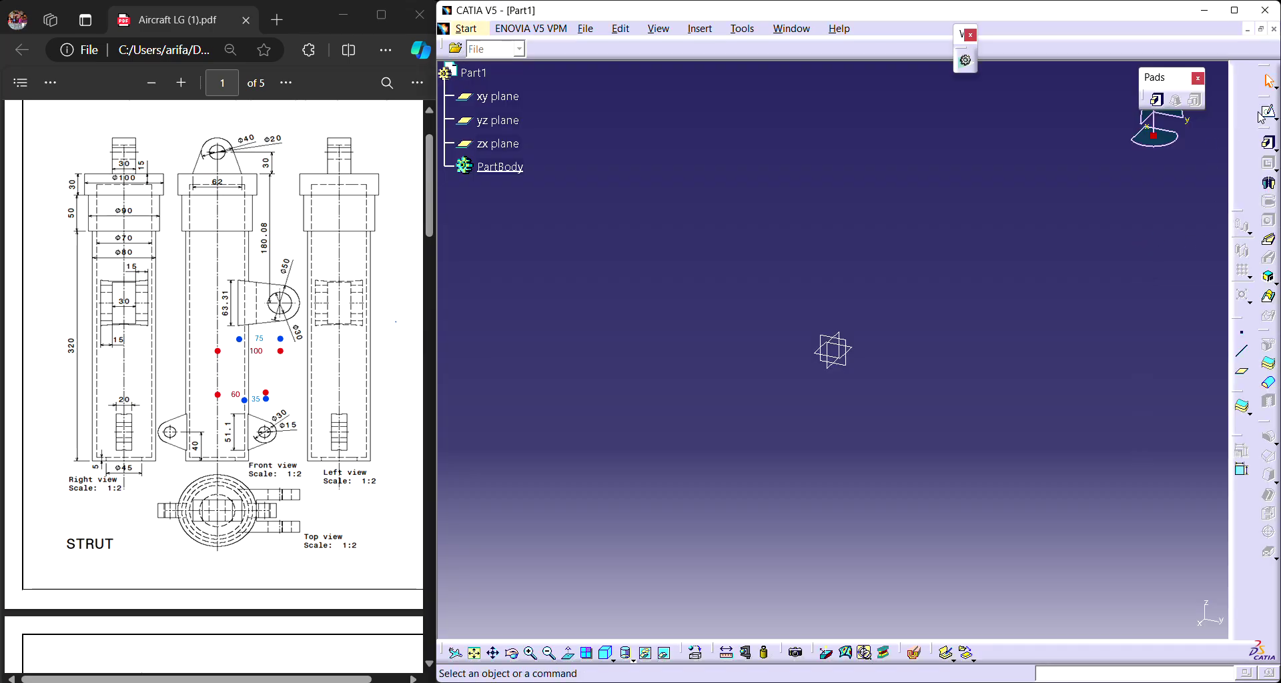
Open a sketch on the yz plane and move the floating Sketch tools off the reference drawing.
left_click(849, 347)
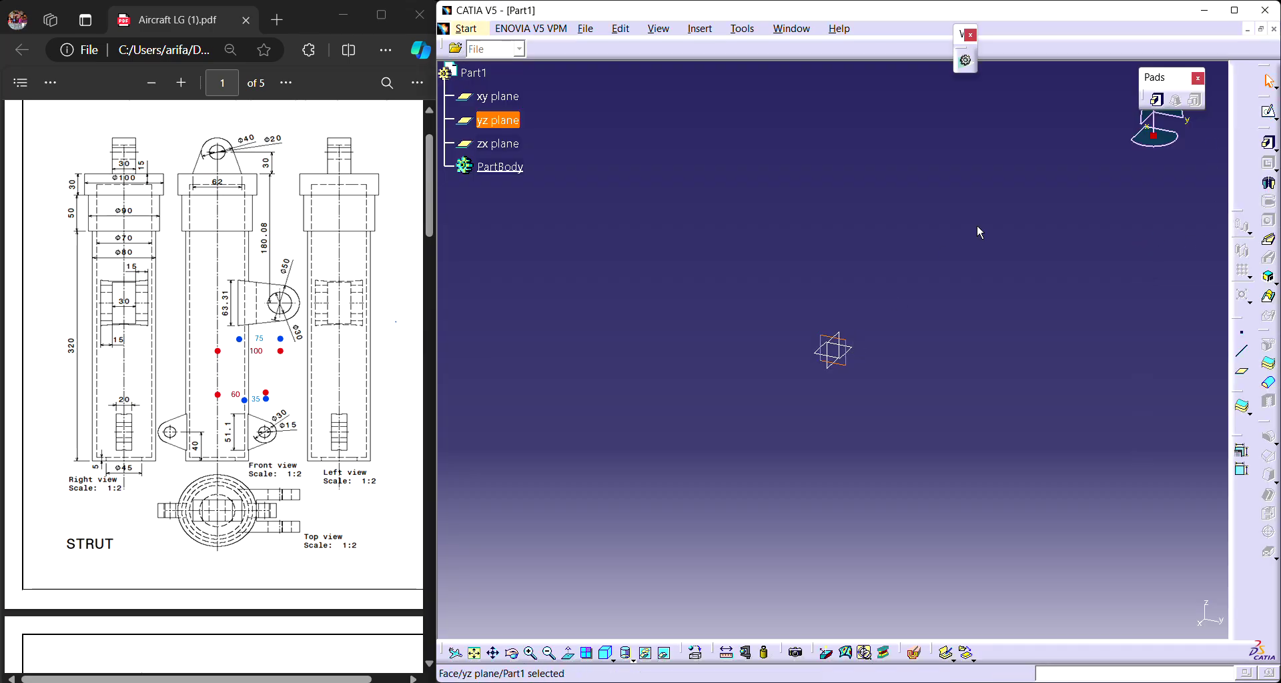
left_click(1270, 111)
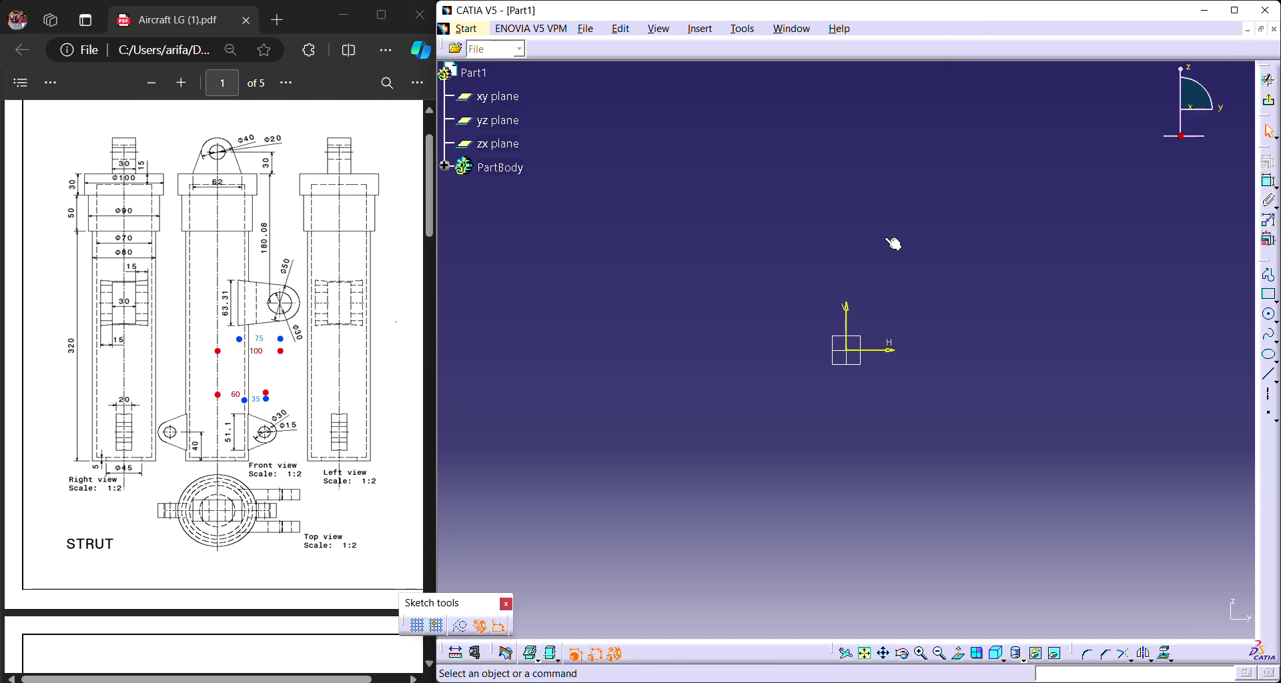
left_click_drag(512, 605, 568, 608)
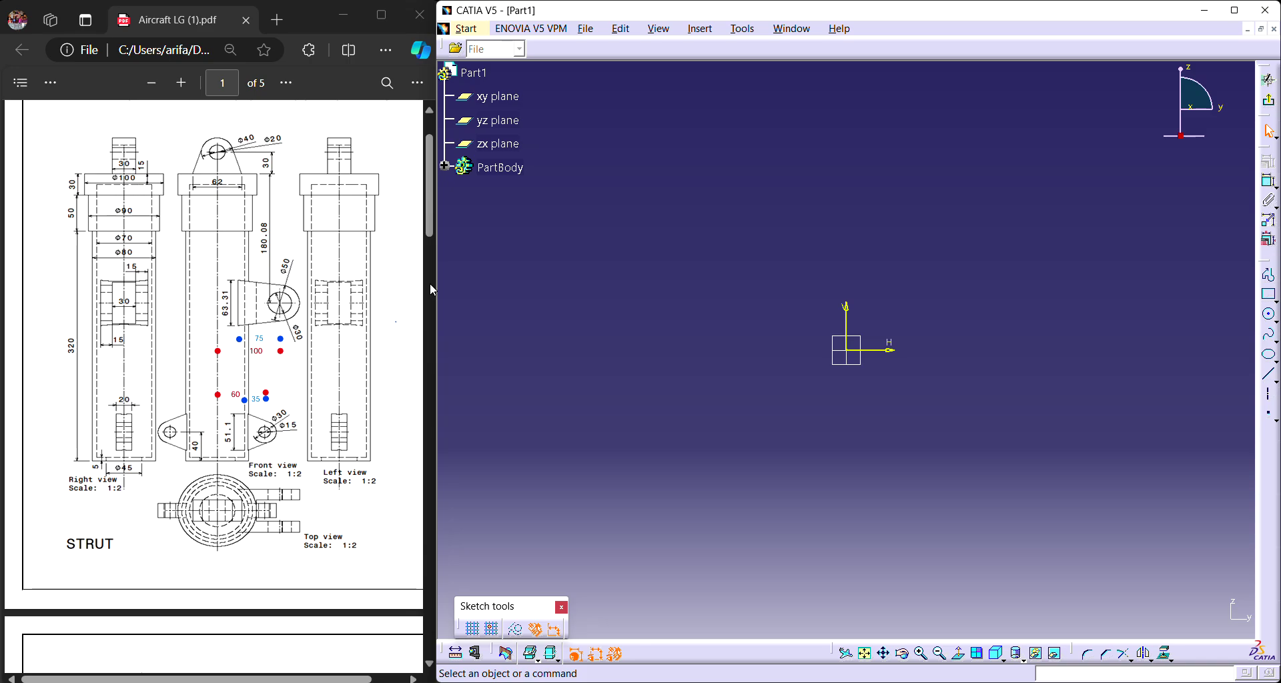
Sketch three concentric circles centred on the origin, about 88, 55 and 26 mm in diameter.
left_click(1270, 319)
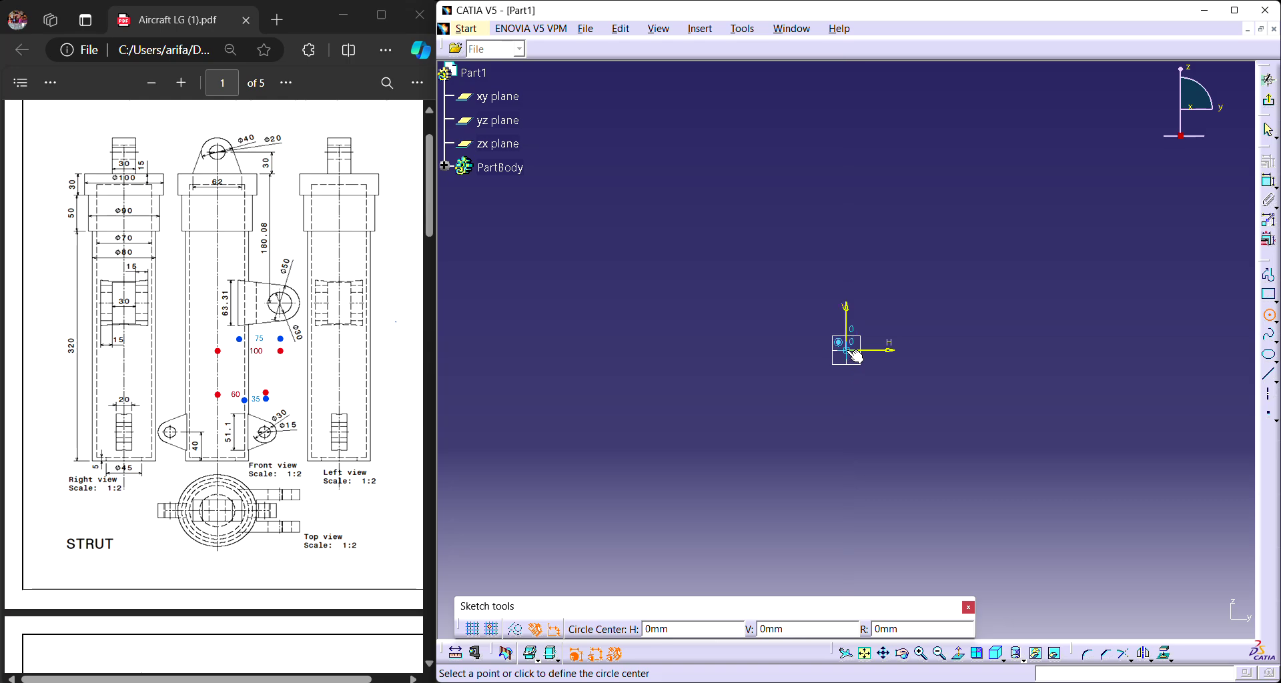
left_click(847, 351)
left_click(953, 350)
left_click(1271, 317)
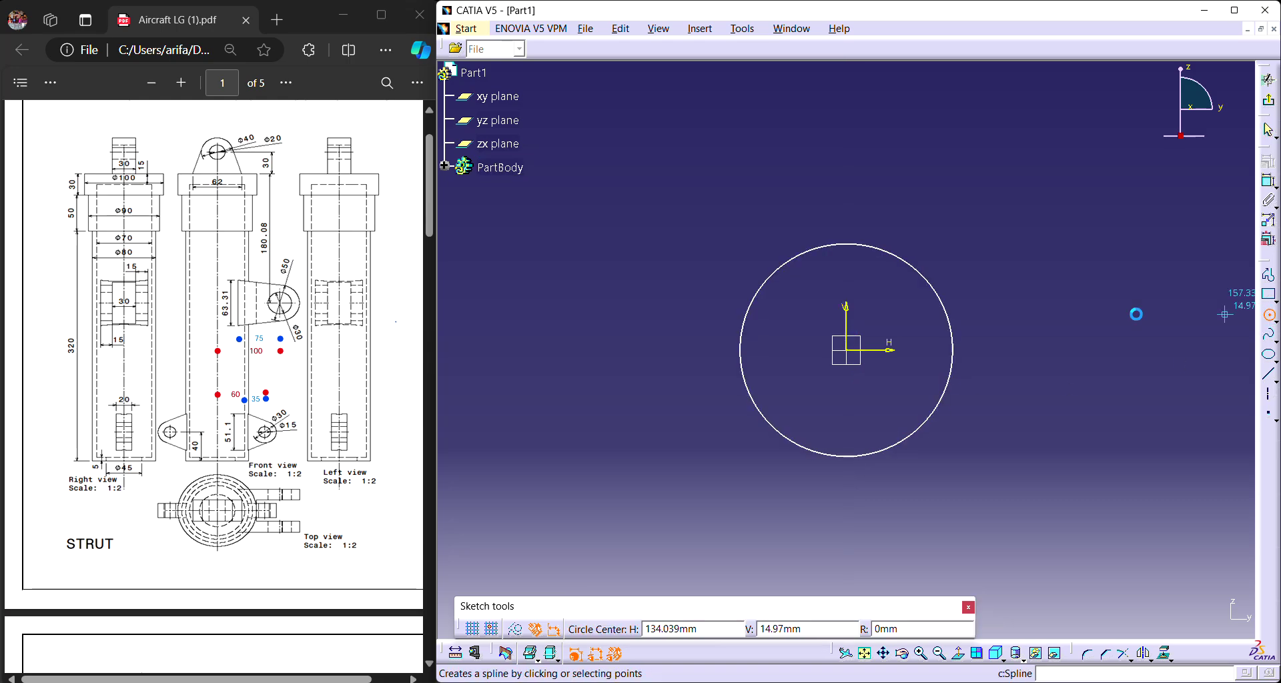
left_click(847, 351)
left_click(898, 395)
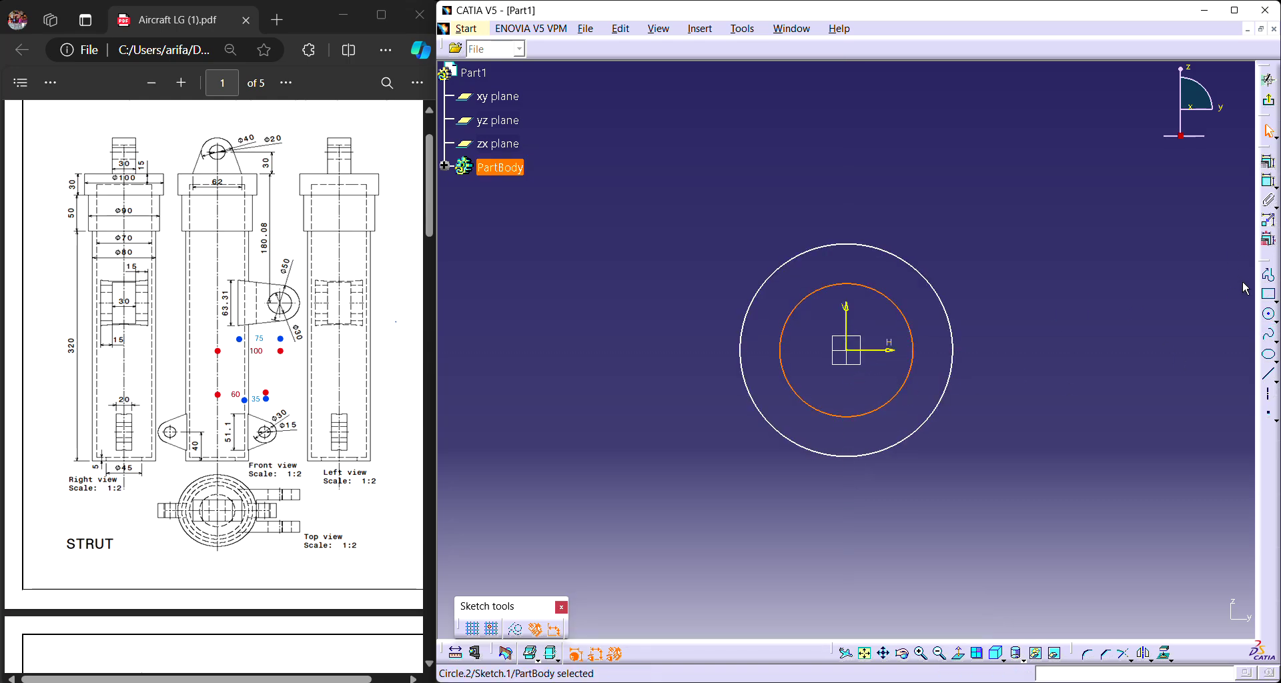
left_click(1270, 315)
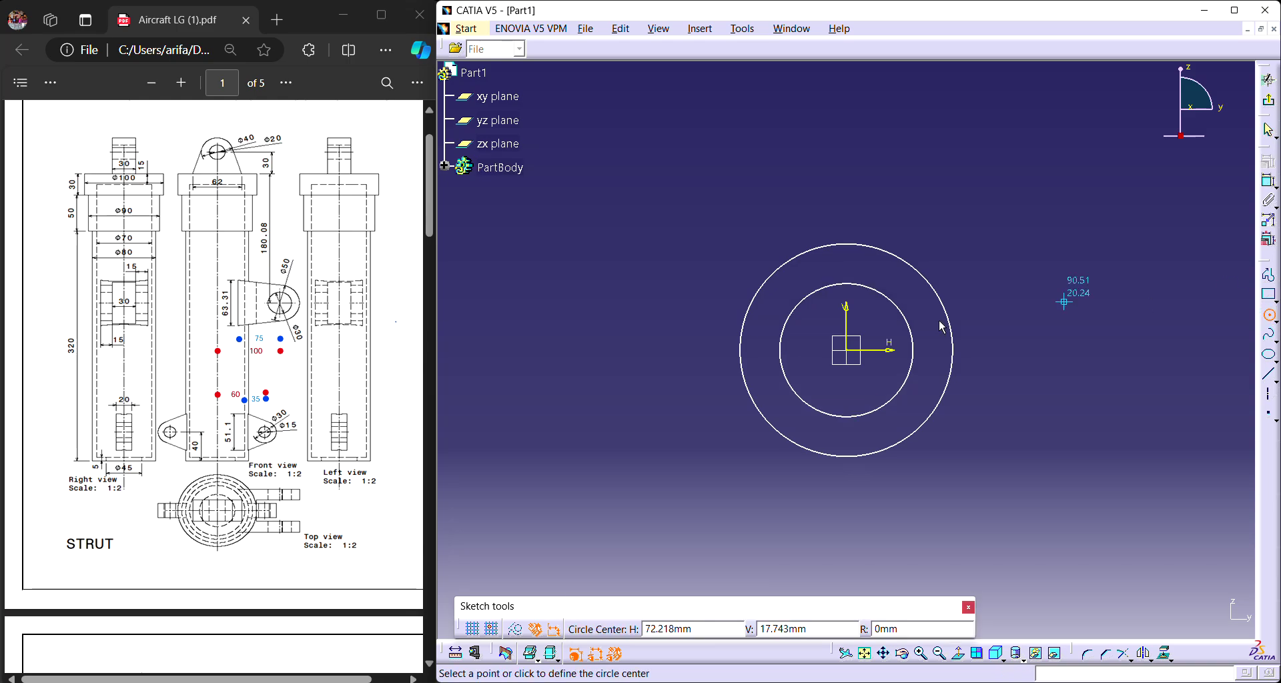
left_click(849, 352)
left_click(872, 374)
Dimension the diameters of all three concentric circles.
left_click(1269, 181)
left_click(982, 222)
left_click(887, 299)
left_click(909, 175)
left_click(854, 245)
left_click(809, 171)
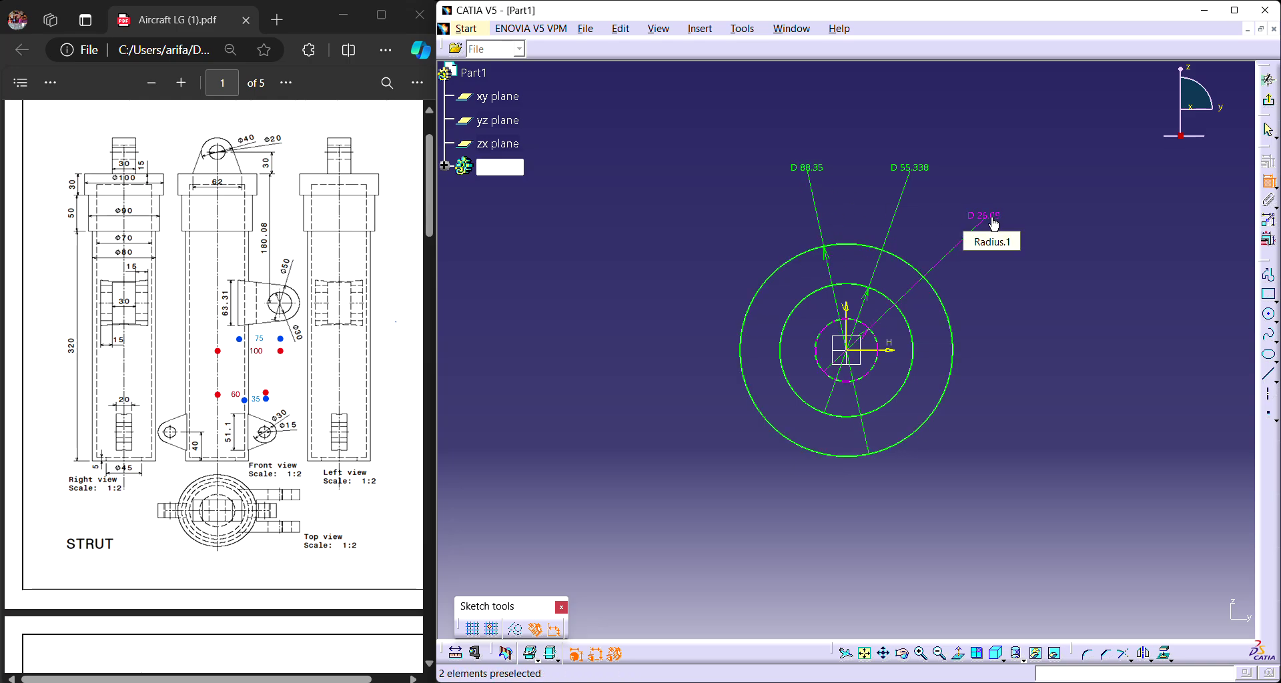
Set the circle diameters to 80 mm for the inner, 90 mm for the middle and 100 mm for the outer one.
double_click(994, 225)
left_click_drag(701, 337, 1115, 252)
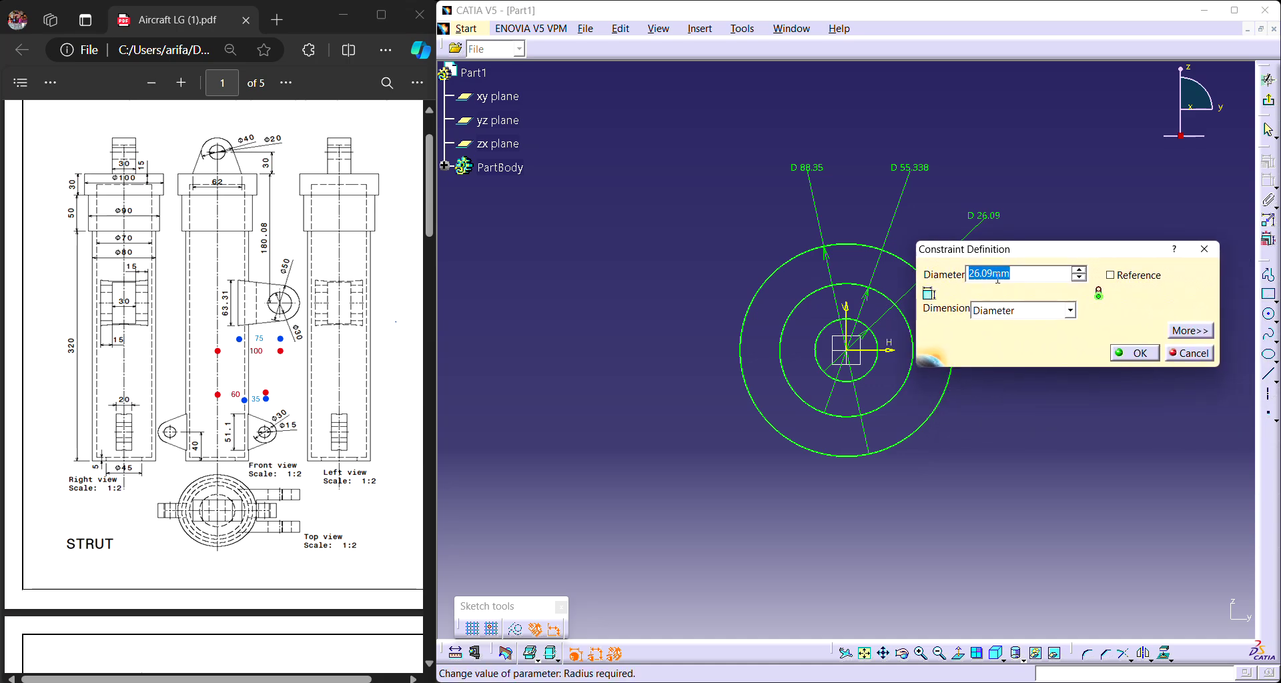
type("80")
key("Return")
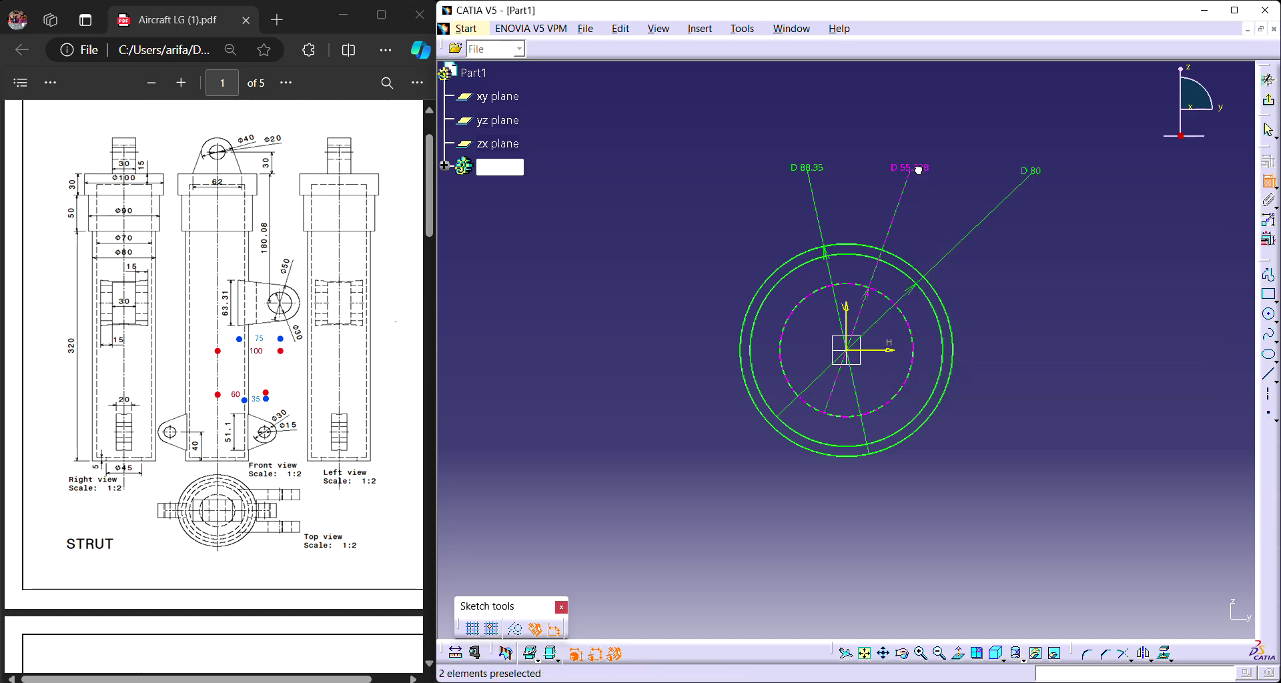
double_click(918, 171)
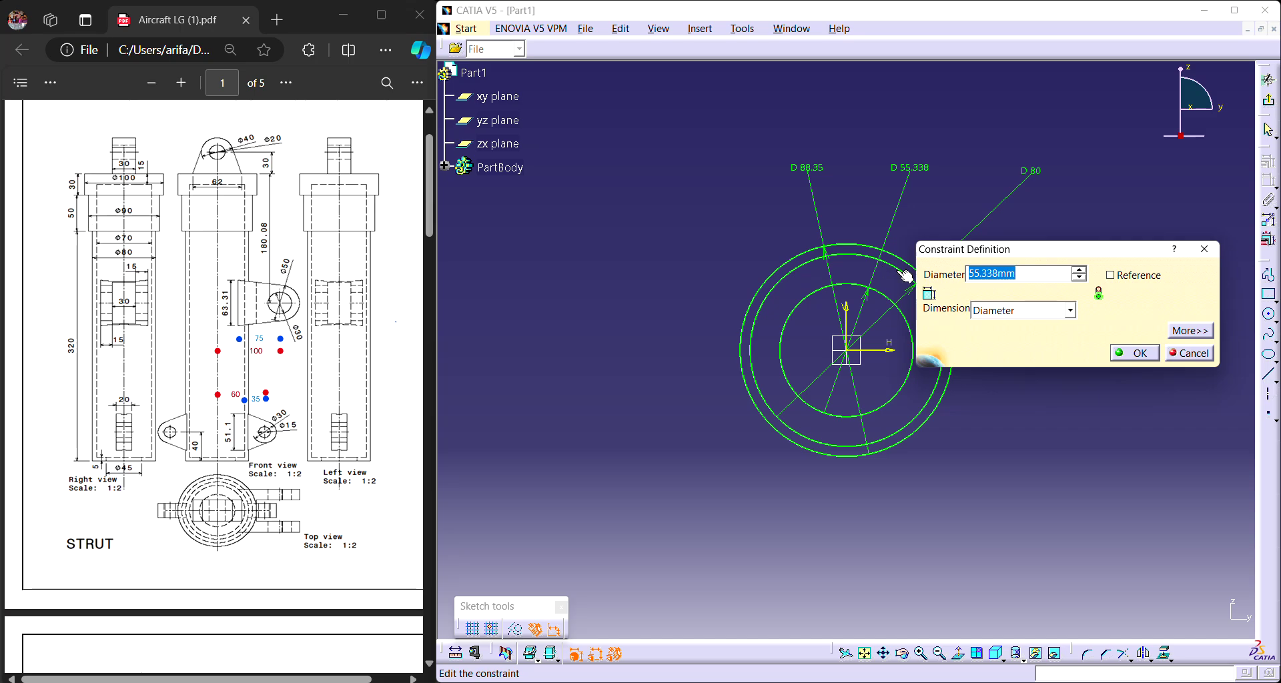
type("90")
key("Return")
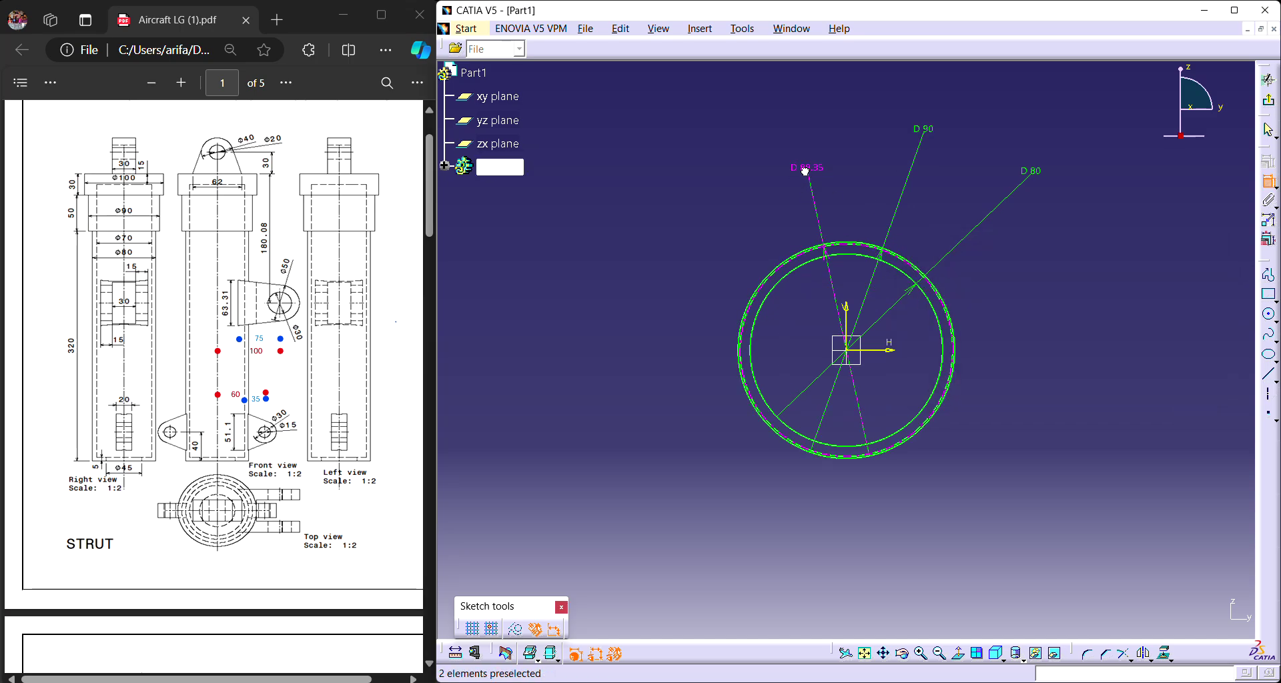
double_click(807, 168)
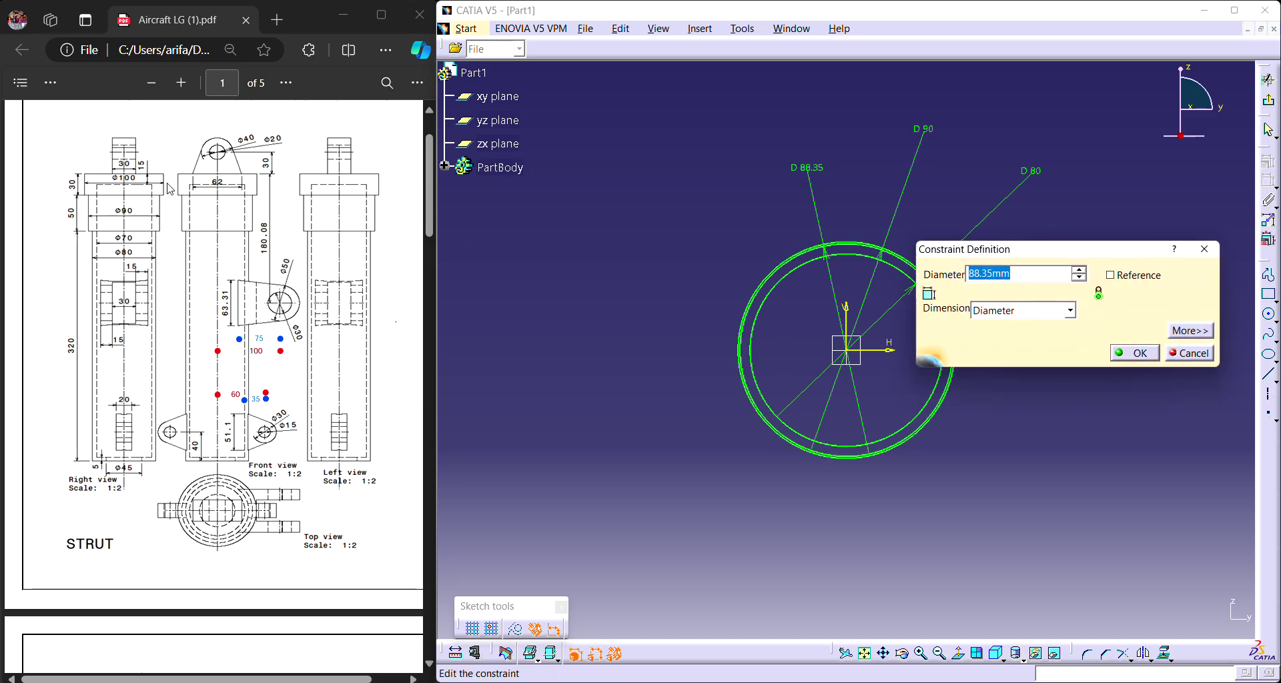
type("100")
key("Return")
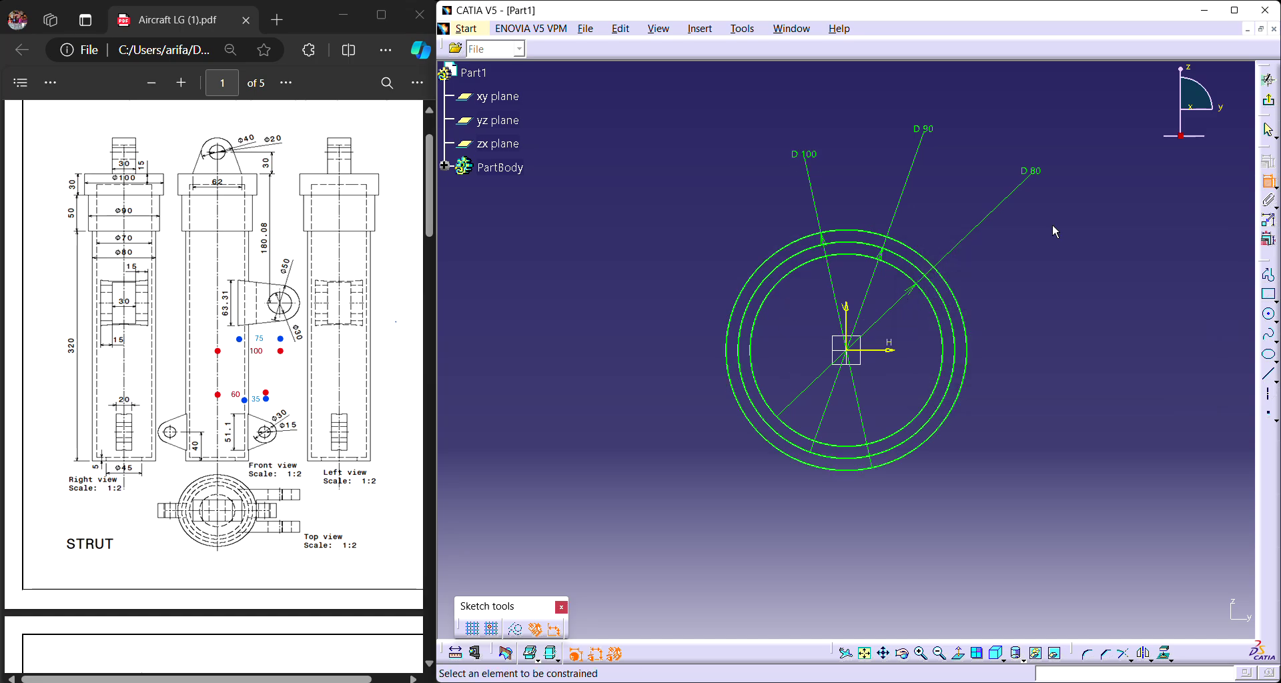
Finish the sketch and extrude it as a Multi-Pad, with the inner domain 400 mm, the middle 80 mm and the outer 30 mm.
left_click(1272, 105)
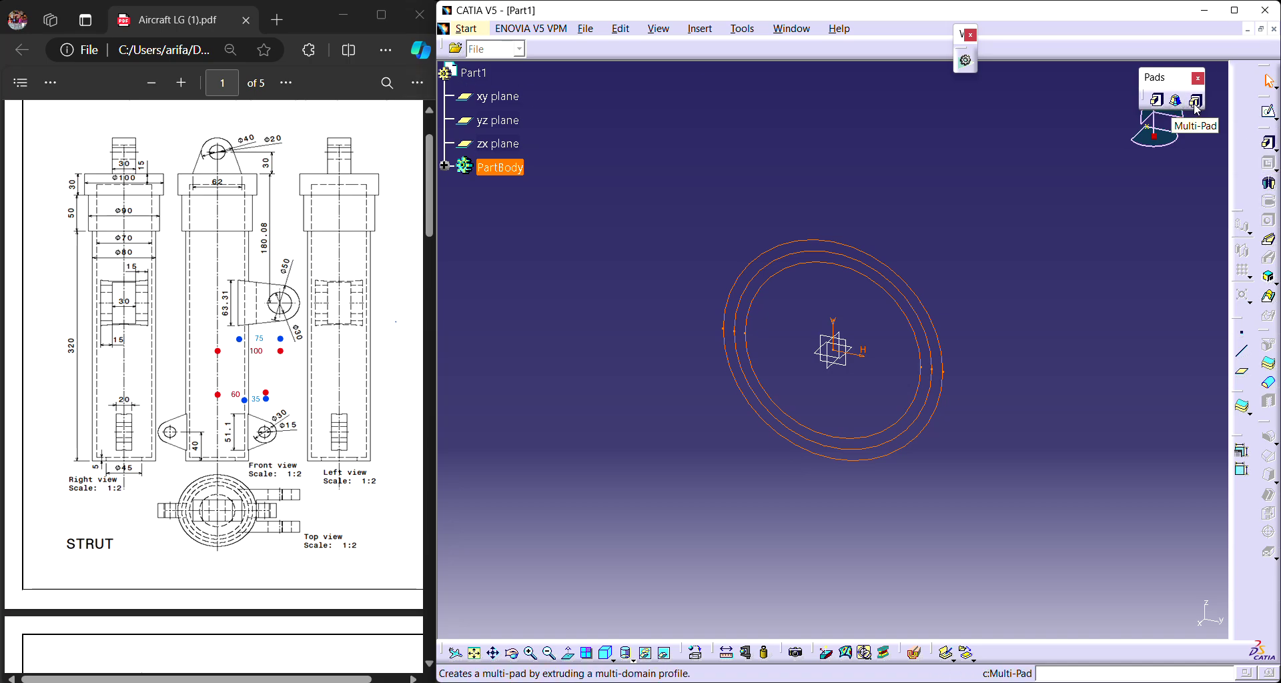
left_click(901, 306)
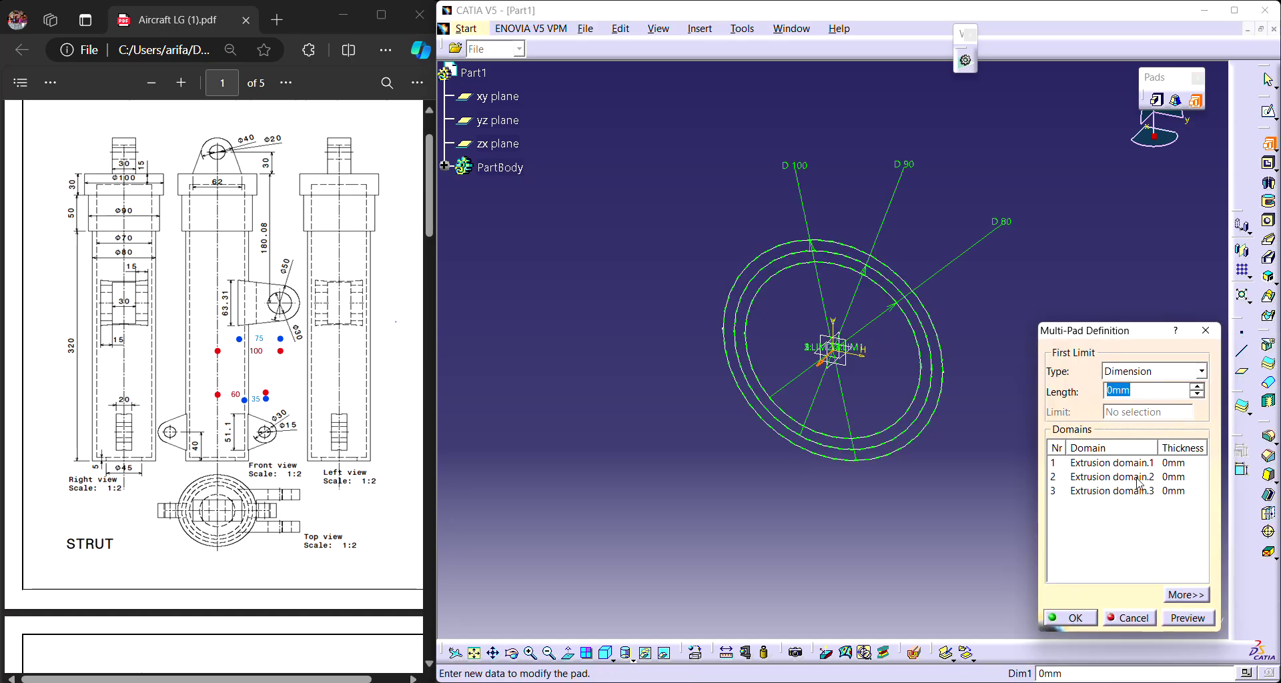
left_click(1139, 463)
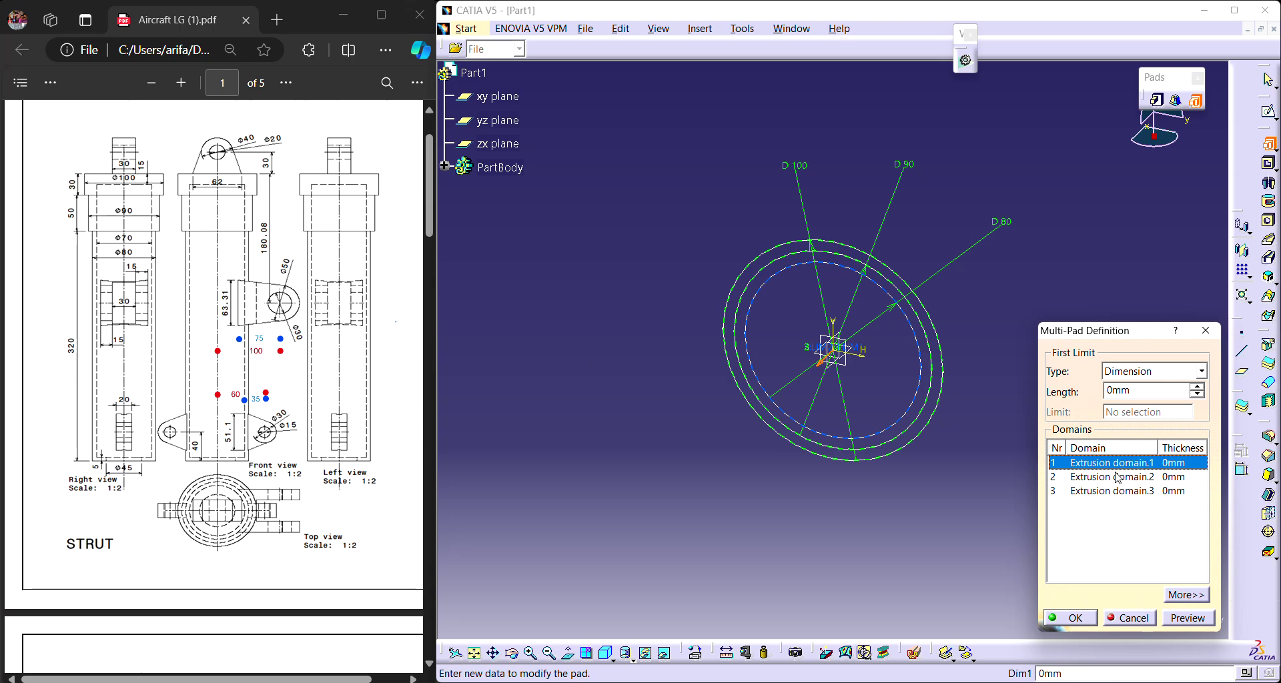
double_click(1134, 391)
type("400")
left_click(1094, 475)
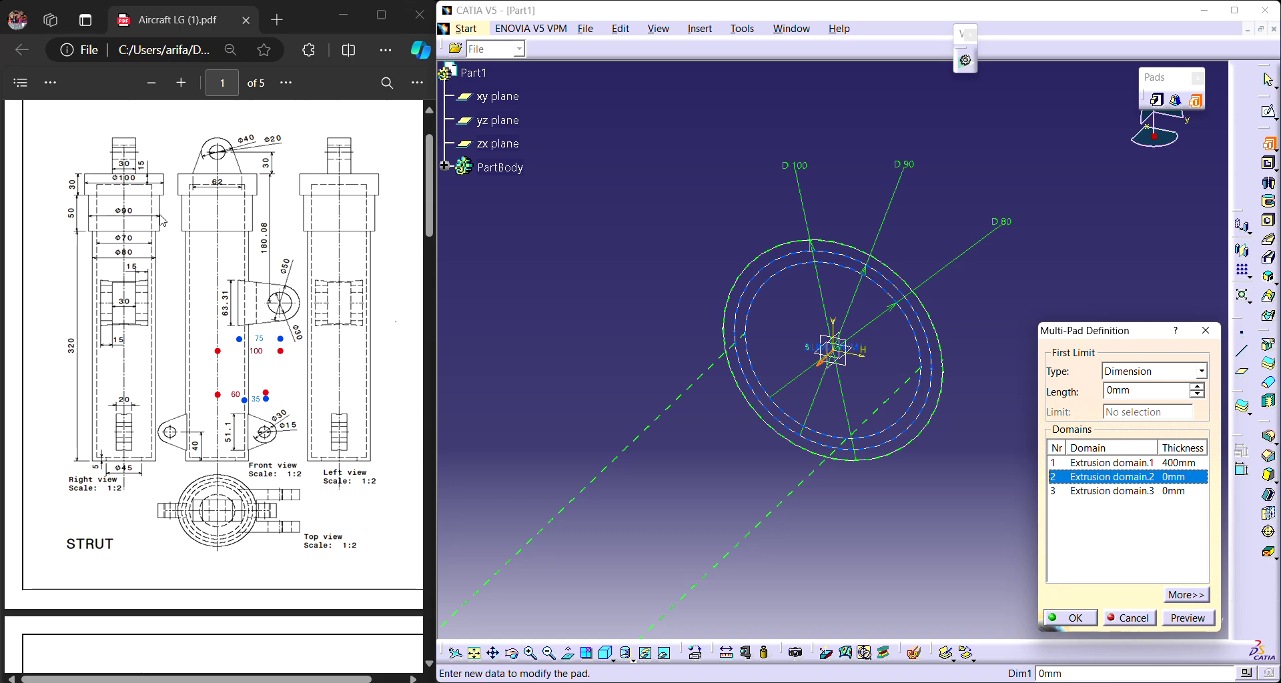
key("Tab")
type("80")
left_click(1134, 492)
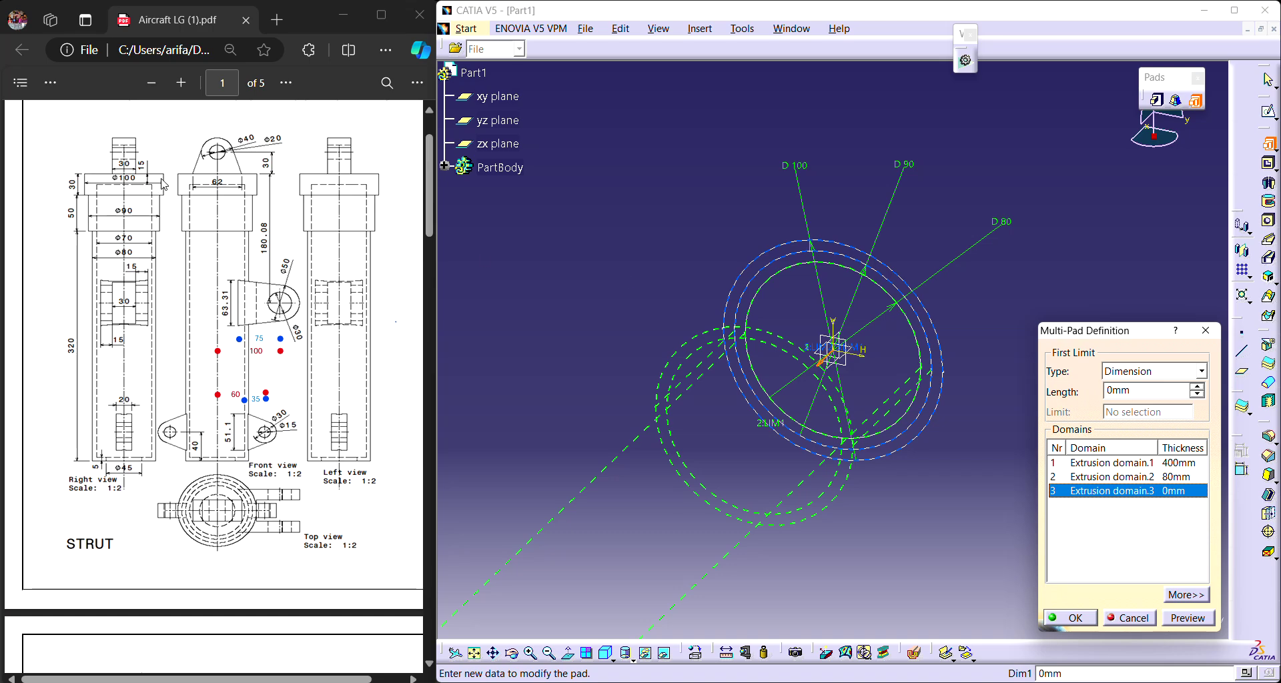
key("Tab")
type("30")
left_click(1088, 620)
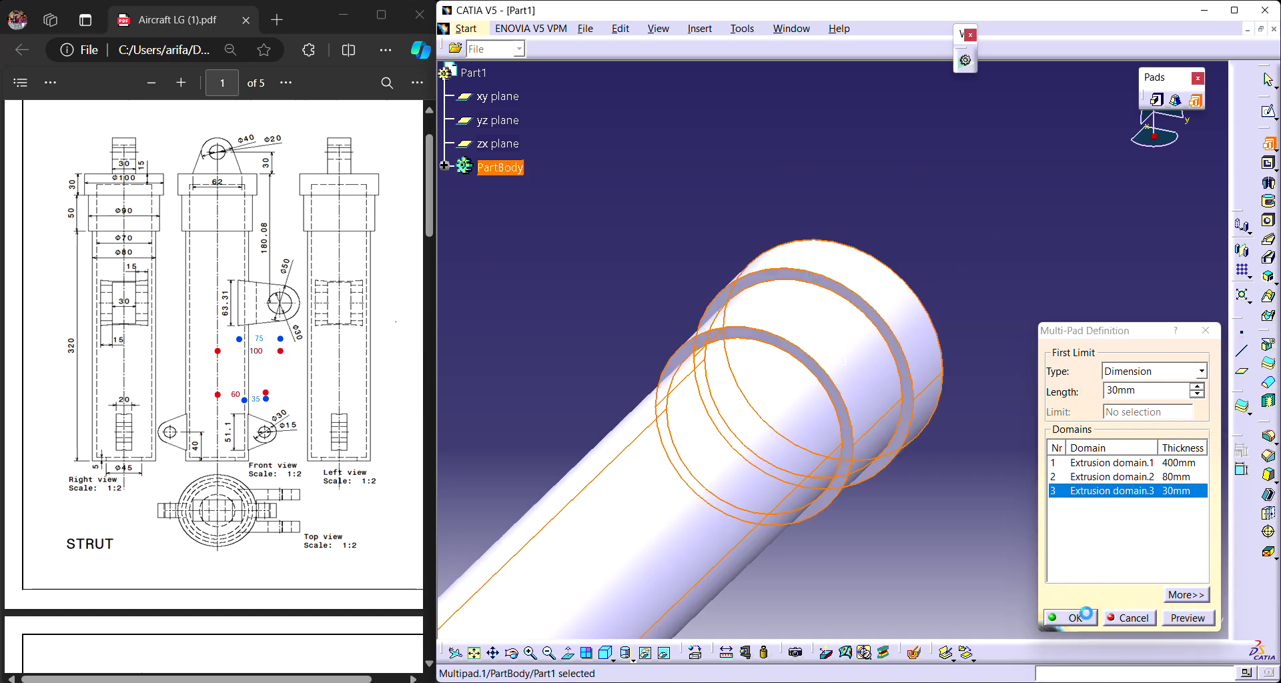
Open a new sketch on the zx plane at the collar end of the strut body.
middle_click_drag(1006, 197, 811, 264)
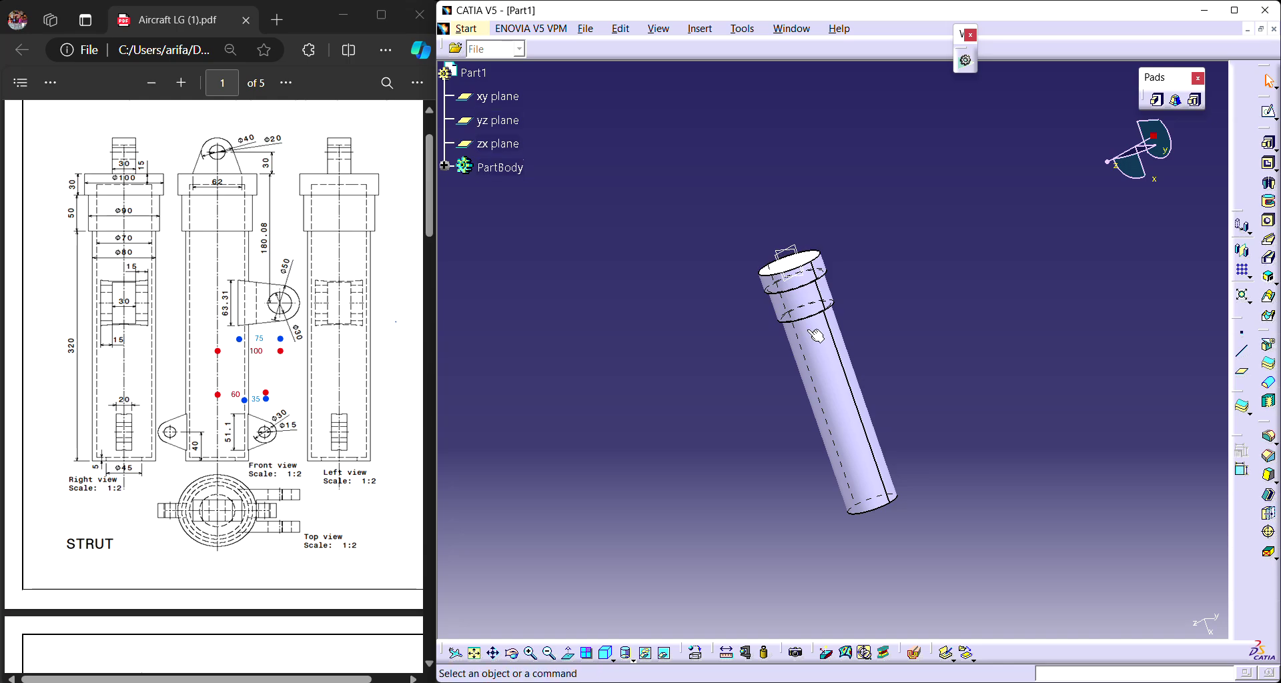
middle_click_drag(901, 552, 881, 509)
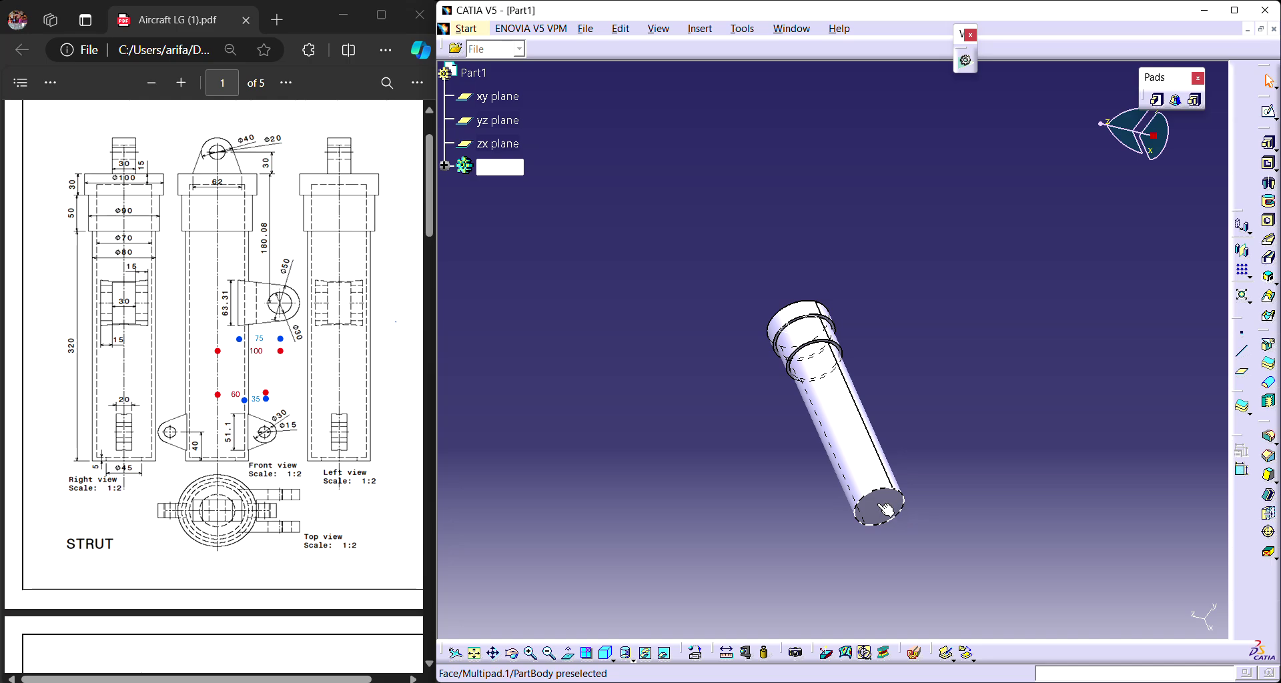
middle_click_drag(902, 272, 867, 400)
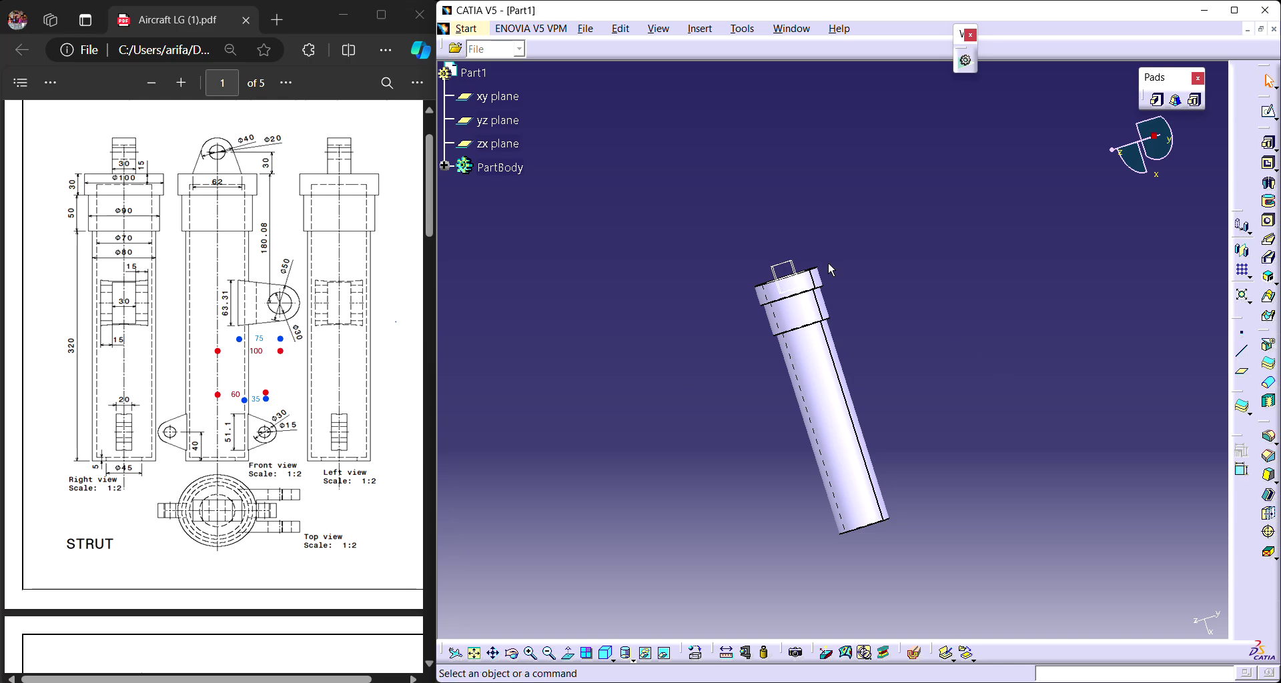
left_click(790, 267)
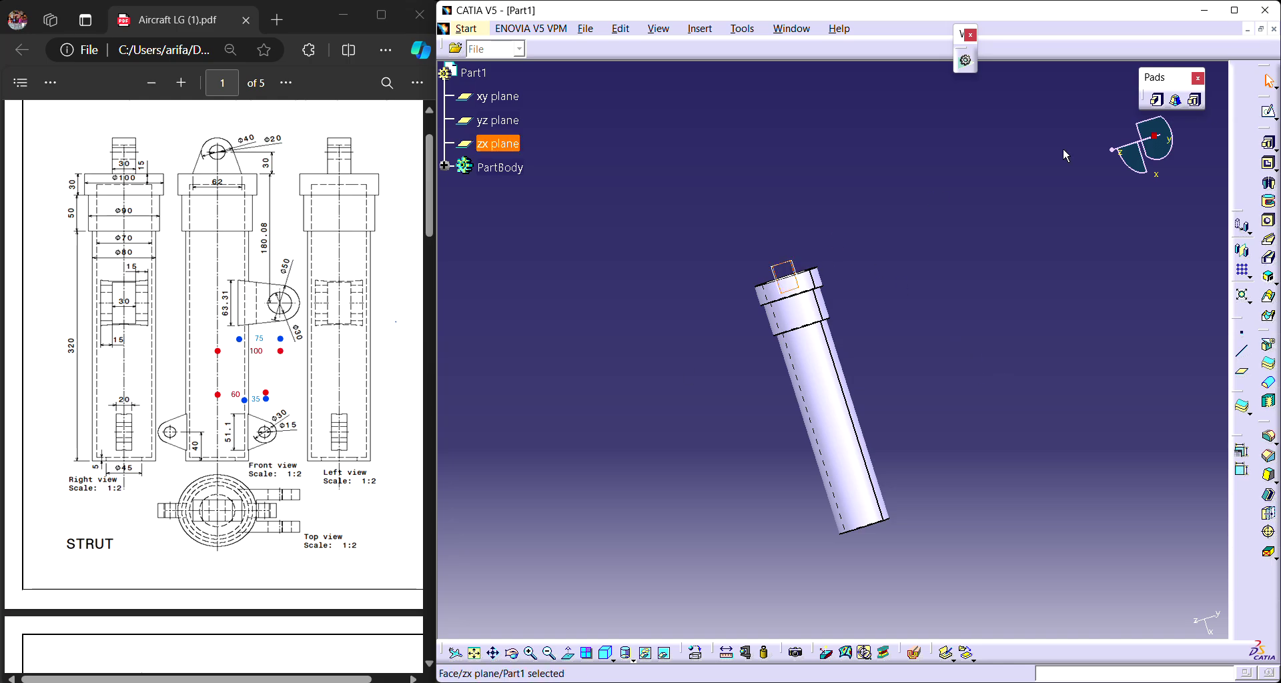
left_click(1270, 110)
mouse_move(1034, 367)
middle_mouse_down()
mouse_move(978, 395)
mouse_move(987, 329)
mouse_move(1035, 390)
mouse_move(1020, 343)
mouse_move(1047, 234)
mouse_move(1045, 331)
middle_mouse_up()
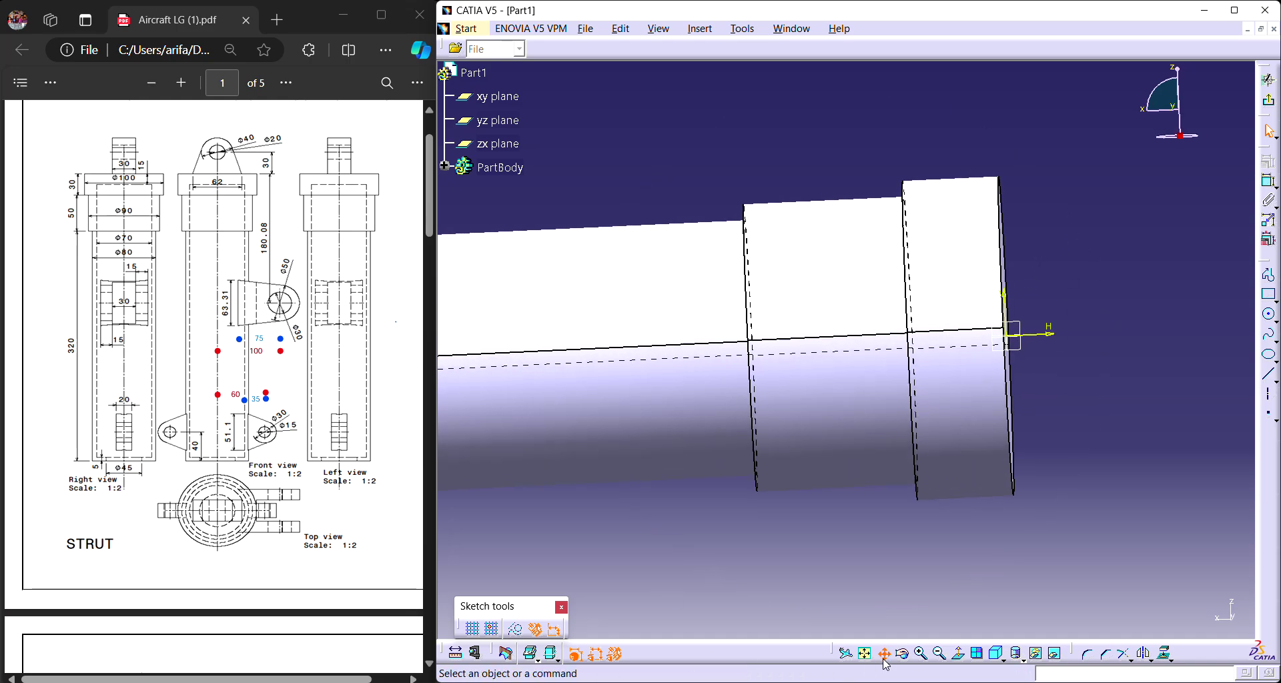
Face the sketch plane squarely and sketch a closed lug profile at the collar end, with two tapering lines joined by a tangent arc.
left_click(960, 661)
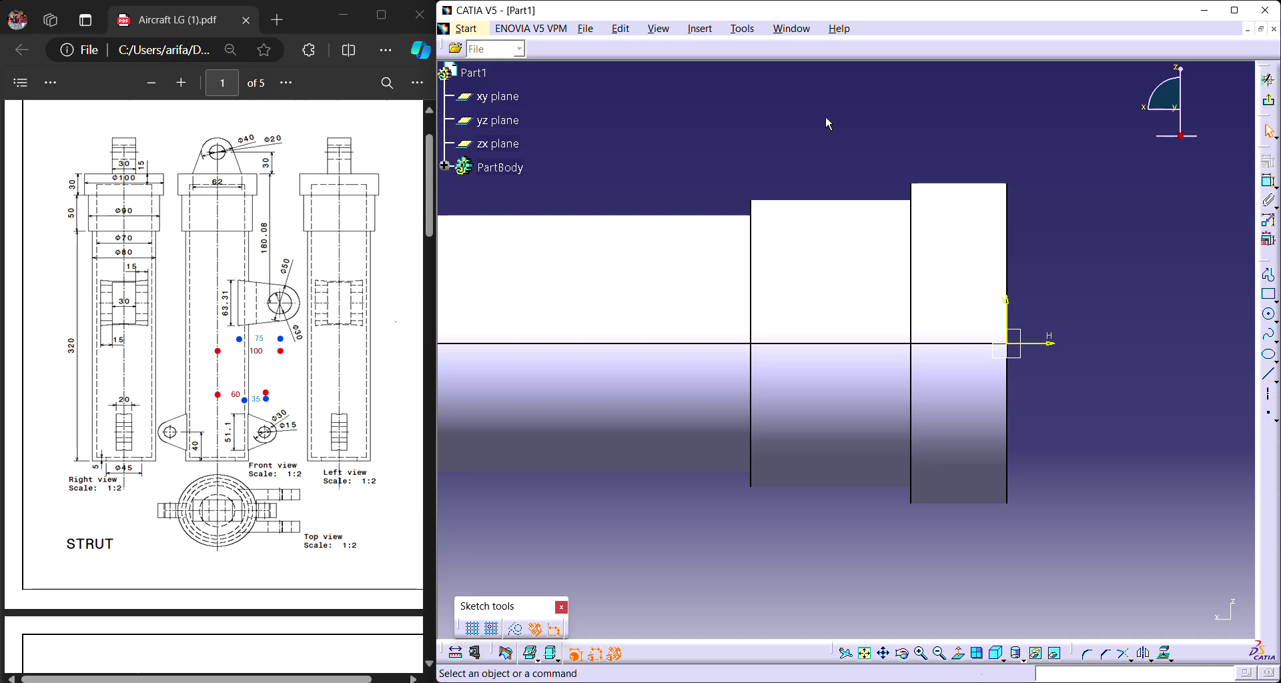
left_click(1273, 283)
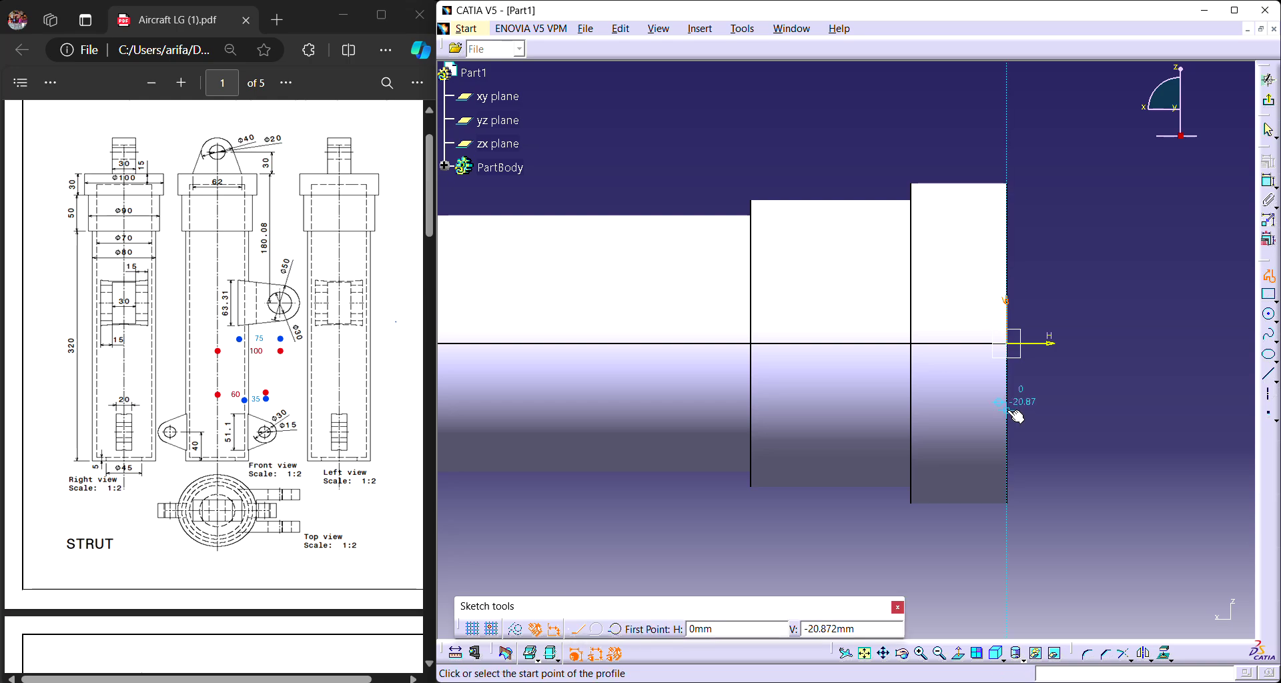
left_click(1008, 405)
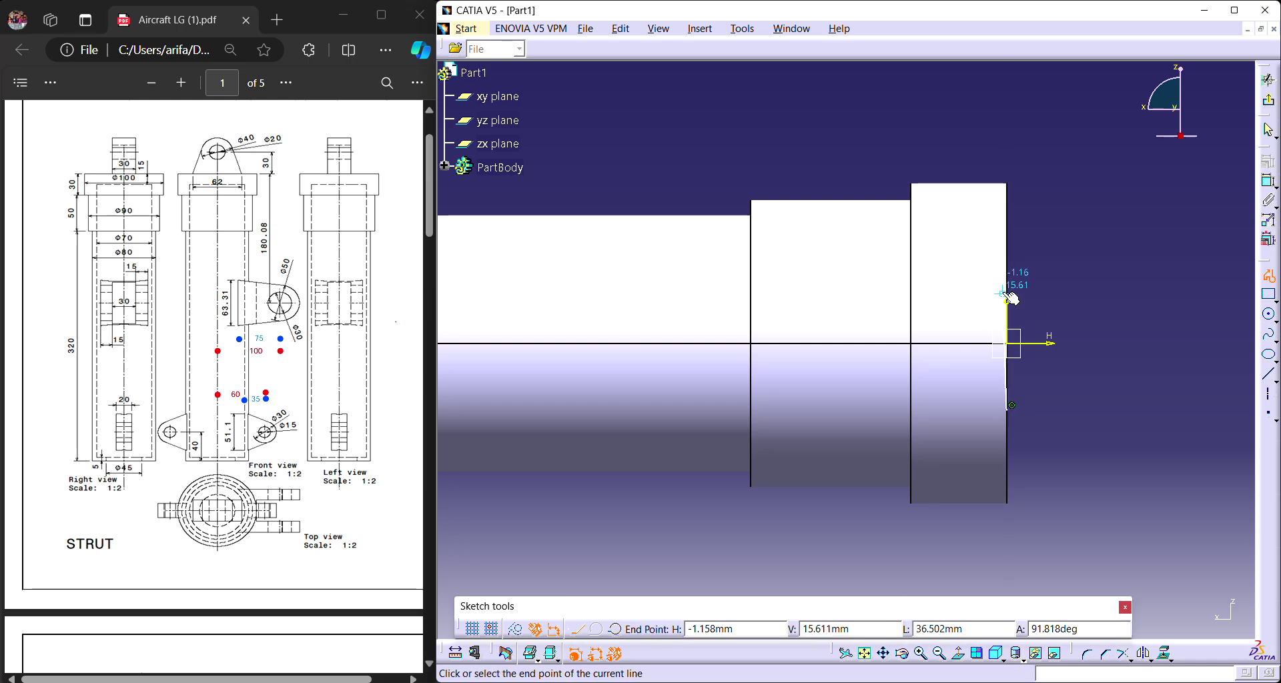
left_click(1006, 257)
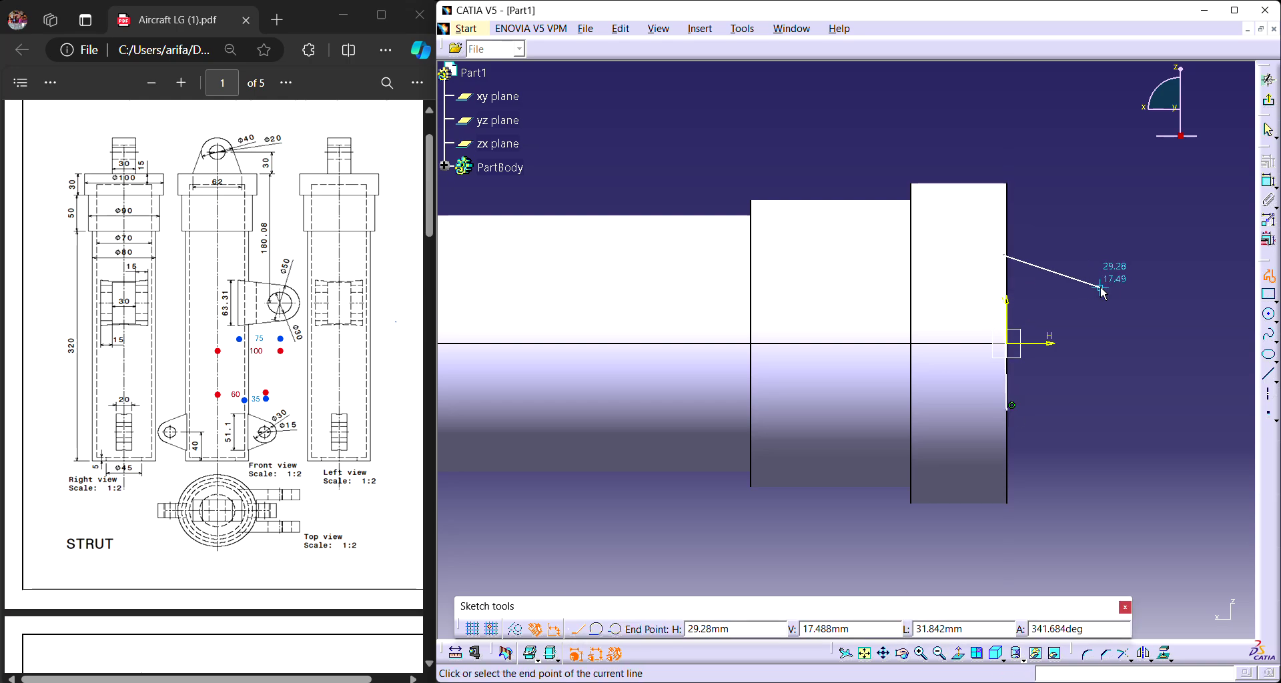
left_click(1134, 297)
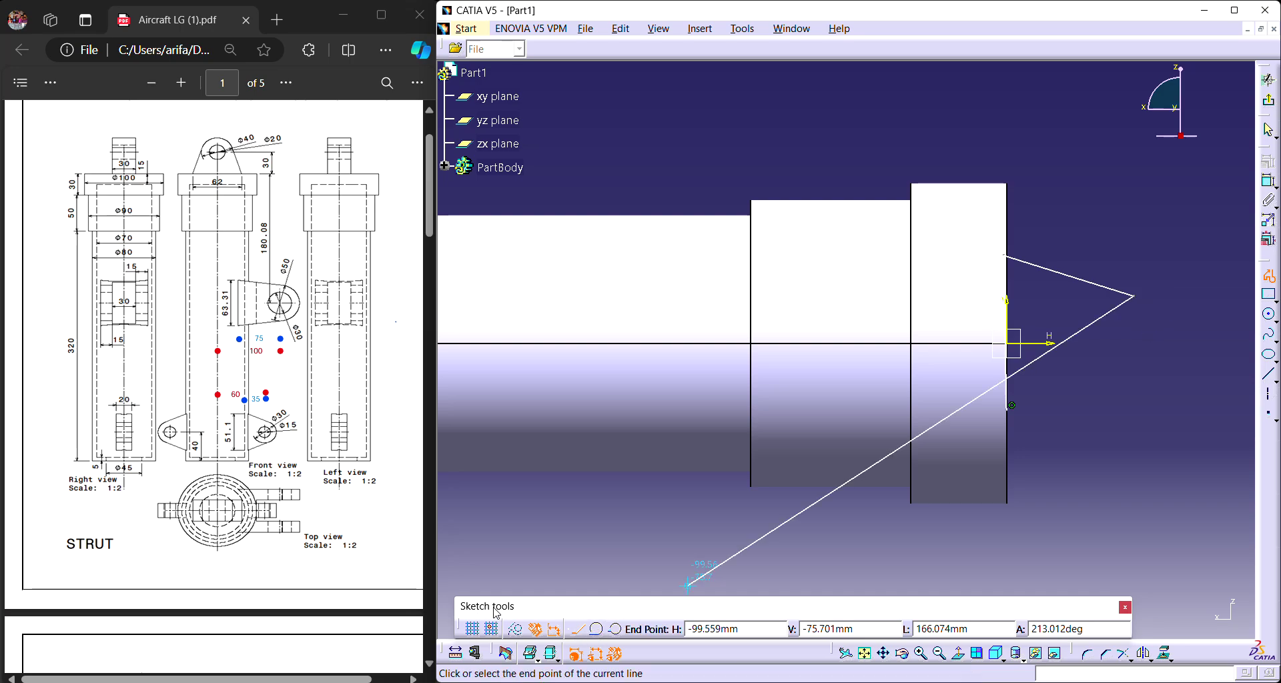
left_click(597, 629)
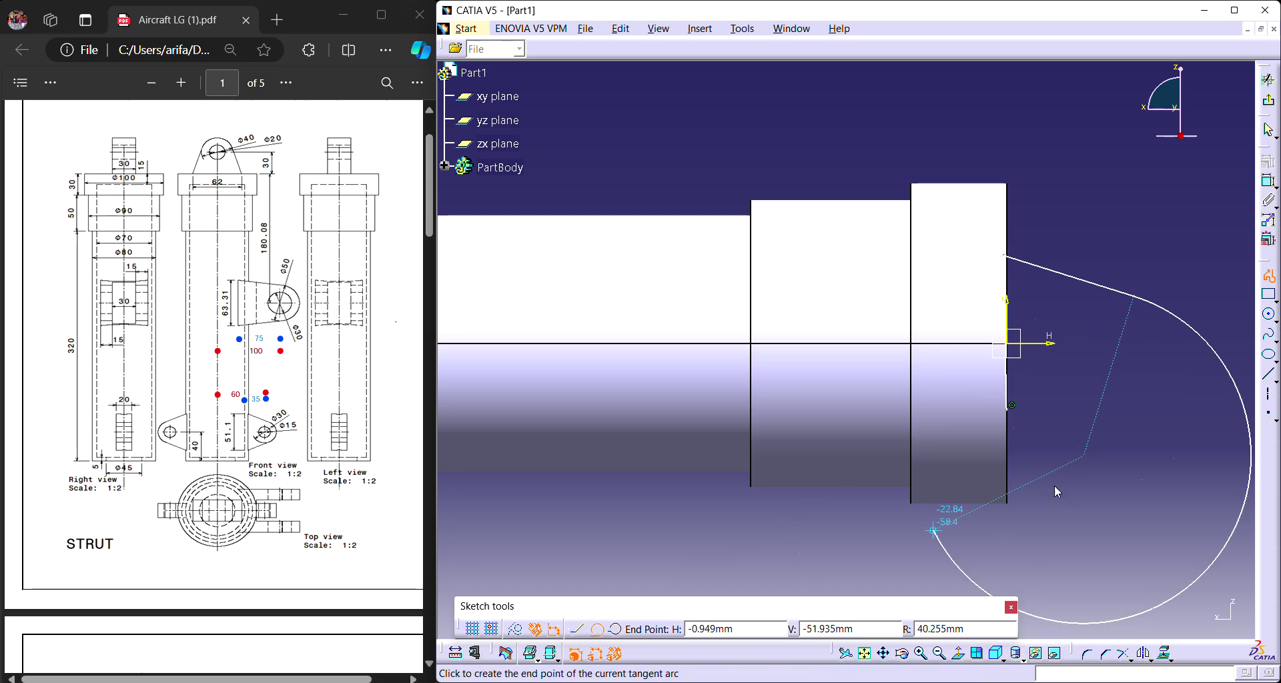
left_click(1135, 378)
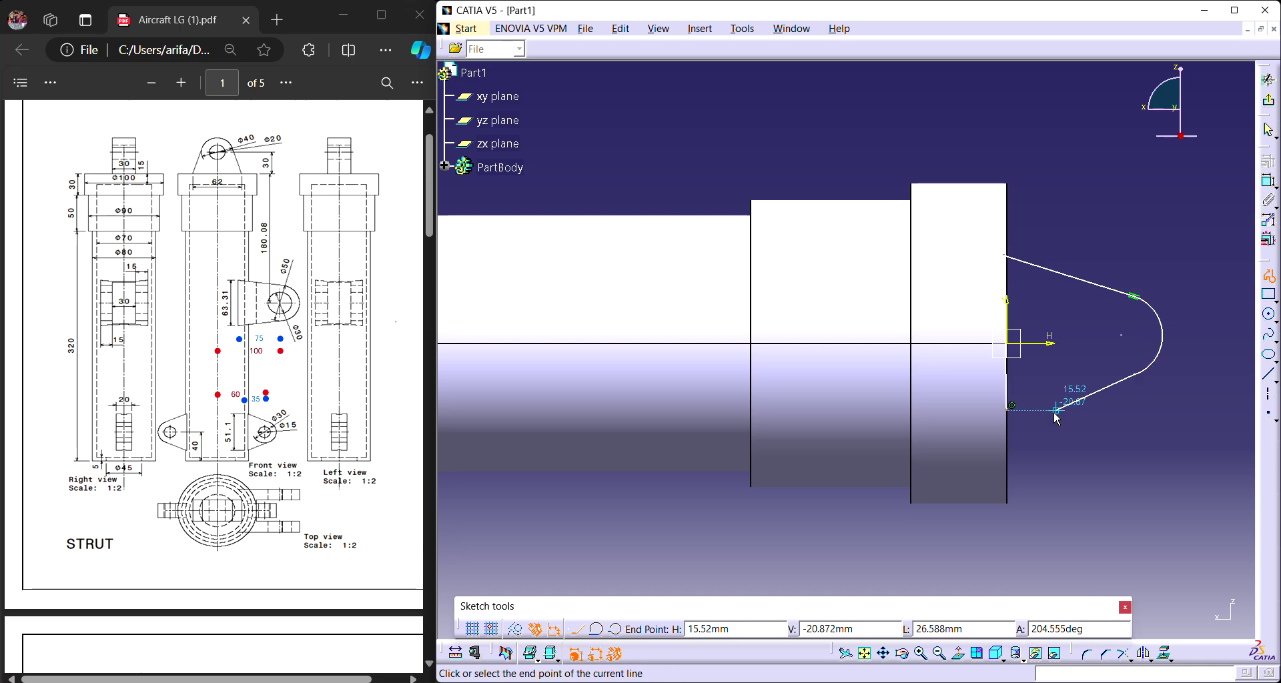
left_click(1011, 409)
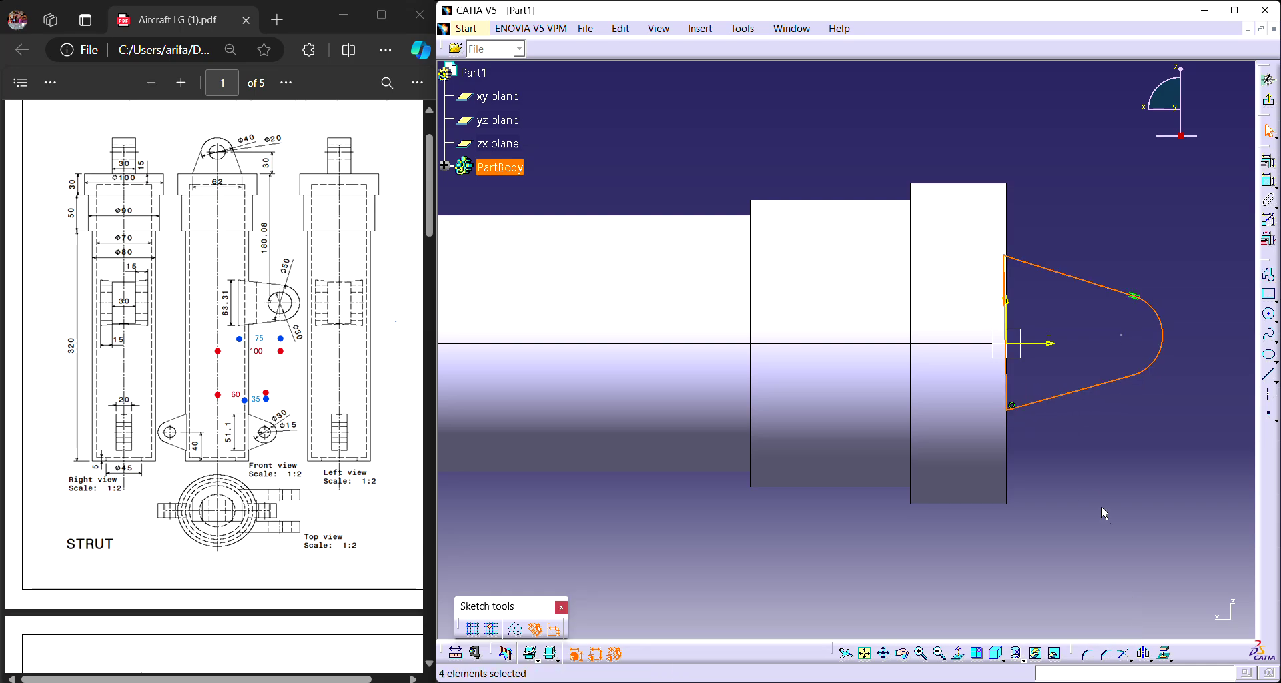
Add a tangency constraint between the lug's end arc and its lower tapering line.
left_click(1149, 371)
left_click(1131, 386, "ctrl")
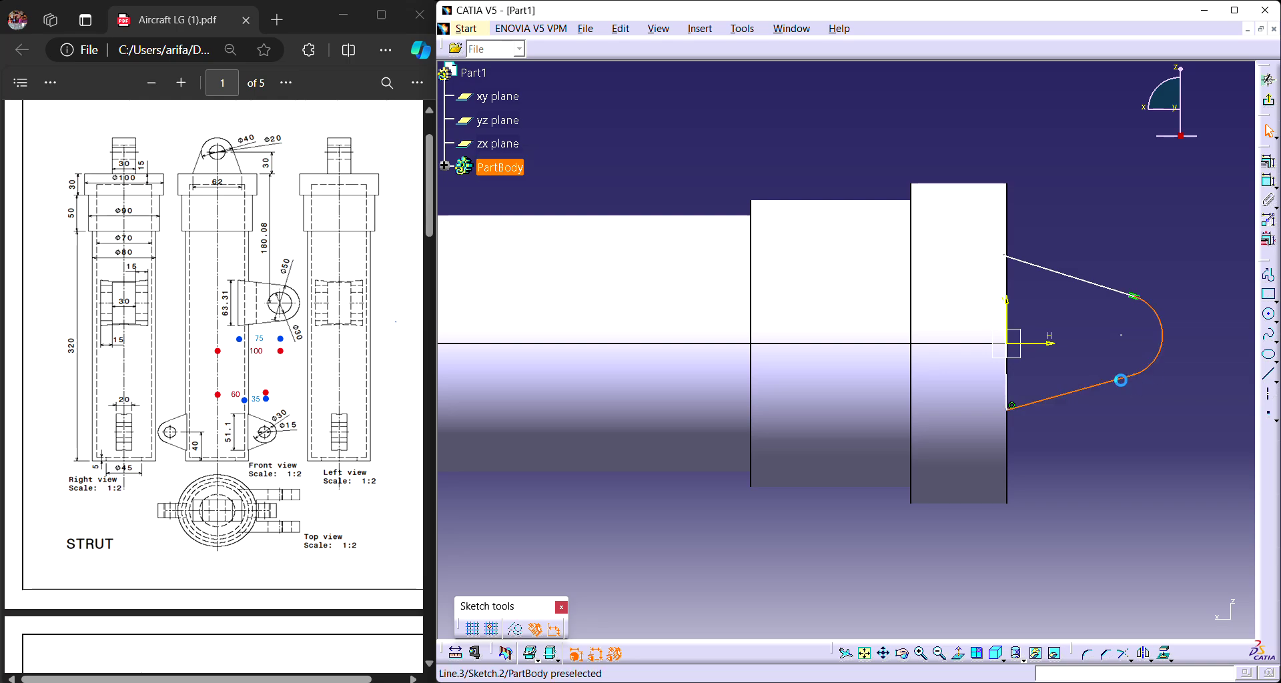
left_click(1268, 161)
left_click(1193, 500)
left_click(1163, 618)
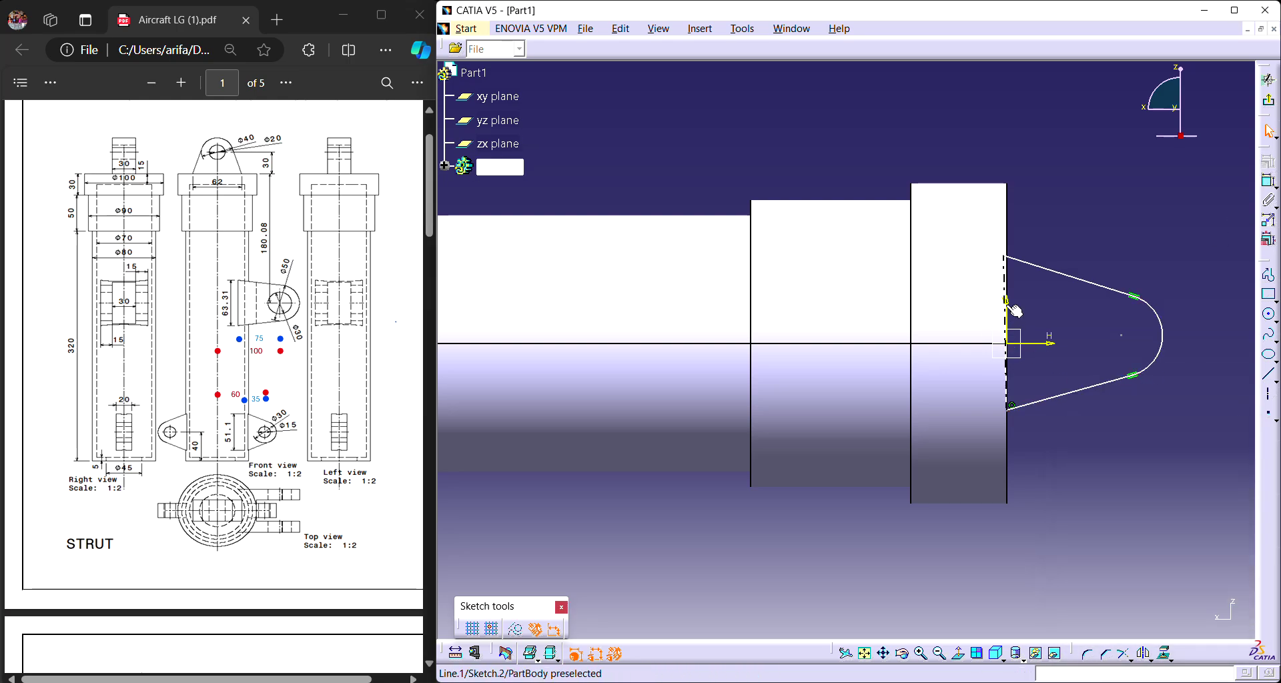
left_click_drag(1014, 316, 1017, 309)
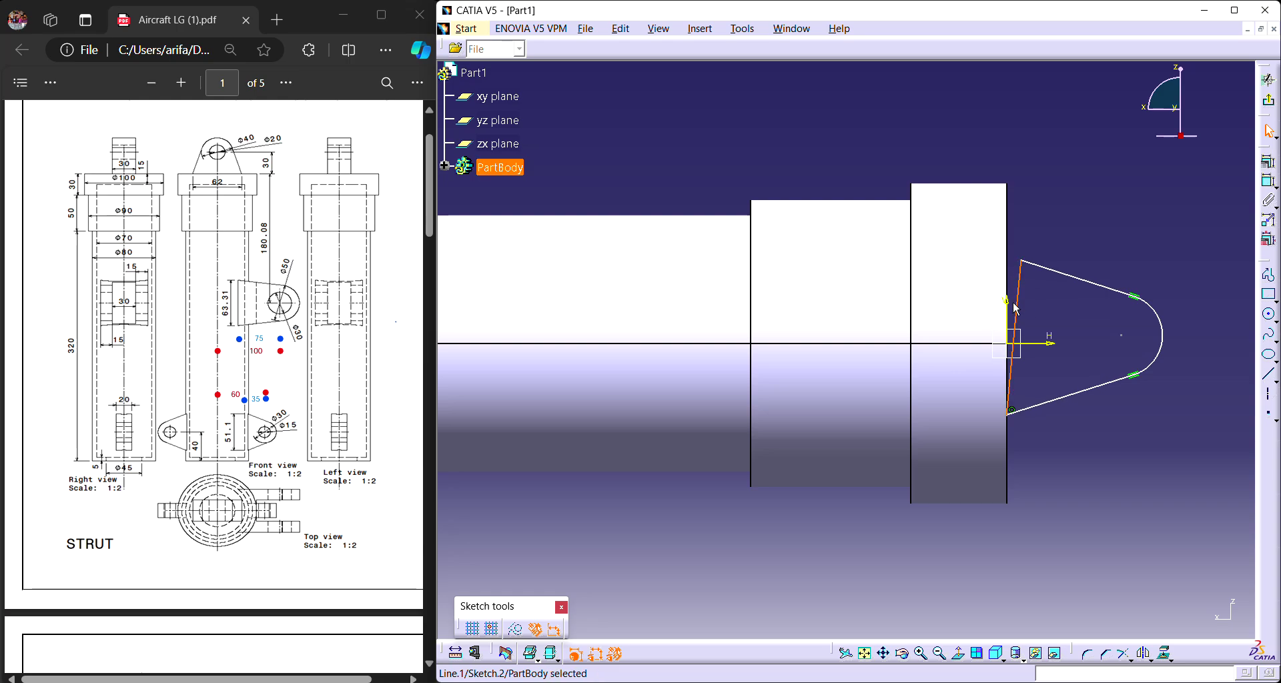
left_click(1047, 309)
left_click(1049, 314)
key("ctrl+z")
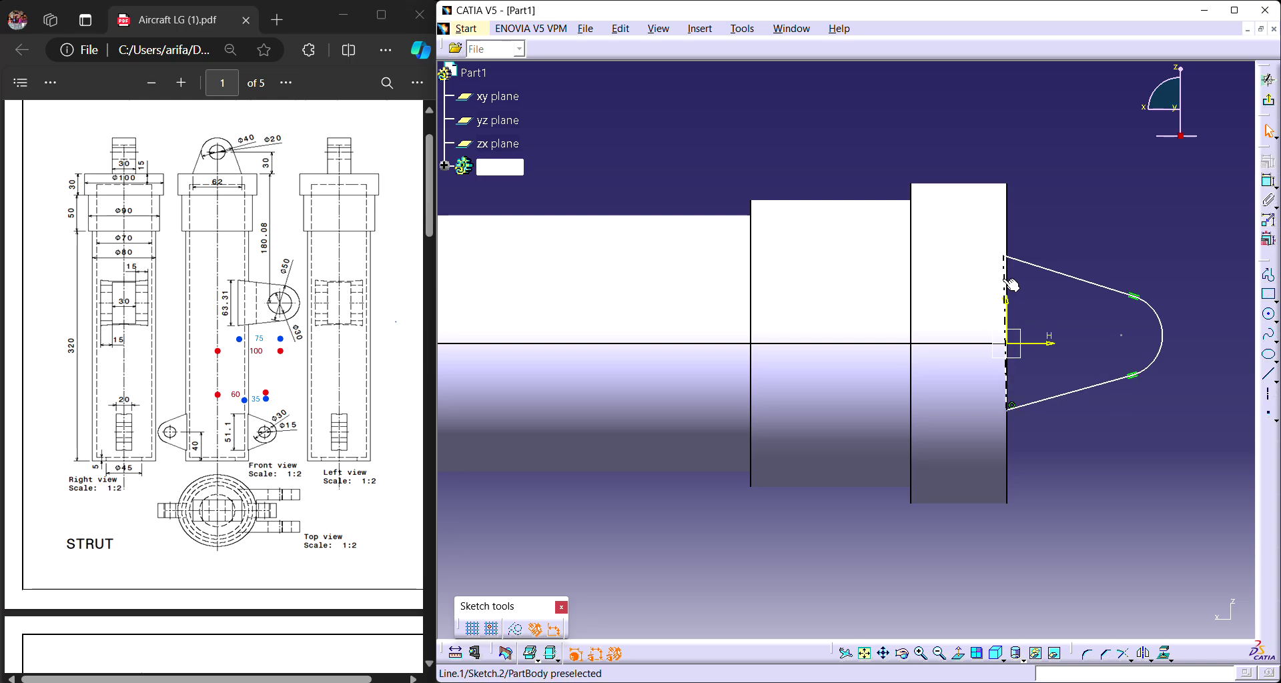
Constrain the lug profile's base line to be vertical and align it with the collar's end edge.
left_click(1012, 286)
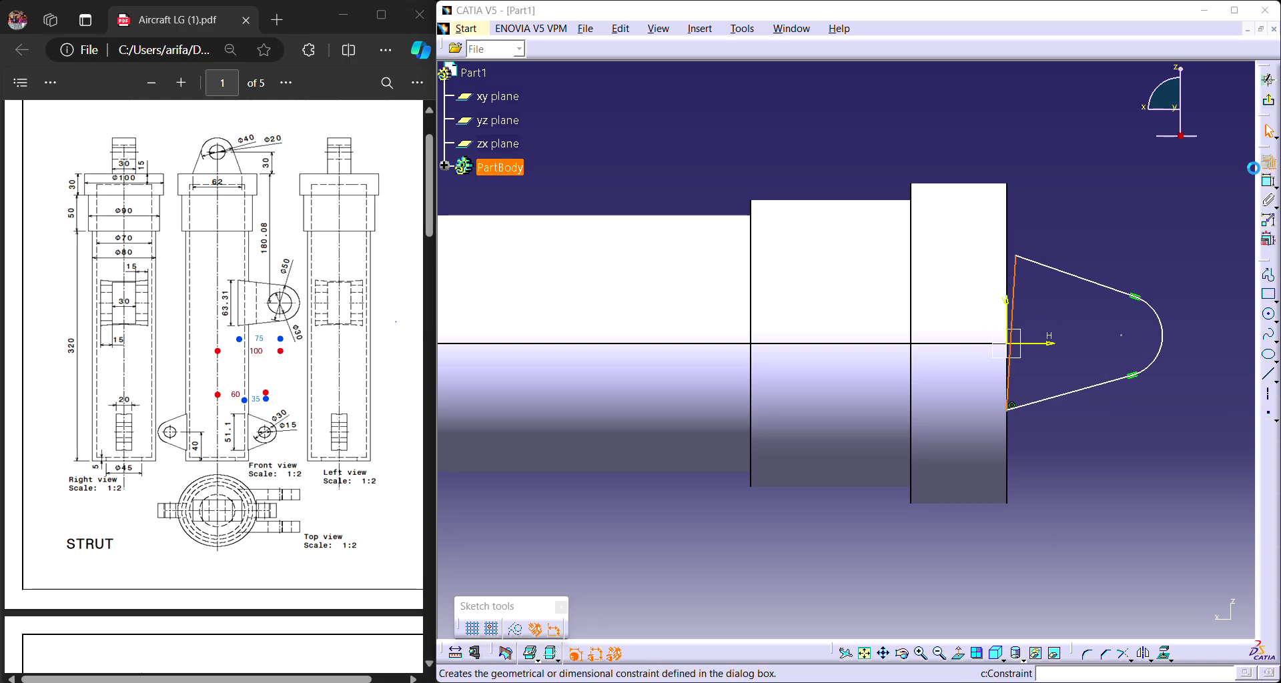
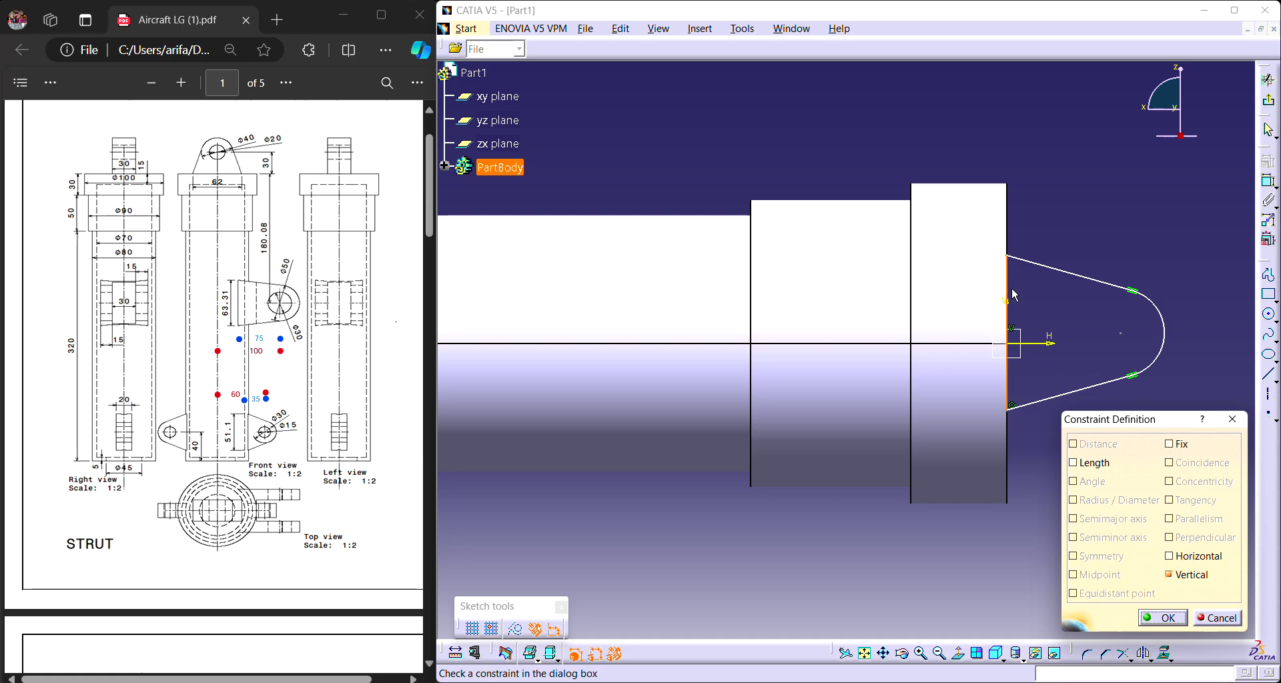
left_click(1031, 301)
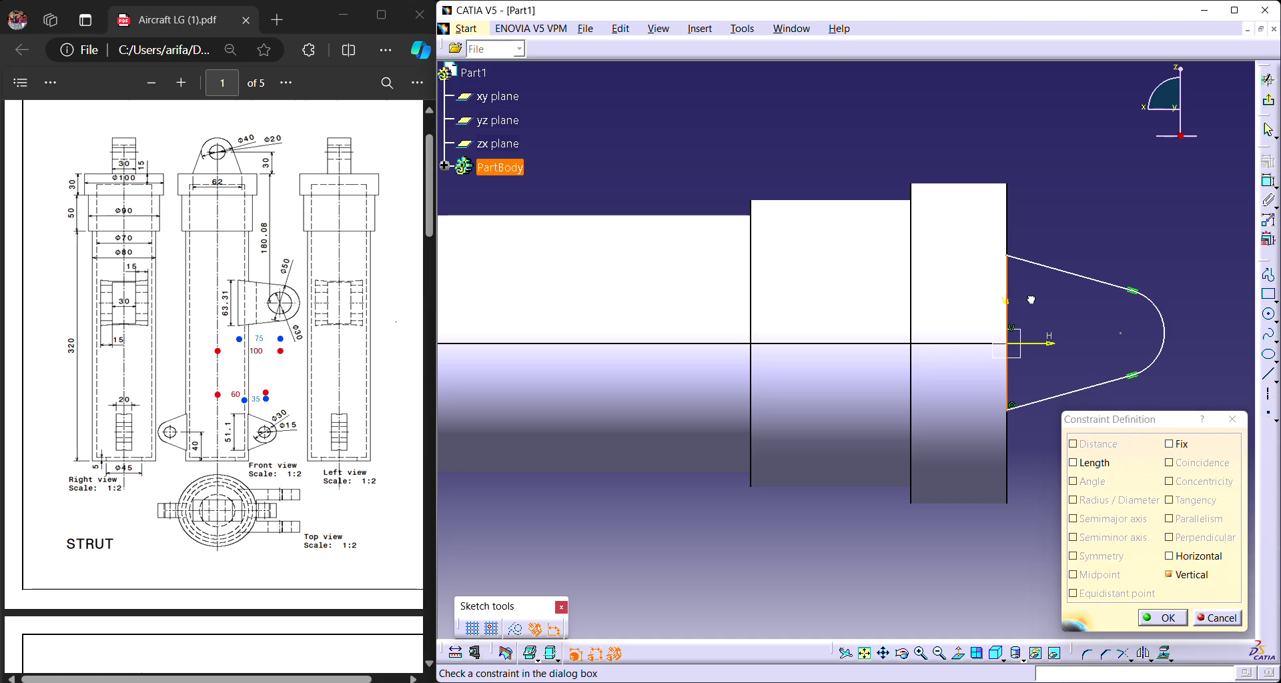
left_click(1162, 618)
left_click(1013, 322)
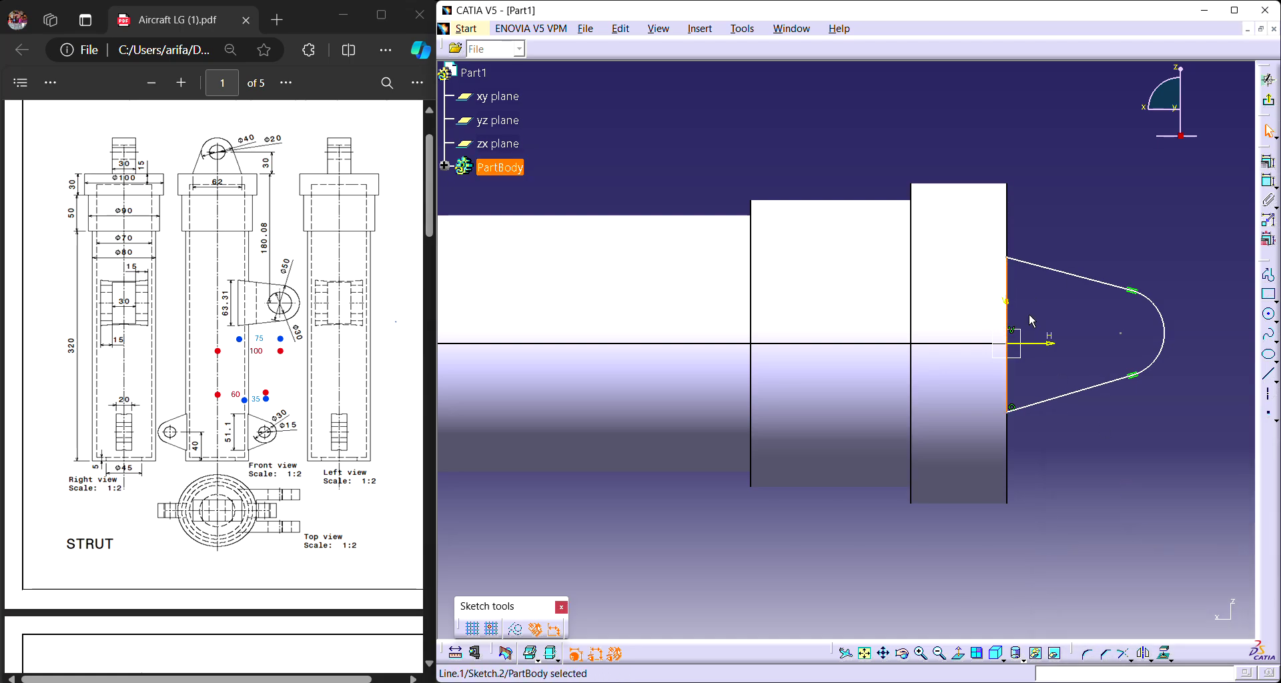
left_click(1031, 315)
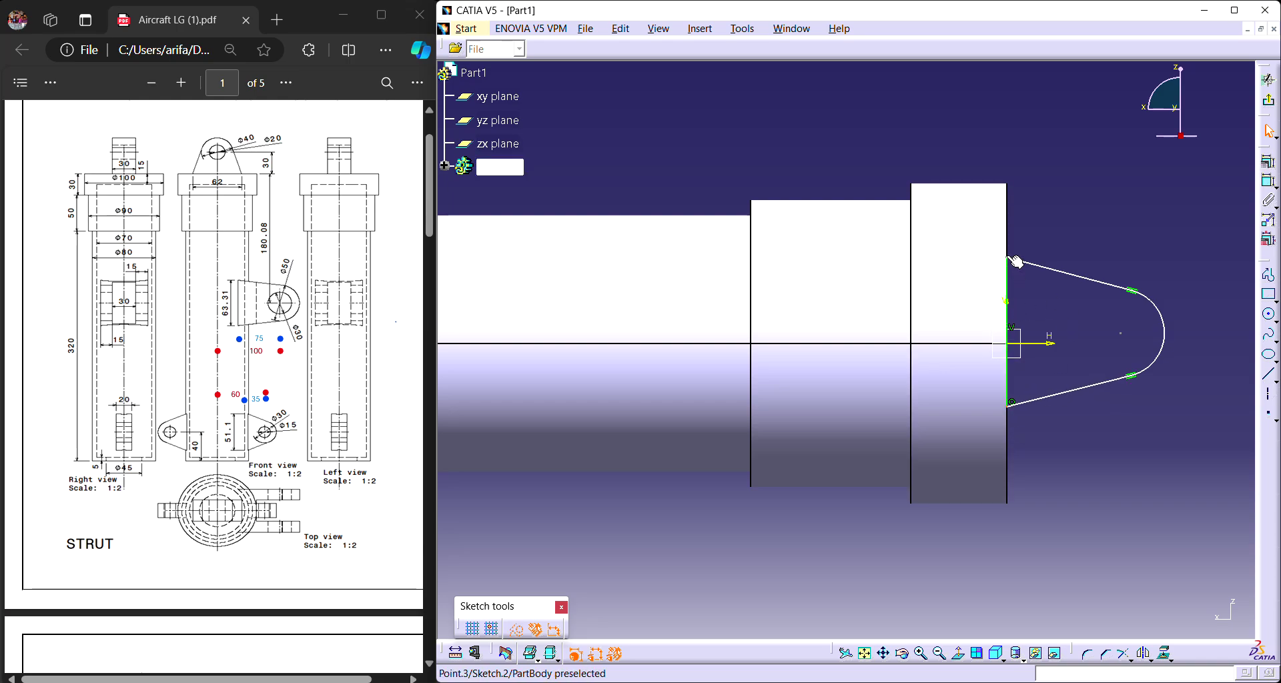
Make the two endpoints of the lug's base line symmetric about the horizontal sketch axis.
left_click(1038, 343)
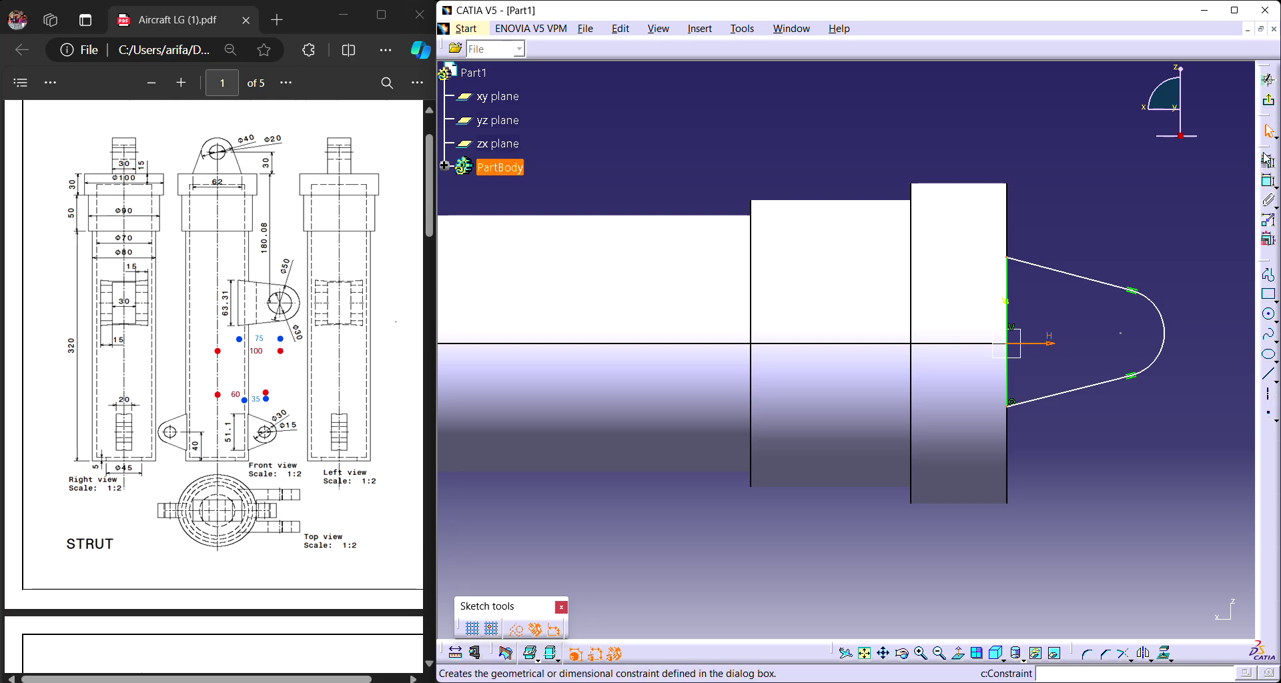
left_click(1272, 170)
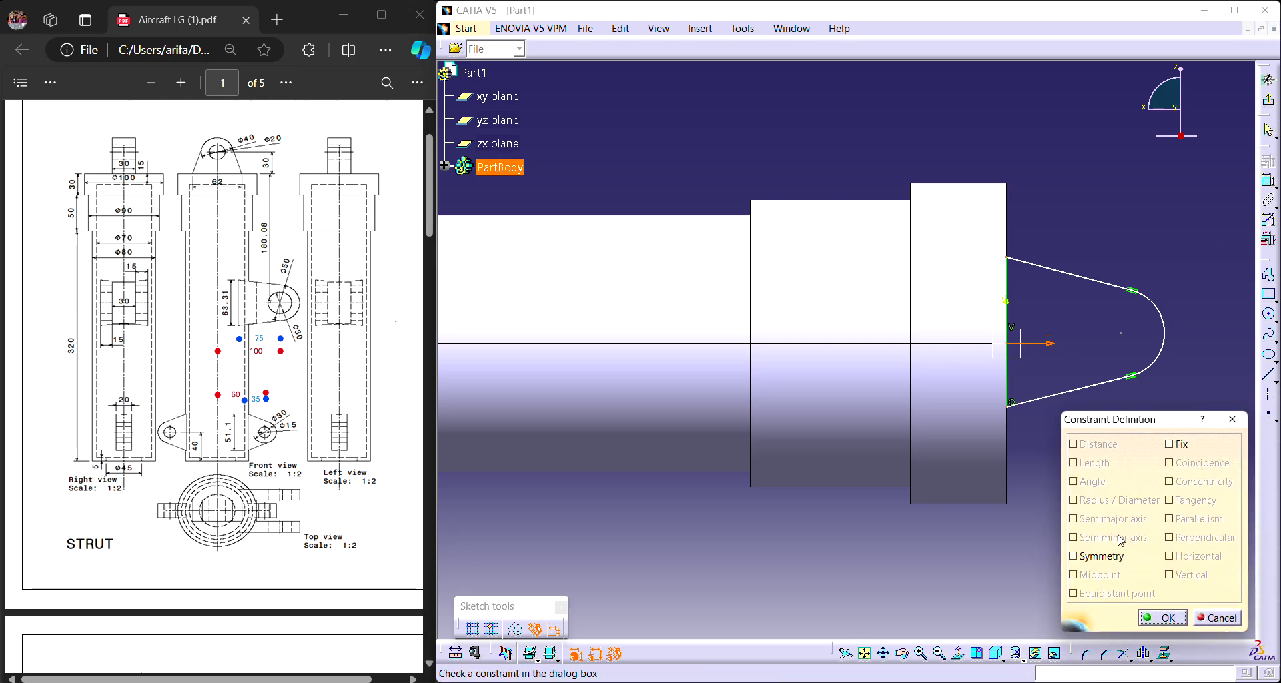
left_click(1106, 557)
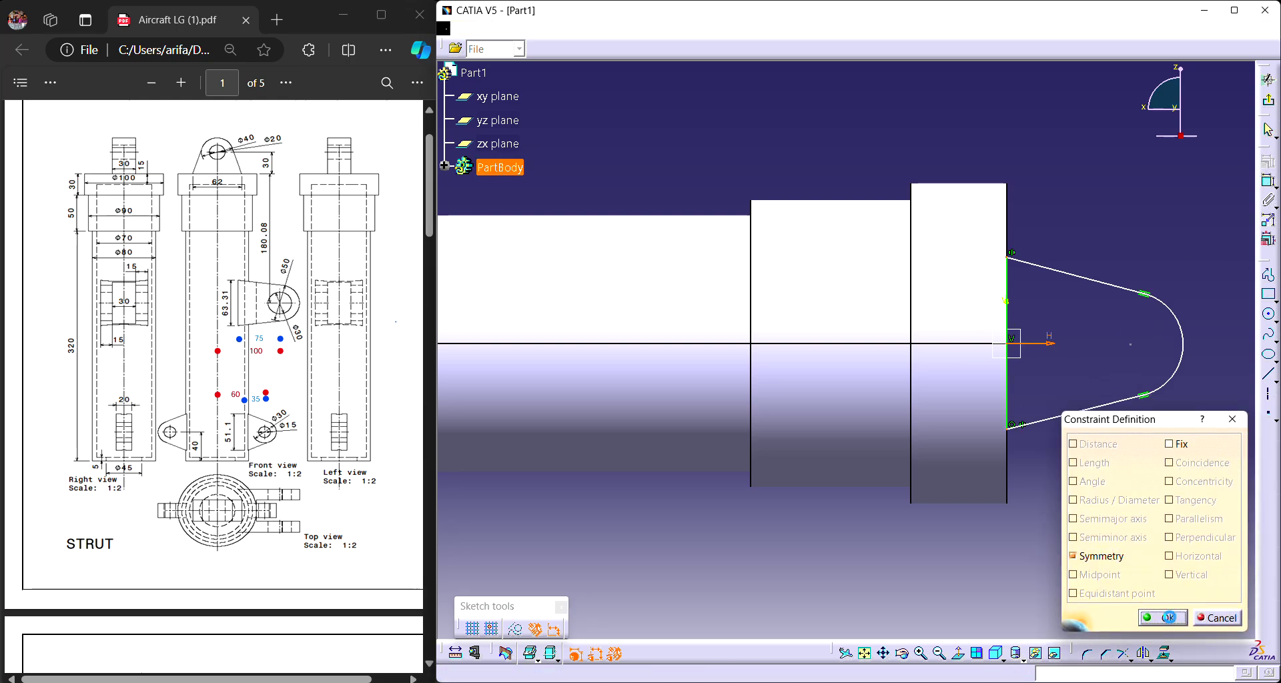
left_click(1164, 619)
Draw a circle about 17.7 mm in diameter at the centre of the lug's end arc.
left_click(1270, 316)
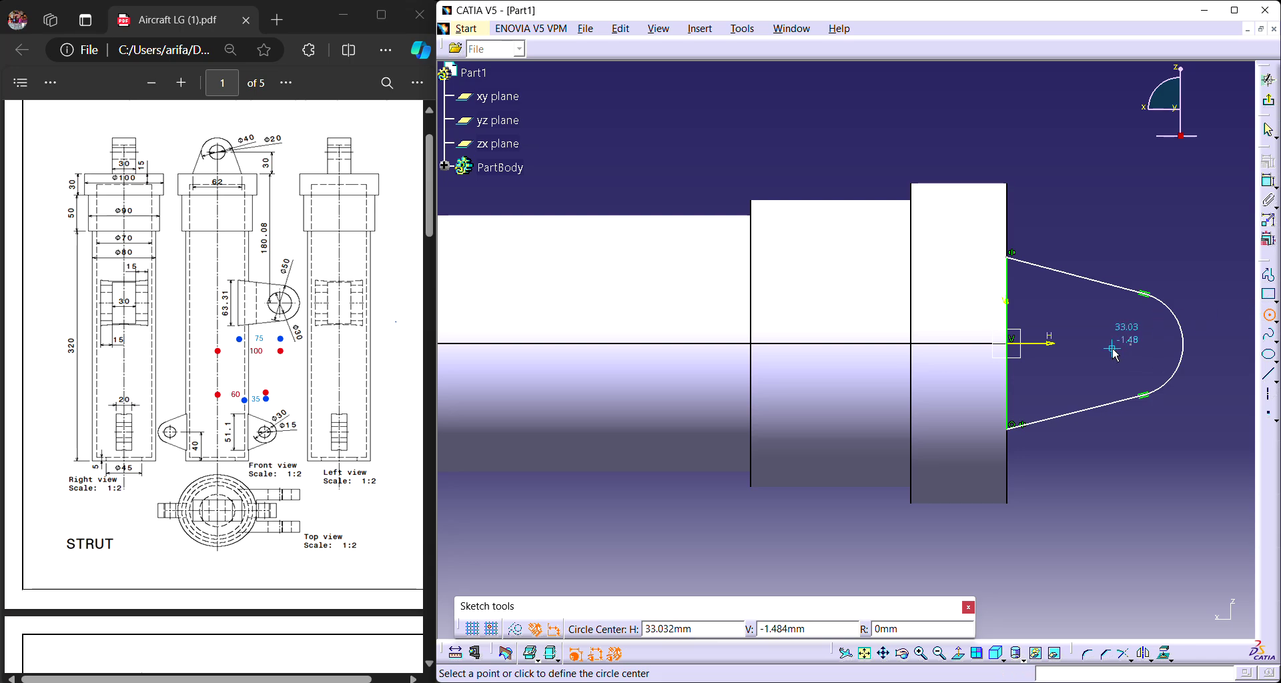
left_click(1131, 345)
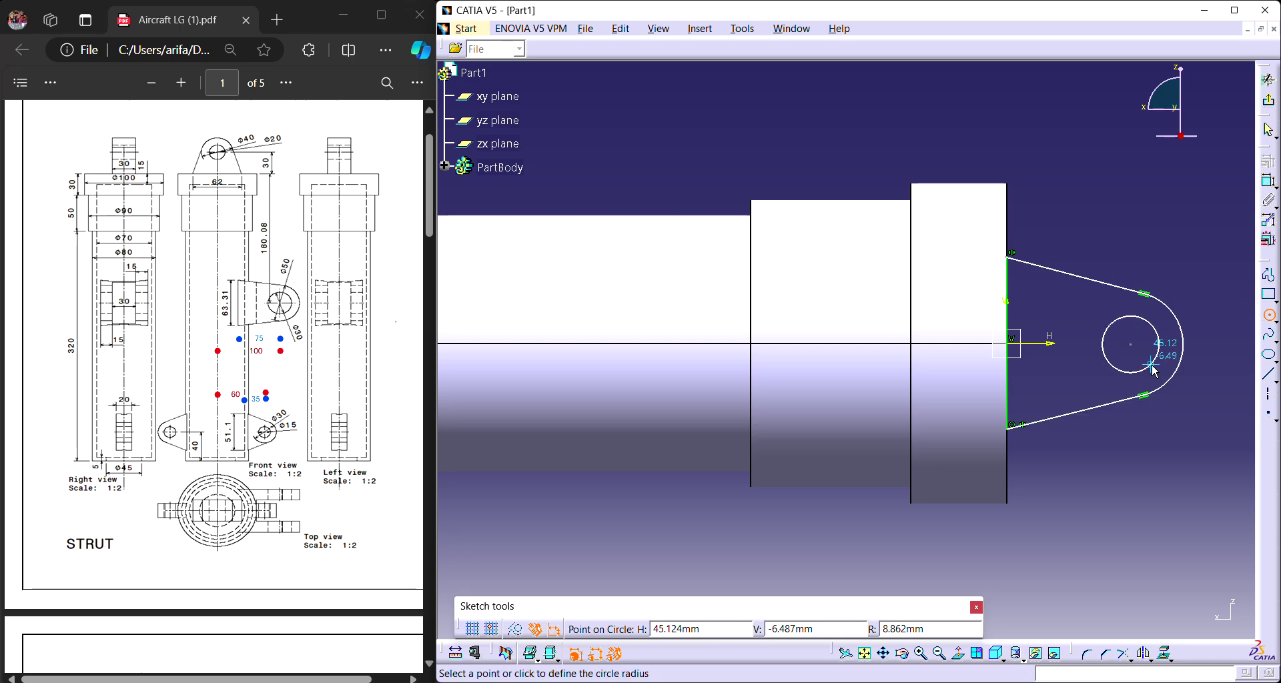
left_click(1155, 372)
Dimension the radius of the lug's end arc and the diameter of its inner circle.
left_click(1269, 181)
left_click(1169, 332)
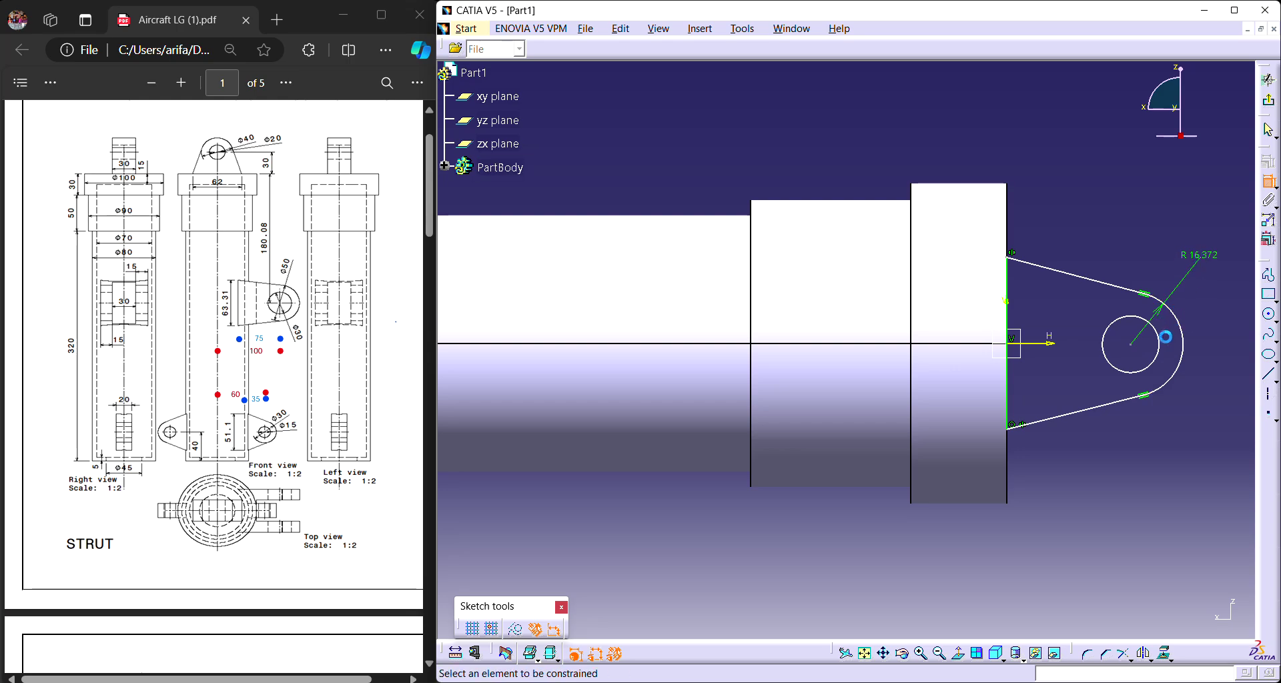
left_click(1159, 345)
left_click(1221, 300)
Try setting the lug's end arc to a 40 mm diameter and its inner circle to a 20 mm diameter.
double_click(1208, 262)
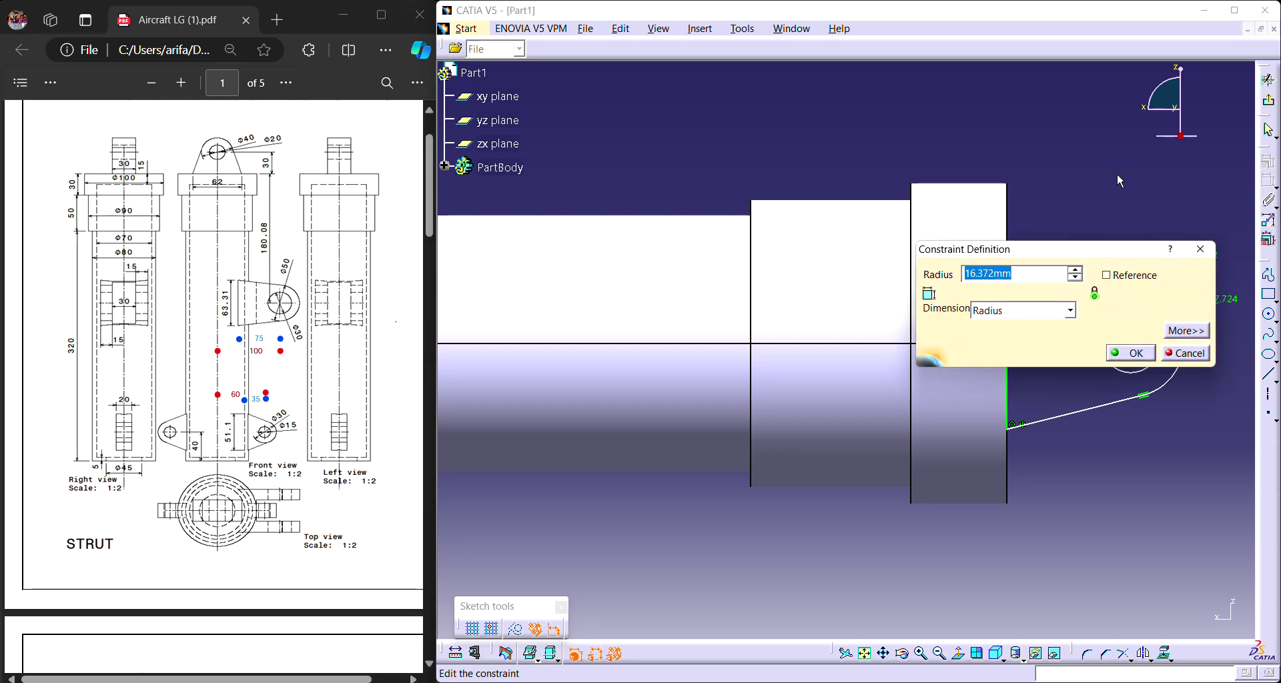
left_click(1068, 311)
left_click(1033, 341)
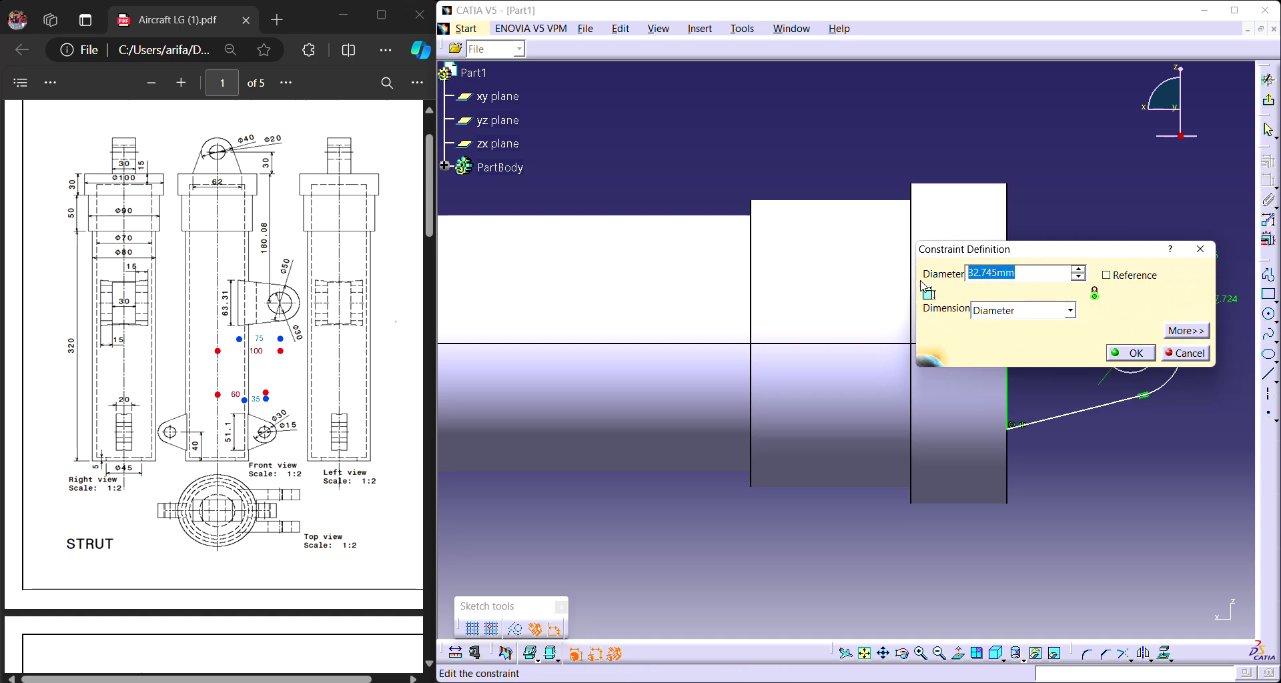
type("40")
left_click(1115, 356)
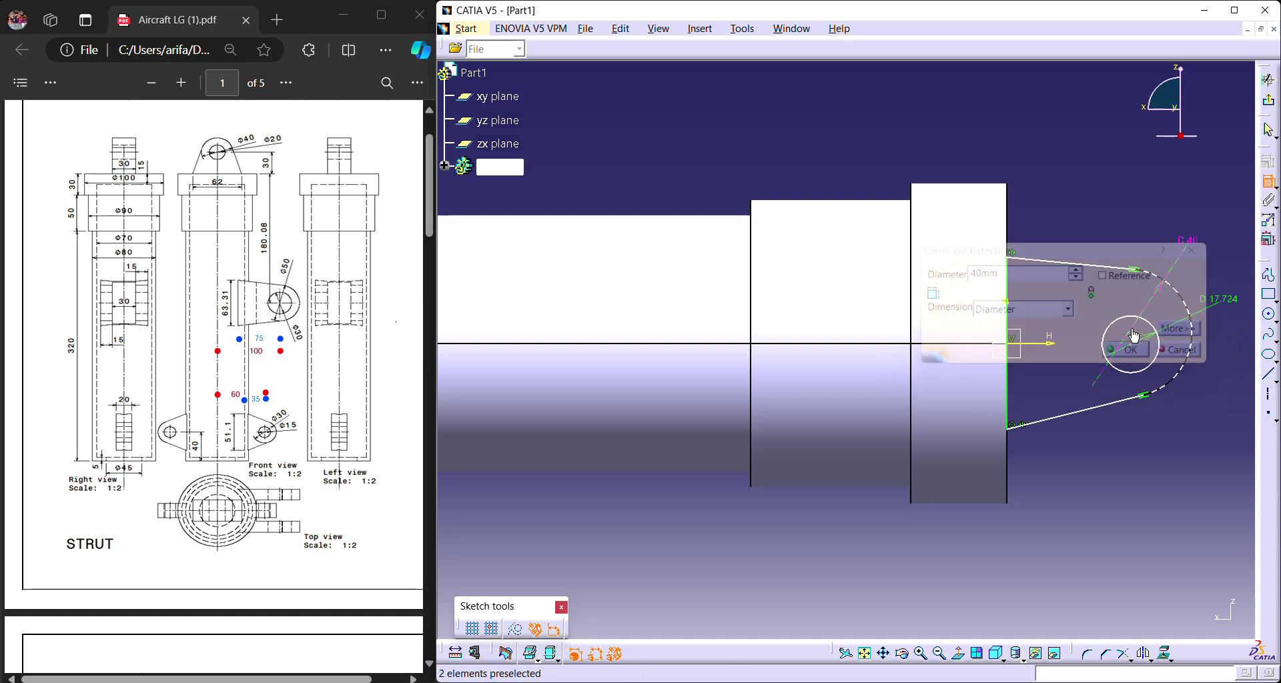
double_click(1226, 309)
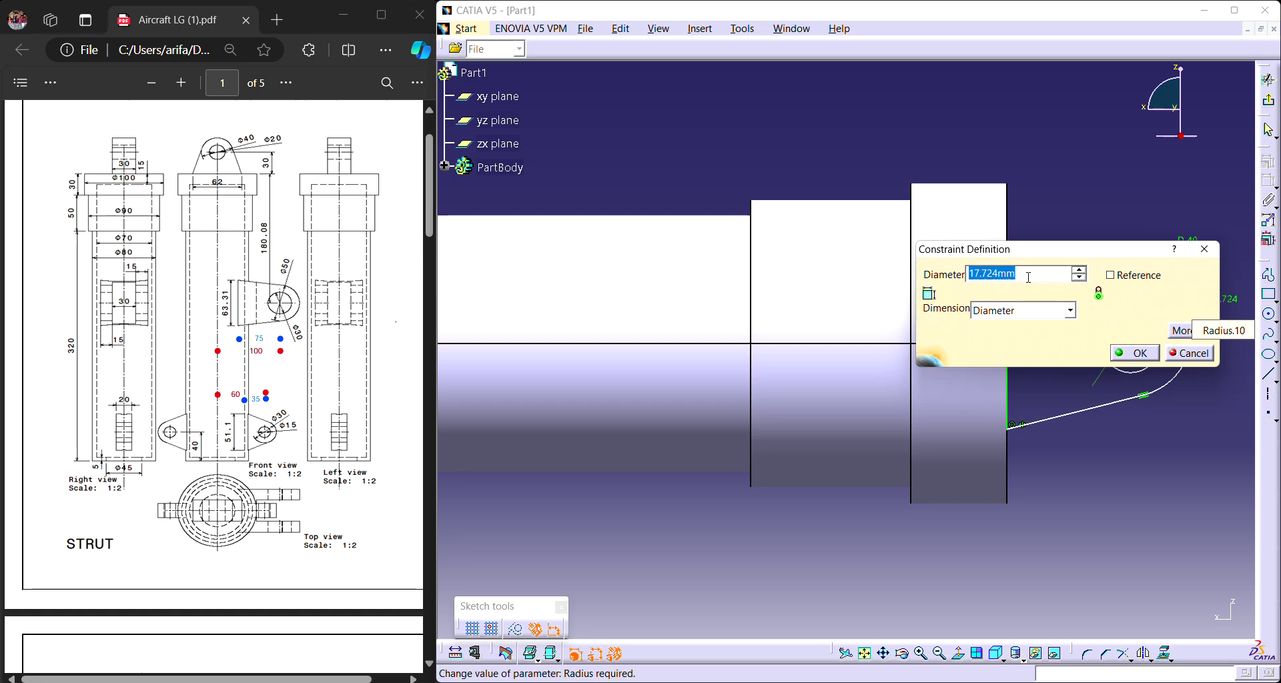
type("20")
key("Return")
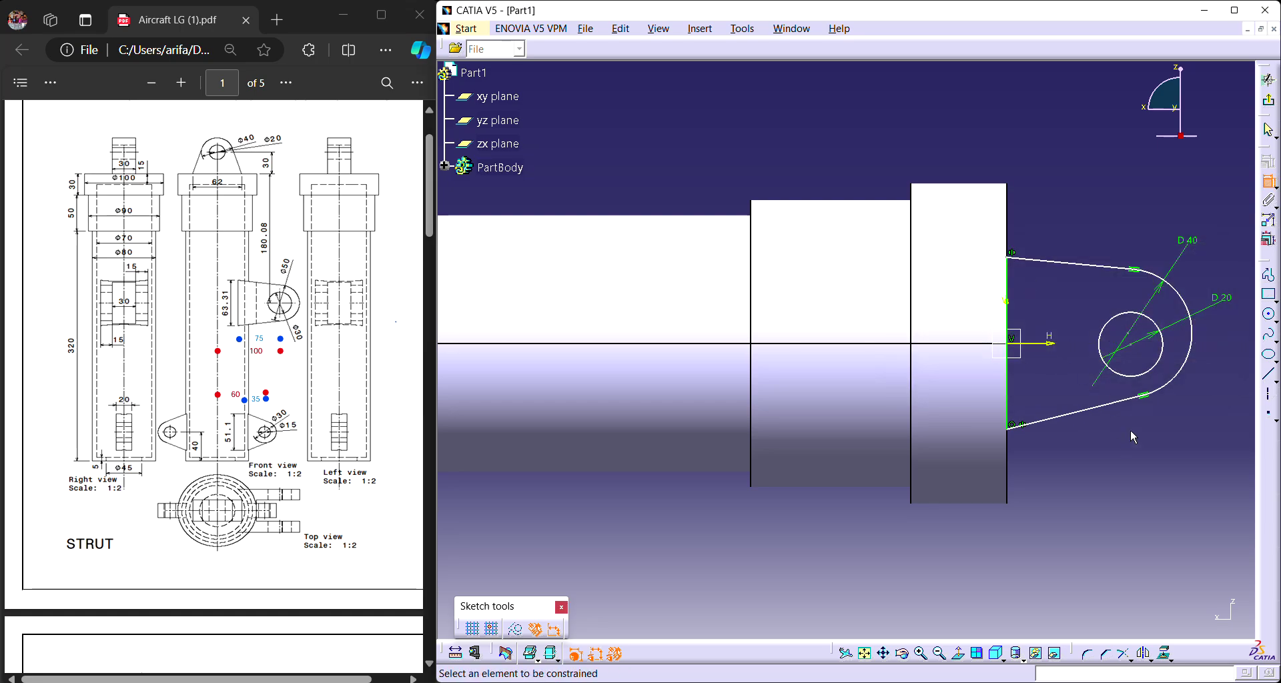
left_click(1163, 355)
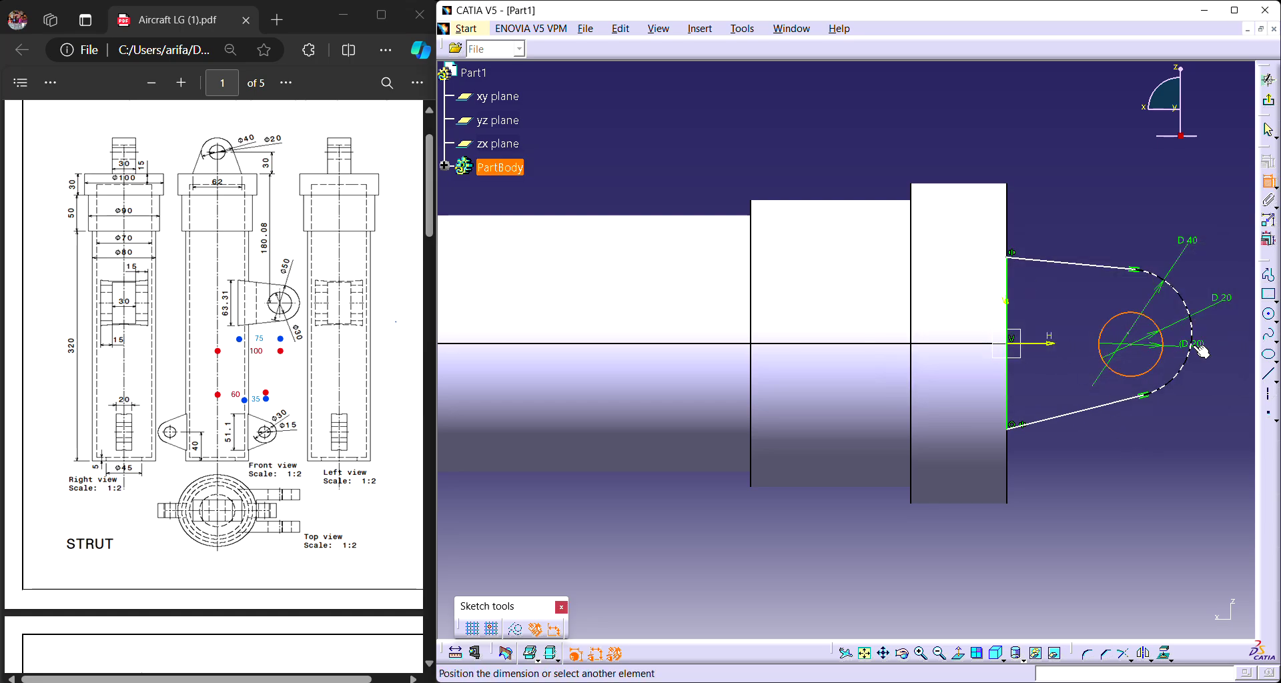
left_click(1268, 181)
Add a concentricity constraint between the lug's end arc and its inner circle.
left_click(1179, 349)
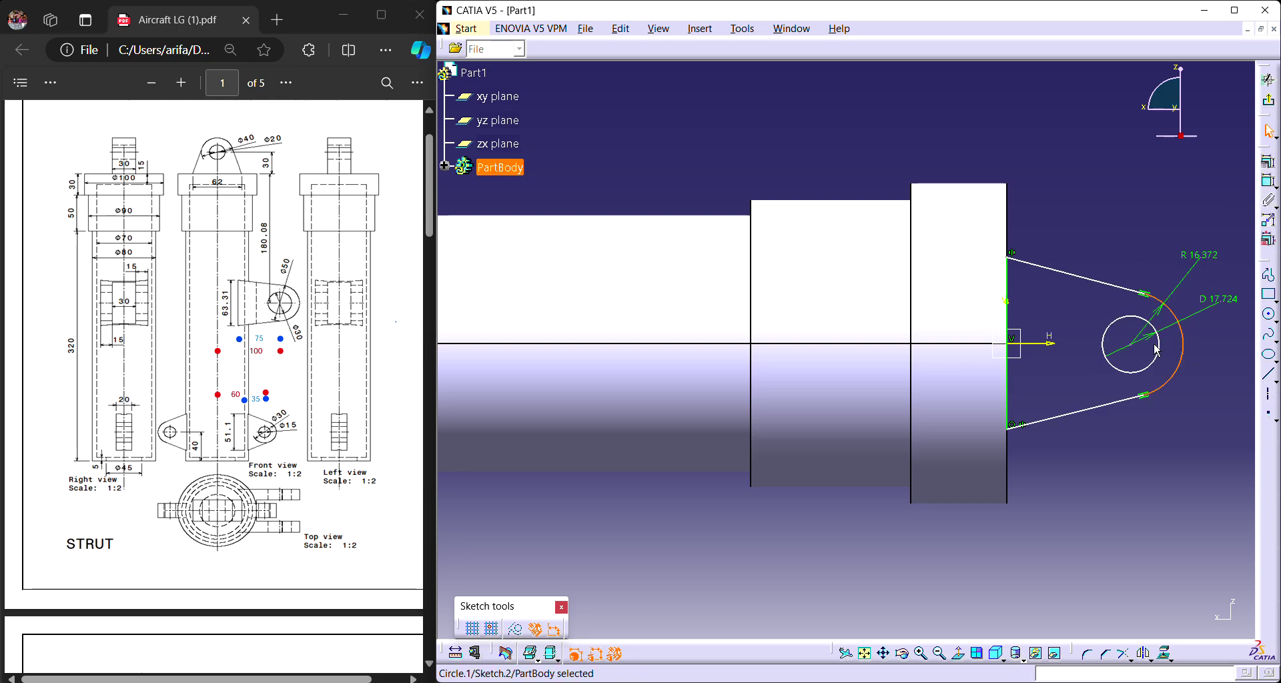
left_click(1160, 351, "ctrl")
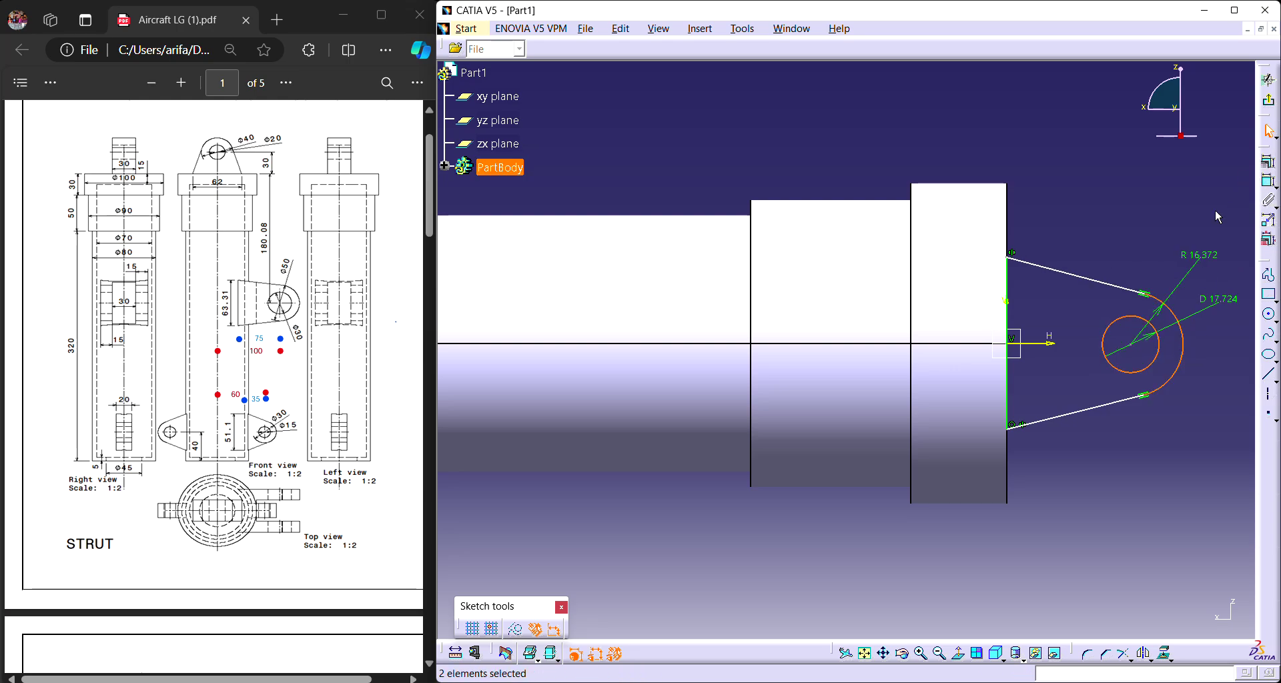
left_click(1269, 162)
left_click(1205, 486)
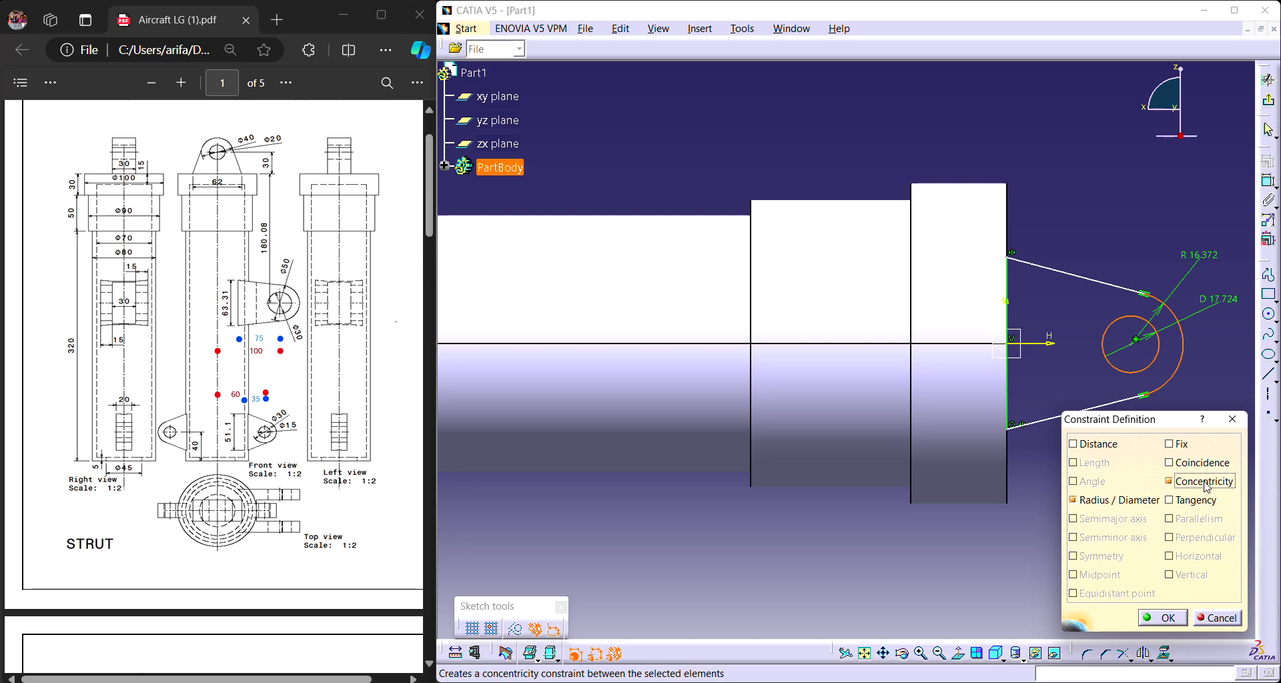
left_click(1162, 617)
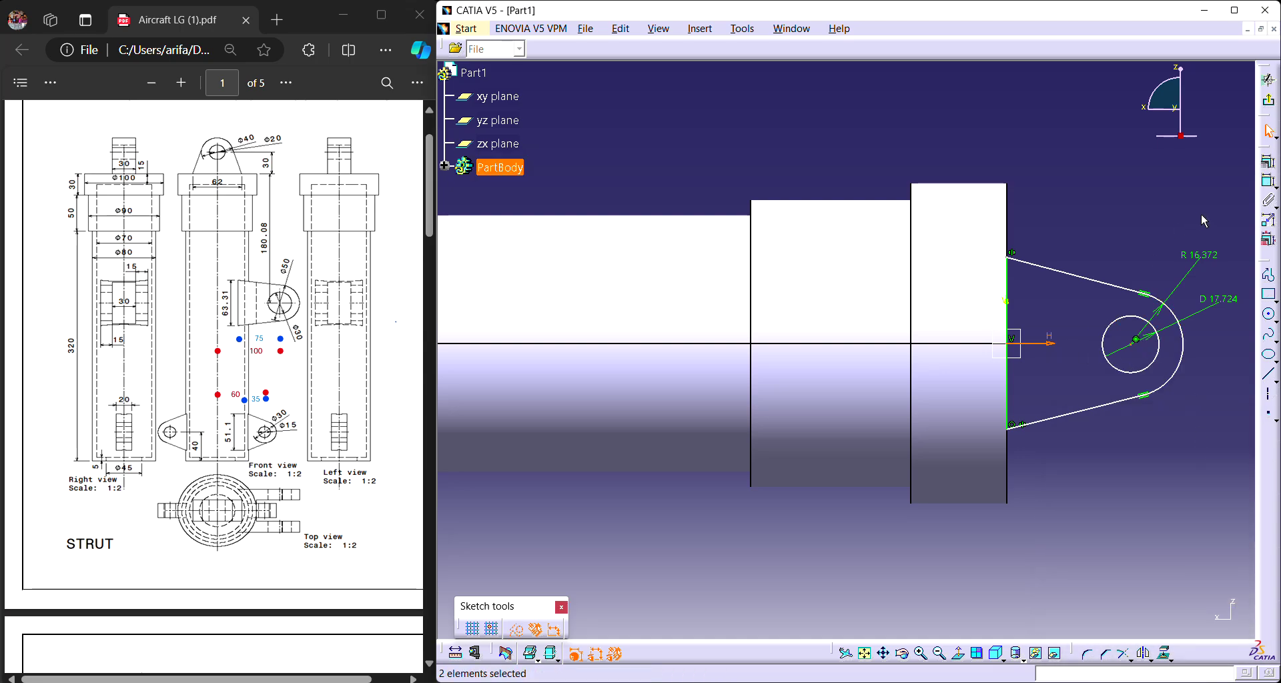
Constrain the common centre of the lug's arc and circle to be coincident with the horizontal sketch axis.
left_click(1276, 166)
left_click(1169, 462)
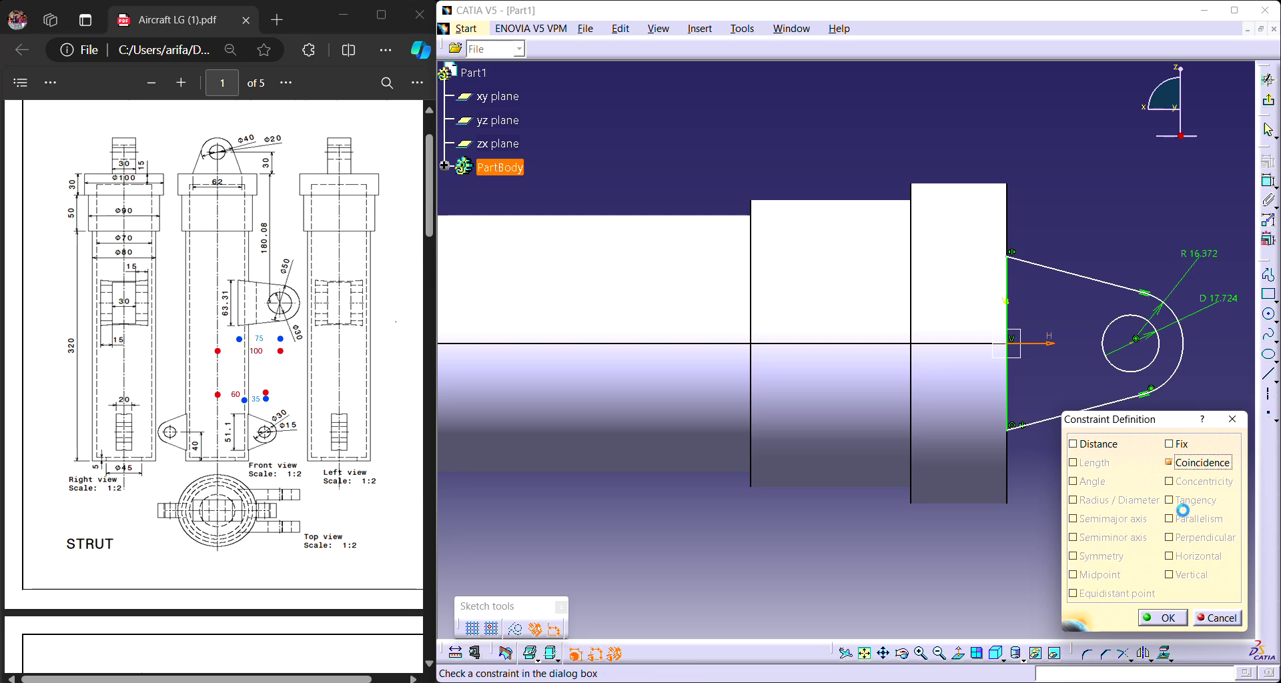
left_click(1174, 619)
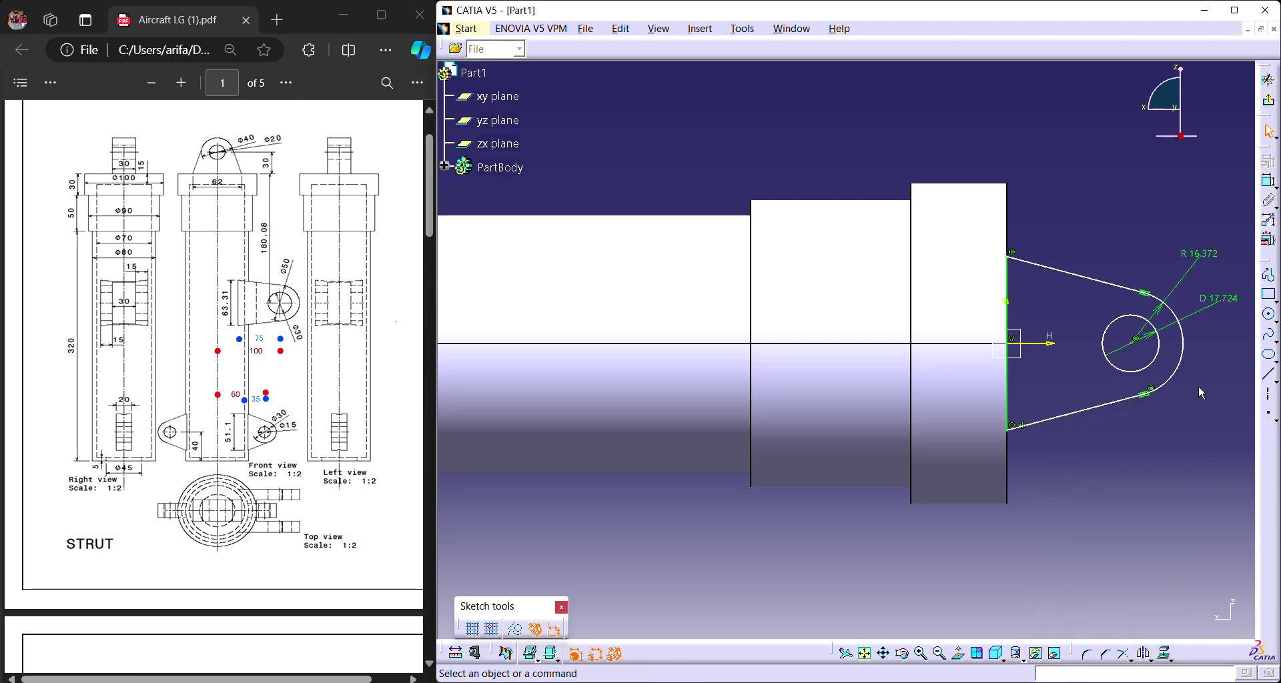
Set the end lug's inner circle to a 20 mm diameter and its end arc to a 40 mm diameter.
double_click(1159, 332)
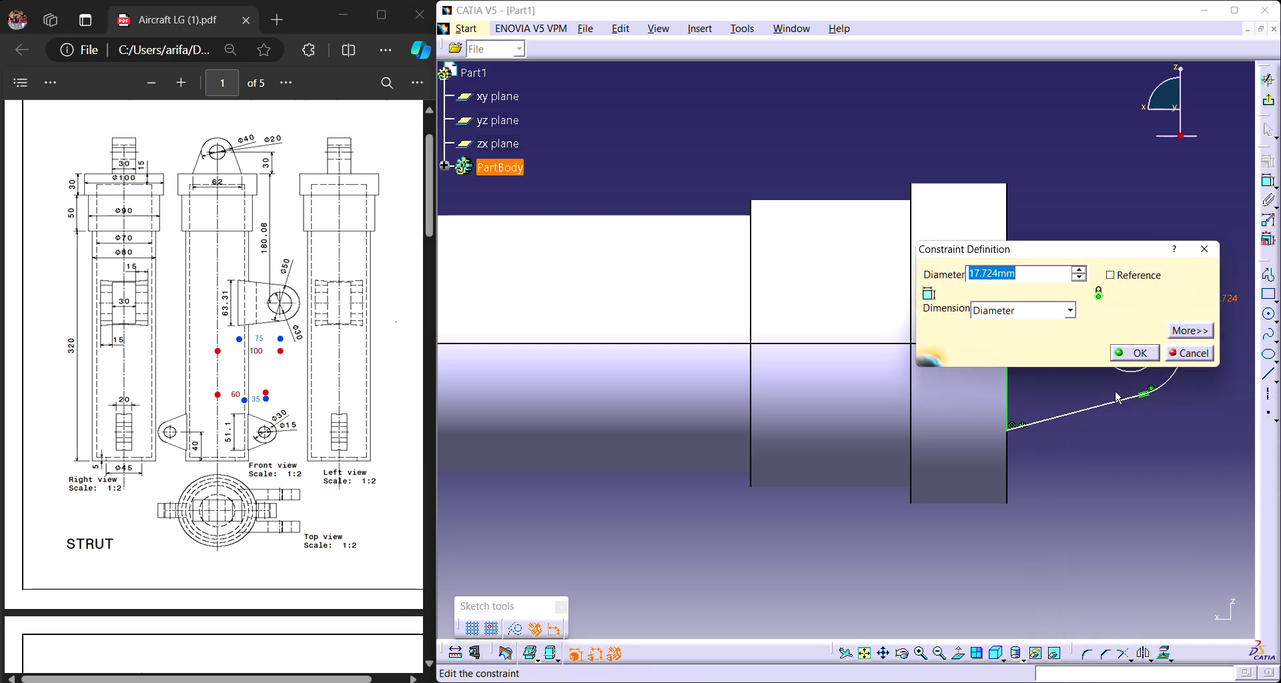
type("20")
left_click(1134, 353)
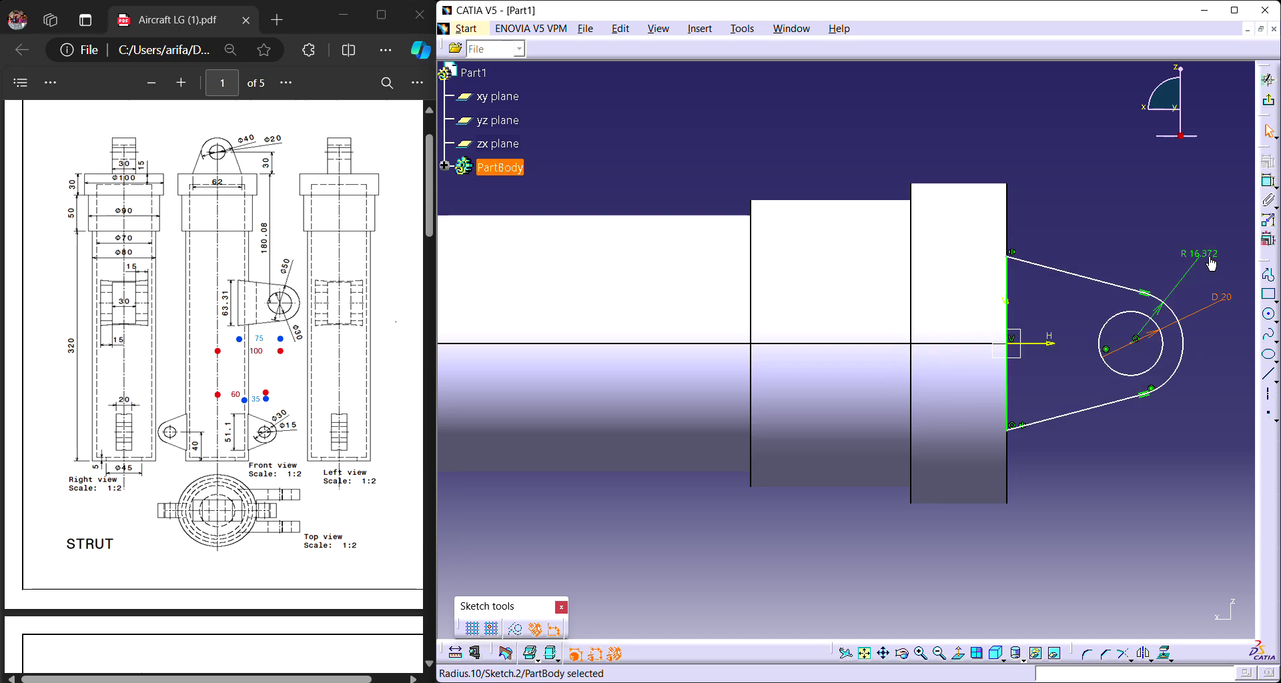
double_click(1208, 253)
type("40")
key("Return")
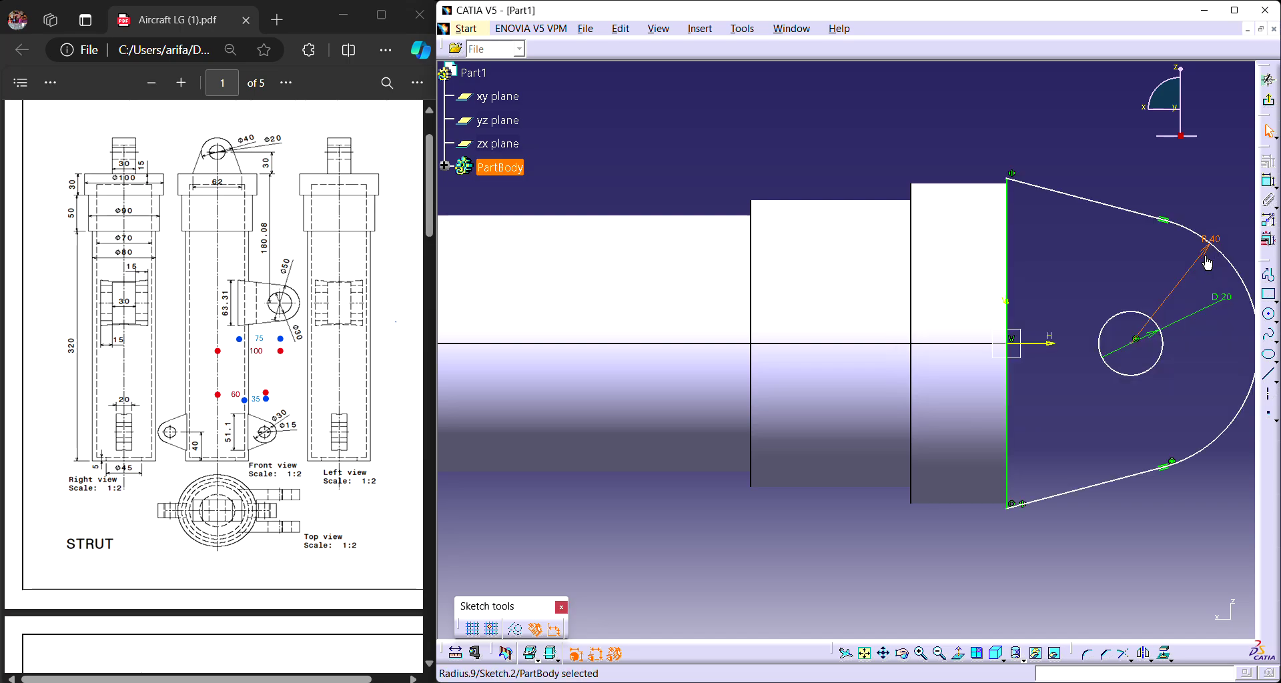
double_click(1213, 241)
left_click(1023, 310)
left_click(1001, 340)
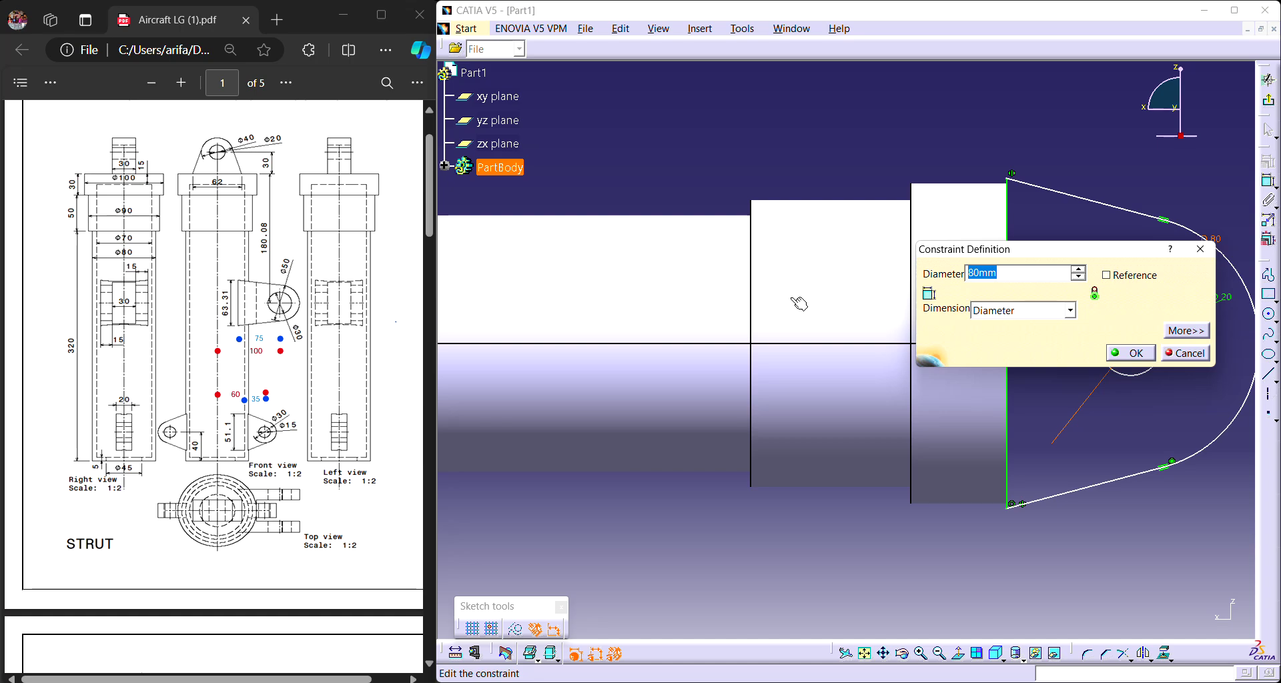
type("40")
key("Return")
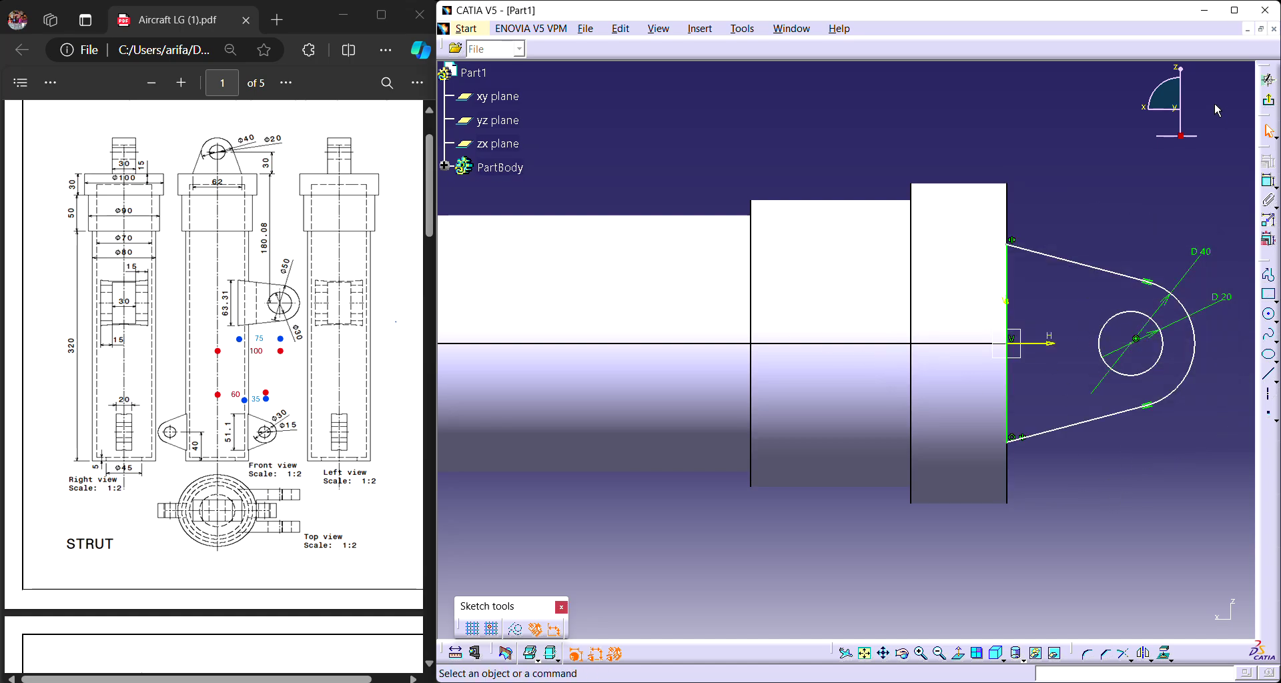
Dimension the distance from the collar's end face to the end lug's hole centre and set it to 30 mm.
left_click(1270, 184)
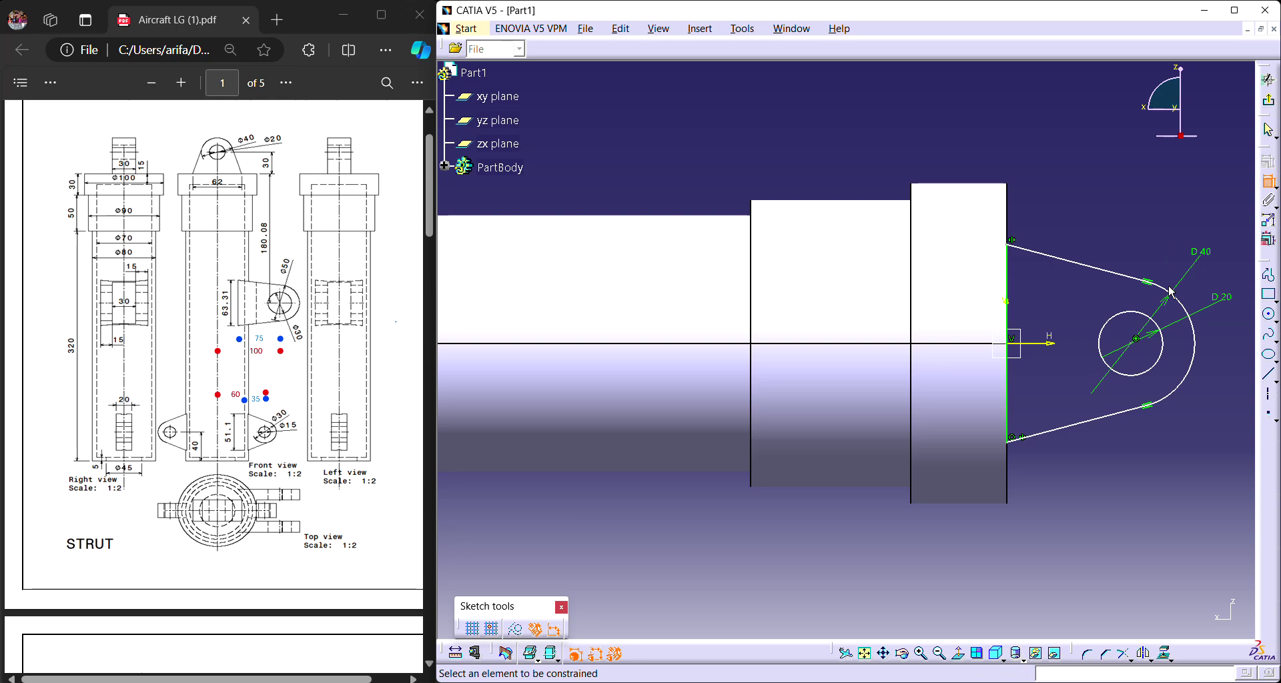
left_click(1136, 342)
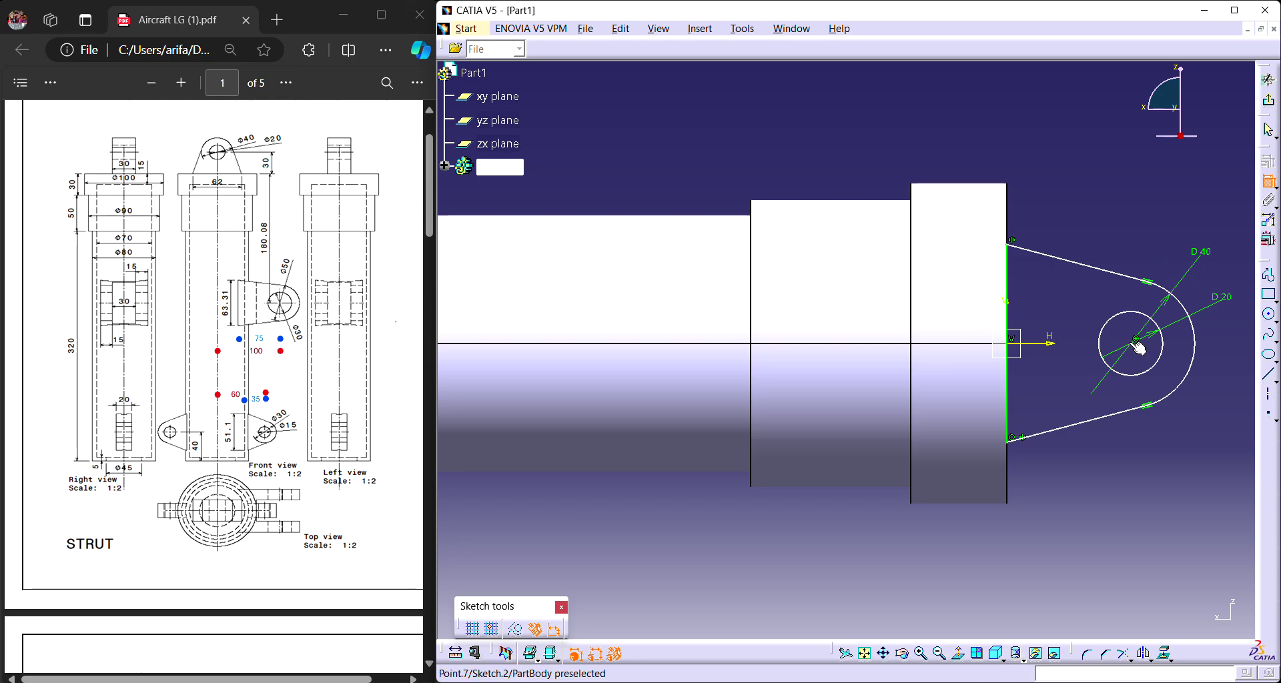
left_click(1008, 317)
left_click(1056, 186)
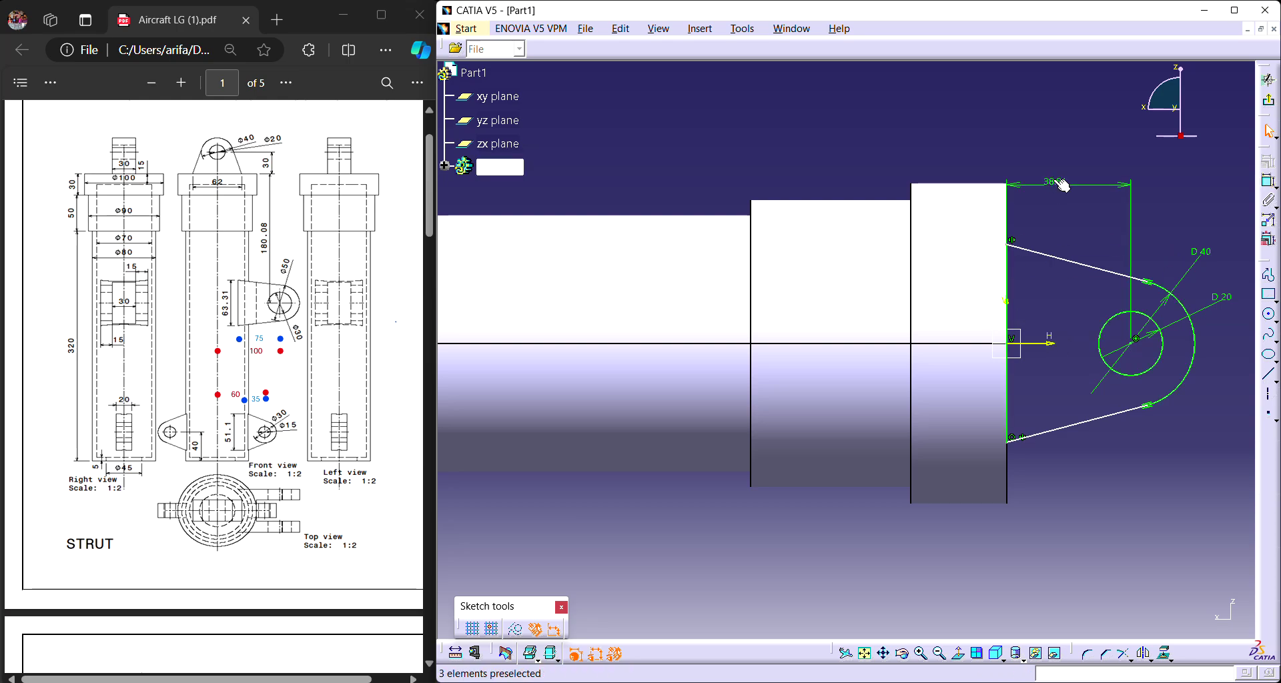
double_click(1057, 184)
type("30")
key("Return")
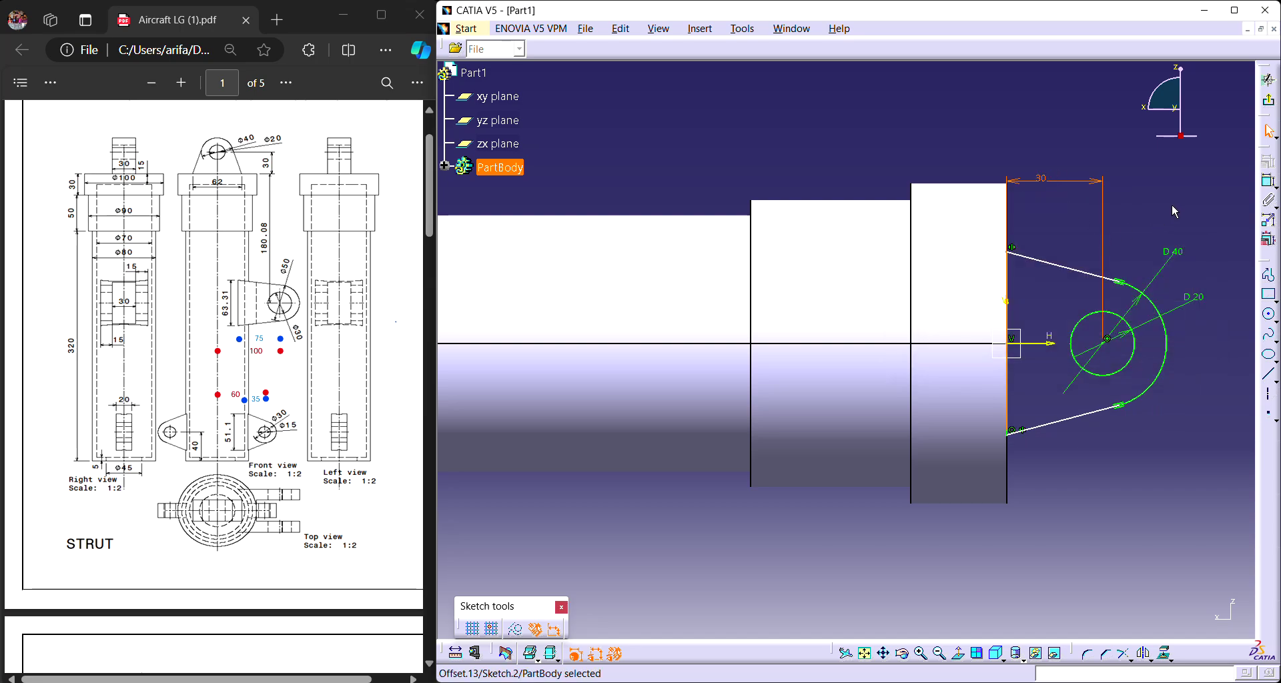
Dimension the end lug's base edge along the collar face and set it to 62 mm.
left_click(1268, 181)
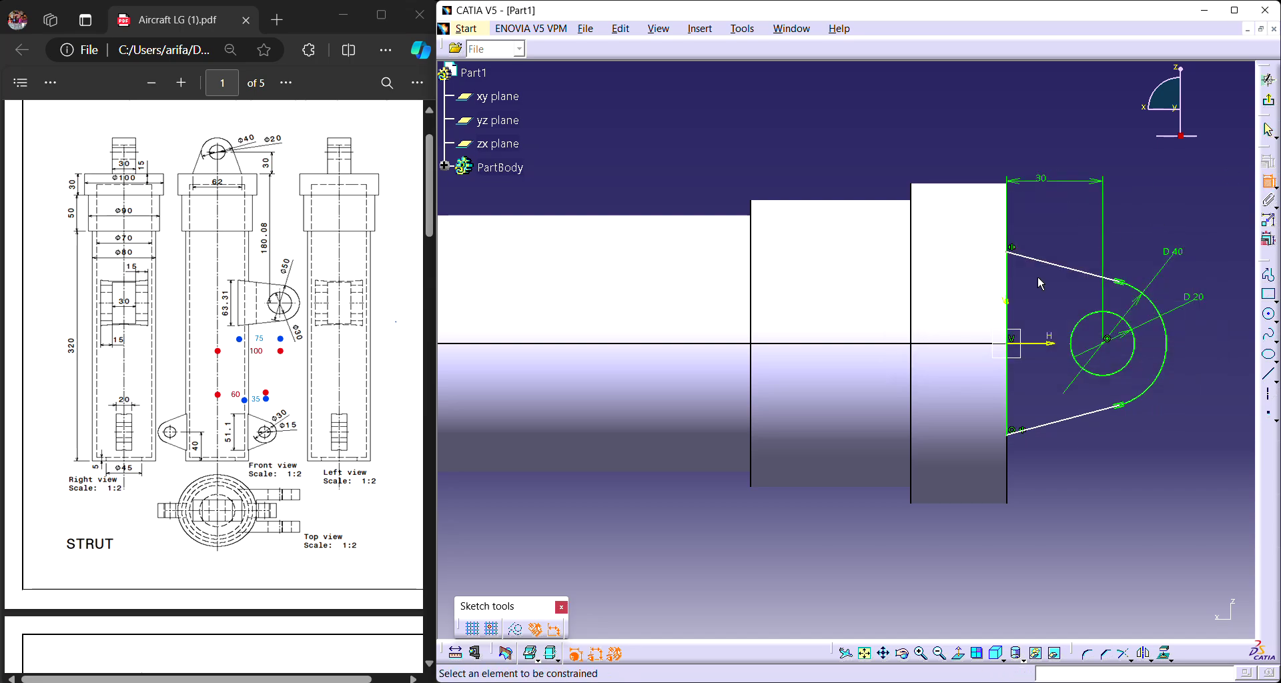
left_click(1014, 296)
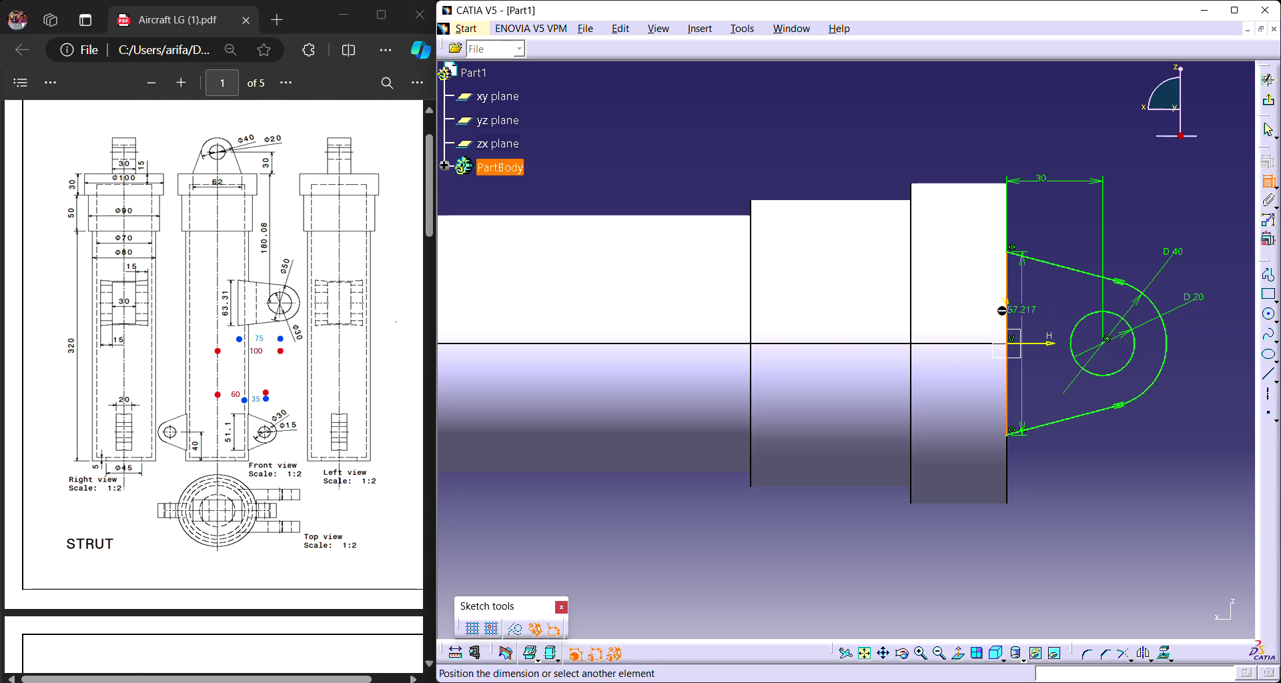
double_click(978, 129)
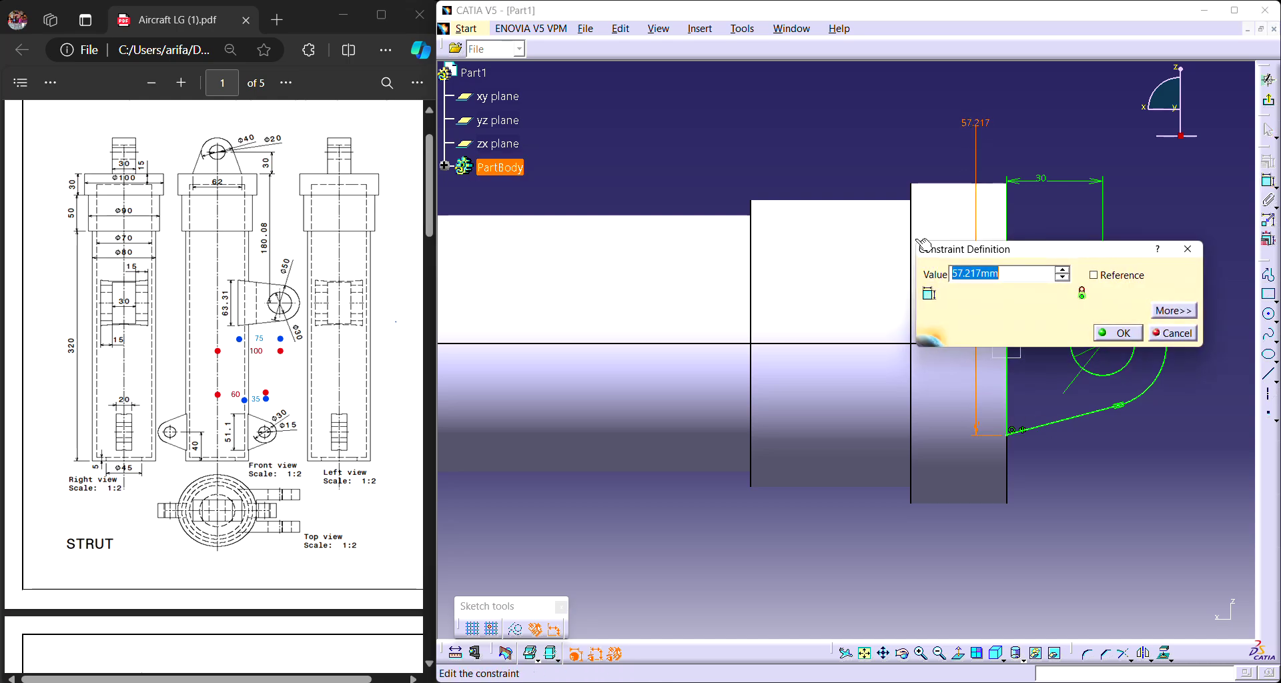
type("62")
key("Return")
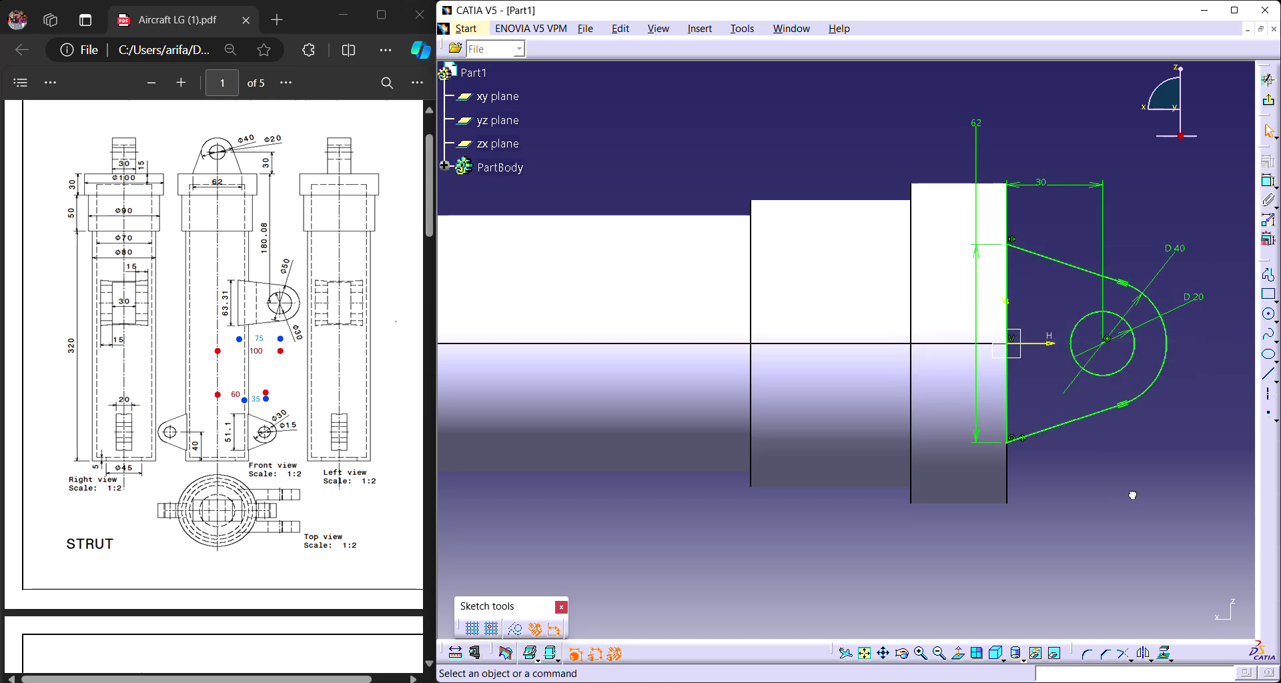
Sketch two concentric circles below the tube for the side lug, about 50 mm and 18 mm in diameter.
mouse_move(859, 154)
middle_mouse_down("ctrl")
mouse_move(823, 137)
mouse_move(821, 175)
mouse_move(748, 230)
mouse_move(874, 174)
middle_mouse_up("ctrl")
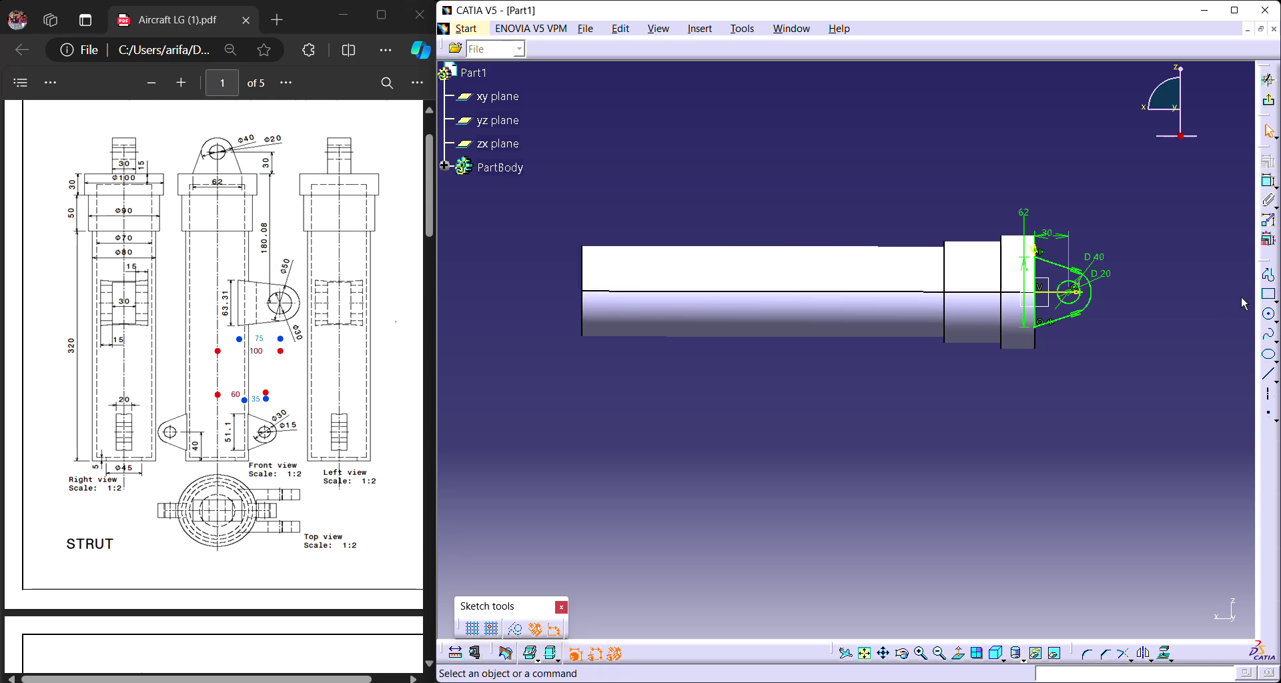
left_click(1269, 276)
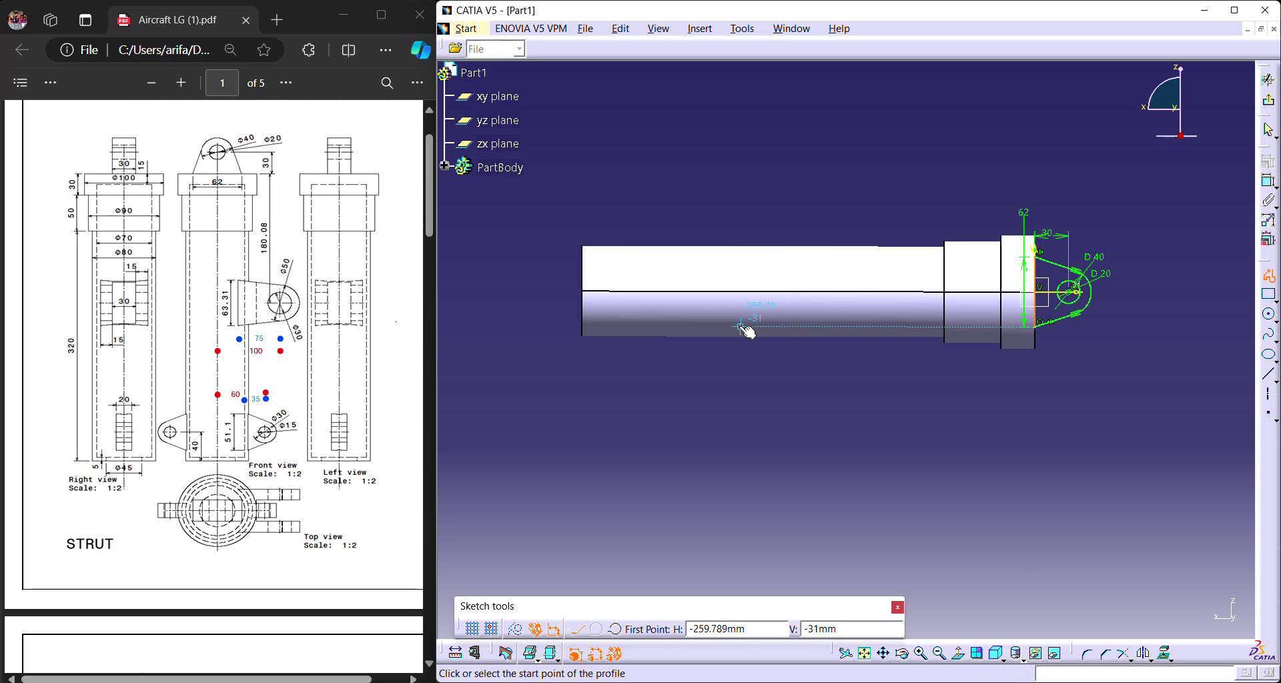
left_click(1269, 275)
left_click(1270, 317)
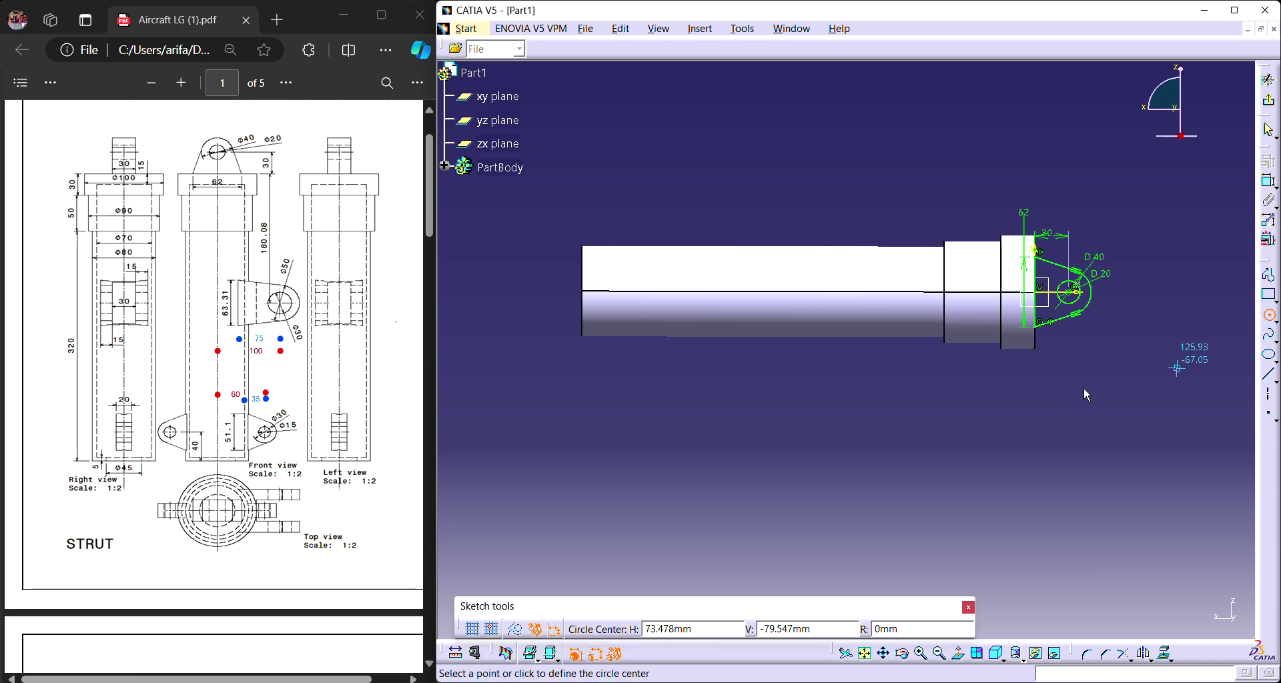
left_click(820, 390)
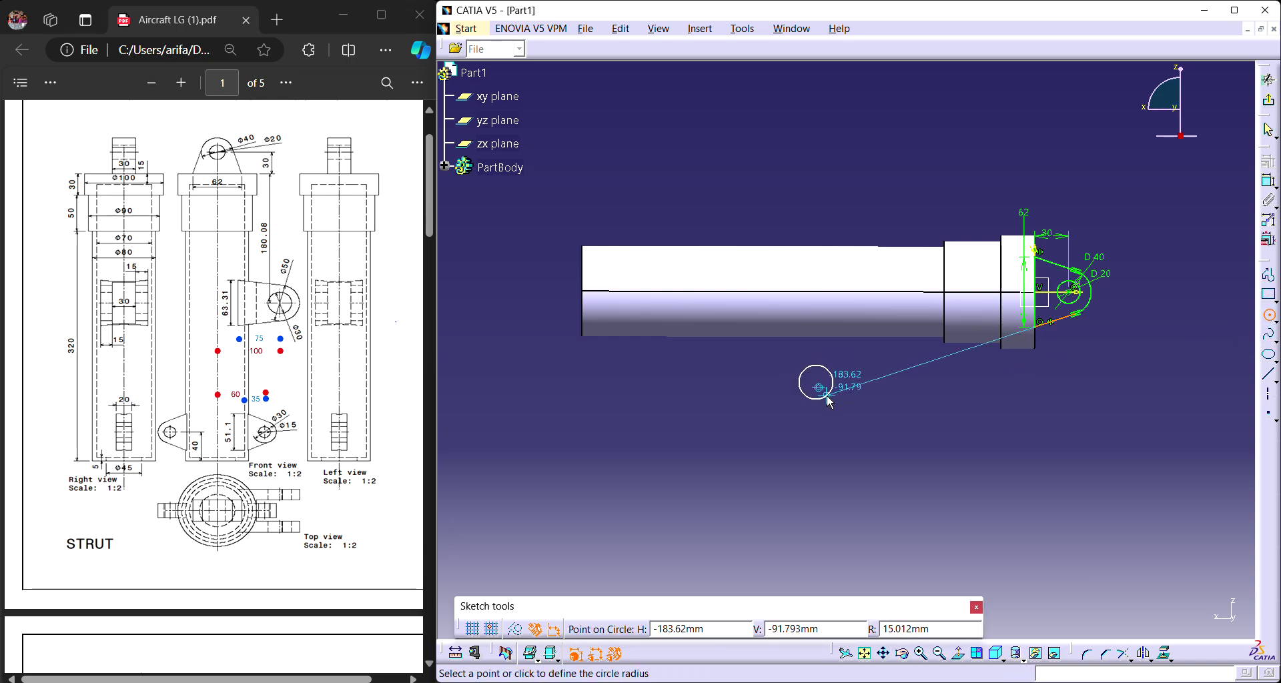
left_click(830, 413)
left_click(816, 381)
left_click(825, 397)
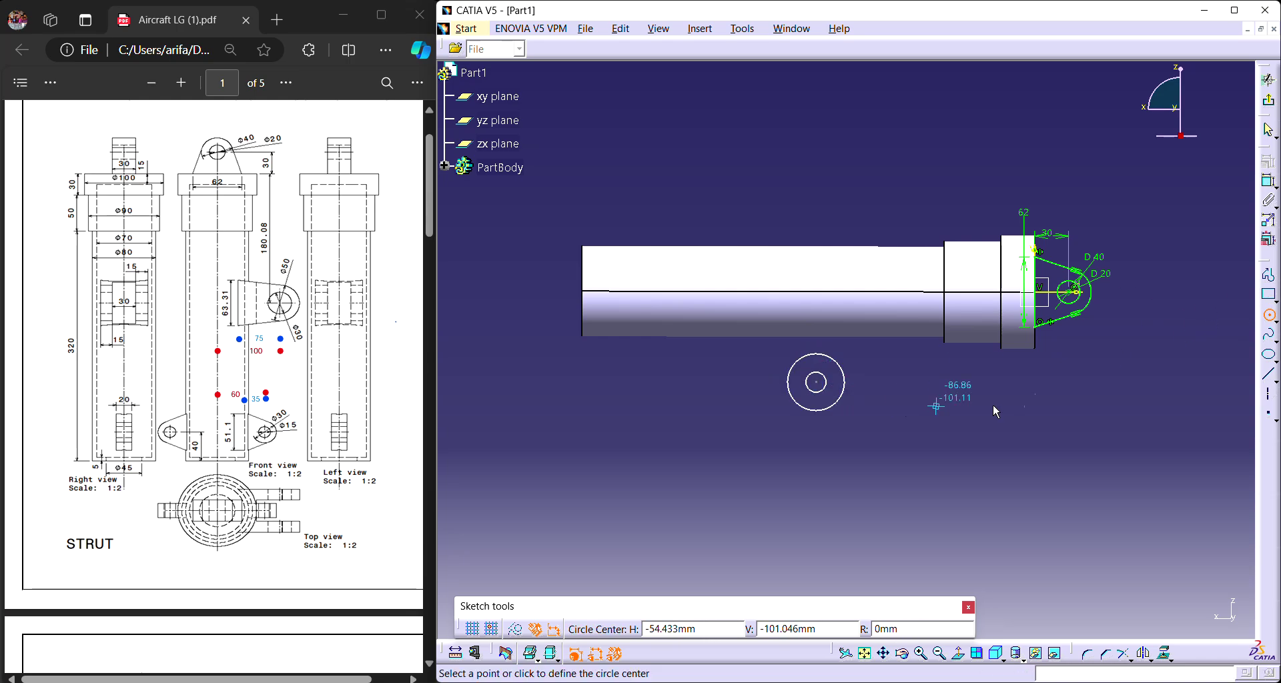
Draw the side lug's outline from the outer circle up to the tube, along a horizontal base about 102 mm long, and back to the circle.
left_click(1268, 275)
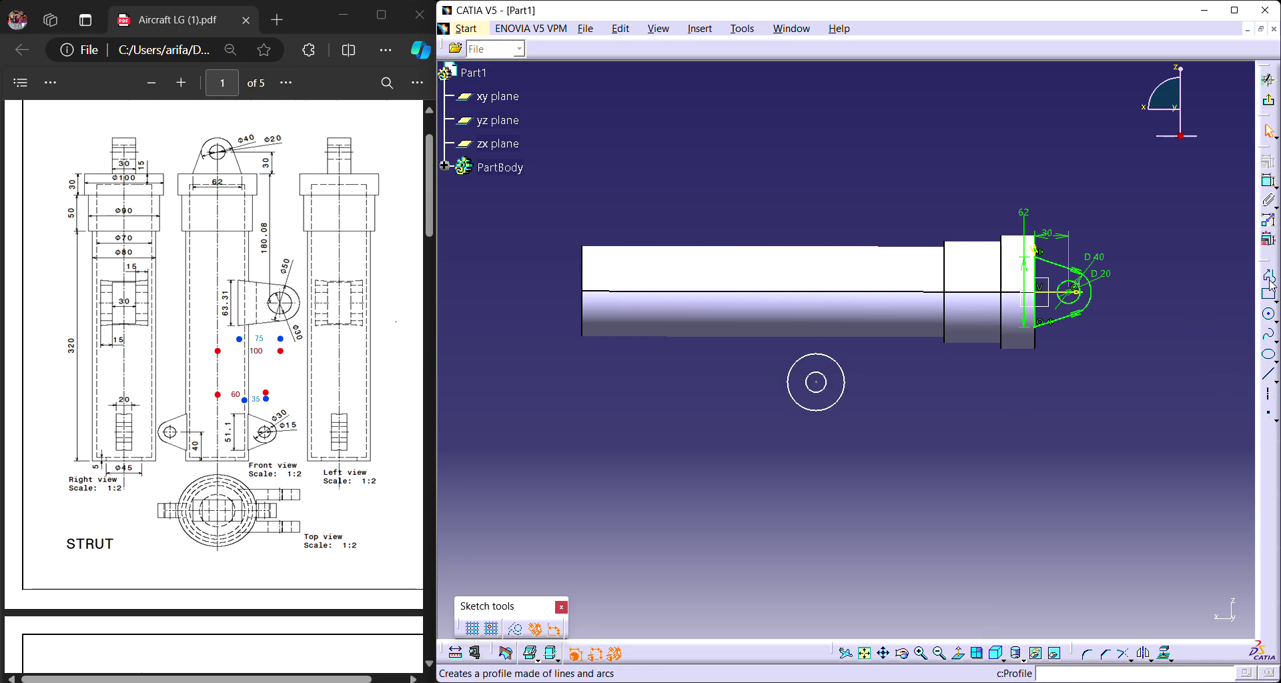
left_click(1272, 285)
left_click(842, 399)
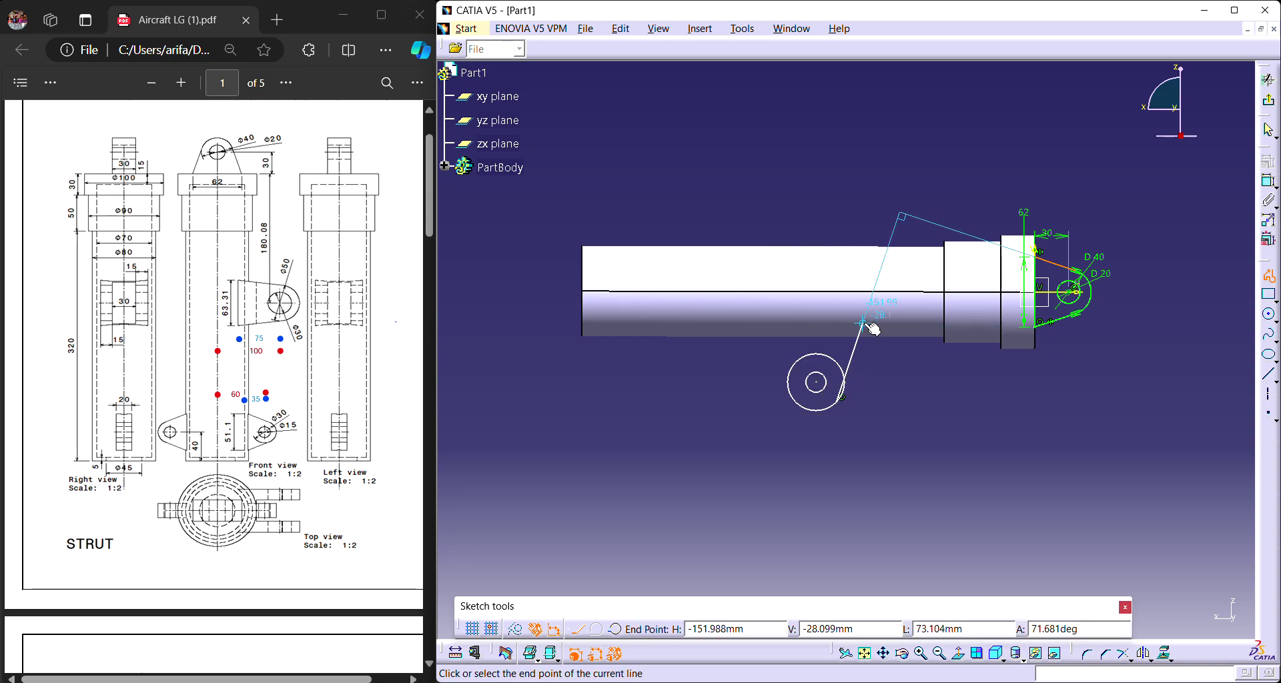
left_click(874, 323)
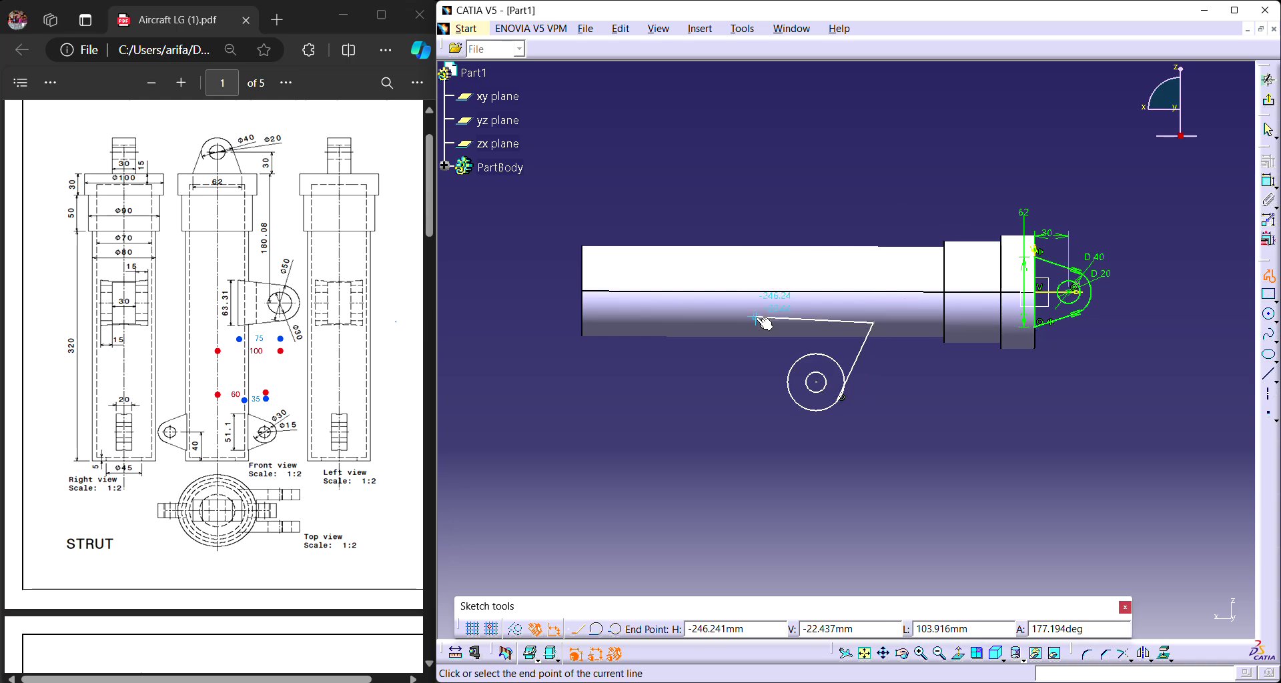
left_click(758, 323)
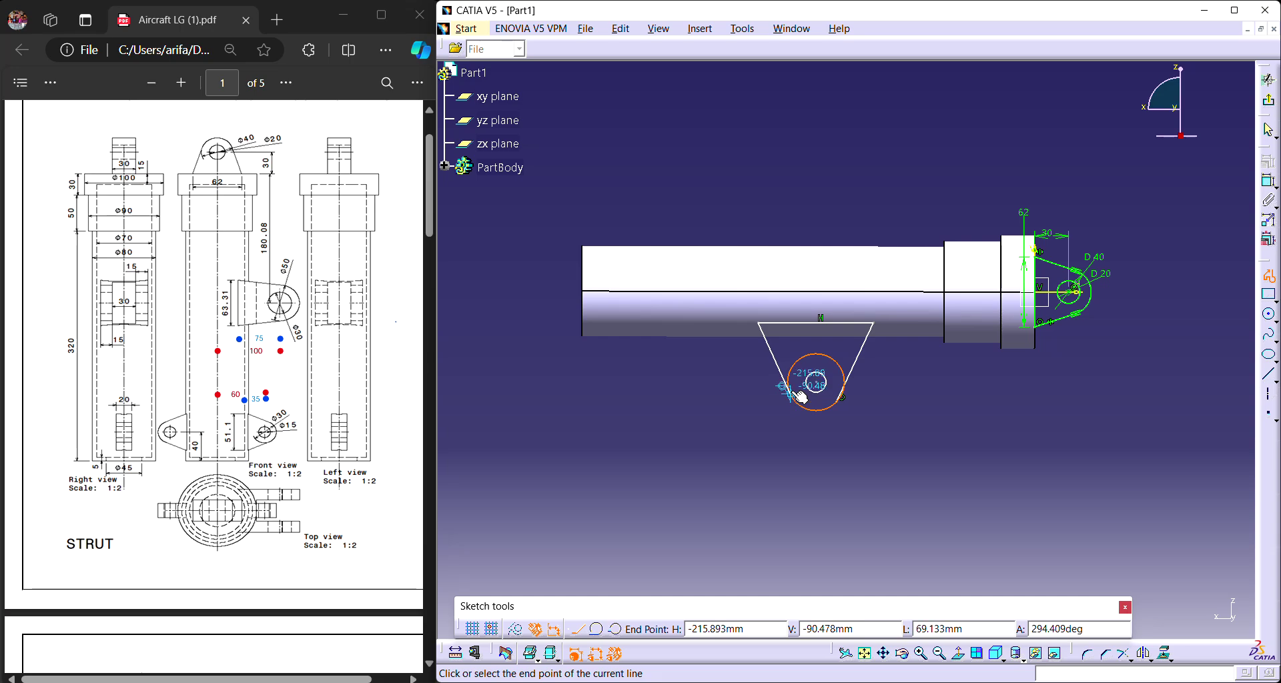
left_click(791, 393)
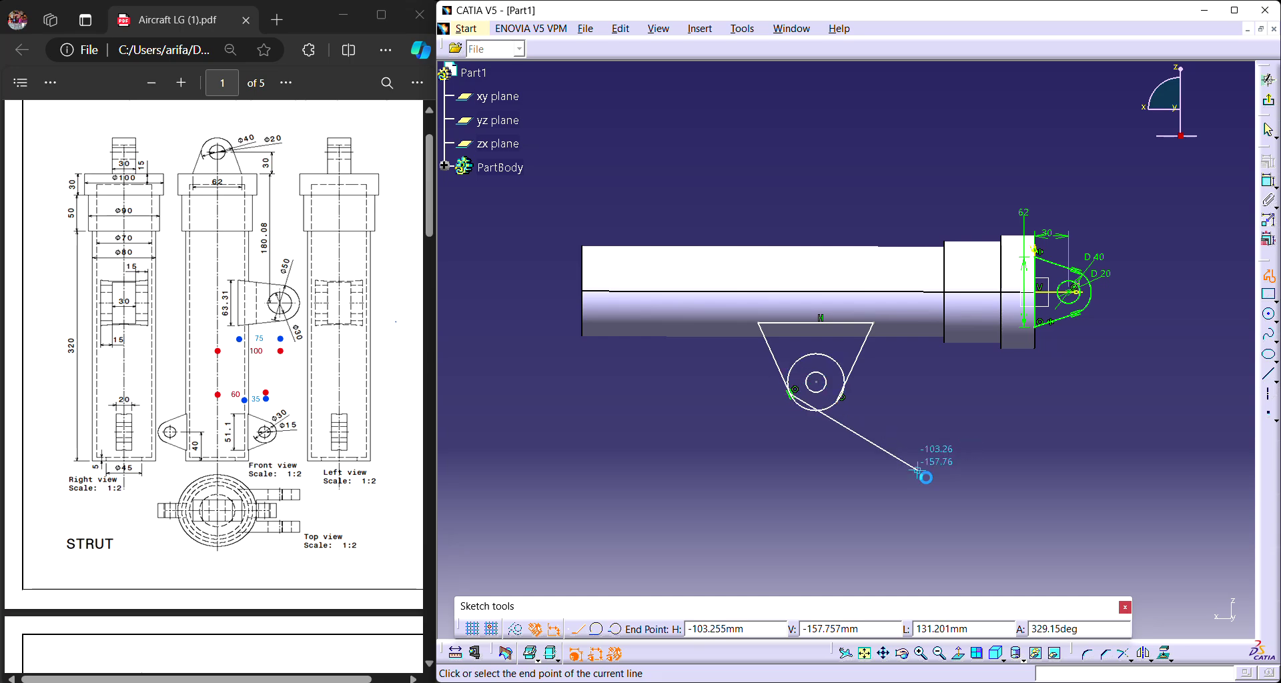
key("Escape")
Dimension the side lug's two circles, setting the inner diameter to 30 mm and the outer diameter to 50 mm.
left_click(1269, 187)
left_click(817, 412)
left_click(814, 433)
left_click(823, 391)
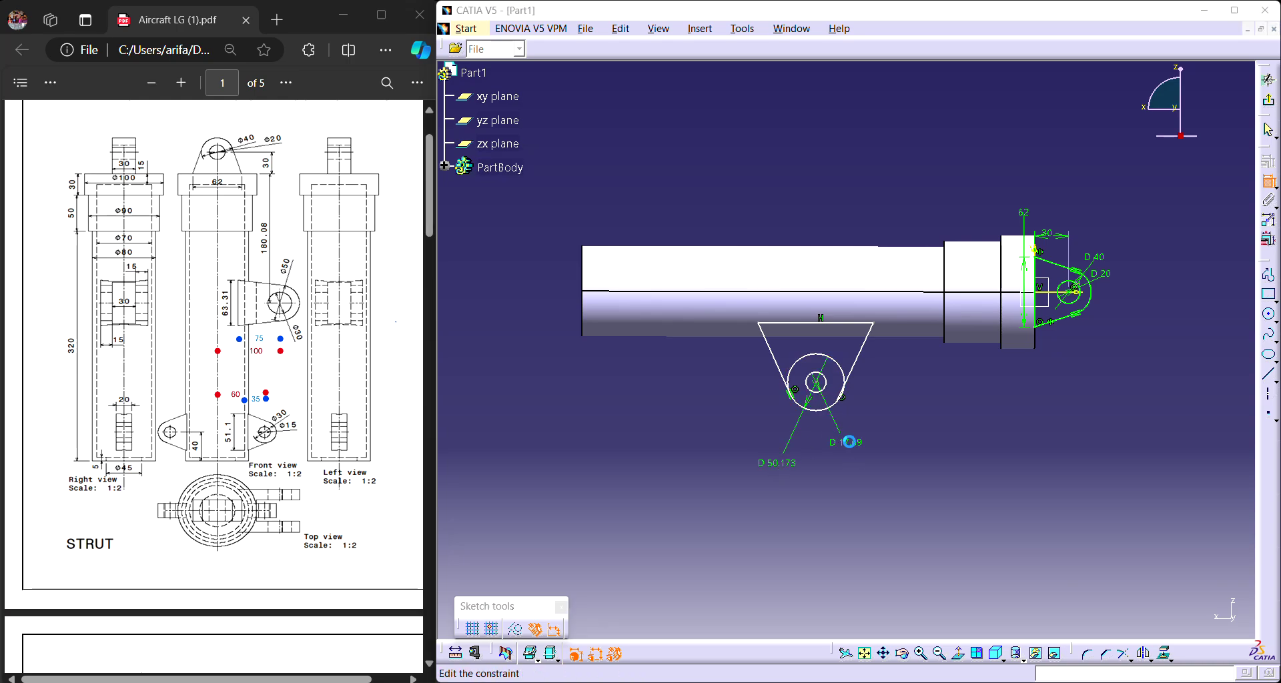
double_click(853, 450)
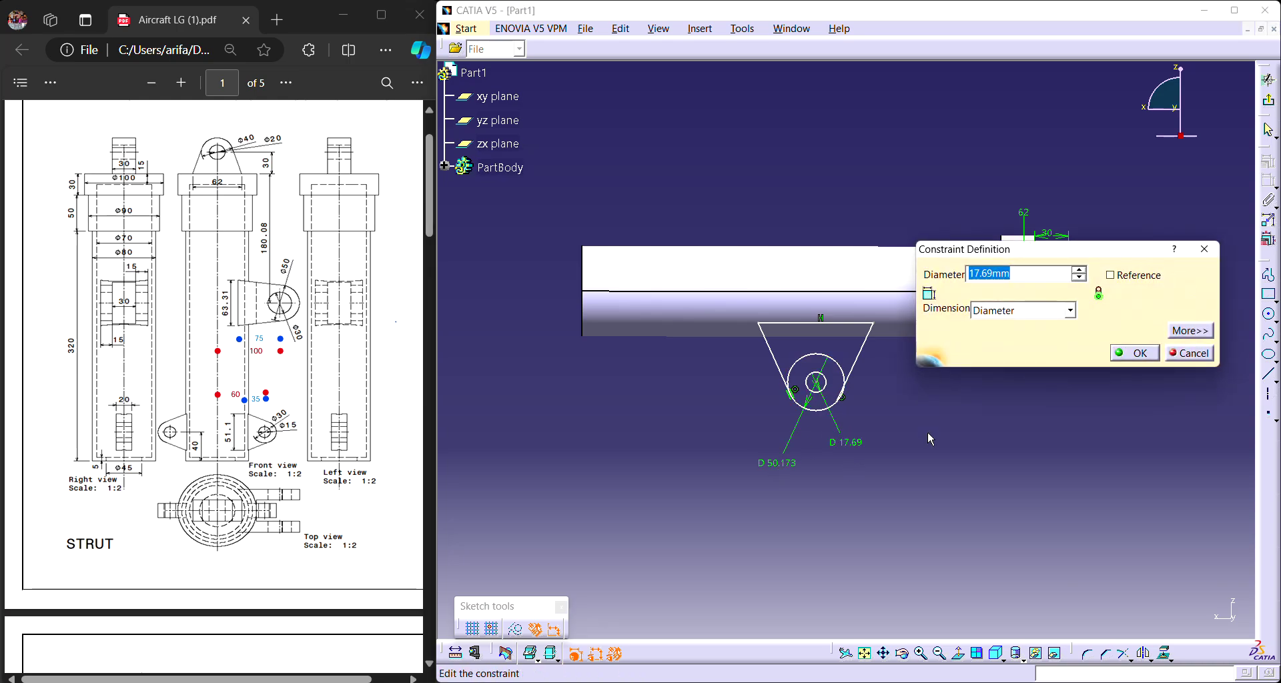
type("30")
key("Return")
double_click(779, 462)
type("50")
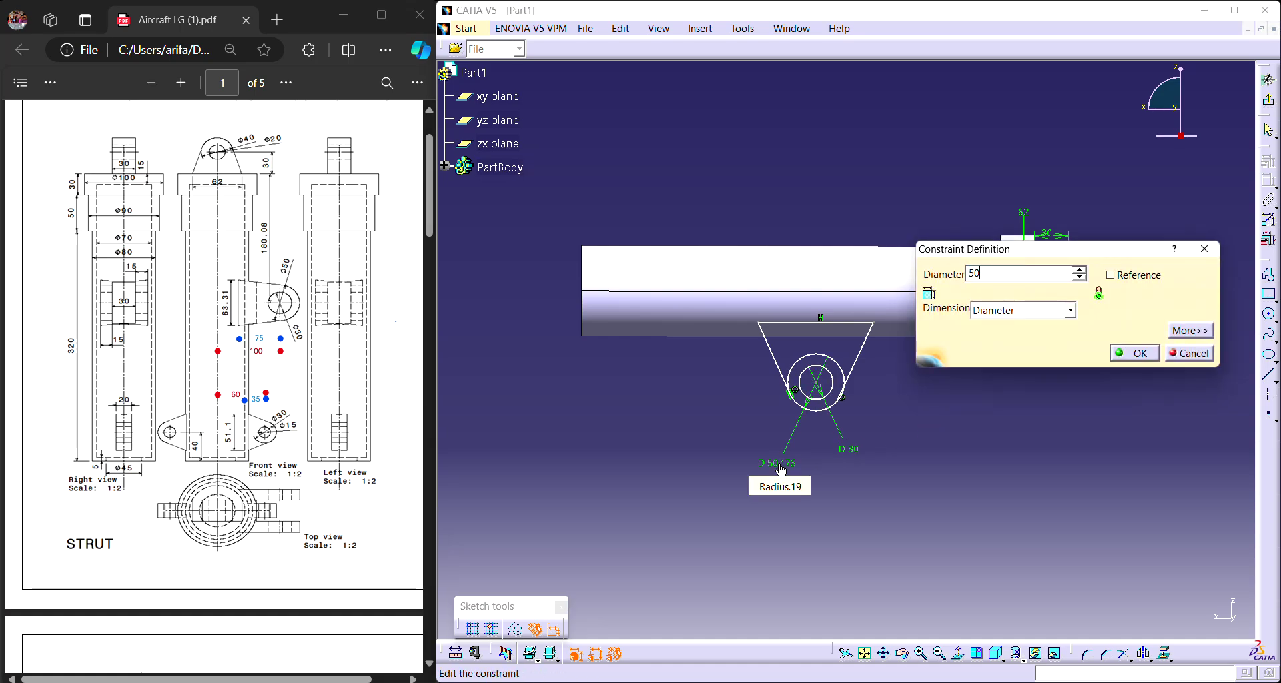
key("Return")
Dimension the side lug's horizontal base line on the tube and set its length to 63.31 mm.
left_click(1269, 198)
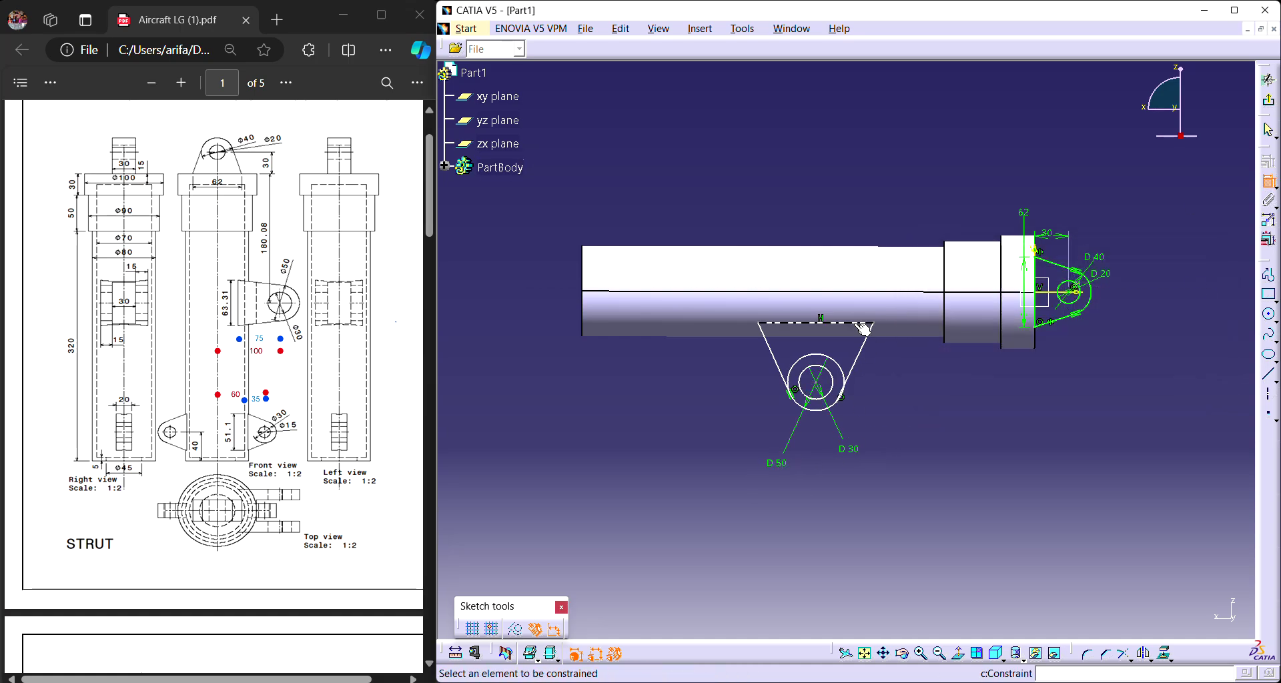
left_click(815, 323)
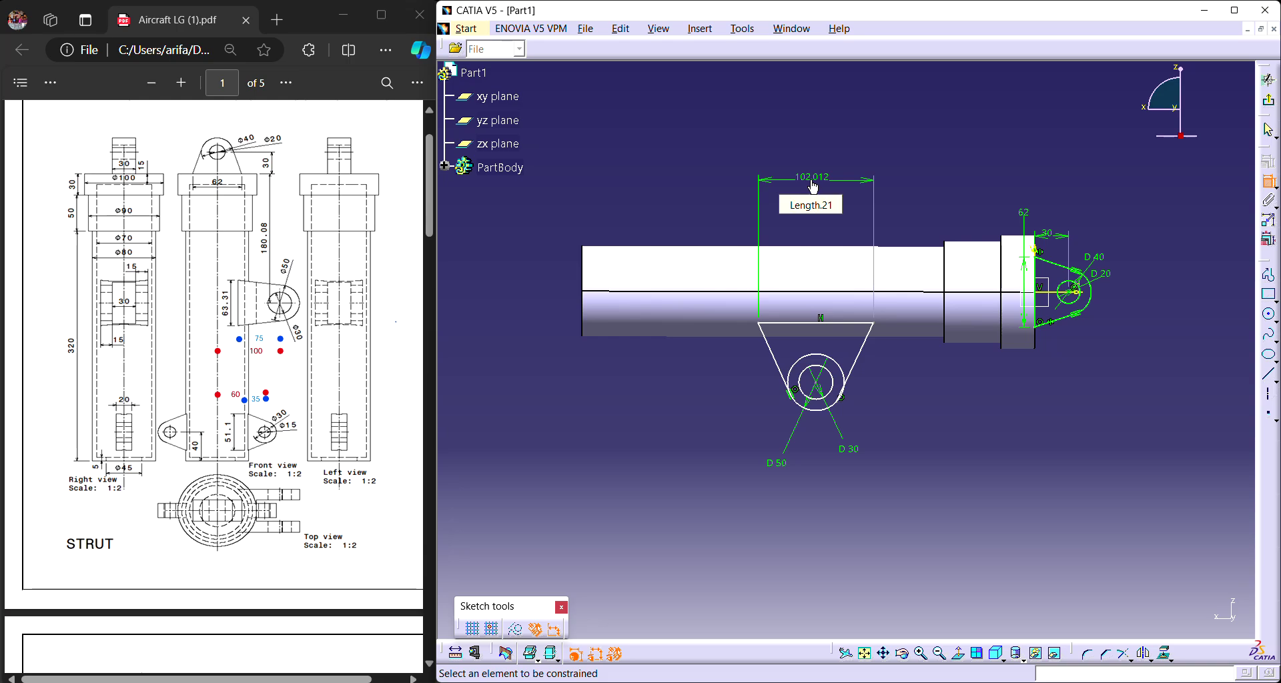
double_click(813, 178)
type("63.31")
left_click(1118, 333)
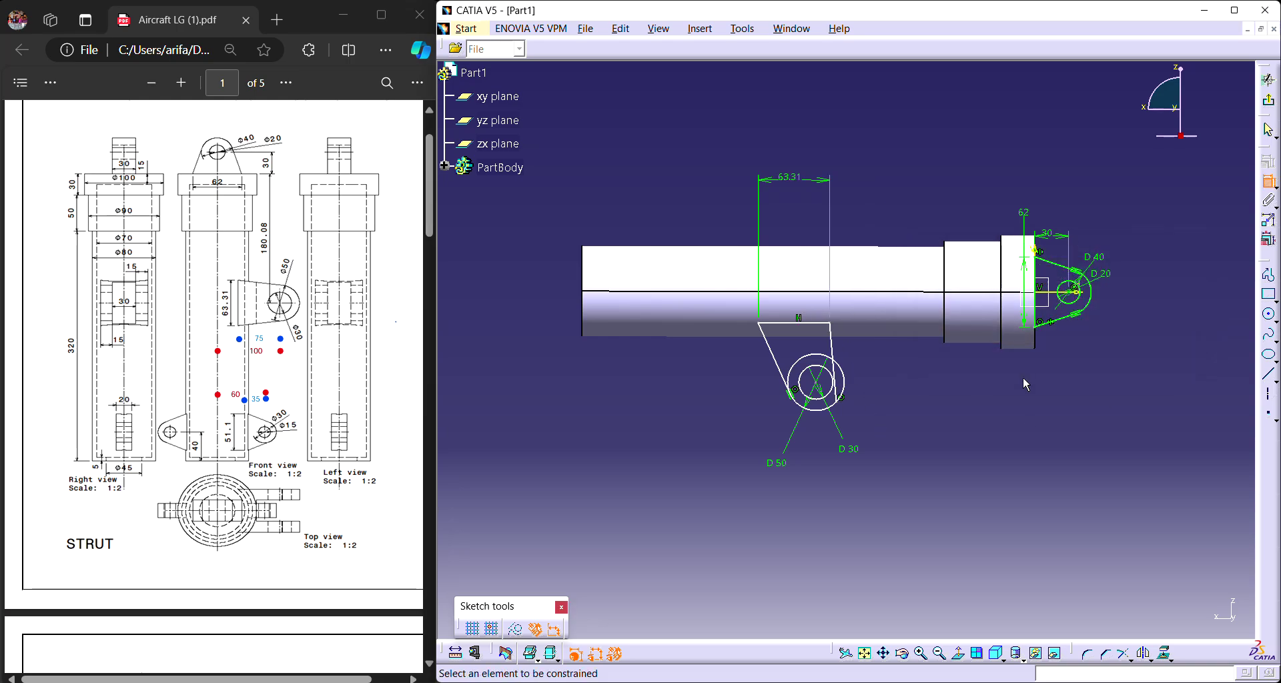
Undo the last length change on the side lug's base line and set the length to 63.31 mm again.
left_click(838, 330)
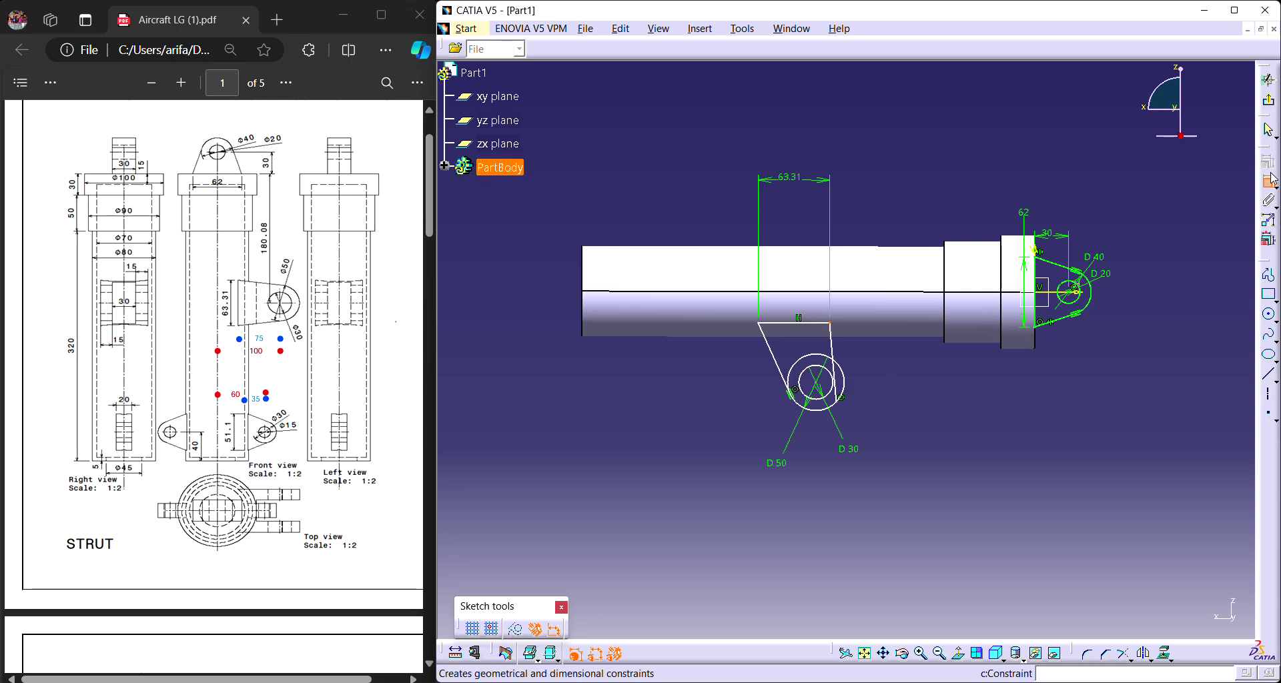
key("ctrl+z")
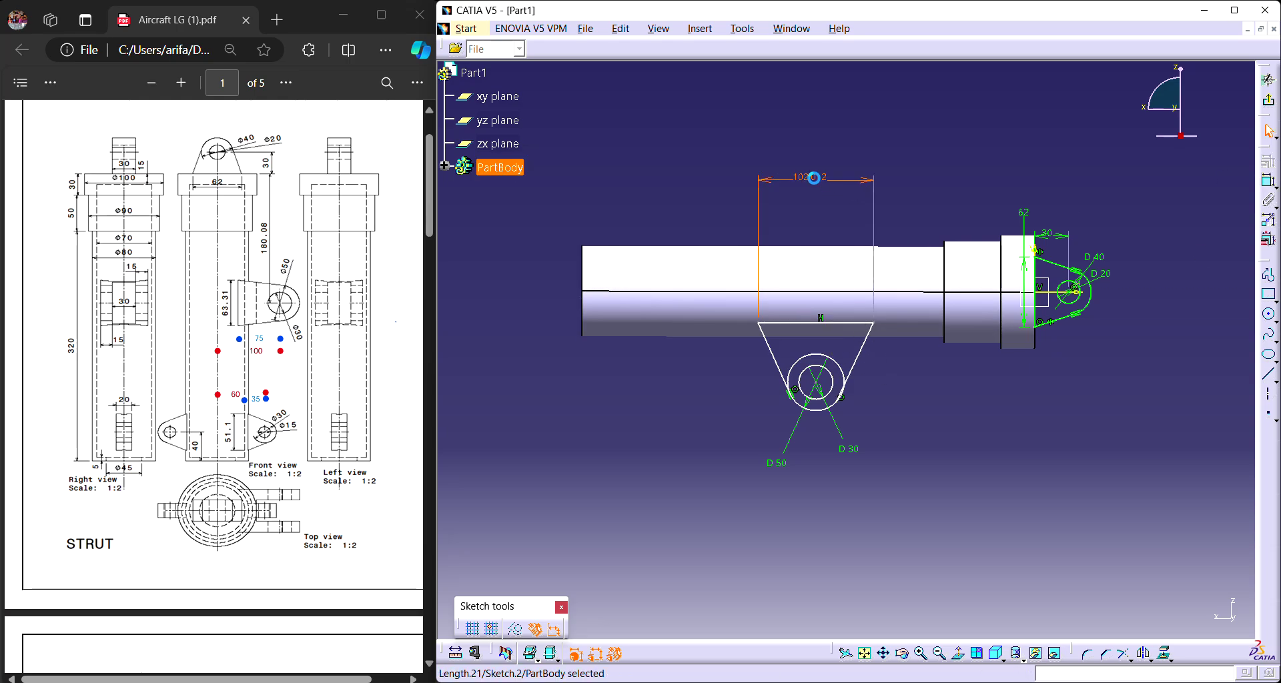
double_click(830, 191)
type("63.31")
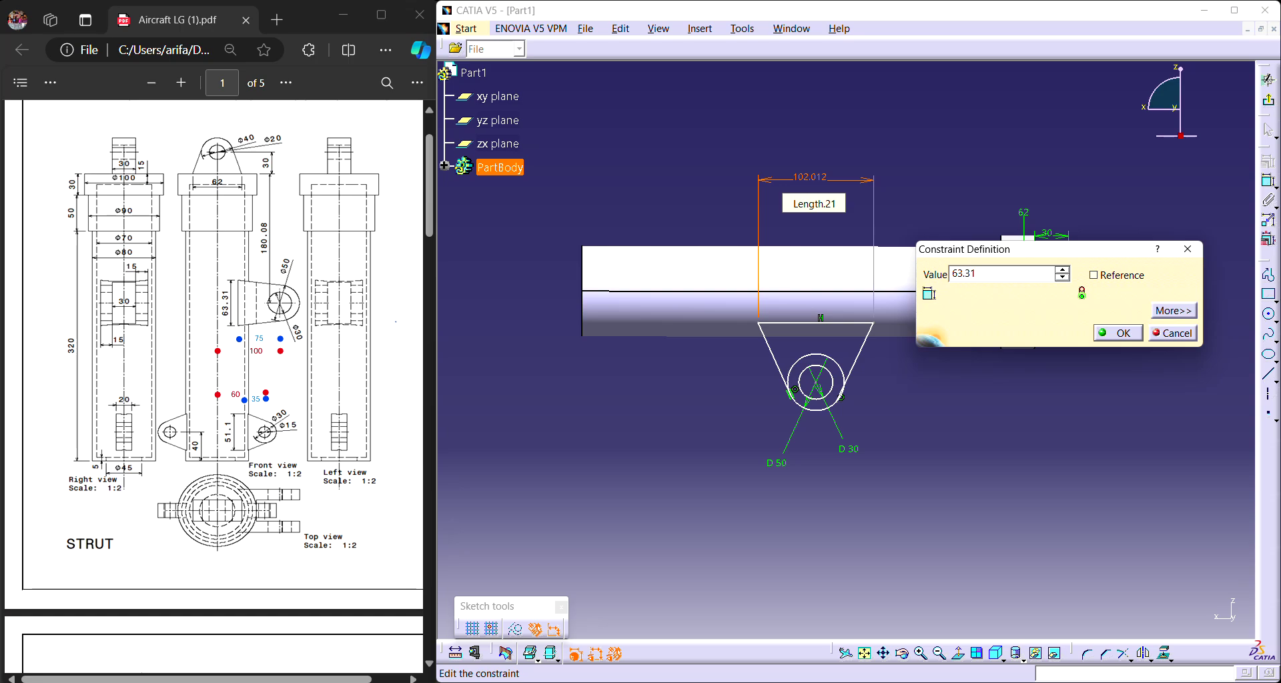
key("Return")
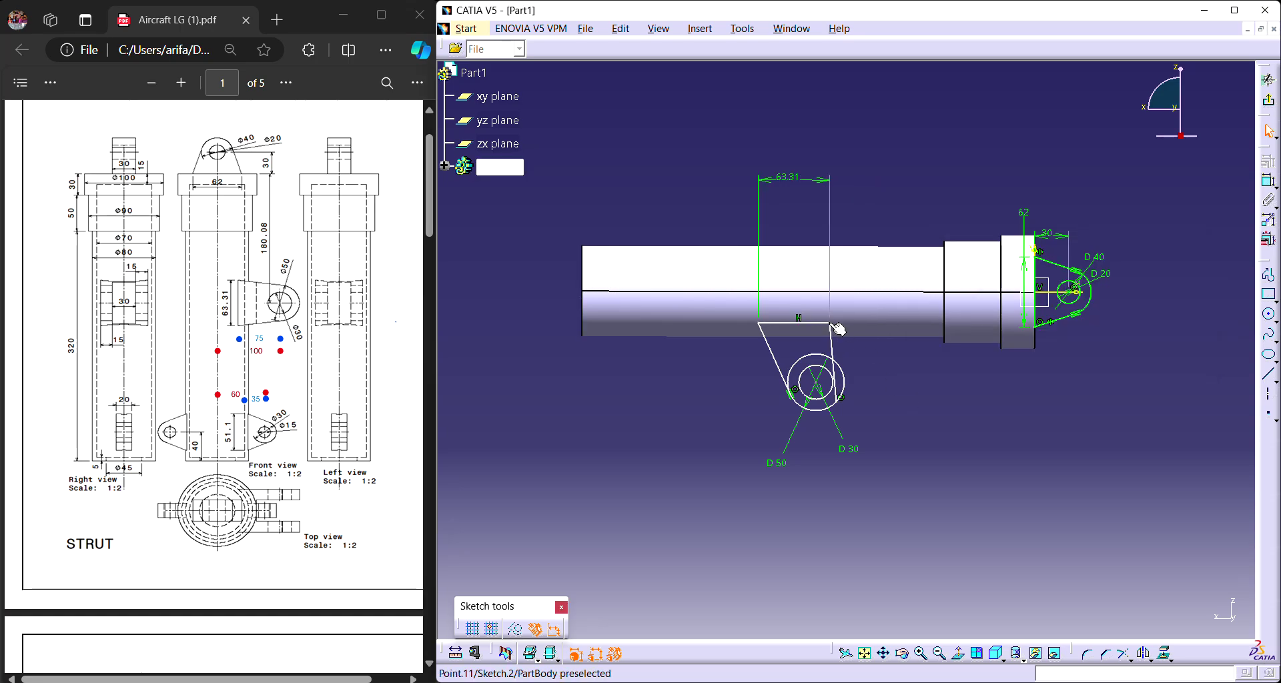
Shift the side lug's base line along the tube by its corner point so that it is roughly centred over the circles.
left_click_drag(839, 328, 851, 324)
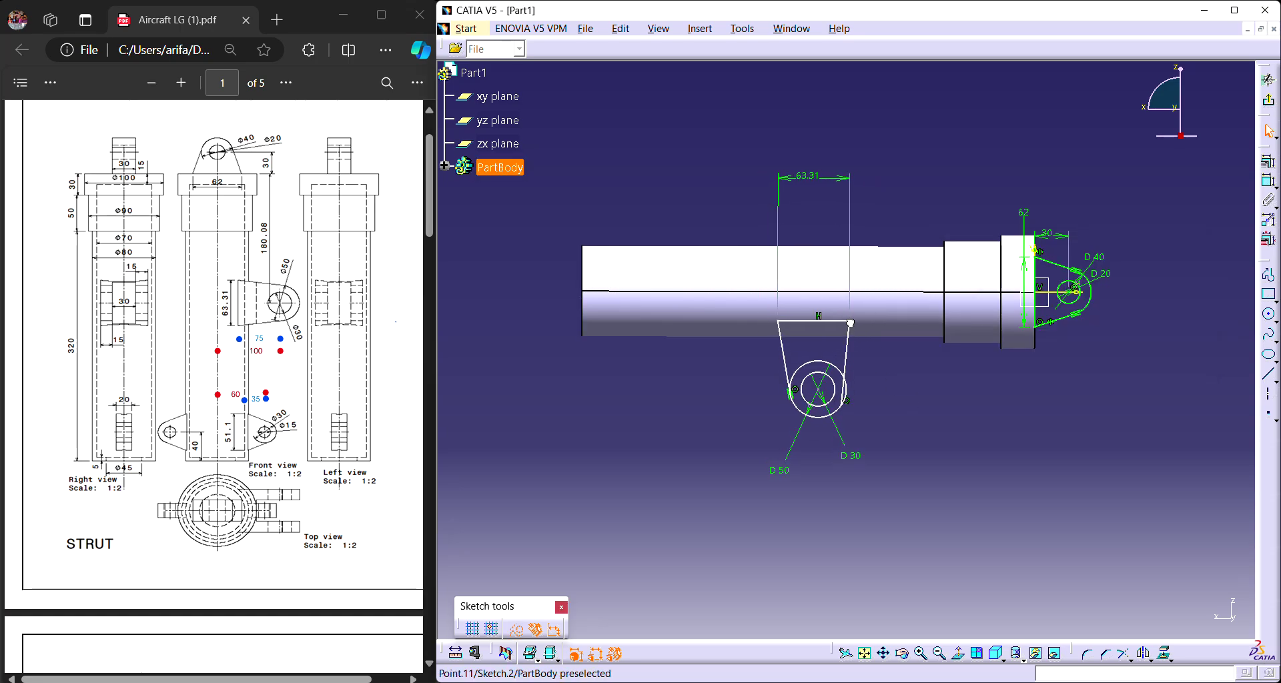
left_click(850, 324)
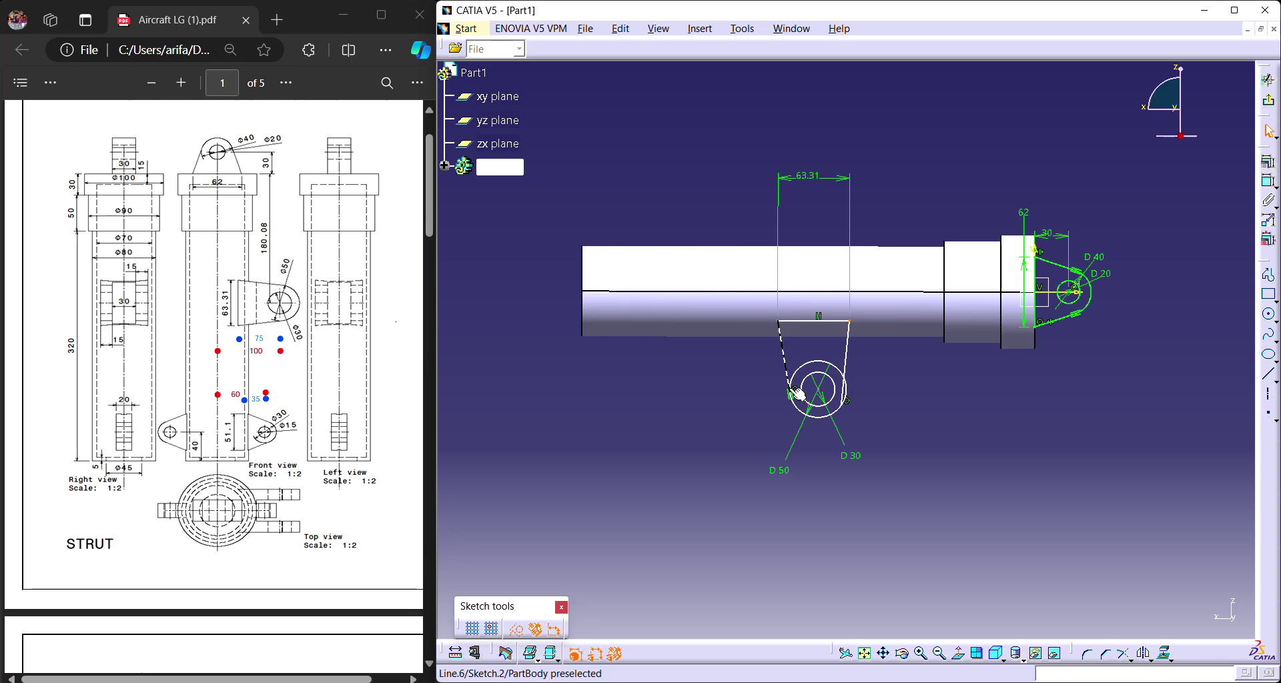
Make the side lug's second slanted side line tangent to the 50 mm outer circle.
left_click(854, 396, "ctrl")
left_click(1268, 161)
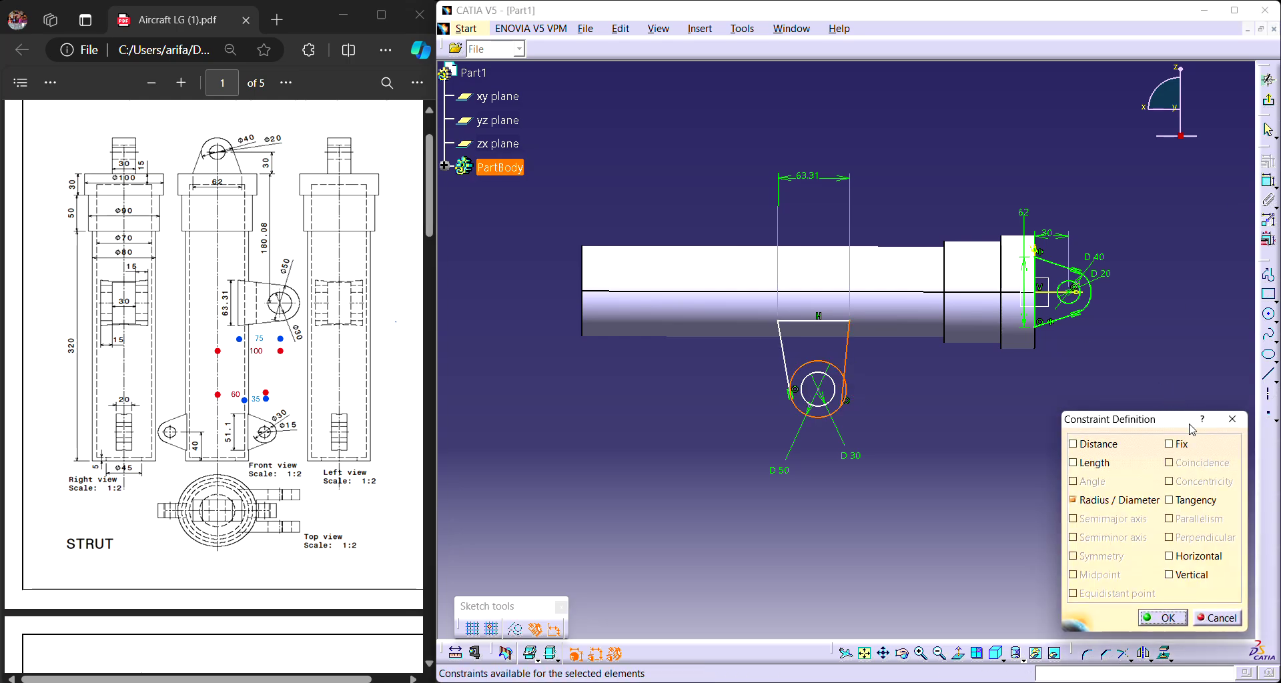
left_click(1196, 504)
left_click(1163, 618)
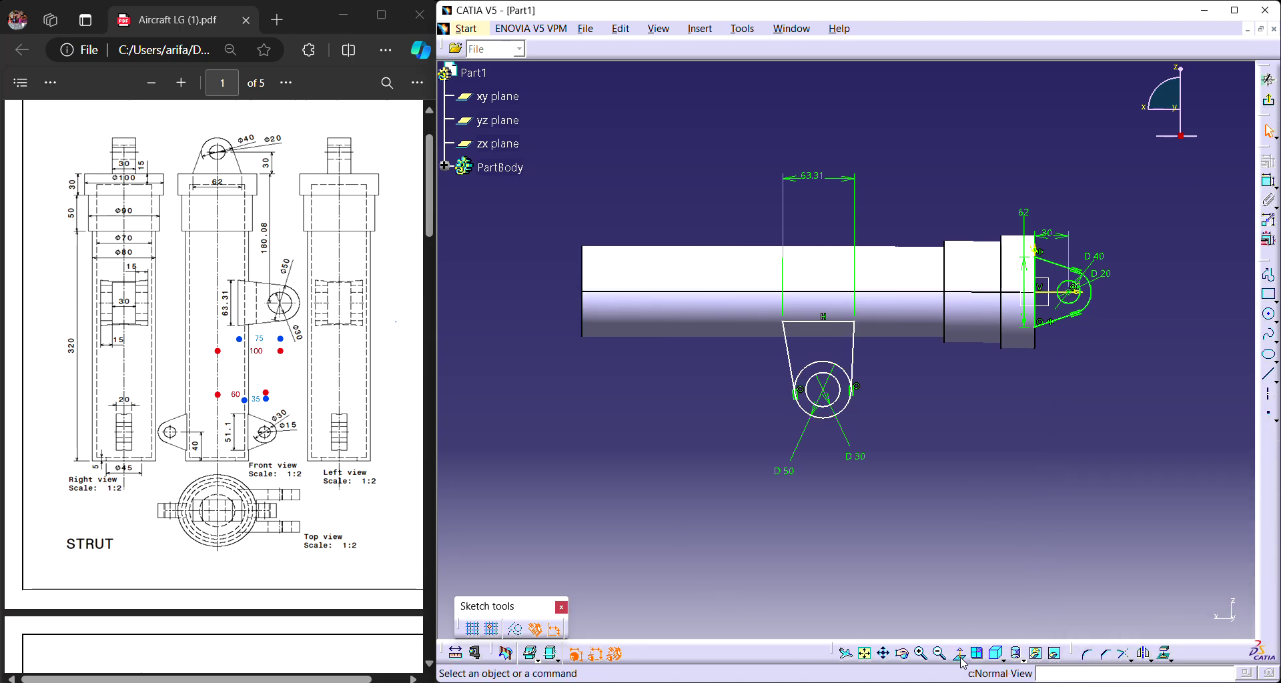
Dimension the distance from the side lug's circle centre to its base line and set it to 75 mm.
left_click(1269, 180)
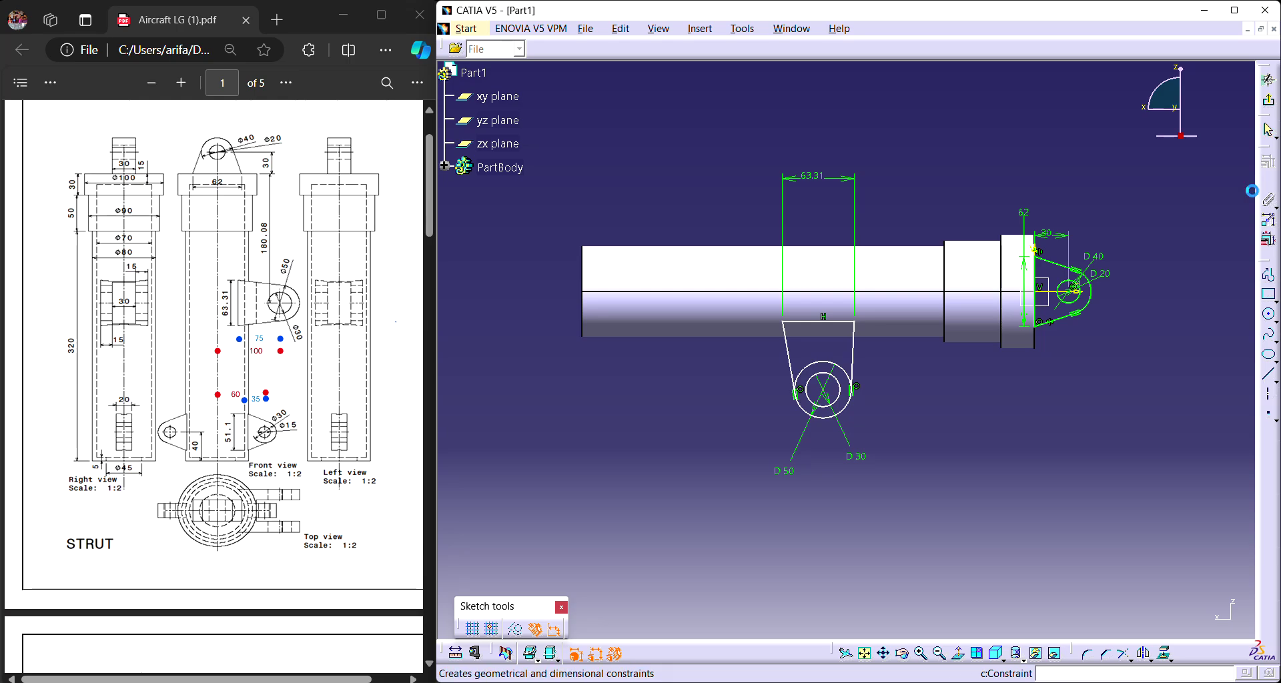
left_click(832, 397)
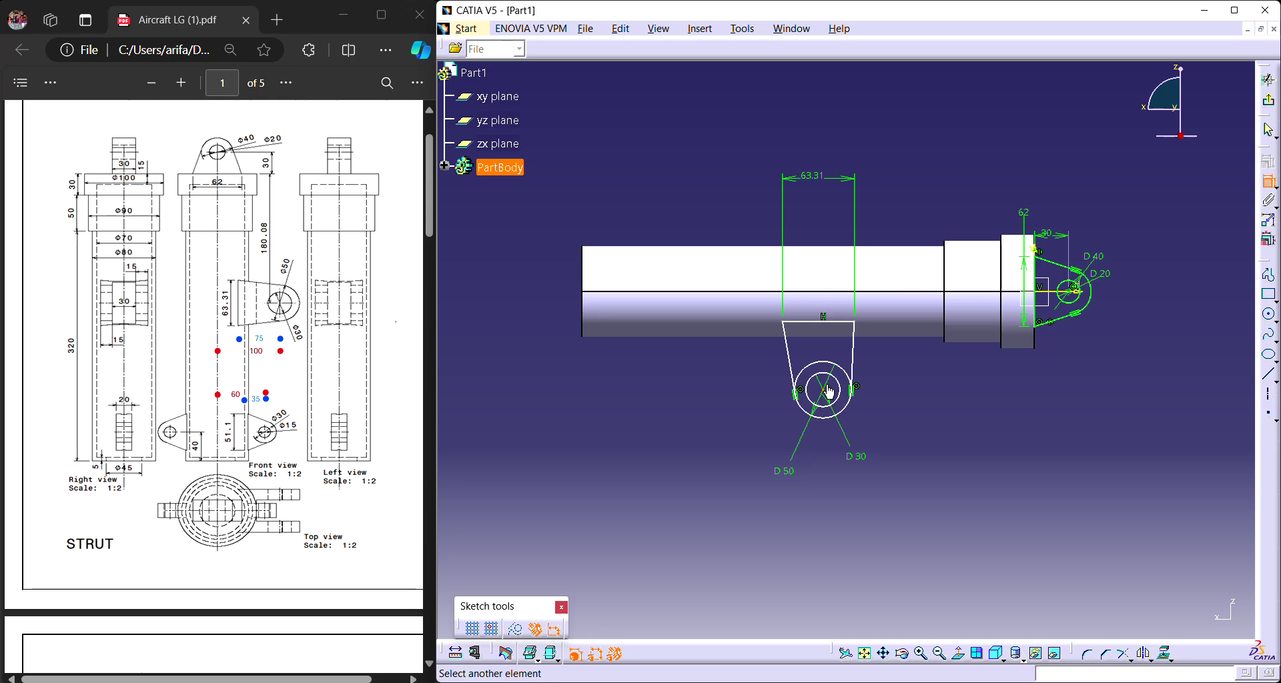
left_click(844, 325)
left_click(902, 374)
double_click(902, 374)
type("75")
key("Return")
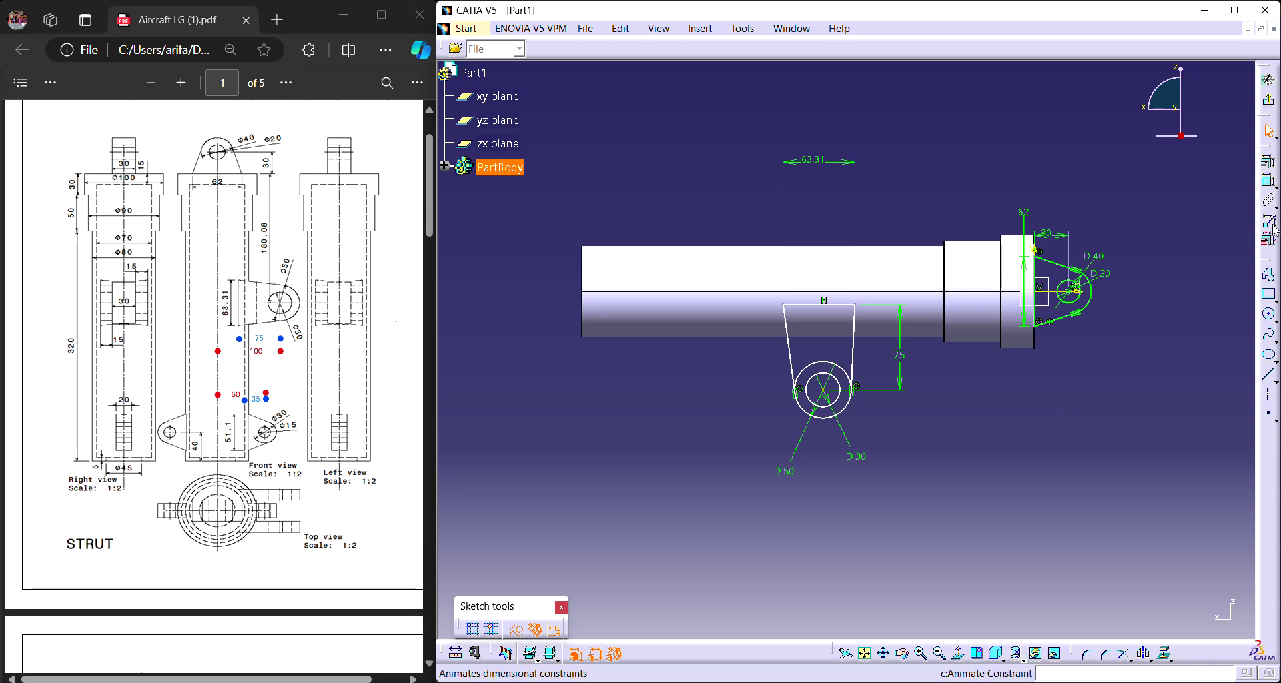
Dimension the distance from the side lug's circle centre to the tube axis and set it to 100 mm.
left_click(1065, 293)
left_click(981, 379)
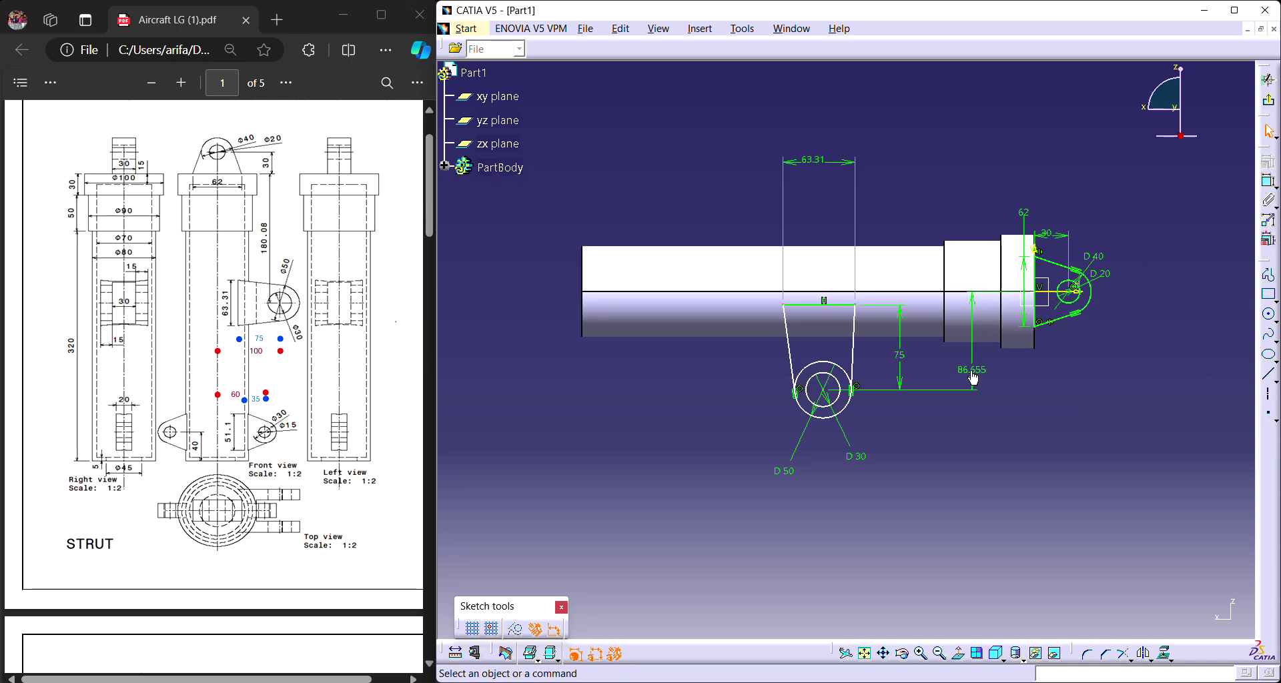
double_click(972, 370)
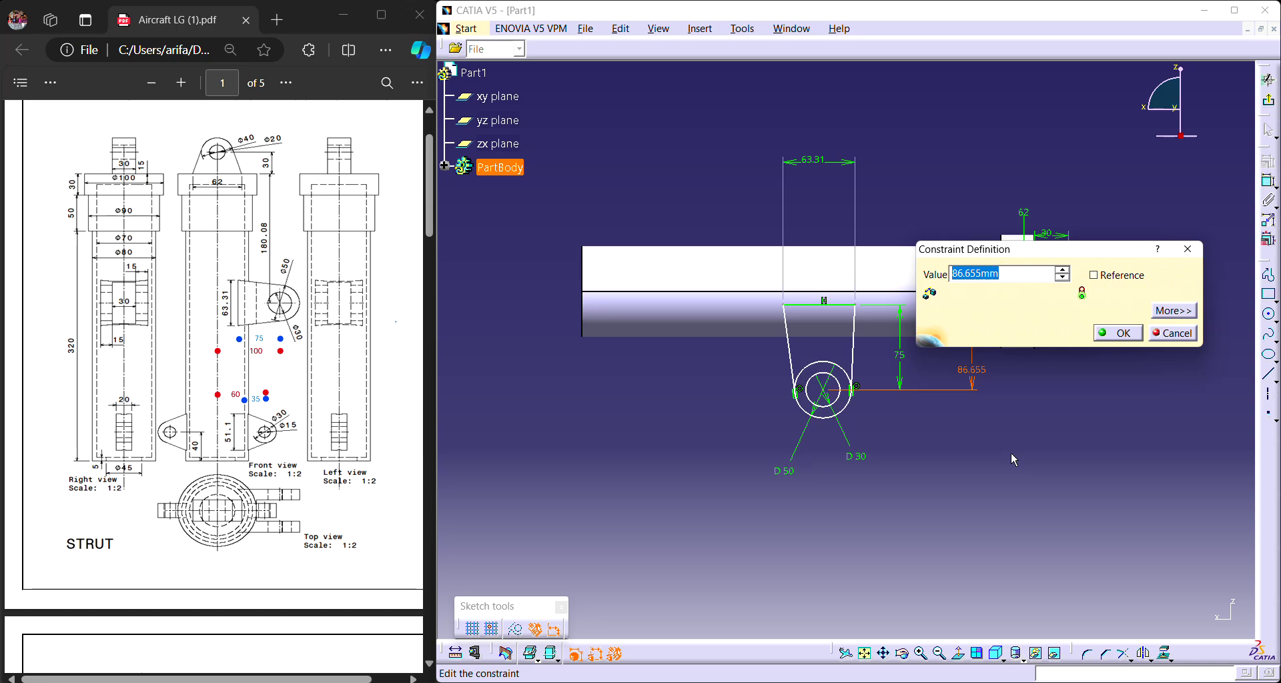
type("100")
key("Return")
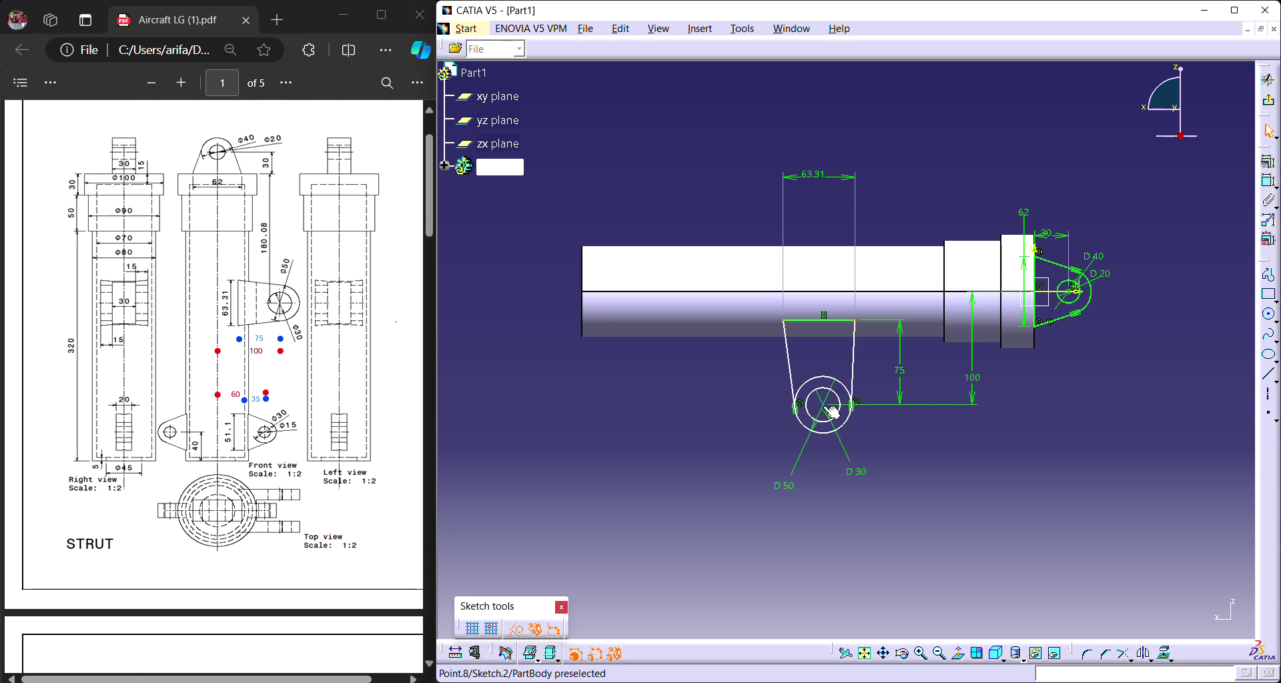
Centre the side lug's base line on its circles with an equidistant point constraint between the line's end points and the circle centre.
left_click_drag(846, 413, 827, 376)
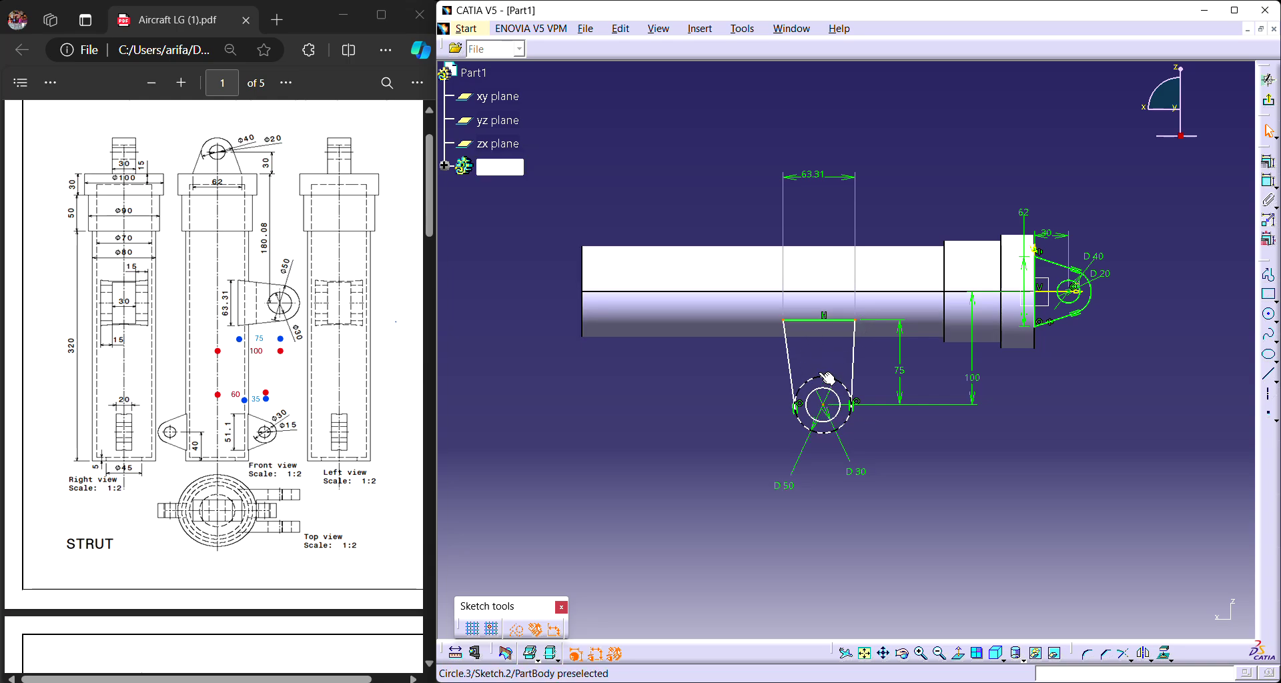
left_click(1269, 161)
left_click(1108, 594)
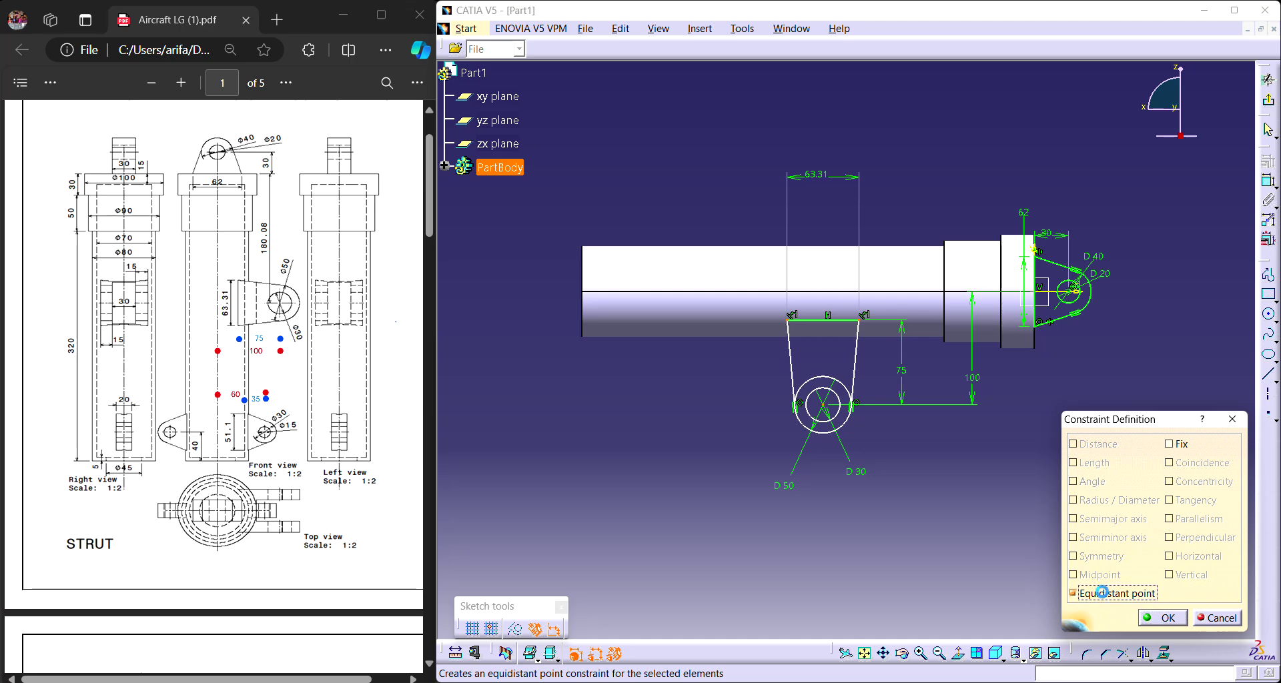
left_click(1162, 618)
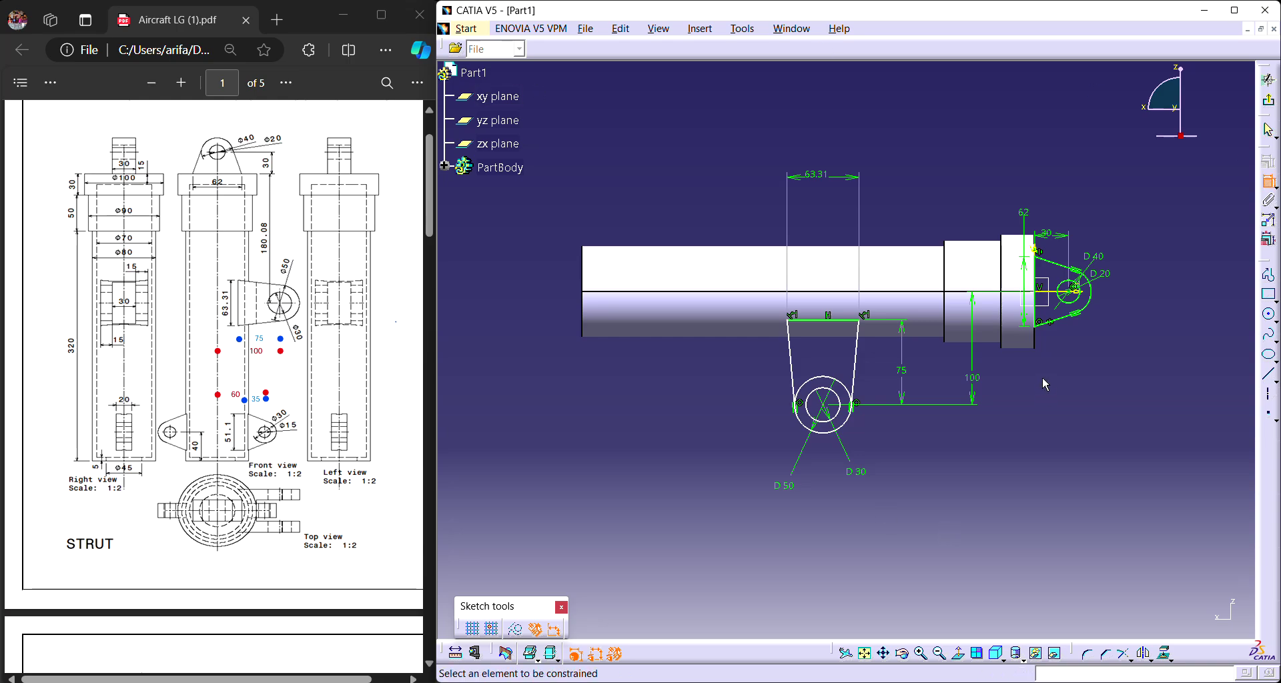
Dimension the side lug's circle centre from the end face of the largest collar and set the distance to 180.08 mm.
left_click(1036, 251)
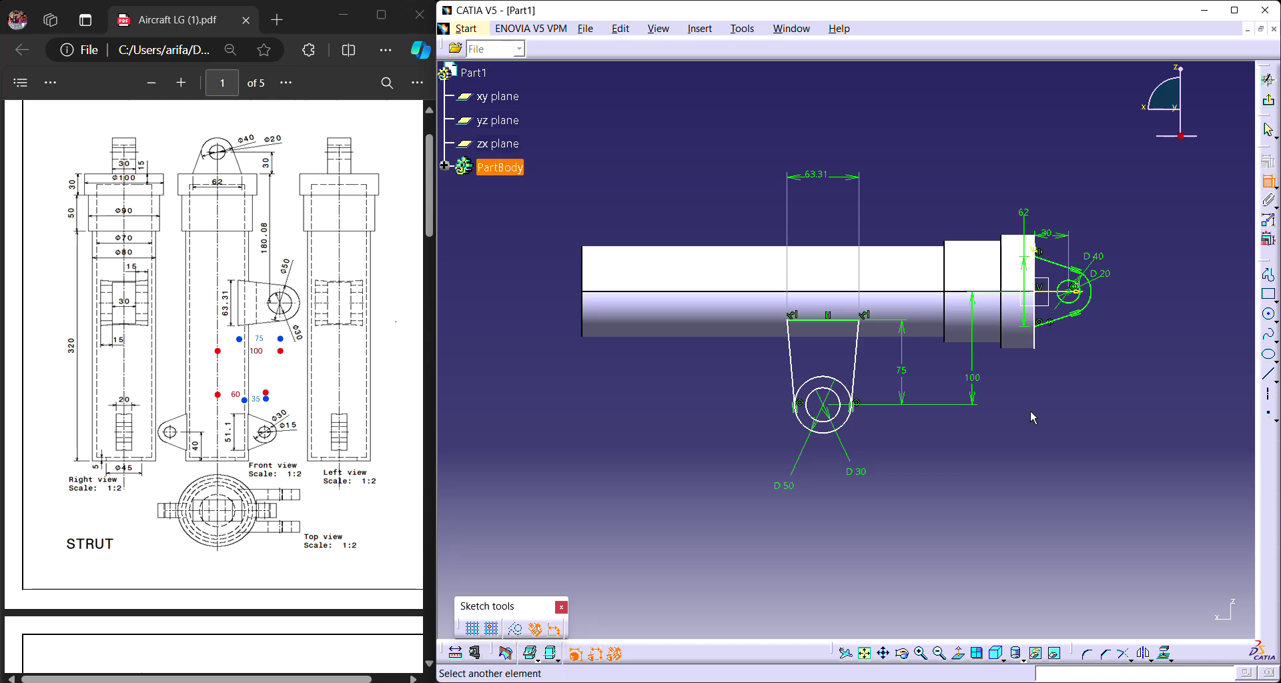
left_click(832, 408)
left_click(953, 464)
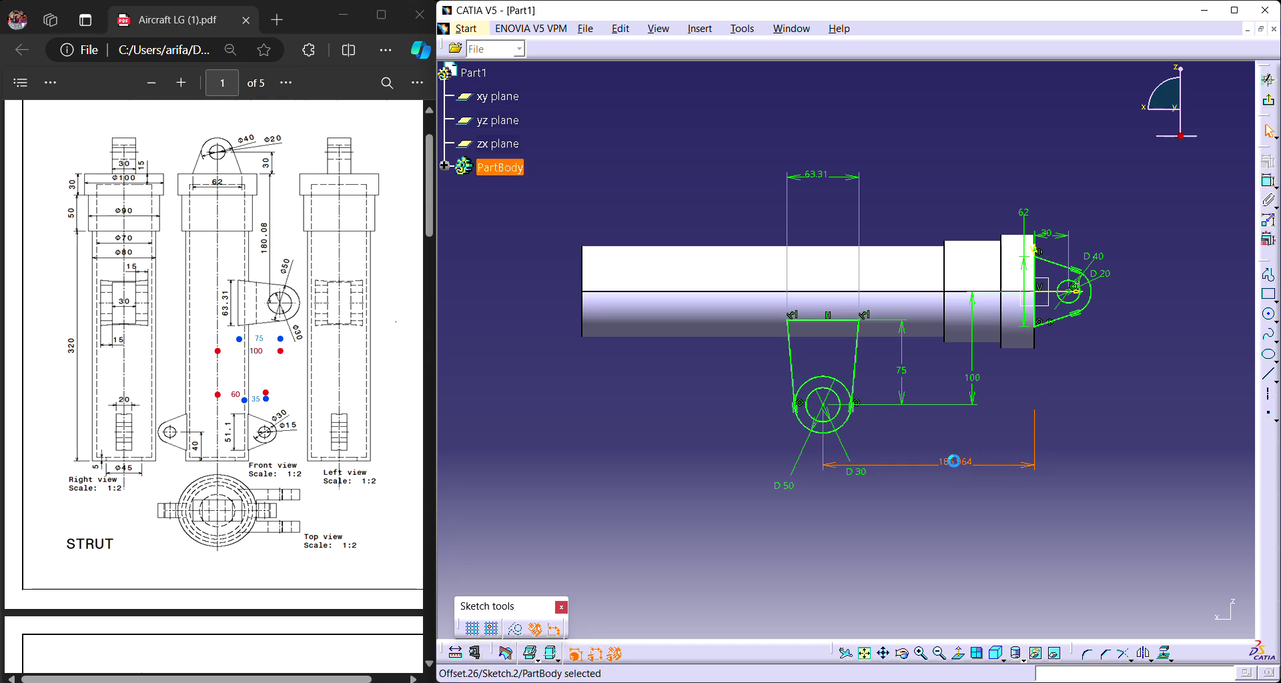
double_click(956, 465)
type("180")
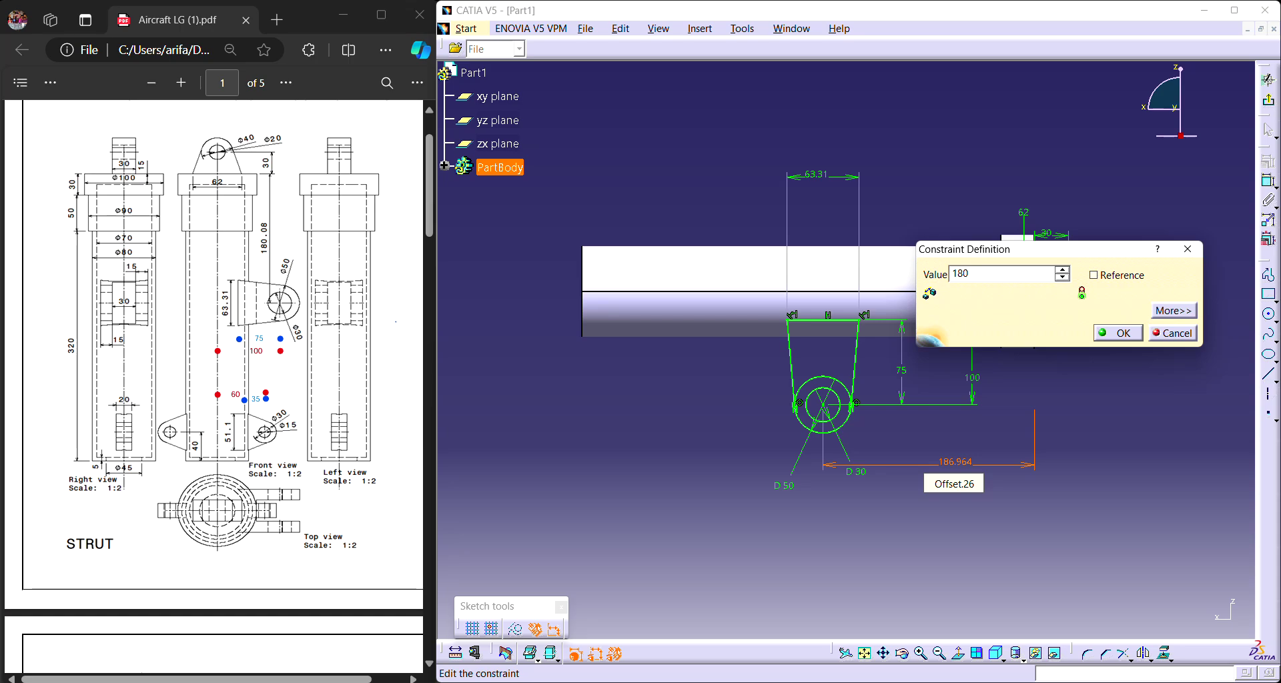
type(".08")
key("Return")
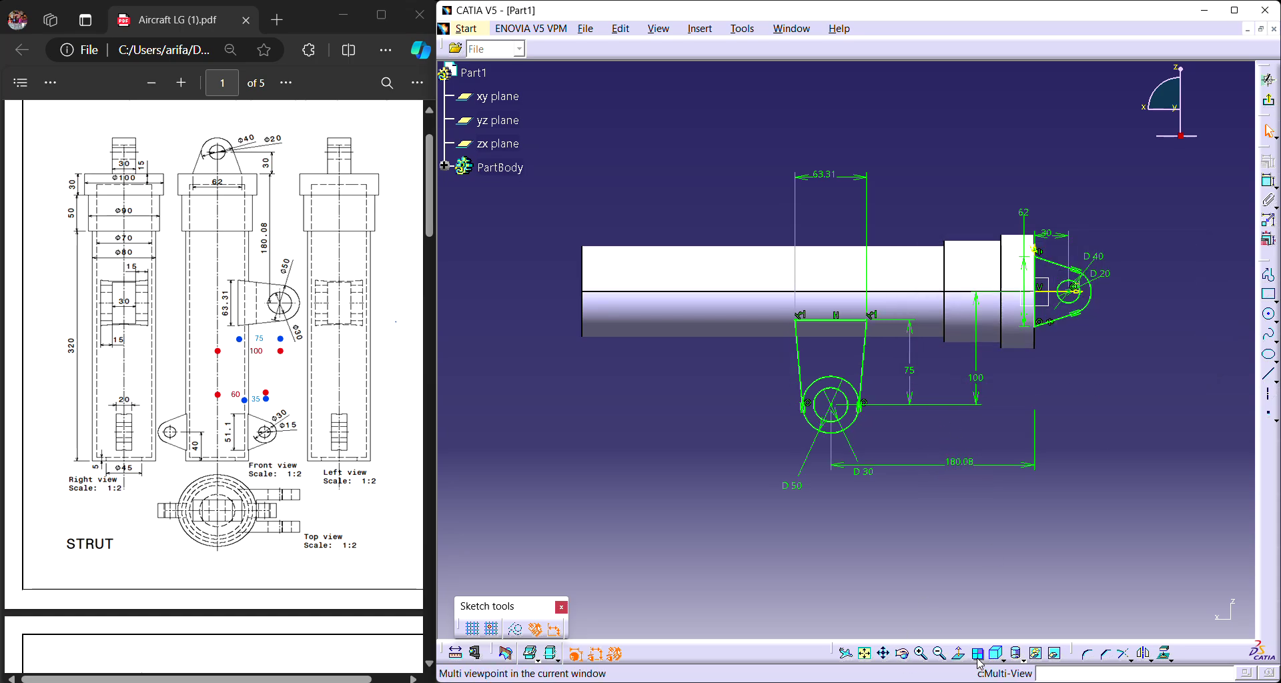
Quick Trim the part of the side lug's 50 mm circle that lies inside the lug outline.
left_click(1134, 662)
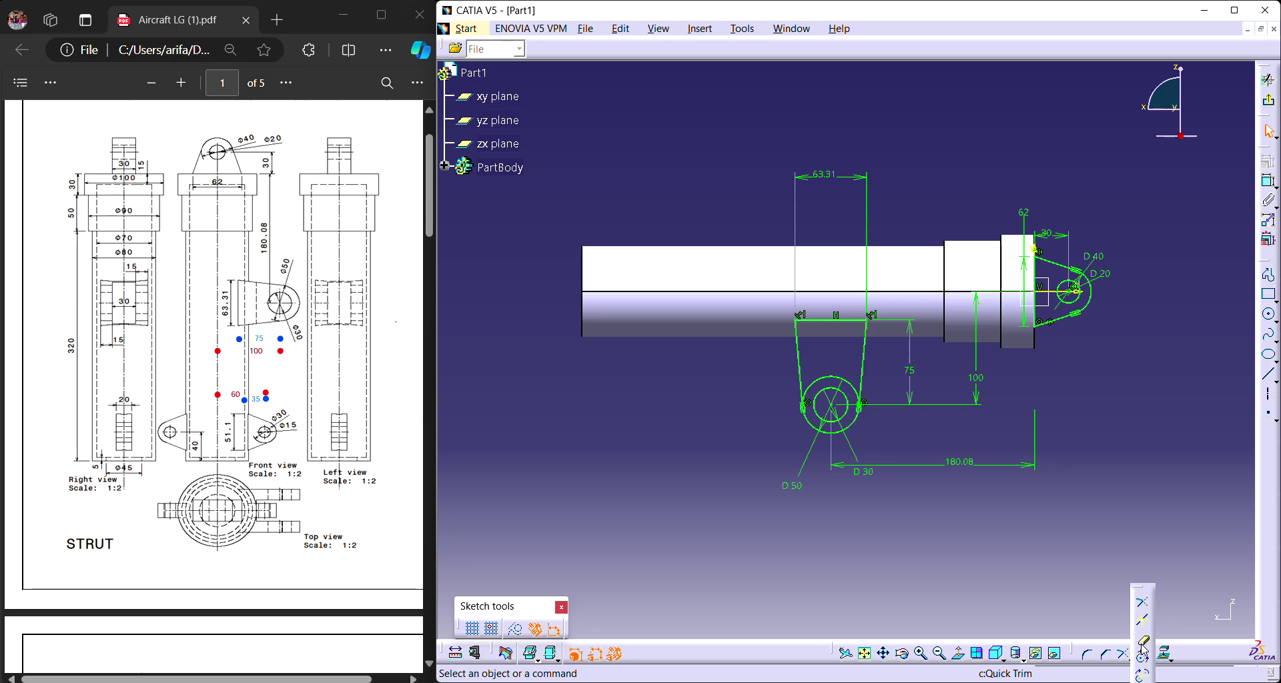
left_click(1143, 646)
left_click(857, 385)
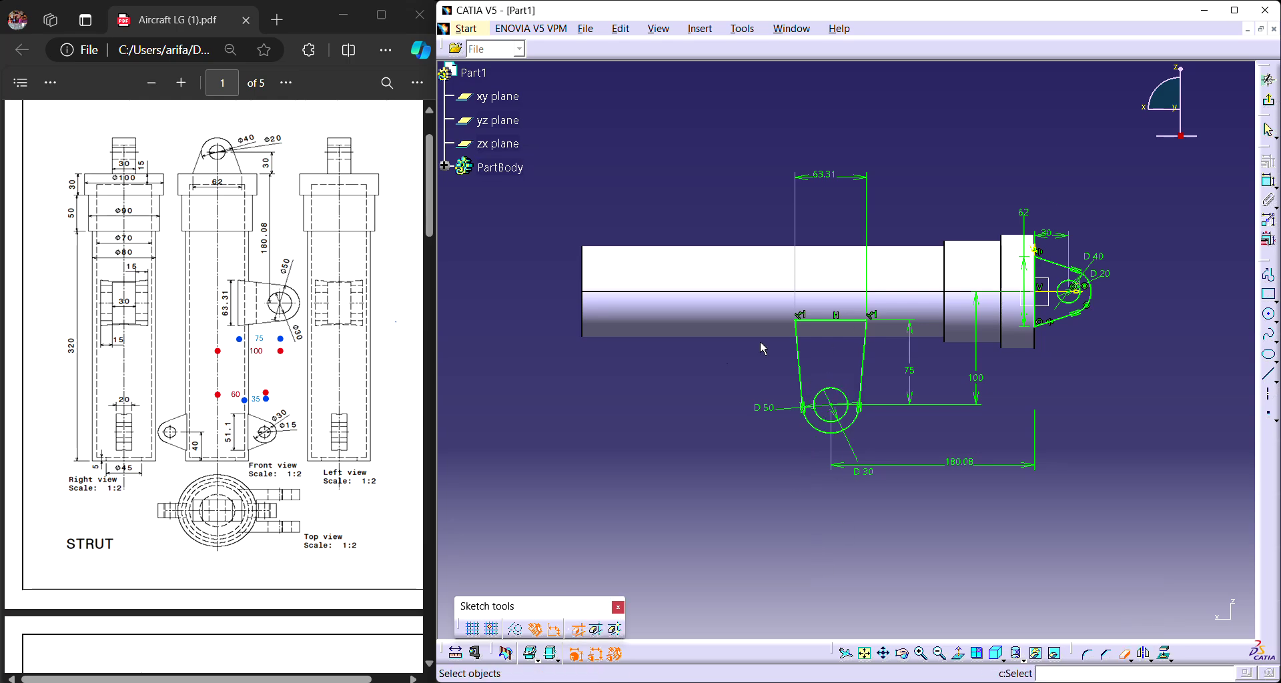
Sketch a closed tapered profile for a second lug near the tube's plain end, with a base about 48 mm long and a tip arc of about 14 mm radius.
left_click(1271, 281)
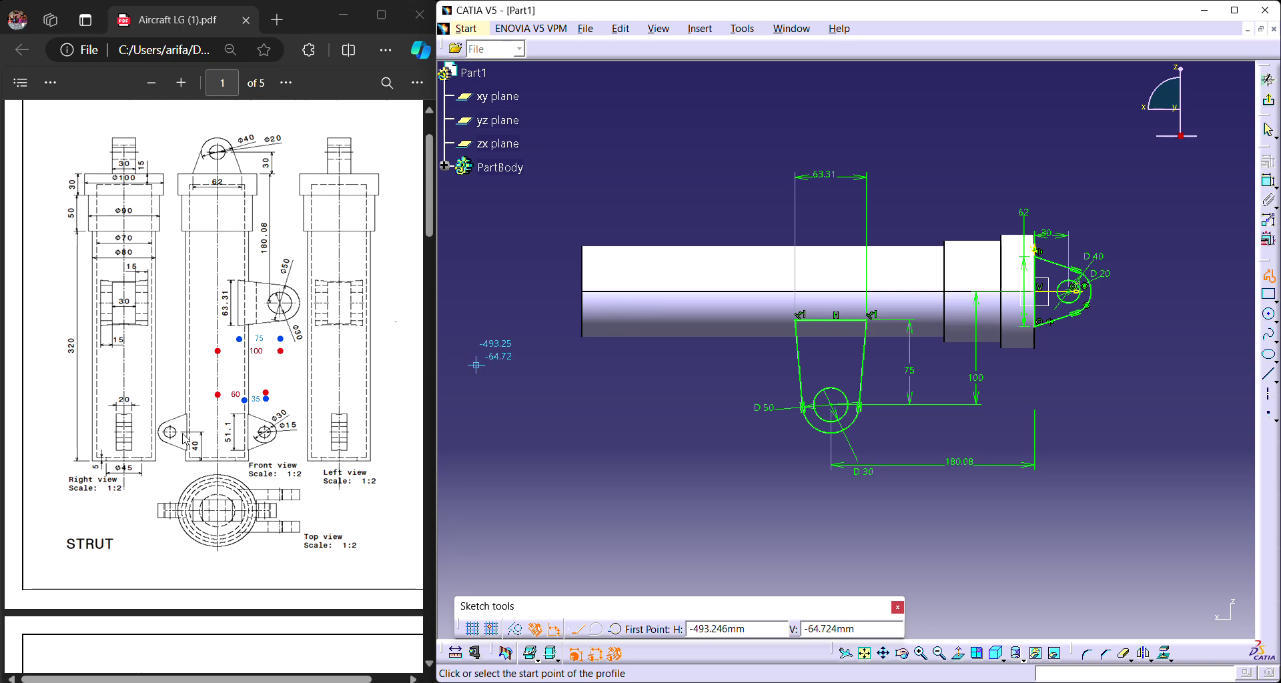
left_click(595, 330)
left_click(650, 330)
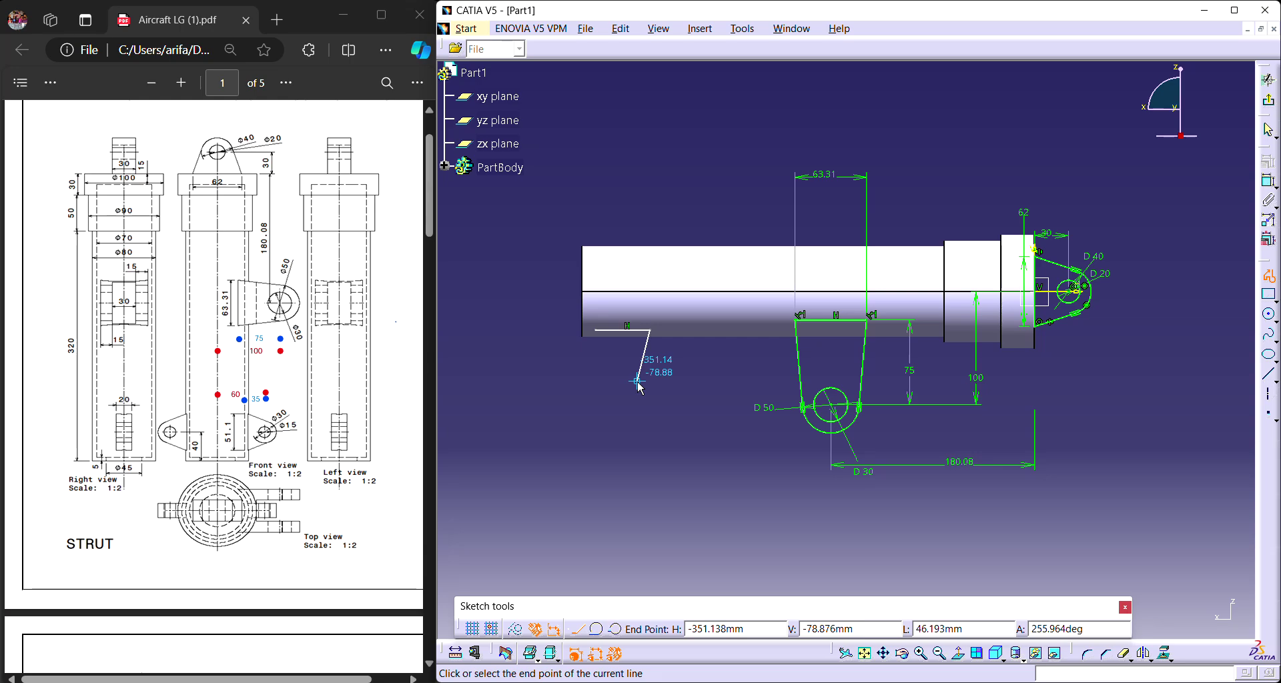
left_click(599, 630)
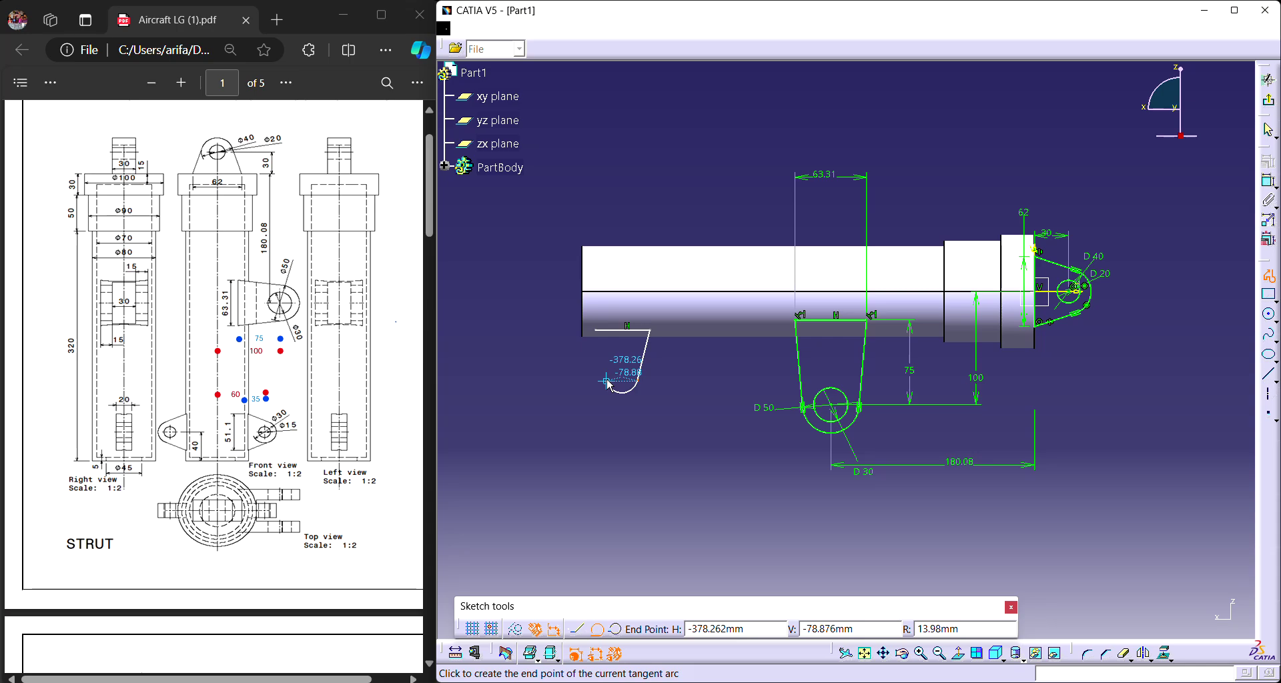
left_click(606, 381)
left_click(598, 333)
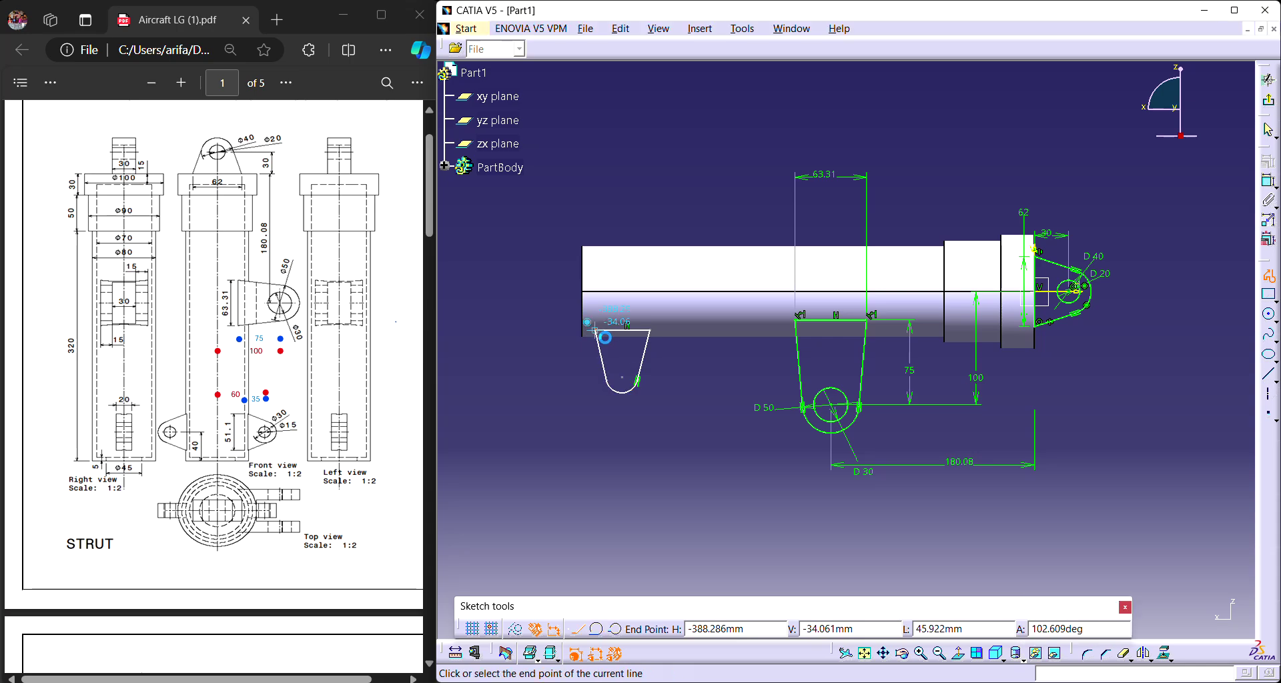
Make the second lug's closing side line tangent to its tip arc.
left_click(621, 391)
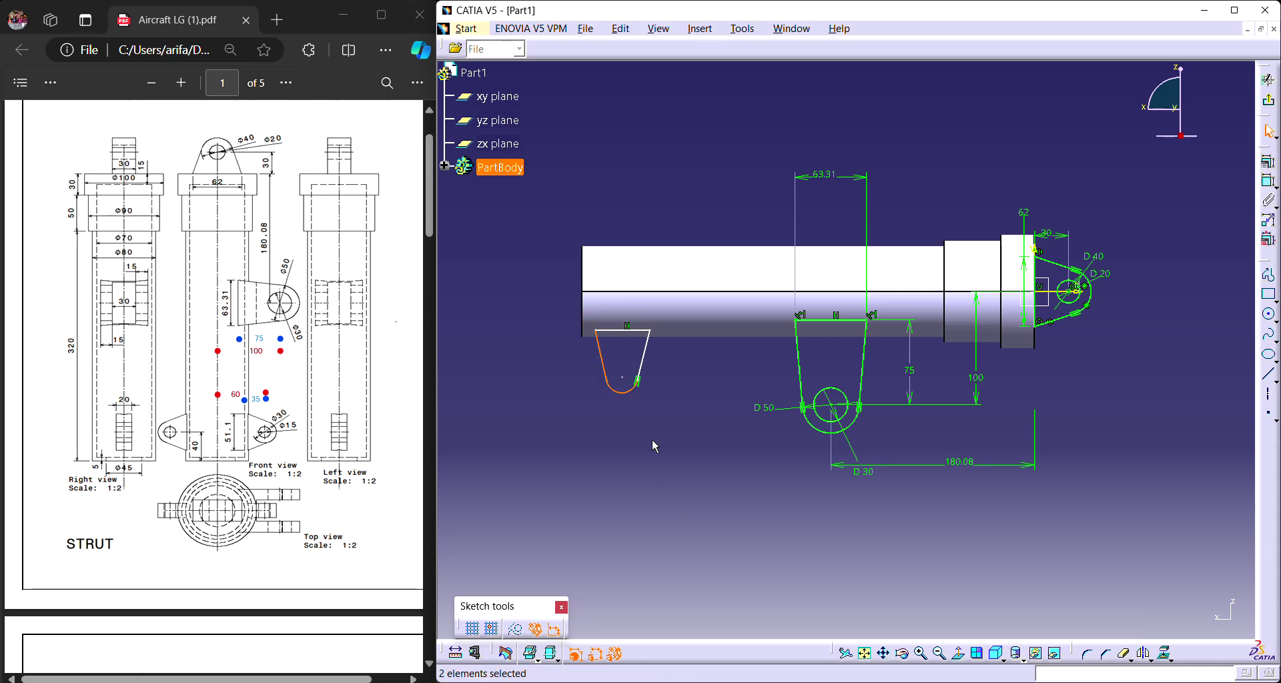
left_click(1269, 166)
left_click(1193, 501)
left_click(1162, 618)
Examine the two lug outlines on the tube from several angles, then restore the view normal to the sketch plane.
mouse_move(726, 550)
middle_mouse_down()
mouse_move(729, 507)
mouse_move(656, 469)
middle_mouse_up()
middle_click_drag(625, 429, 799, 411)
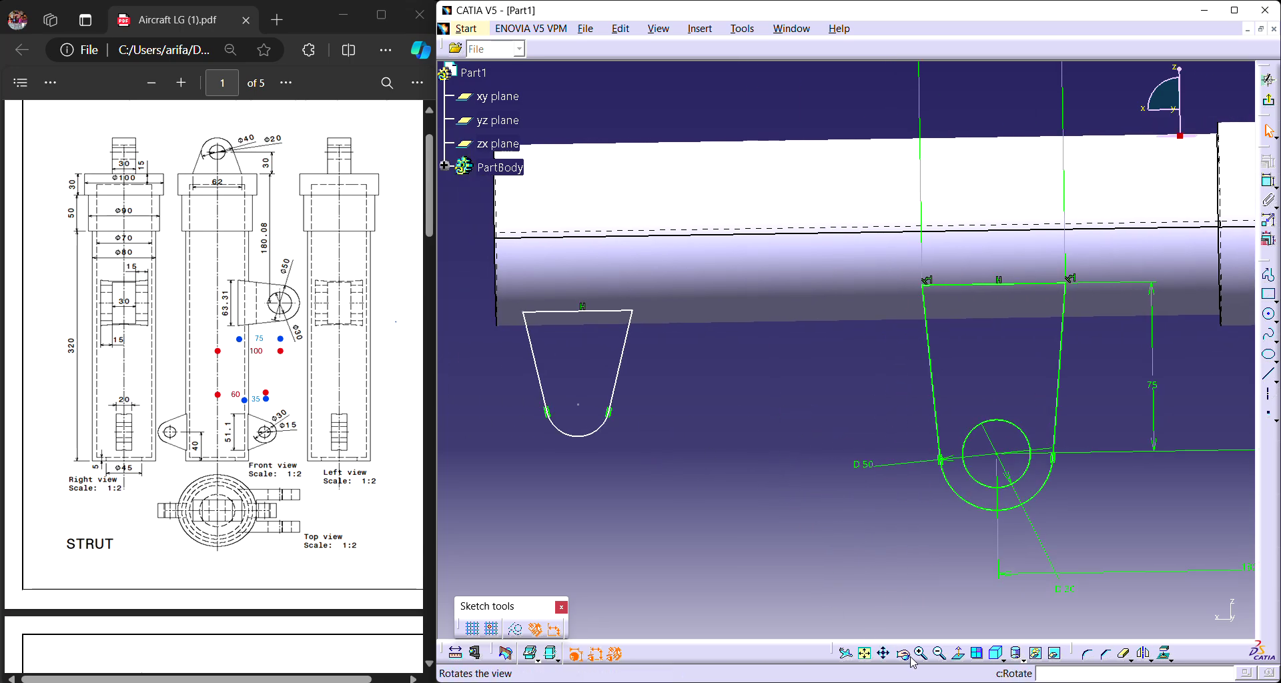
left_click(959, 655)
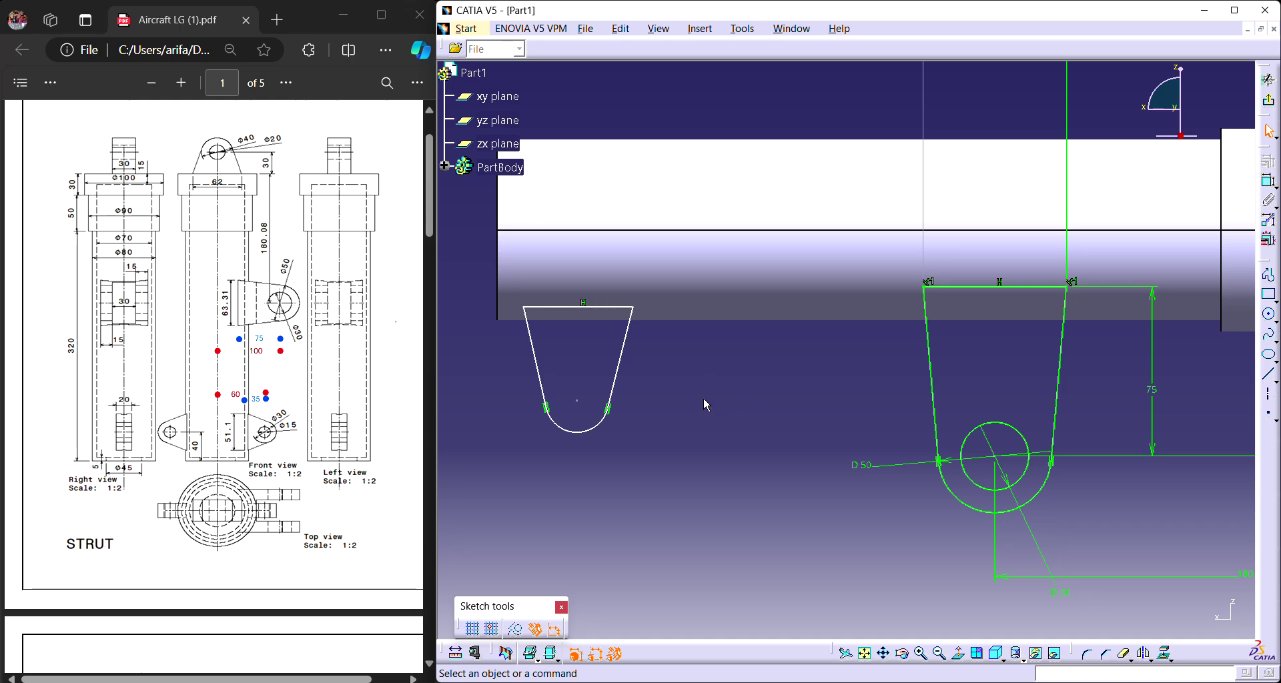
mouse_move(703, 398)
middle_mouse_down()
mouse_move(819, 391)
mouse_move(810, 382)
mouse_move(847, 391)
mouse_move(805, 381)
mouse_move(801, 393)
middle_mouse_up()
scroll(803, 381, "down", 1)
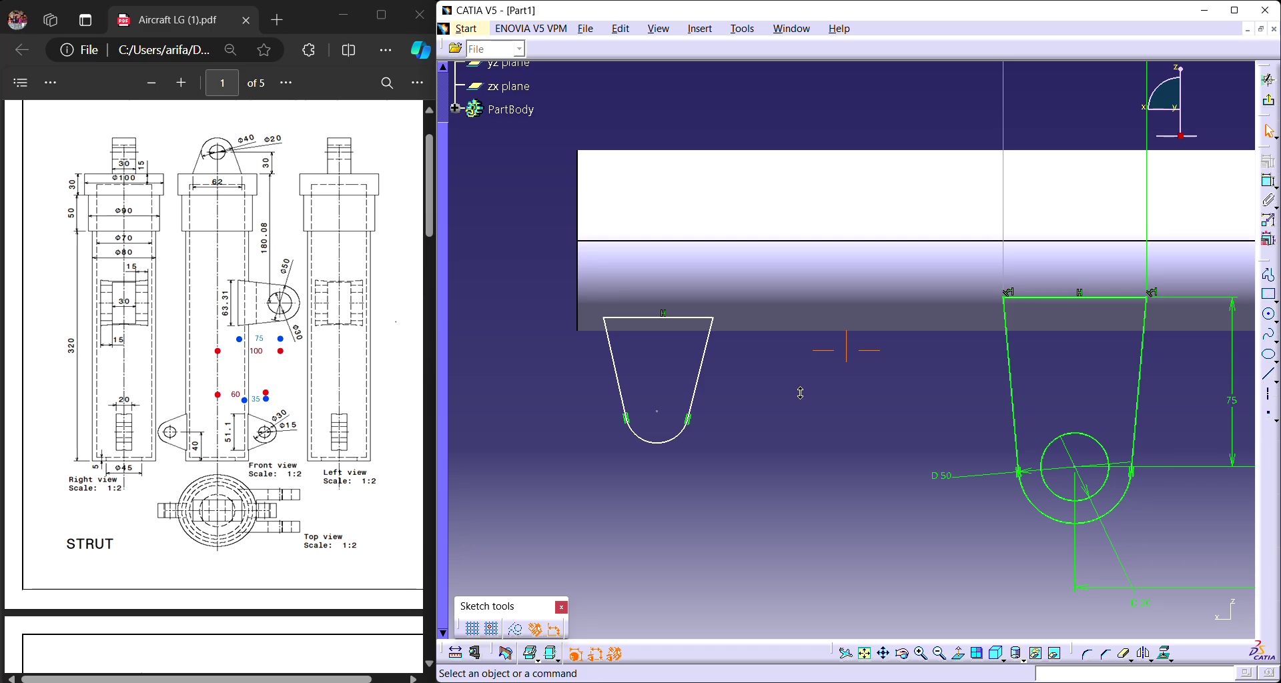
mouse_move(801, 393)
middle_mouse_down()
mouse_move(738, 323)
mouse_move(754, 373)
mouse_move(722, 385)
mouse_move(943, 331)
mouse_move(737, 321)
mouse_move(866, 257)
mouse_move(767, 374)
mouse_move(669, 443)
mouse_move(632, 560)
mouse_move(785, 501)
mouse_move(971, 314)
mouse_move(749, 469)
mouse_move(1159, 363)
mouse_move(741, 463)
mouse_move(1041, 284)
mouse_move(948, 414)
mouse_move(892, 523)
mouse_move(1038, 270)
middle_mouse_up()
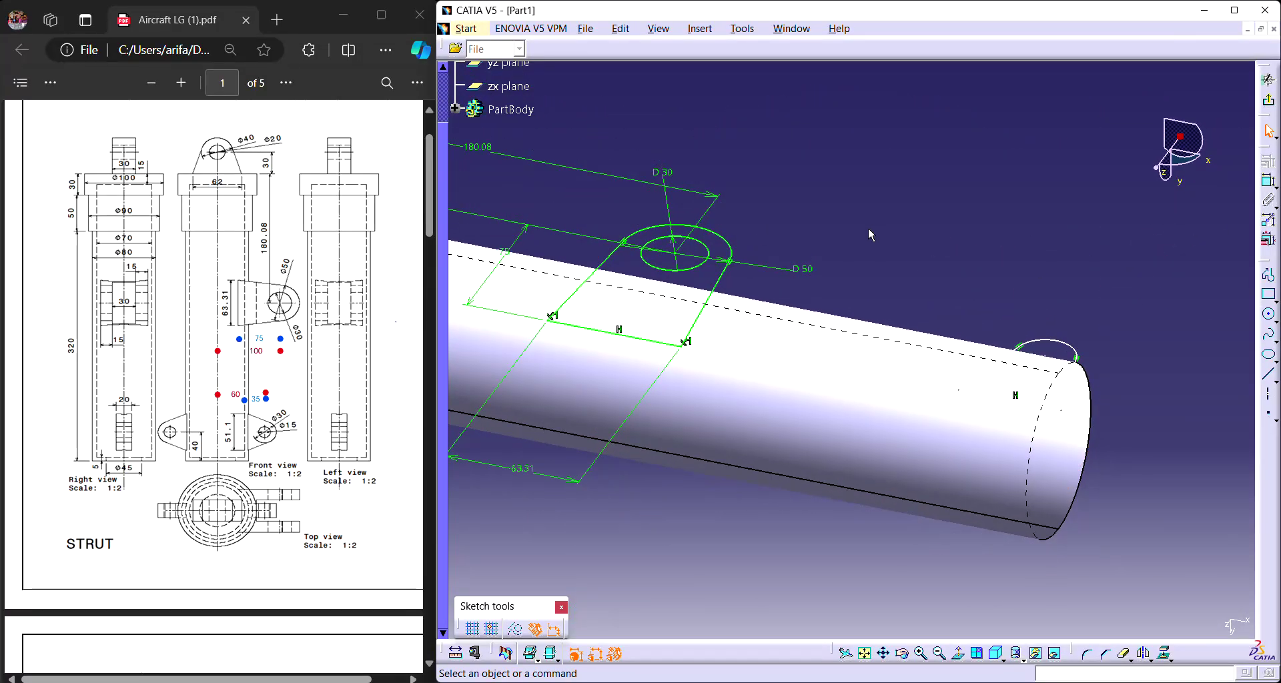
mouse_move(867, 227)
middle_mouse_down()
mouse_move(868, 493)
mouse_move(868, 213)
mouse_move(864, 481)
mouse_move(861, 360)
mouse_move(954, 217)
mouse_move(1006, 252)
mouse_move(760, 277)
mouse_move(943, 129)
mouse_move(946, 221)
mouse_move(875, 180)
middle_mouse_up()
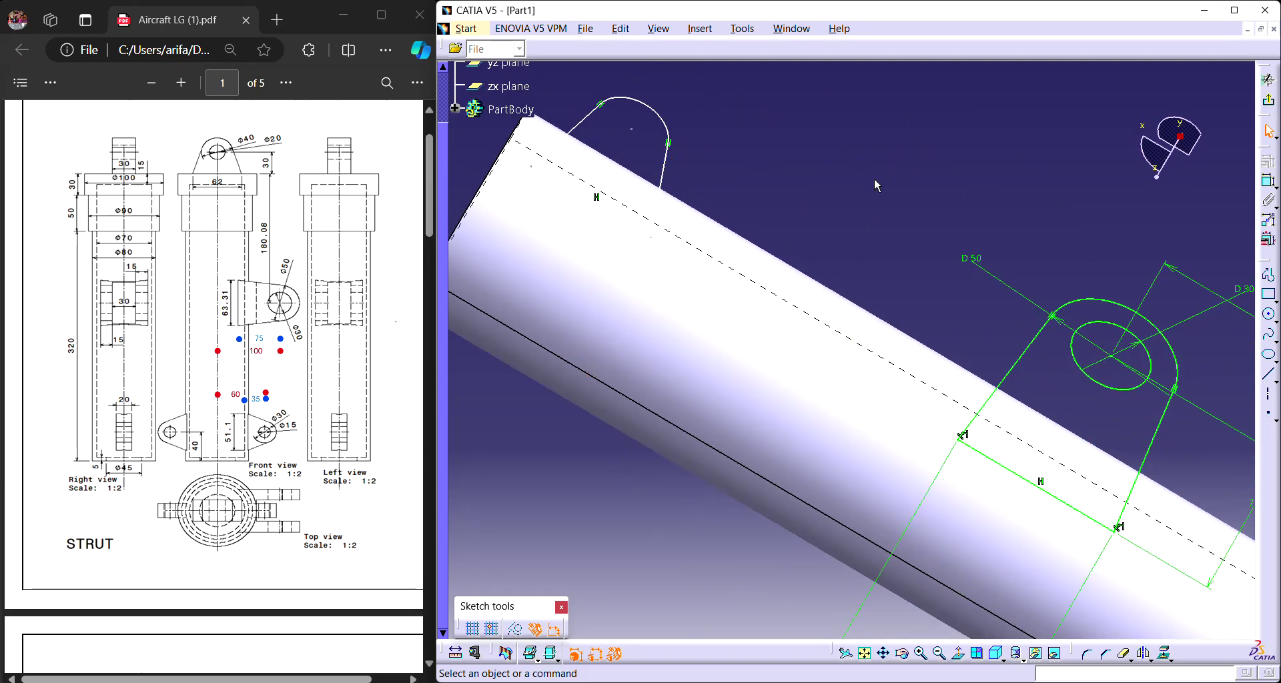
middle_click_drag(875, 179, 882, 214)
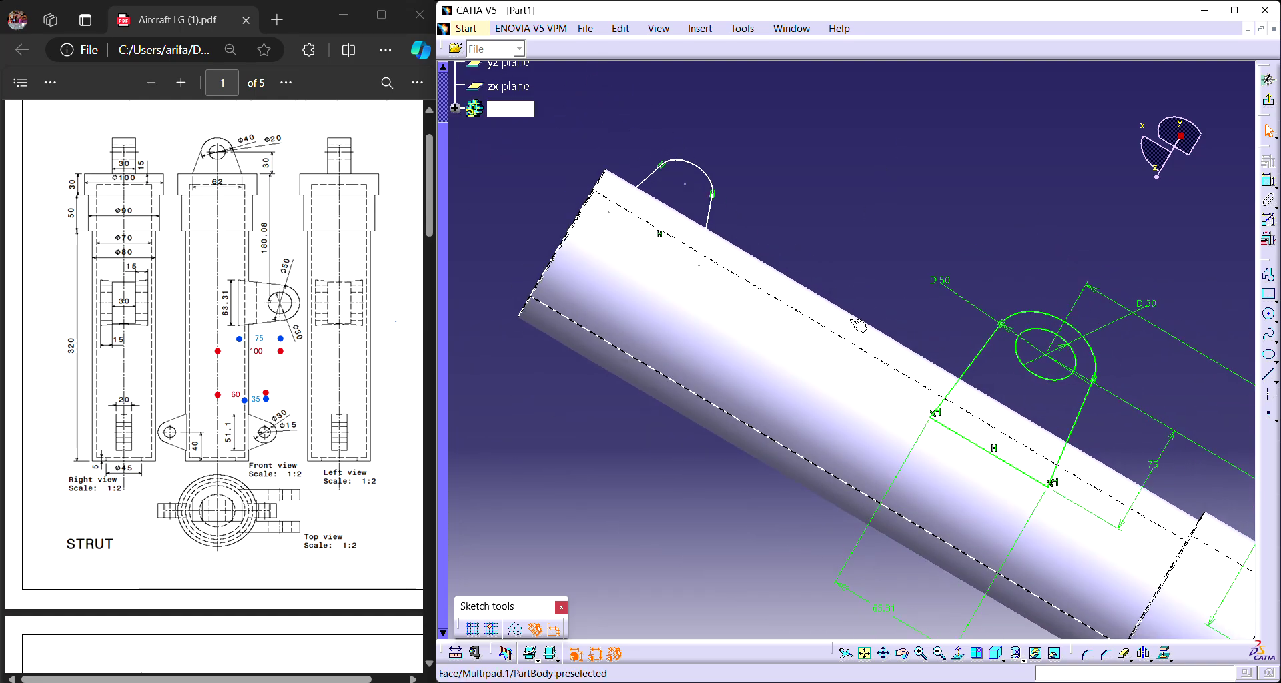
left_click(961, 661)
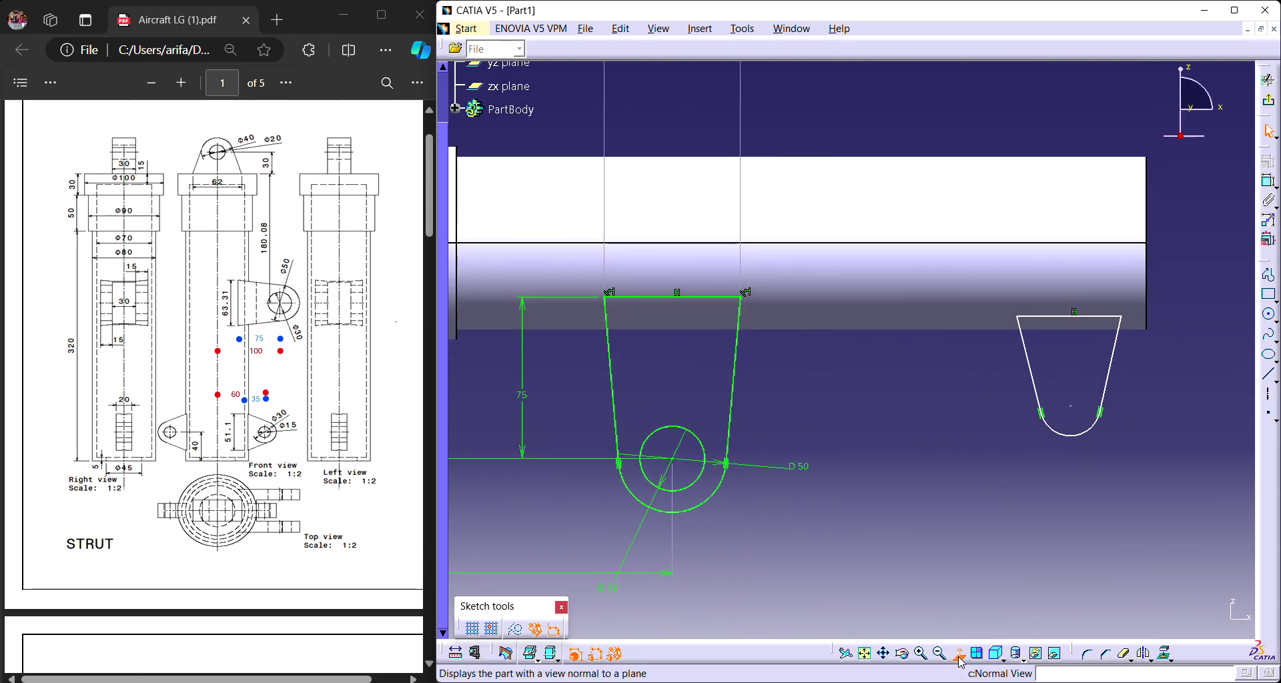
left_click(961, 661)
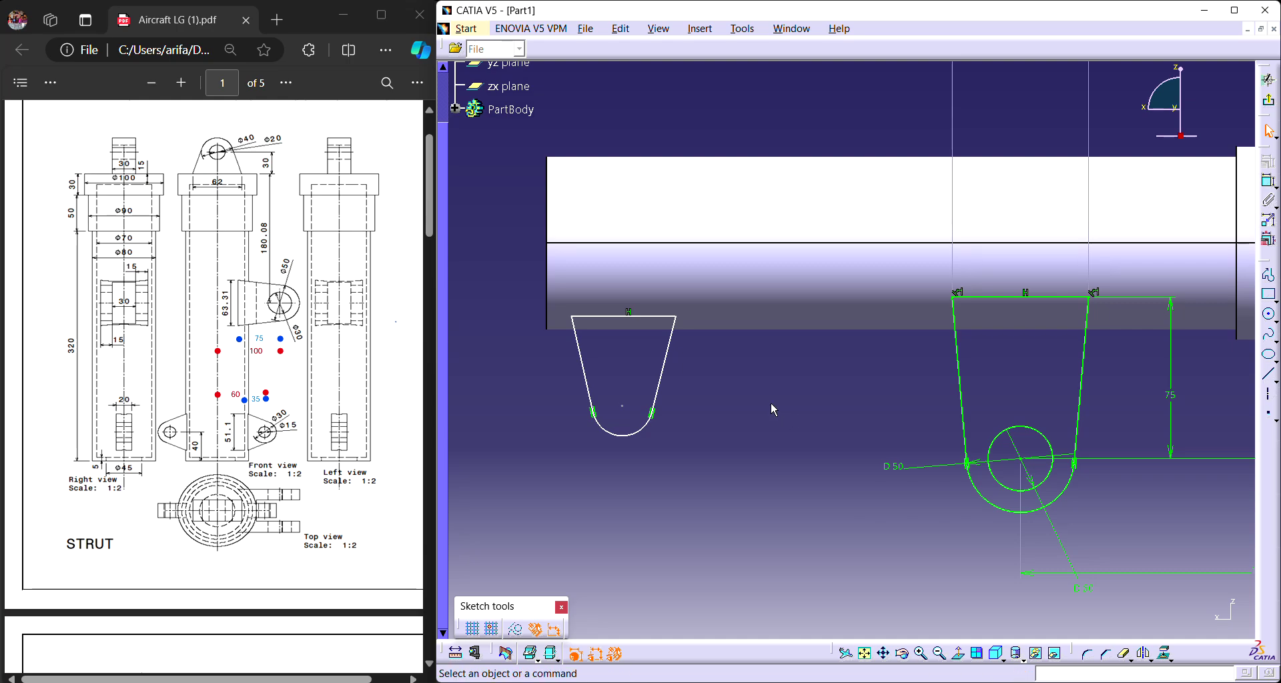
Dimension the second lug's base line and set its length to 51.1 mm.
left_click(1271, 190)
left_click(650, 317)
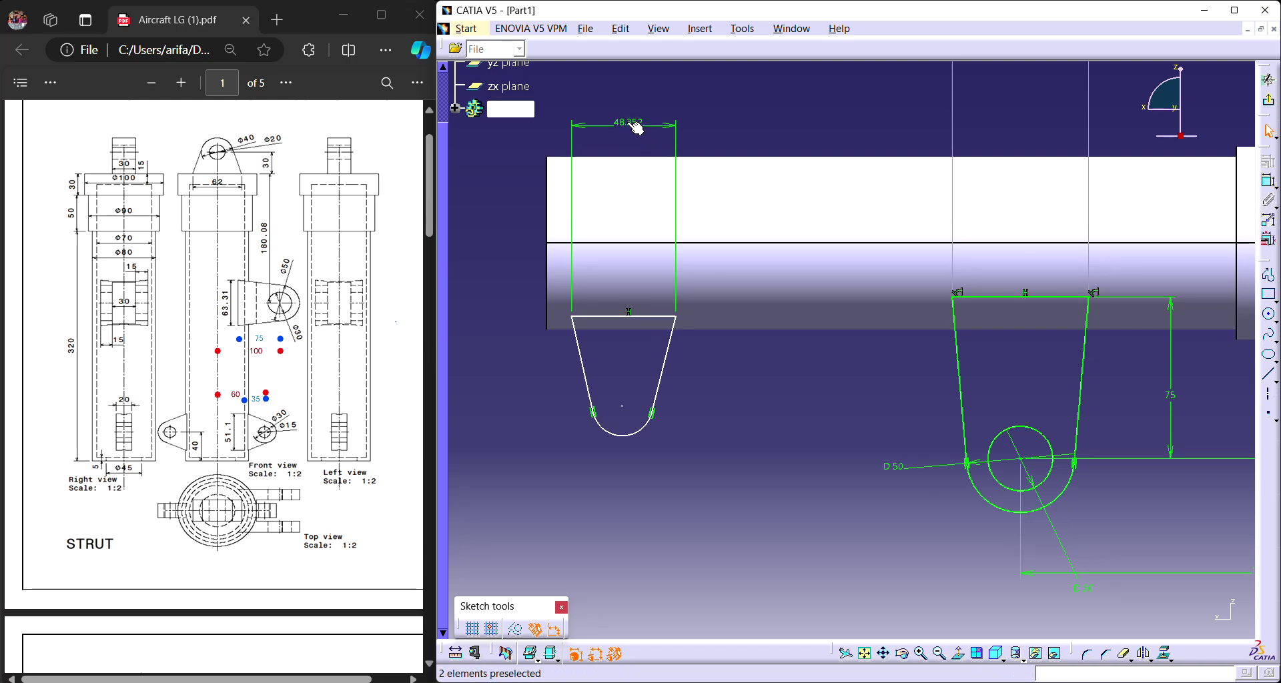
double_click(636, 126)
type("51.1")
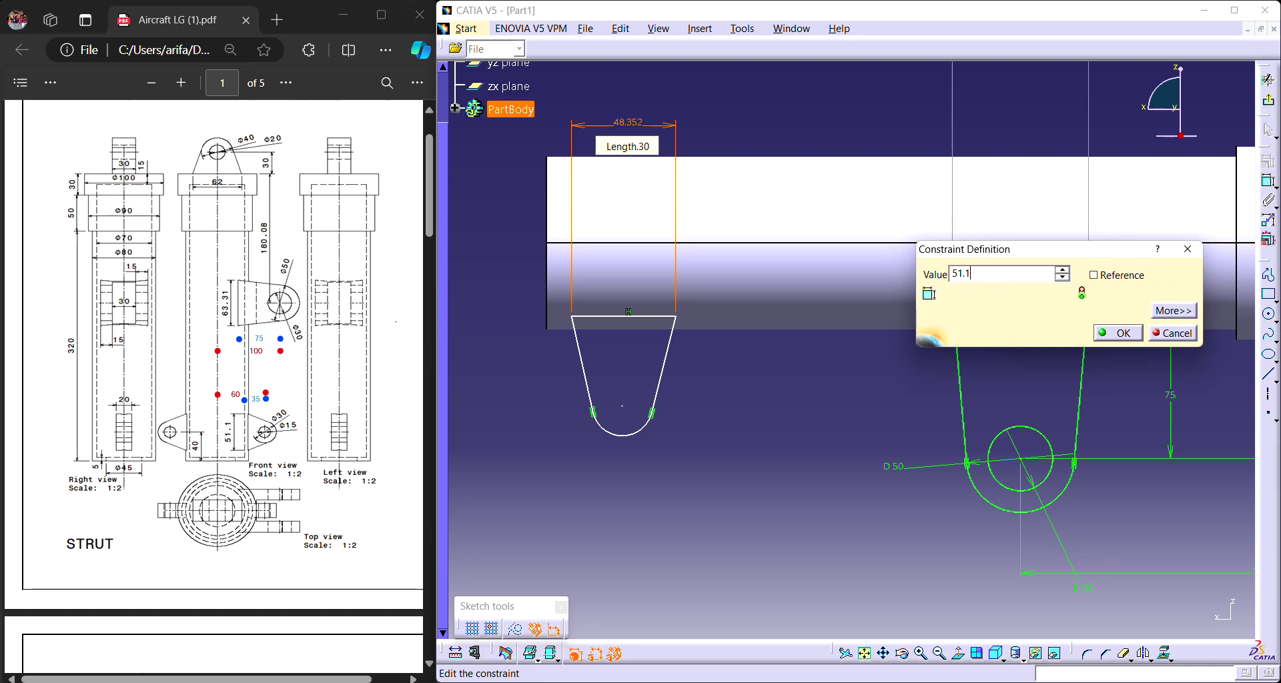
key("Return")
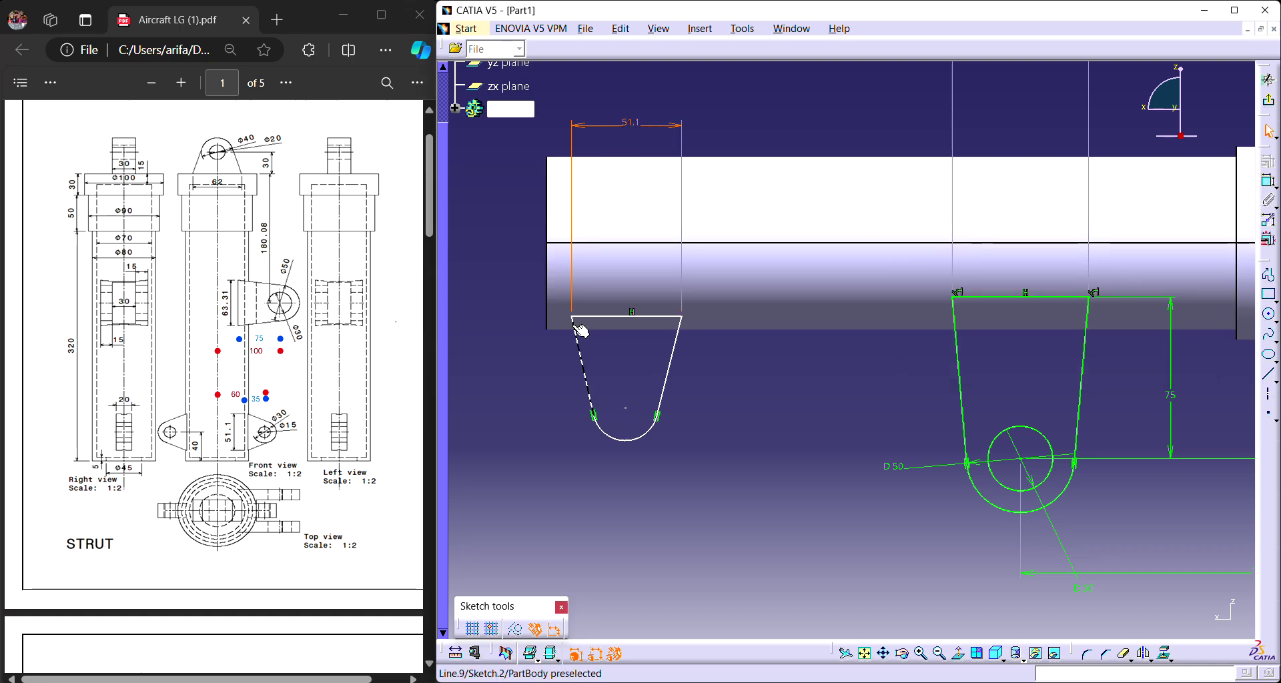
left_click(634, 494)
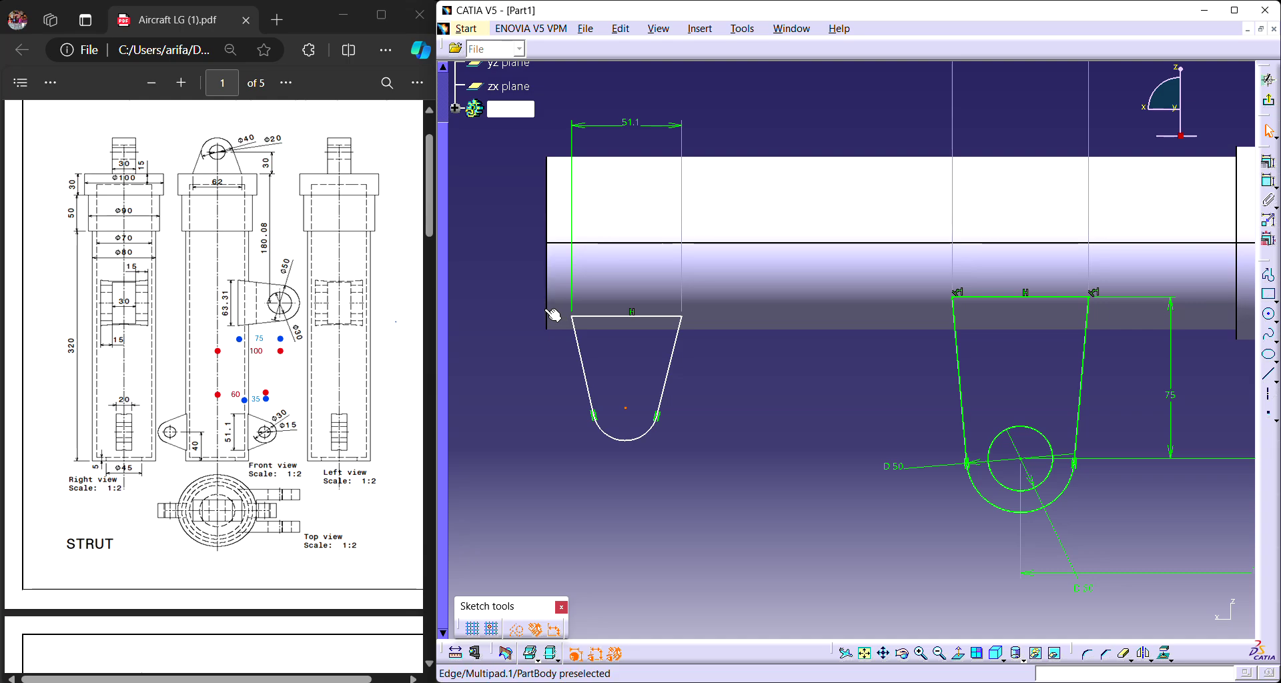
Dimension the distance from the tube's plain end to the second lug's tip arc centre and set it to 40 mm.
left_click(1270, 183)
left_click(625, 408)
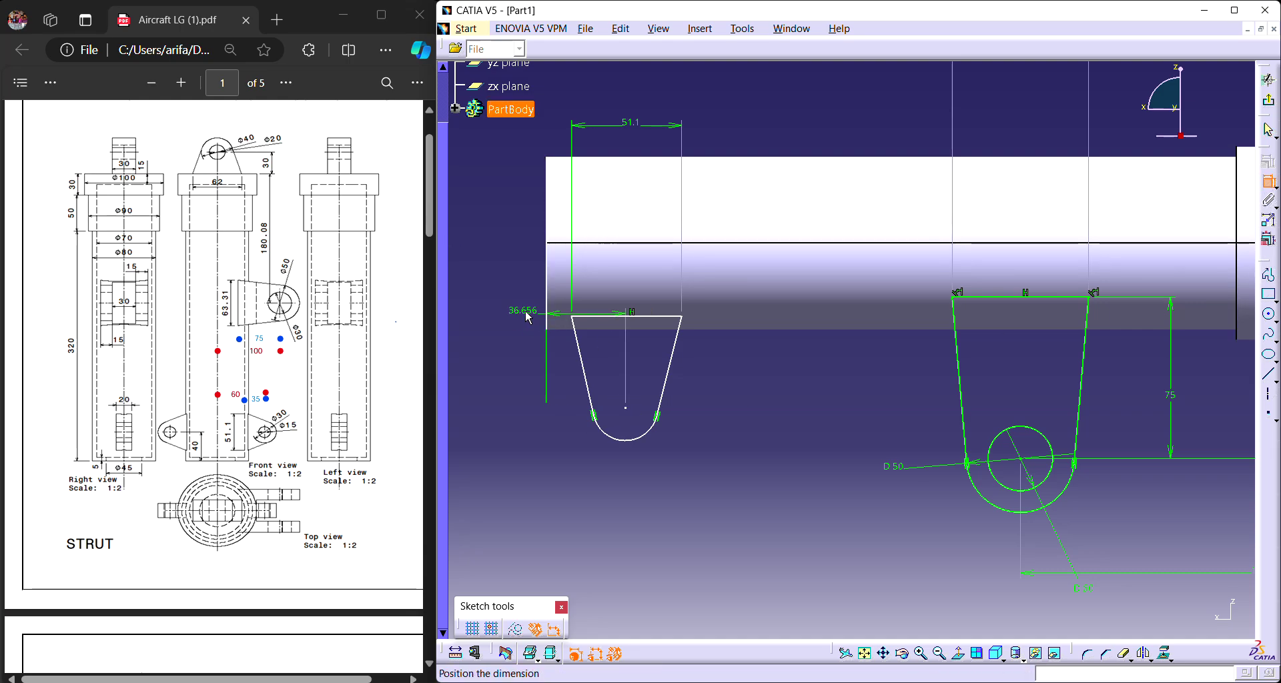
left_click(586, 507)
double_click(585, 506)
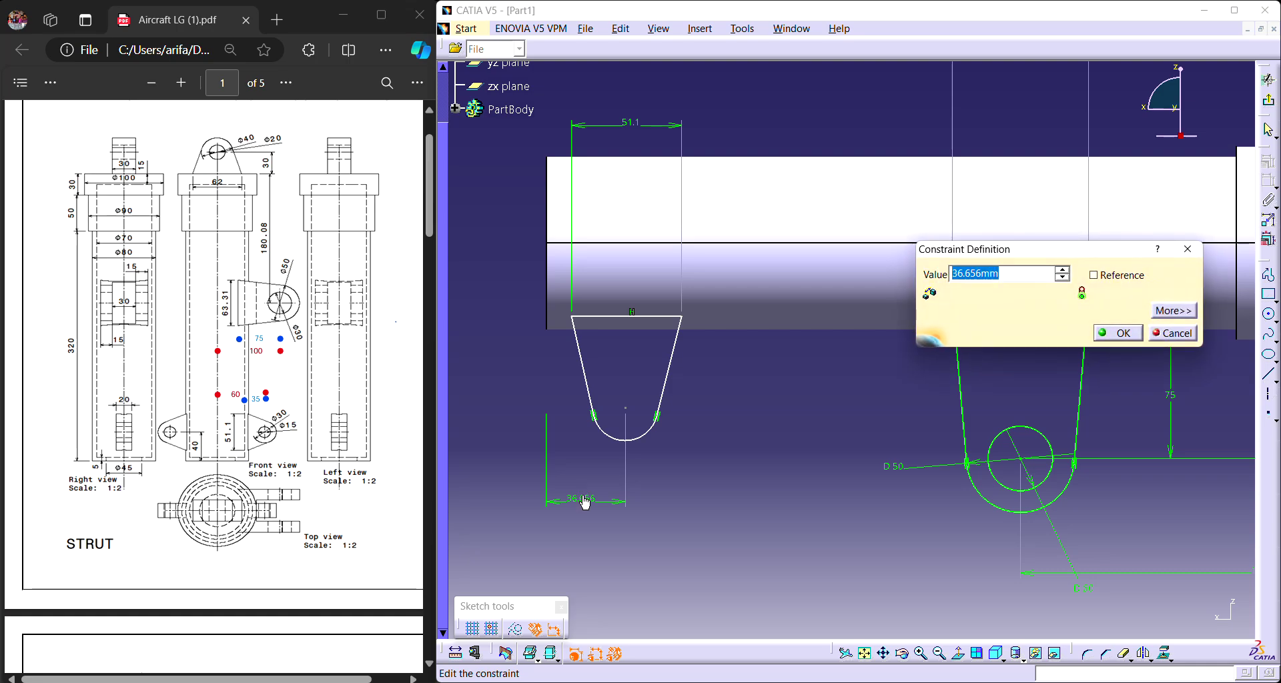
type("40")
key("Return")
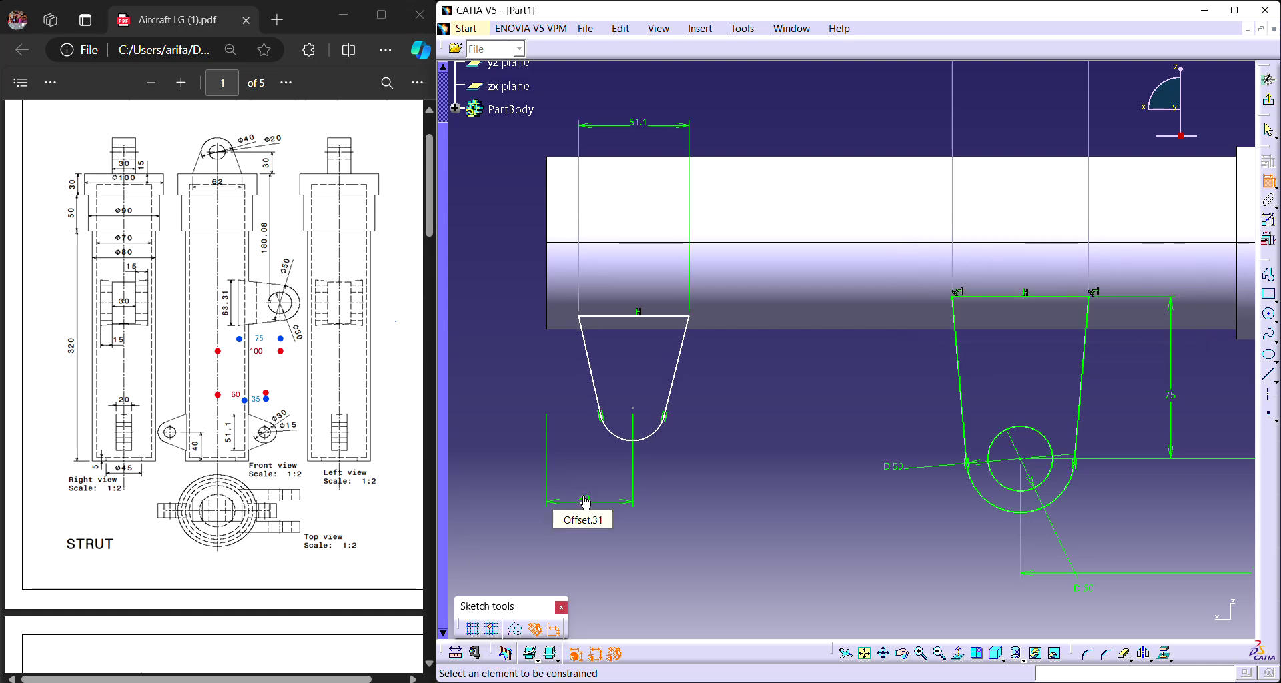
Dimension the second lug's tip arc as a diameter and set it to 30 mm.
left_click(659, 440)
left_click(673, 477)
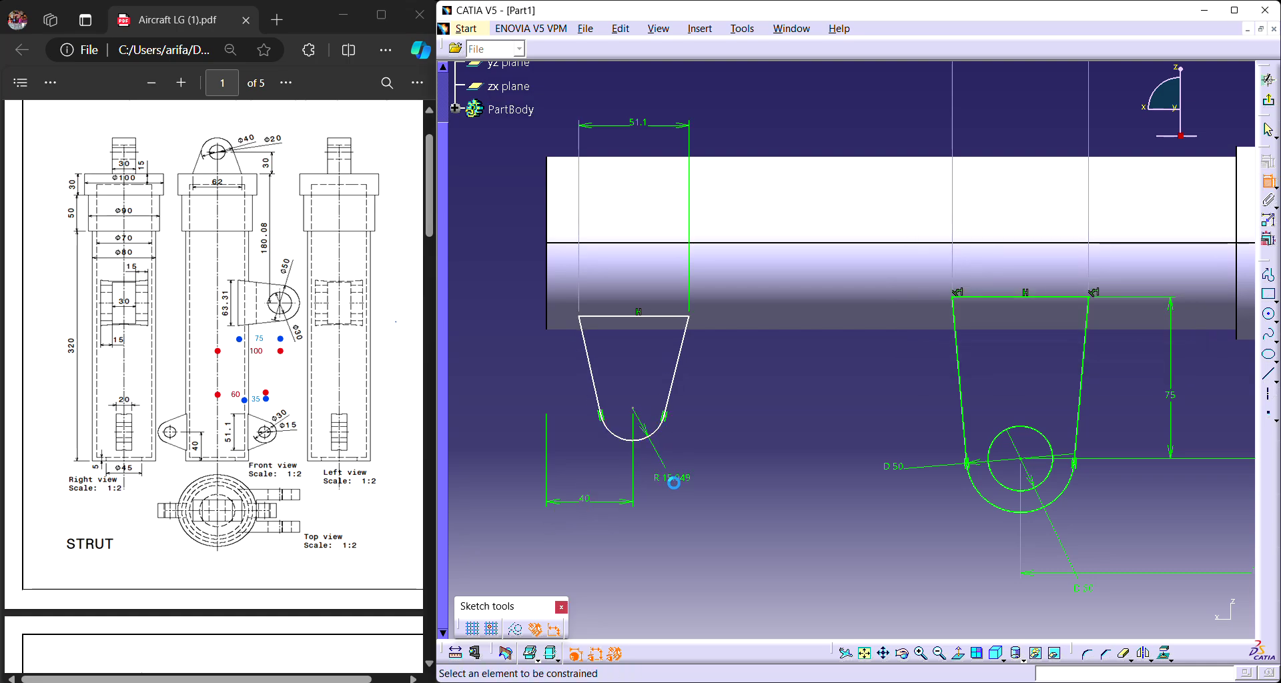
double_click(676, 476)
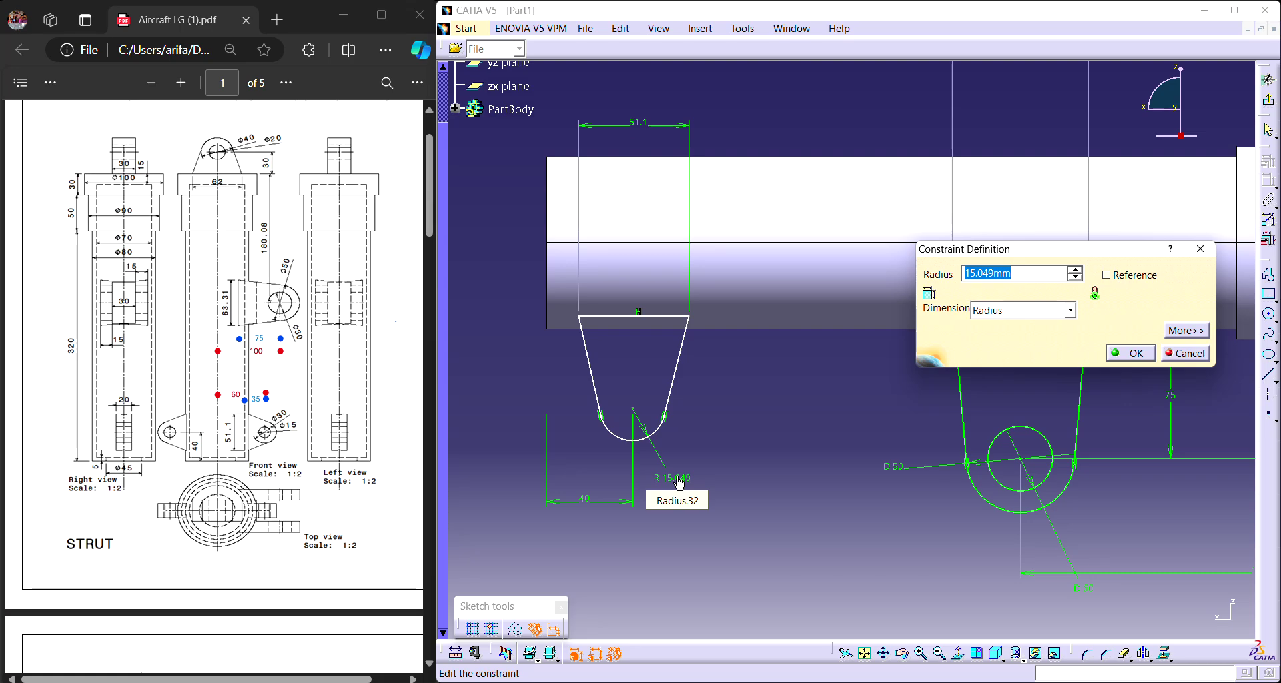
left_click(1028, 311)
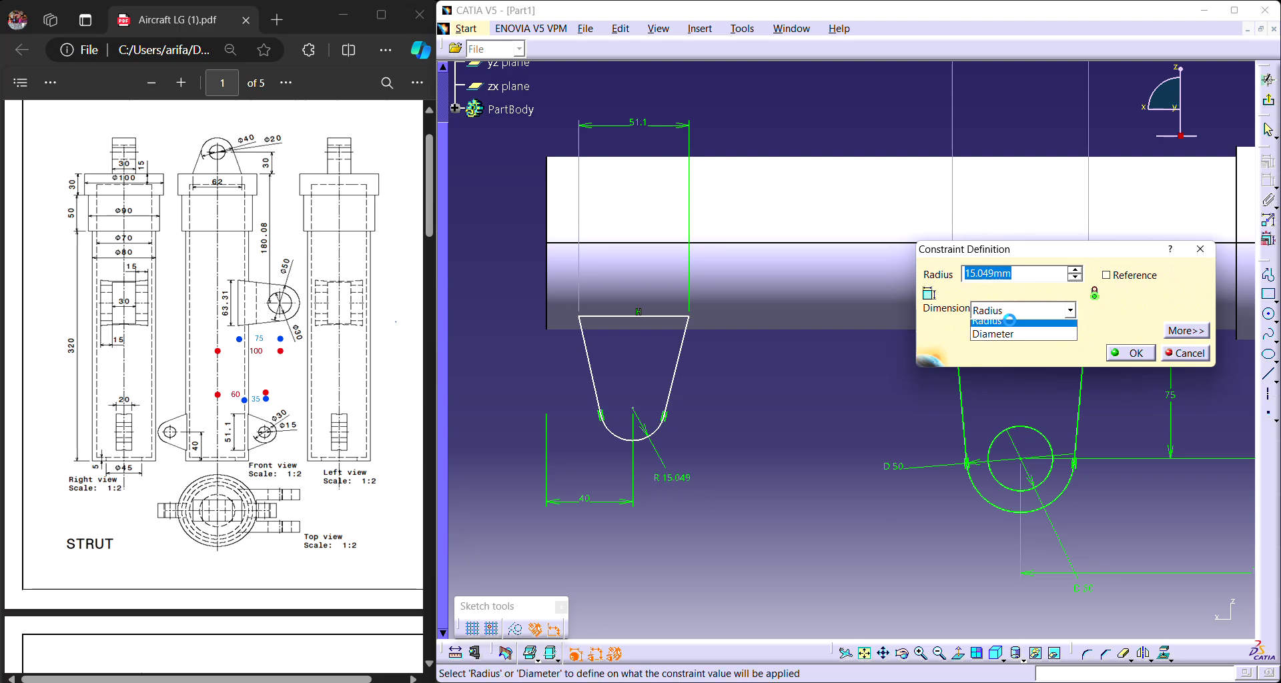
left_click(1019, 342)
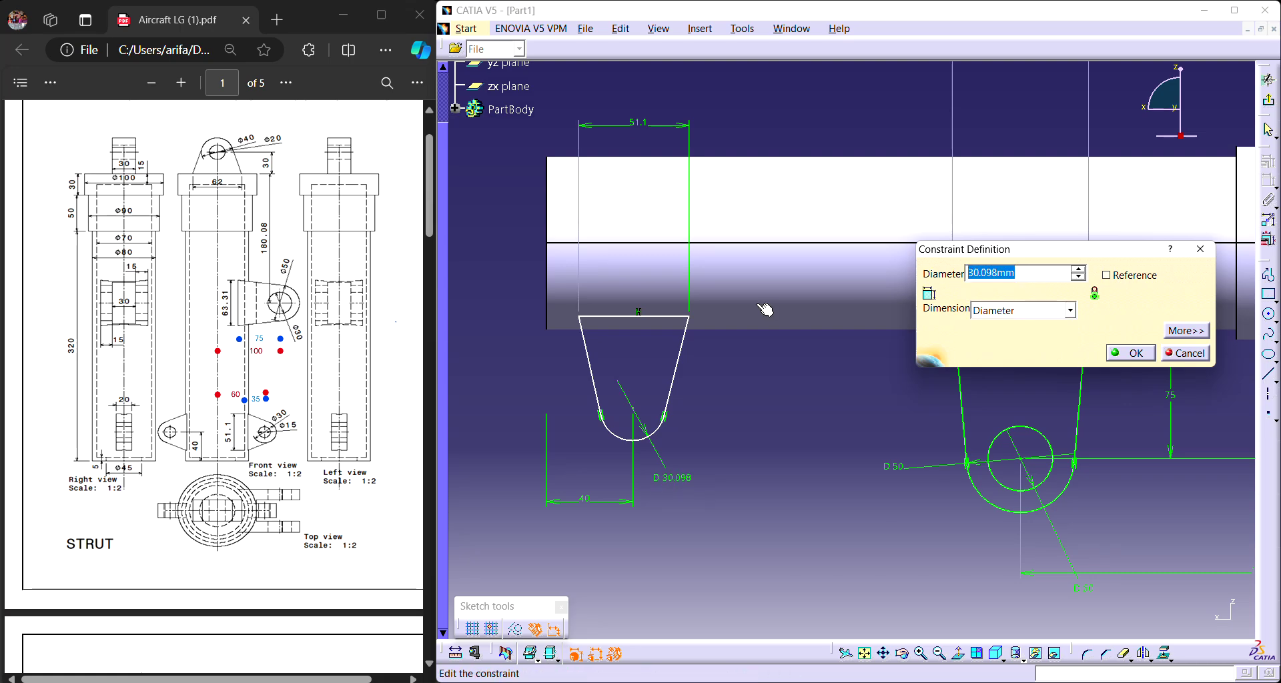
type("30")
key("Return")
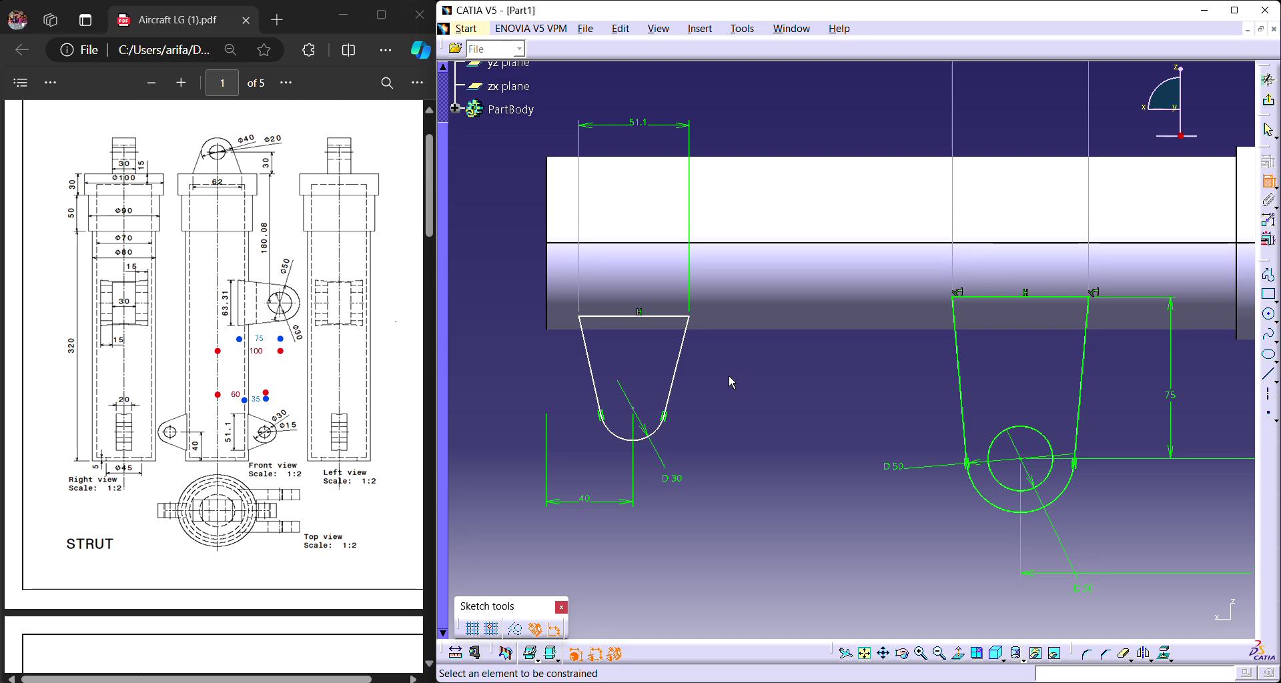
Dimension the distance between the second lug's tip arc centre and its base line and set it to 35 mm.
left_click(643, 413)
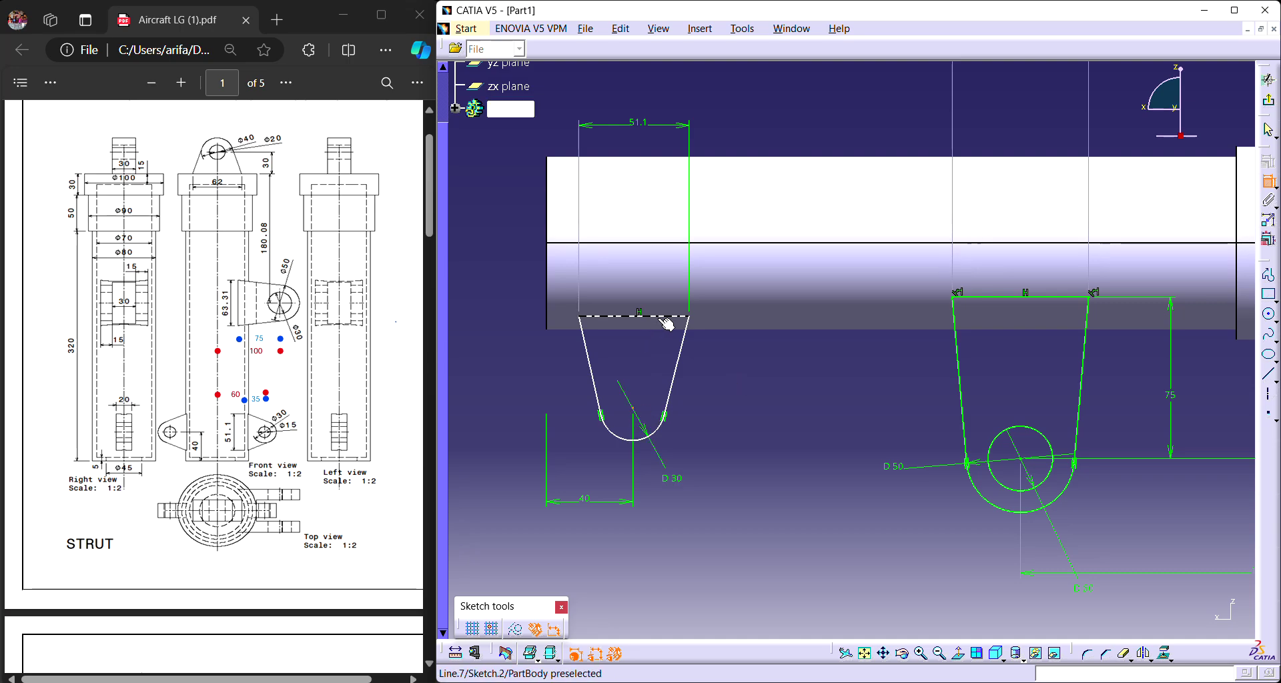
left_click(661, 318)
double_click(502, 365)
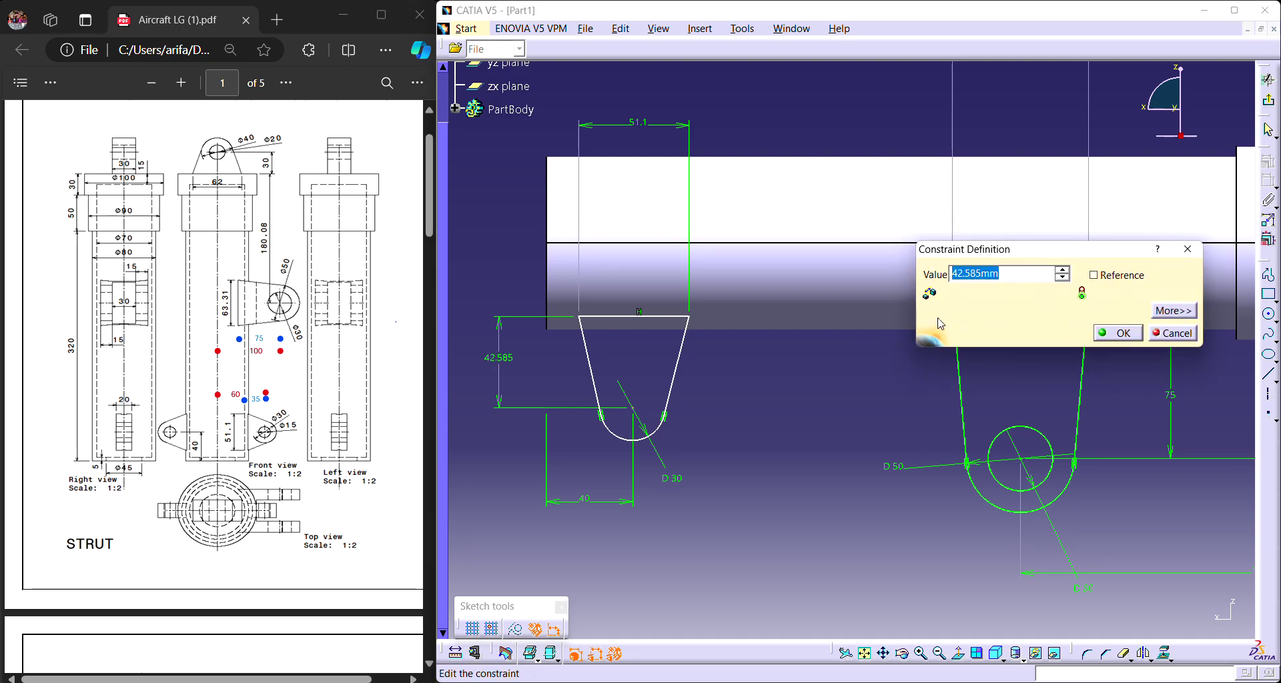
type("35")
key("Return")
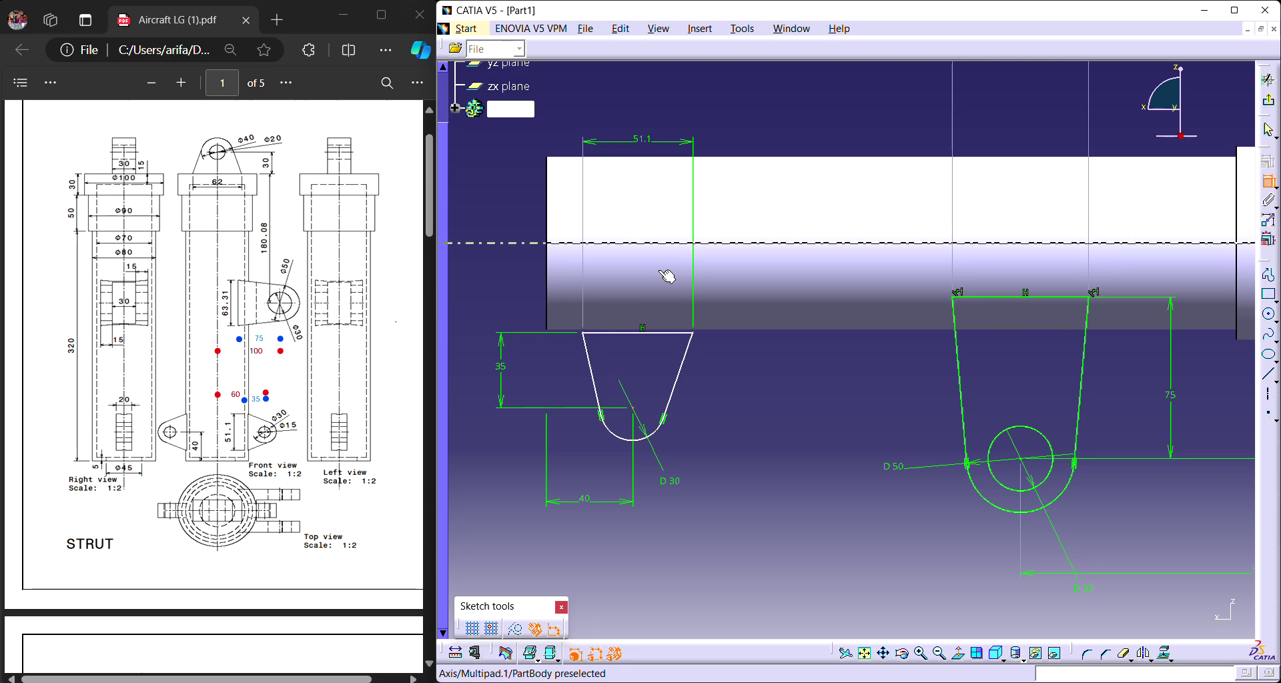
Dimension the distance from the tube axis to the second lug's tip arc centre and set it to 60 mm.
left_click(662, 245)
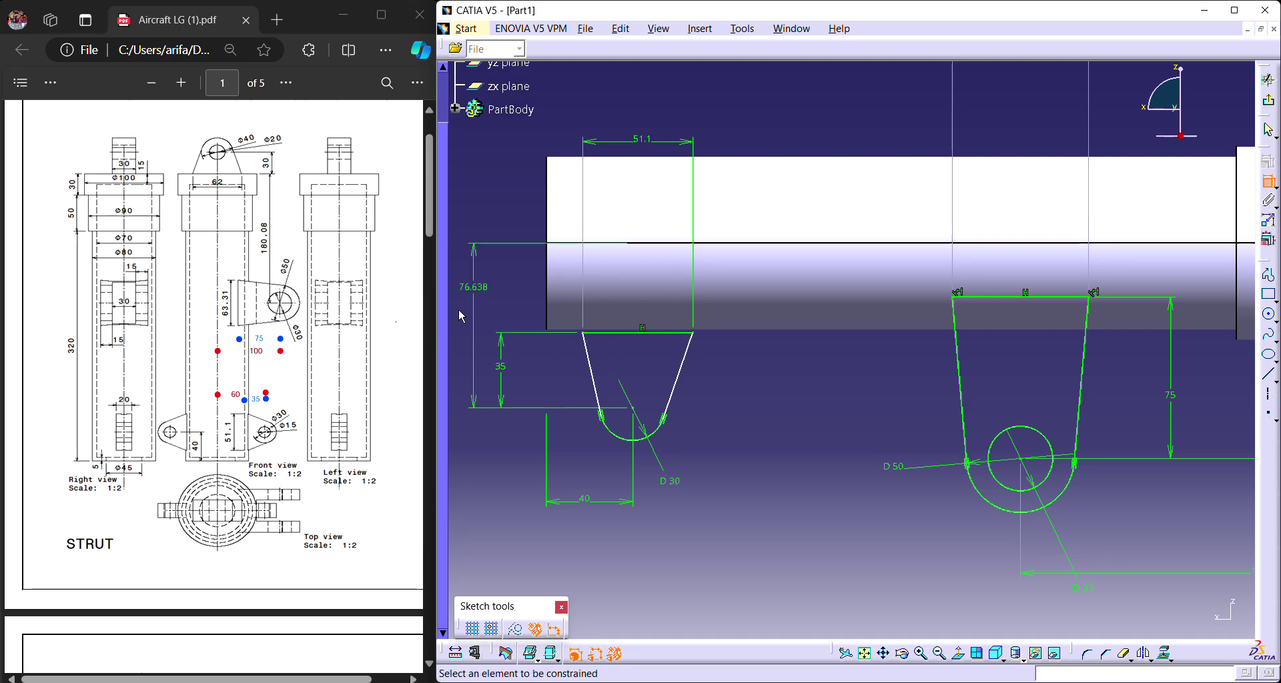
double_click(483, 296)
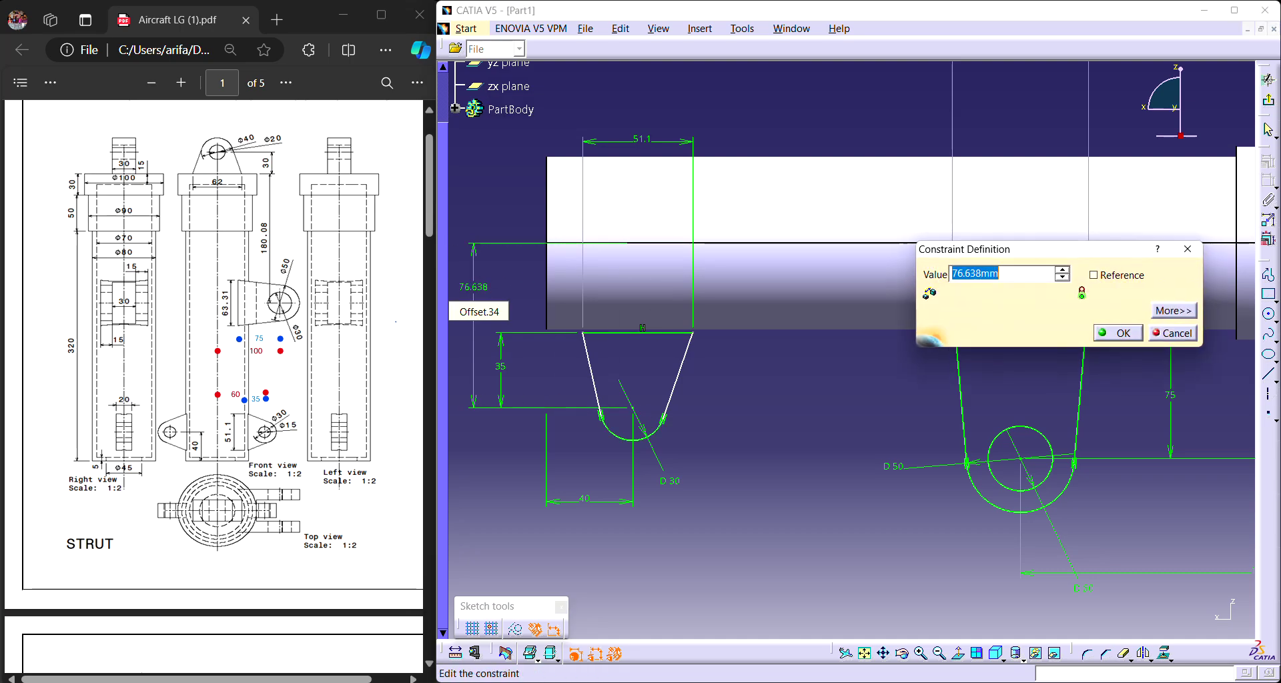
type("60")
key("Return")
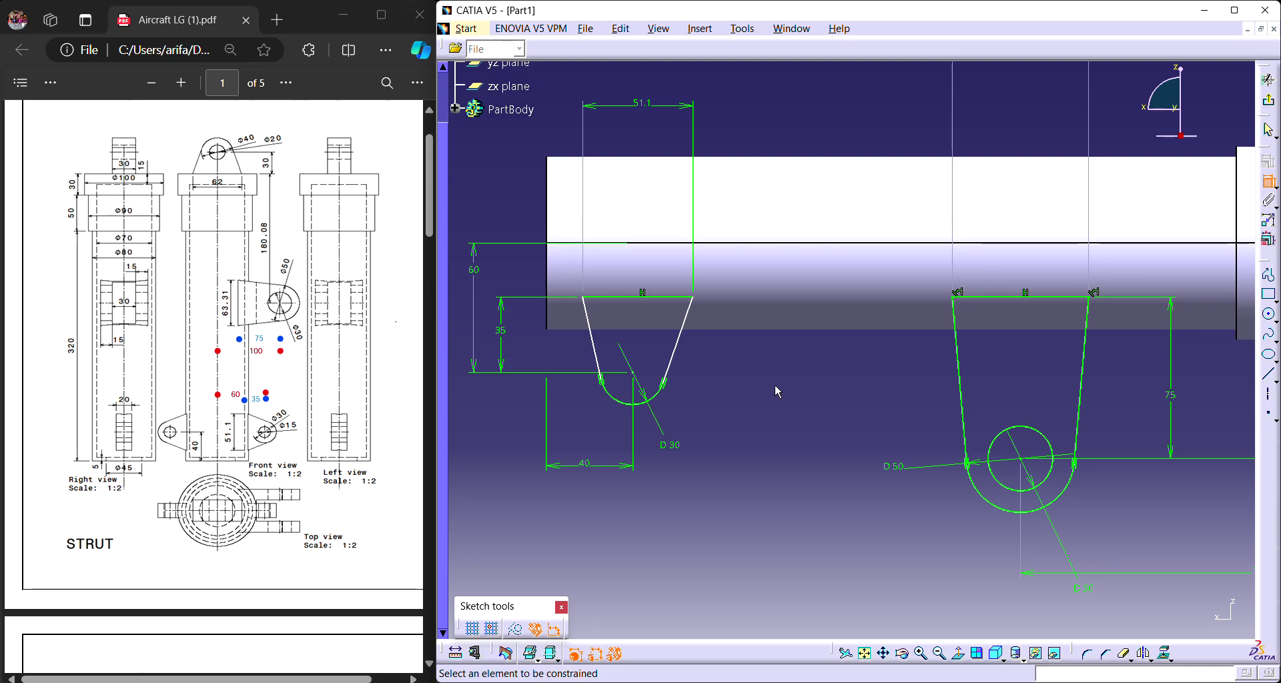
left_click(702, 302)
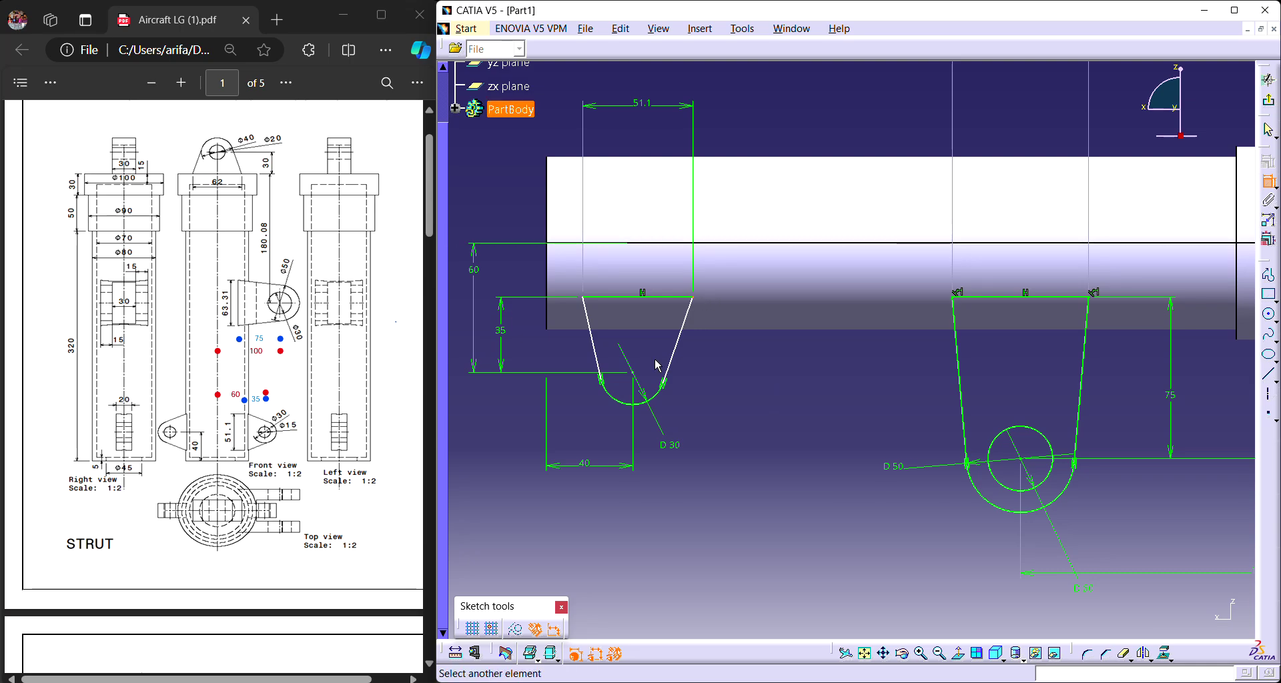
left_click(591, 303)
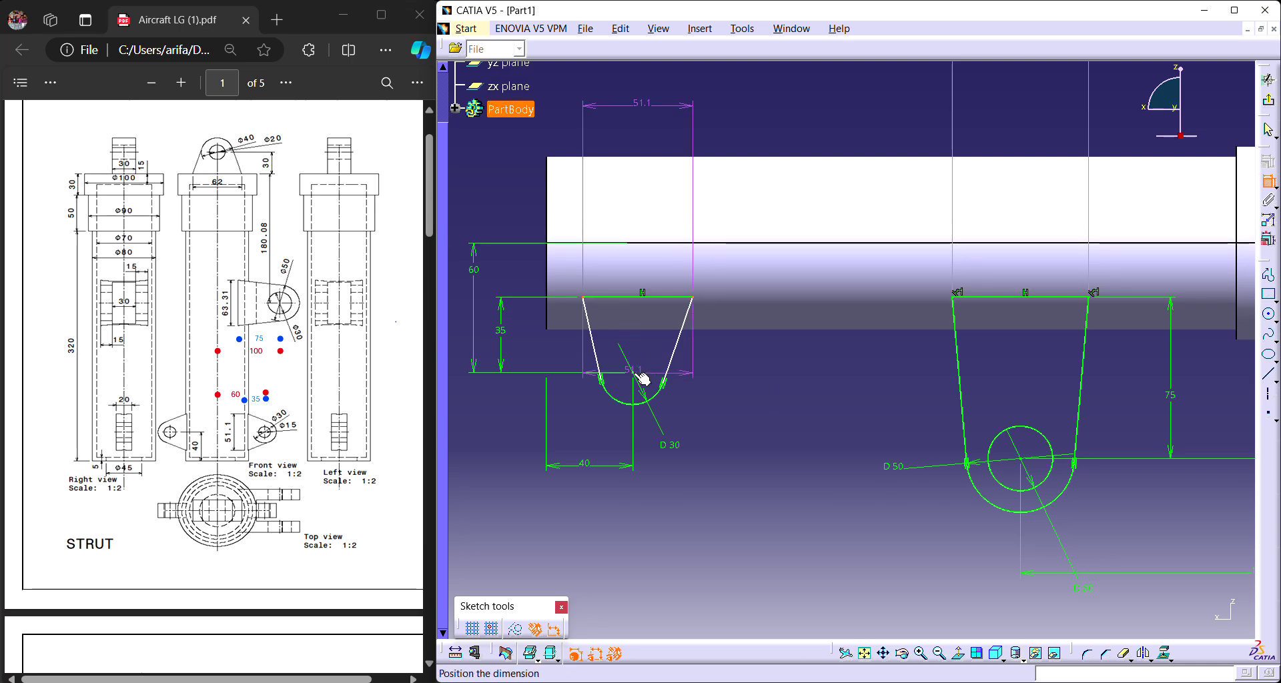
left_click(707, 379)
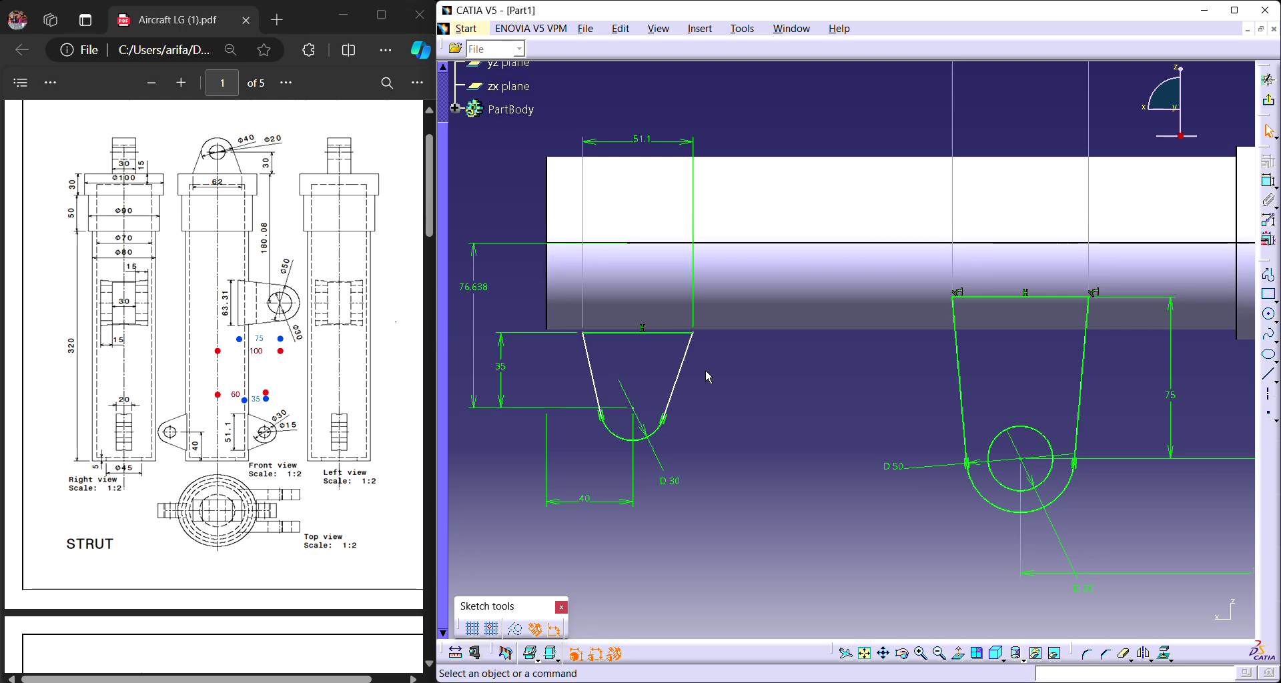
Set the offset between the tube axis and the second lug's tip arc centre back to 60 mm.
double_click(485, 293)
type("60")
key("Return")
Constrain the second lug's two base endpoints and its tip arc centre with an equidistant point constraint.
left_click(721, 398)
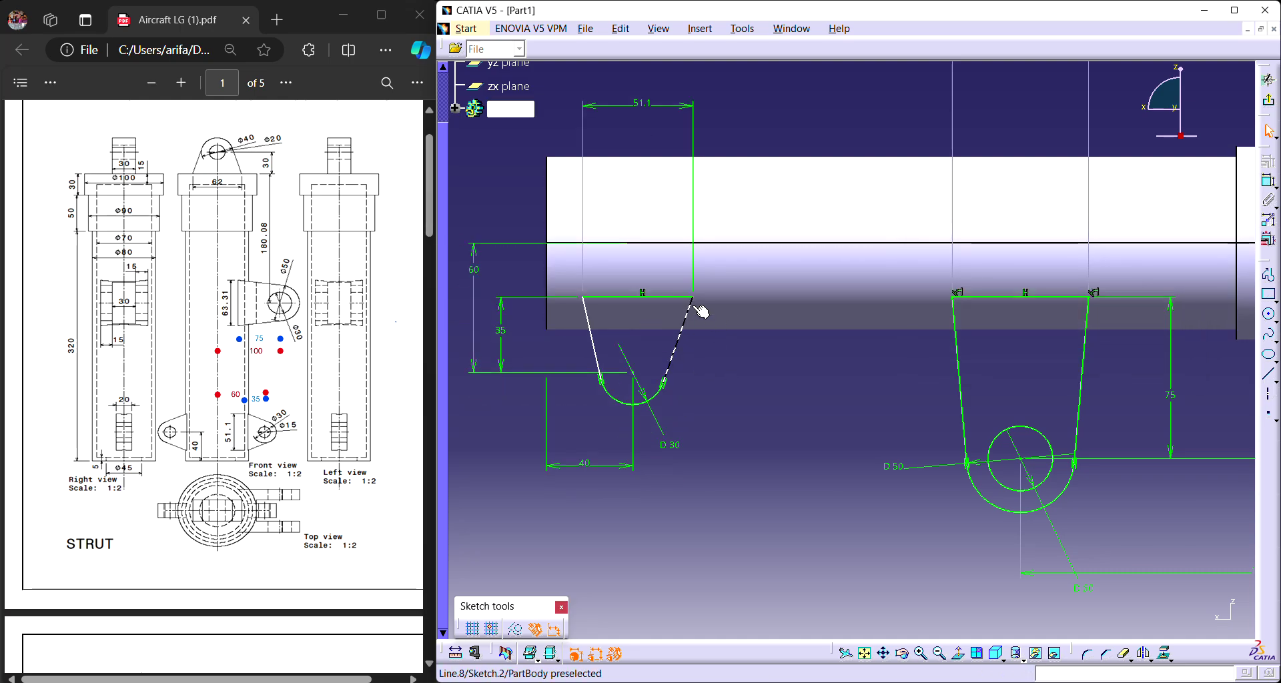
left_click(587, 305)
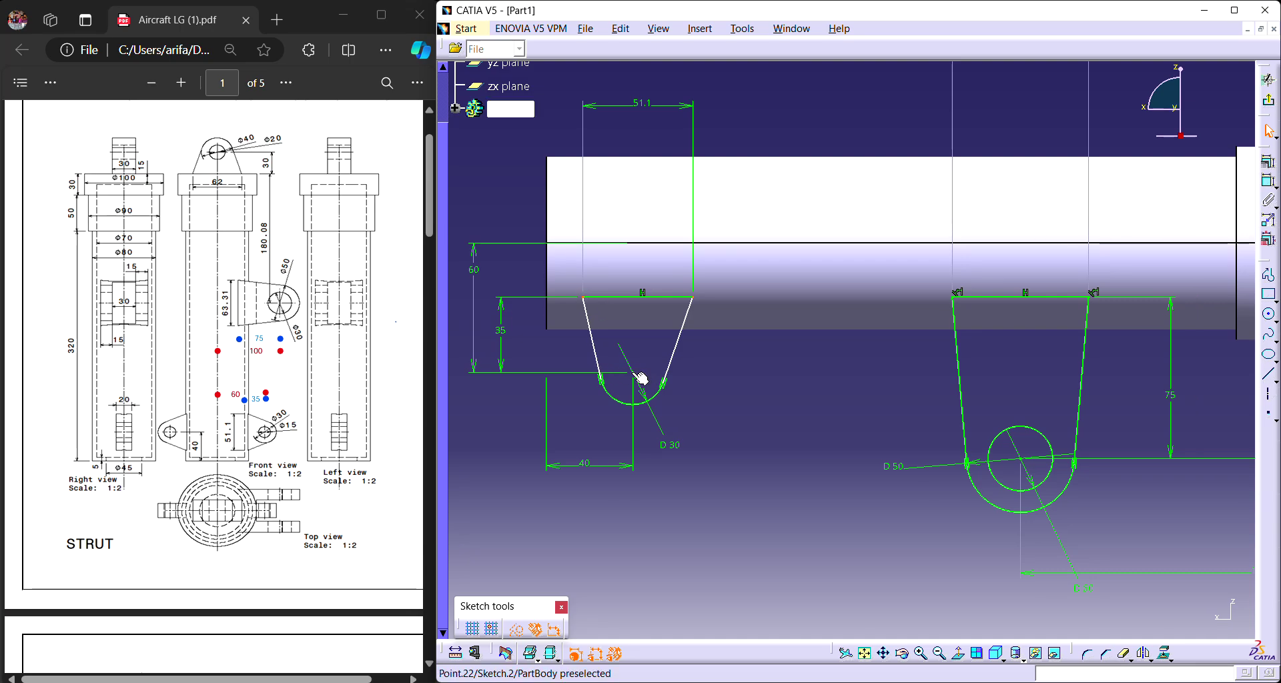
left_click(1269, 162)
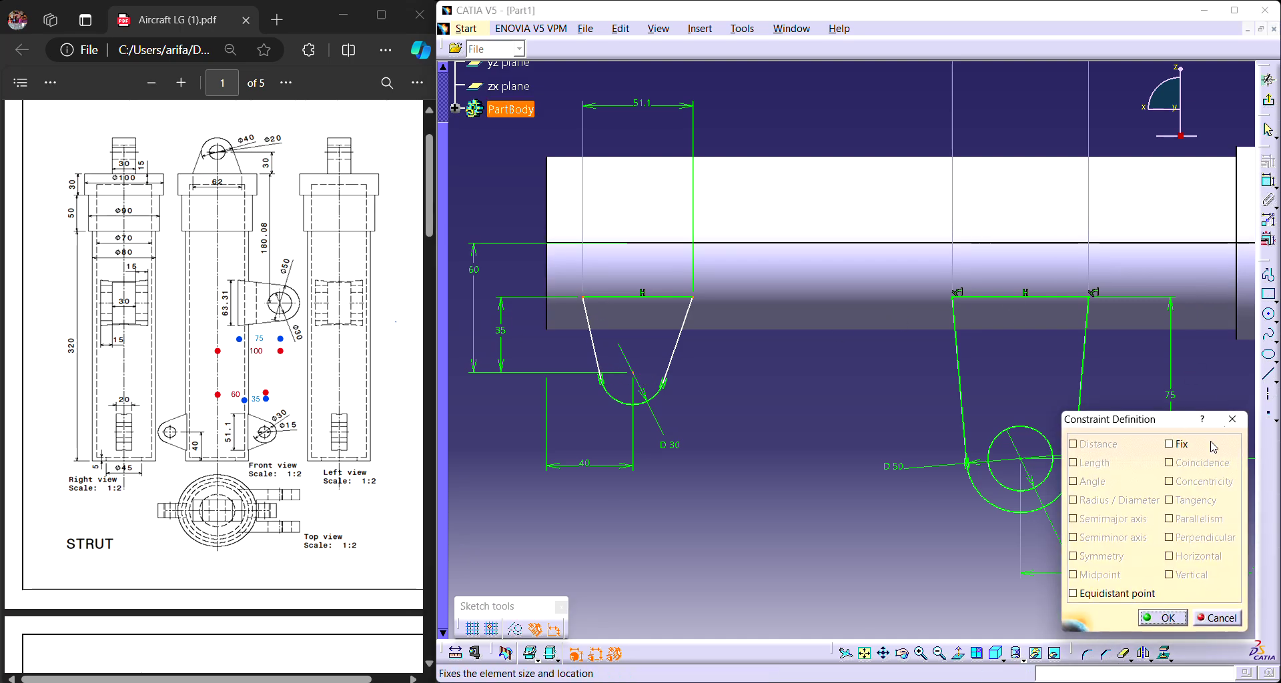
left_click(1127, 593)
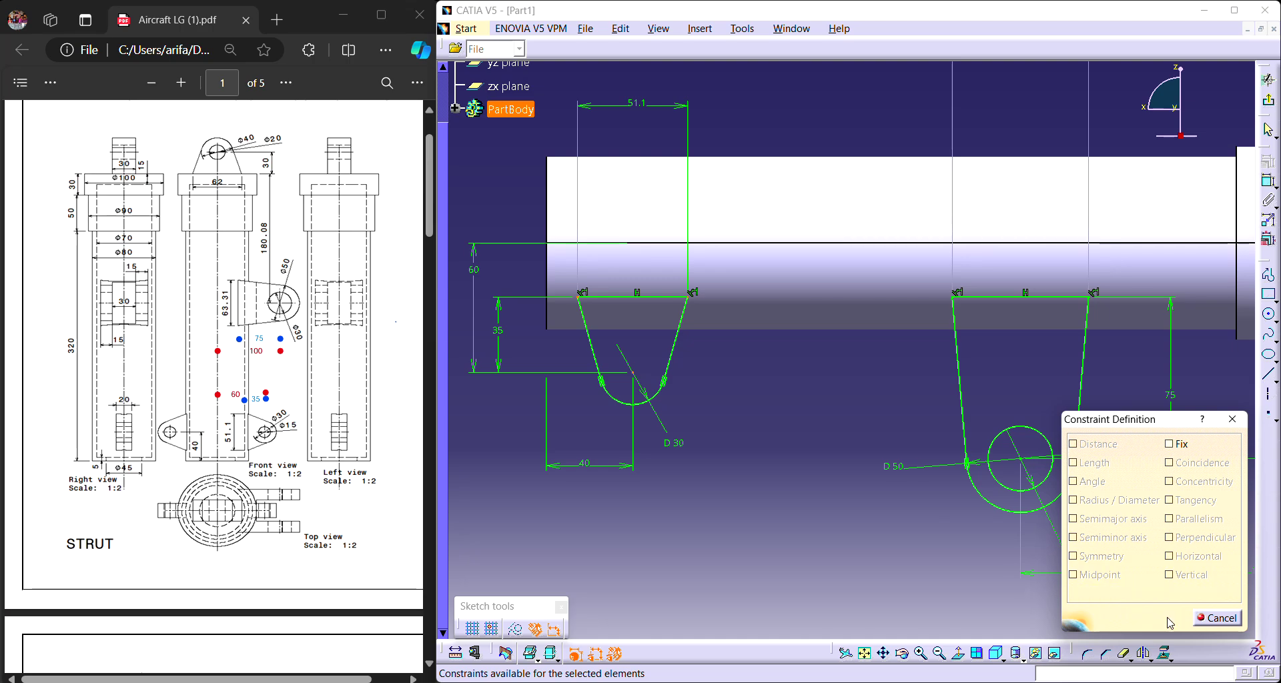
left_click(1164, 617)
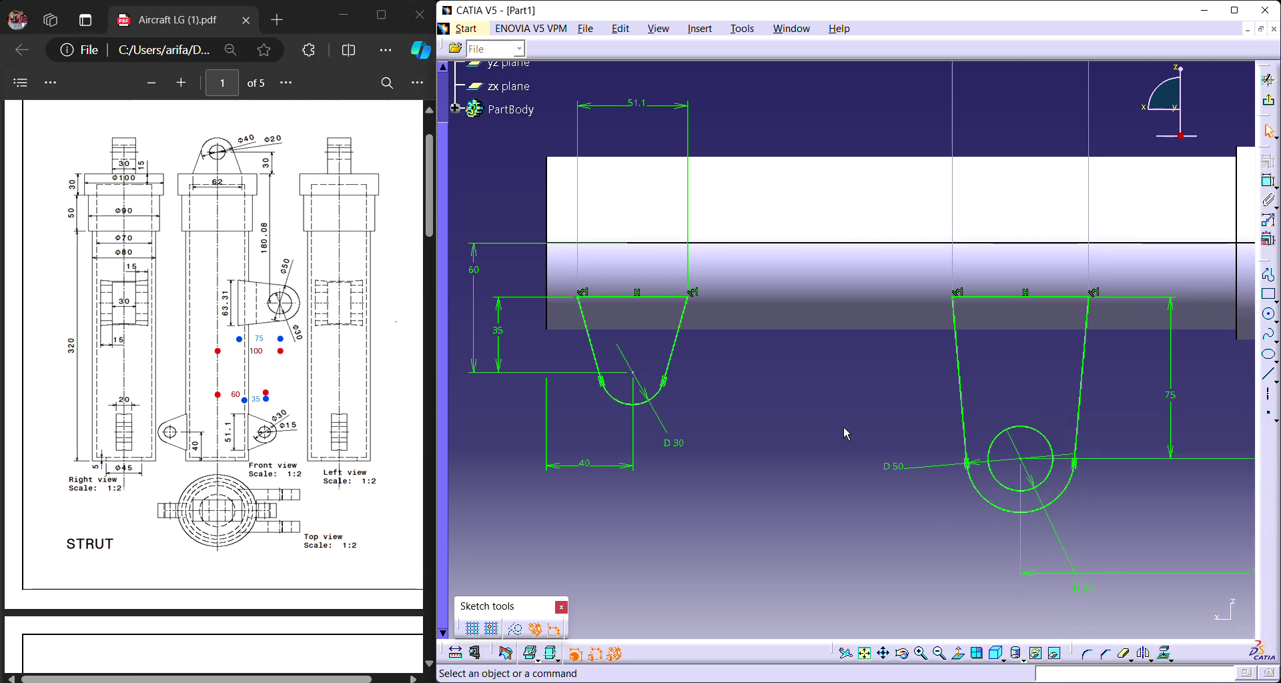
Draw a hole circle about 22 mm in diameter centred on the second lug's tip arc centre.
left_click(1269, 315)
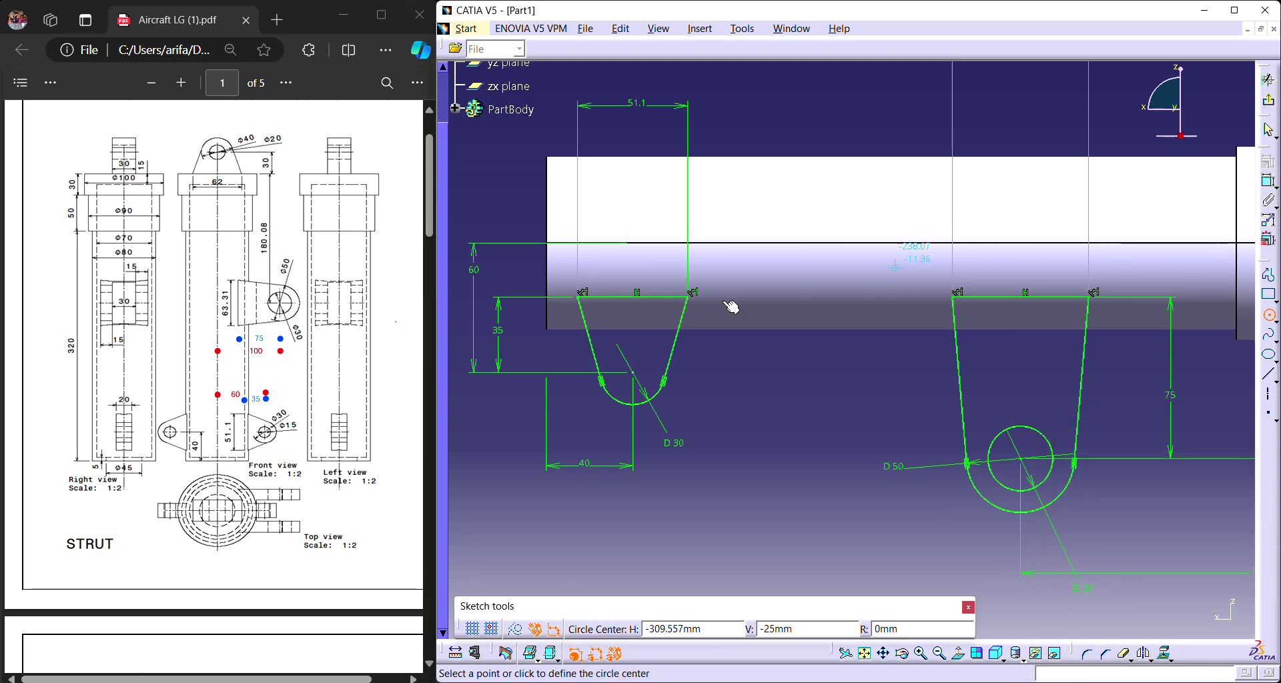
left_click(636, 374)
left_click(649, 395)
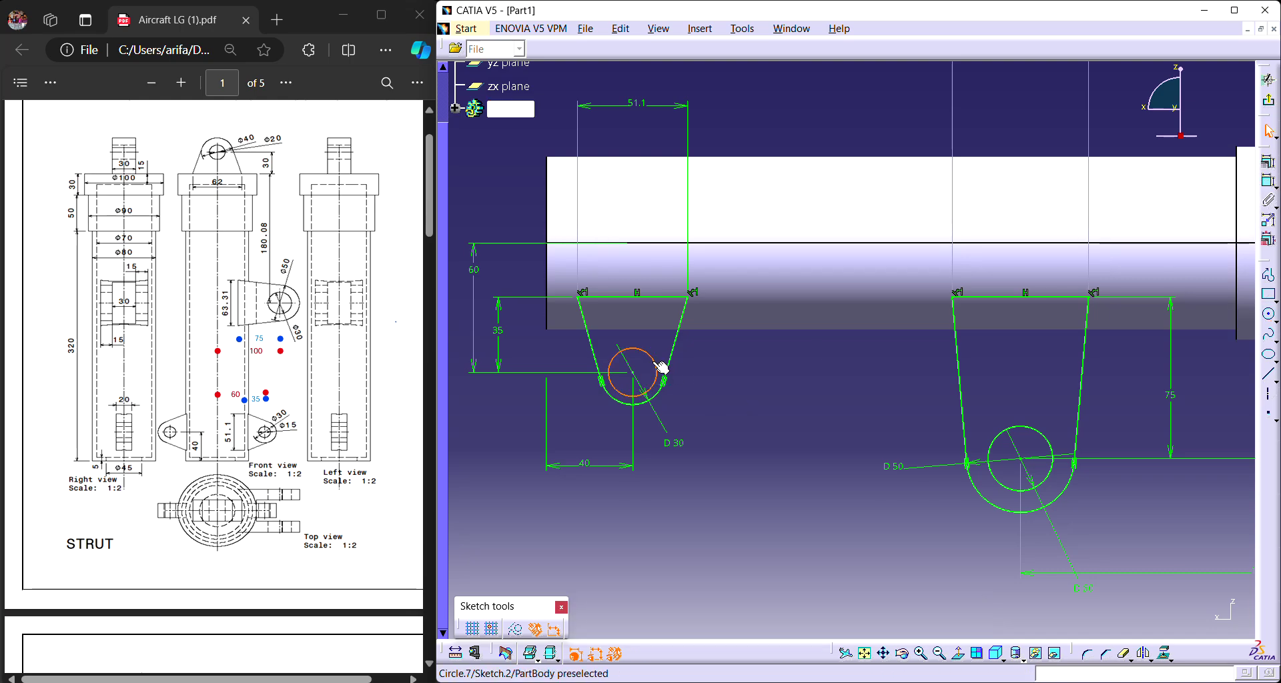
Dimension the second lug's hole circle and set its diameter to 15 mm.
left_click(1269, 182)
left_click(737, 425)
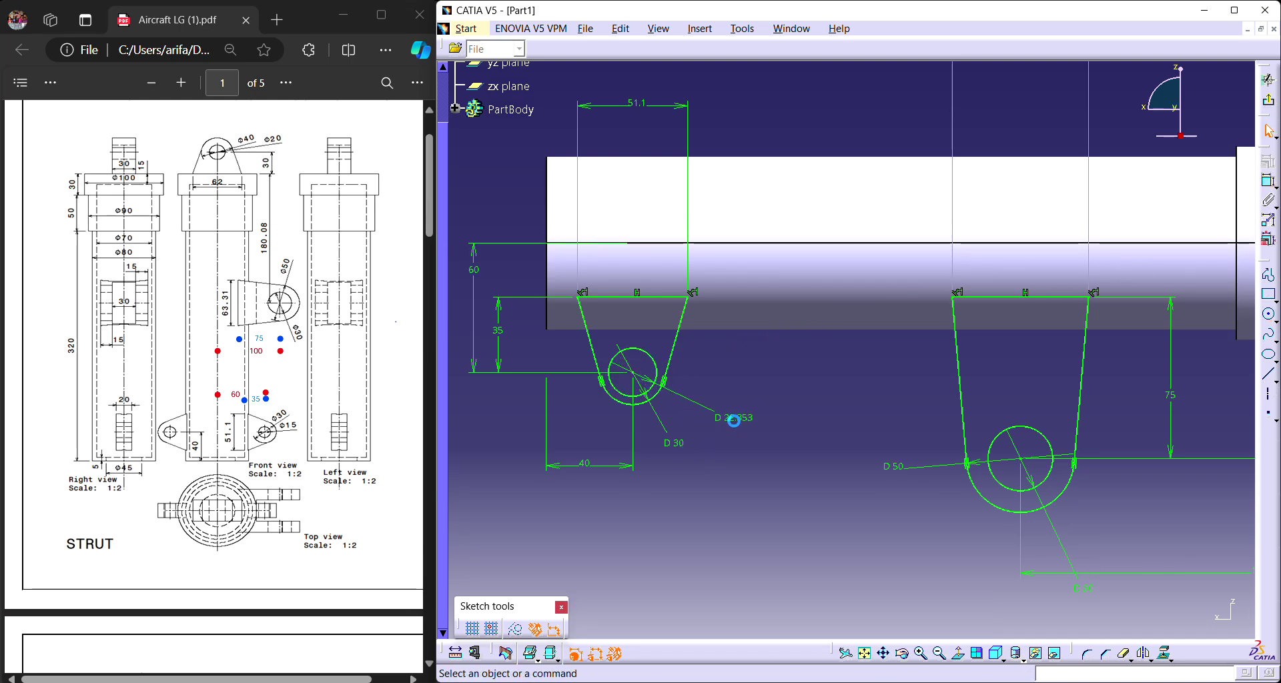
double_click(739, 421)
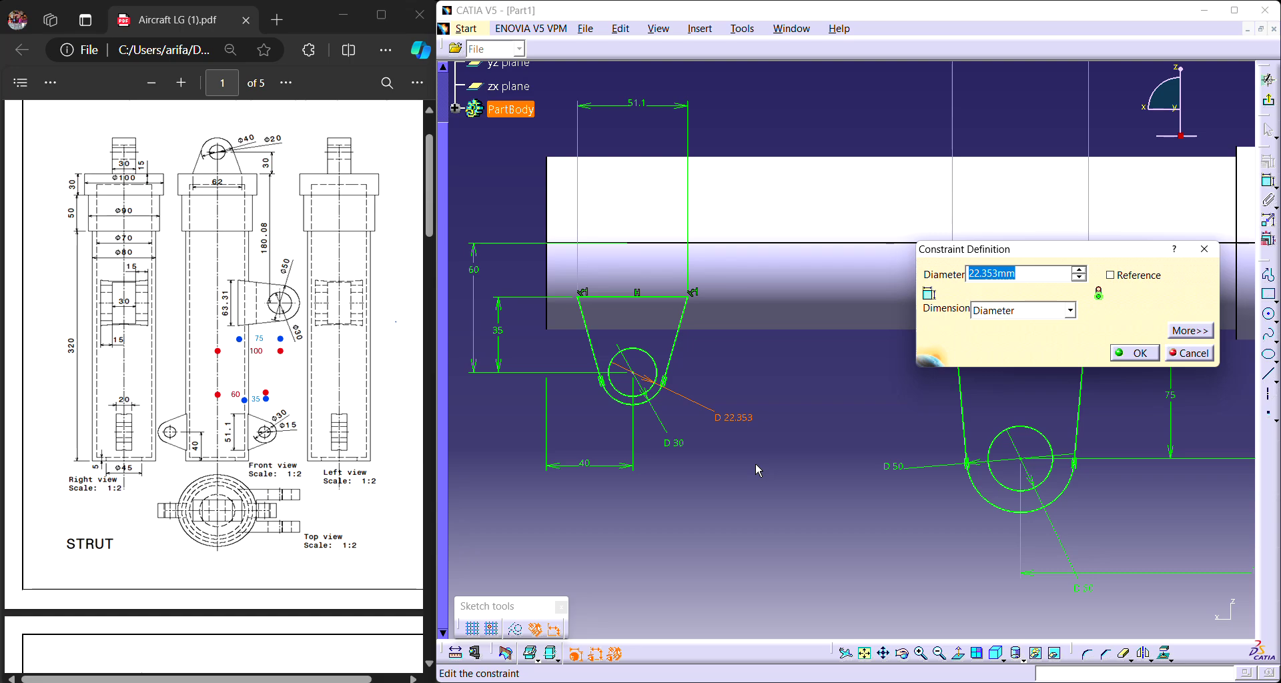
type("15")
key("Return")
left_click(762, 471)
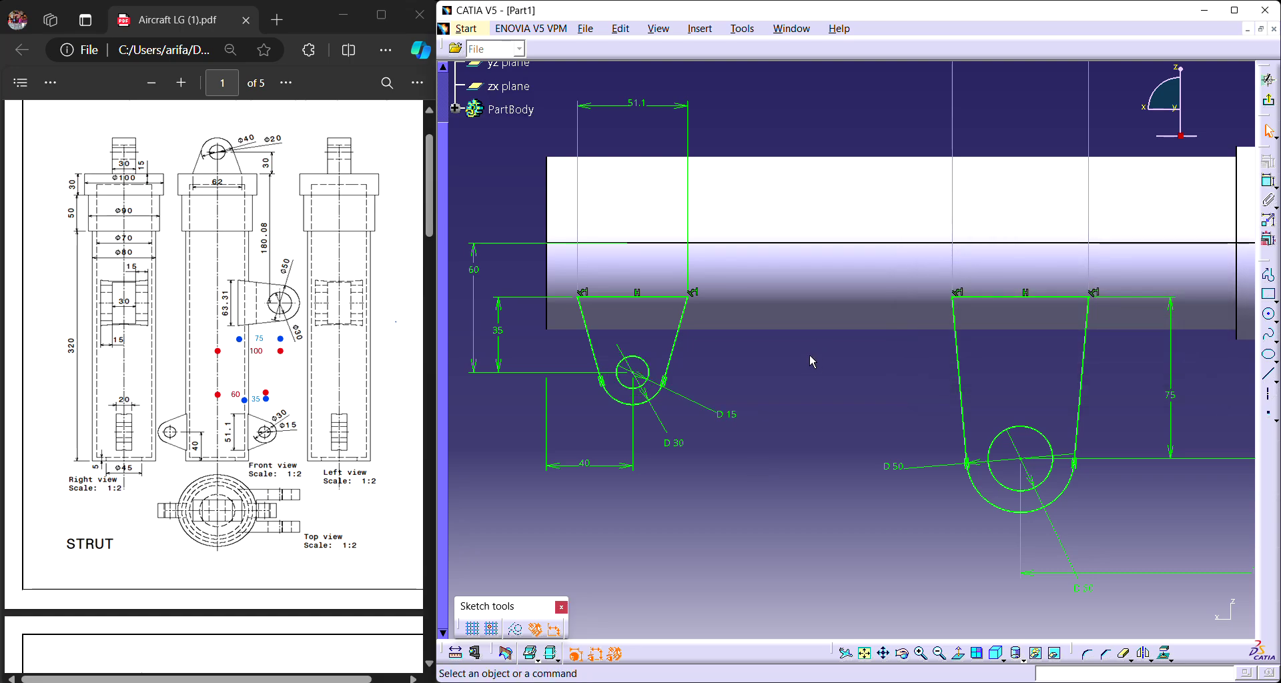
Mirror the second lug's outline and hole about the tube axis, and exit the sketch.
left_click_drag(747, 463, 560, 276)
left_click(1145, 654)
left_click(729, 252)
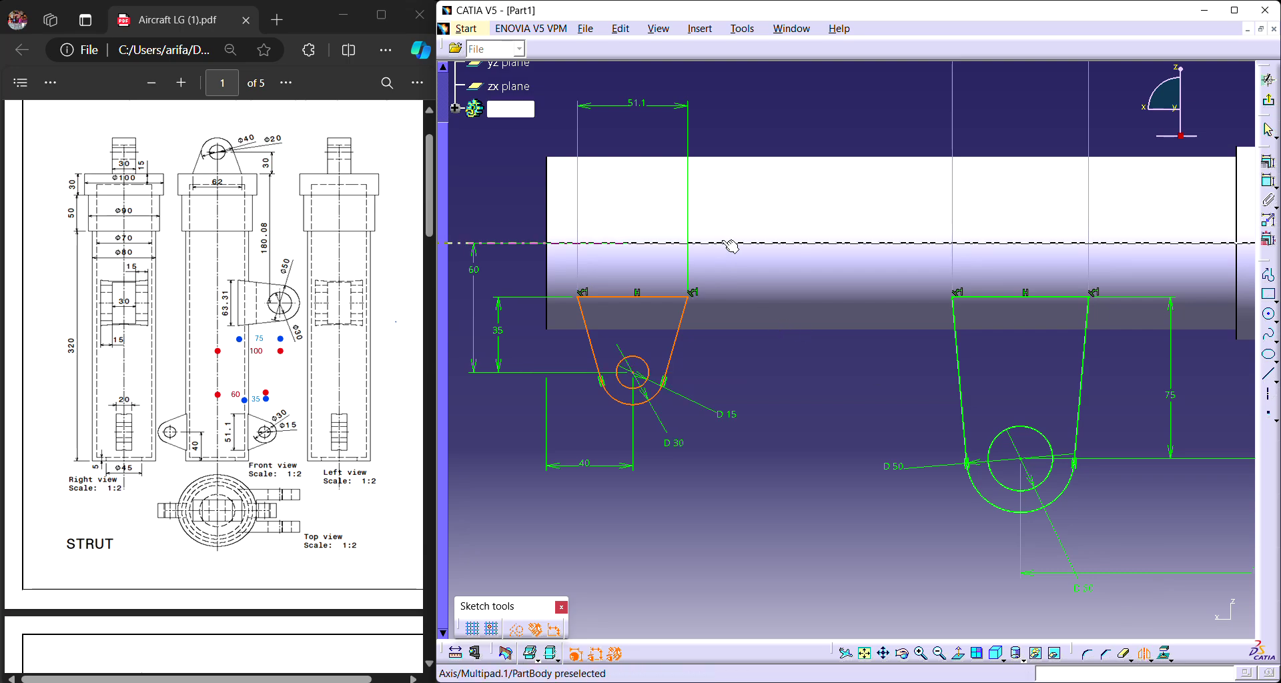
middle_click_drag(780, 114, 784, 100)
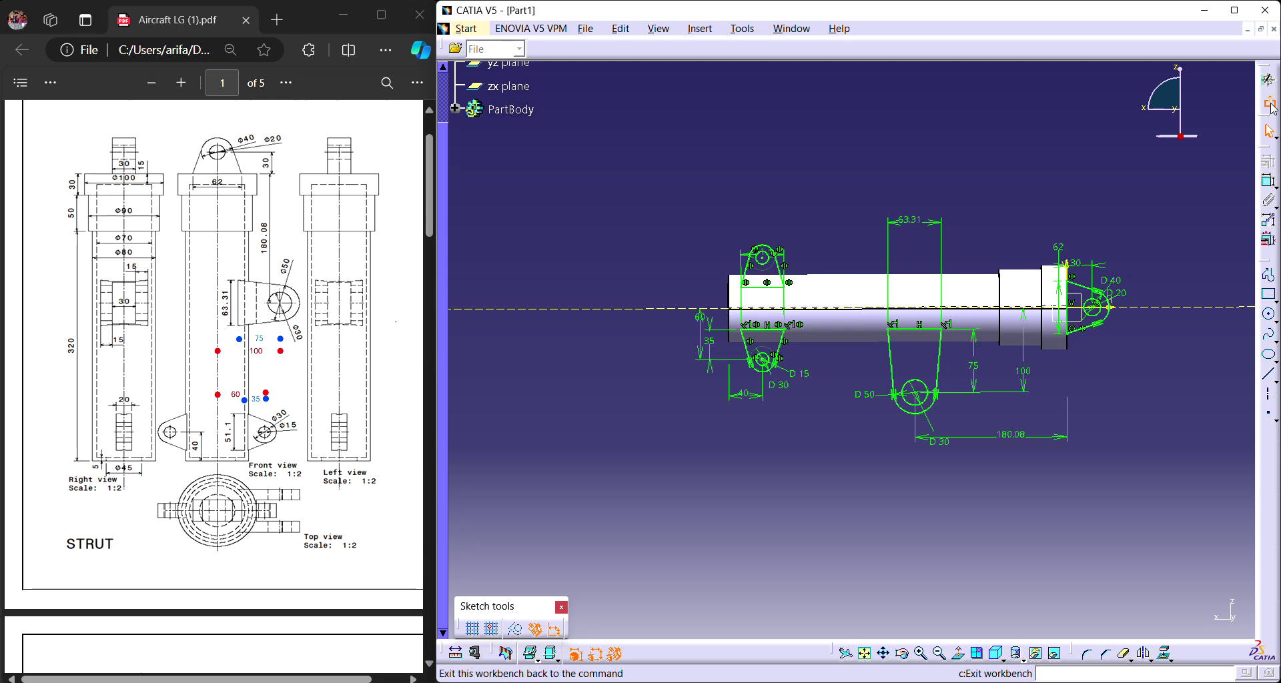
left_click(1267, 79)
Start a Multi-Pad from the lug sketch to list its extrusion domains.
middle_click_drag(992, 209, 872, 372)
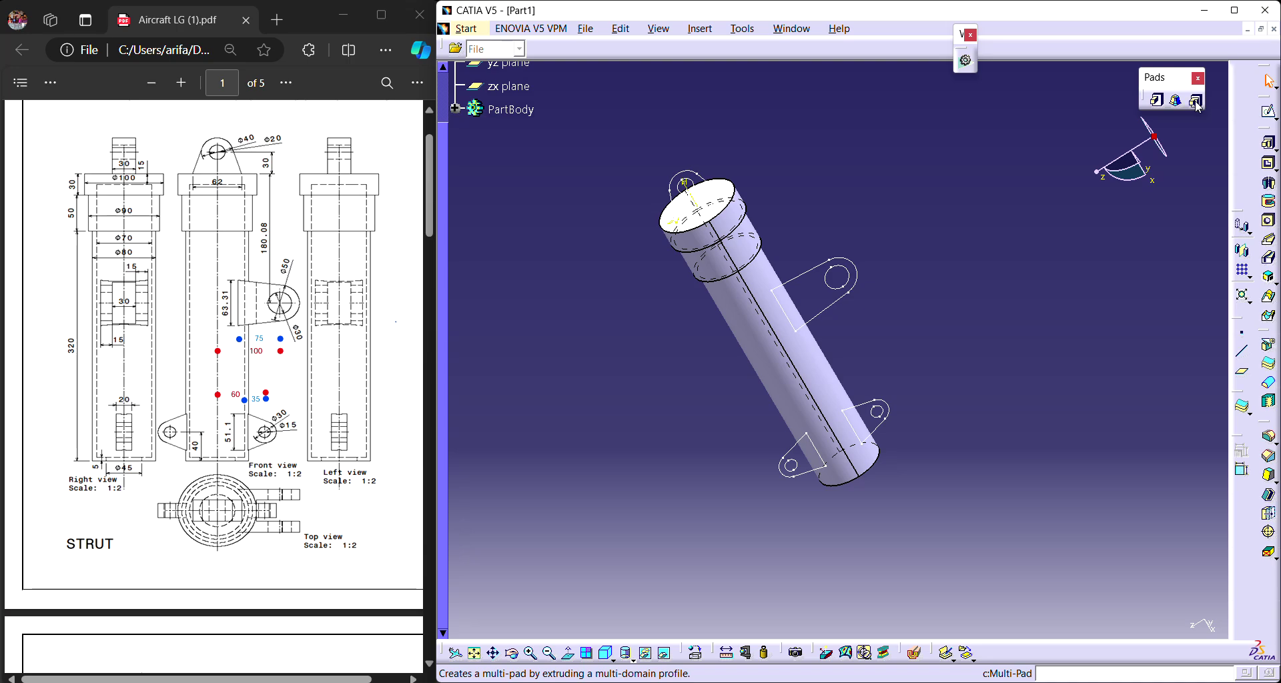
left_click(1268, 146)
middle_click_drag(994, 210, 1016, 286)
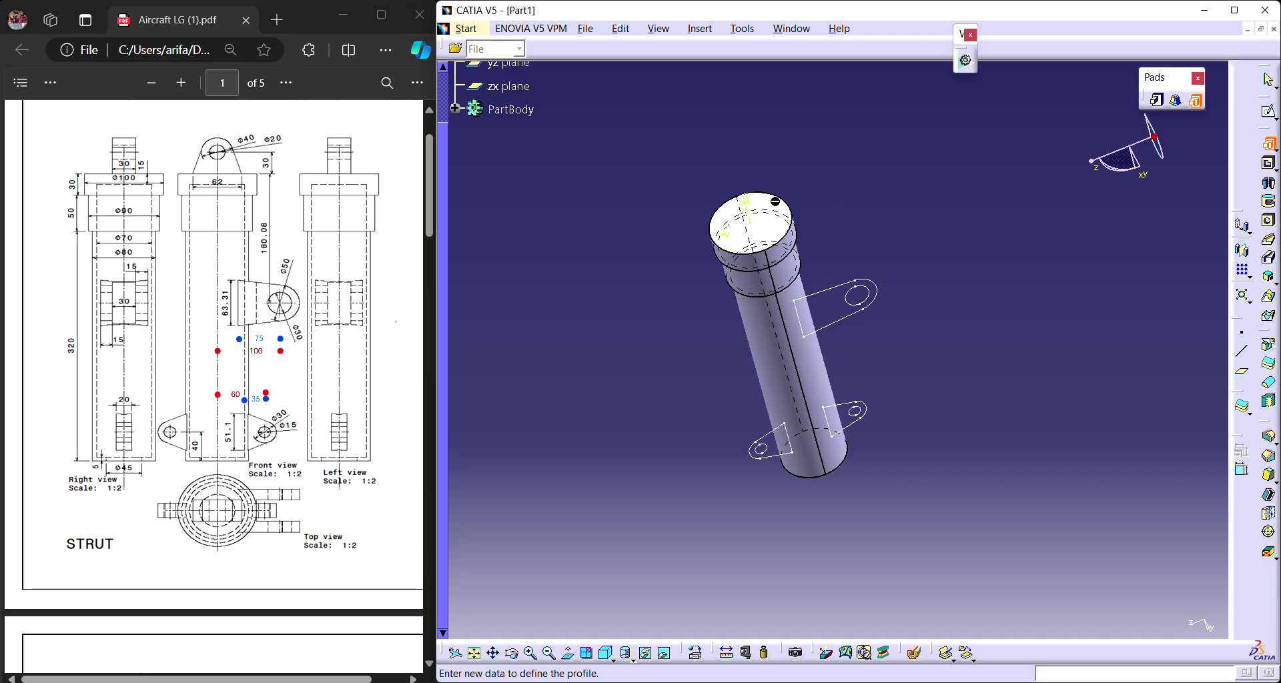
left_click(769, 204)
mouse_move(962, 325)
middle_mouse_down()
mouse_move(854, 280)
mouse_move(934, 212)
mouse_move(973, 223)
mouse_move(967, 240)
mouse_move(1046, 453)
middle_mouse_up()
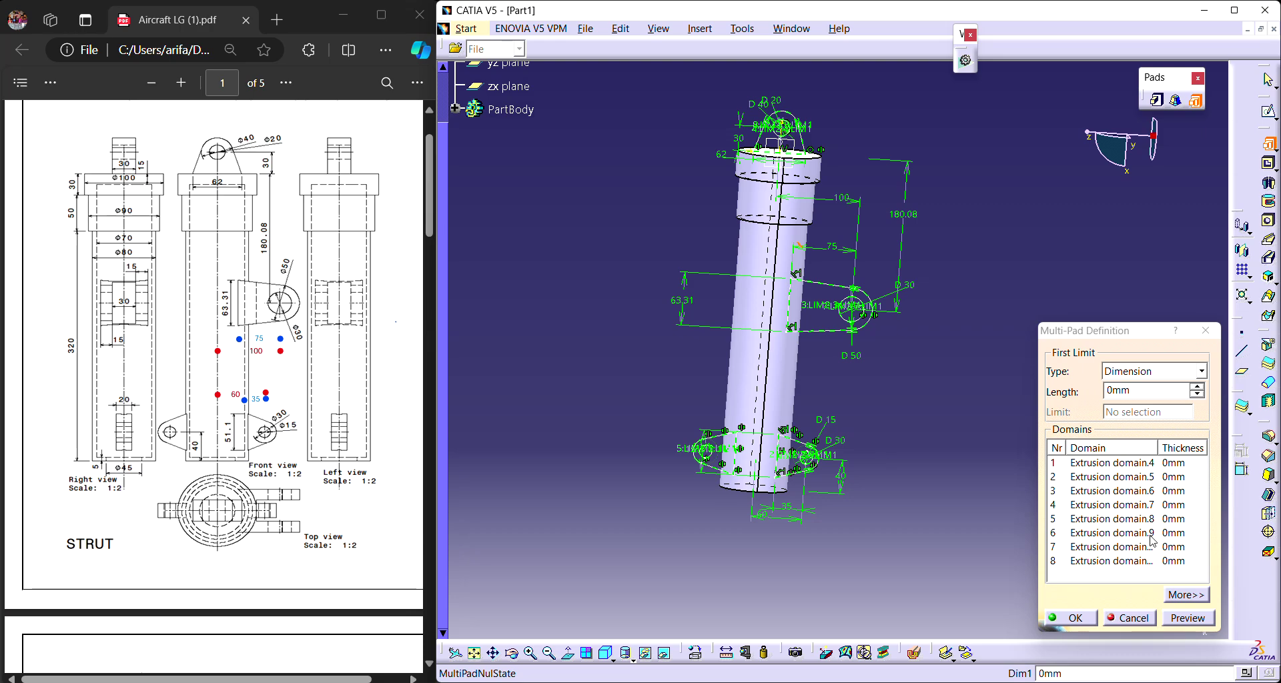
Set the length of the first domain, Extrusion domain.4, to 20 mm and preview the multi-pad.
left_click(1138, 467)
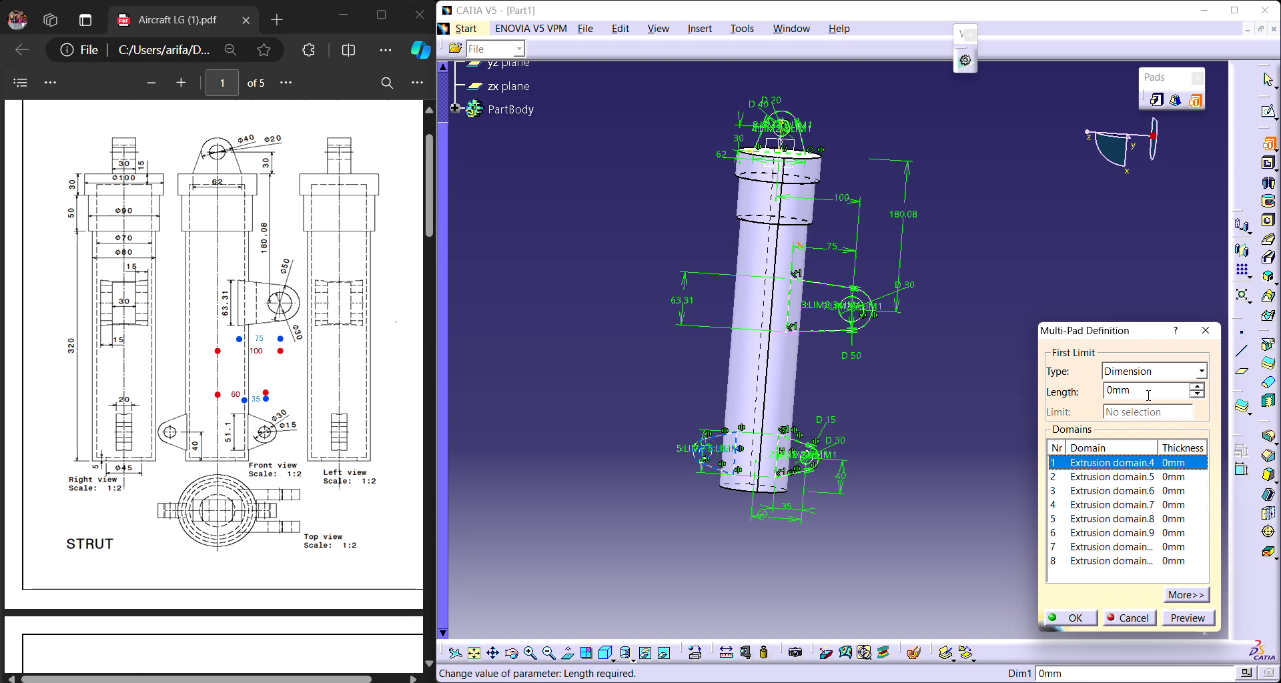
middle_click_drag(610, 395, 918, 446)
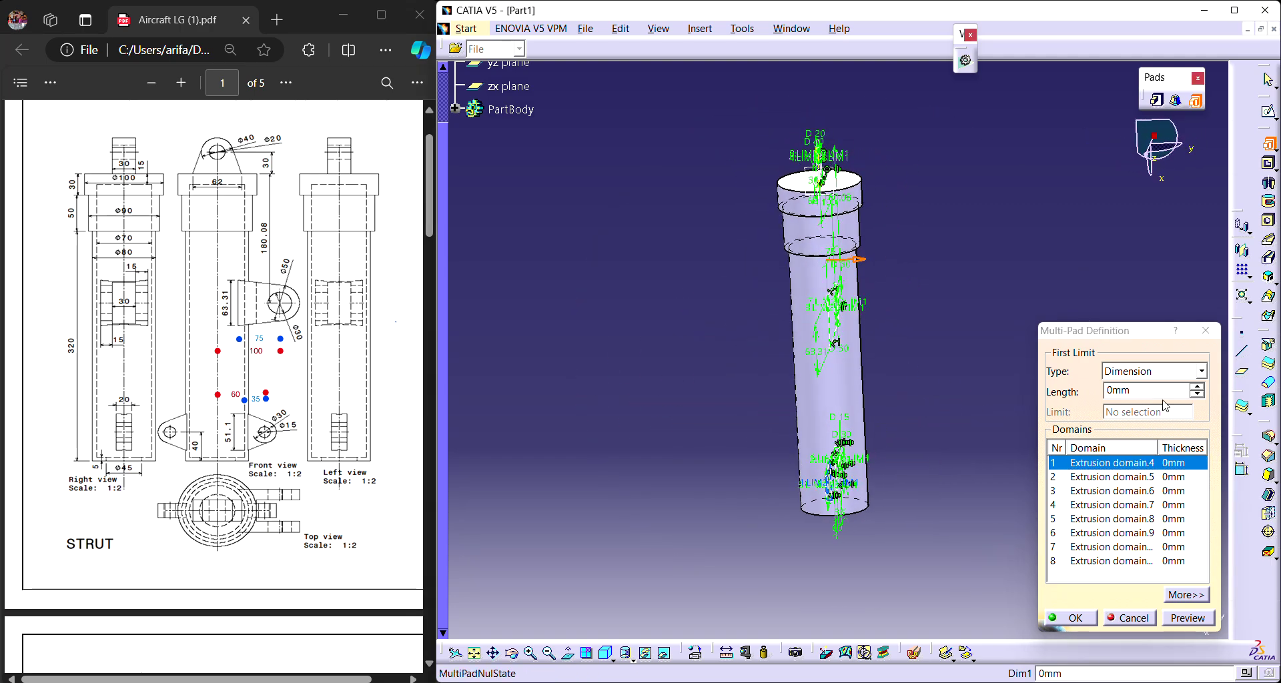
left_click(1166, 407)
type("20")
left_click(1188, 617)
middle_click_drag(947, 547, 959, 427)
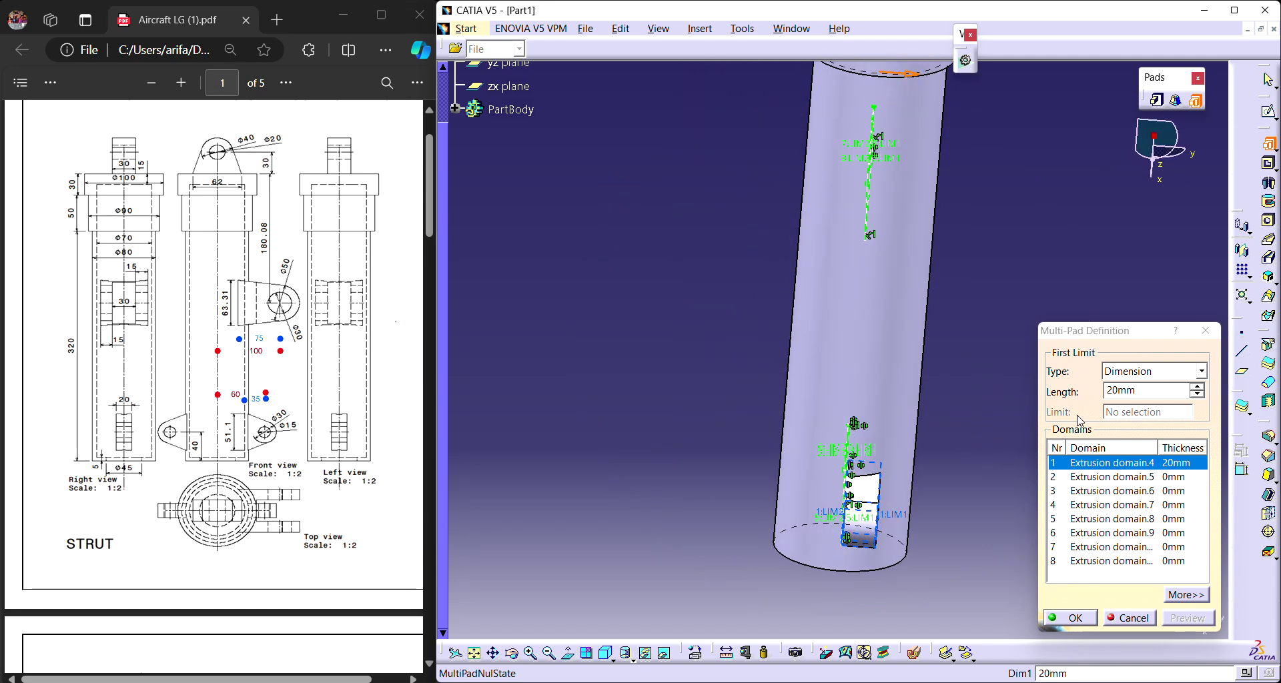
Set the first and second limits of Extrusion domain.4 to 10 mm each and preview the multi-pad.
type("10")
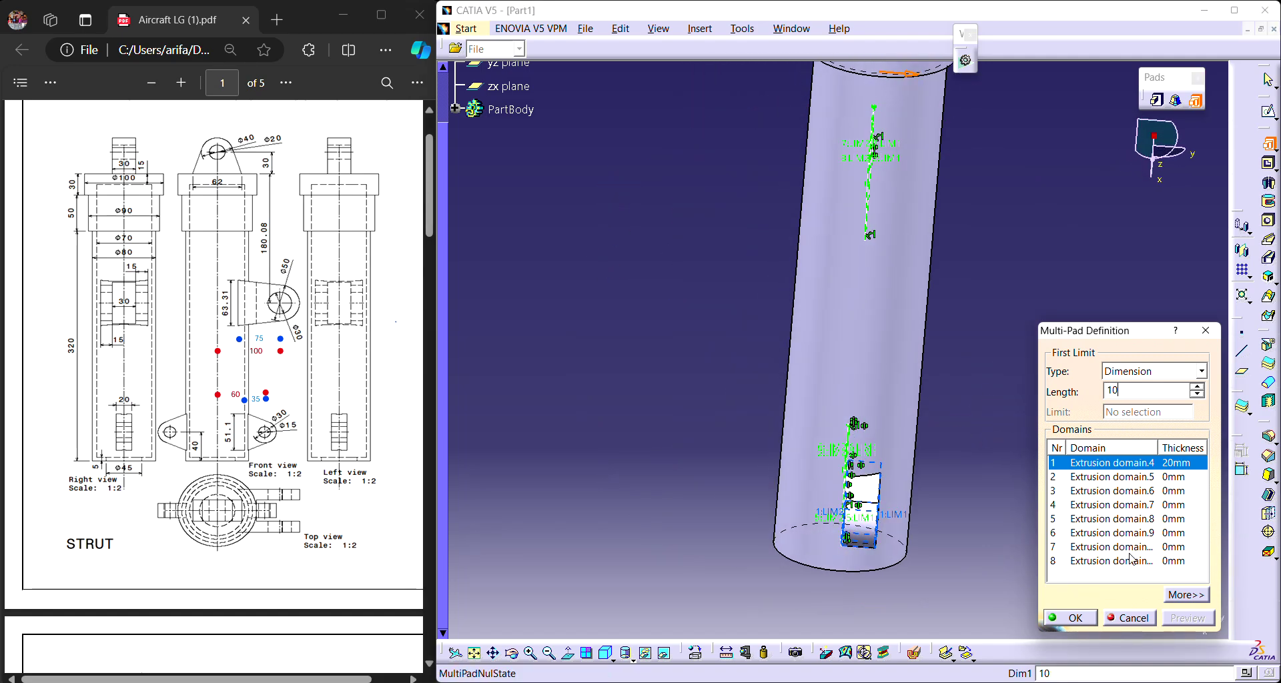
left_click(1186, 594)
key("Tab")
type("10")
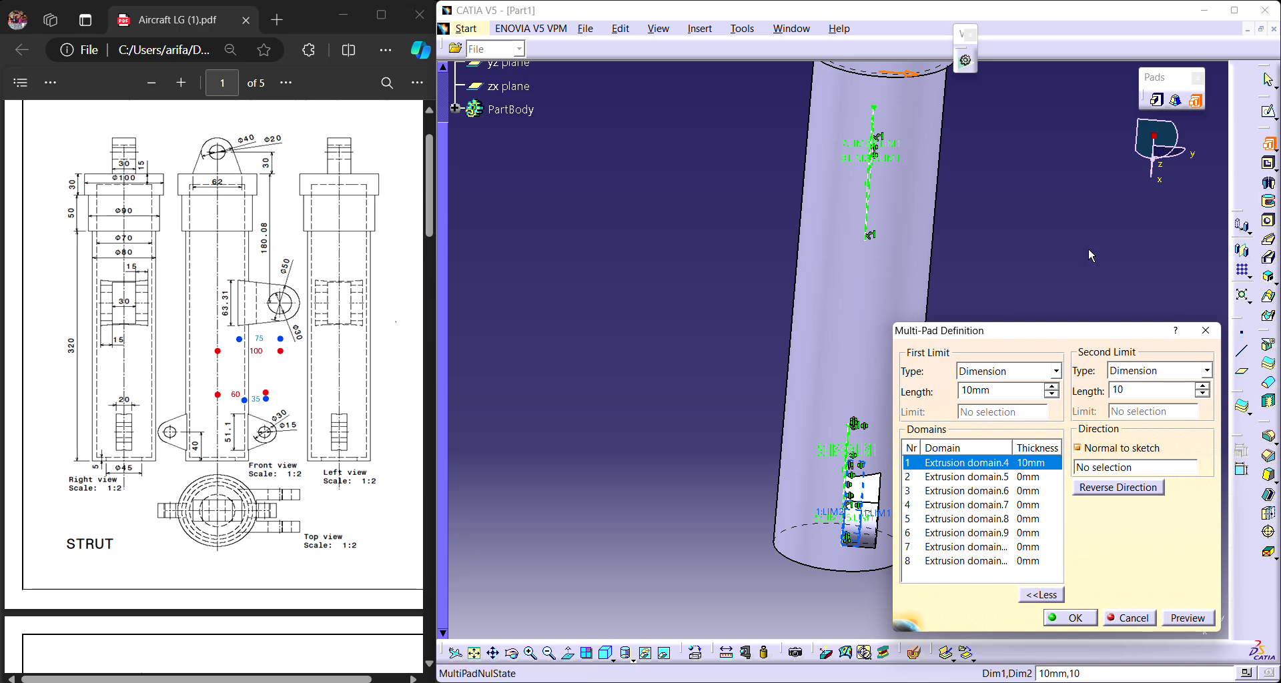
left_click(1075, 223)
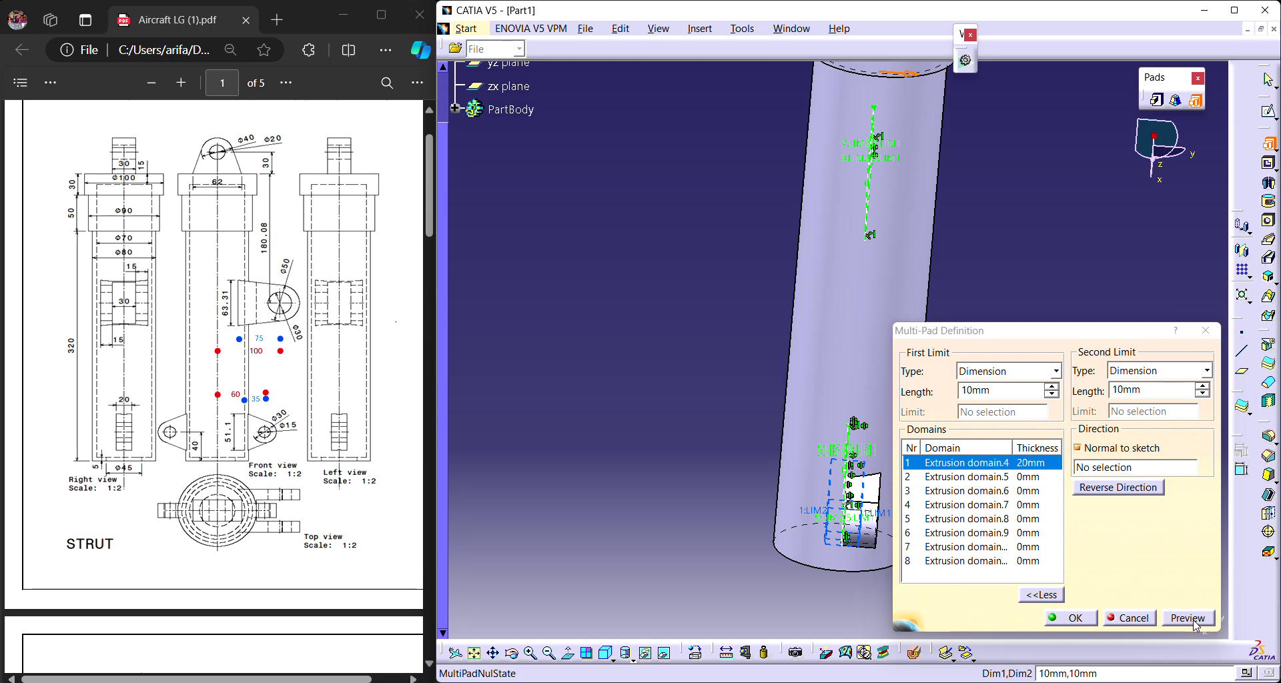
left_click(1188, 621)
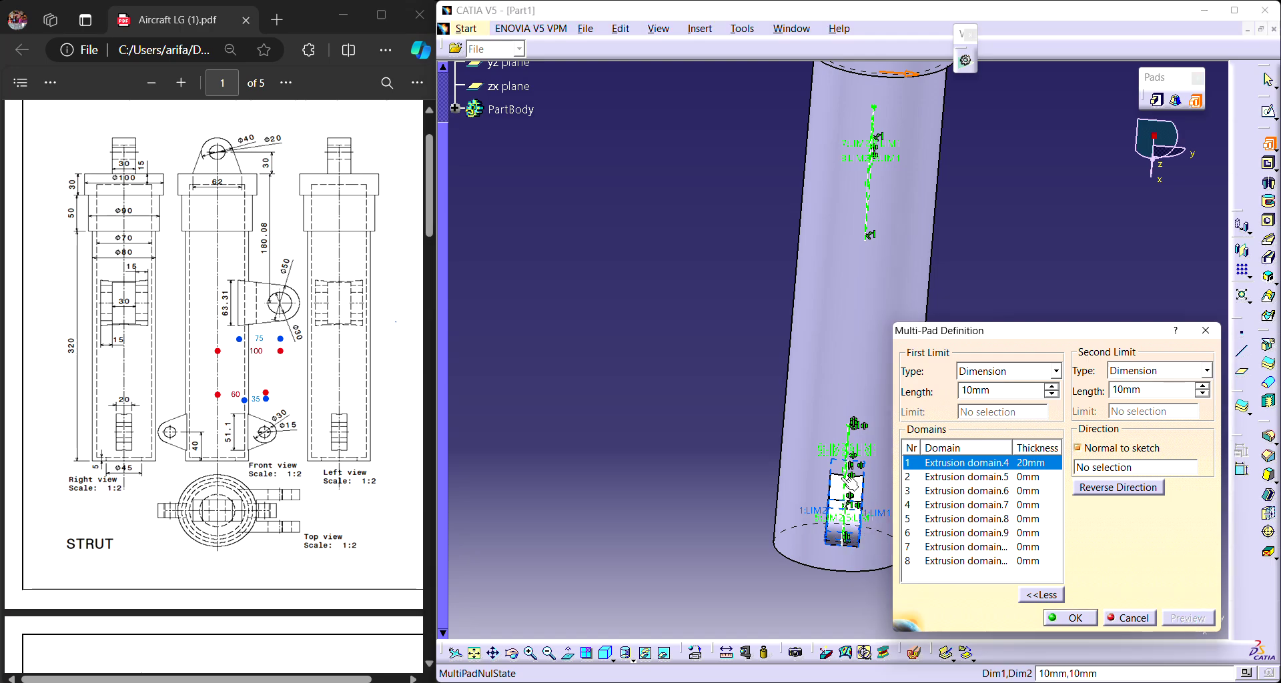
Set the first and second limits of Extrusion domain.5, the opposite lower lug, to 10 mm each and preview it.
middle_click_drag(706, 270, 601, 403)
mouse_move(858, 478)
middle_mouse_down()
mouse_move(663, 392)
mouse_move(774, 399)
mouse_move(890, 456)
middle_mouse_up()
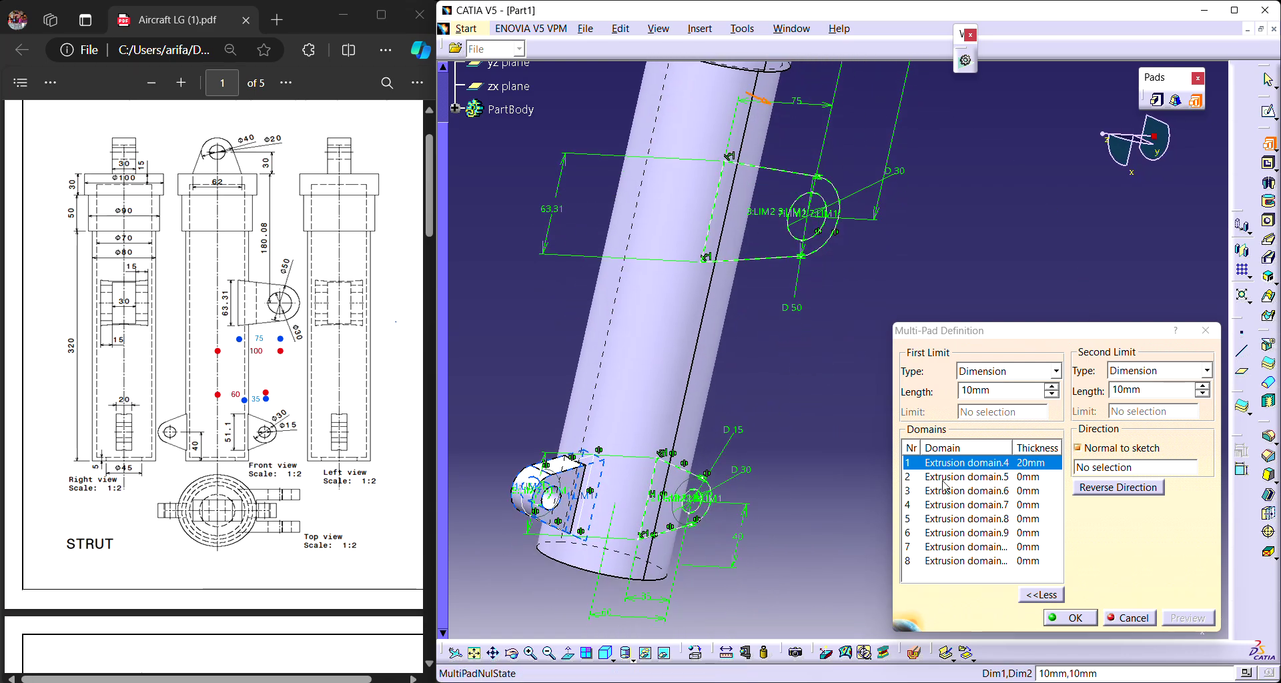
left_click(1001, 476)
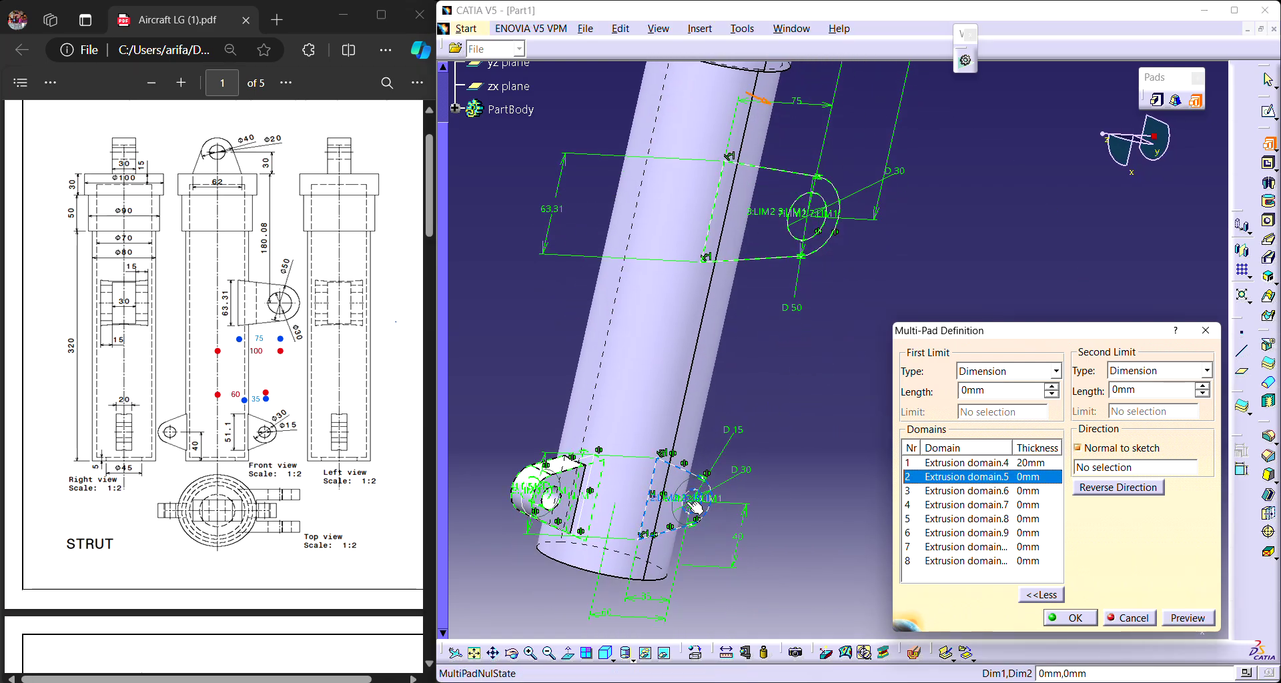
double_click(1011, 389)
type("10")
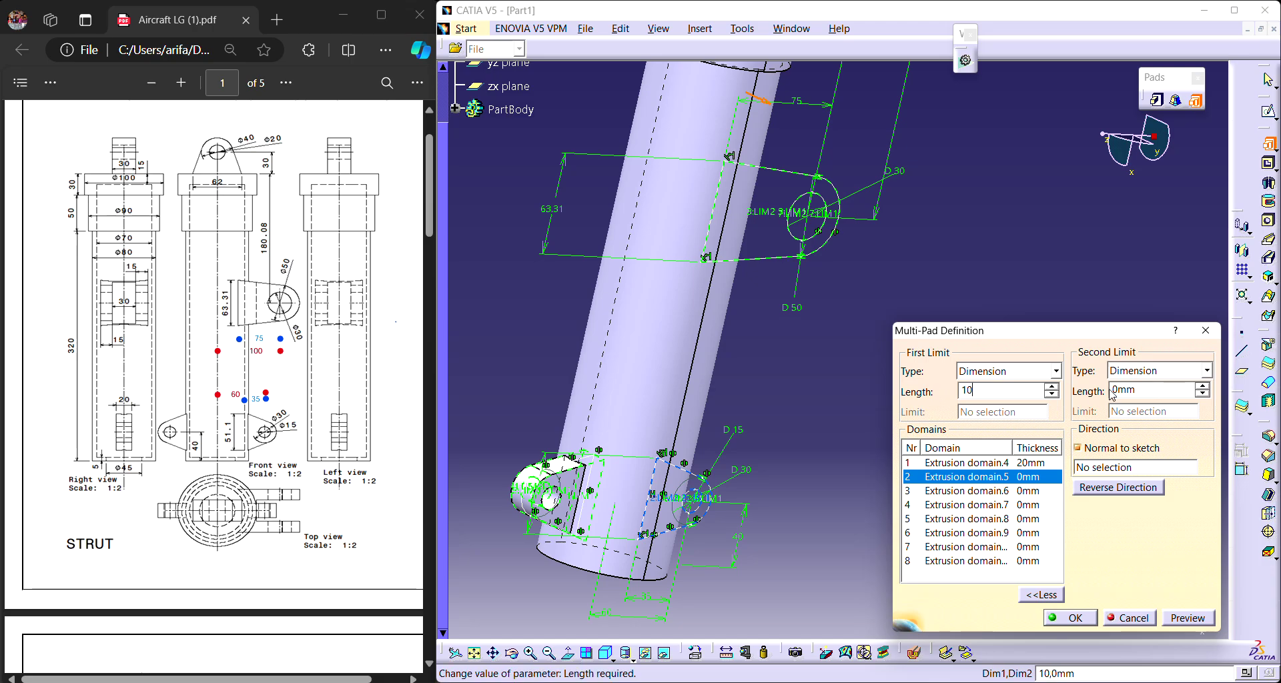
double_click(1128, 389)
type("10")
left_click(1187, 619)
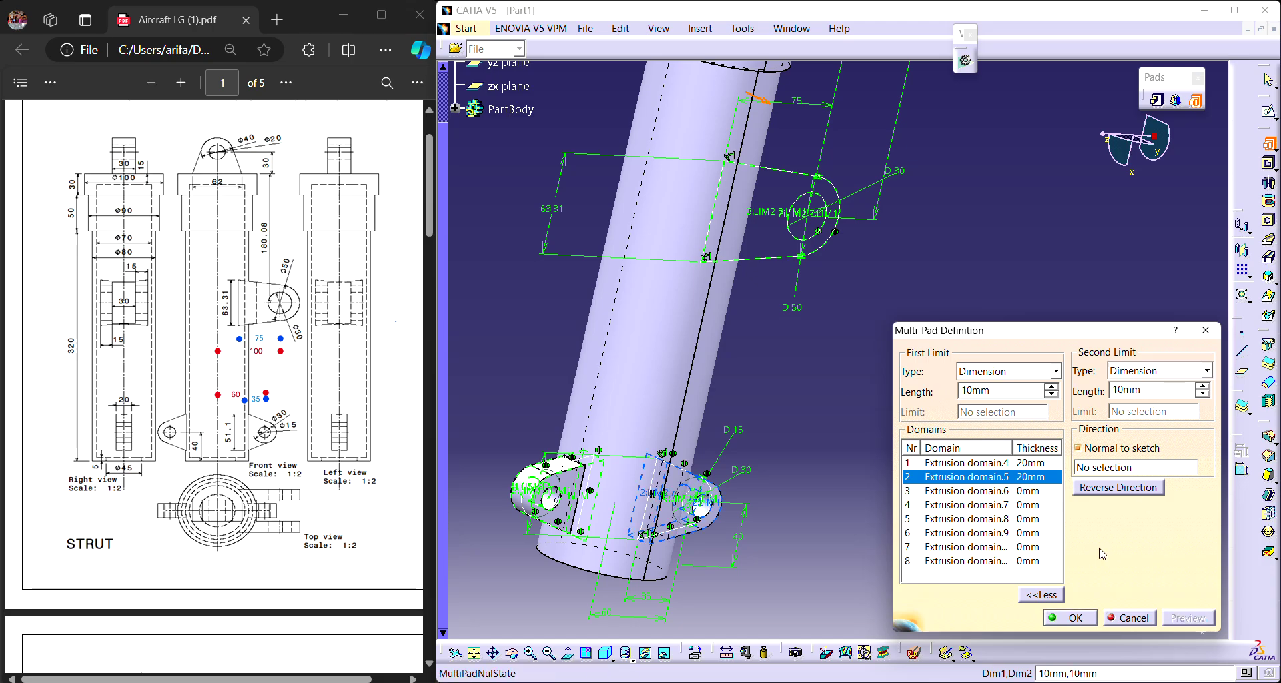
Set both limits of Extrusion domain.6, the large side lug, to 30 mm each and preview it.
middle_click_drag(876, 331, 642, 381)
middle_click_drag(745, 322, 768, 330)
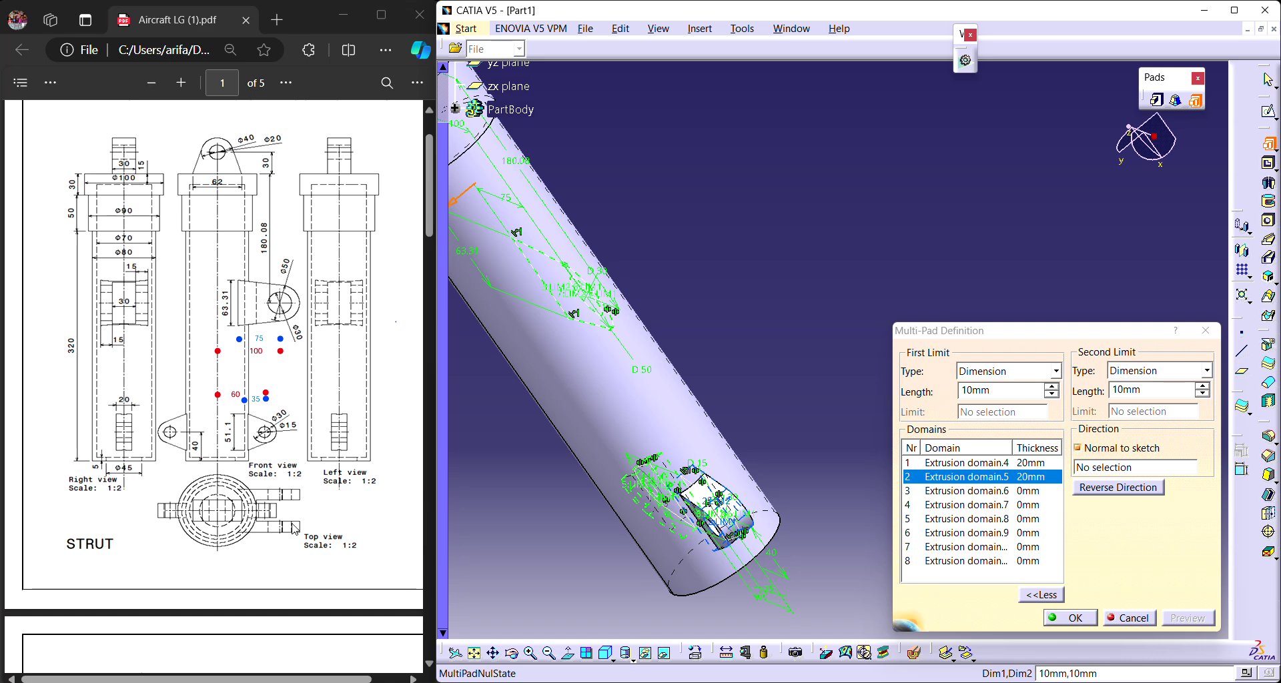
middle_click_drag(713, 288, 867, 407)
left_click(968, 491)
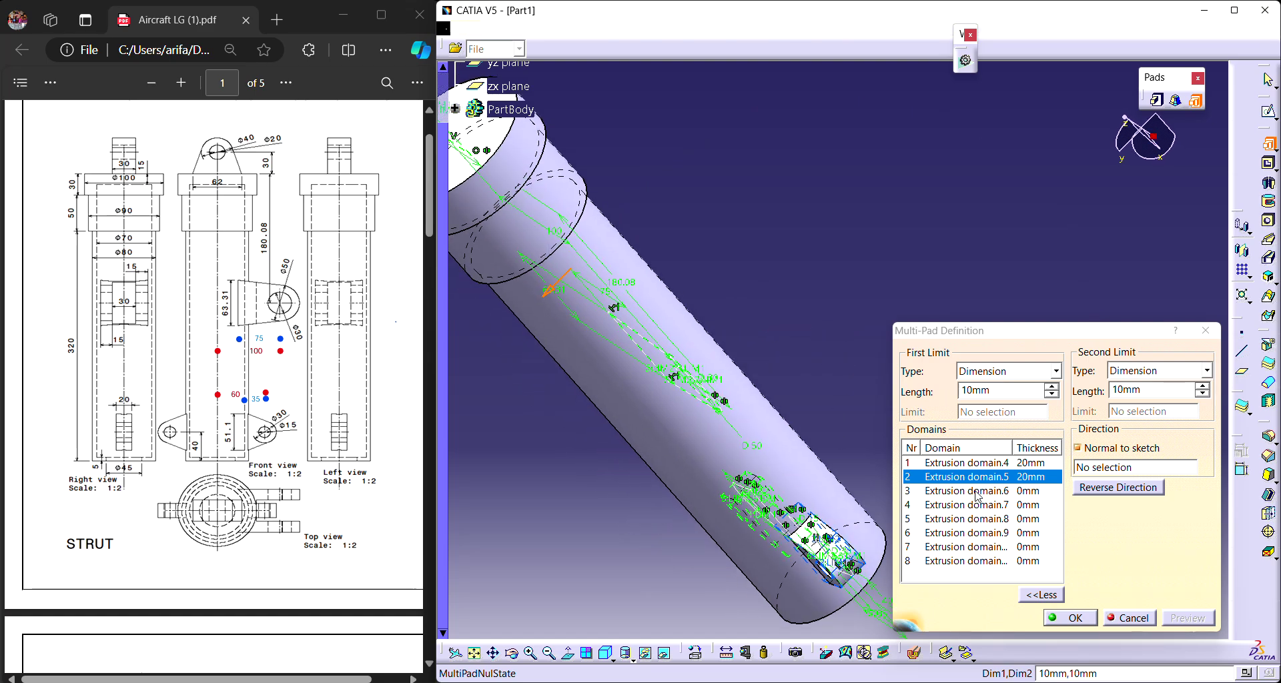
double_click(992, 390)
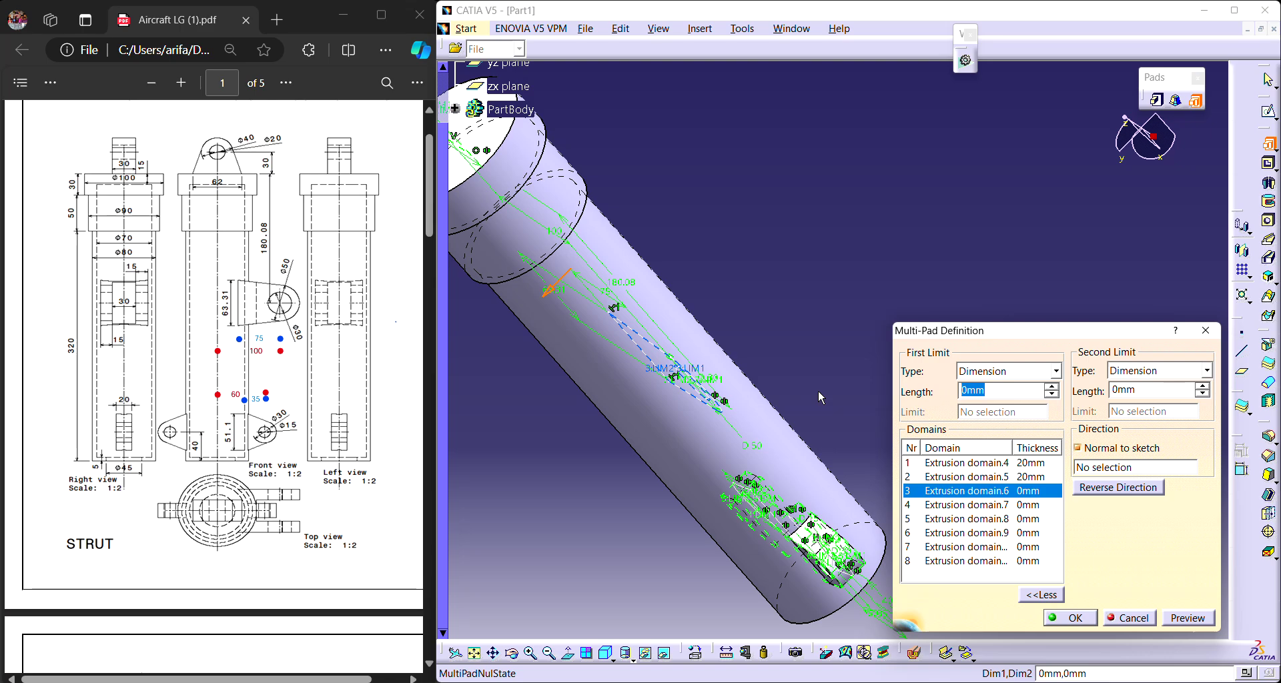
type("30")
key("Tab")
type("30")
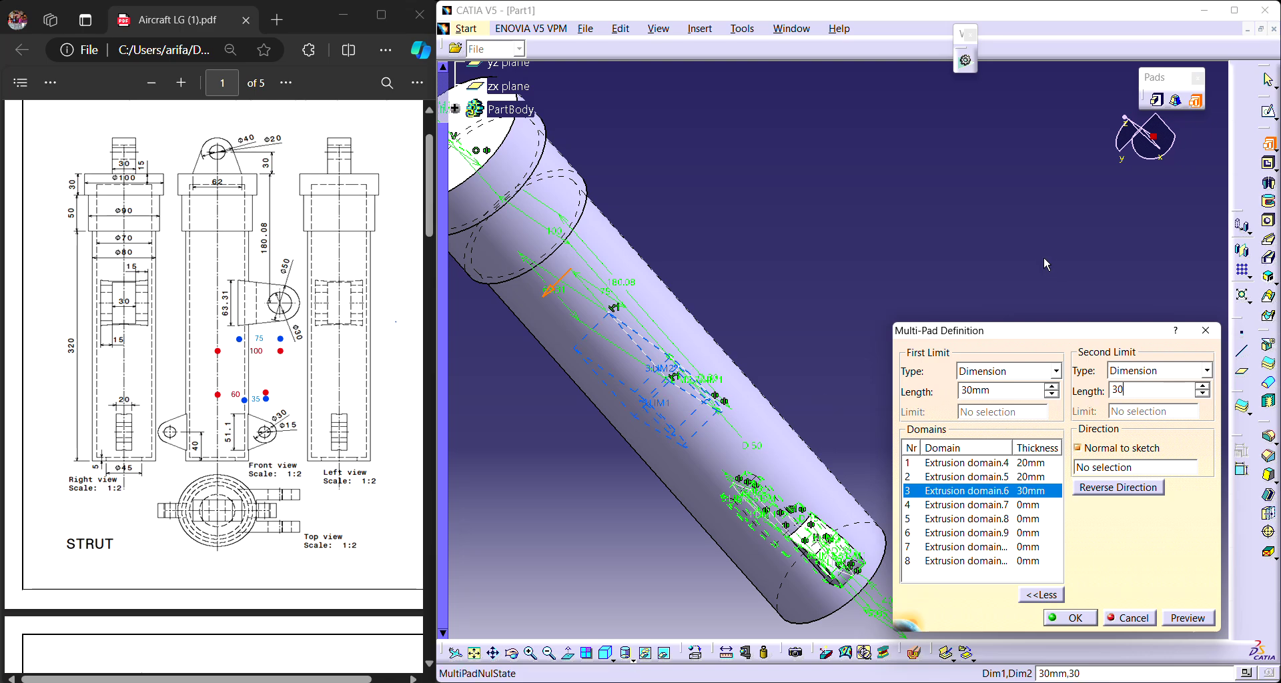
left_click(1190, 619)
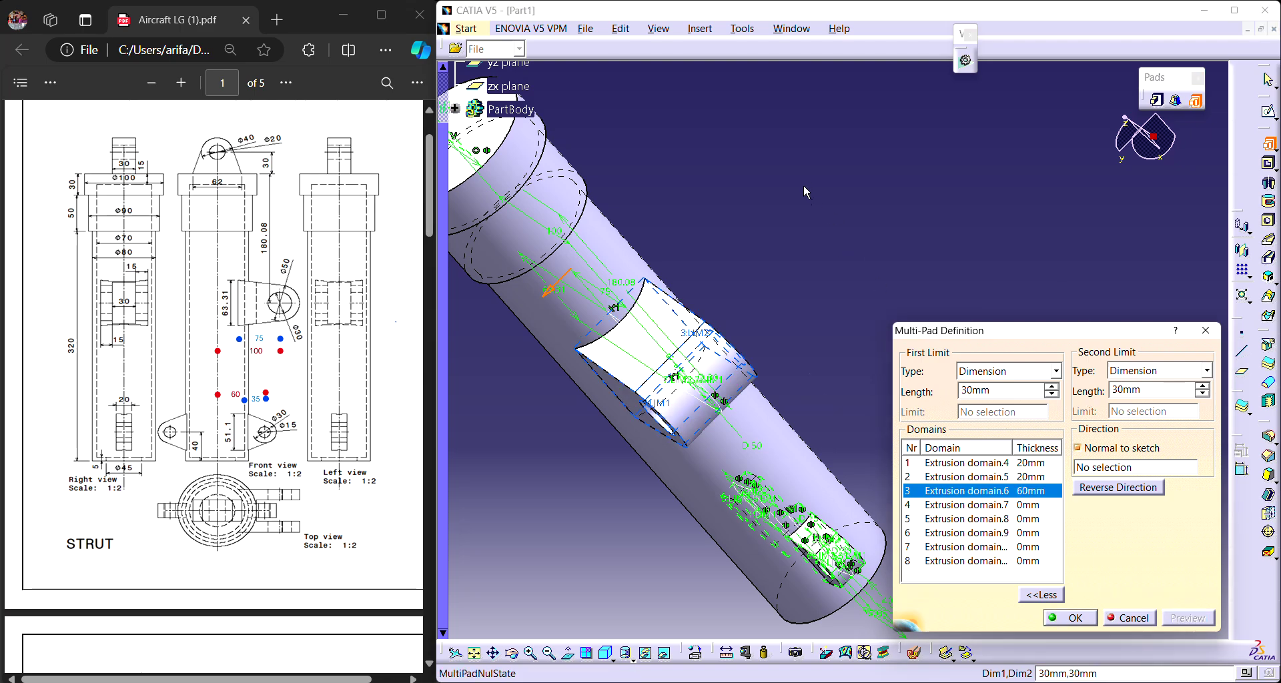
Set both limits of Extrusion domain.7, the lug on the tube's head, to 15 mm each and create the multi-pad.
middle_click_drag(805, 185, 954, 356)
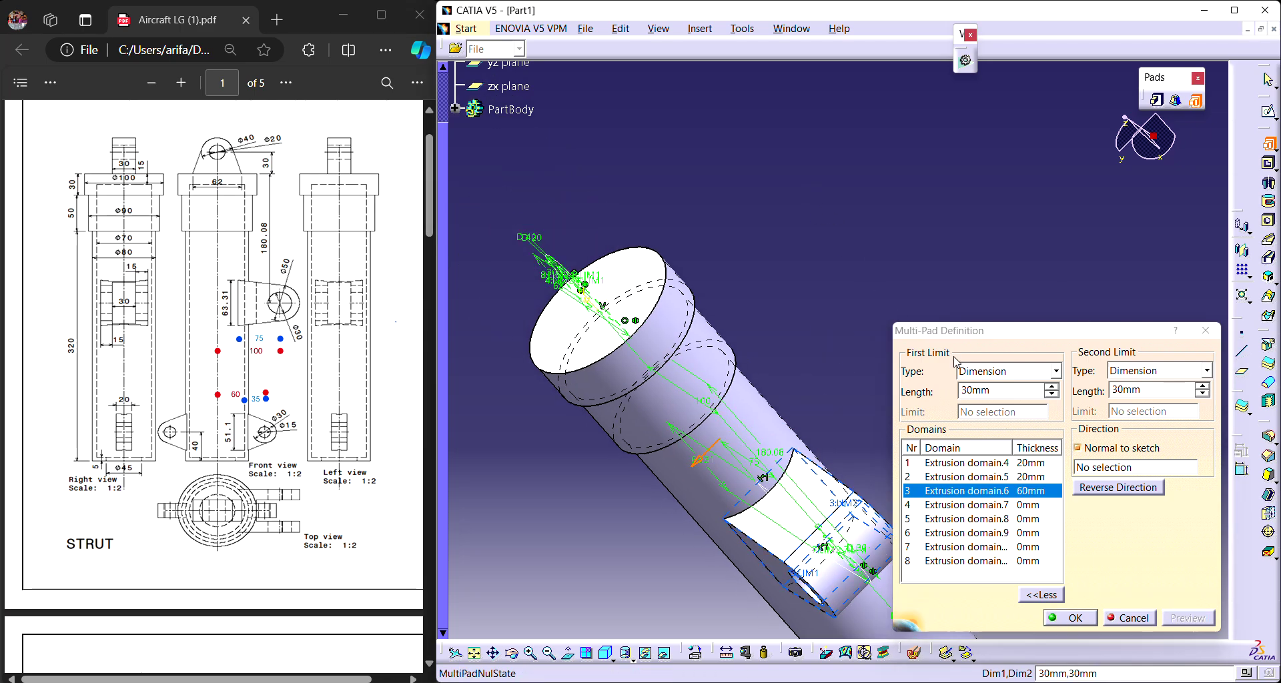
left_click(1004, 507)
middle_click_drag(603, 475, 727, 397)
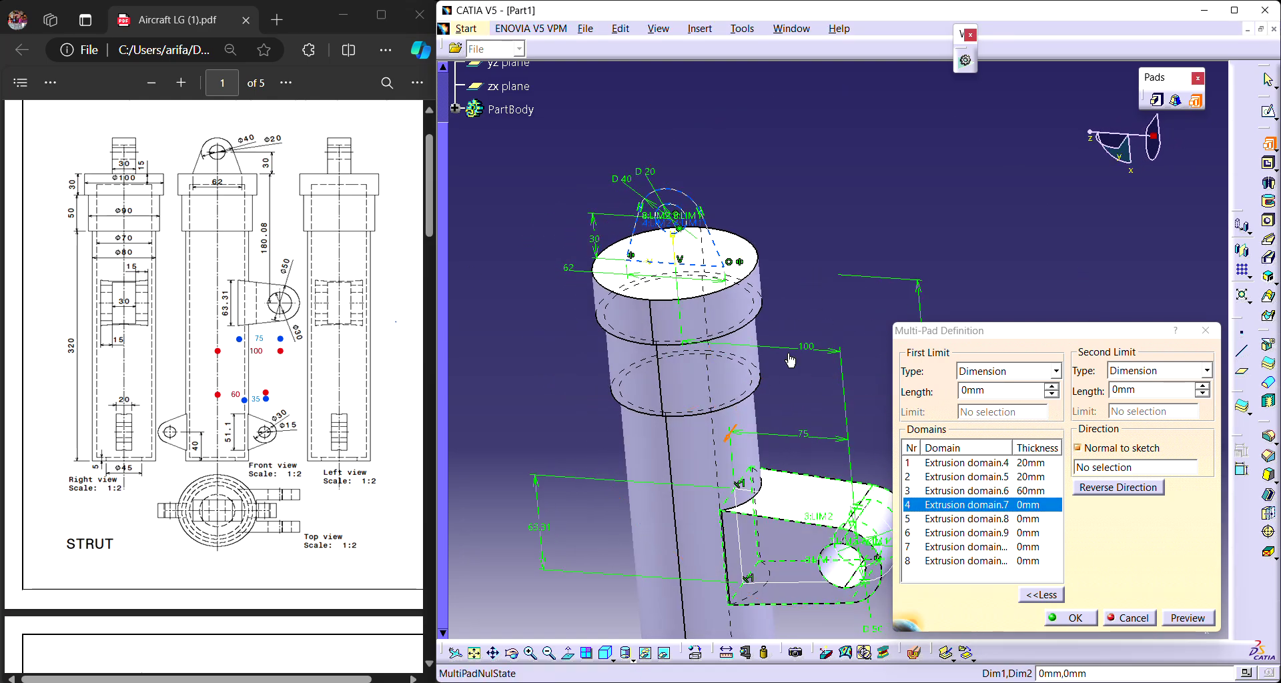
double_click(998, 390)
type("15")
double_click(1134, 389)
type("15")
key("Return")
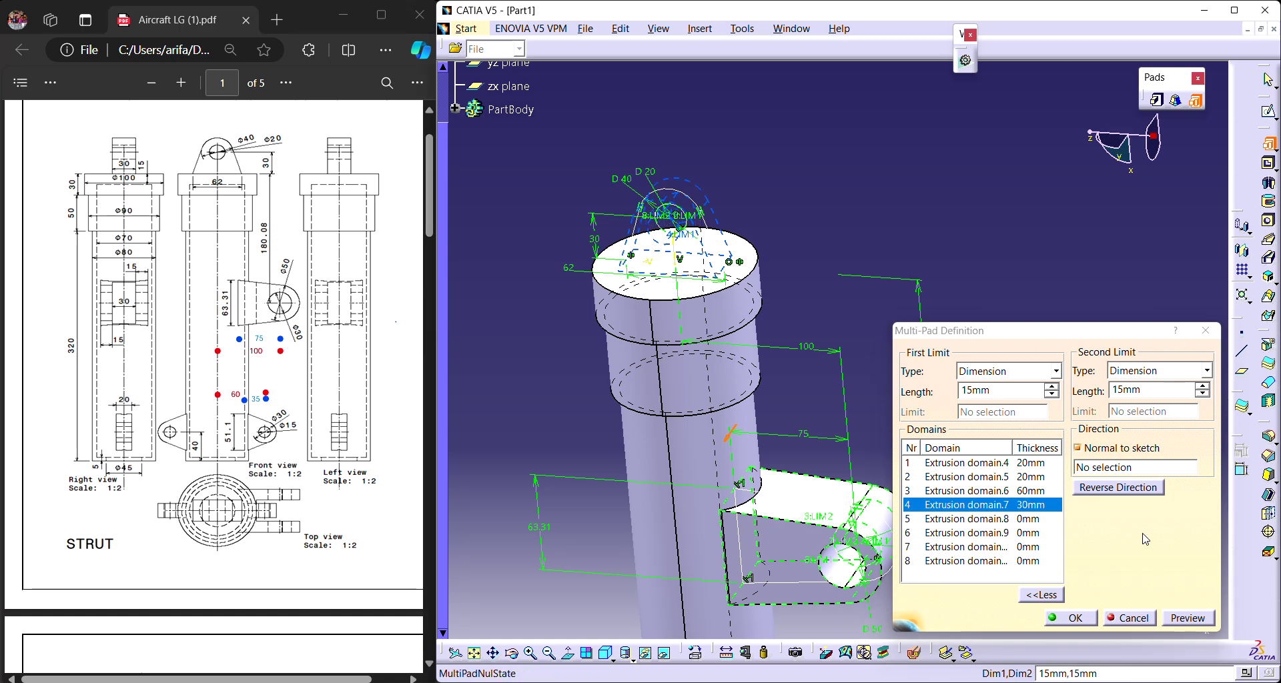
left_click(1192, 629)
middle_click_drag(943, 214, 833, 199)
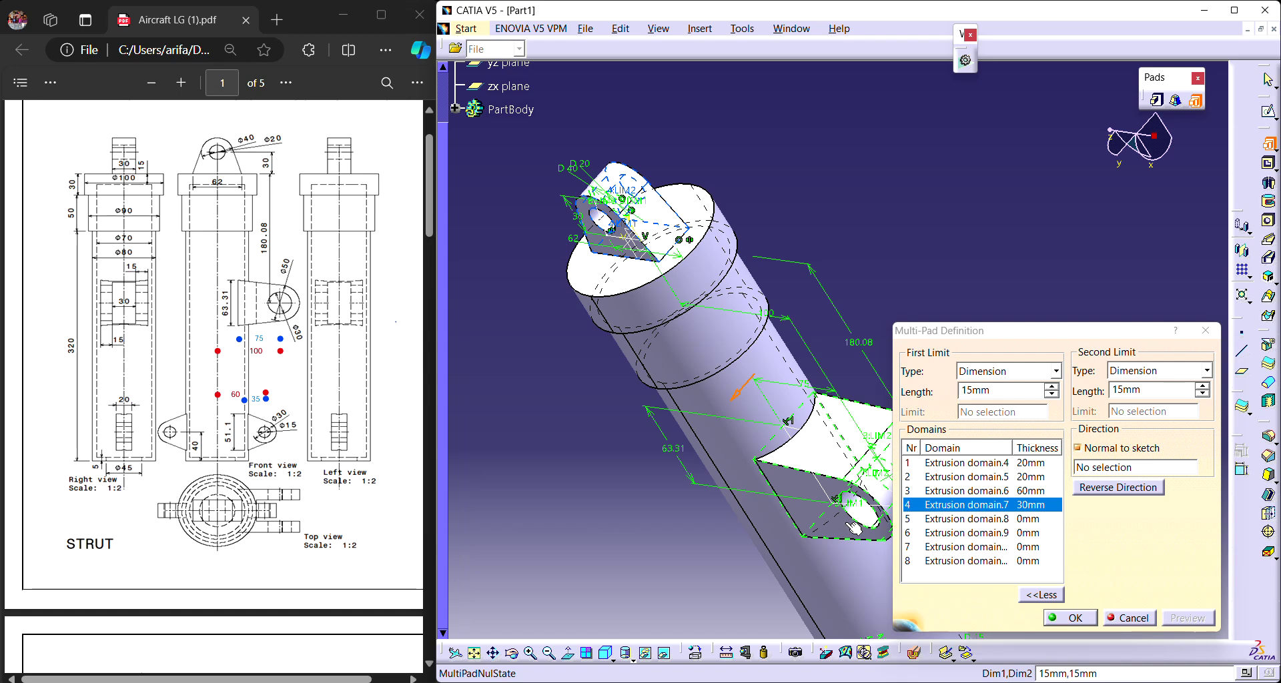
left_click(992, 523)
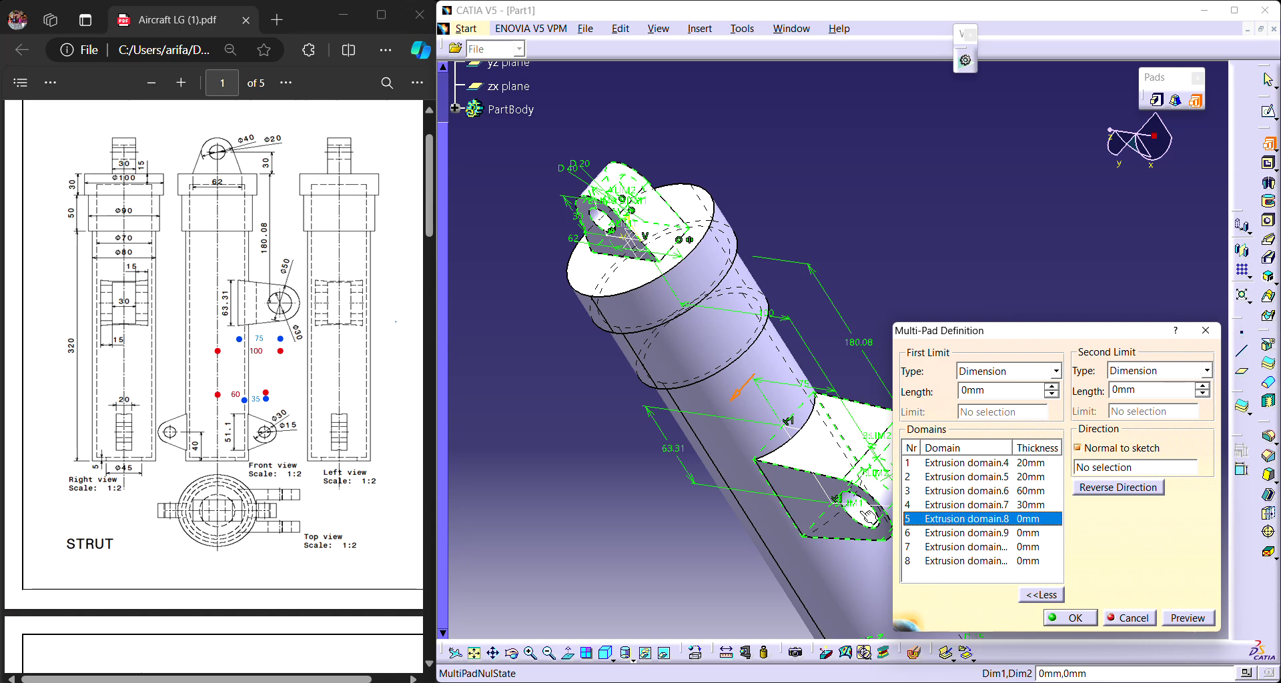
left_click(1073, 618)
Open a new sketch on the yz plane and flip the normal view to look from the head end.
middle_click_drag(1059, 366, 933, 372)
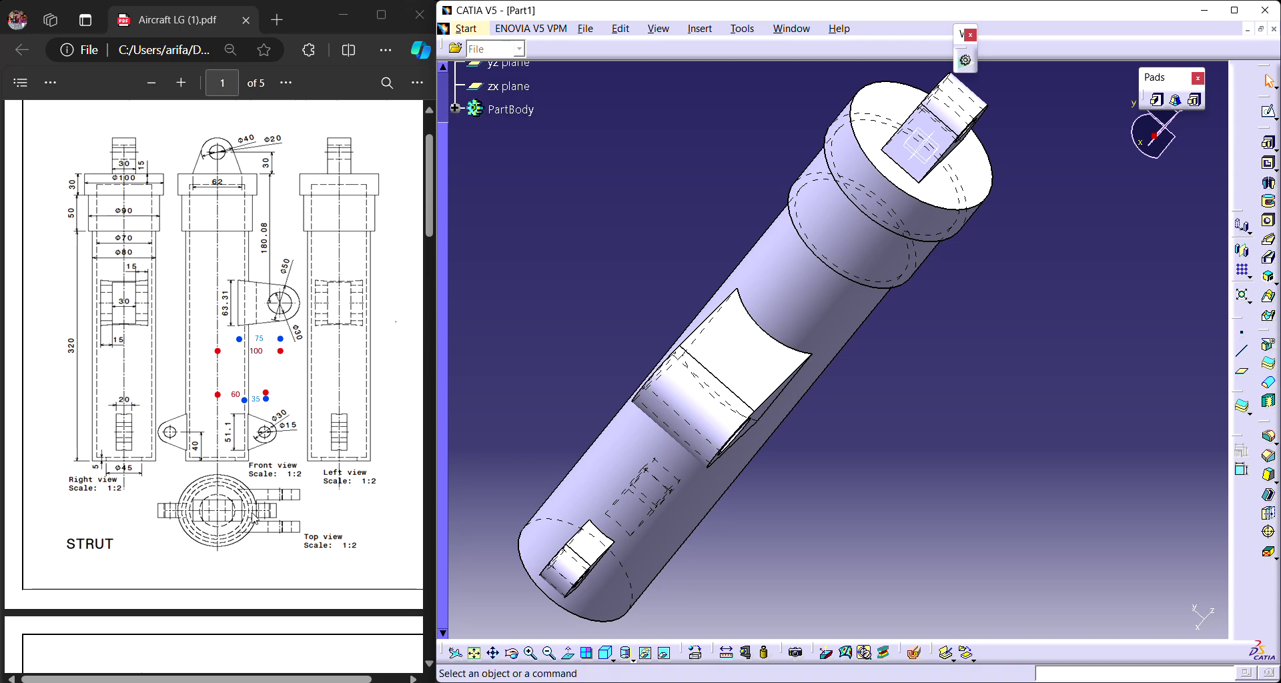
middle_click_drag(998, 347, 827, 387)
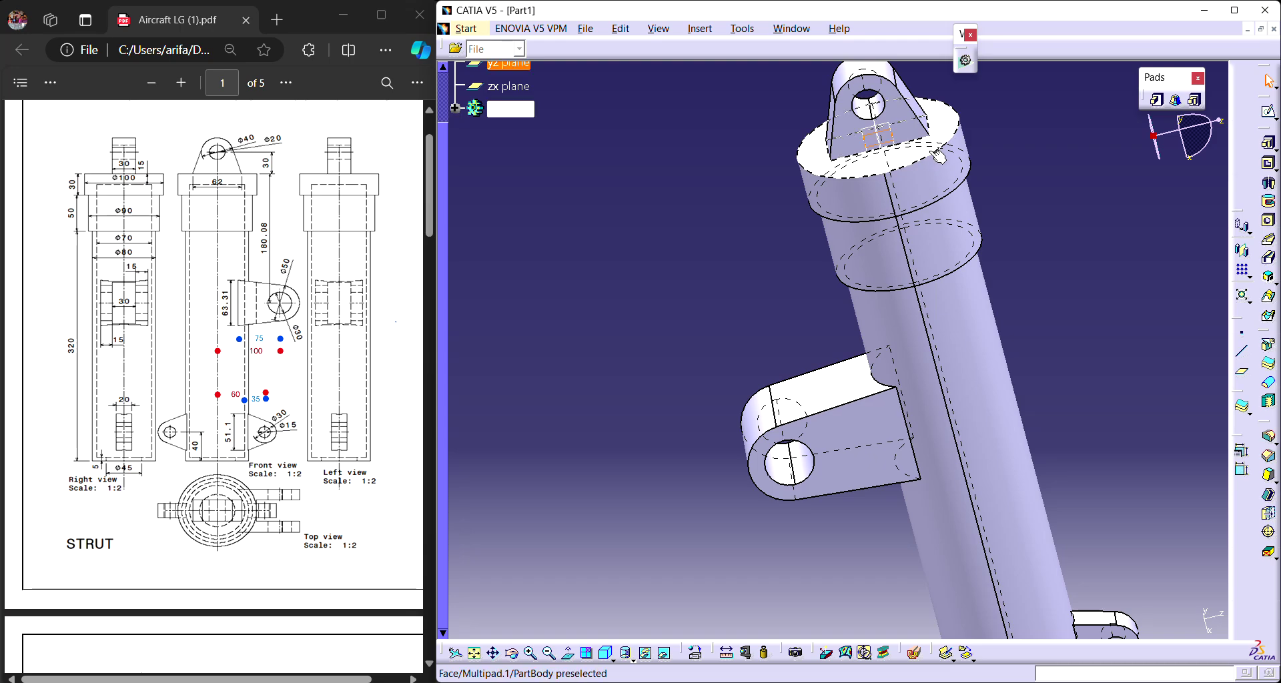
left_click(1268, 111)
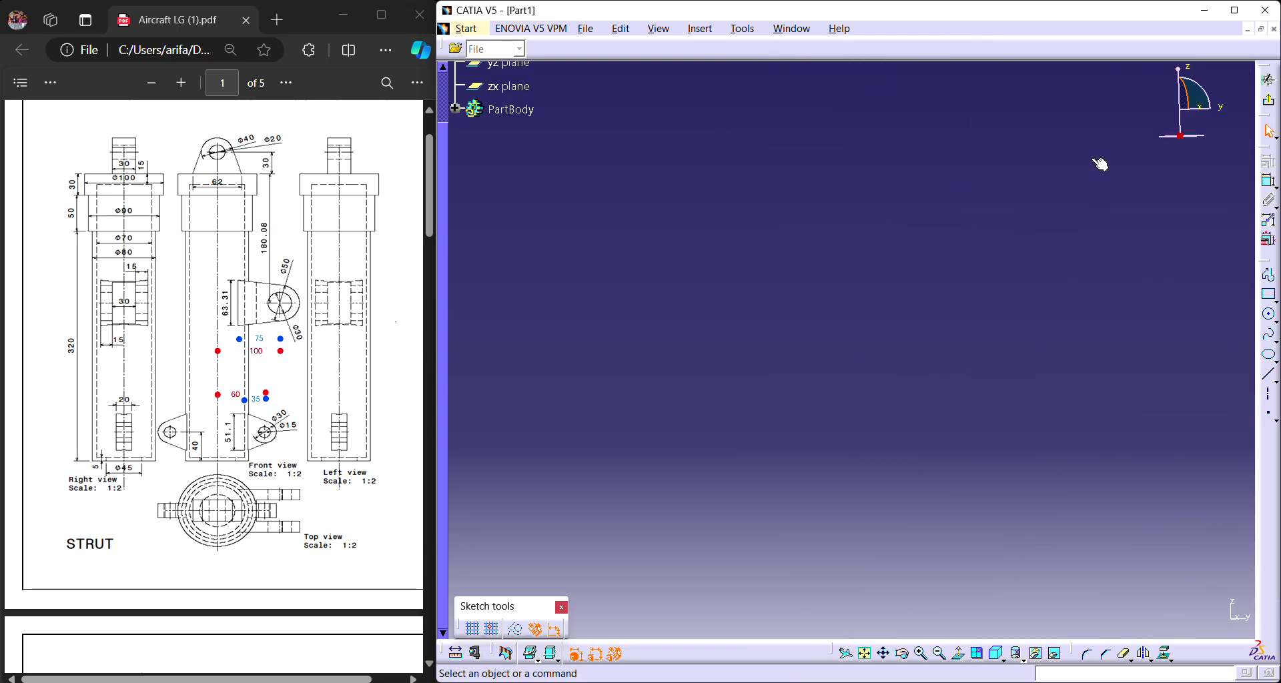
left_click(867, 656)
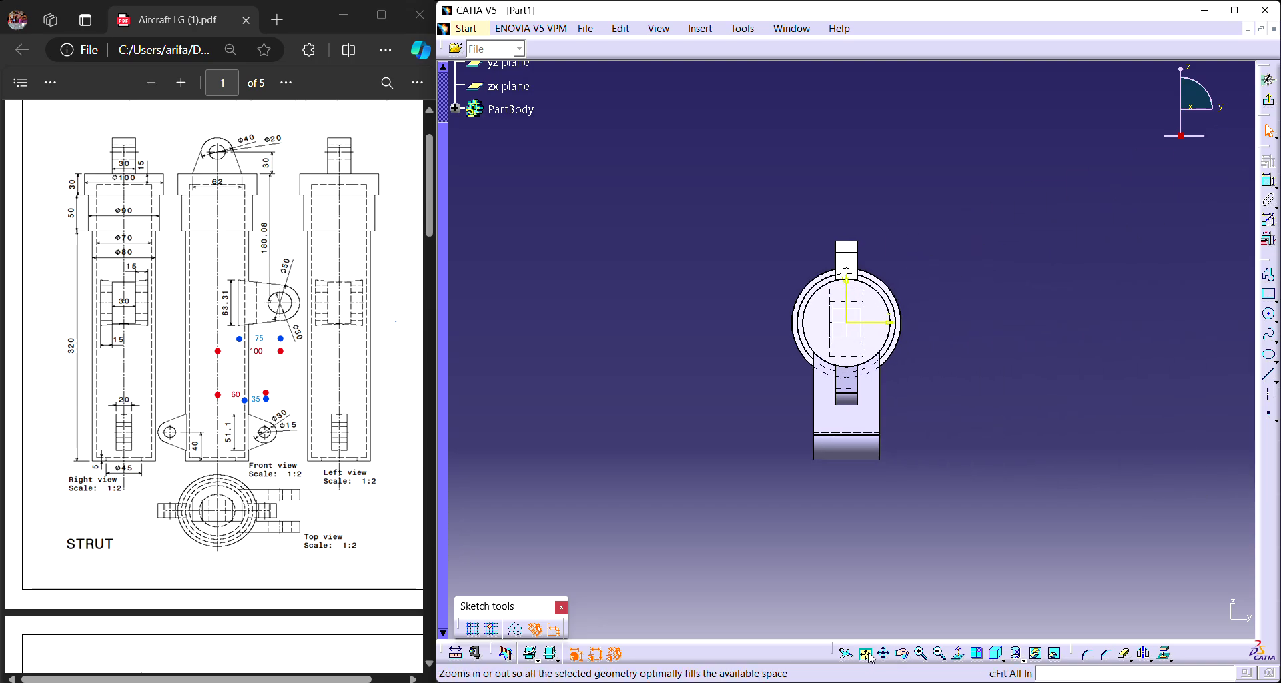
left_click(959, 655)
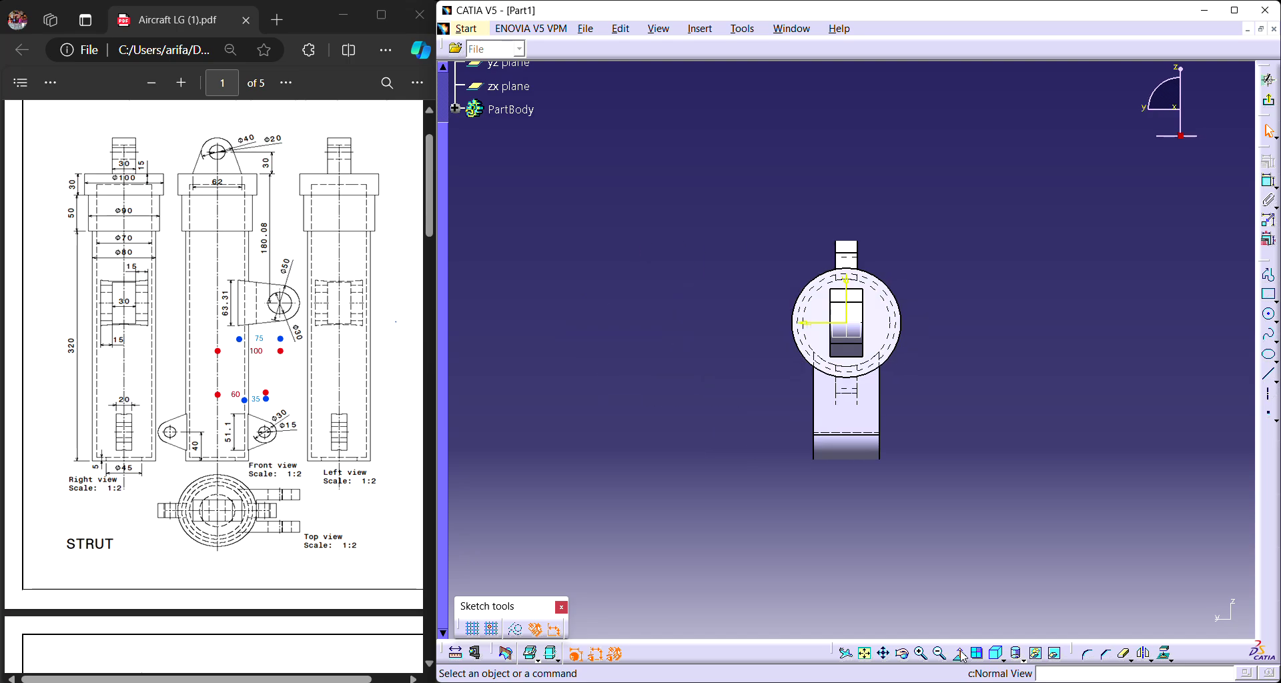
middle_click_drag(972, 525, 1046, 442)
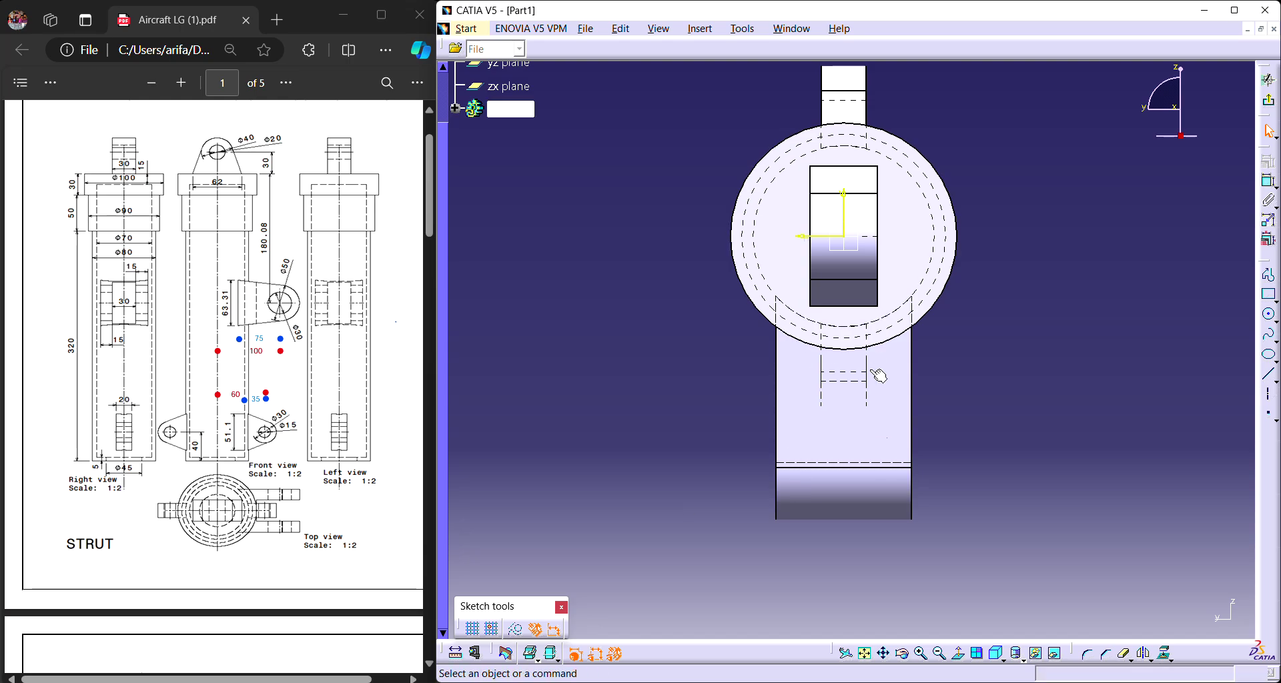
Sketch a vertical rectangle over the middle of the large side lug, starting just below the head's outer circle.
left_click(1267, 295)
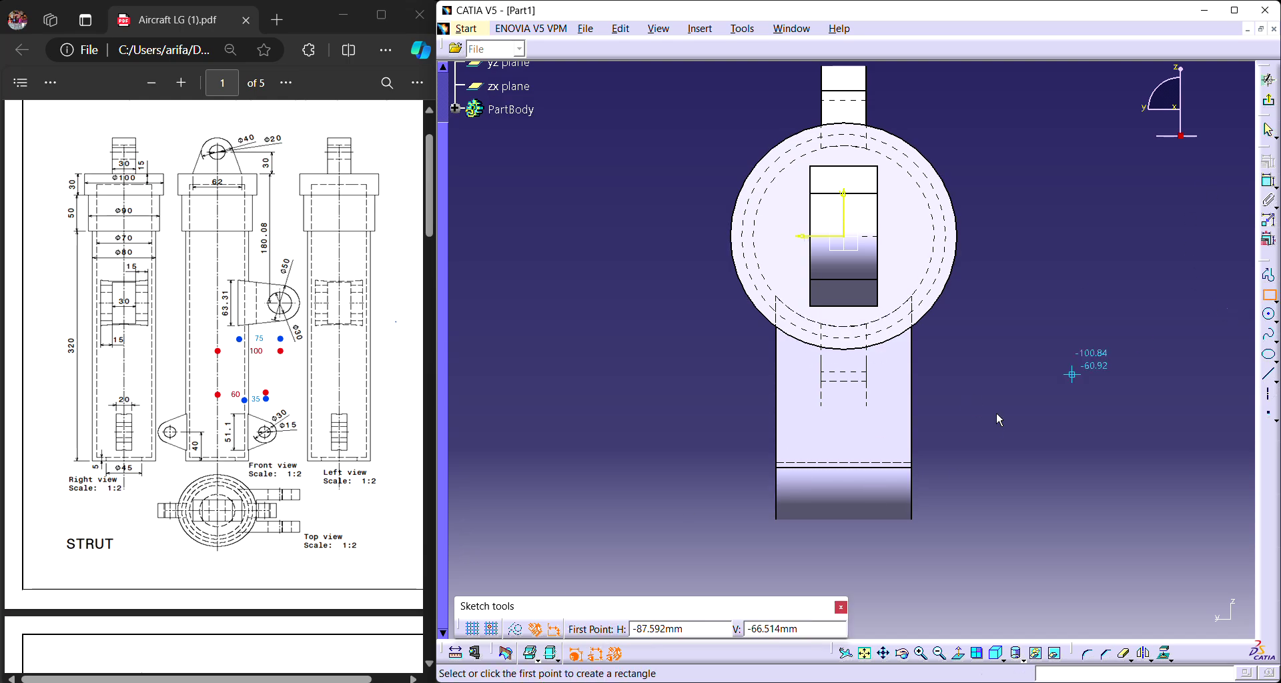
left_click(811, 561)
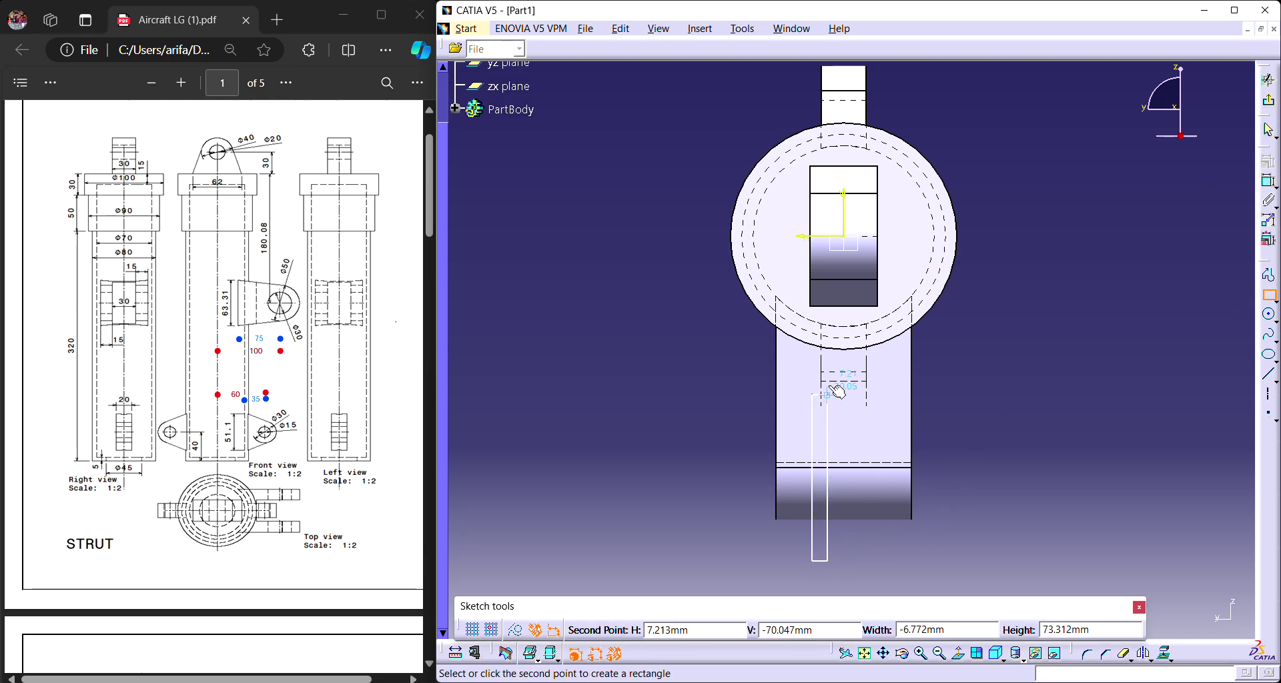
left_click(882, 359)
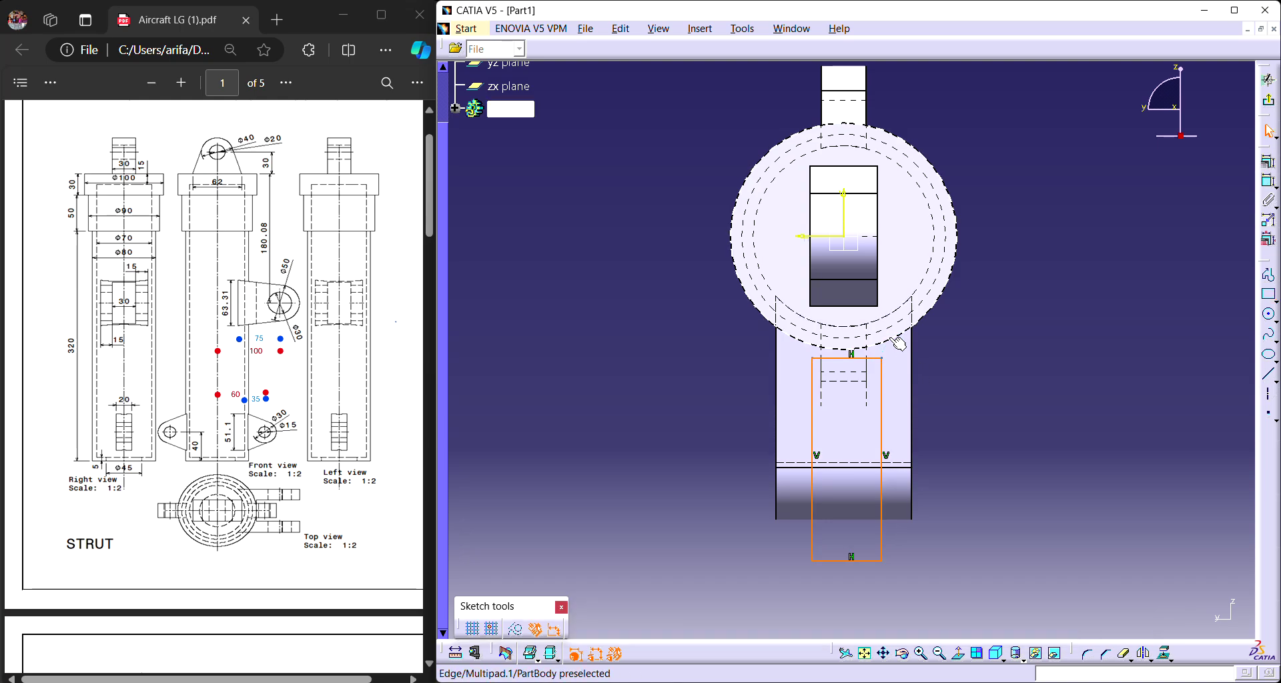
left_click(1269, 162)
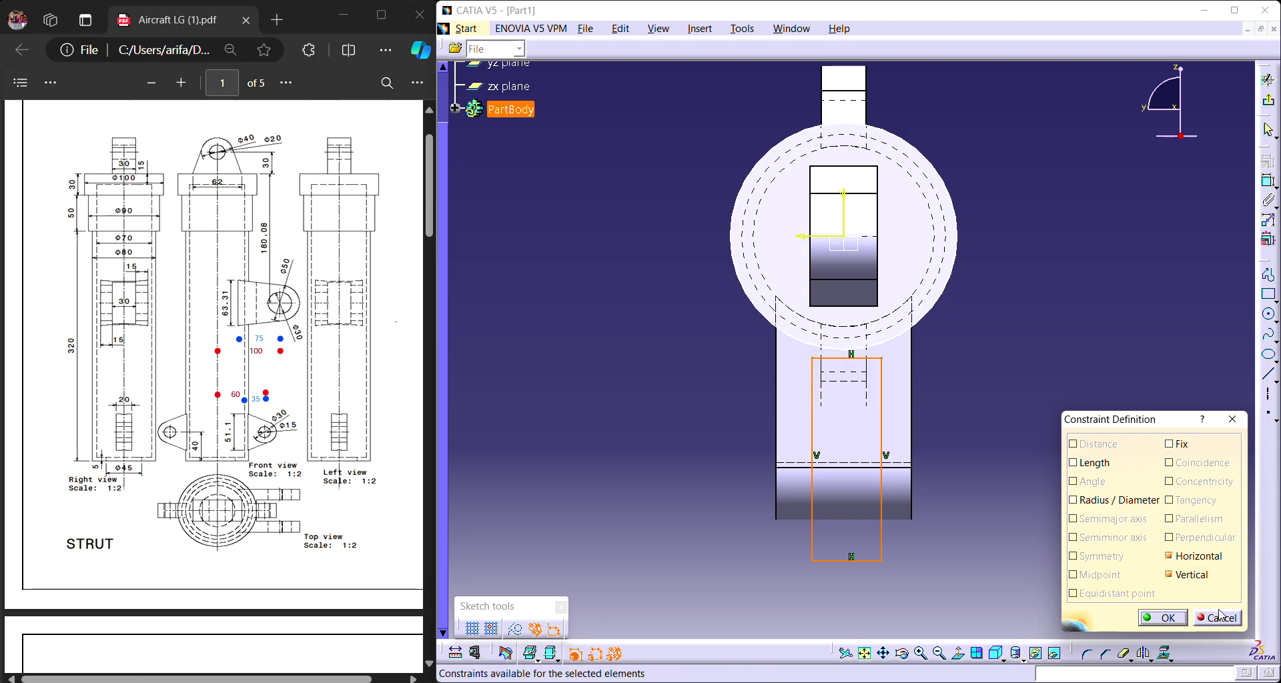
left_click(1162, 618)
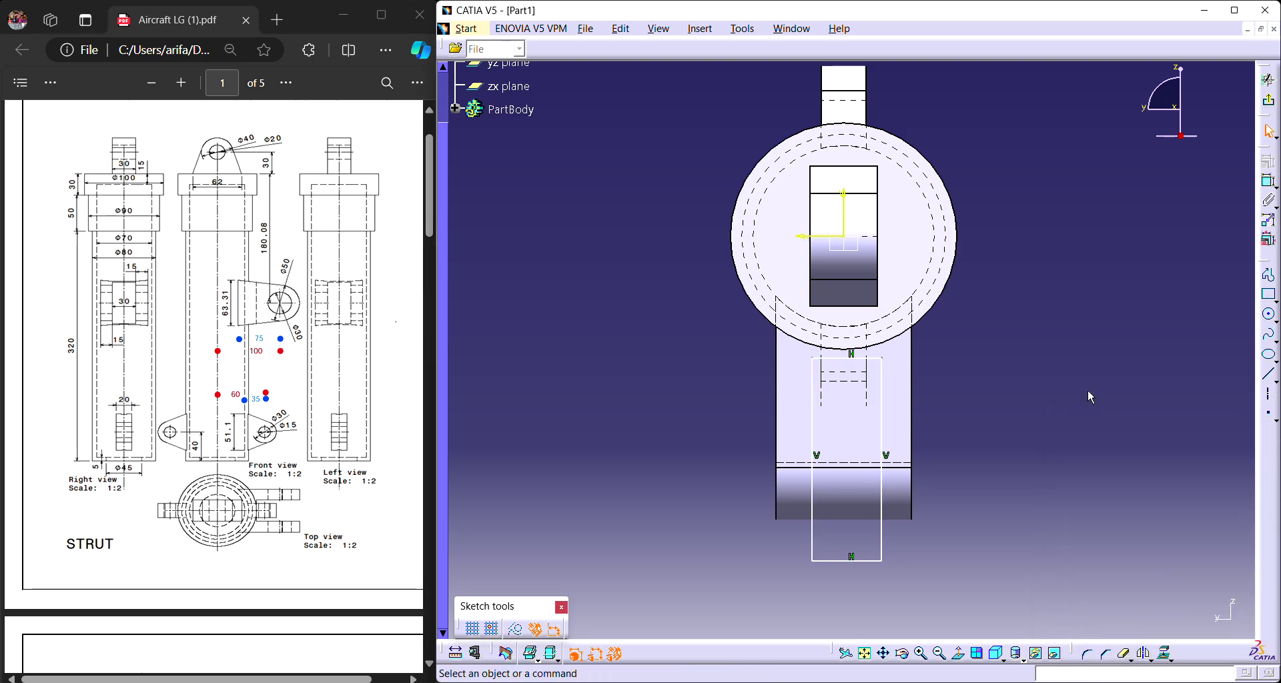
left_click(880, 363)
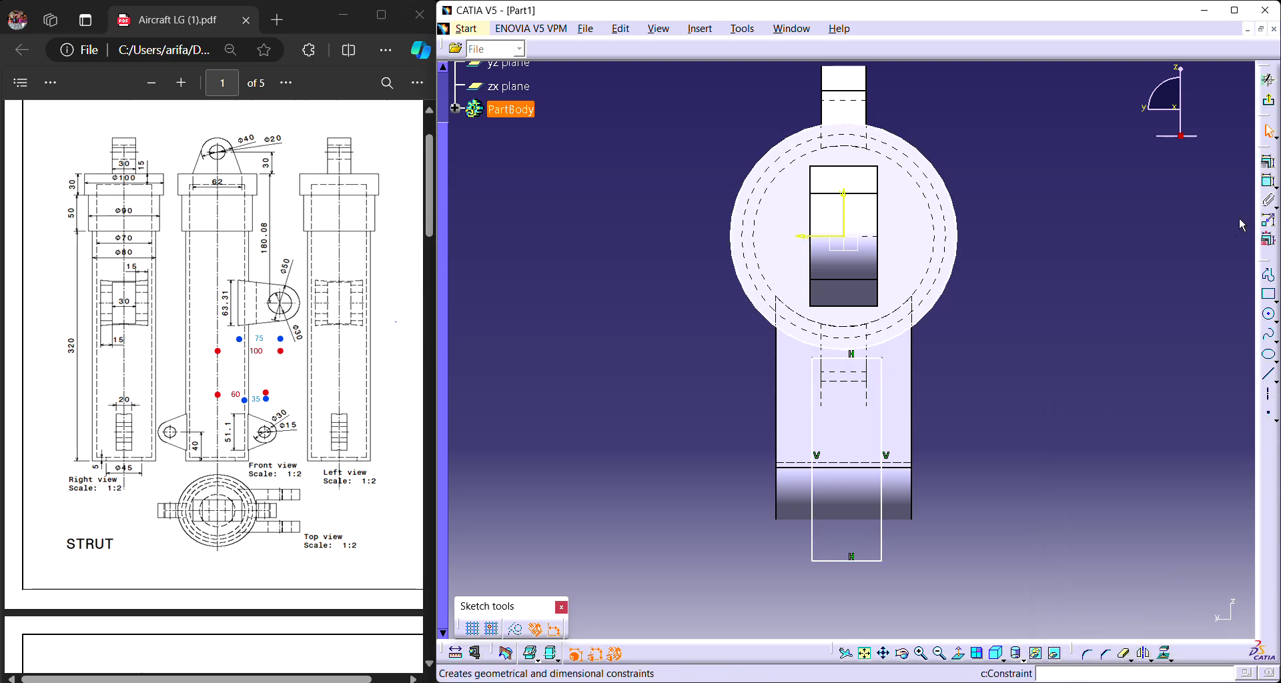
left_click(1088, 305)
Constrain the rectangle's upper edge tangent to the outer circle of the tube's head.
left_click(880, 360)
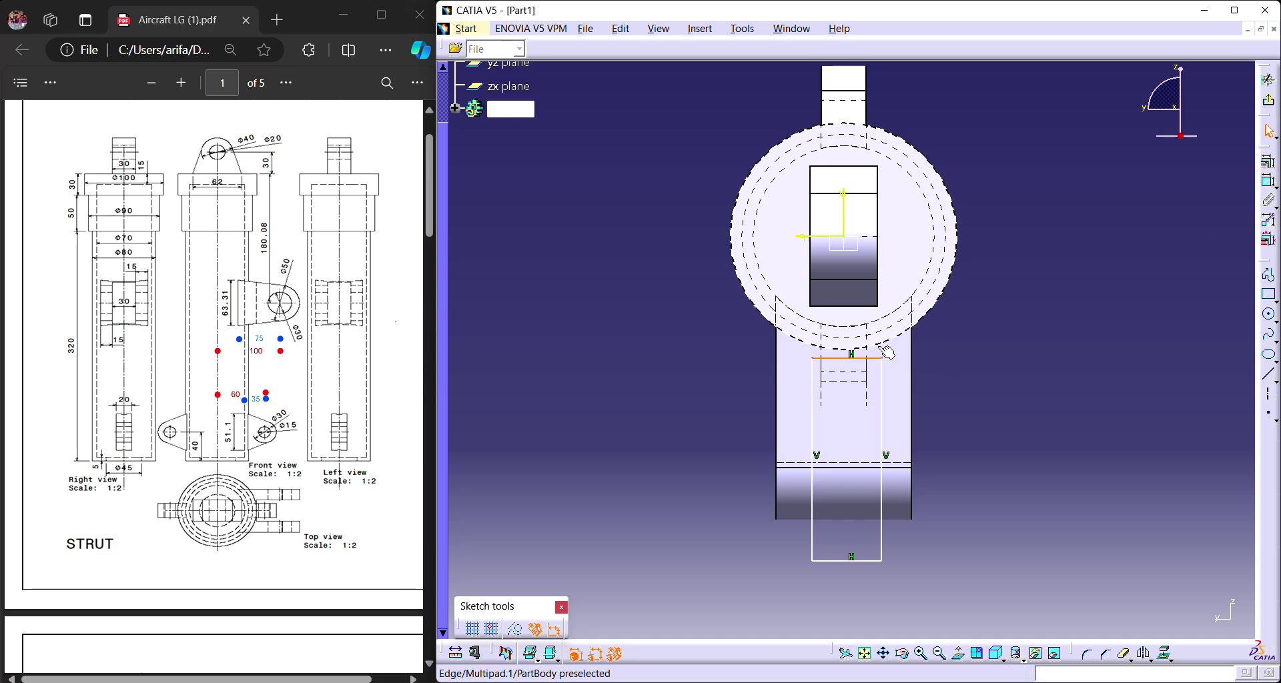
left_click(887, 351, "ctrl")
left_click(1269, 162)
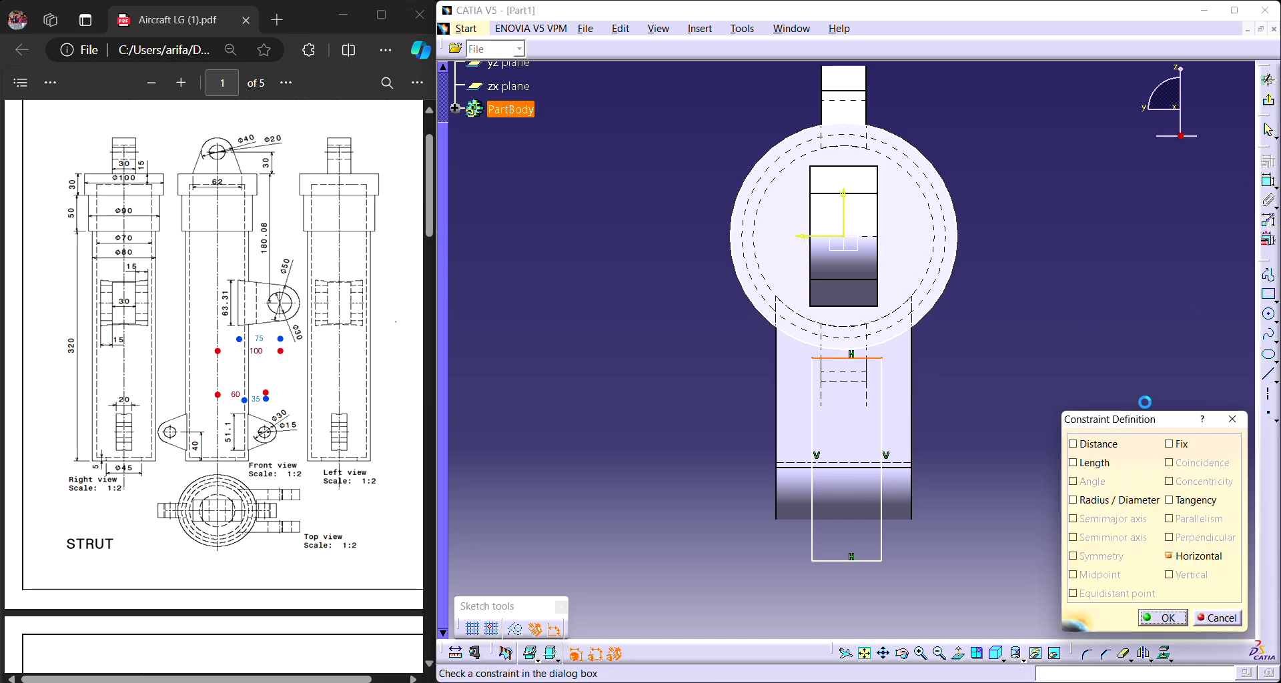
left_click(1181, 504)
left_click(1165, 618)
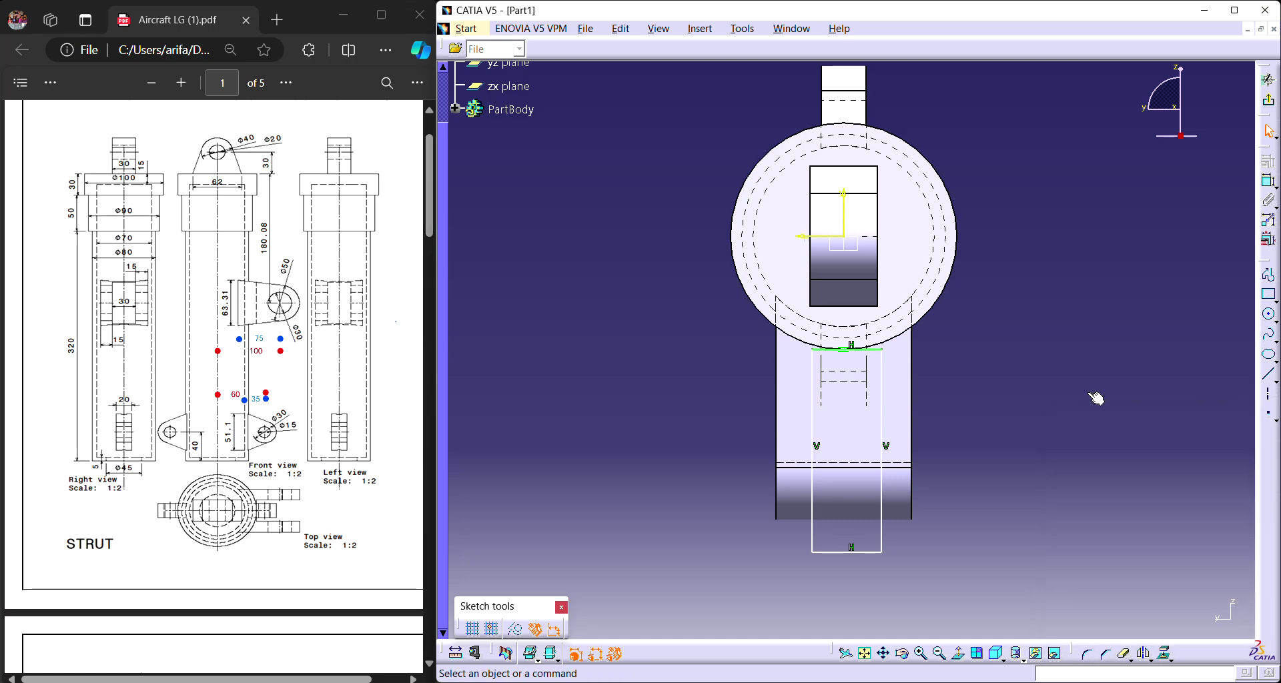
Constrain the rectangle's two vertical sides symmetric about the sketch's vertical axis.
left_click(882, 404)
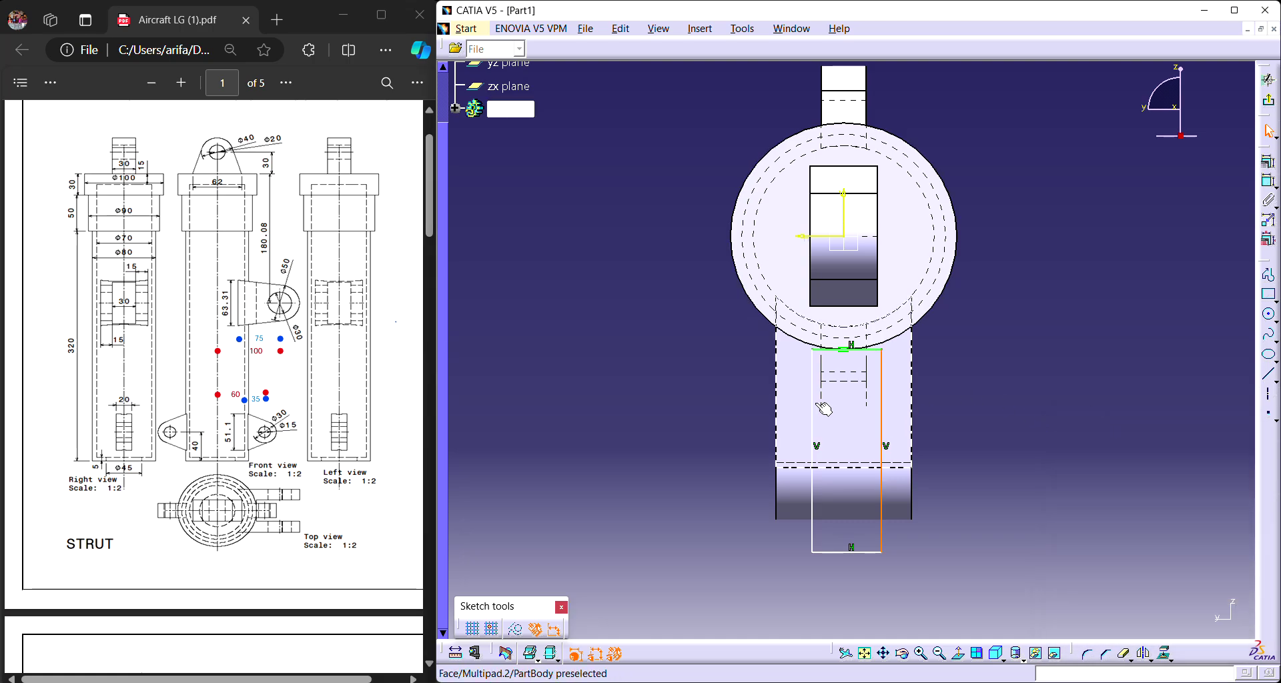
left_click(813, 404, "ctrl")
left_click(851, 204, "ctrl")
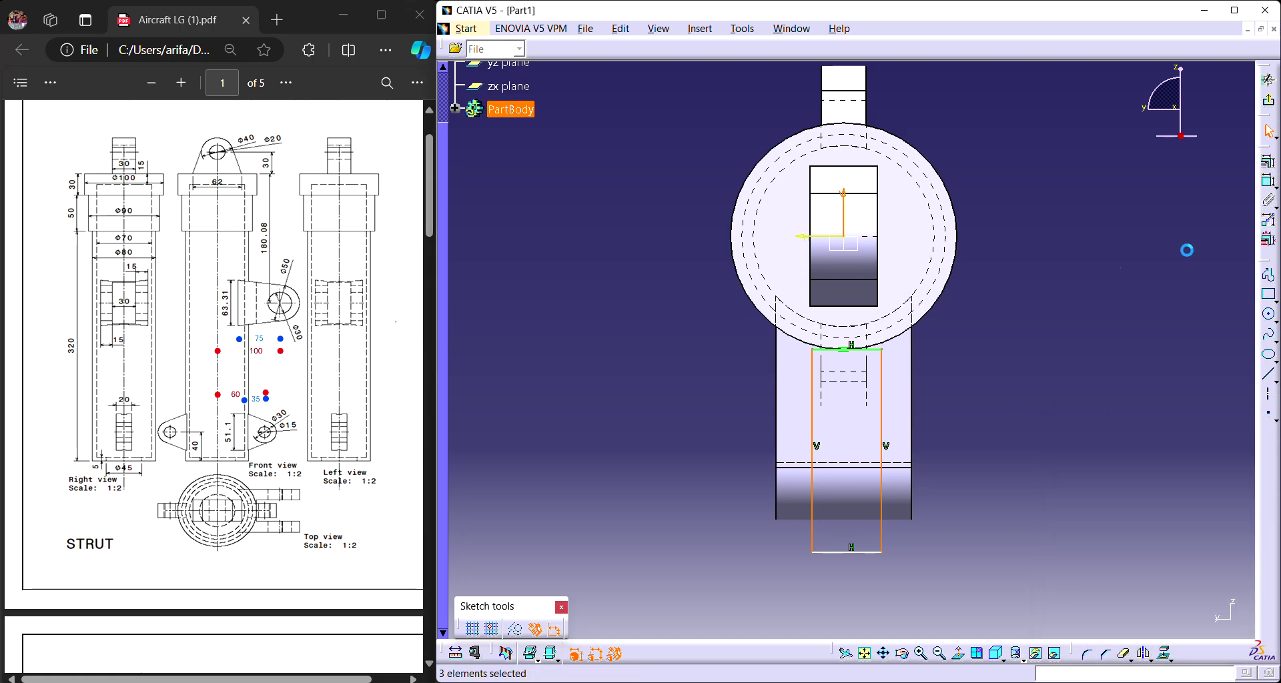
left_click(1268, 161)
left_click(1122, 556)
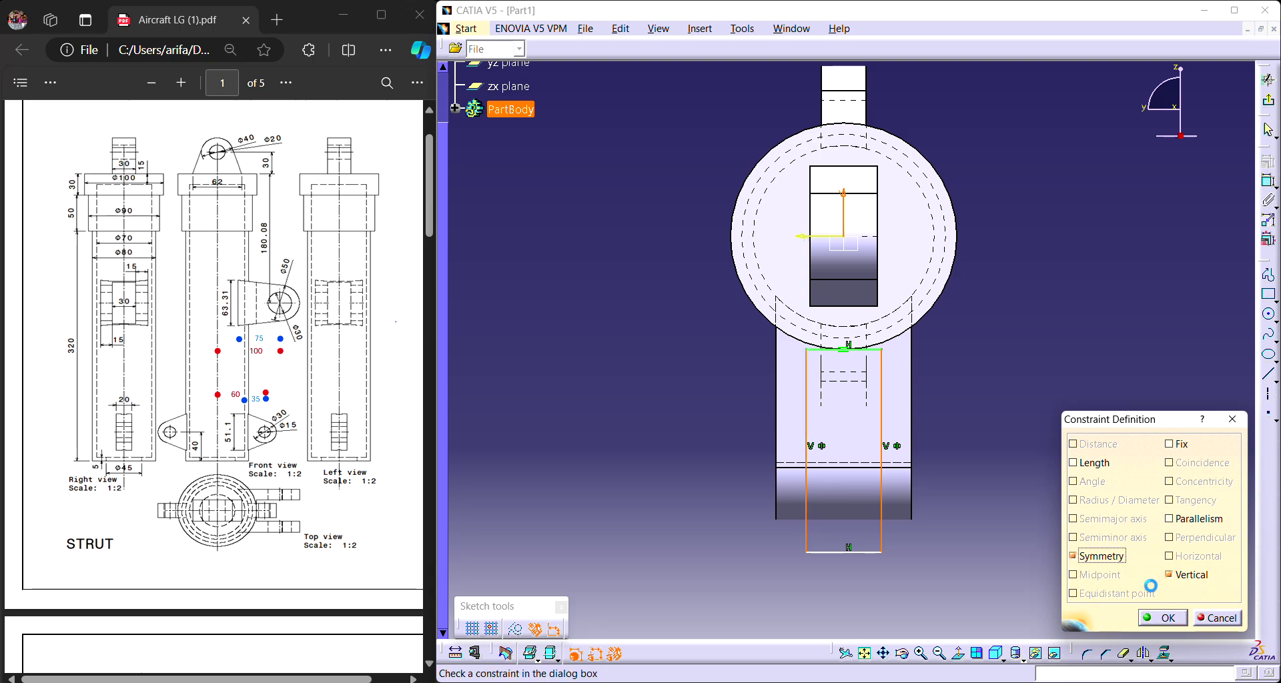
left_click(1163, 618)
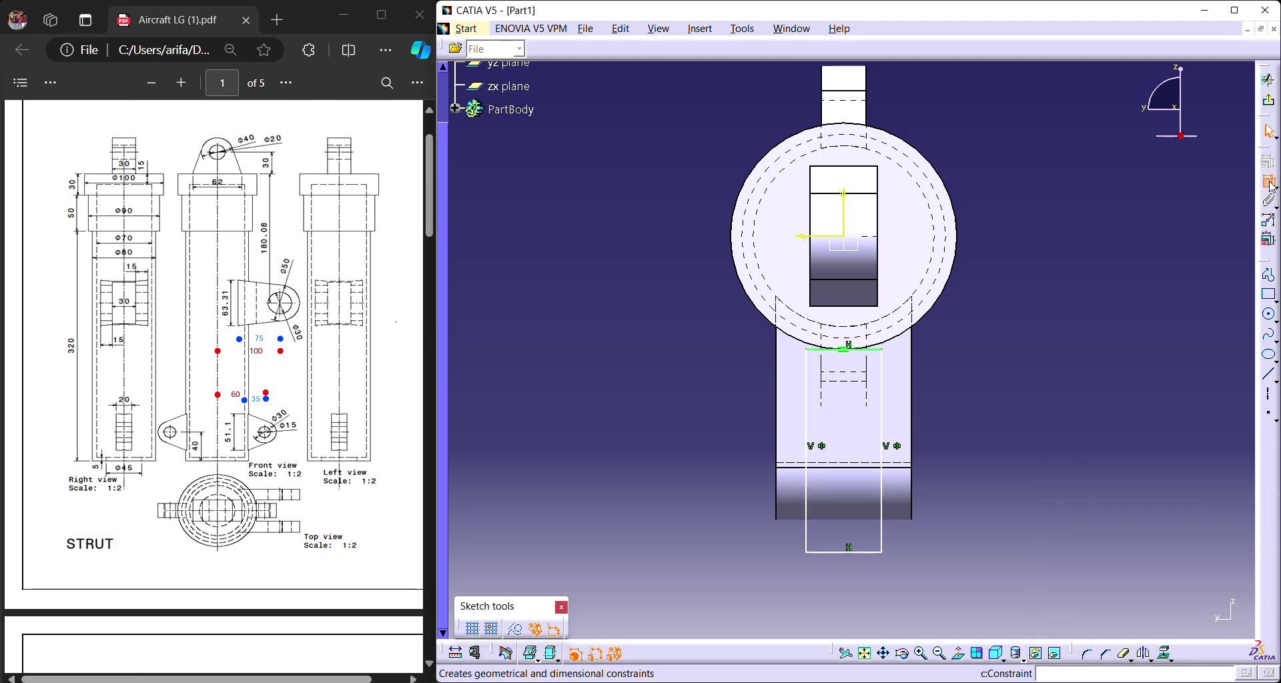
Set the rectangle's width to 30 mm, stretch its lower edge further beyond the lug's end and exit the sketch.
left_click(860, 555)
left_click(836, 592)
double_click(833, 592)
type("30")
key("Return")
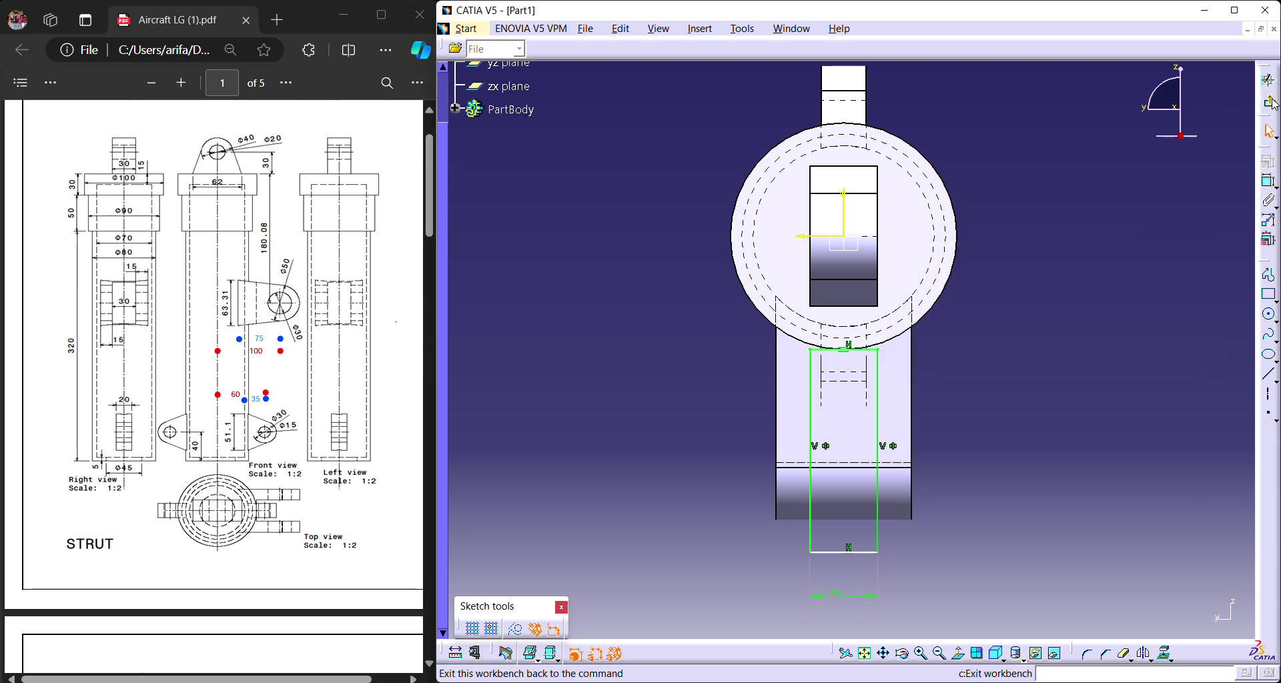
mouse_move(864, 557)
left_mouse_down()
mouse_move(857, 600)
mouse_move(846, 594)
mouse_move(861, 593)
mouse_move(867, 568)
left_mouse_up()
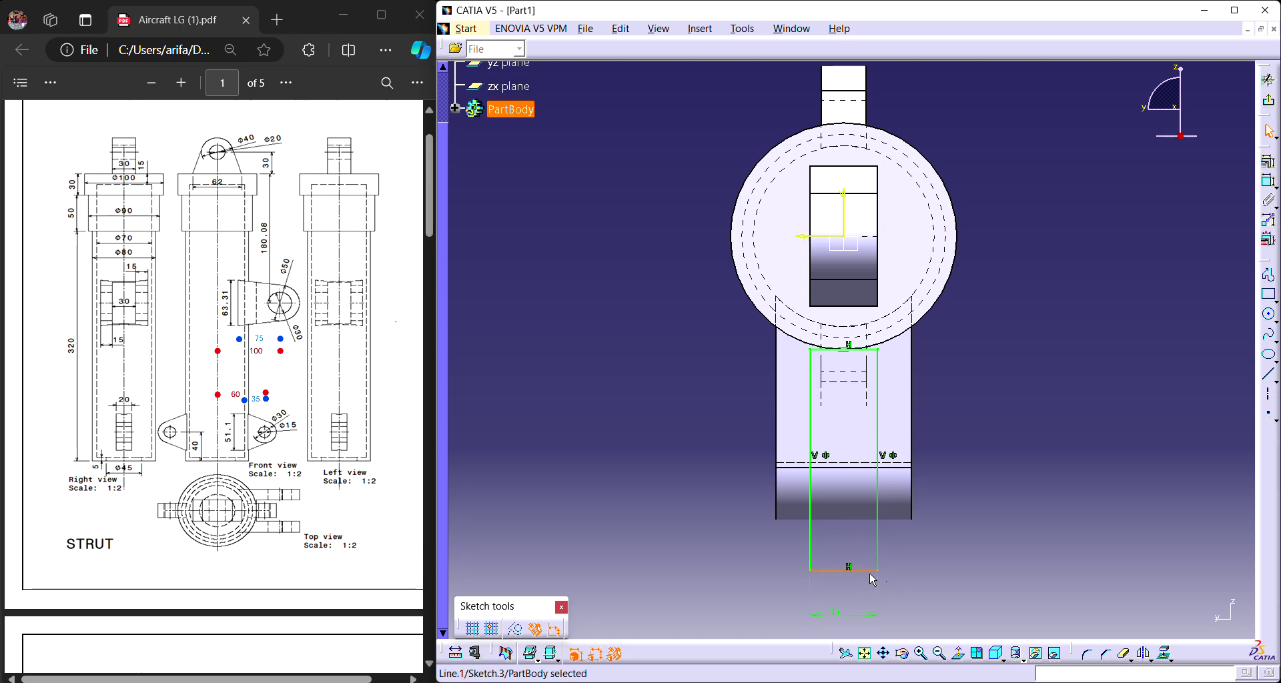
left_click(1269, 80)
Pocket the rectangle in the reversed direction, deep enough to cut the large side lug into two ears.
middle_click_drag(1049, 261, 763, 493)
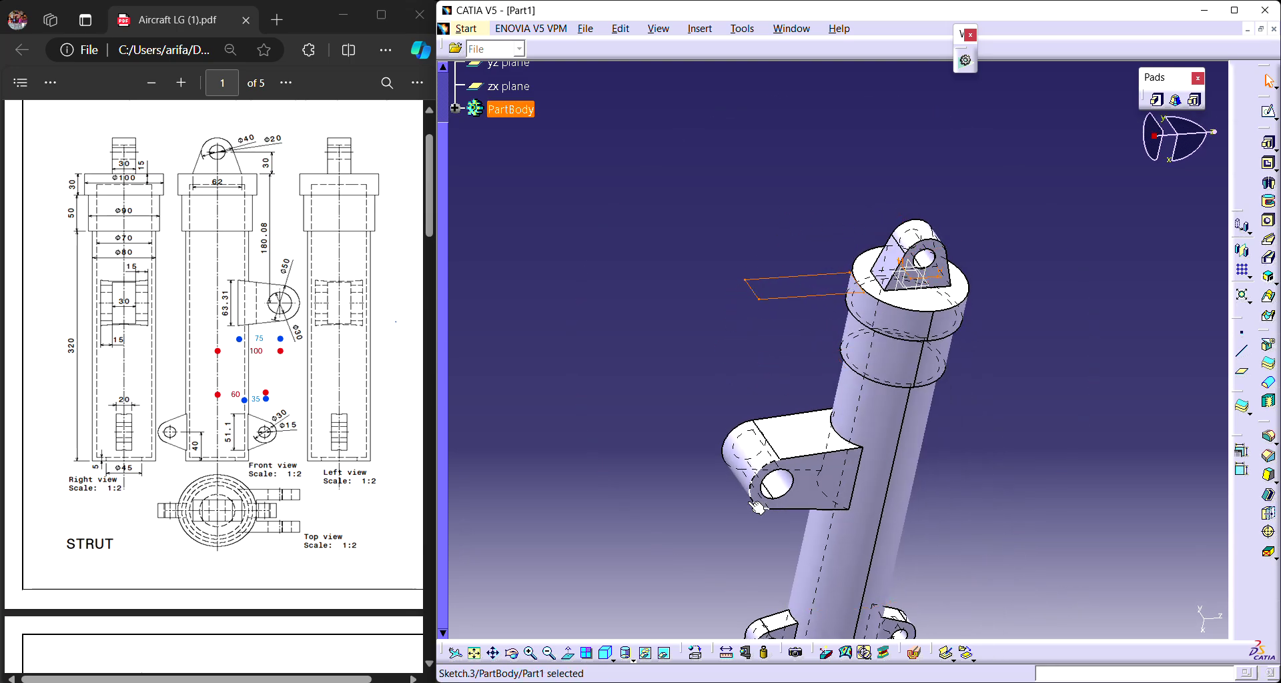
left_click(1269, 162)
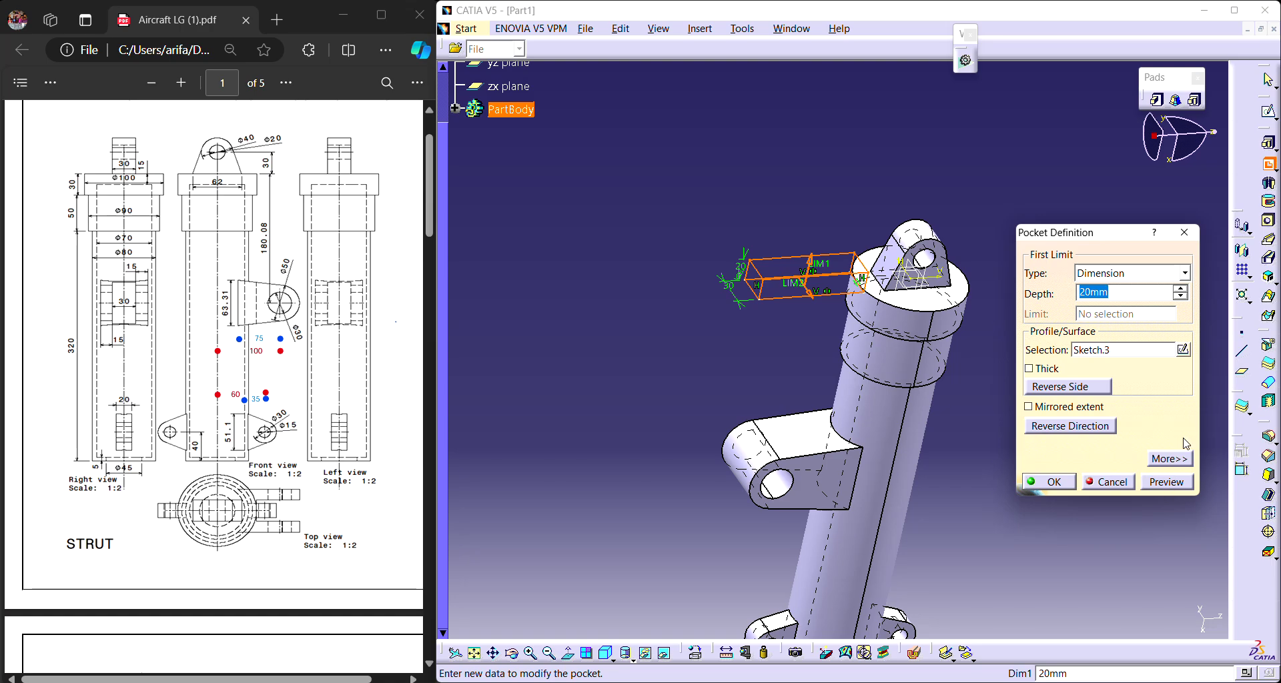
left_click_drag(1180, 288, 1180, 287)
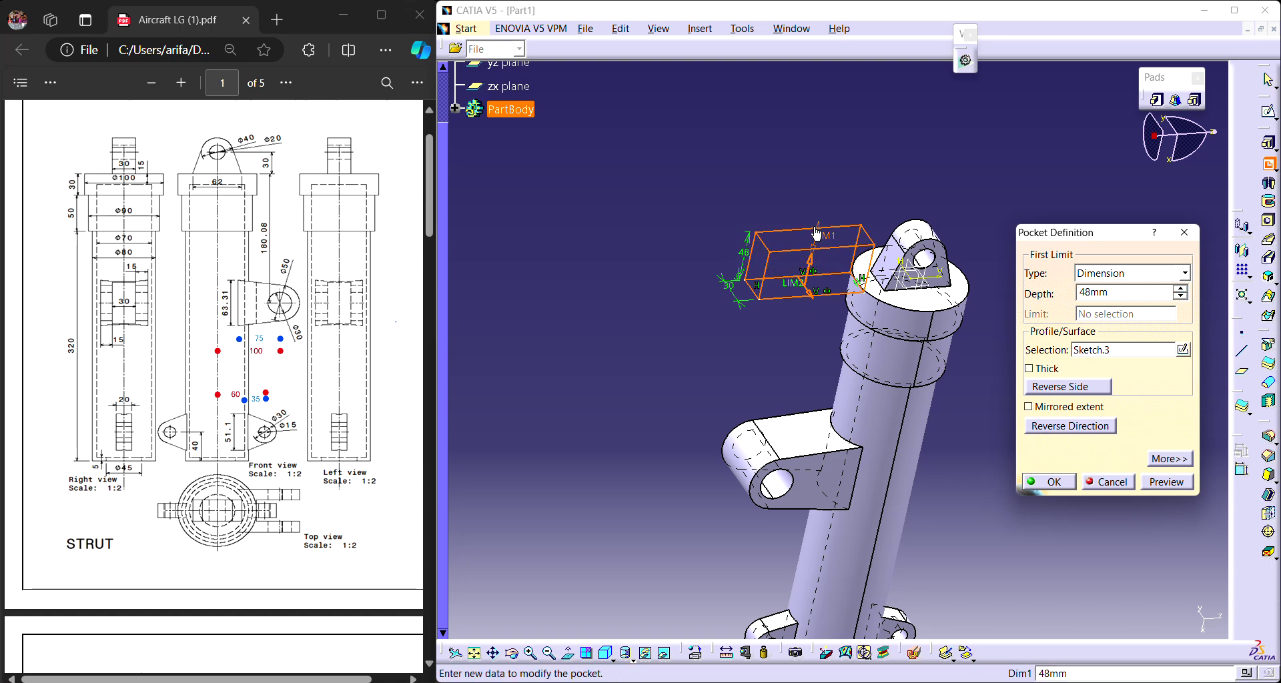
left_click(1045, 432)
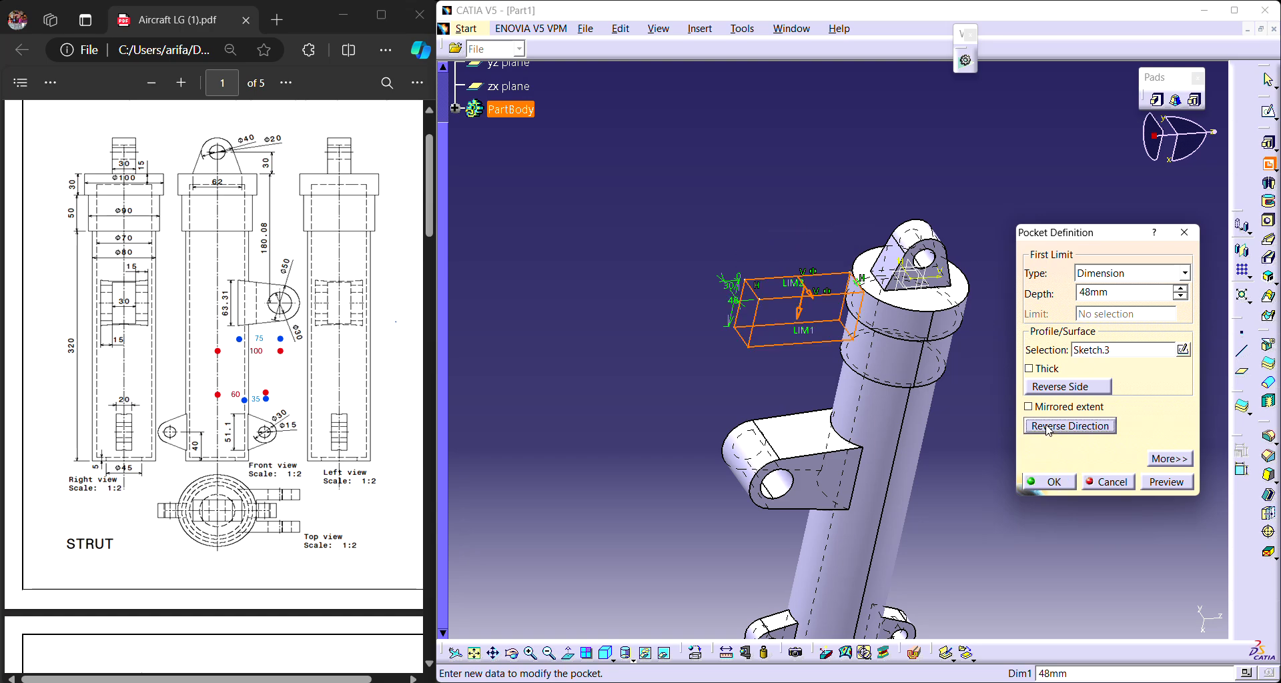
left_click_drag(1180, 288, 1181, 289)
left_click(1049, 482)
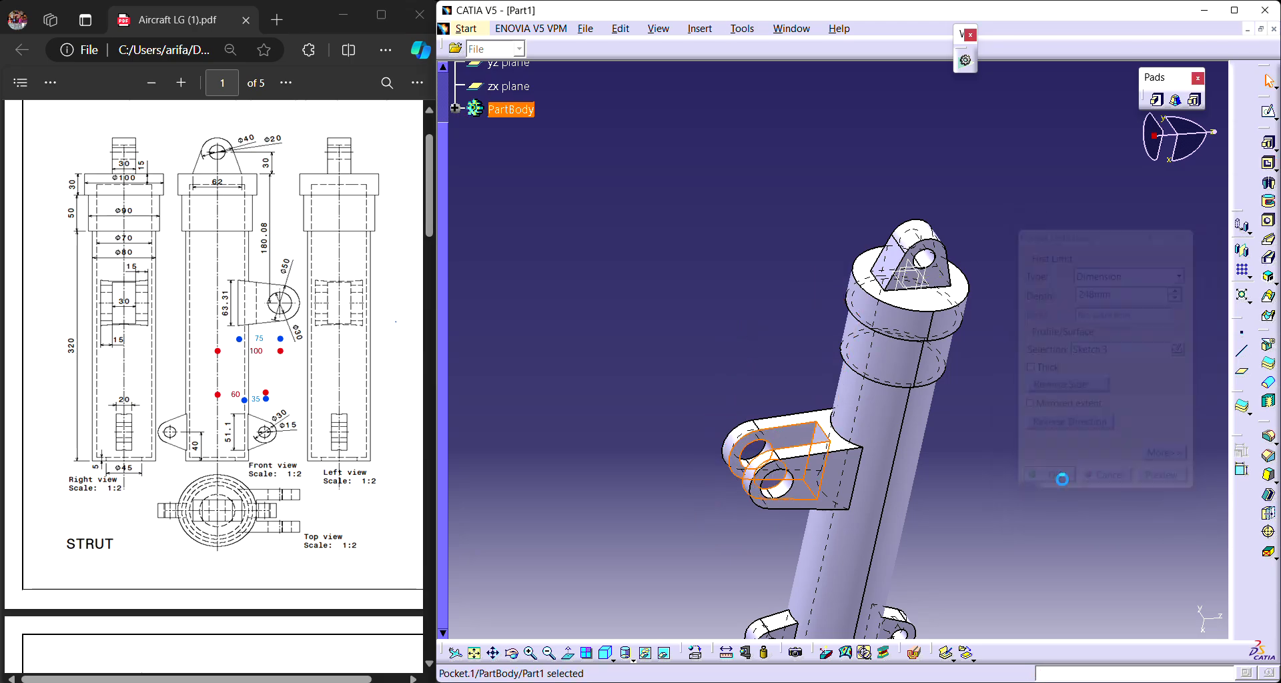
Inspect the slotted lug from several sides and set the display to Shading with Edges, without hidden edges.
middle_click_drag(1067, 429, 635, 220)
middle_click_drag(863, 589, 1012, 368)
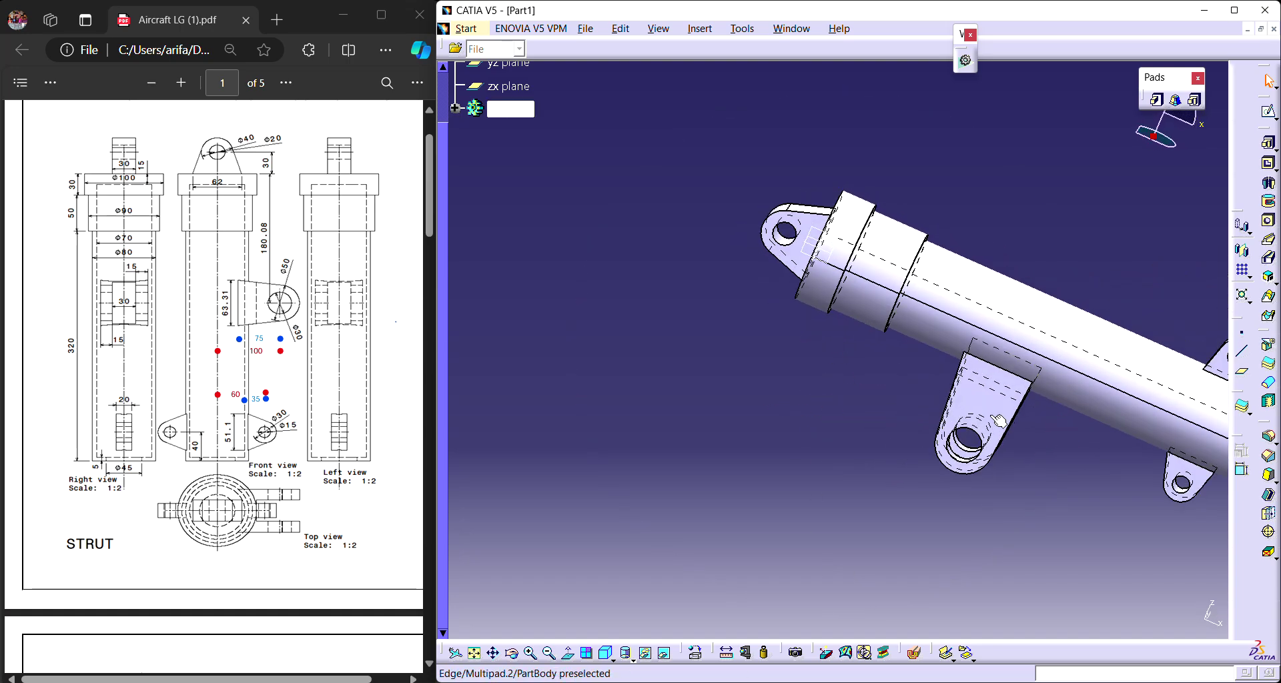
middle_click_drag(1072, 471, 777, 558)
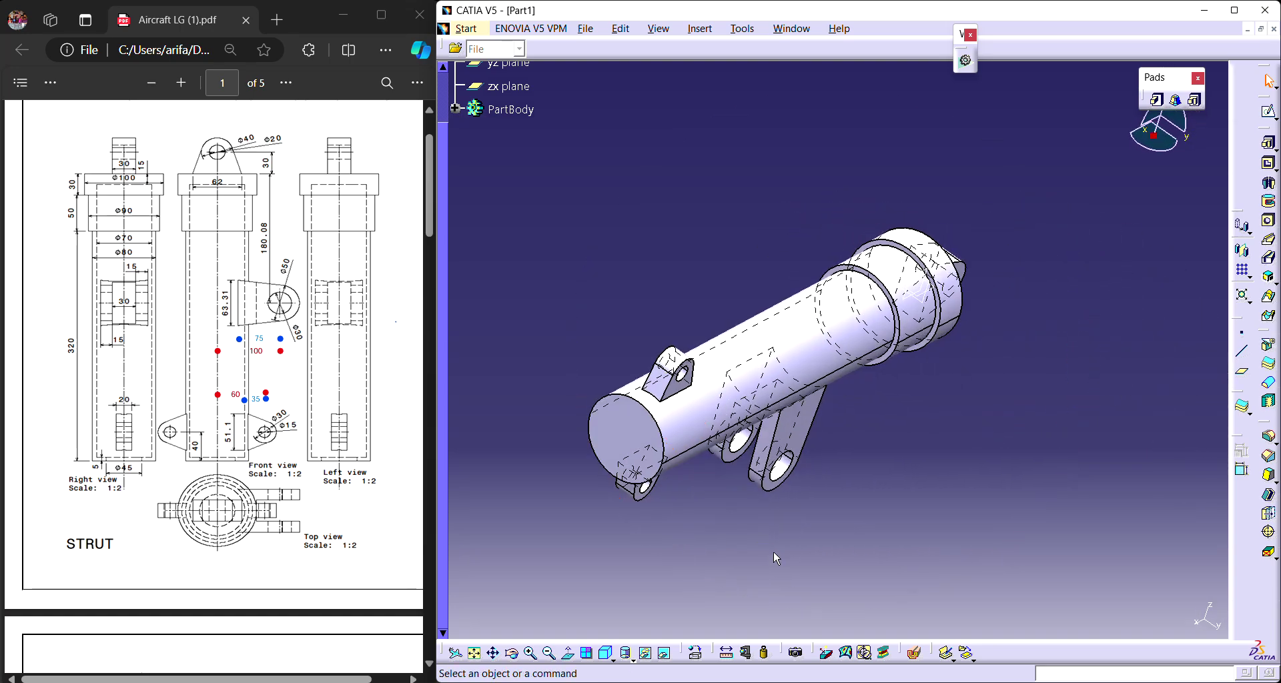
left_click(634, 657)
left_click(648, 585)
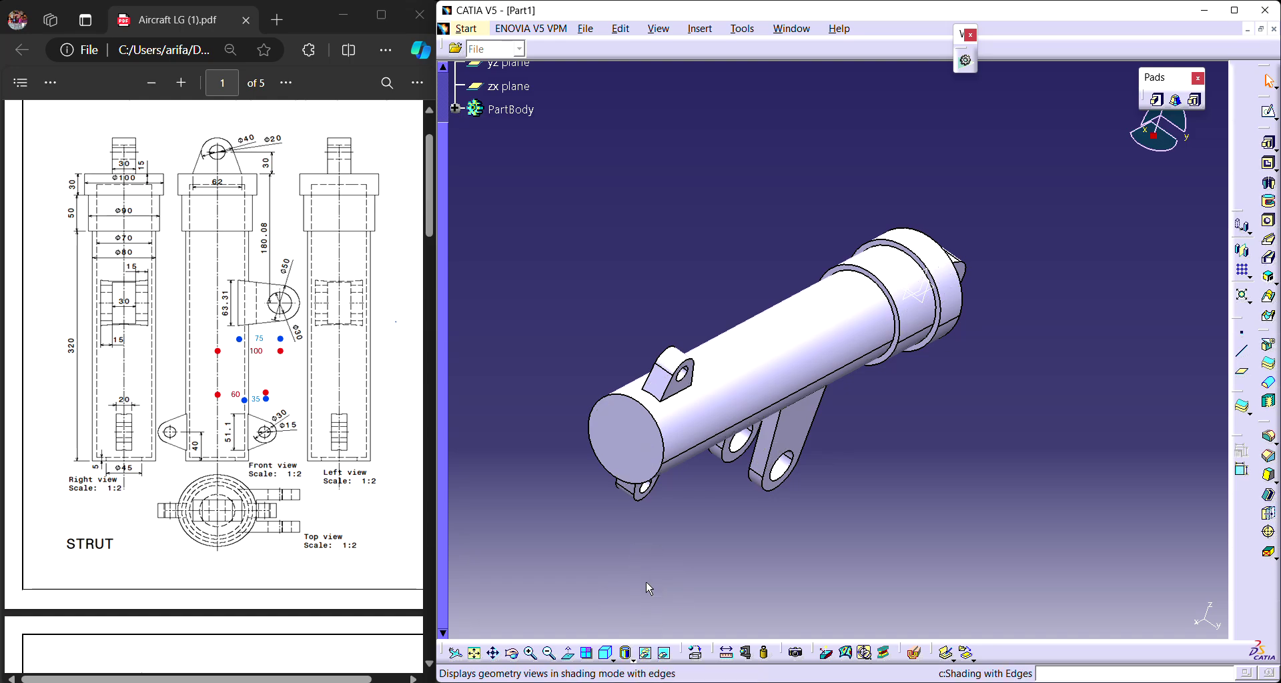
Try another edge display style and plain shading on the part, and return to Shading with Edges.
left_click(630, 656)
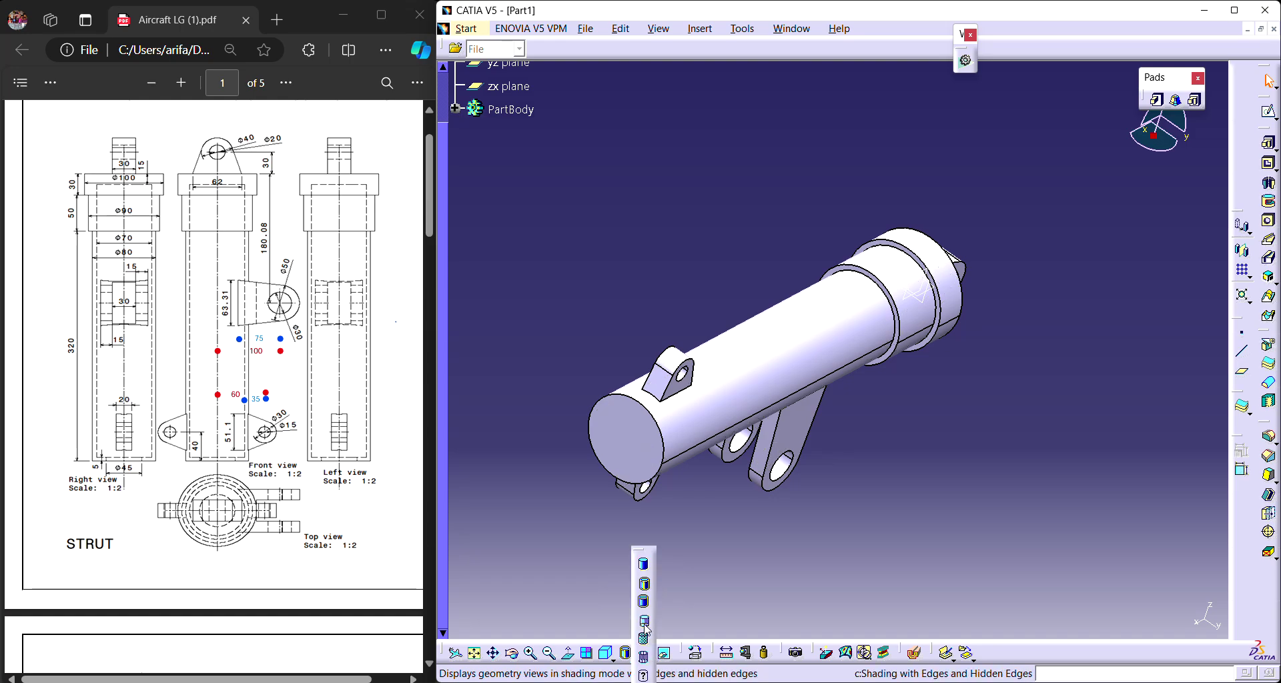
left_click(645, 604)
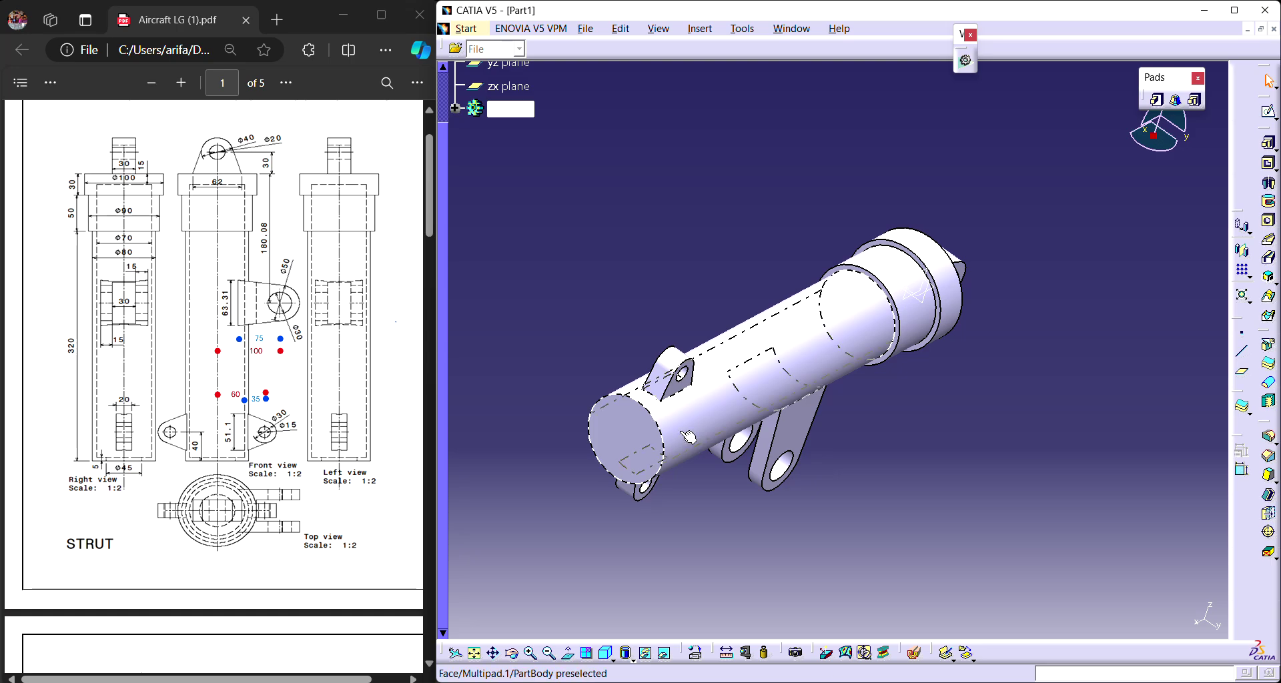
left_click(630, 656)
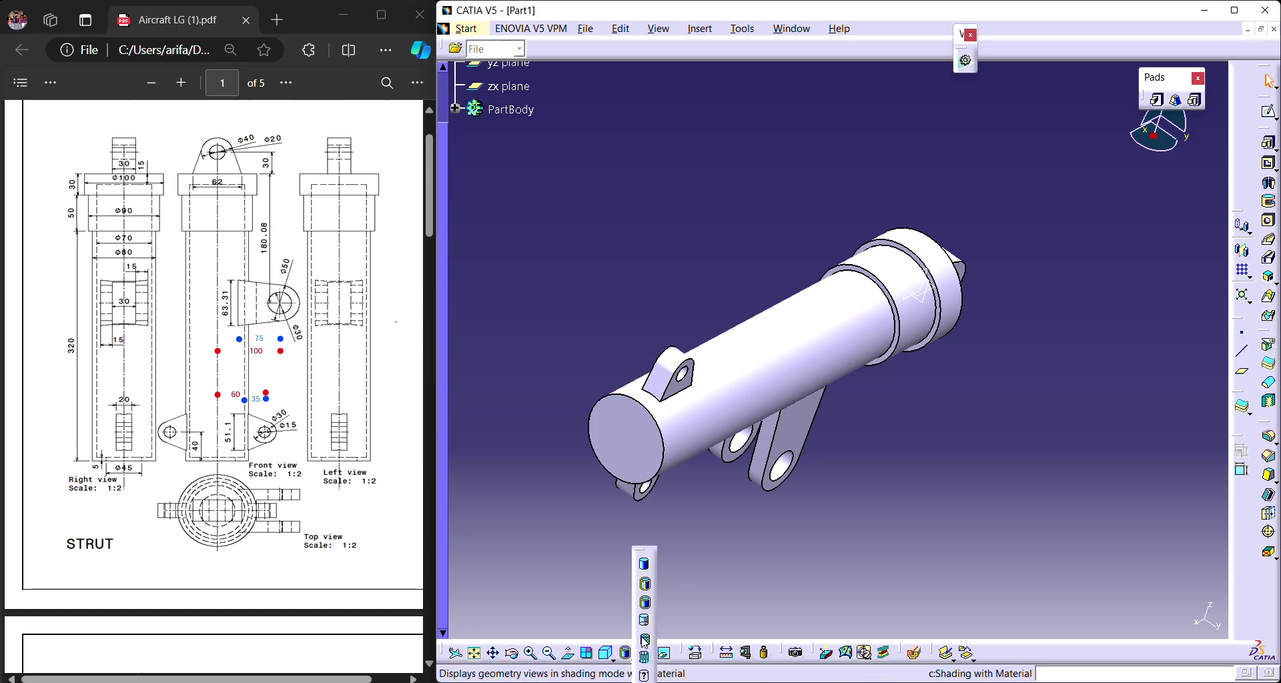
left_click(644, 565)
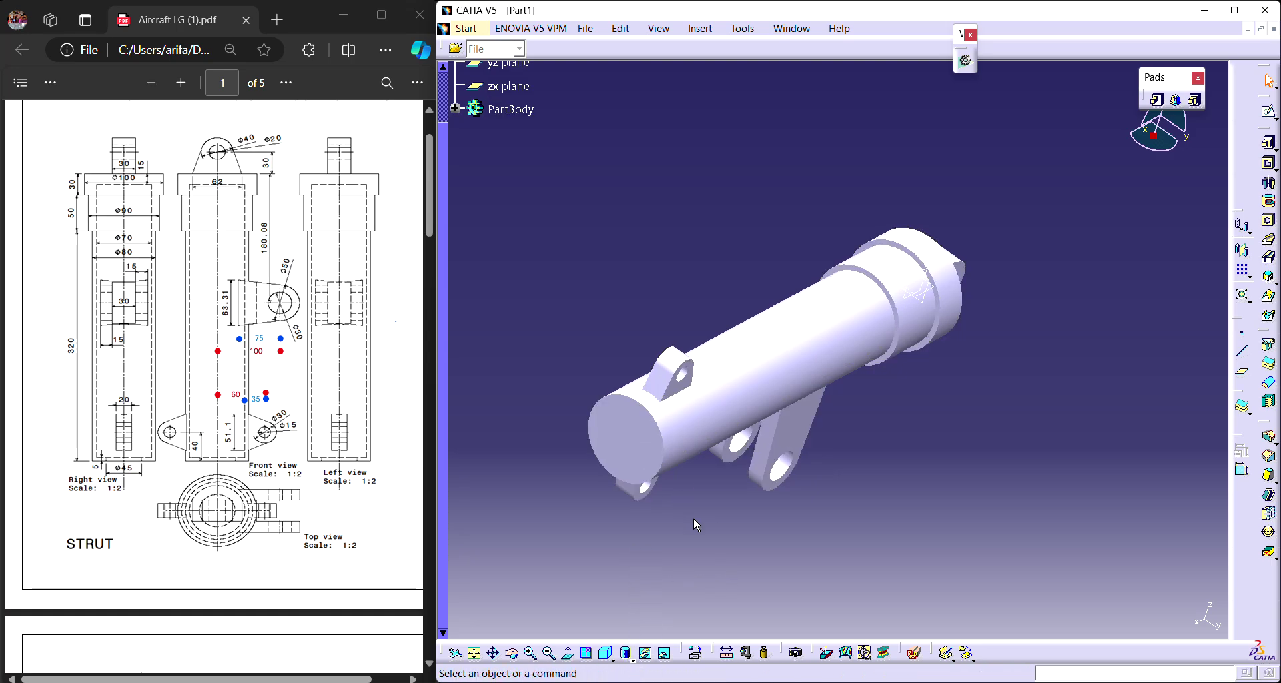
left_click(630, 657)
left_click(648, 592)
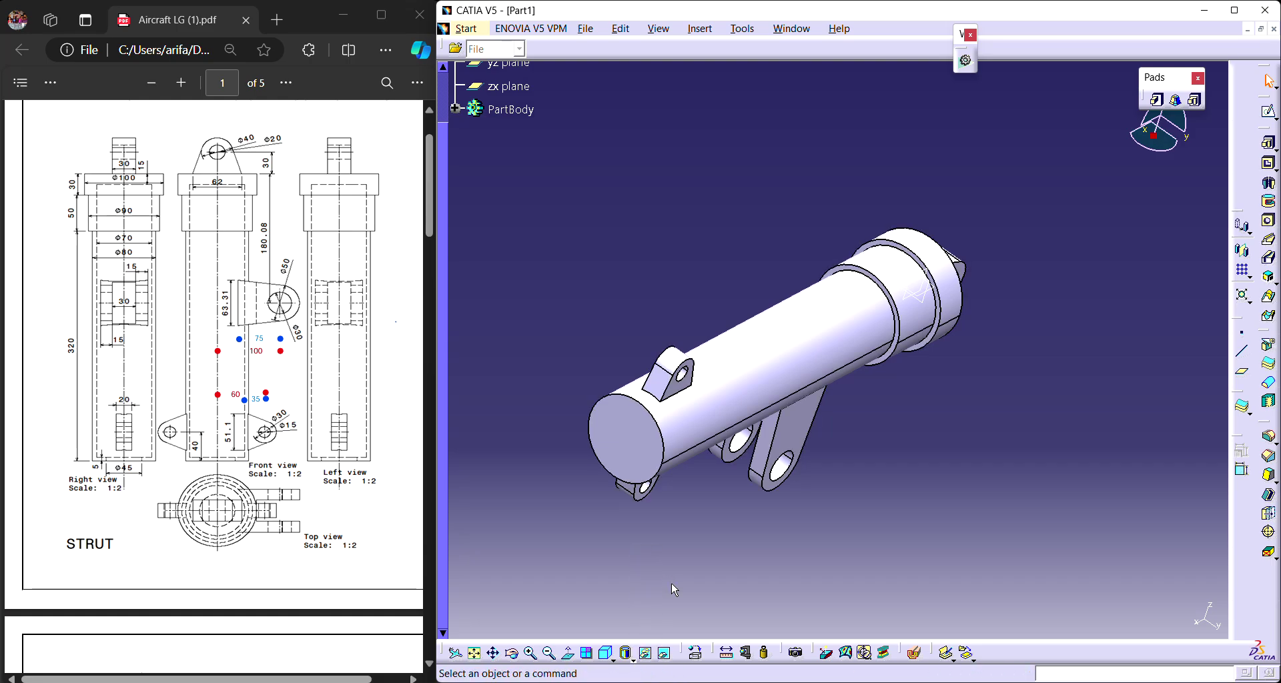
Sketch a circle of about 31 mm radius, centred on the origin, on the flat closed end face of the tube.
middle_click_drag(683, 242, 839, 234)
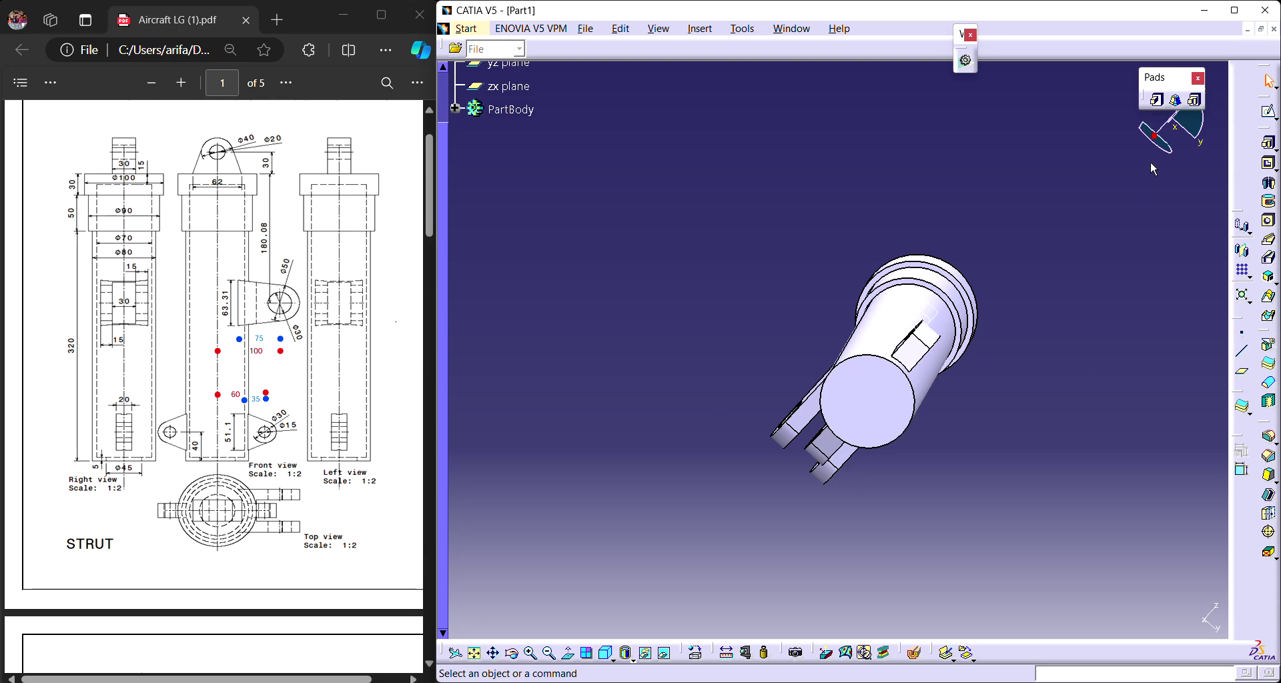
left_click(1268, 112)
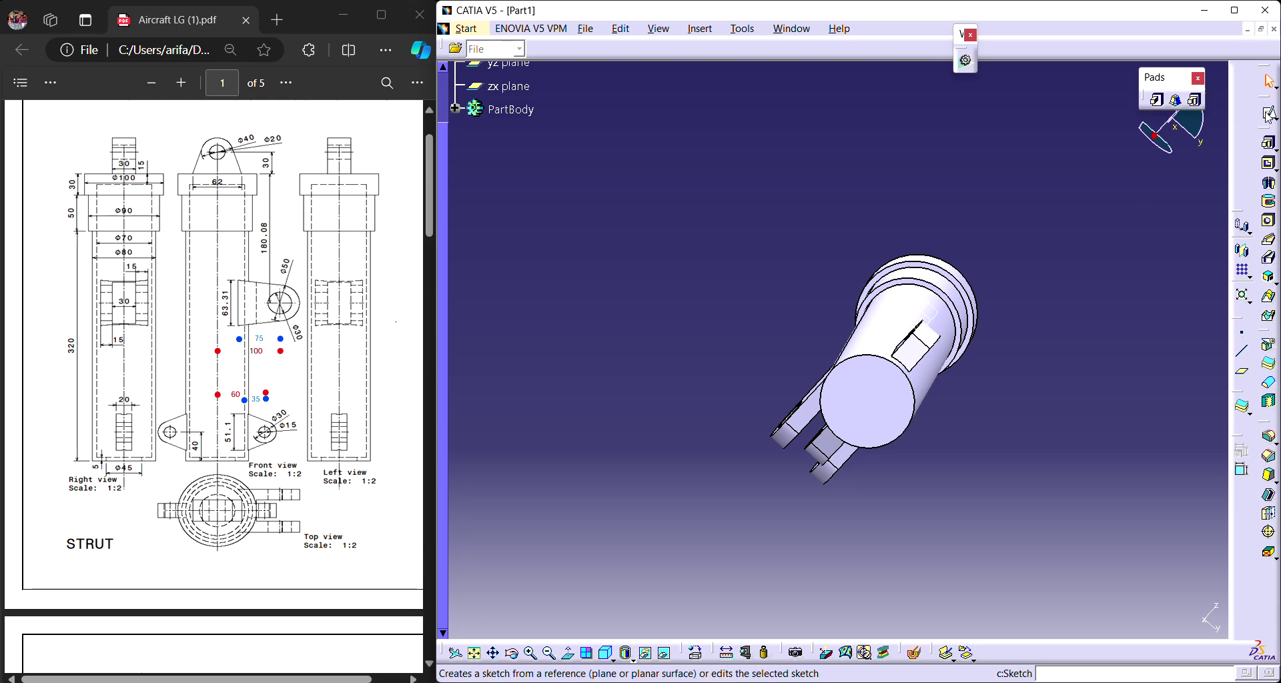
left_click(884, 401)
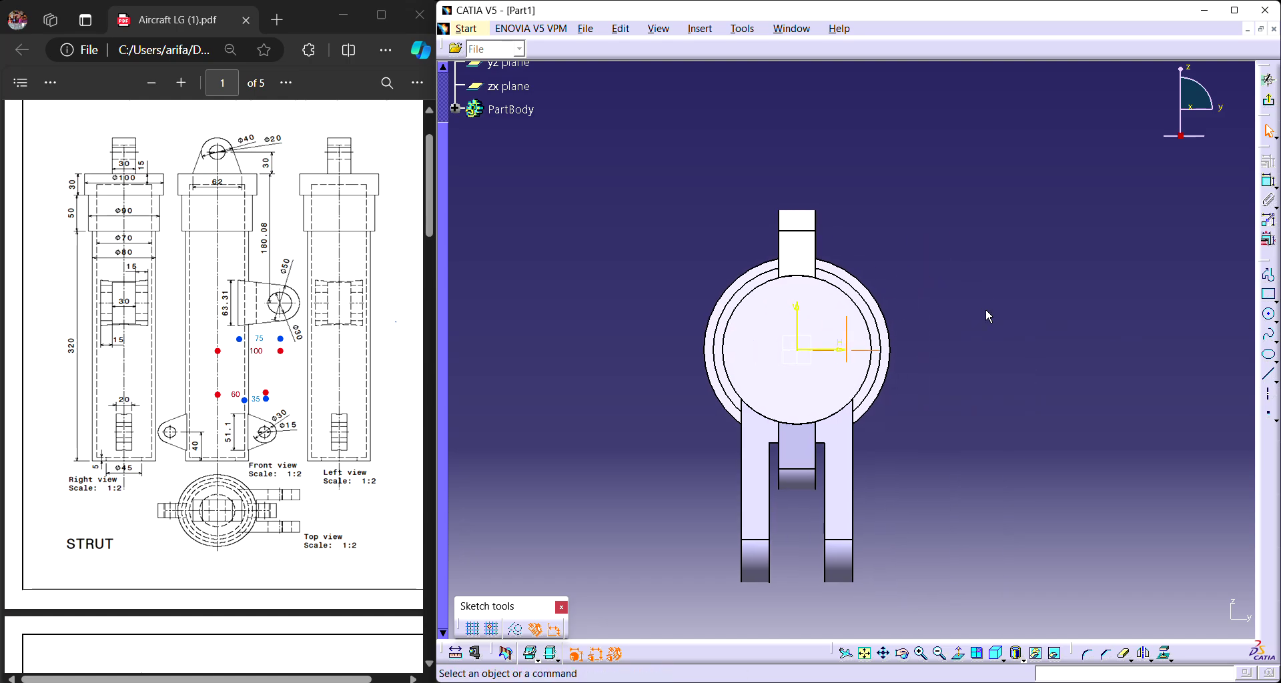
left_click(1272, 318)
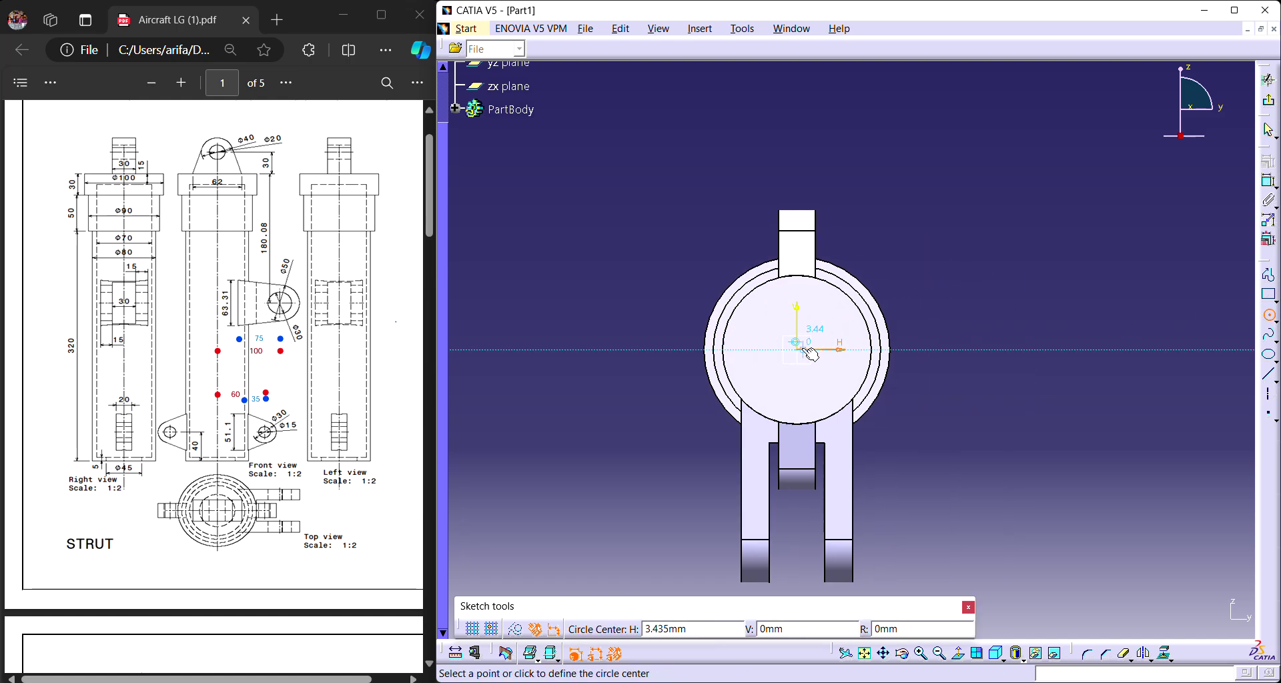
left_click(798, 348)
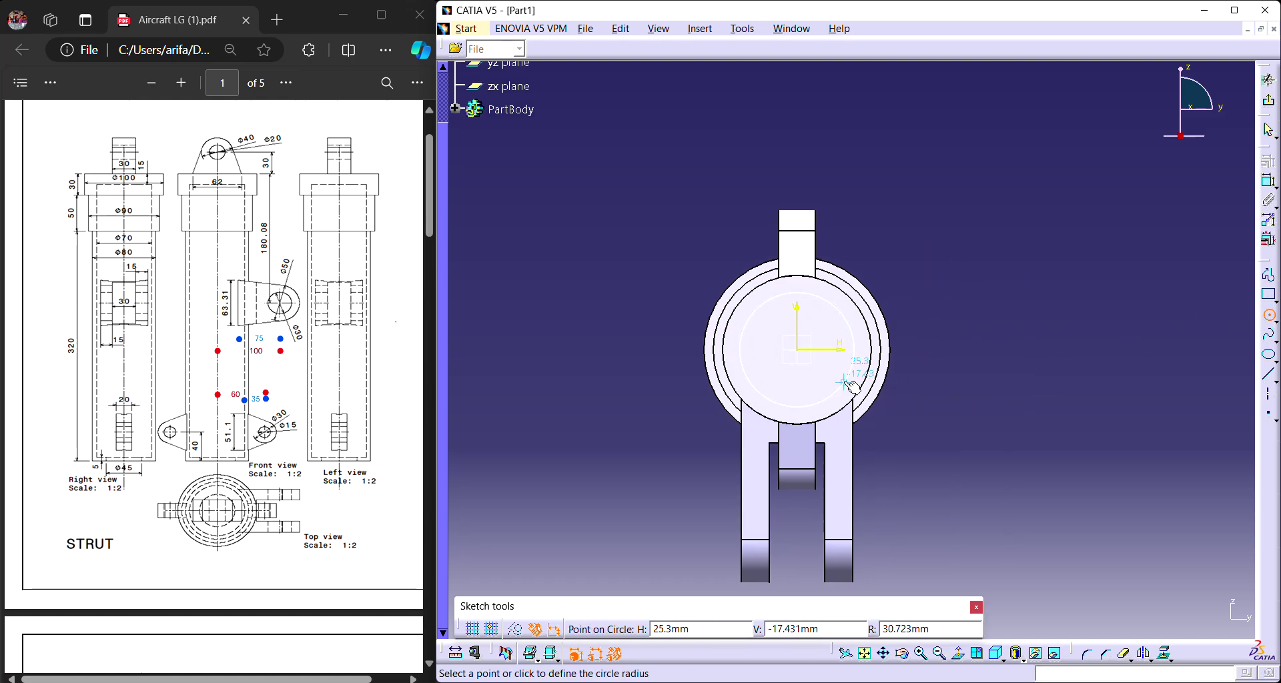
left_click(843, 381)
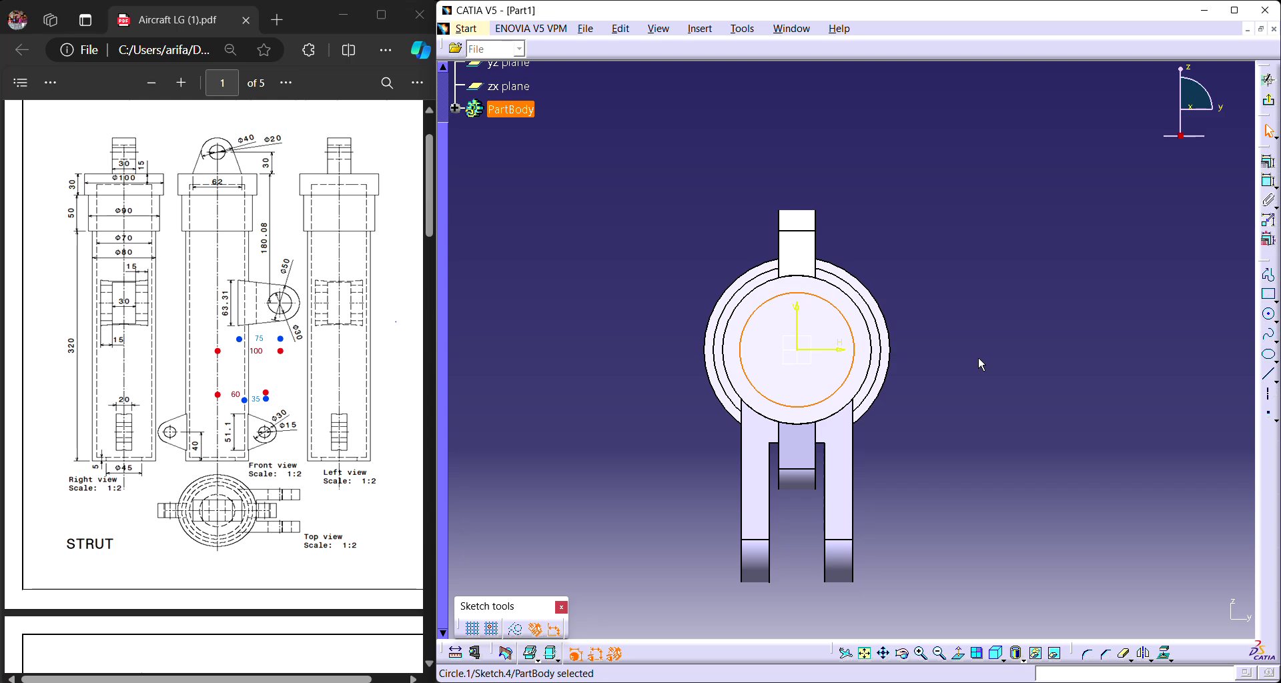
Dimension the circle on the tube's end face with a diameter of 45 mm.
left_click(1268, 181)
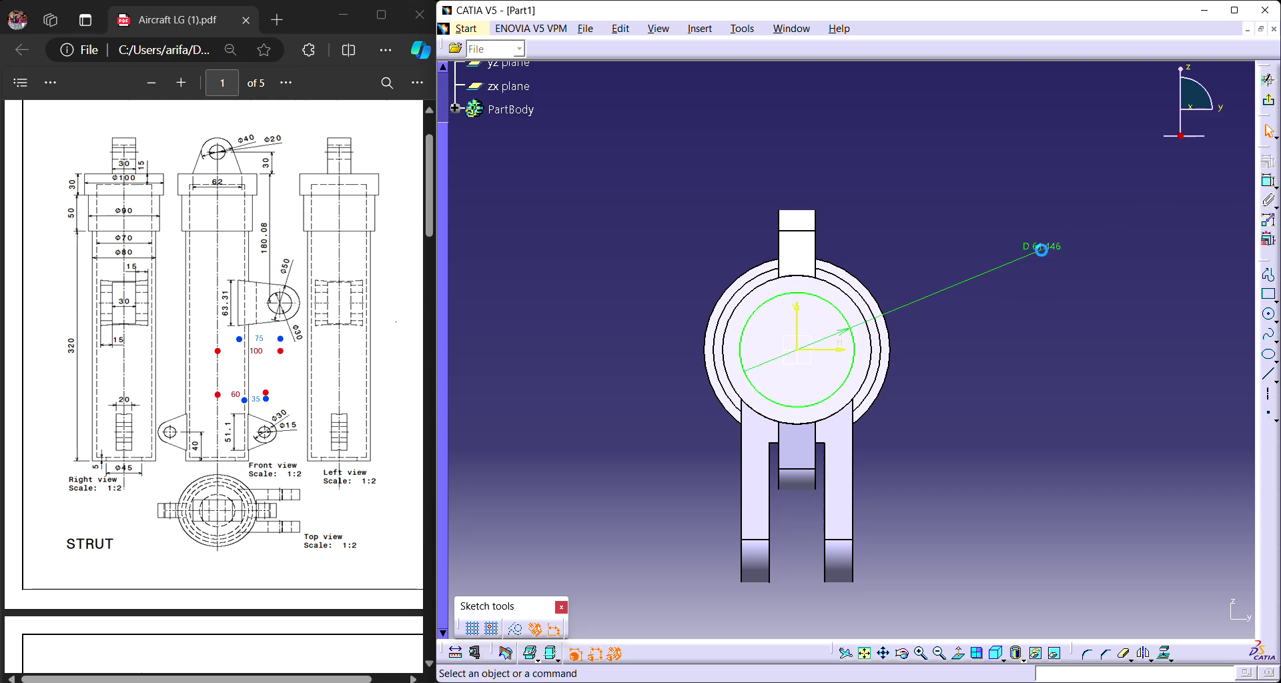
double_click(1053, 251)
type("45")
key("Return")
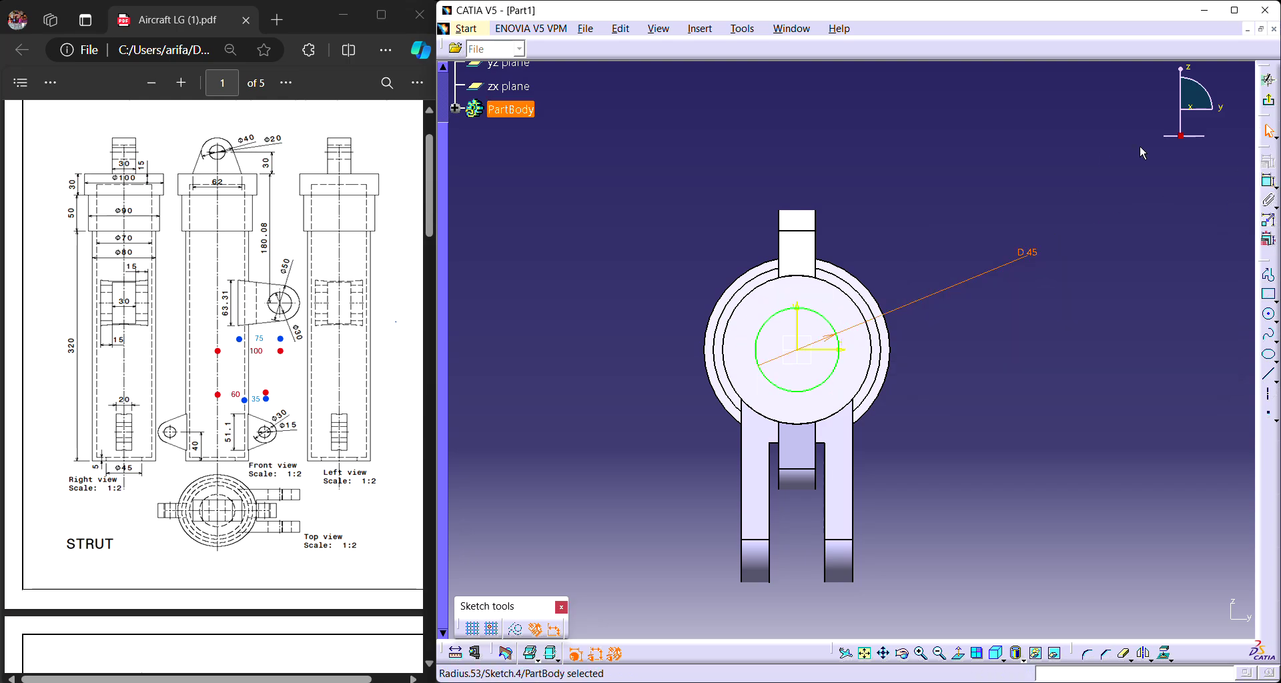
Exit the sketch and pocket the circle 5 mm deep into the tube's closed end.
left_click(1272, 106)
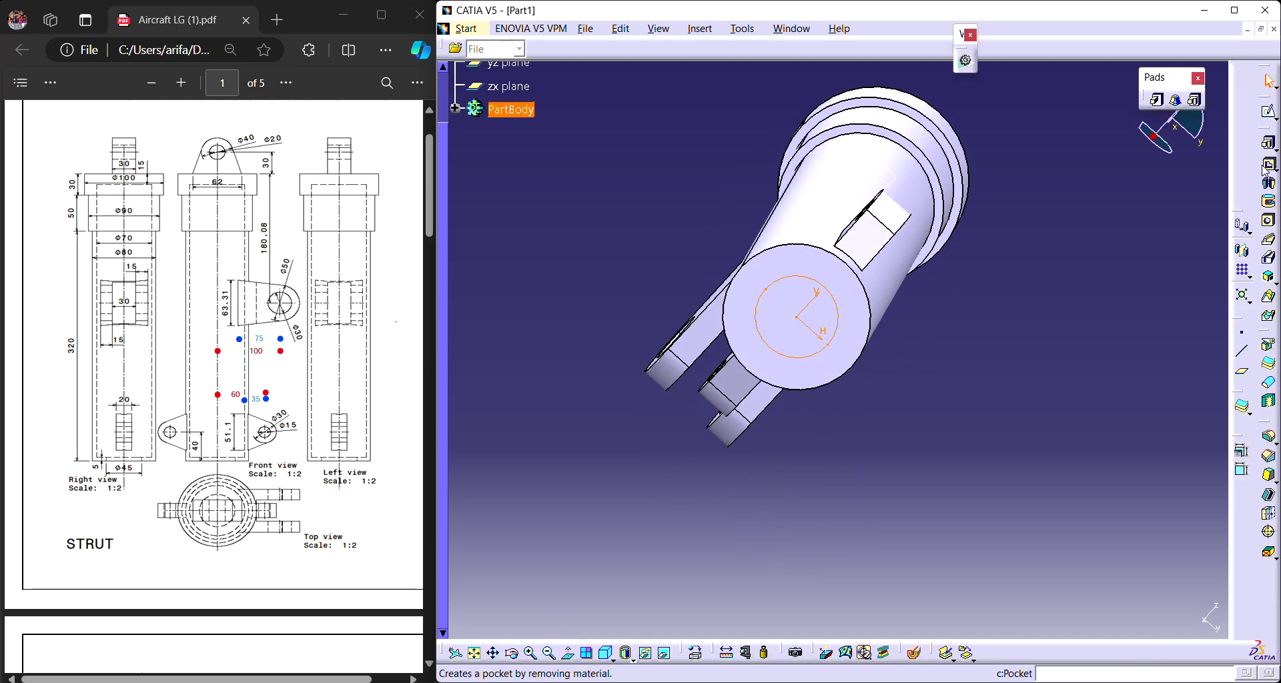
type("5")
left_click(1055, 483)
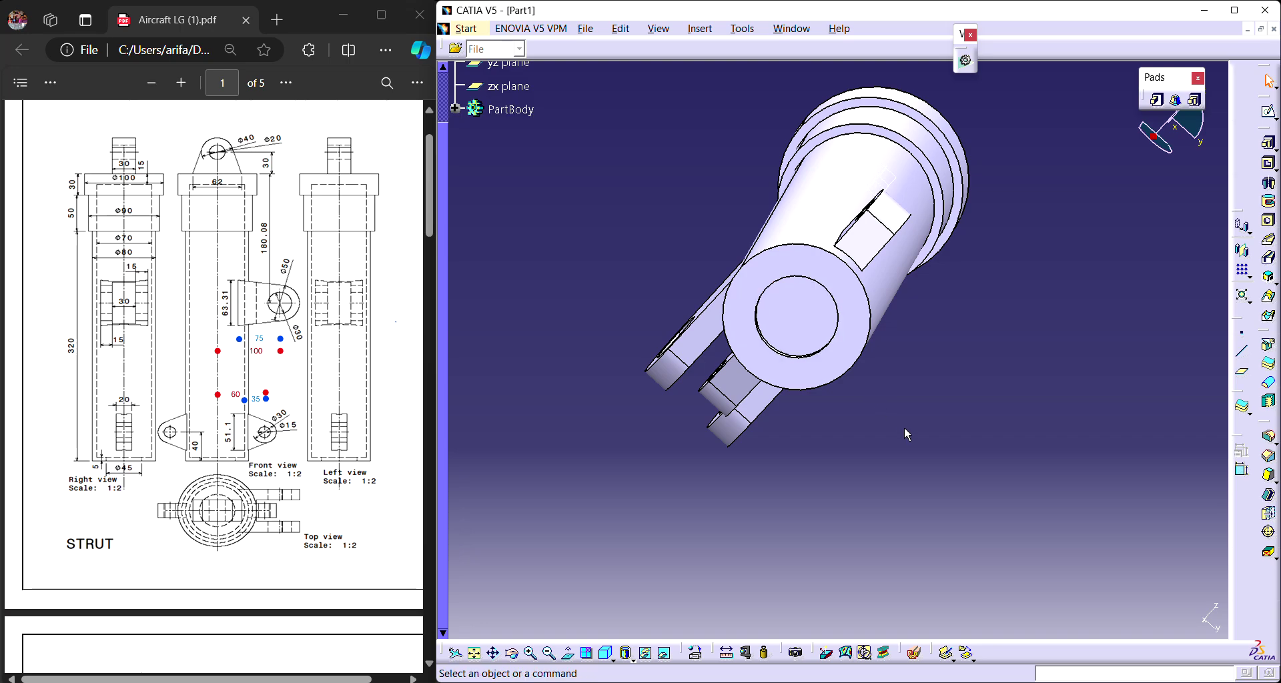
Open a new sketch on the floor of the shallow round pocket and draw a larger circle centred on the tube's axis.
left_click(812, 323)
middle_click_drag(812, 323, 978, 382)
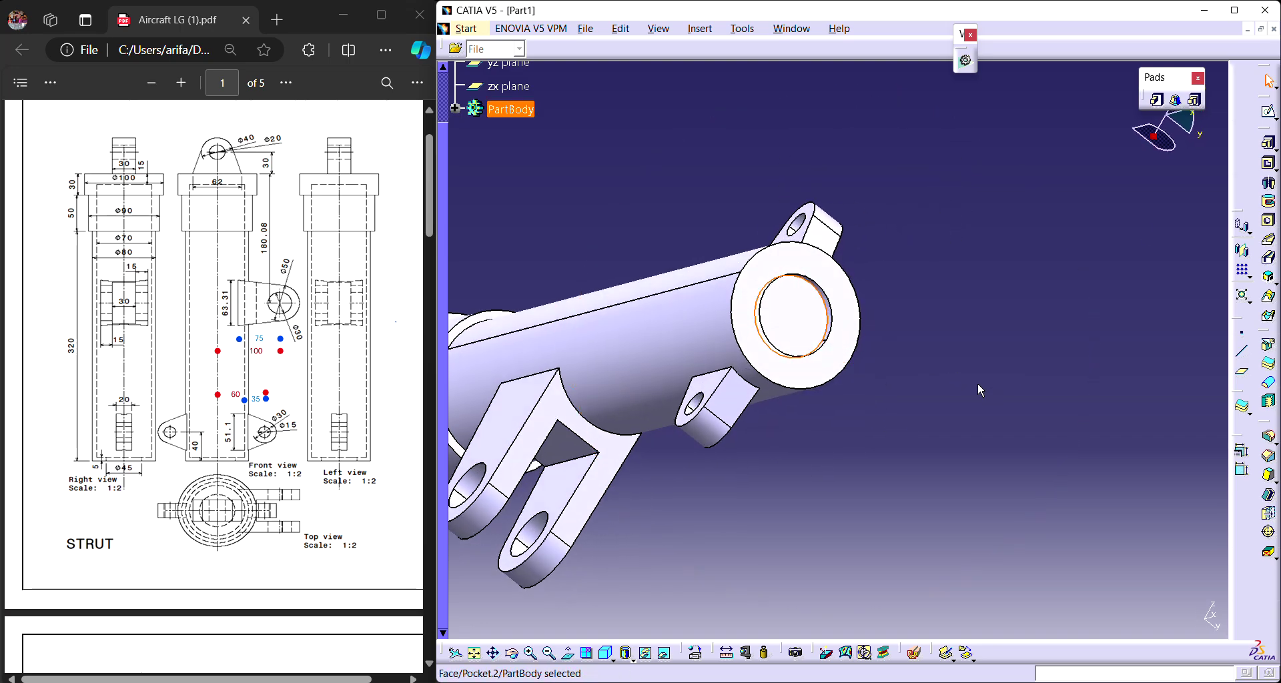
left_click(1270, 114)
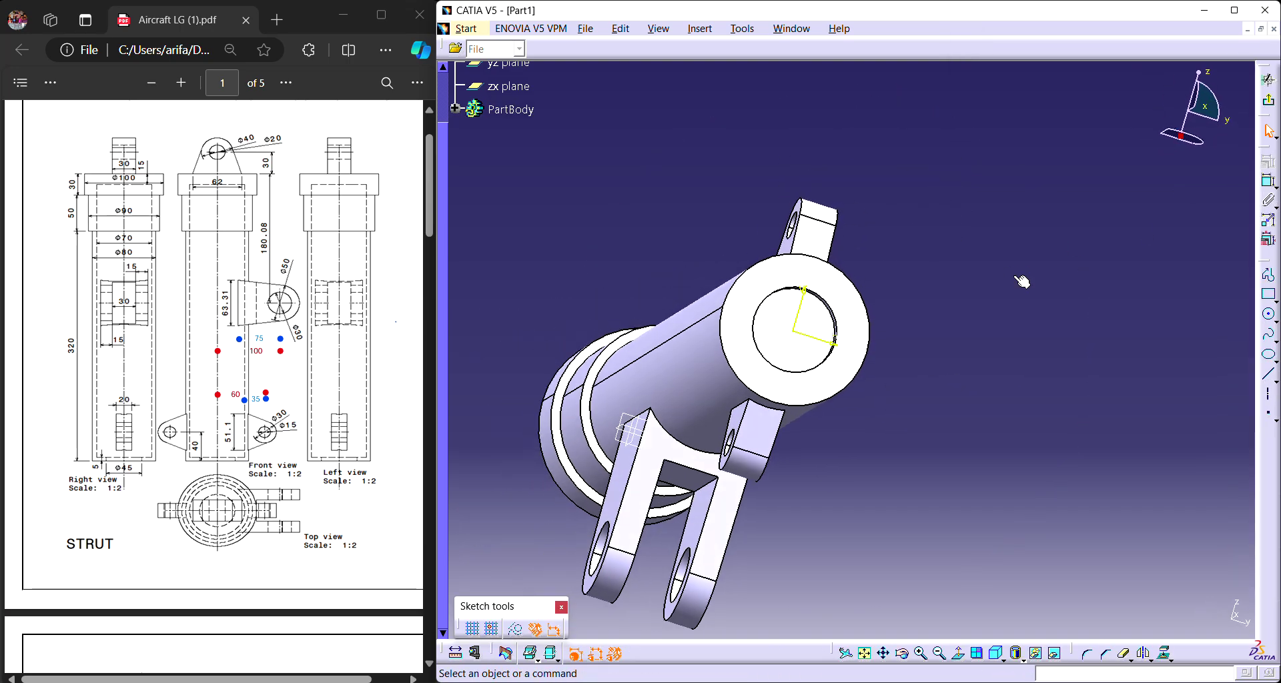
left_click(1268, 314)
left_click(793, 351)
left_click(834, 393)
Dimension the larger circle's diameter and exit the sketch.
left_click(1268, 180)
left_click(849, 329)
double_click(1052, 275)
key("Return")
left_click(1268, 79)
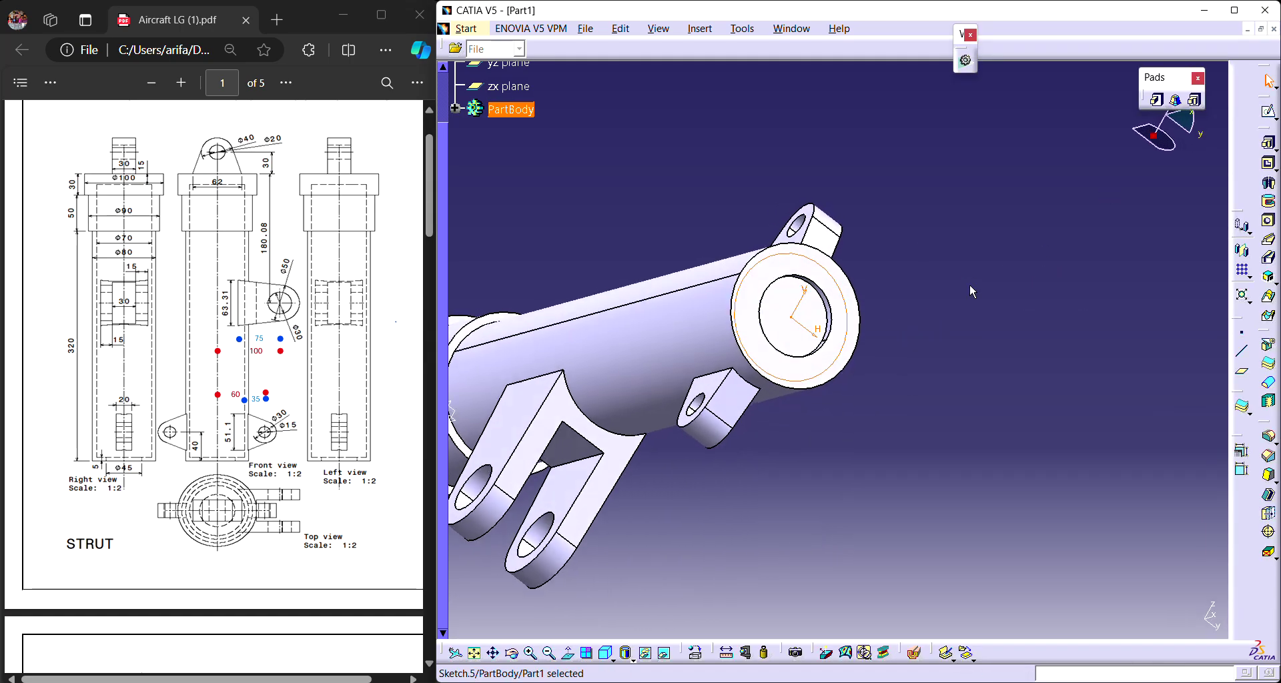
Pocket the larger circle 380 mm deep into the tube, reversing the direction so it cuts along the tube's length.
left_click(1269, 163)
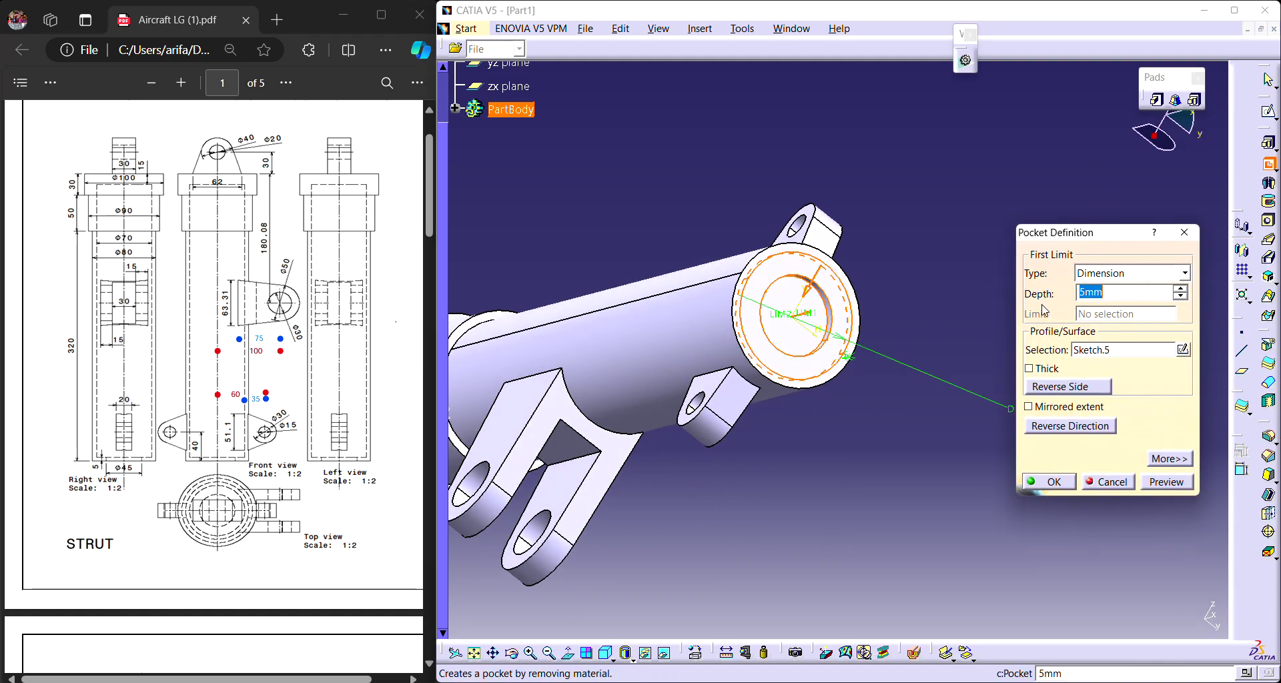
mouse_move(732, 488)
middle_mouse_down()
mouse_move(835, 465)
mouse_move(886, 395)
middle_mouse_up()
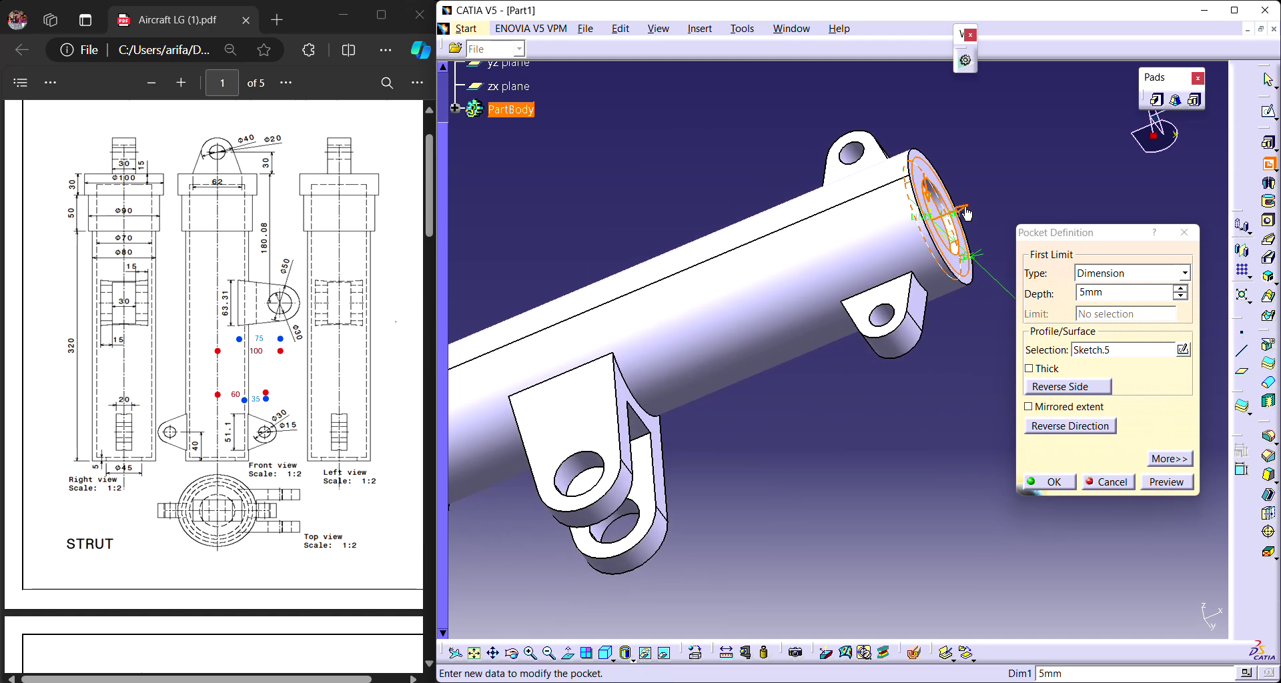
left_click(1181, 289)
left_click(1181, 289)
left_click(1181, 289)
left_click(1181, 289)
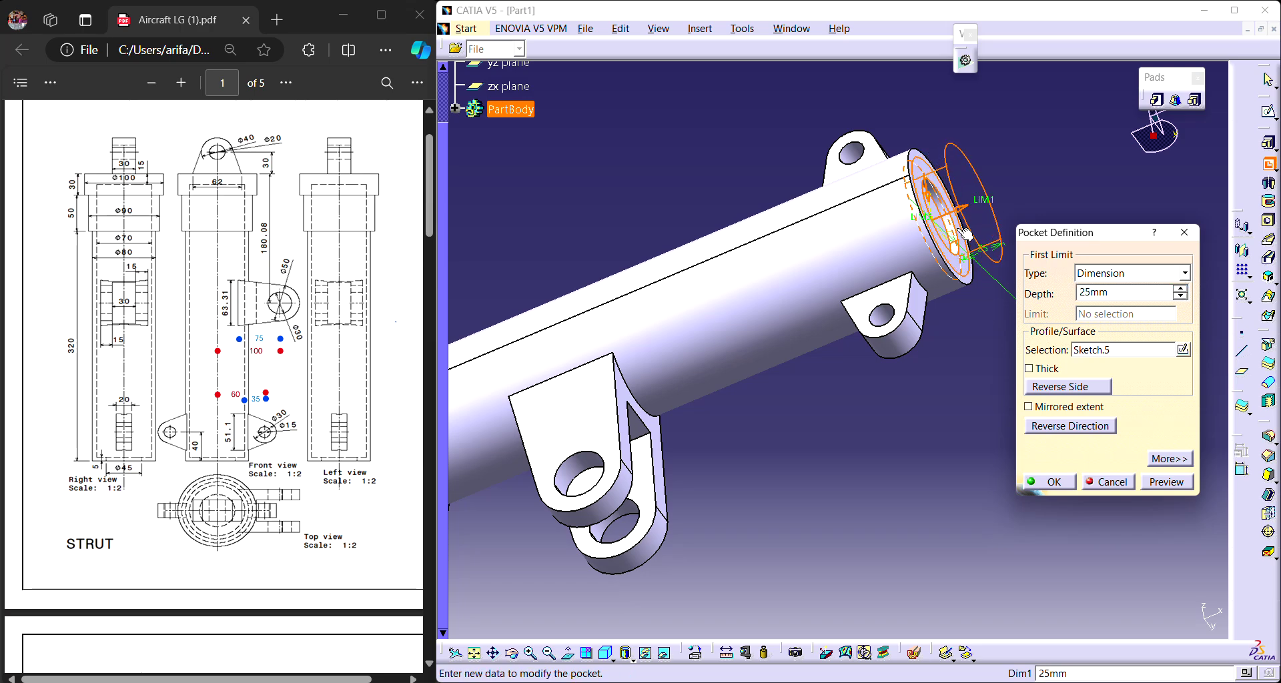
left_click(1053, 430)
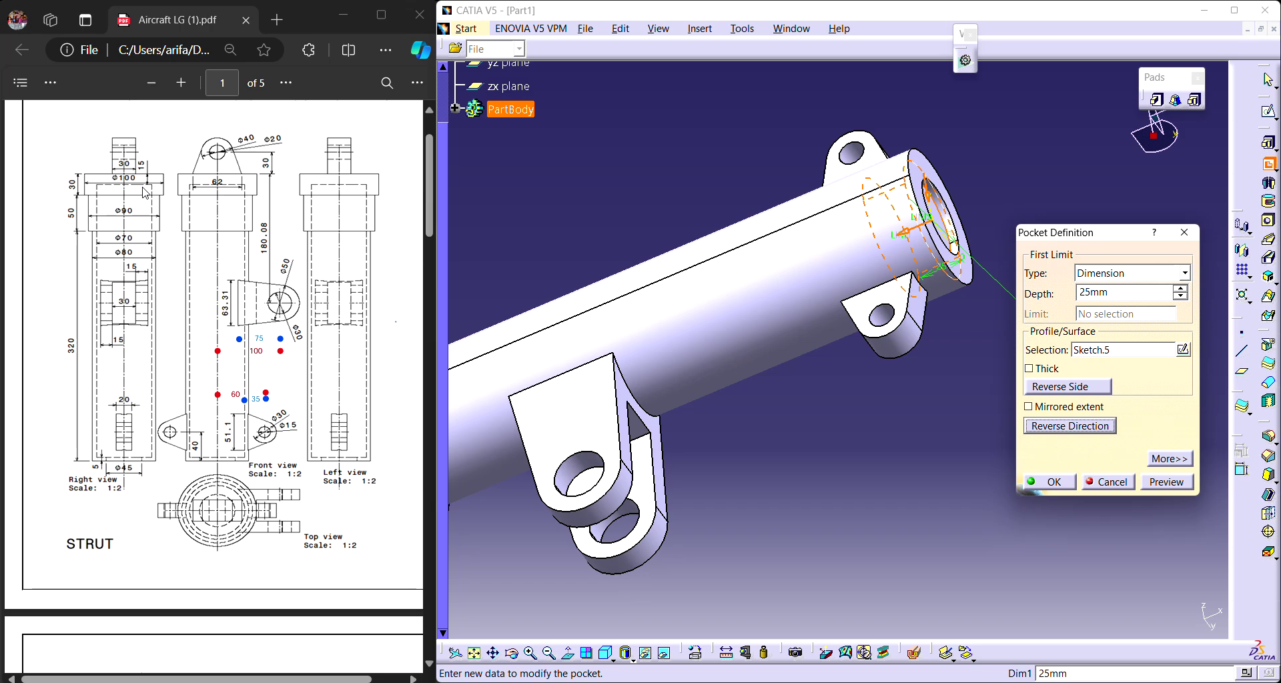
double_click(1098, 292)
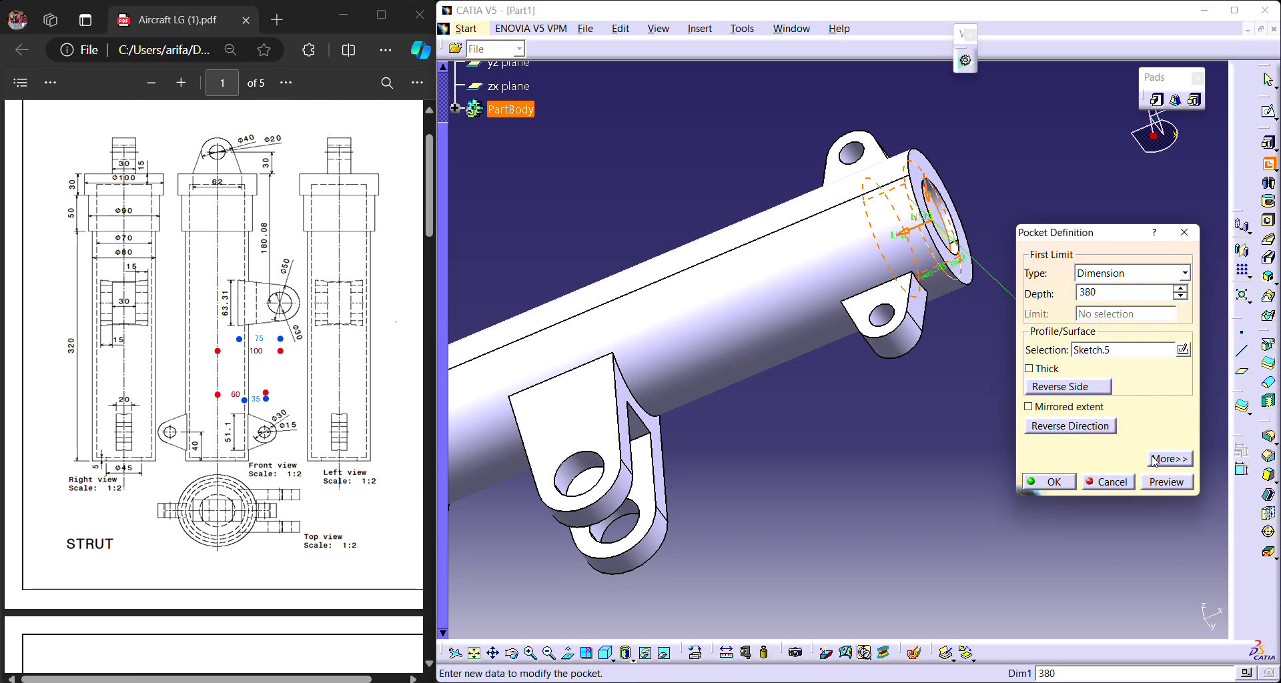
left_click(1166, 482)
left_click(1050, 481)
middle_click_drag(1047, 243, 877, 315)
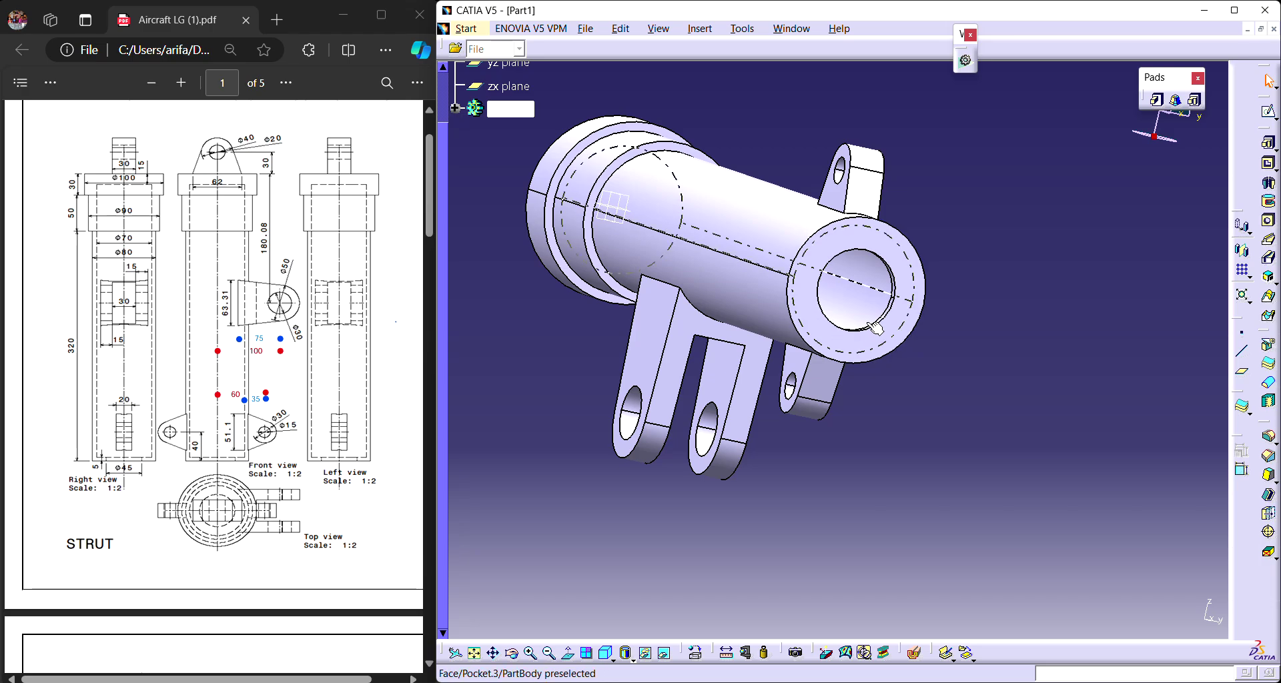
middle_click_drag(750, 118, 650, 330)
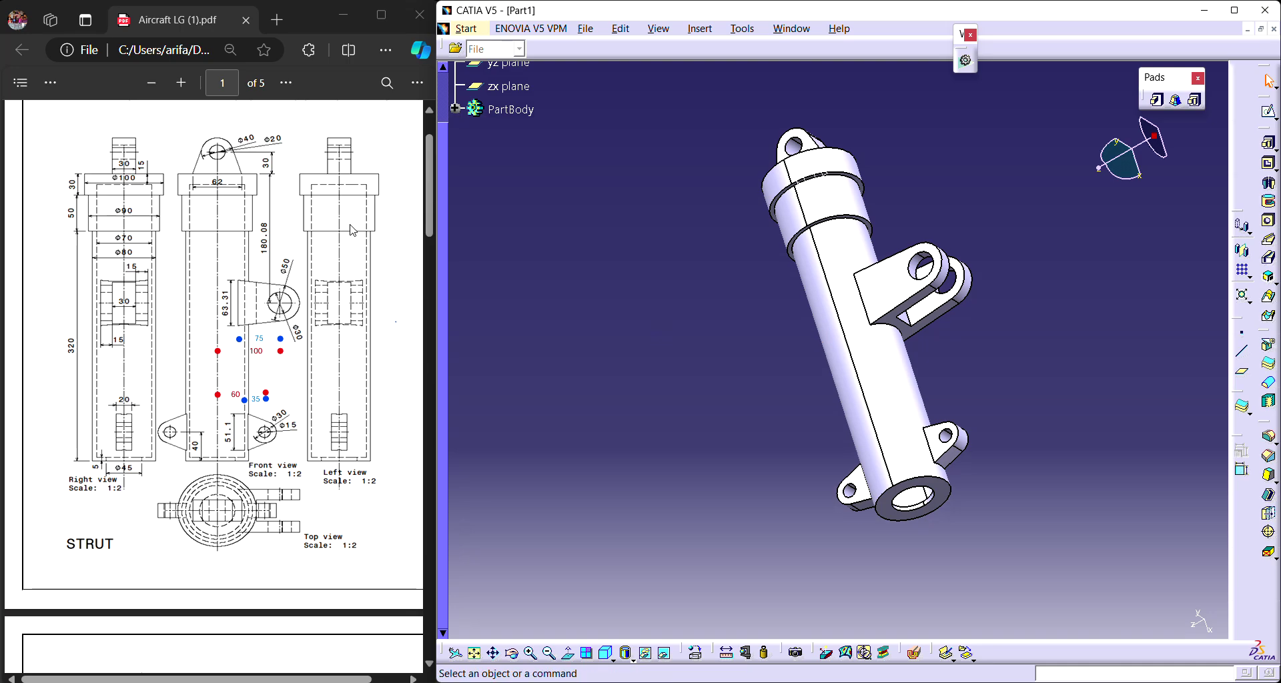
Bring up the WHEEL HUB drawing, minimise the strut part and create a new part in Part Design.
scroll(294, 272, "down", 8)
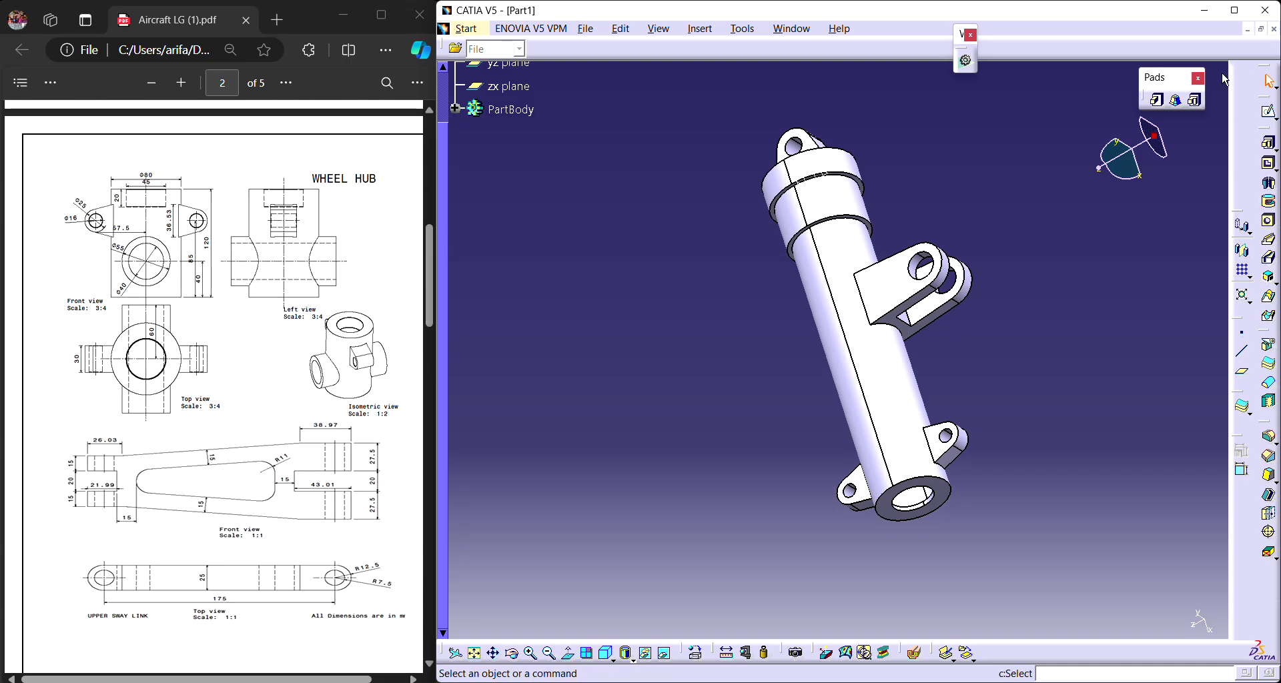
left_click(1248, 30)
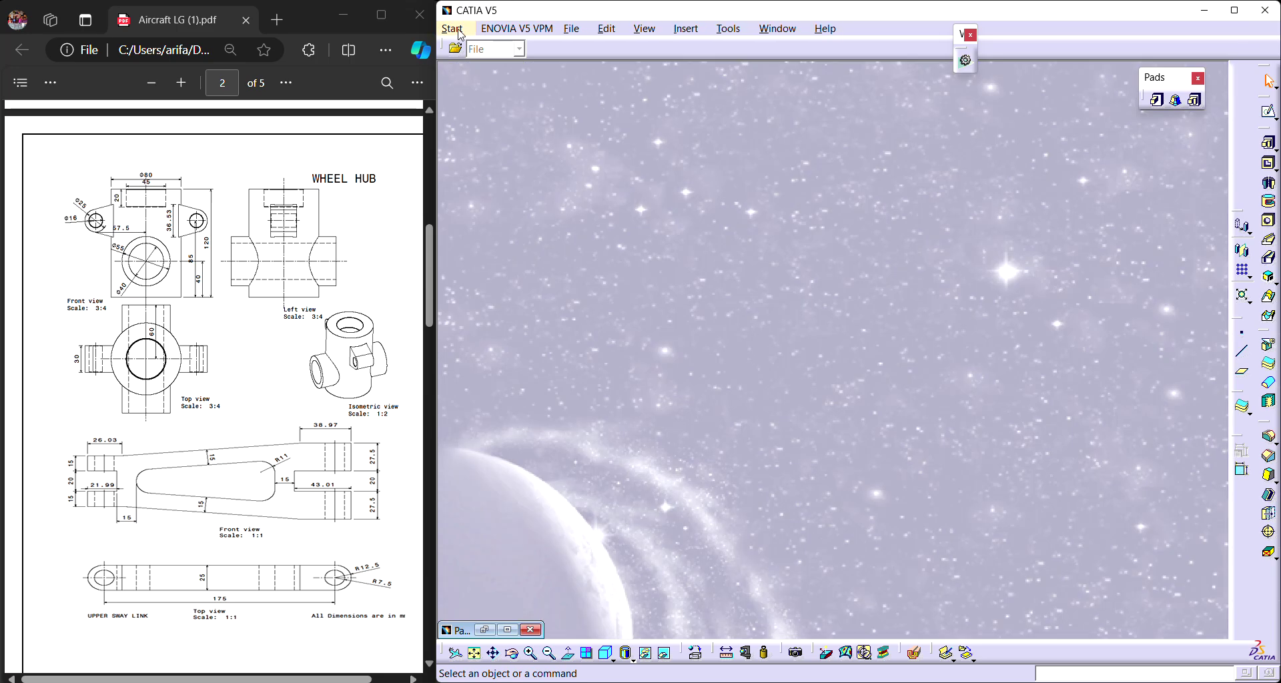
left_click(453, 29)
mouse_move(534, 61)
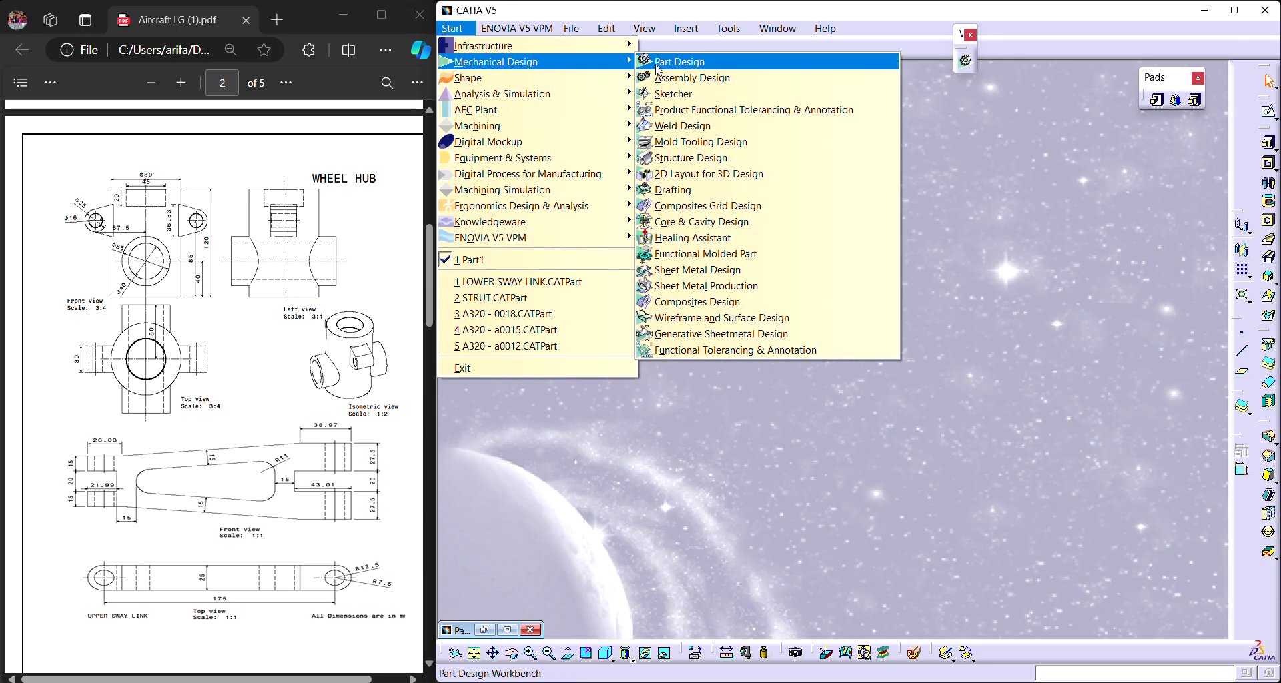
left_click(691, 62)
left_click(1132, 628)
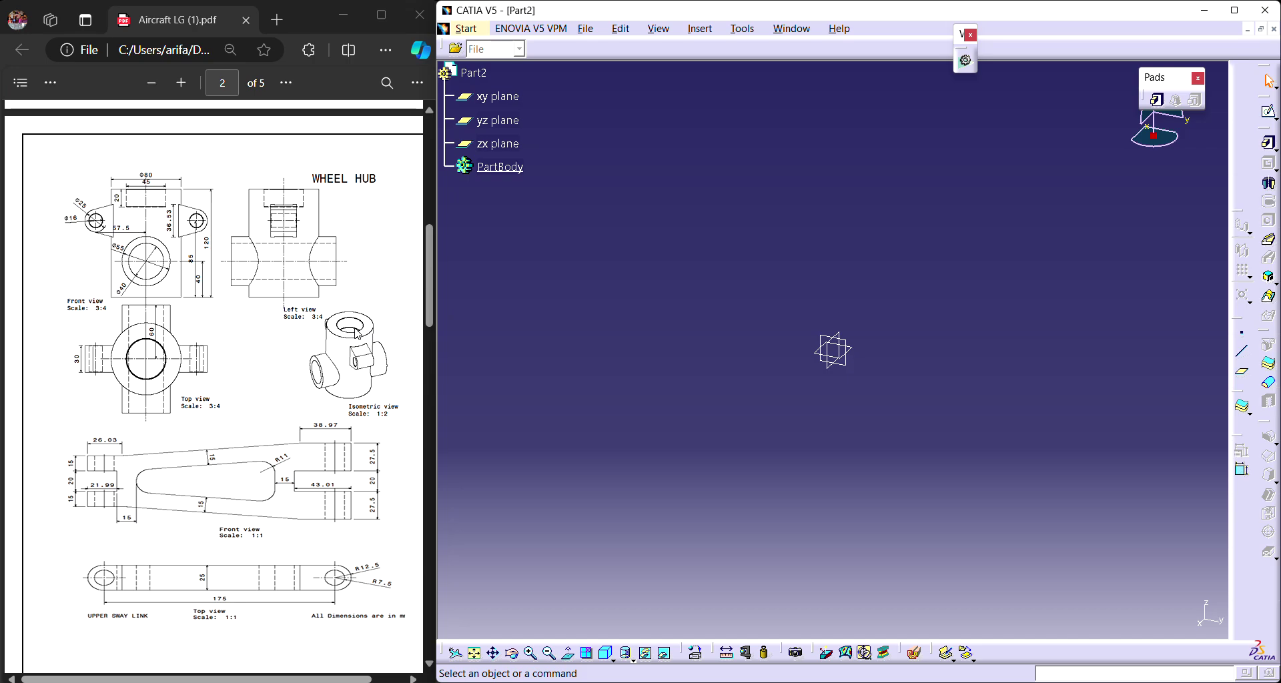
Open a sketch on the yz plane and draw a circle about 66 mm in diameter centred on the origin.
left_click(1268, 112)
left_click(851, 346)
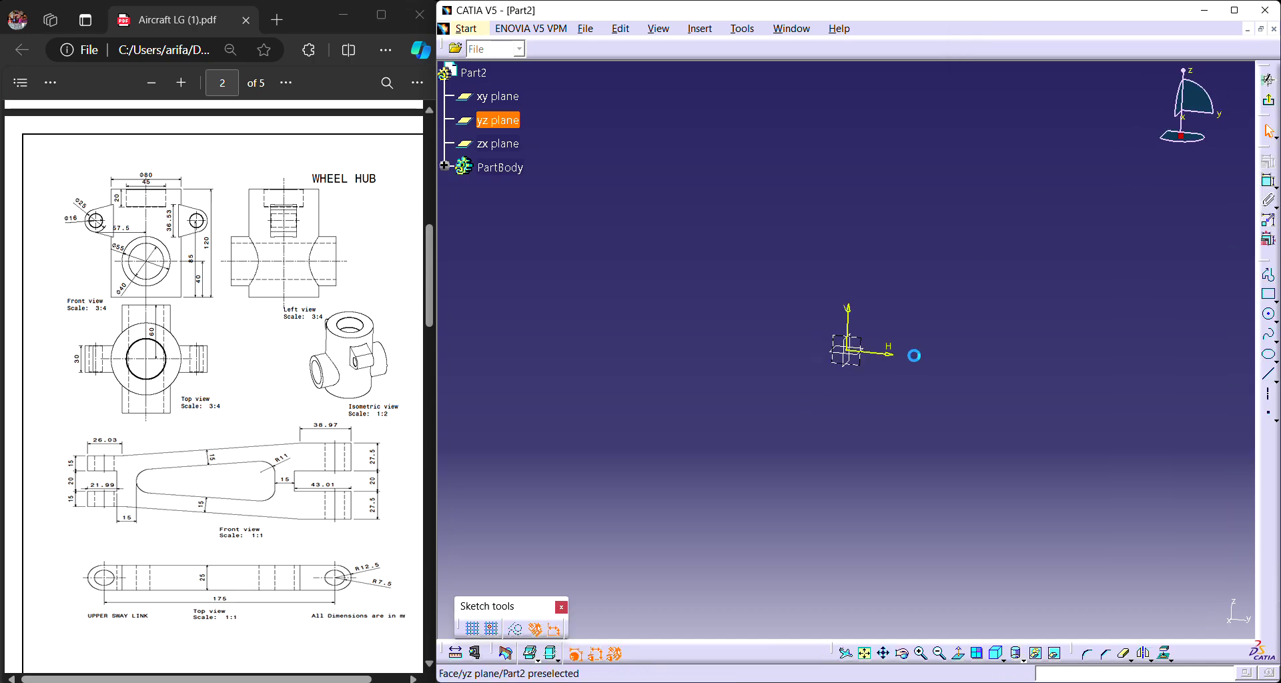
left_click(1272, 319)
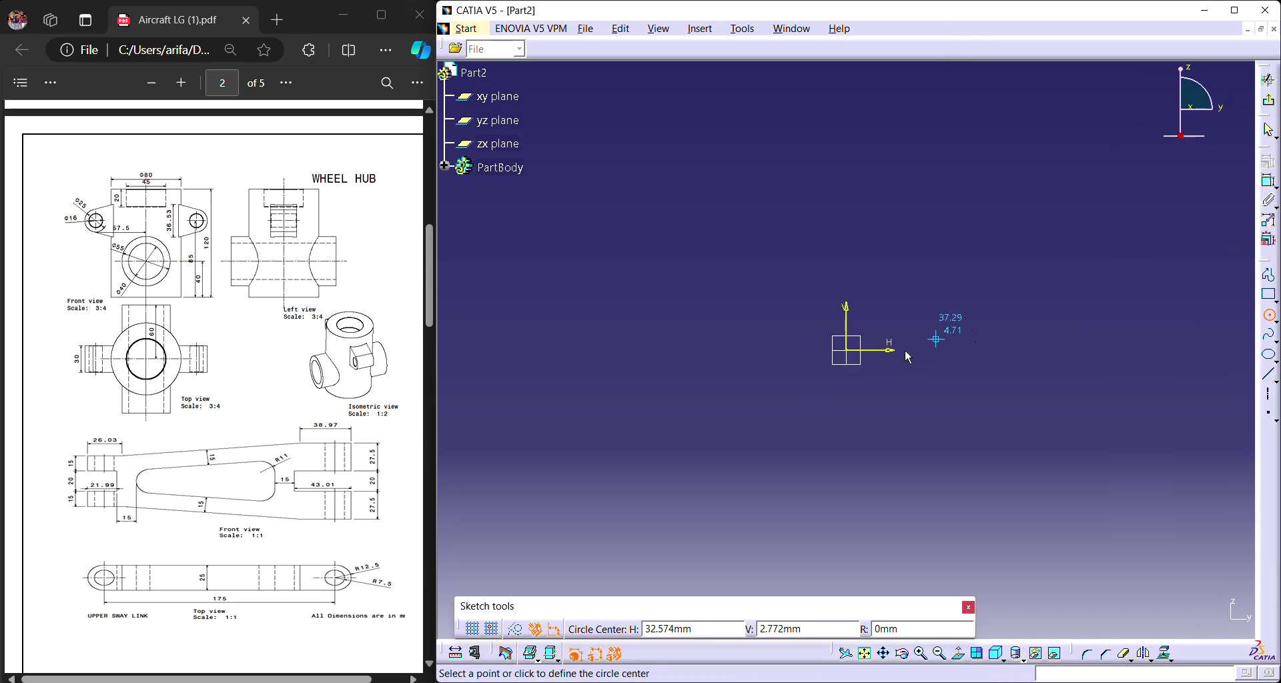
left_click(846, 350)
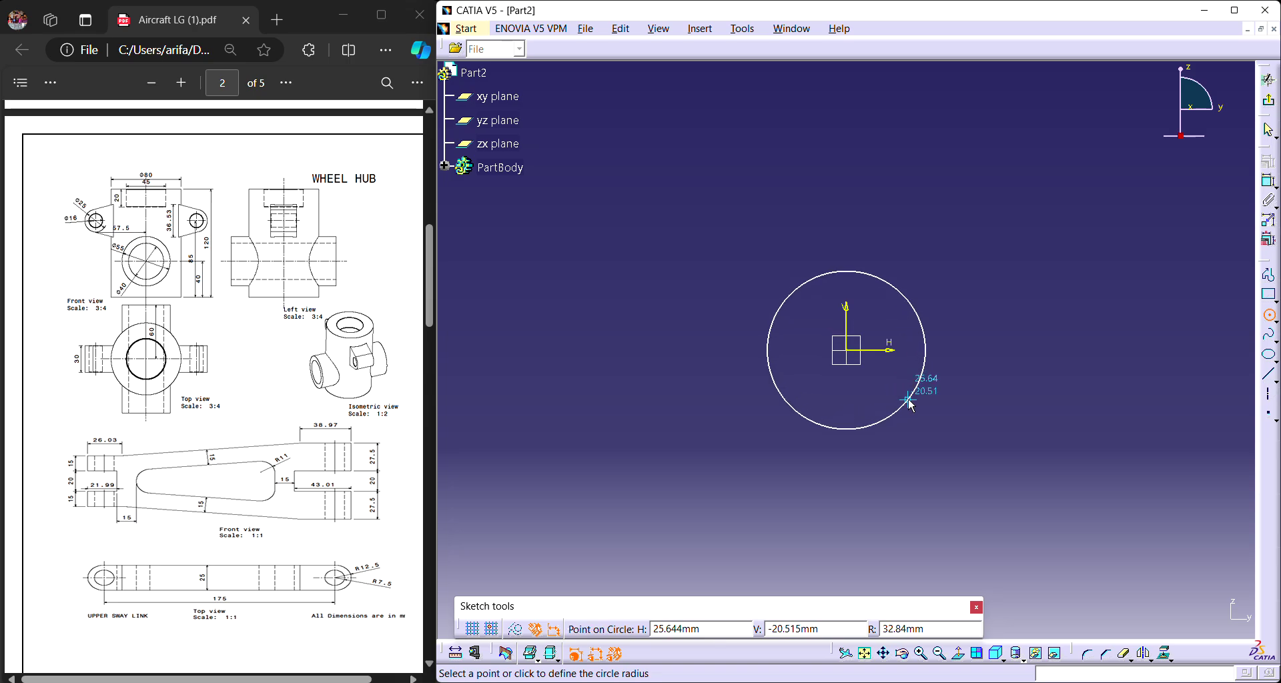
left_click(910, 394)
Dimension the circle with a diameter of 80 mm.
left_click(1268, 181)
left_click(1110, 214)
double_click(1101, 212)
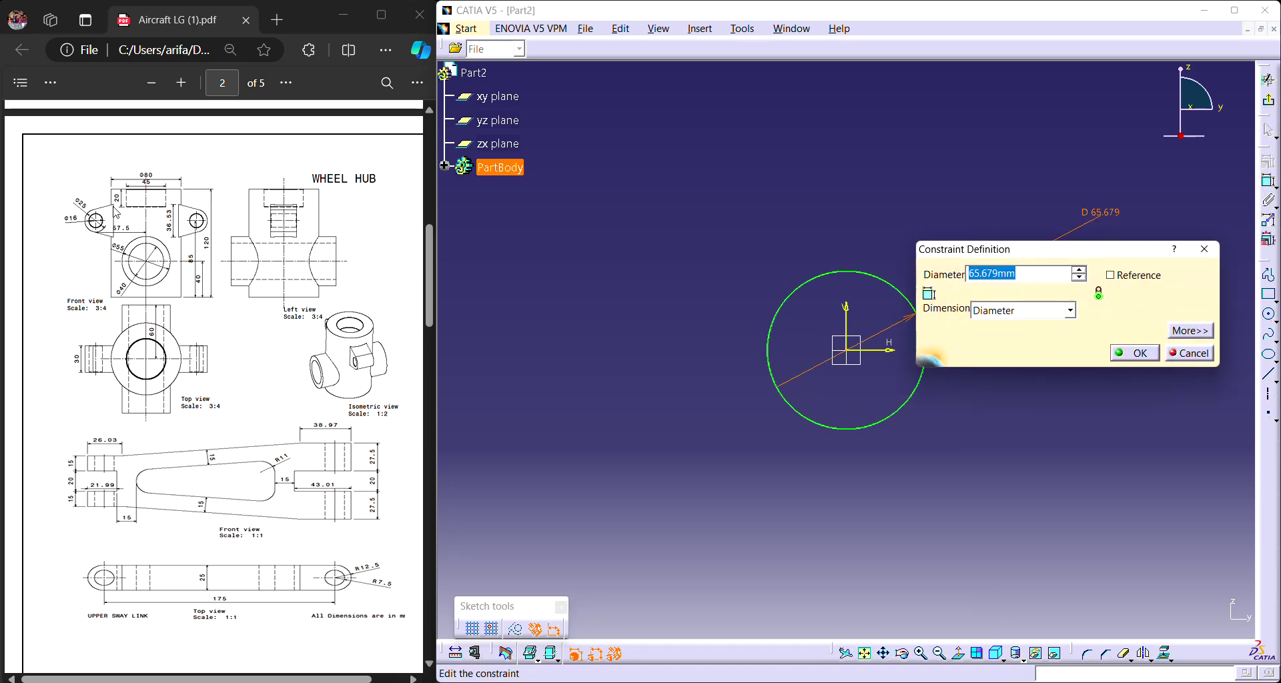
type("80")
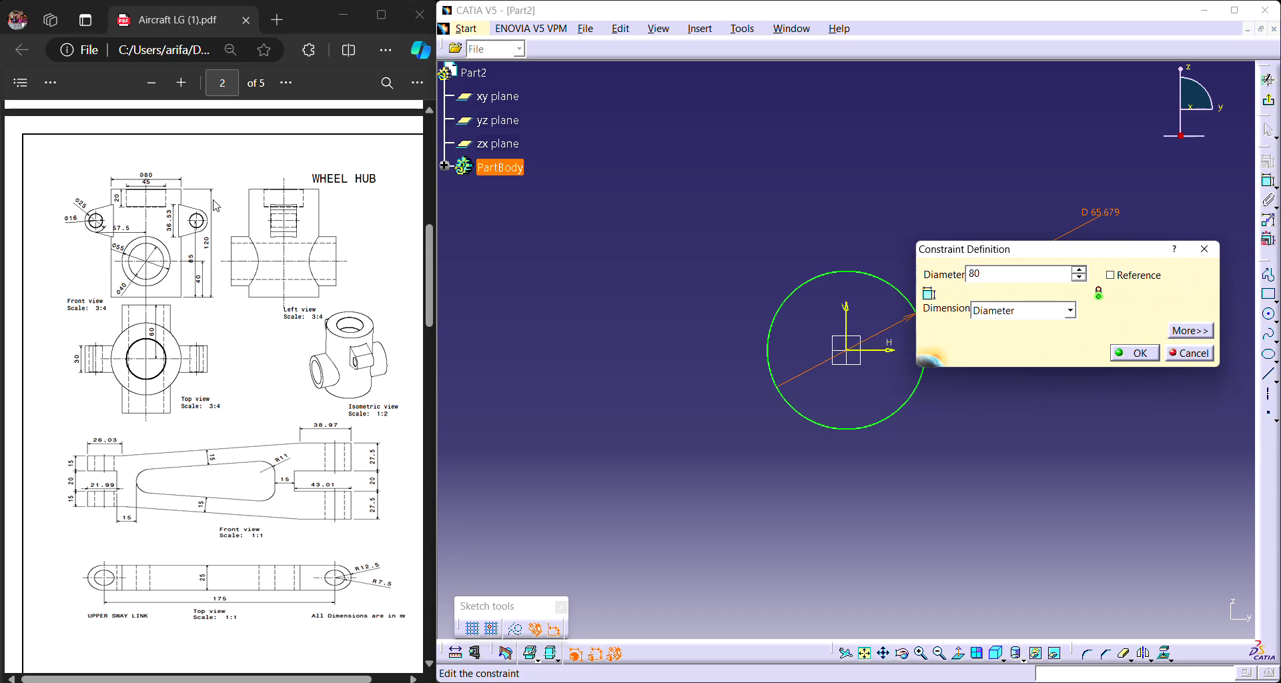
key("Return")
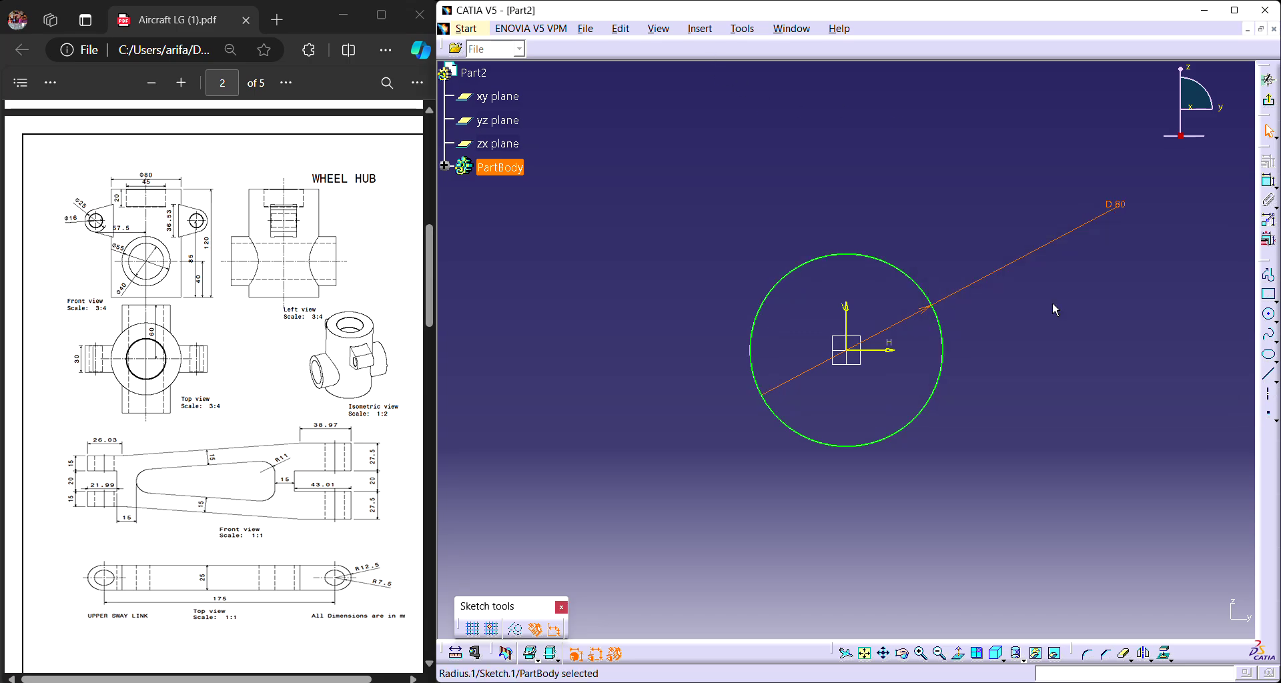
Draw a smaller circle centred on the origin inside the 80 mm circle and dimension its diameter to 45 mm.
left_click(1267, 314)
left_click(849, 359)
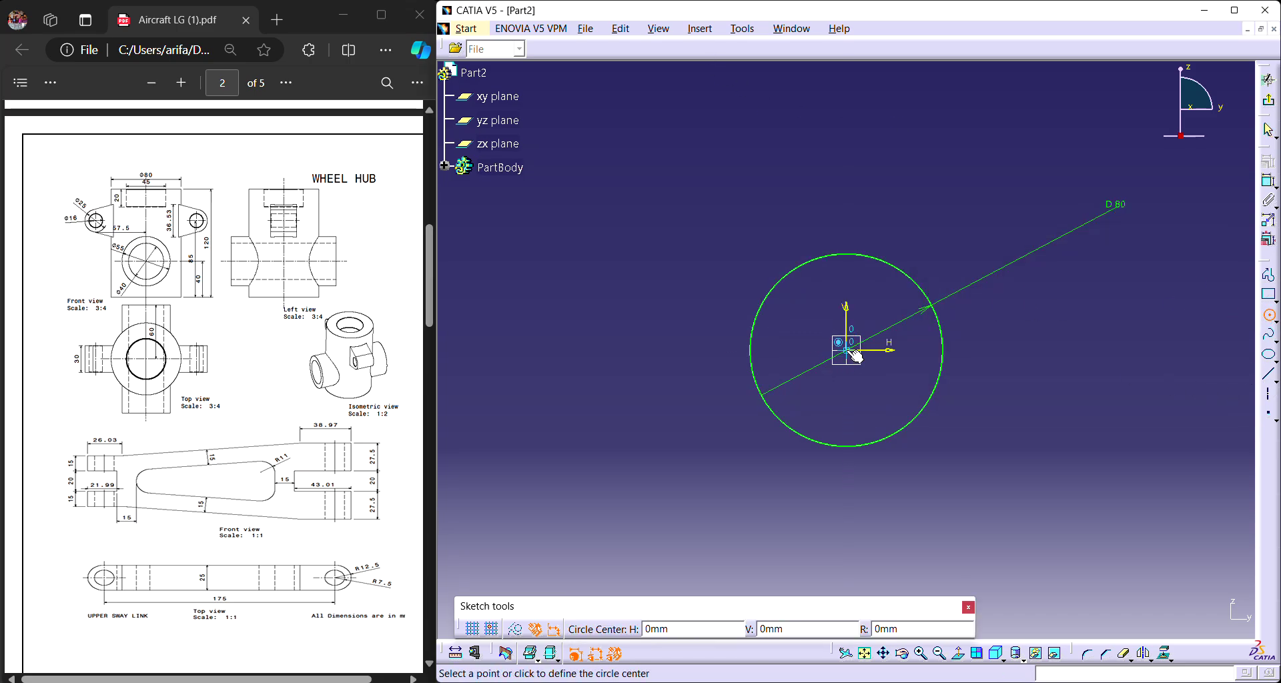
left_click(904, 380)
left_click(1267, 180)
left_click(972, 198)
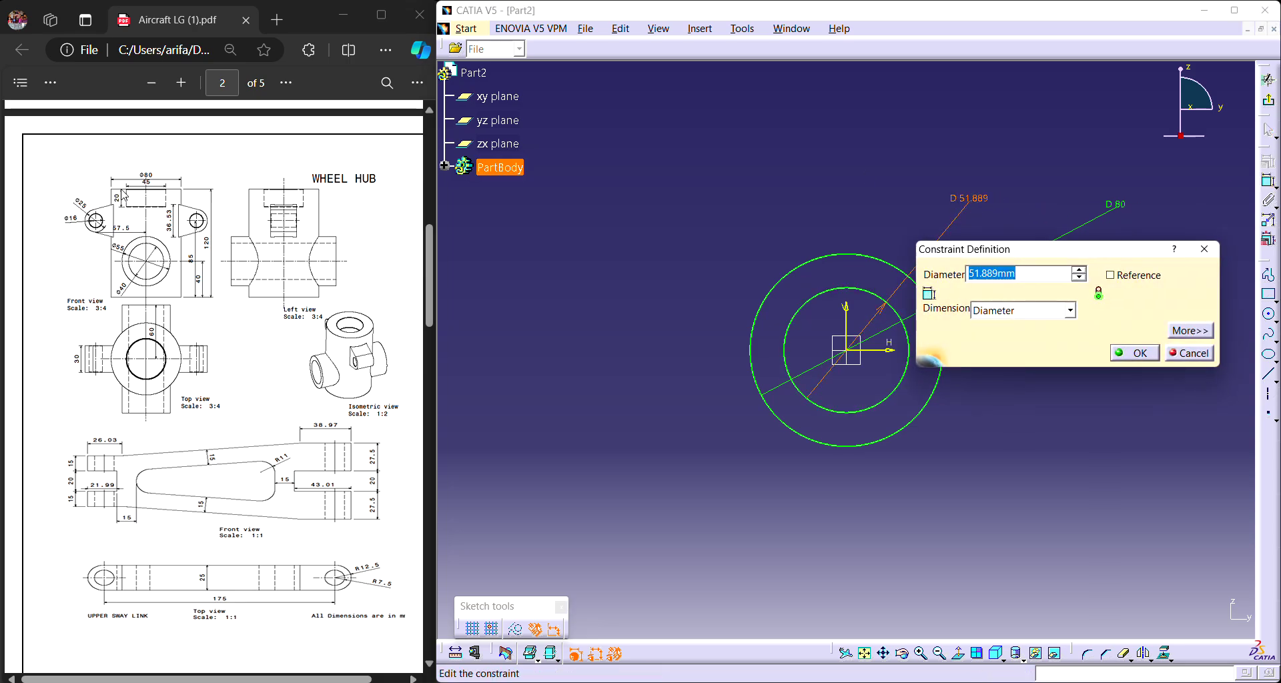
type("45")
key("Return")
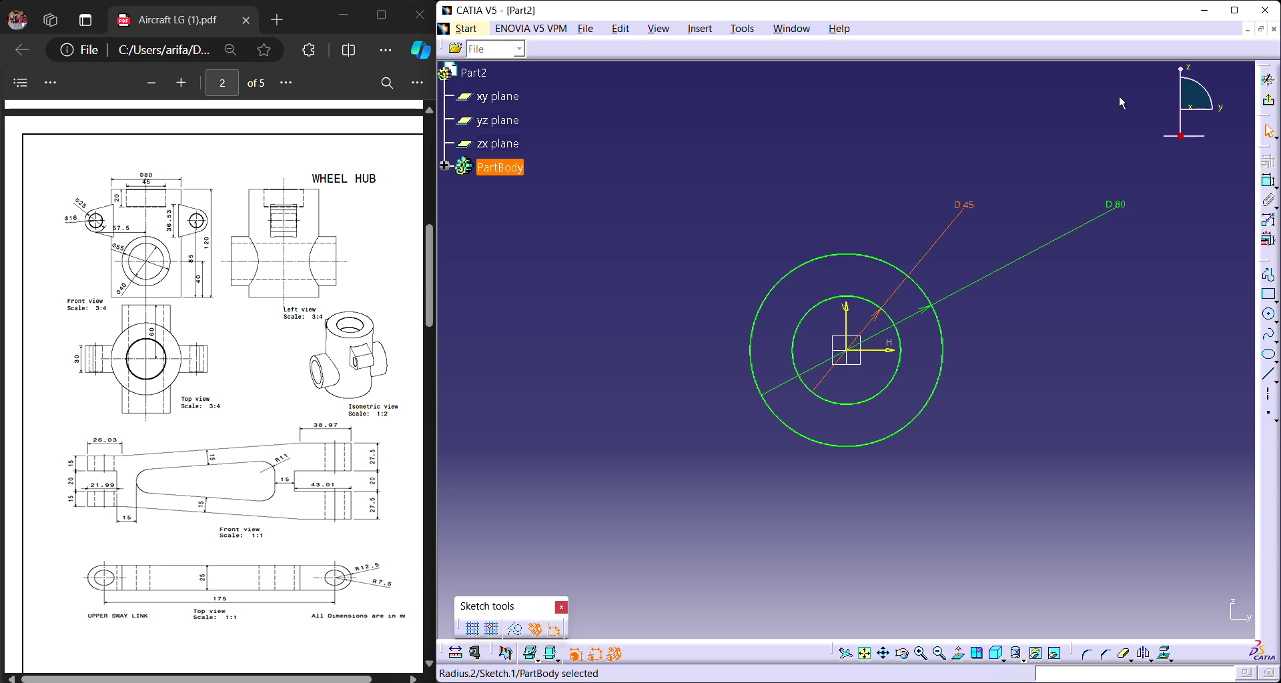
Exit the sketch and start a Multi-Pad, setting the outer ring domain's length to 120 mm.
left_click(1269, 100)
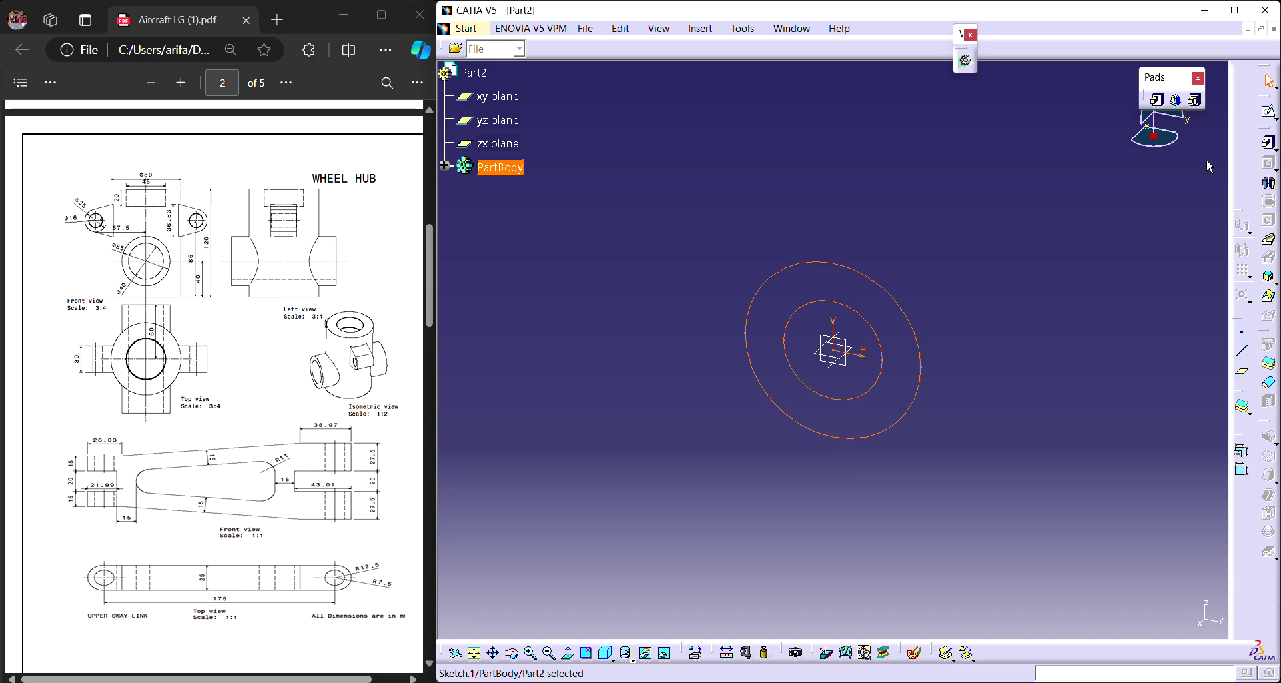
left_click(1194, 100)
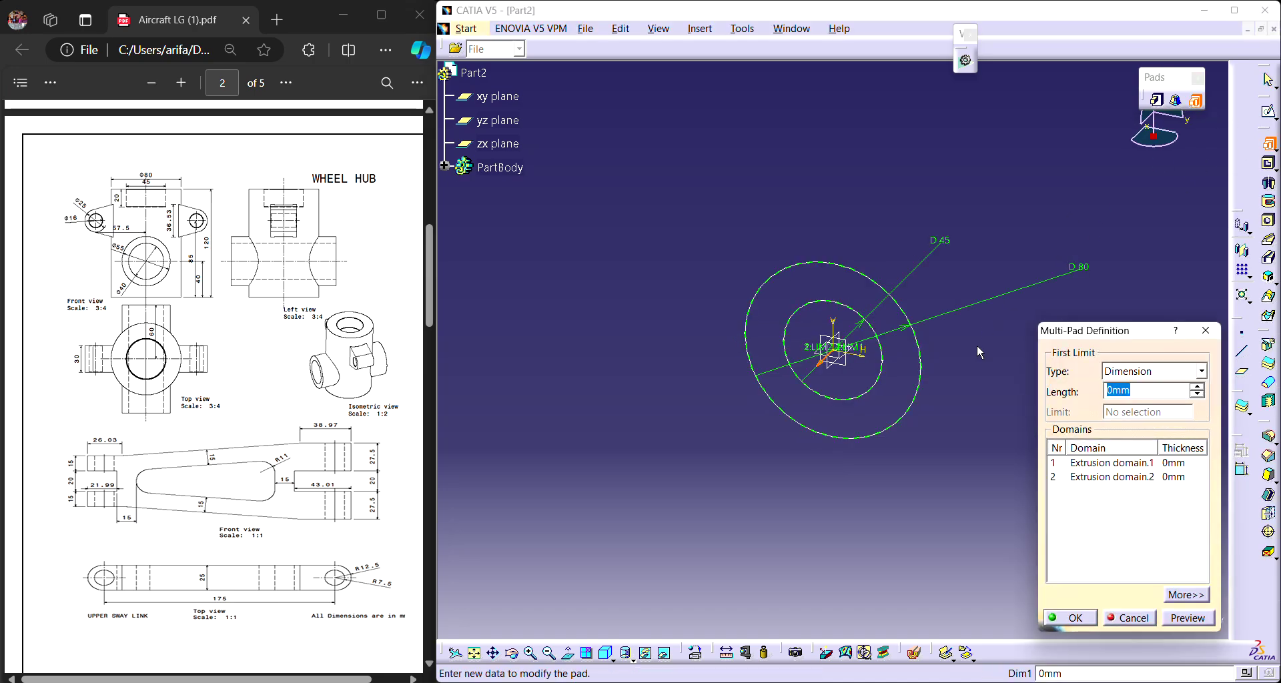
left_click(1129, 465)
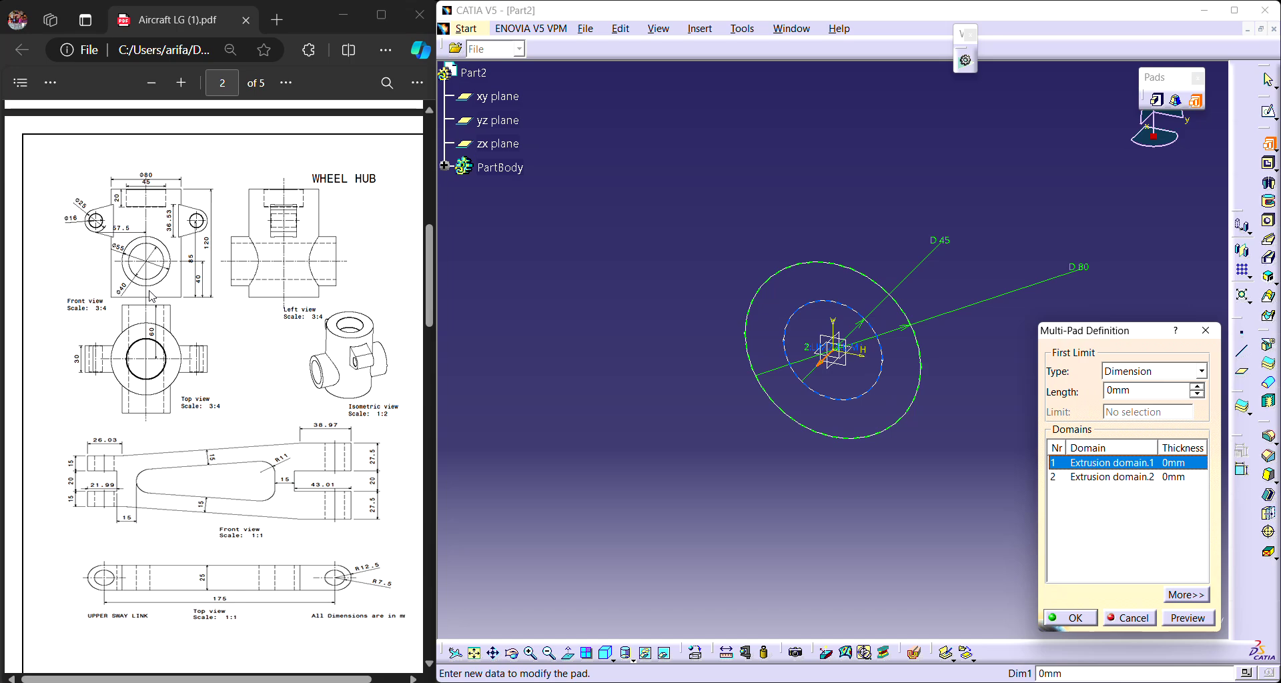
left_click(1136, 477)
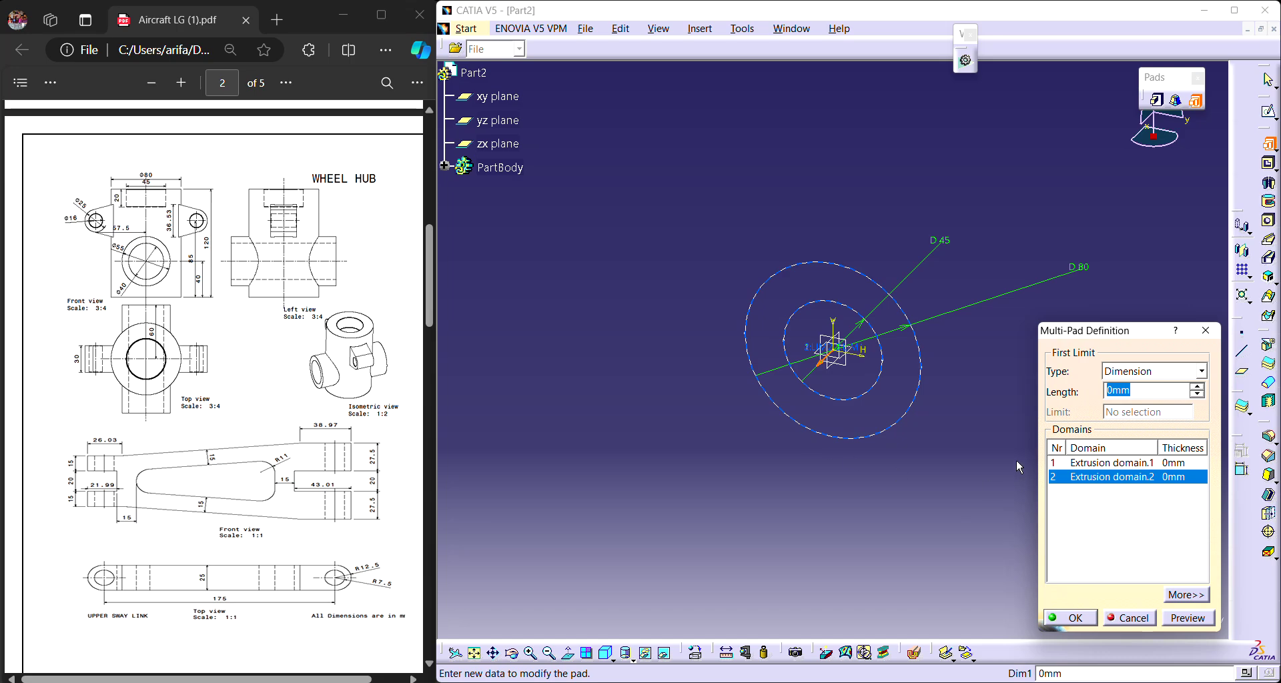
type("120")
left_click(1187, 618)
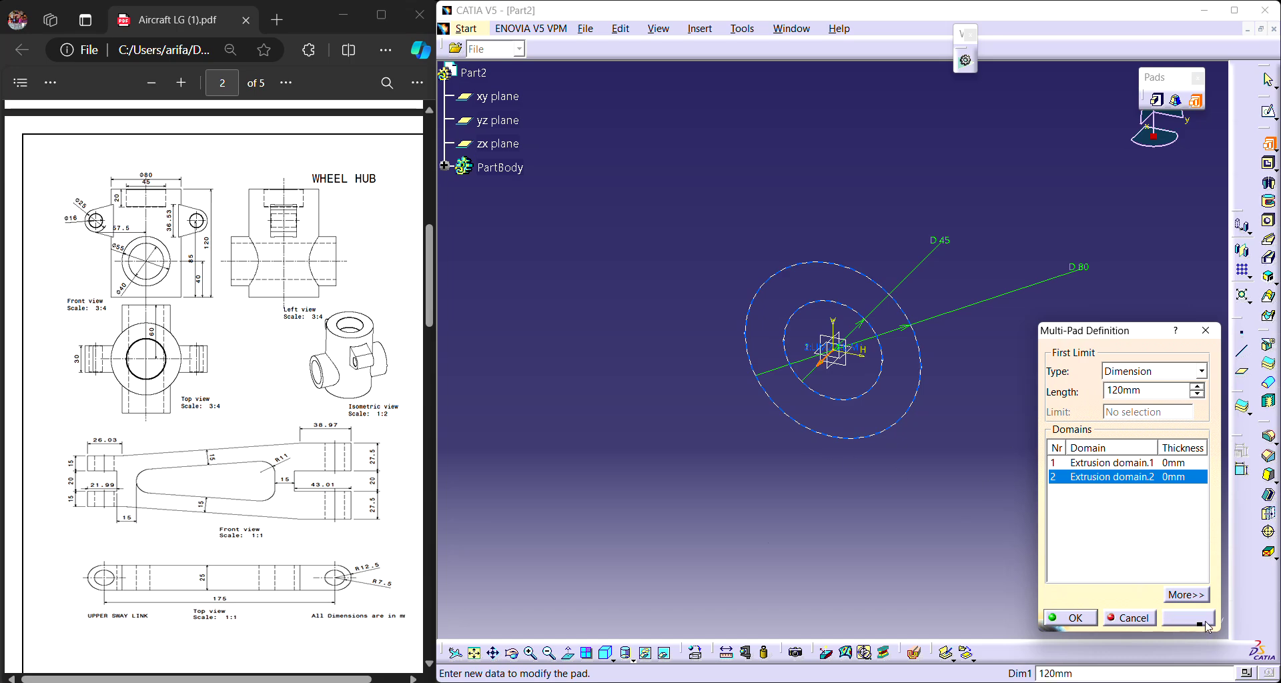
middle_click_drag(818, 561, 884, 343)
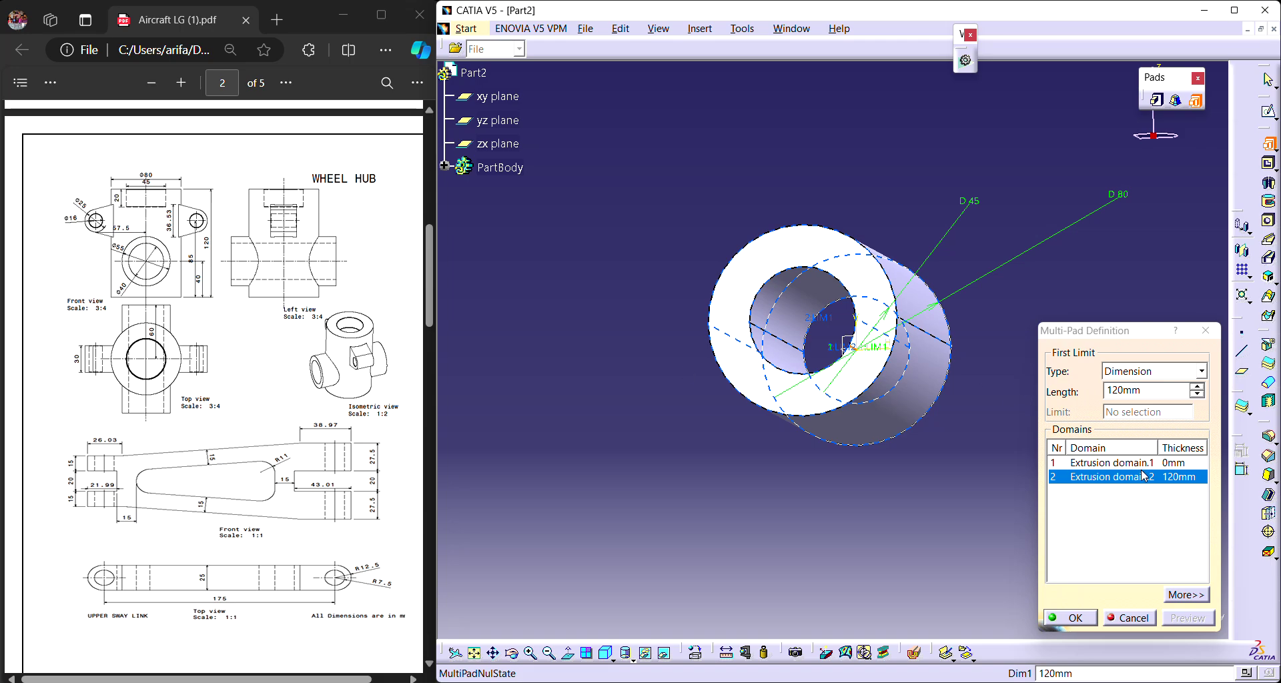
Set the inner circle domain's length to 100 mm and complete the Multi-Pad.
double_click(1134, 390)
type("100")
key("BackSpace")
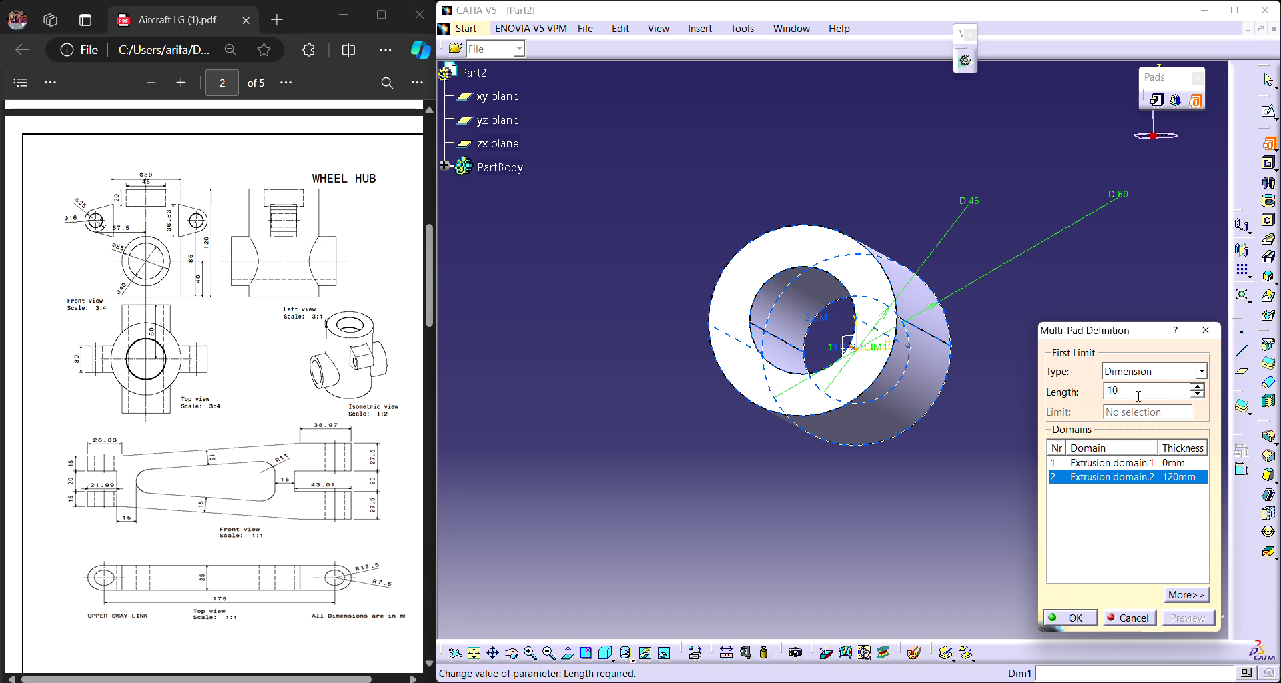
left_click(1126, 463)
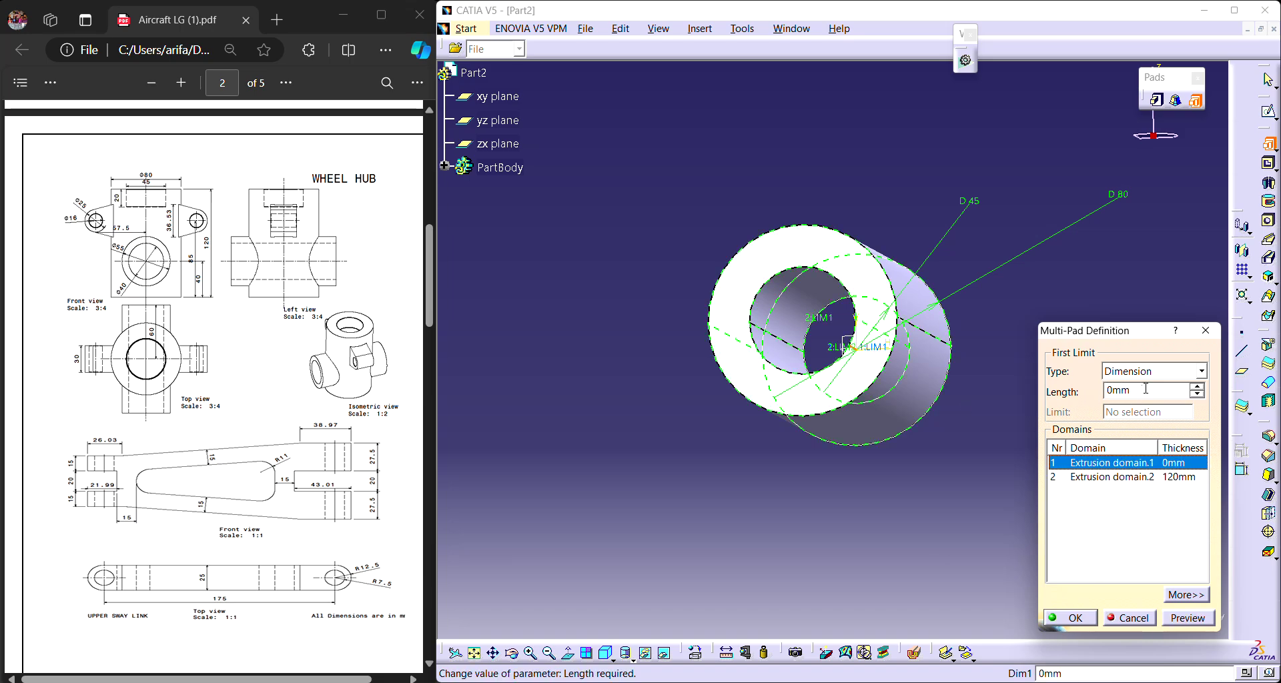
type("100")
key("Return")
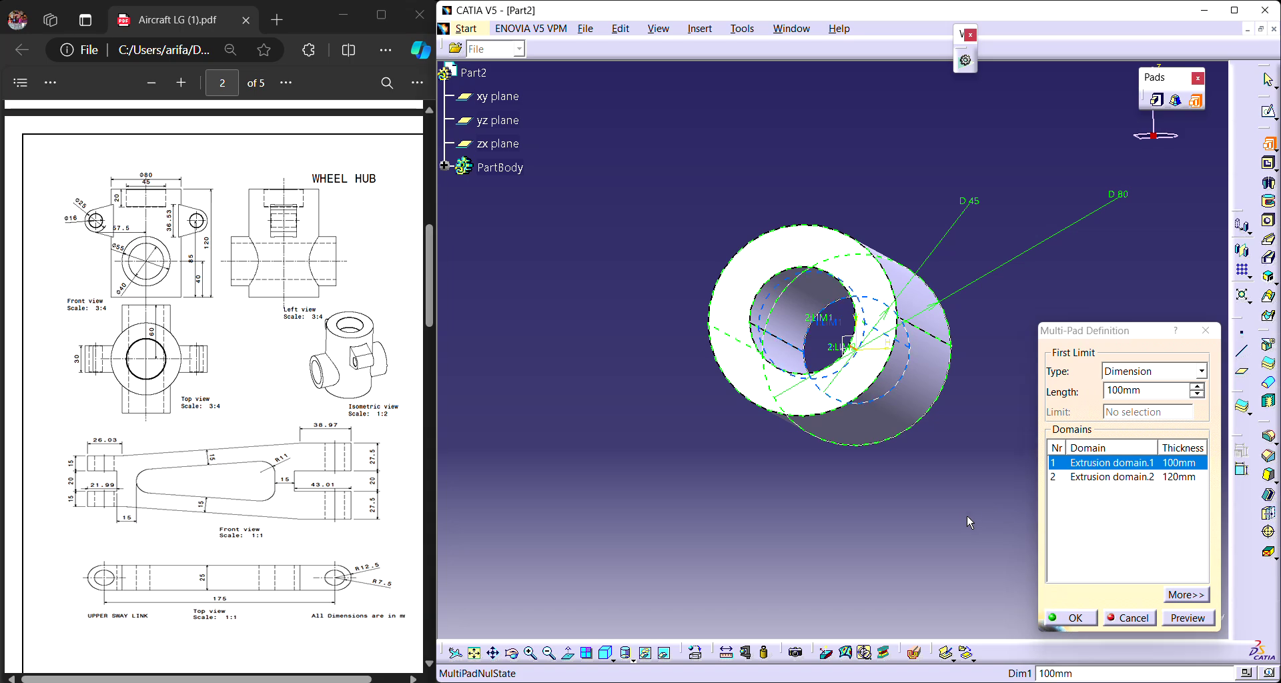
left_click(1167, 619)
middle_click_drag(957, 512, 982, 443)
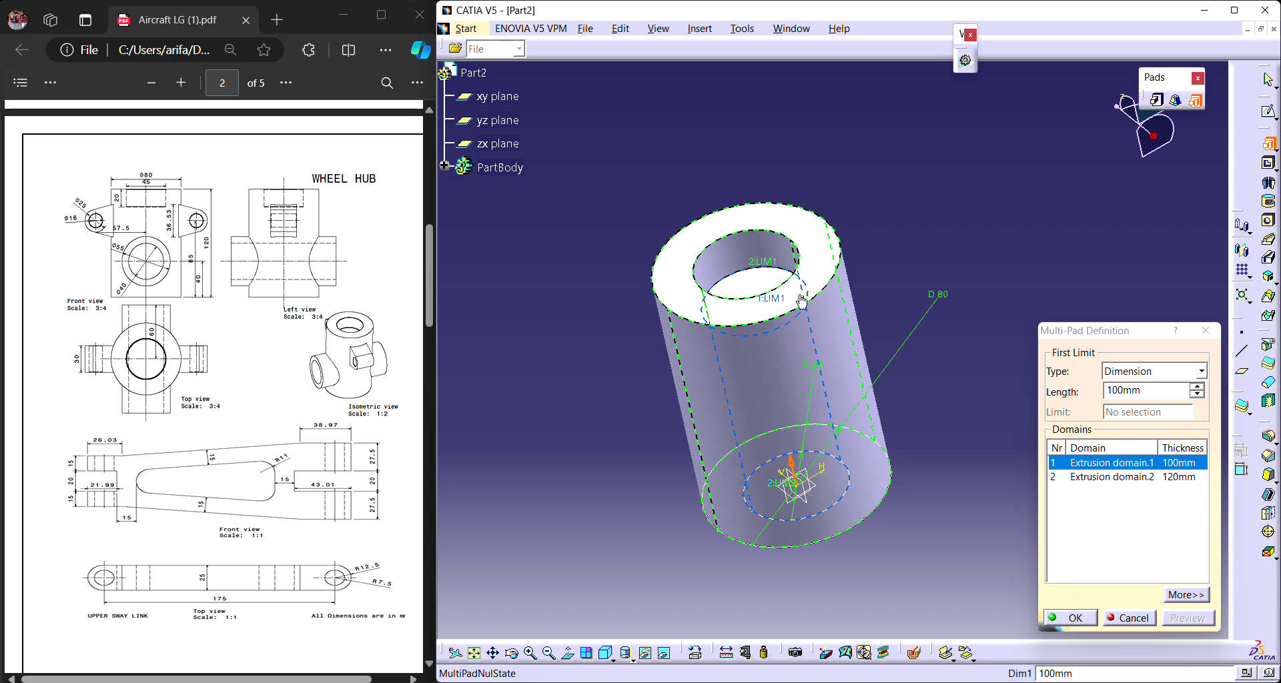
left_click(1071, 617)
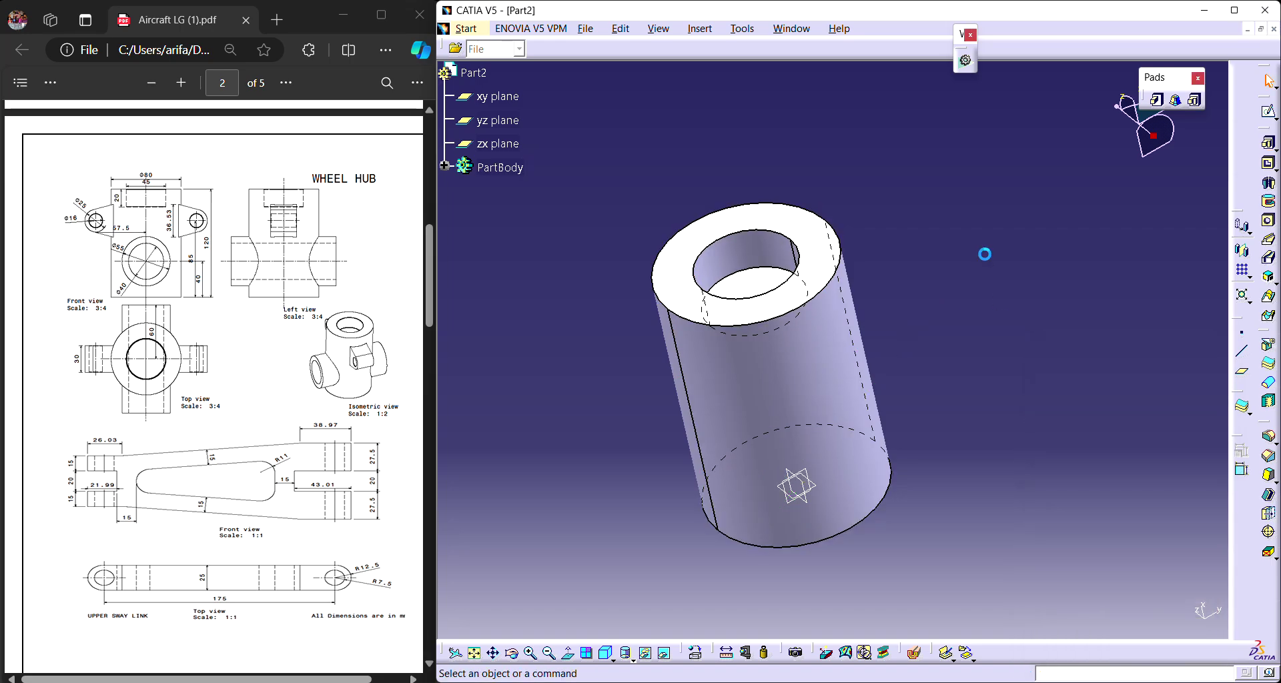
Start a sketch on the xy plane and draw two concentric circles, about 35 and 49 mm in diameter, on the horizontal axis near the cylinder's base.
middle_click_drag(985, 250, 964, 305)
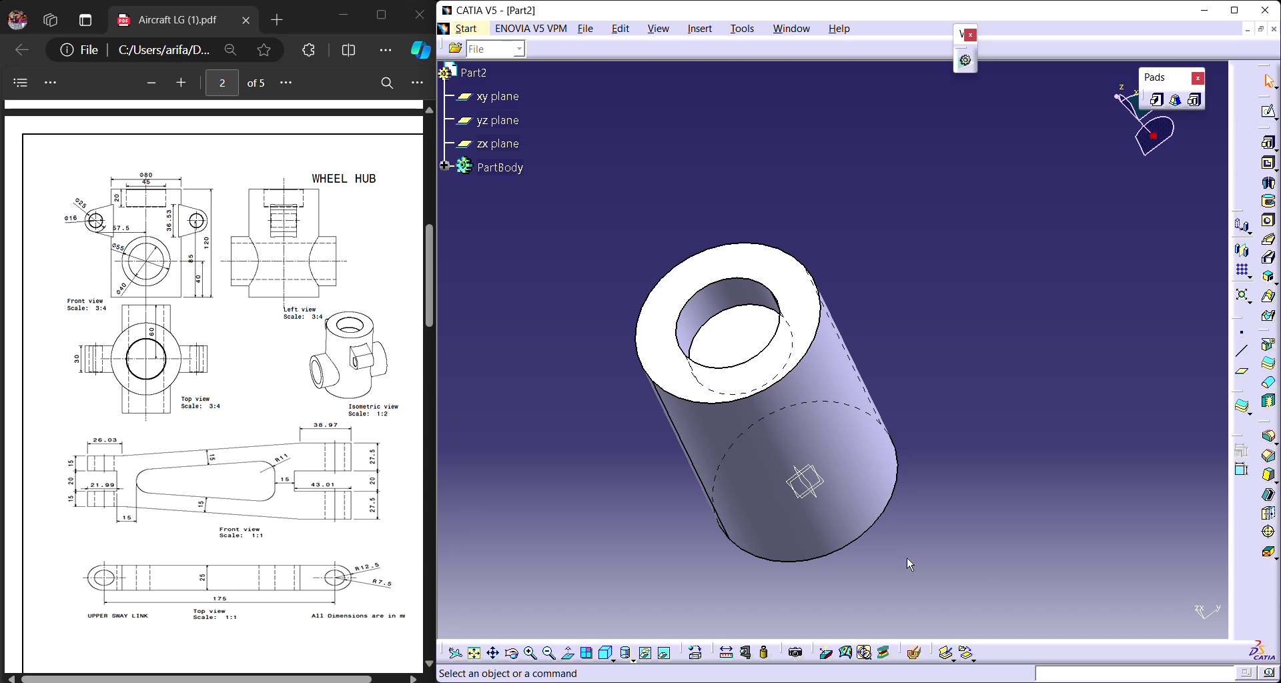
left_click(831, 482)
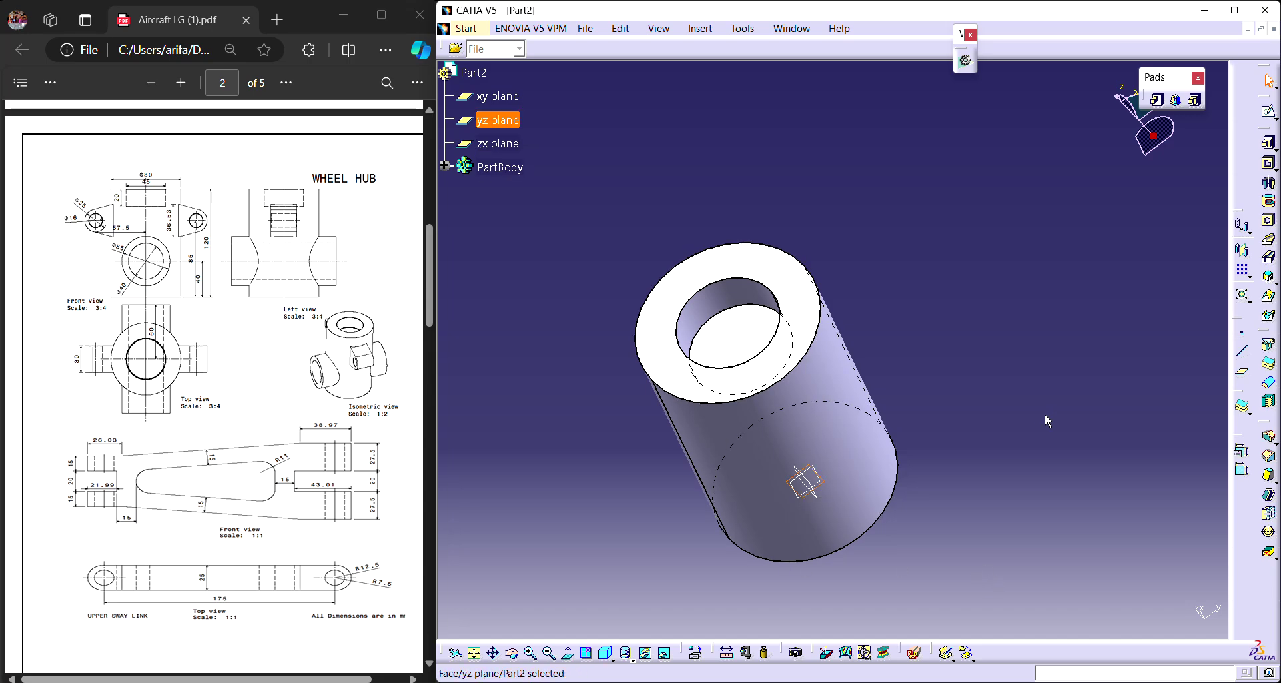
middle_click_drag(954, 360, 656, 449)
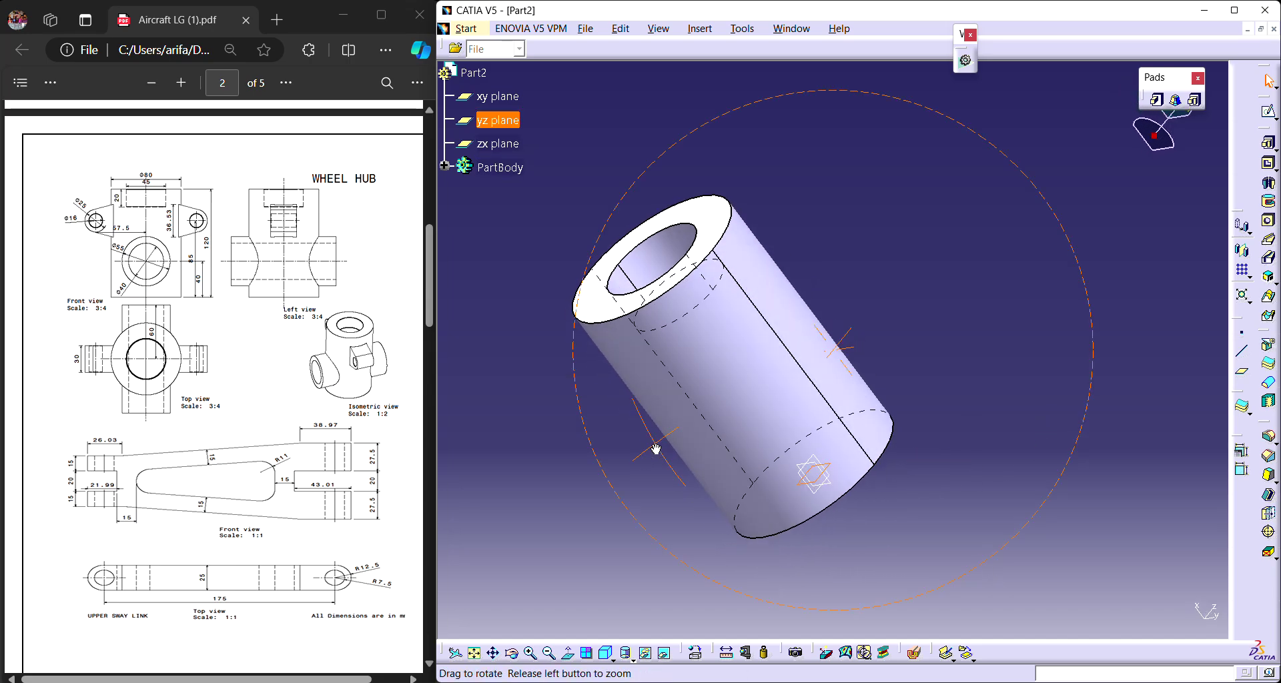
left_click(830, 486)
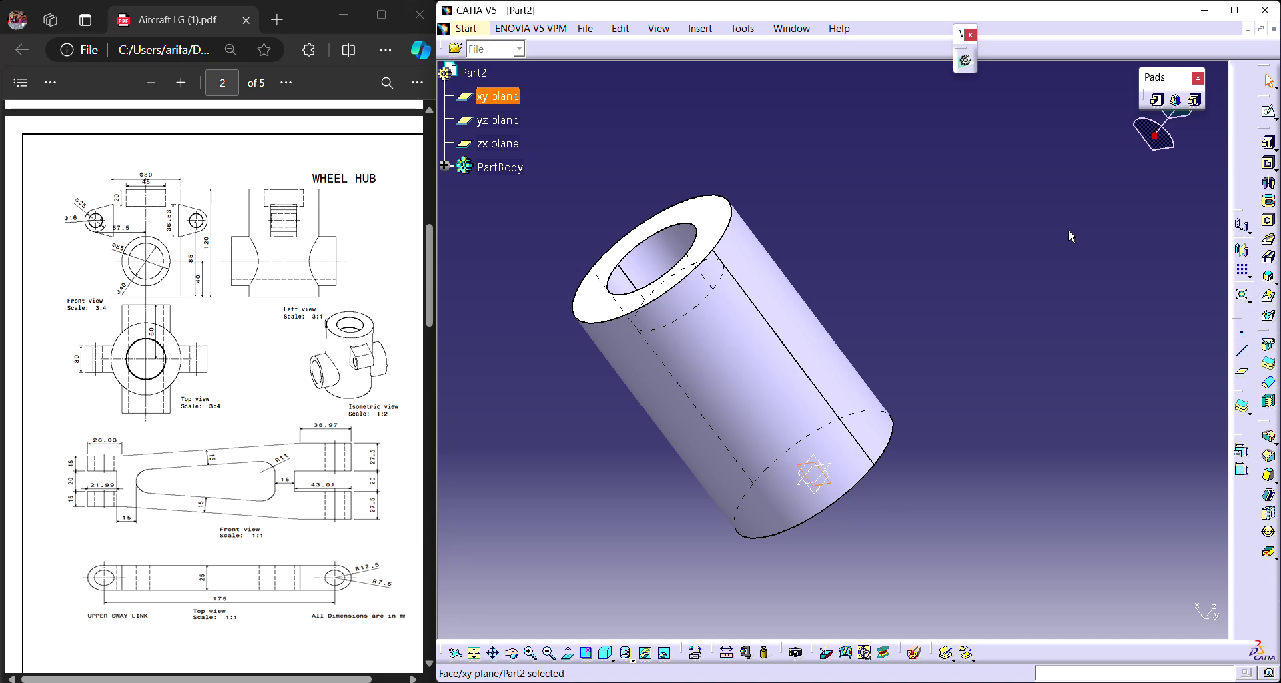
left_click(1269, 112)
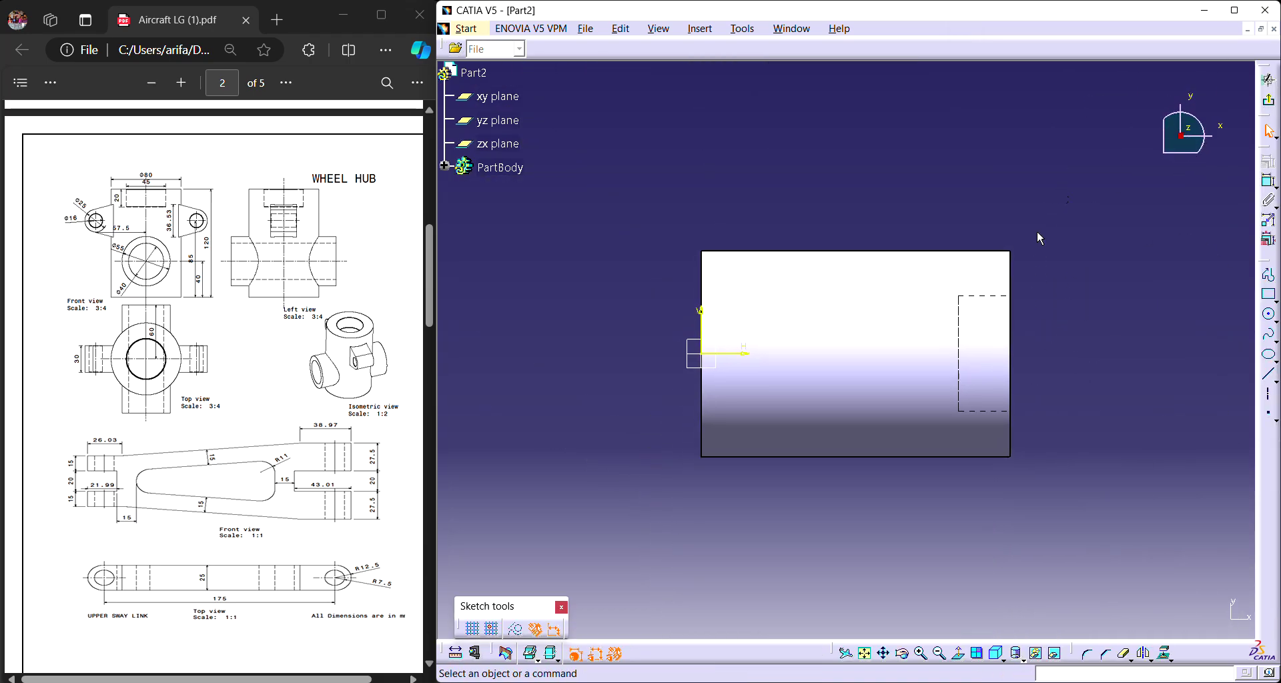
middle_click_drag(1039, 324, 990, 357)
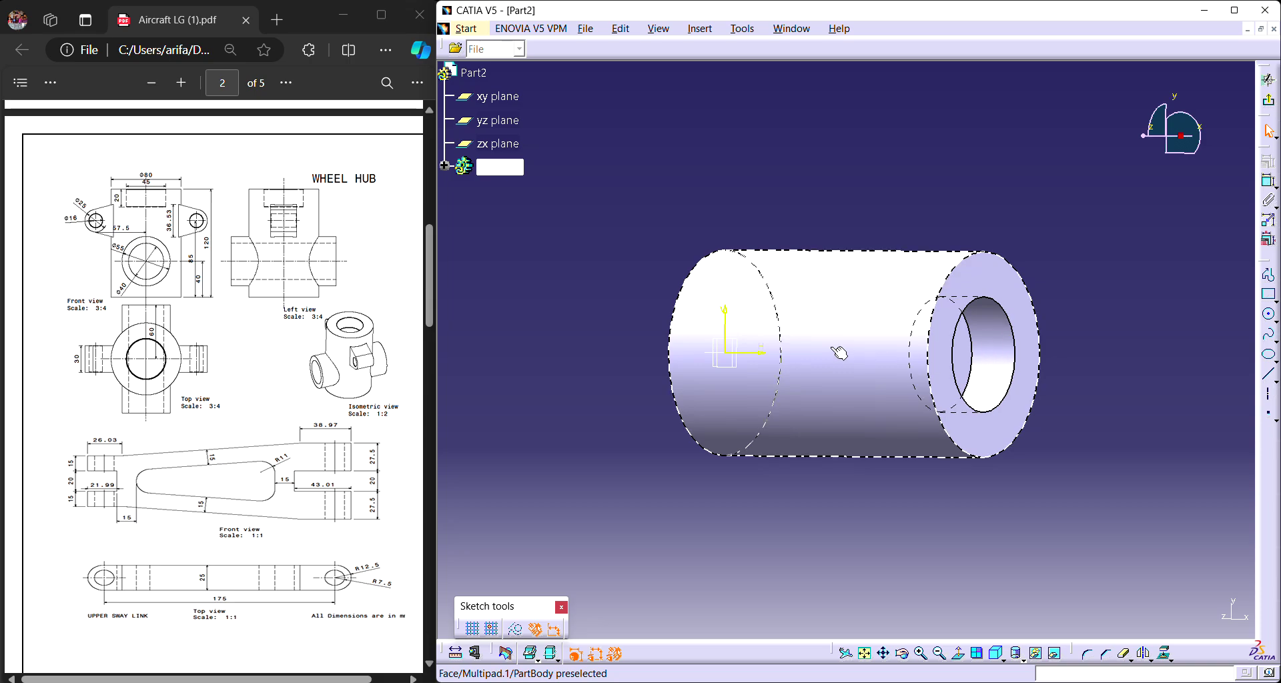
left_click(964, 661)
left_click(1269, 314)
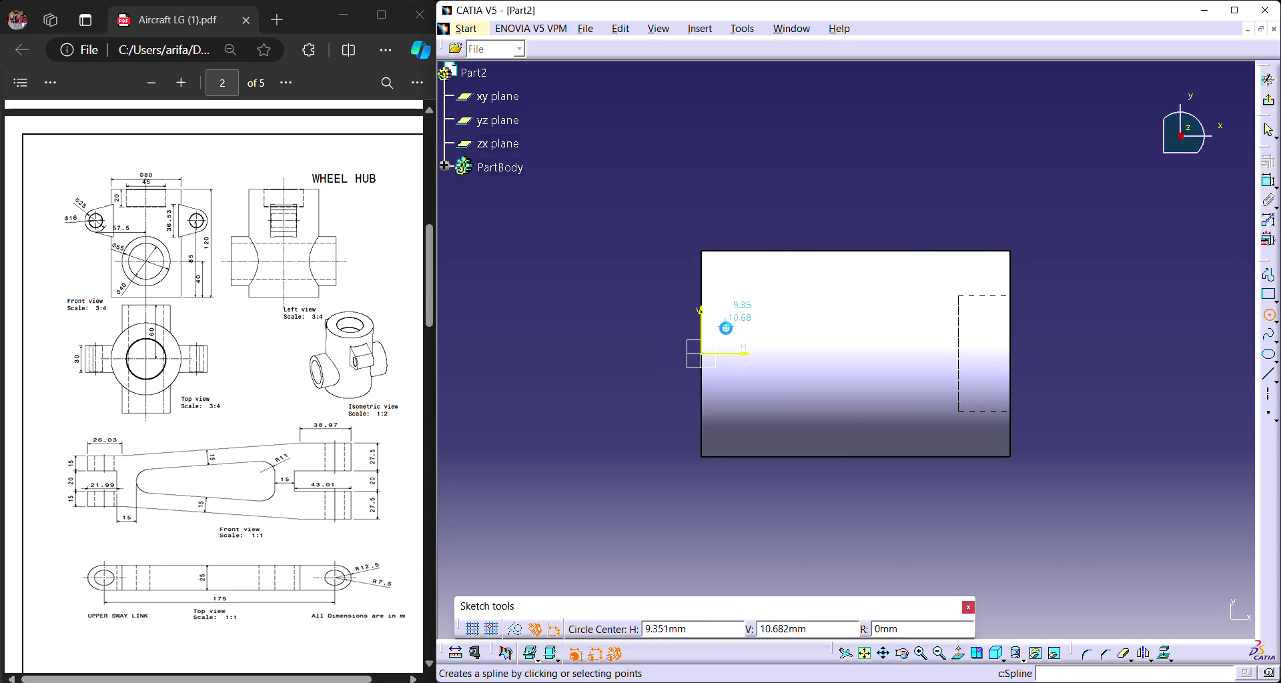
left_click(777, 353)
left_click(827, 364)
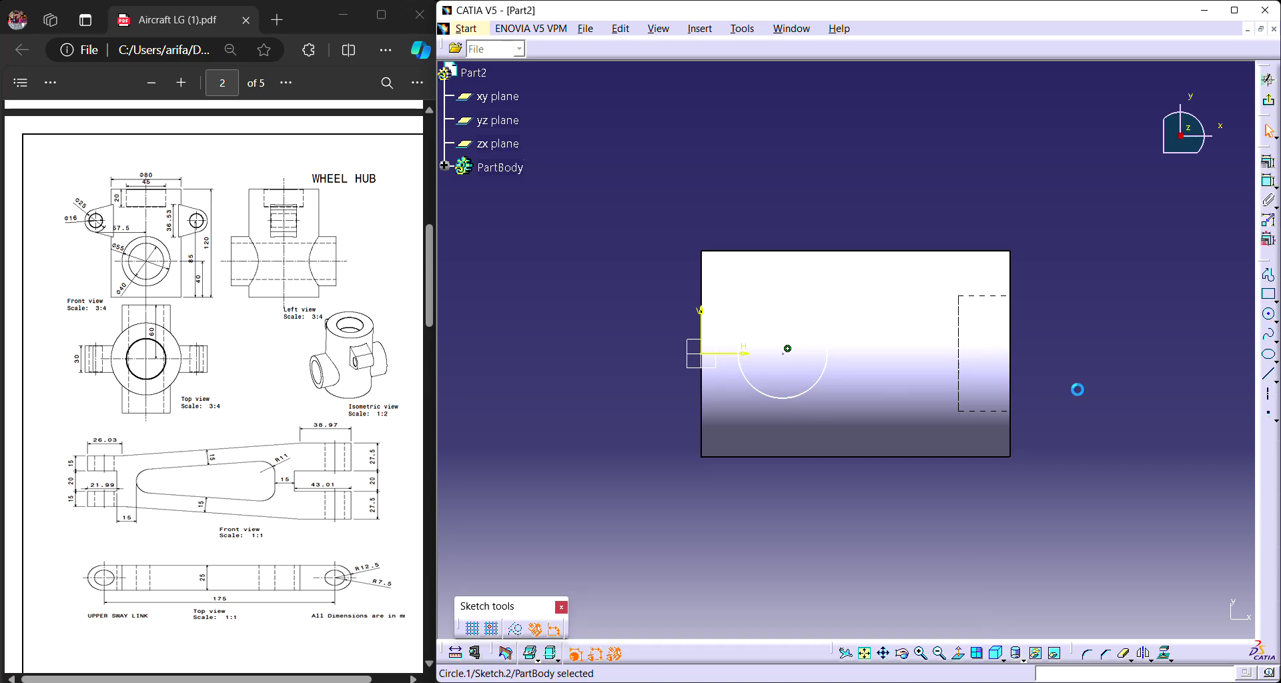
left_click(787, 349)
left_click(830, 401)
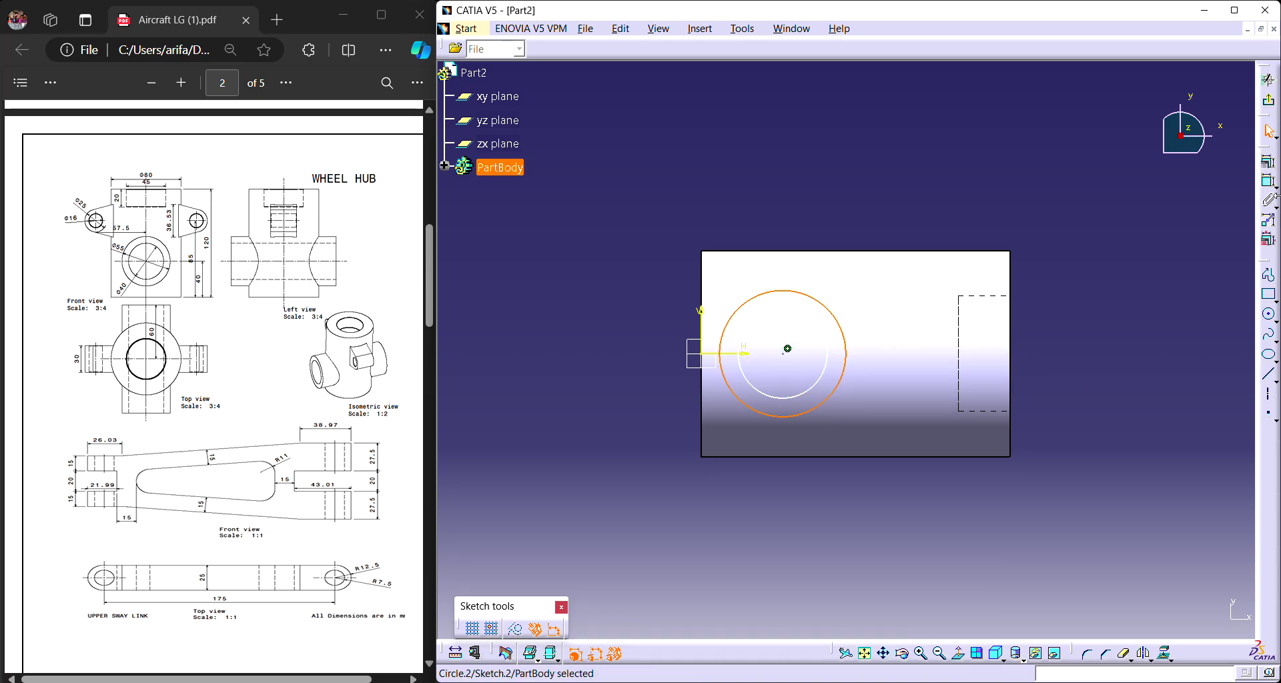
Dimension the outer circle's diameter to 55 mm and the inner circle's diameter to 40 mm.
left_click(1268, 161)
left_click(839, 274)
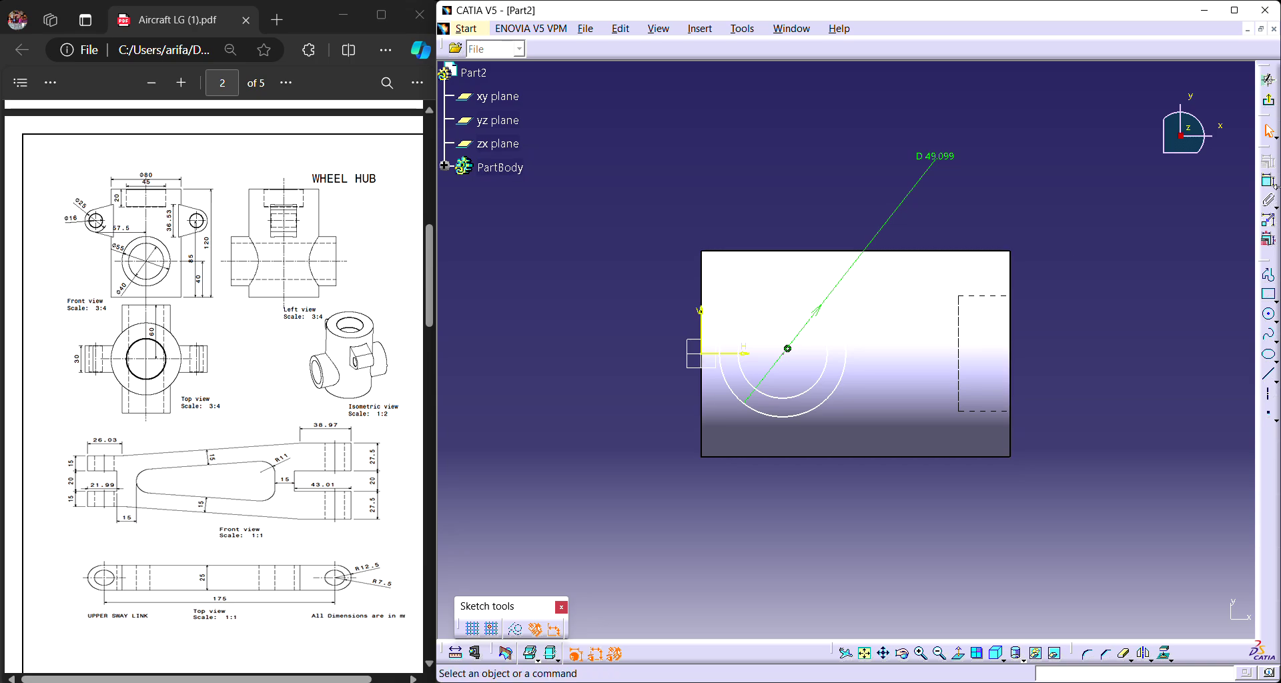
left_click(801, 312)
left_click(810, 190)
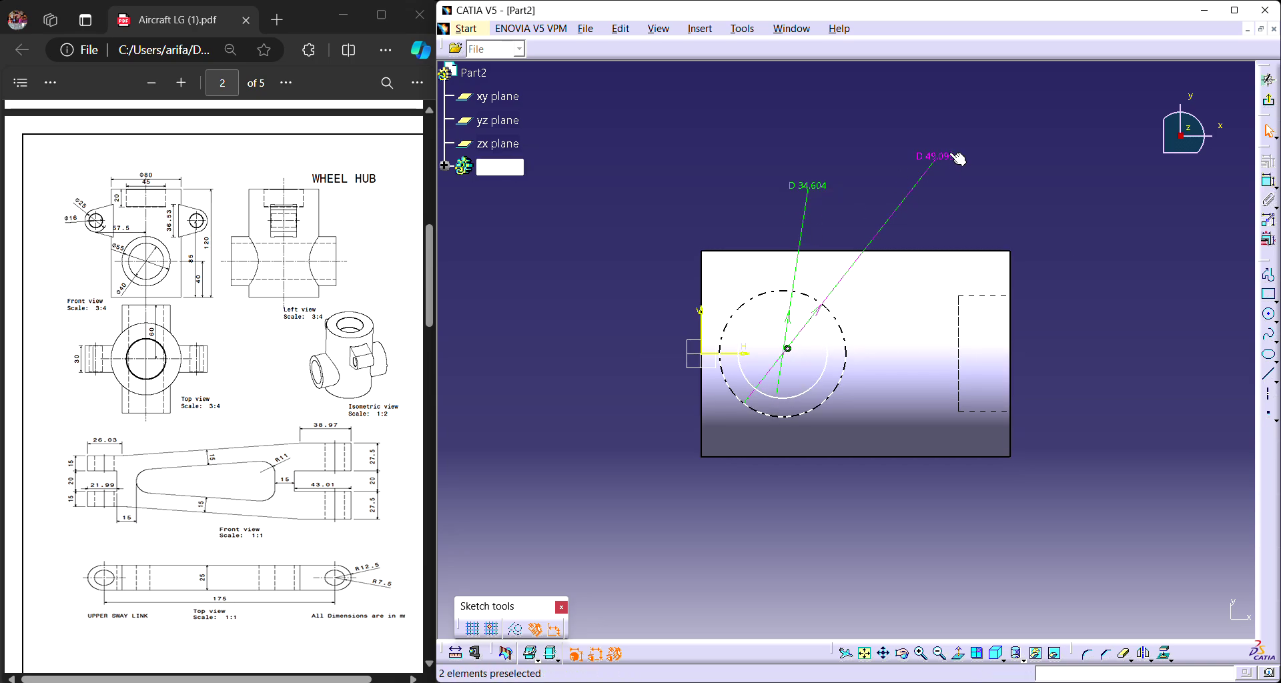
double_click(934, 160)
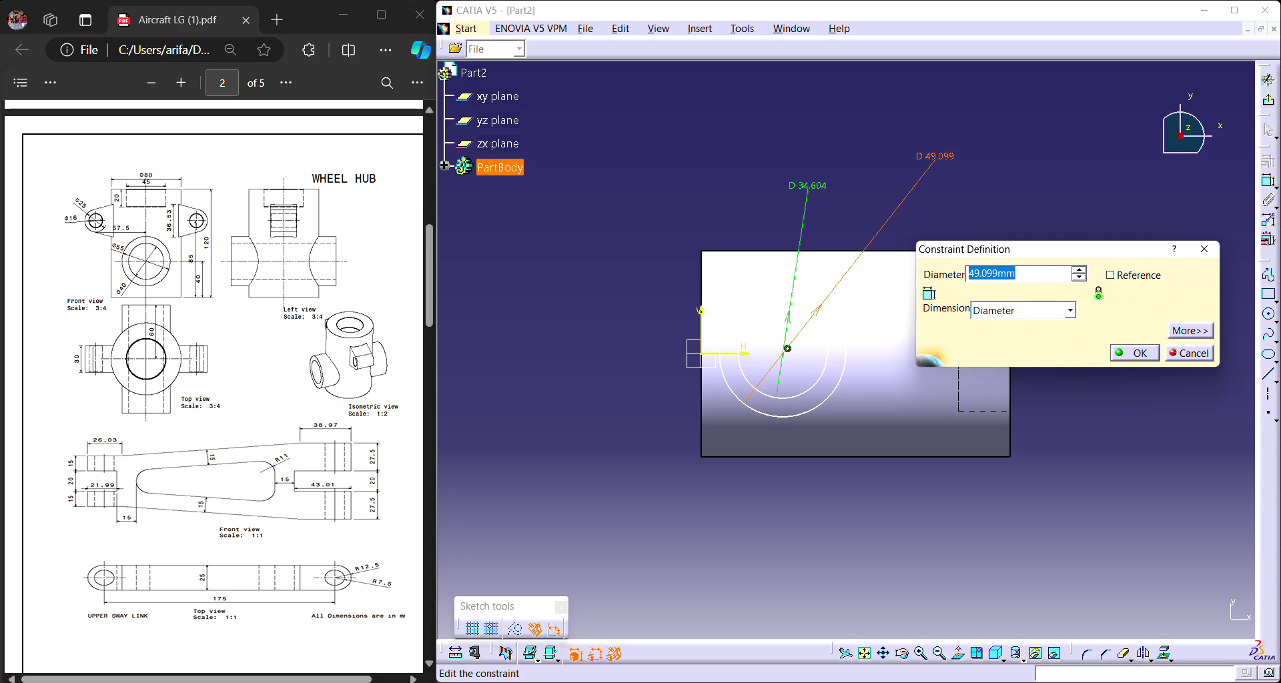
type("55")
key("Return")
double_click(813, 189)
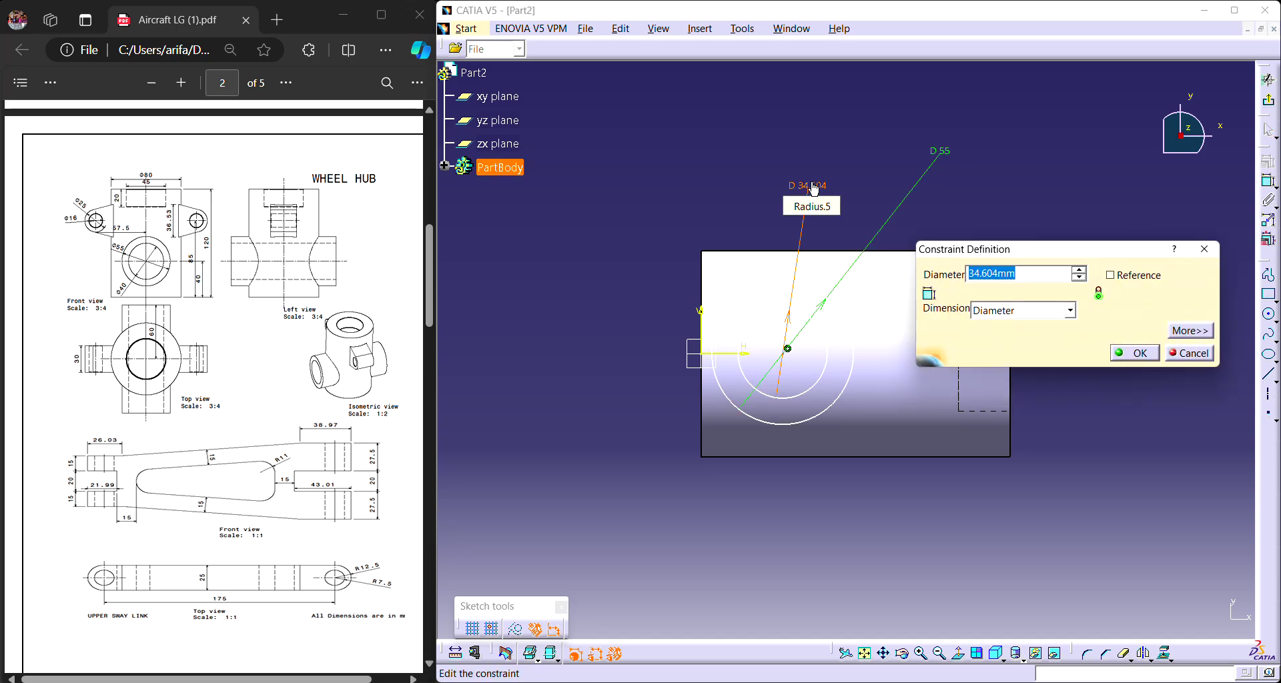
type("40")
key("Return")
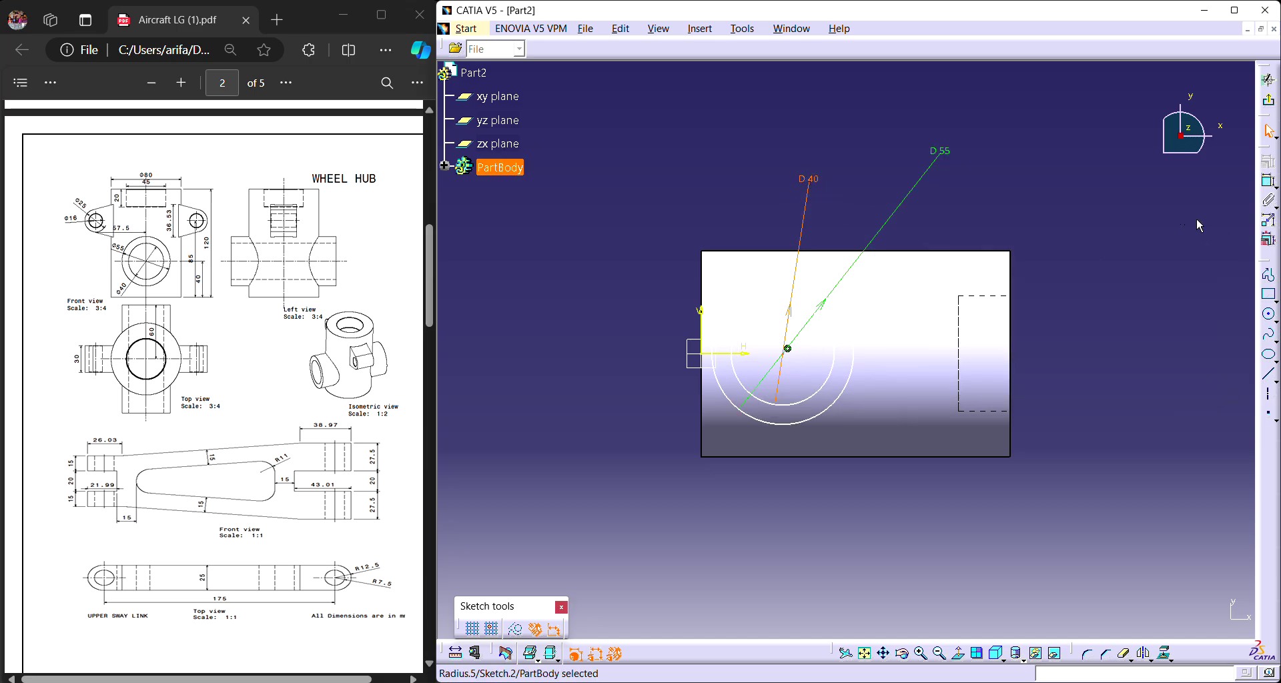
Dimension the circles' centre at 40 mm from the vertical axis and exit the sketch.
left_click(1268, 180)
left_click(788, 349)
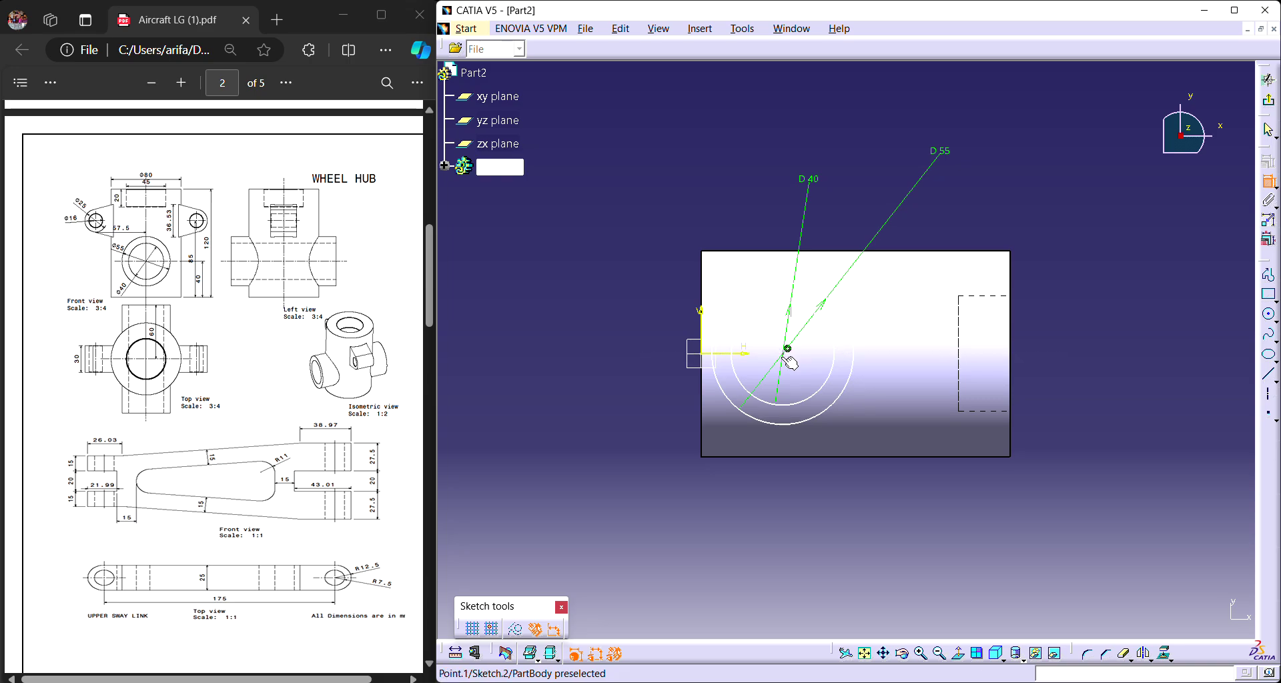
left_click(707, 316)
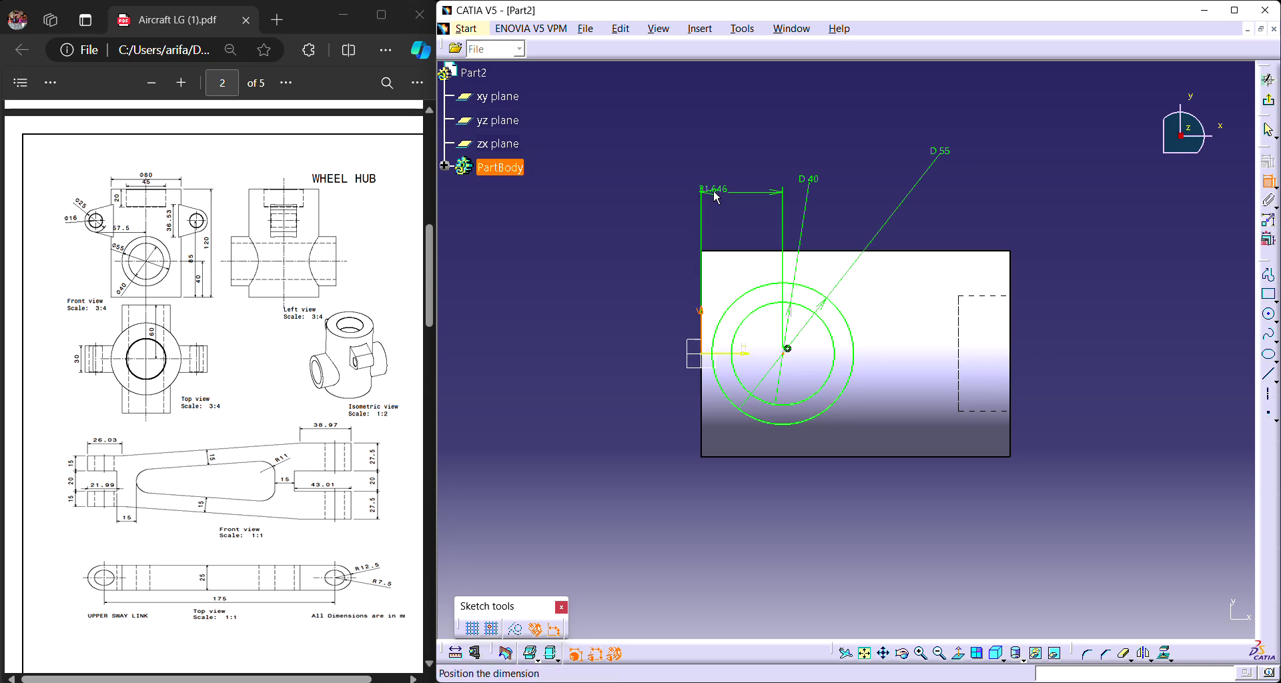
left_click(734, 175)
double_click(740, 178)
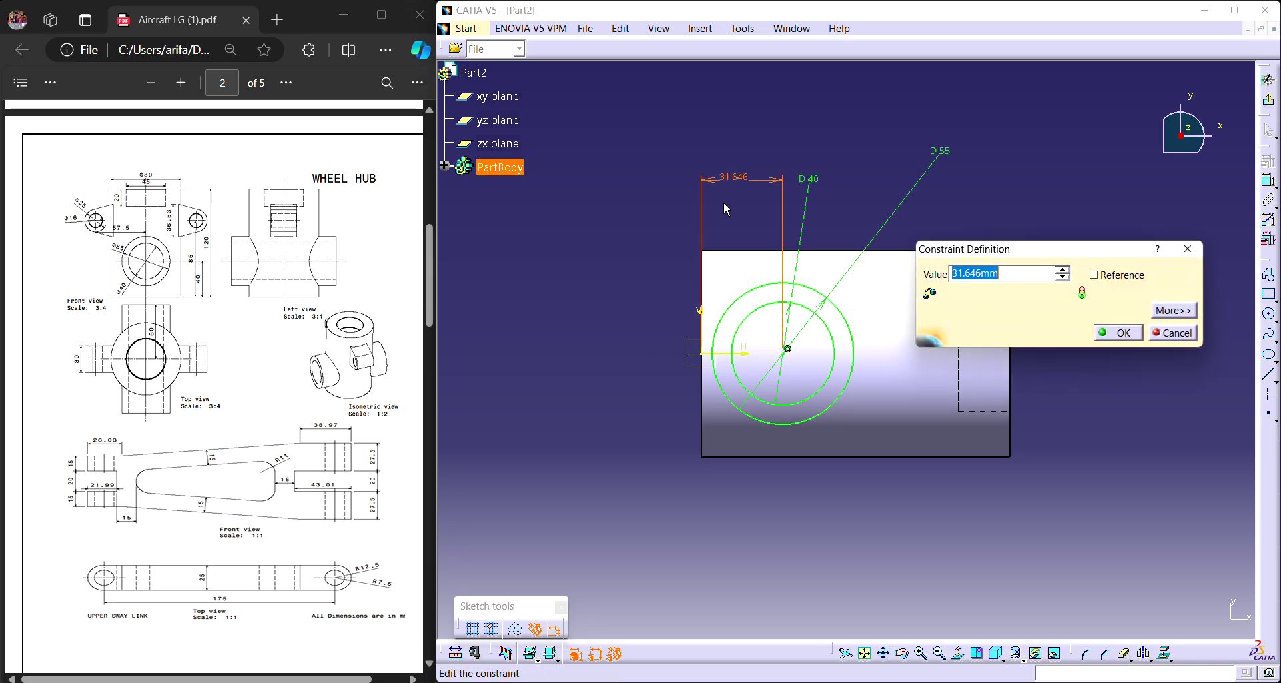
type("40")
key("Return")
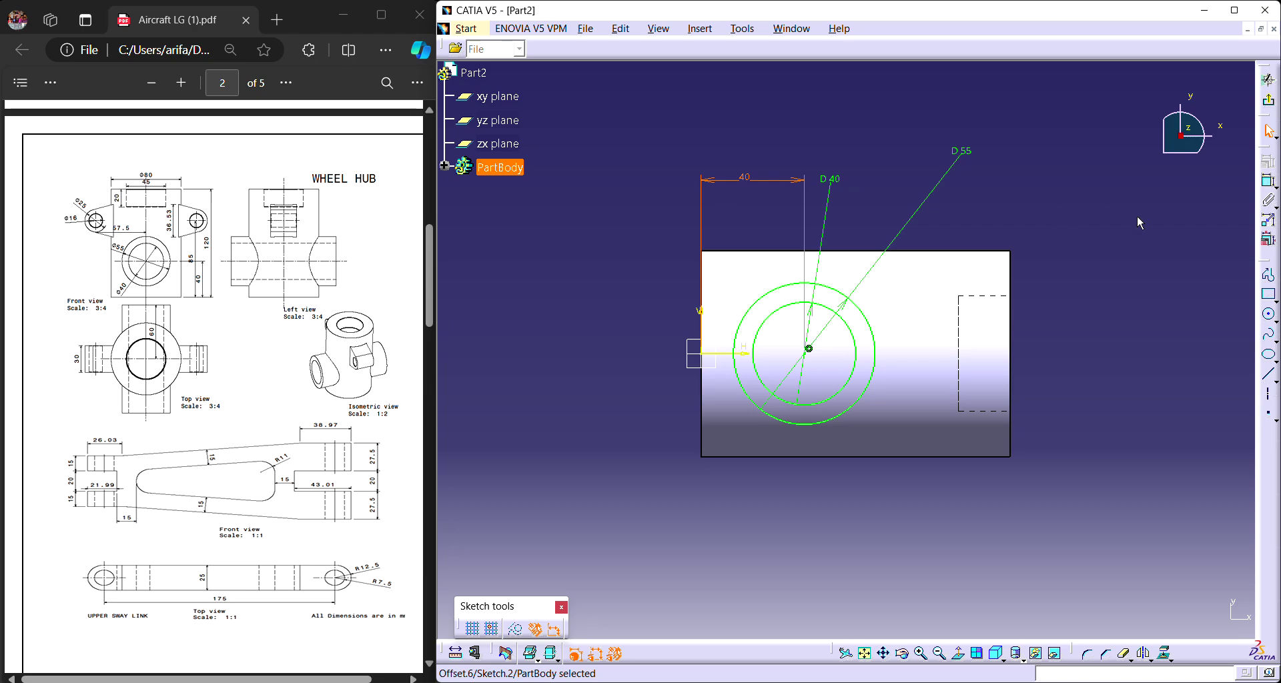
left_click(1268, 80)
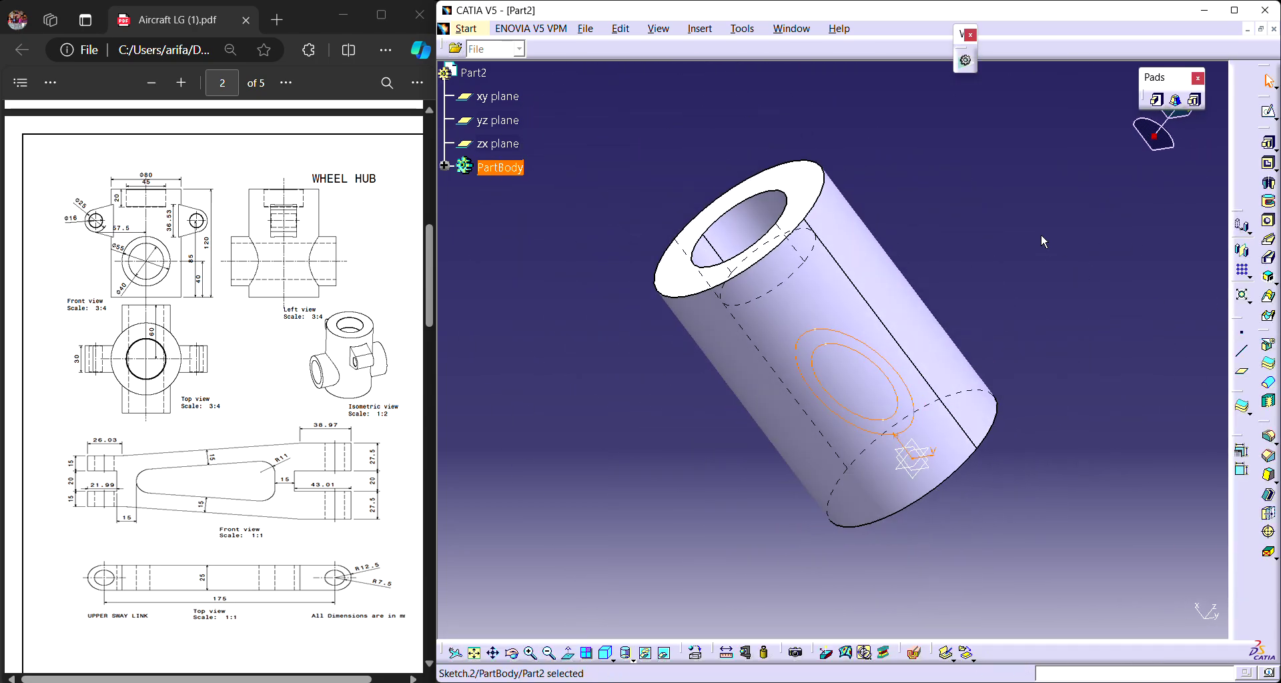
Pad the two-circle sketch with a length of 60 mm and mirrored extent to form the cross tube.
left_click(1082, 239)
left_click(1156, 99)
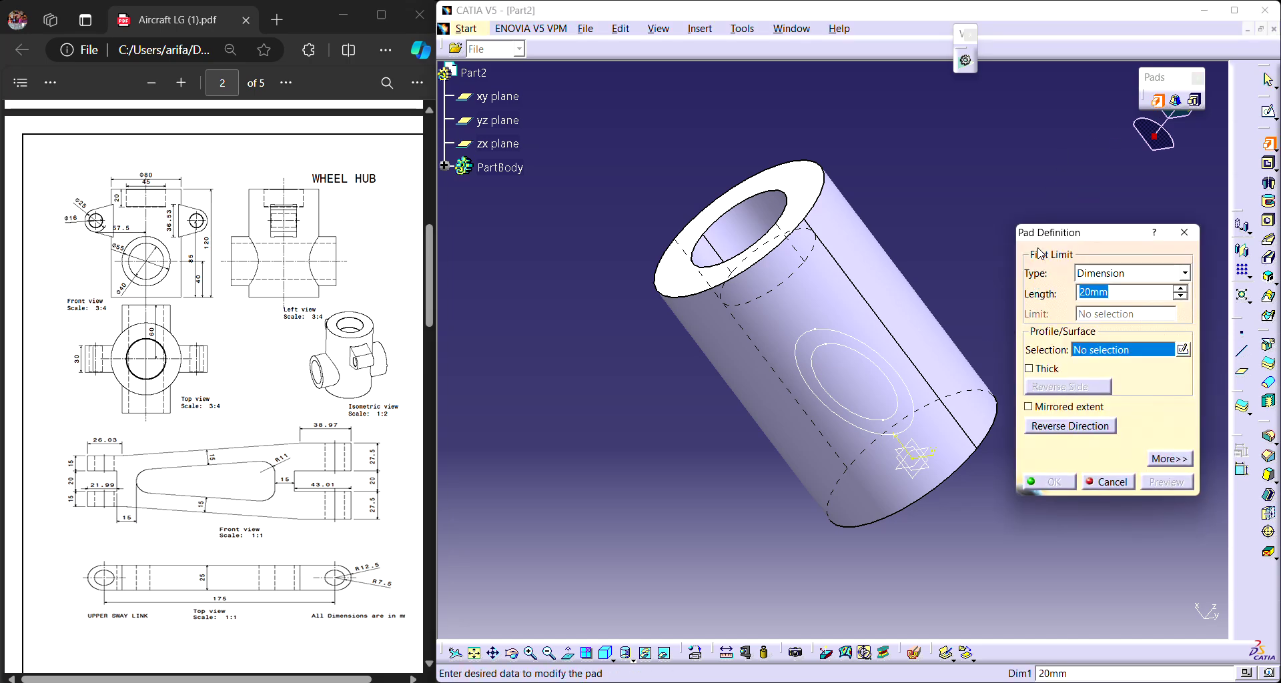
left_click(914, 404)
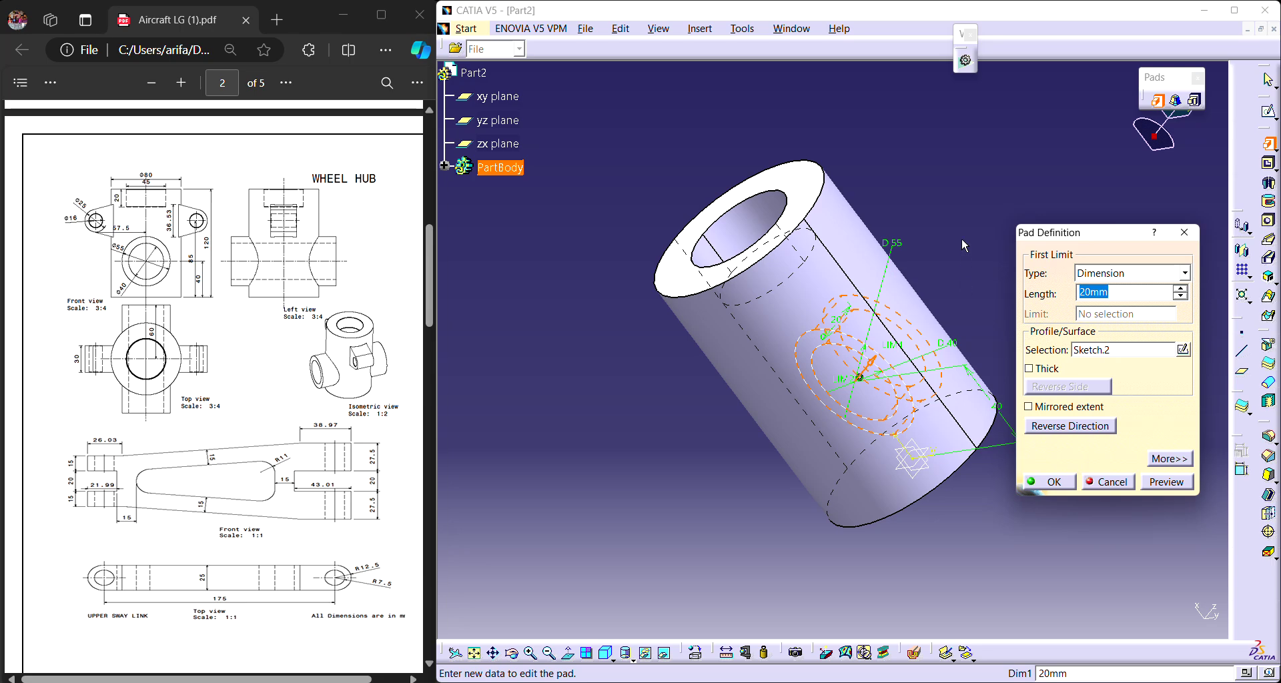
middle_click_drag(905, 347, 1077, 453)
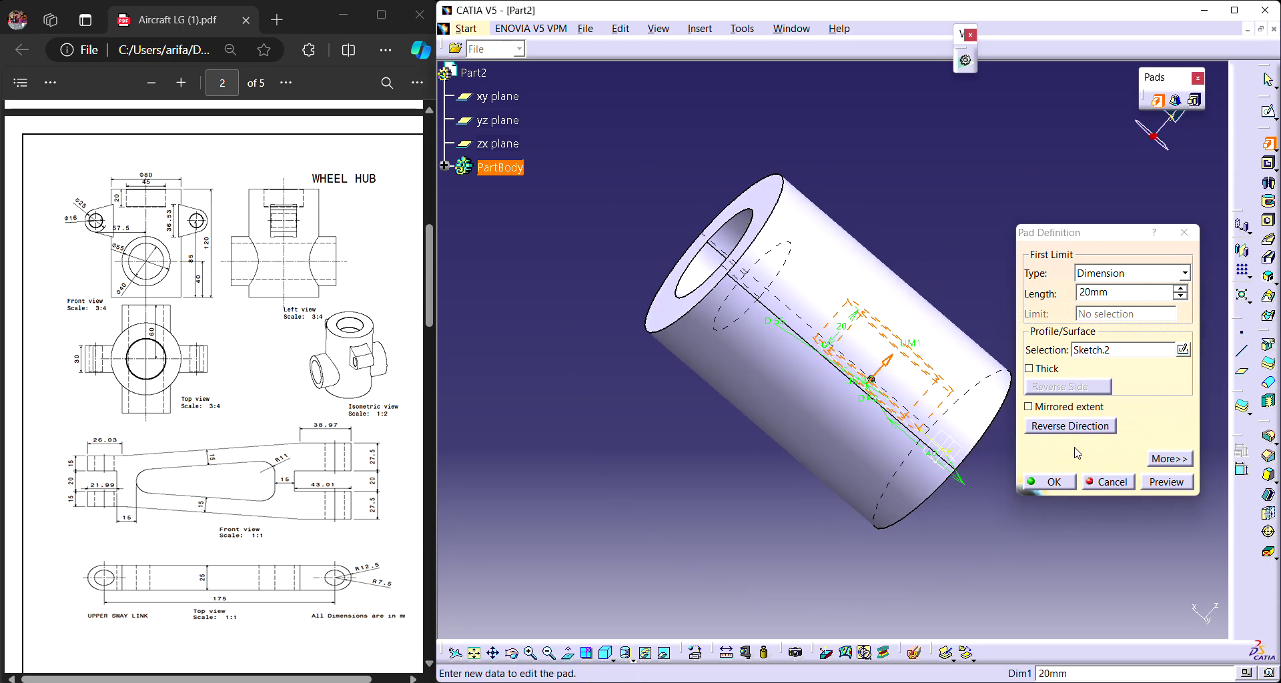
left_click(1073, 412)
middle_click_drag(731, 431, 588, 418)
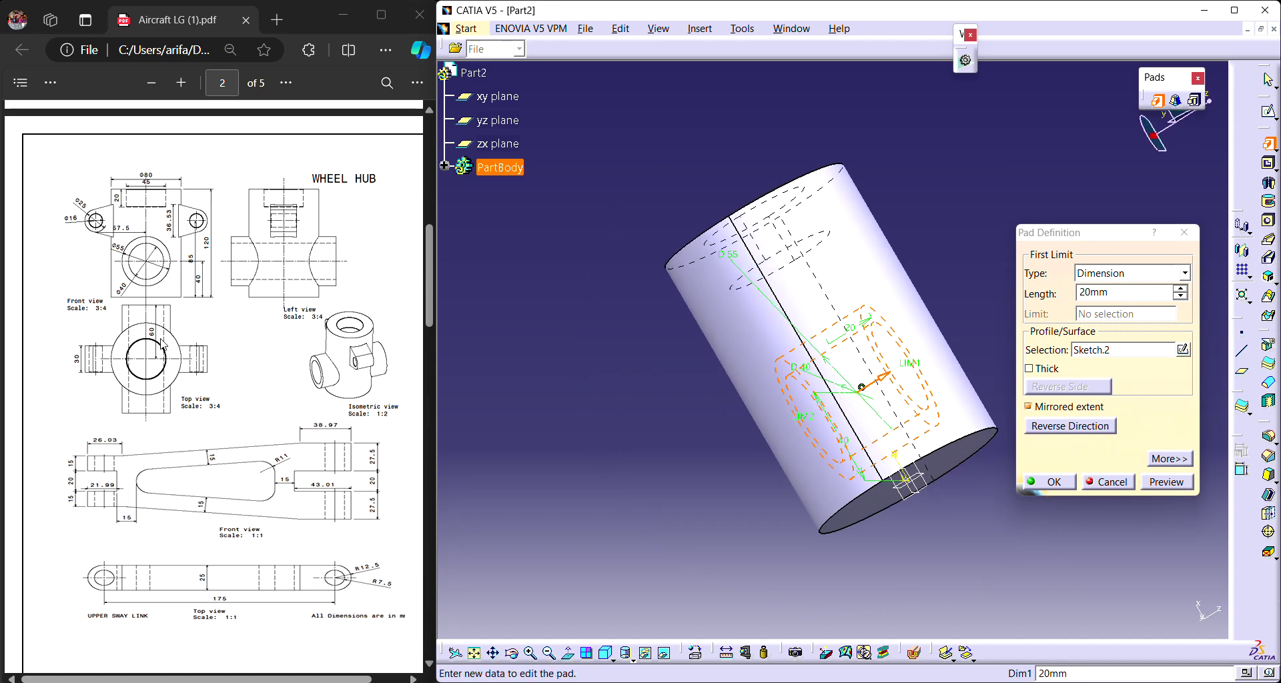
left_click_drag(1113, 292, 1006, 292)
type("60")
left_click(933, 182)
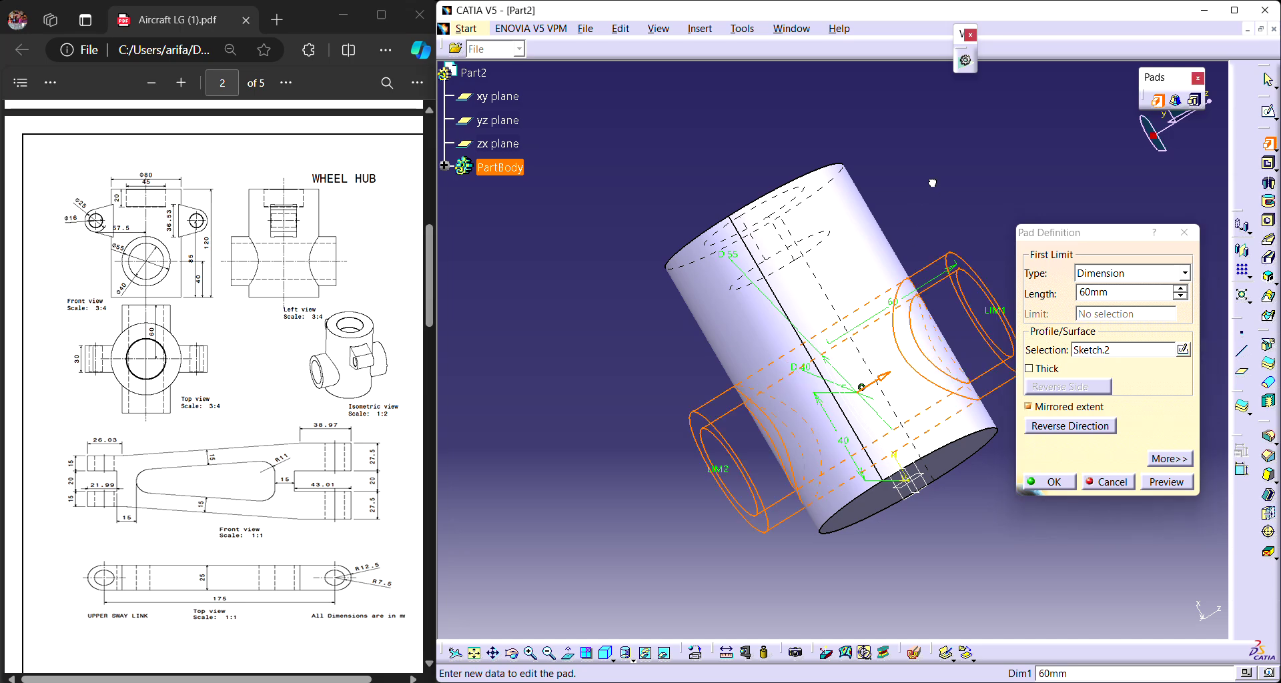
left_click(1052, 482)
Create a sketch on the xy plane containing the projected inner circular edge of the cross tube.
middle_click_drag(1112, 326, 911, 400)
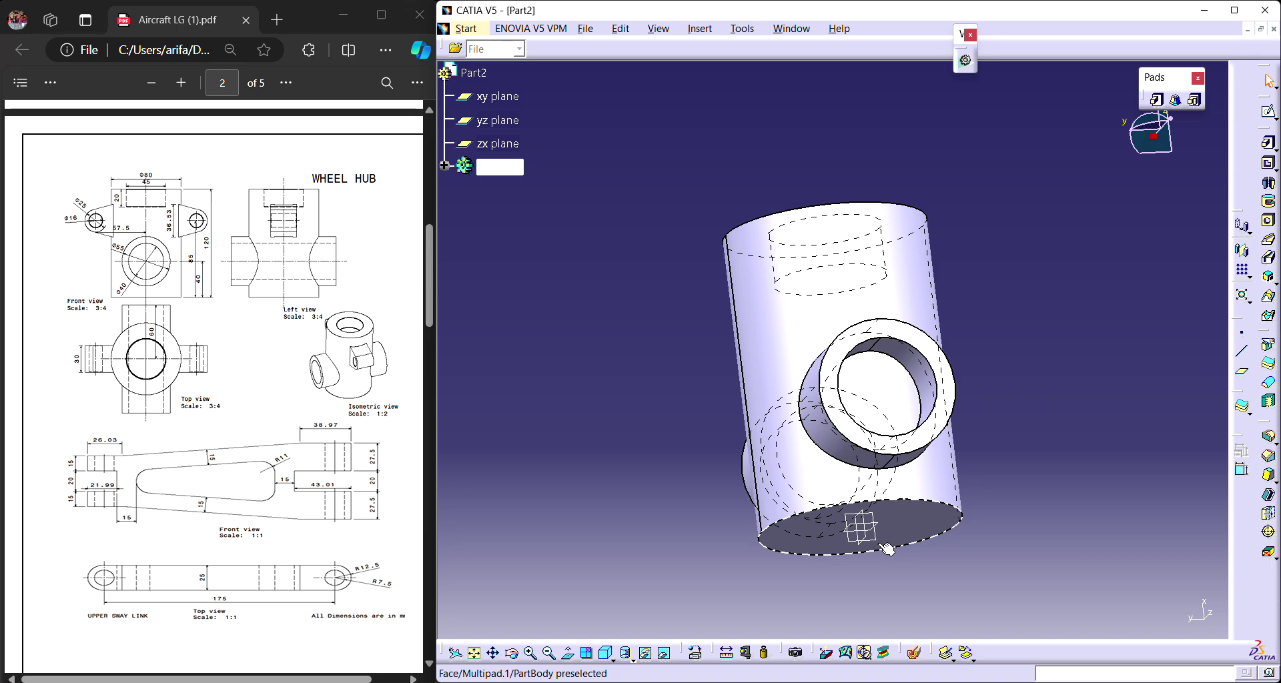
left_click(864, 531)
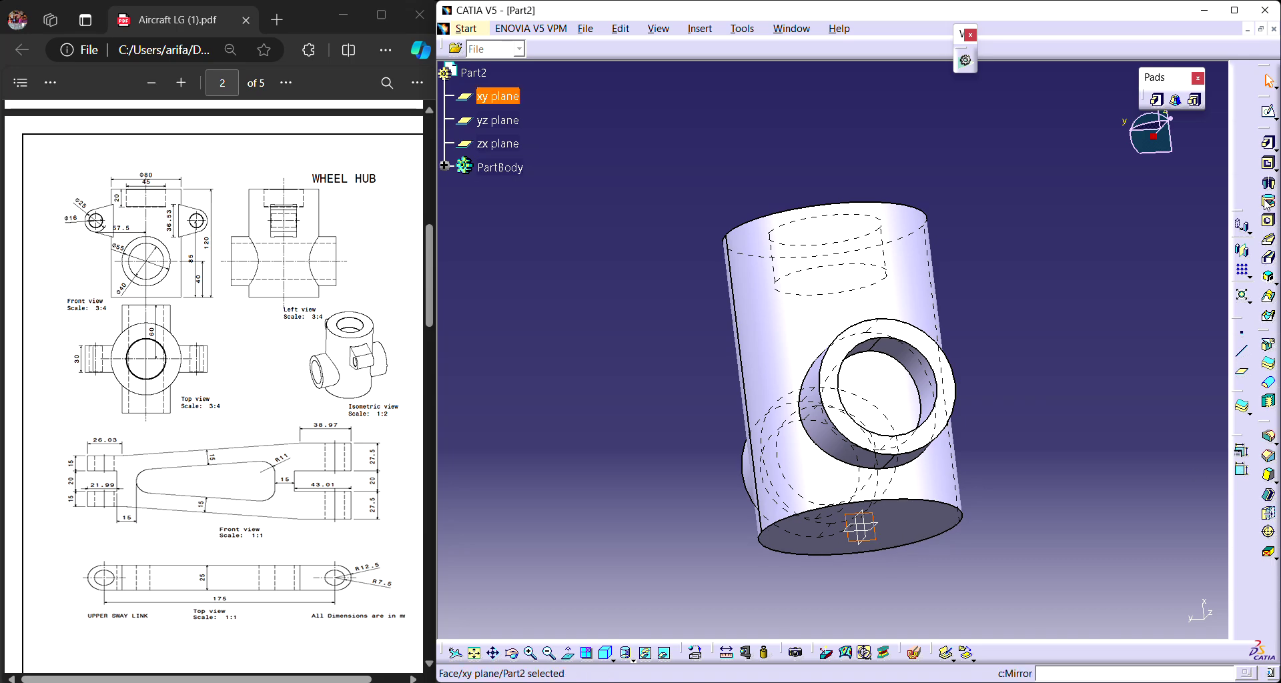
left_click(1267, 110)
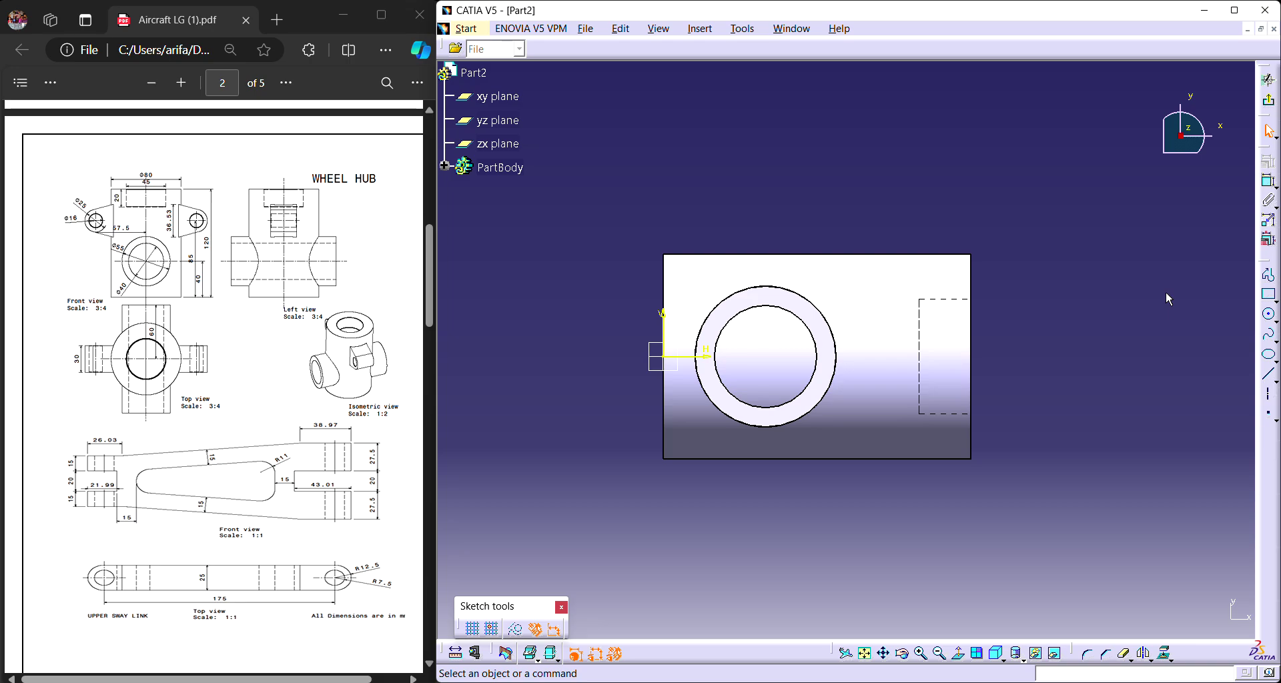
left_click(1169, 657)
left_click(808, 399)
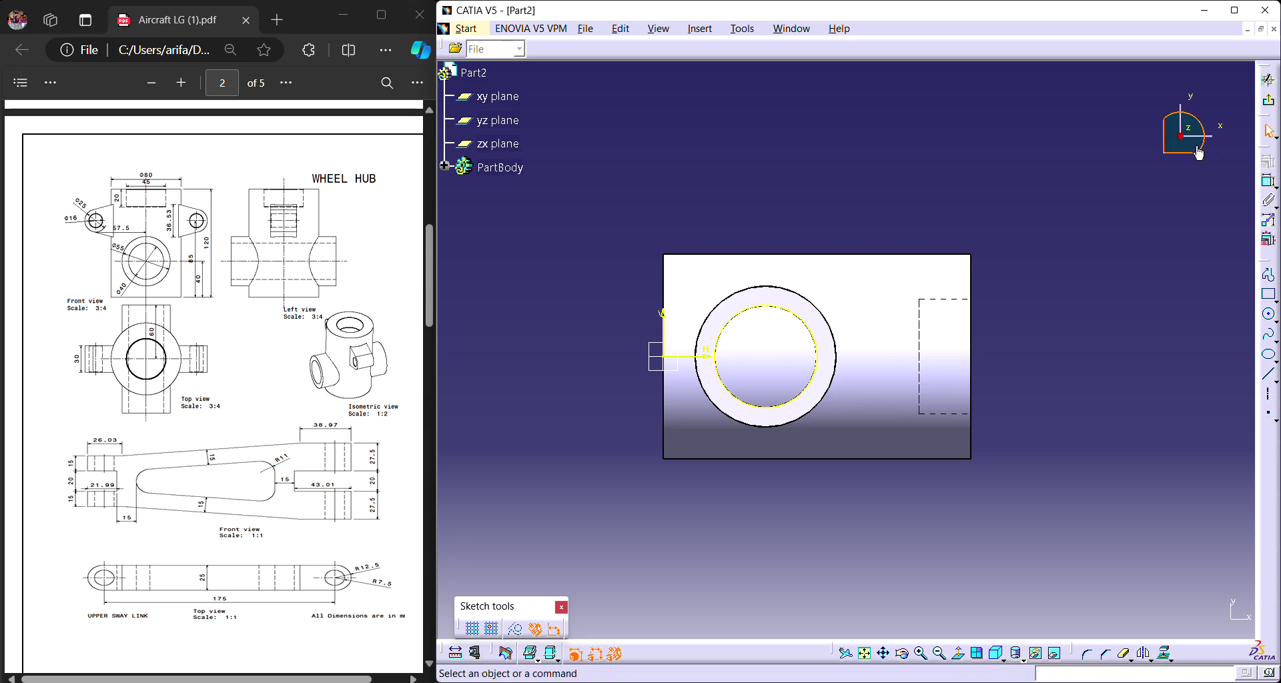
left_click(1268, 79)
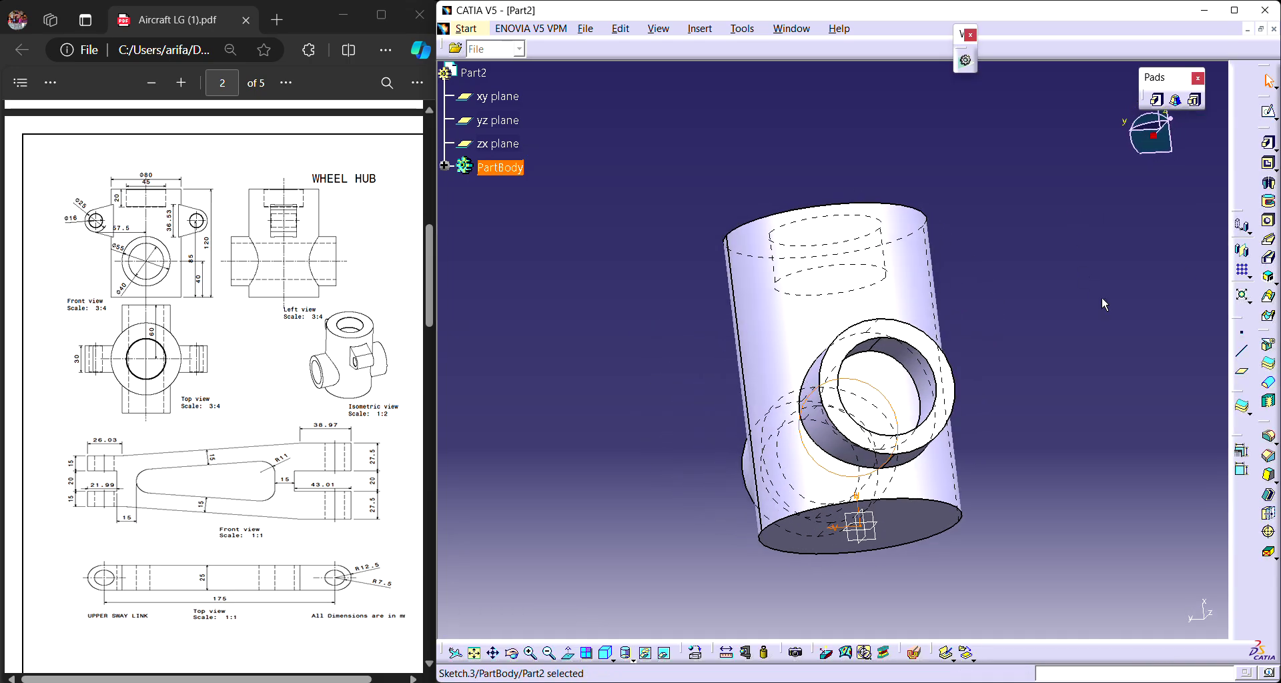
Pocket the projected circle 60 mm deep with mirrored extent to bore through the hub.
left_click(1268, 163)
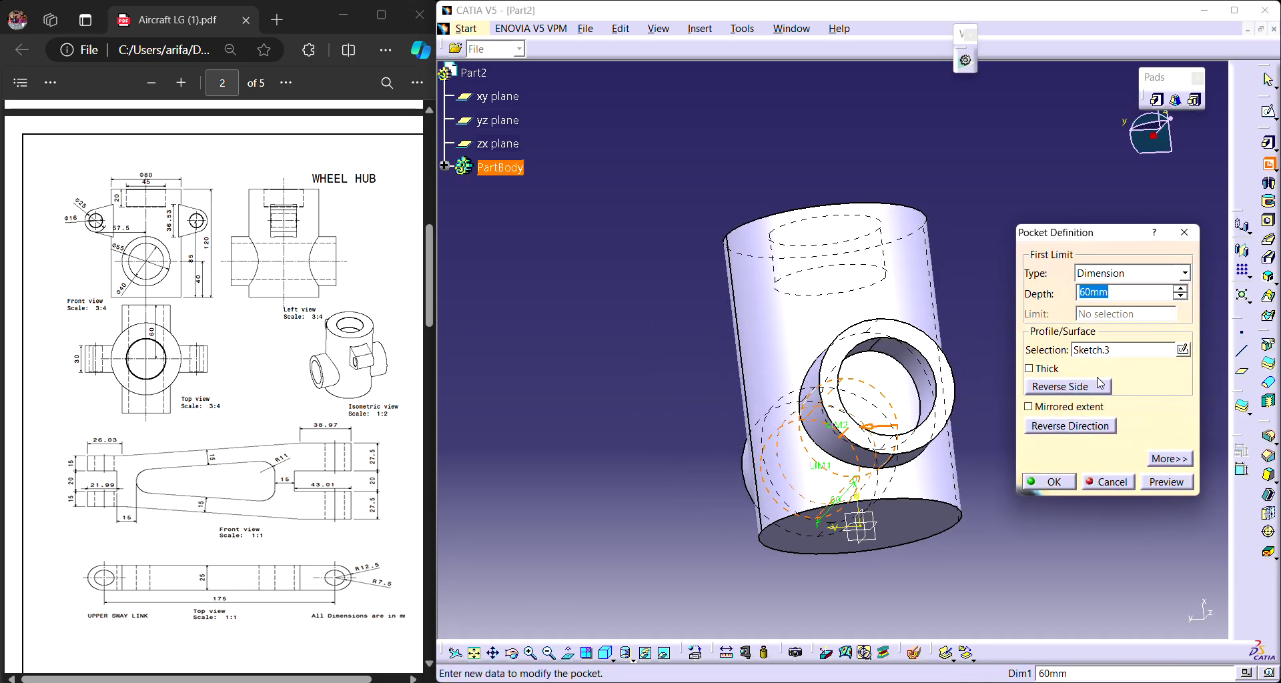
left_click(1069, 407)
left_click(1050, 482)
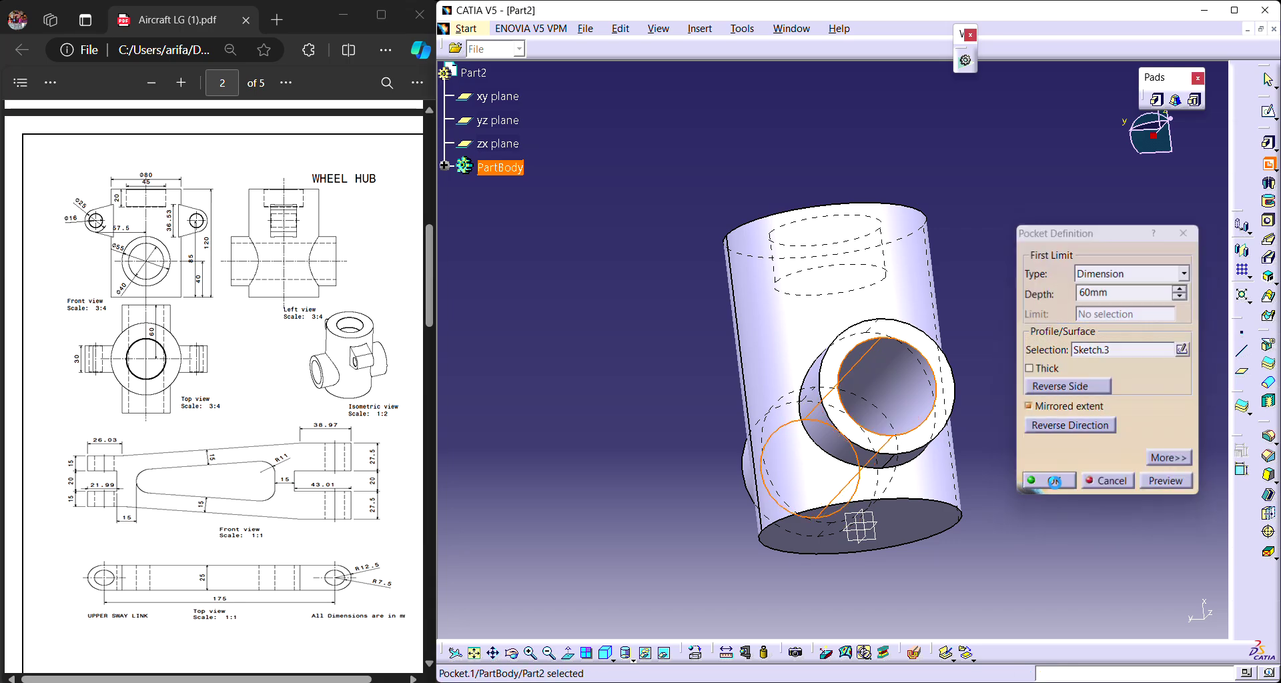
Sketch the lug profile on the xy plane, starting with a horizontal line about 26 mm long inside the hub, an inclined outward line and a tangent arc.
middle_click_drag(1094, 317, 510, 196)
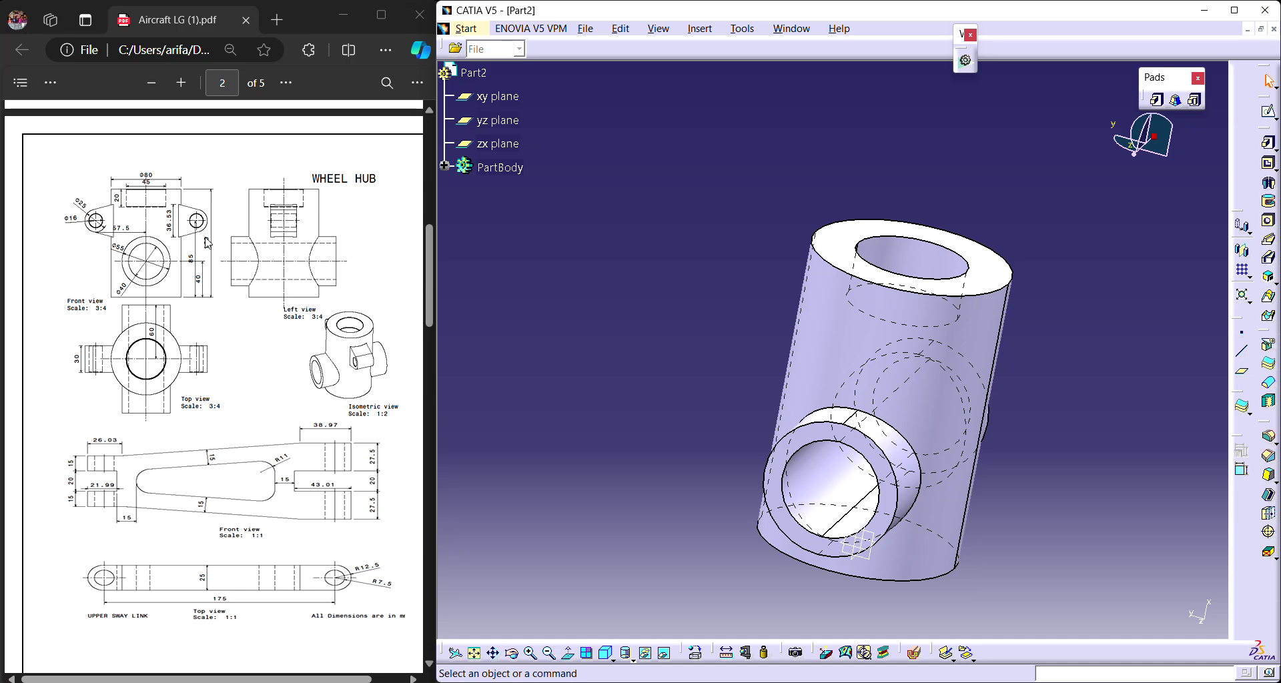
middle_click_drag(560, 393, 766, 575)
left_click(791, 566)
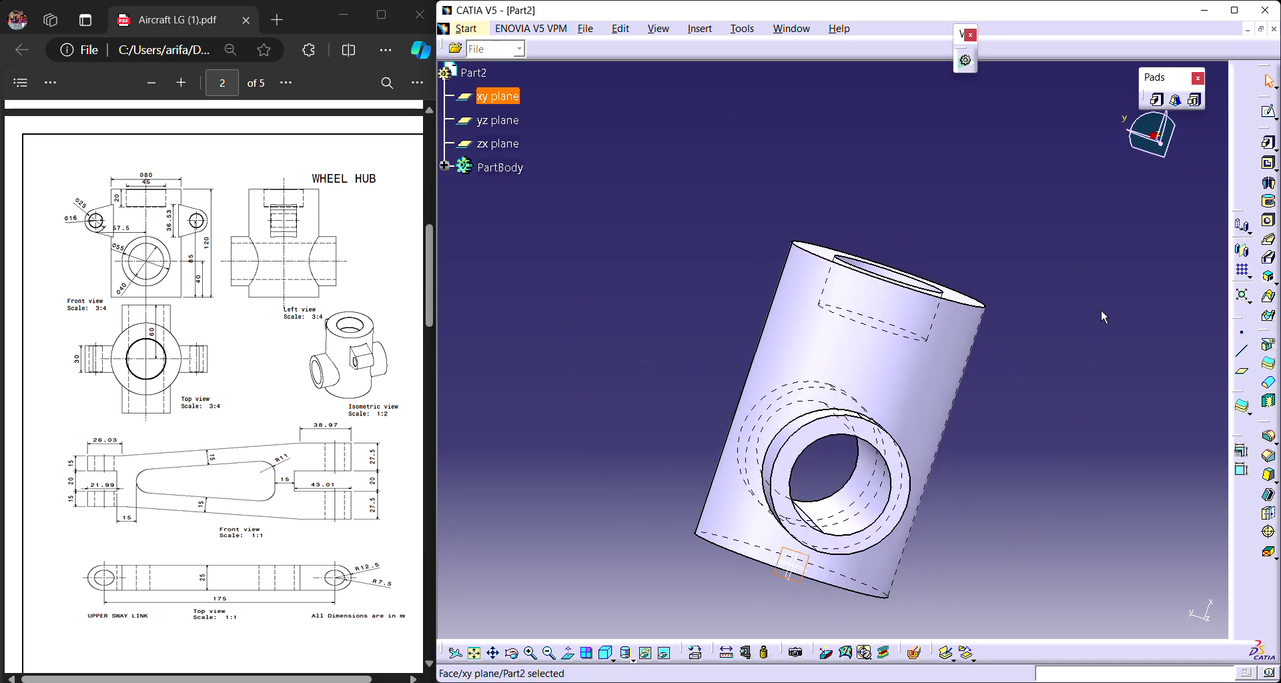
left_click(1268, 115)
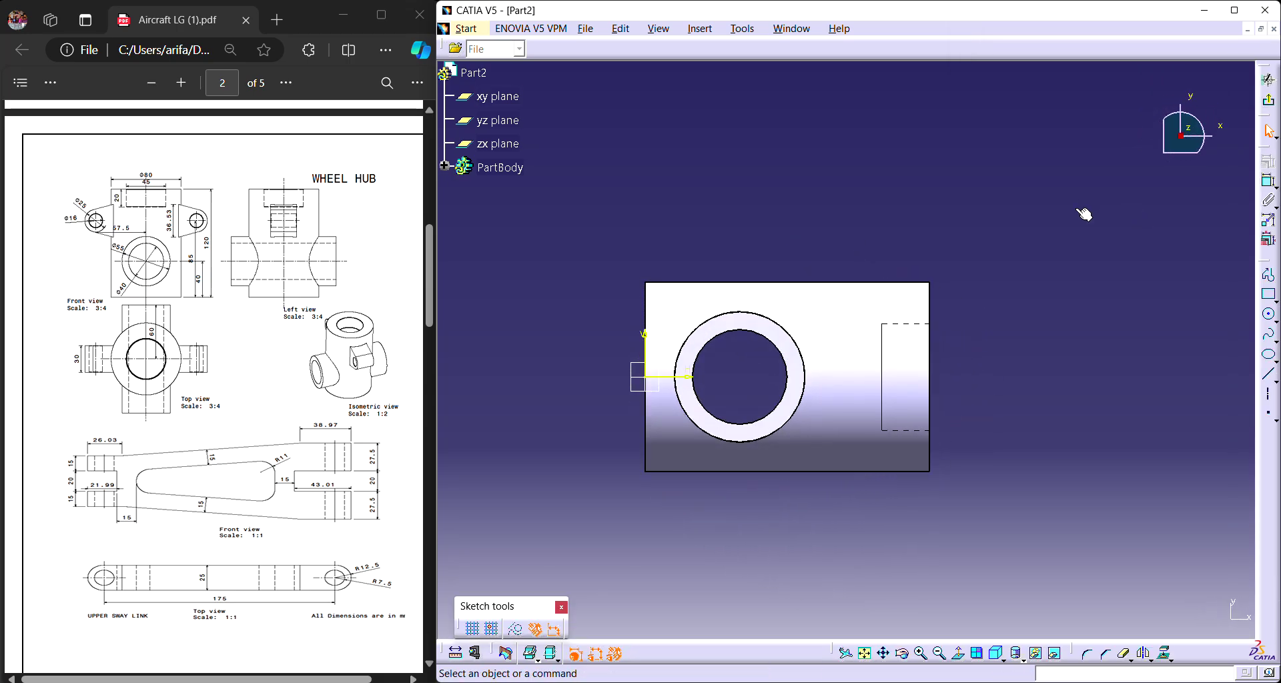
left_click(1269, 279)
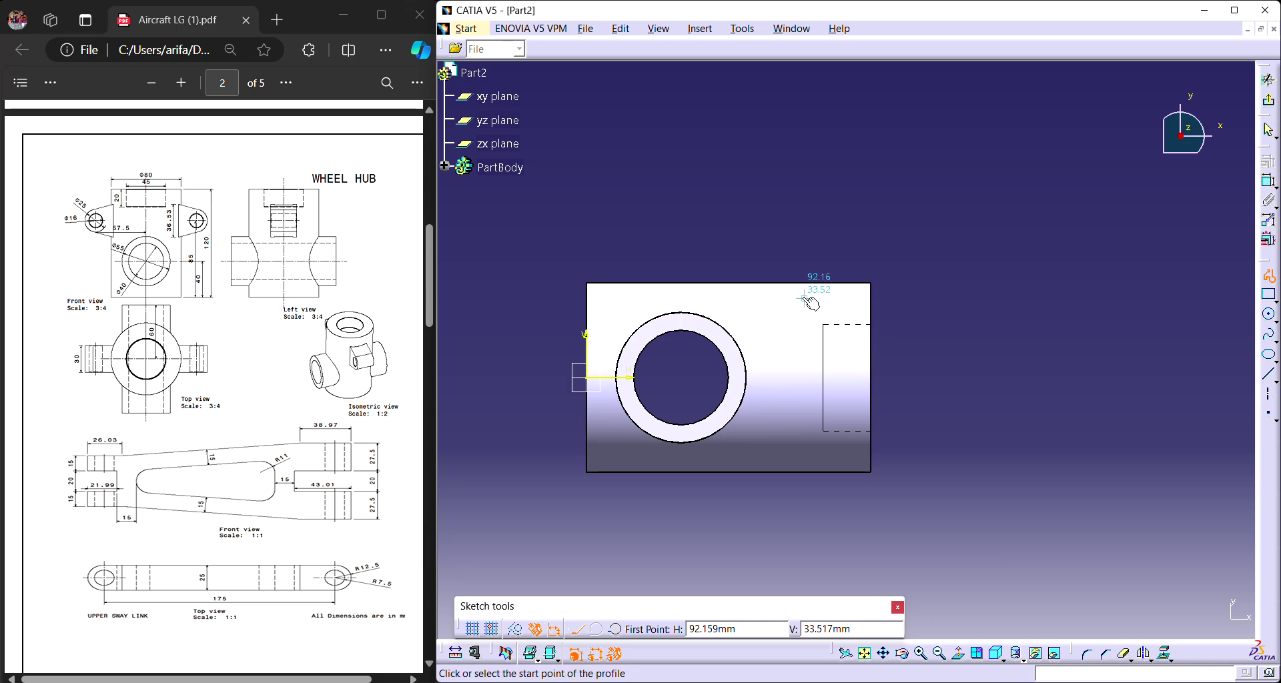
left_click(839, 298)
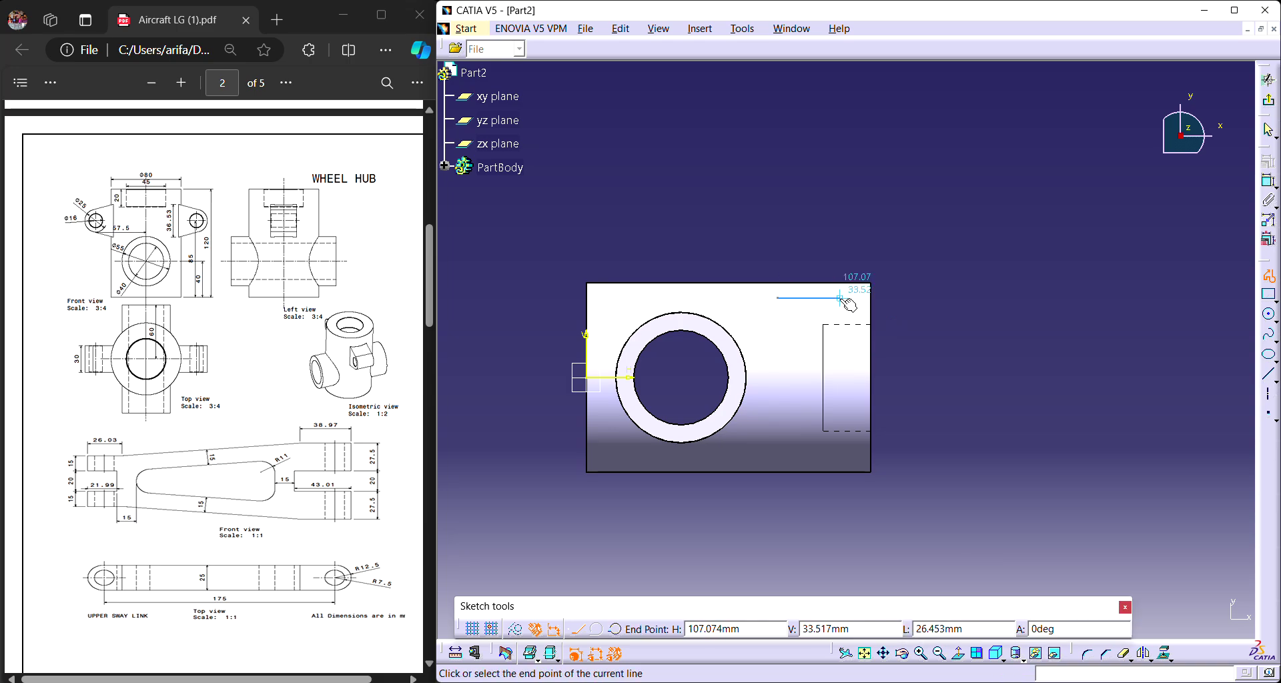
left_click(823, 235)
left_click(606, 631)
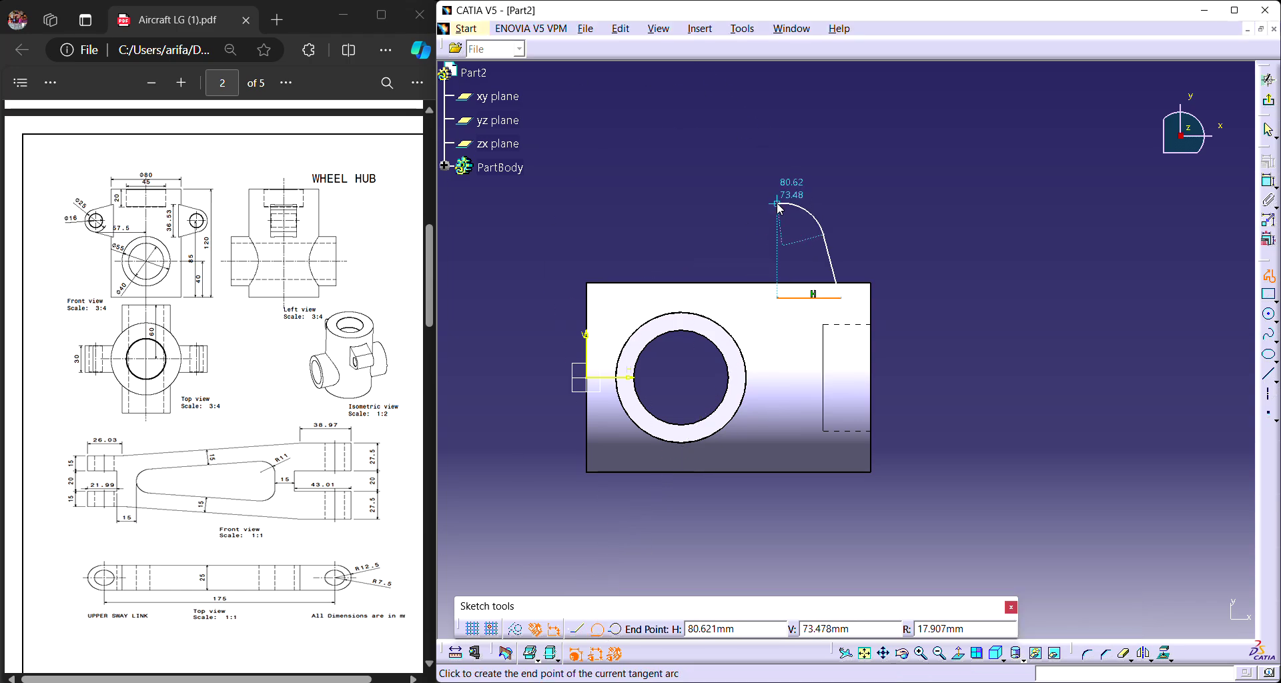
Complete the lug outline with a tangent arc and a second side line to the base line, and make that line tangent to the arc.
left_click(800, 235)
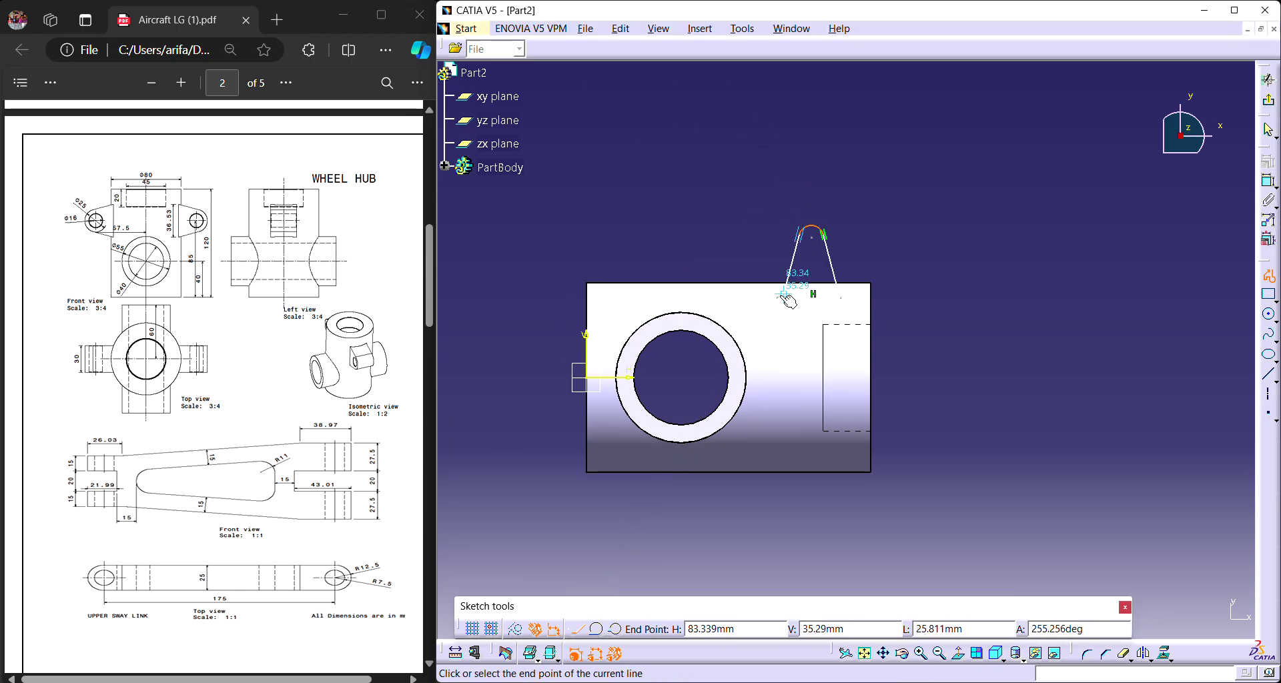
double_click(777, 299)
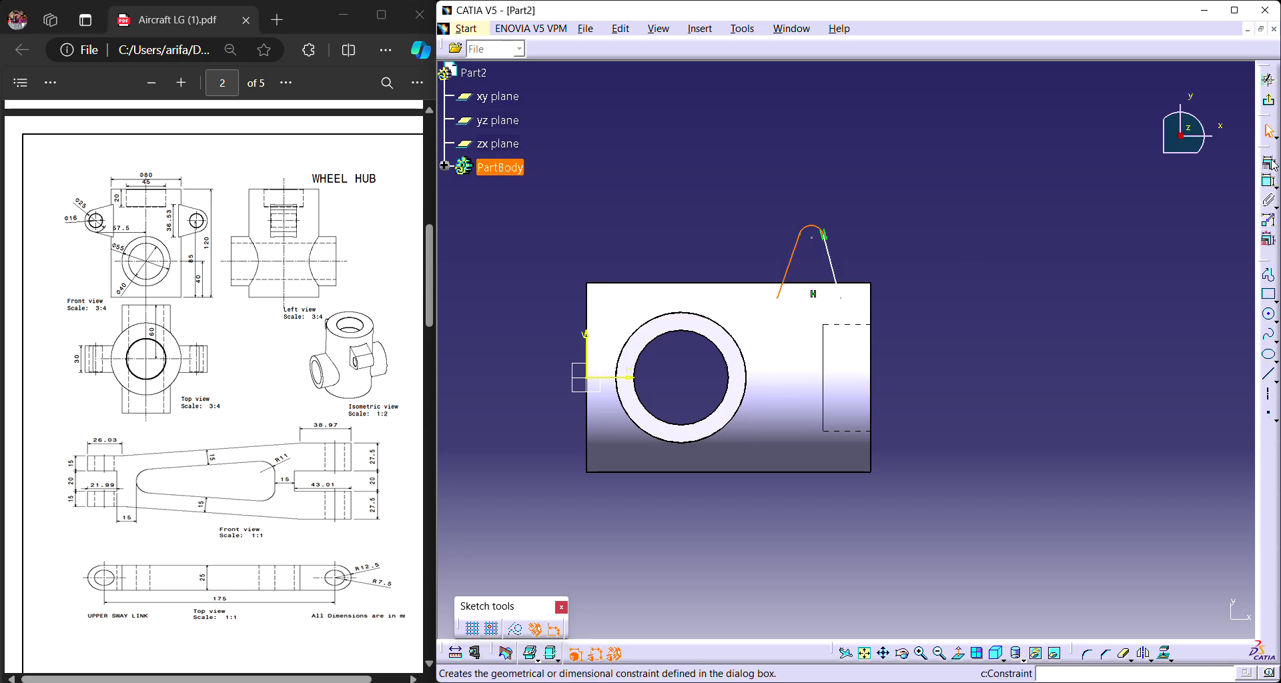
left_click(1267, 161)
left_click(1191, 507)
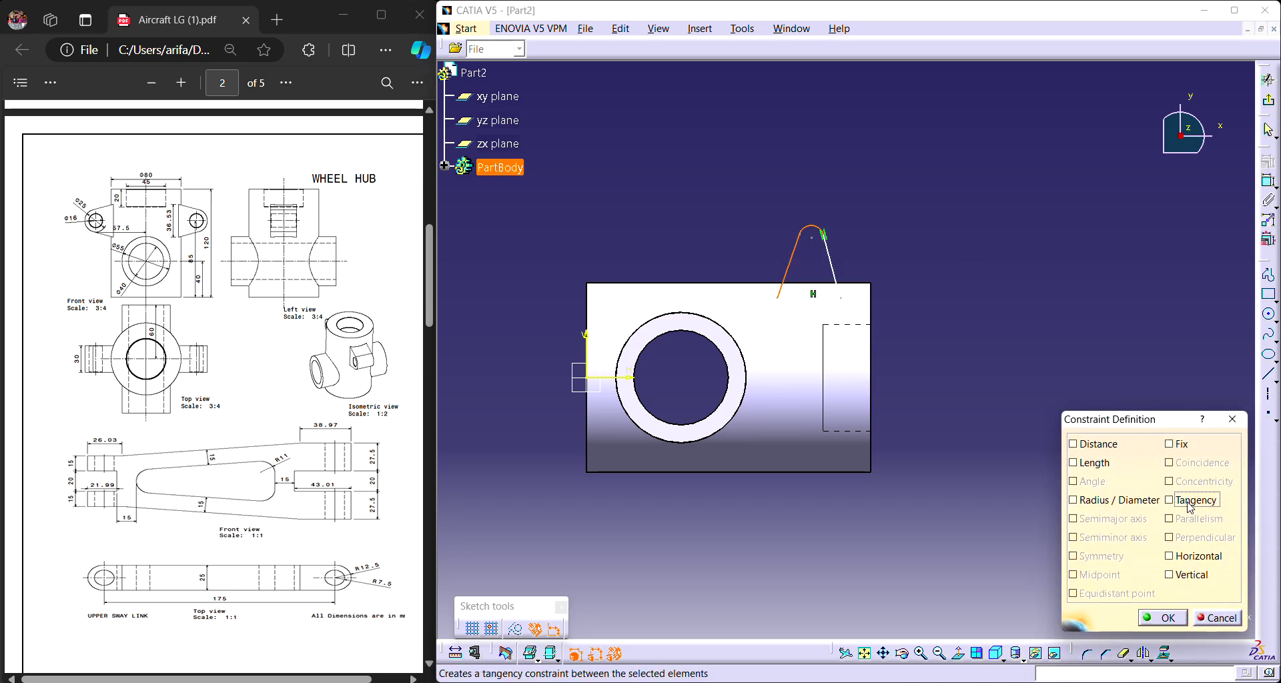
left_click(1162, 617)
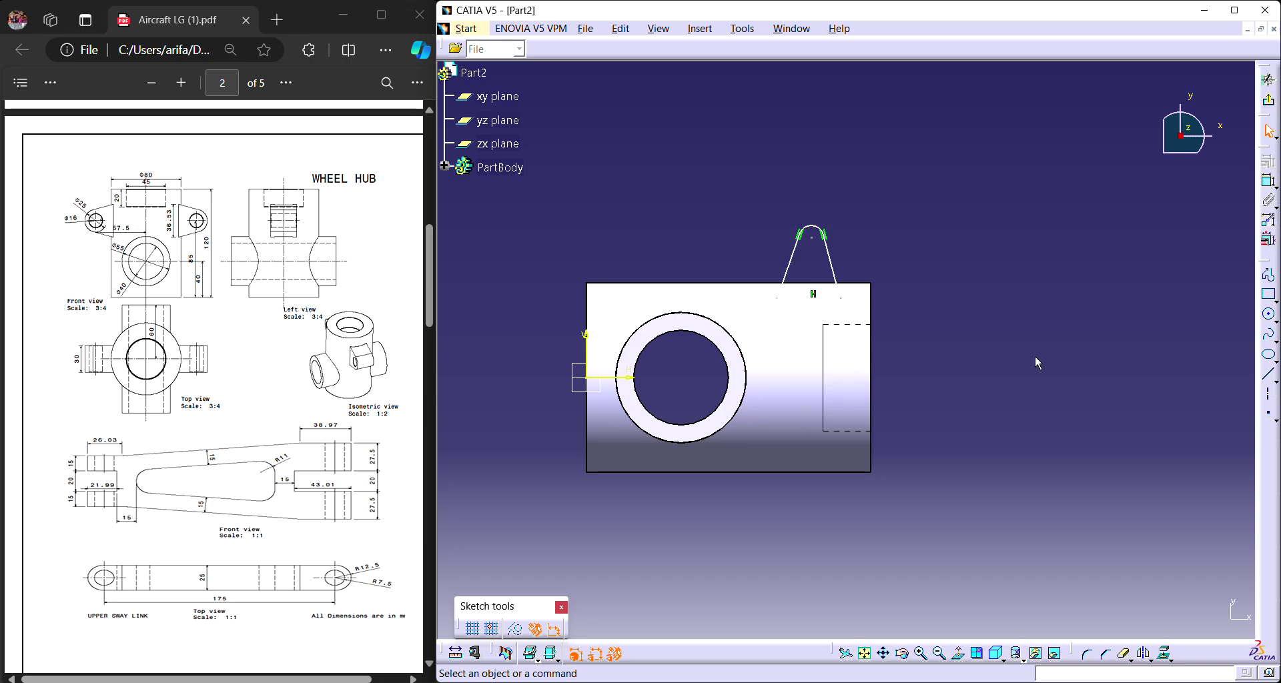
Dimension the lug outline's base line and set its length to 36.53 mm.
left_click(1270, 186)
left_click(821, 297)
left_click(1009, 359)
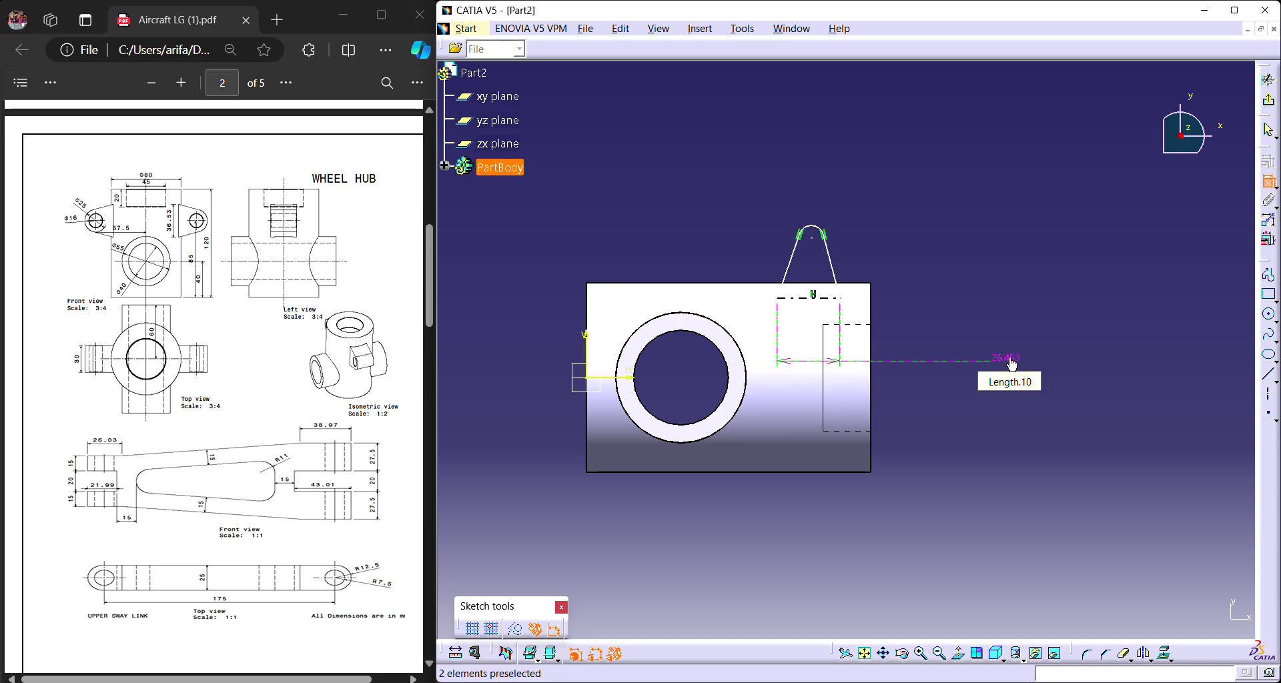
double_click(1012, 360)
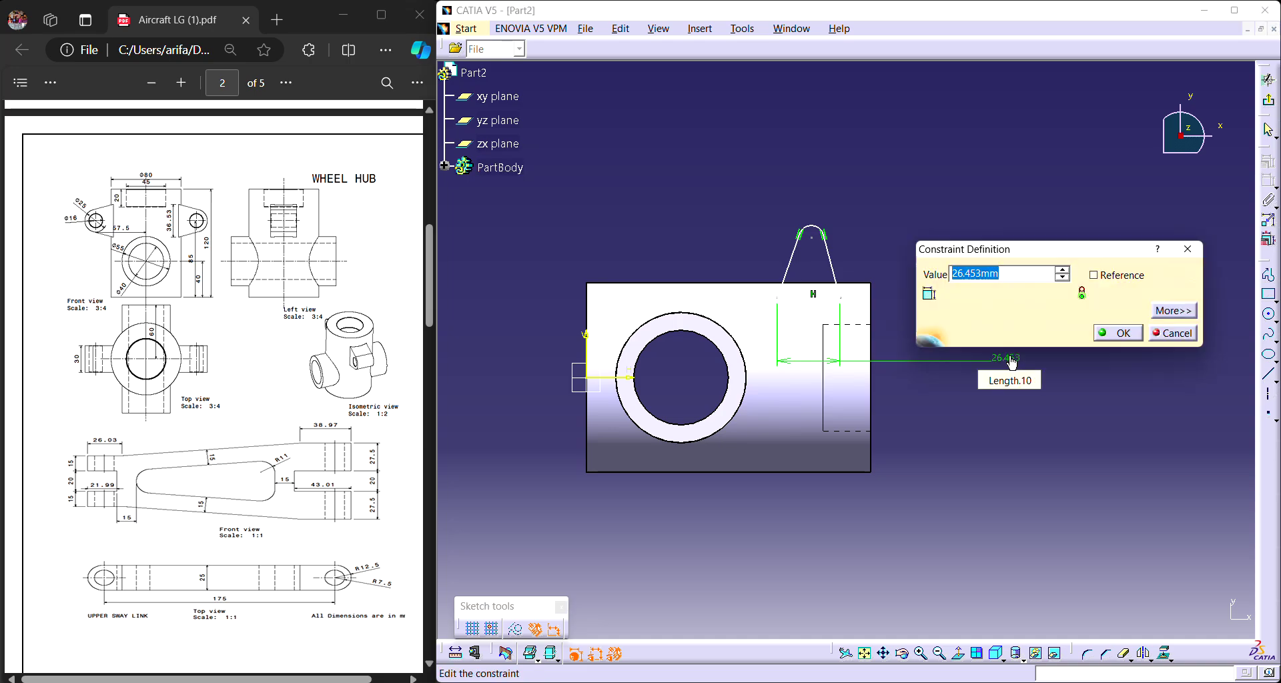
type("36.53")
key("Return")
Dimension the lug's rounded end as a diameter and set it to 25 mm.
left_click(842, 214)
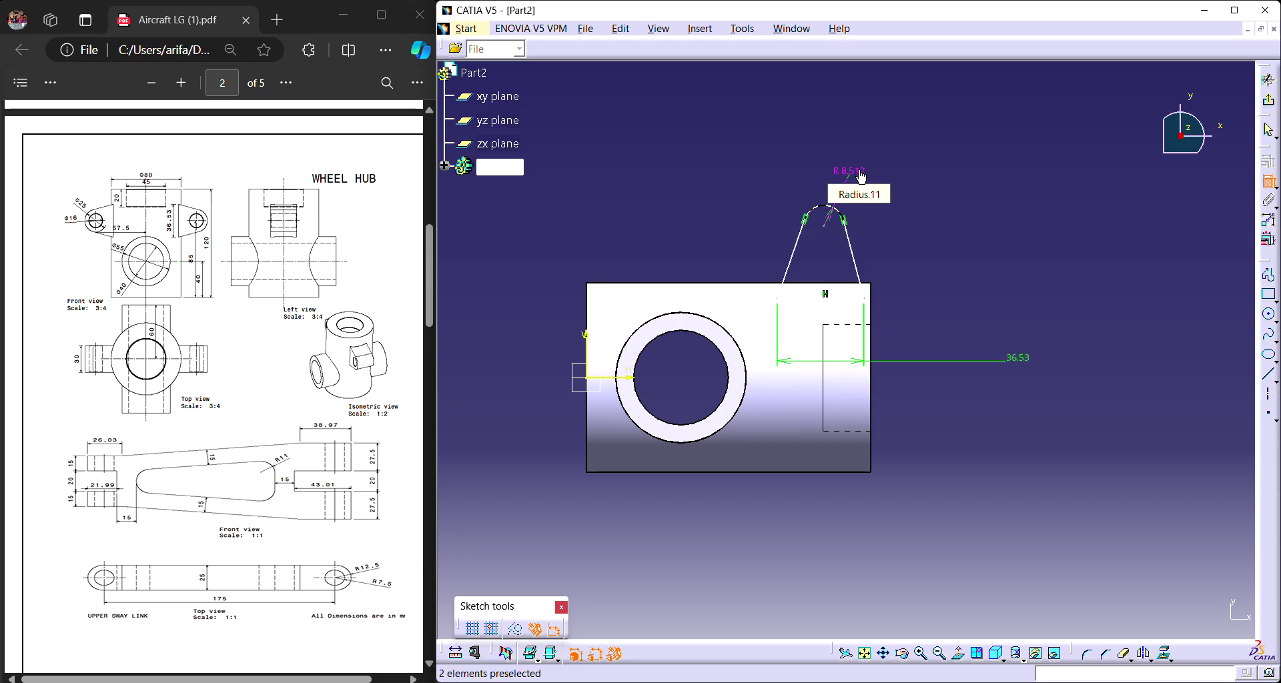
double_click(861, 177)
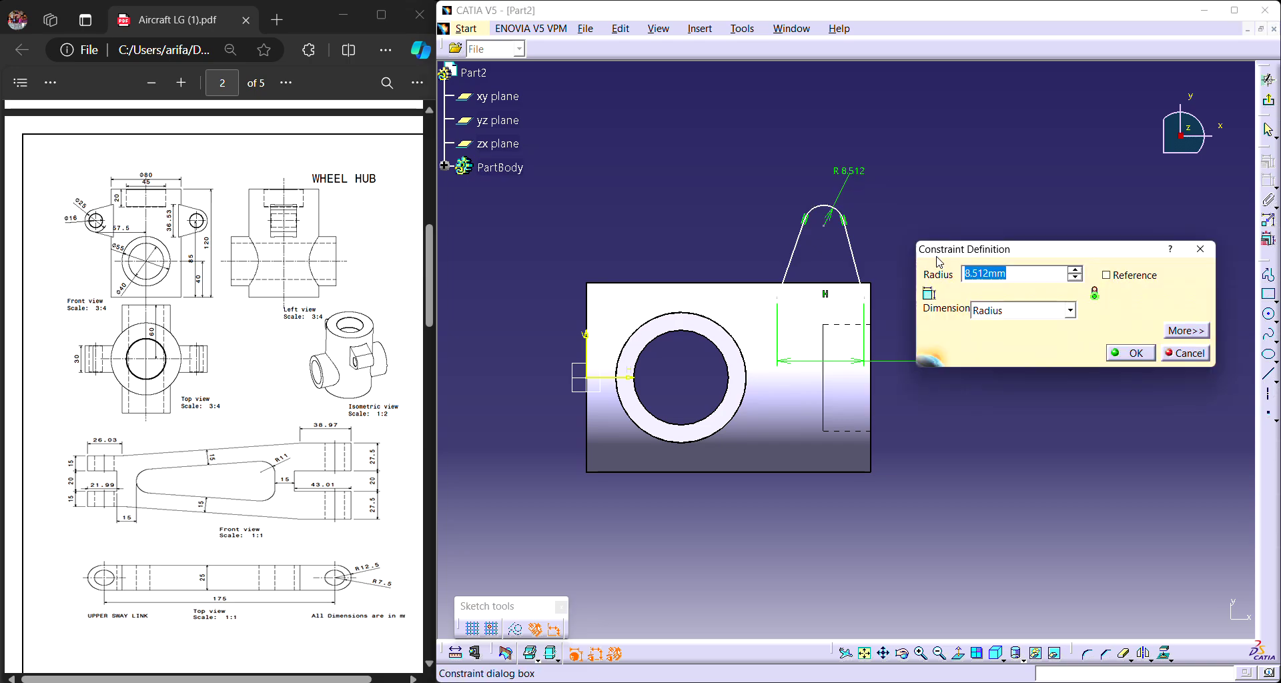
left_click(1023, 310)
left_click(1026, 340)
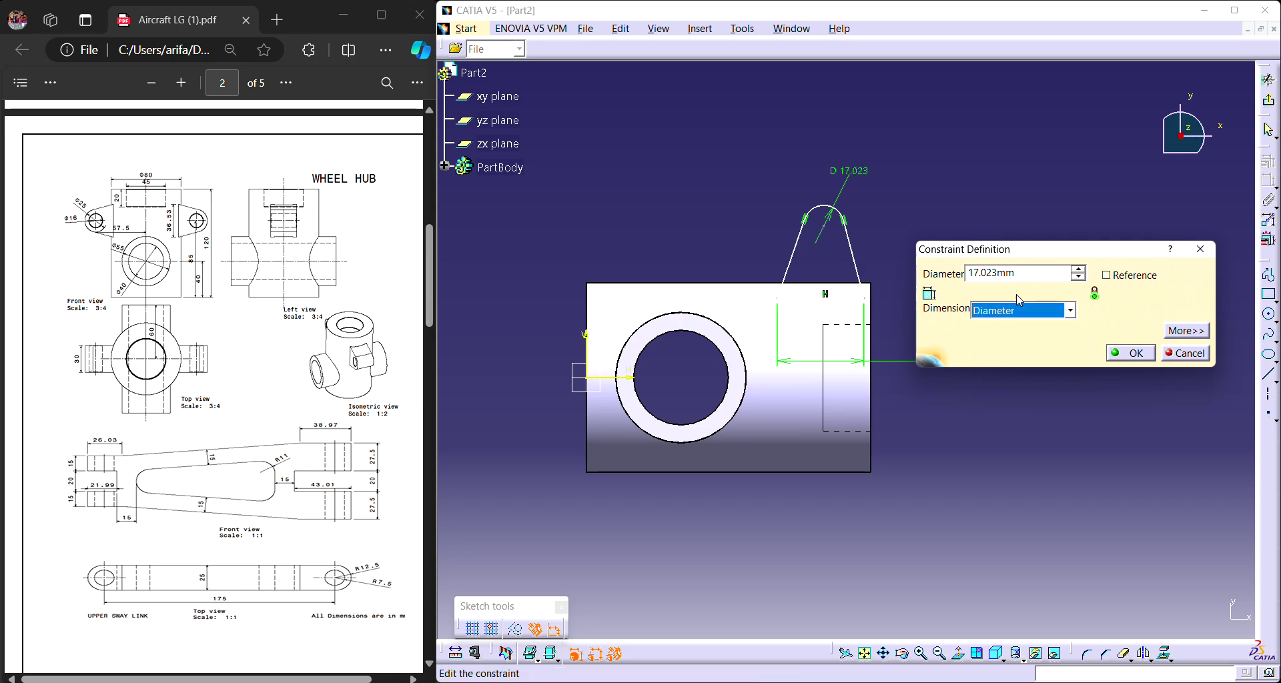
type("25")
key("Return")
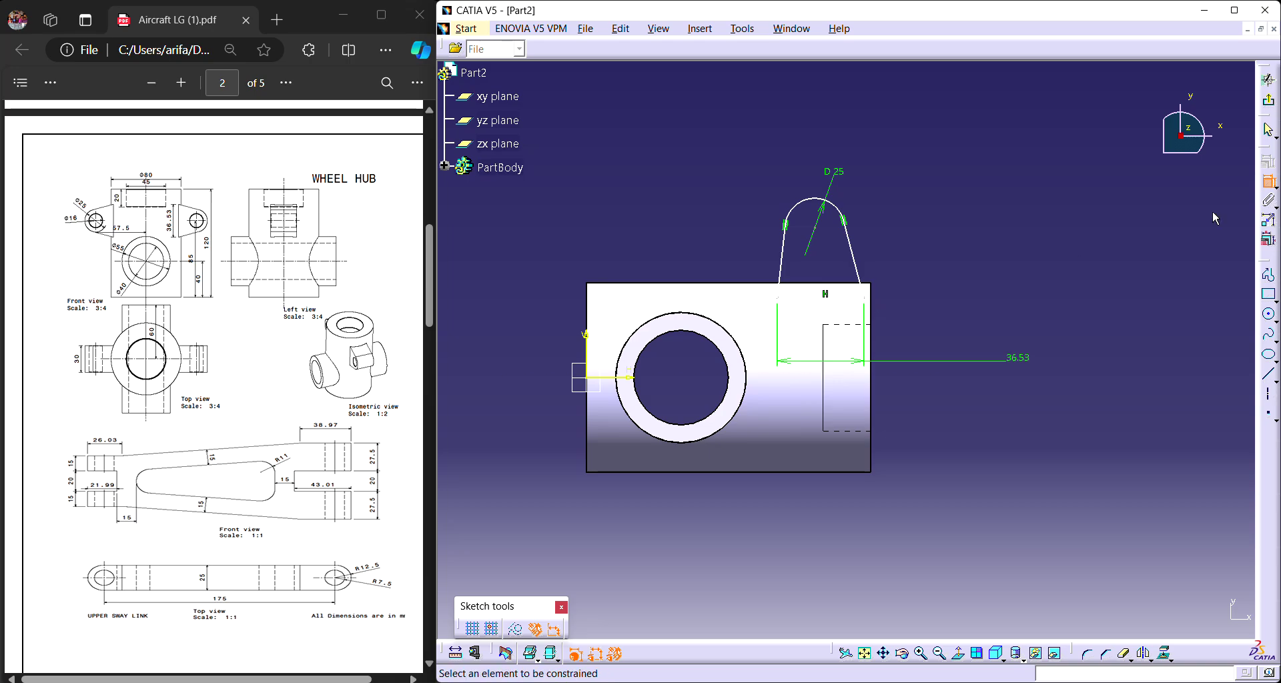
Dimension the distance between the lug arc's centre and the base line.
left_click(1268, 182)
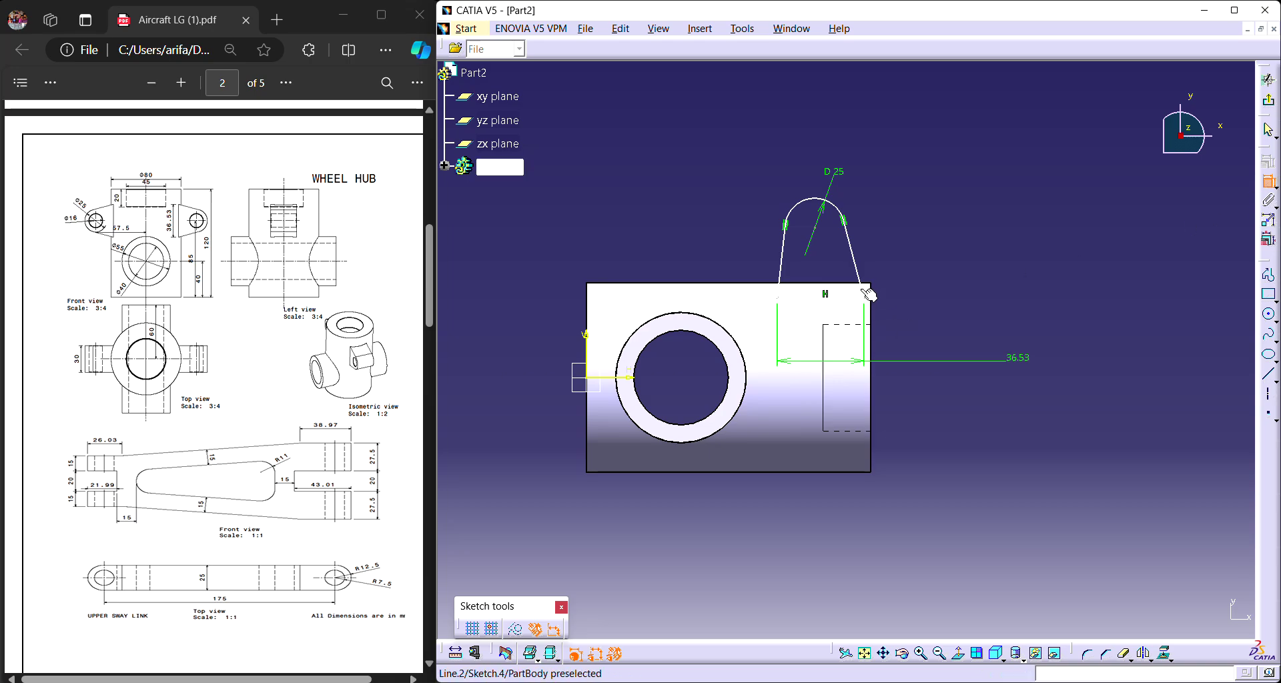
left_click(821, 229)
left_click(854, 298)
left_click(953, 268)
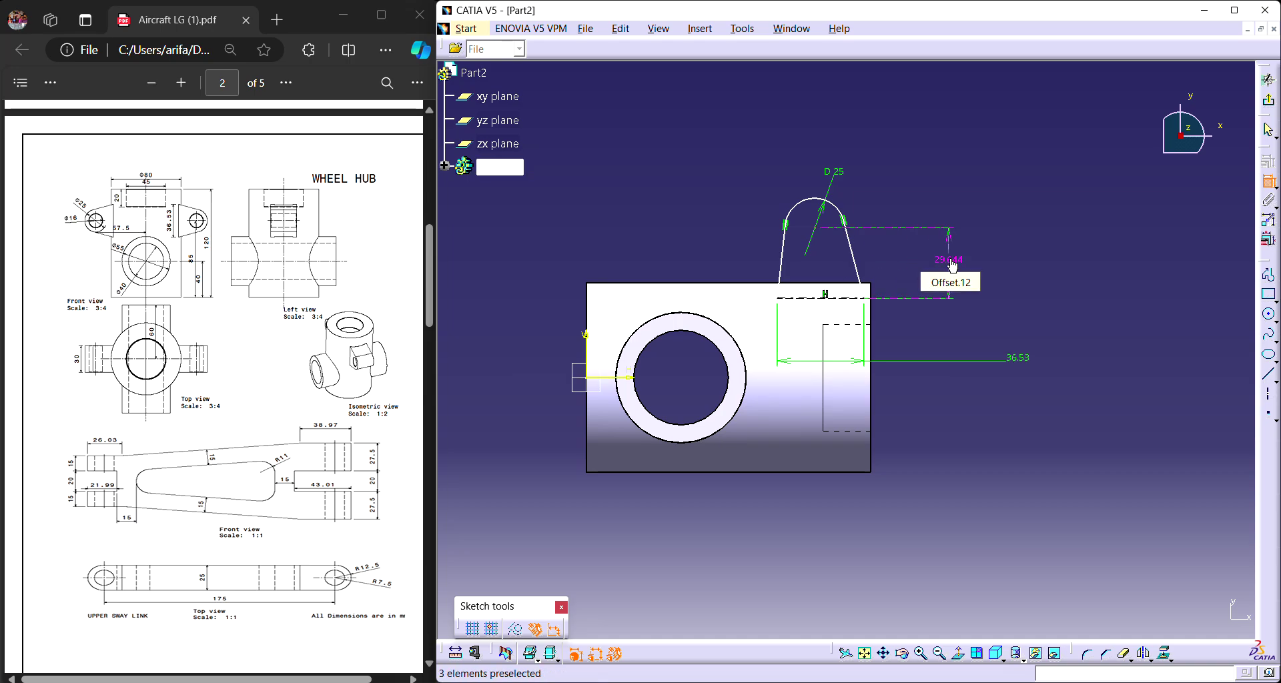
Try to set the distance from the arc's centre to the base line to 25 mm and start dimensioning the centre again.
double_click(953, 266)
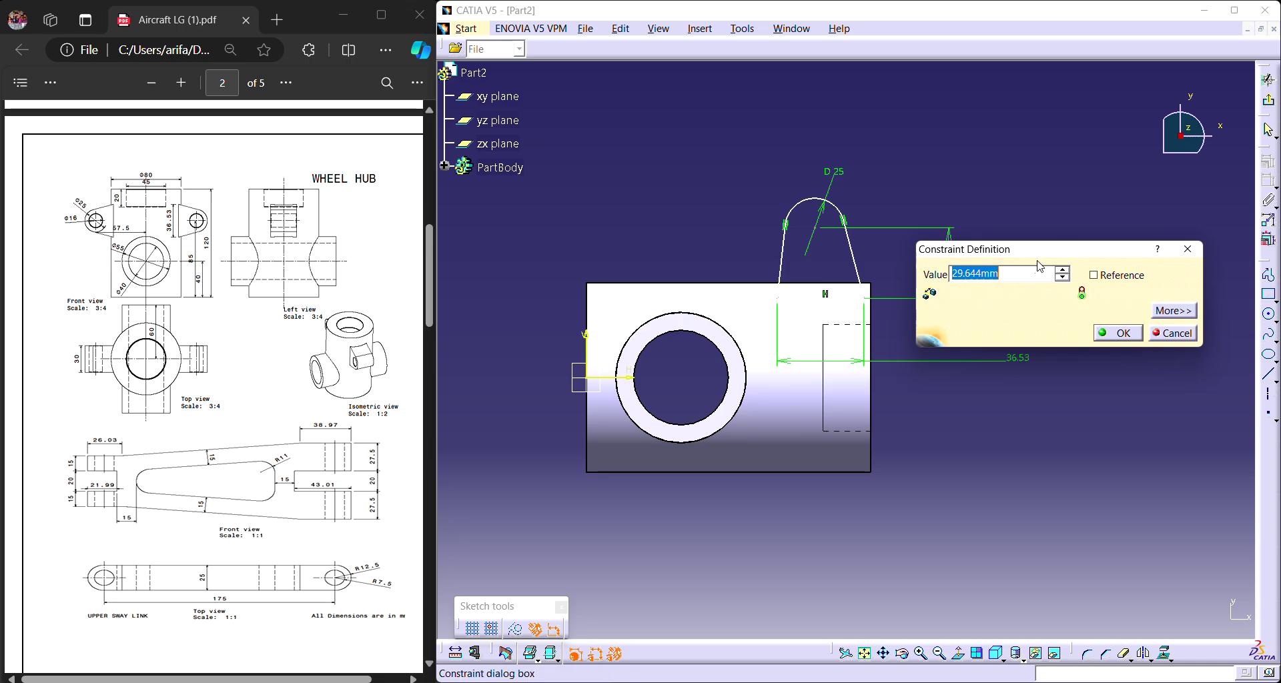
left_click_drag(1040, 255, 1046, 116)
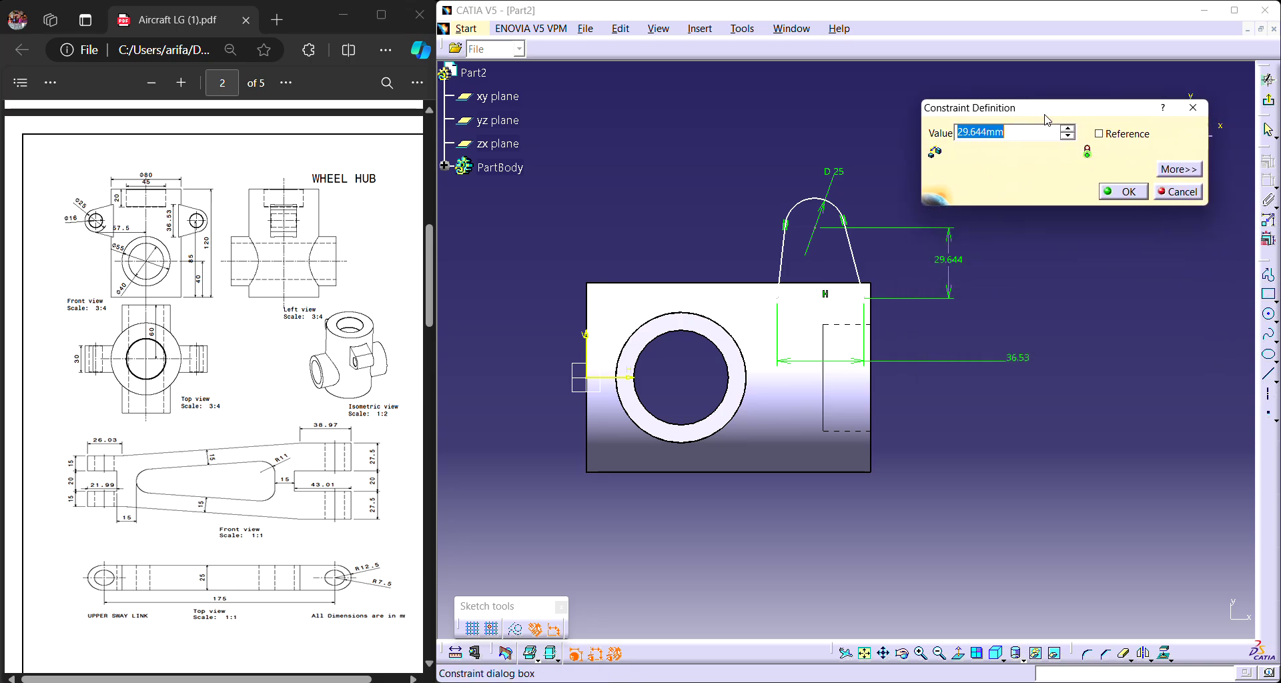
type("25")
key("Return")
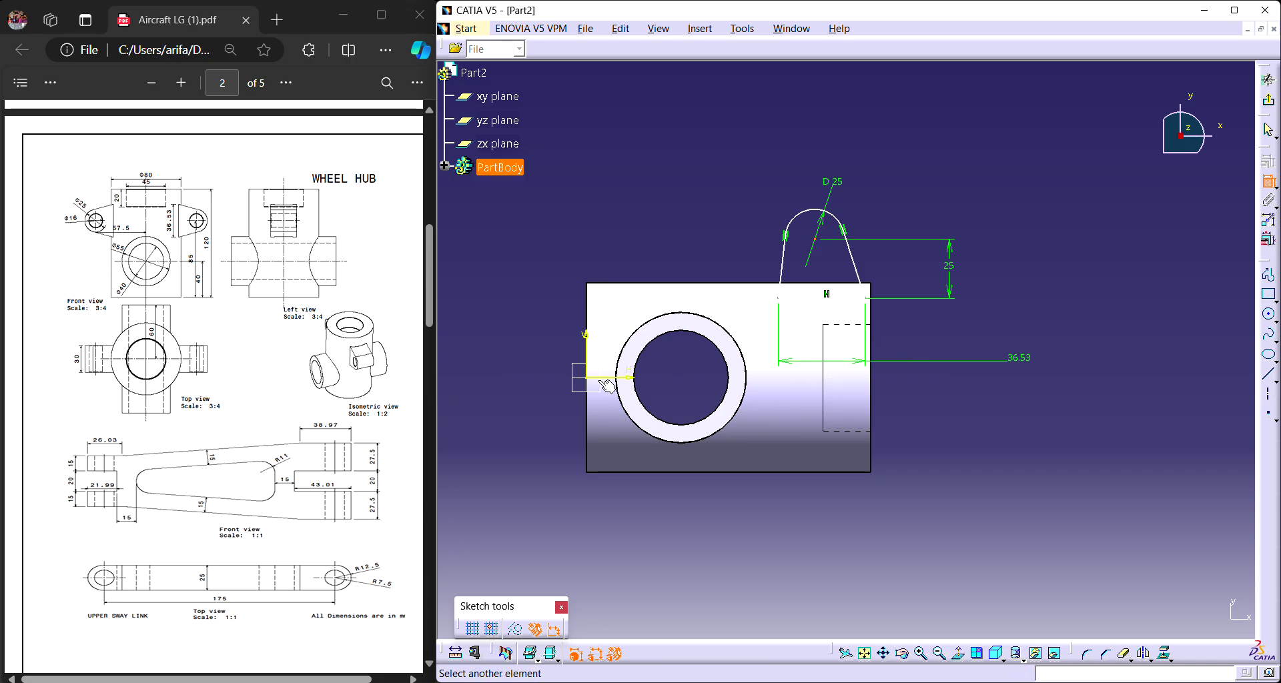
left_click(824, 244)
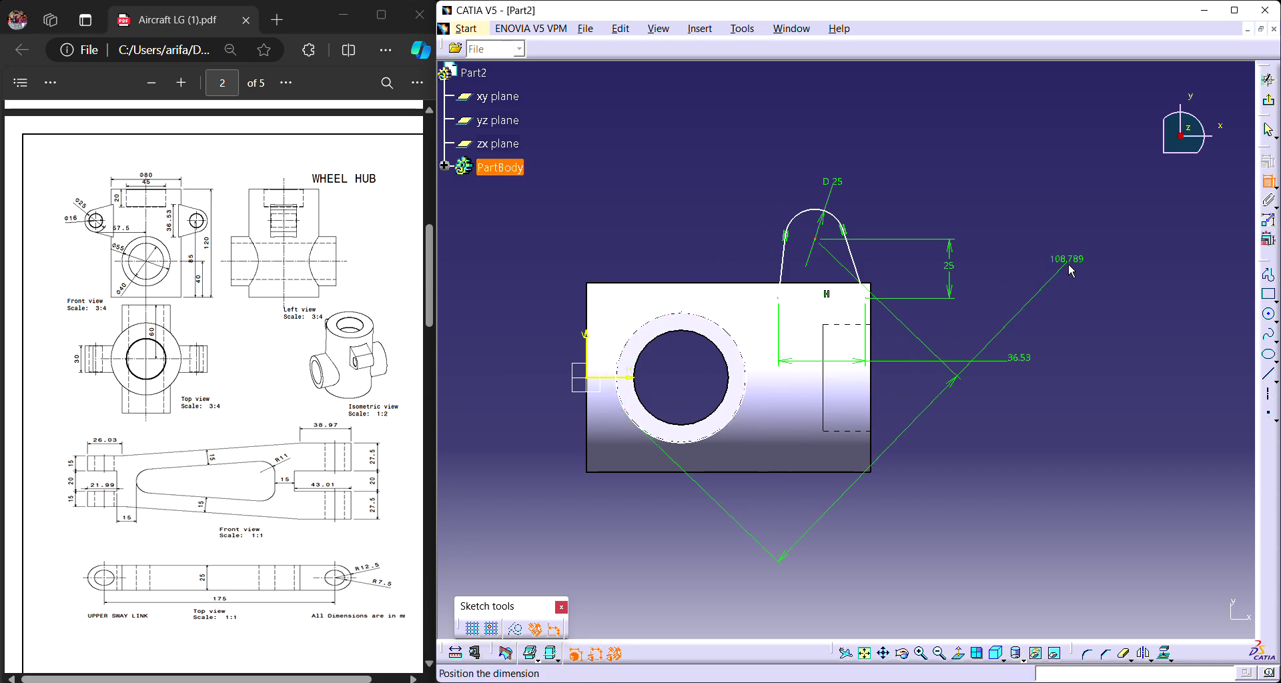
Dimension the lug arc's centre from the horizontal sketch axis and set the distance to 57.5 mm.
left_click(1270, 181)
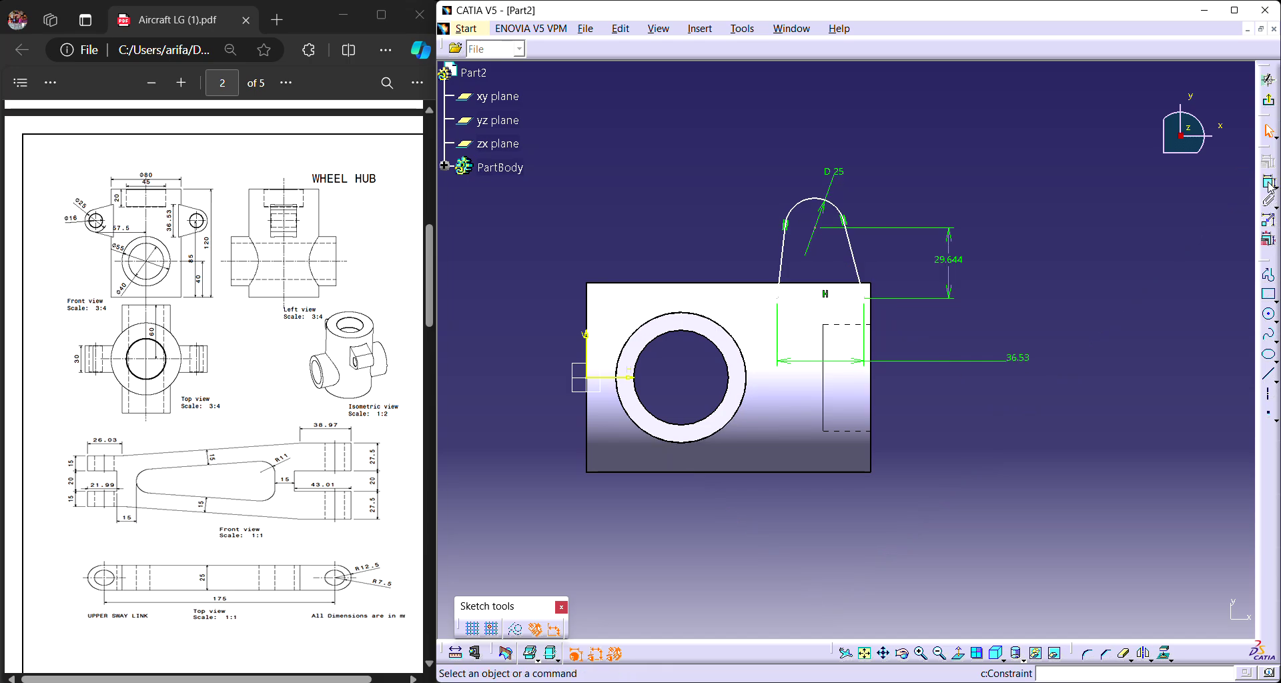
left_click(815, 228)
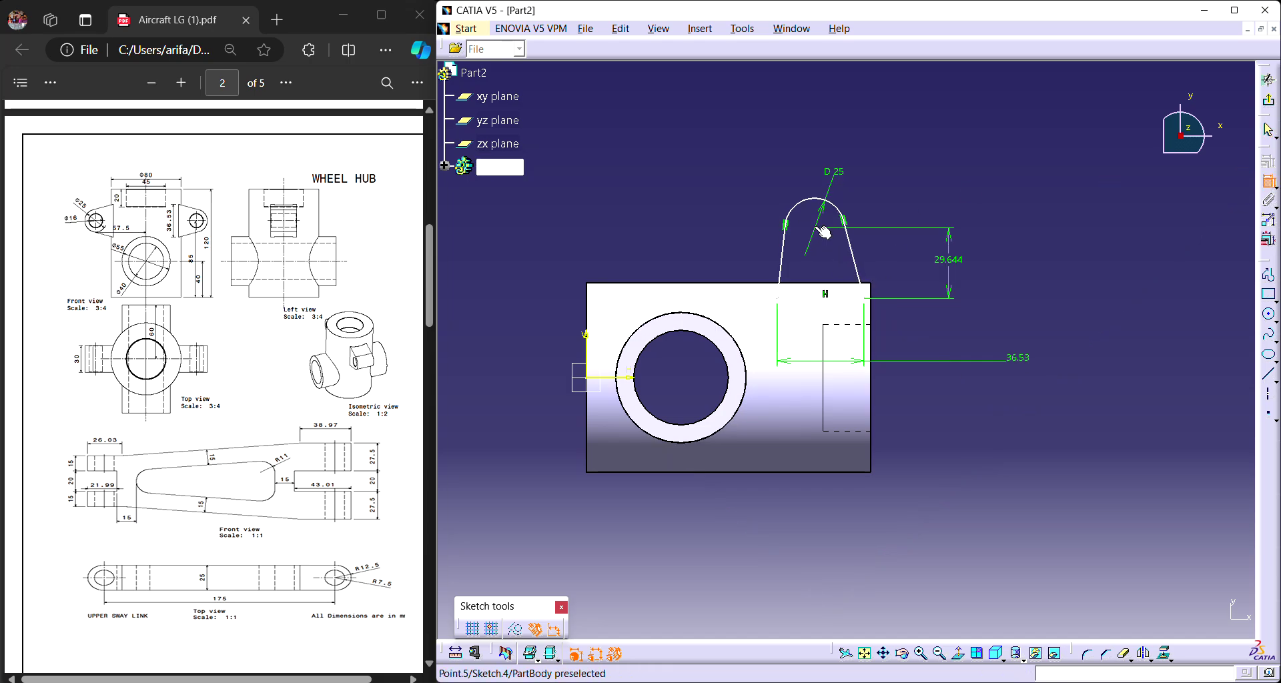
left_click(626, 379)
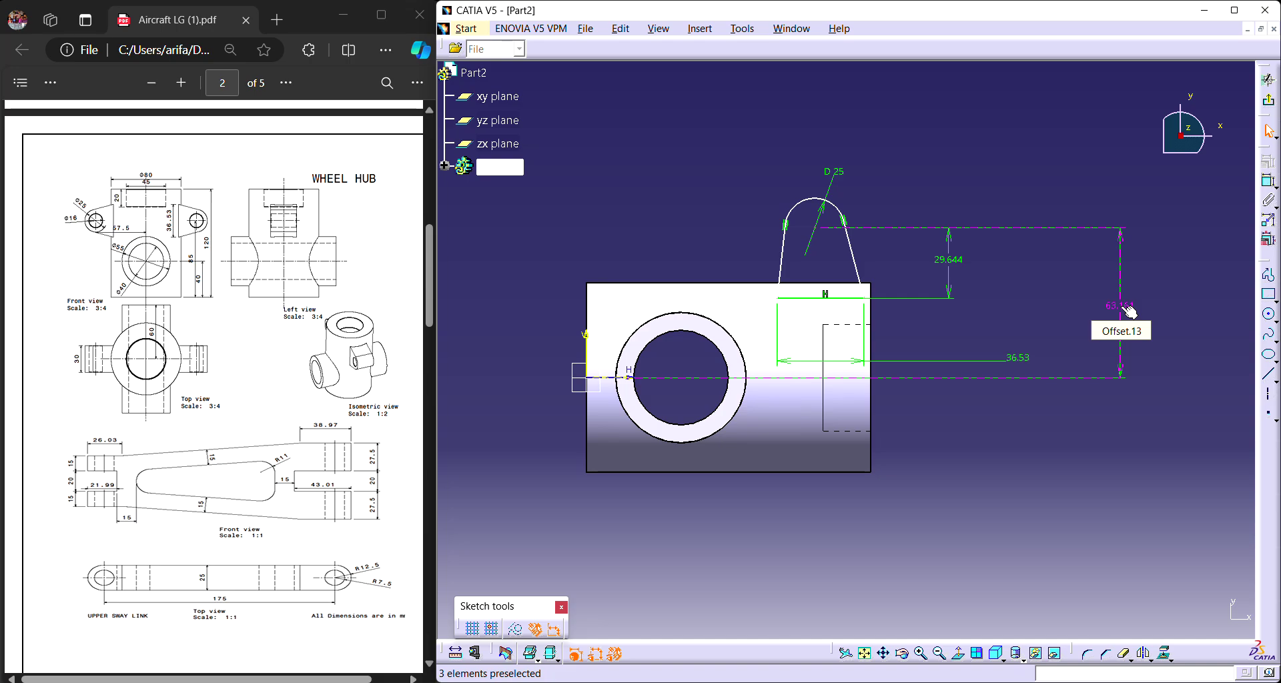
double_click(1129, 311)
type("5")
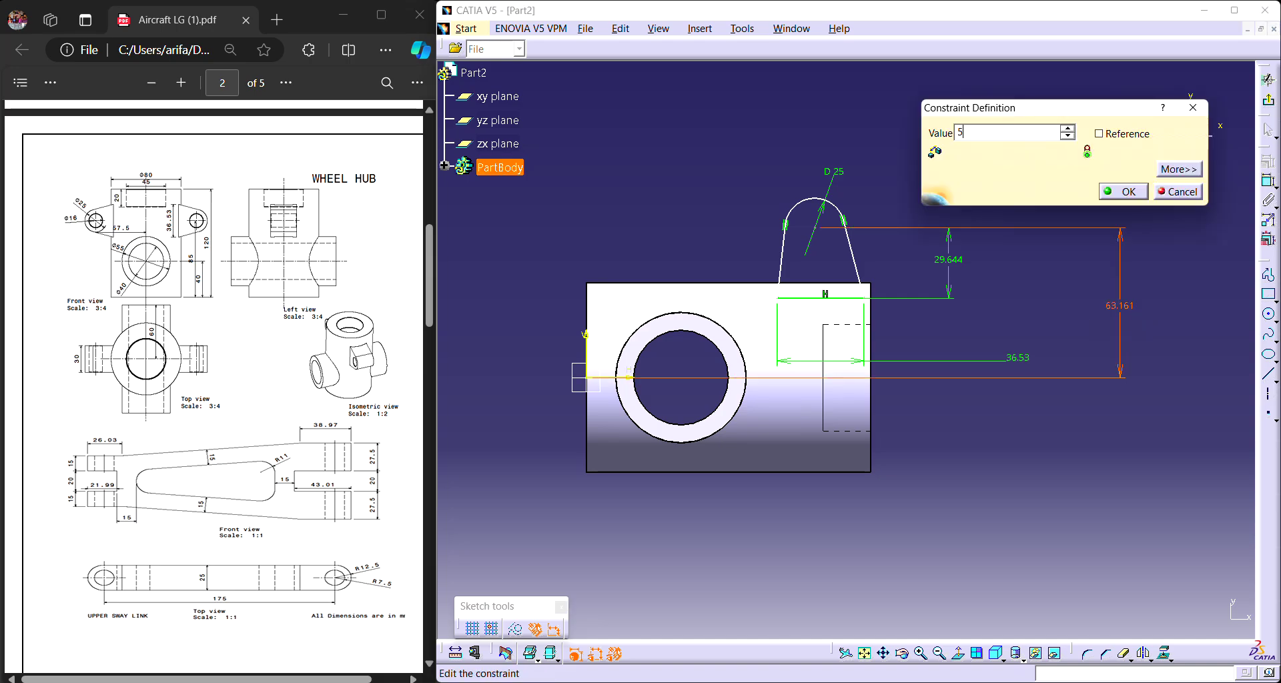
type("7.5")
key("Return")
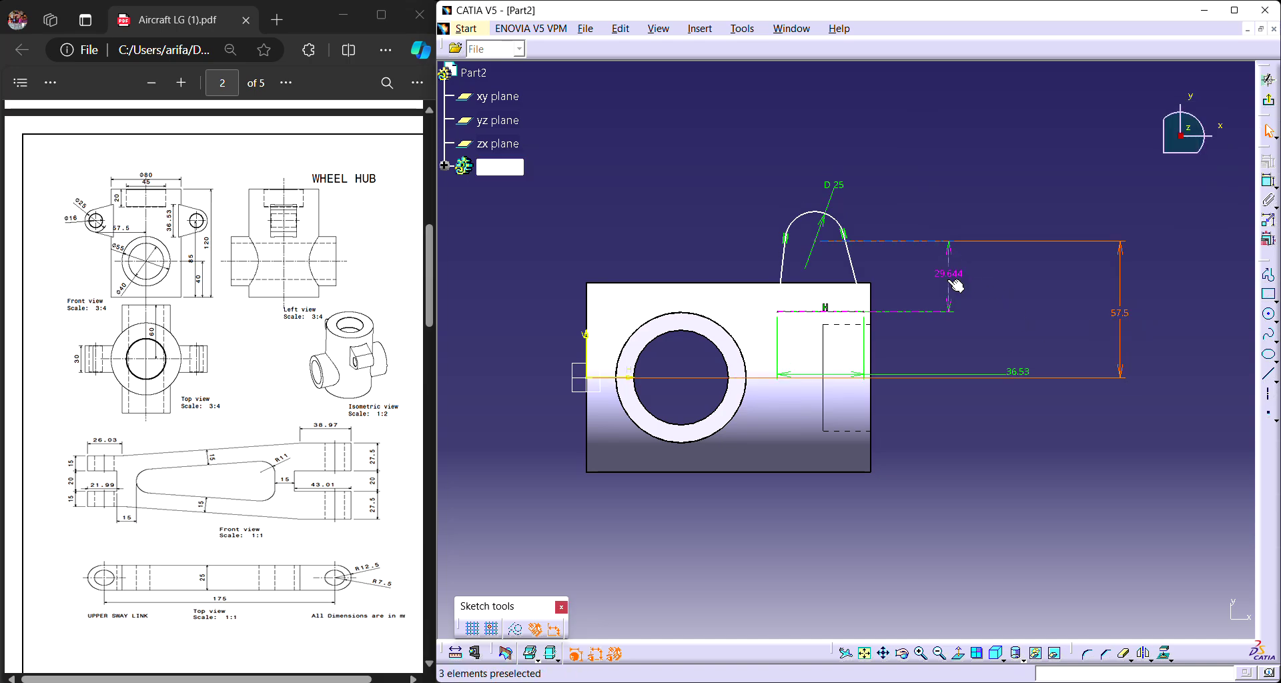
Set the distance between the lug arc's centre and the base line to 25 mm.
double_click(948, 285)
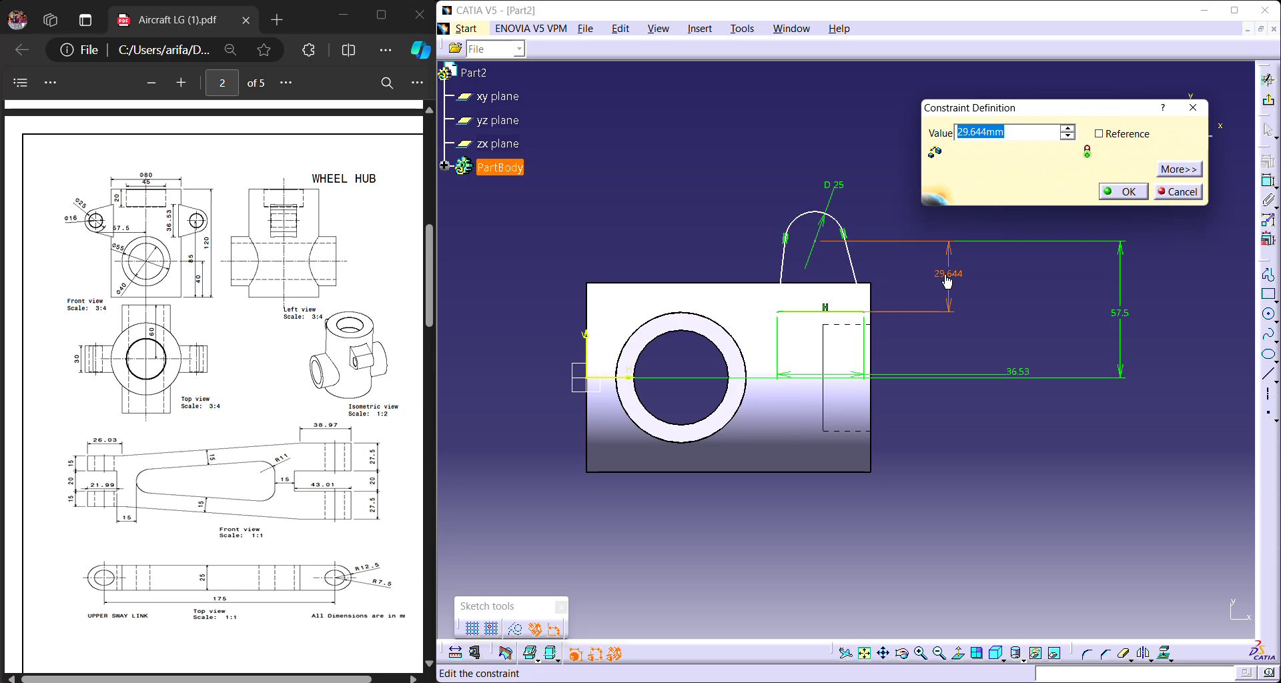
type("25")
key("Return")
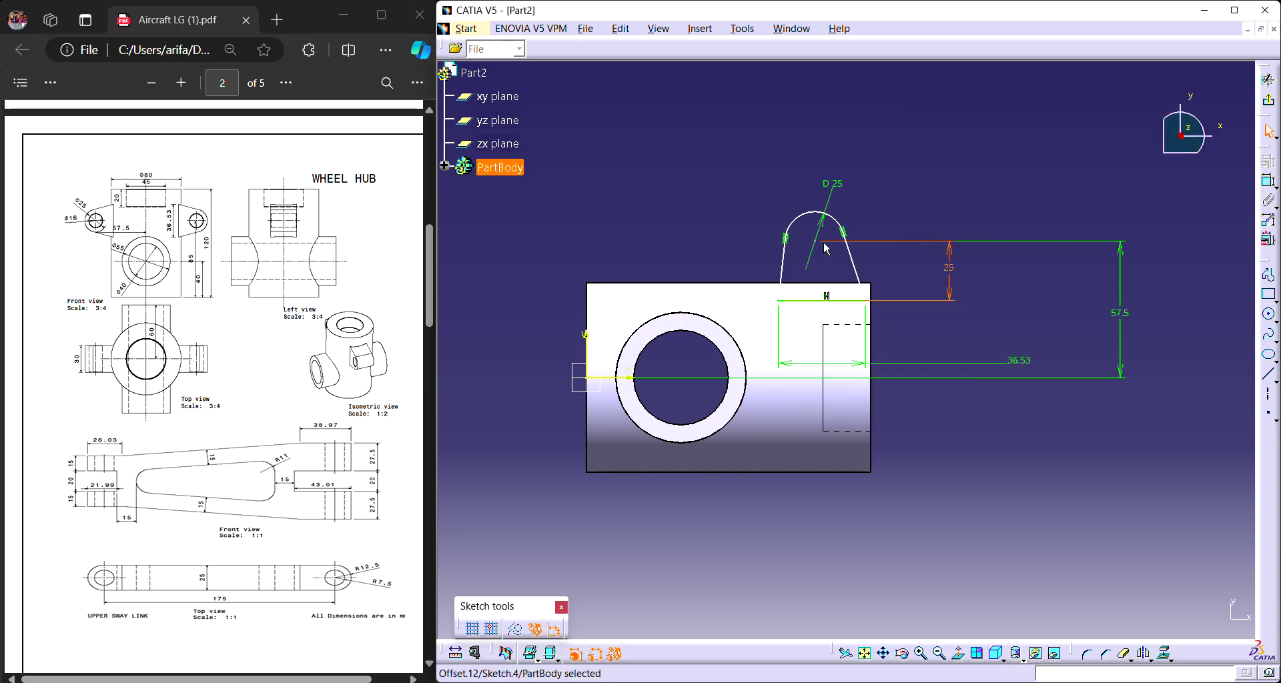
left_click(1041, 343)
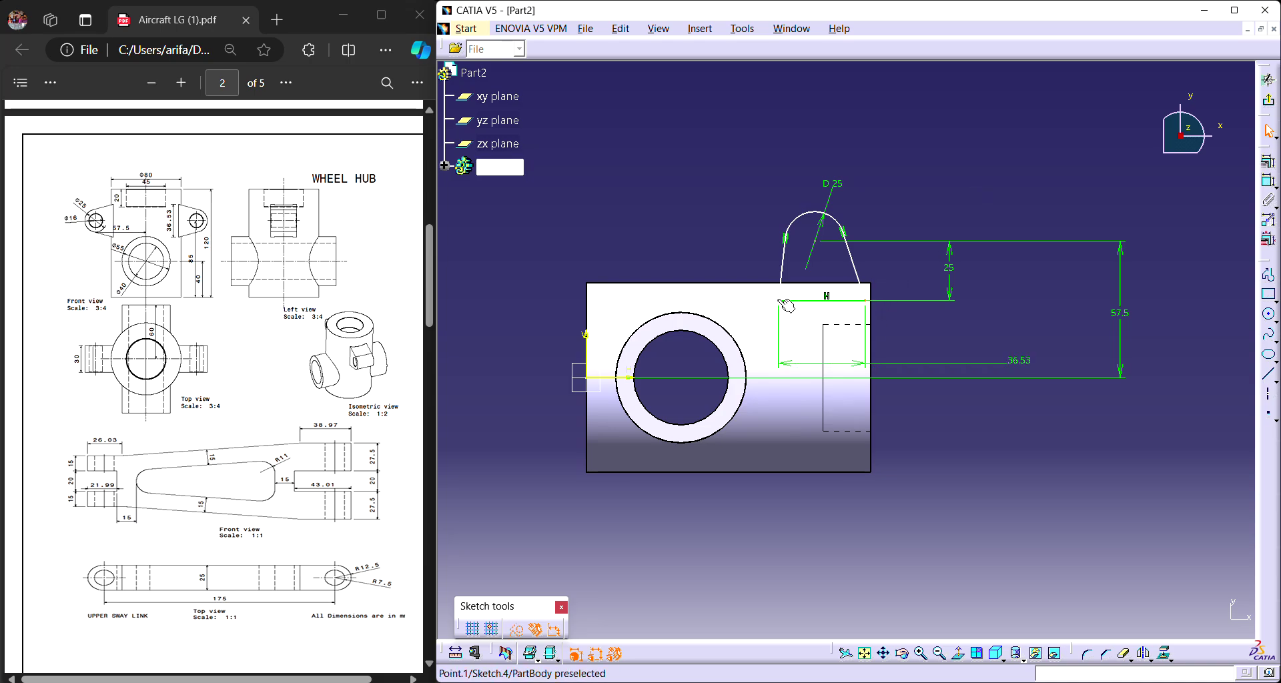
Constrain the lug arc's centre as an equidistant point between the two endpoints of the base line.
left_click(818, 242)
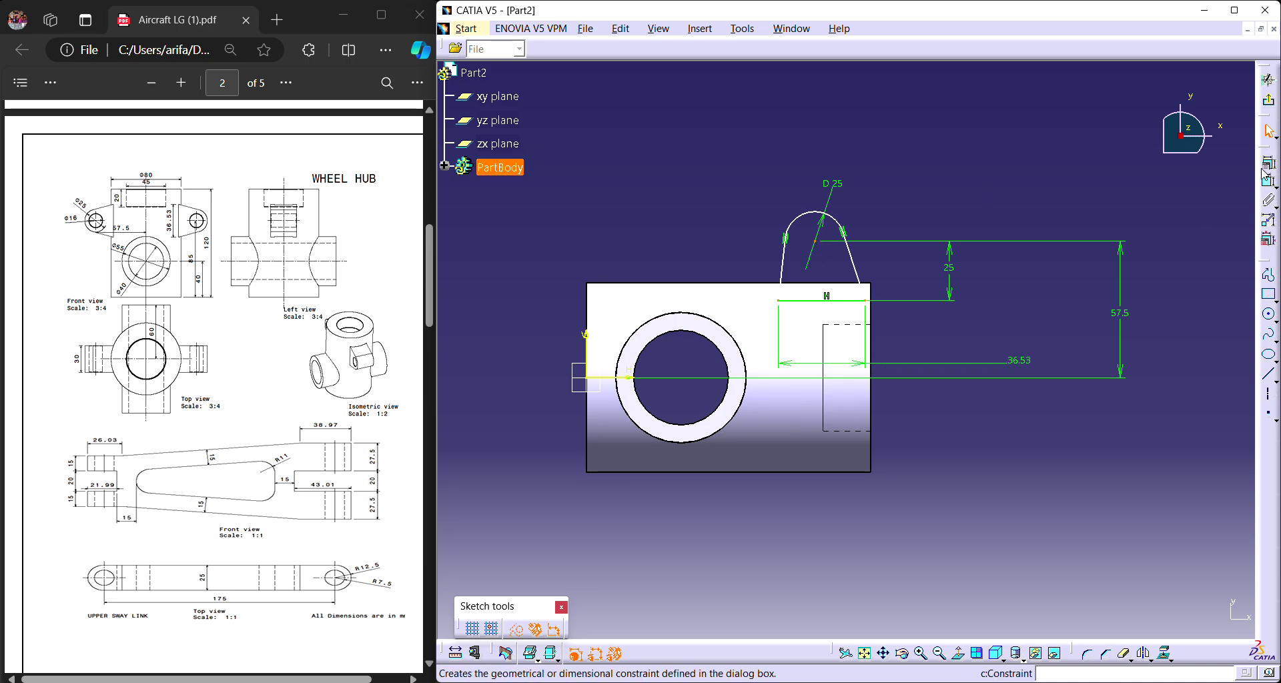
left_click(1269, 164)
left_click(1082, 593)
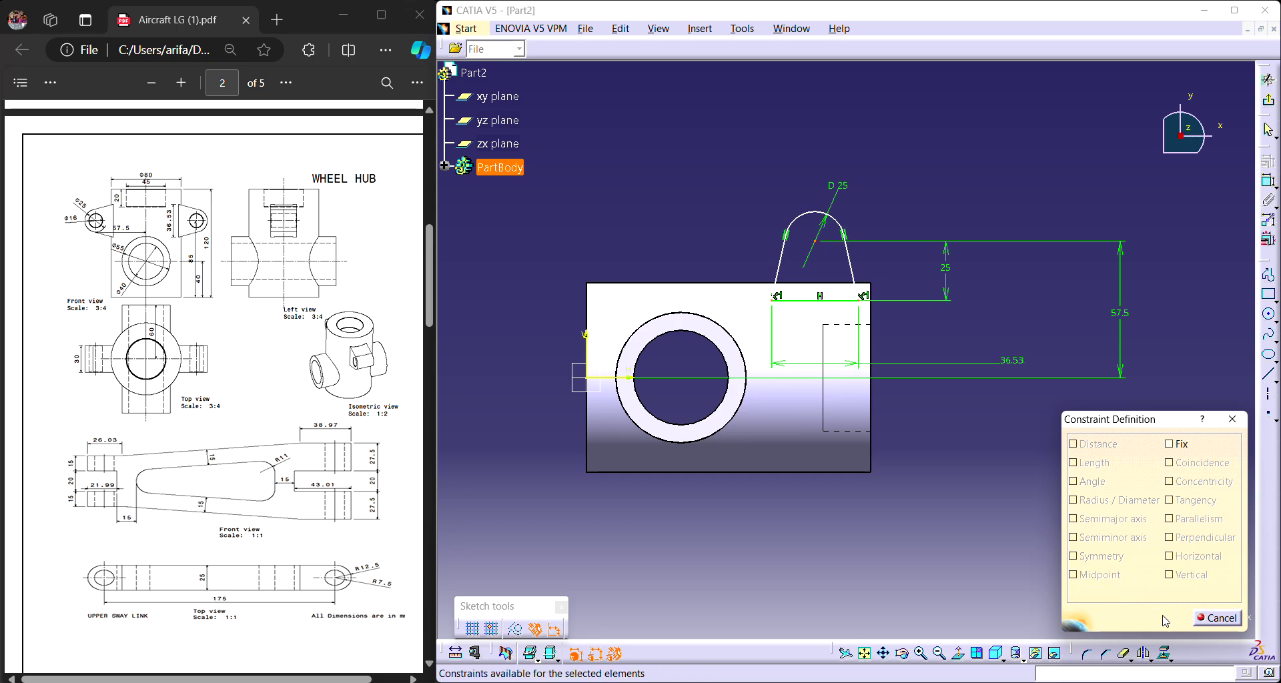
left_click(1160, 619)
Draw a circle at the lug arc's centre and set its diameter to 16 mm.
left_click(1268, 314)
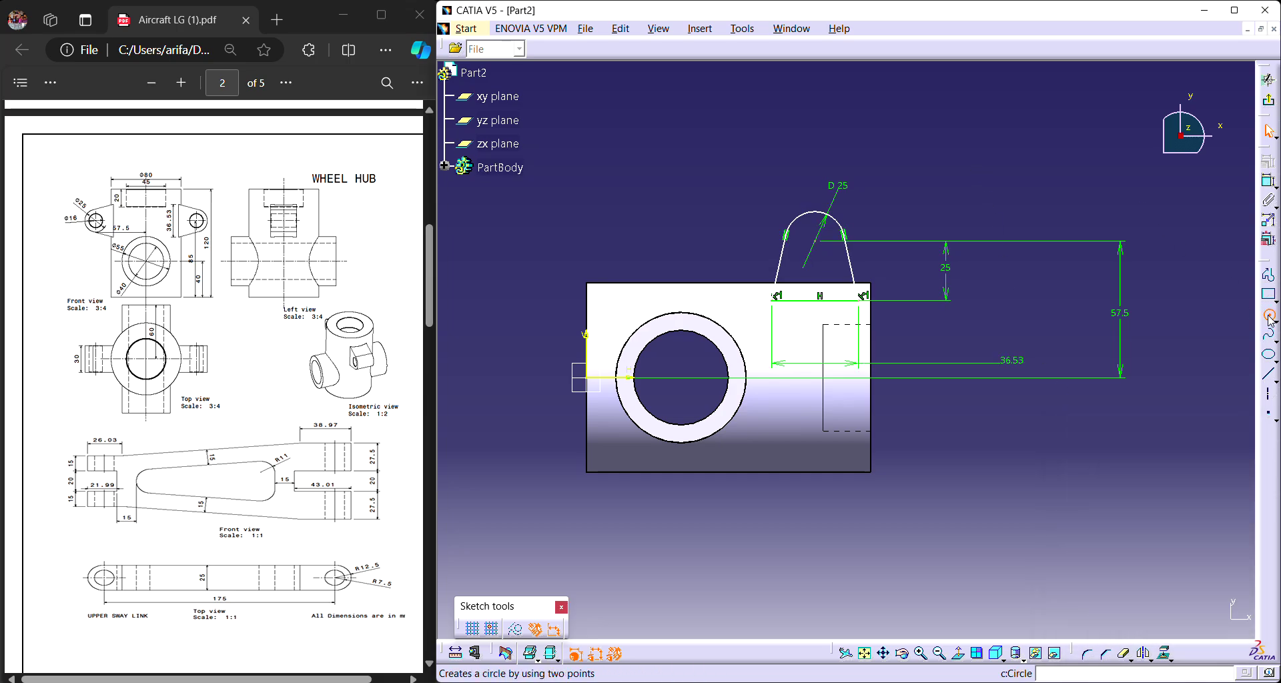
left_click(818, 242)
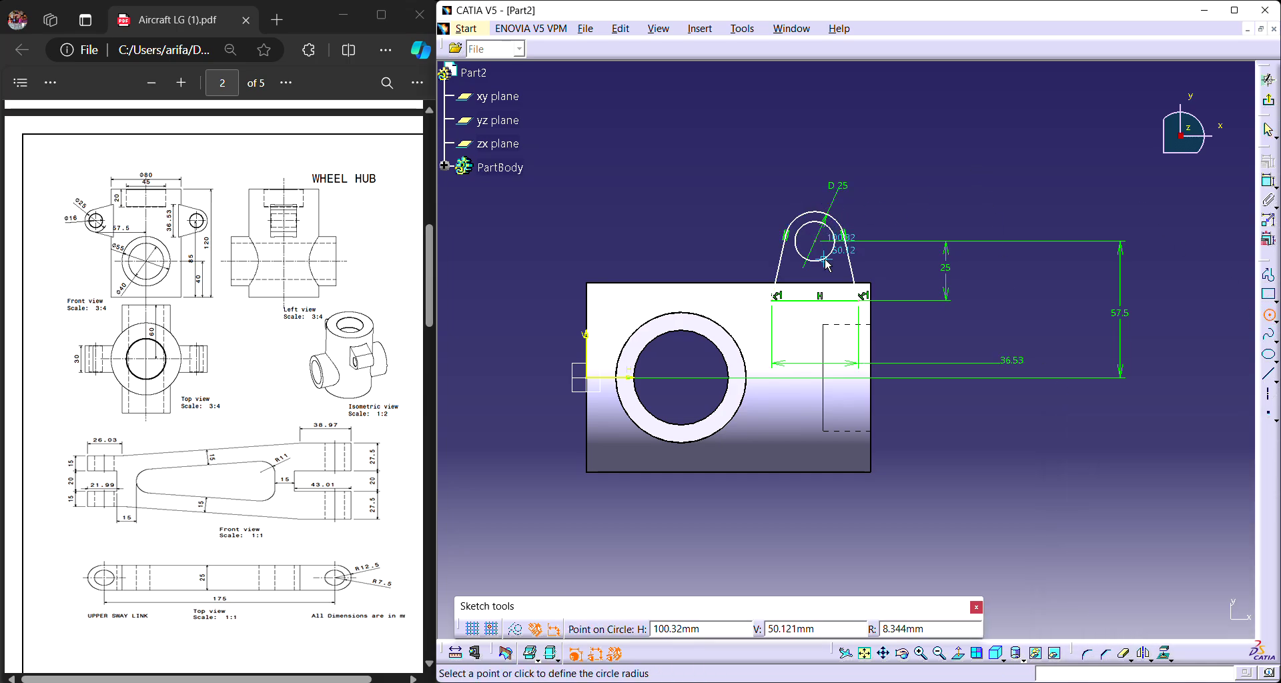
left_click(827, 259)
left_click(1268, 181)
left_click(829, 235)
double_click(968, 179)
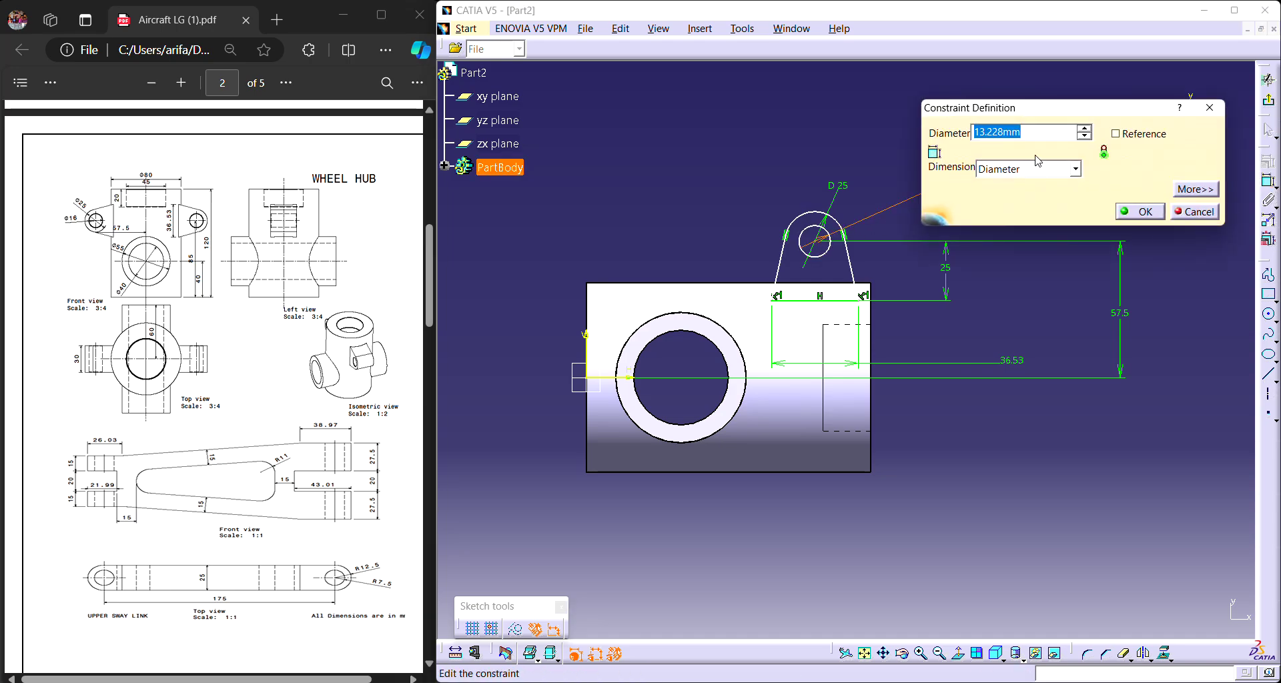
type("16")
key("Return")
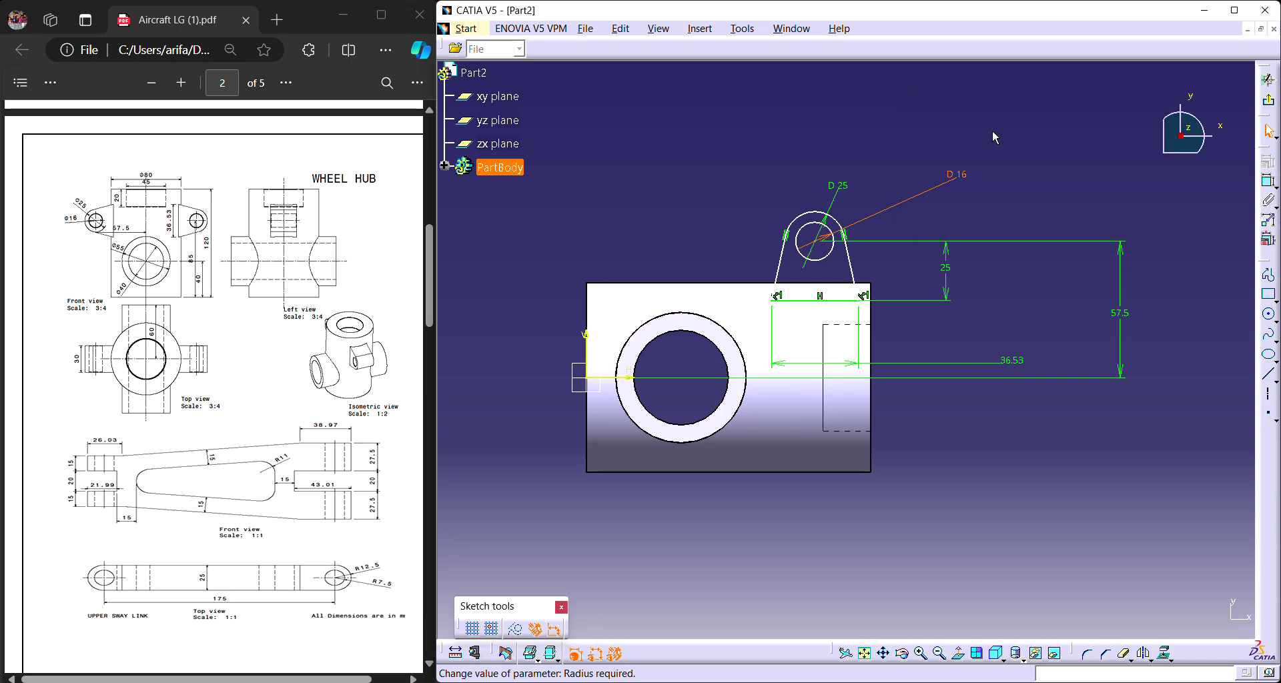
left_click(1006, 174)
Dimension the lug's hole centre from the vertical sketch axis and set the distance to 85 mm.
left_click(1268, 180)
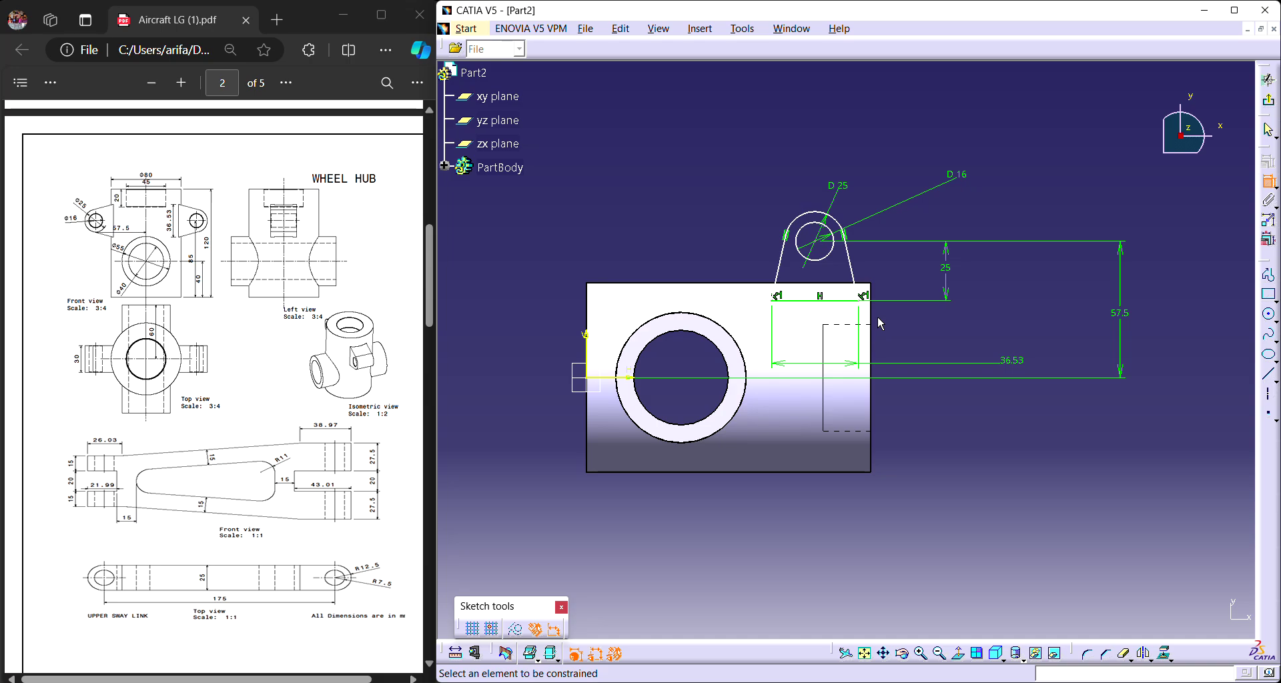
left_click(822, 243)
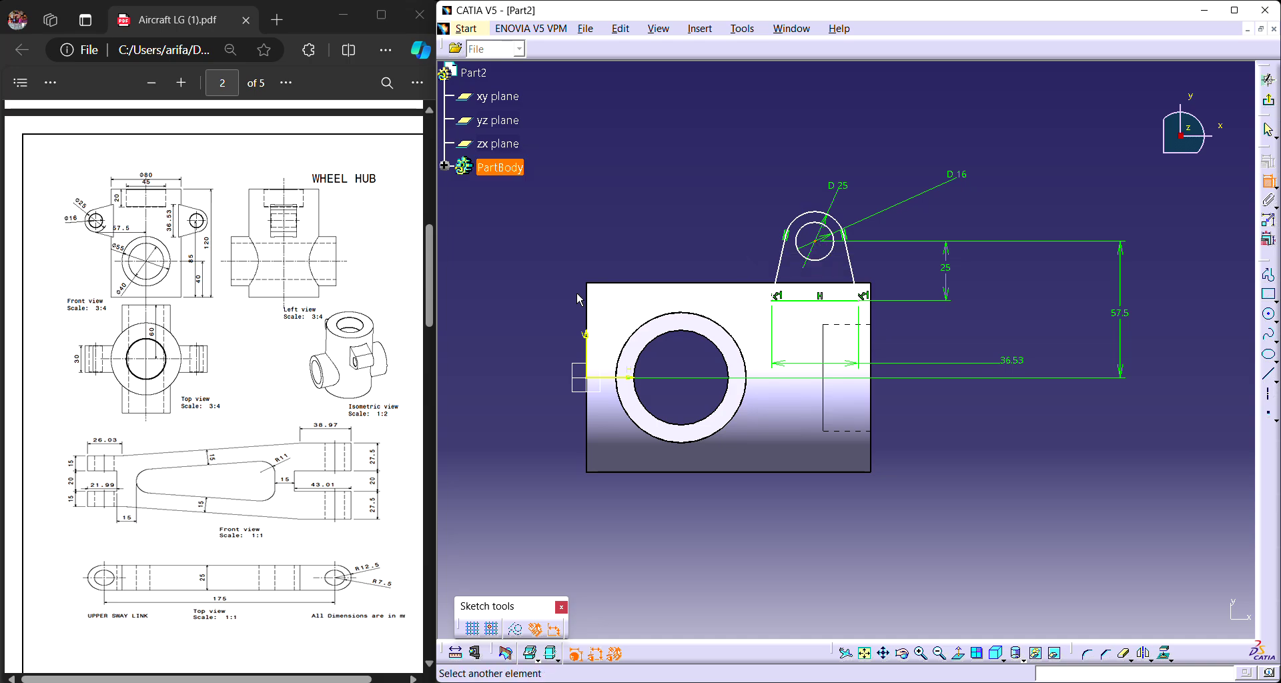
left_click(587, 338)
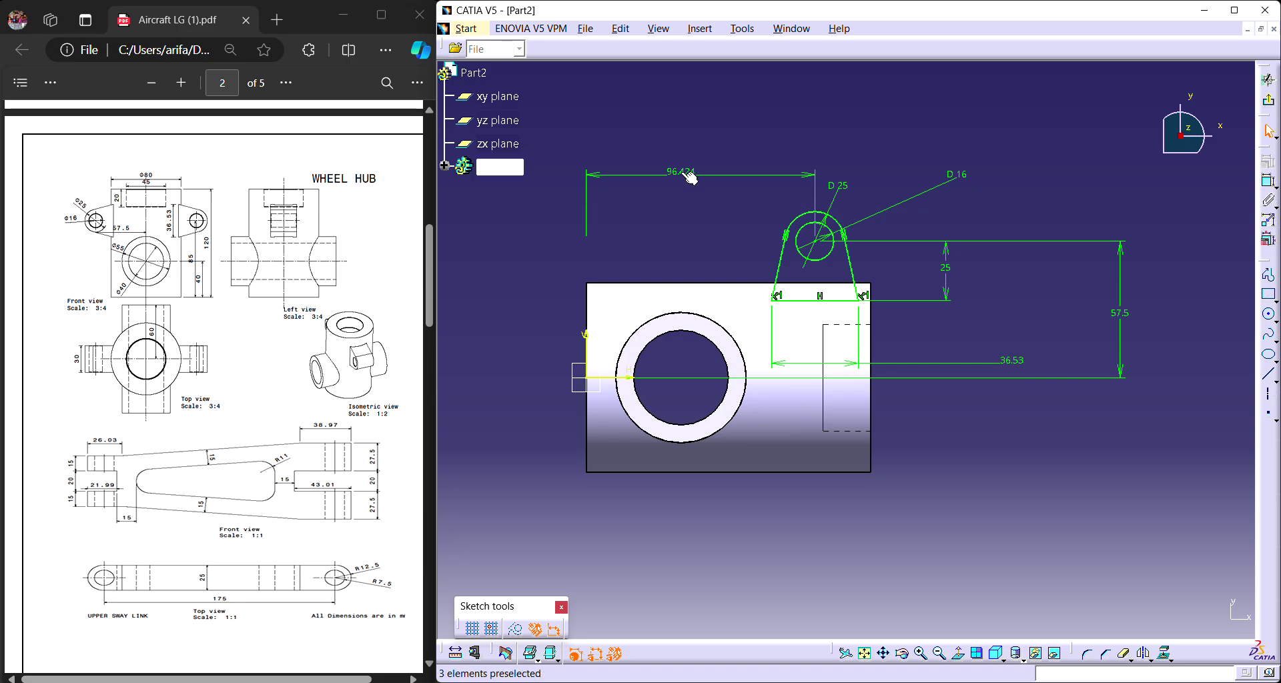
double_click(682, 175)
type("85")
key("Return")
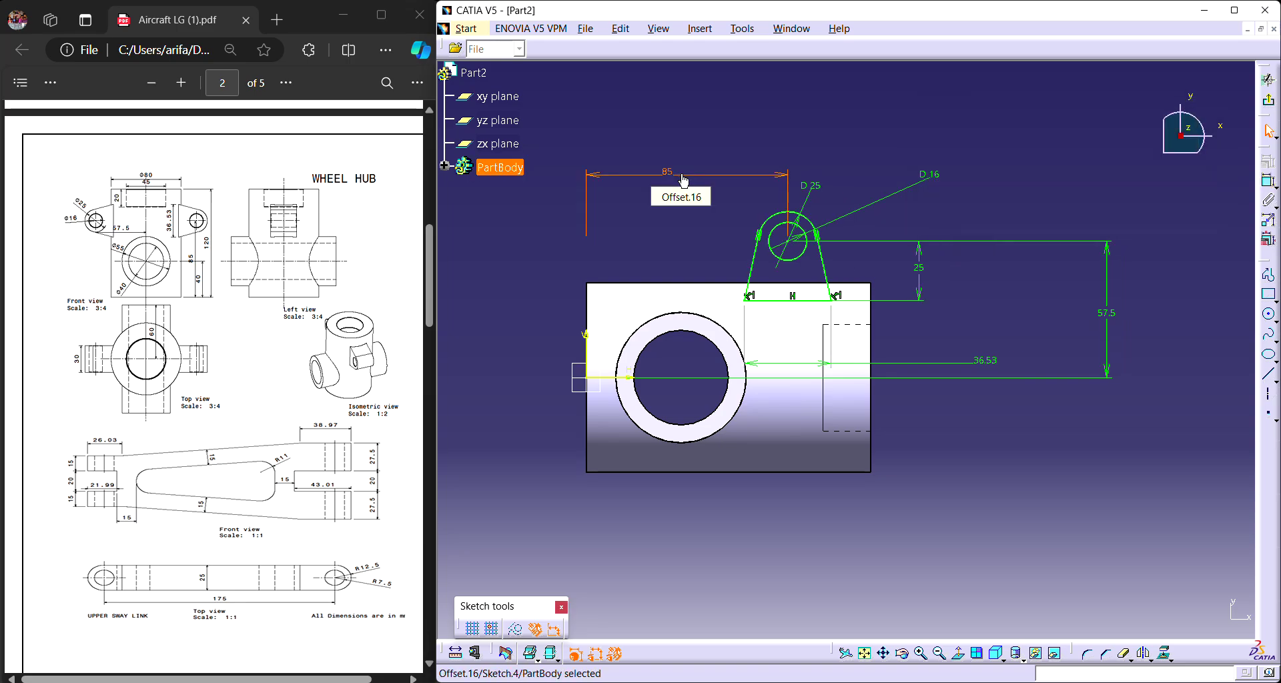
Mirror the lug profile and its hole about the hub's horizontal centre axis.
left_click(727, 227)
left_click_drag(844, 320, 719, 197)
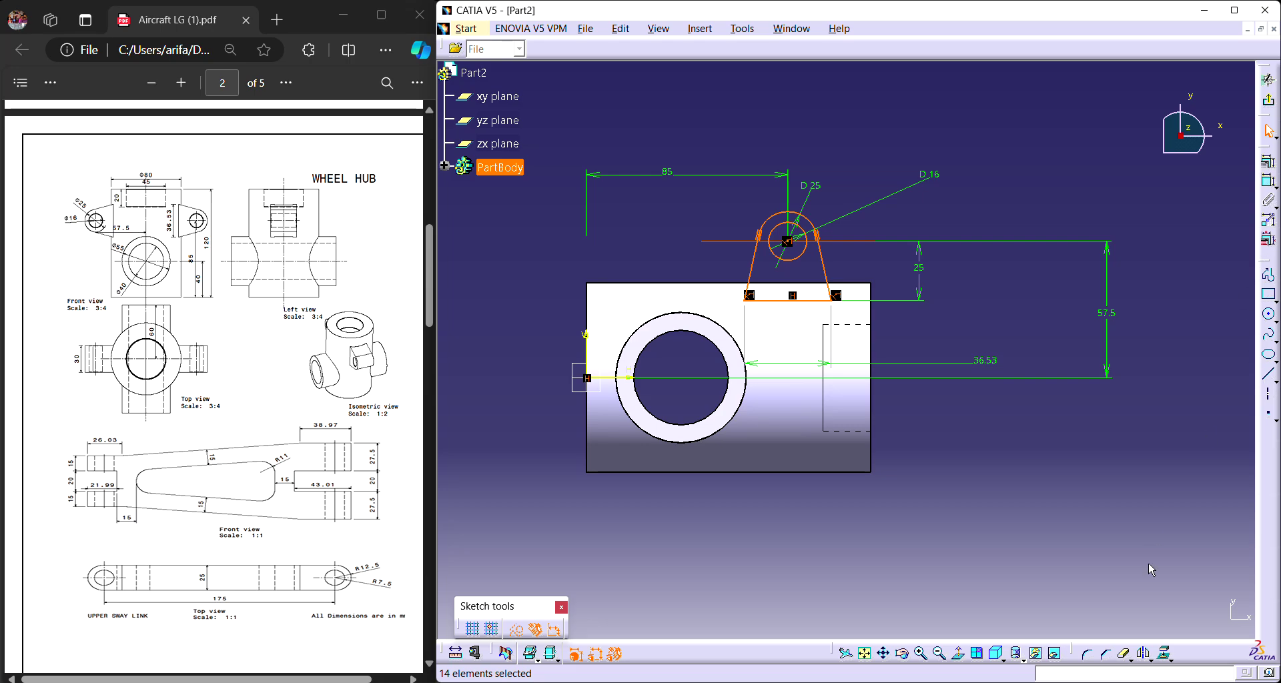
left_click(1146, 658)
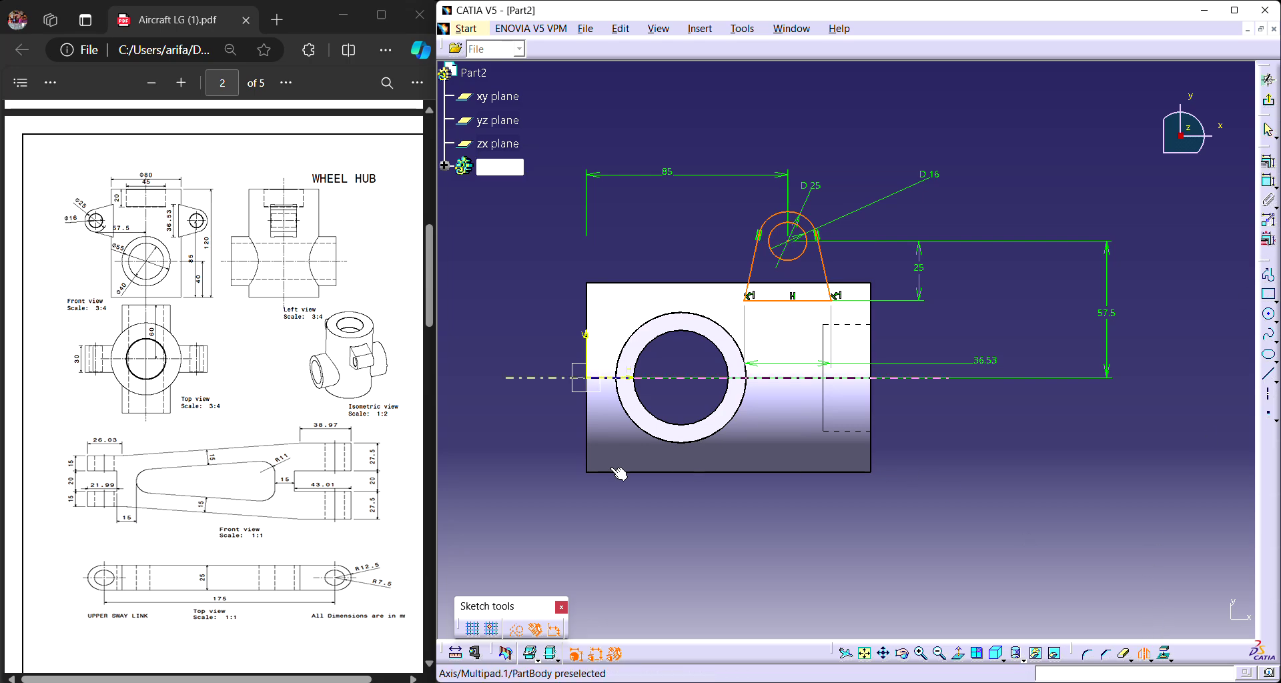
left_click(629, 377)
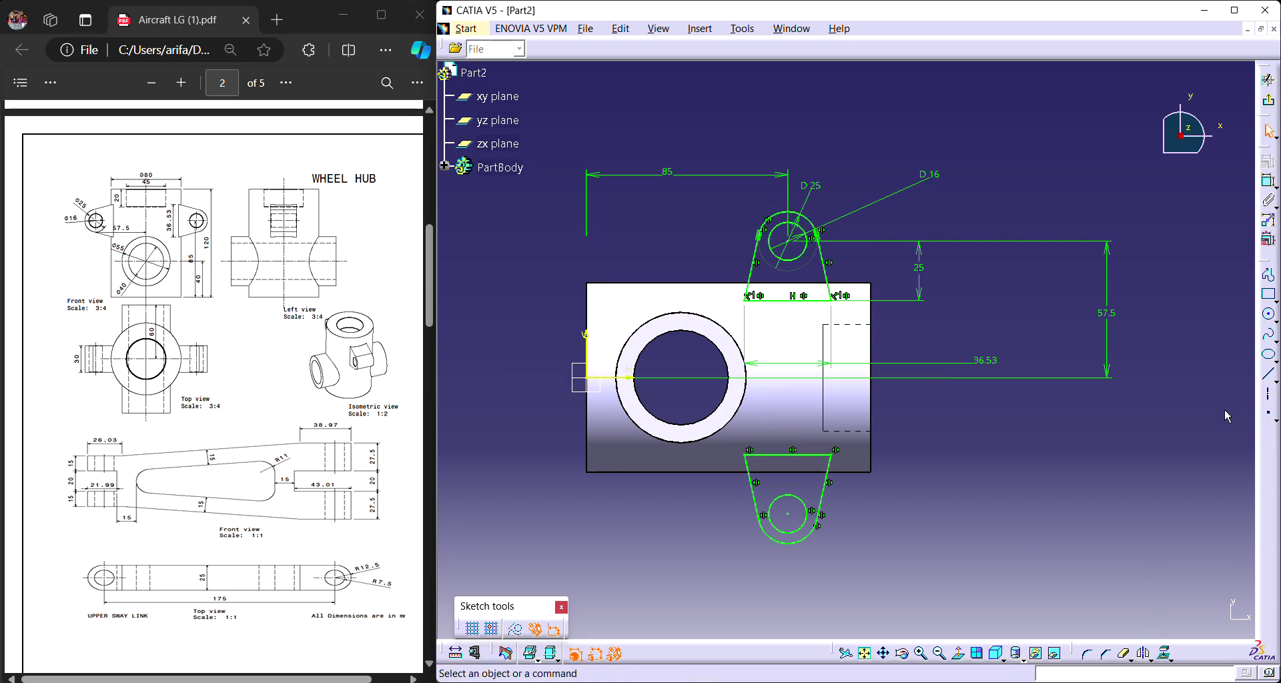
Leave the sketch and pad both lug profiles with a 15 mm length and mirrored extent.
left_click(1268, 100)
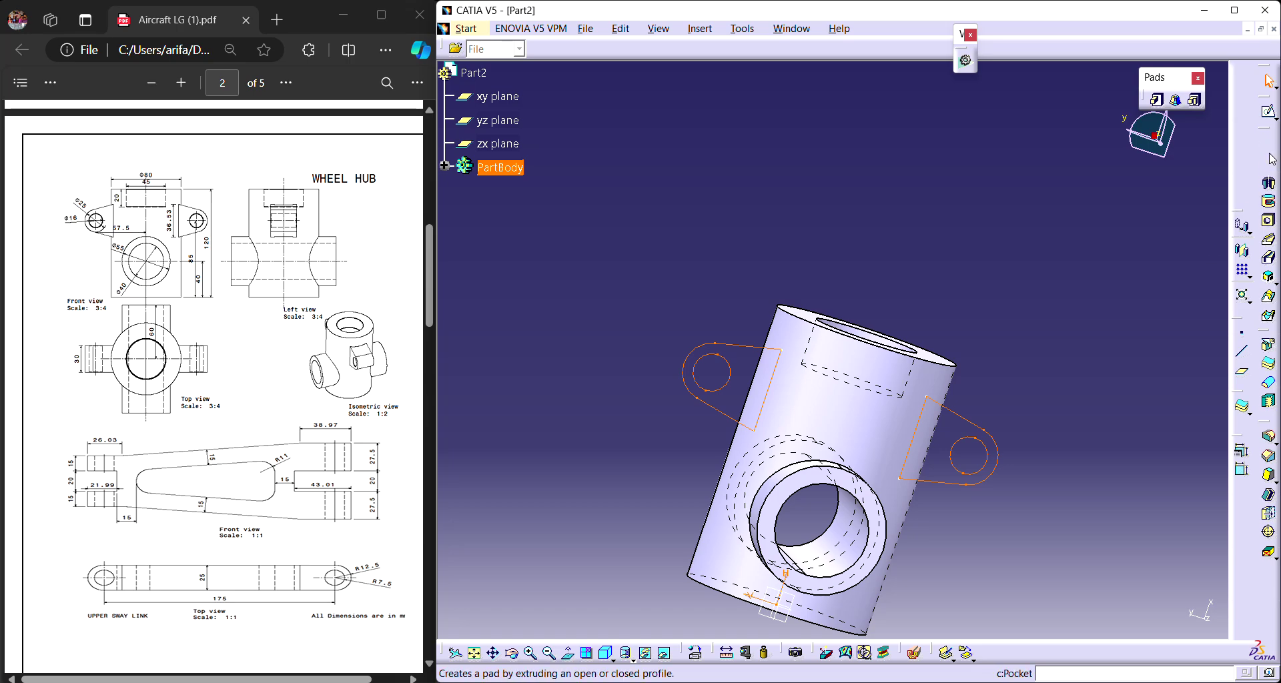
left_click(1156, 99)
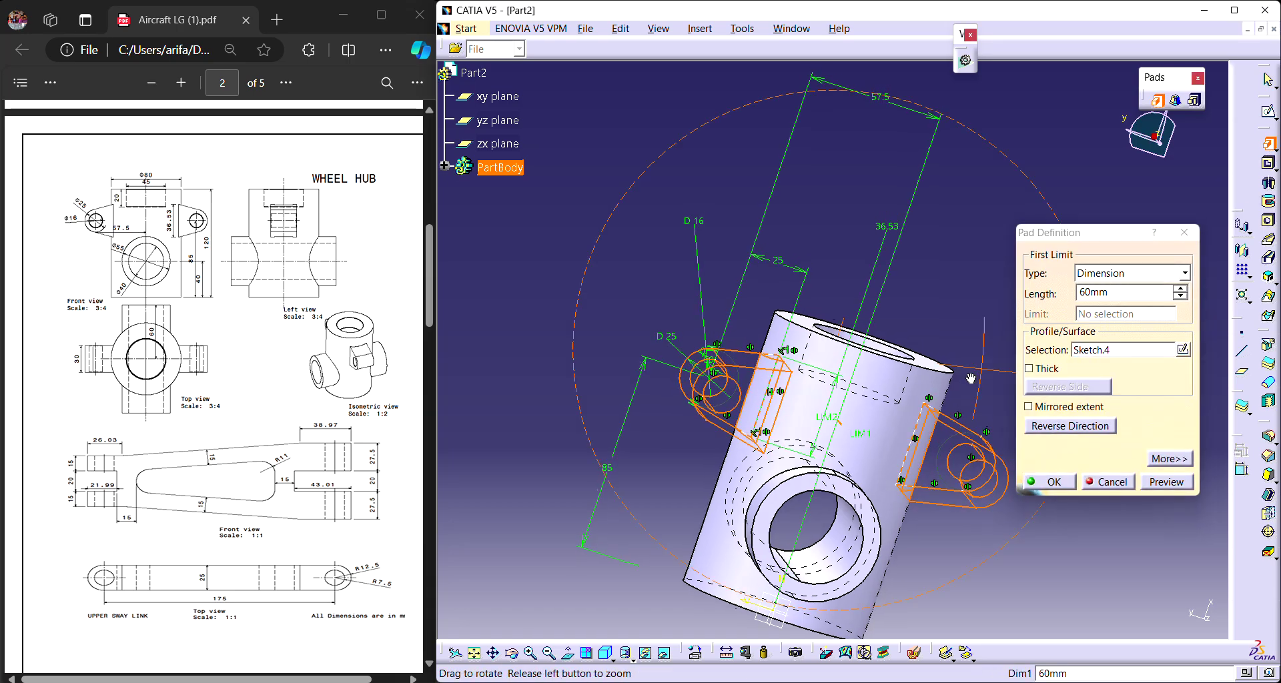
middle_click_drag(995, 361, 909, 430)
left_click(1045, 409)
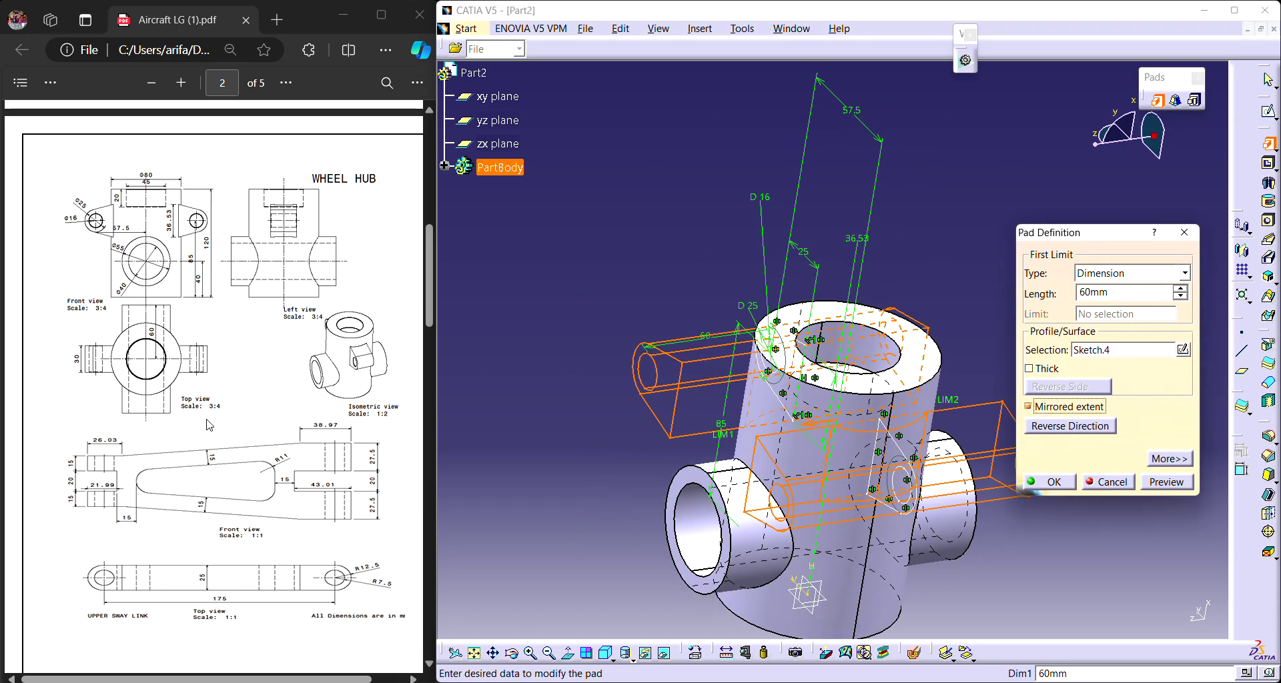
double_click(1101, 292)
type("15")
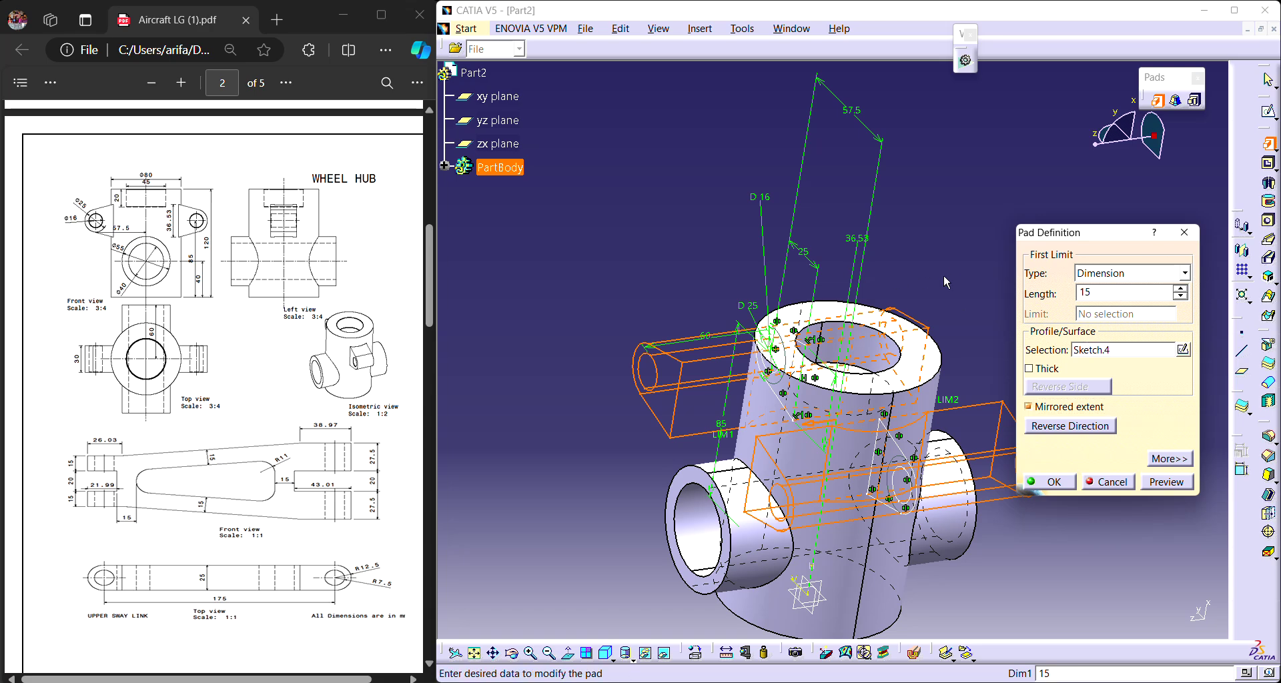
left_click(953, 263)
left_click(1070, 490)
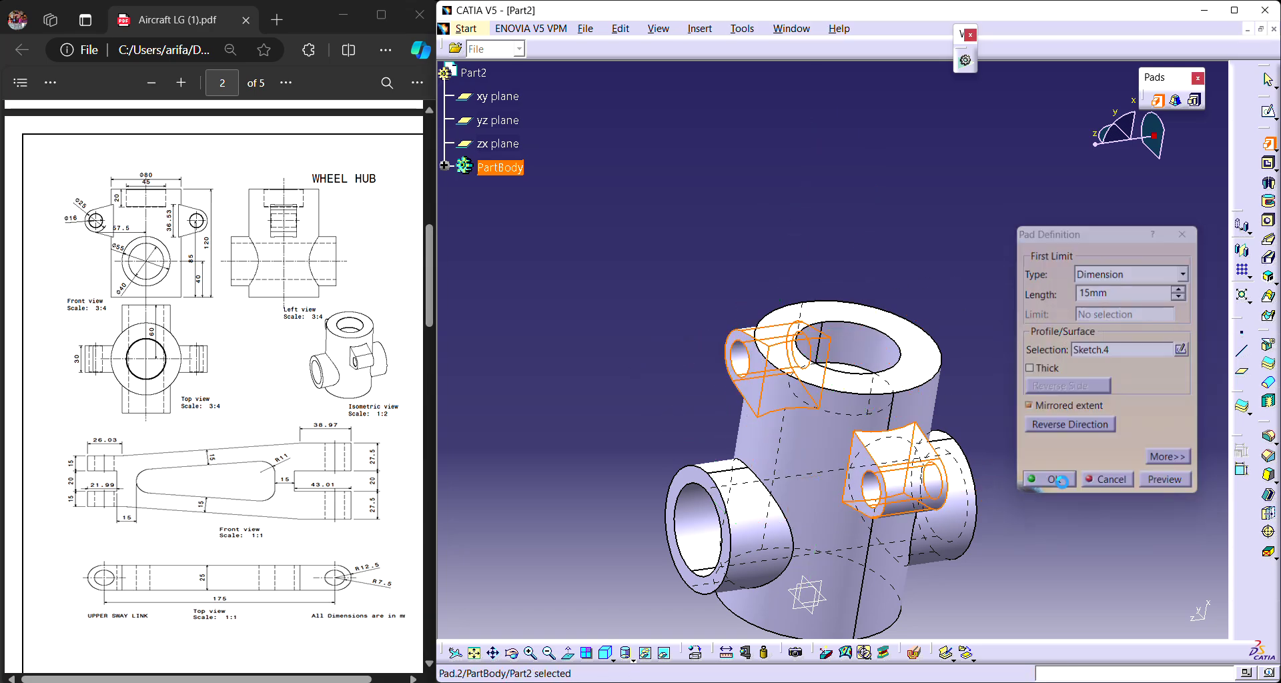
middle_click_drag(1063, 378, 994, 494)
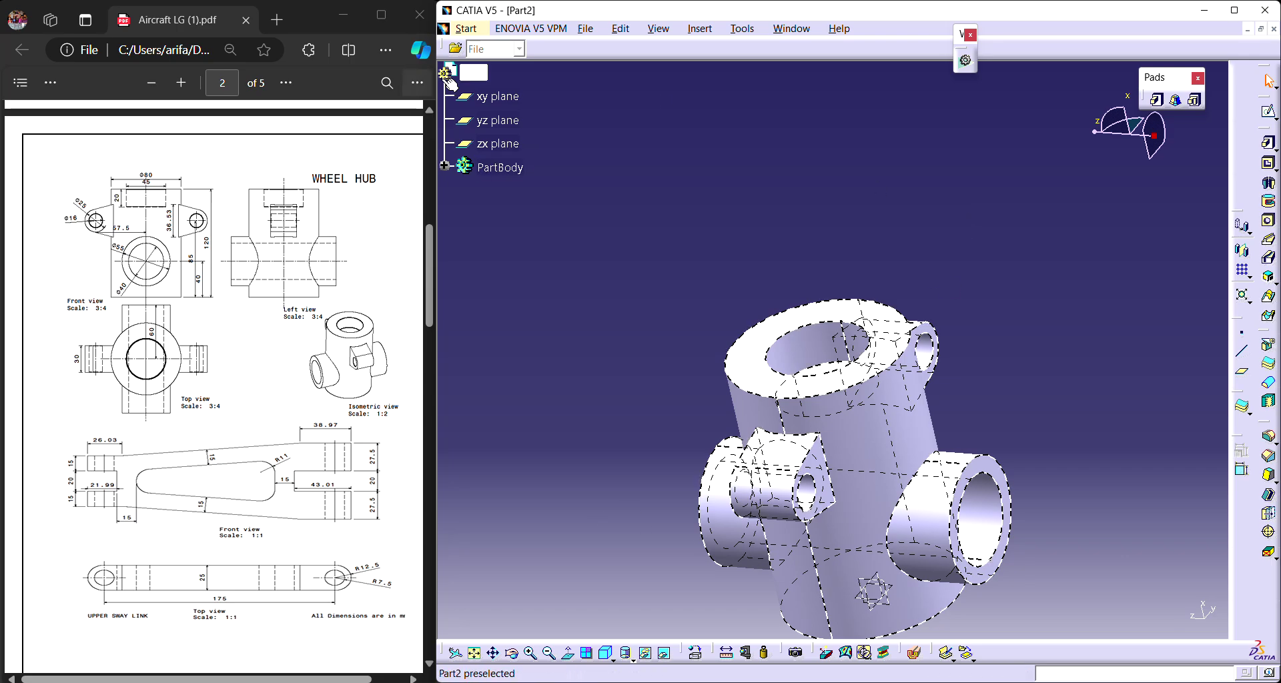
Consult the upper sway link drawing and create a new part with hybrid design enabled.
scroll(248, 377, "down", 3)
scroll(248, 378, "down", 3)
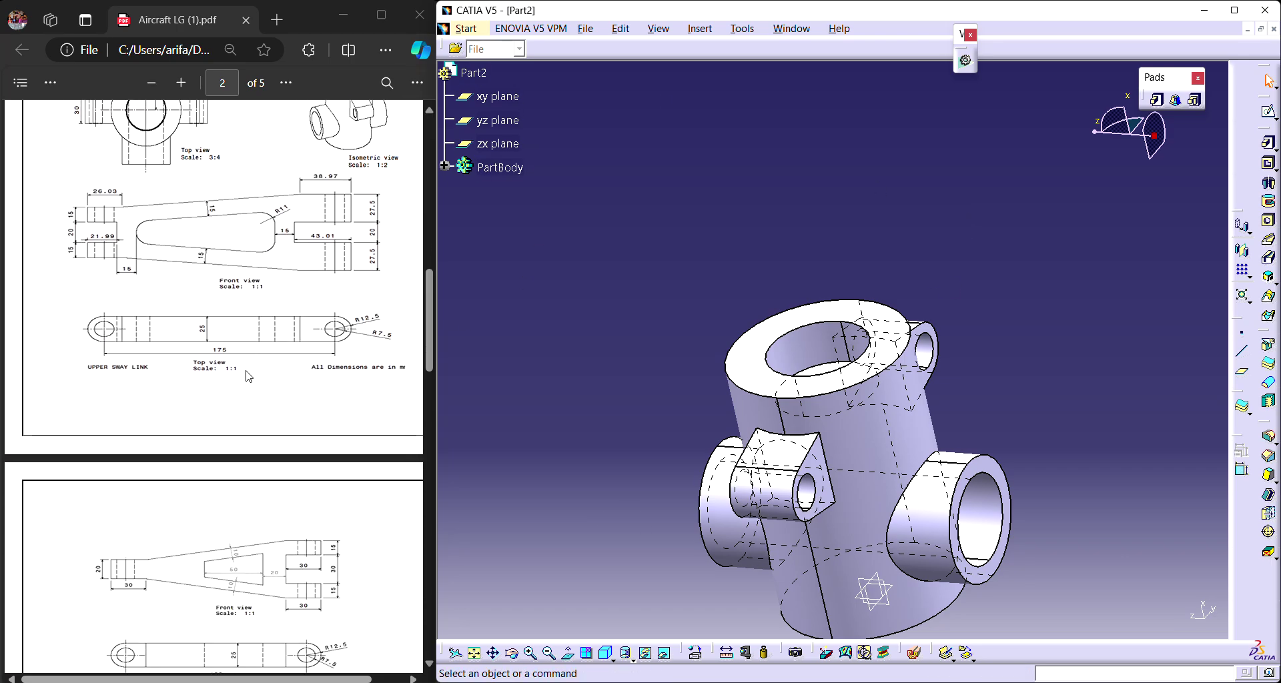
scroll(240, 334, "up", 2)
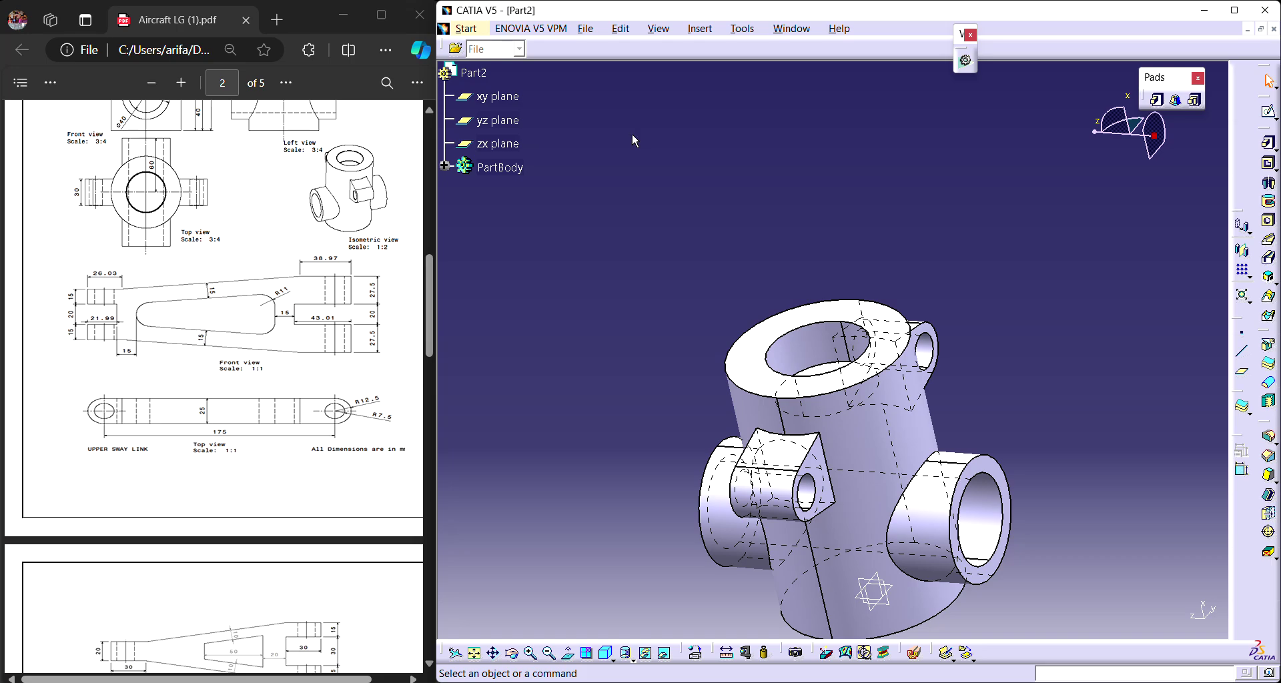
left_click(467, 28)
mouse_move(636, 61)
left_click(708, 64)
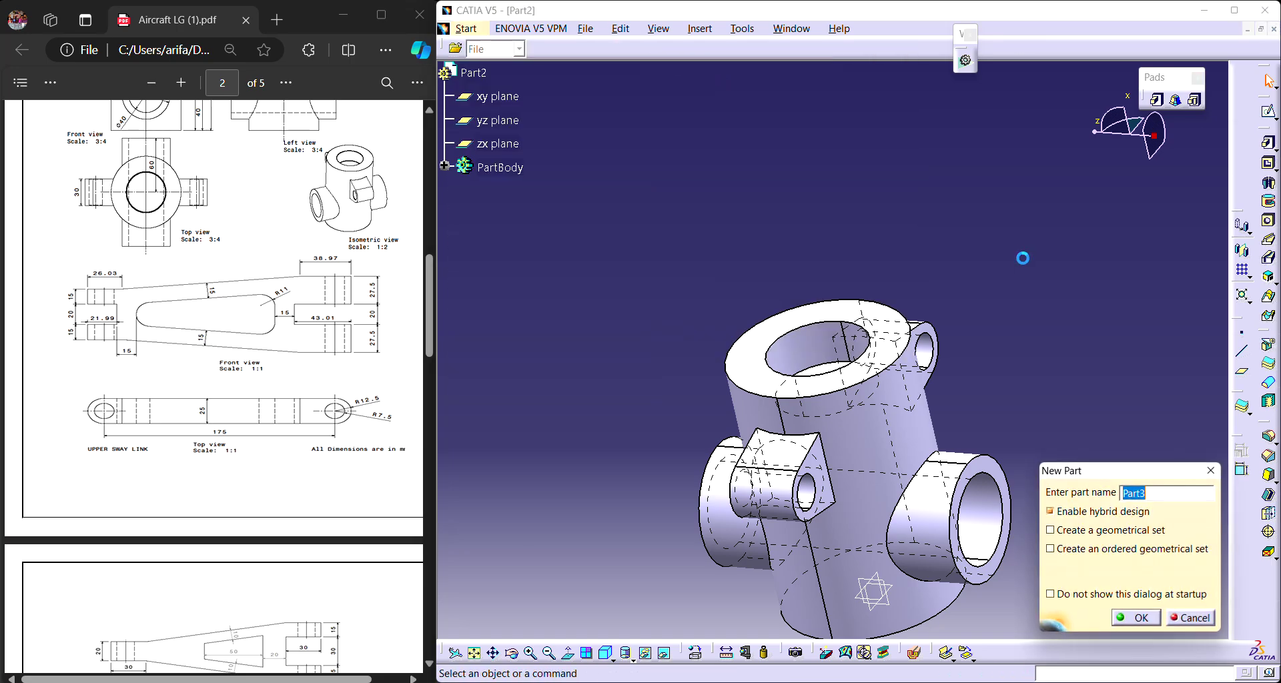
left_click(1136, 618)
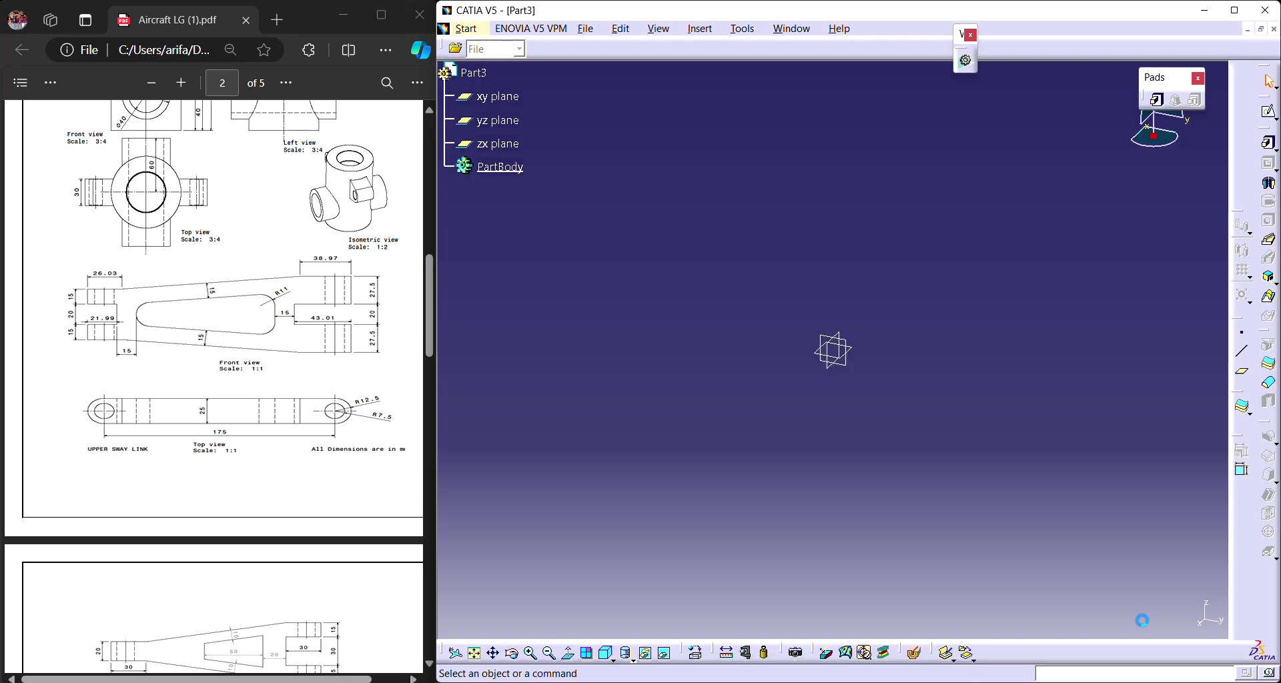
Open a sketch on the yz plane and draw a horizontal axis line through the origin, about 185 mm long.
left_click(853, 340)
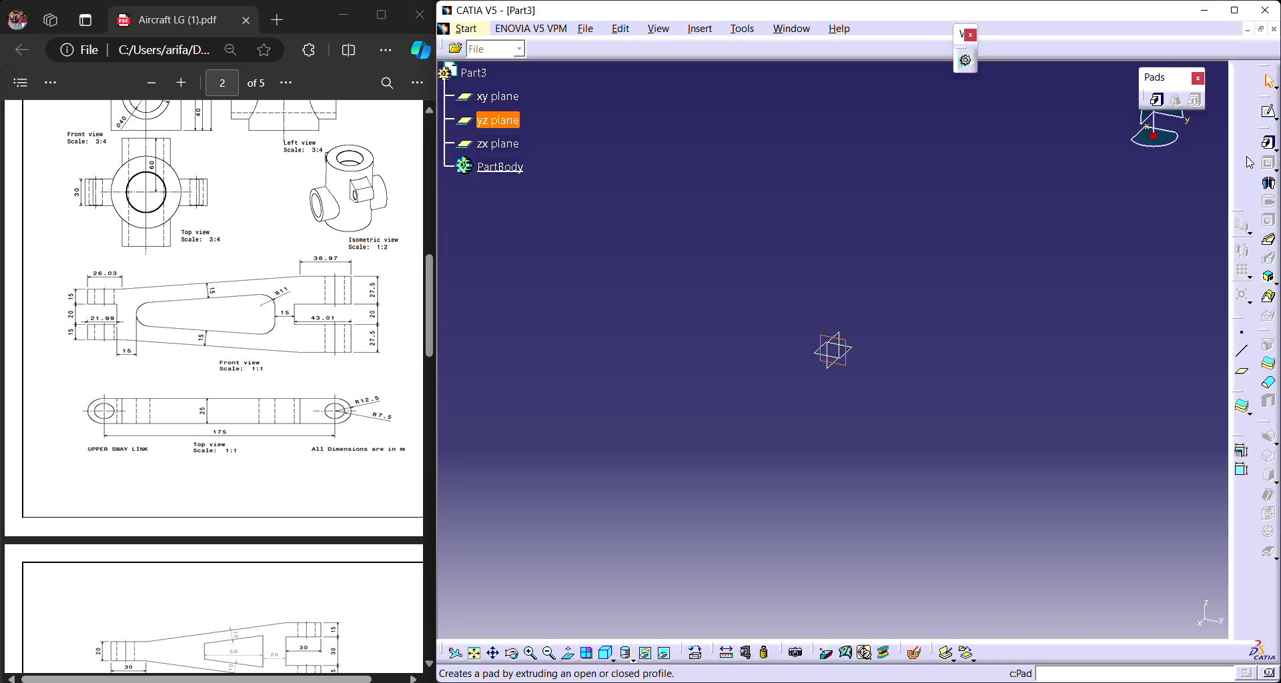
left_click(1269, 112)
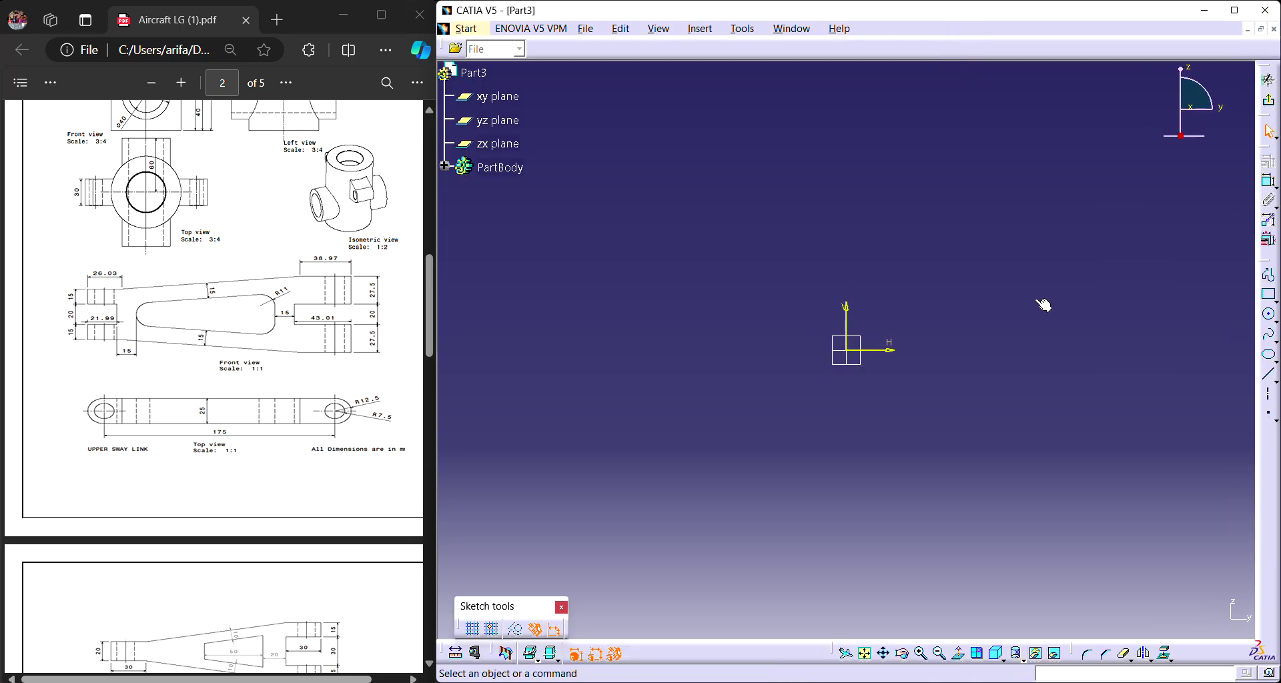
left_click(1273, 401)
left_click(1056, 349)
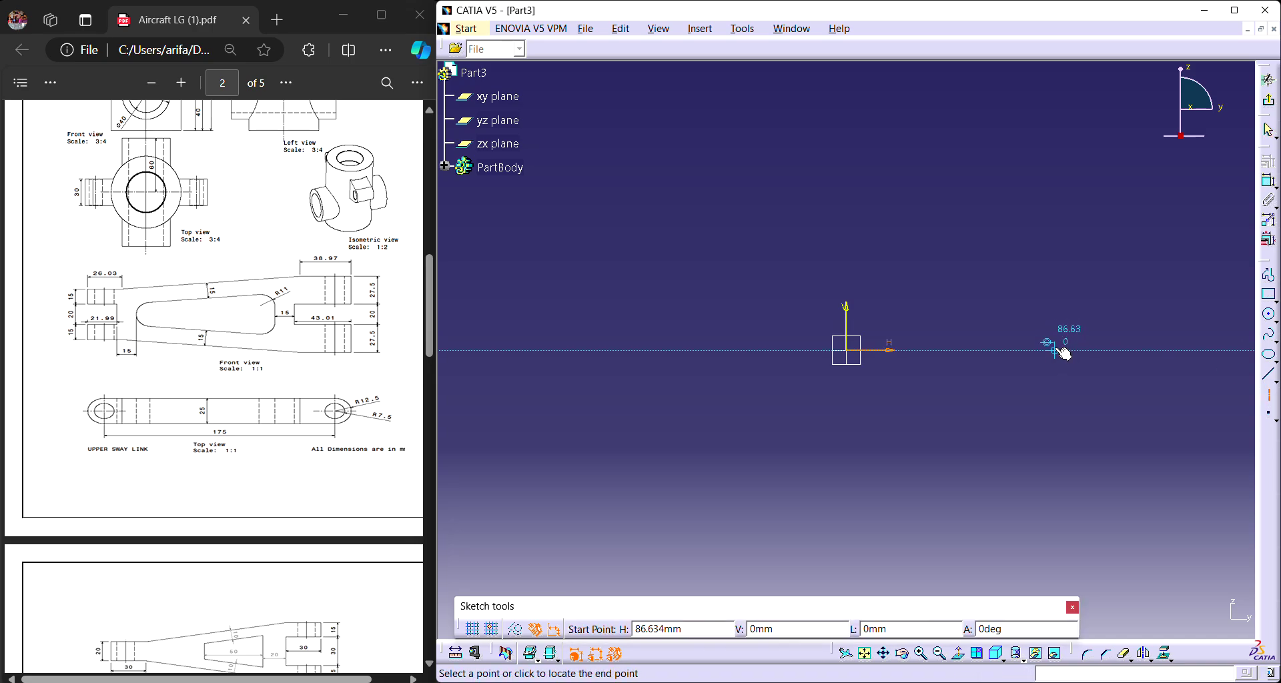
left_click(610, 349)
Dimension the horizontal axis line's length and set it to 200 mm.
left_click(1270, 219)
left_click(867, 349)
left_click(838, 204)
double_click(839, 204)
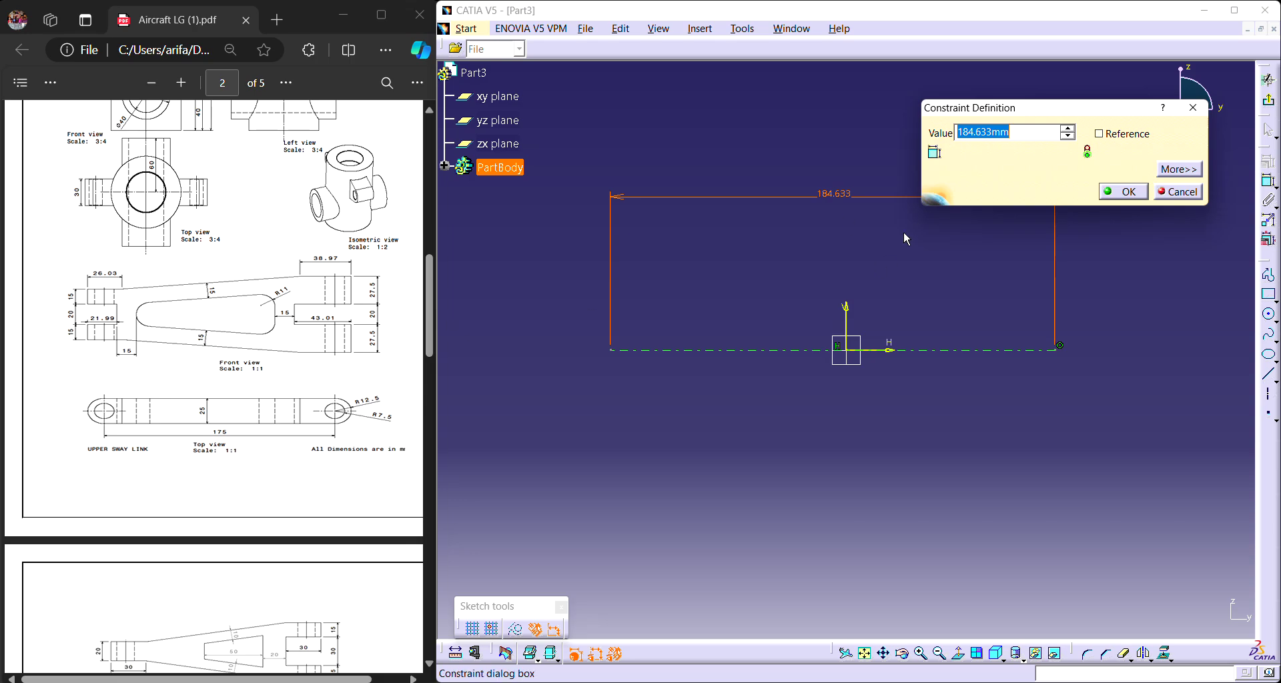
type("20")
key("Return")
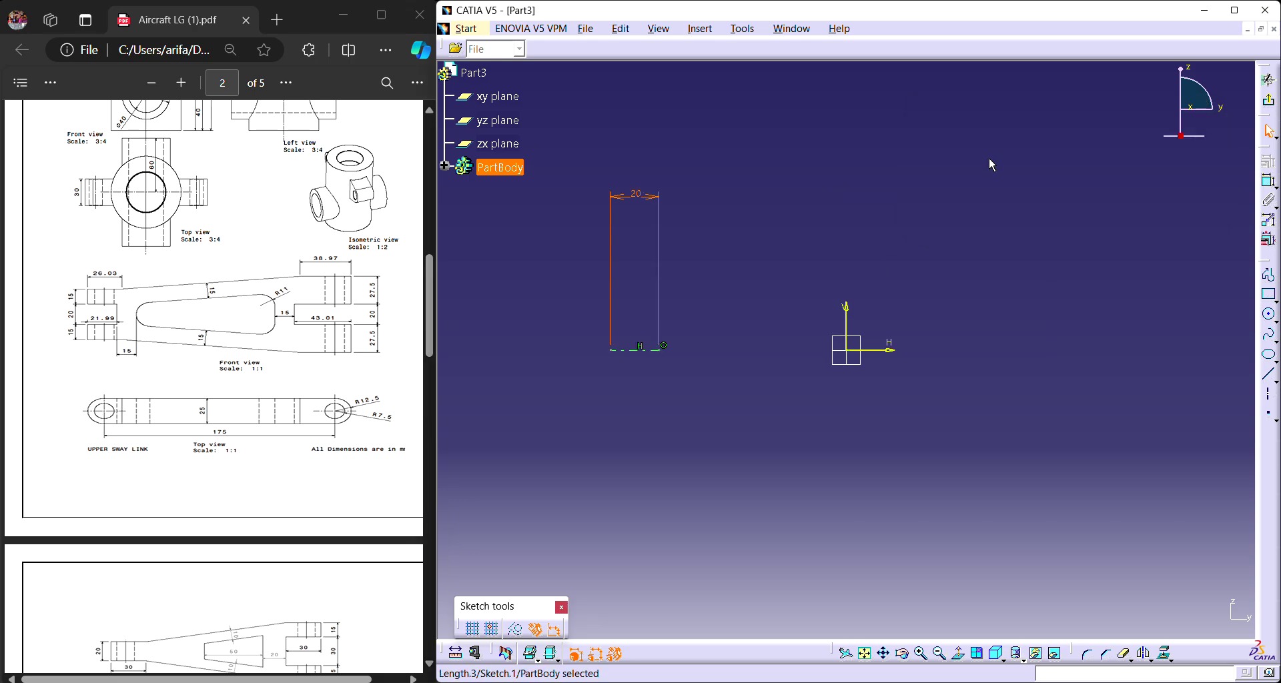
double_click(644, 197)
type("200")
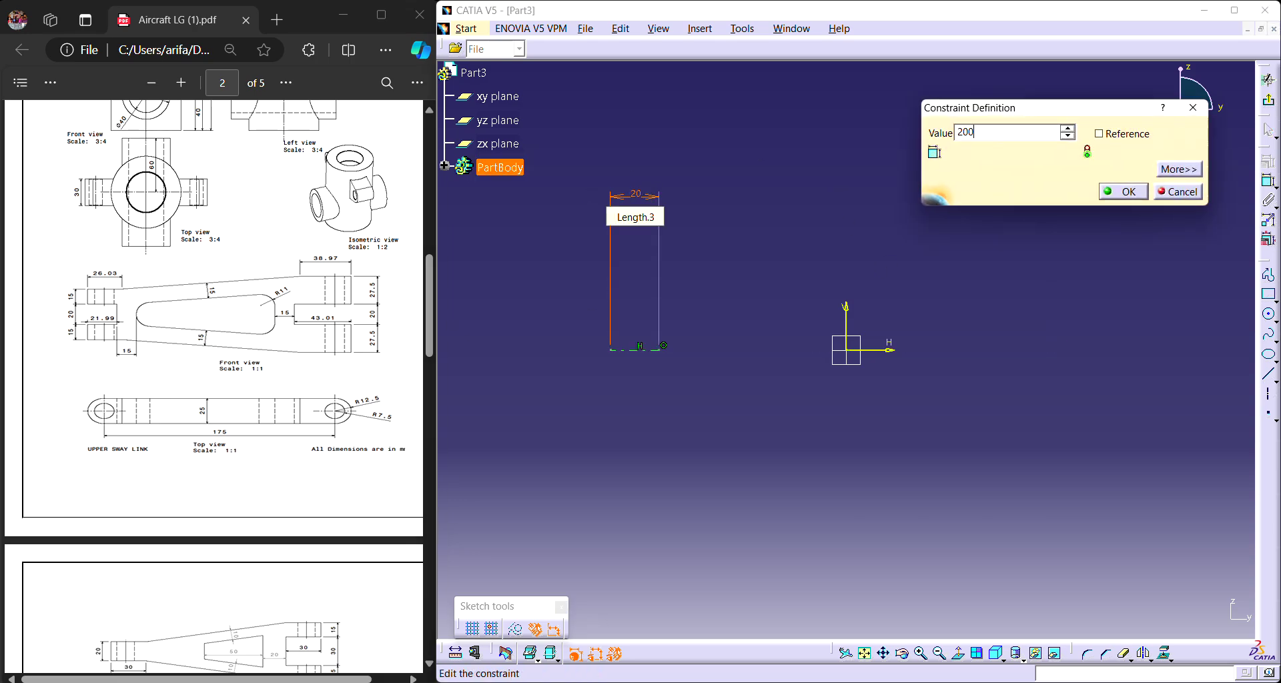
key("Return")
left_click(1107, 415)
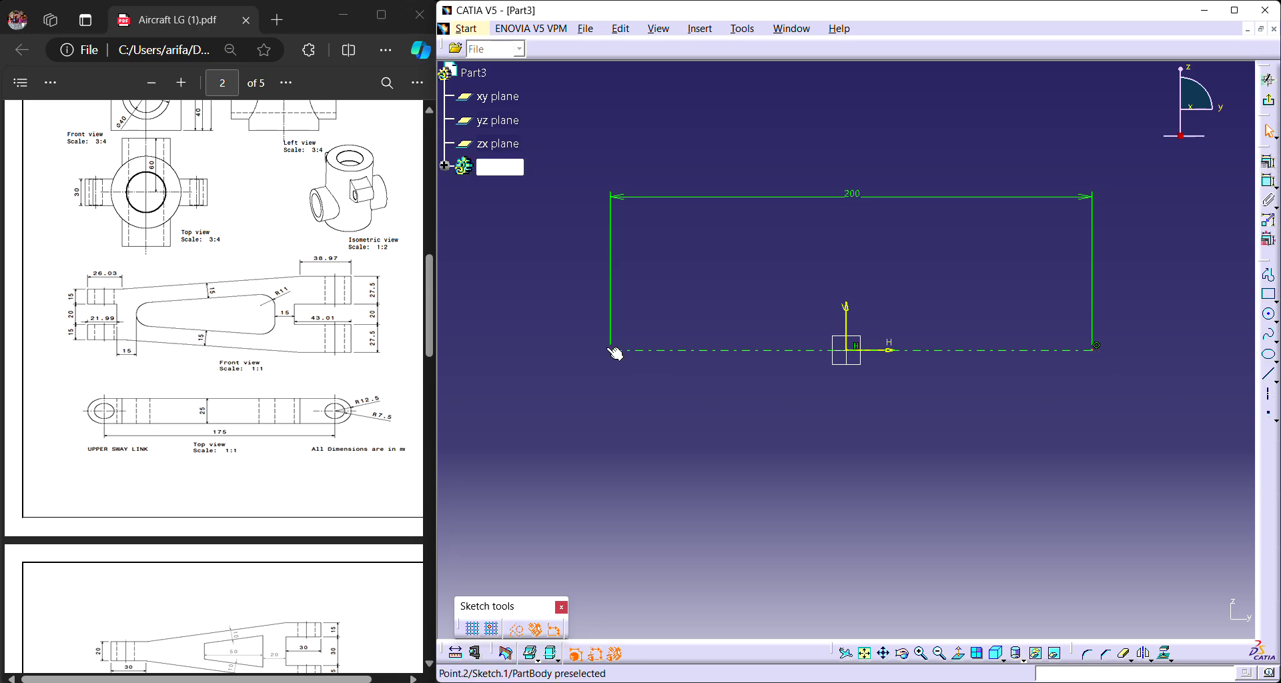
Constrain the two endpoints of the axis line as symmetric about the vertical sketch axis.
left_click(849, 319)
left_click(1268, 161)
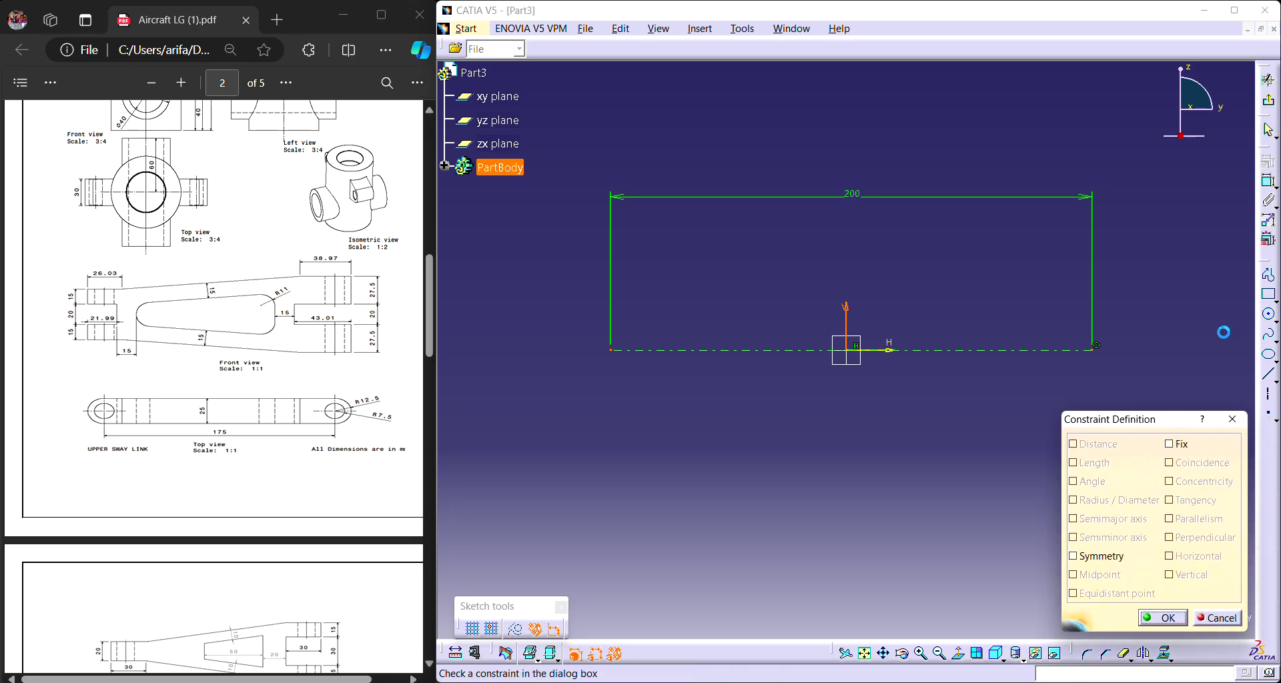
left_click(1108, 557)
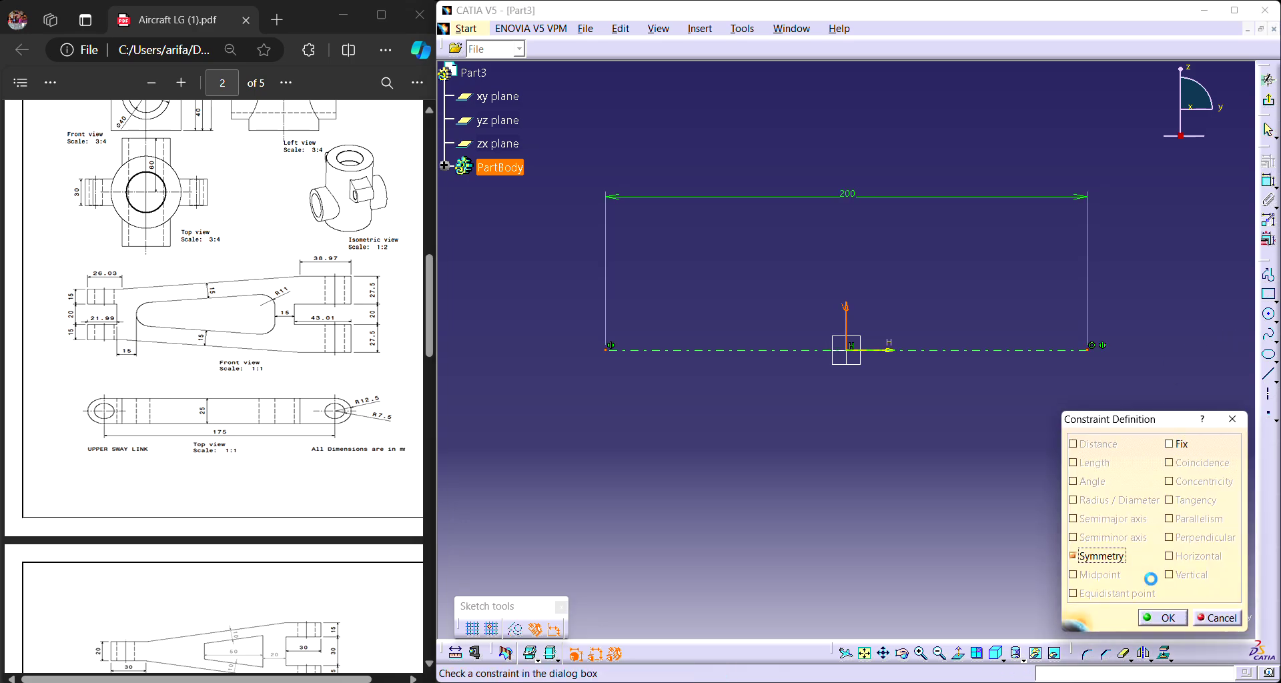
left_click(1161, 618)
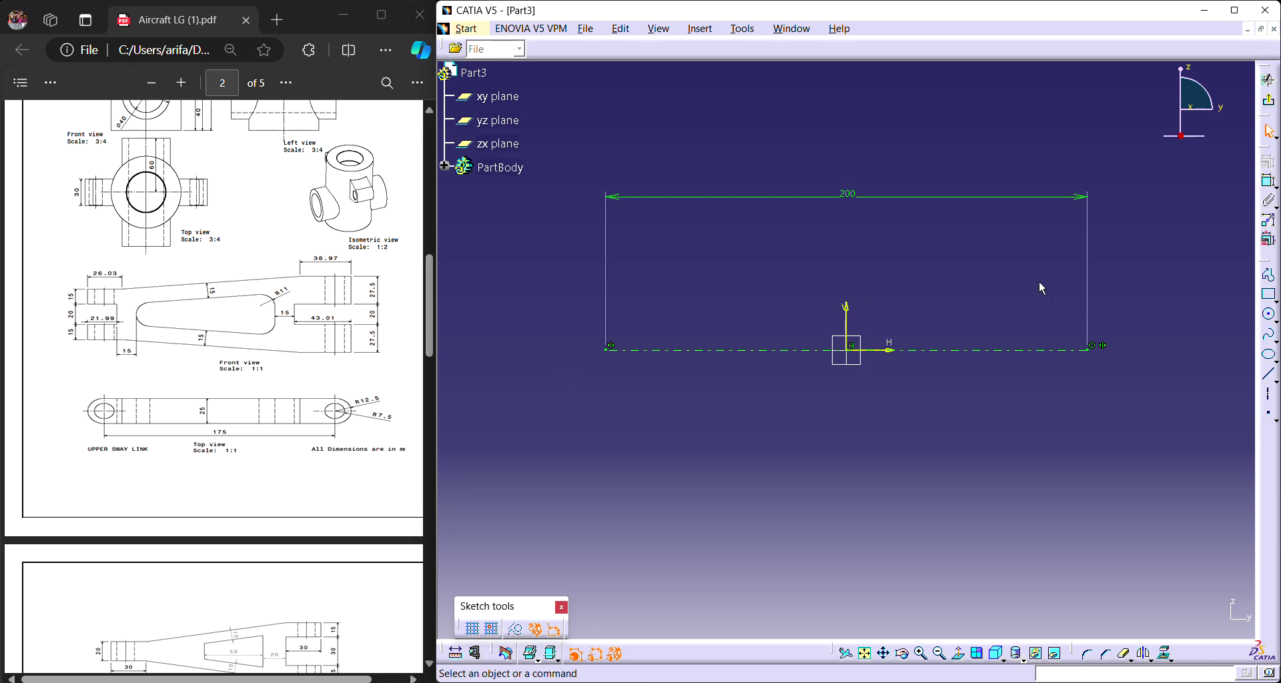
Start the lower half profile at the left fork: down about 9 mm, out to the axis end, down about 12 mm, back about 44 mm.
left_click(1268, 333)
key("Escape")
left_click(1269, 275)
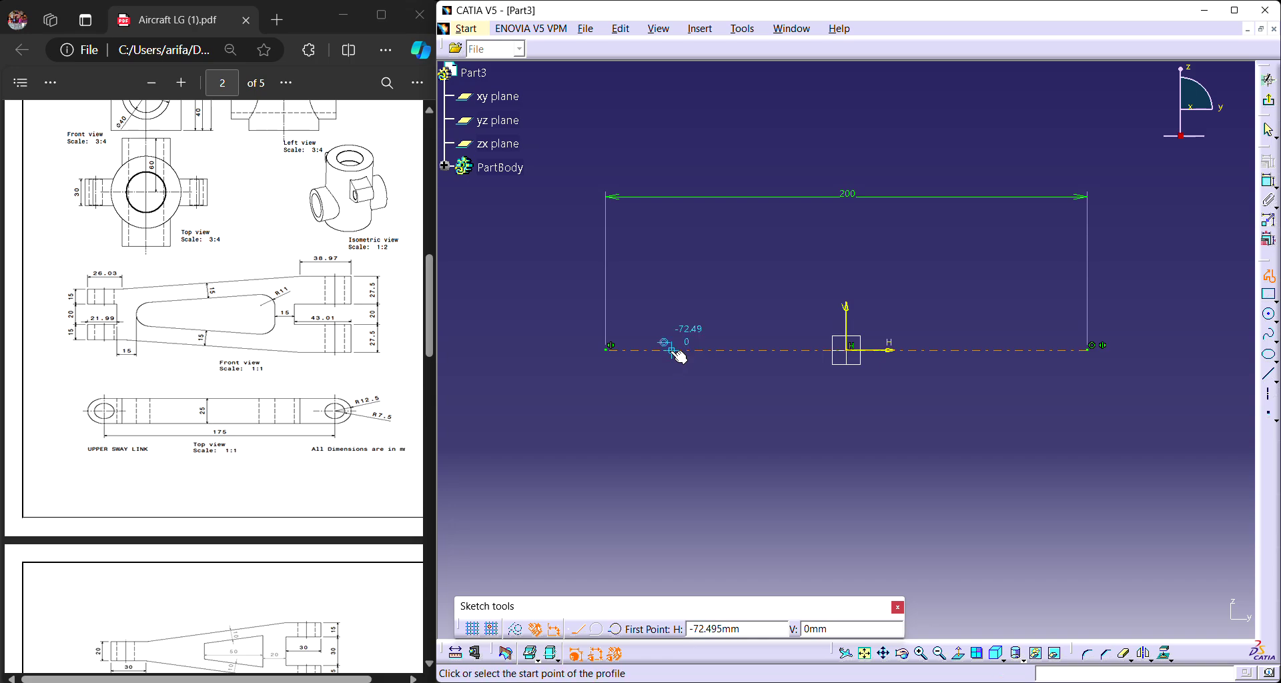
left_click(670, 350)
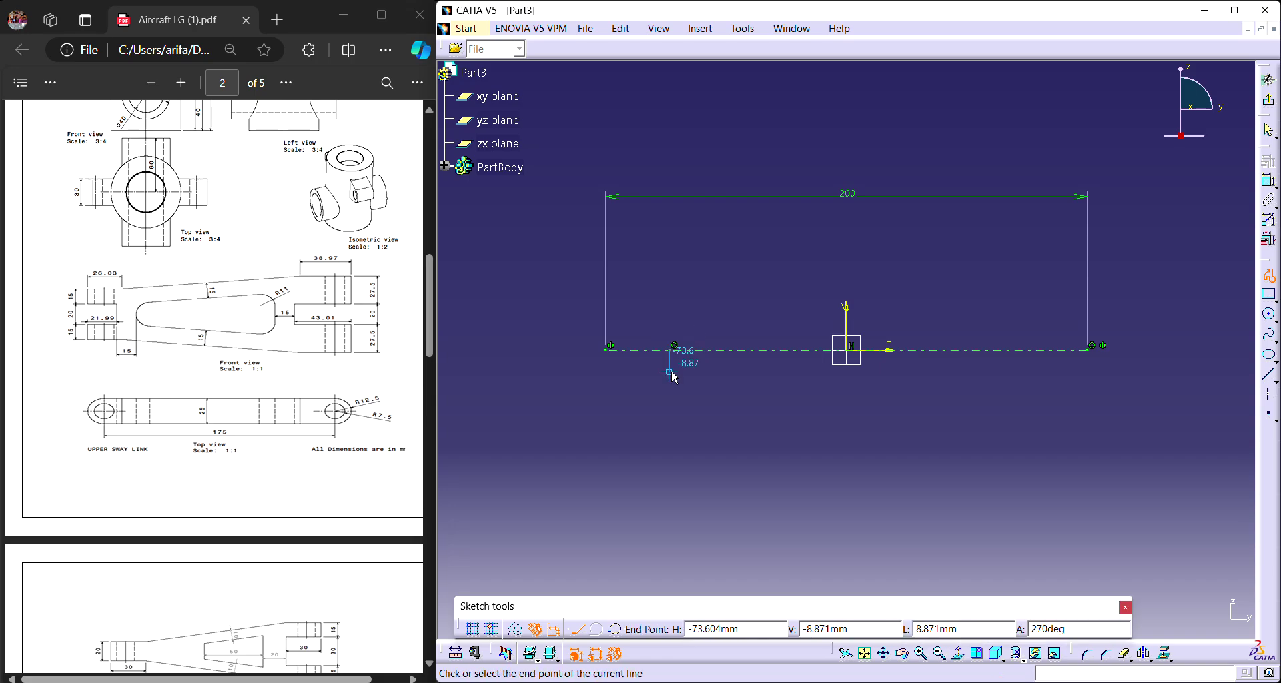
left_click(605, 372)
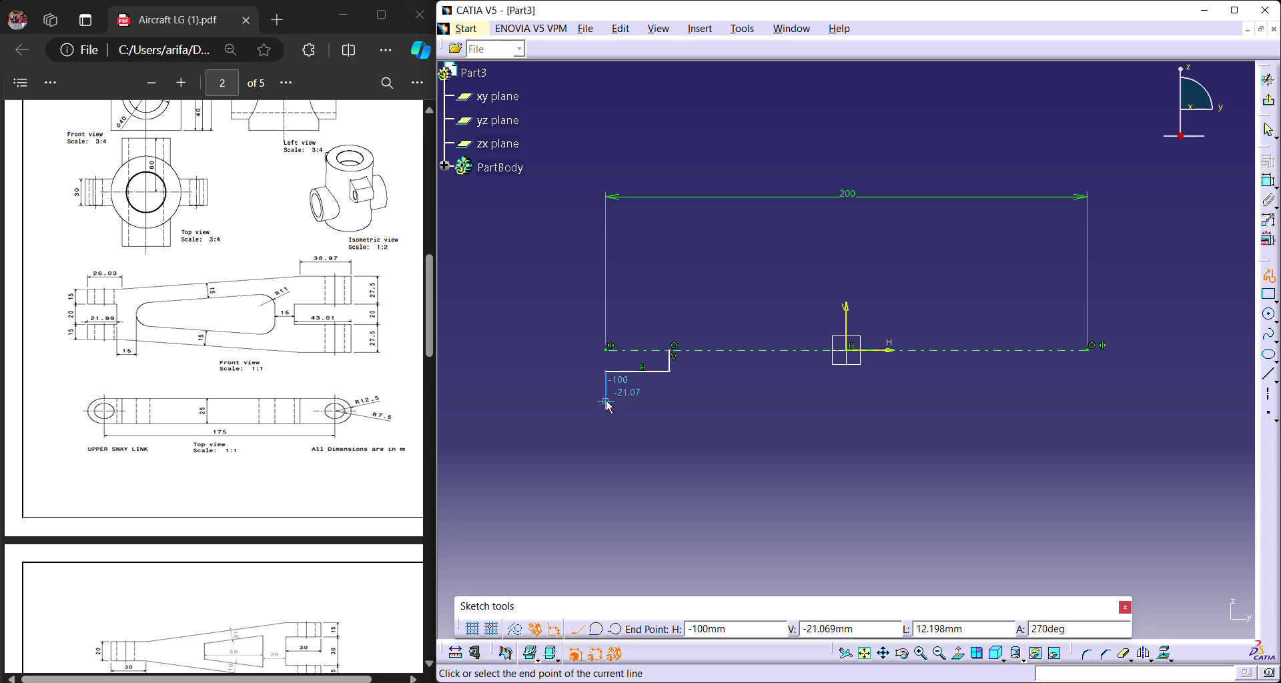
left_click(605, 402)
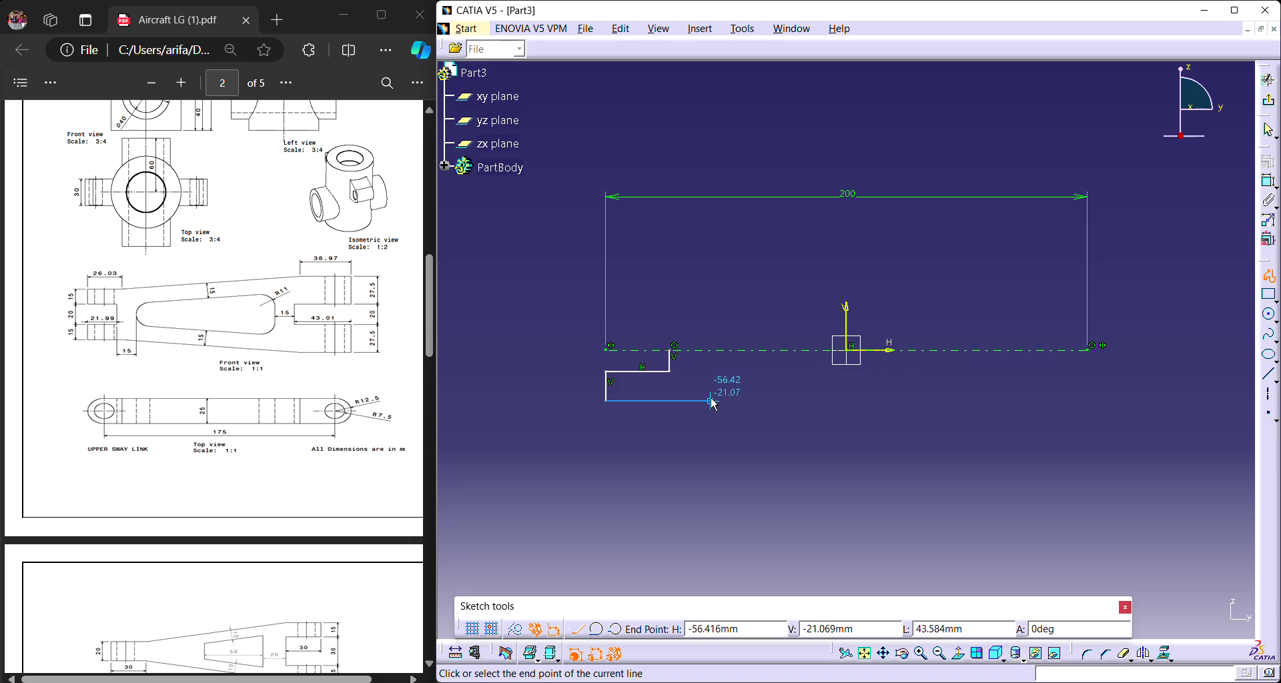
left_click(711, 401)
Continue with a sloping edge and the right fork, about 49 mm long and 25 mm thick, ending vertically on the axis line.
left_click(968, 483)
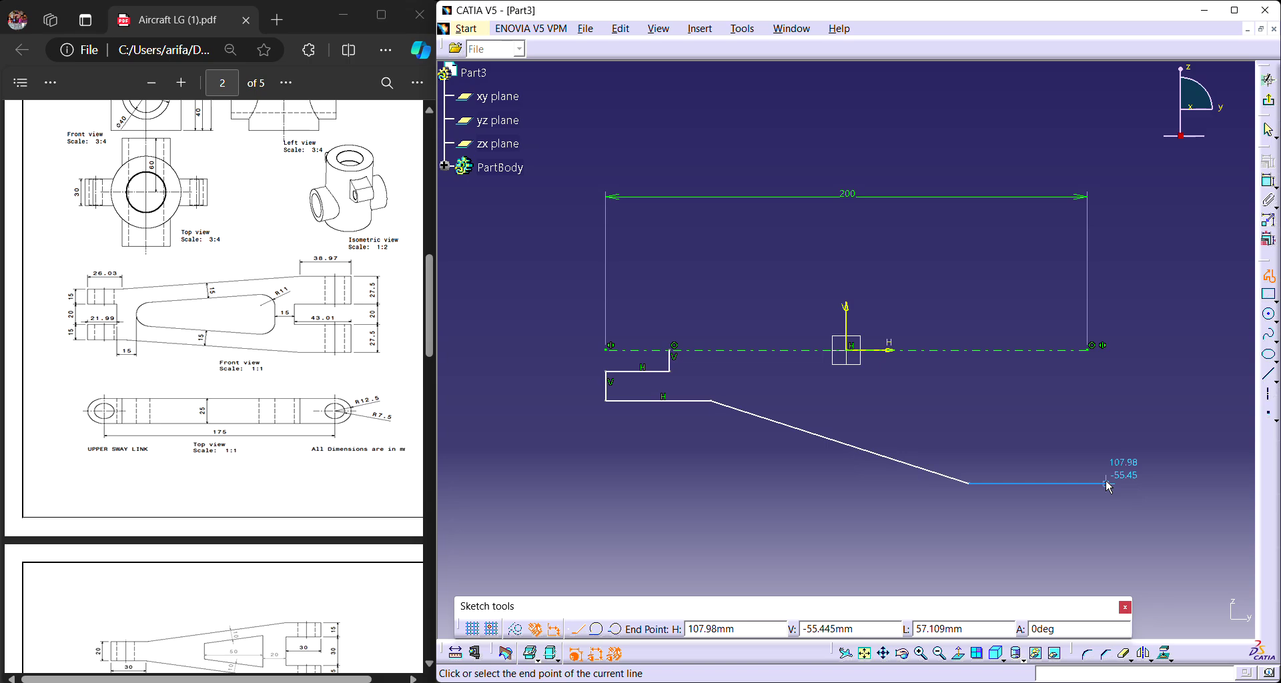
left_click(1087, 483)
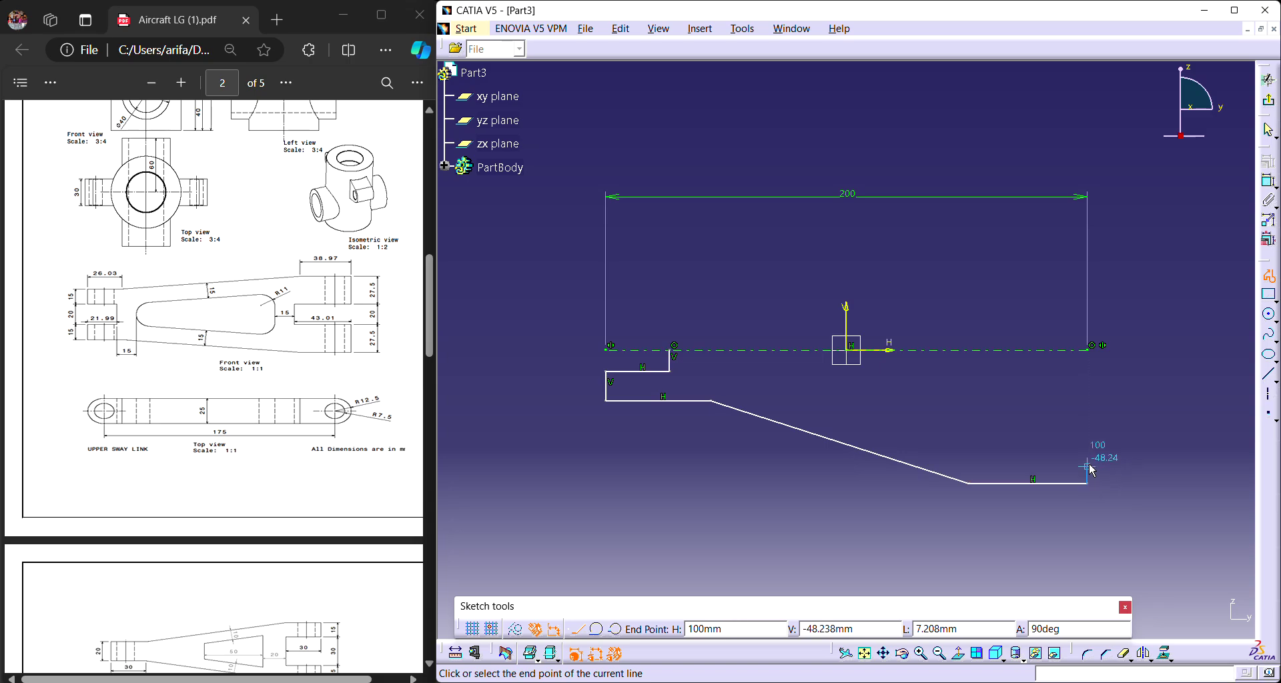
left_click(1087, 423)
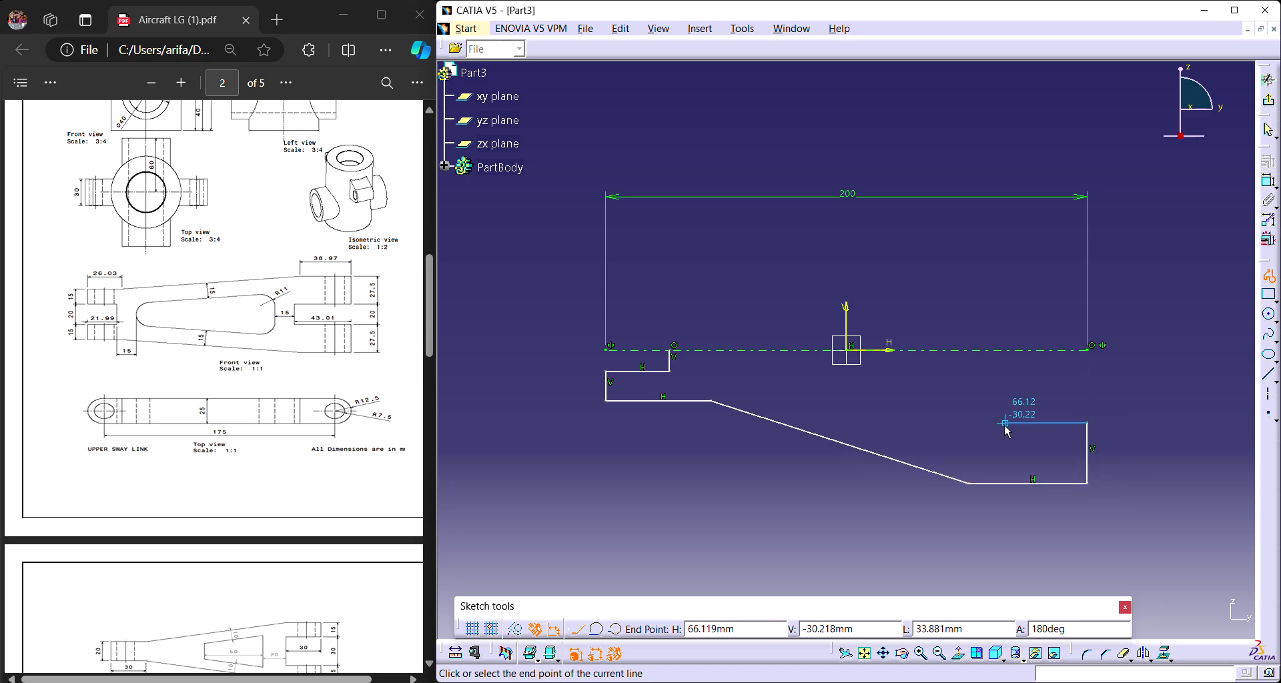
left_click(1006, 423)
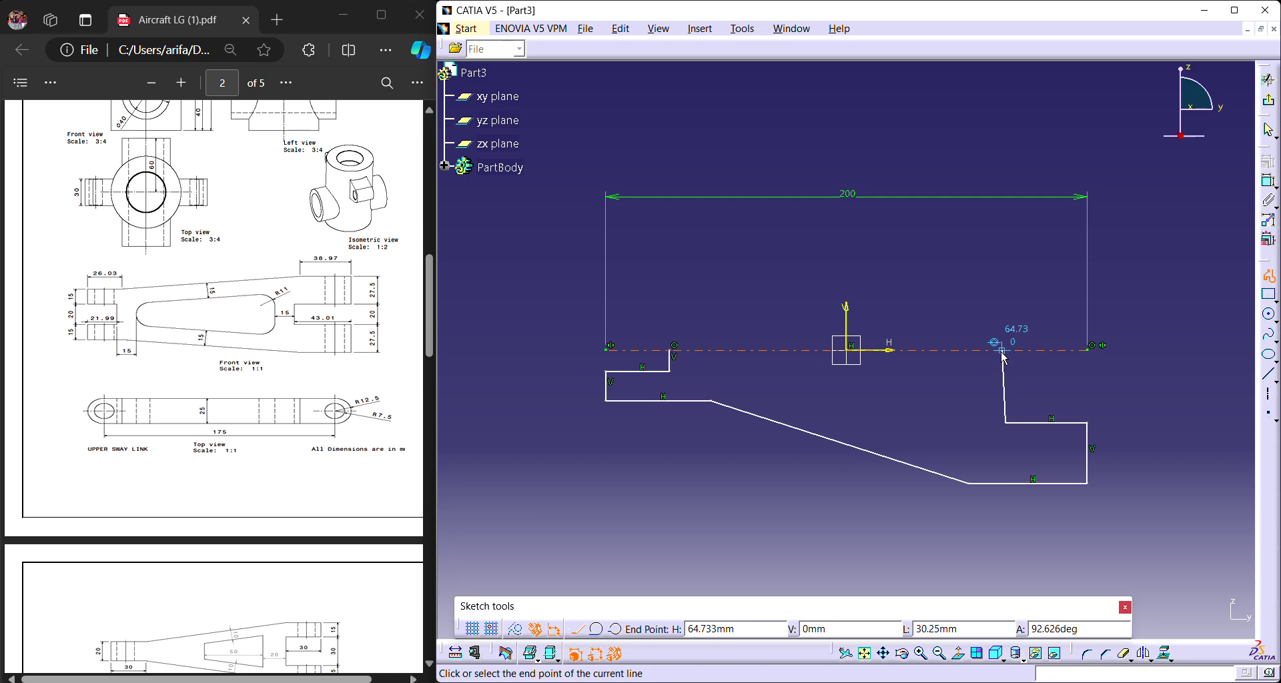
left_click(1006, 350)
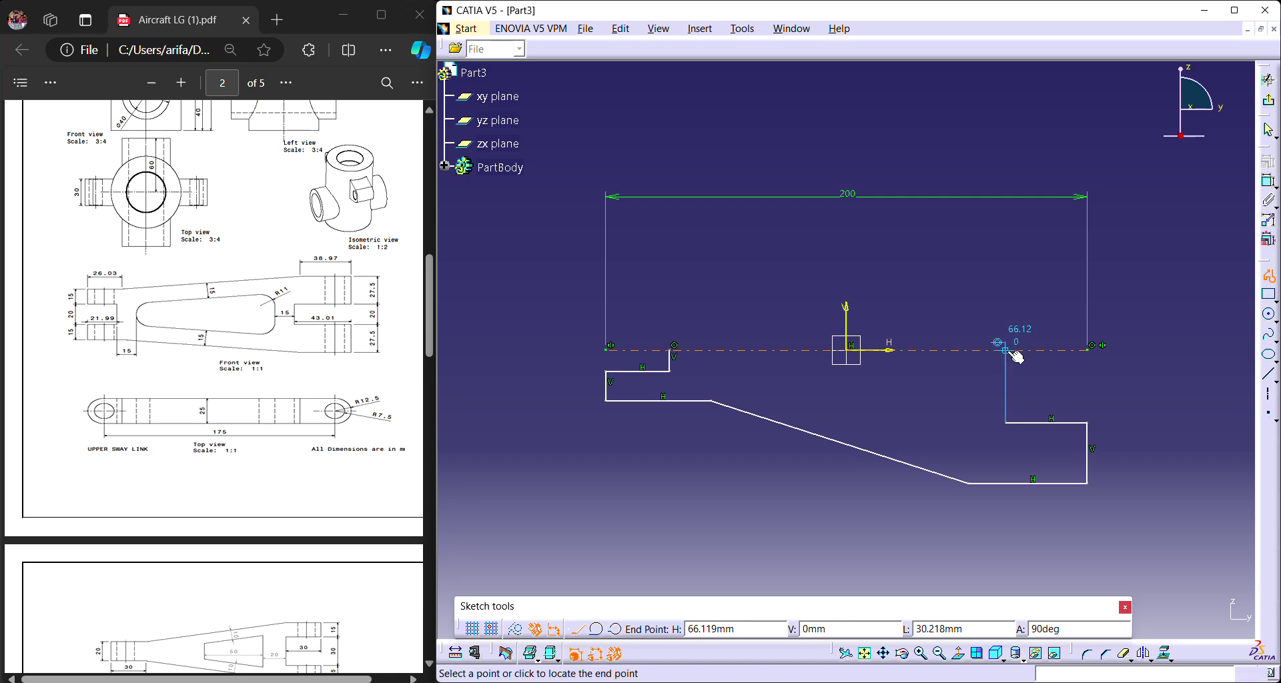
left_click(1269, 278)
key("Escape")
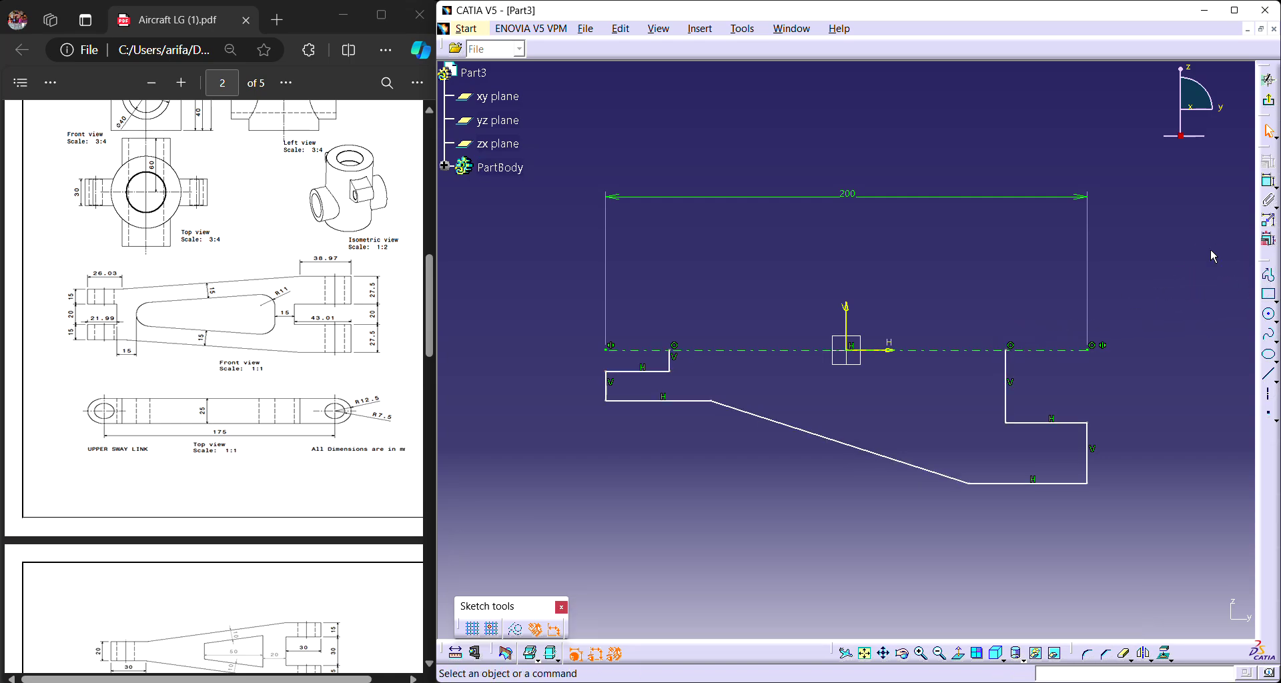
Move the left notch's inner vertical edge slightly outward, making the notch about 24 mm deep.
left_click(1268, 180)
key("Escape")
left_click_drag(671, 360, 663, 364)
key("Escape")
Dimension the left notch's depth, its half height from the axis and the fork arm's thickness.
left_click(1269, 180)
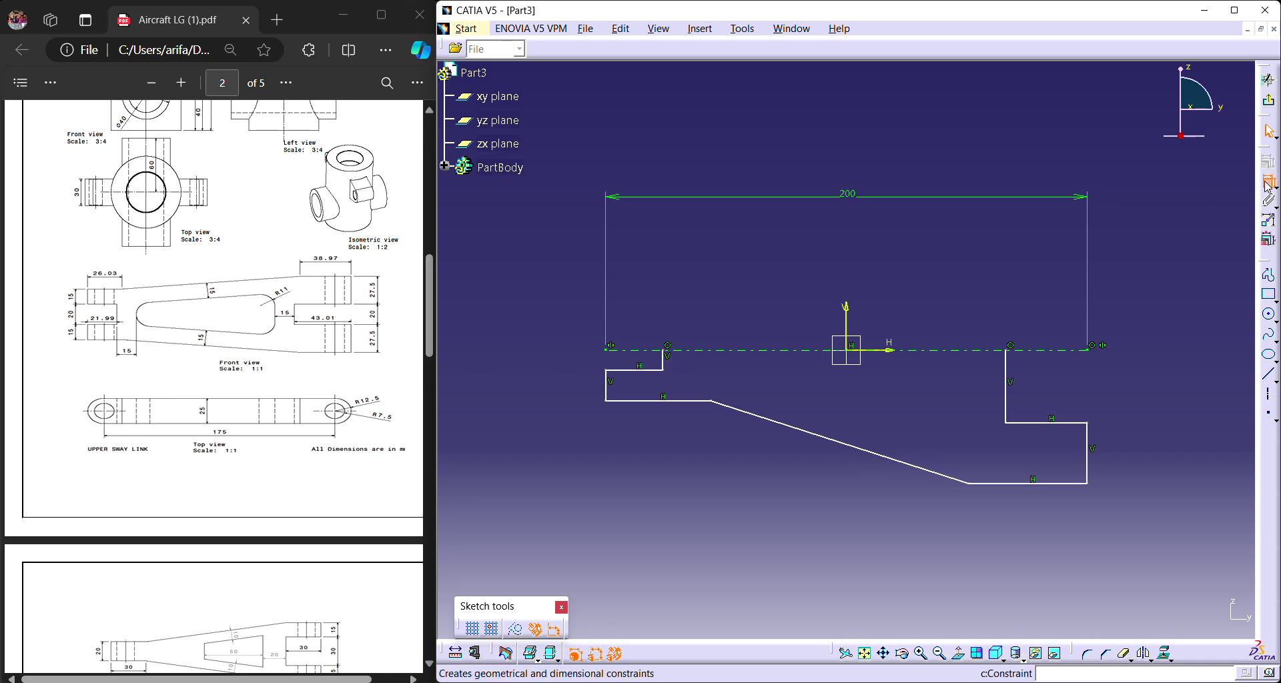
left_click(671, 366)
left_click(606, 389)
left_click(499, 412)
left_click(631, 370)
left_click(635, 310)
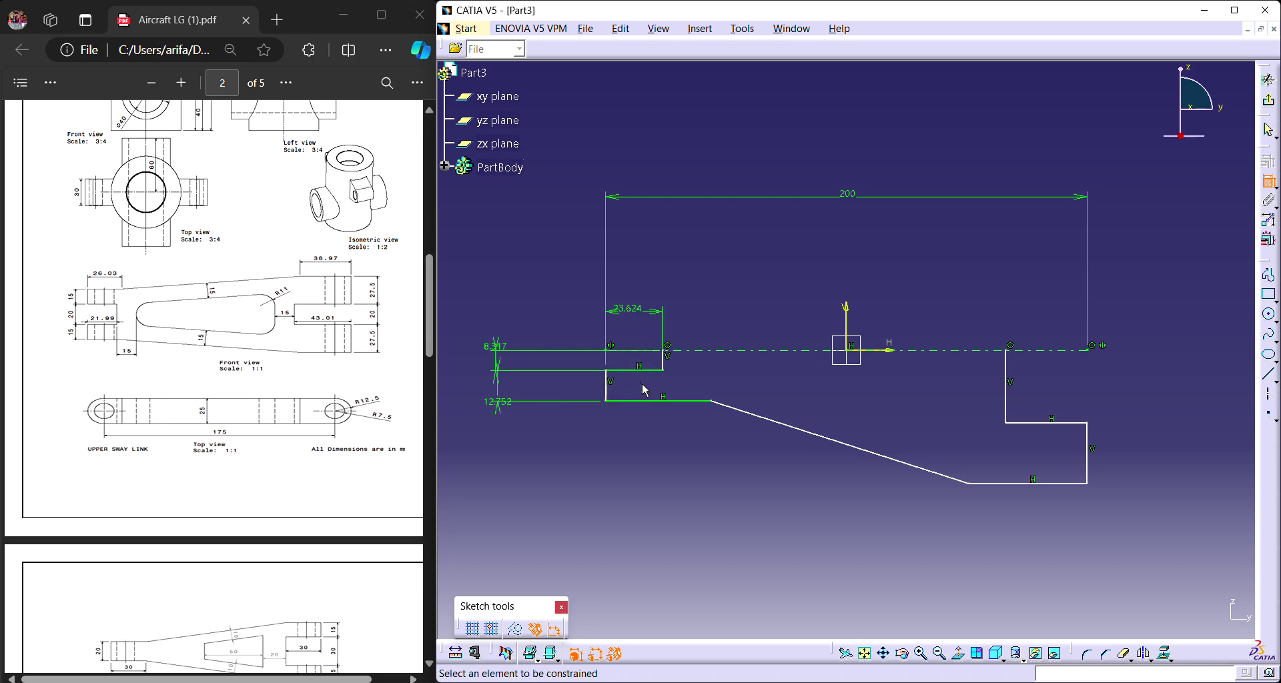
Dimension the lengths of the left and right fork arms' lower horizontal edges.
left_click(651, 402)
left_click(657, 463)
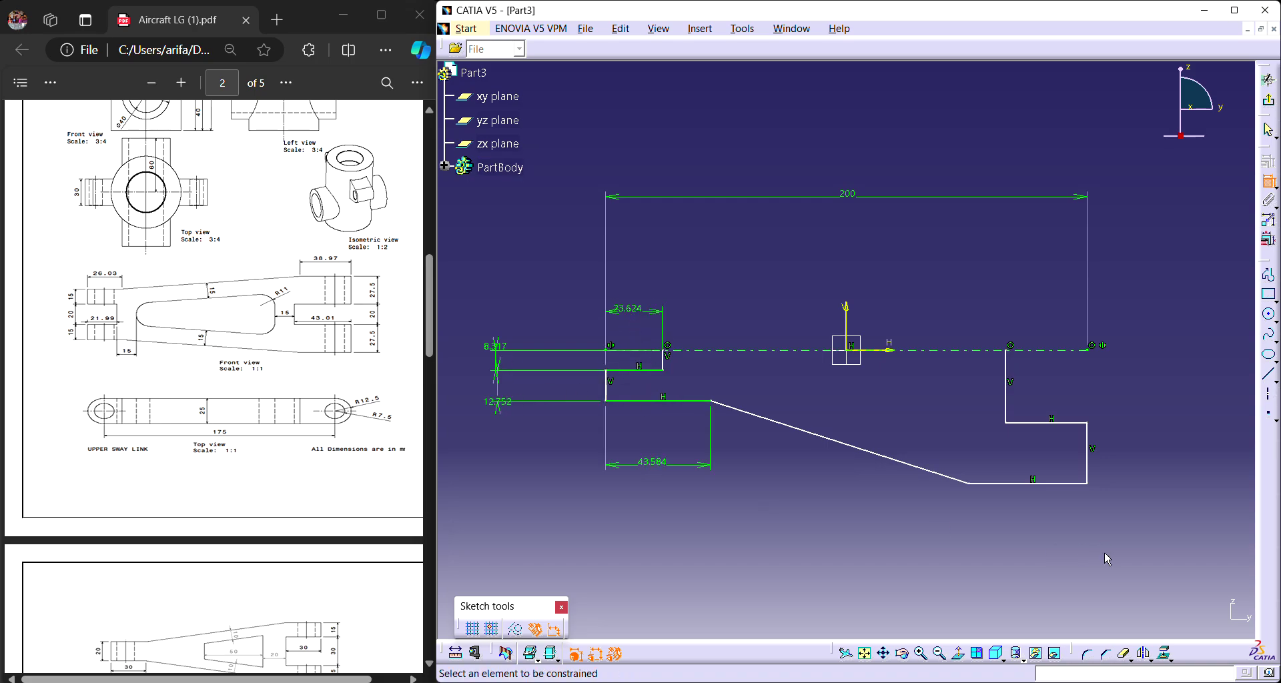
left_click(1062, 485)
left_click(1061, 575)
Dimension the right notch's depth, its half height from the axis and the right fork arm's thickness.
left_click(1069, 423)
left_click(1044, 289)
left_click(1006, 374)
left_click(1150, 390)
left_click(1092, 440)
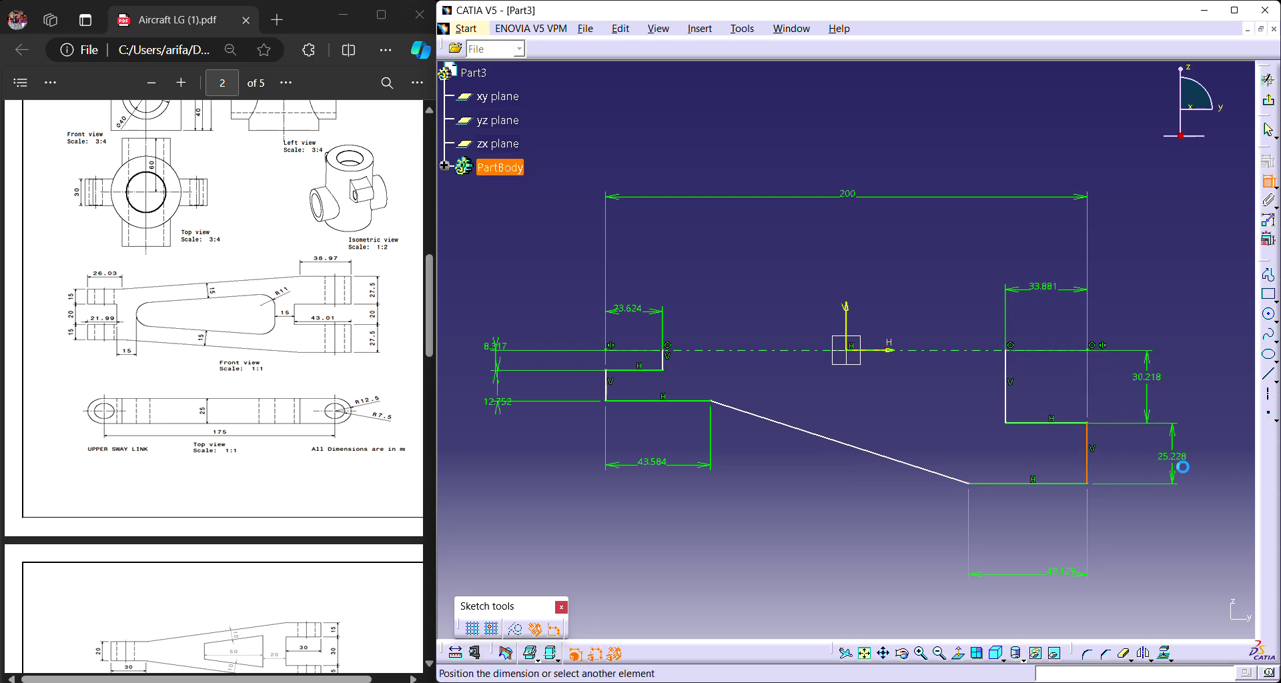
left_click(1173, 461)
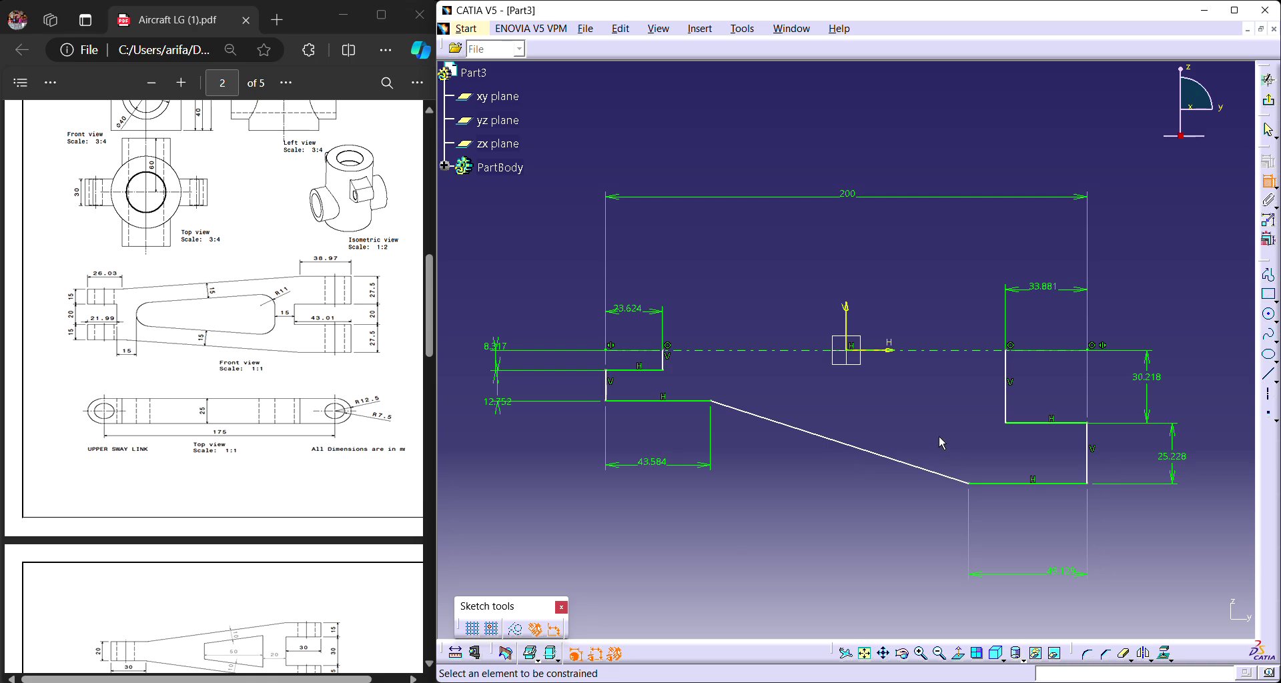
left_click(1269, 180)
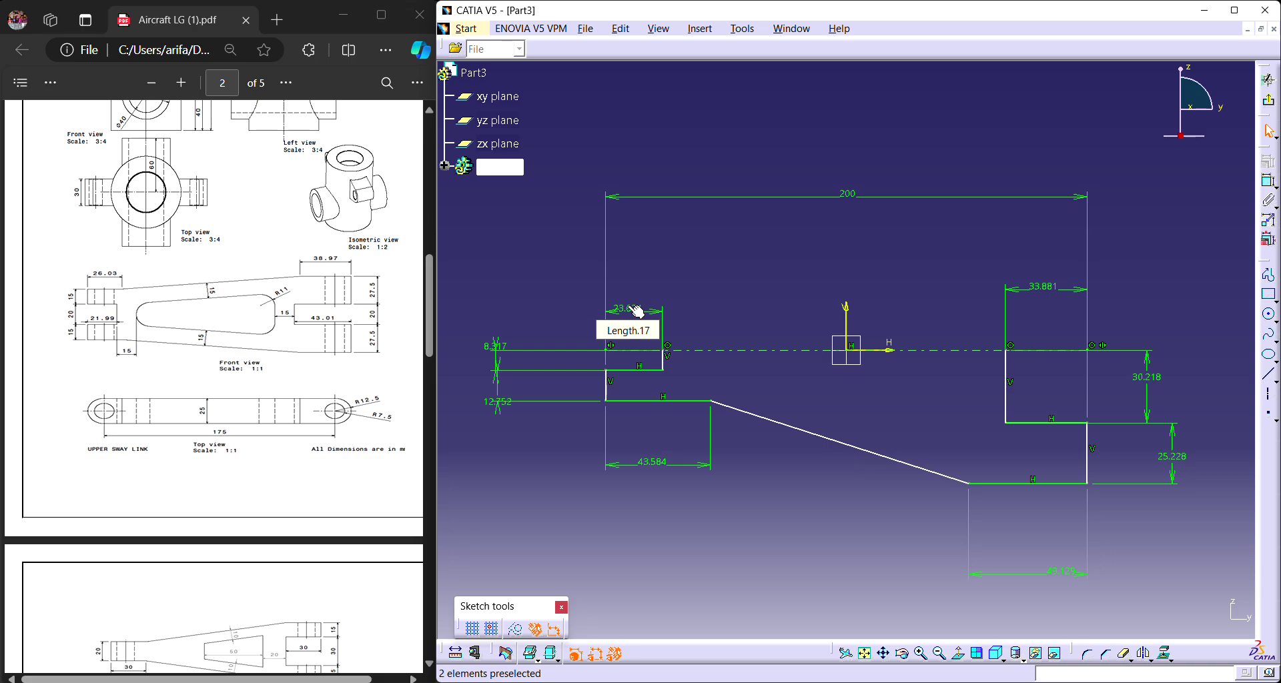
Set the left notch's depth to 21.99 mm and its half height from the axis to 10 mm.
double_click(637, 311)
type("21.99")
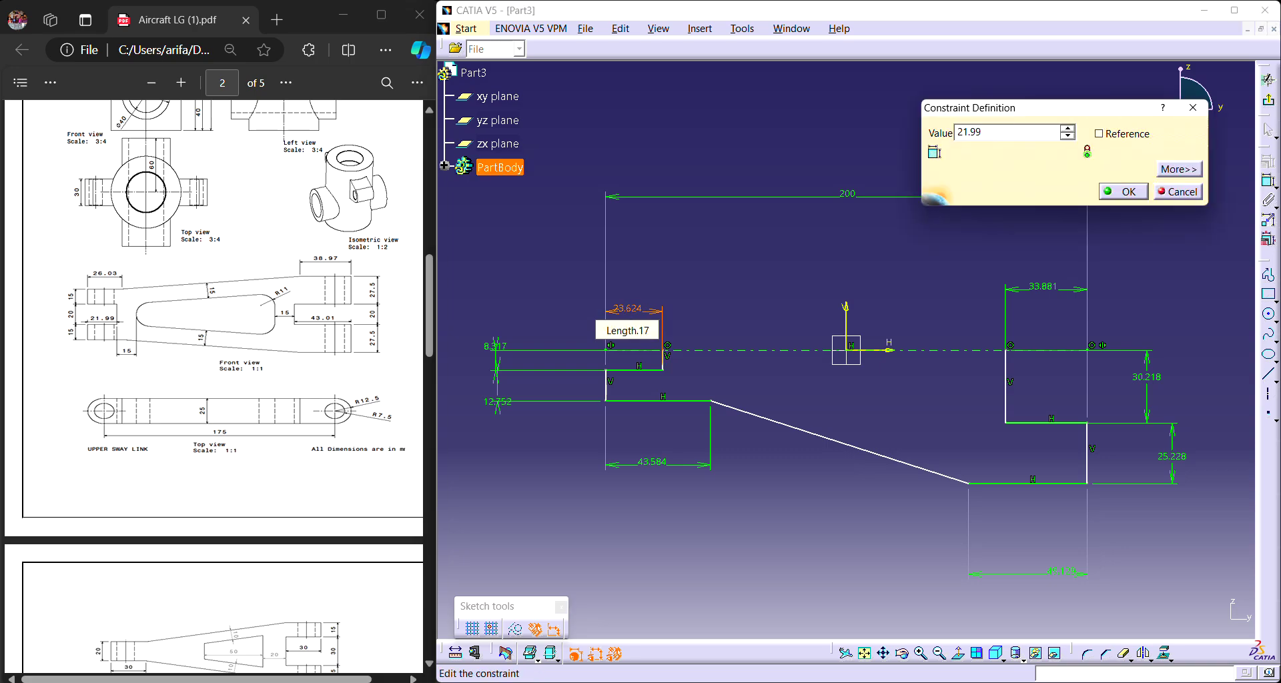
key("Return")
left_click_drag(495, 346, 499, 311)
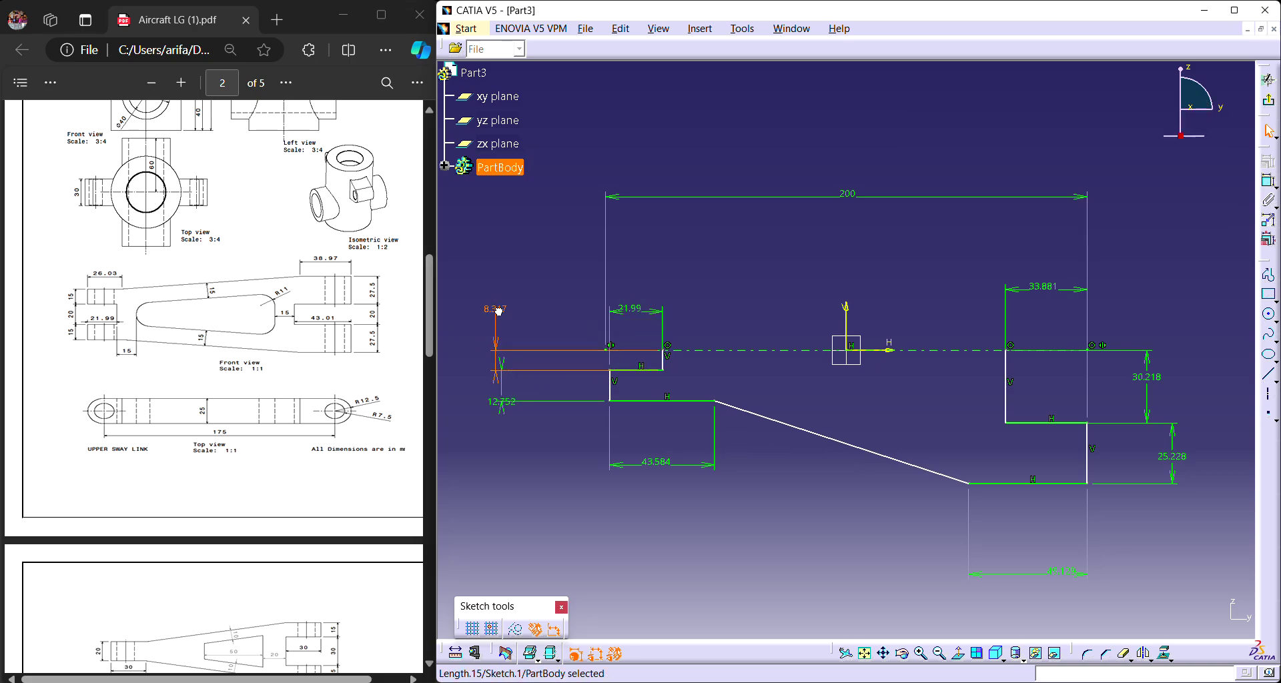
double_click(499, 311)
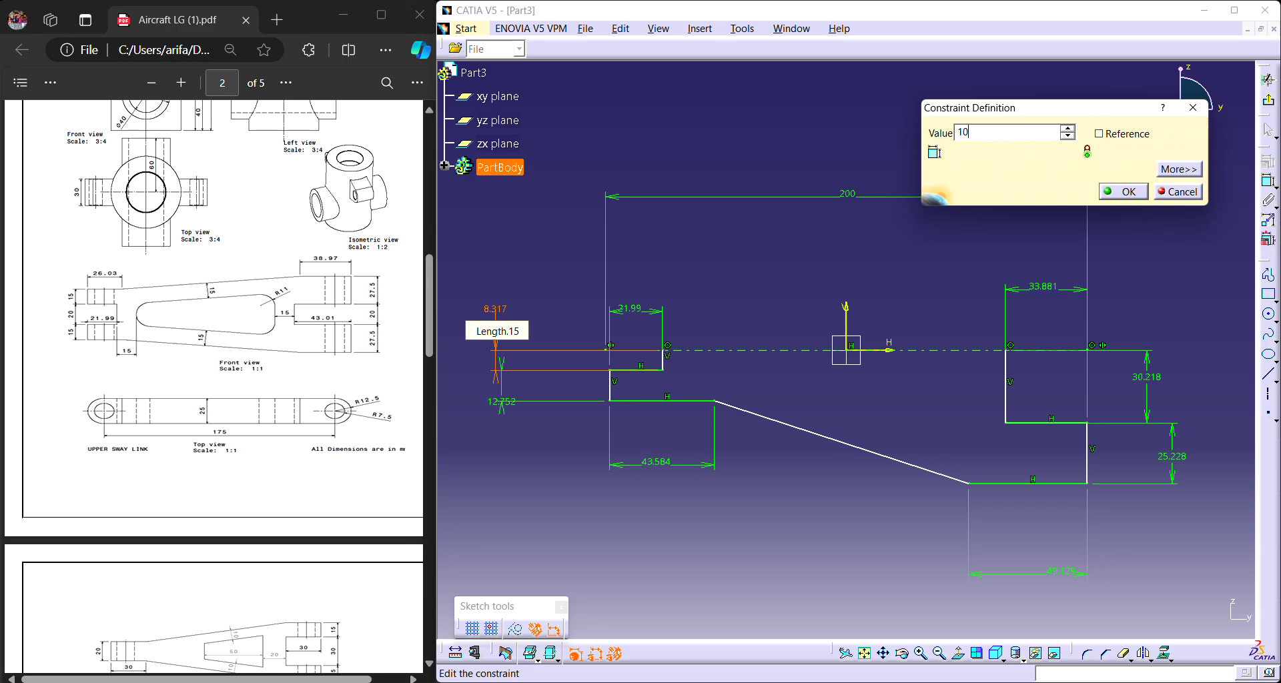
type("10")
key("Return")
Set the left fork arm's thickness to 15 mm and its lower edge length to 26.03 mm.
double_click(496, 407)
type("15")
key("Return")
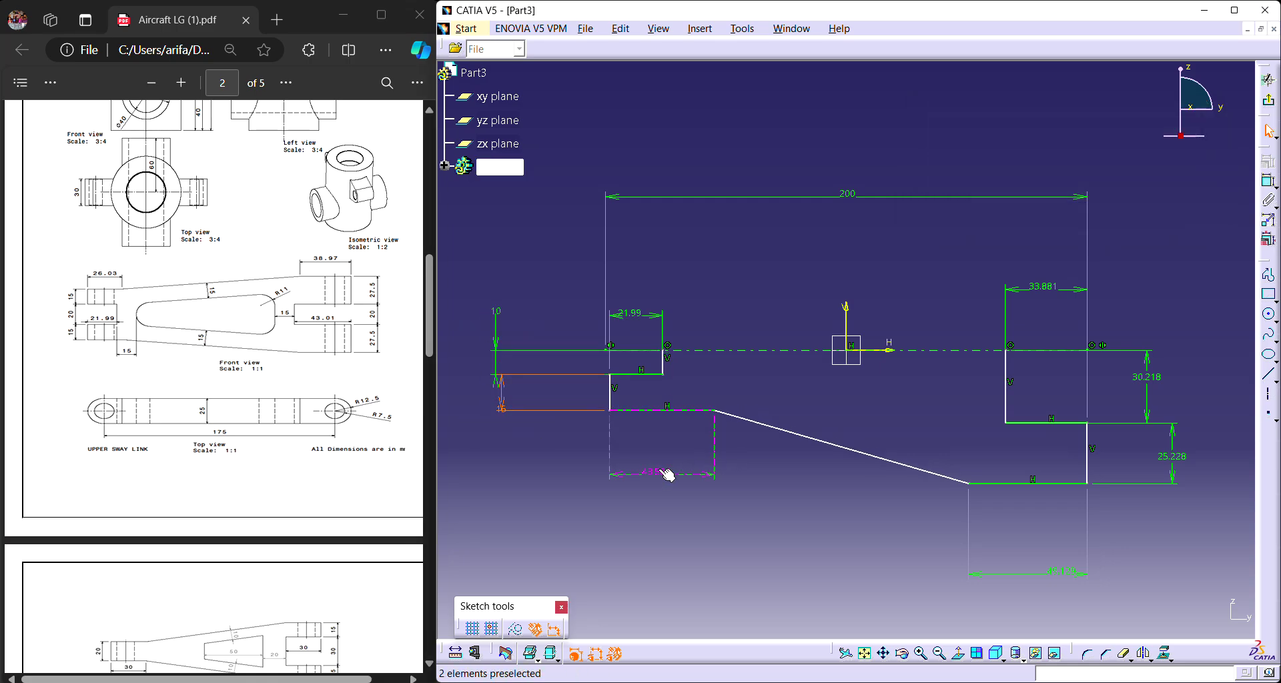
double_click(667, 475)
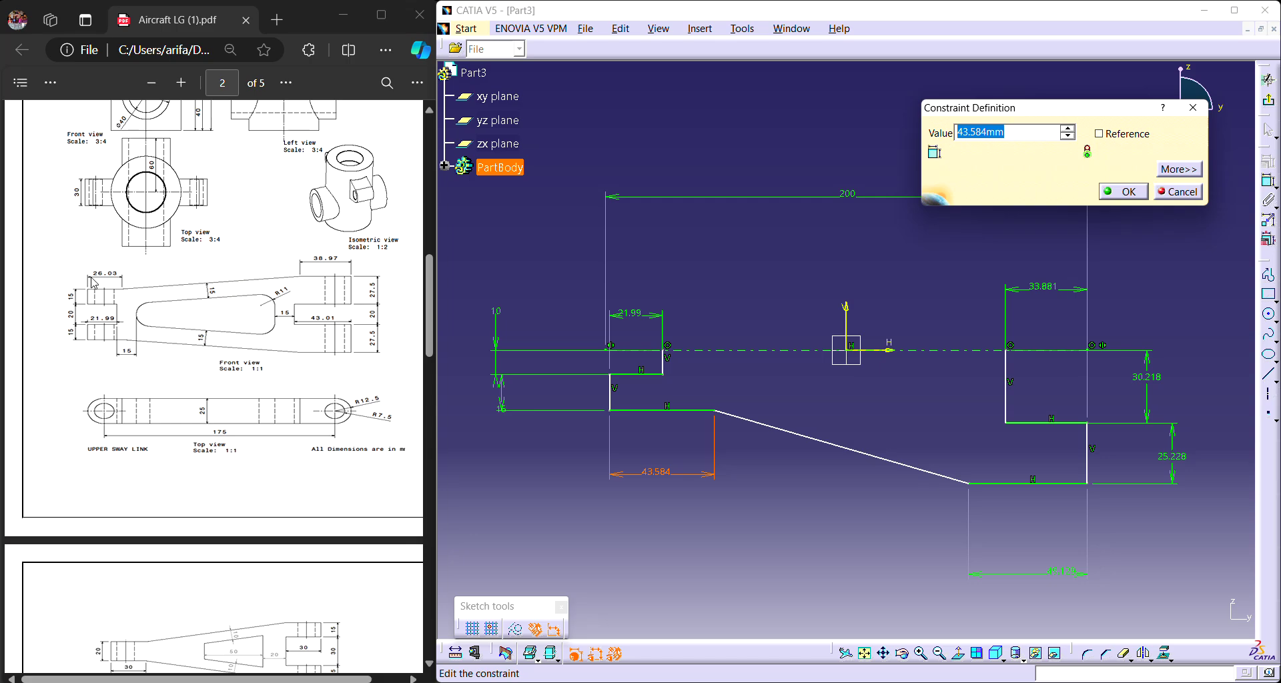
type("26.03")
key("Return")
Set the right fork arm's lower edge length to 38.97 mm and the right notch's depth to 43.01 mm.
left_click(1035, 574)
double_click(1035, 574)
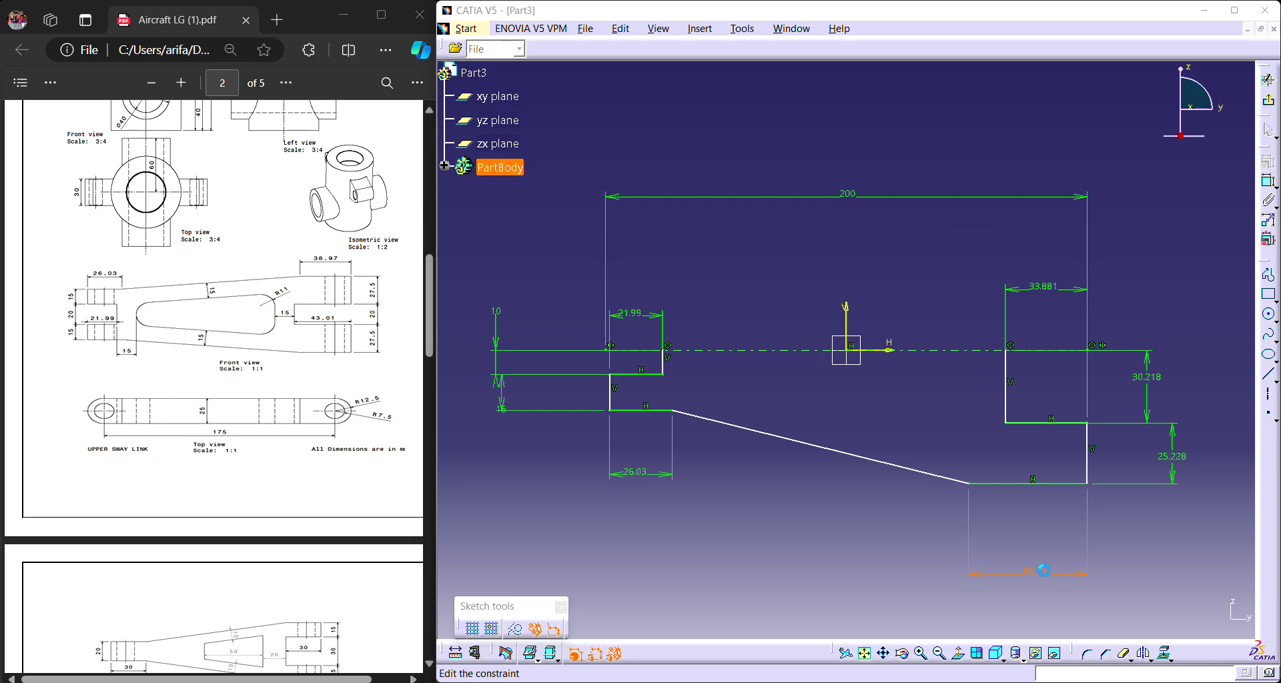
type("38")
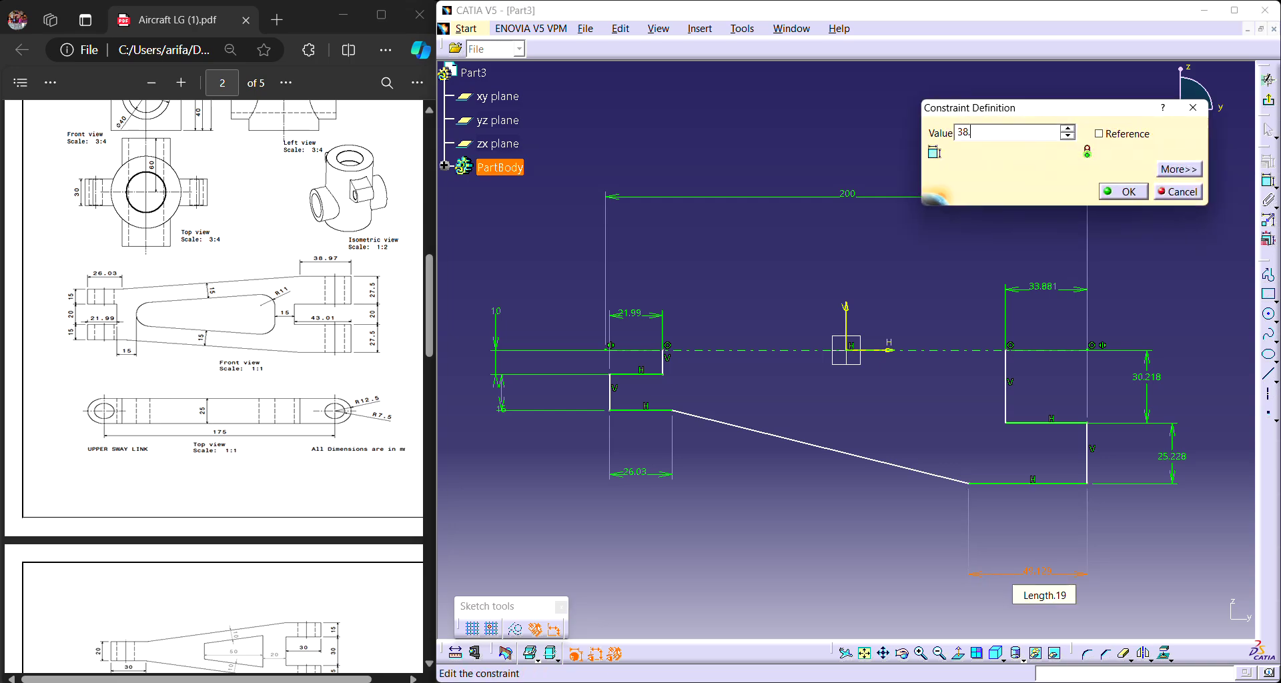
type(".97")
key("Return")
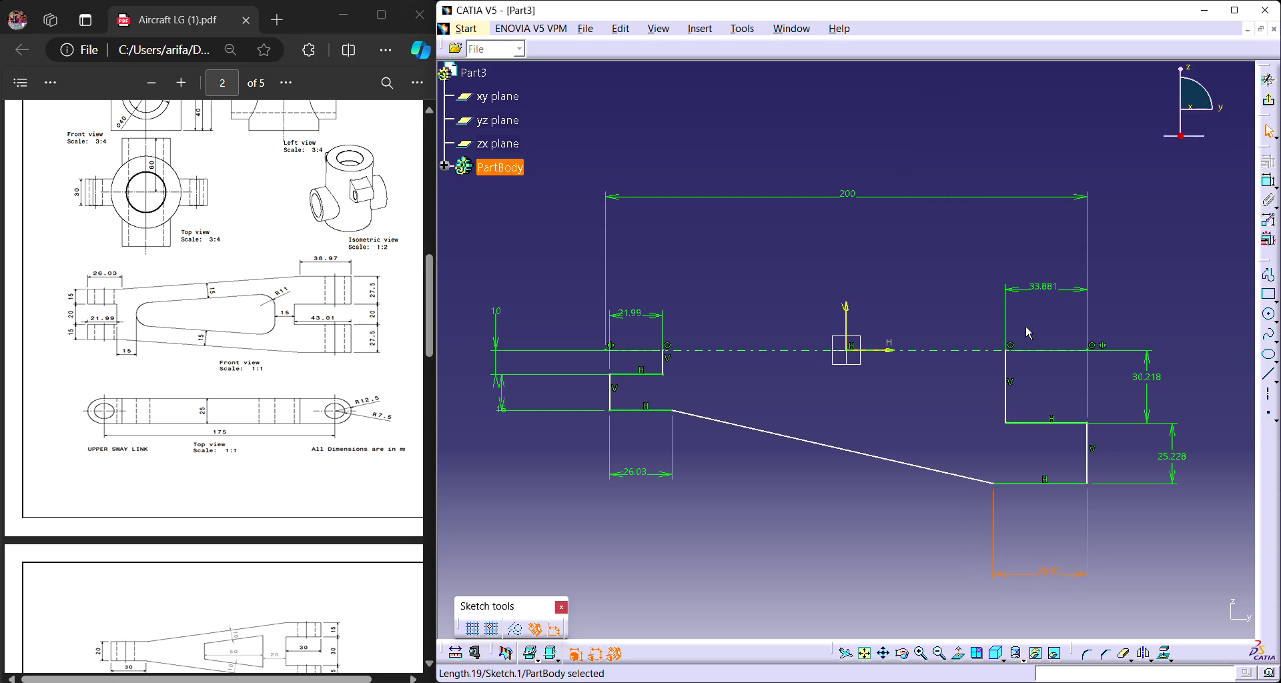
double_click(1045, 289)
type("43.01")
key("Return")
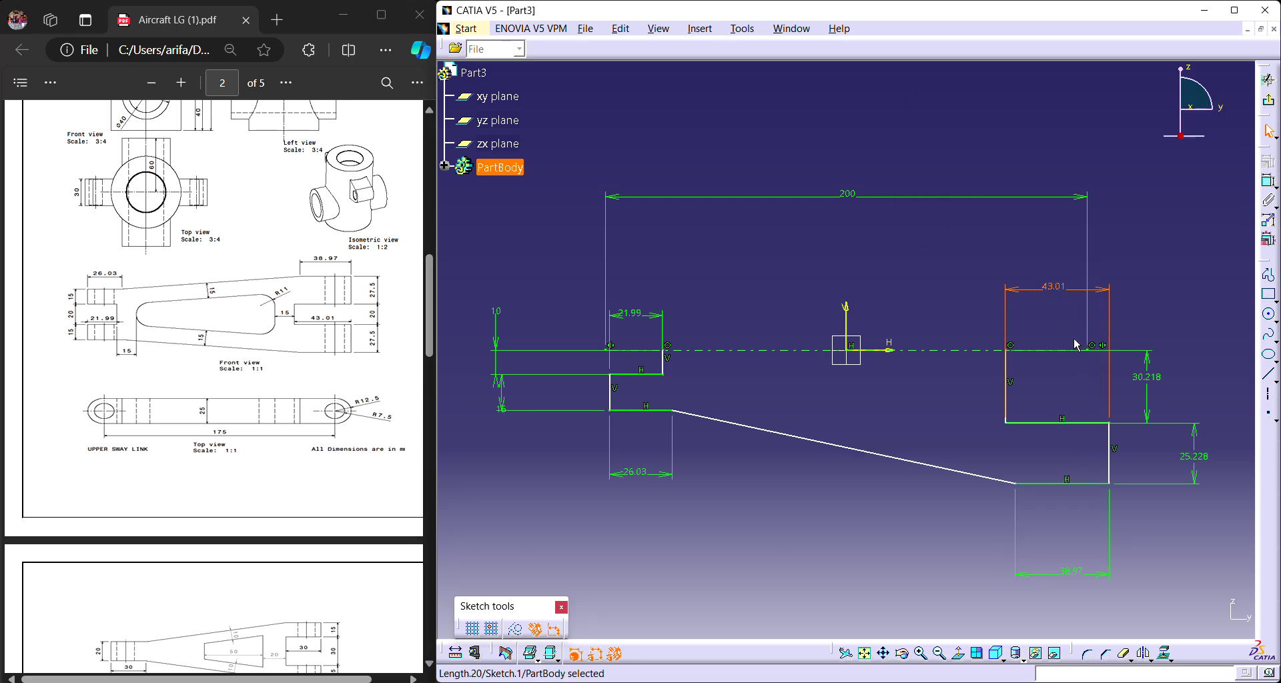
Set the right notch's half height from the axis to 10 mm and the right fork arm's thickness to 27.5 mm.
double_click(1151, 377)
type("10mm")
key("Return")
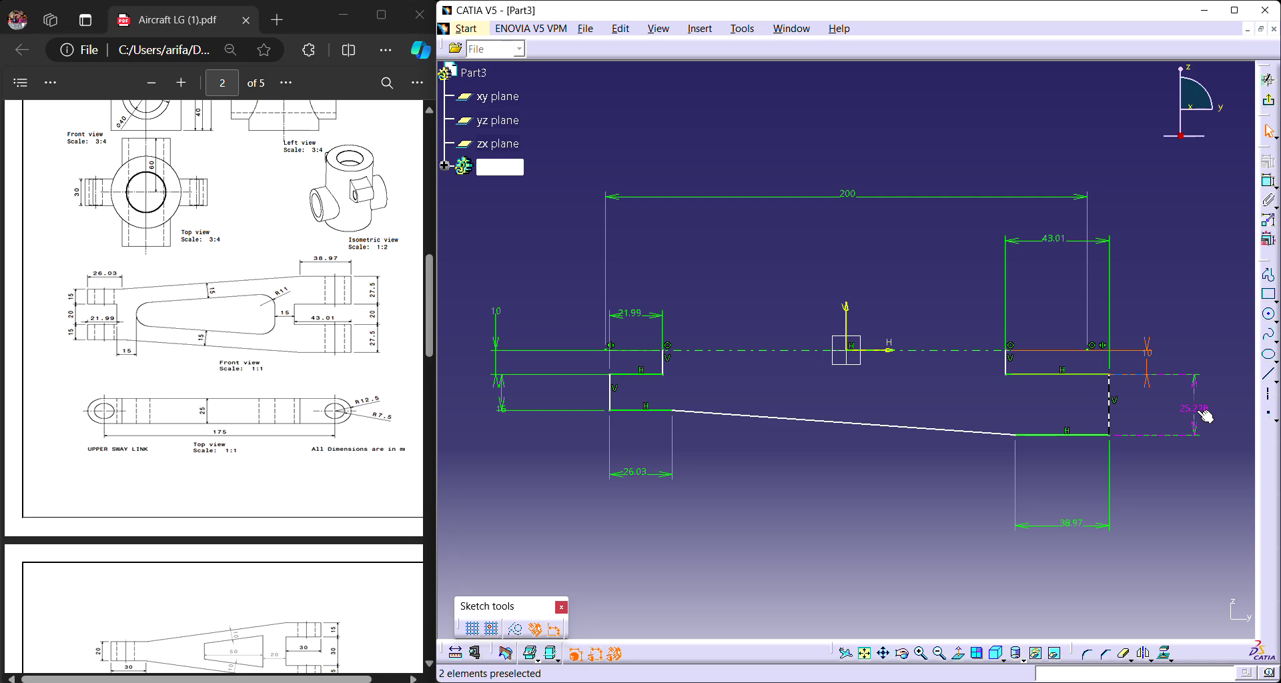
double_click(1205, 413)
type("27.")
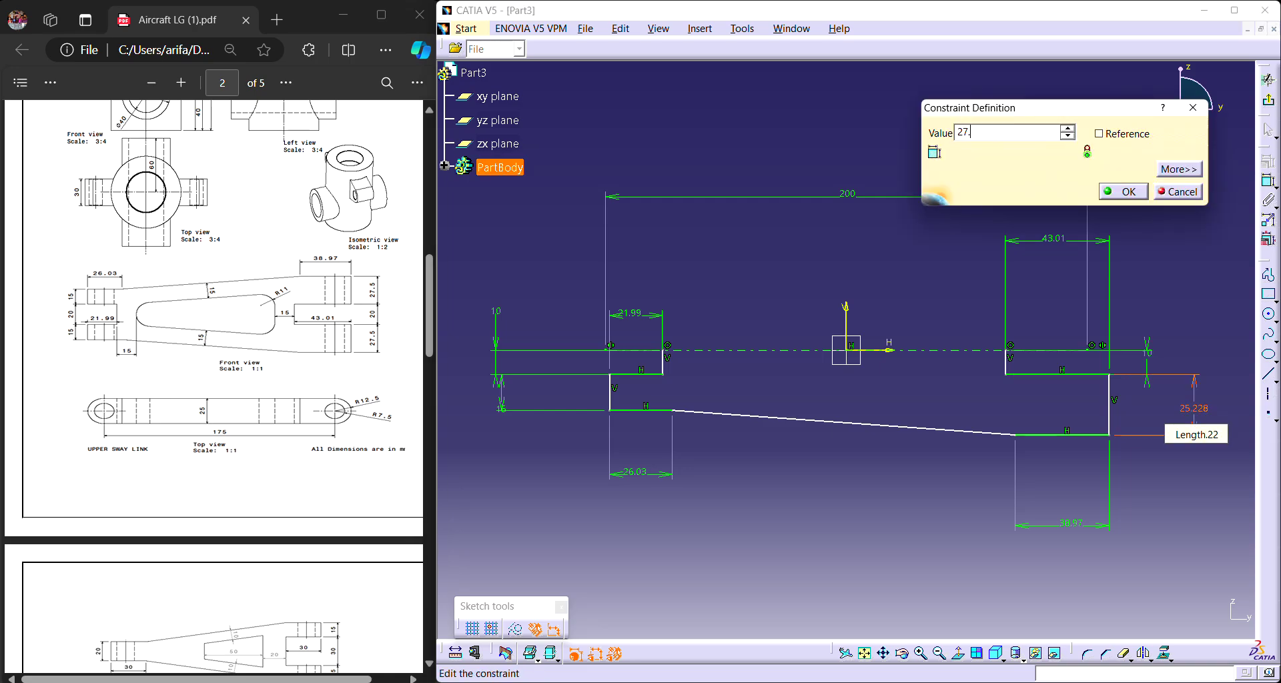
type("5")
key("Return")
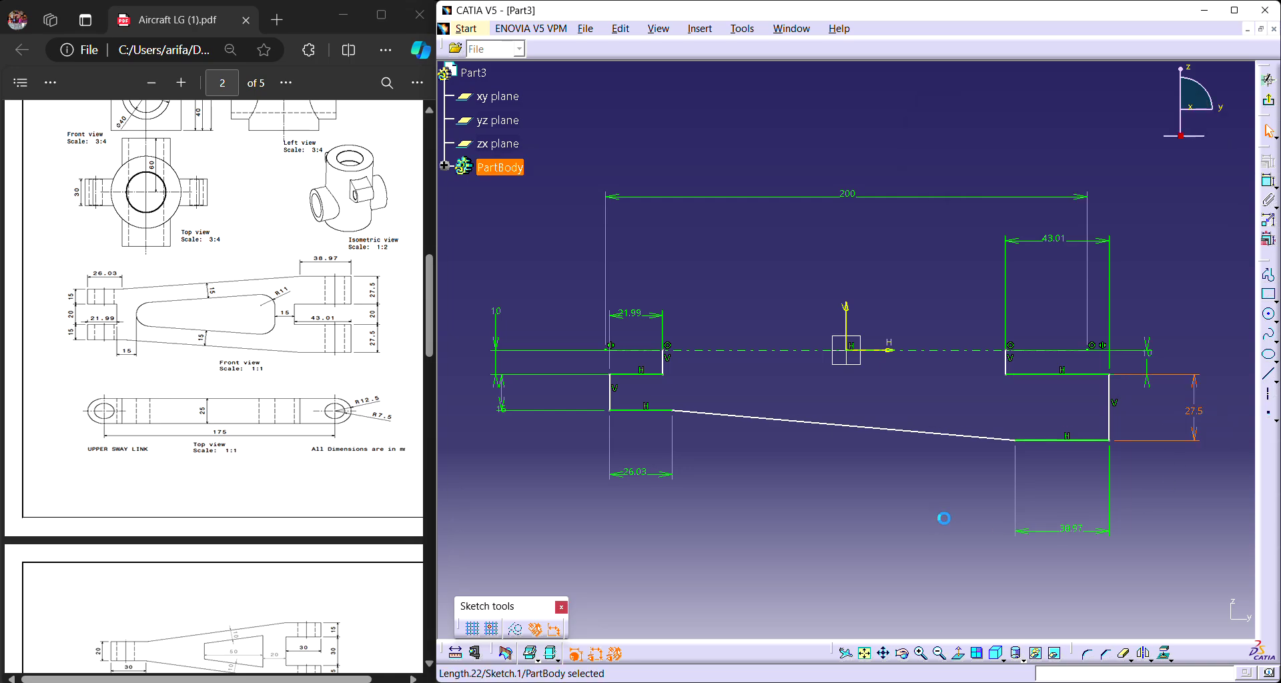
left_click(937, 516)
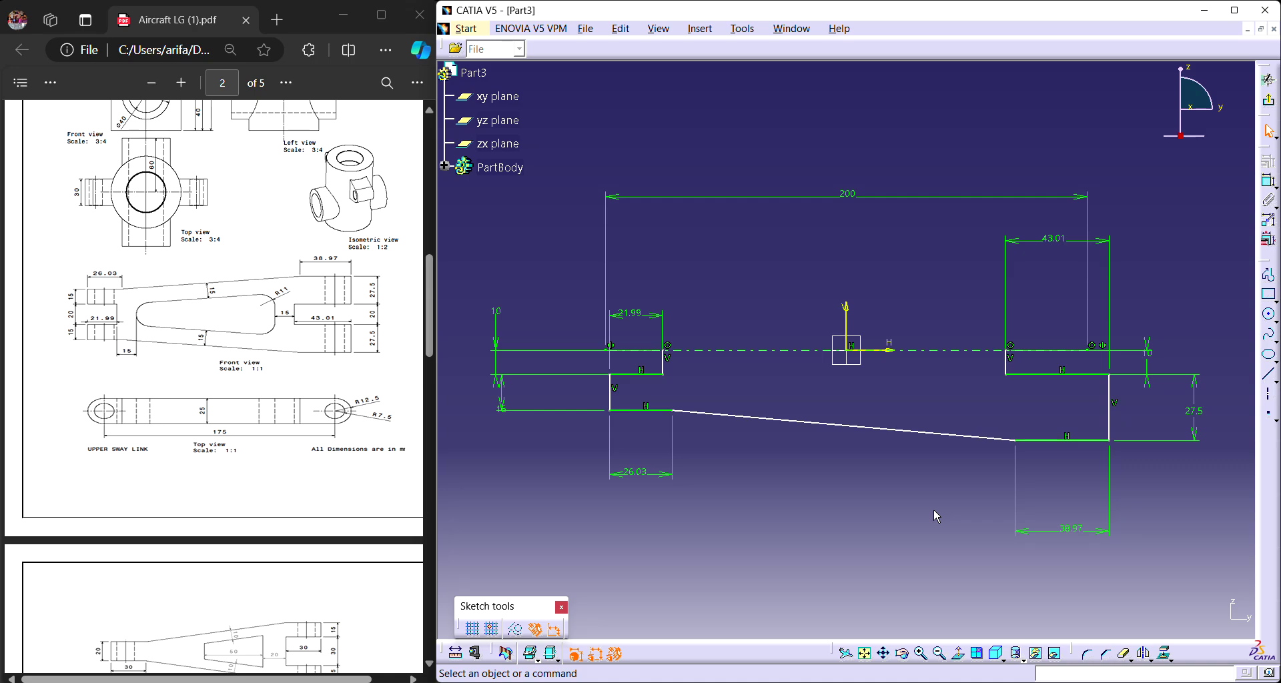
Make the right fork's outer vertical edge coincident with the right endpoint of the axis.
left_click(1118, 399)
left_click(1267, 394)
left_click(1109, 402)
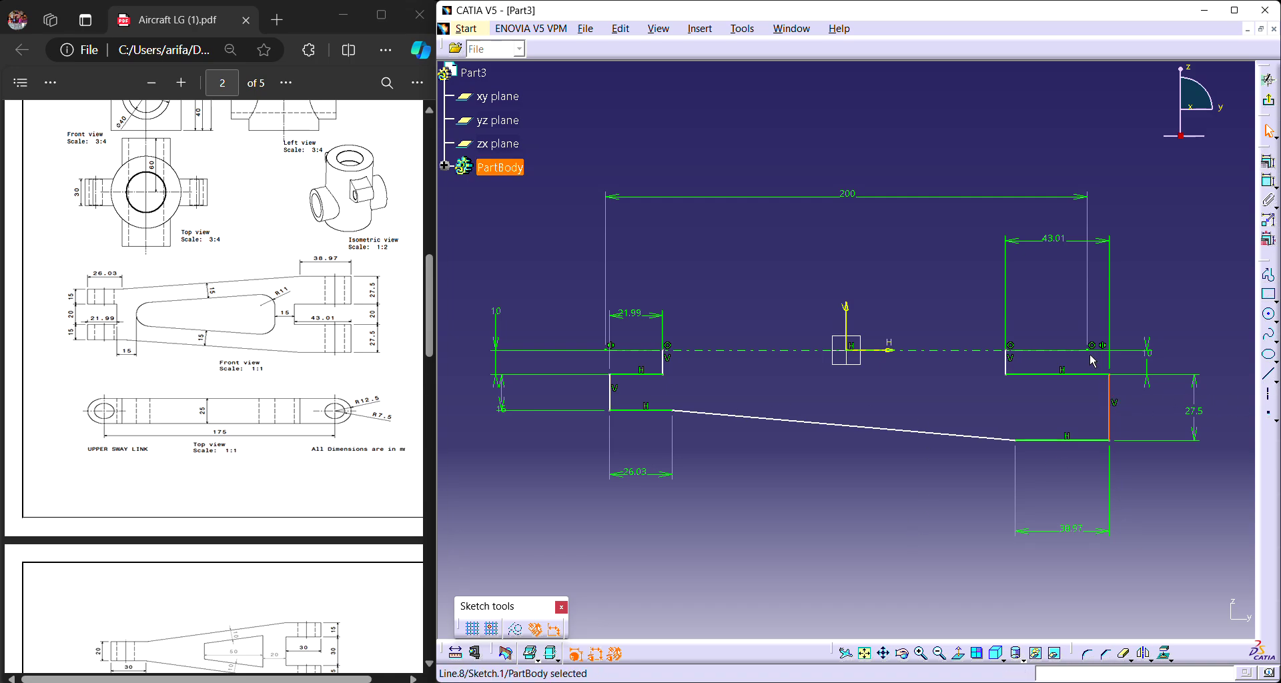
left_click(1268, 178)
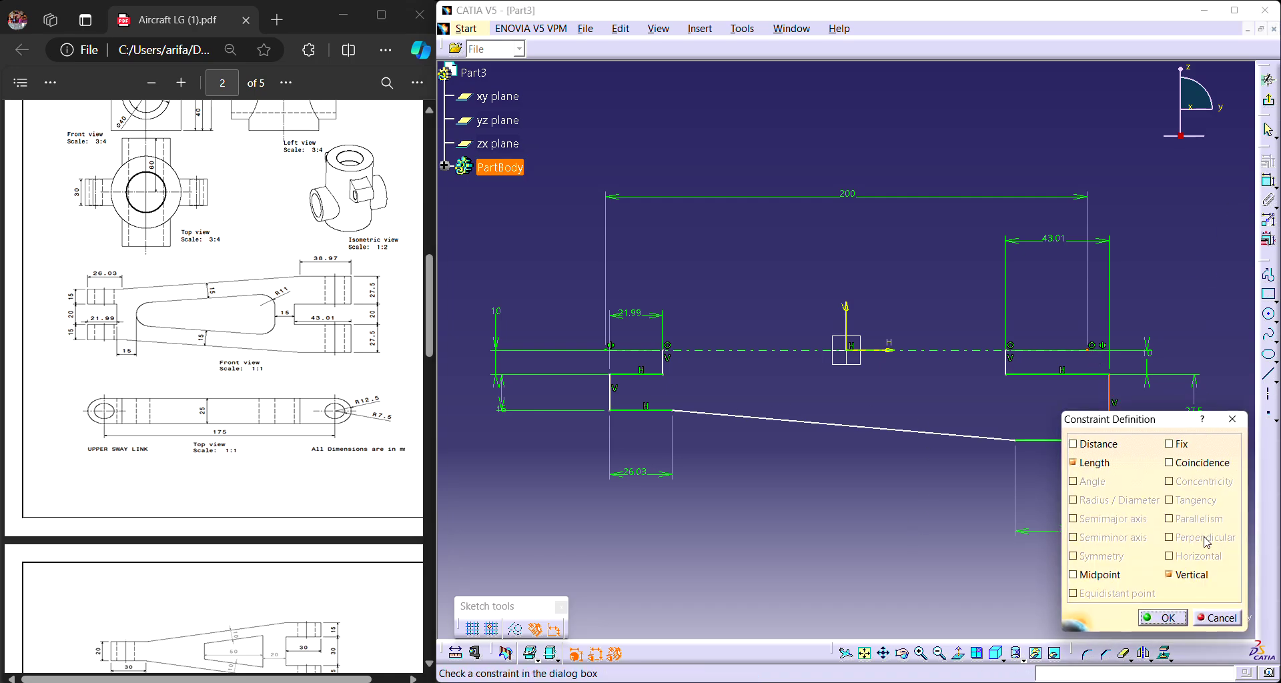
left_click(1195, 463)
left_click(1162, 618)
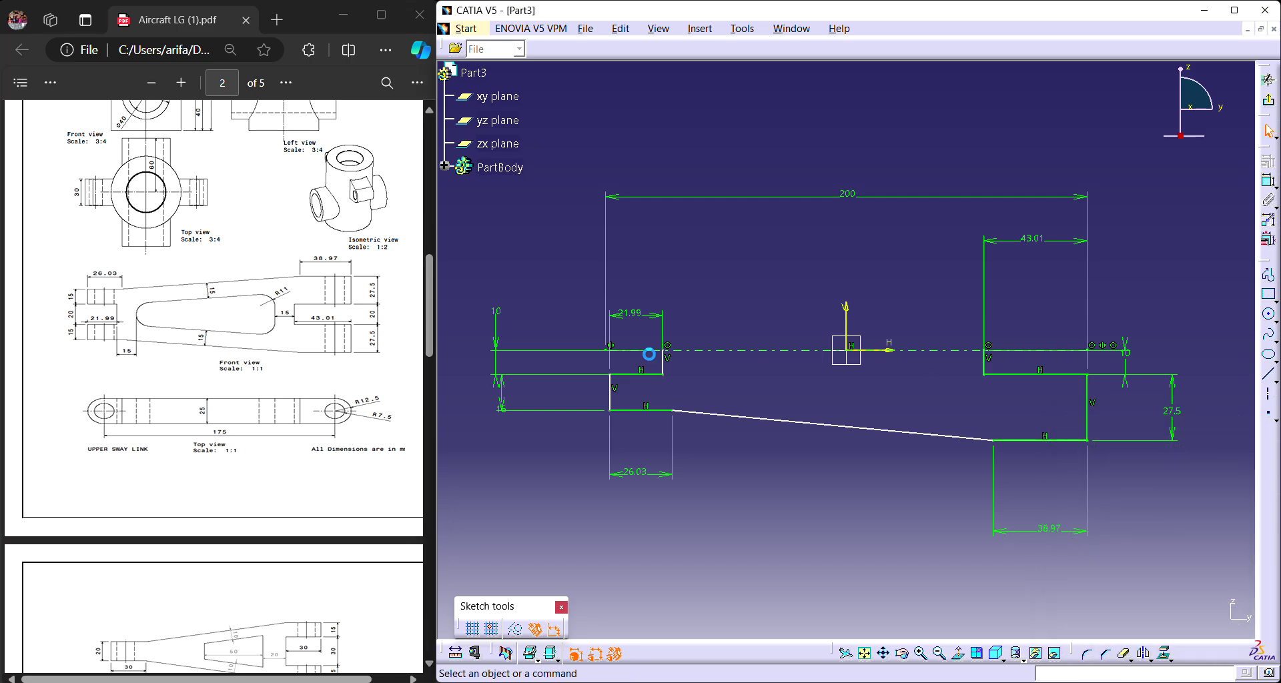
Make the left fork's outer vertical edge coincident with the left endpoint of the axis.
left_click(614, 374)
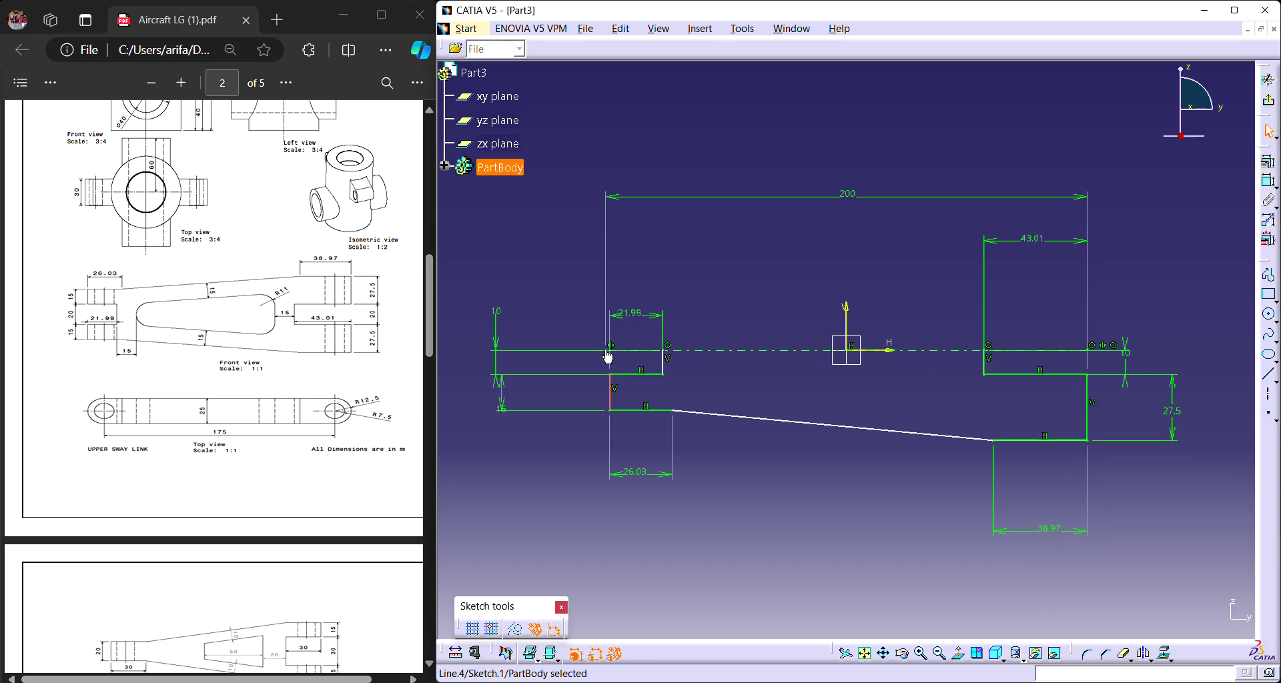
left_click(604, 359)
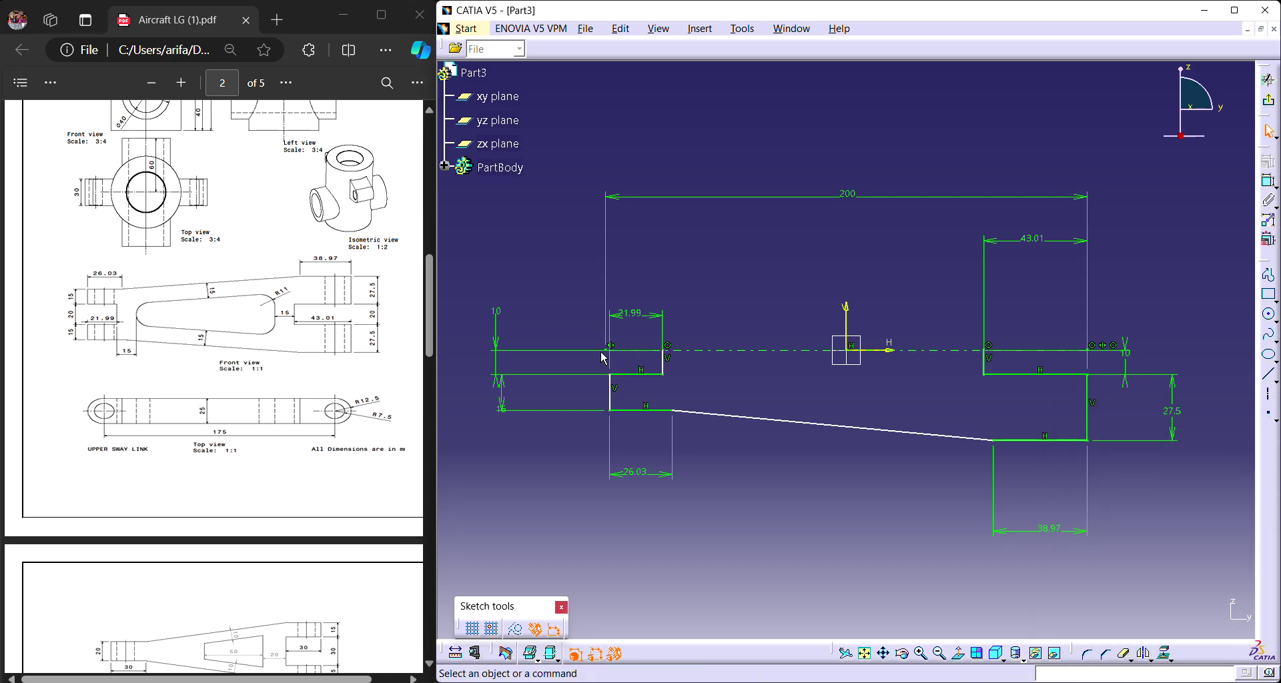
left_click(611, 379)
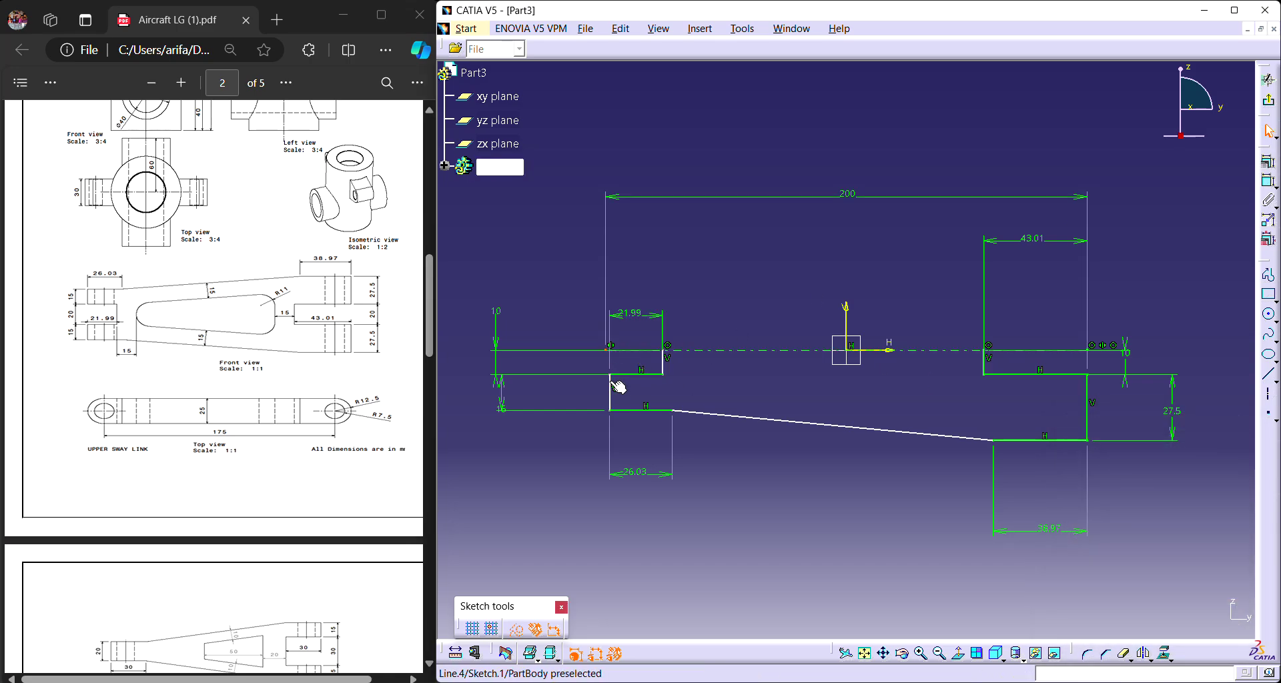
left_click(1266, 200)
left_click(1201, 462)
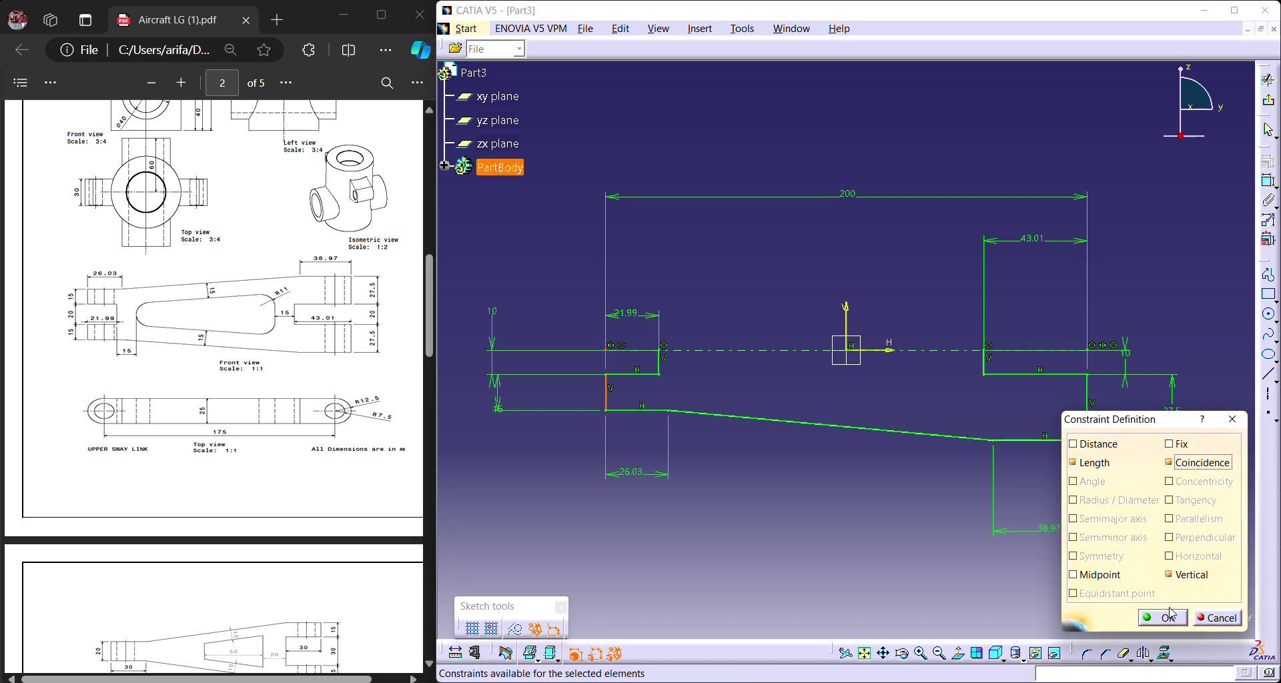
left_click(1169, 617)
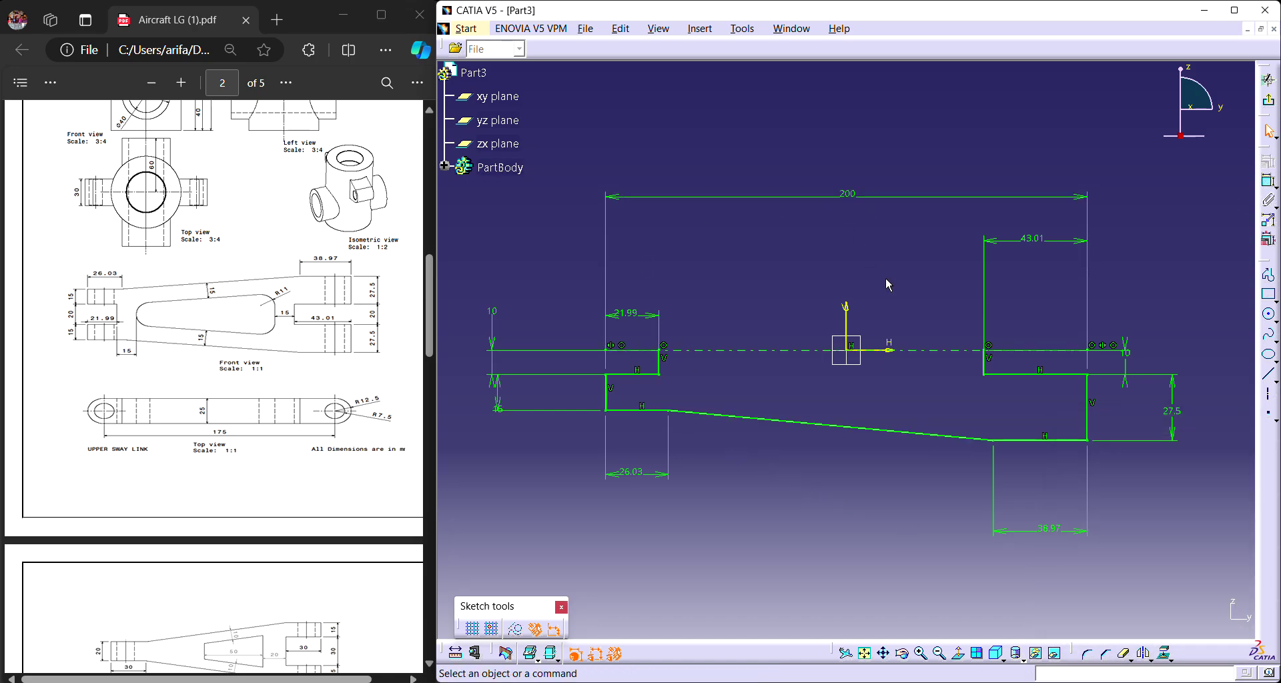
Sketch the central cutout's half profile between the notches: down from the axis, parallel to the outer sloping edge, and vertically back to the axis.
left_click(1268, 275)
left_click(694, 351)
left_click(692, 382)
left_click(957, 405)
left_click(959, 350)
key("Escape")
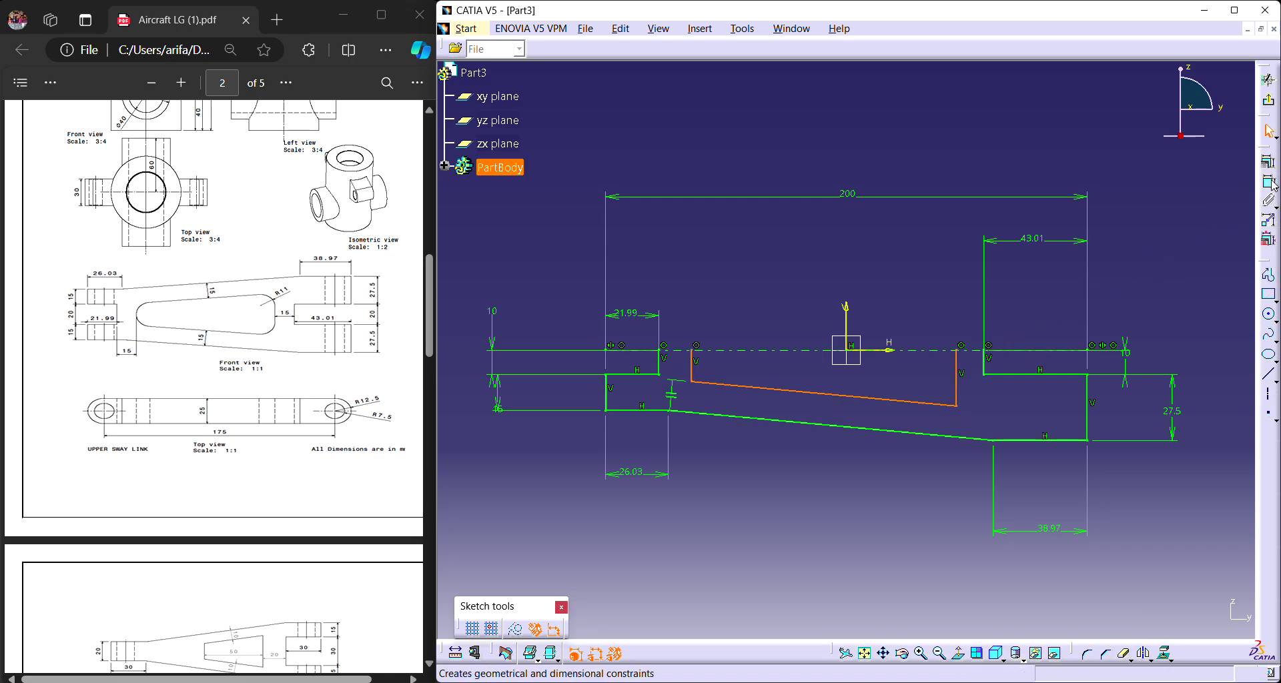
Dimension the gap between the left notch's inner edge and the cutout's left edge as 15 mm.
left_click(1270, 181)
left_click(661, 363)
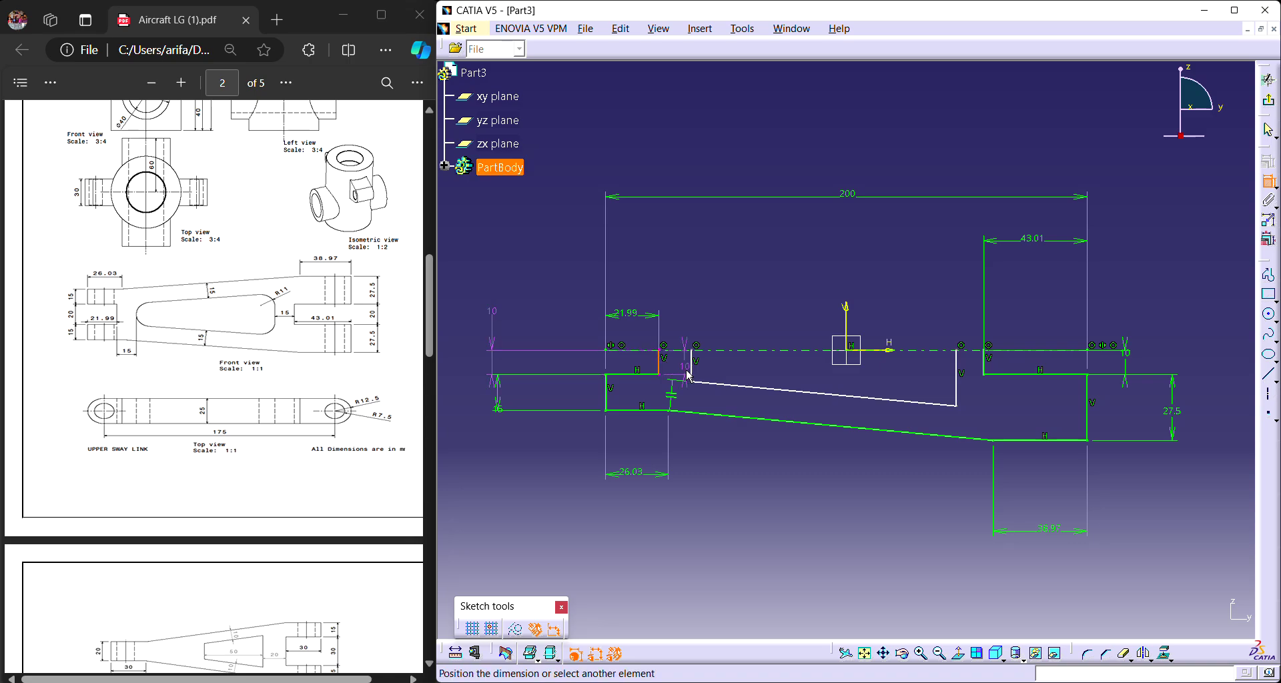
left_click(734, 310)
double_click(733, 310)
type("15")
key("Return")
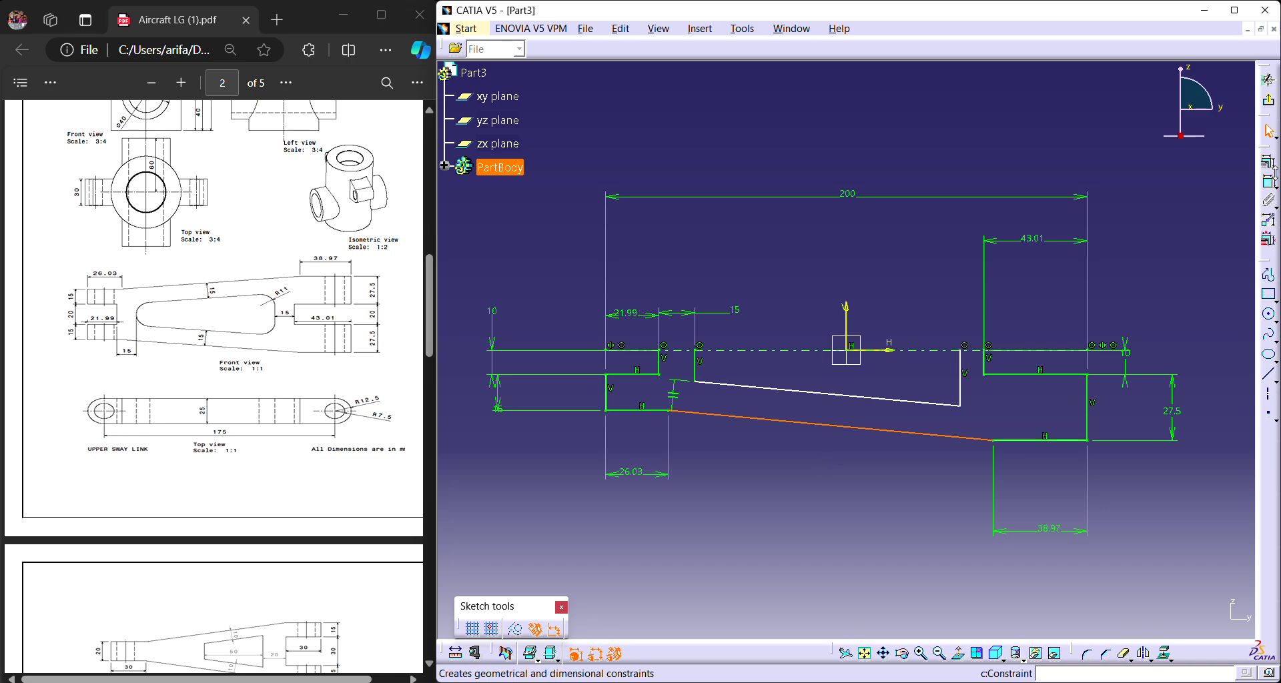
Dimension the distance between the outer sloping edge and the cutout's sloping edge as 15 mm.
left_click(1268, 181)
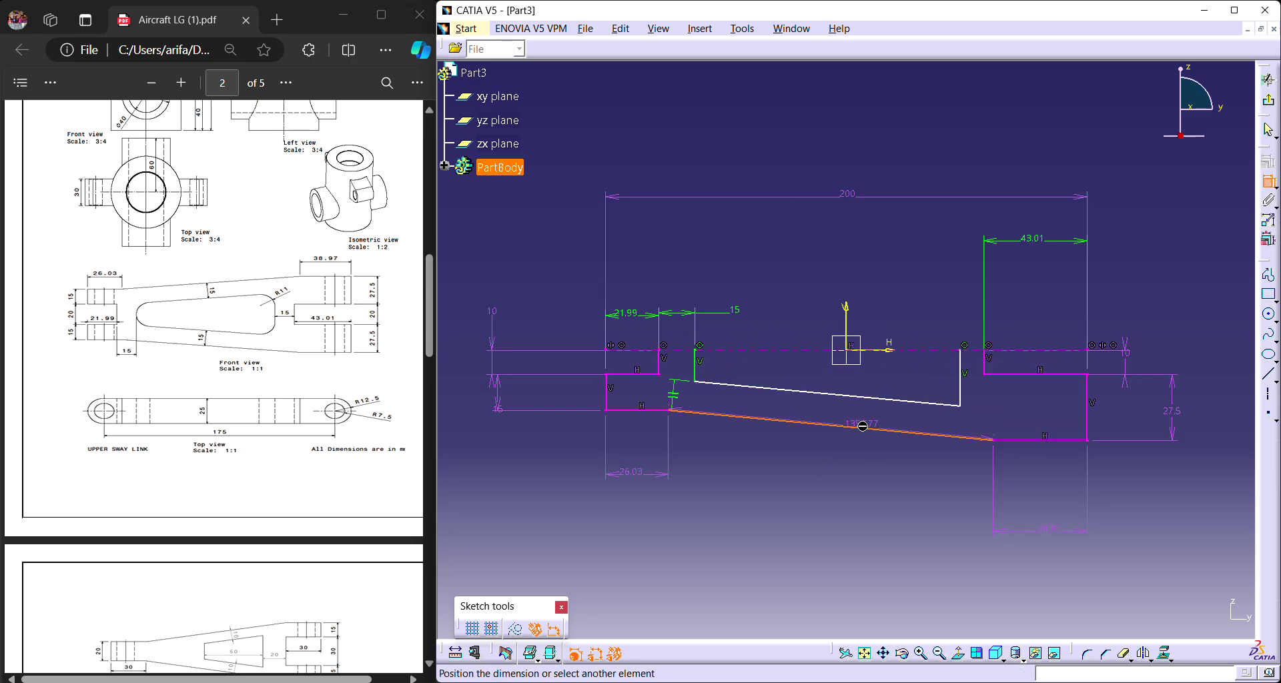
left_click(868, 401)
left_click(845, 470)
double_click(844, 470)
type("15")
key("Return")
Dimension the gap between the cutout's right edge and the right notch's inner edge as 15 mm.
left_click(962, 384)
left_click(985, 364)
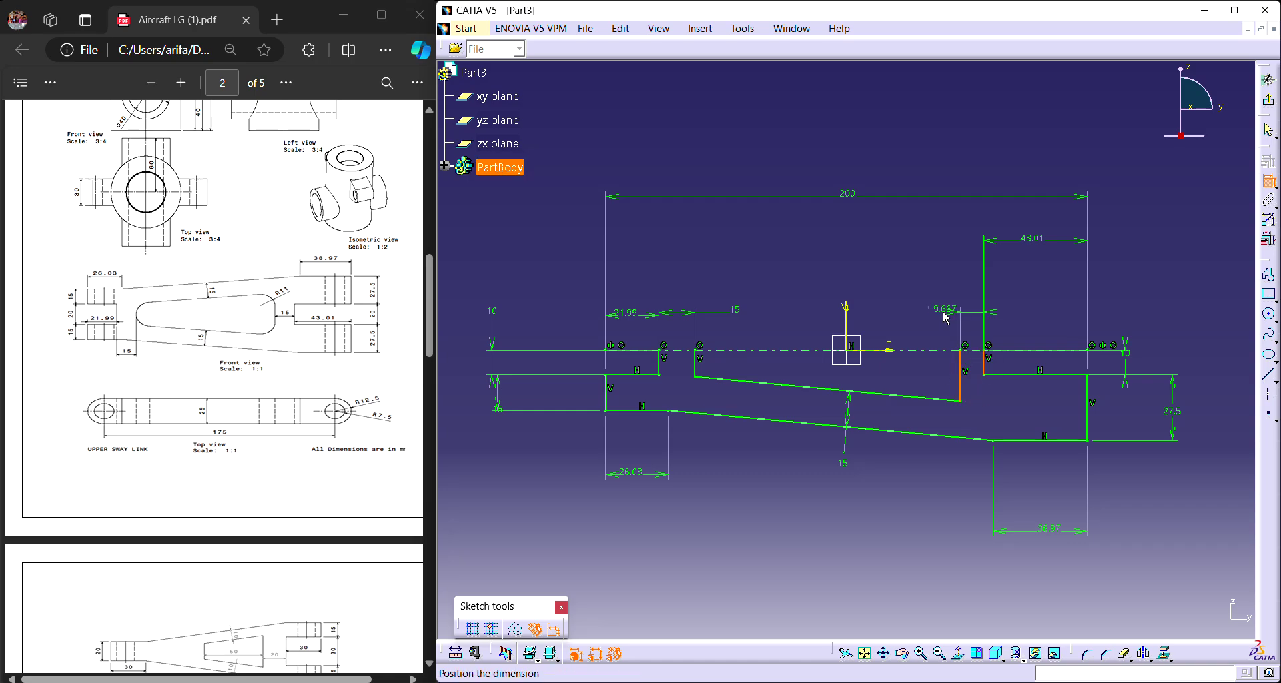
left_click(905, 312)
double_click(908, 313)
type("15")
key("Return")
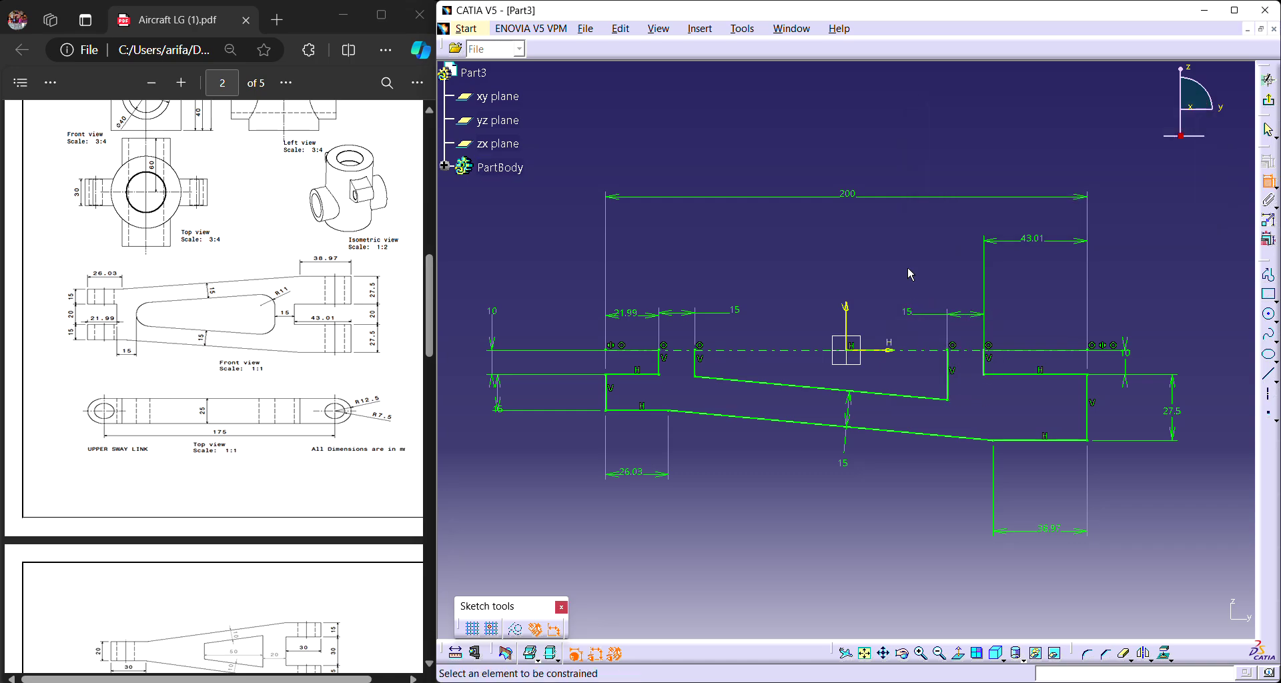
left_click(1269, 180)
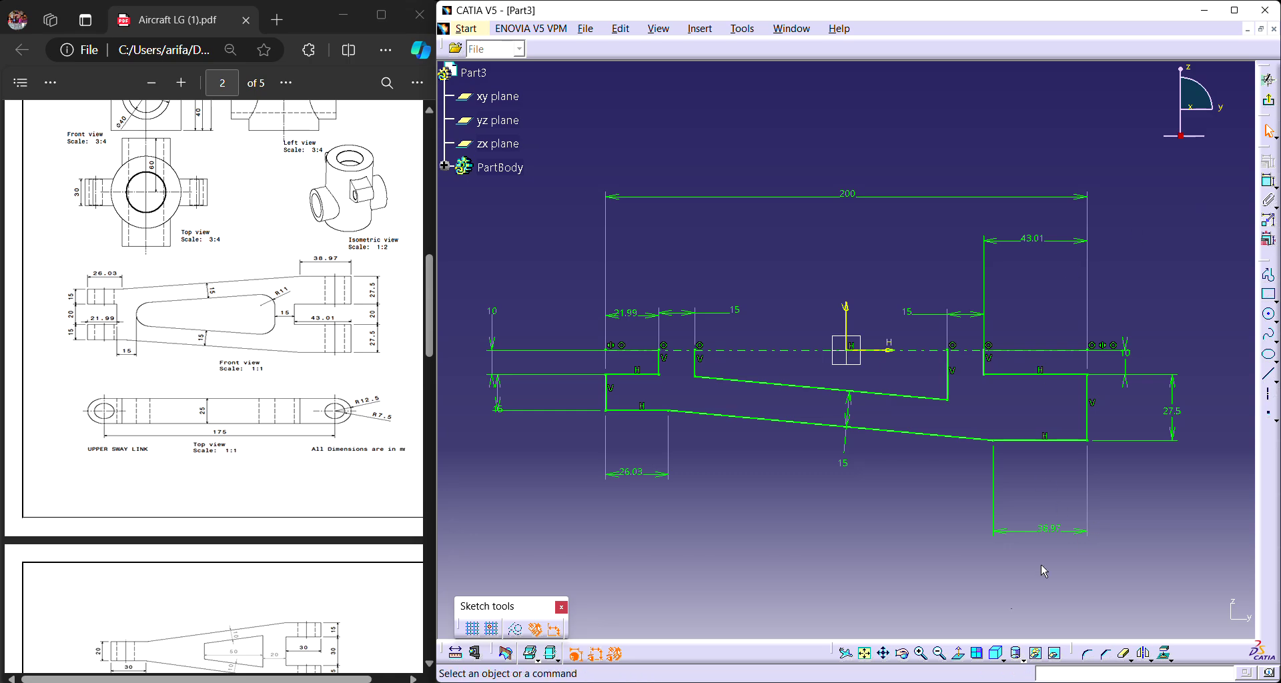
Round the cutout's lower right corner with a freehand Corner radius of about 8 mm.
left_click(1087, 654)
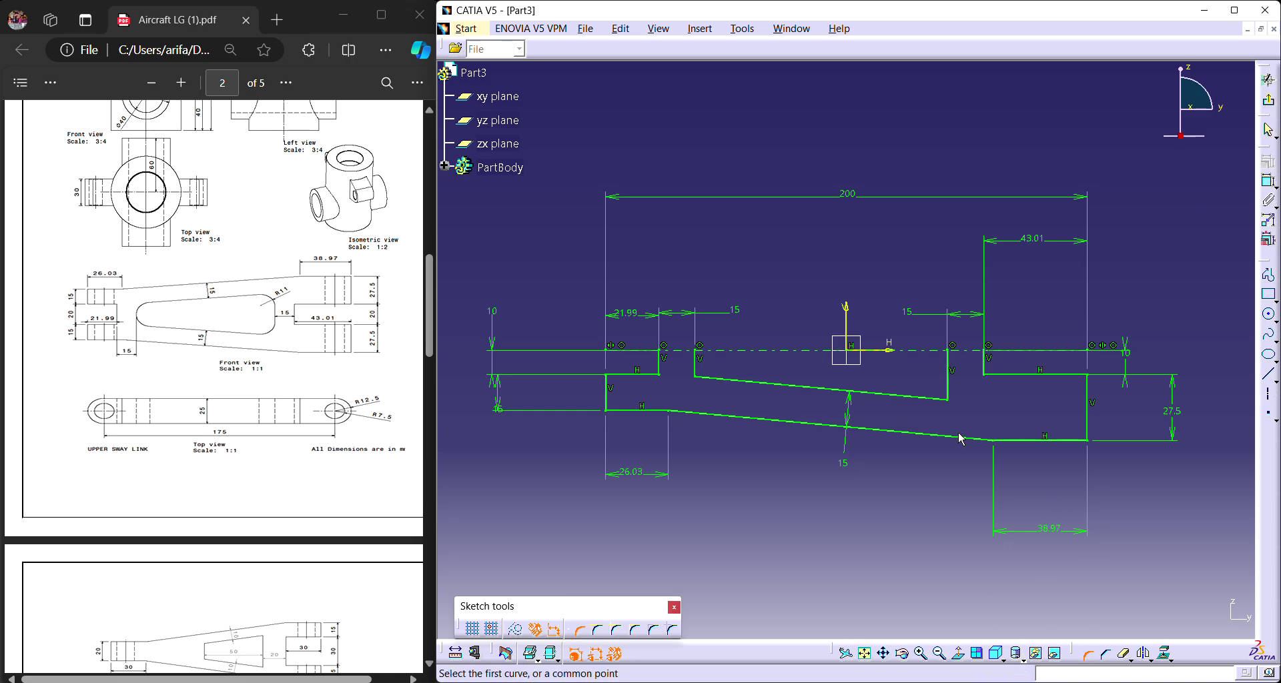
left_click(948, 398)
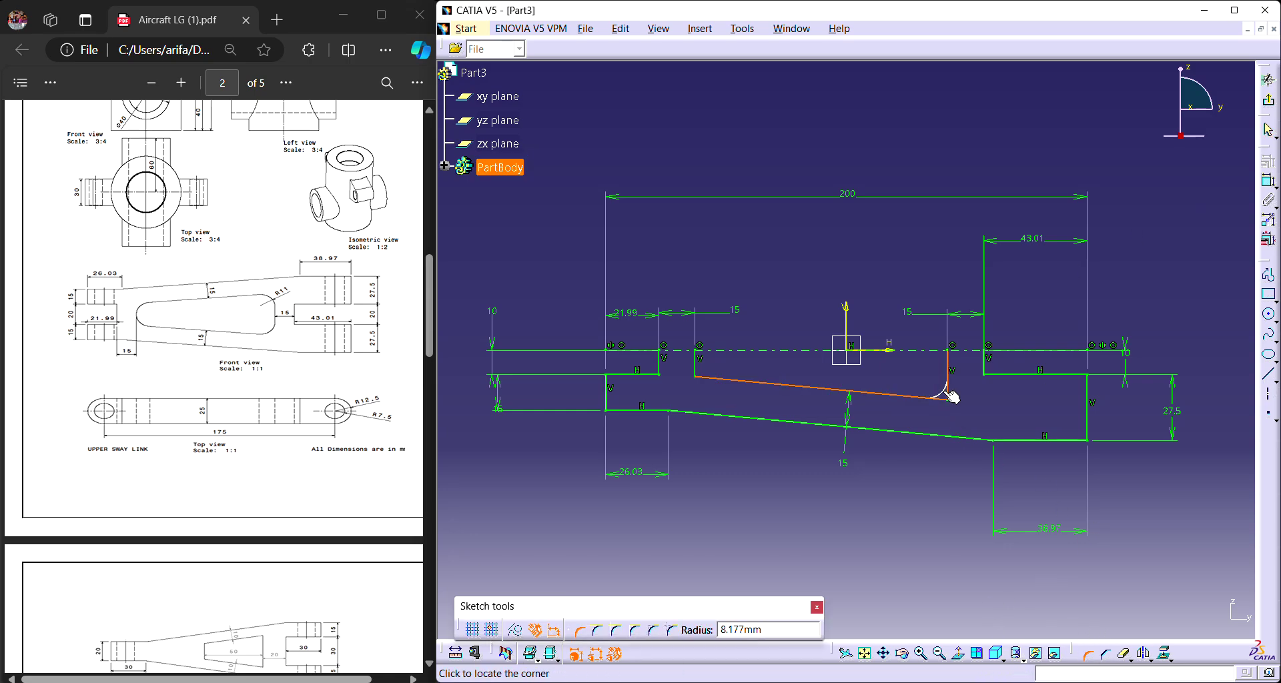
left_click(949, 399)
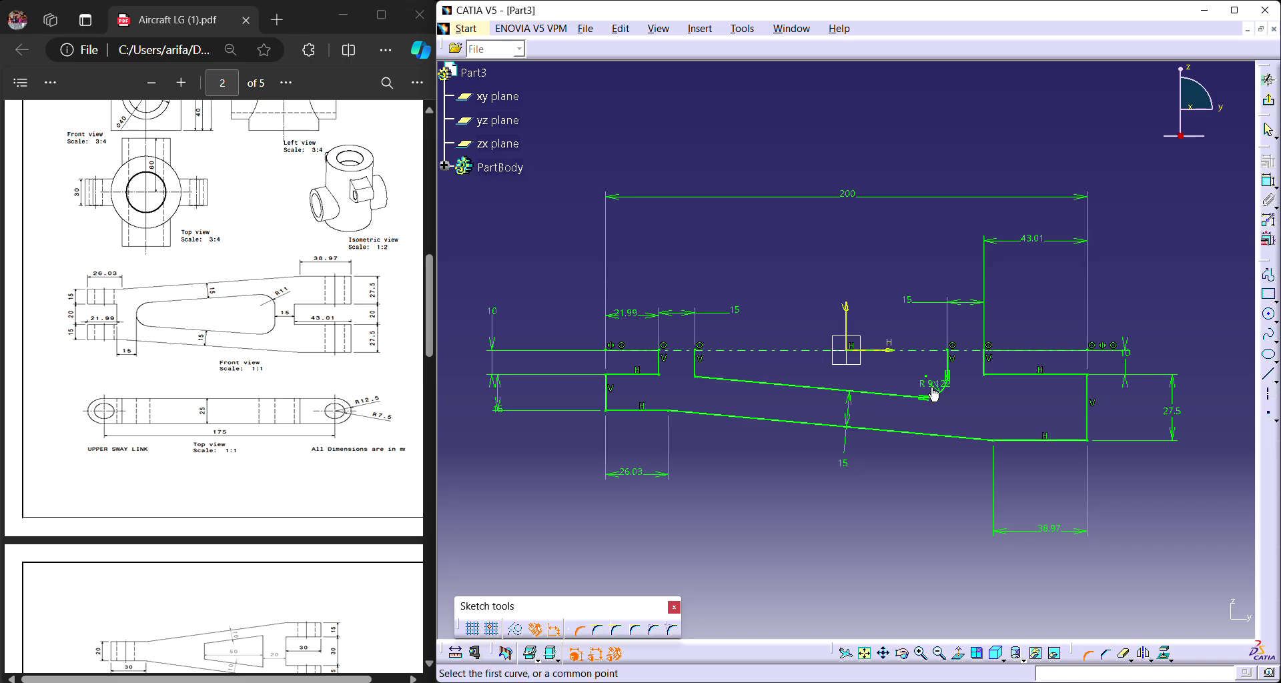
Set the radius of the cutout's lower right corner to 11 mm.
double_click(963, 414)
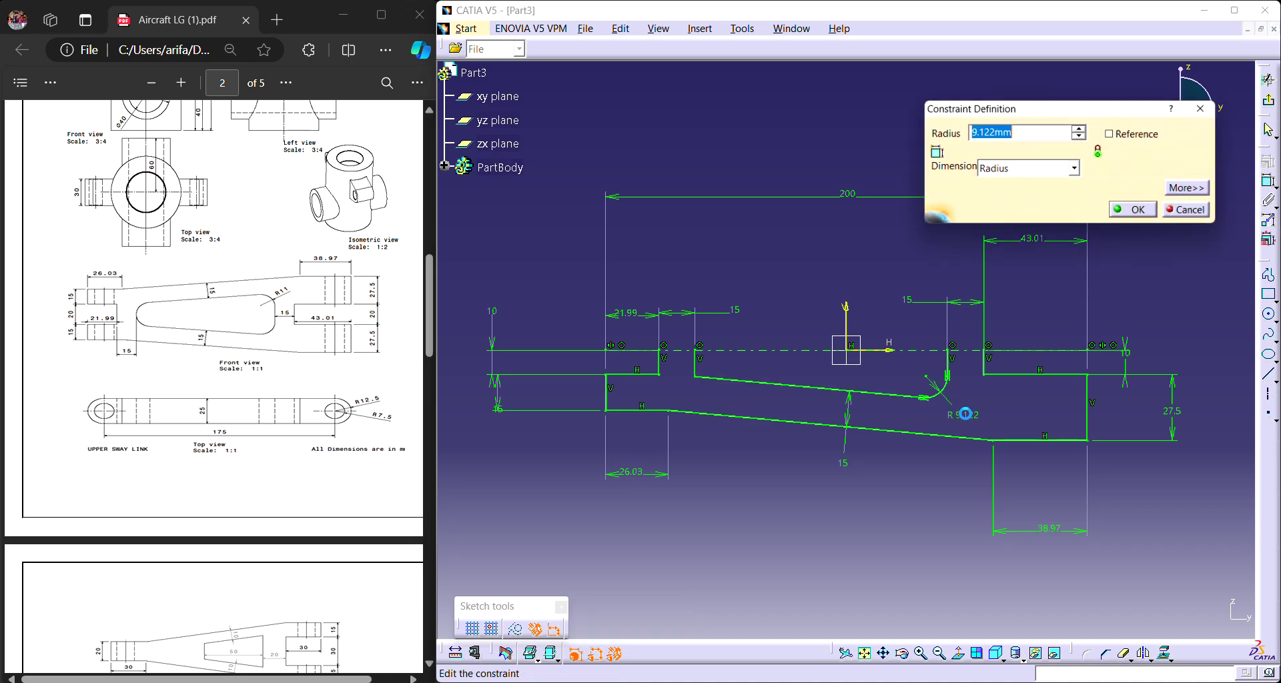
type("11")
key("Return")
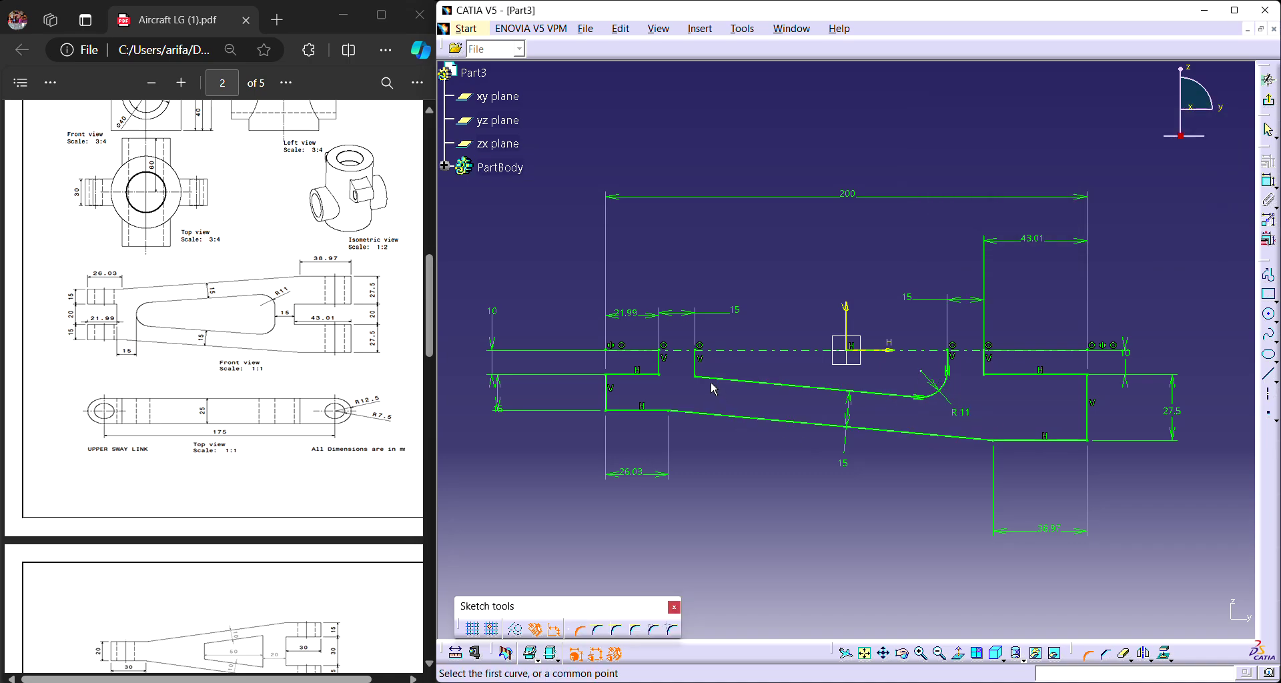
Round the cutout's lower left corner with the Corner tool and set its radius to 11 mm.
left_click(696, 377)
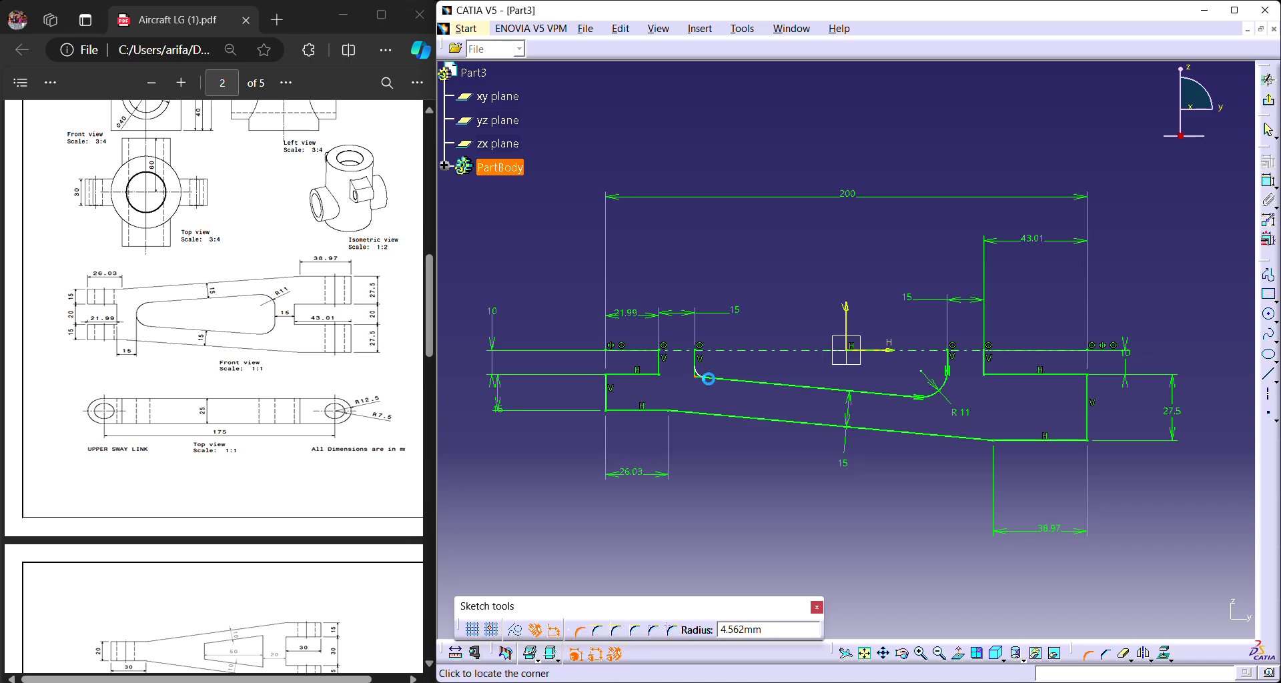
left_click(708, 379)
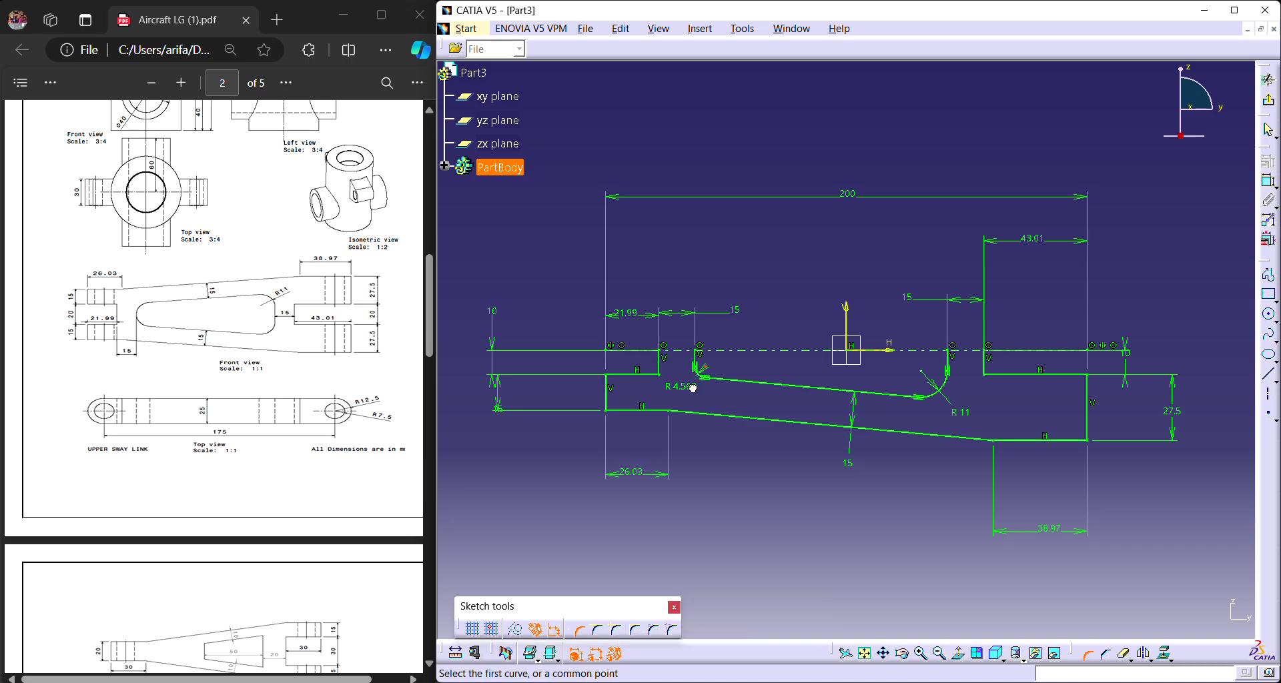
double_click(689, 394)
type("11")
key("Return")
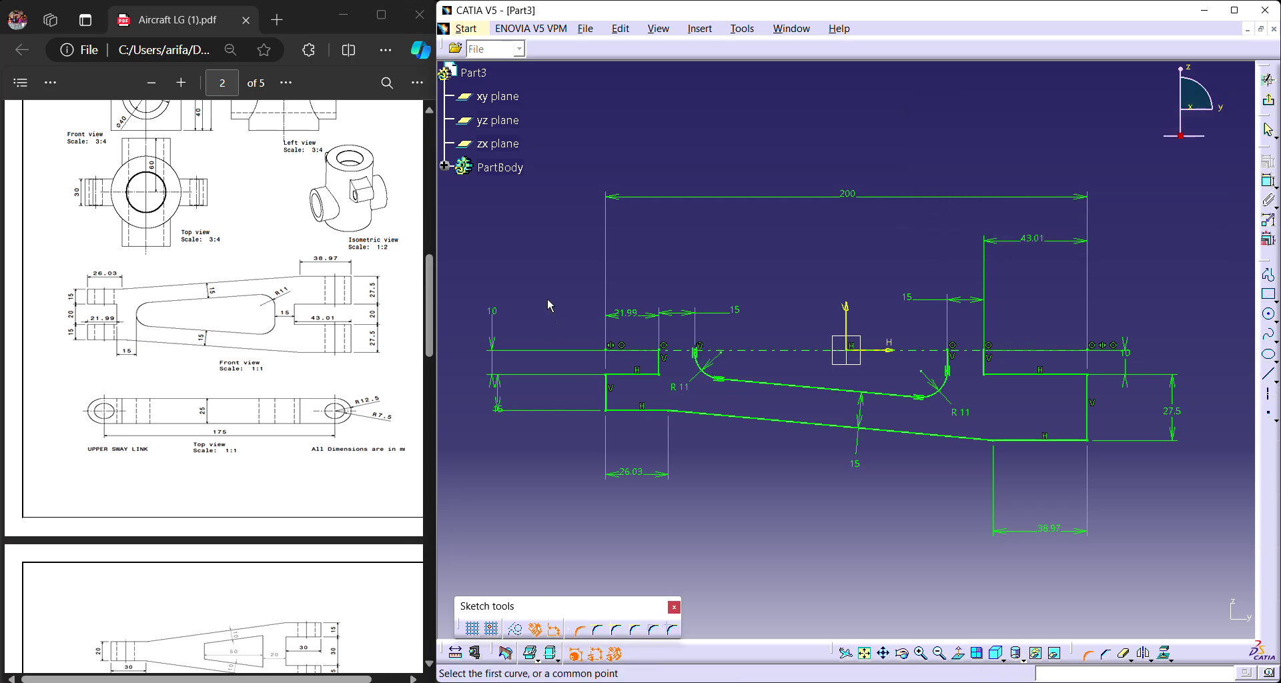
Mirror the complete half profile about the horizontal axis and exit the sketch.
mouse_move(545, 281)
left_mouse_down()
mouse_move(711, 428)
mouse_move(1181, 544)
mouse_move(1145, 562)
left_mouse_up()
key("Escape")
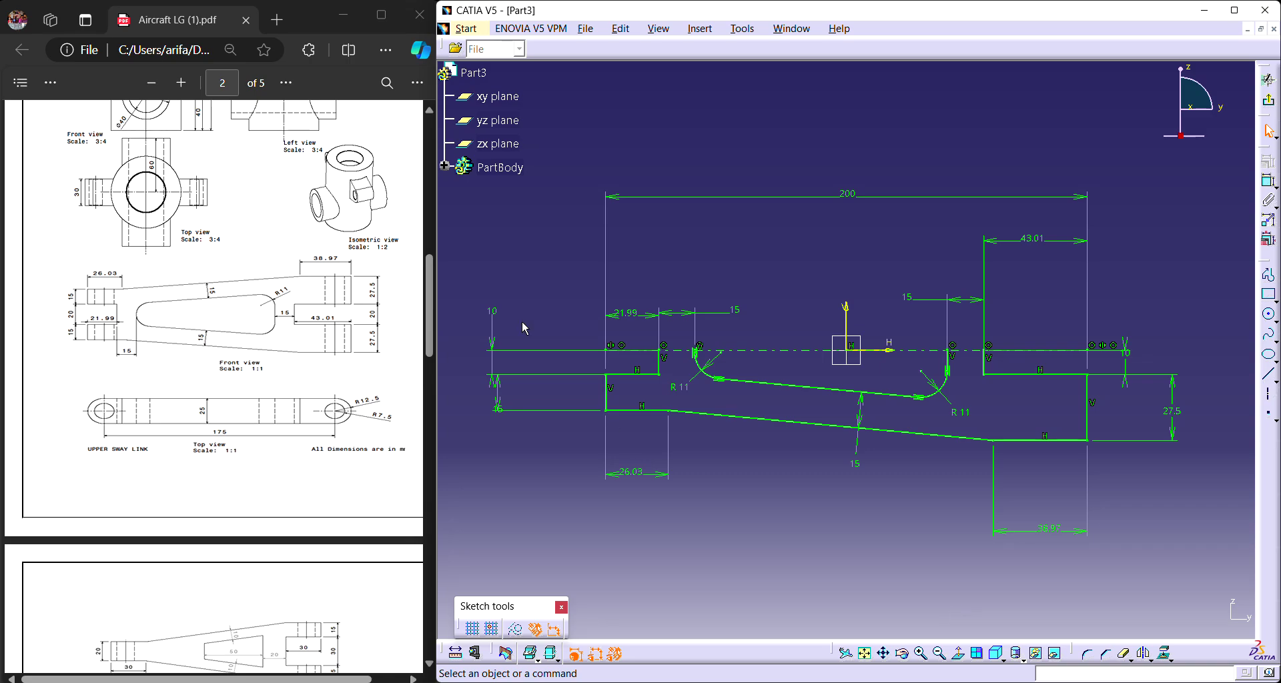
mouse_move(528, 242)
left_mouse_down()
mouse_move(1164, 527)
mouse_move(1206, 564)
left_mouse_up()
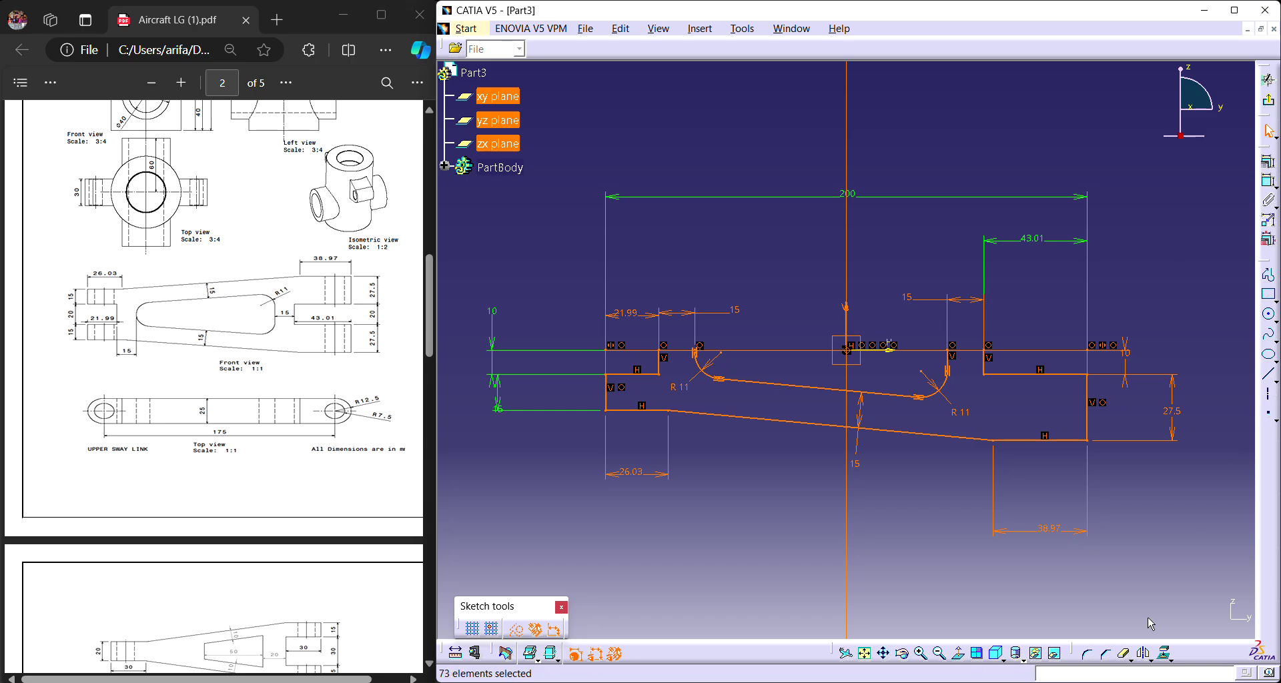
left_click(1144, 654)
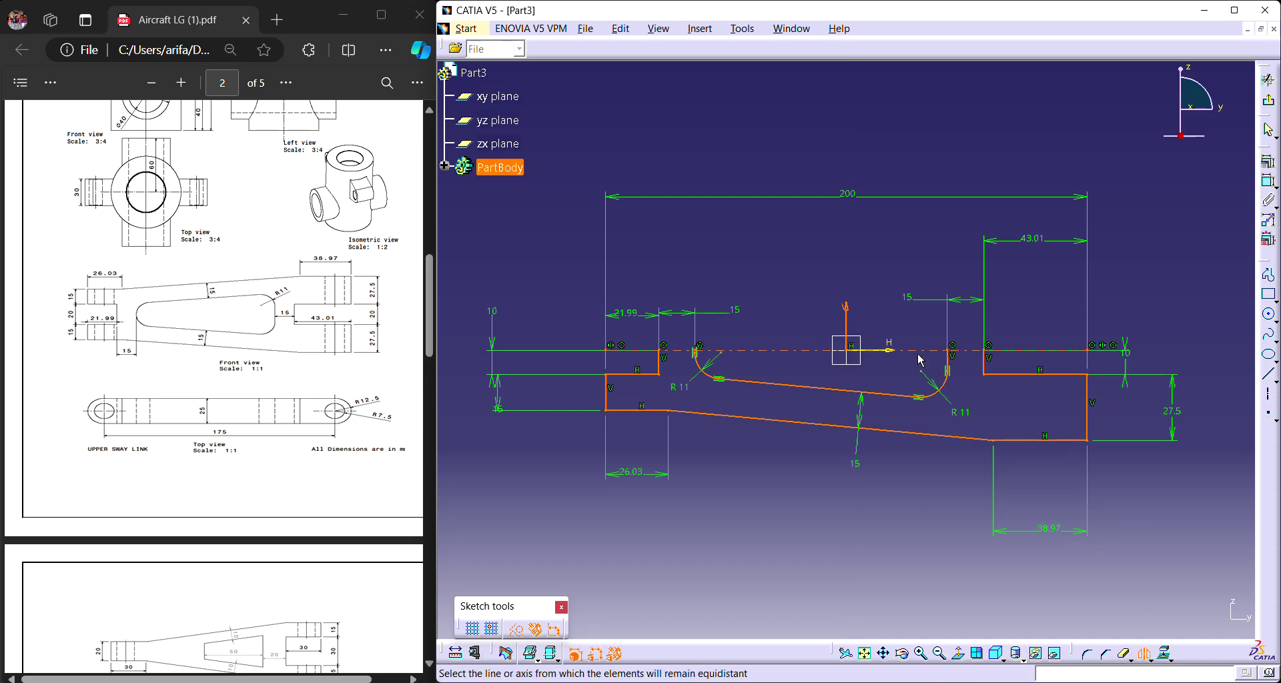
left_click(896, 348)
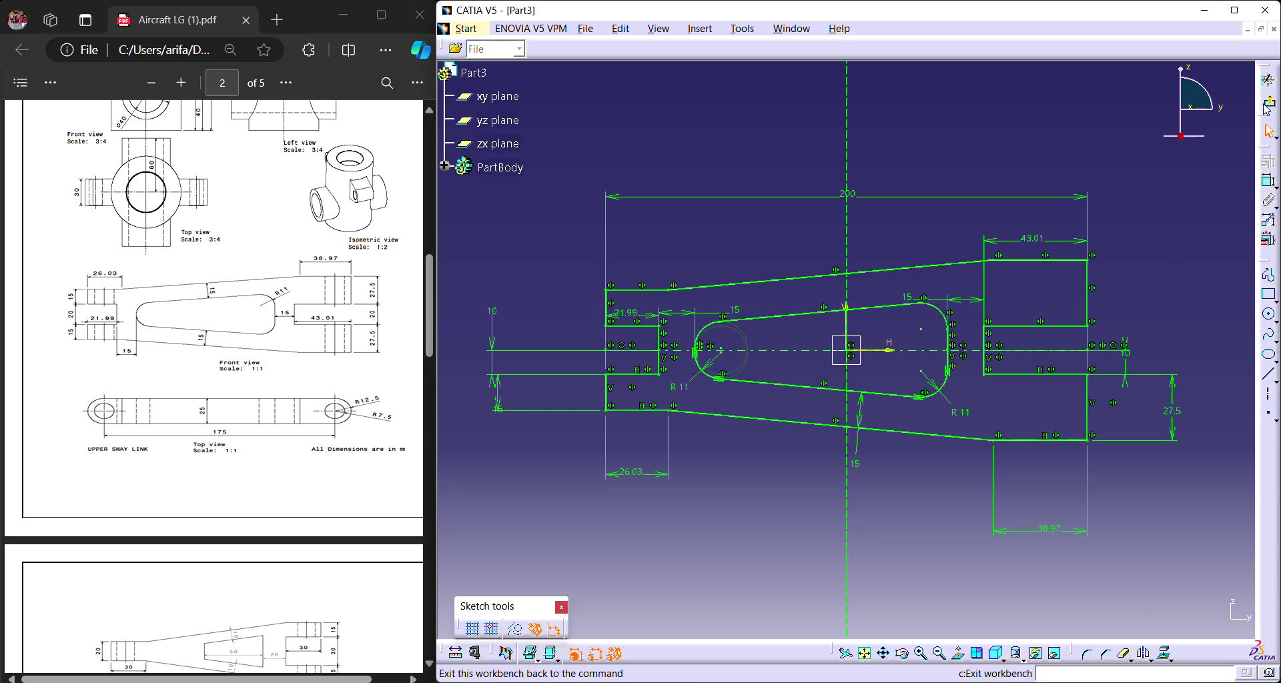
left_click(1269, 105)
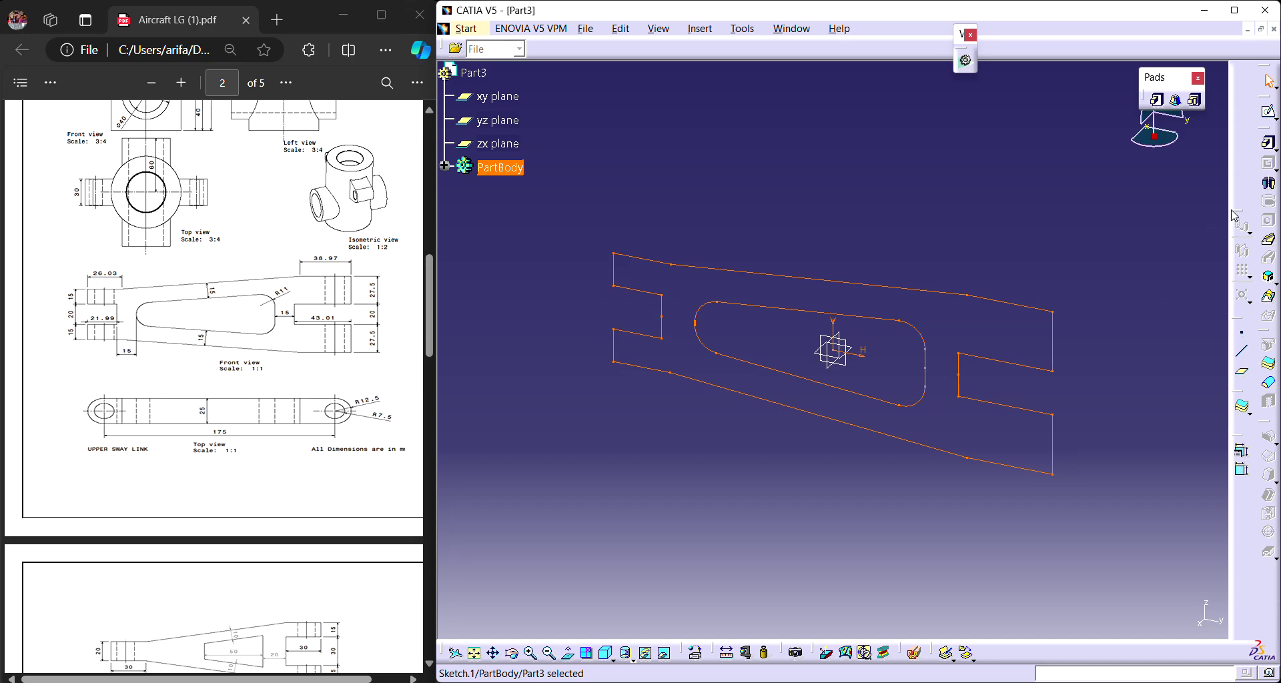
Pad the mirrored link profile with a length of 12.5 mm and mirrored extent.
mouse_move(795, 477)
middle_mouse_down("ctrl")
mouse_move(824, 389)
mouse_move(816, 533)
middle_mouse_up("ctrl")
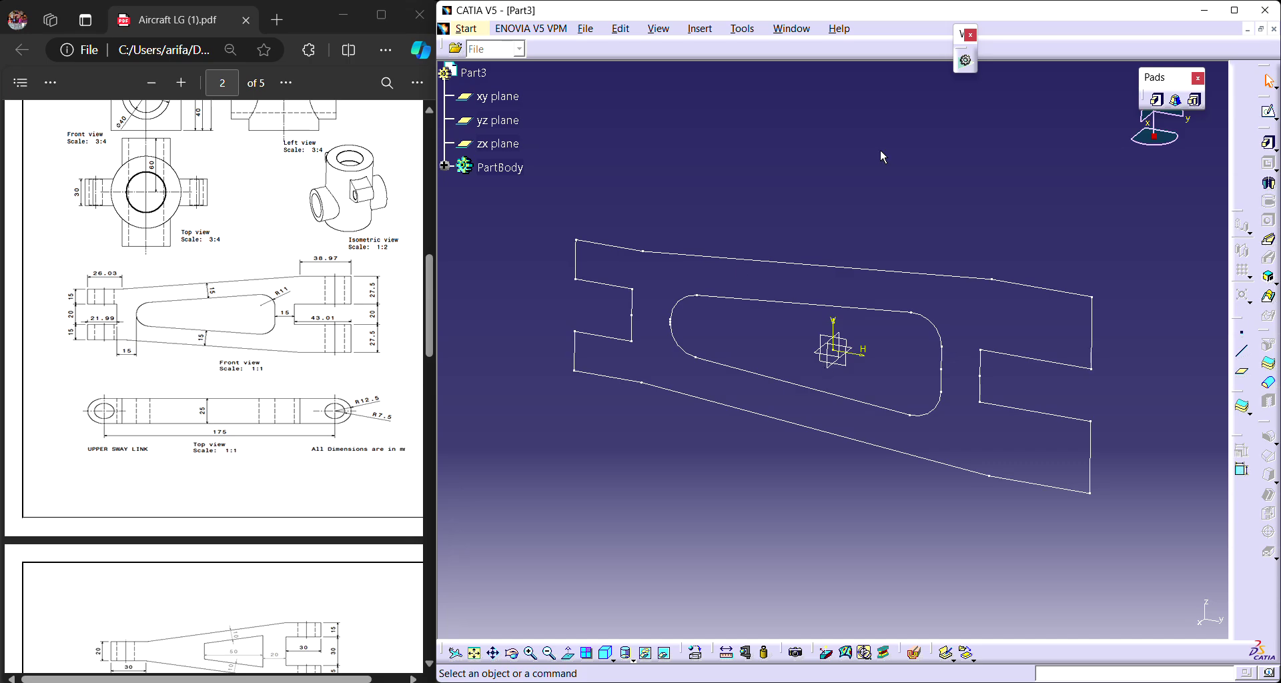
left_click(1268, 142)
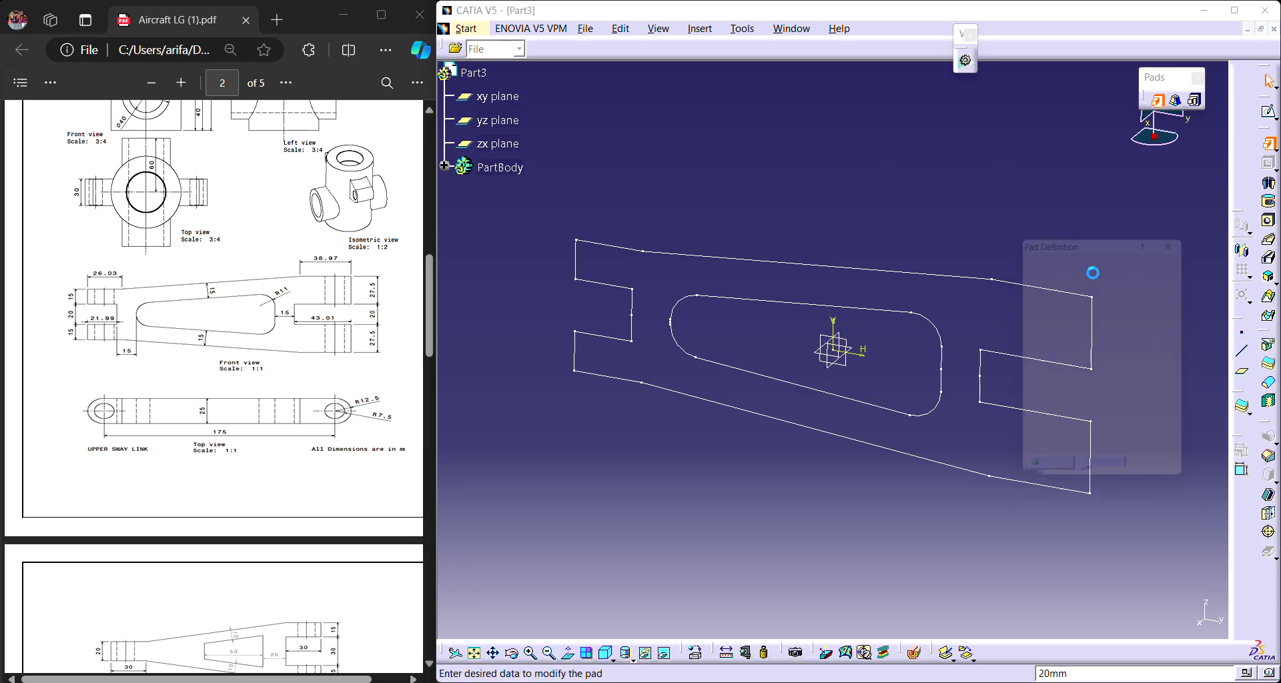
mouse_move(951, 240)
middle_mouse_down()
mouse_move(767, 326)
mouse_move(806, 301)
middle_mouse_up()
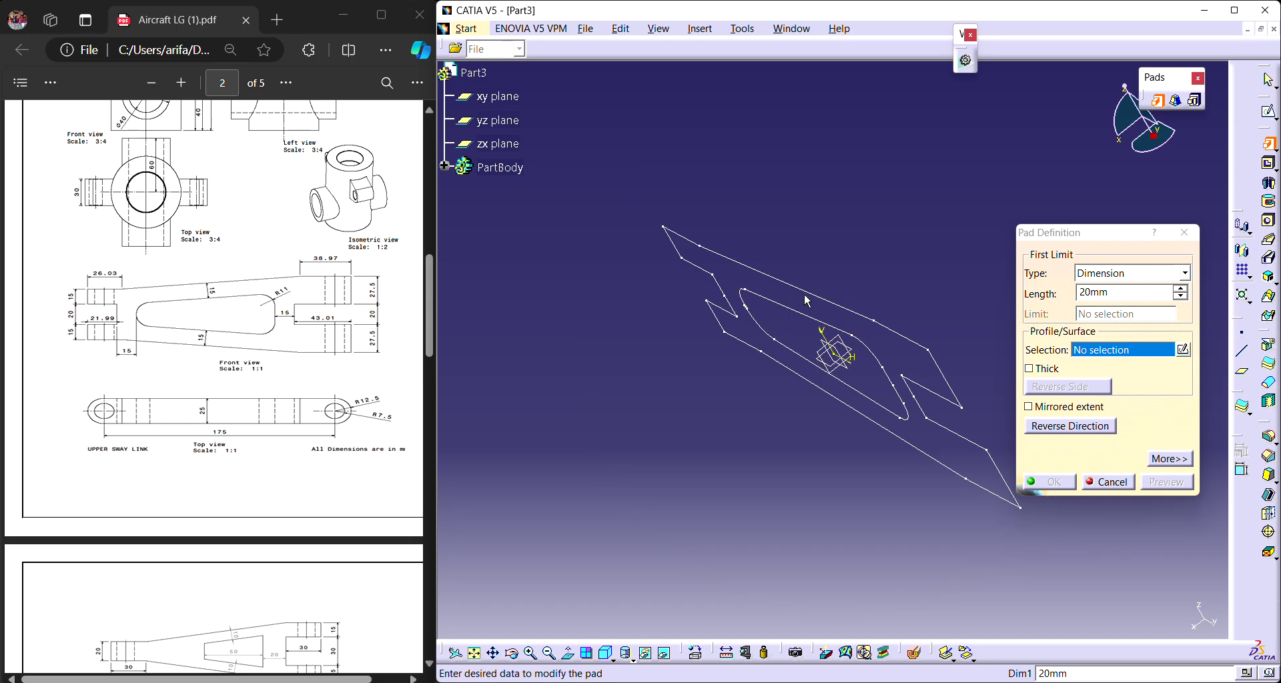
left_click(815, 287)
middle_click_drag(760, 459, 711, 452)
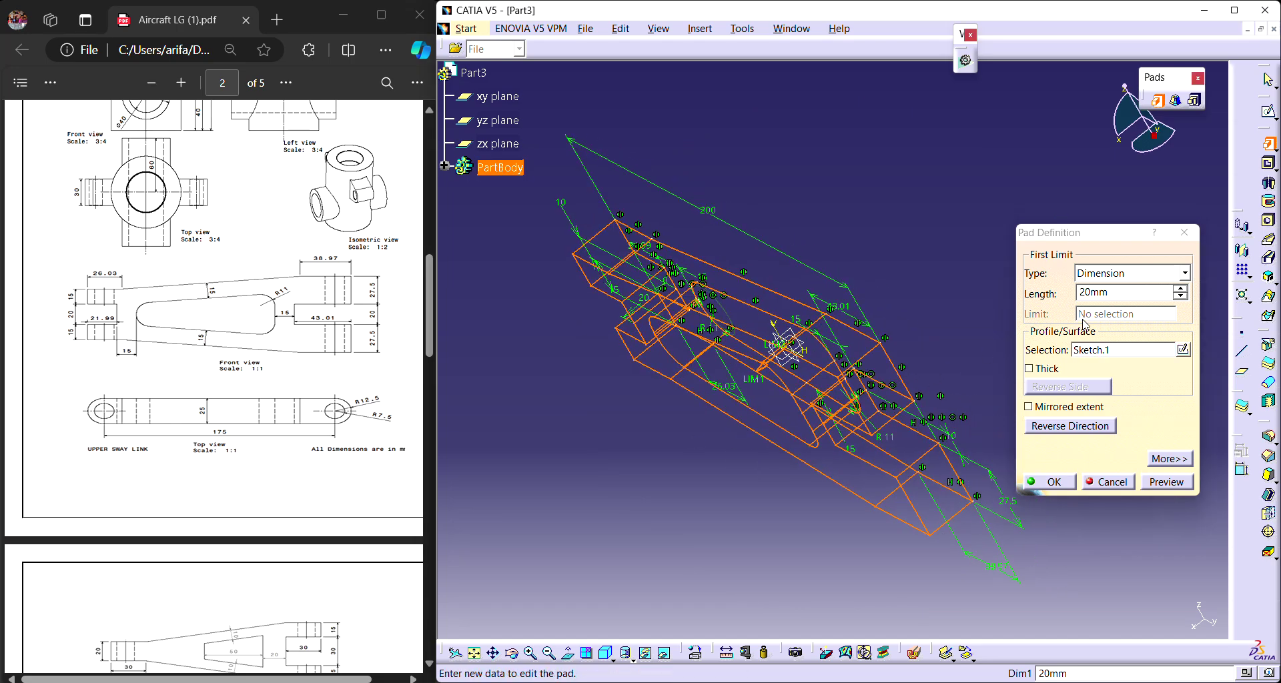
type("25")
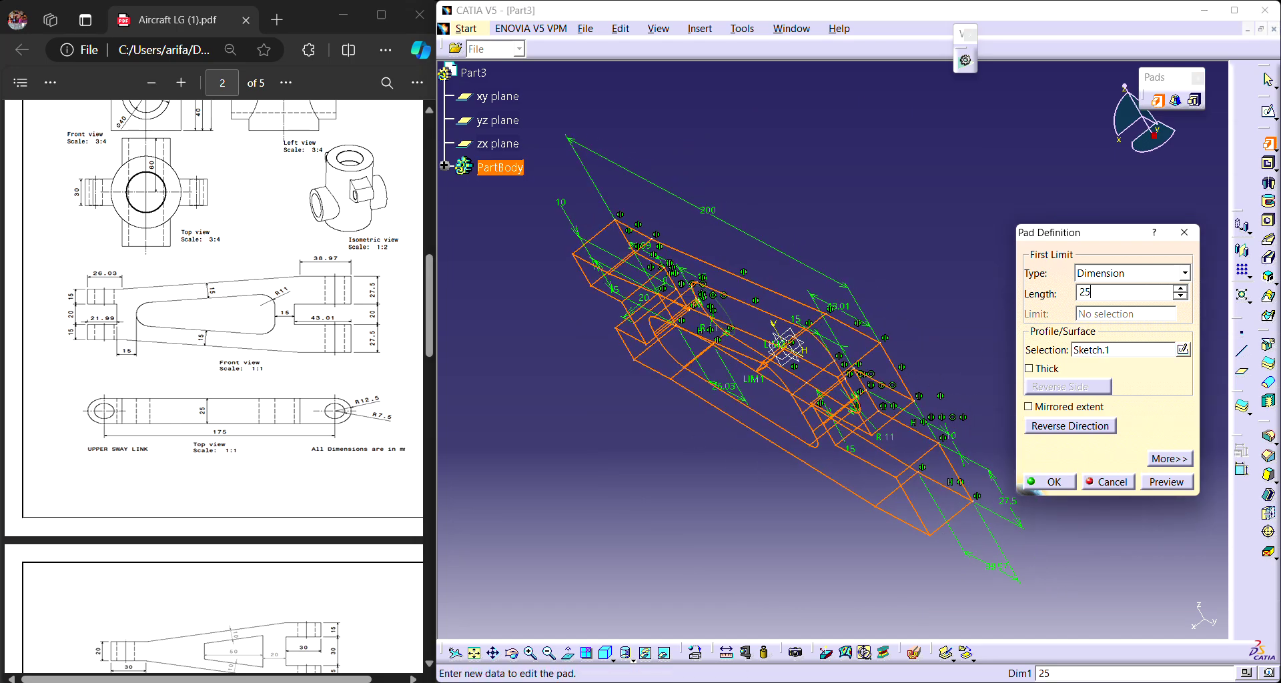
key("Return")
middle_click_drag(943, 278, 953, 348)
left_click(1058, 408)
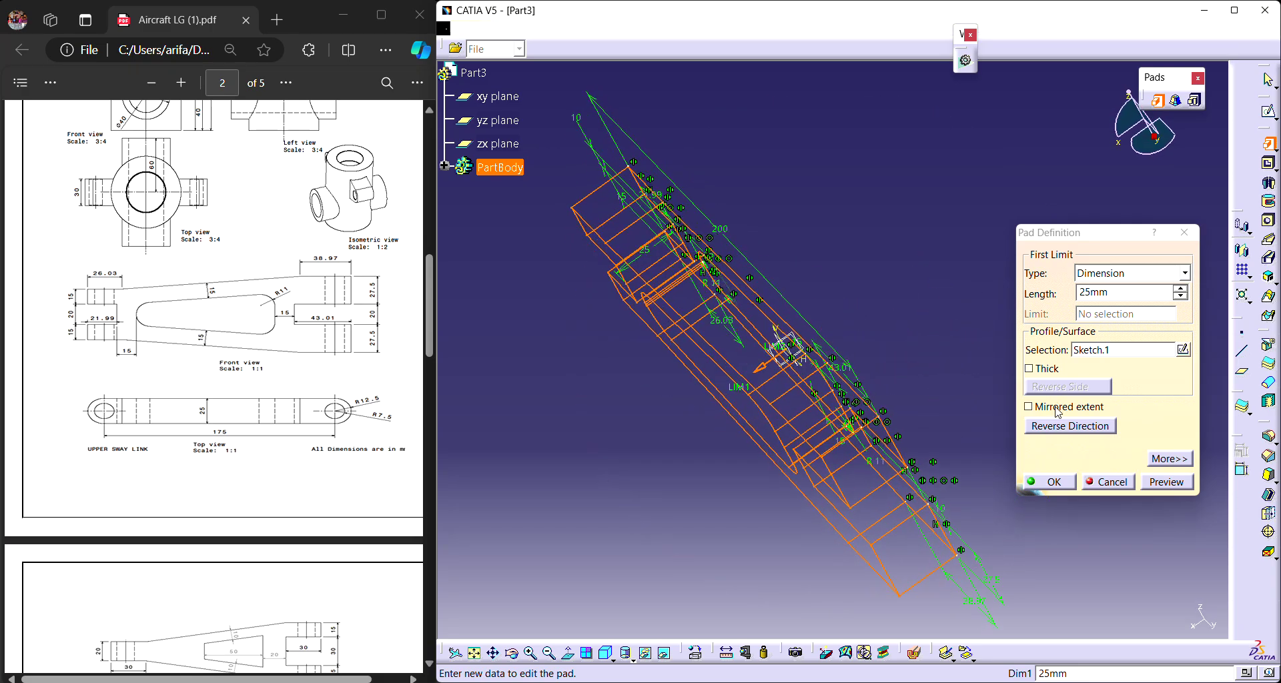
double_click(1101, 293)
type("12.5")
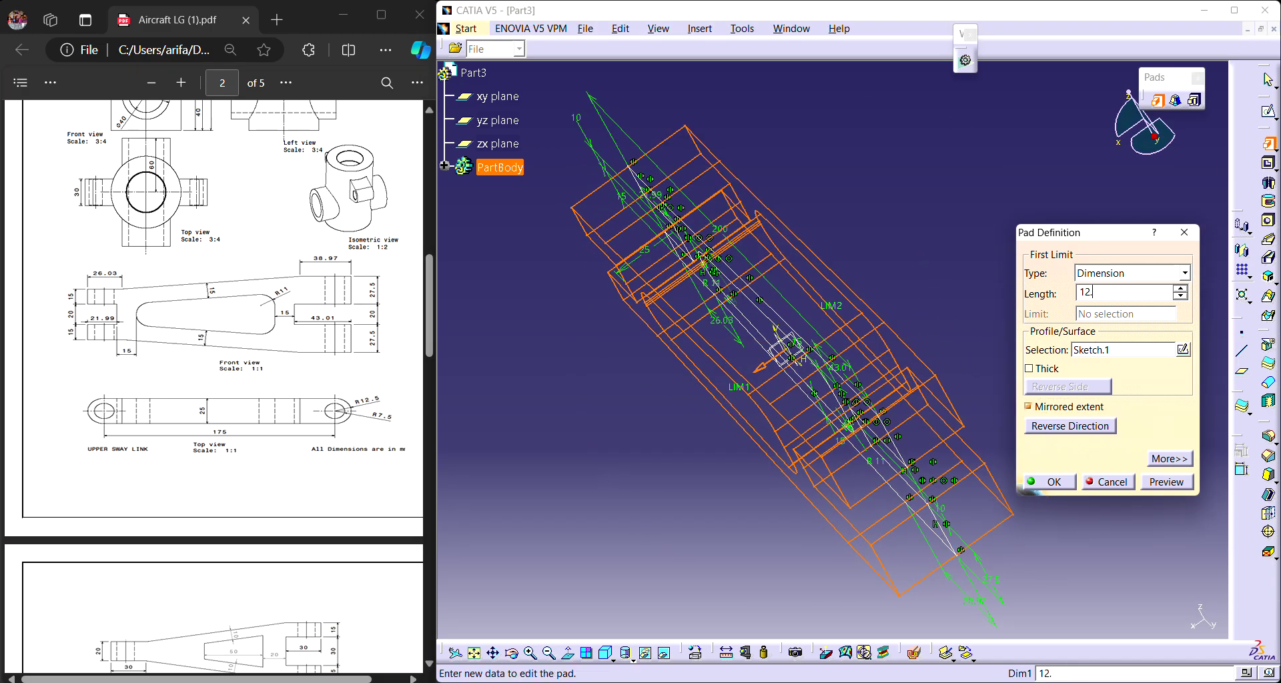
left_click(1049, 482)
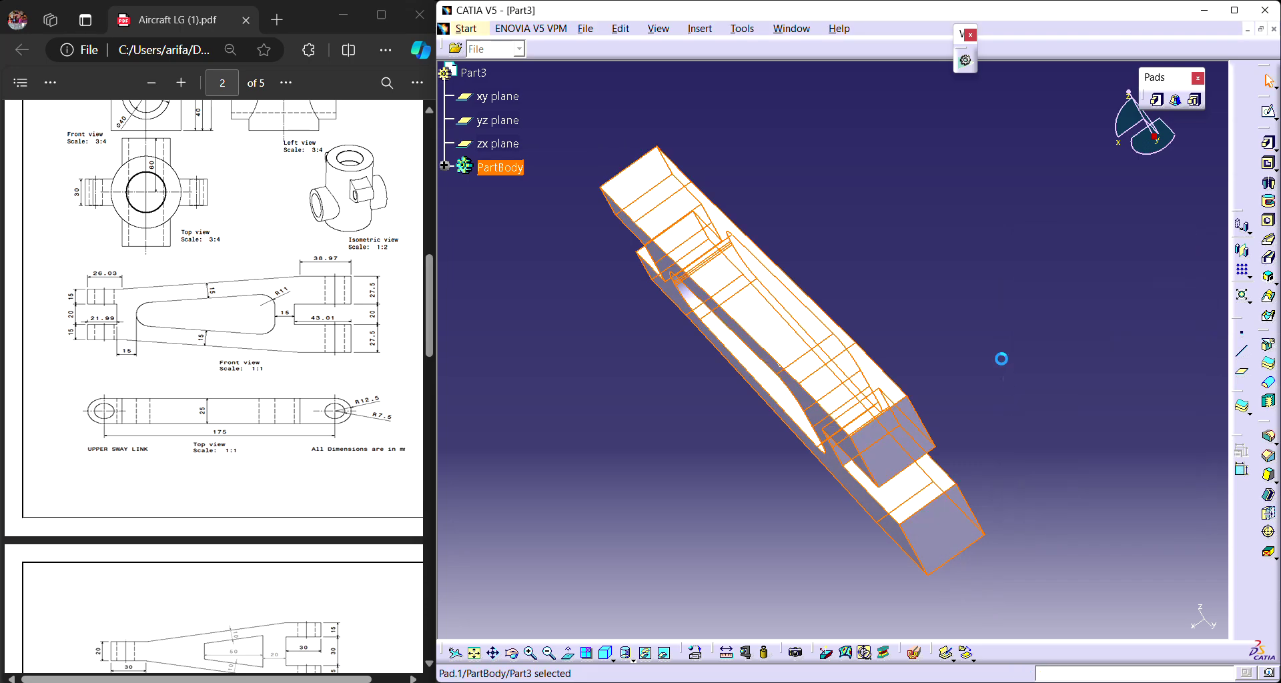
Examine the padded link from several angles and in the four-view layout against the drawing.
middle_click_drag(612, 499, 804, 256)
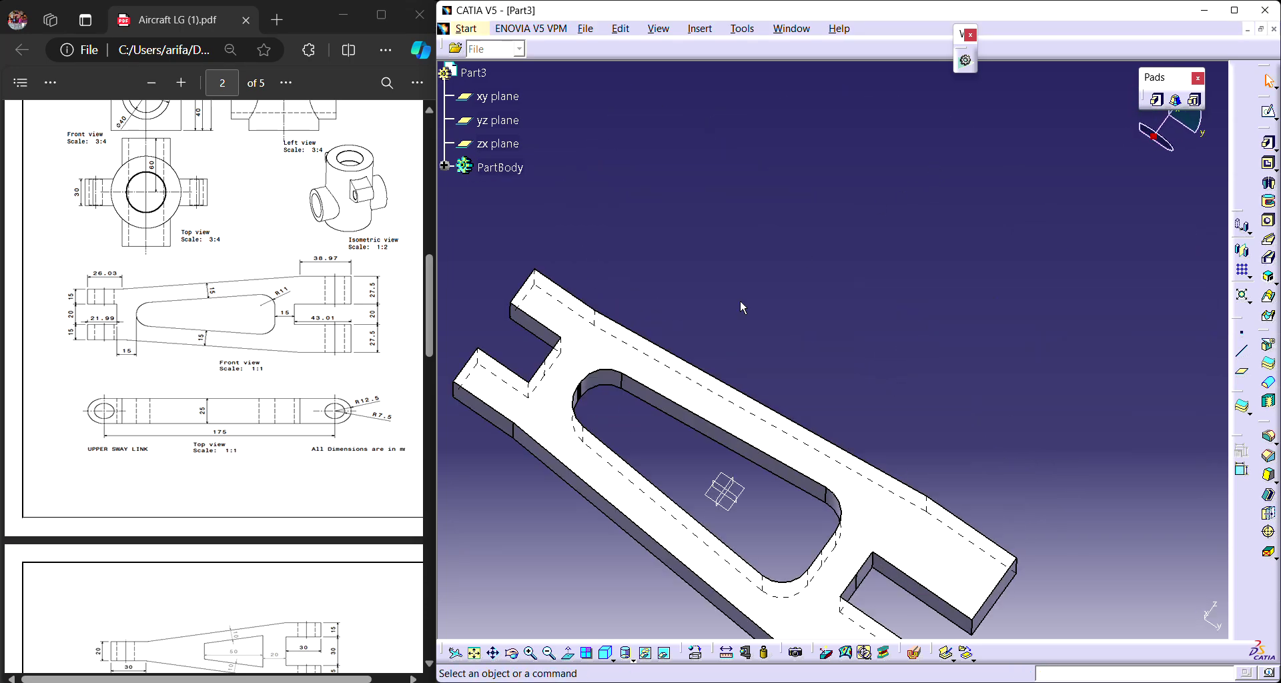
middle_click_drag(671, 469, 882, 399)
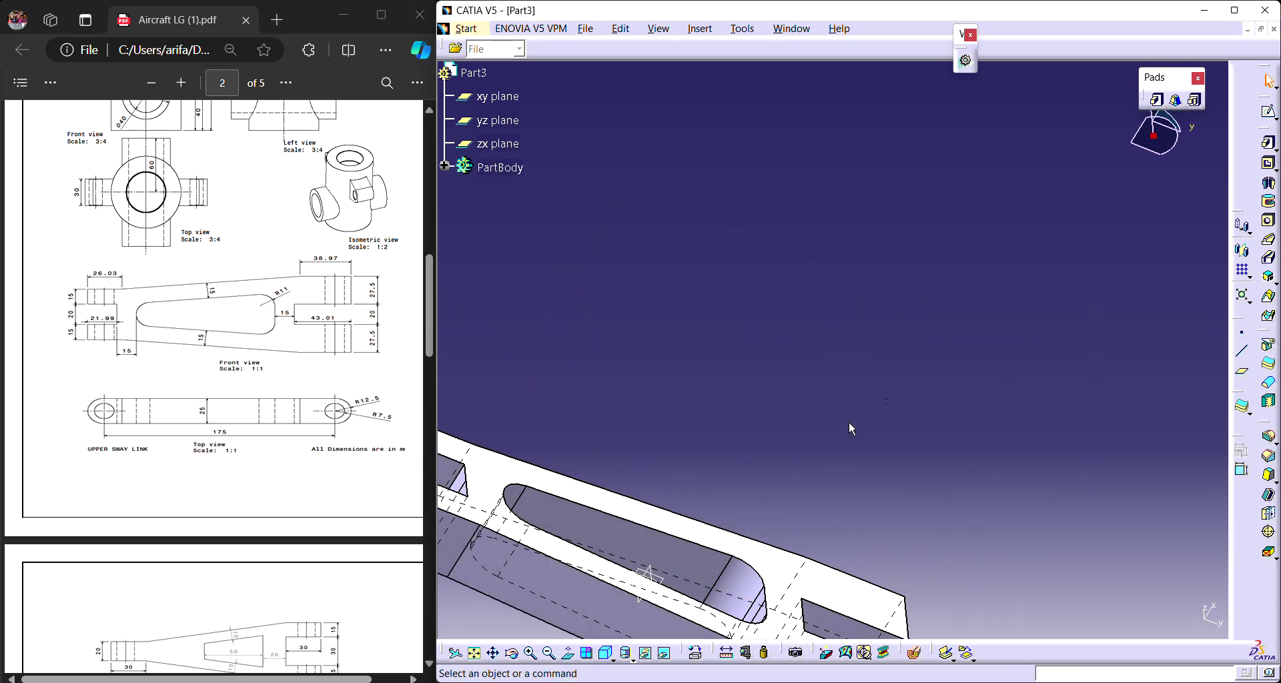
middle_click_drag(953, 332, 1063, 249)
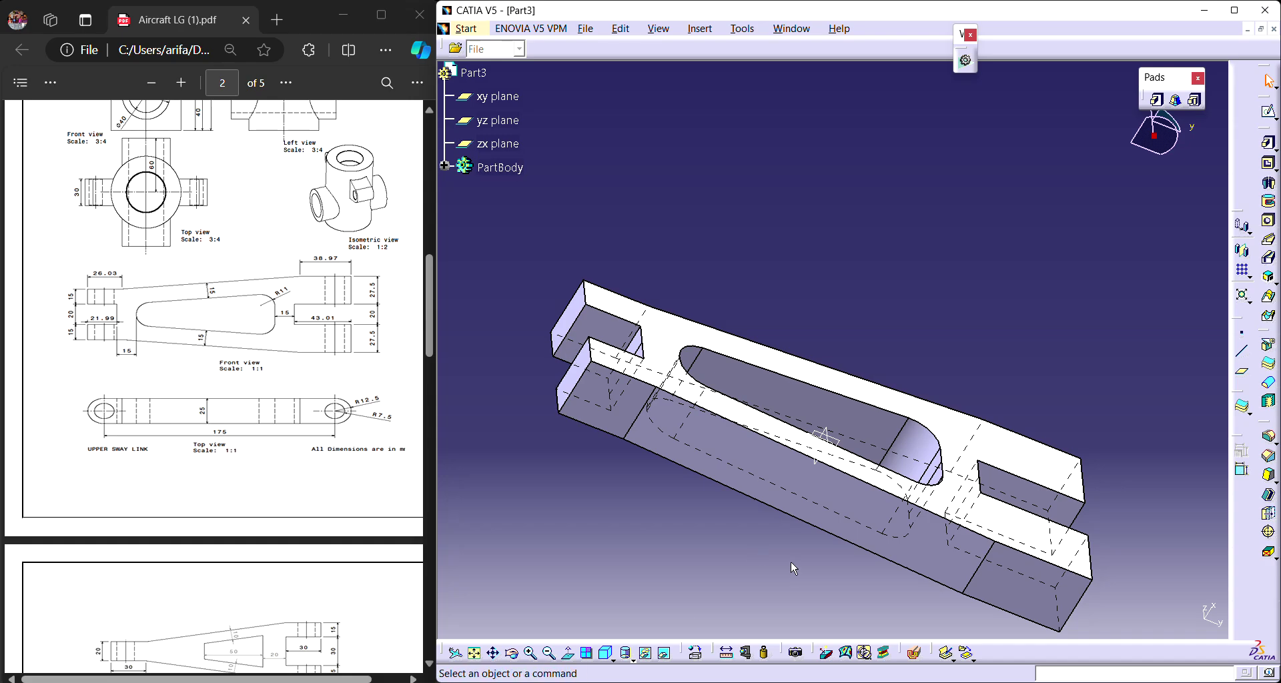
left_click(588, 654)
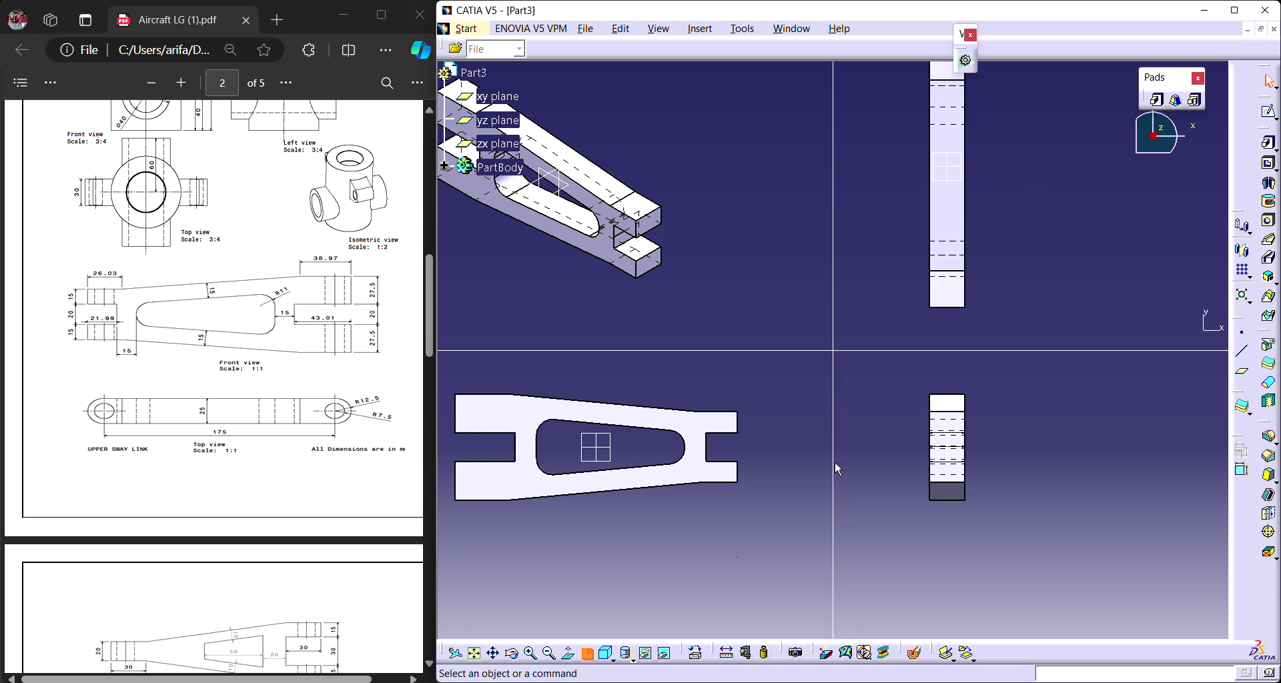
left_click(588, 654)
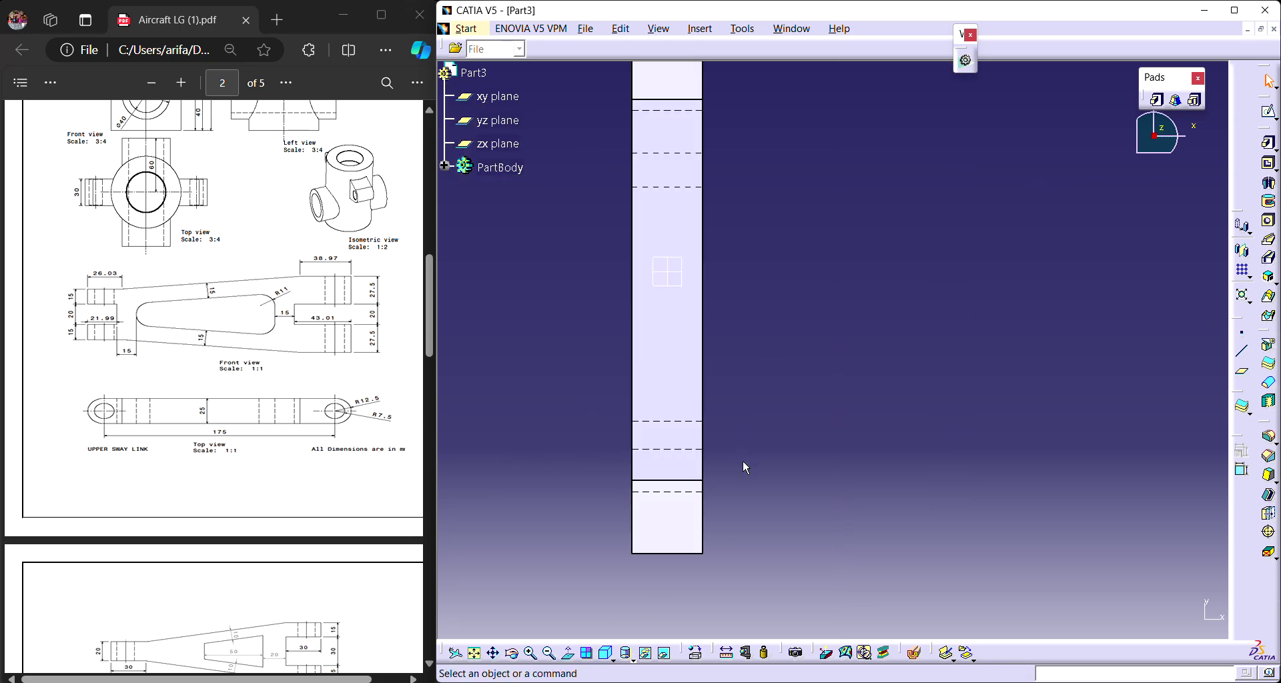
left_click(473, 653)
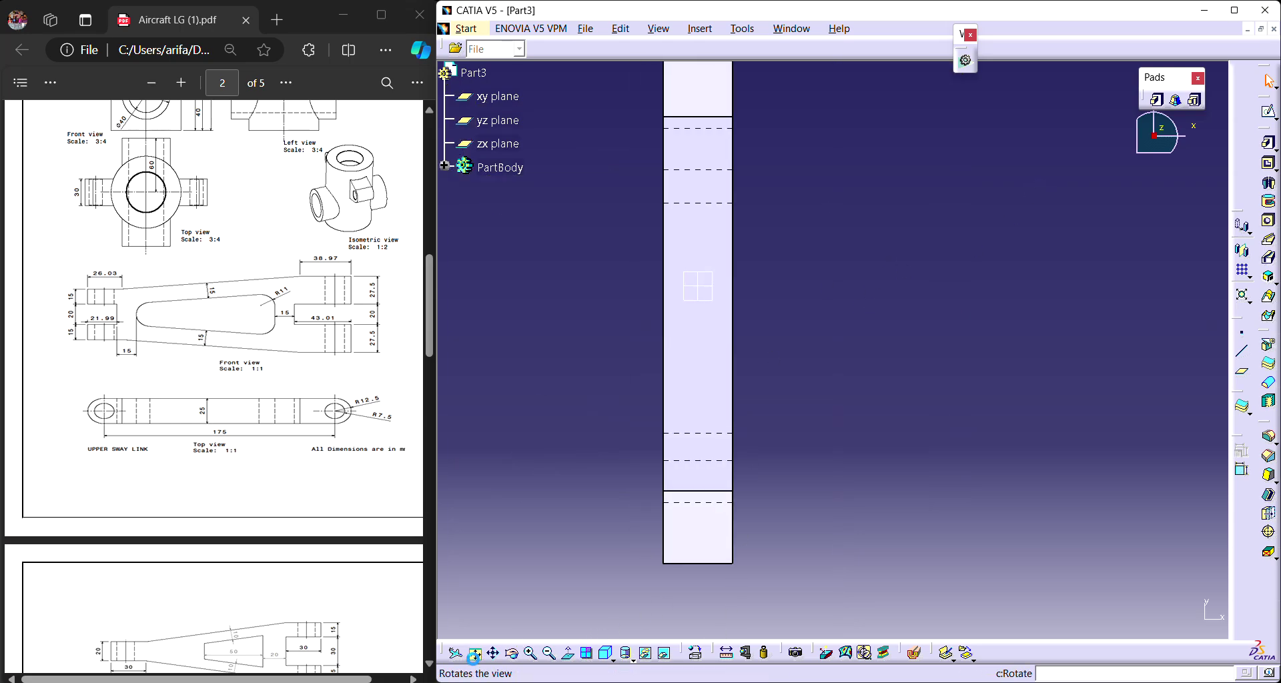
left_click(590, 659)
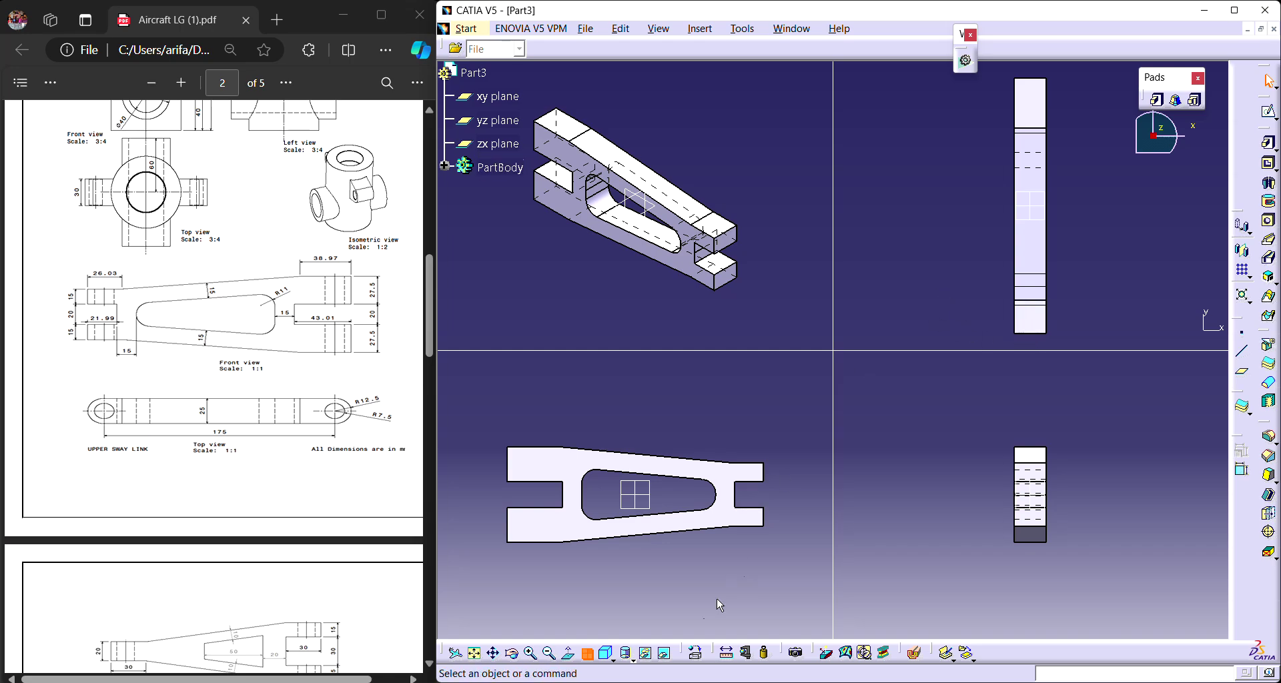
left_click(587, 656)
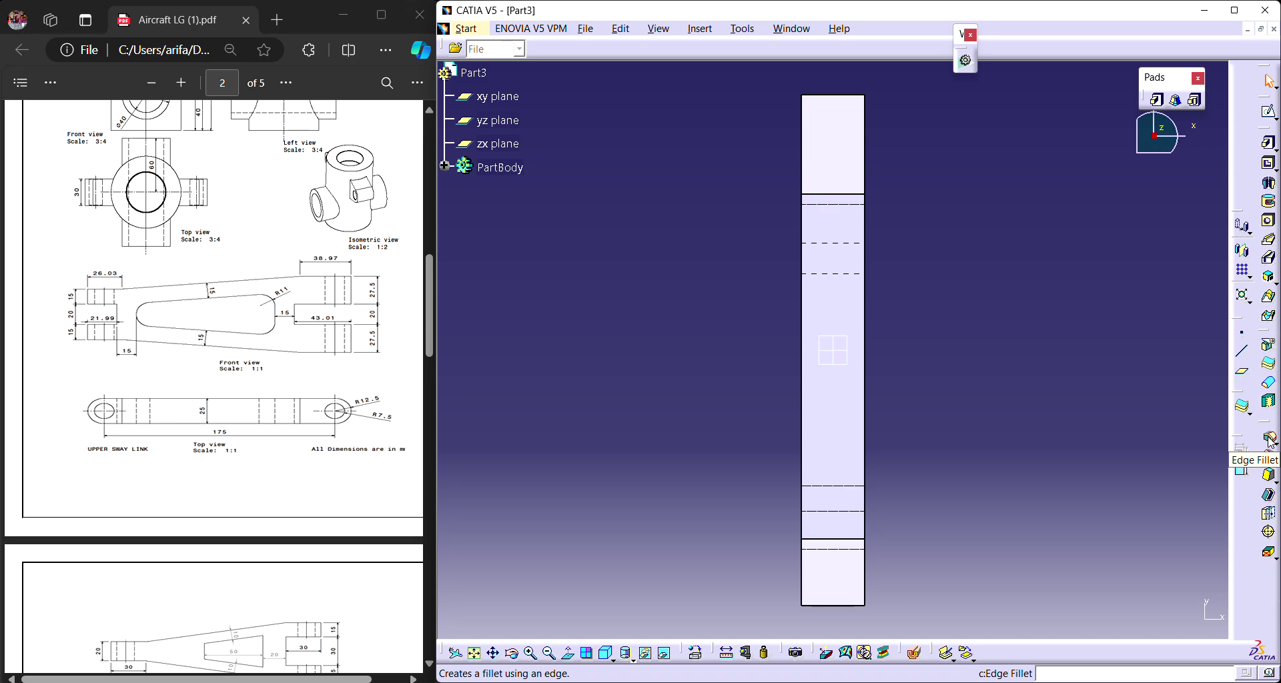
Apply a 12.5 mm Edge Fillet to the eight outer end edges of the link's fork arms at both ends.
middle_click_drag(794, 554, 507, 230)
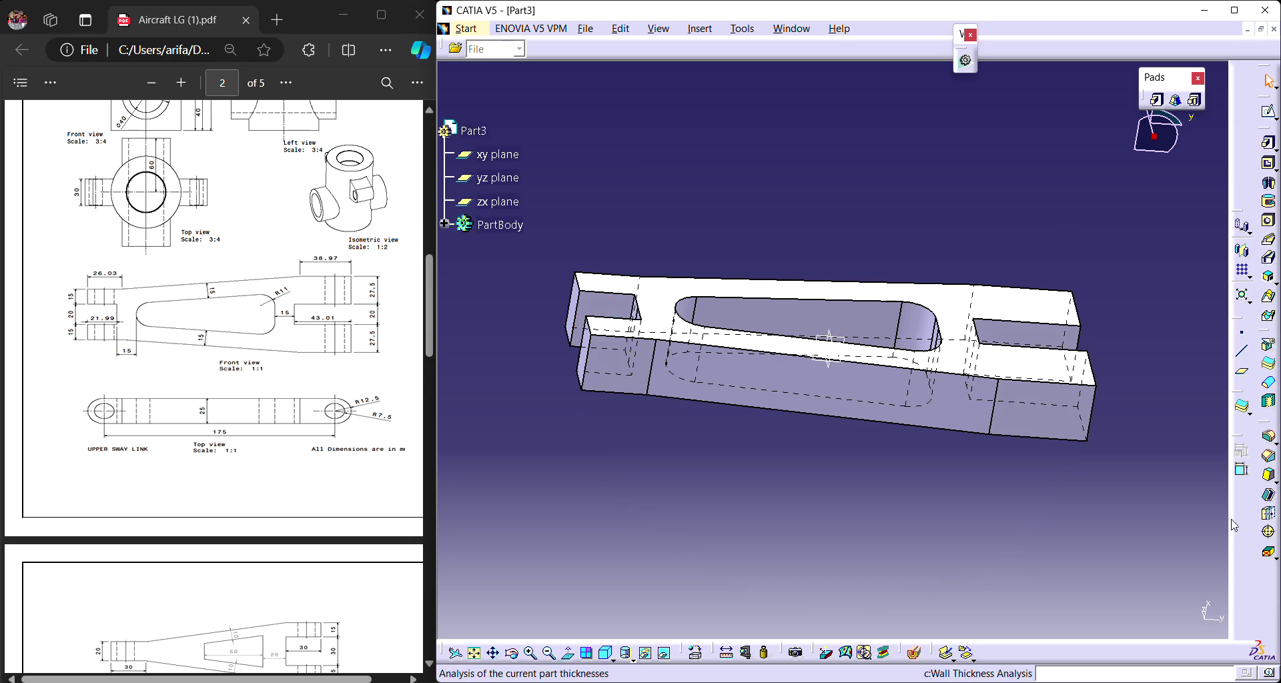
left_click(1268, 437)
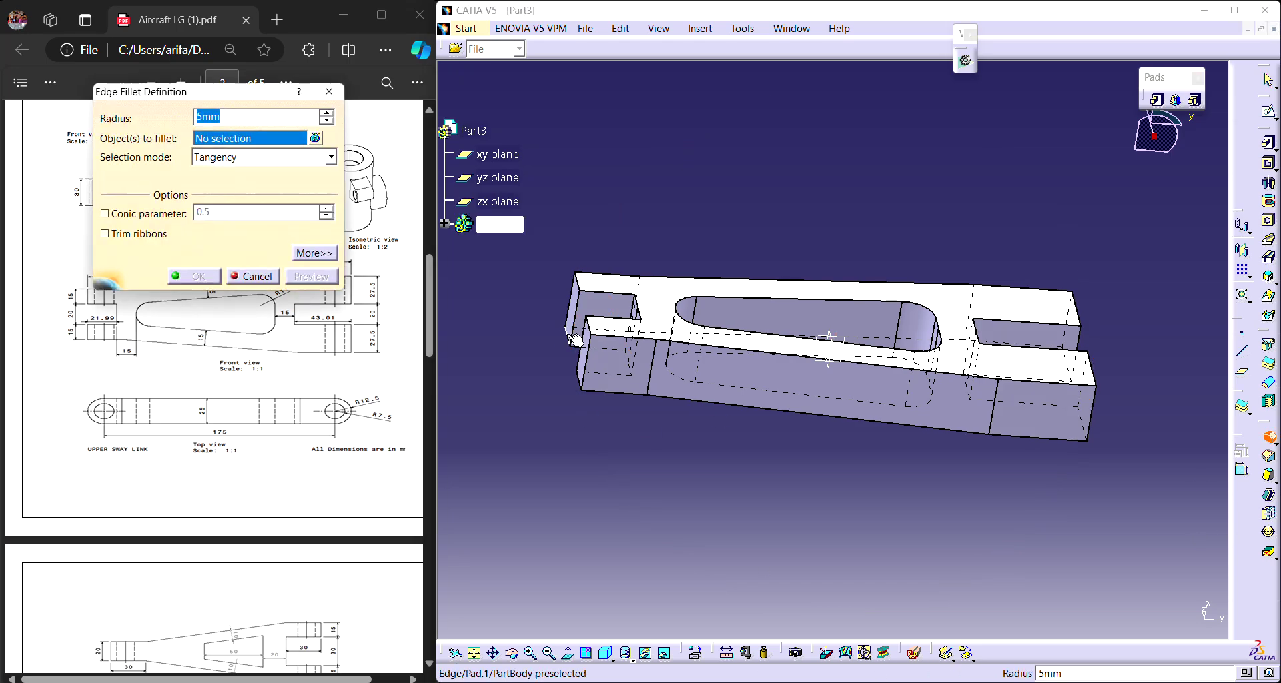
left_click(593, 330)
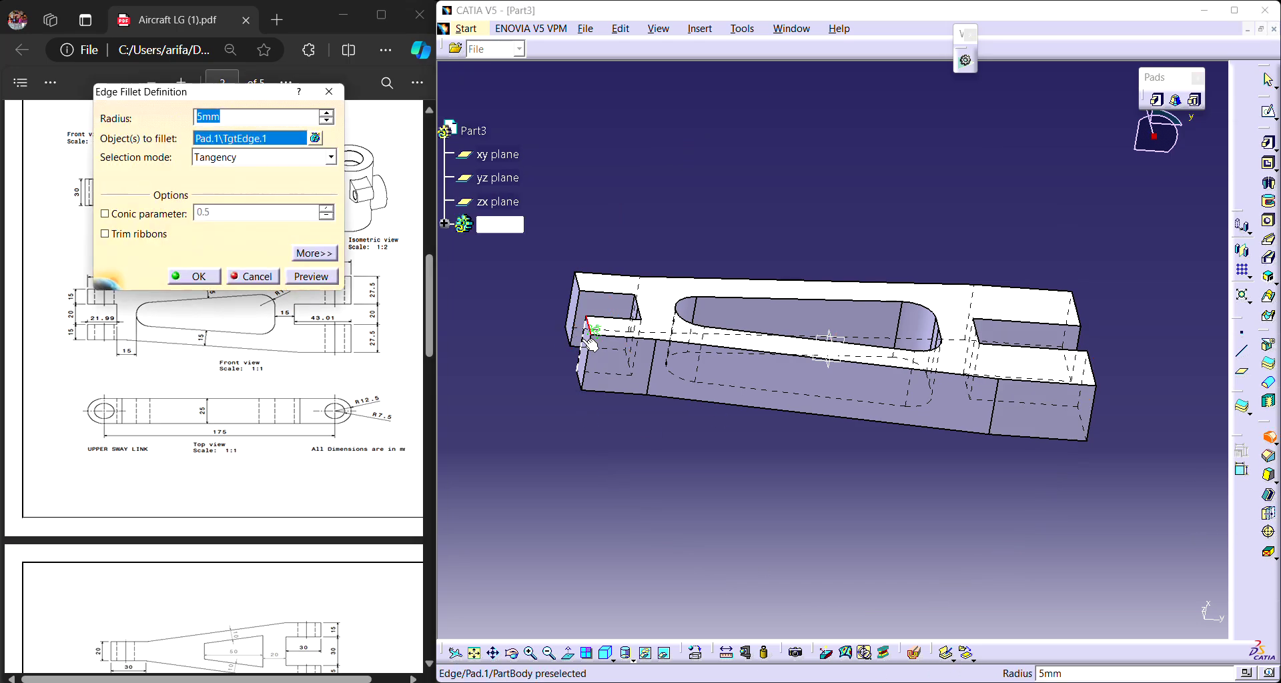
left_click(586, 384)
left_click(577, 283)
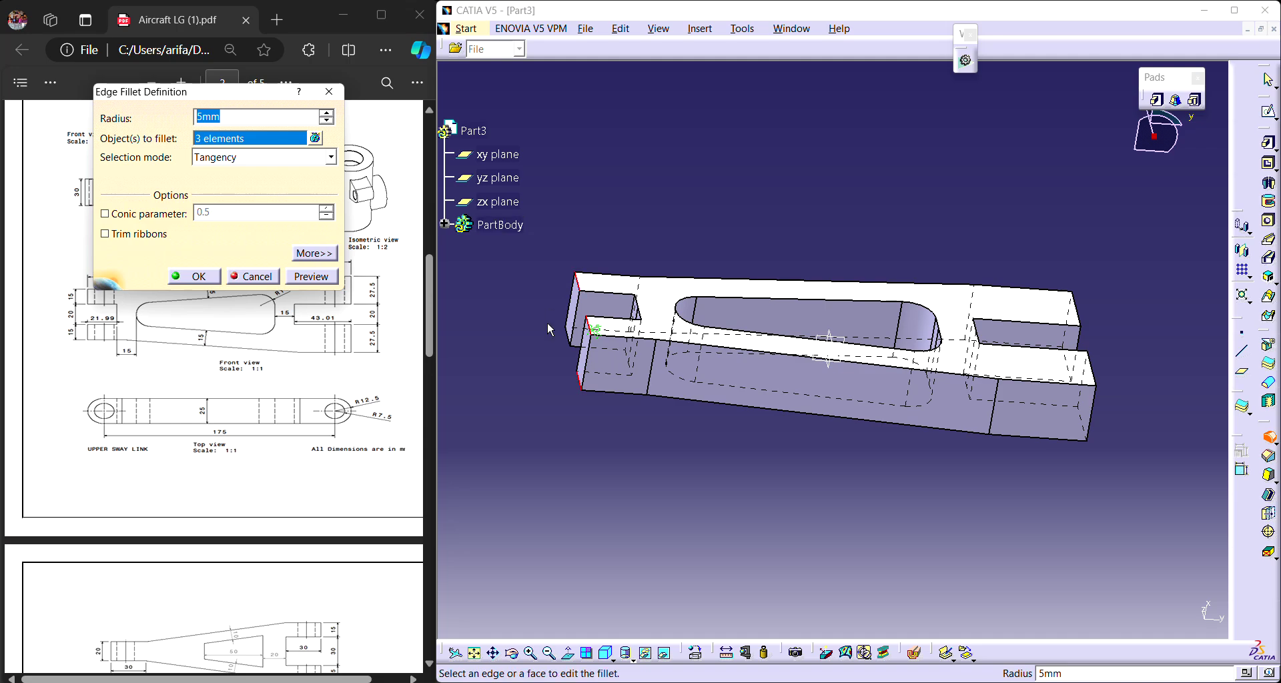
left_click(572, 337)
left_click(1100, 379)
middle_click_drag(1099, 379, 1032, 378)
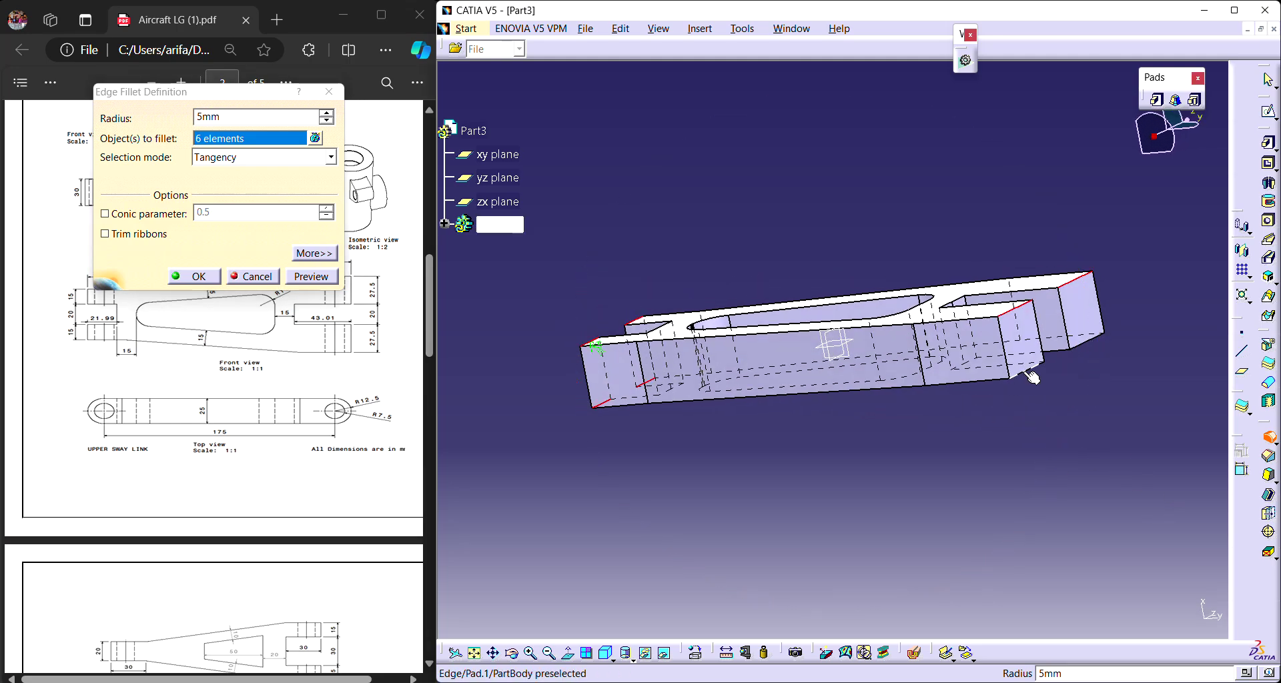
left_click(1032, 373)
left_click(1089, 348)
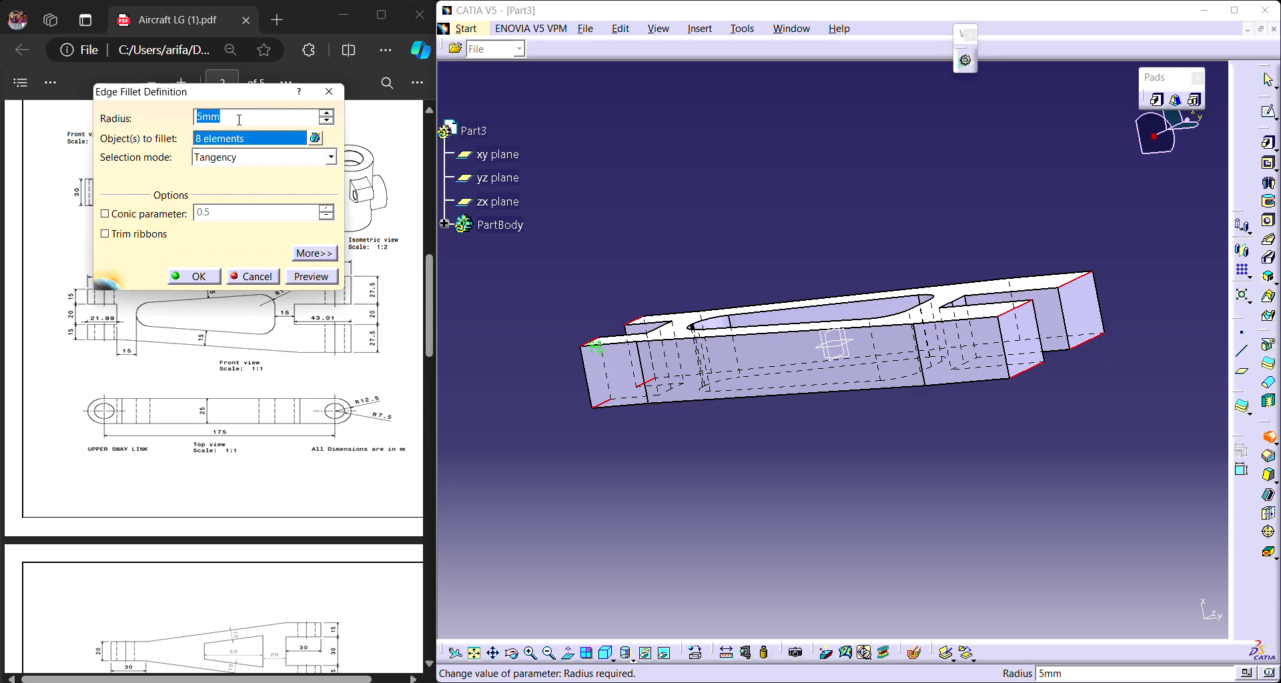
type("12")
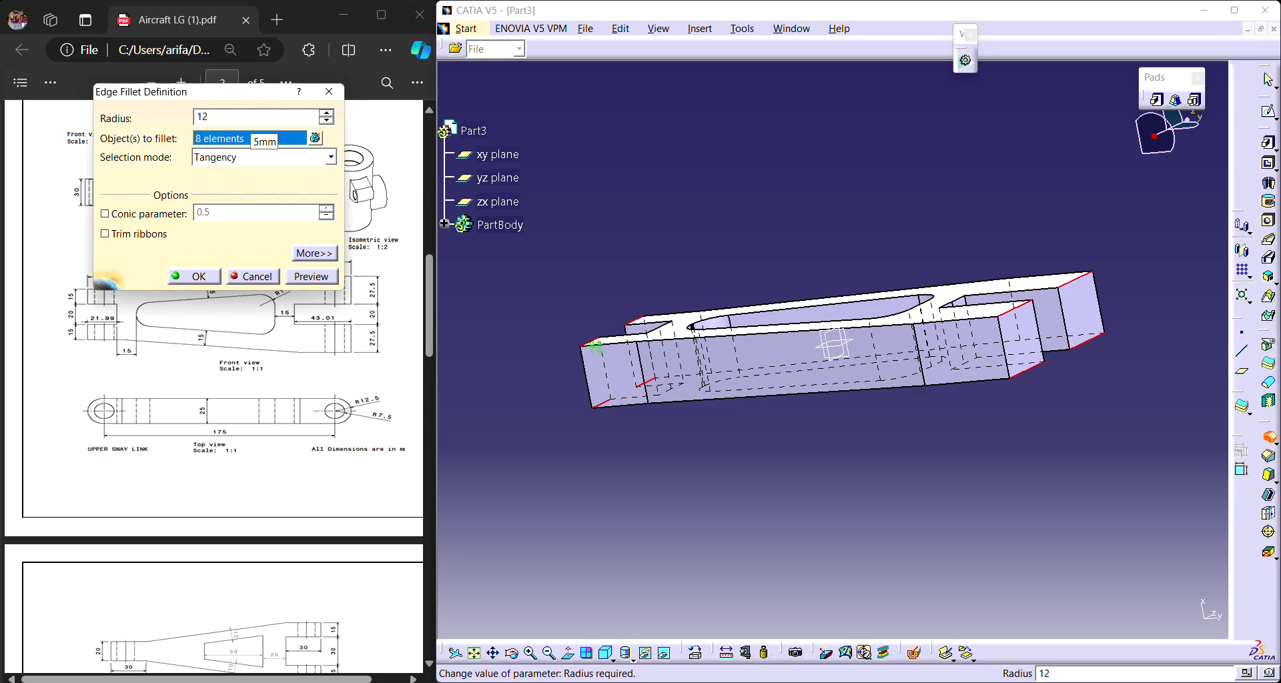
type(".5")
key("Return")
left_click(605, 497)
middle_click_drag(719, 193, 866, 217)
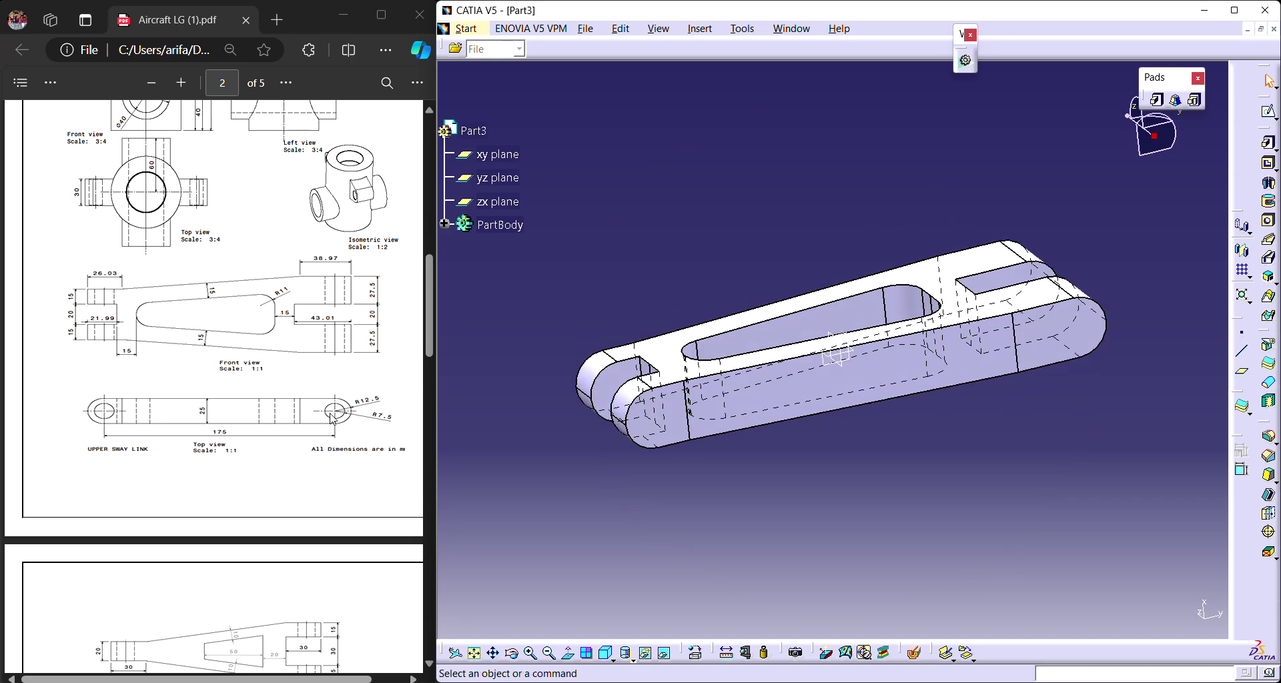
middle_click_drag(919, 202, 861, 521)
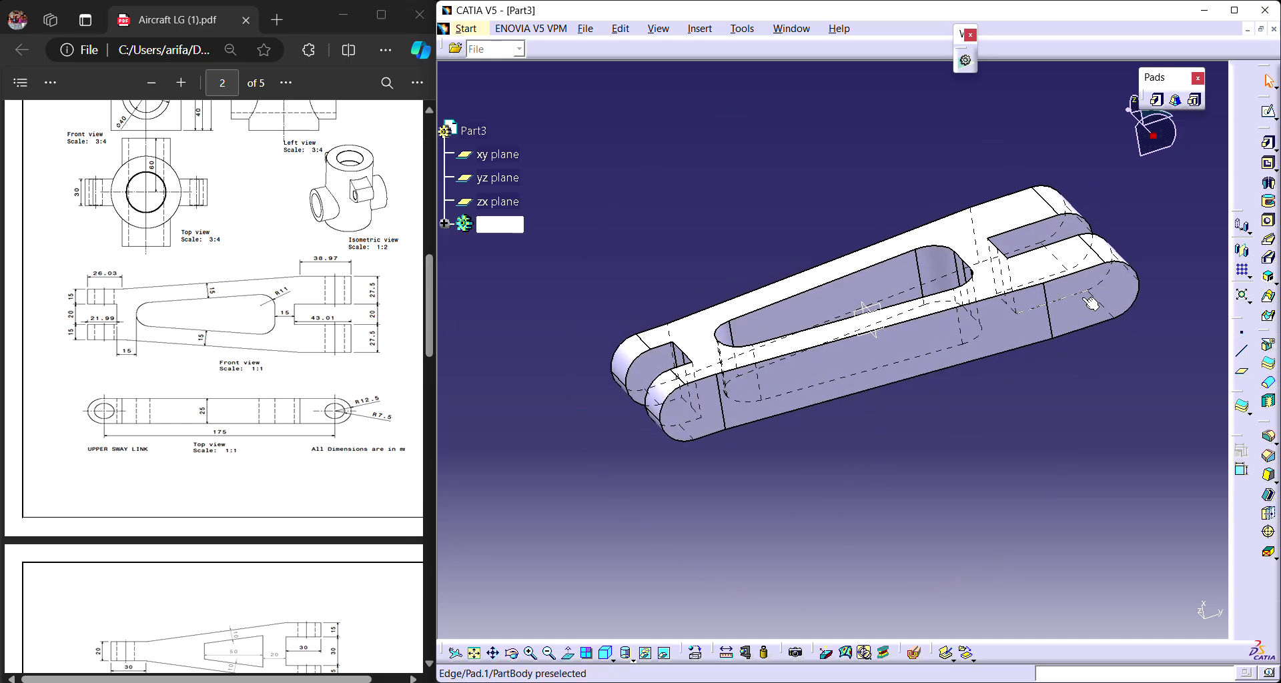
Sketch two circles on the xy plane, centred on the vertical axis near the link's two rounded ends.
left_click(887, 310)
left_click(1268, 110)
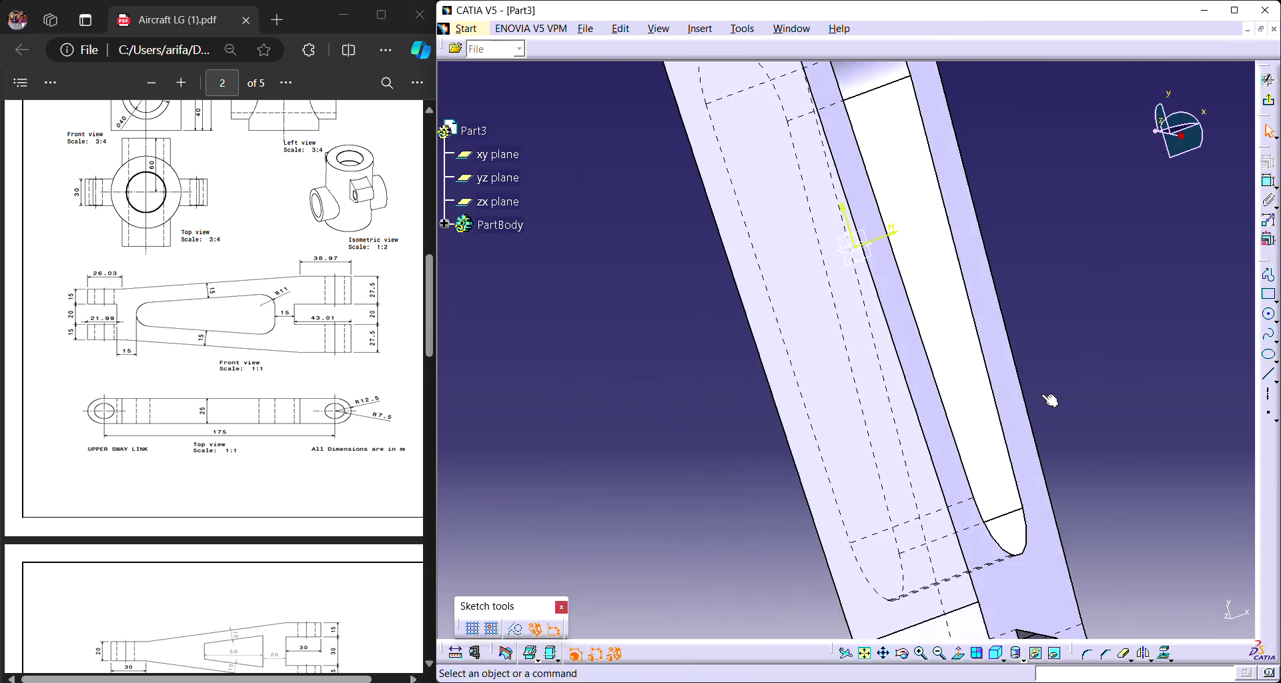
middle_click_drag(1001, 347, 1001, 377)
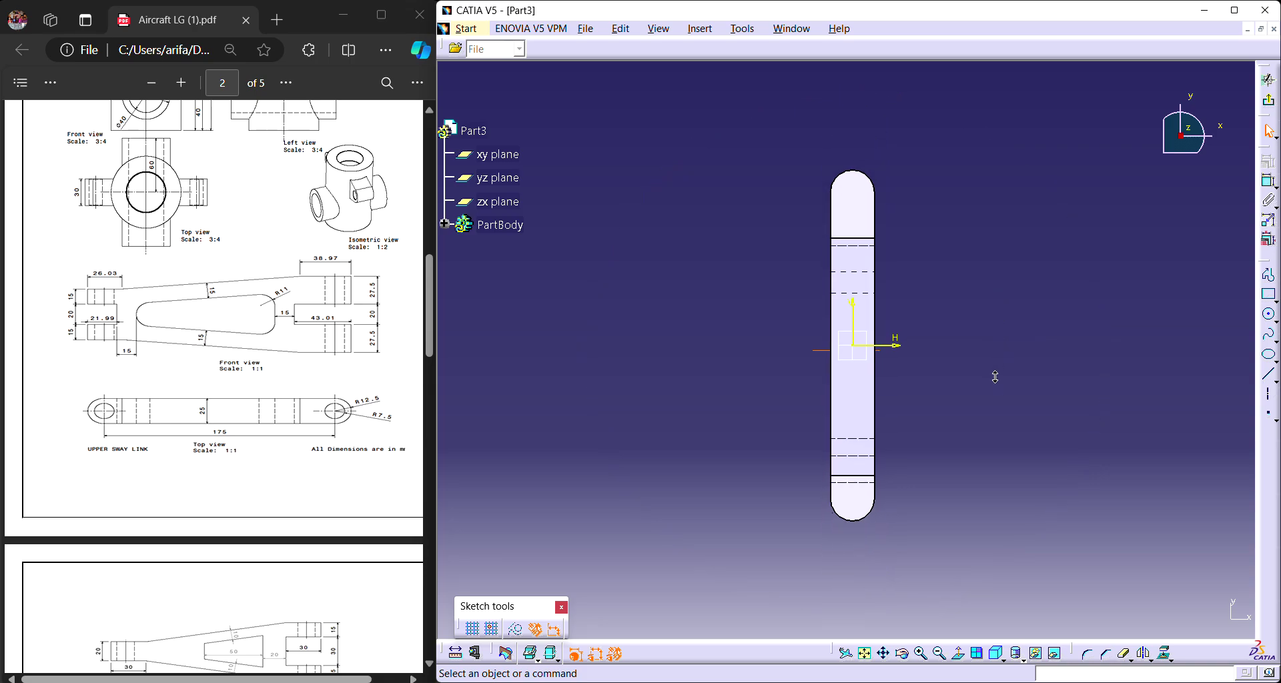
left_click(1269, 315)
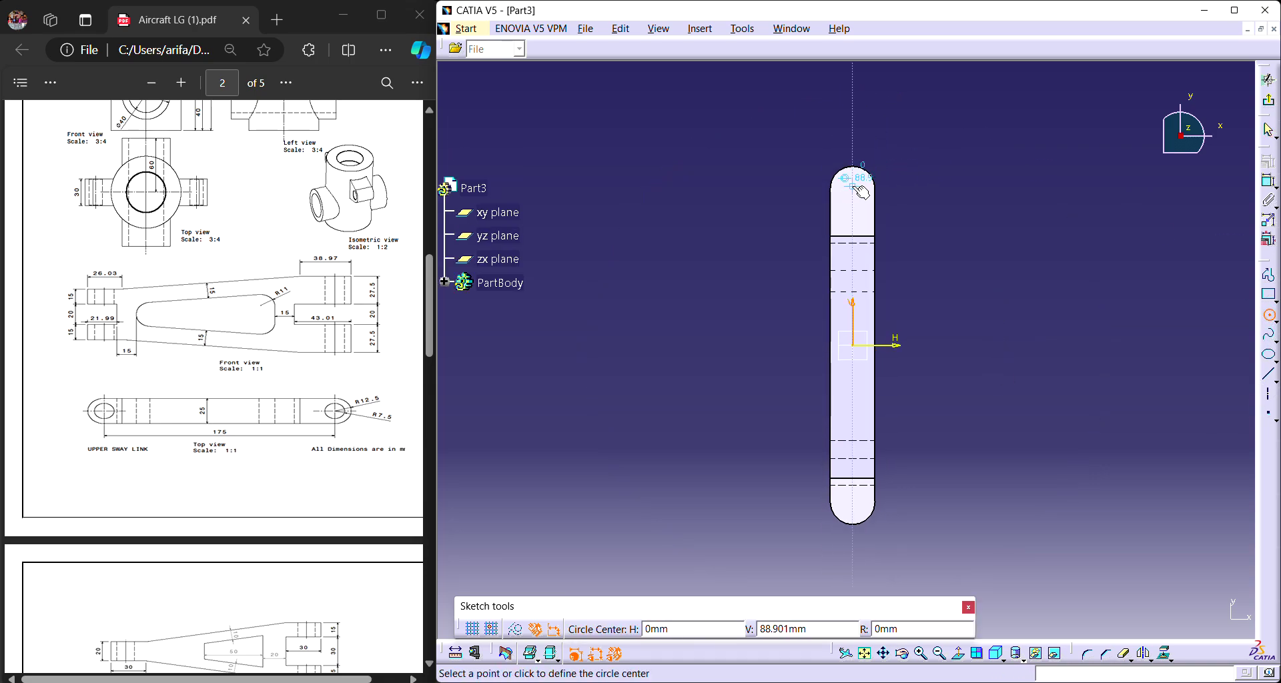
left_click(864, 505)
left_click(866, 507)
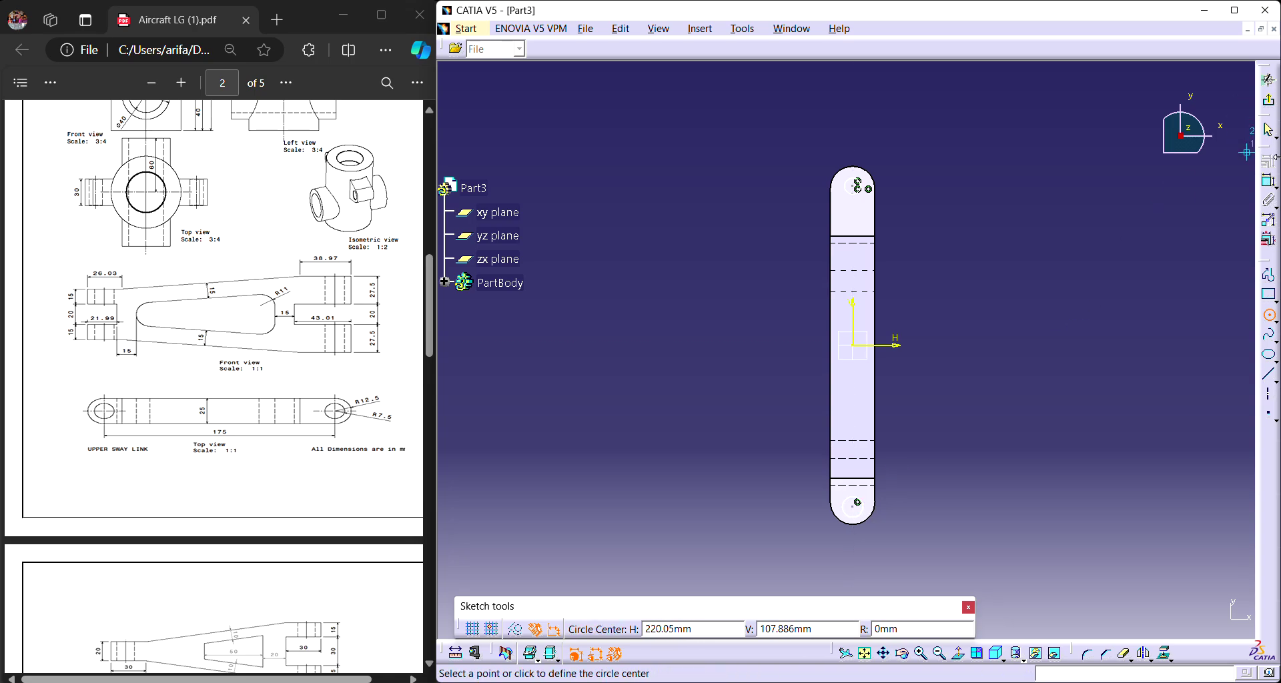
Dimension the diameters of both circles at the link ends.
left_click(1271, 182)
left_click(855, 186)
left_click(789, 167)
left_click(865, 513)
left_click(952, 496)
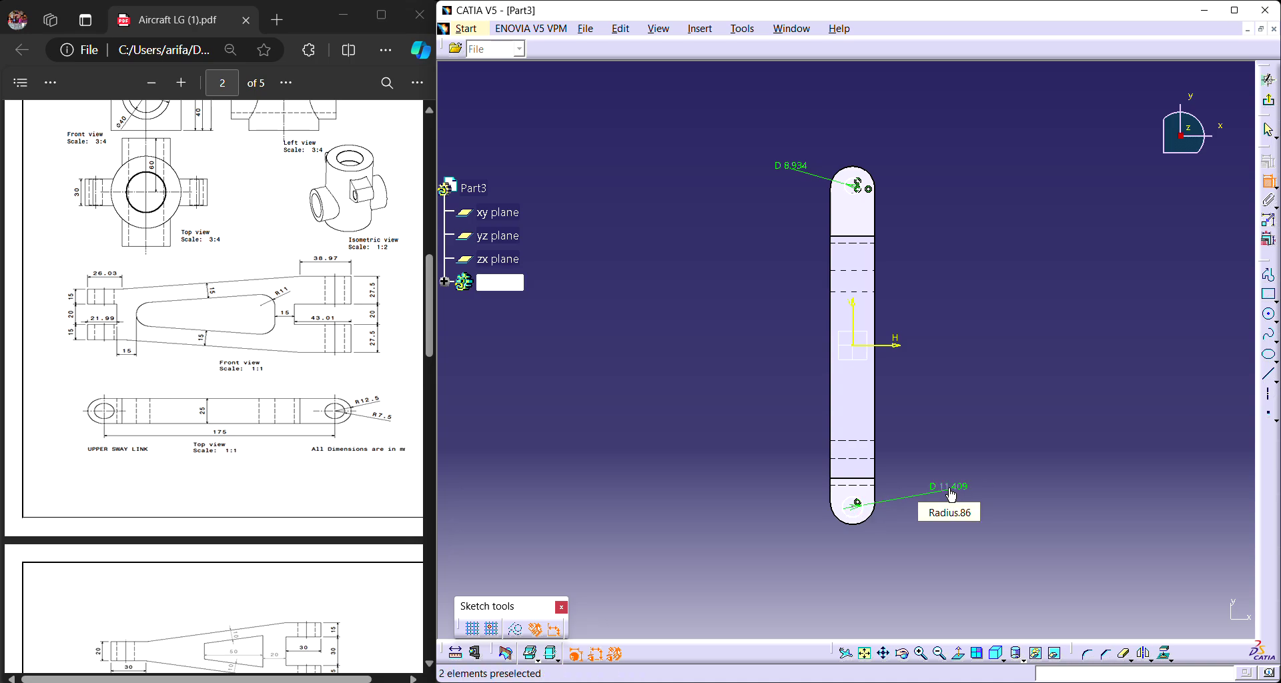
Try a 15 mm diameter on both end circles, and undo both diameter changes.
double_click(952, 495)
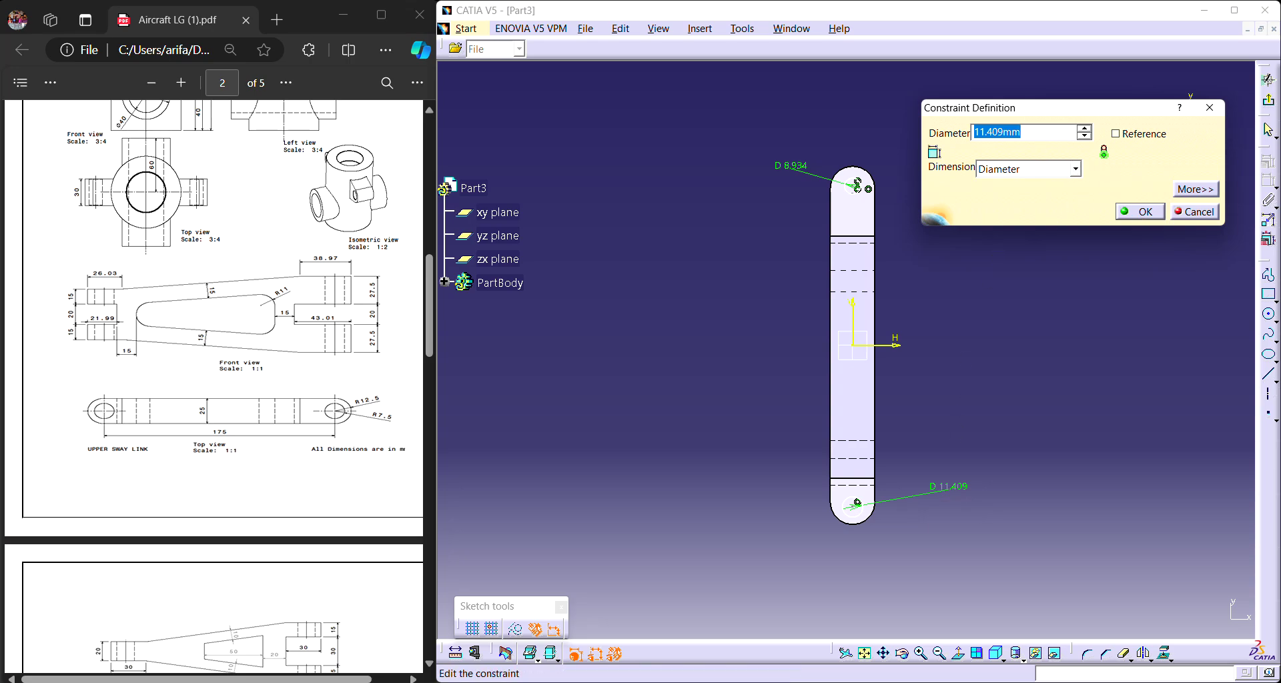
type("15")
key("Return")
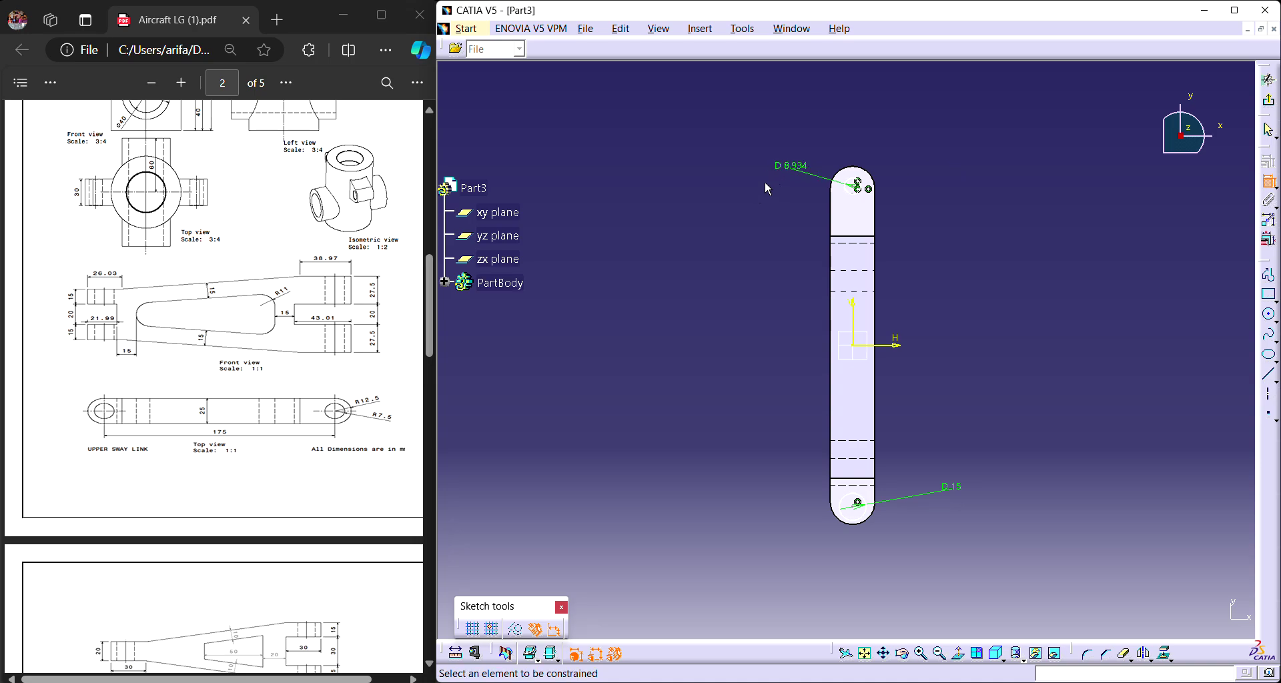
double_click(794, 167)
type("15")
key("Return")
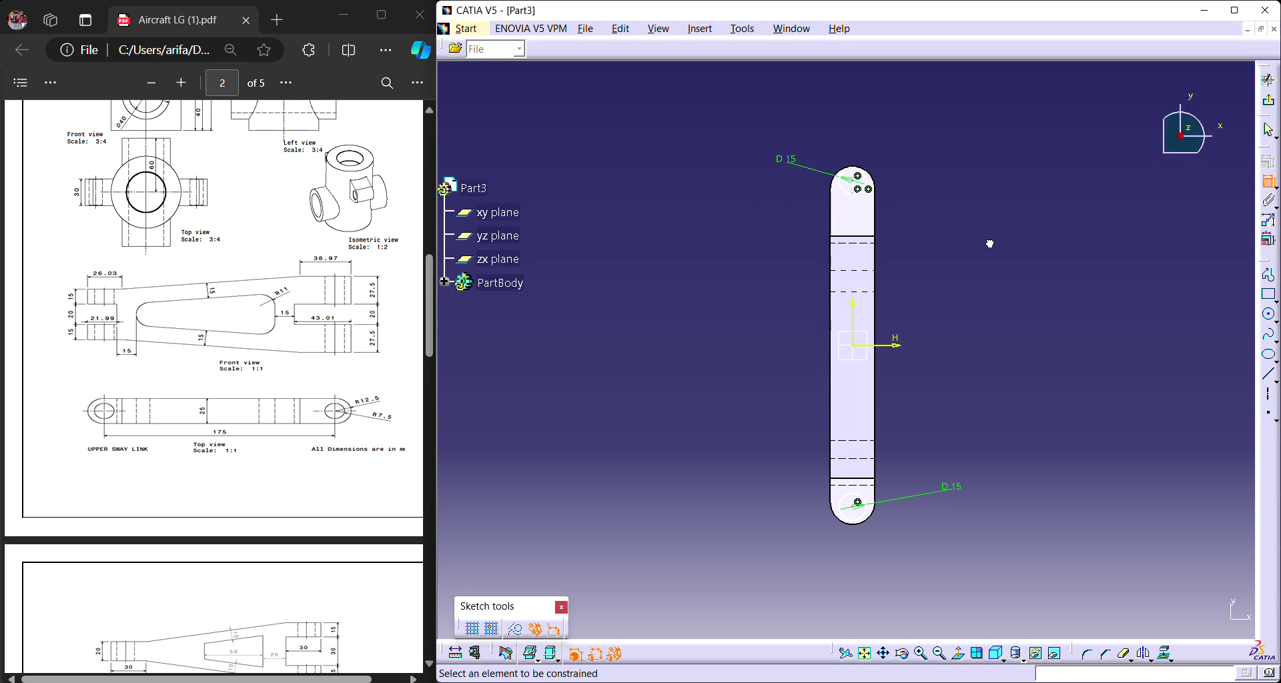
left_click(842, 194)
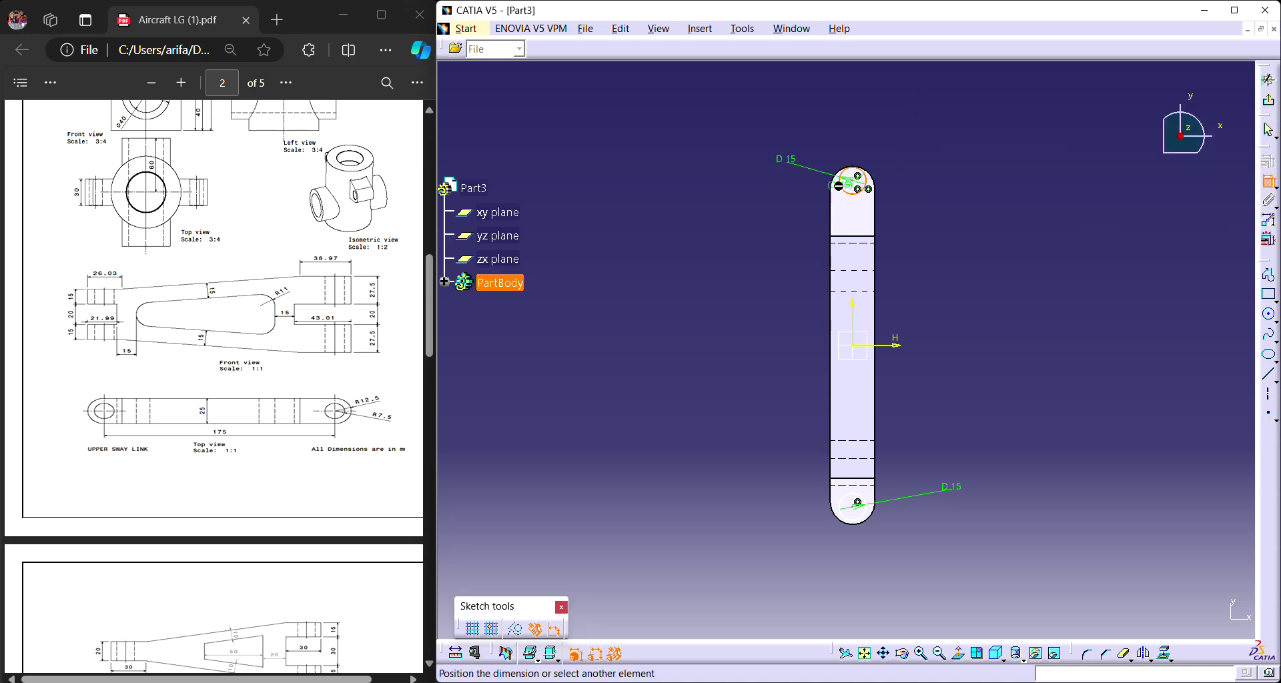
key("Escape")
key("ctrl+z")
key("ctrl+z")
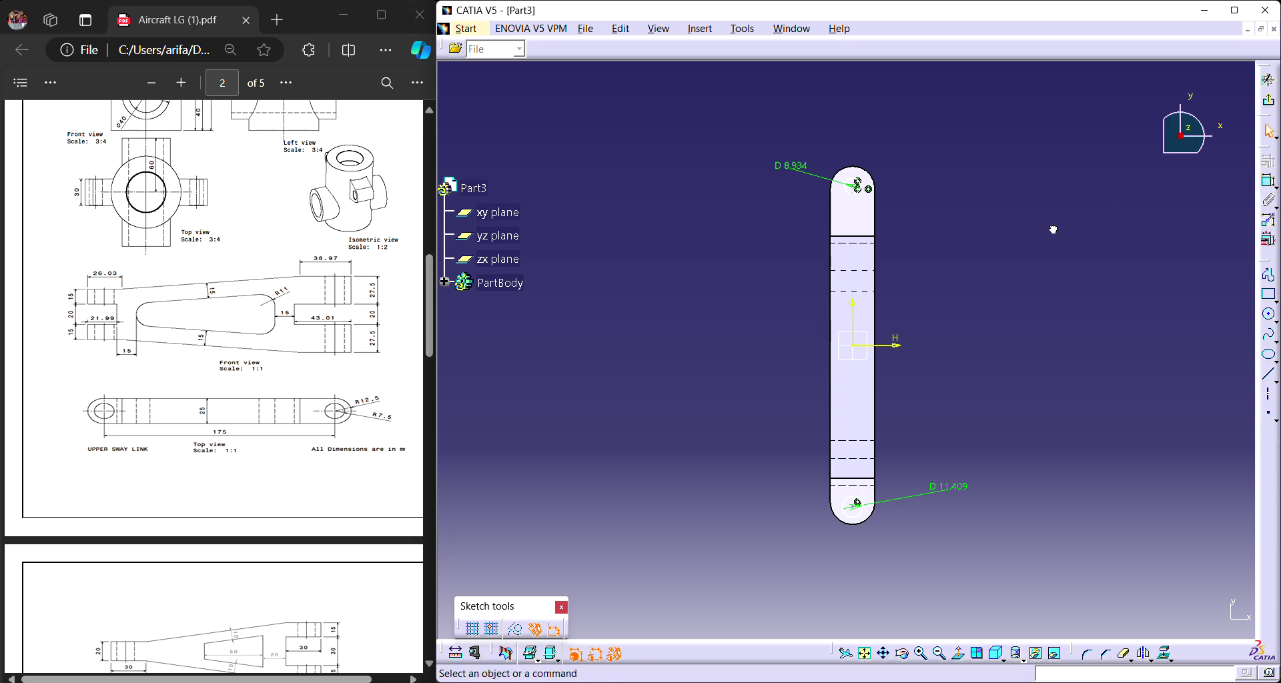
Set the diameters of both end circles to 15 mm.
double_click(794, 167)
type("145")
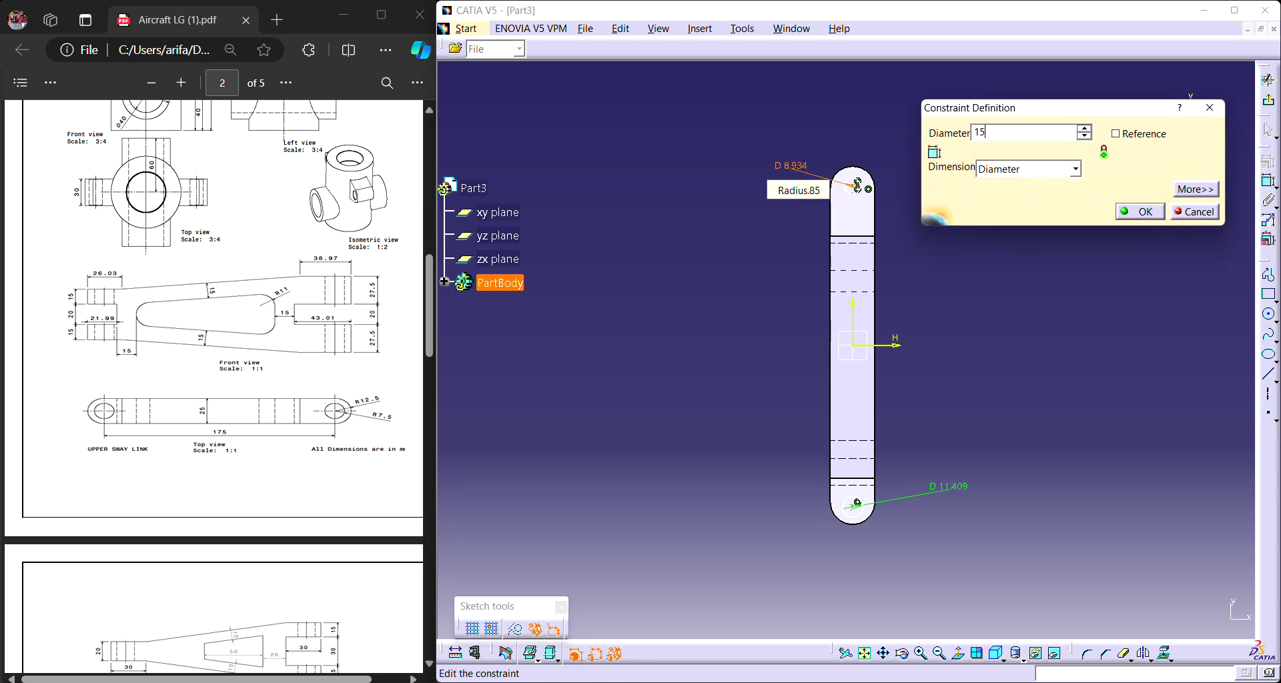
key("Return")
double_click(952, 480)
type("15")
key("Return")
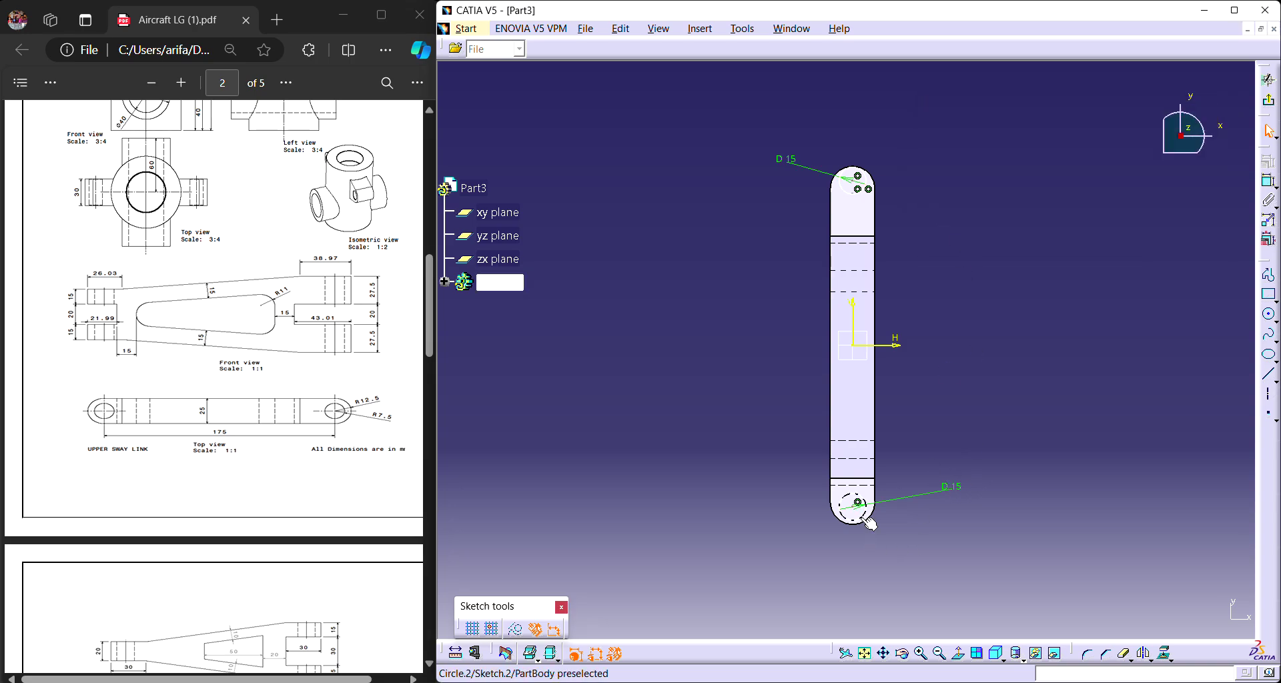
Constrain each circle concentric with the rounded edge at its end of the link and exit the sketch.
left_click(869, 523)
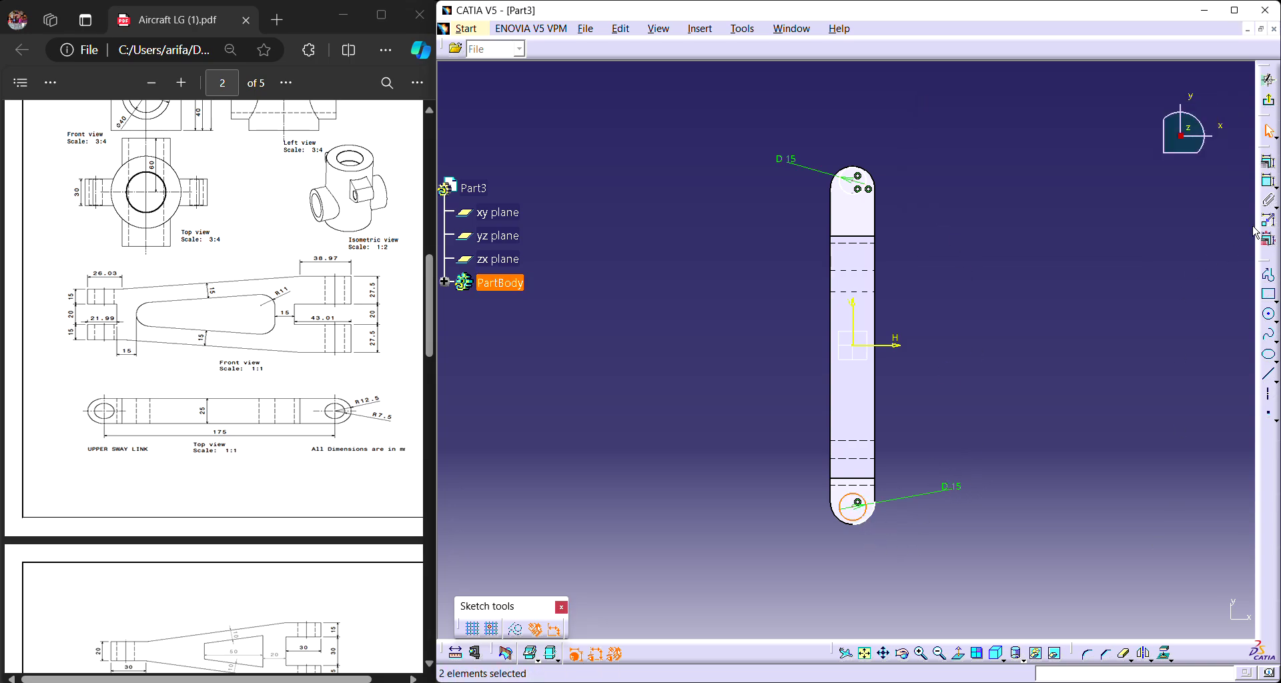
left_click(1268, 162)
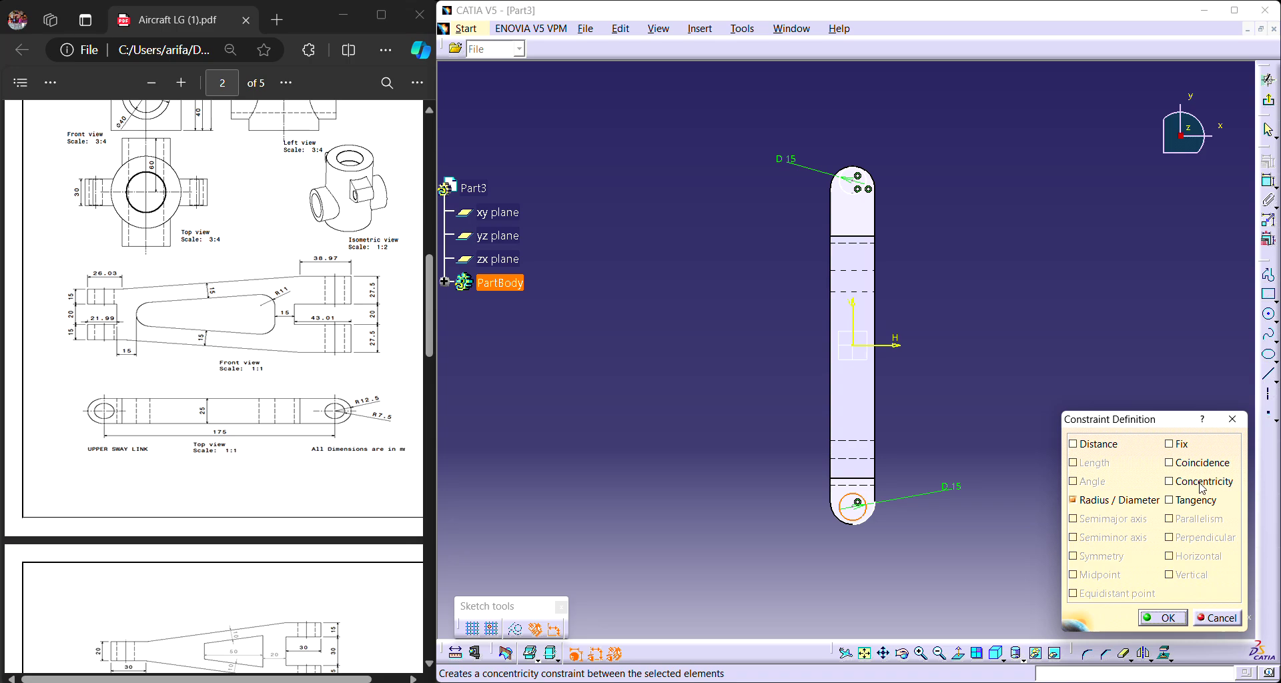
left_click(1169, 481)
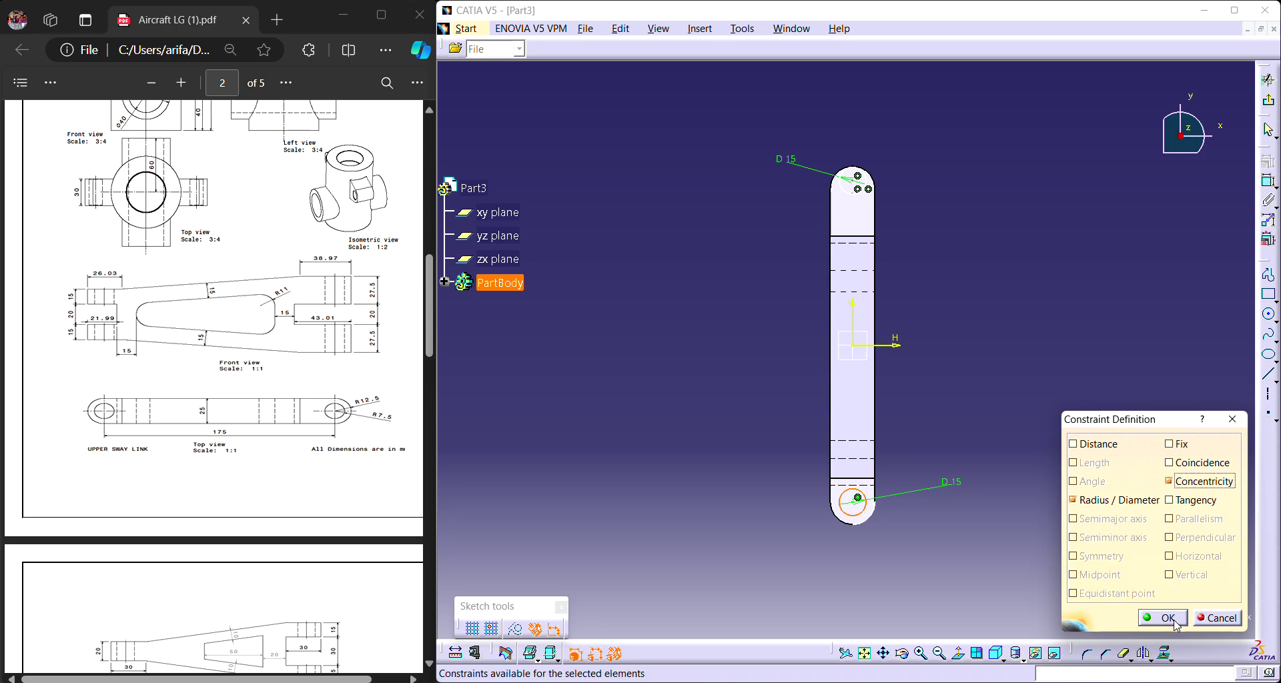
left_click(1163, 618)
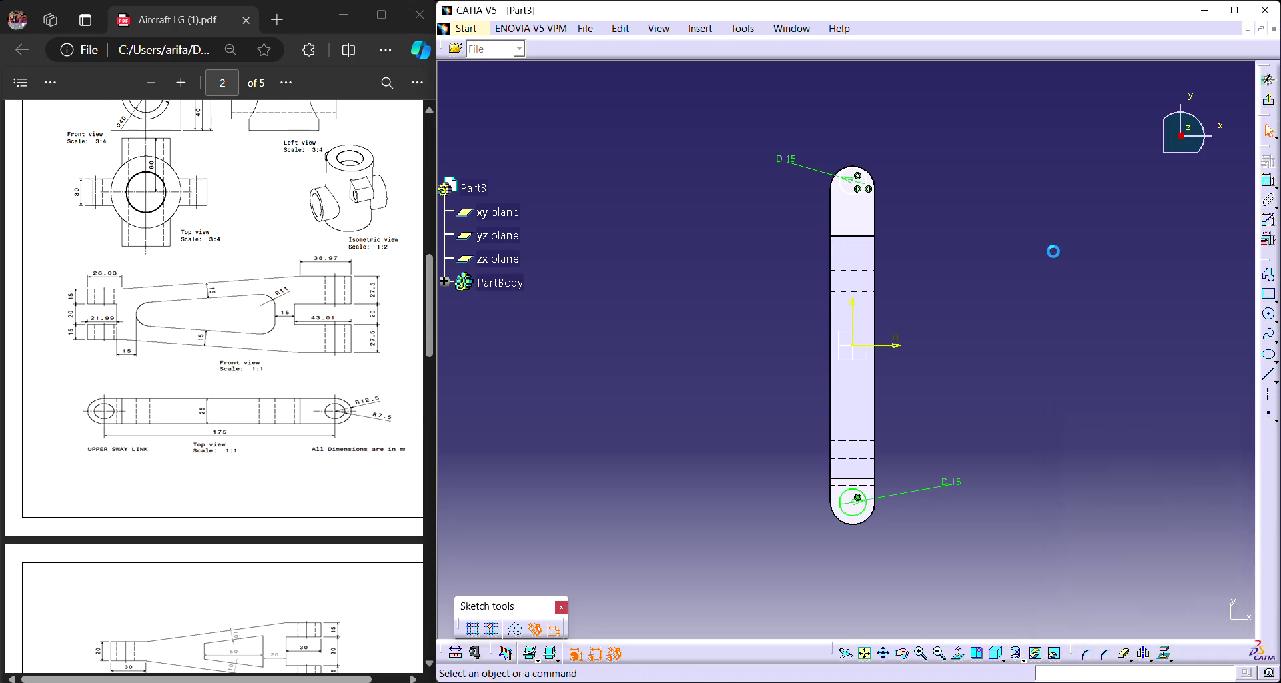
left_click(842, 185)
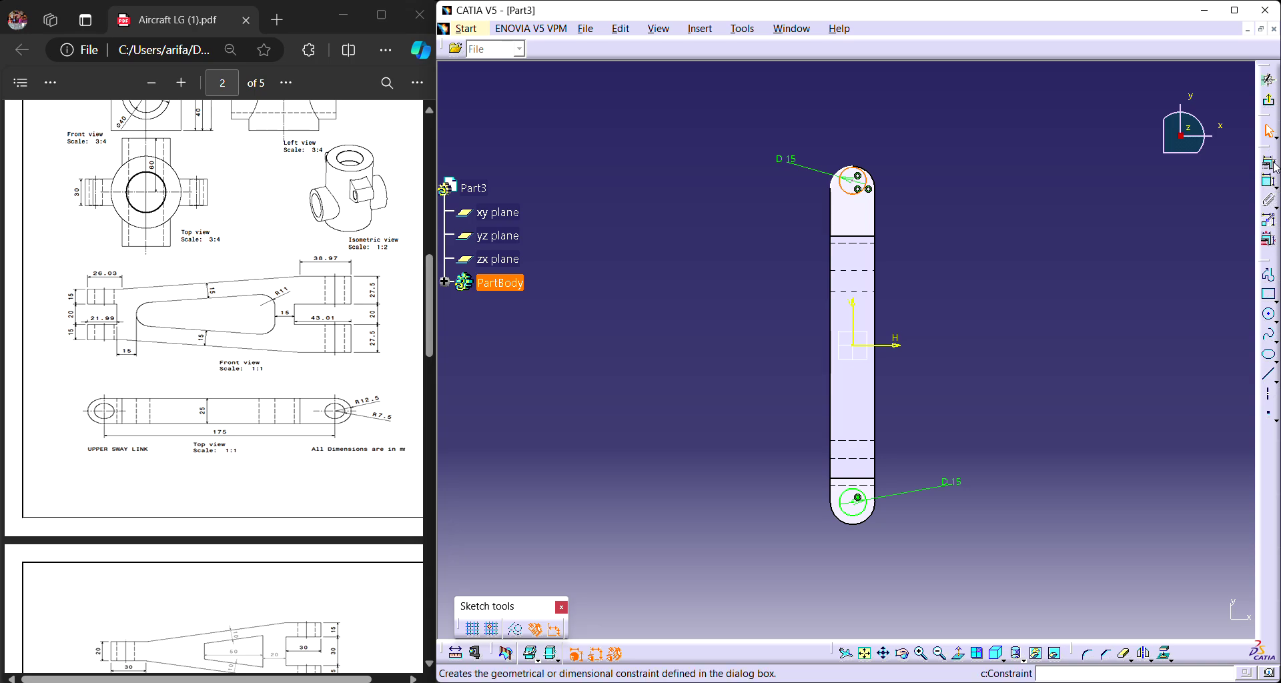
left_click(1267, 166)
left_click(1202, 481)
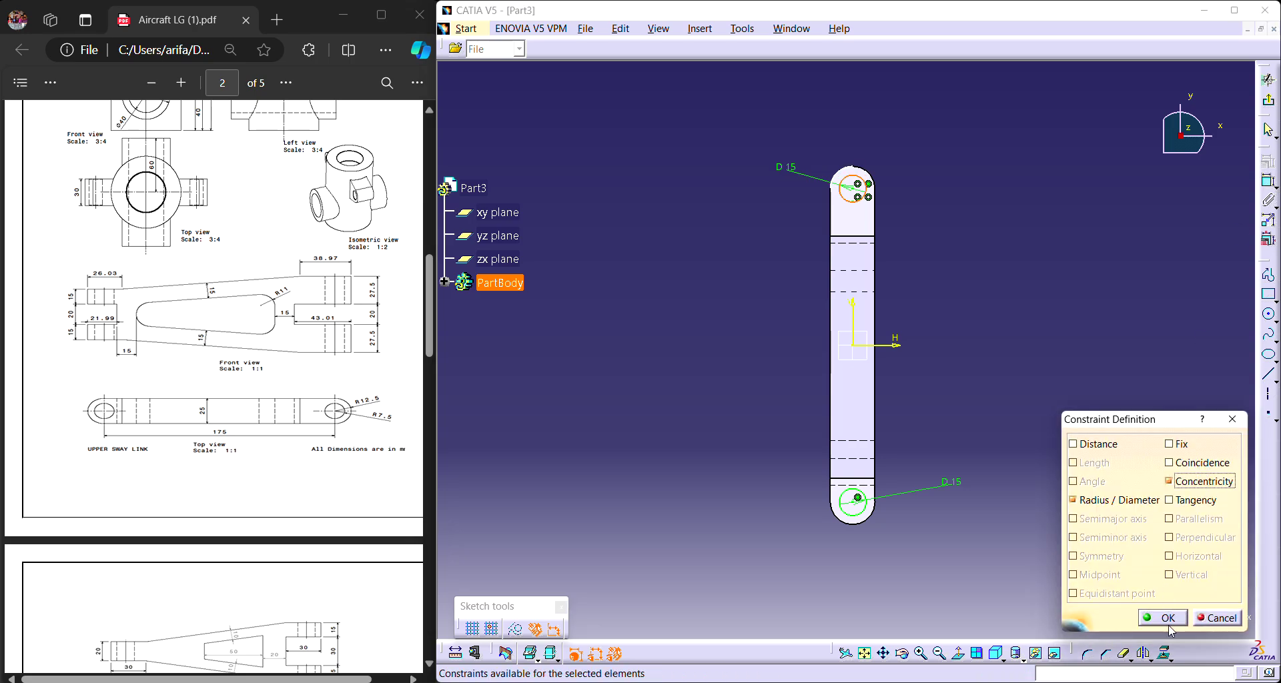
left_click(1169, 618)
left_click(1268, 79)
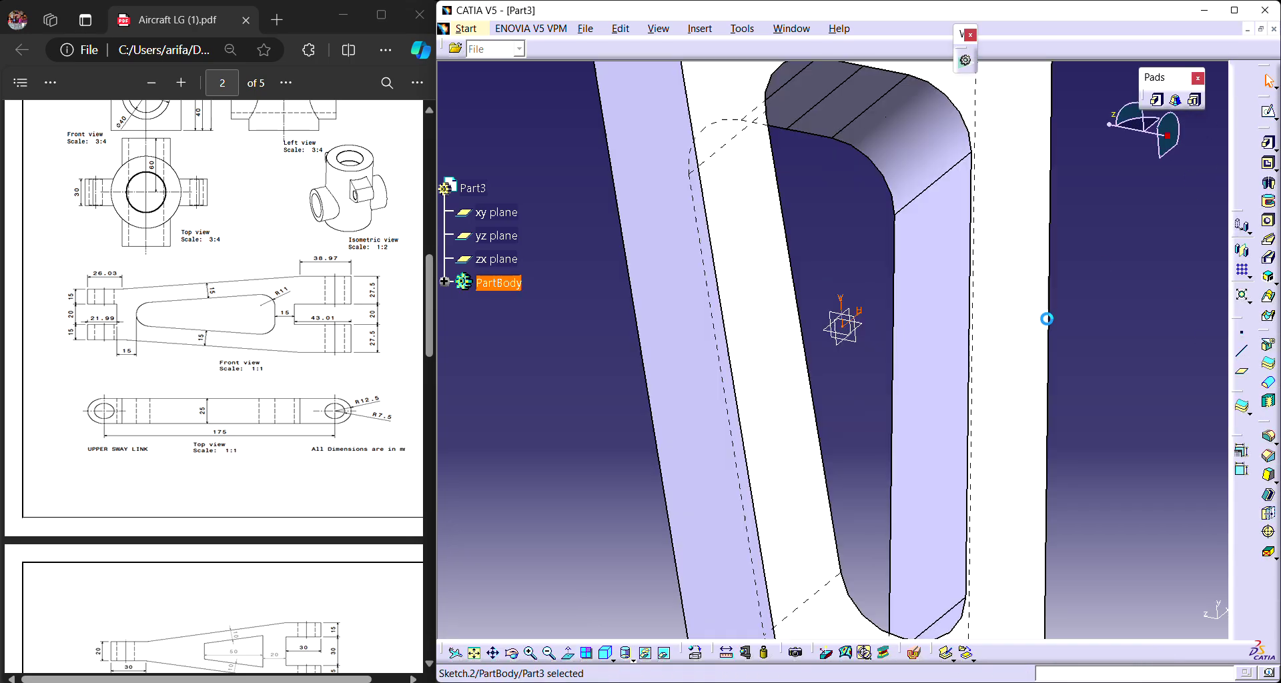
Pocket the two-circle sketch through the fork arms with a depth of 100 mm and mirrored extent.
left_click(1268, 163)
left_click(1049, 406)
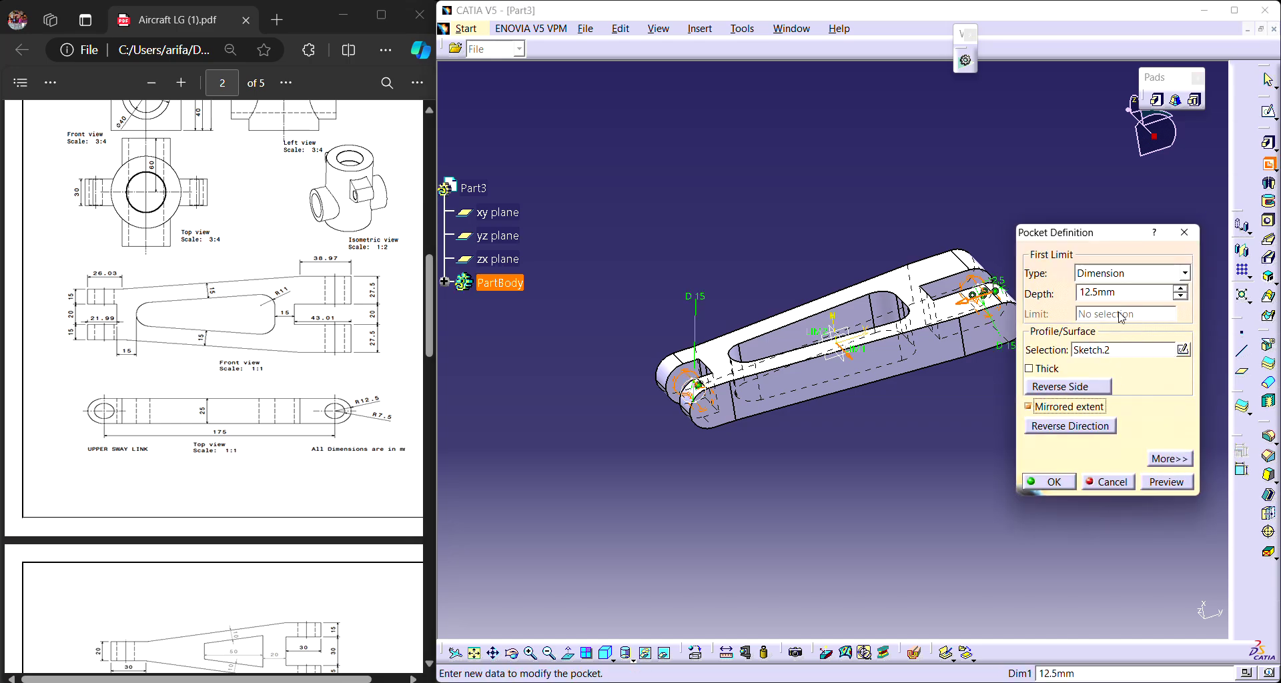
type("100")
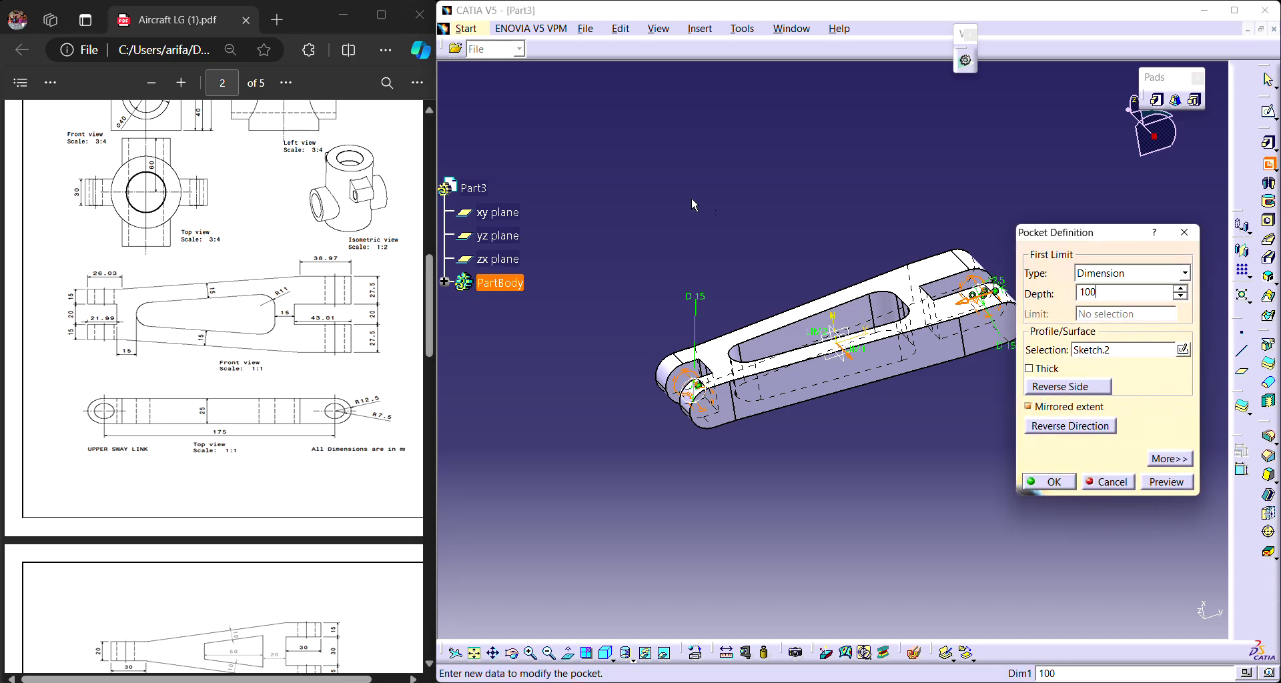
key("Return")
left_click(1054, 487)
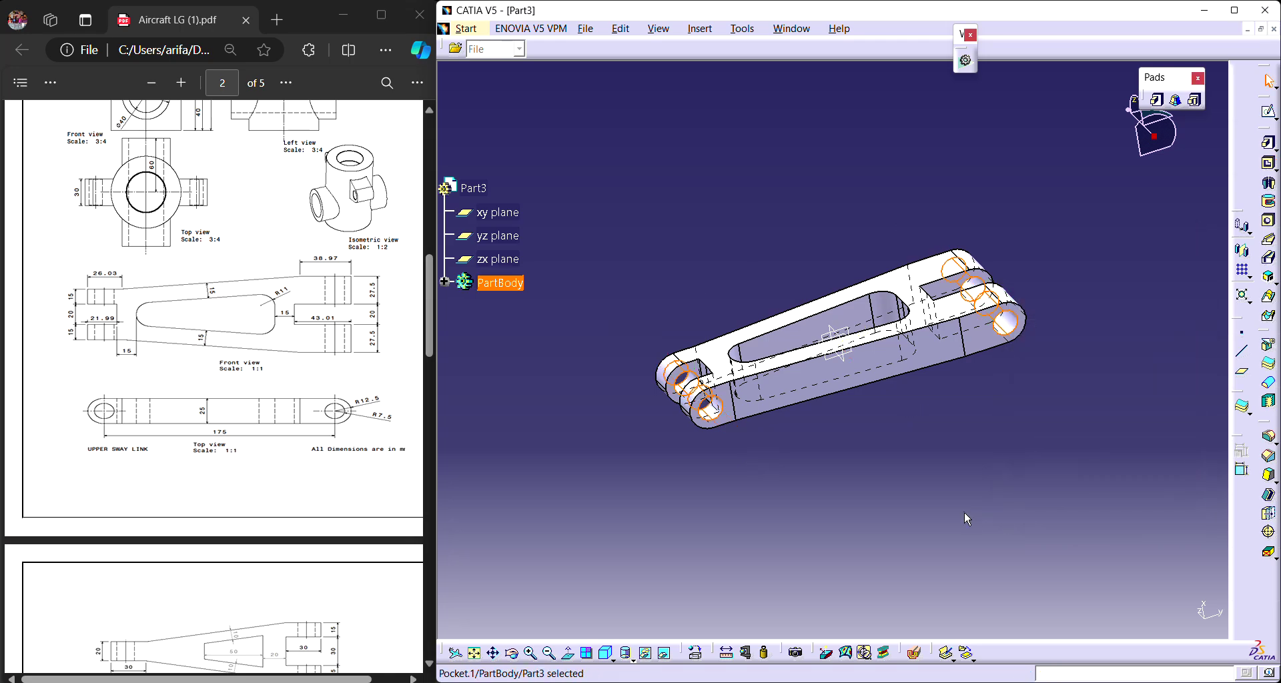
middle_click_drag(1010, 437, 867, 440)
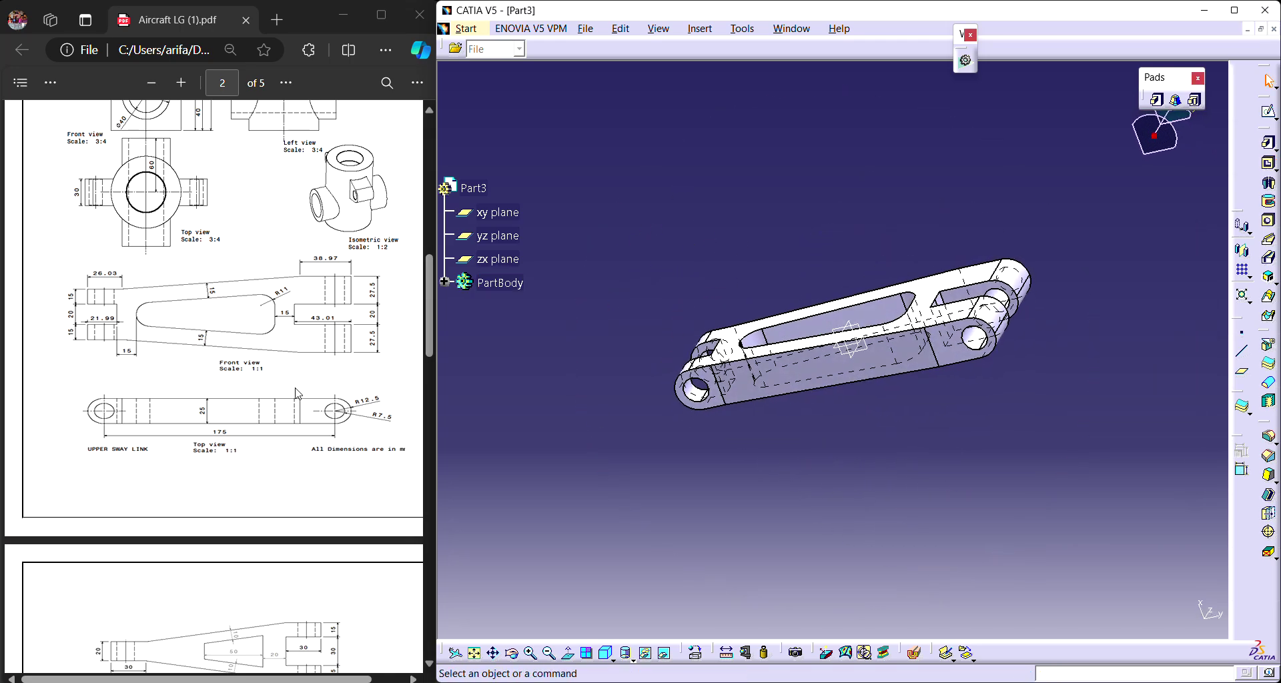
Browse the remaining pages of the PDF drawing and bring up the lower sway link on page 3.
scroll(267, 353, "down", 6)
scroll(227, 337, "up", 1)
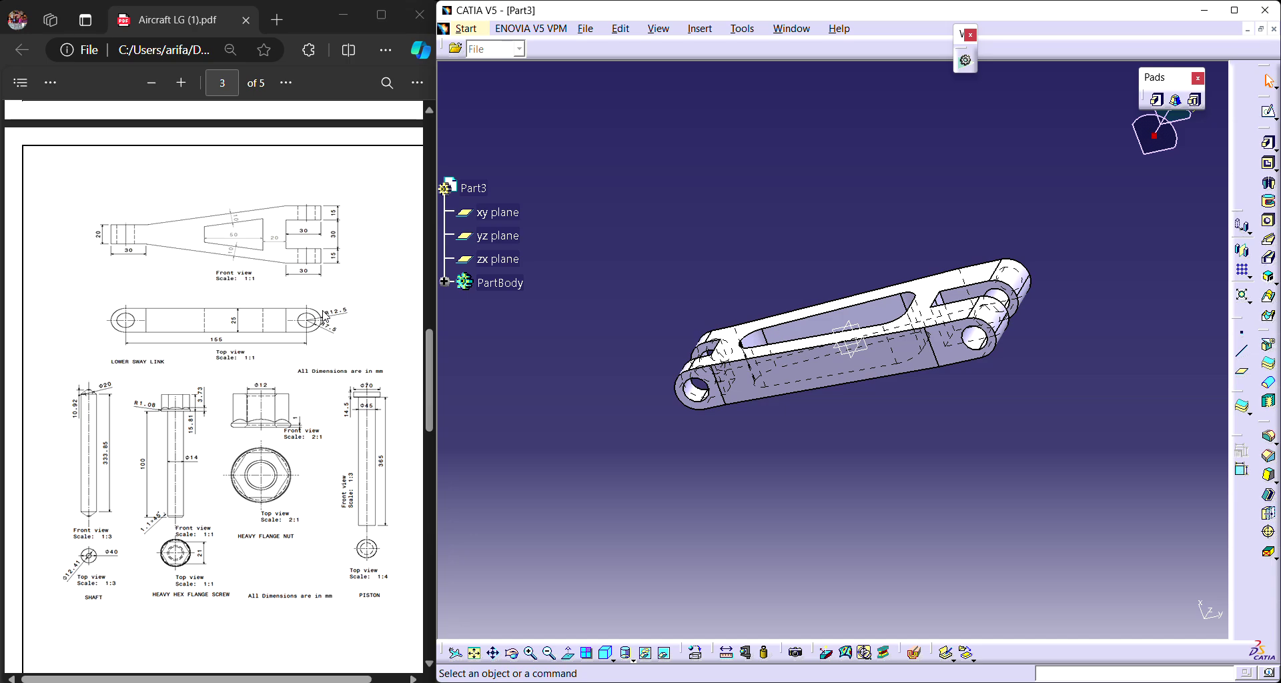
scroll(308, 364, "down", 8)
scroll(306, 369, "up", 6)
scroll(307, 369, "down", 3)
scroll(306, 362, "down", 2)
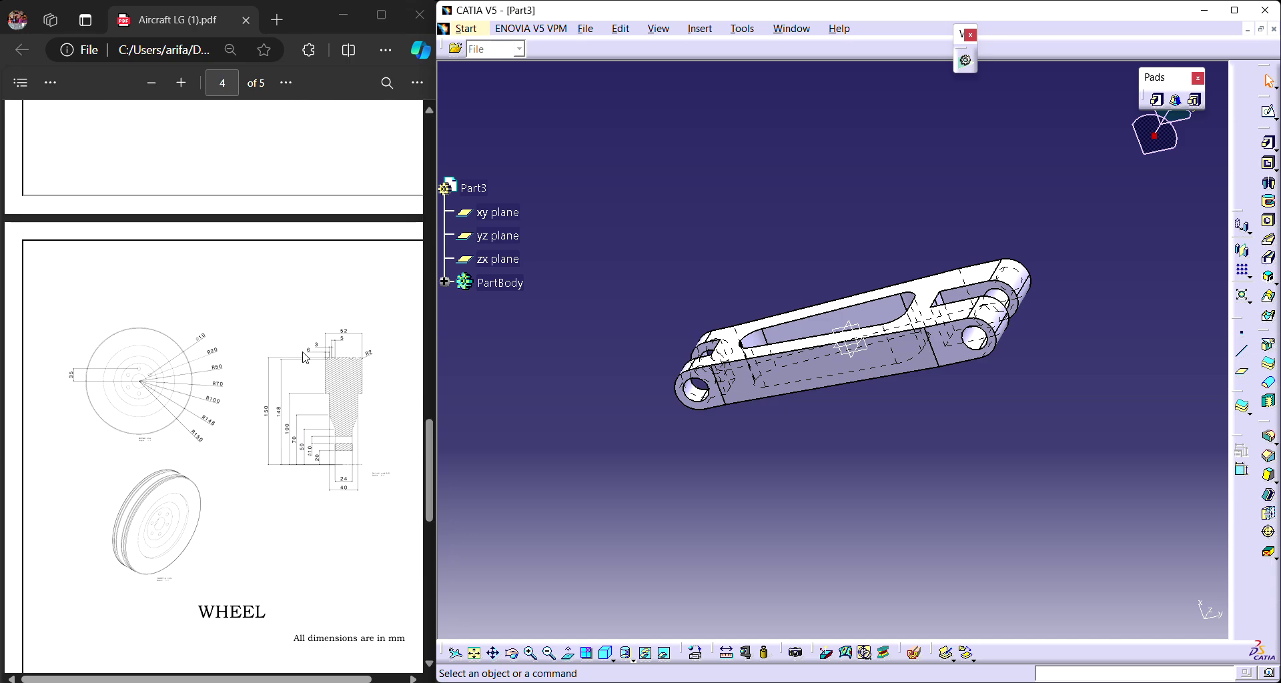
scroll(306, 364, "up", 4)
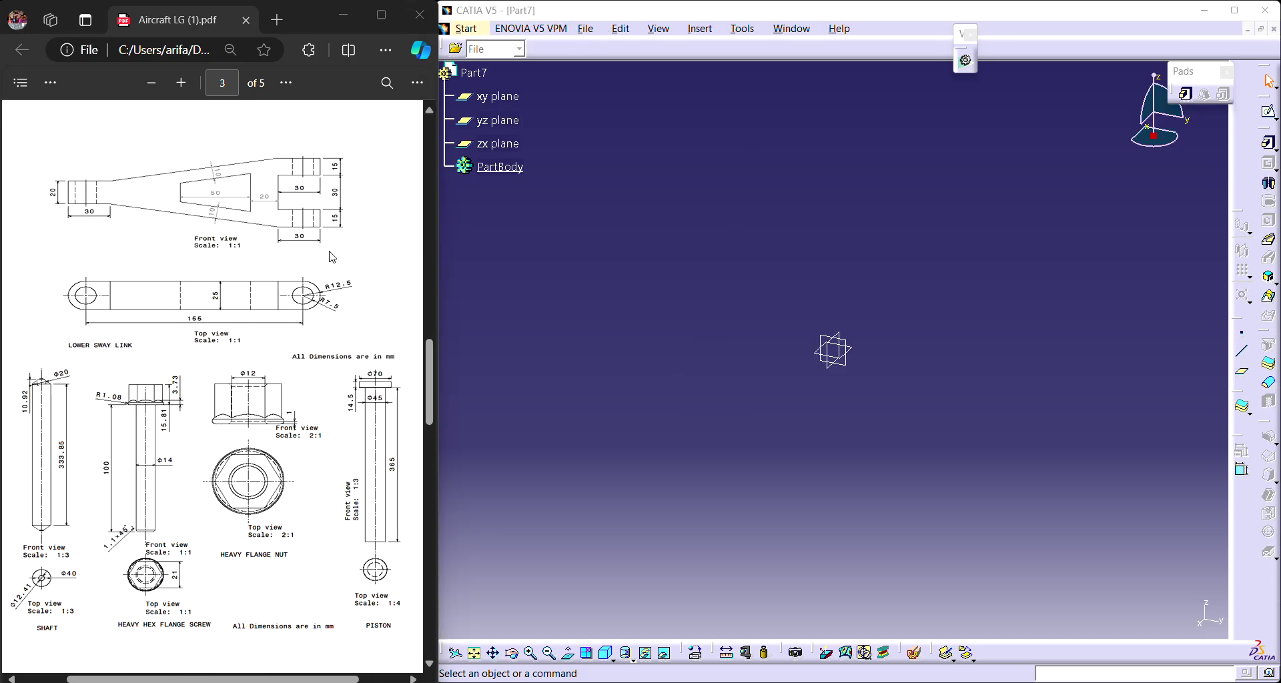
Start a sketch on the new part's yz plane and draw a horizontal axis line about 156 mm long through the origin.
left_click(1269, 111)
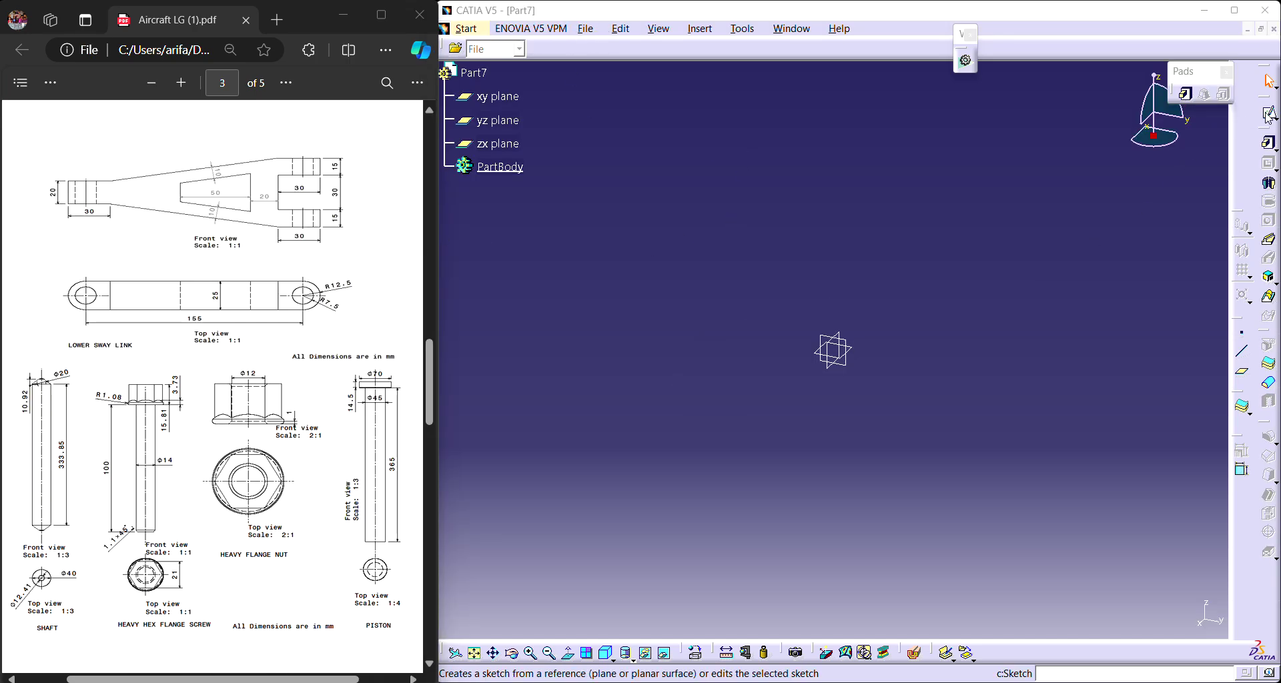
left_click(843, 341)
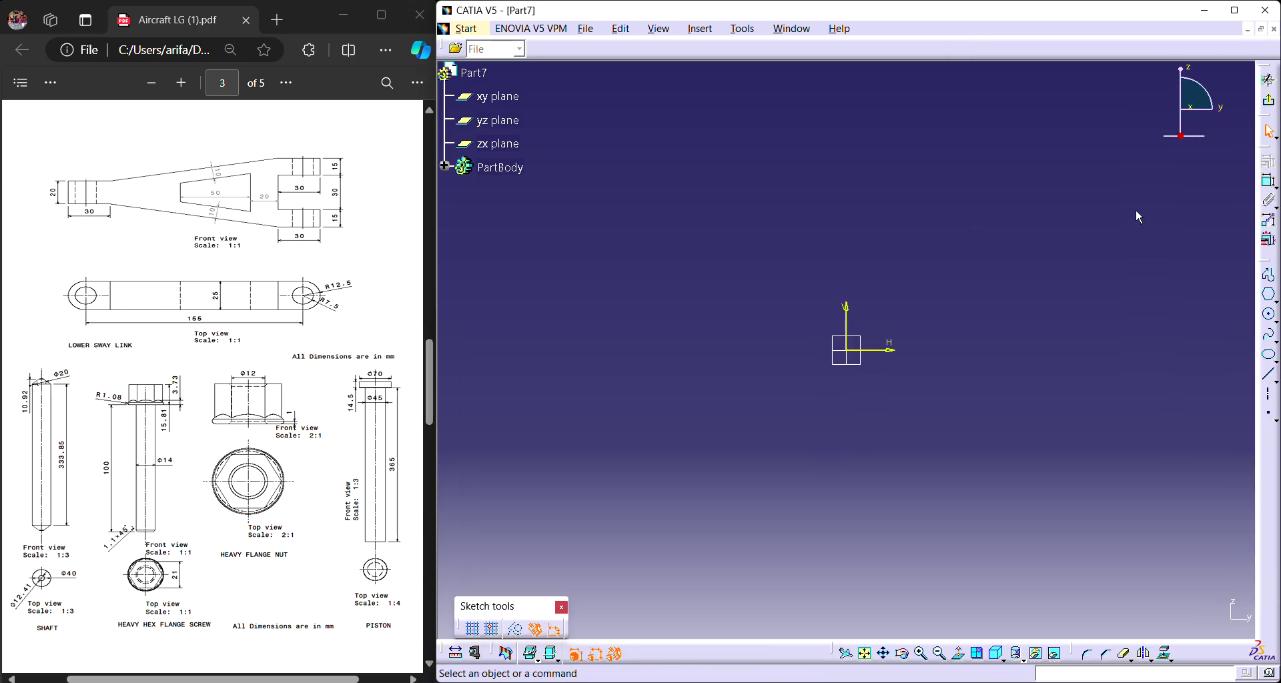
left_click(1269, 393)
left_click(687, 351)
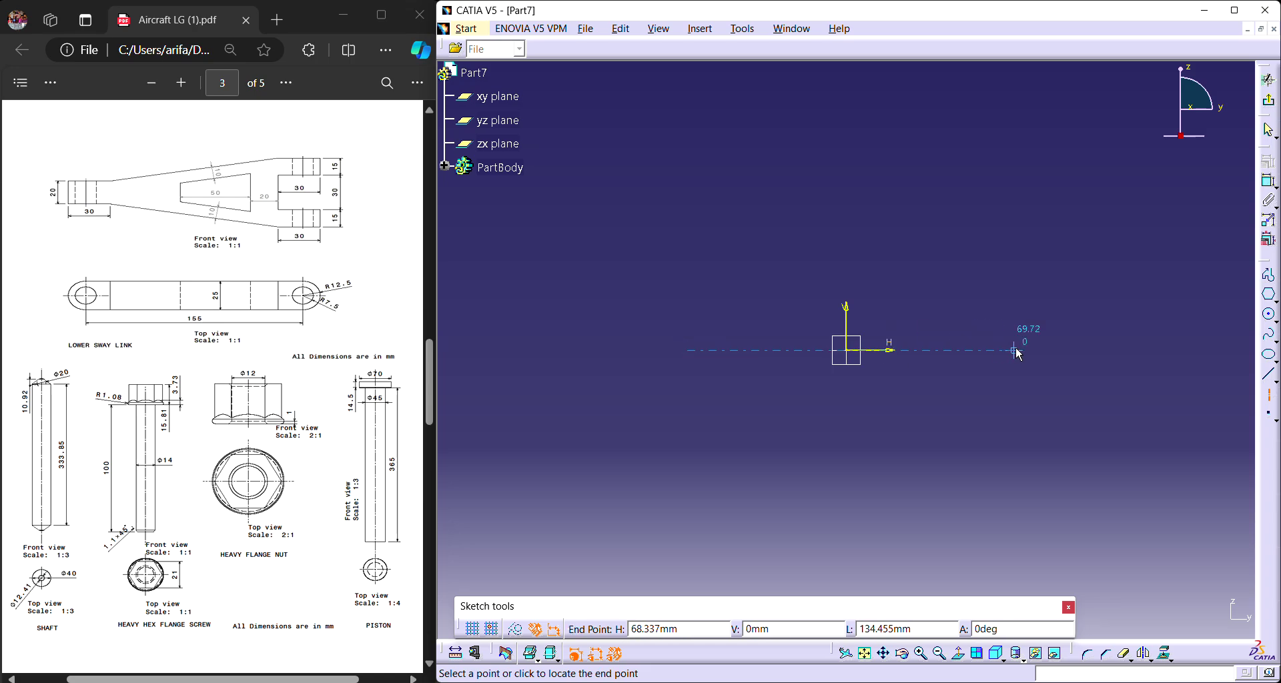
left_click(1065, 352)
Dimension the horizontal axis line and set its length to 180 mm.
left_click(1268, 180)
left_click(968, 350)
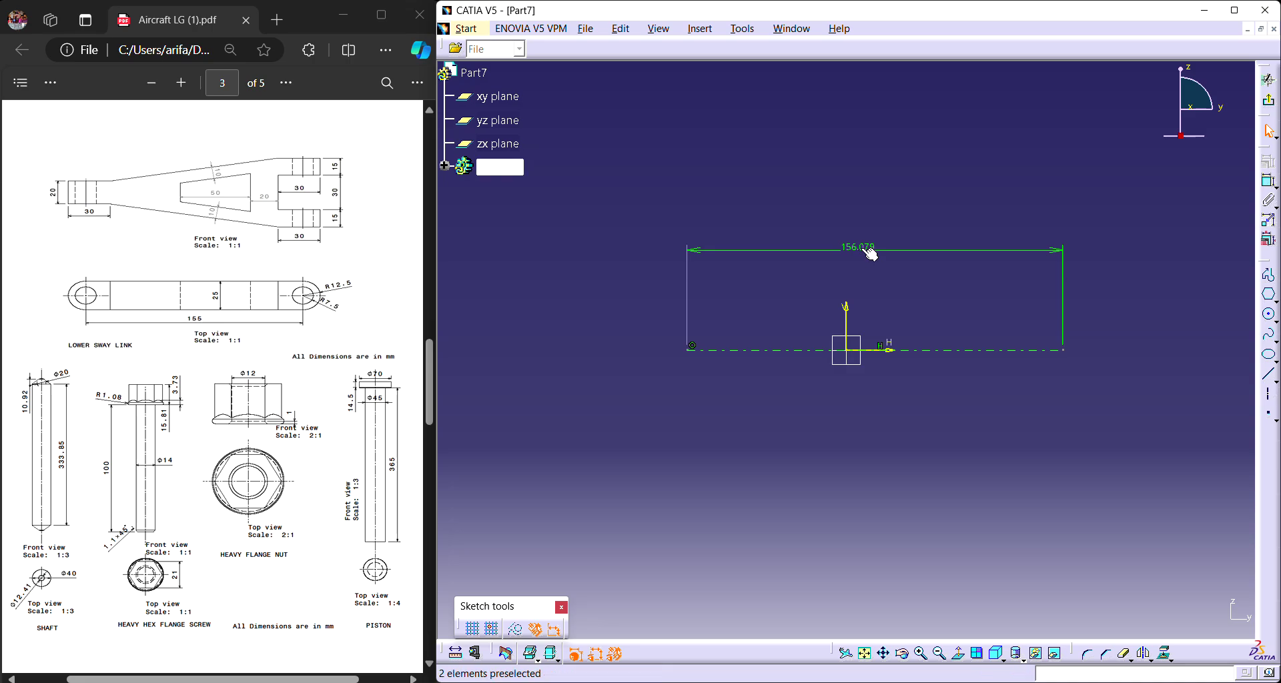
double_click(866, 255)
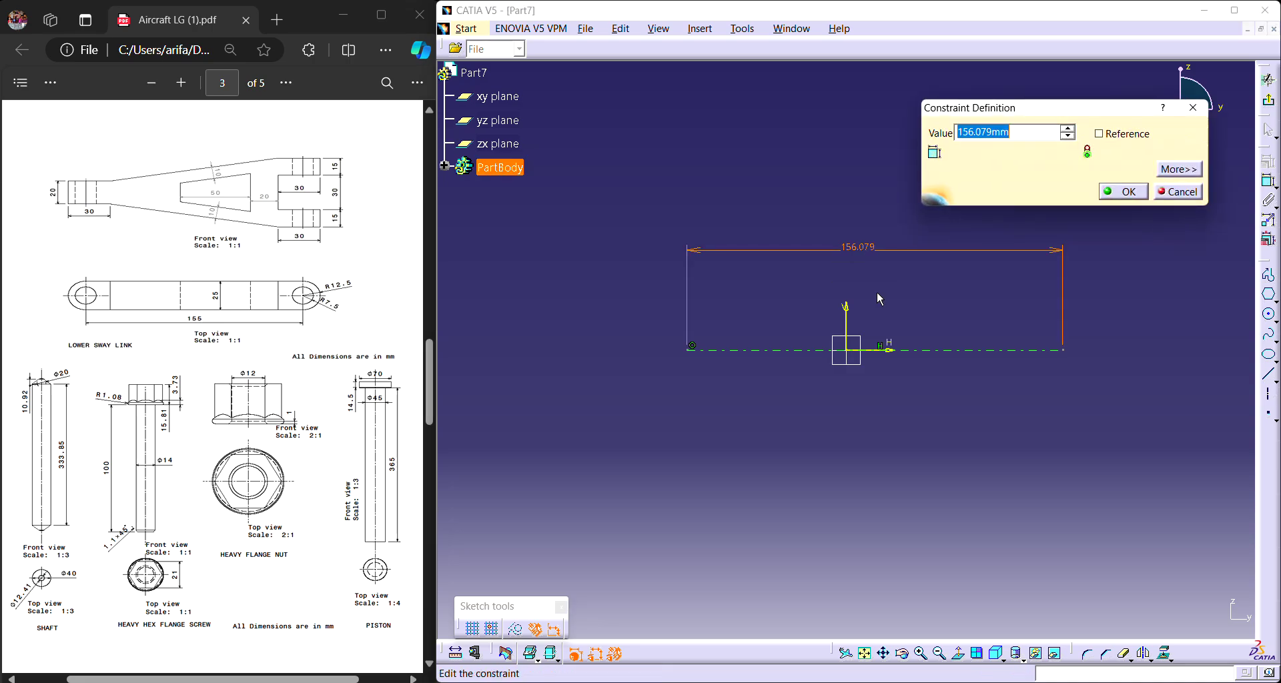
type("180")
key("Return")
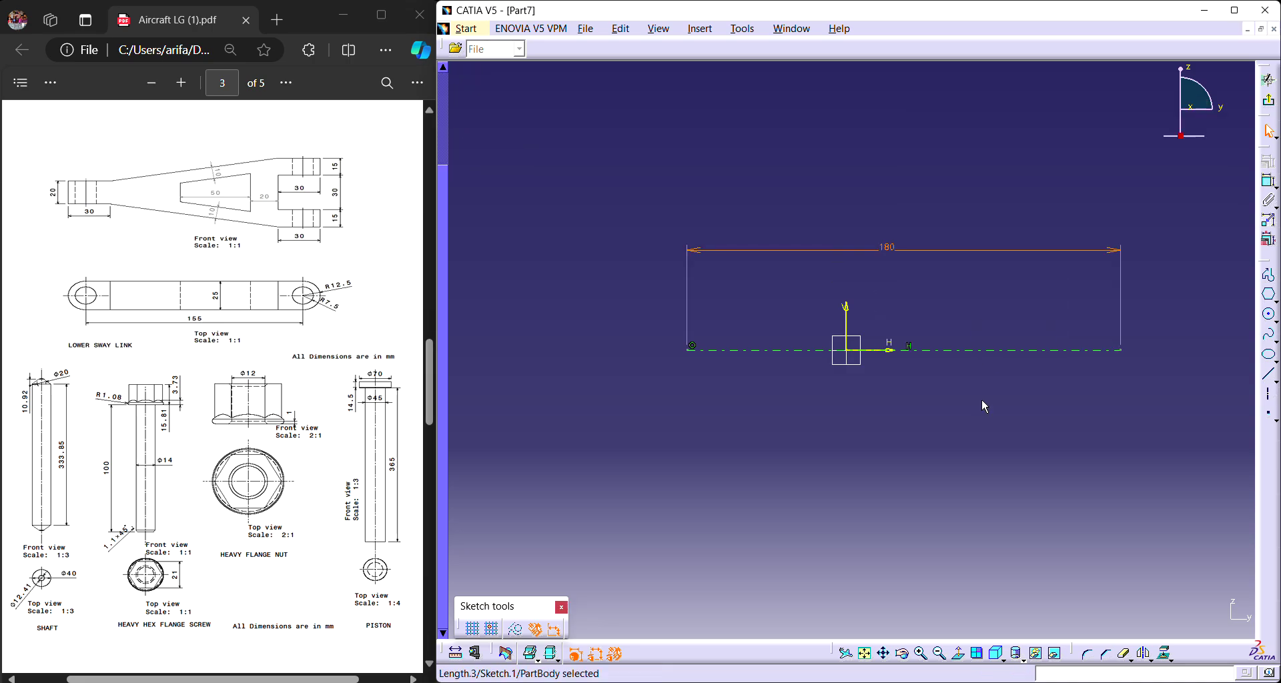
Constrain the two endpoints of the axis line symmetric about the vertical axis.
left_click(693, 347)
left_click(794, 351, "ctrl")
left_click(854, 317, "ctrl")
left_click(1275, 176)
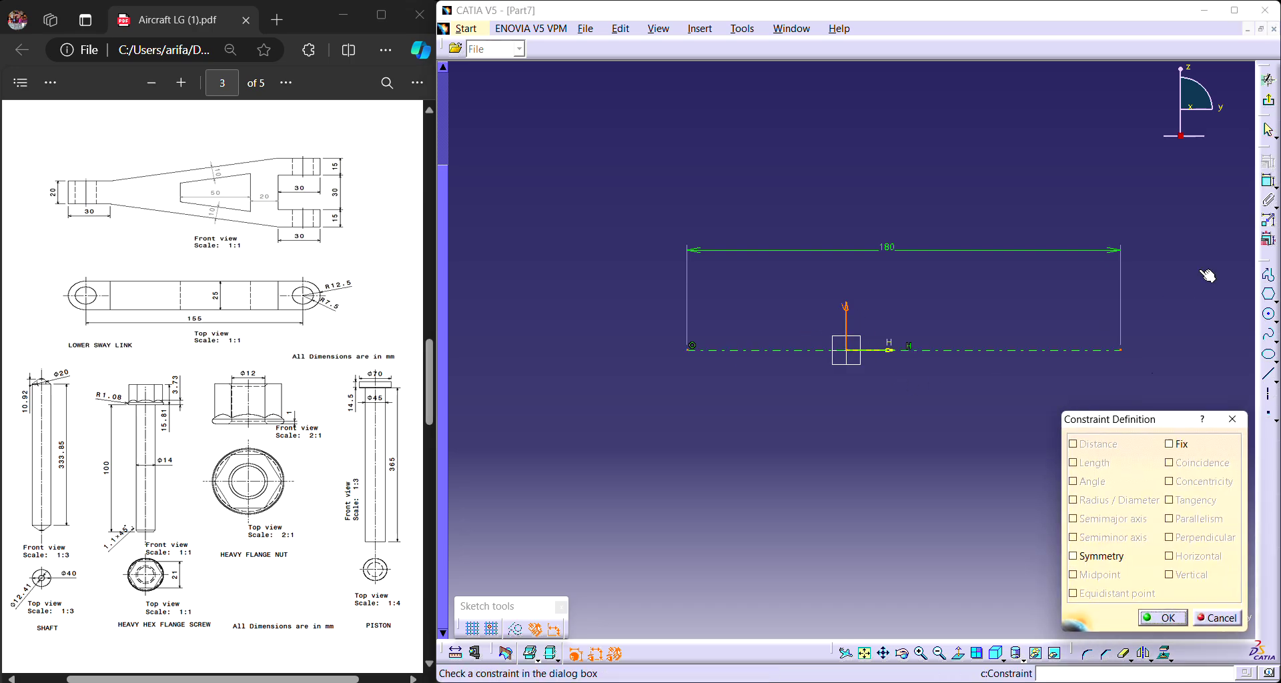
left_click(1094, 557)
left_click(1163, 619)
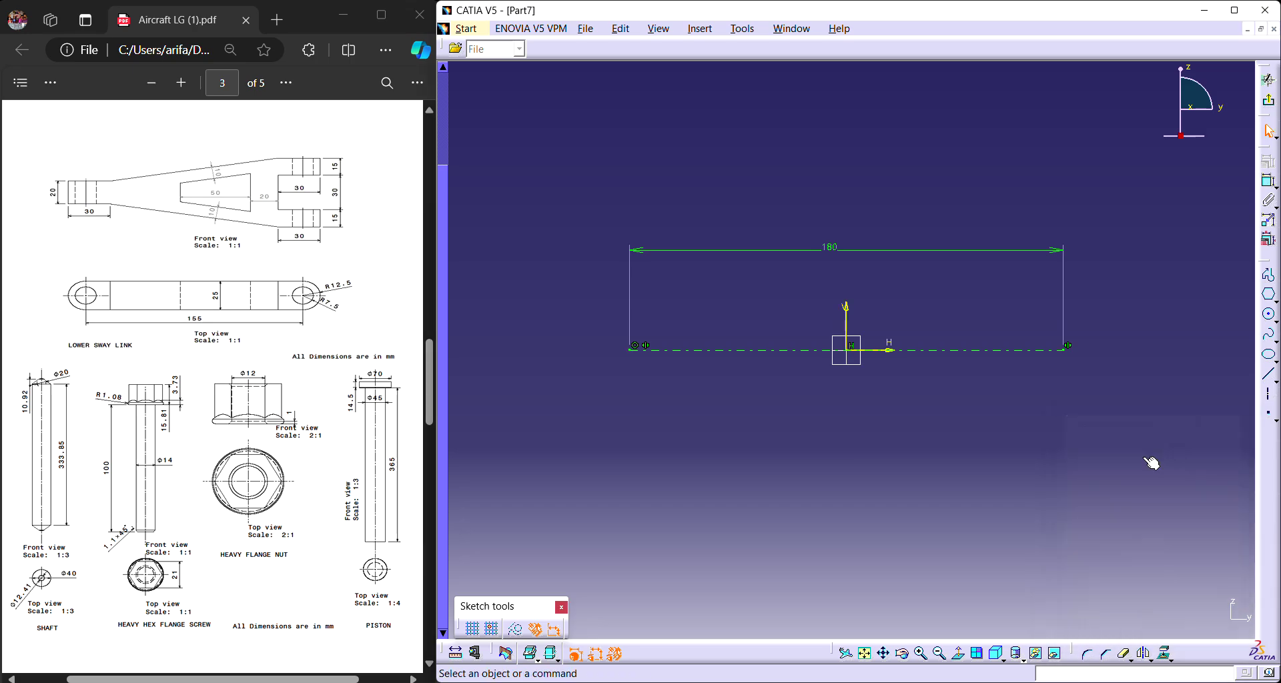
Draw the link's lower half outline from the axis line's left end, with a sloped edge and a fork arm about 34 mm long and 13 mm thick.
left_click(1270, 275)
left_click(637, 357)
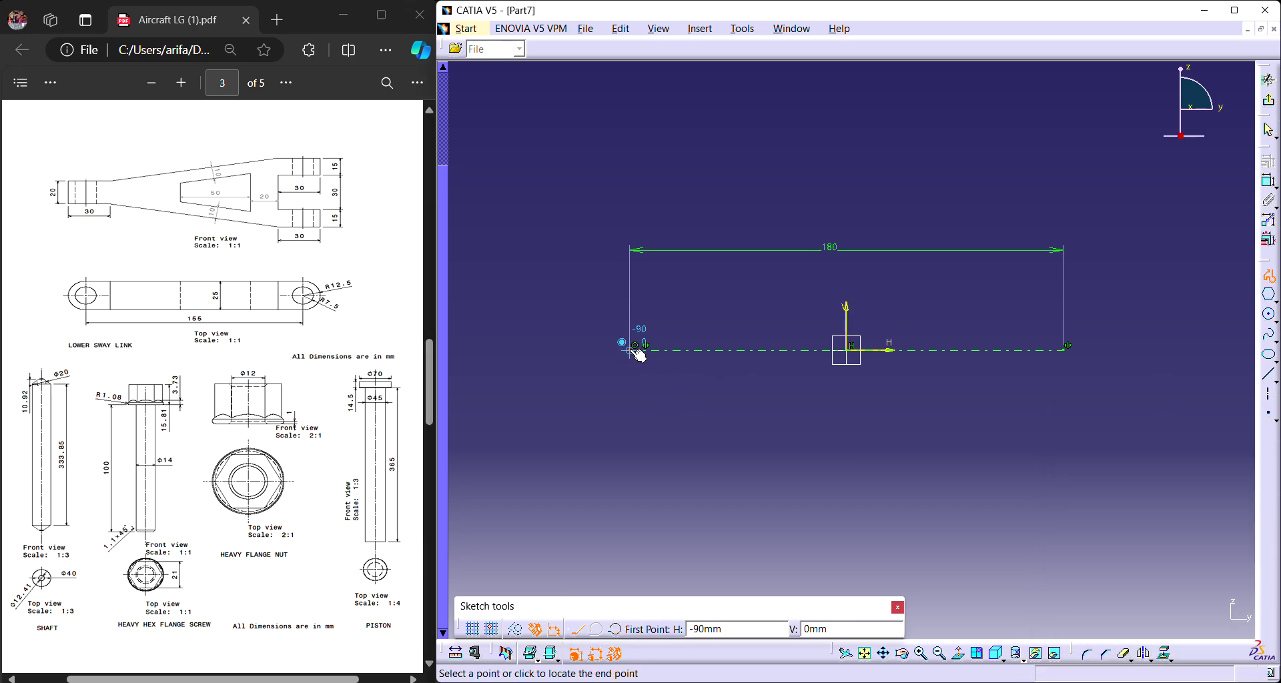
left_click(630, 377)
left_click(706, 378)
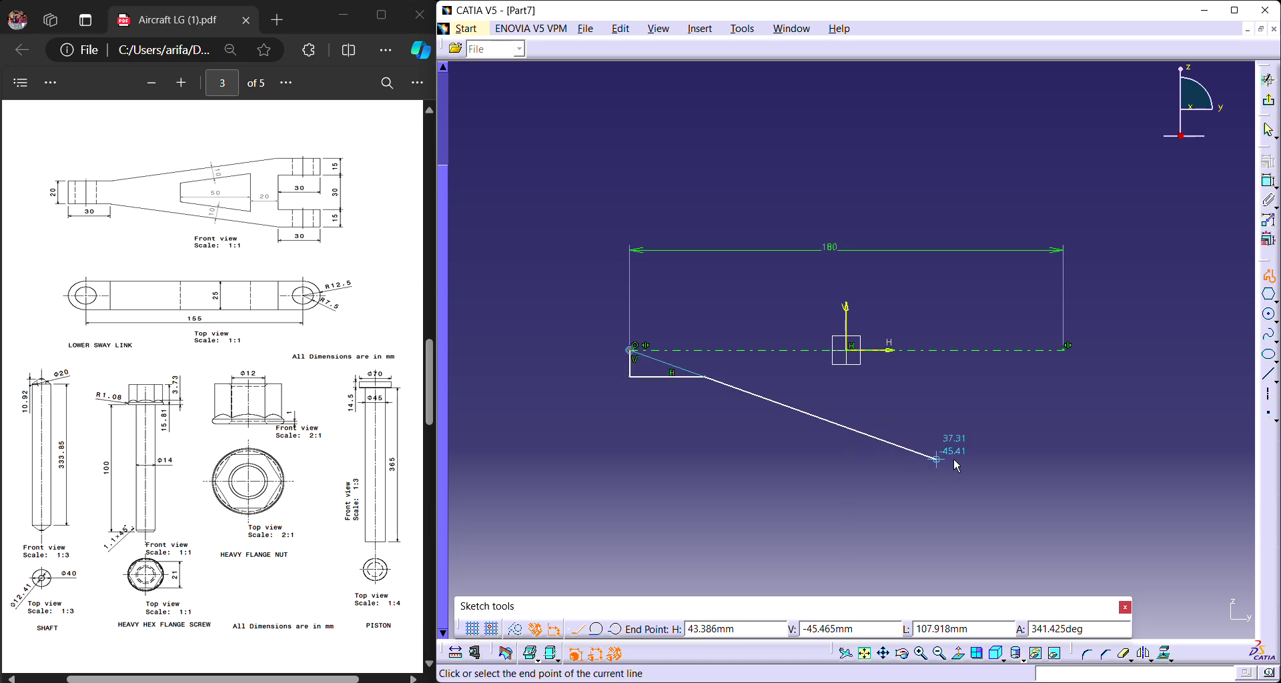
left_click(981, 439)
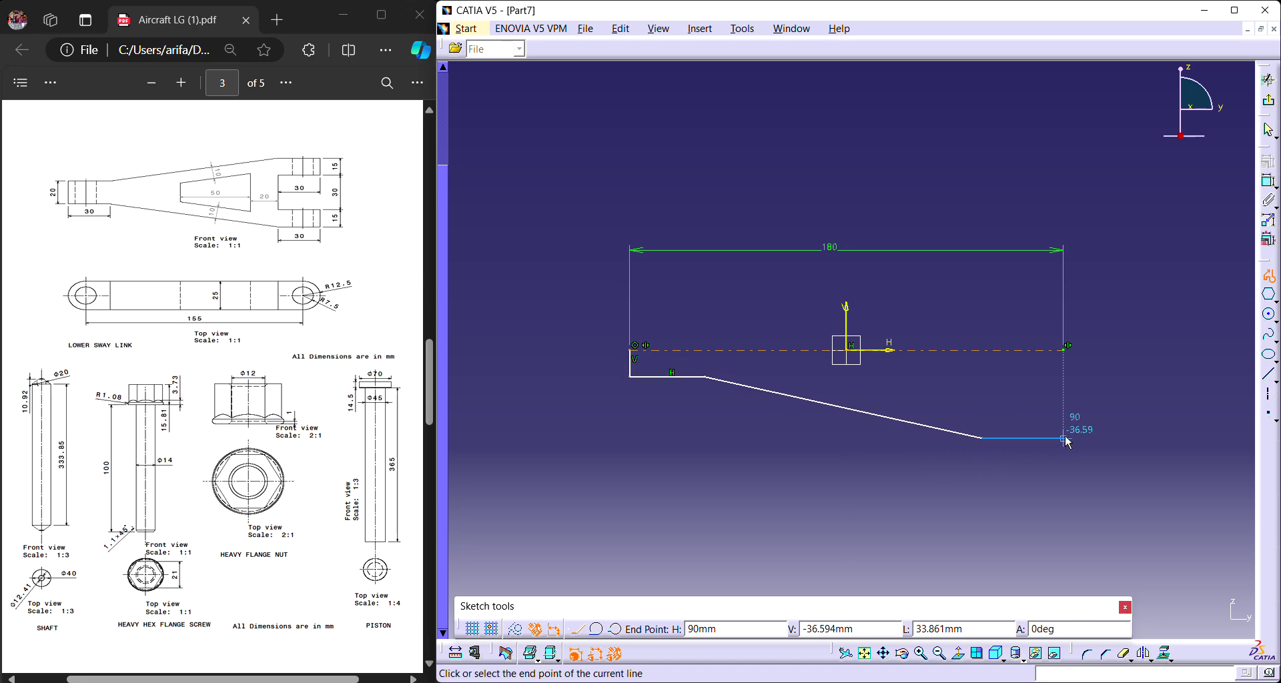
left_click(1064, 438)
left_click(1064, 406)
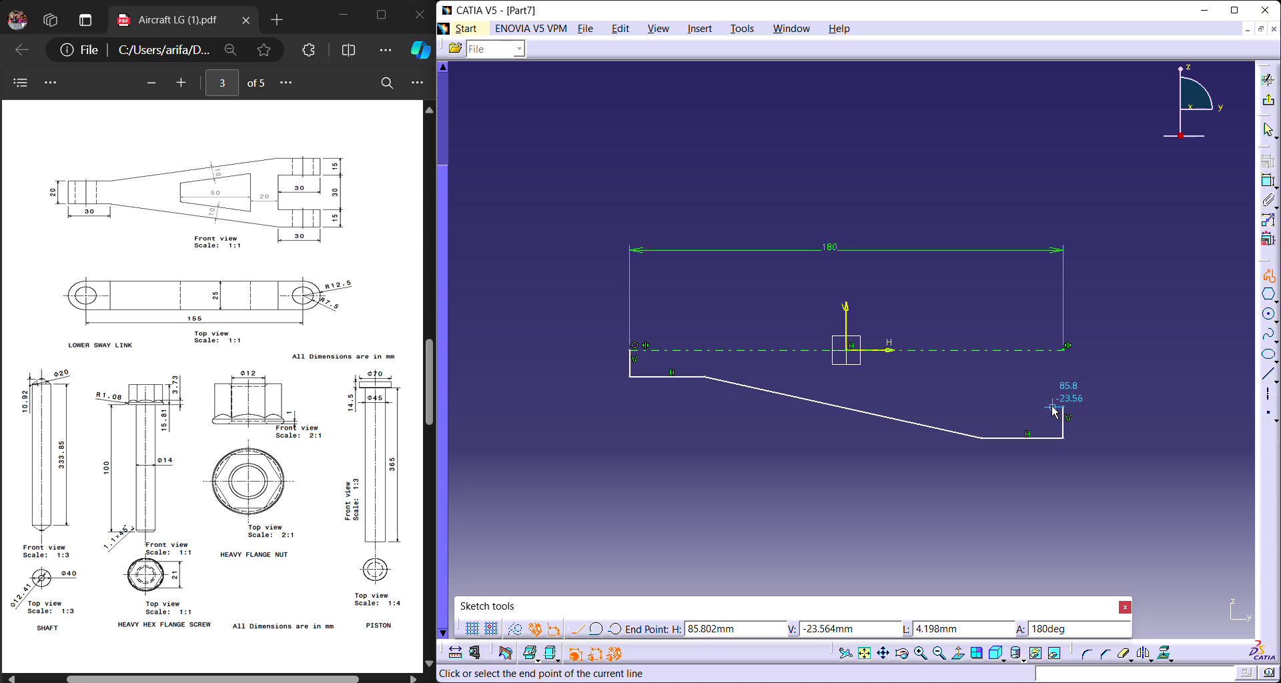
left_click(997, 406)
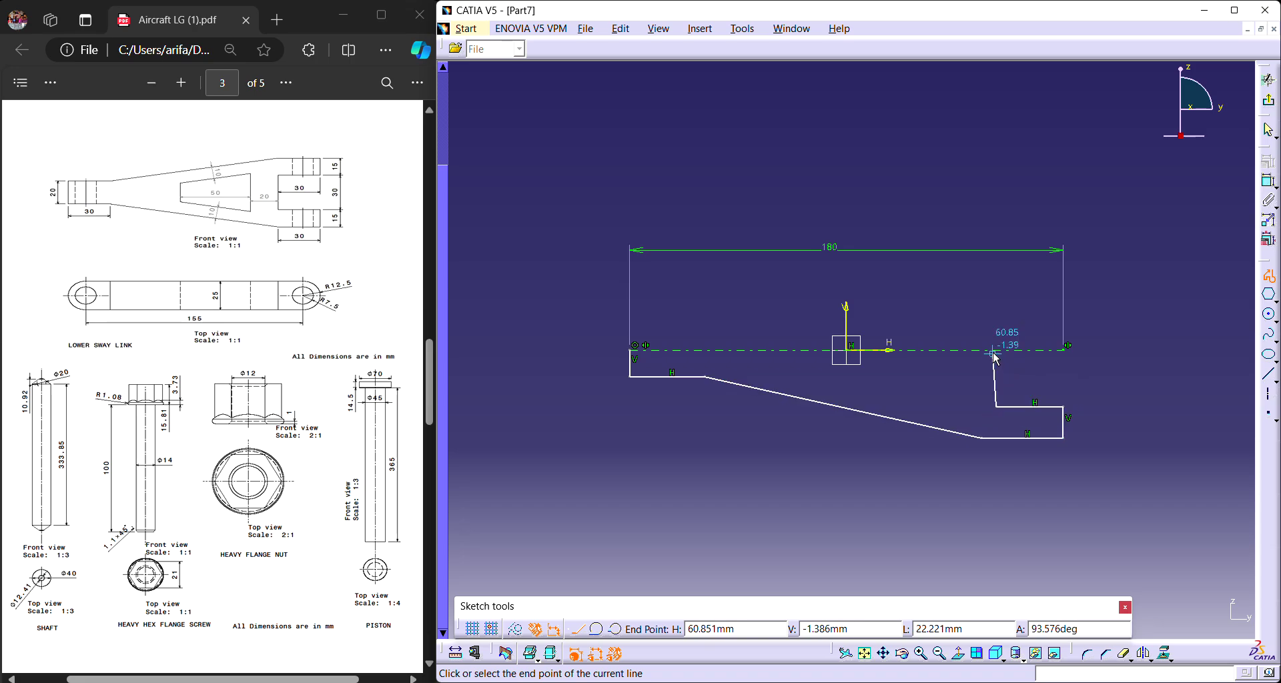
left_click(1004, 353)
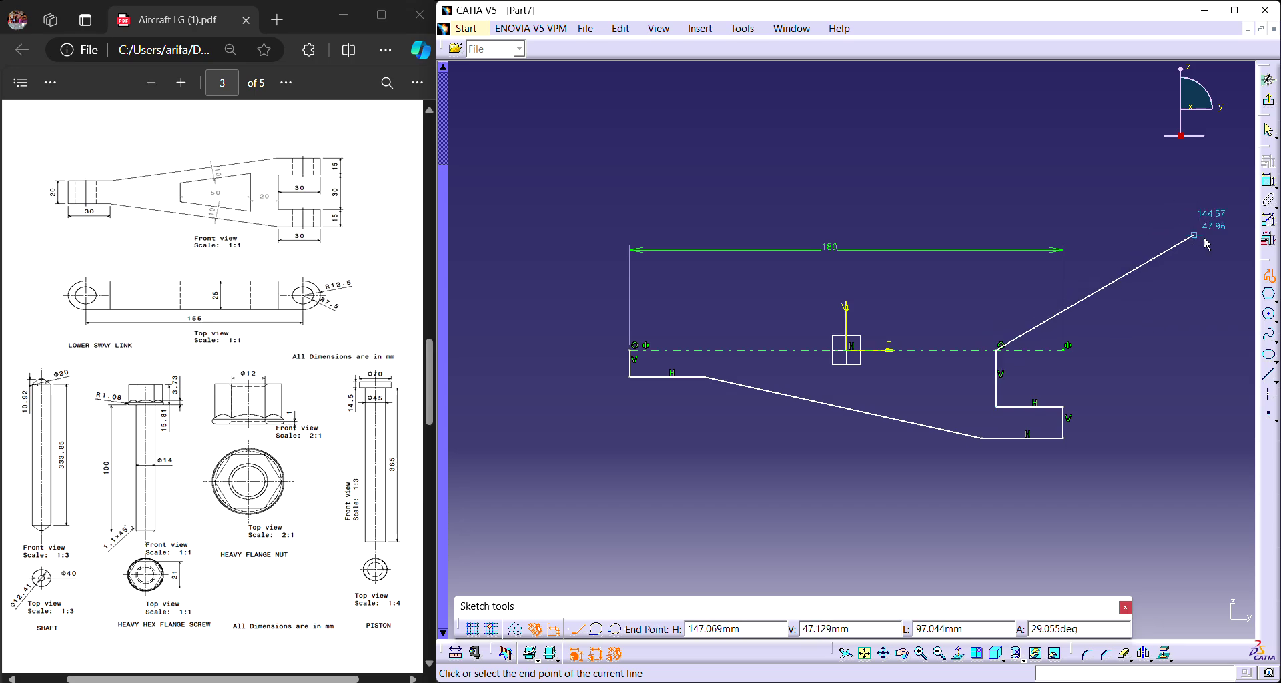
left_click(1269, 276)
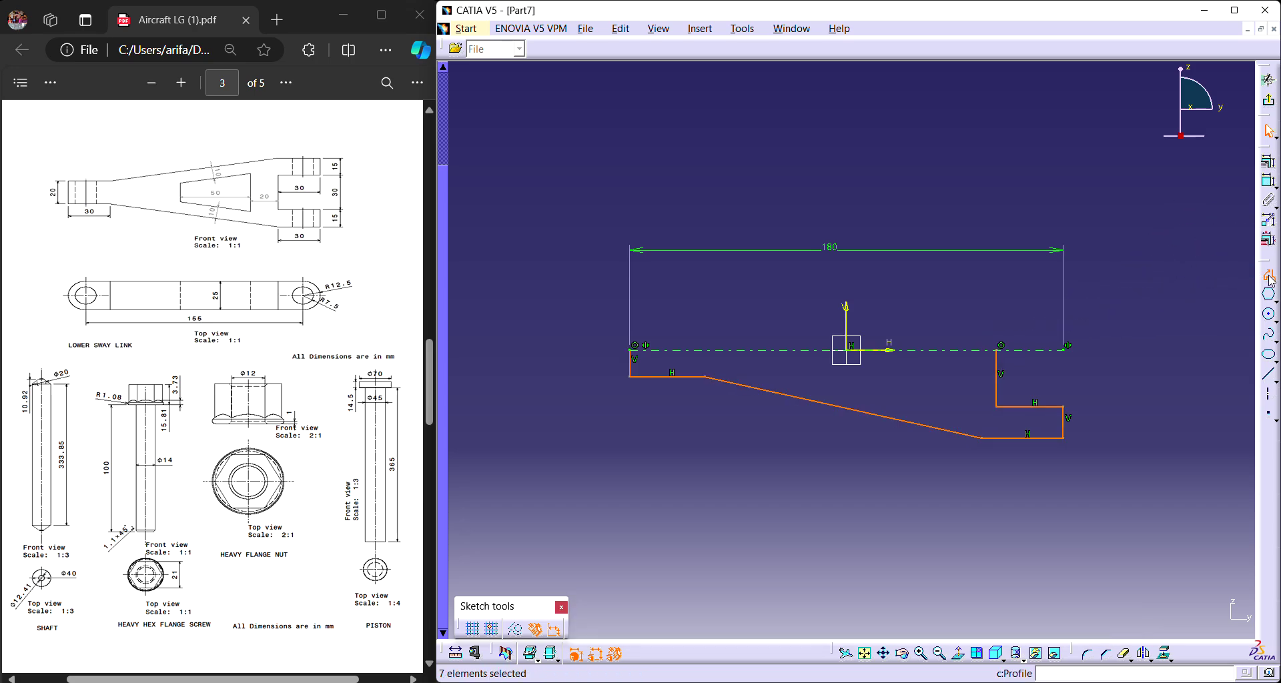
Draw the window's half outline below the axis, about 58 mm long, with its slanted edge parallel to the outer sloped edge.
left_click(1269, 277)
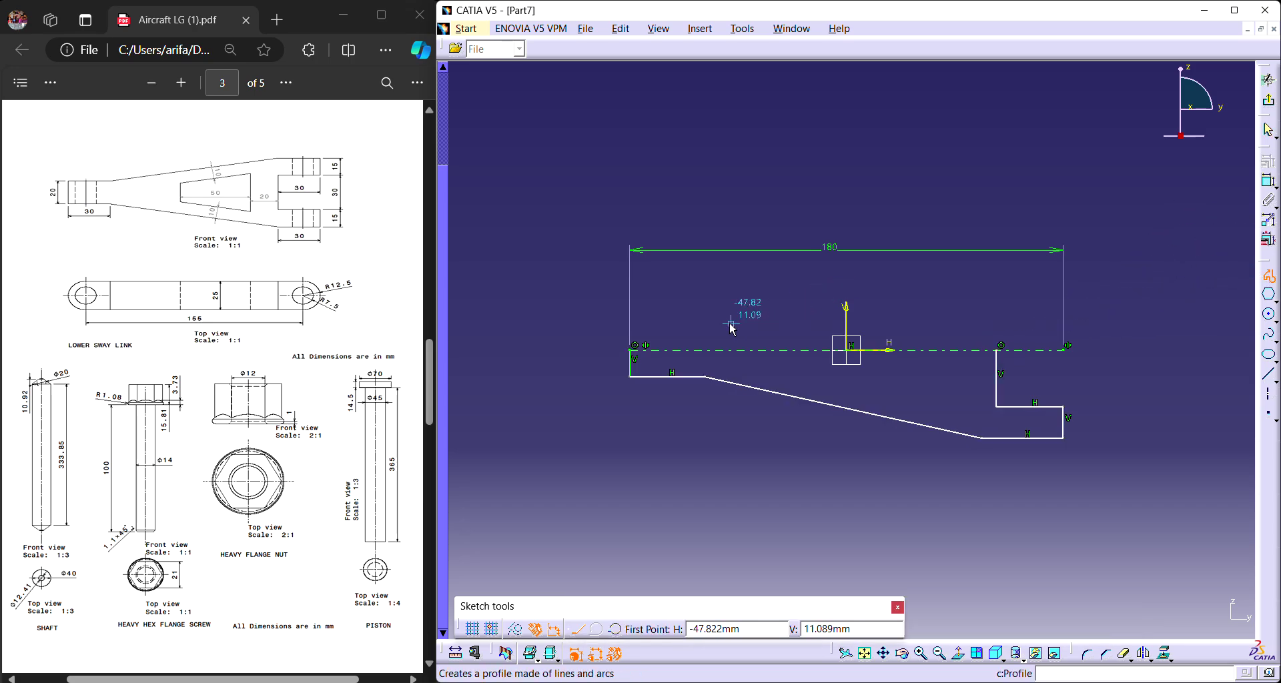
left_click(786, 354)
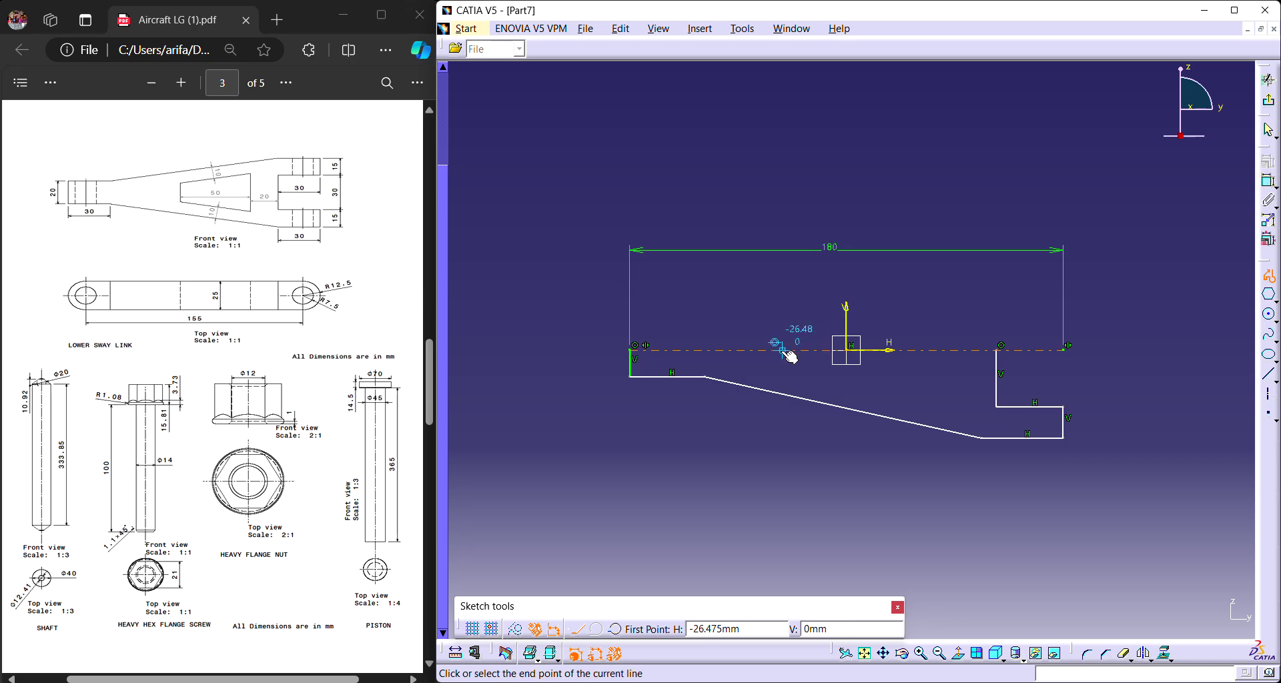
left_click(784, 365)
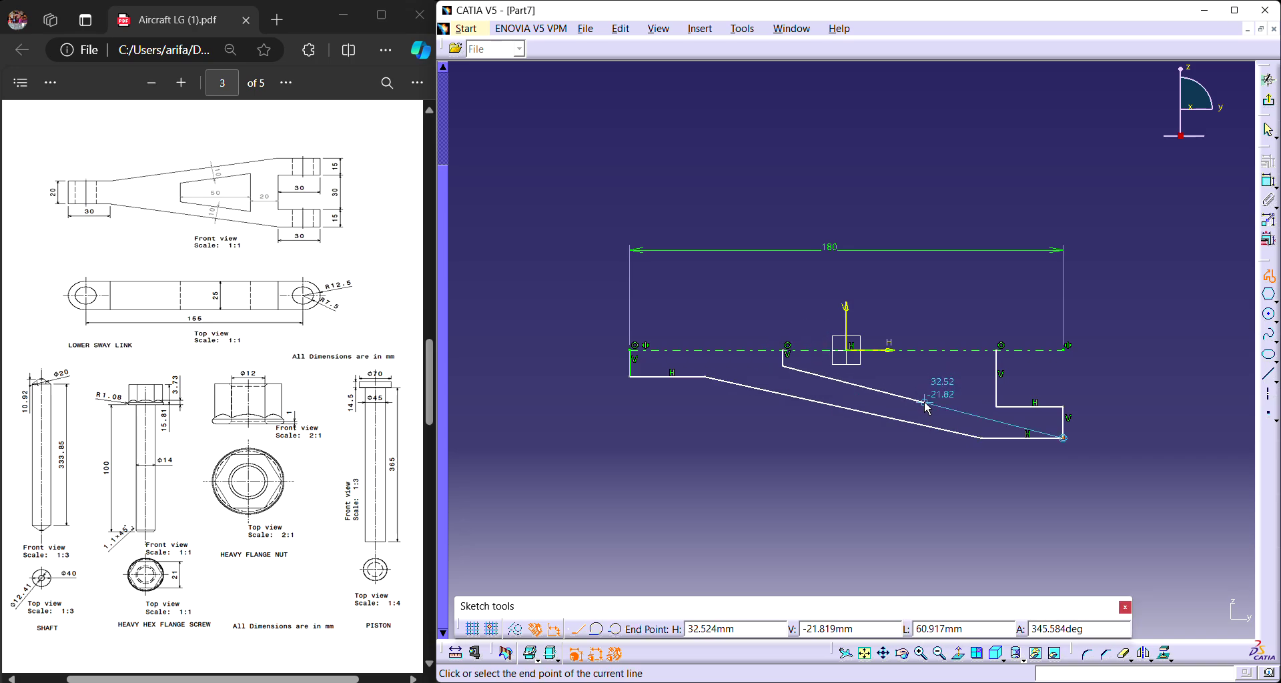
left_click(924, 397)
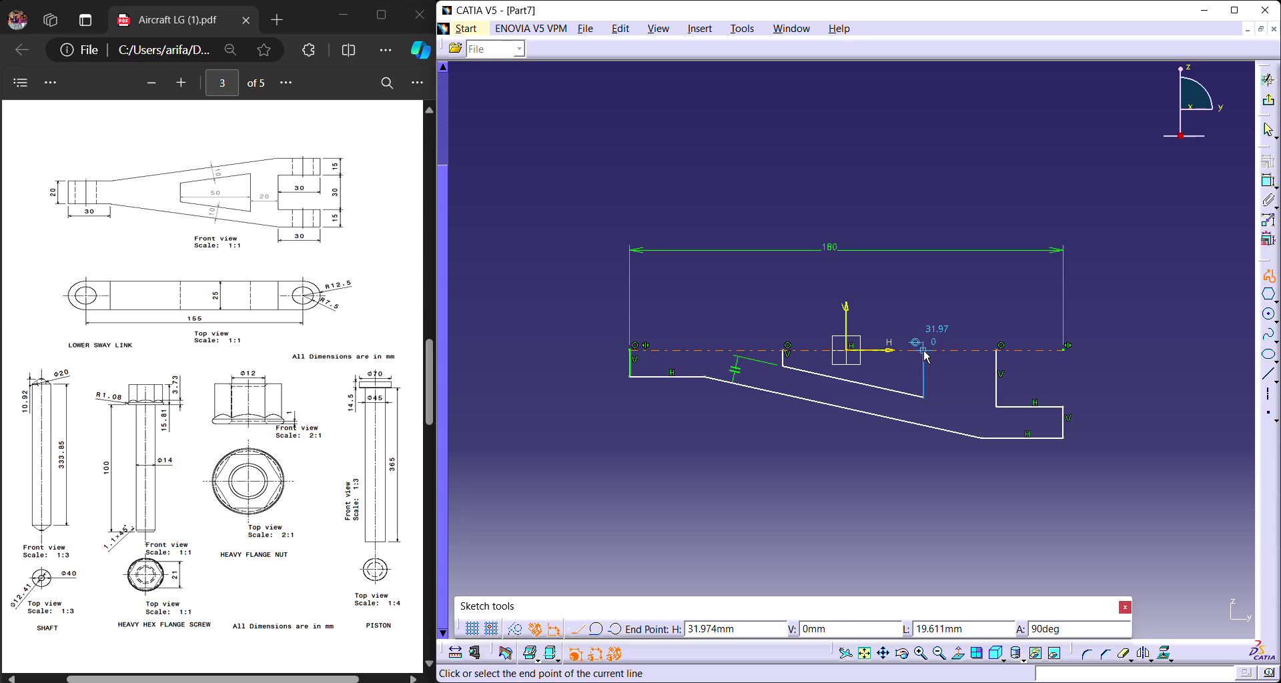
left_click(925, 351)
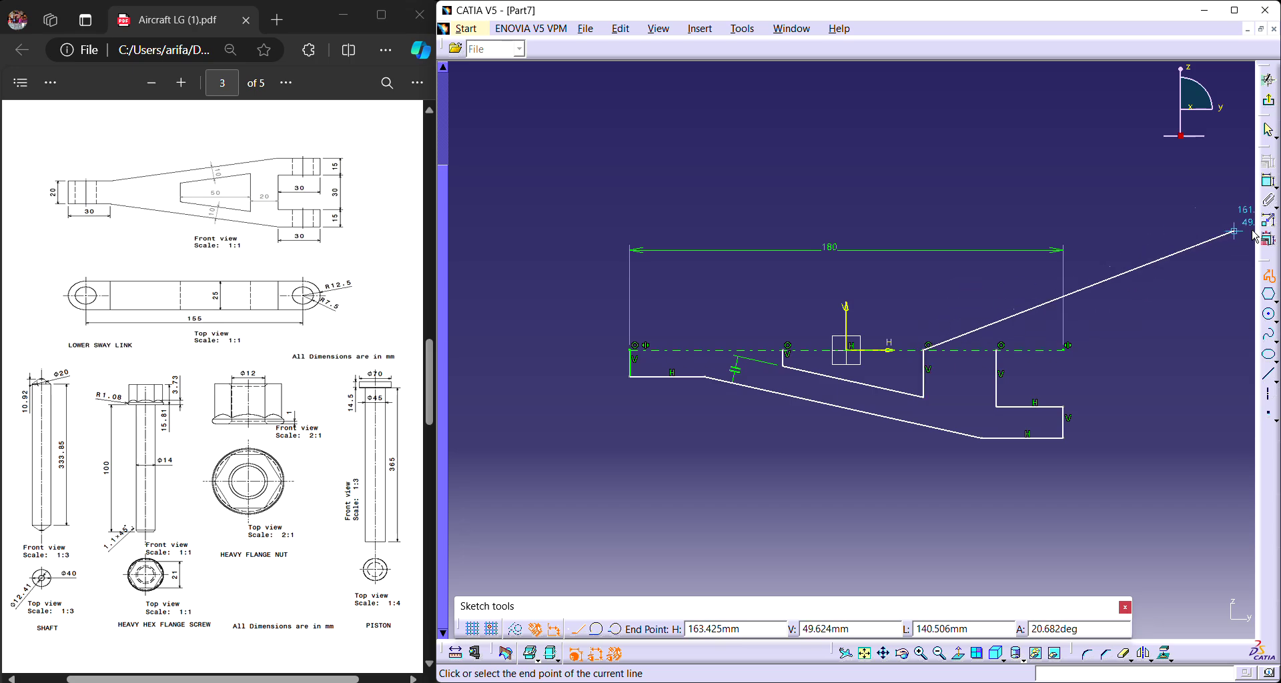
left_click(1271, 280)
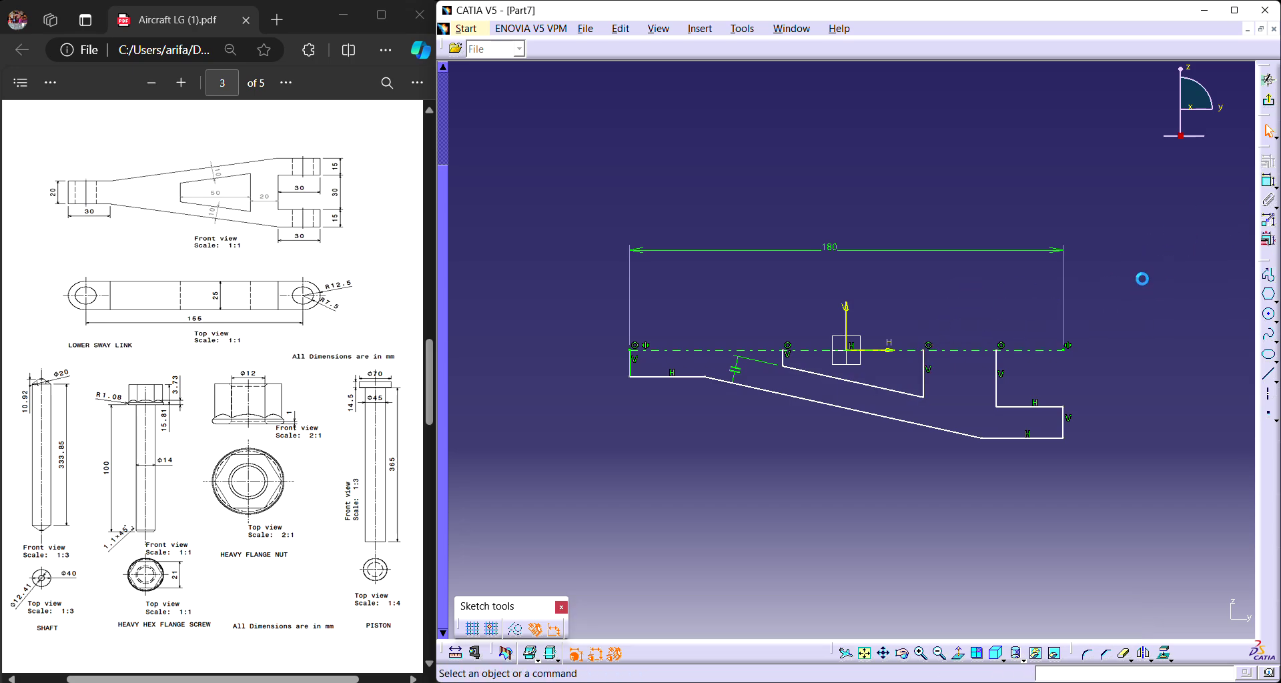
Dimension the narrow end's half height and length, and the fork arm's outer edge length.
left_click(1268, 183)
left_click(636, 364)
left_click(684, 378)
left_click(671, 419)
left_click(1033, 439)
left_click(1033, 502)
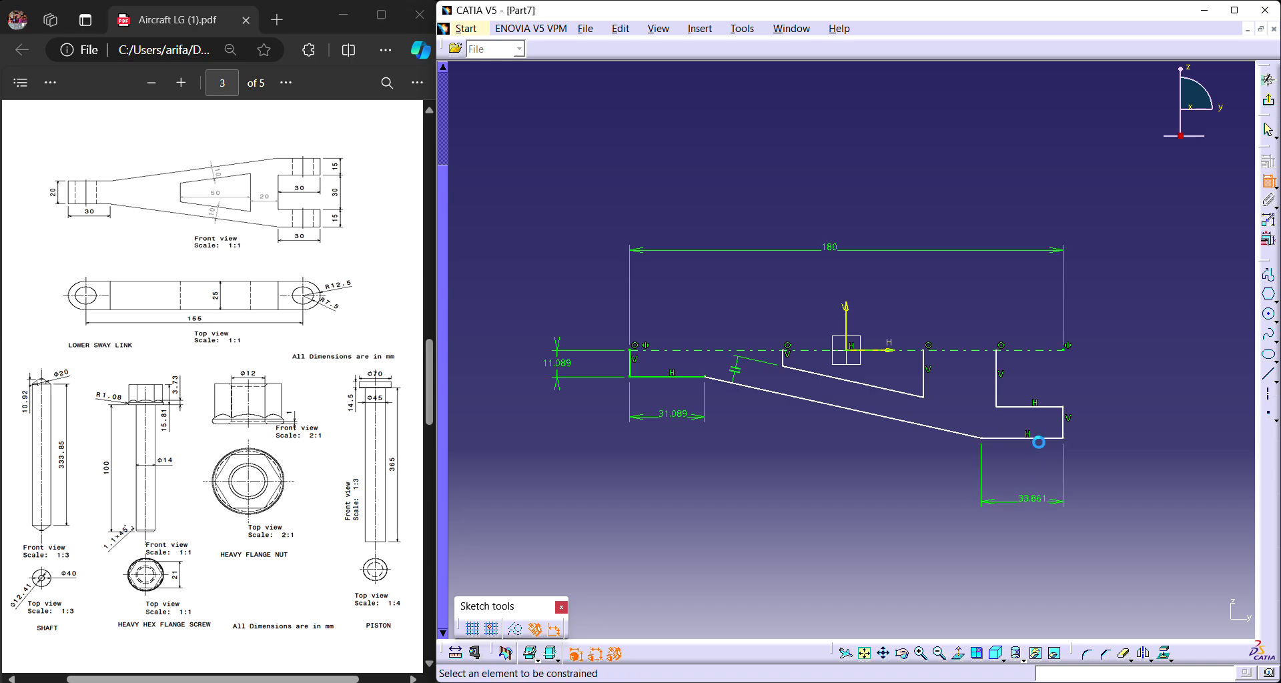
Dimension the fork arm's inner edge length, its thickness and the half width of the fork slot.
left_click(1045, 407)
left_click(1038, 374)
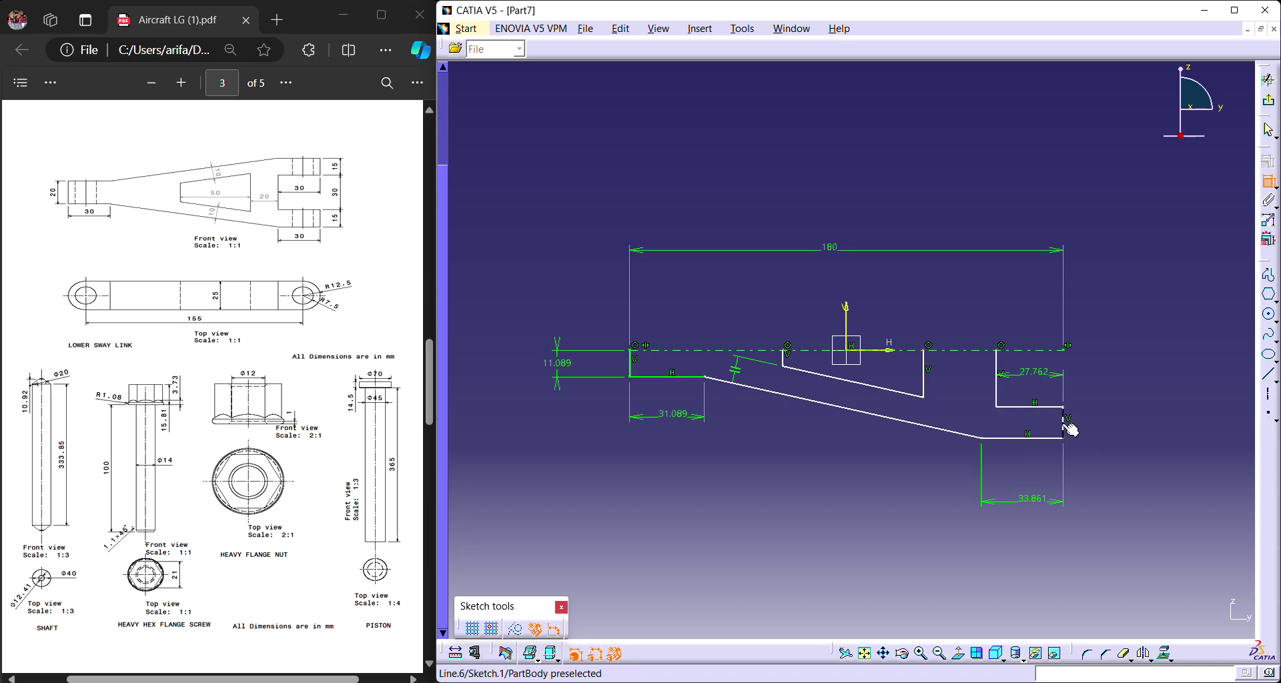
left_click(1071, 429)
left_click(997, 395)
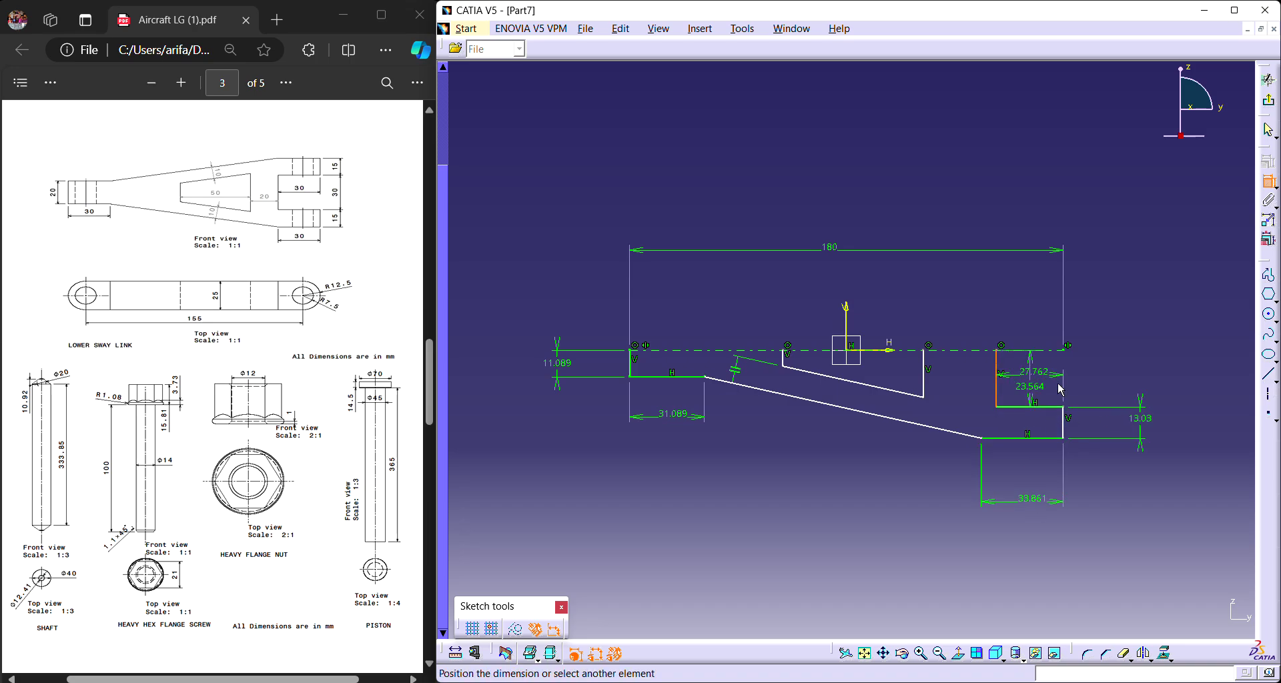
left_click(1139, 373)
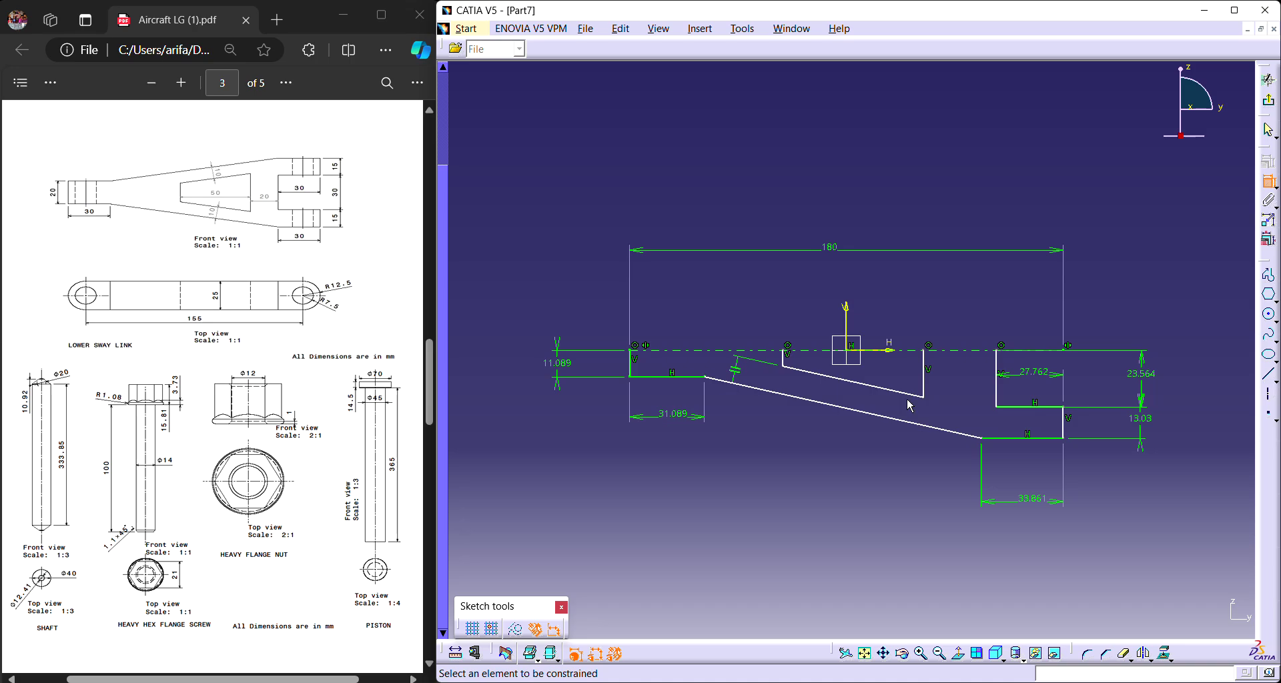
Dimension the web between the window and fork slot, the offset between the two sloped edges, and the window's length.
left_click(927, 385)
left_click(1001, 396)
left_click(960, 310)
left_click(881, 389)
left_click(880, 418)
left_click(858, 452)
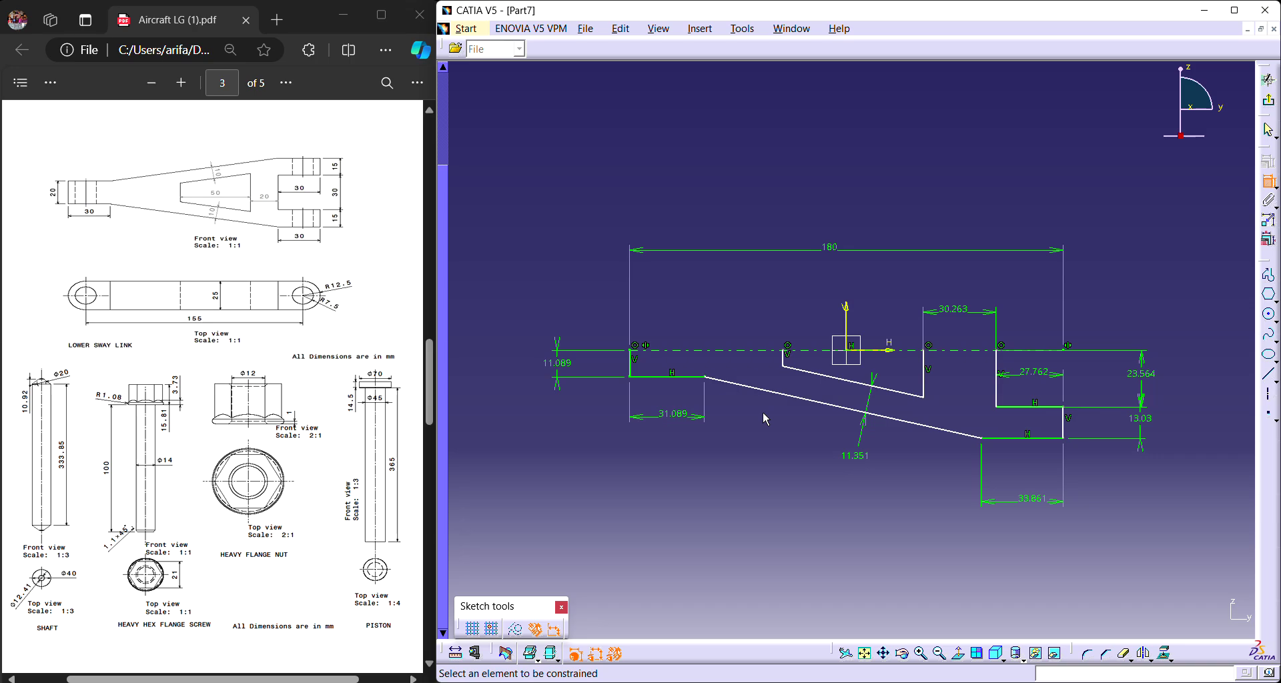
left_click(925, 374)
left_click(786, 360)
left_click(827, 341)
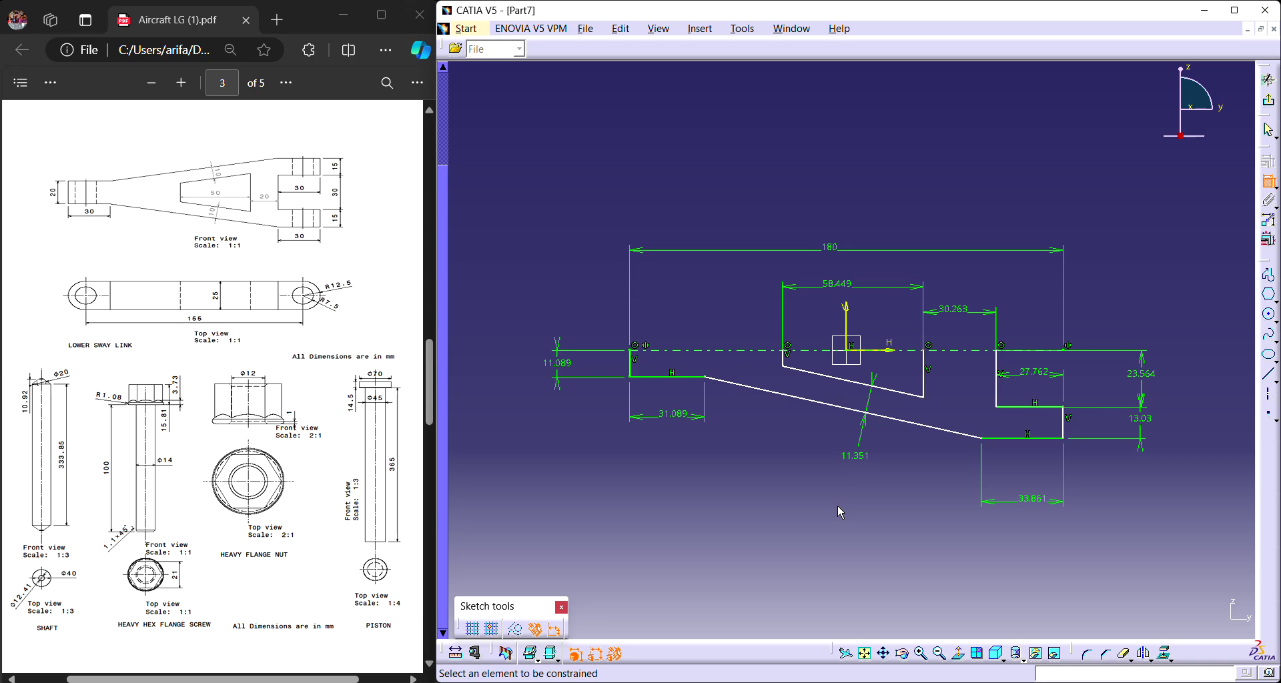
key("Escape")
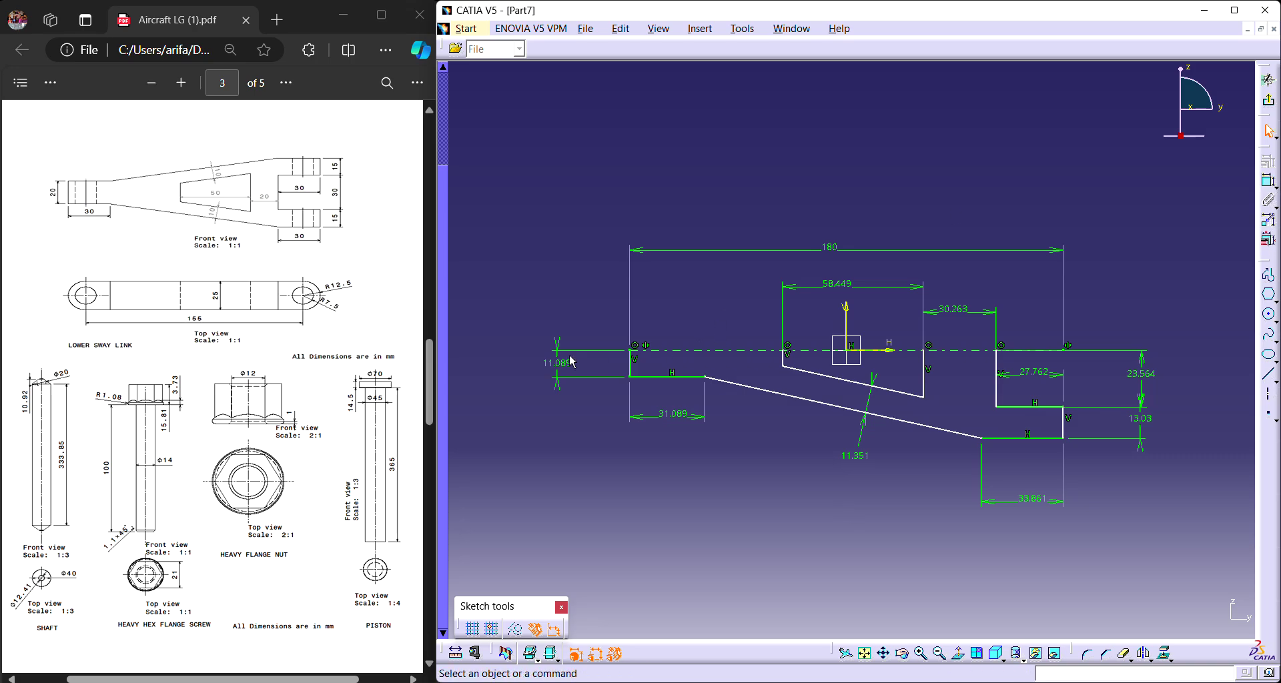
Set the narrow end's half height to 10 mm and its length to 30 mm.
double_click(554, 362)
type("10")
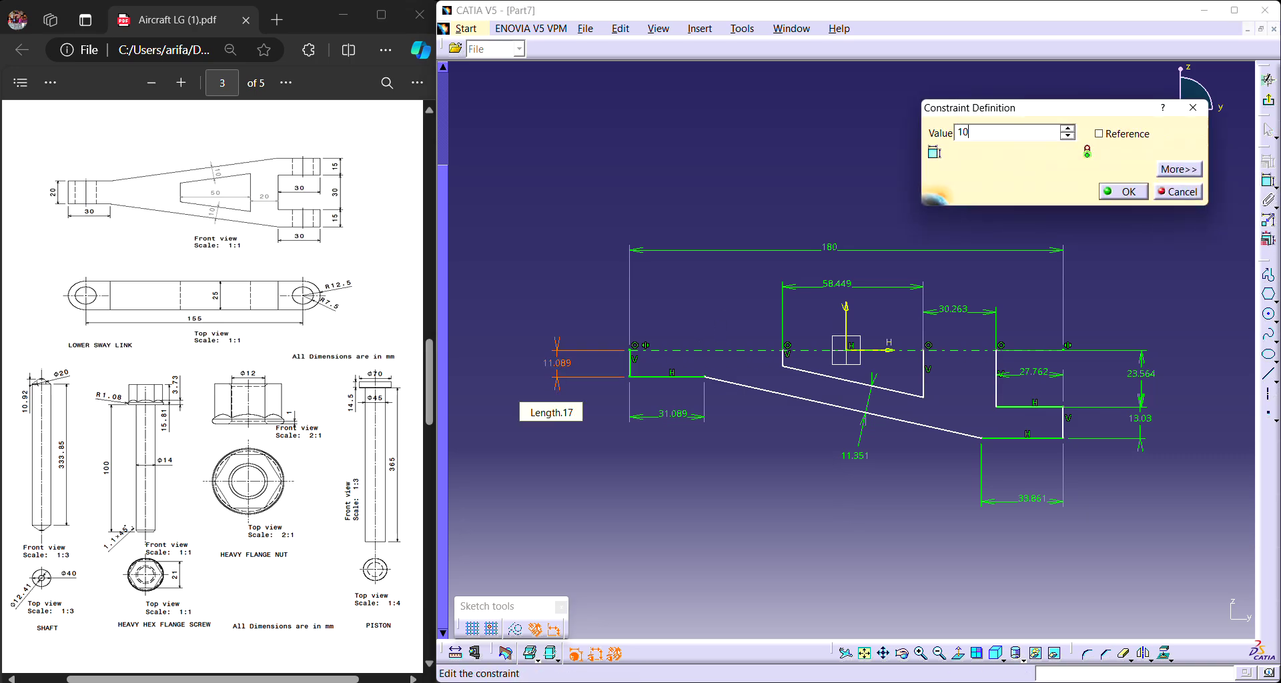
key("Return")
double_click(674, 412)
type("30")
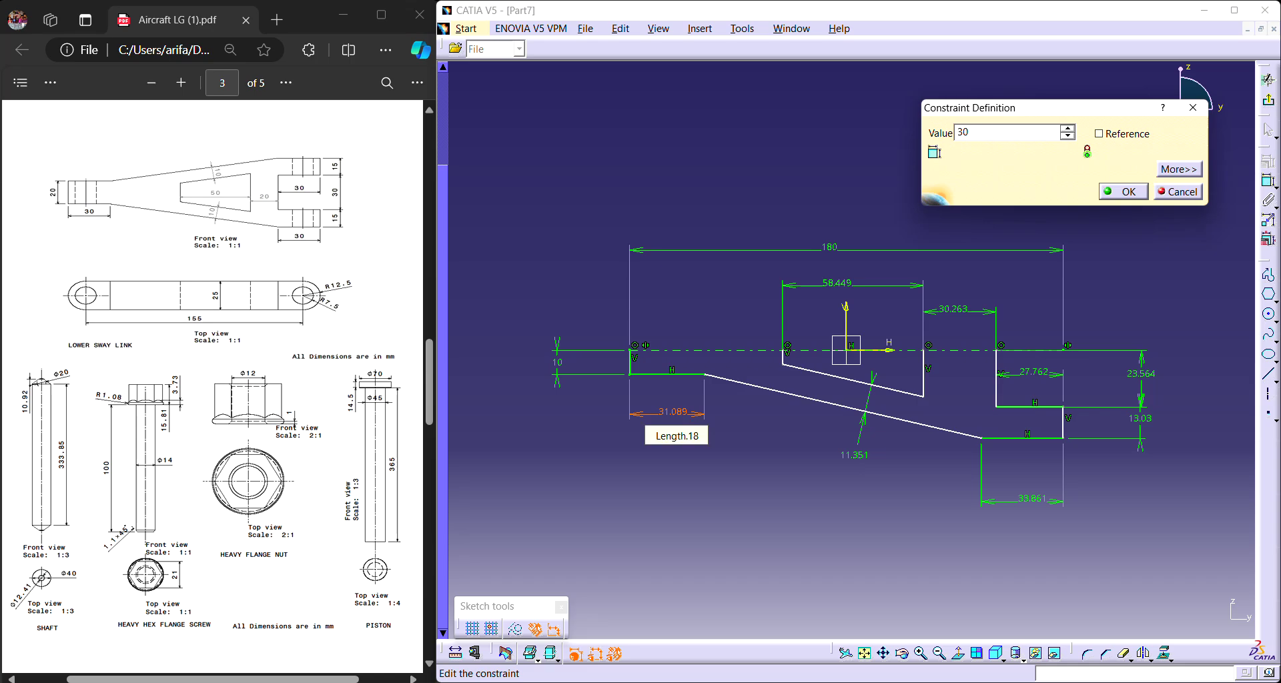
key("Return")
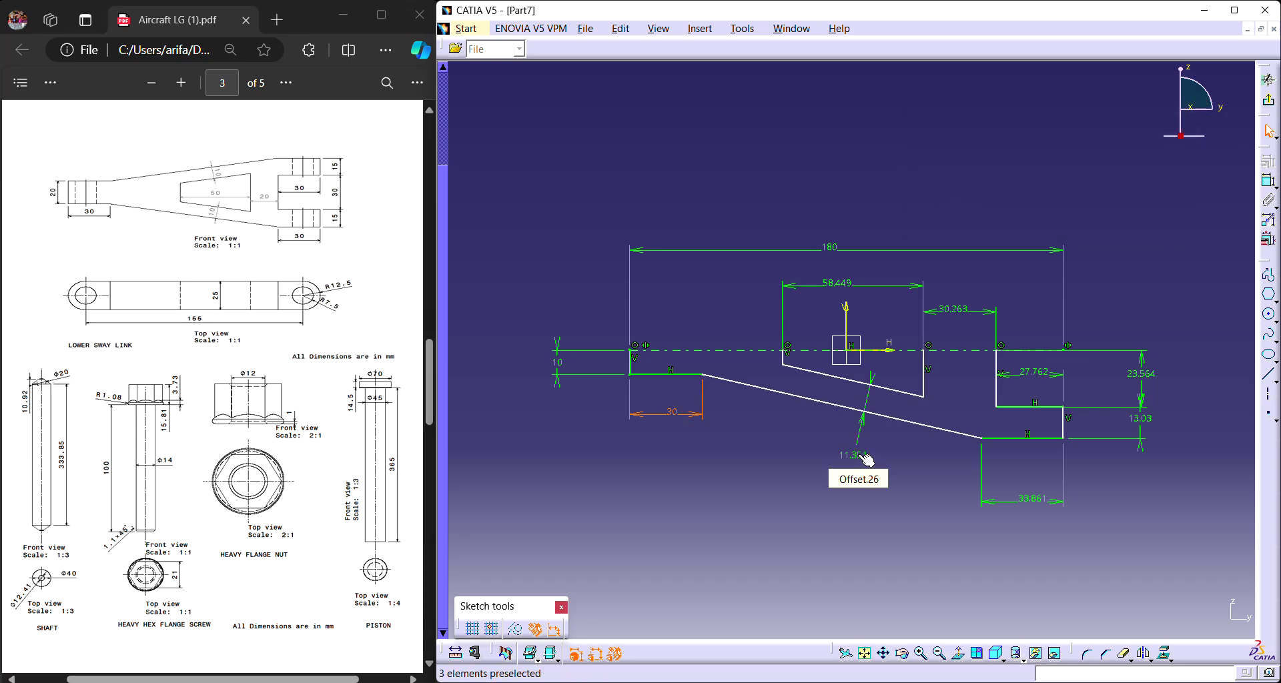
Set the offset between the sloped edges to 10 mm, the window's length to 50 mm and the web beside the fork slot to 20 mm.
double_click(866, 457)
type("10mm")
key("Return")
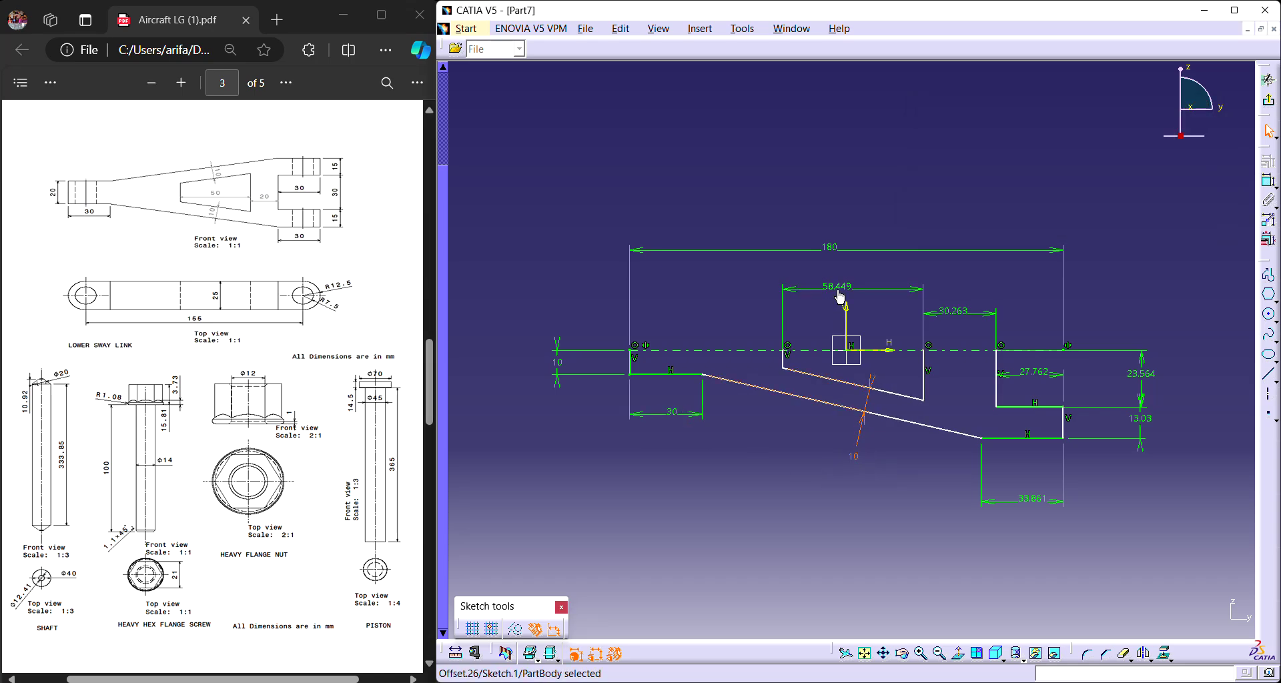
double_click(848, 292)
type("50mm")
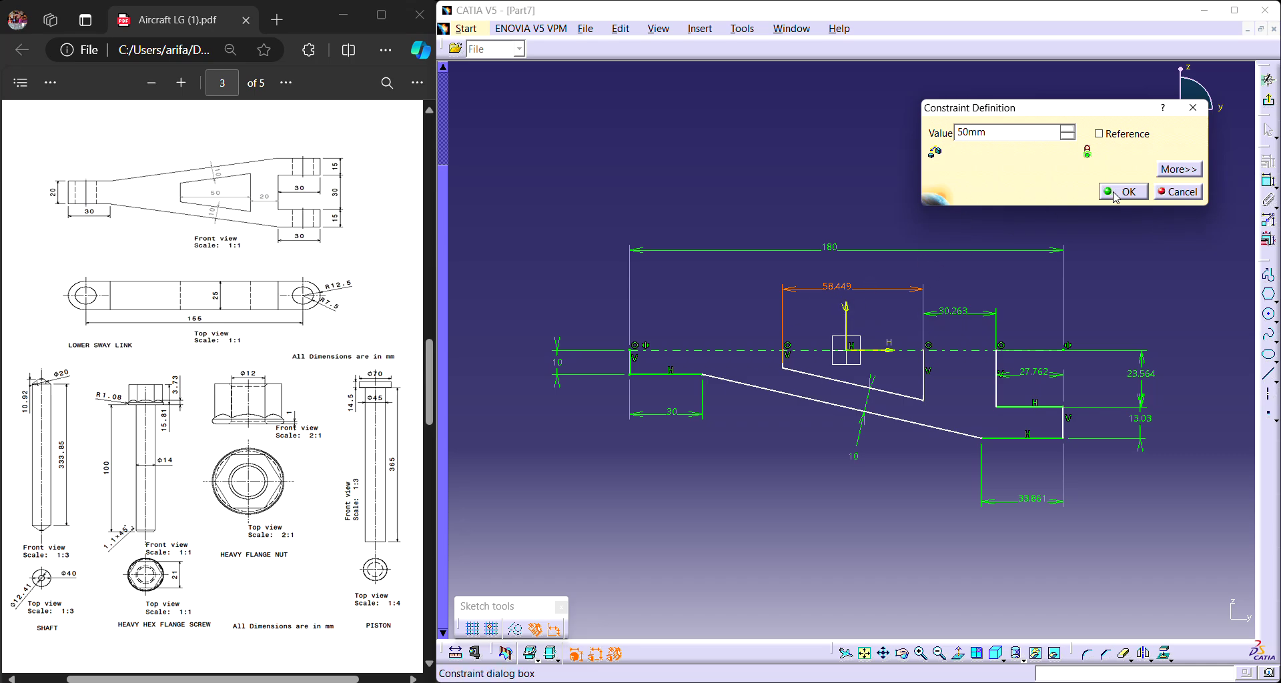
left_click(1119, 192)
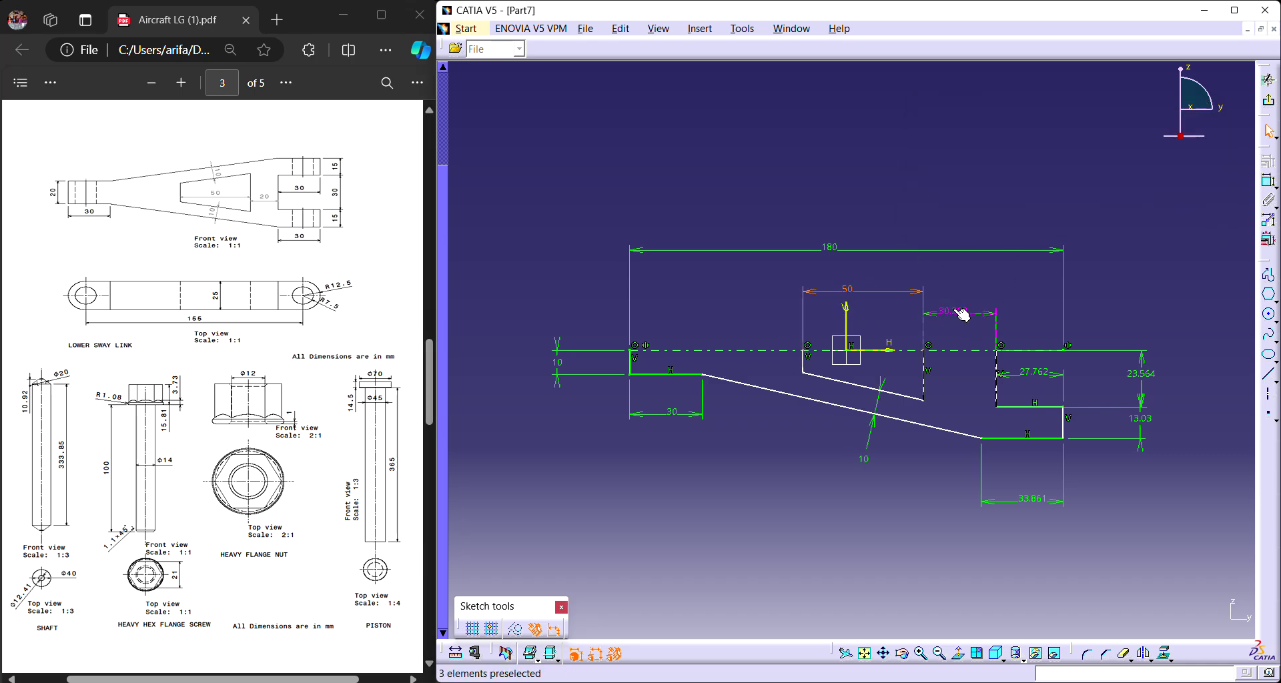
double_click(962, 315)
type("20")
key("Return")
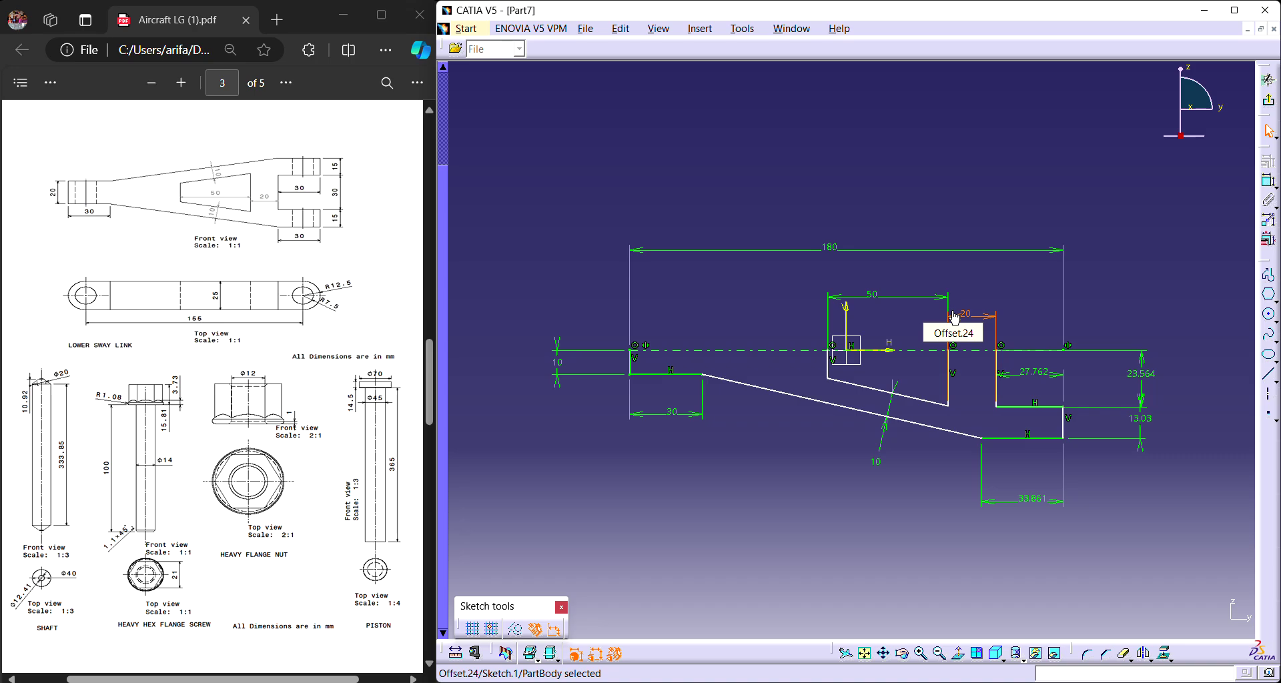
Set the fork arm's outer and inner edge lengths to 30 mm each.
double_click(1042, 499)
type("30")
key("Return")
double_click(1041, 375)
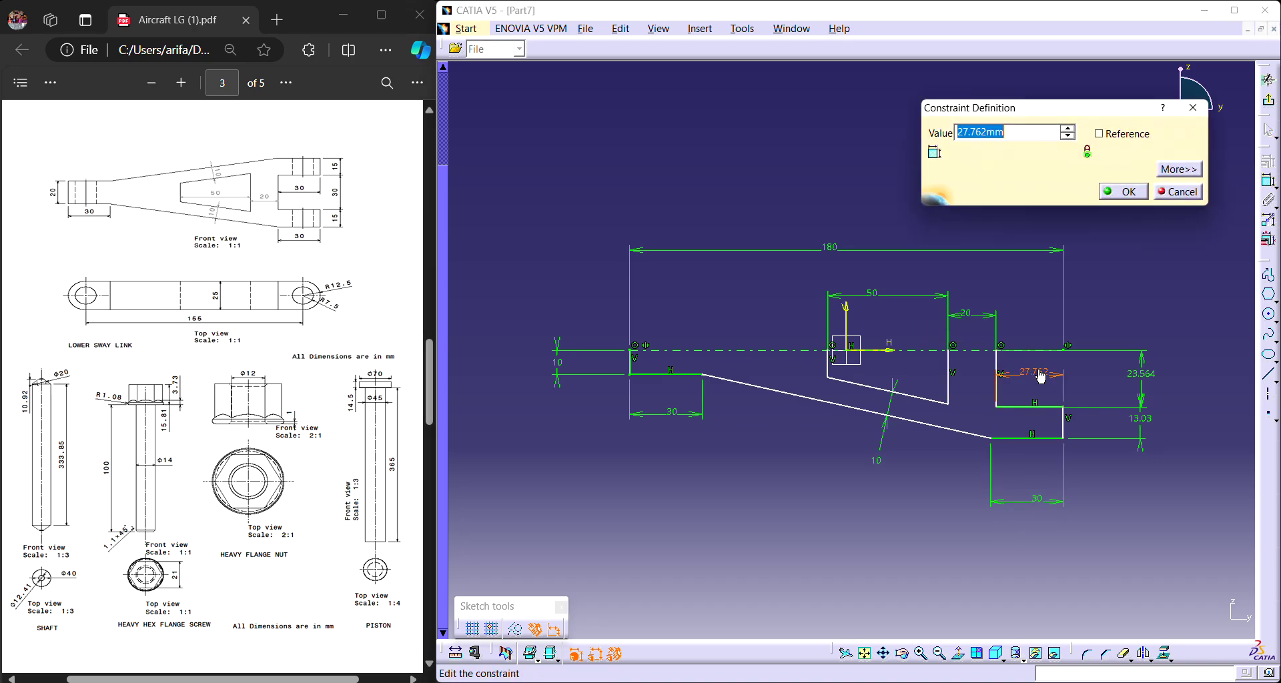
type("30")
key("Return")
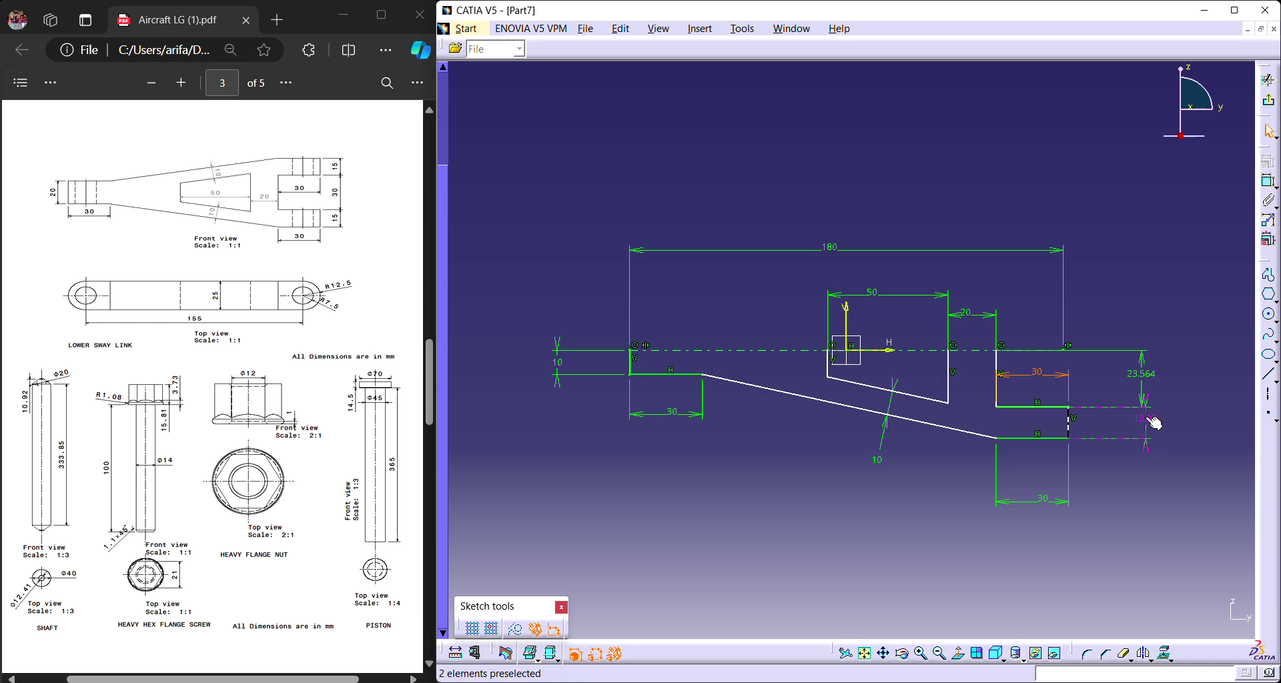
Set the fork arm's thickness to 15 mm and the half width of the fork slot to 15 mm.
double_click(1153, 421)
type("15mm")
key("Return")
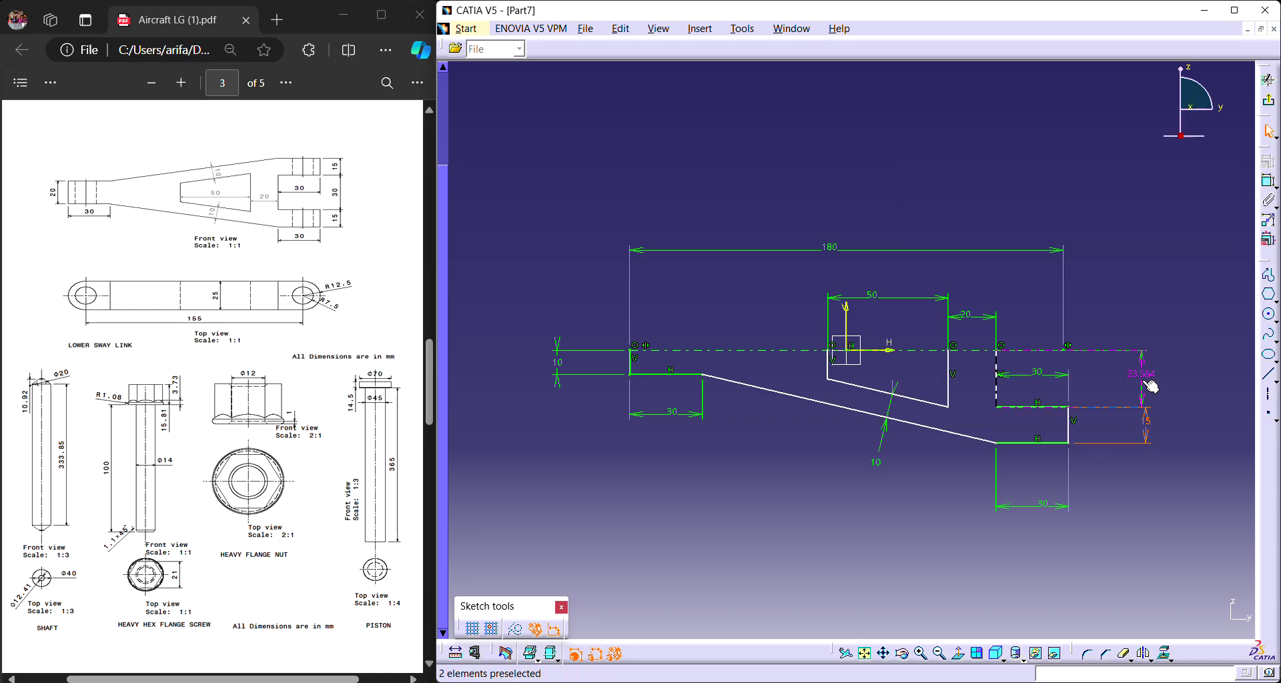
double_click(1146, 378)
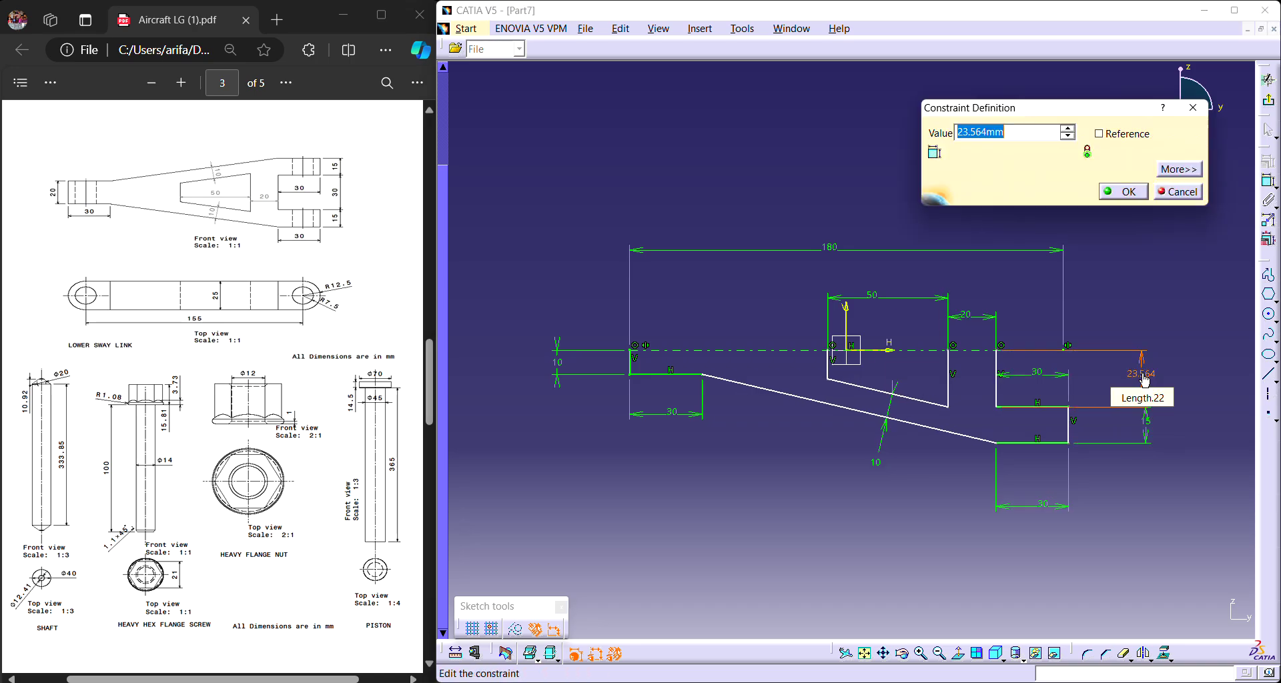
type("5")
key("Return")
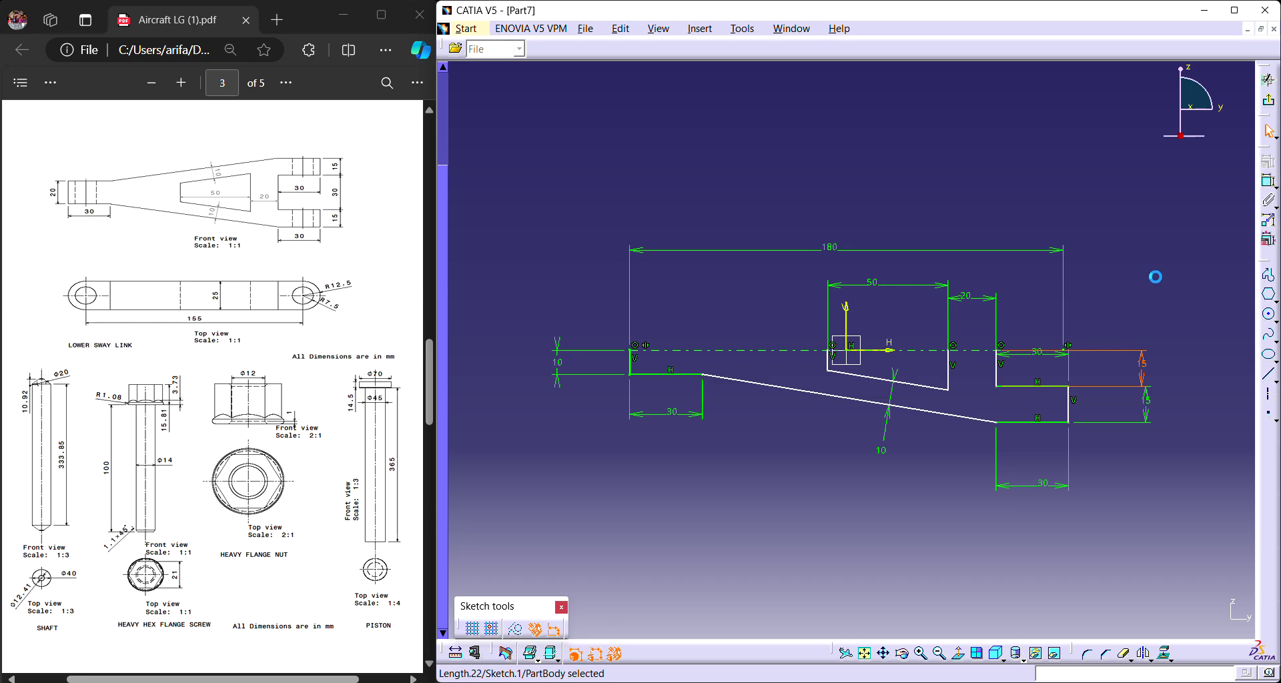
Constrain the fork arm's vertical end edge coincident with the right endpoint of the axis line.
left_click(1156, 276)
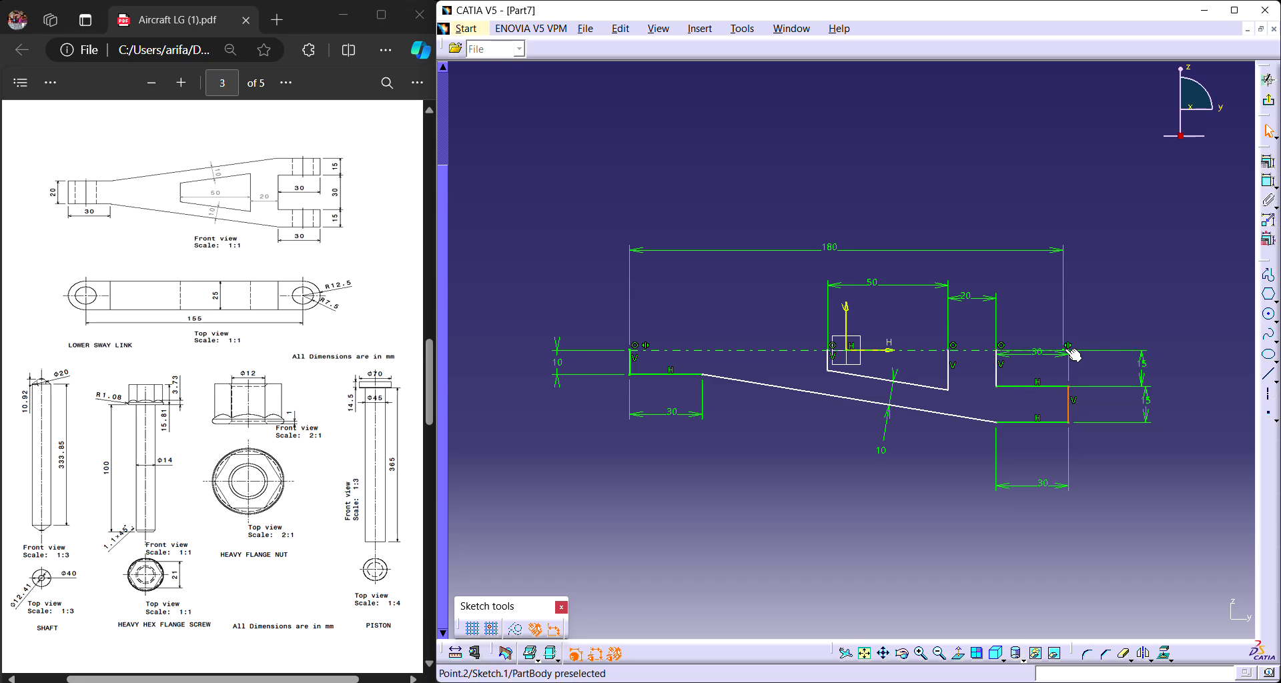
left_click(1269, 160)
left_click(1169, 463)
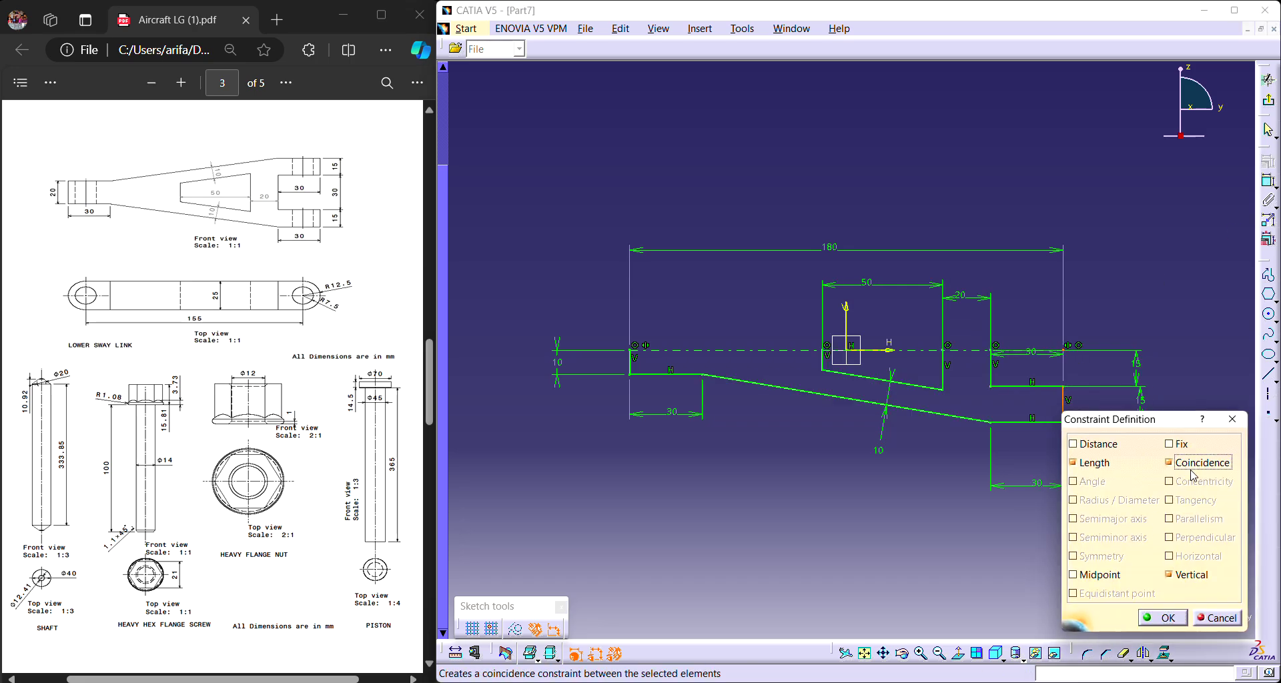
left_click(1162, 618)
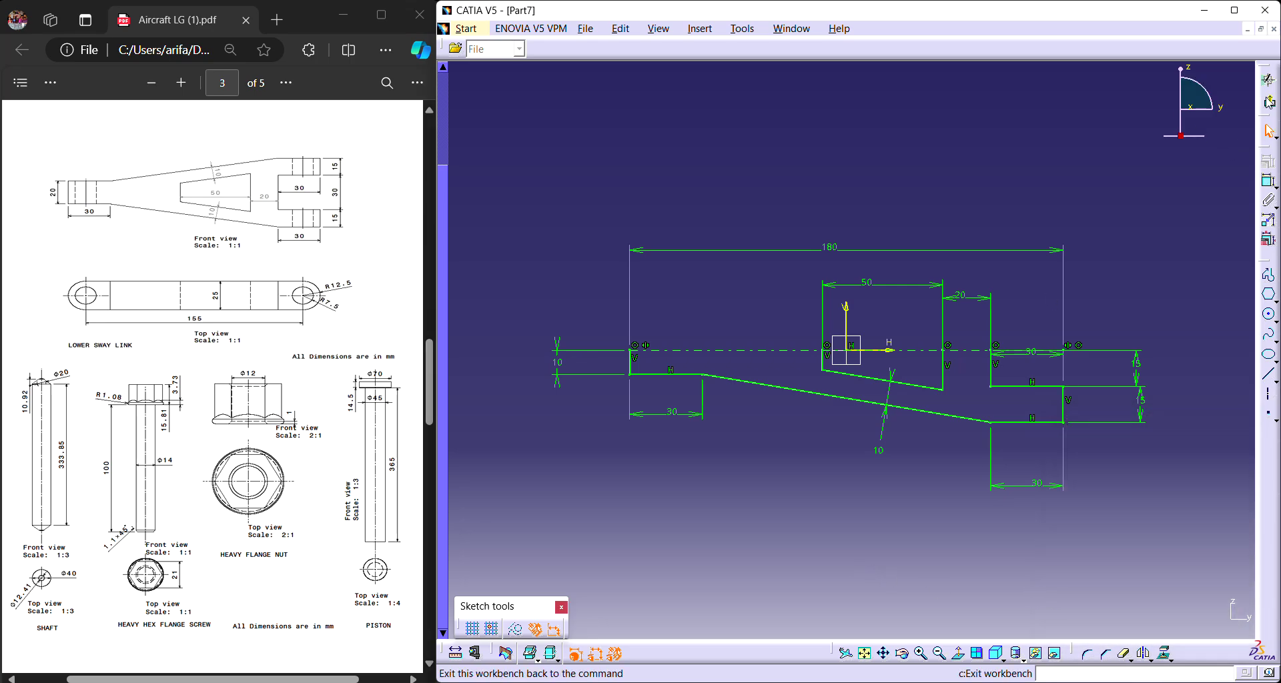
Mirror the lower sway link's half profile about the horizontal axis line to complete the sketch.
left_click(1270, 105)
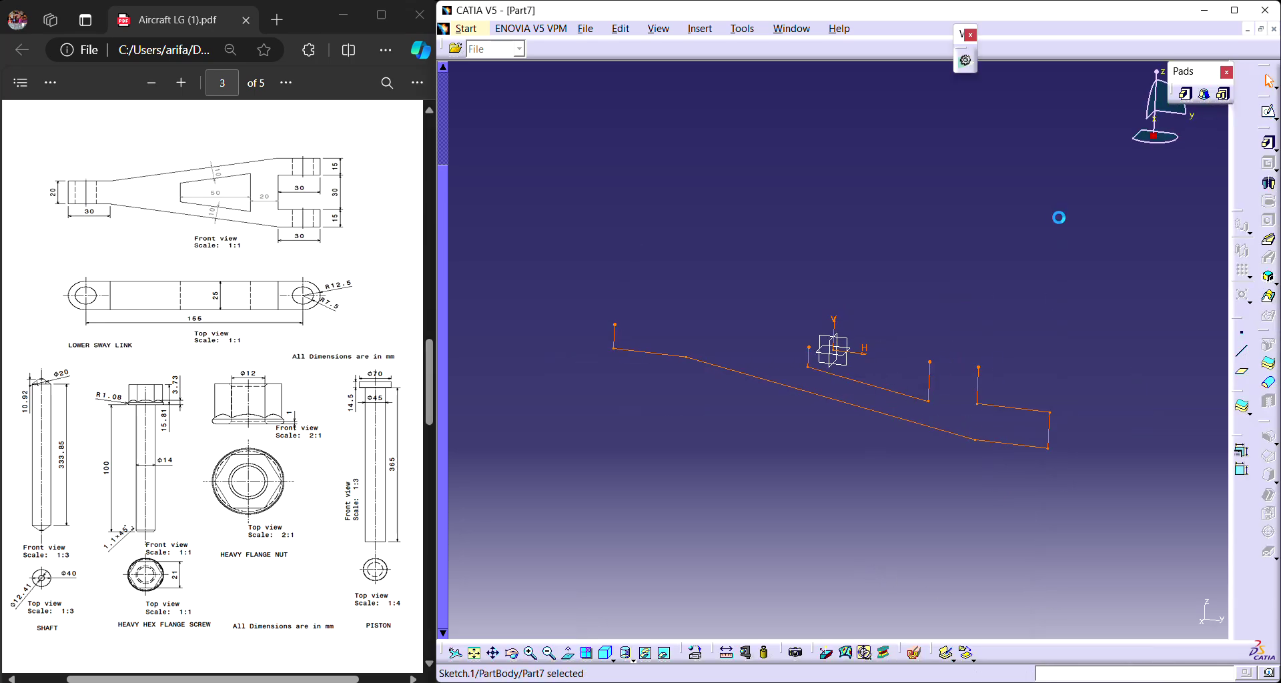
double_click(1008, 417)
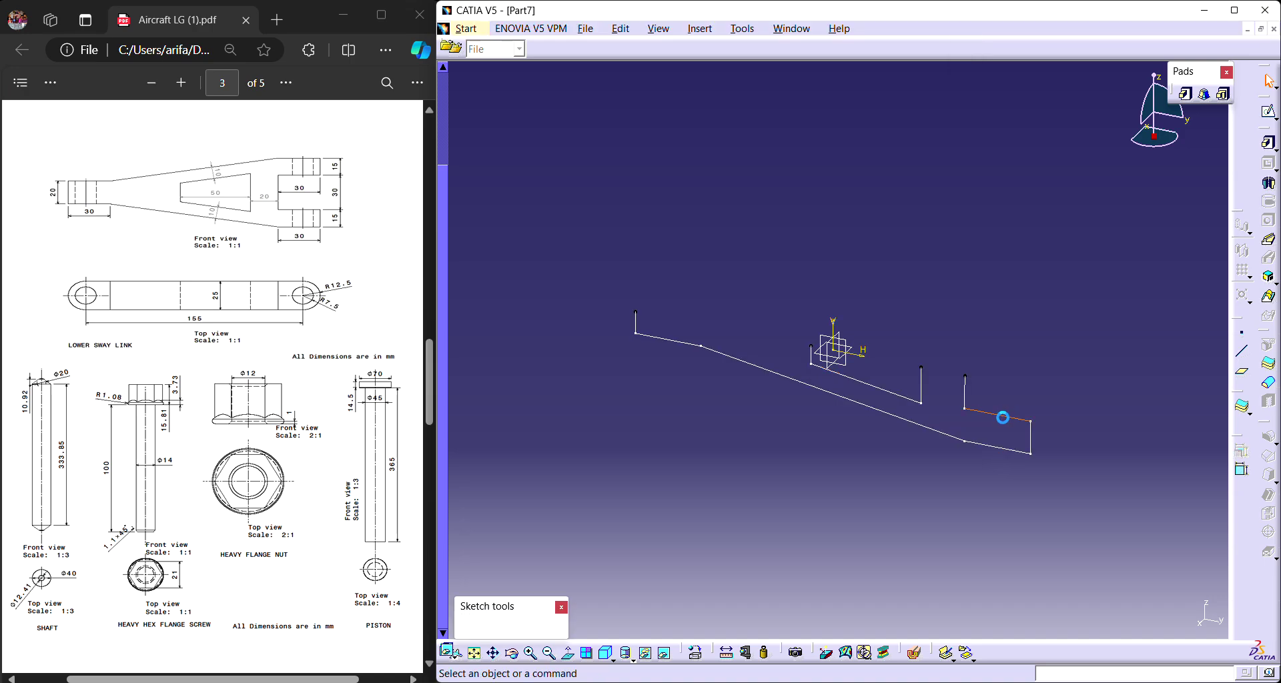
left_click_drag(578, 306, 1134, 511)
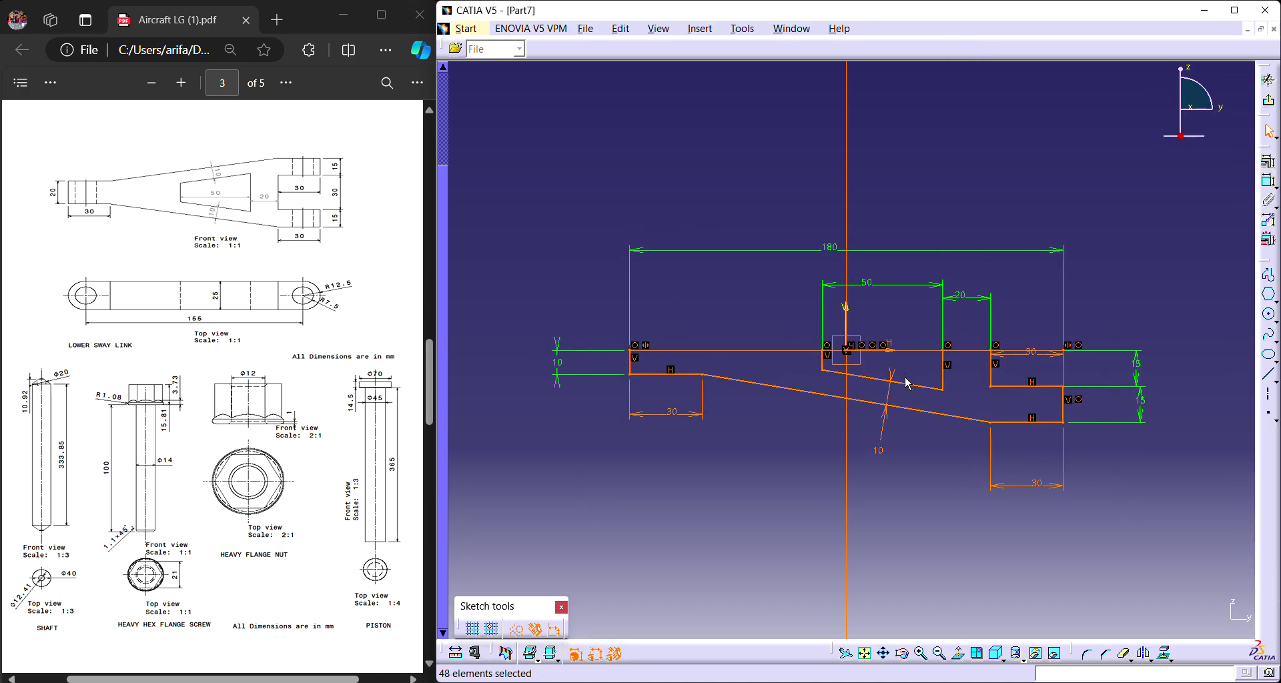
left_click(893, 350, "ctrl")
left_click(1147, 661)
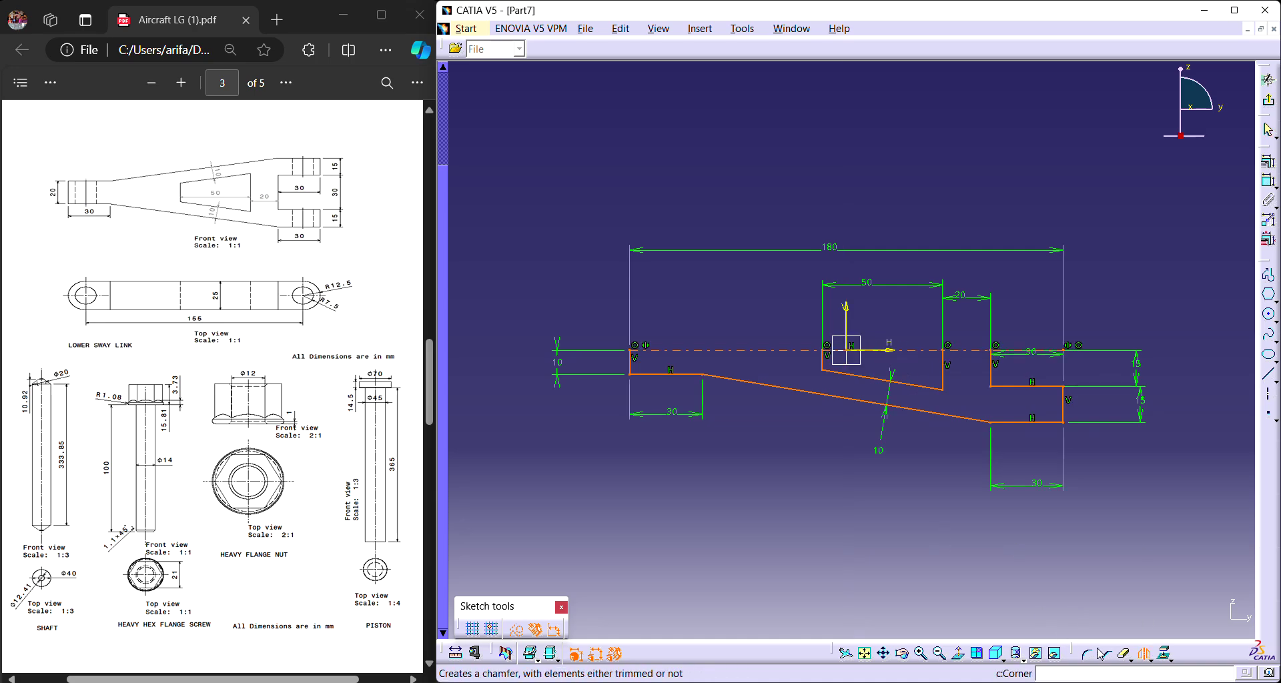
left_click(896, 346)
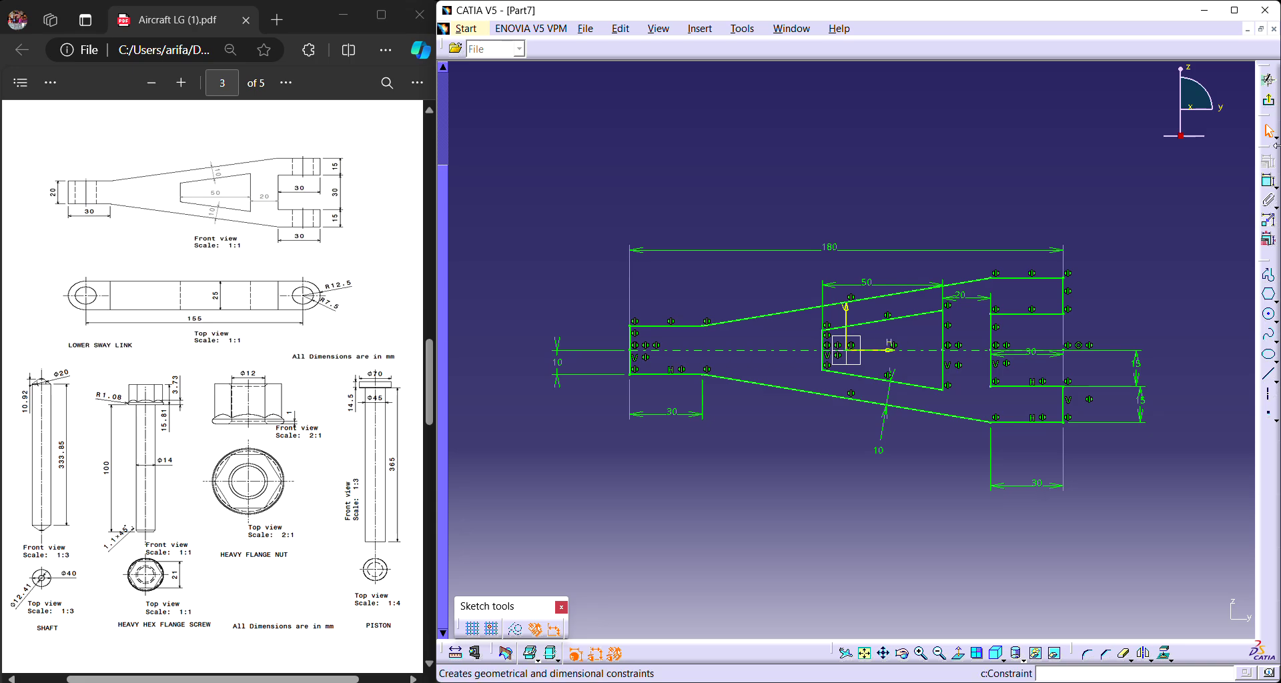
Finish the sketch and pad the full link profile to a length of 25 mm.
left_click(1268, 107)
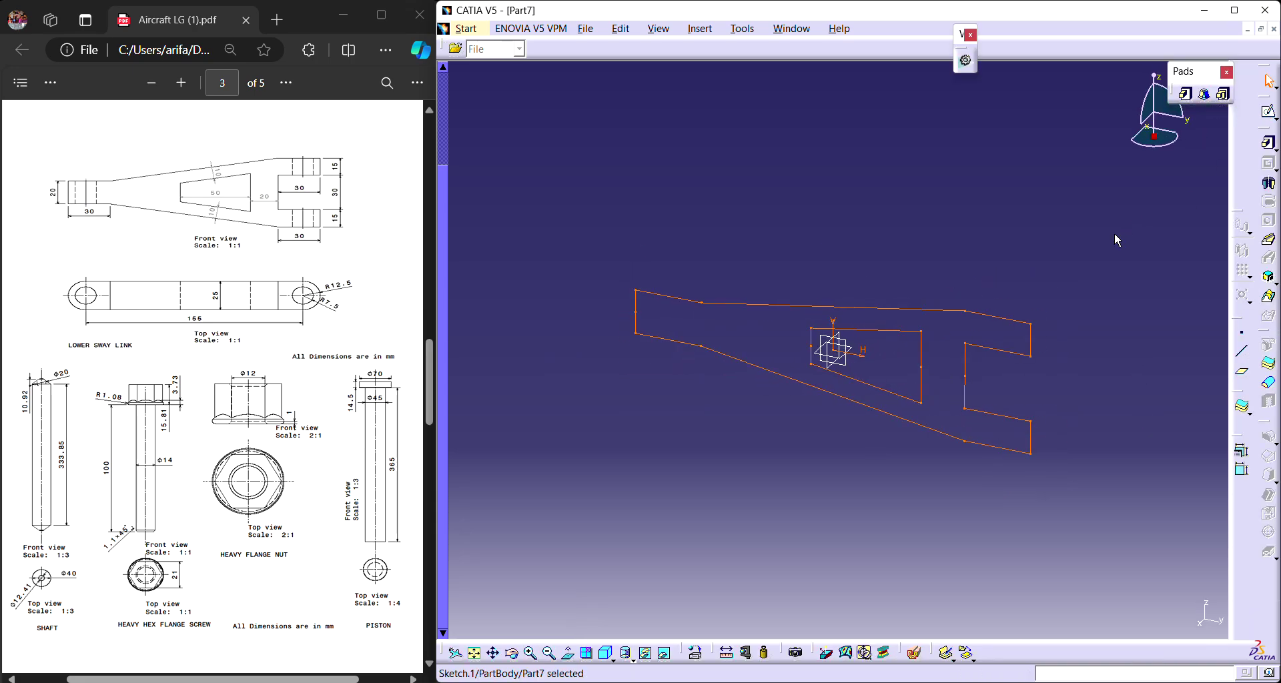
left_click(1268, 143)
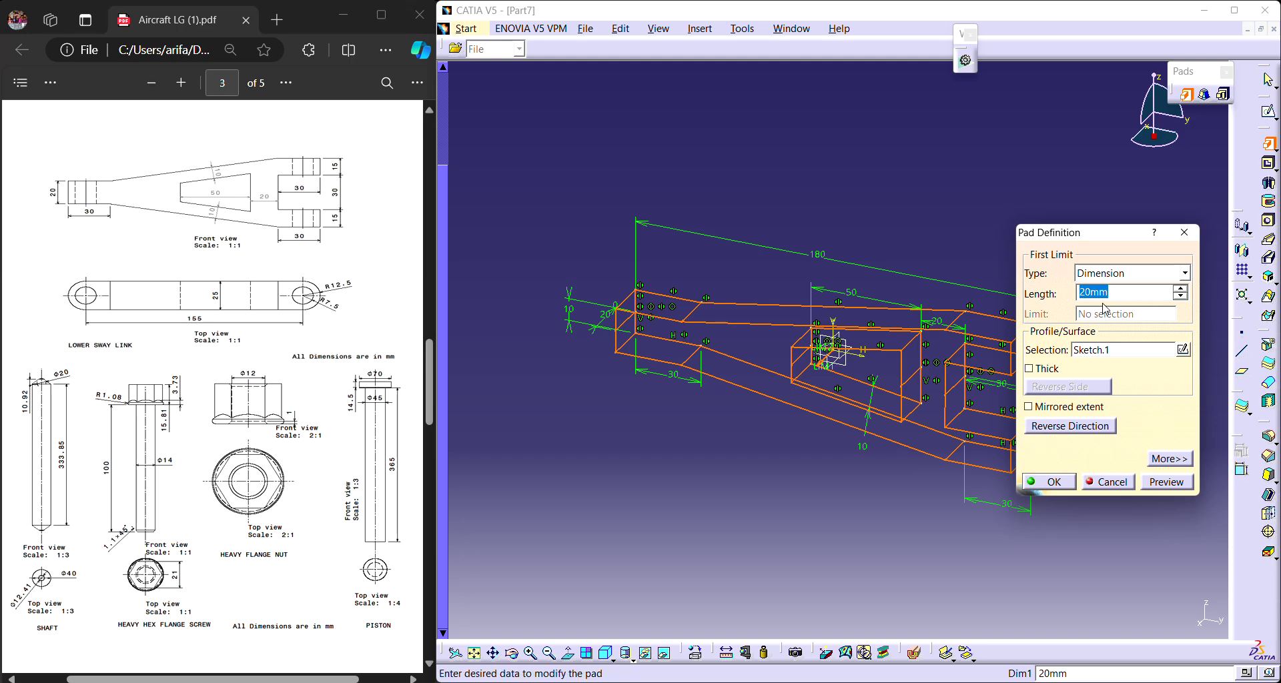
type("25")
key("Return")
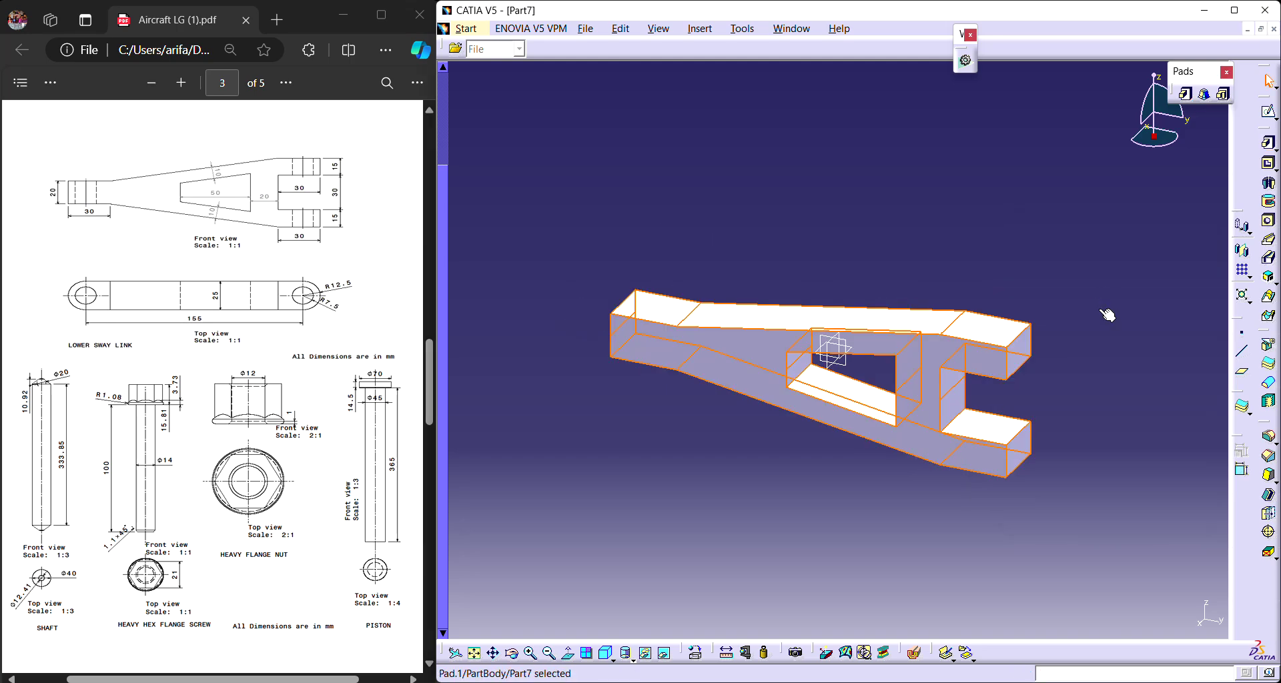
Round the upper and lower end edges of both fork arms and the link's narrow end with a 12.5 mm edge fillet.
middle_click_drag(679, 209, 844, 644)
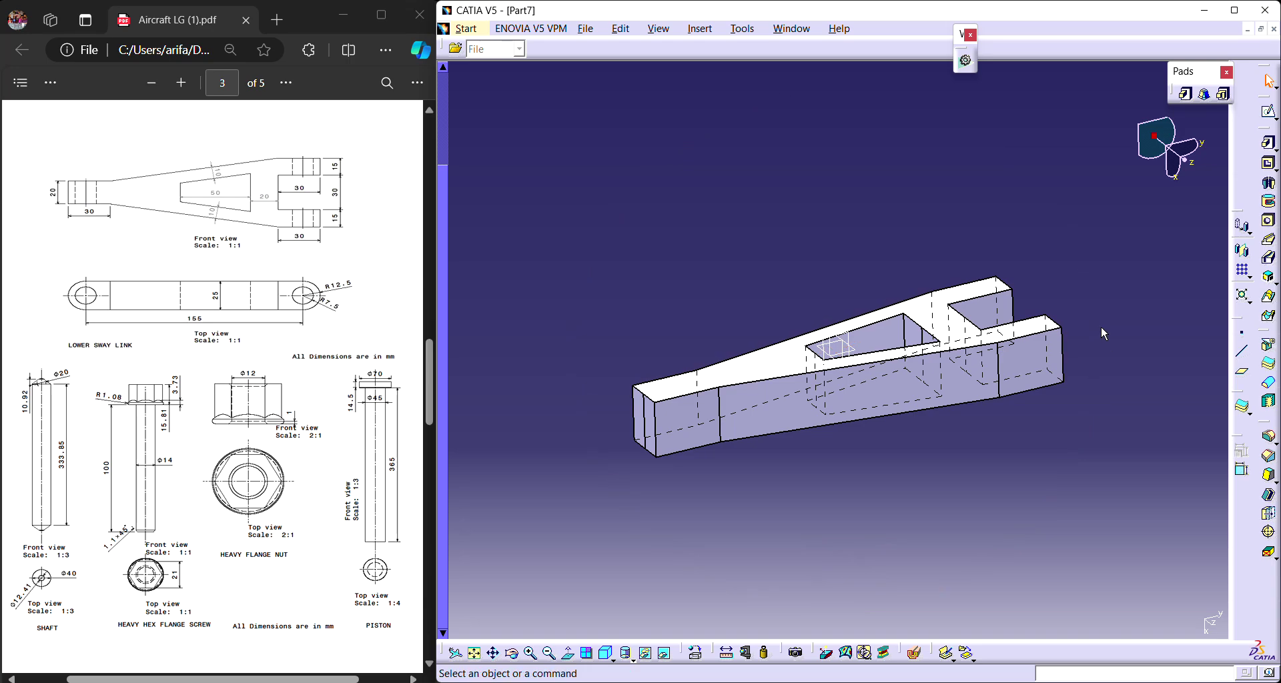
left_click(1271, 438)
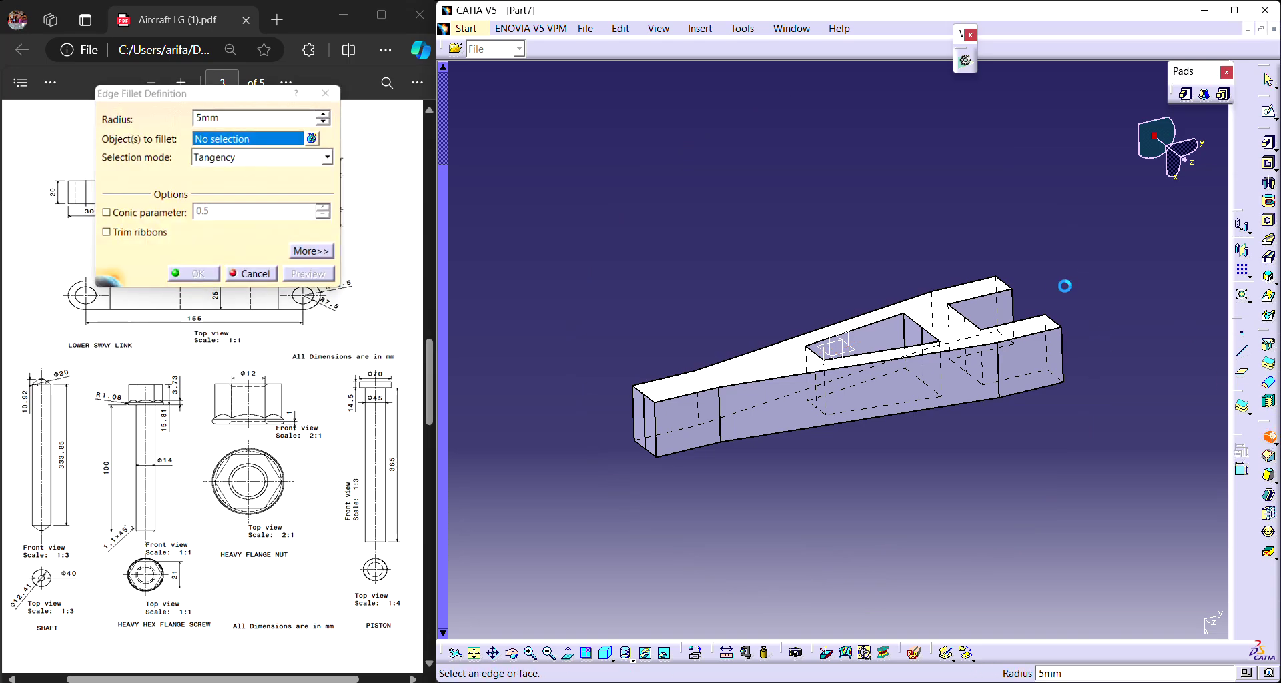
left_click(1067, 330)
left_click(1003, 283)
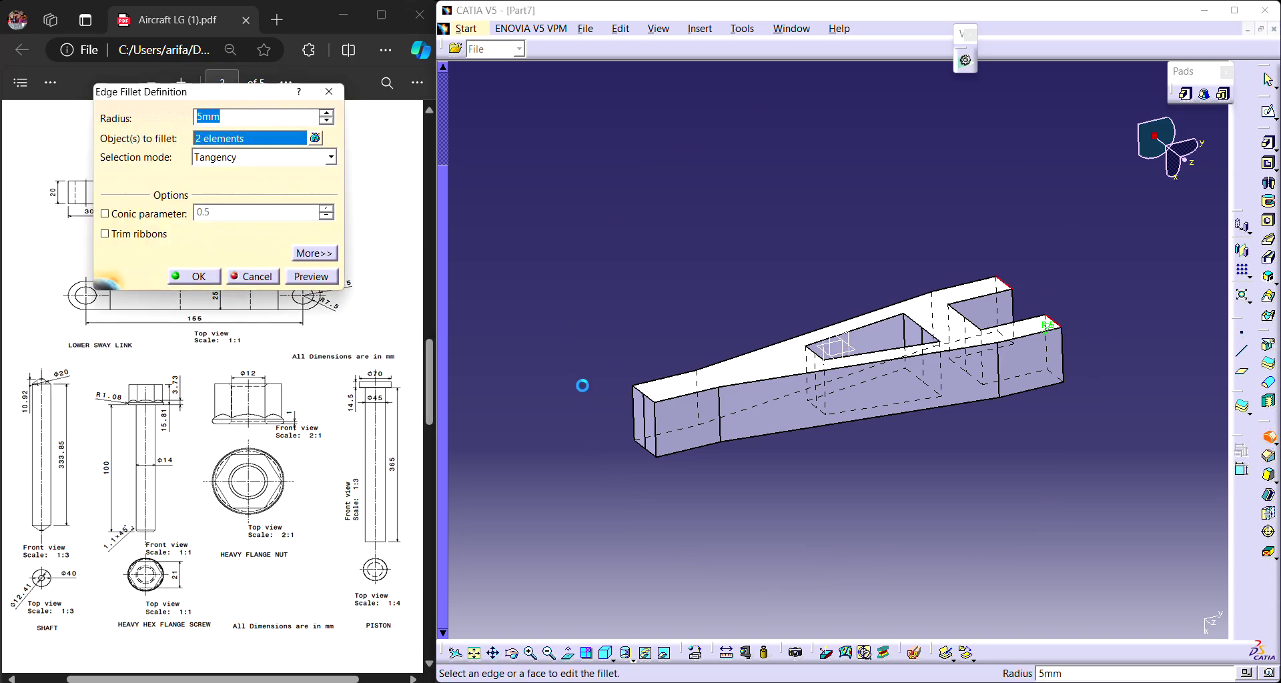
left_click(657, 404)
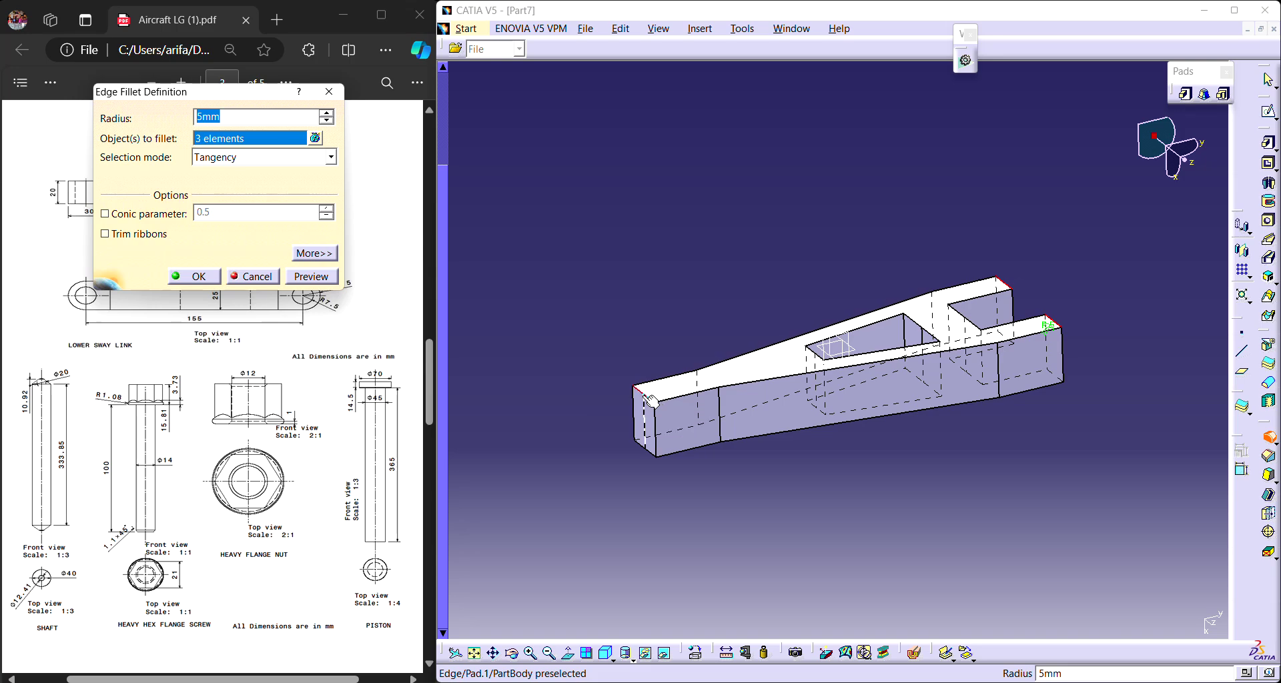
left_click(654, 454)
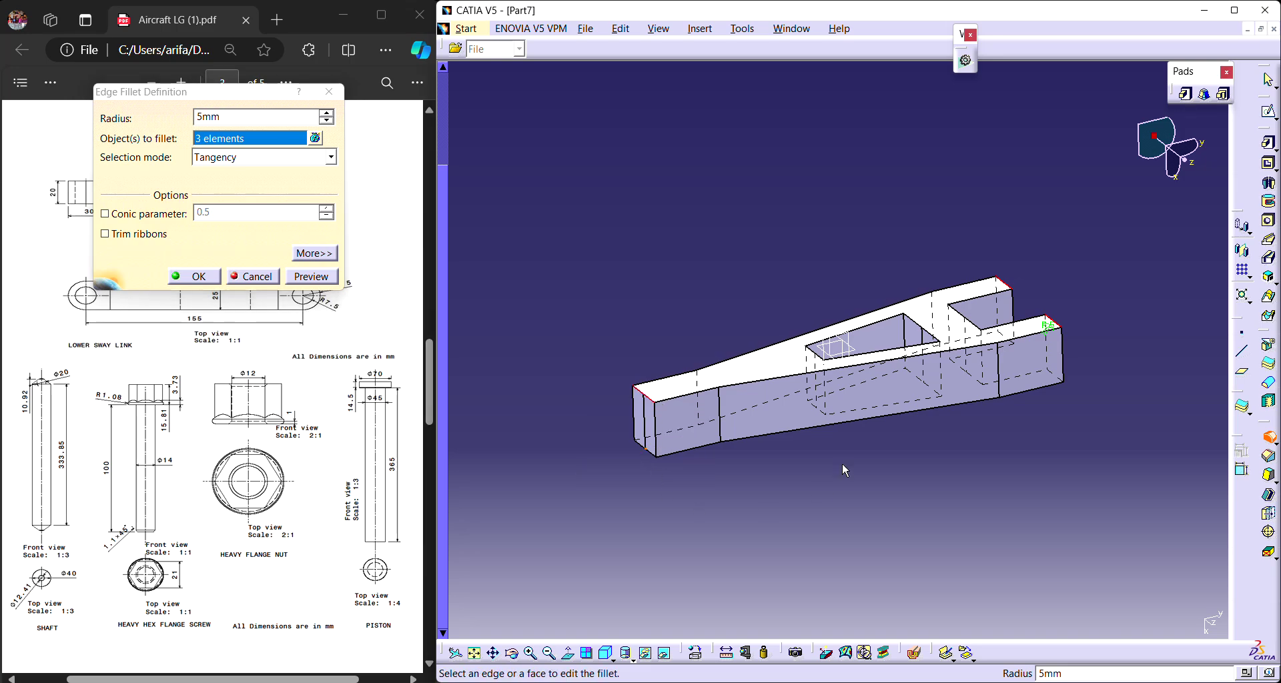
left_click(655, 457)
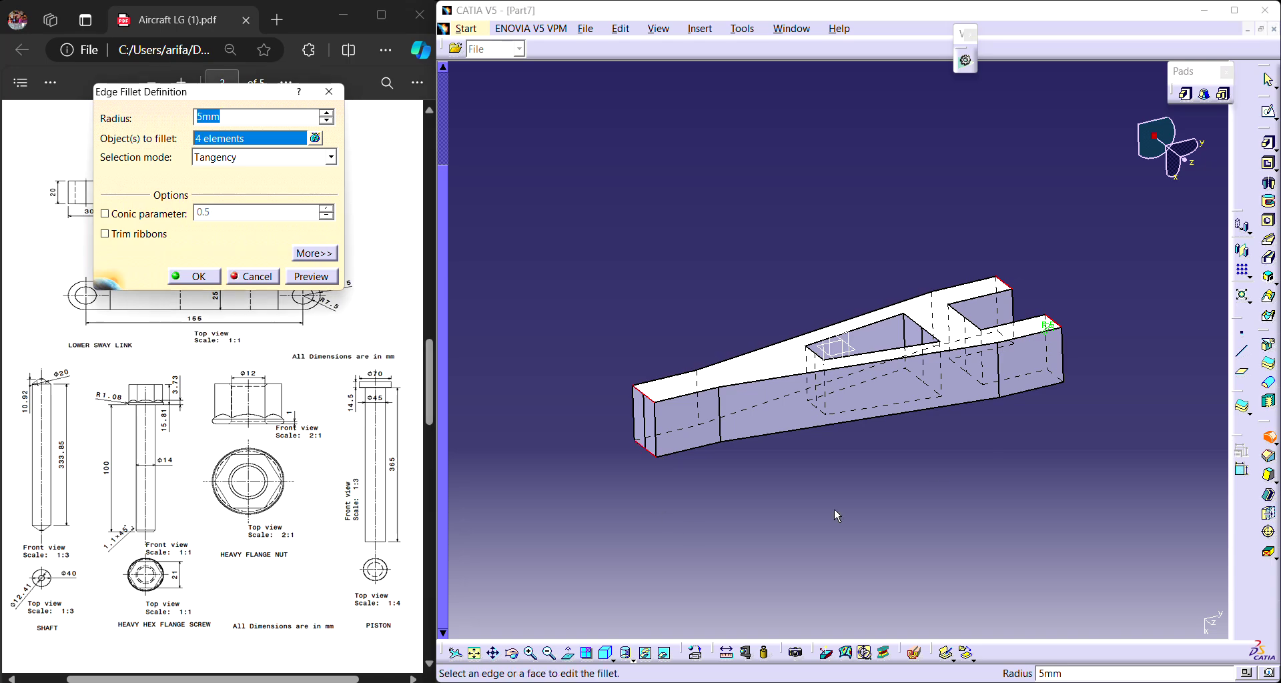
middle_click_drag(1098, 309, 955, 389)
left_click(955, 385)
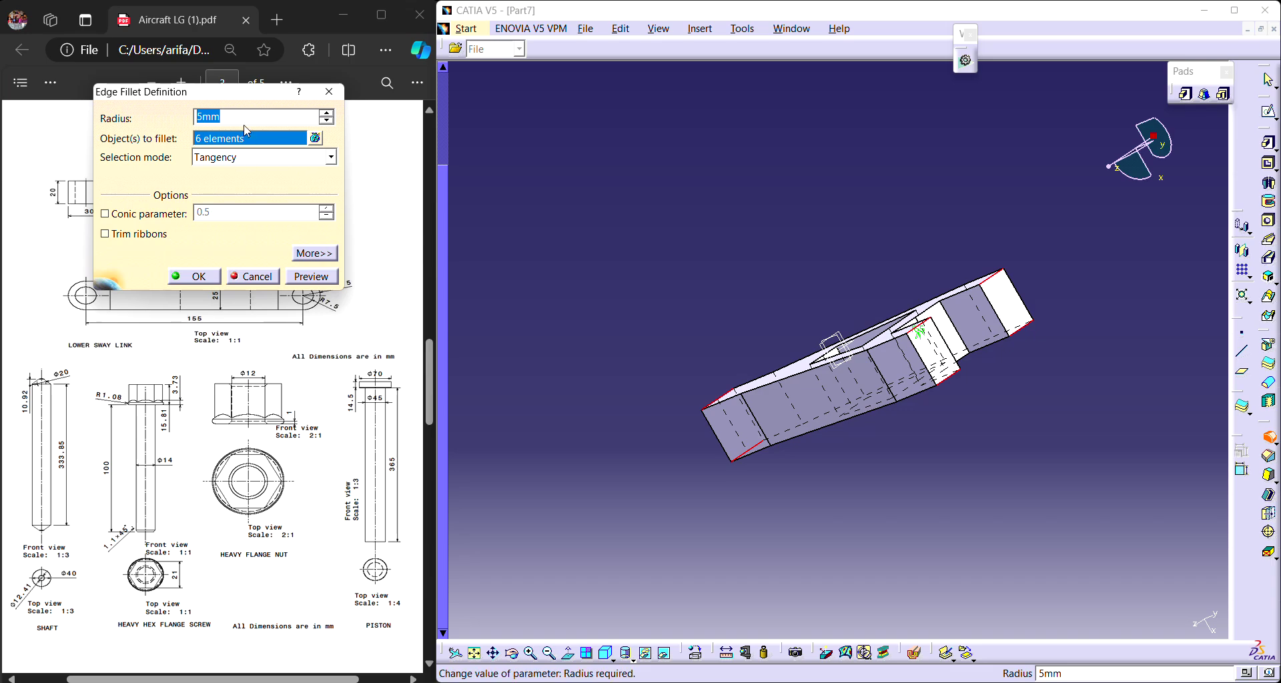
type("12.5")
key("Return")
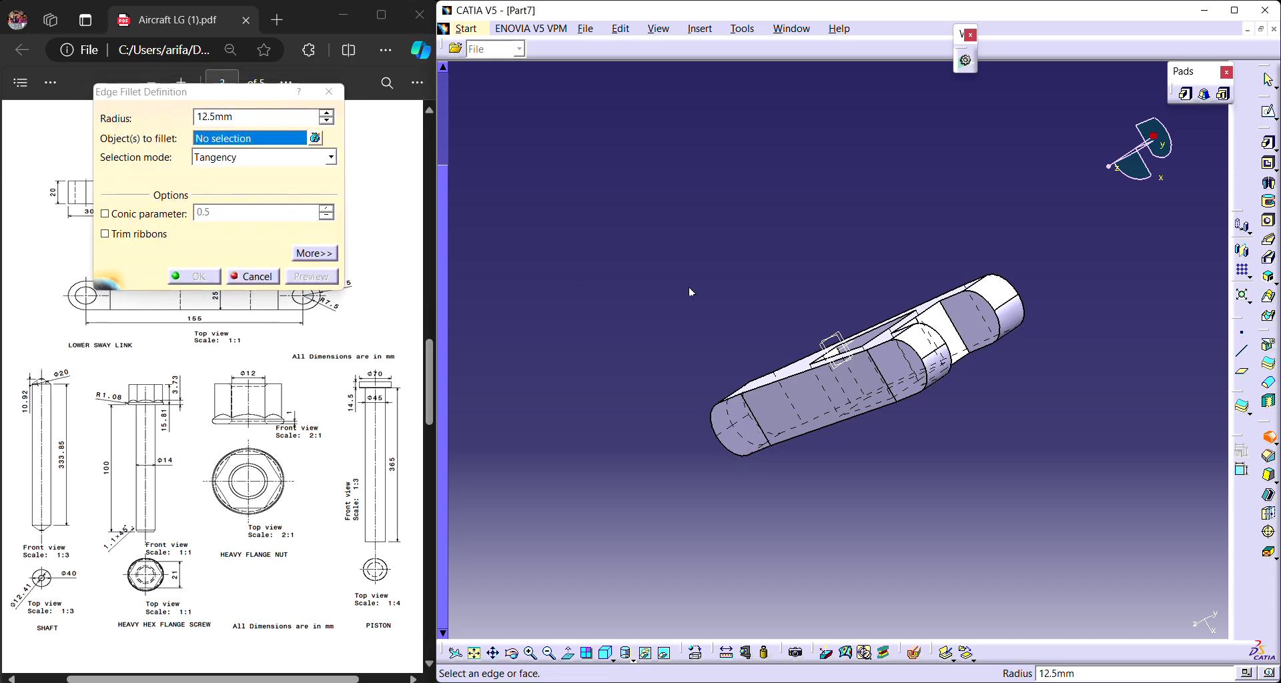
left_click(253, 276)
middle_click_drag(667, 329, 1052, 472)
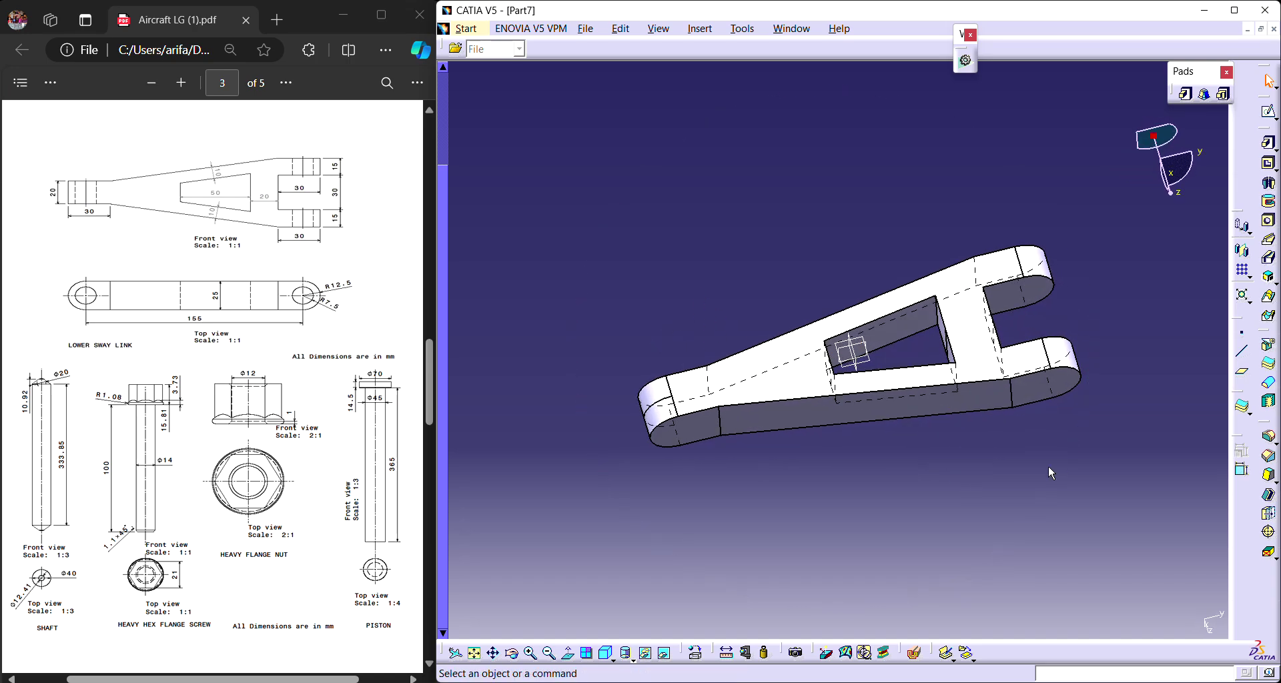
left_click(862, 348)
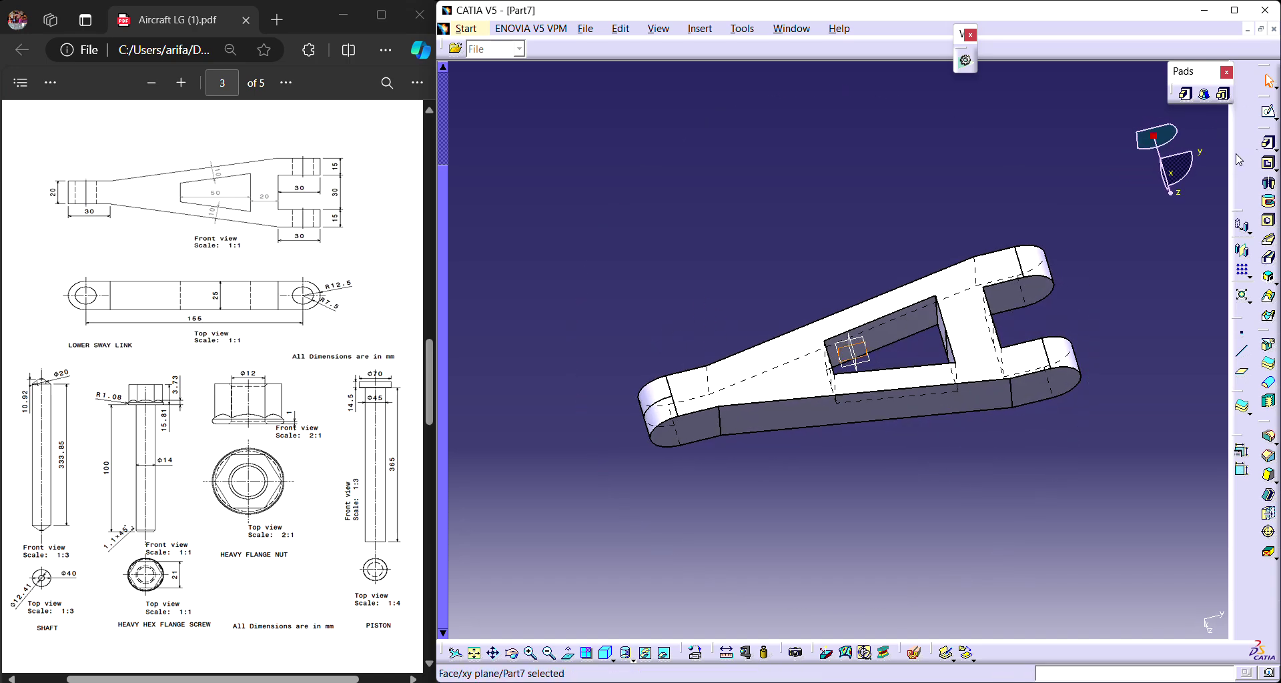
left_click(1269, 111)
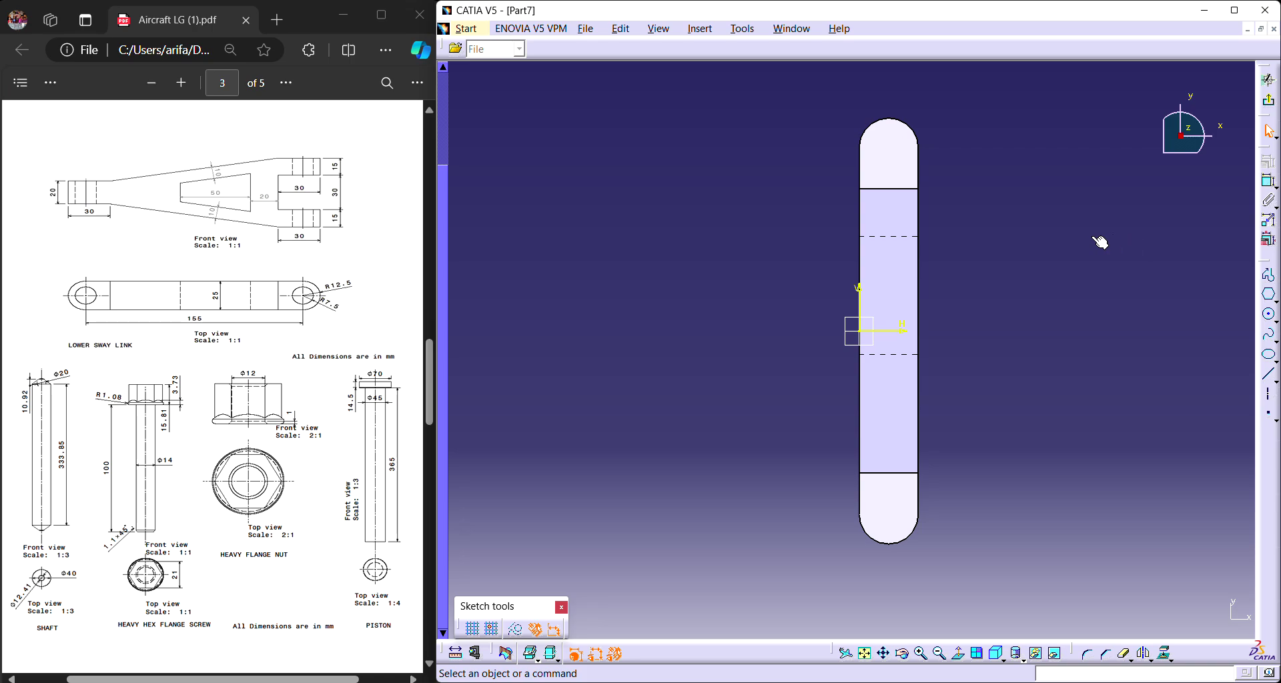
left_click(1271, 317)
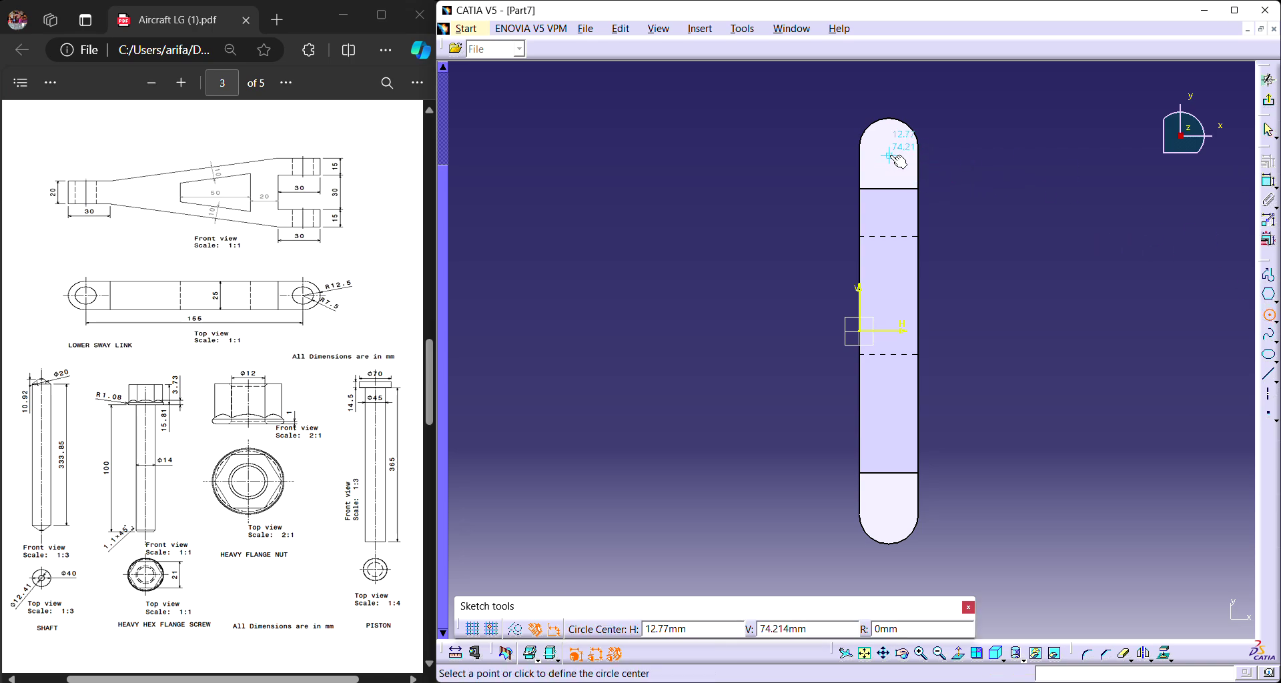
left_click(1269, 314)
middle_click_drag(786, 282, 947, 321)
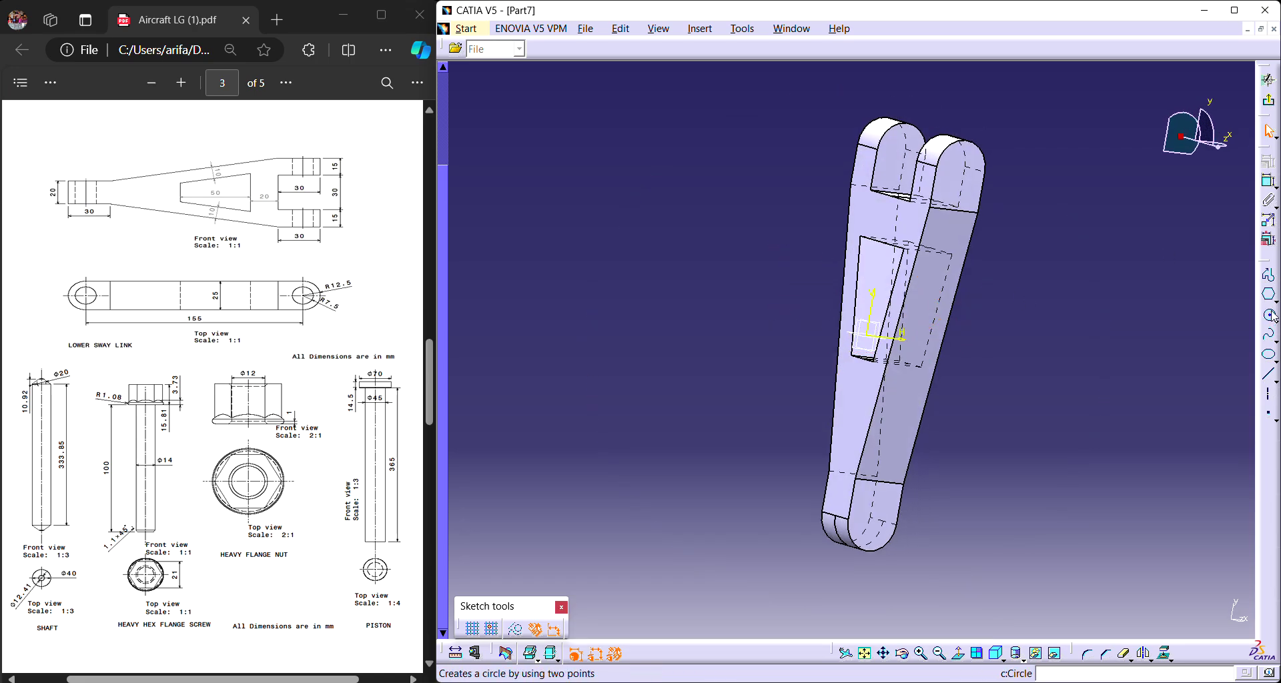
left_click(1270, 106)
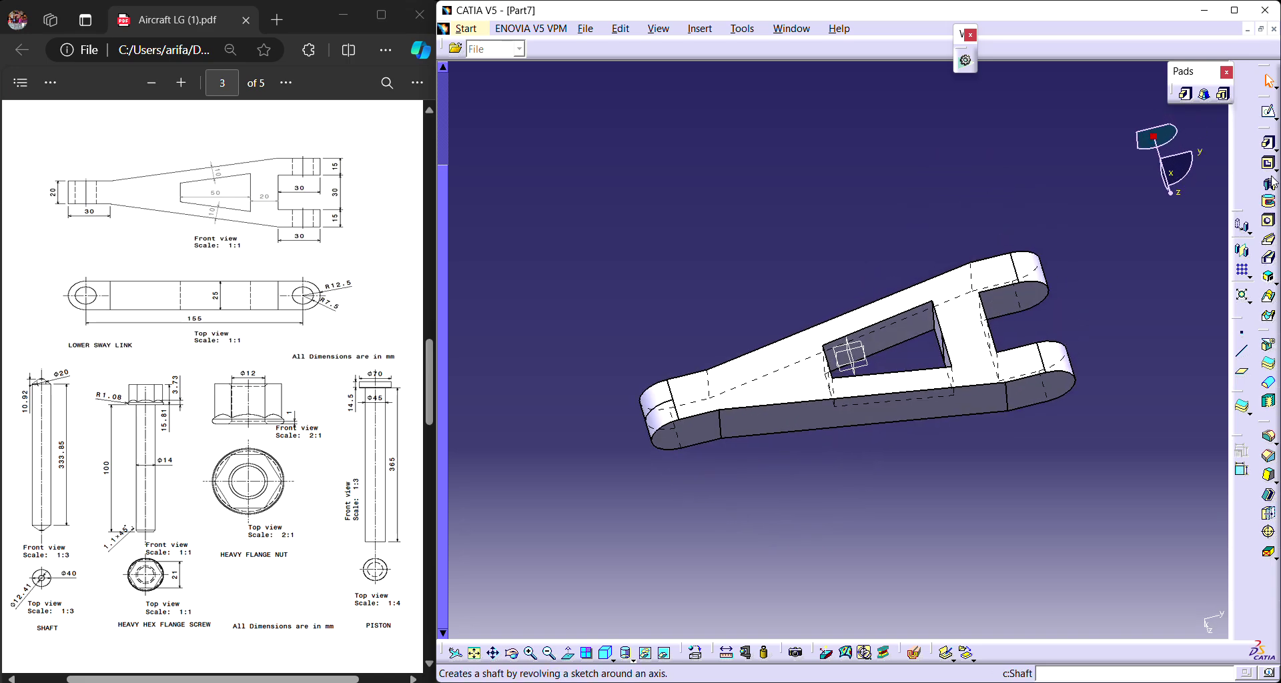
Define a 15 mm diameter hole on the outer side face of one fork arm with its extension set to Up To Last.
left_click(1271, 227)
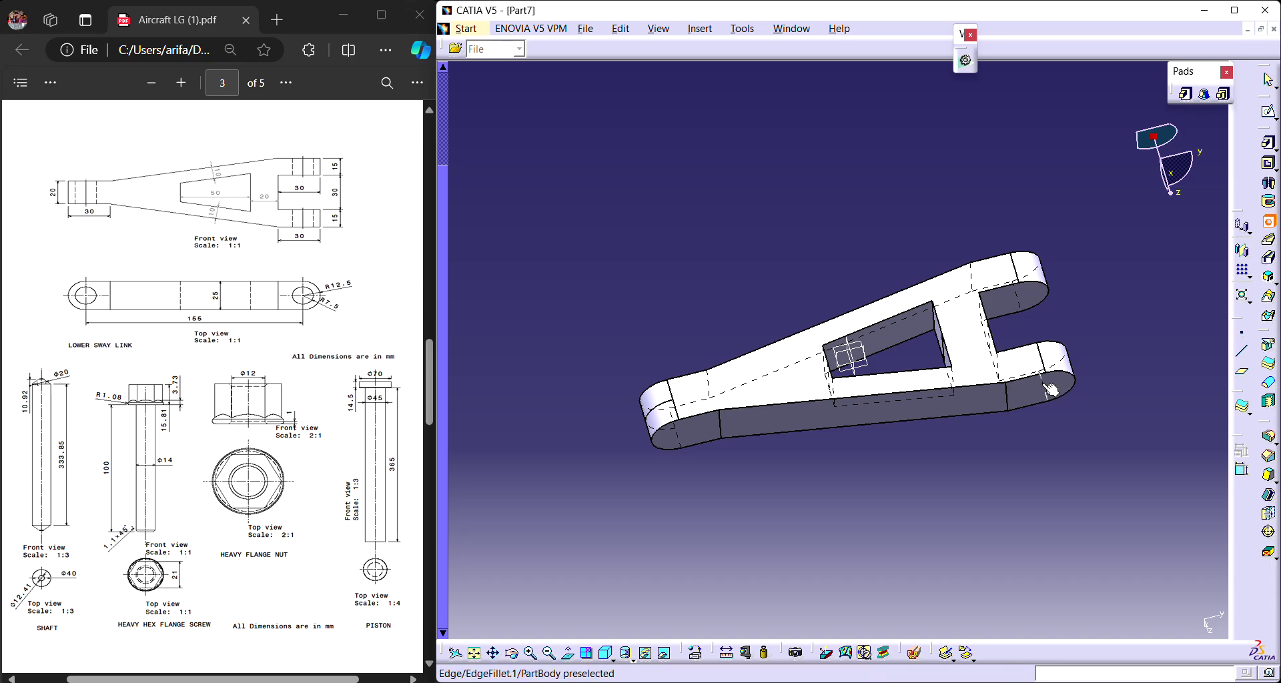
left_click(1060, 396)
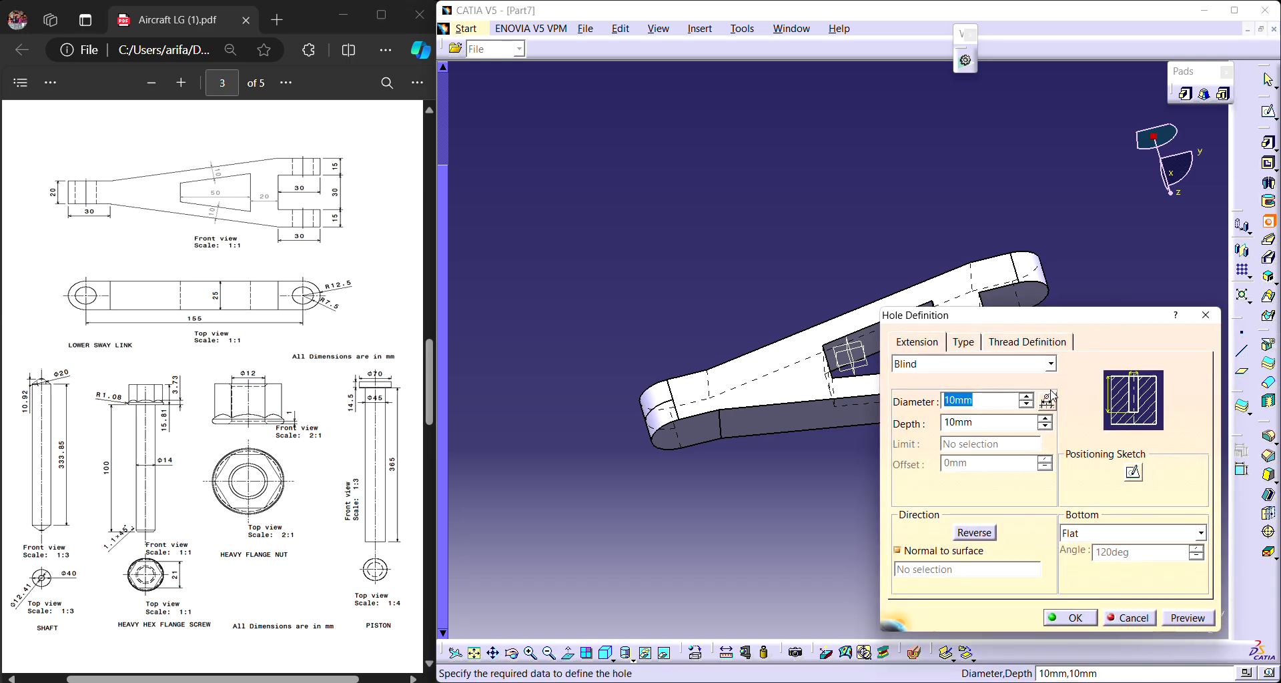
middle_click_drag(743, 467, 704, 244)
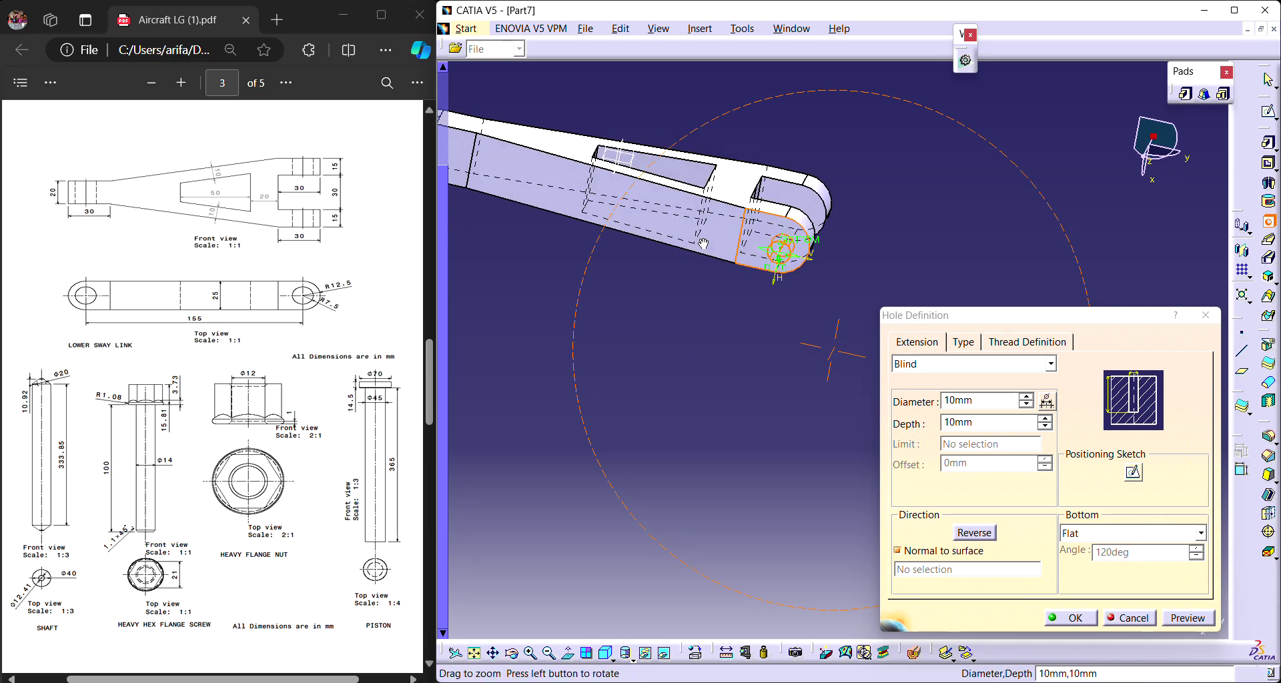
left_click(981, 400)
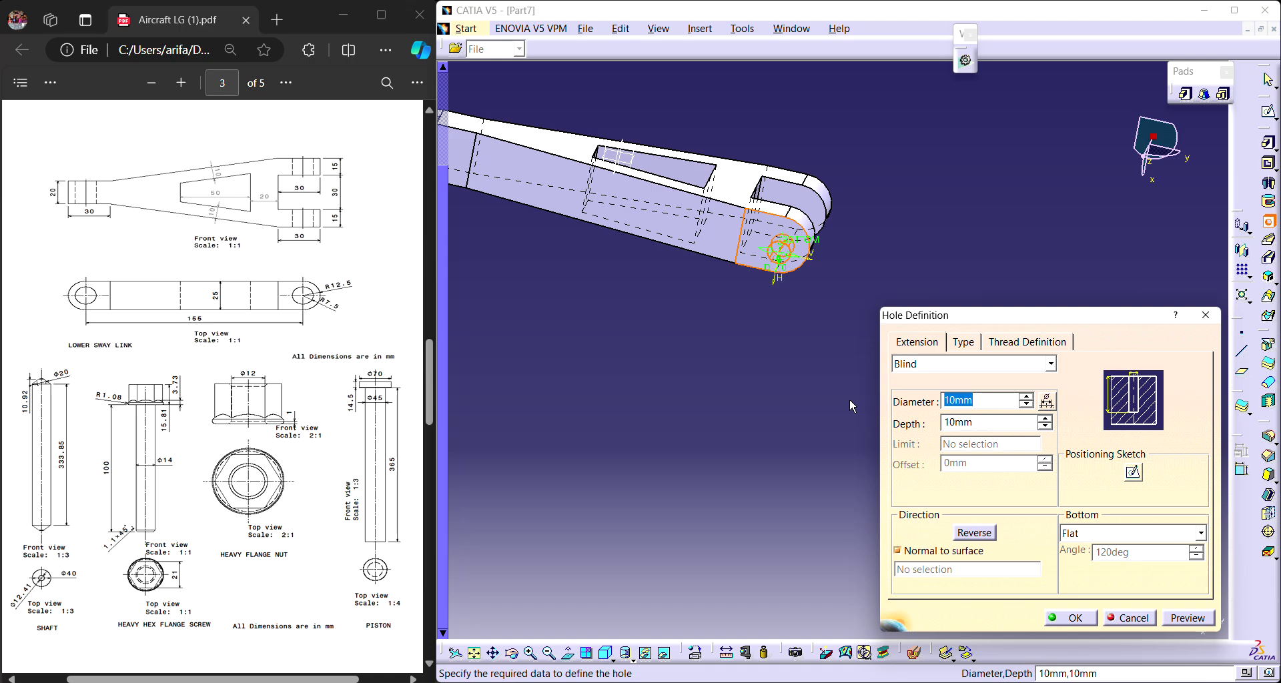
type("15")
left_click(1045, 419)
left_click(1045, 419)
middle_click_drag(748, 314, 698, 366)
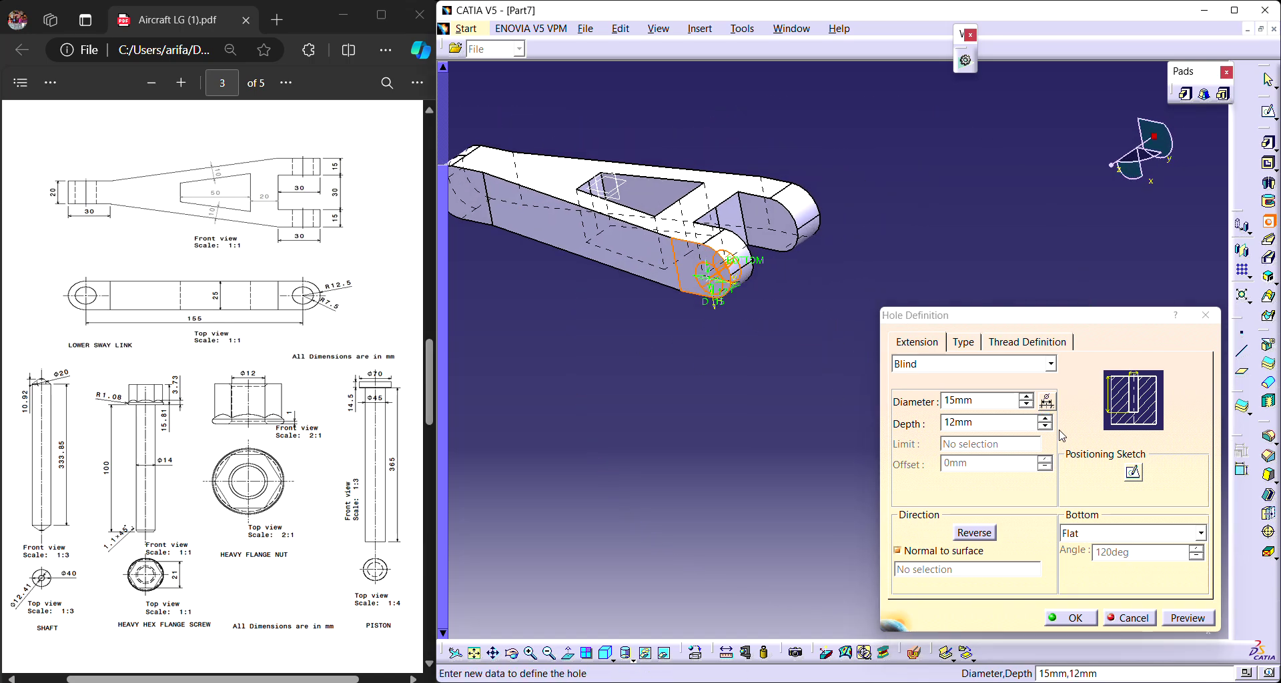
left_click(1051, 365)
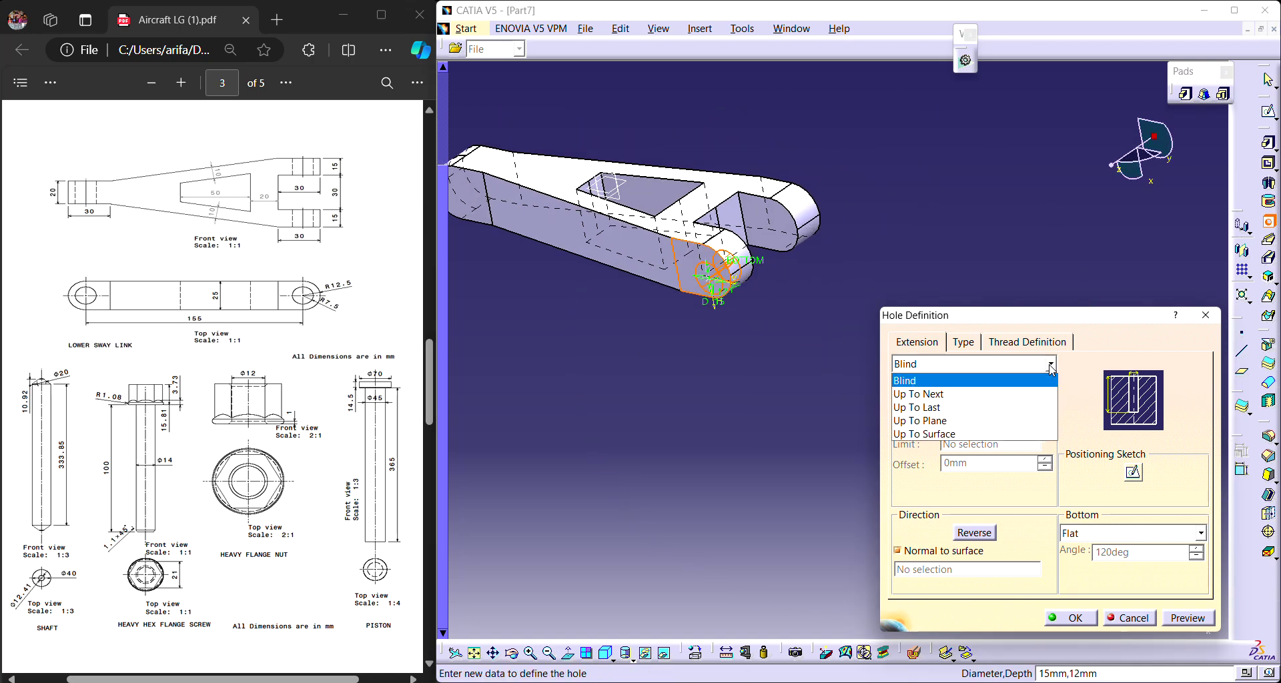
left_click(921, 407)
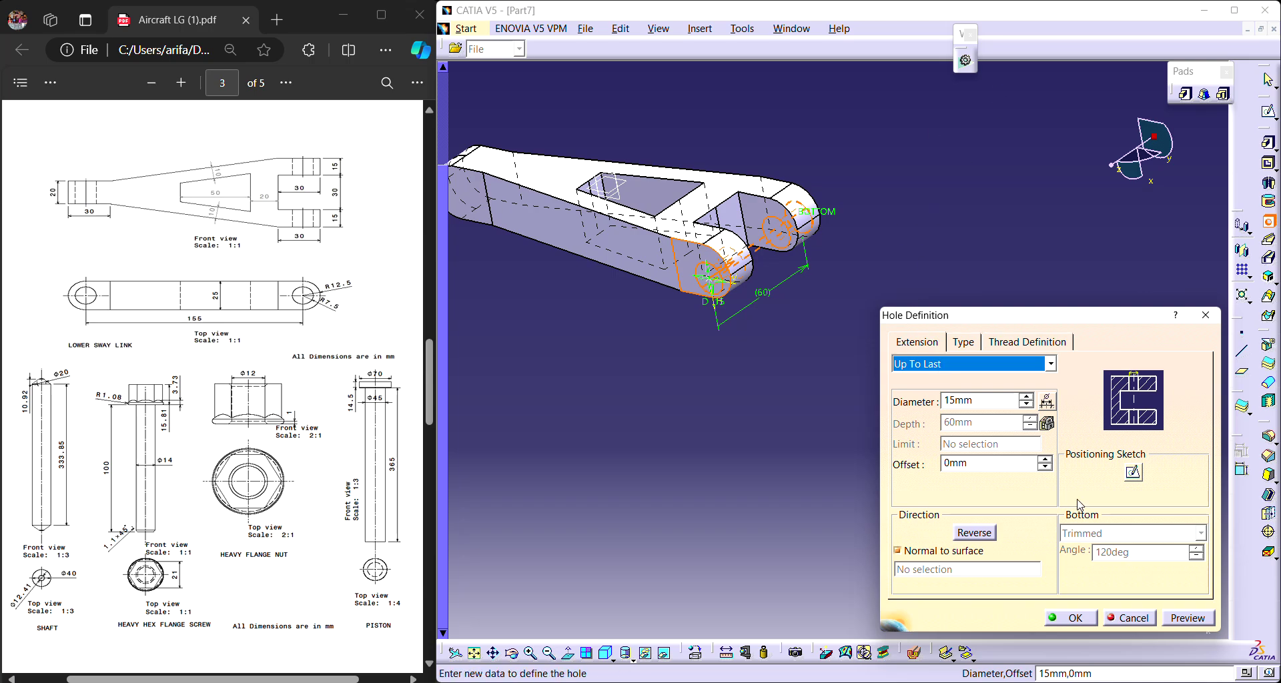
Constrain the hole's center point concentric with the fork arm's rounded end and create the hole through both arms.
left_click(1134, 473)
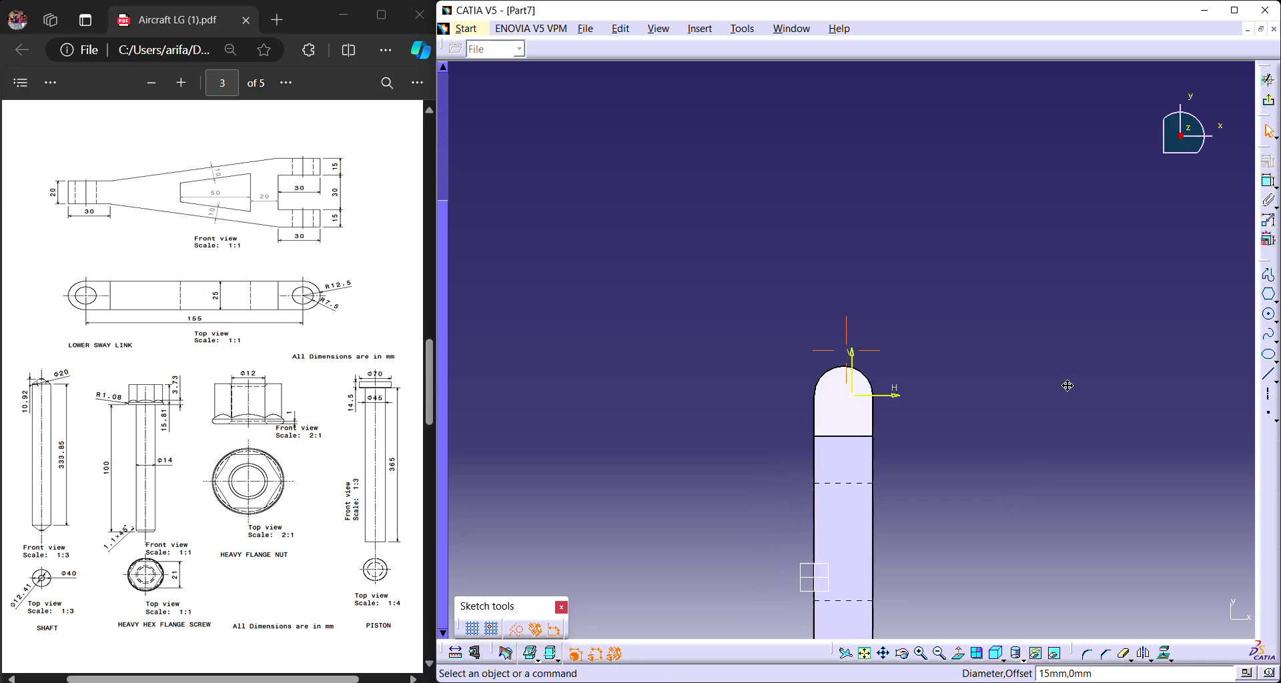
left_click(855, 387)
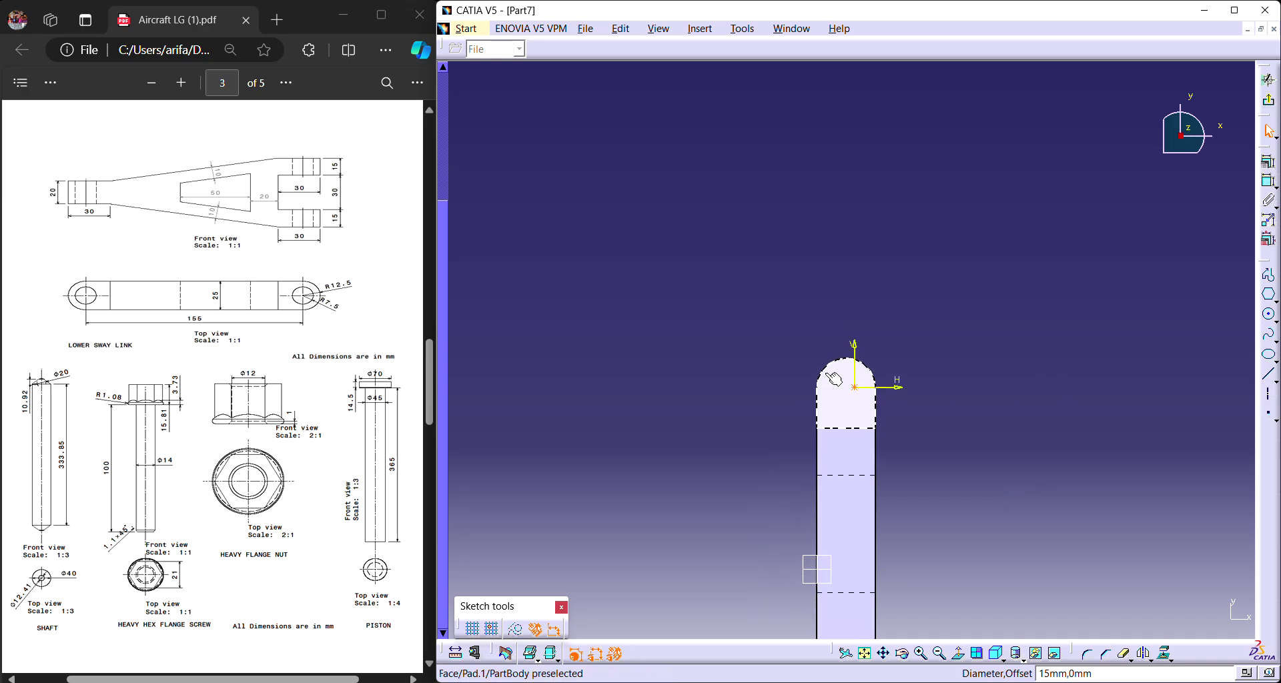
left_click(1269, 161)
left_click(1168, 481)
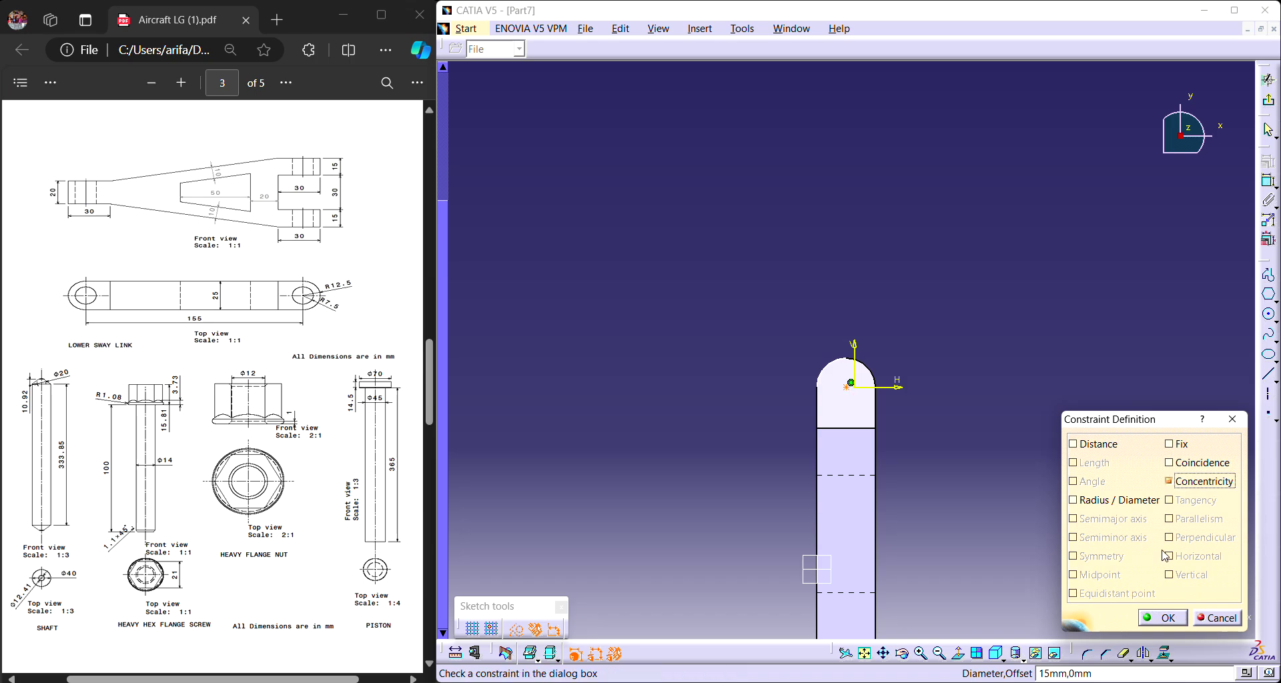
left_click(1176, 618)
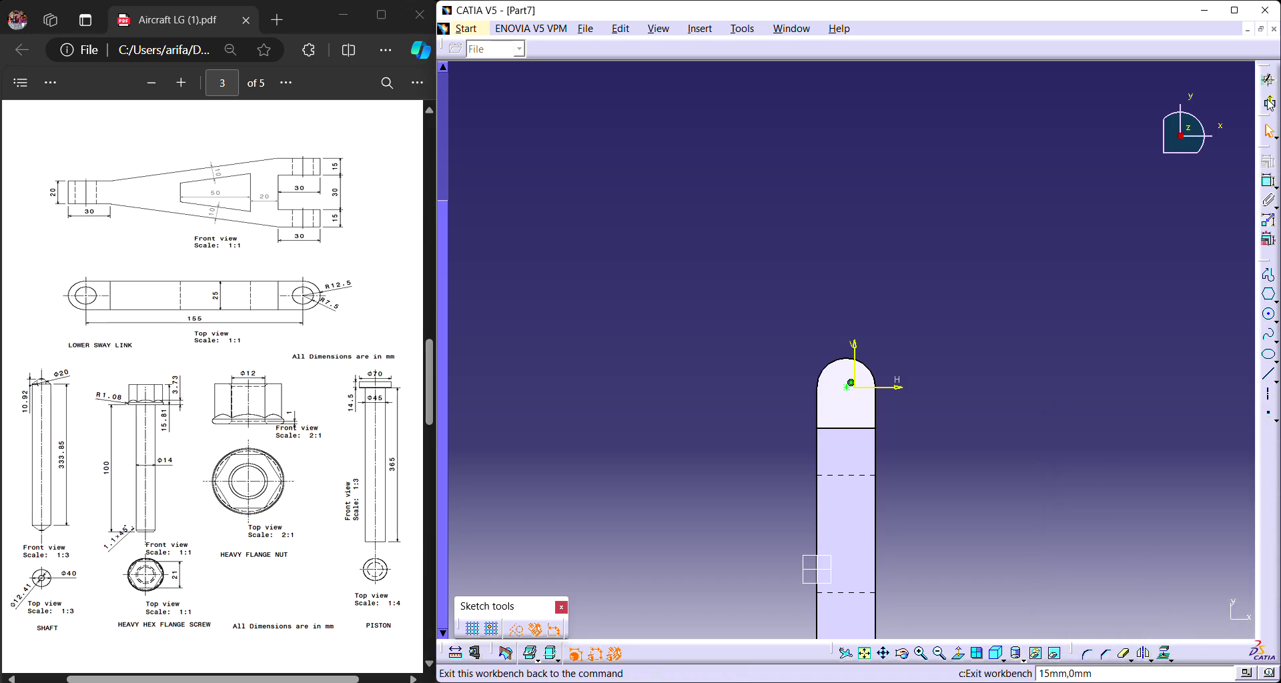
left_click(1268, 79)
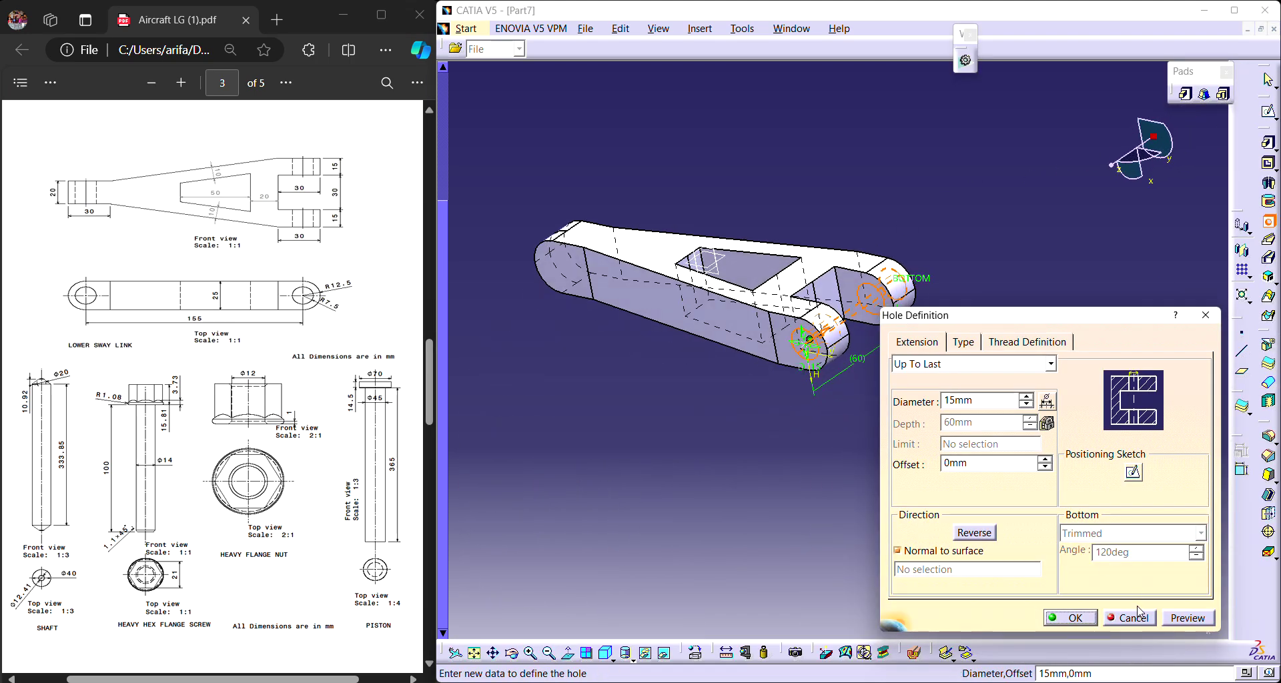
left_click(1089, 619)
middle_click_drag(734, 410, 859, 459)
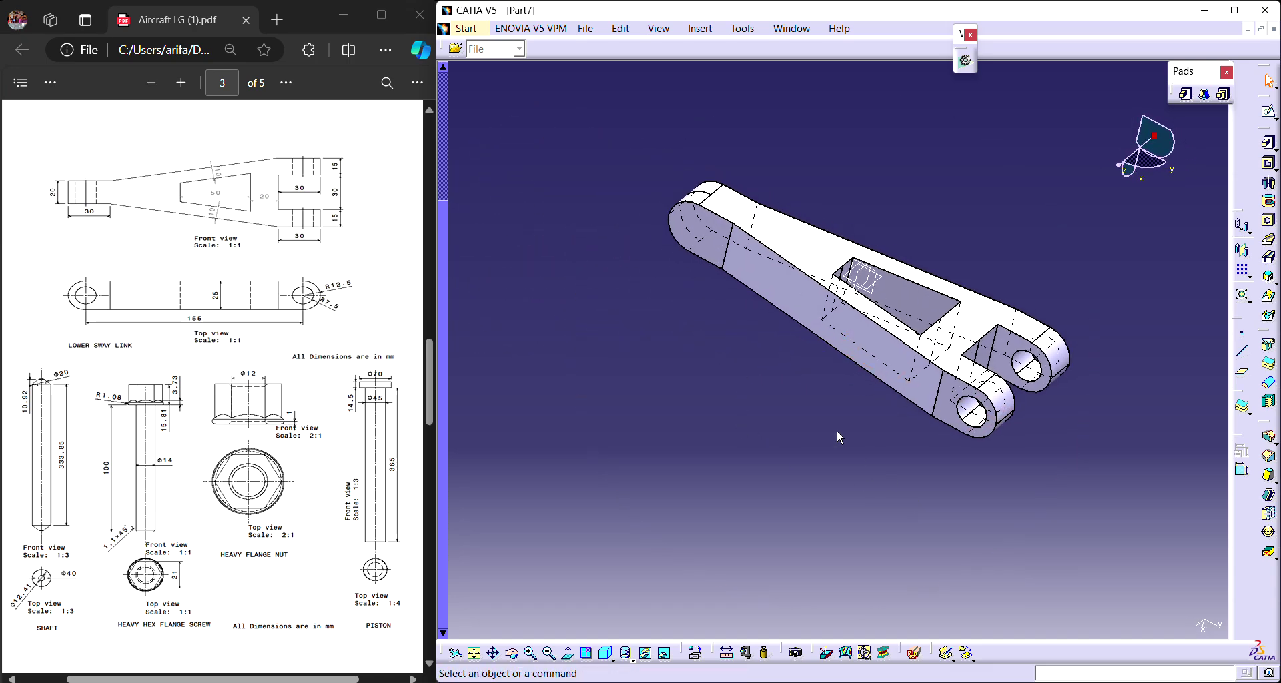
Create a 15 mm diameter Up To Last hole through the link's narrow end, its center constrained concentric with the rounded end.
left_click(1268, 221)
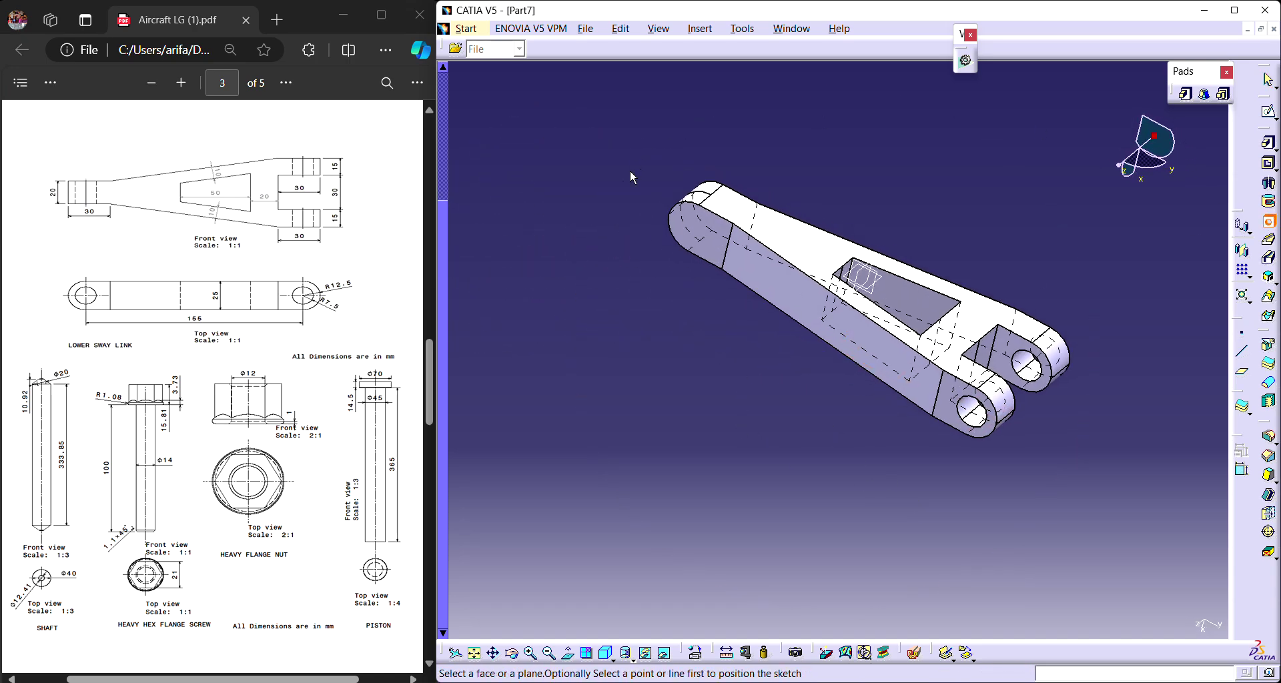
left_click(709, 253)
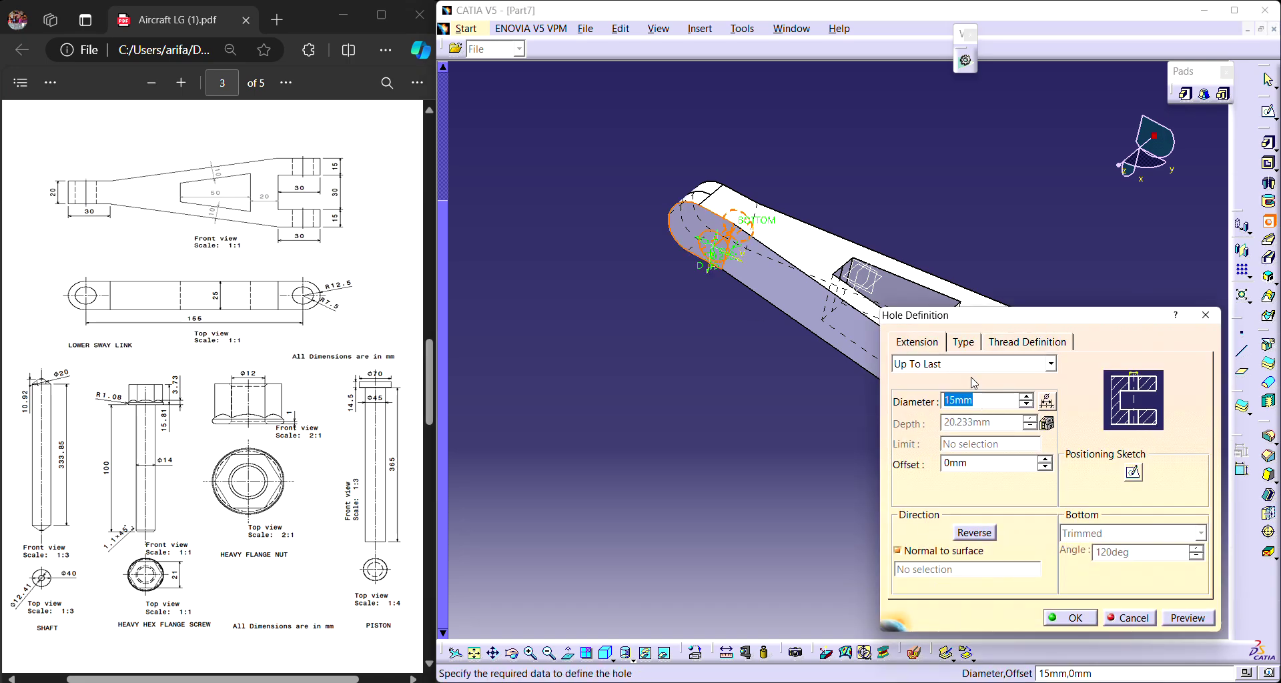
left_click(1136, 474)
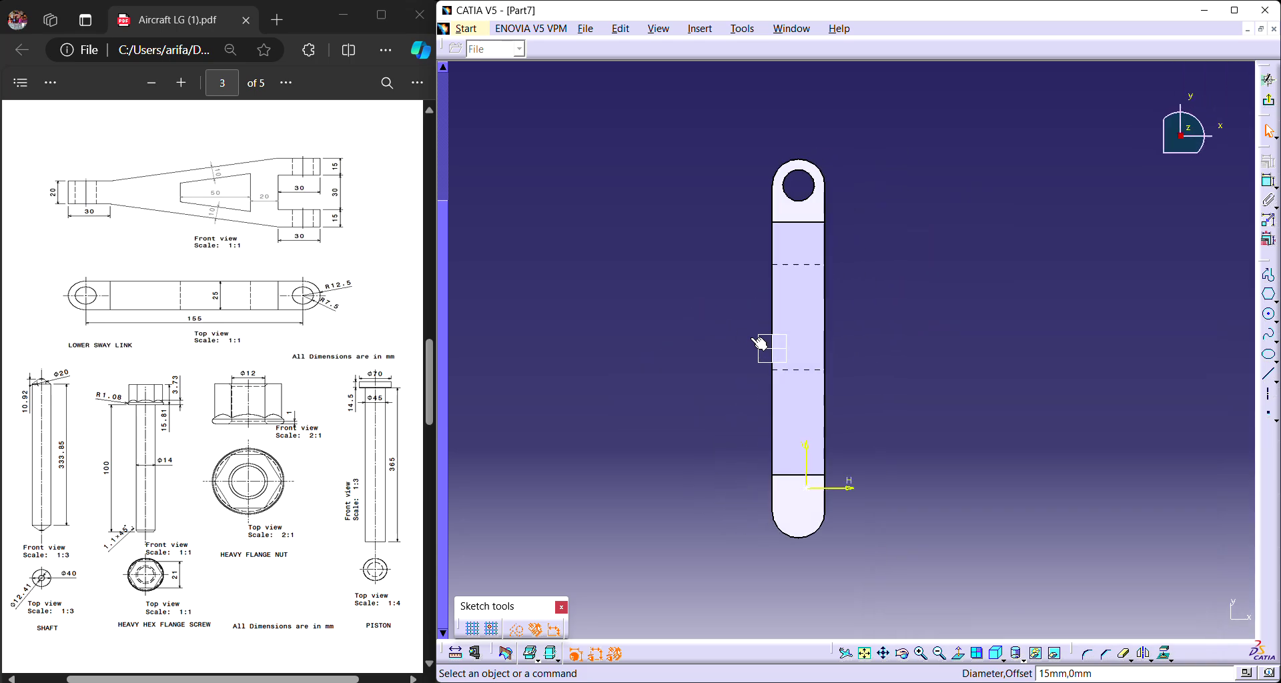
left_click(808, 490)
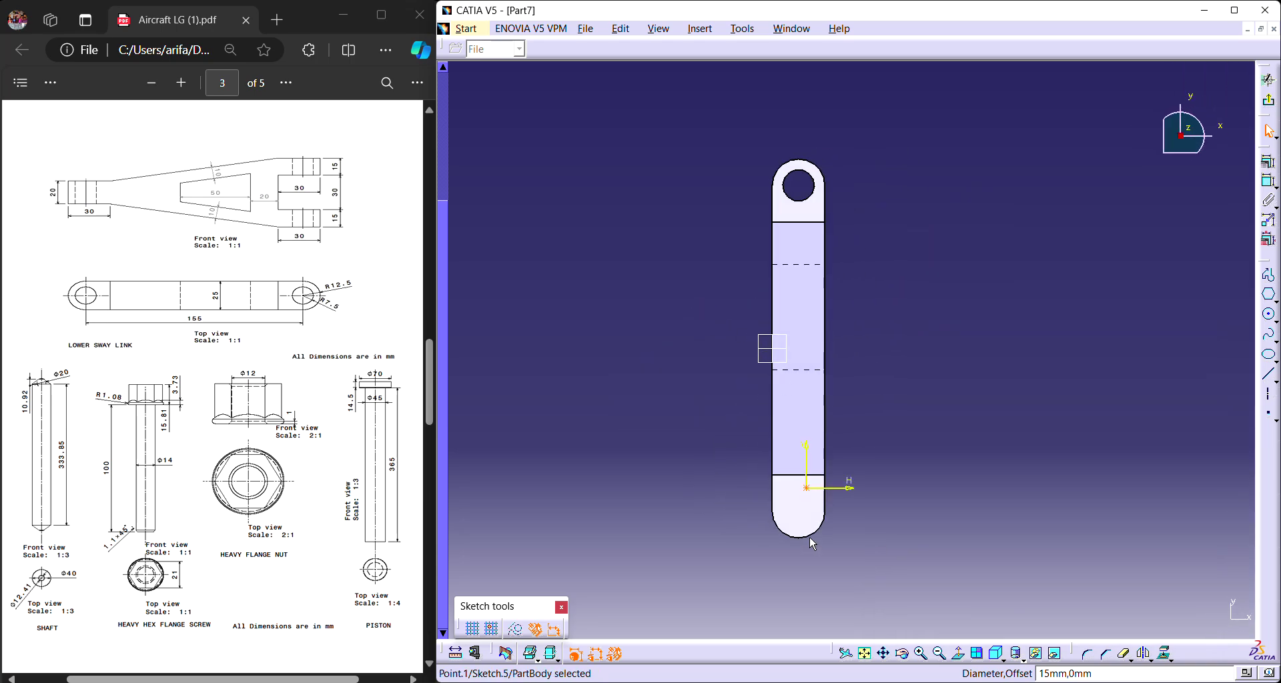
left_click(1269, 161)
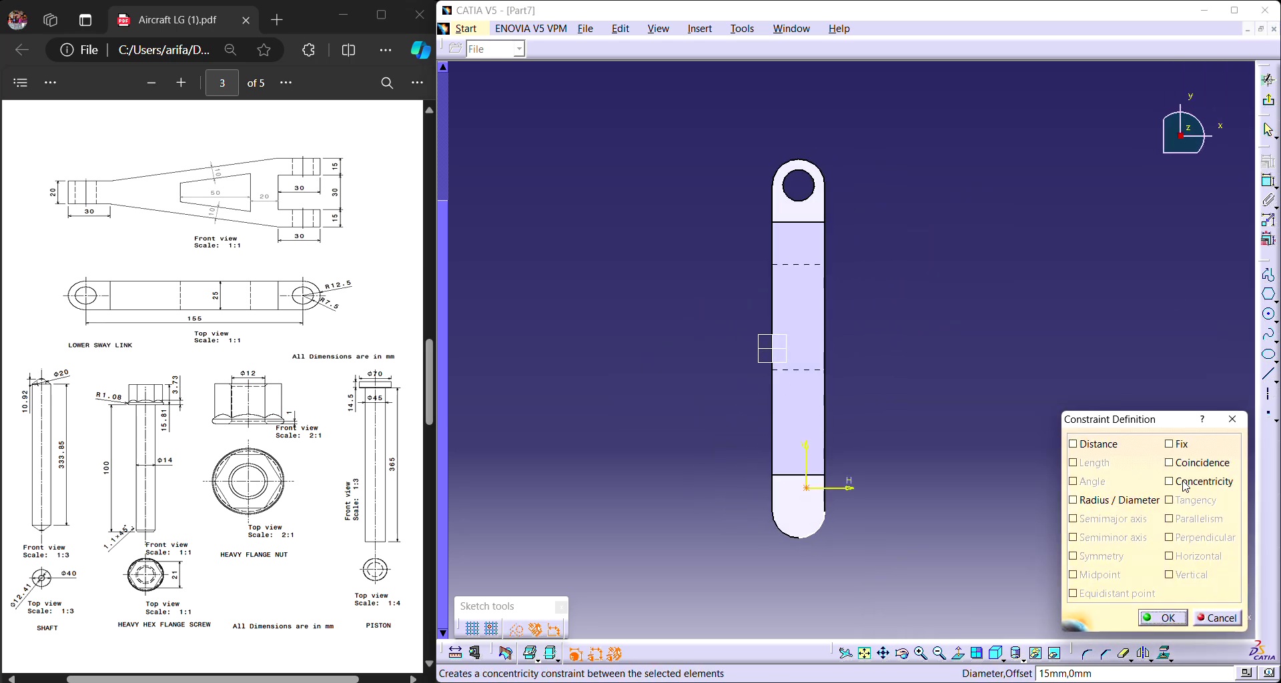
left_click(1190, 482)
left_click(1163, 618)
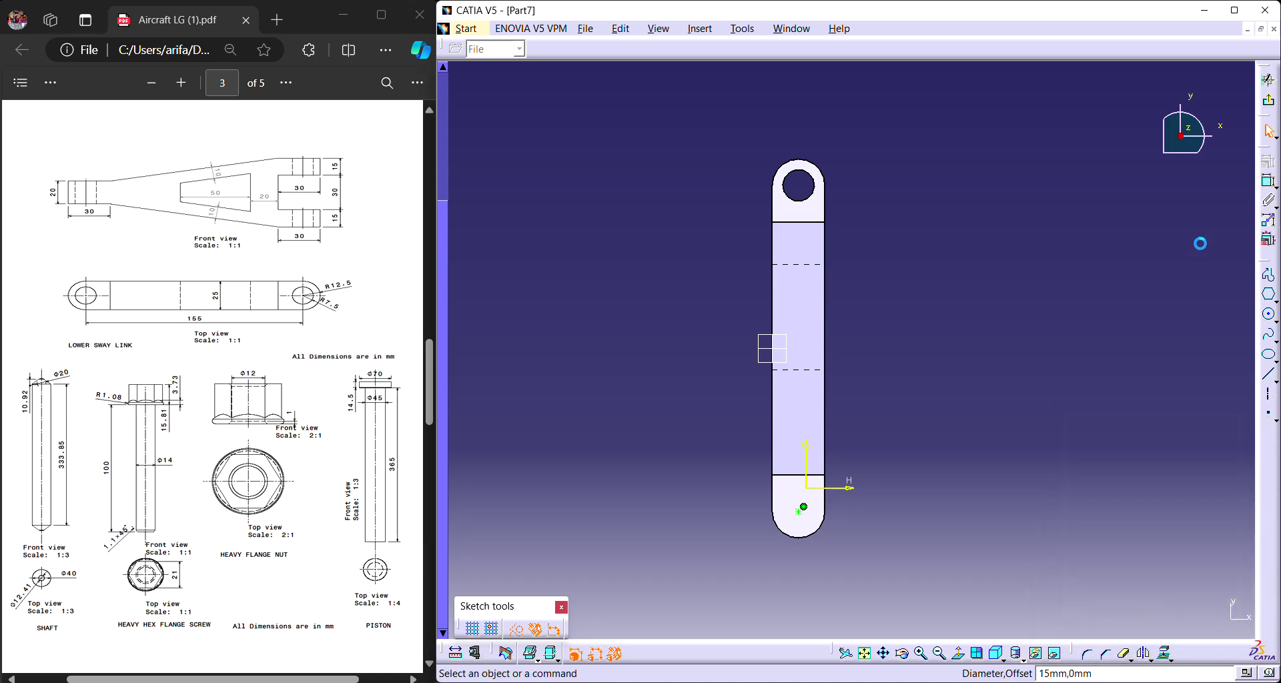
left_click(1268, 79)
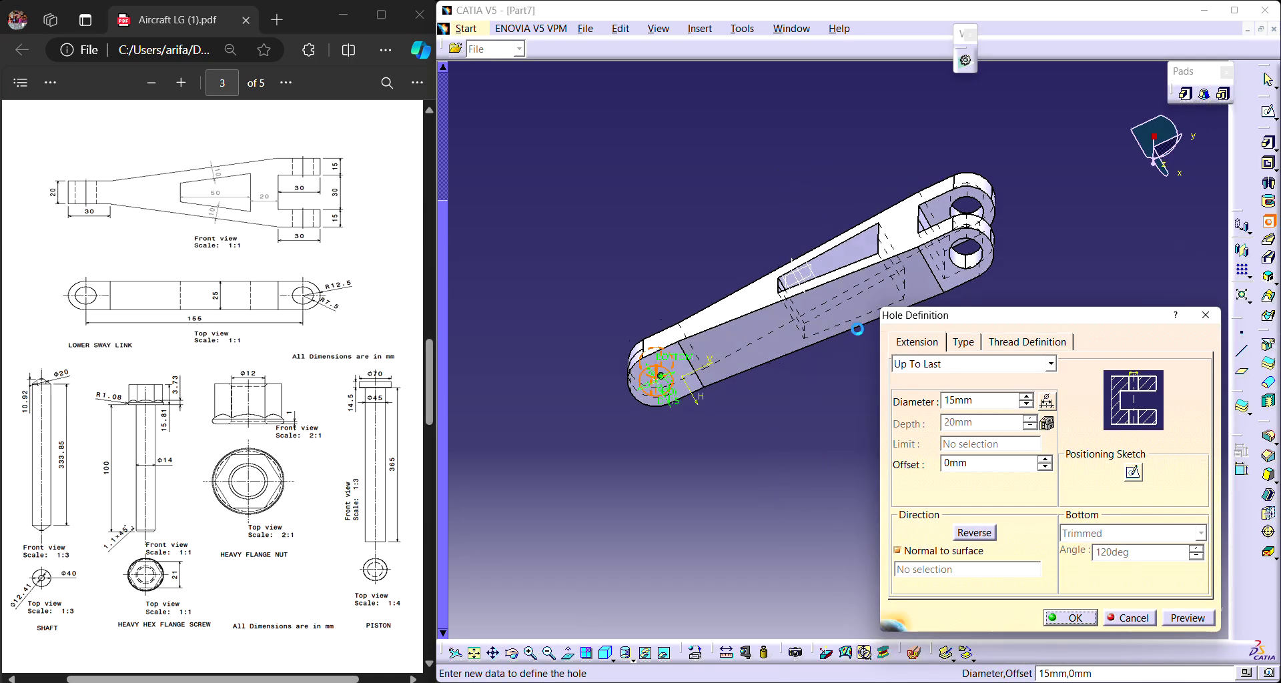
left_click(1075, 618)
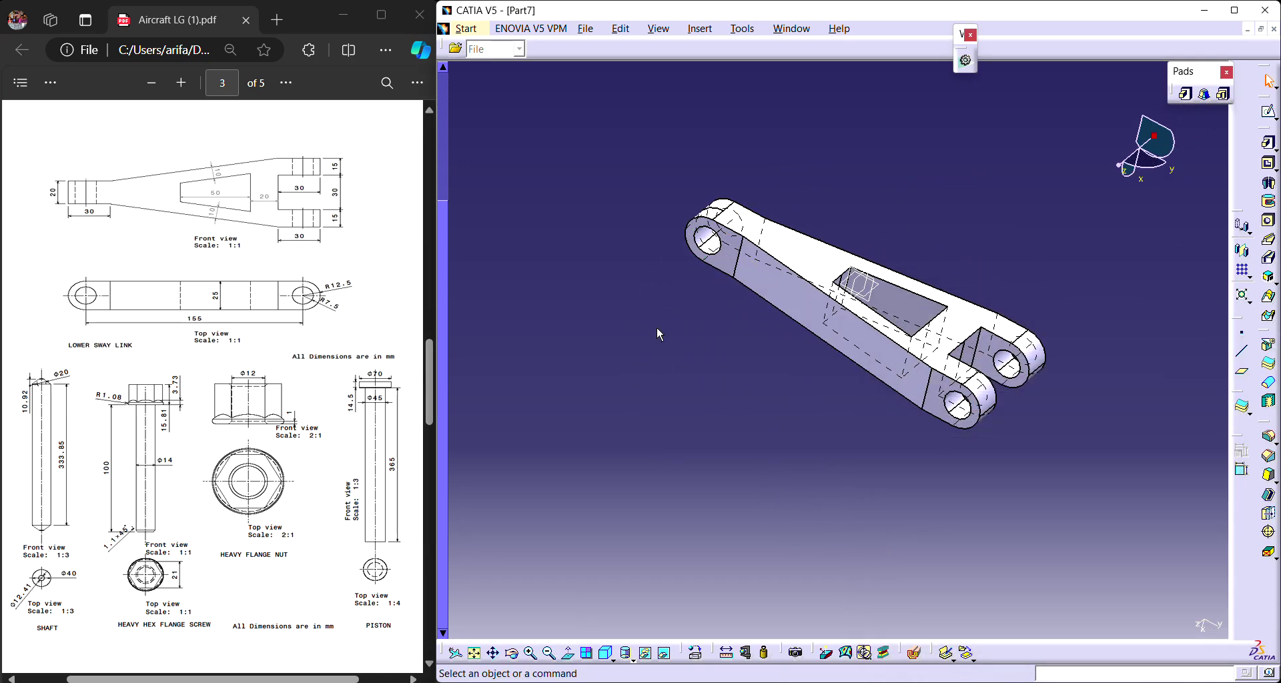
Create a new part in the Part Design workbench with hybrid design enabled for the piston.
middle_click_drag(674, 355, 686, 441)
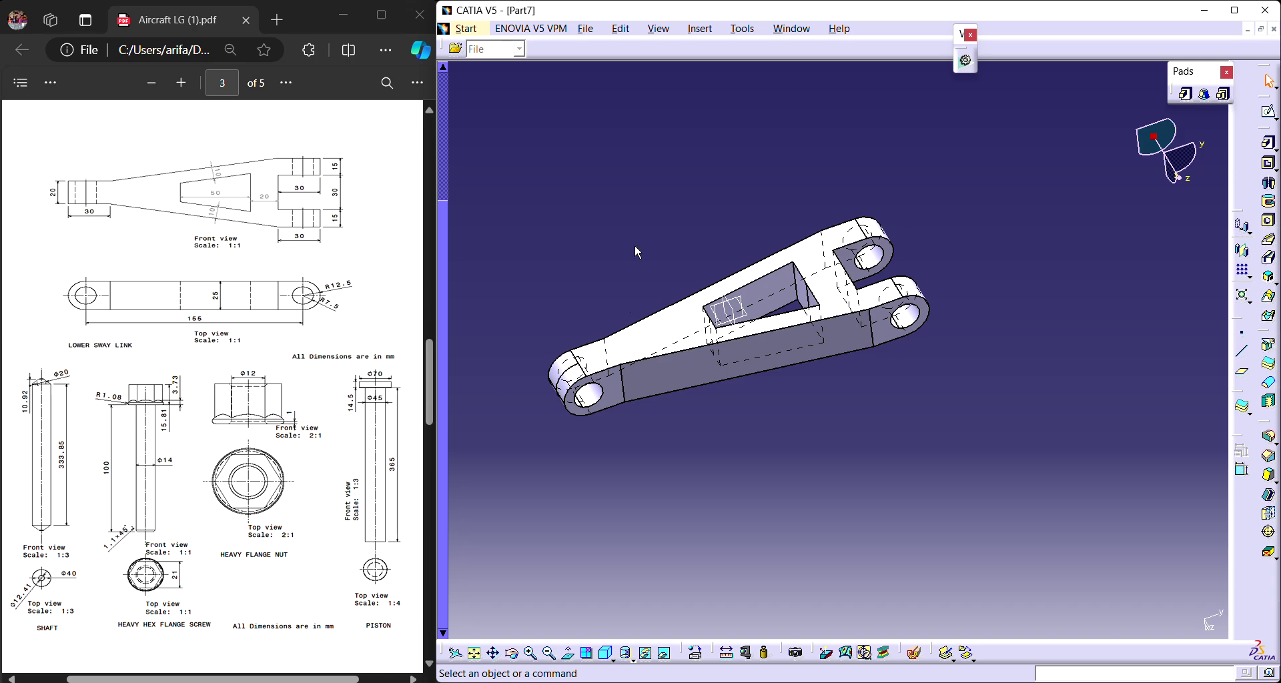
left_click(479, 33)
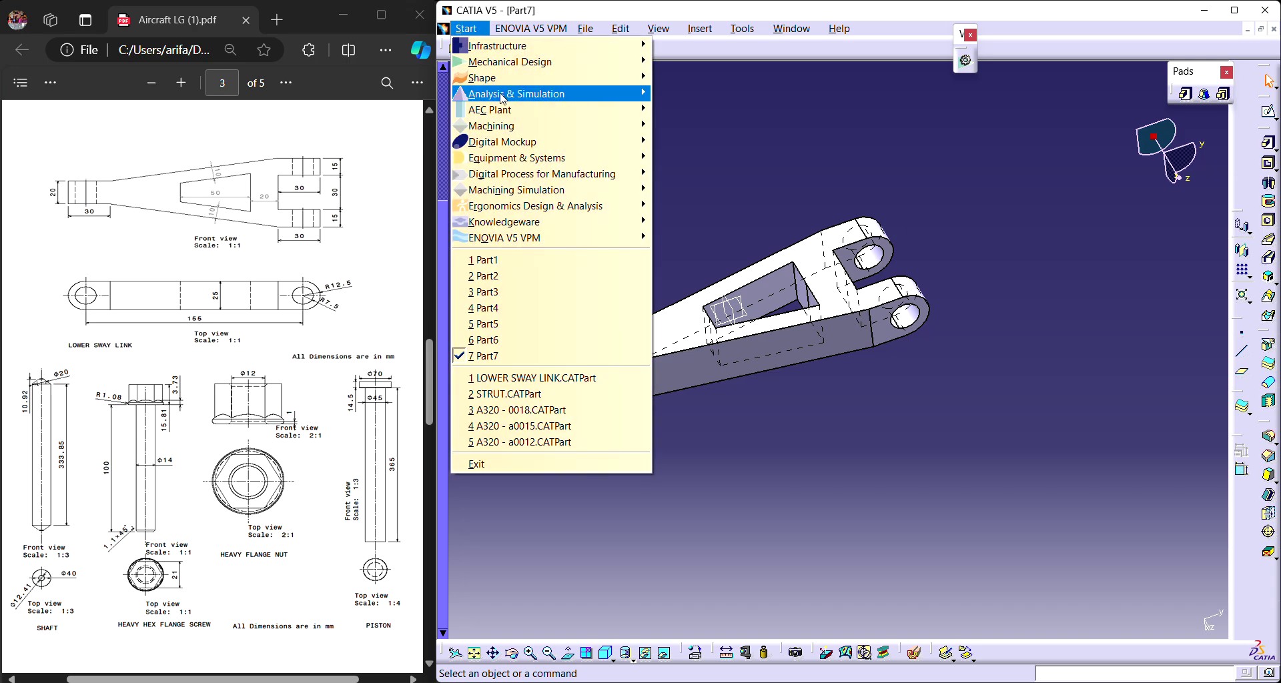
mouse_move(582, 64)
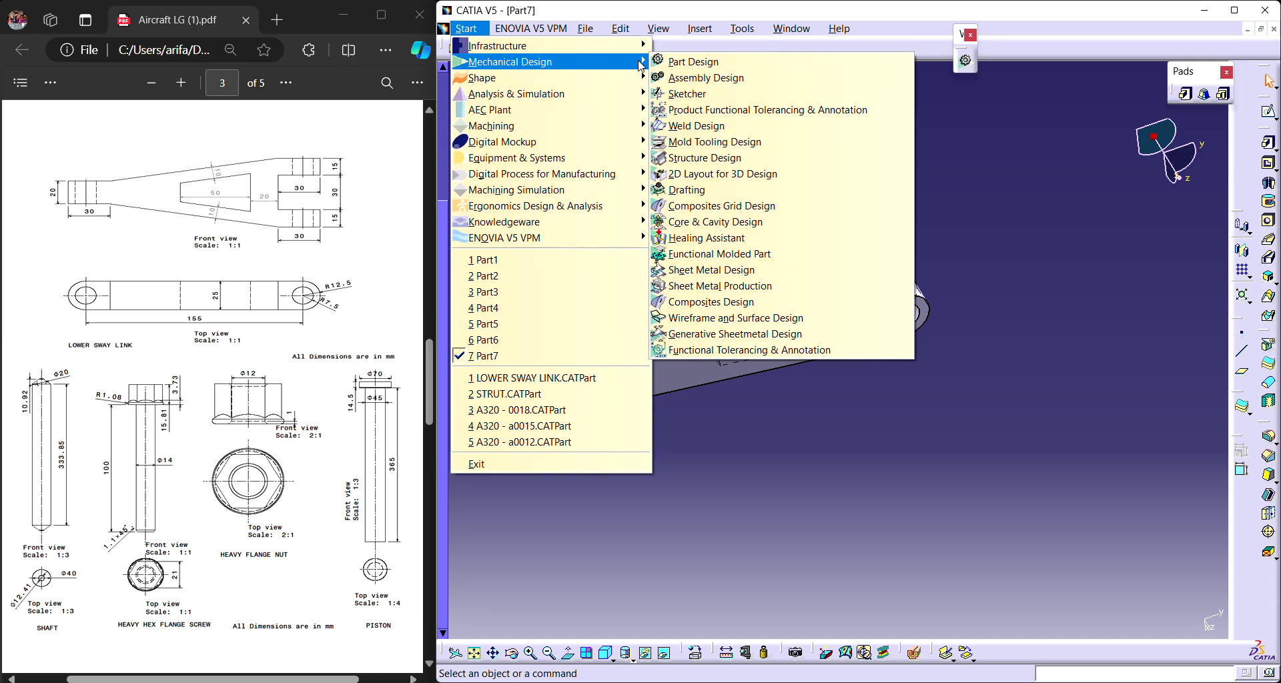
left_click(694, 61)
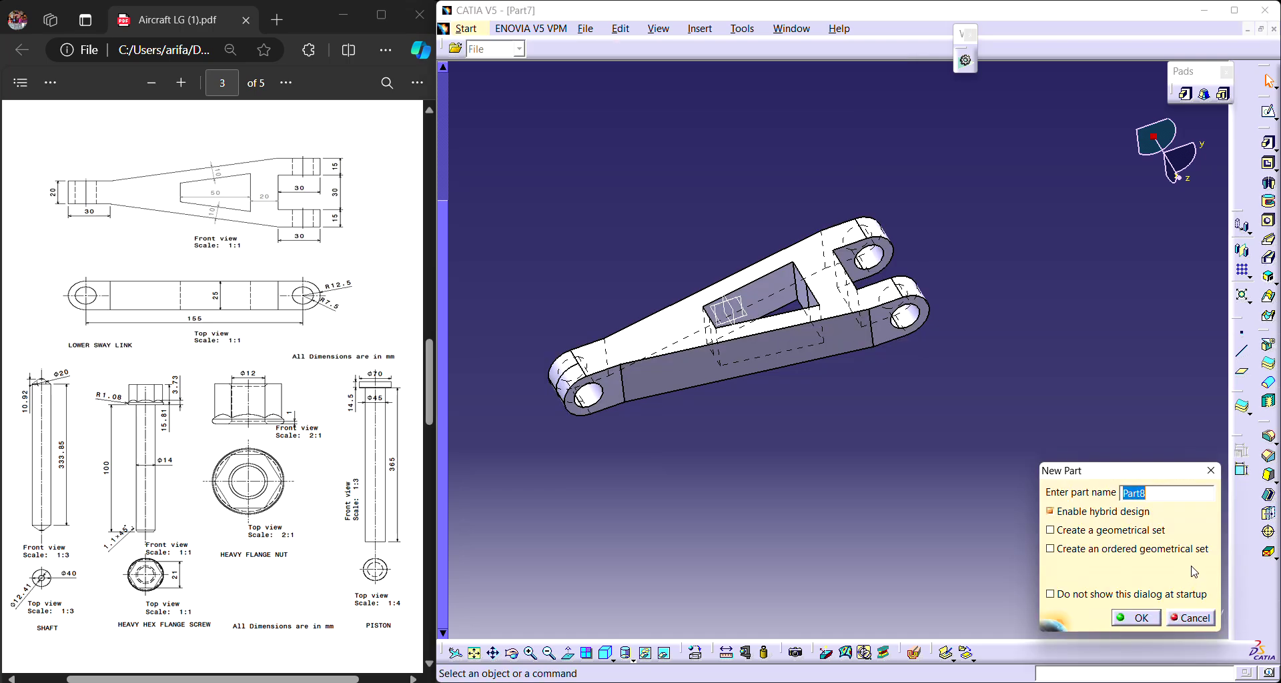
left_click(1142, 618)
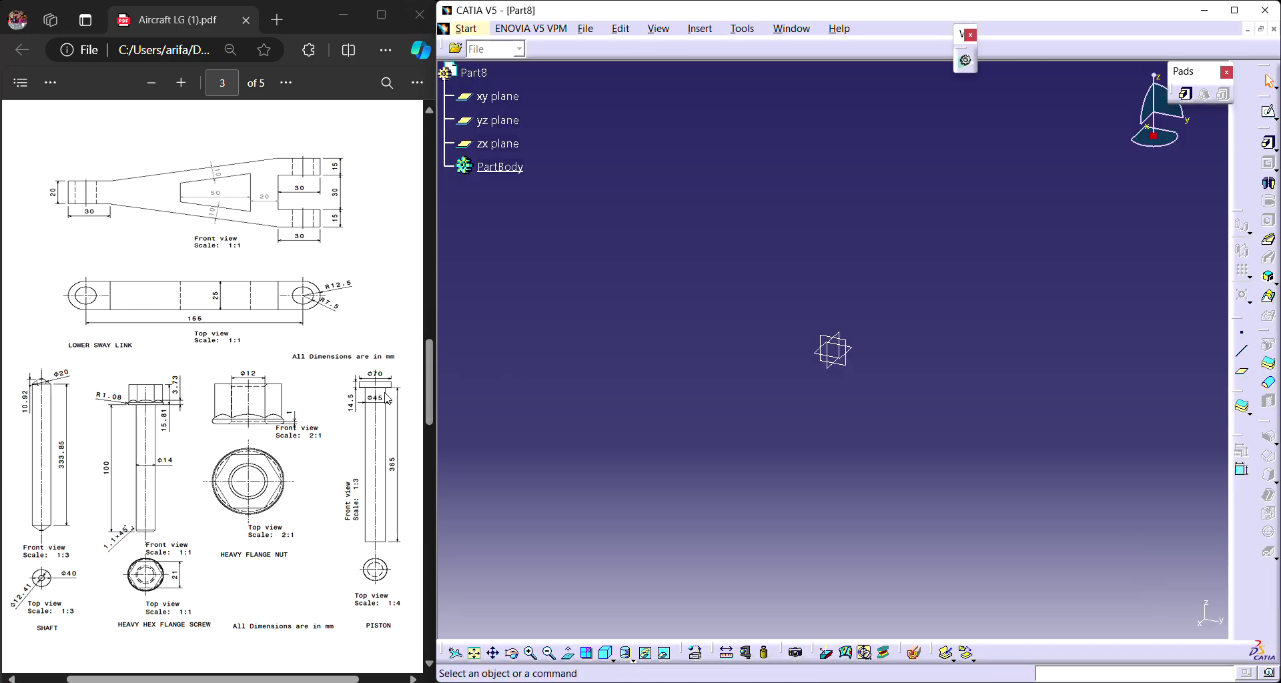
Sketch two concentric circles centered on the origin of the yz plane, about 72 mm and 46 mm in diameter.
left_click(850, 348)
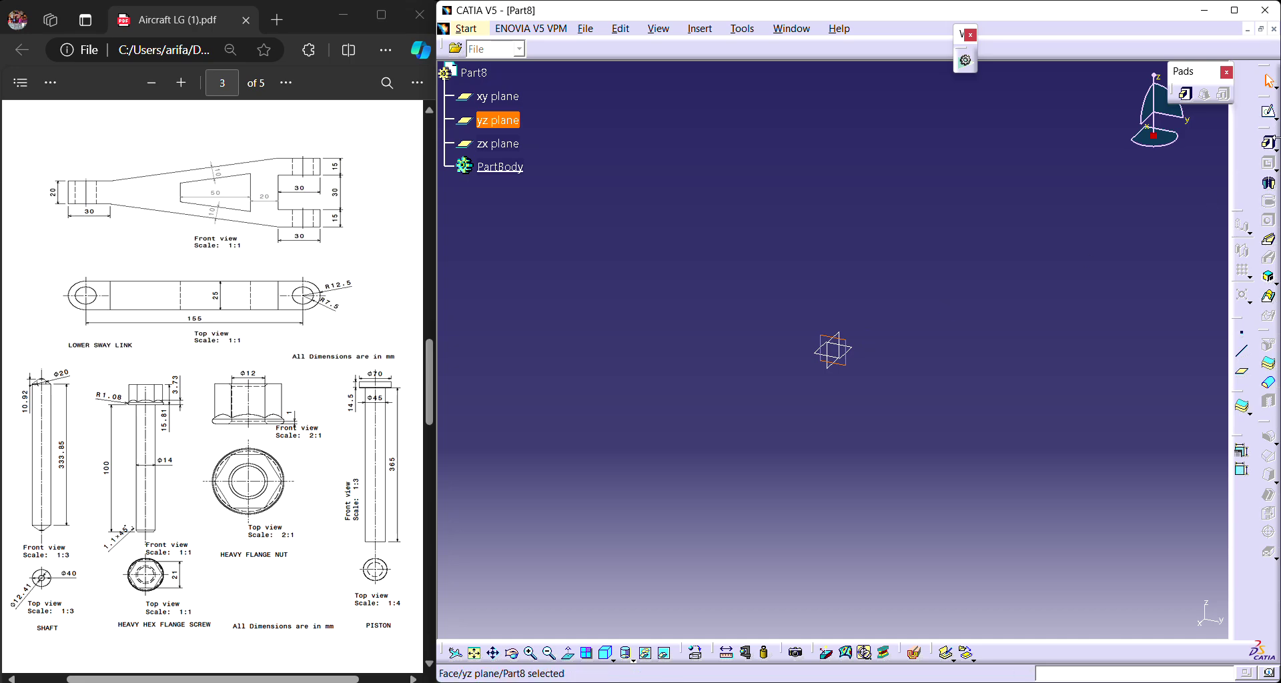
left_click(1271, 115)
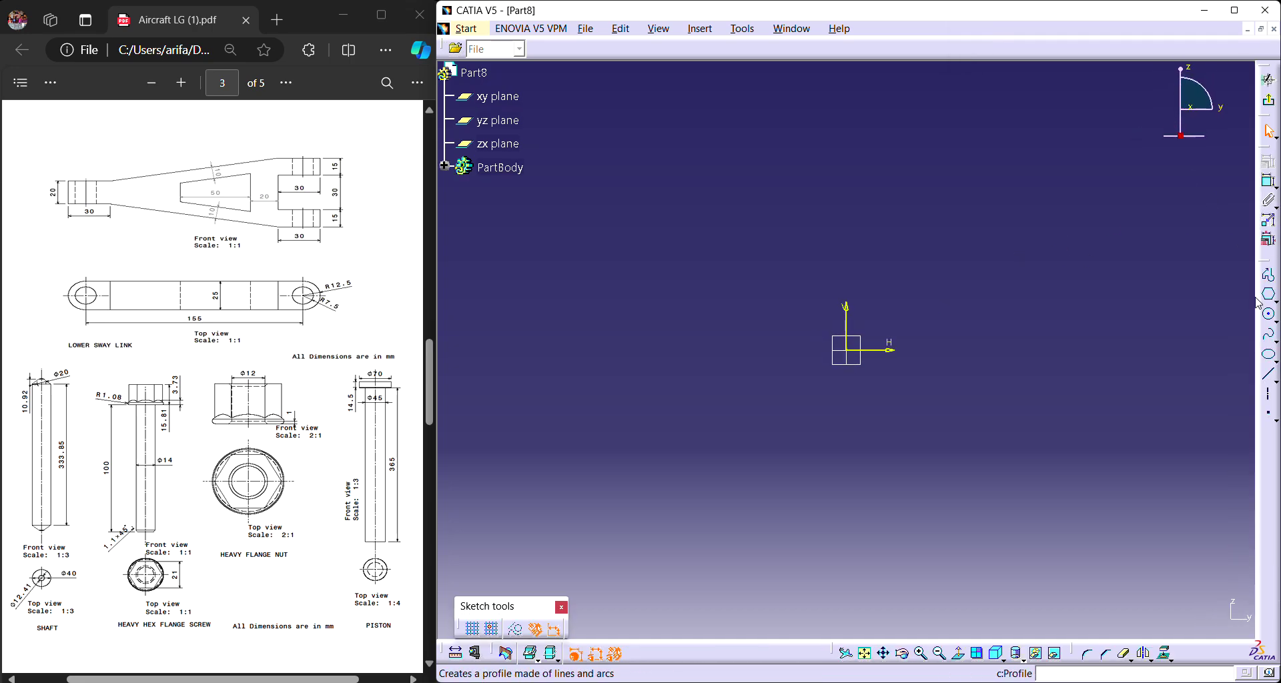
left_click(1272, 320)
left_click(847, 350)
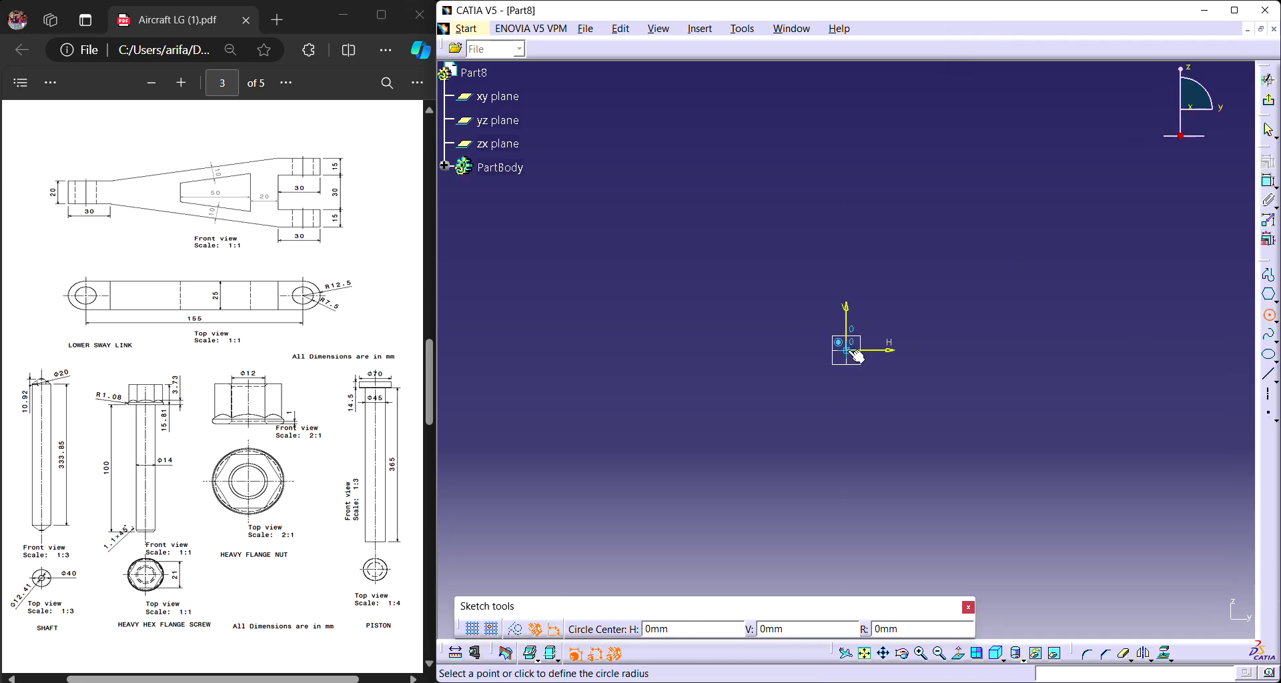
left_click(924, 392)
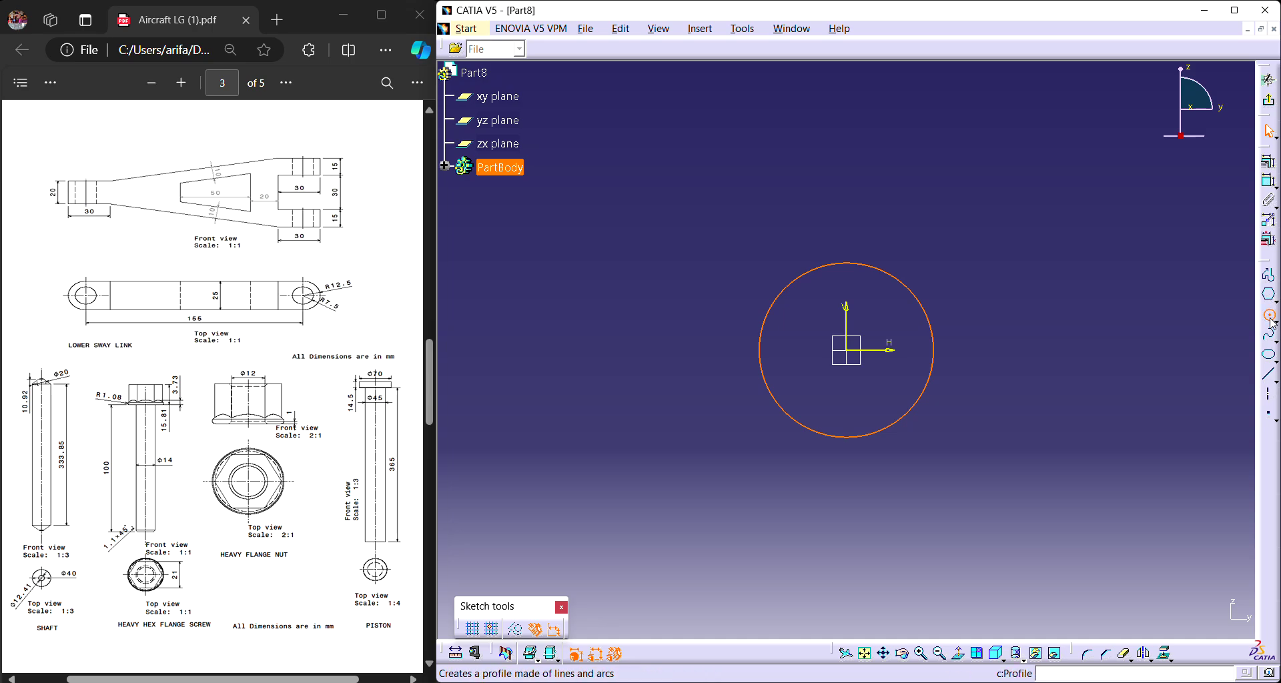
left_click(1270, 315)
left_click(846, 350)
left_click(901, 335)
Dimension both circles, setting the outer diameter to 70 mm and the inner diameter to 45 mm.
left_click(1269, 180)
left_click(1033, 215)
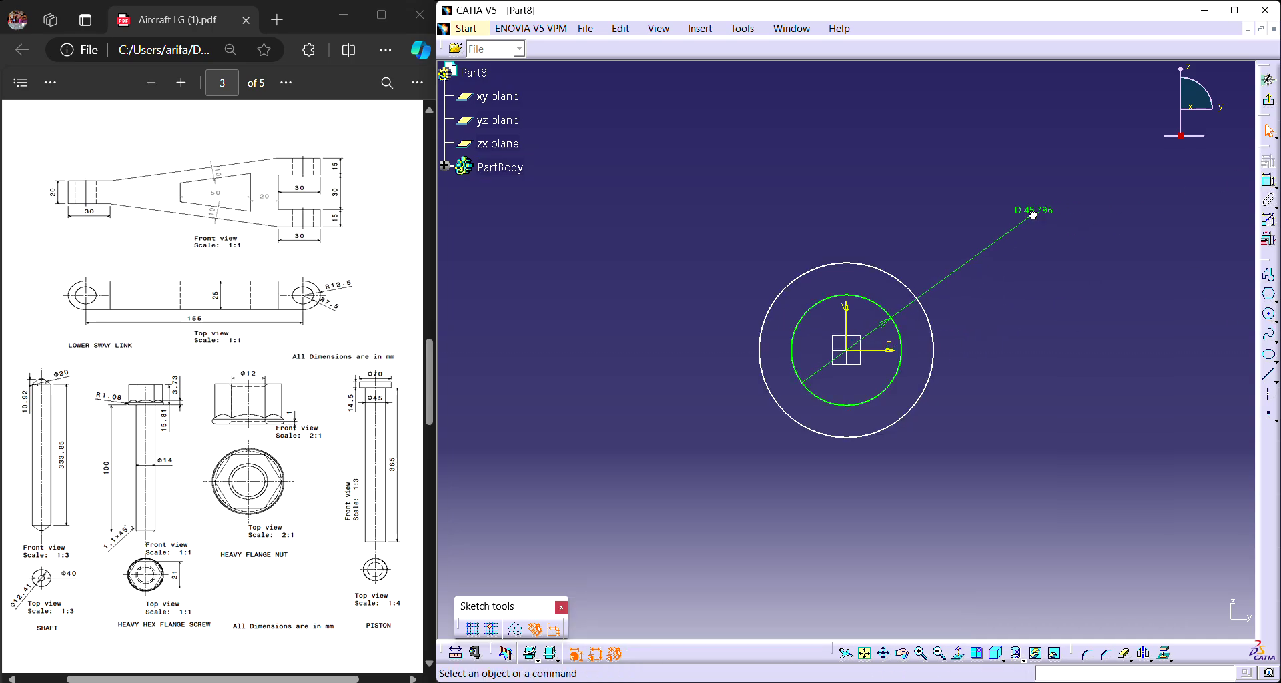
left_click(903, 281)
left_click(1269, 182)
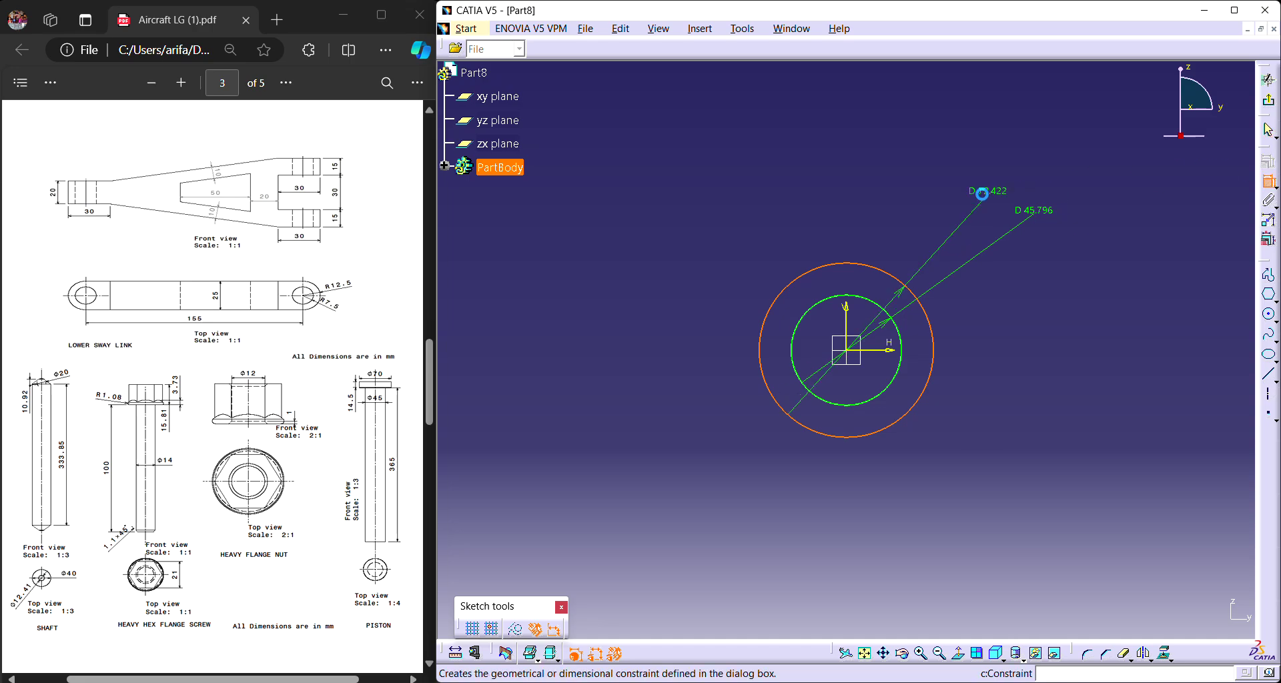
double_click(955, 193)
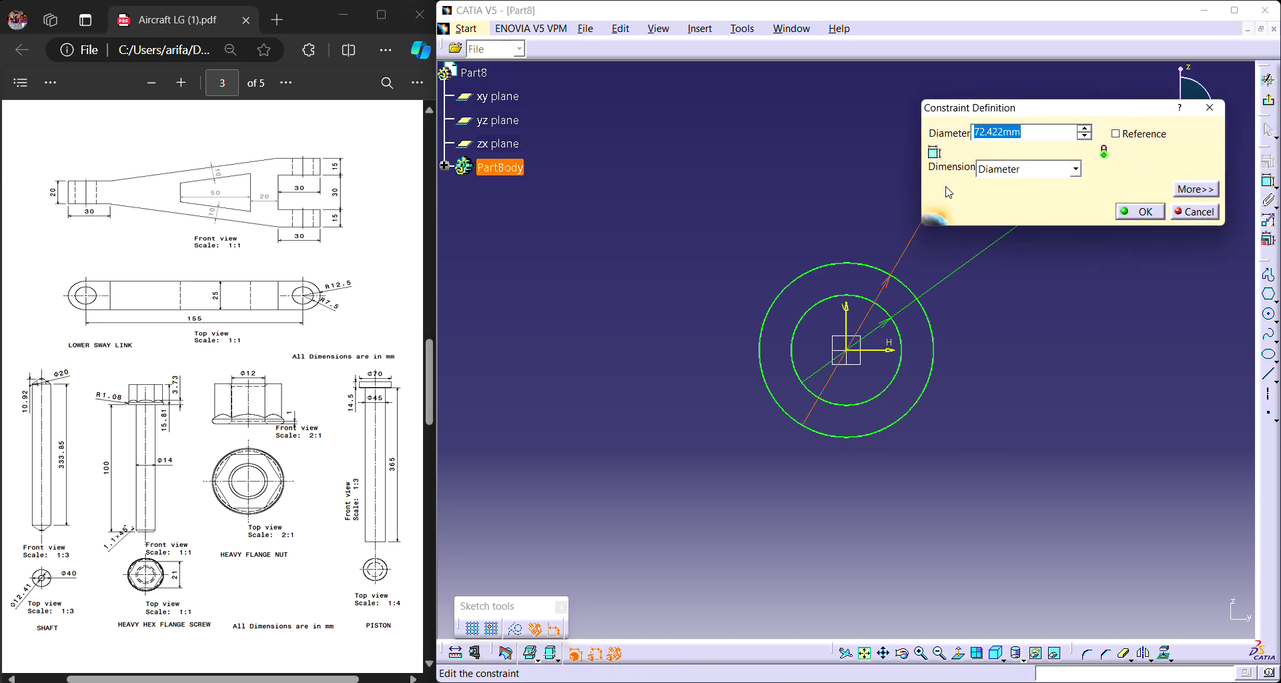
type("70")
key("Return")
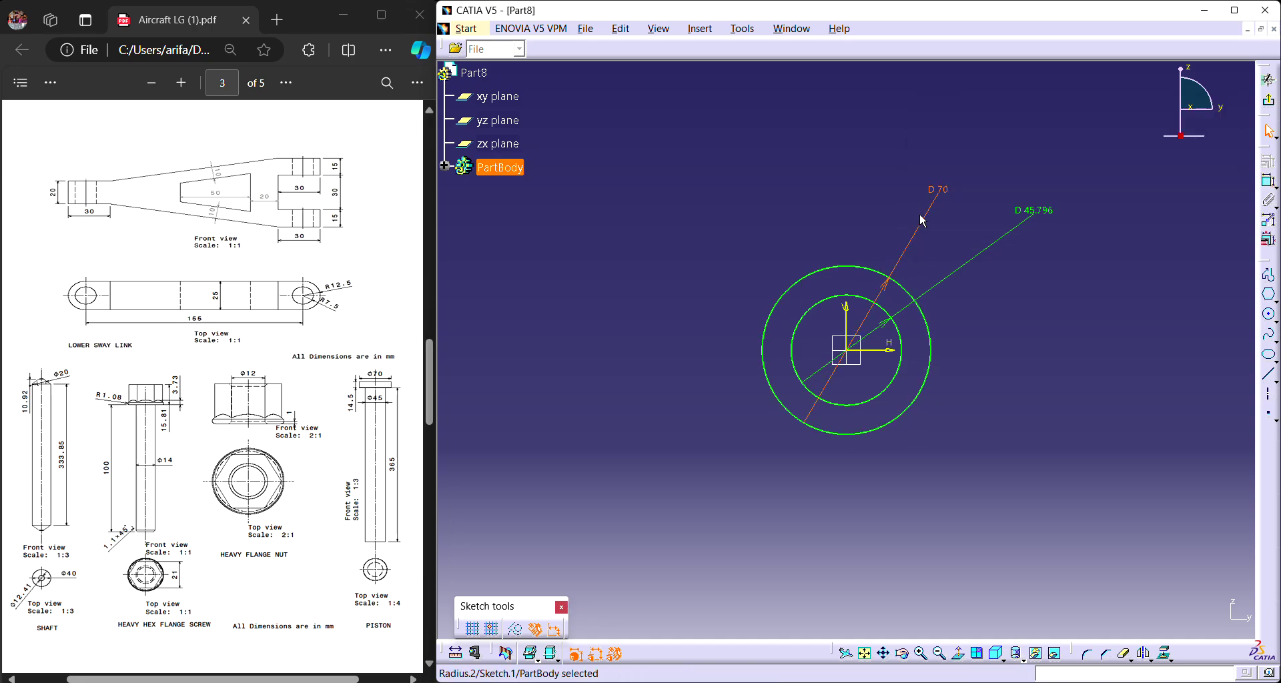
double_click(1042, 214)
type("45")
key("Return")
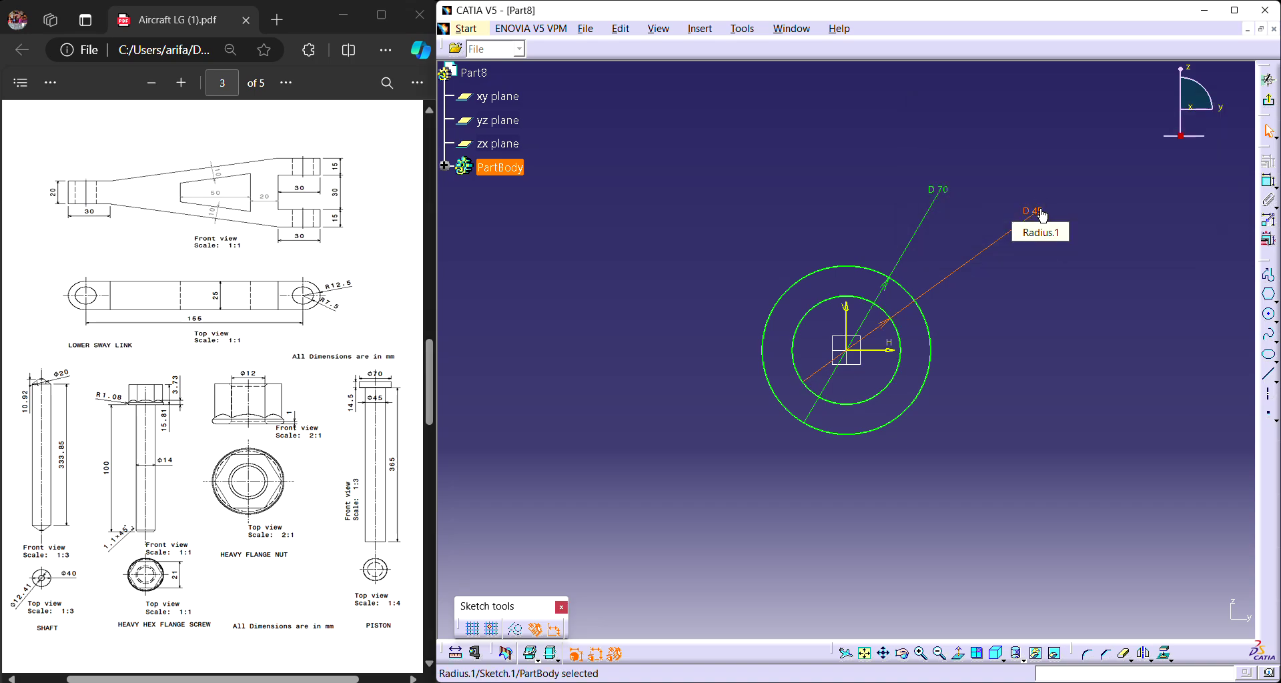
Finish the sketch and create a Multi-Pad with the inner circle's domain 379.5 mm long and the outer ring's domain 14.5 mm long.
left_click(1268, 79)
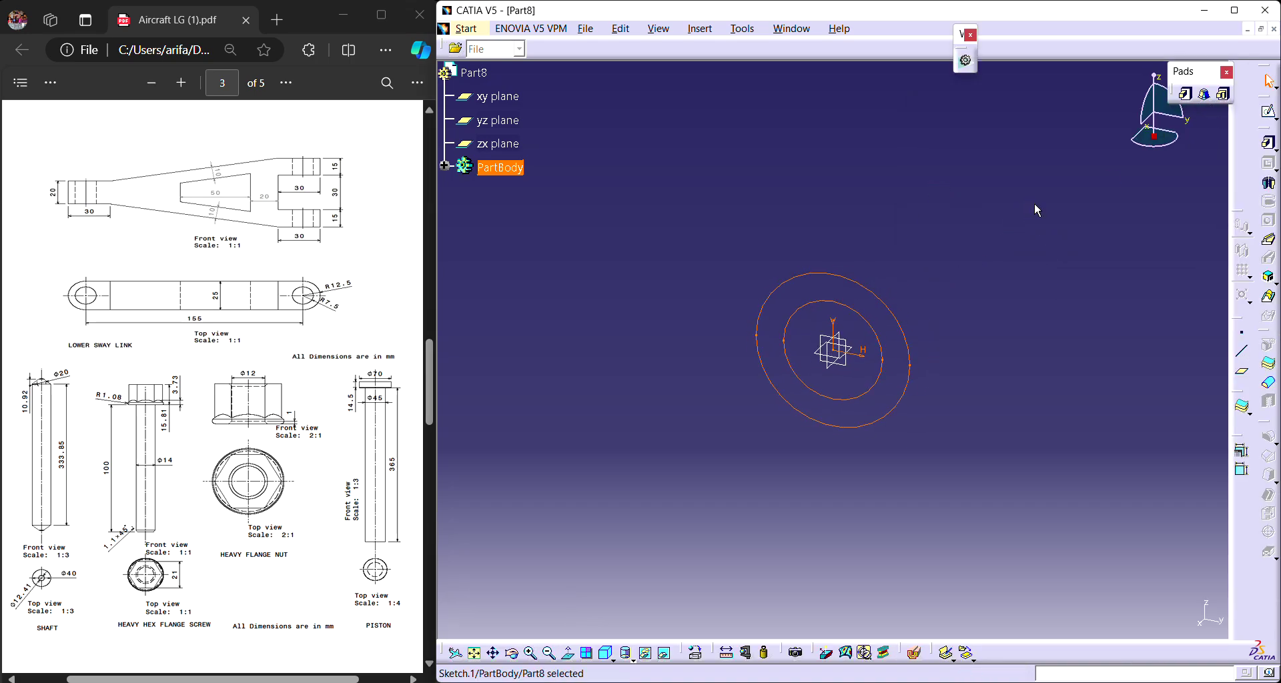
left_click(1223, 94)
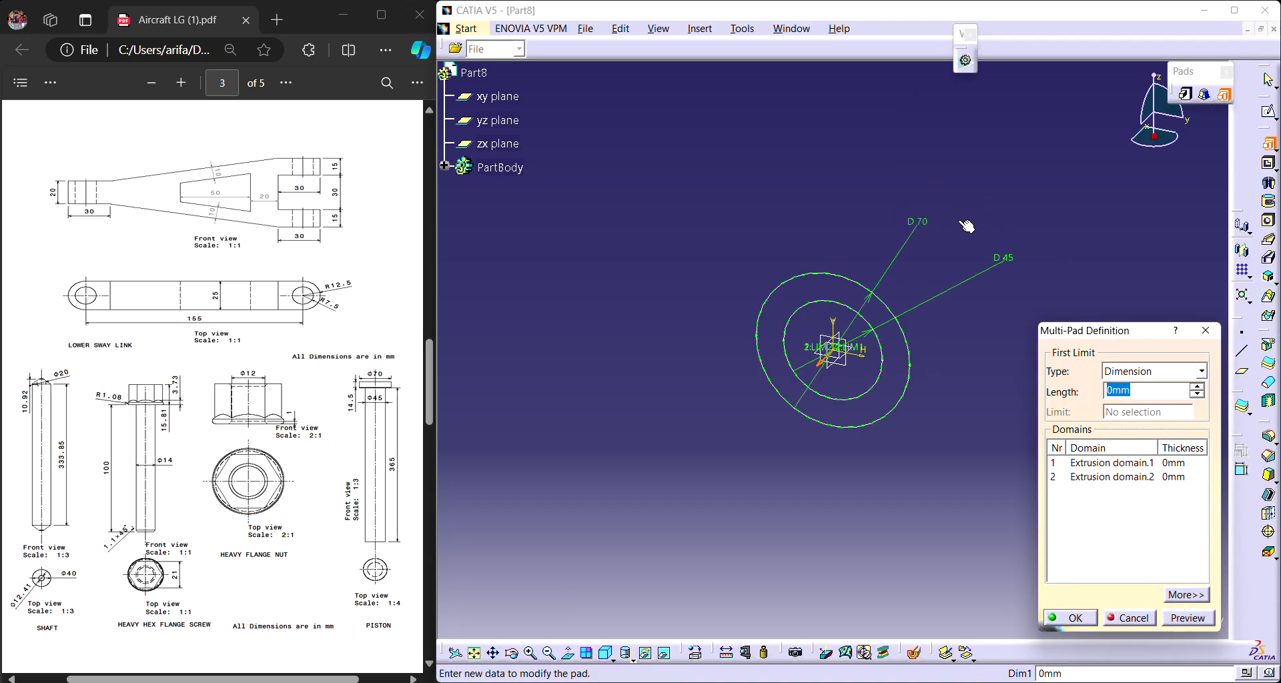
left_click(1124, 469)
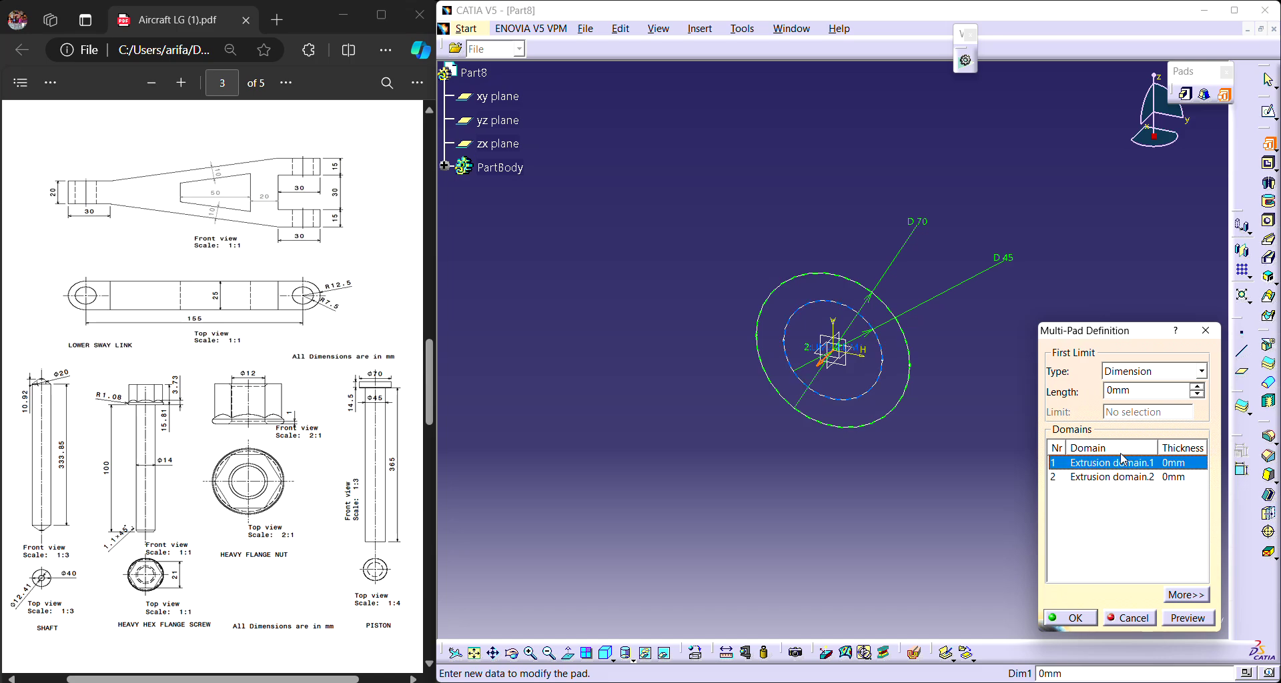
key("Tab")
type("36")
left_click(1126, 477)
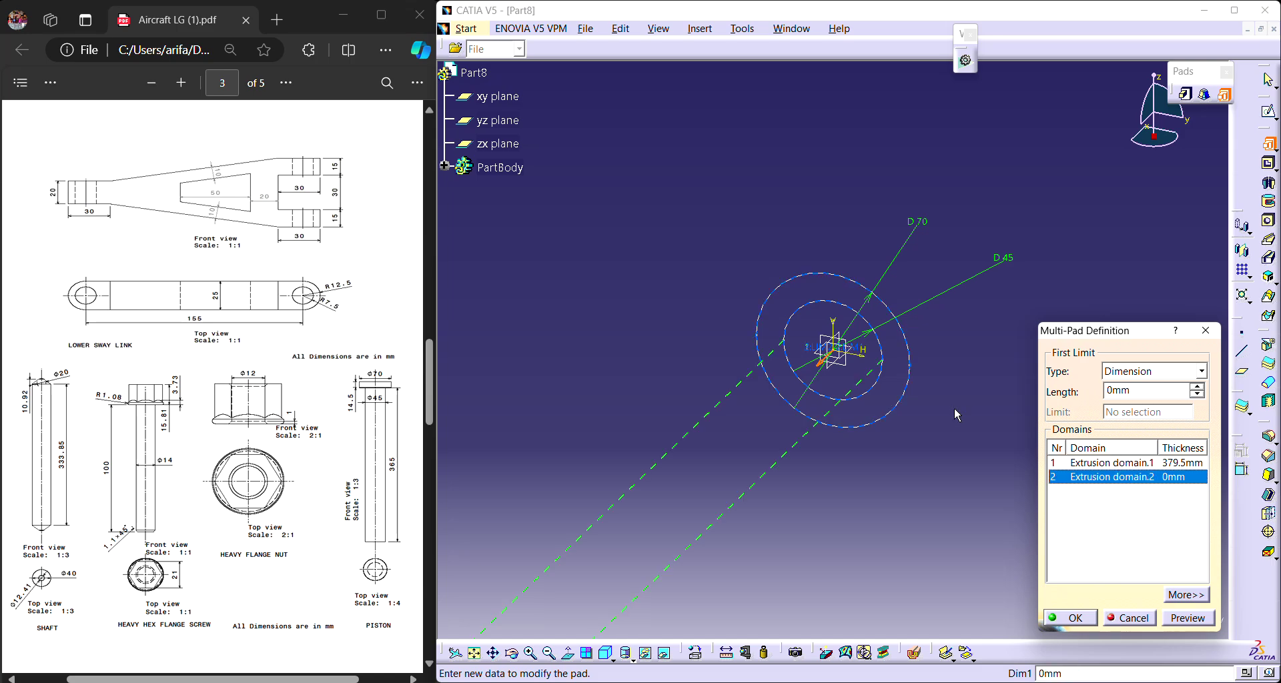
type("14.5")
left_click(1070, 618)
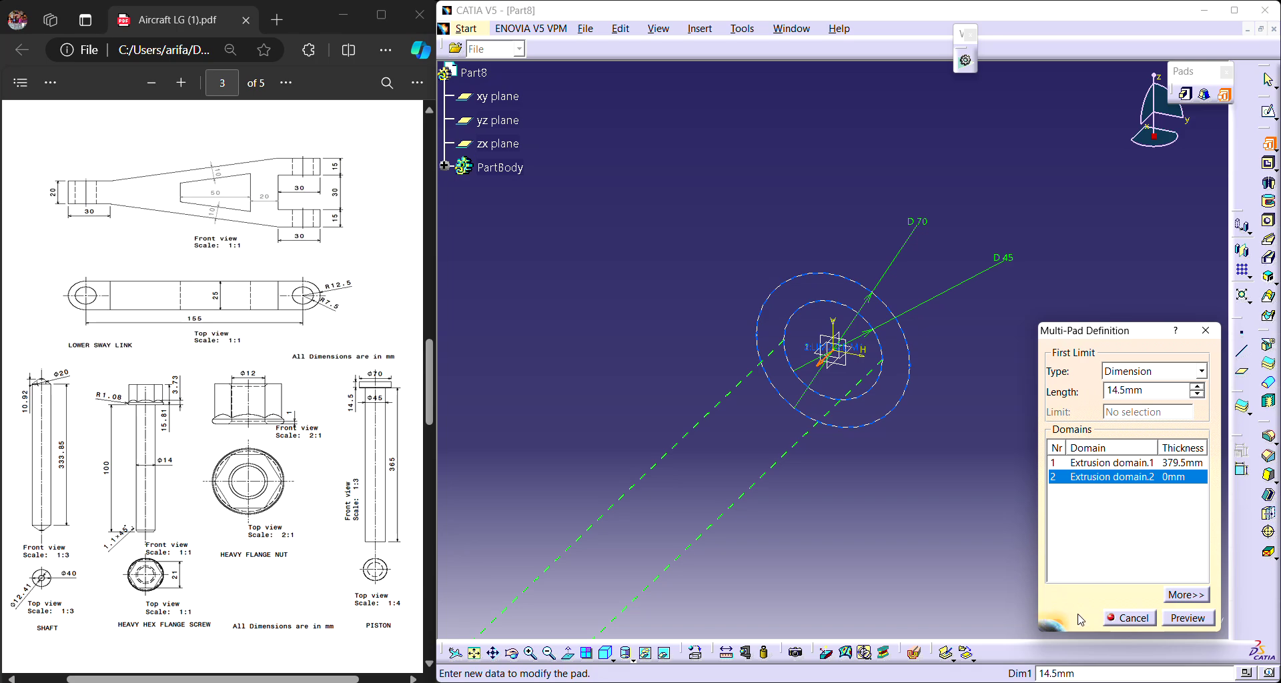
Create another new Part Design part with hybrid design enabled for the next component.
middle_click_drag(1027, 327, 920, 300)
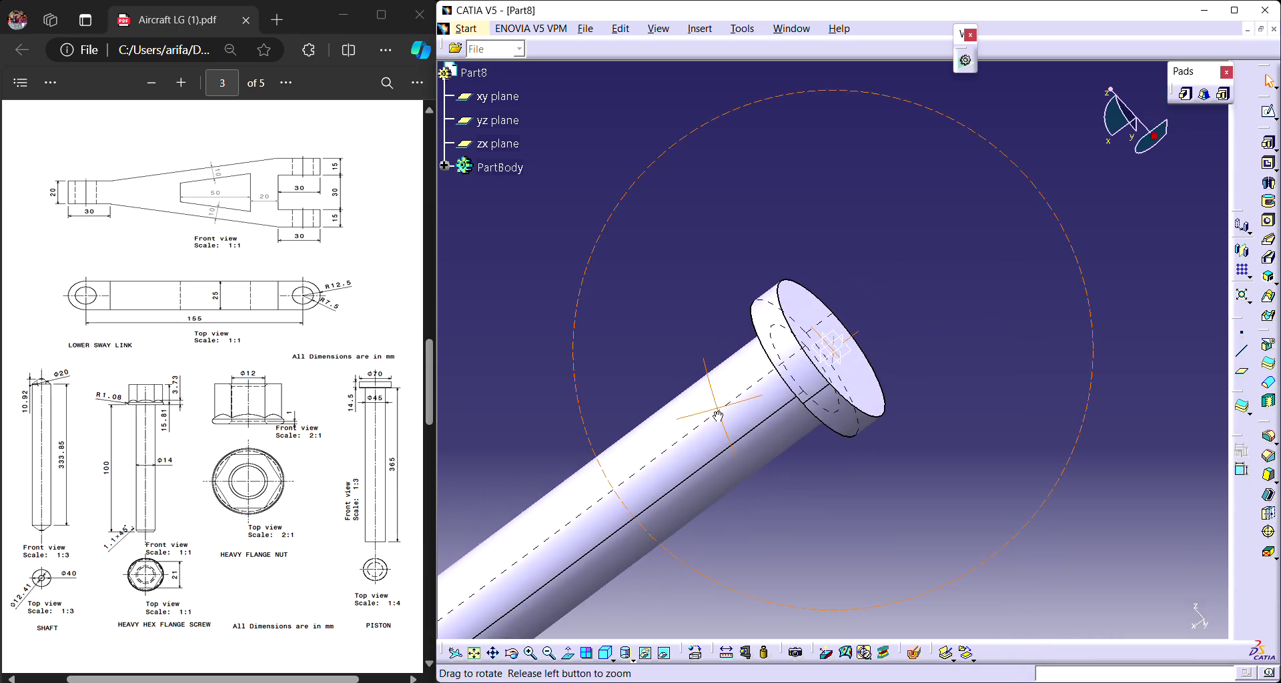
left_click(473, 31)
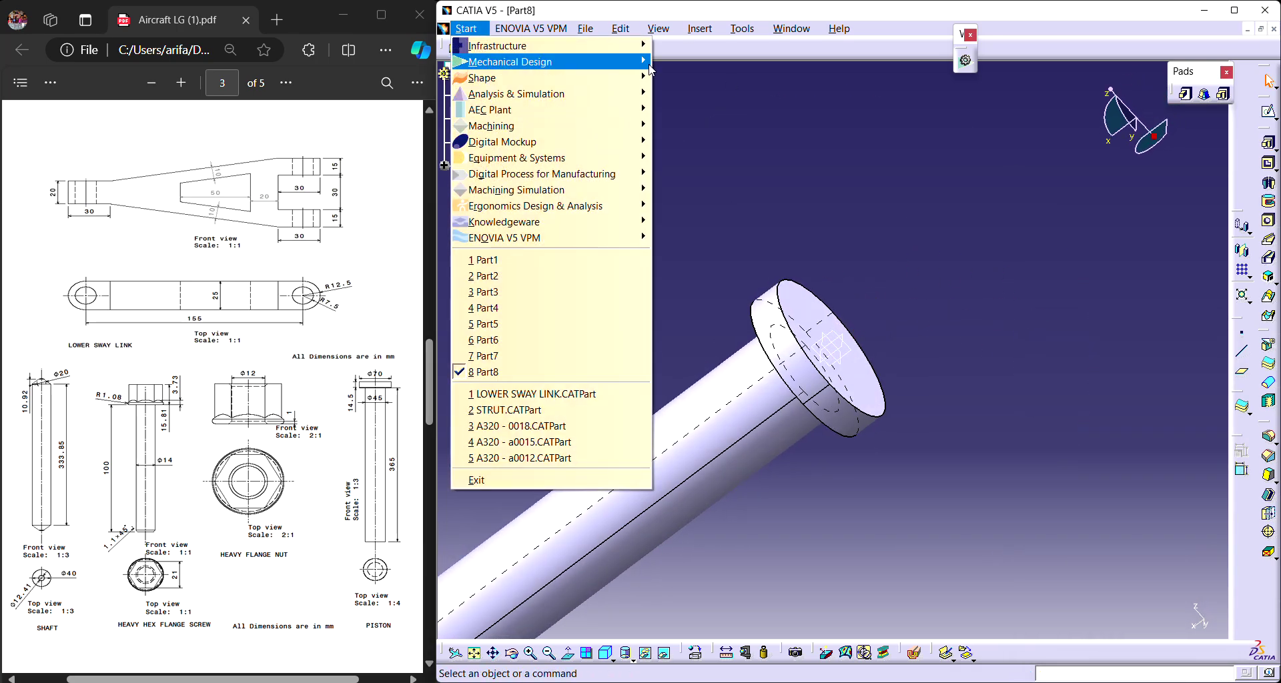
mouse_move(547, 62)
left_click(694, 61)
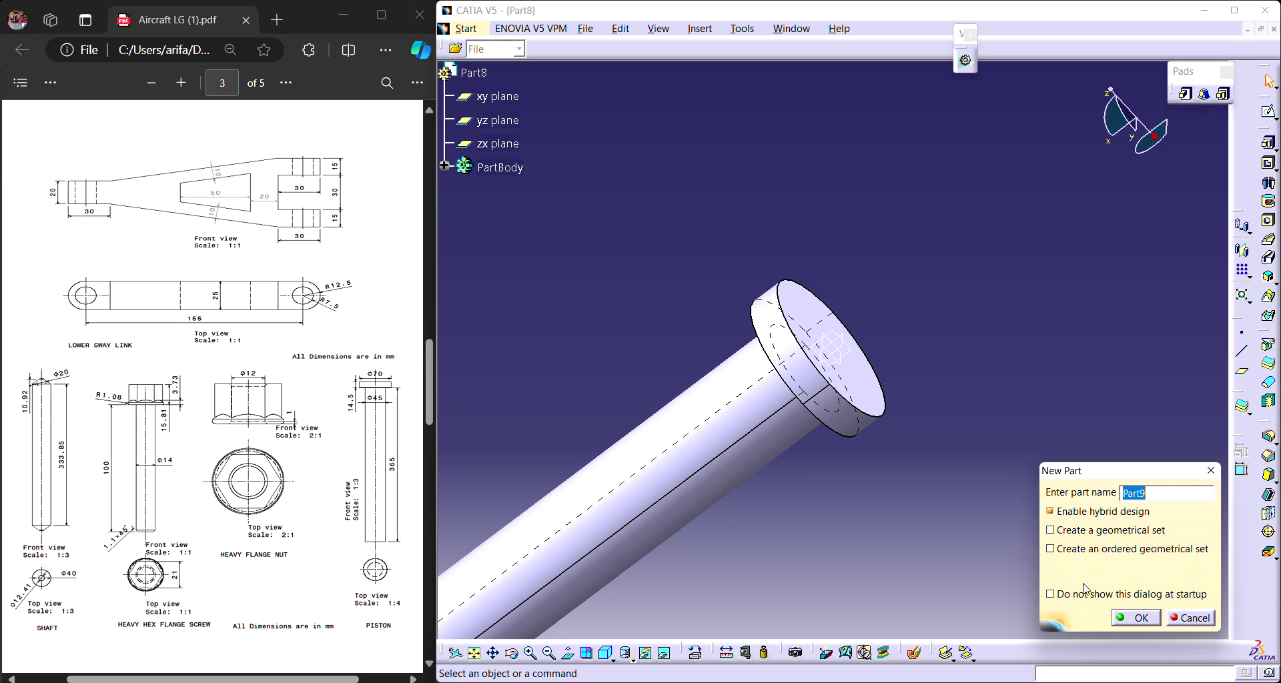
left_click(1136, 618)
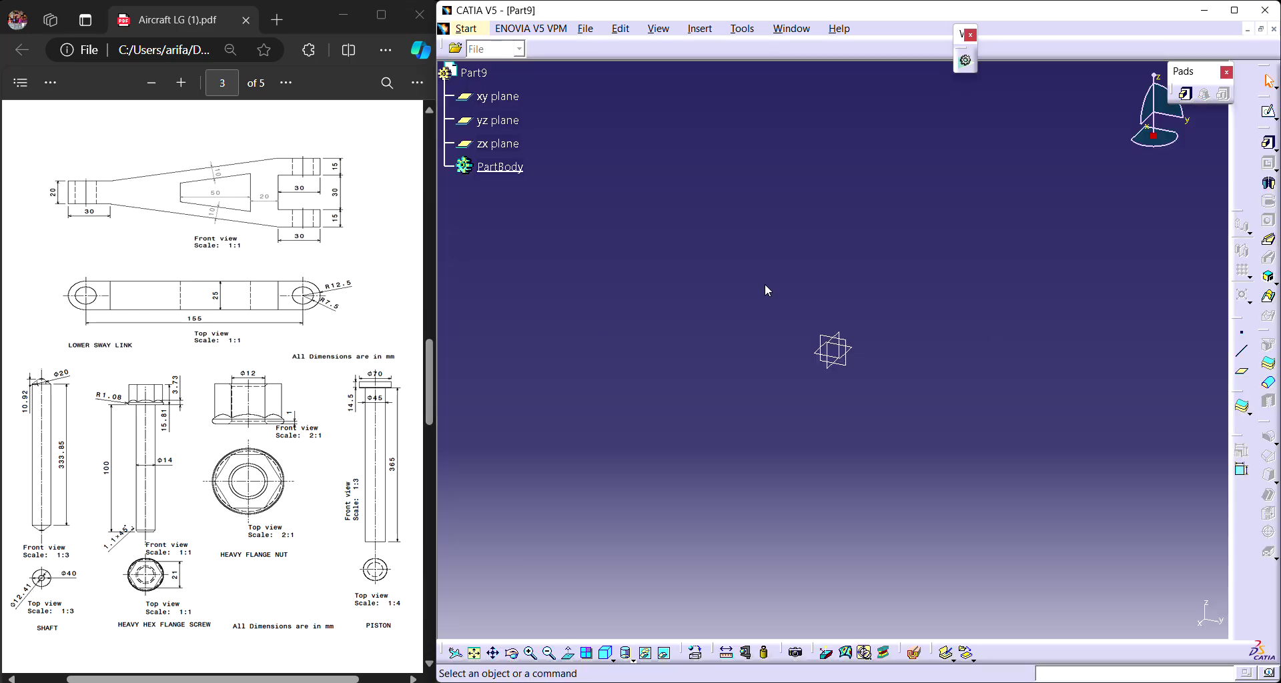
Start a sketch on the yz plane and draw a circle centered on the origin.
left_click(1269, 115)
left_click(854, 349)
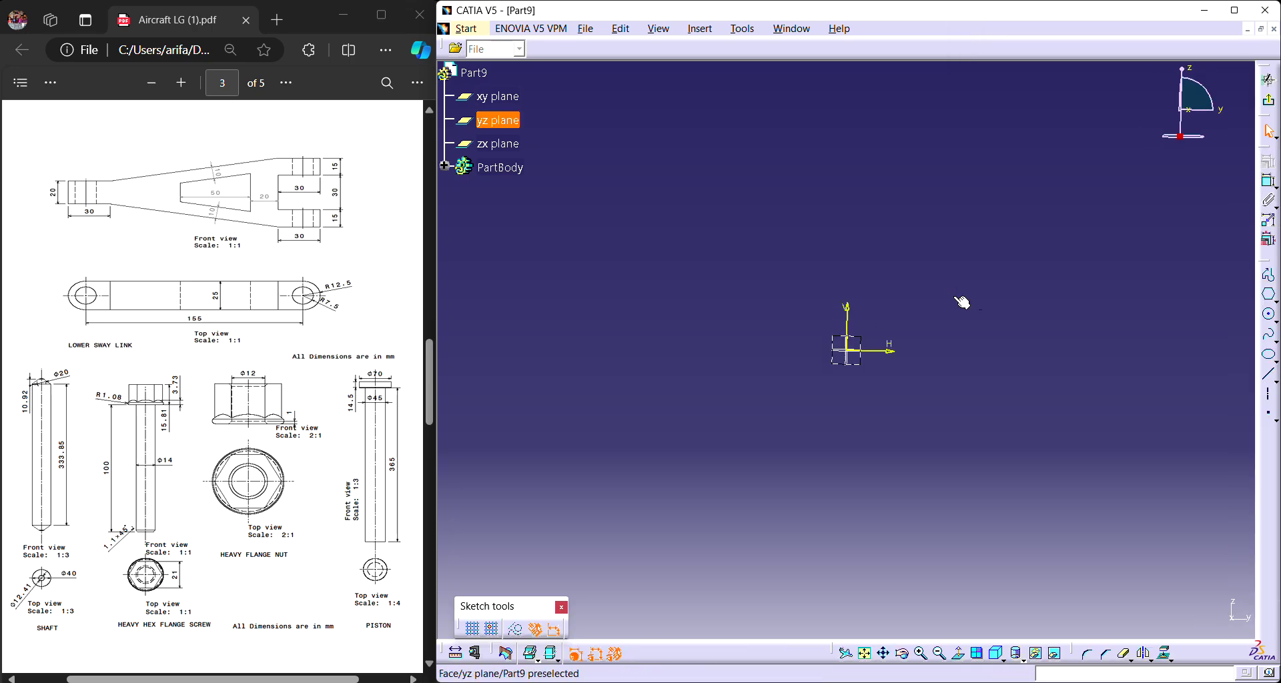
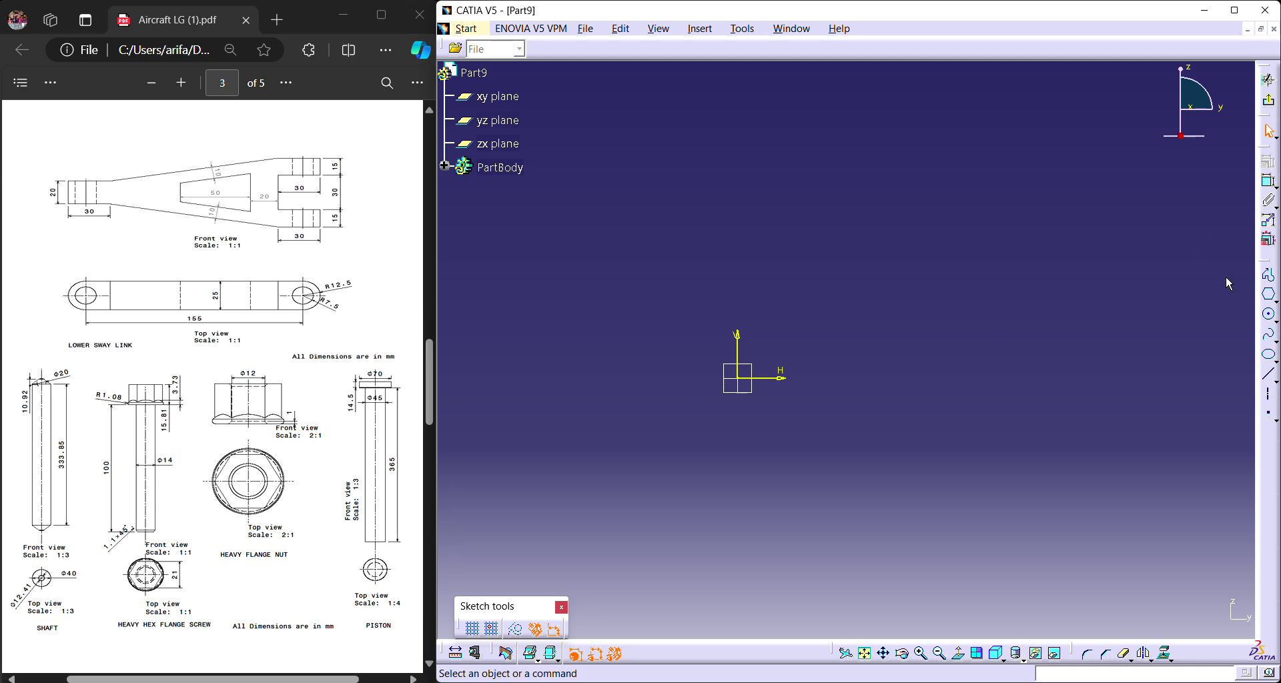
left_click(1270, 316)
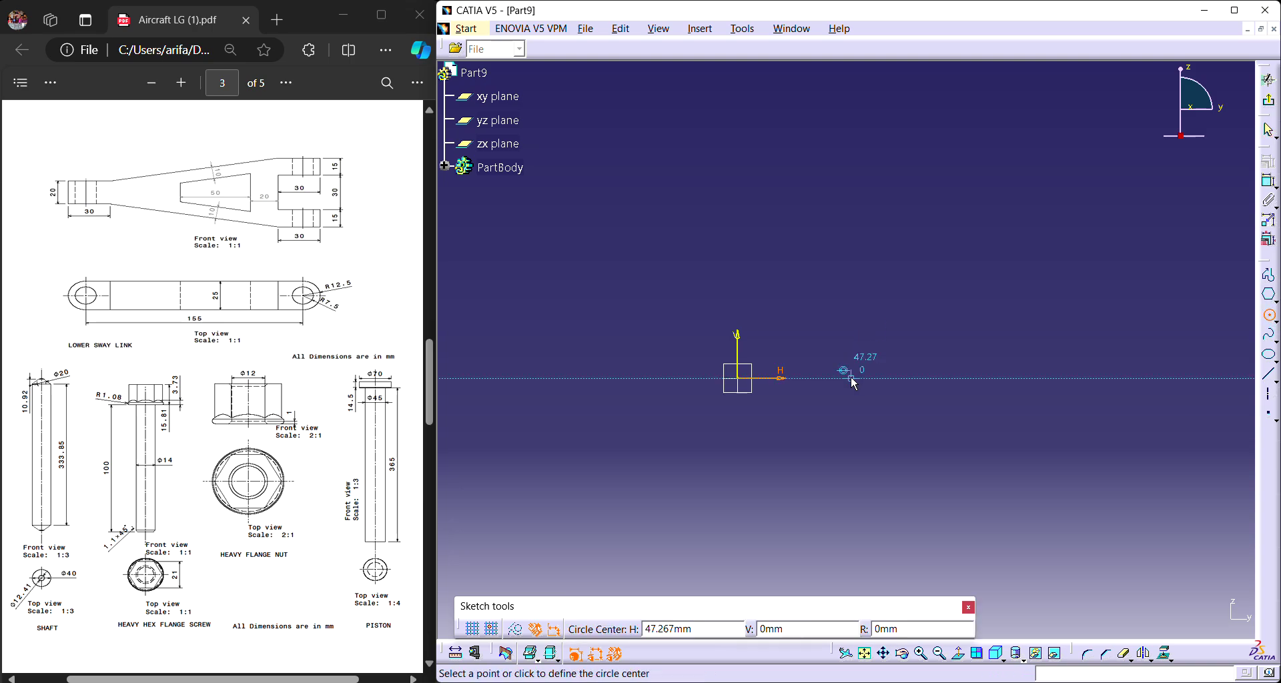
left_click(738, 379)
left_click(790, 361)
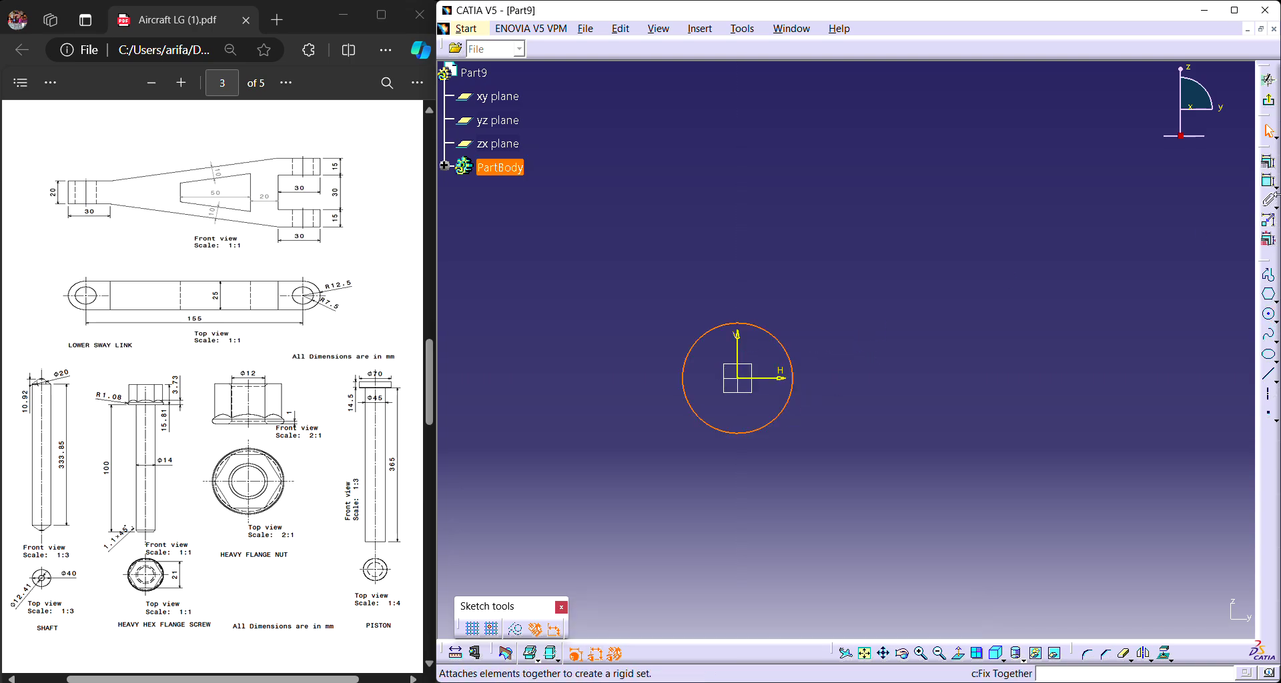
Dimension the circle and set its diameter to 14 mm.
left_click(1269, 200)
left_click(893, 270)
double_click(880, 264)
type("14")
key("Return")
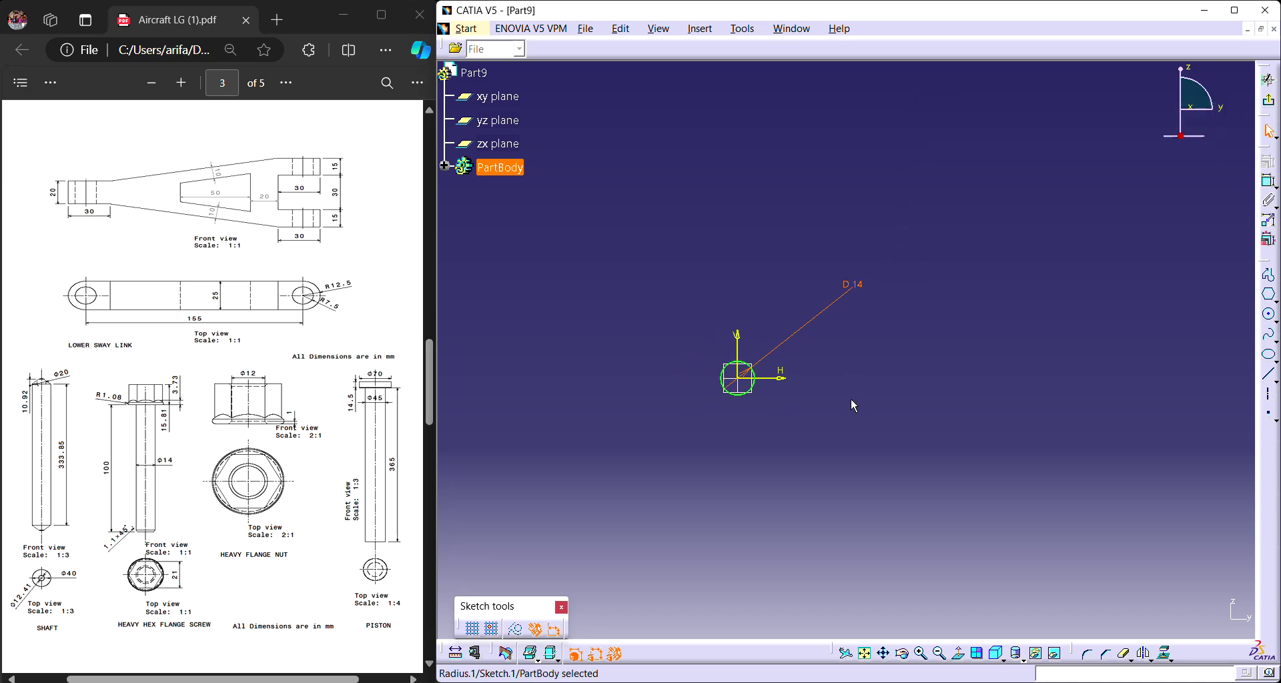
Draw a hexagon centered on the origin around the circle, about 20.8 mm across flats, with two vertical sides.
left_click(866, 655)
left_click(1269, 294)
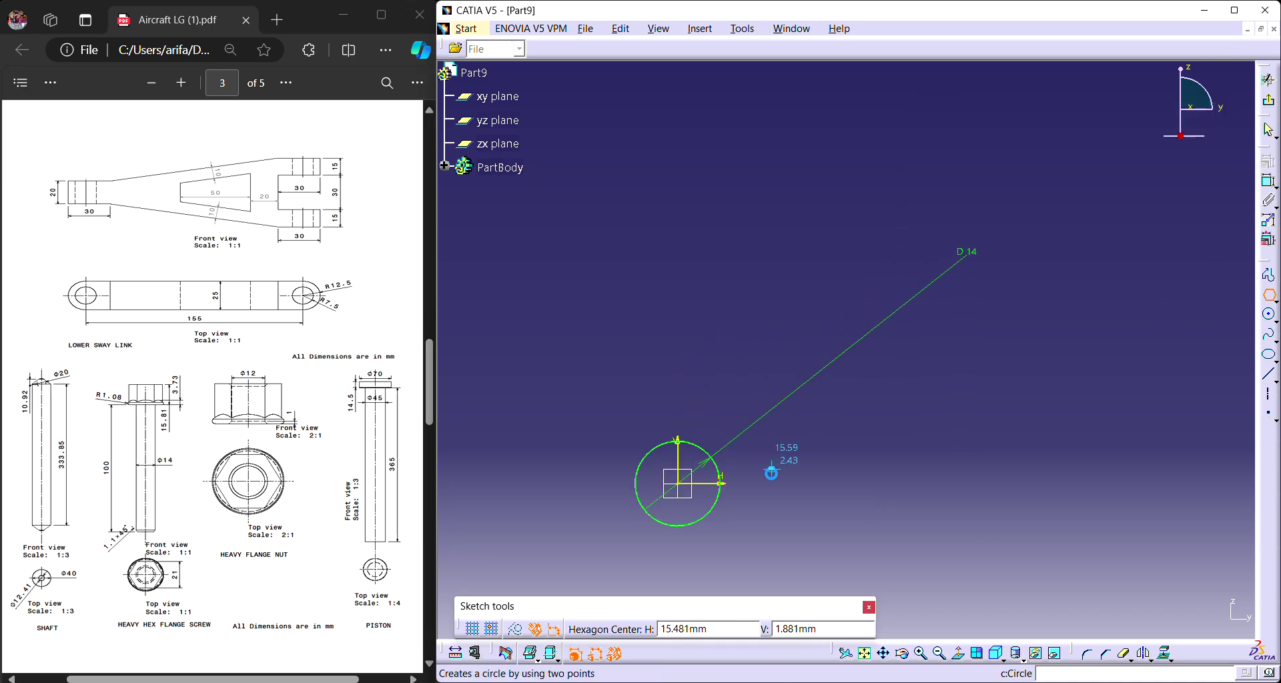
left_click(686, 488)
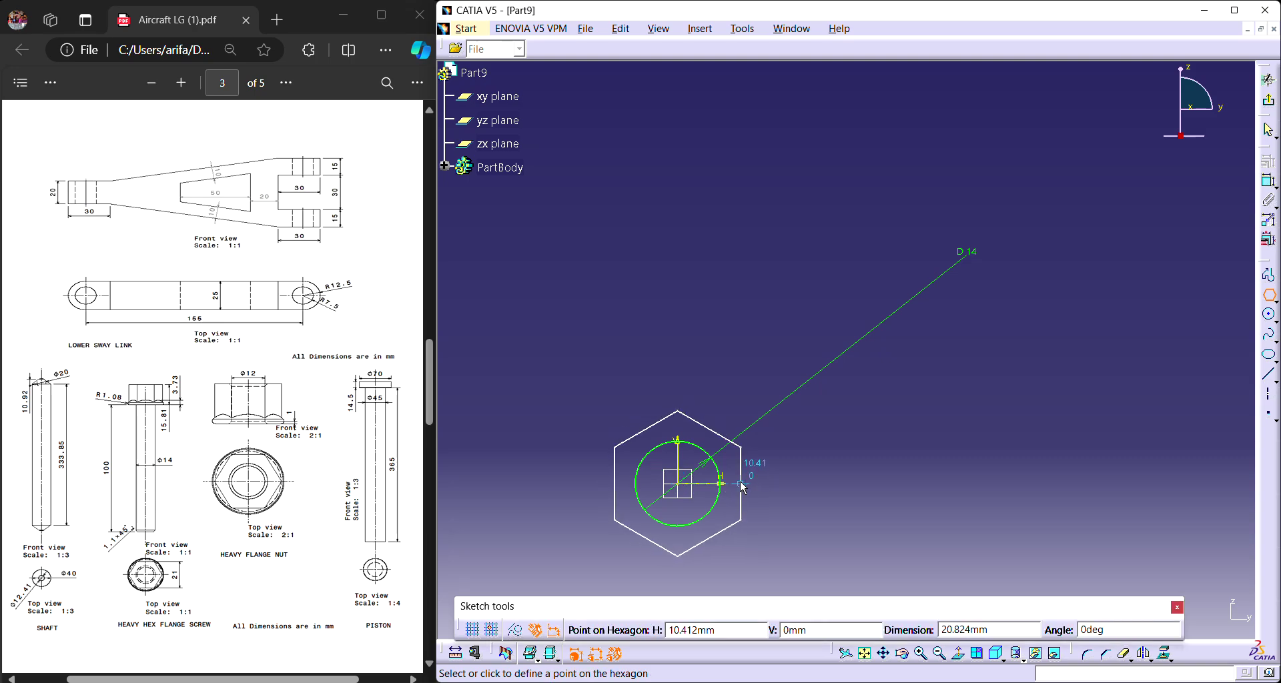
left_click(750, 489)
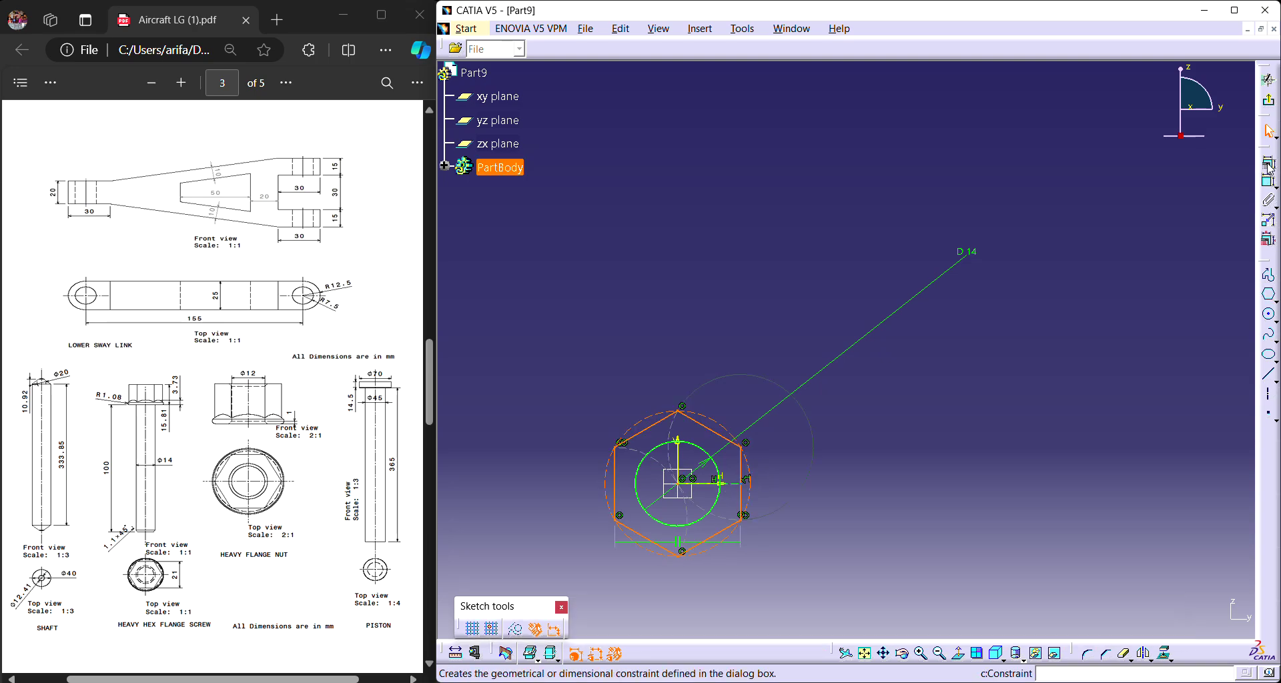
Dimension the distance between the hexagon's two vertical sides and set it to 21 mm.
left_click(1268, 181)
left_click(742, 478)
left_click(624, 484)
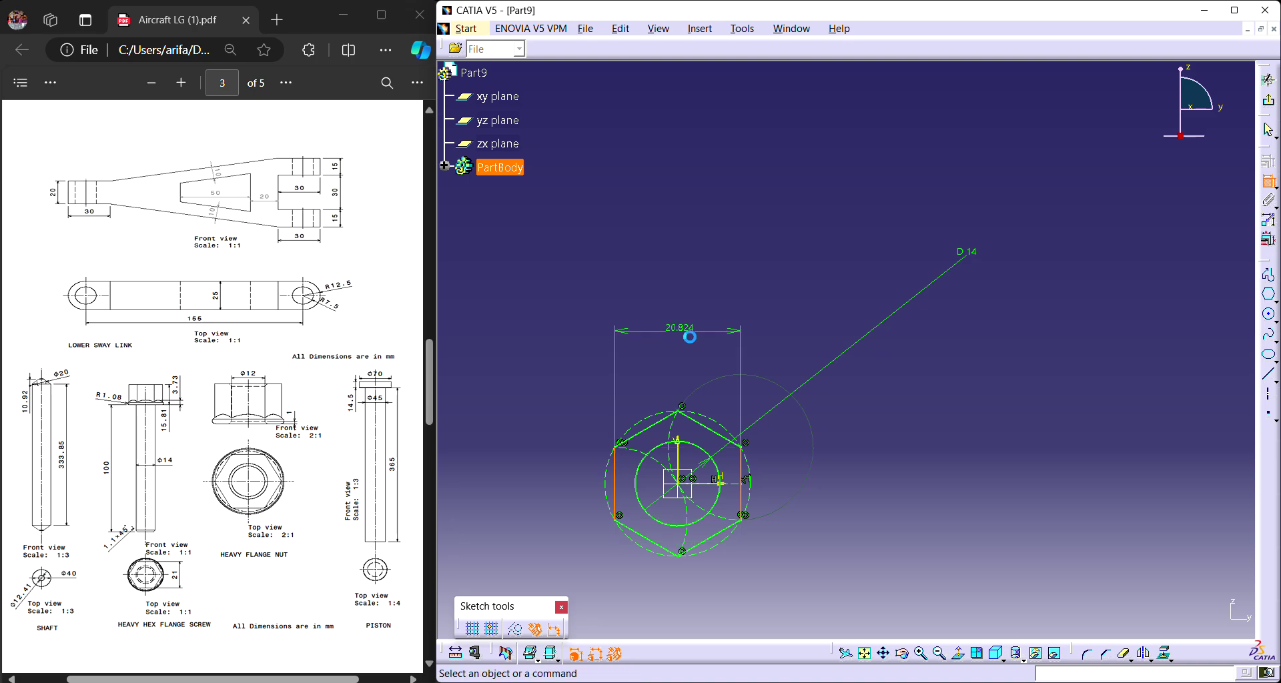
left_click(678, 332)
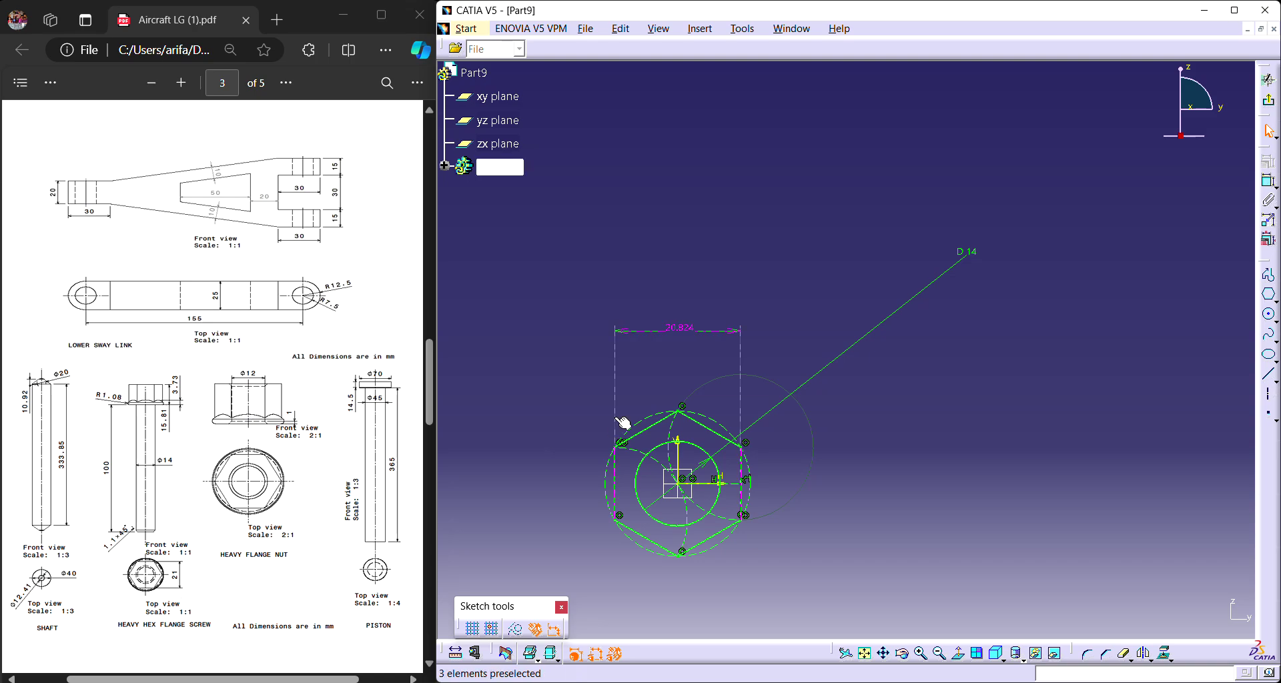
double_click(685, 335)
type("21")
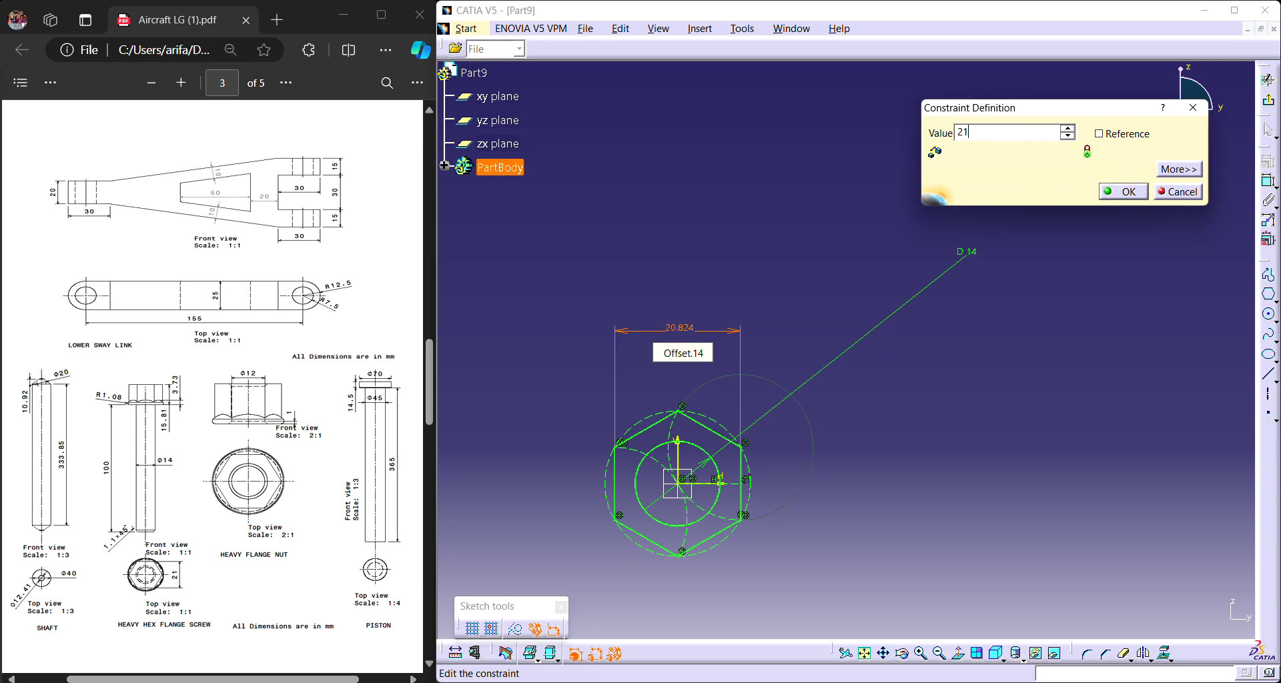
key("Return")
Finish the sketch and pad the hexagon with its circular hole to a length of 15.81 mm.
left_click(1268, 100)
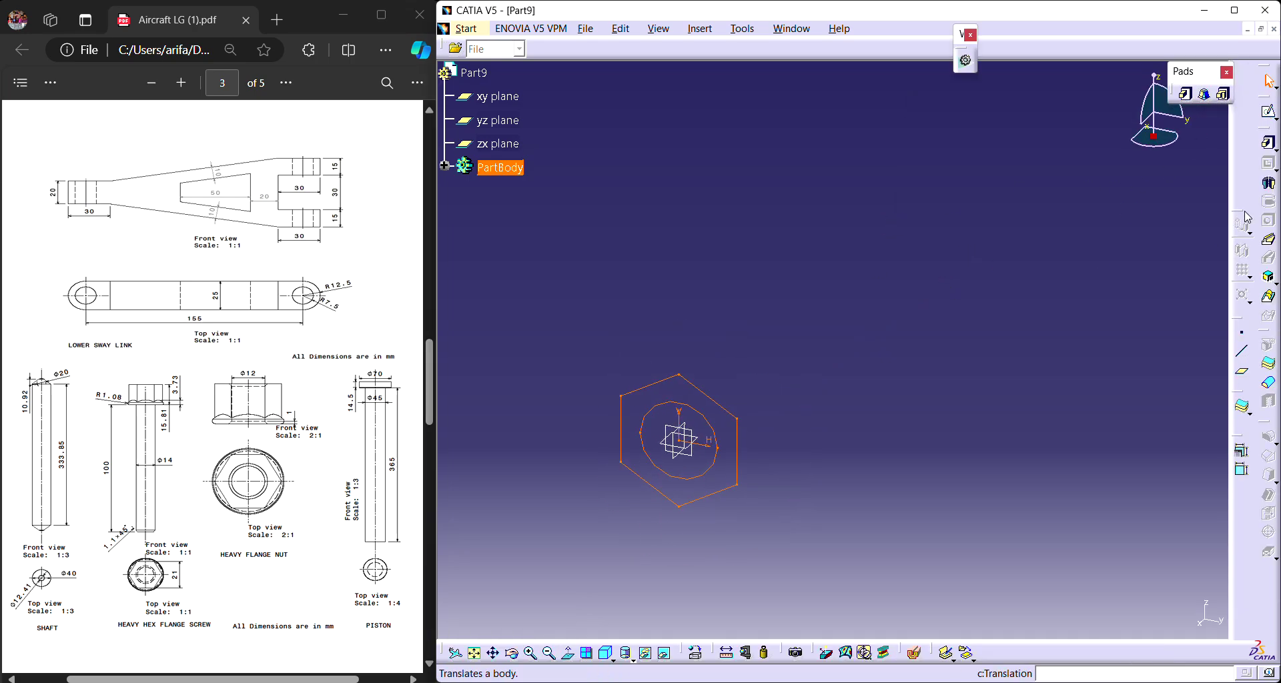
left_click(1268, 142)
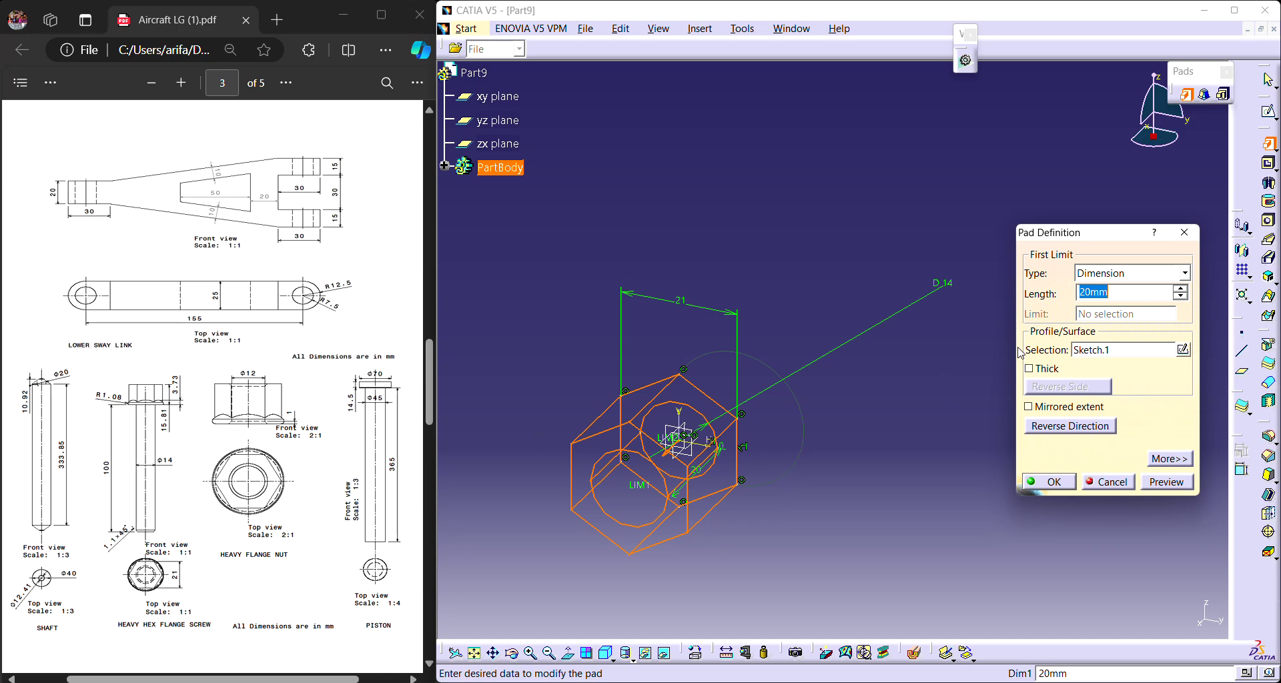
type("13")
type("5.81")
key("Return")
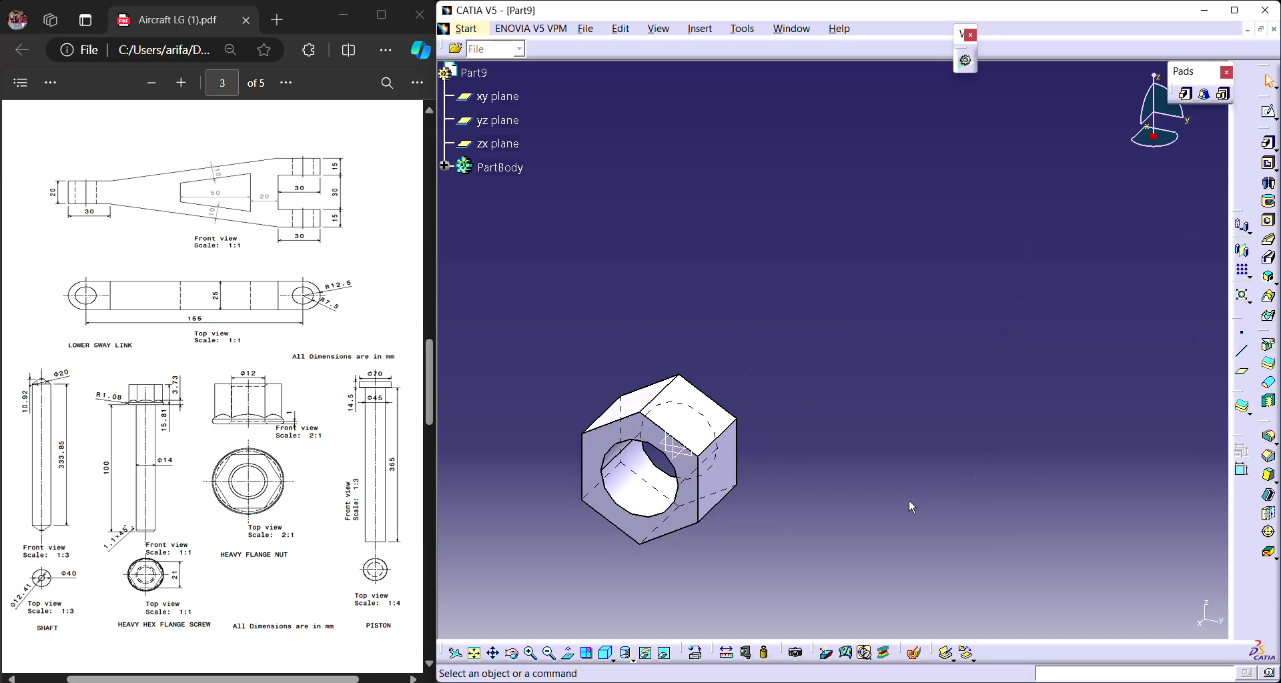
Start a new sketch on the xy plane.
middle_click_drag(764, 572, 929, 327)
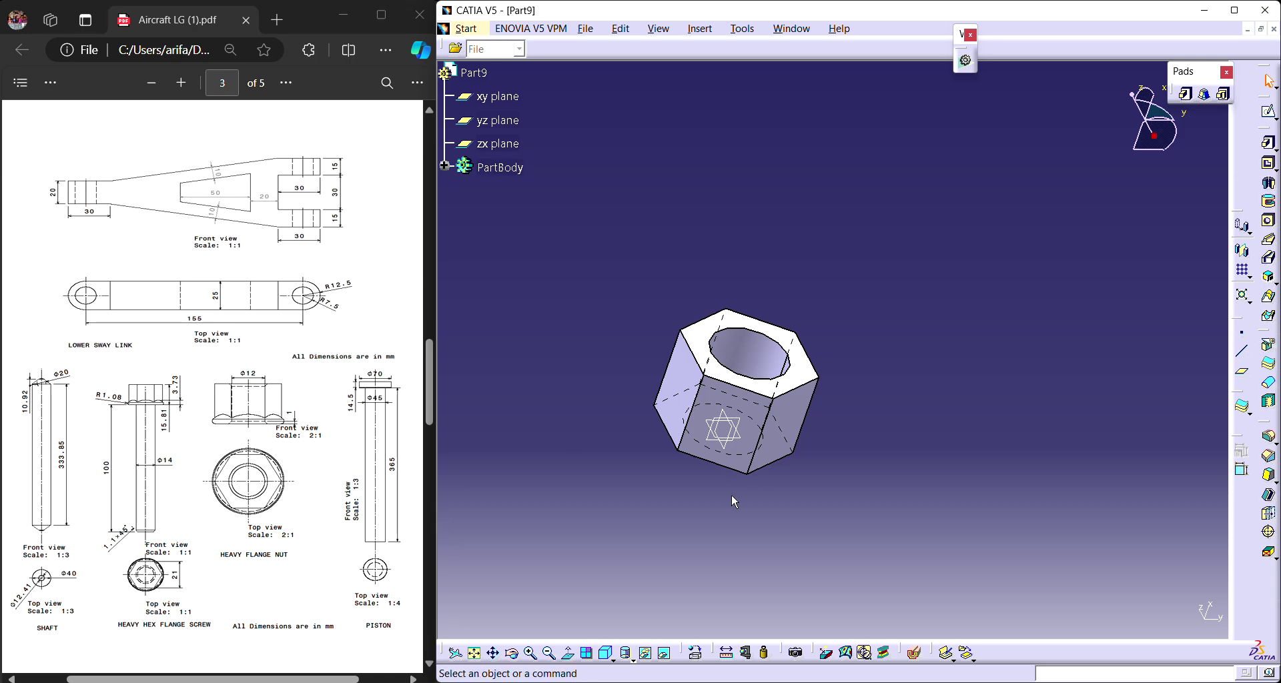
left_click(733, 426)
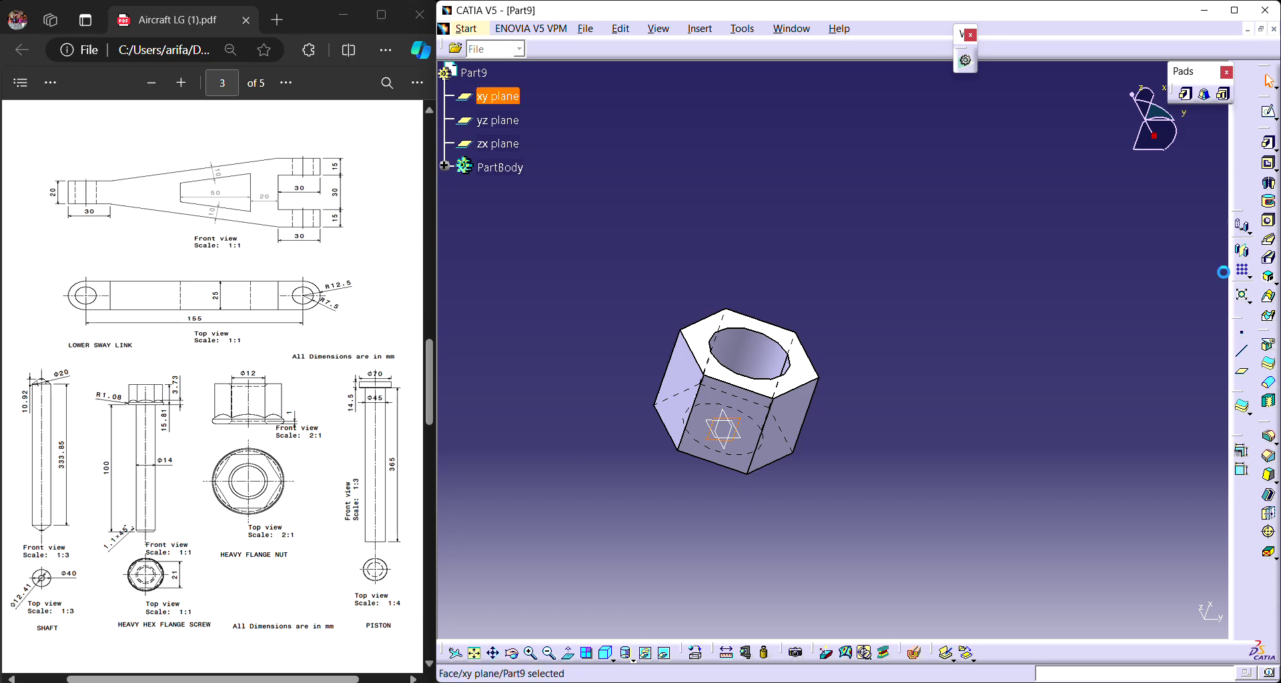
left_click(1268, 115)
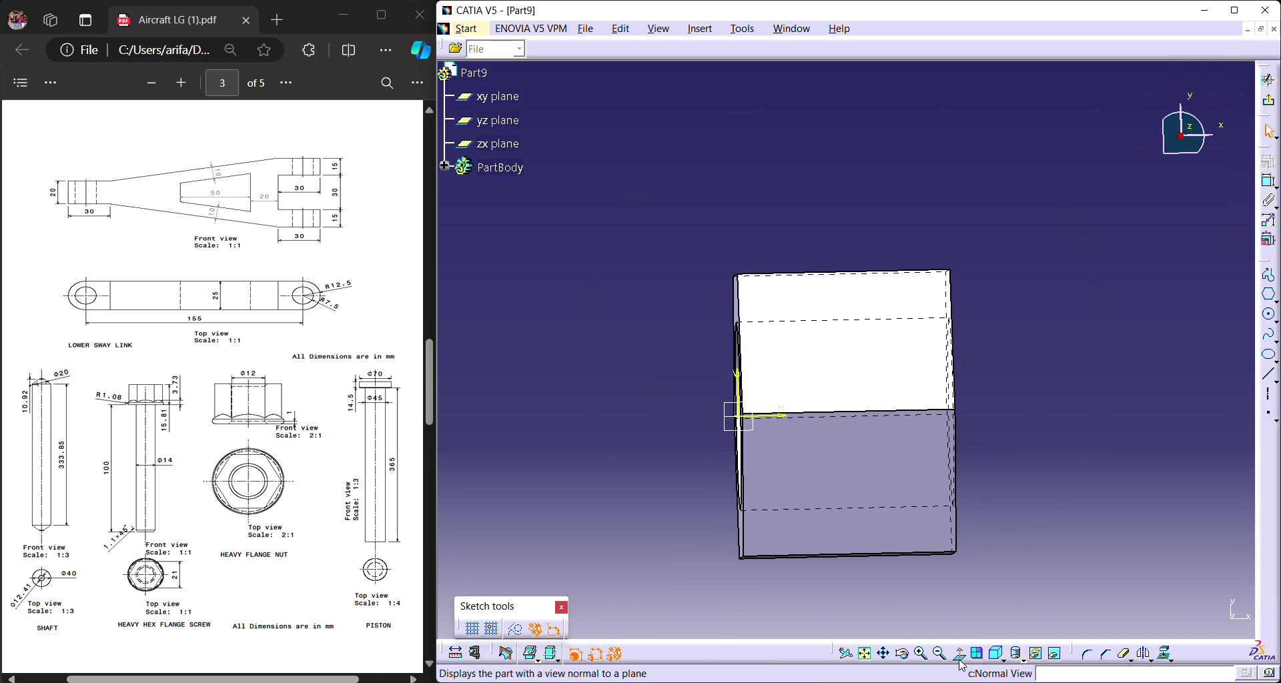
Consult the flange screw drawing and sketch a closed flange profile from the vertical axis with a vertical line, tangent arc, sloped line and base line.
left_click(1268, 275)
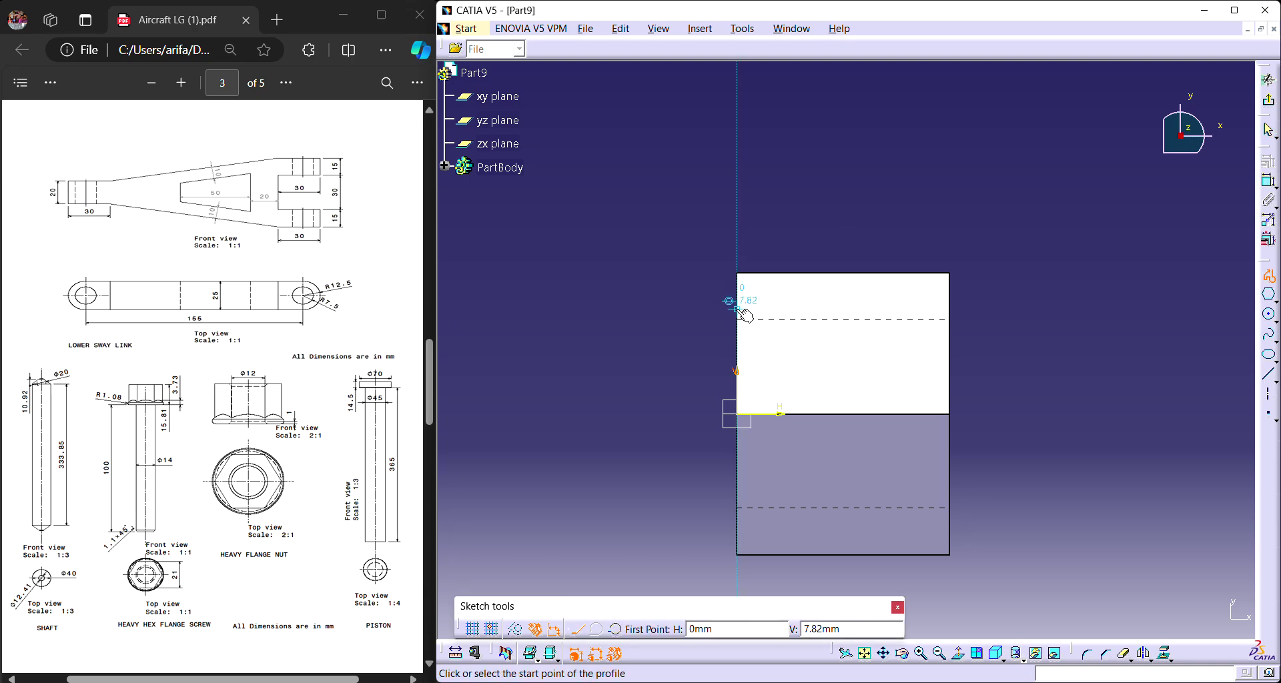
left_click(181, 83)
left_click(181, 83)
scroll(263, 403, "down", 3)
scroll(243, 405, "down", 5)
scroll(262, 680, "right", 3)
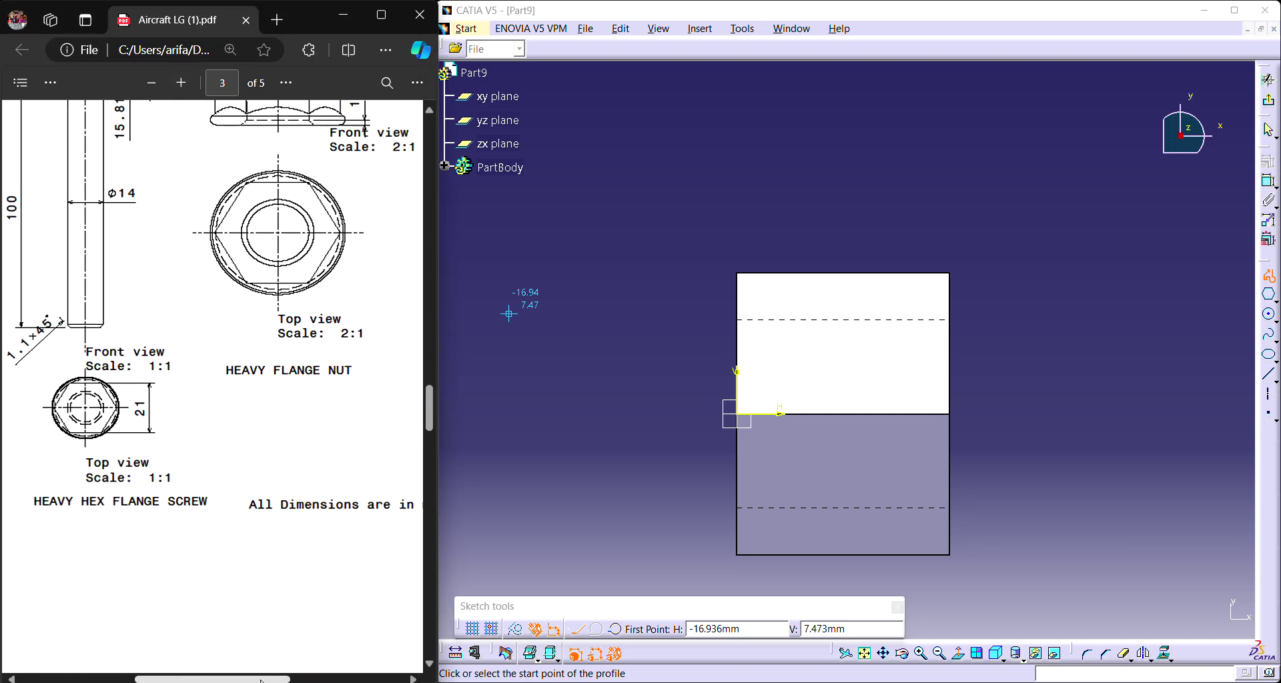
scroll(273, 547, "up", 3)
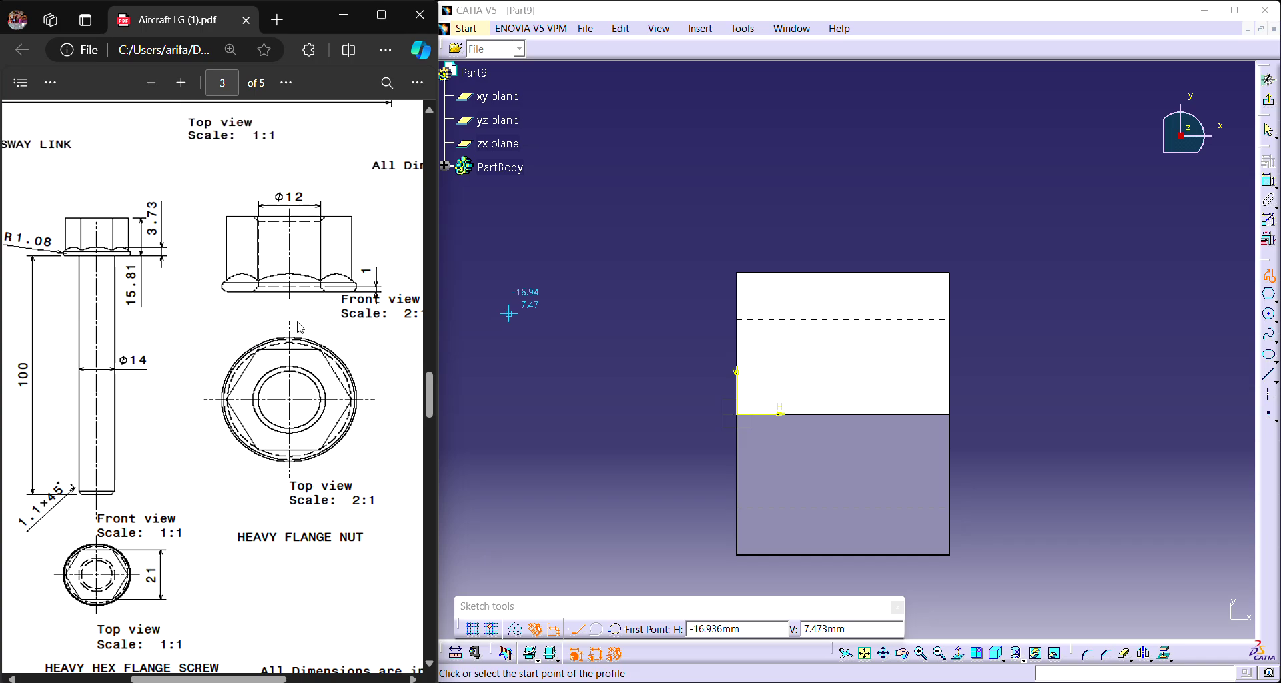
left_click(738, 310)
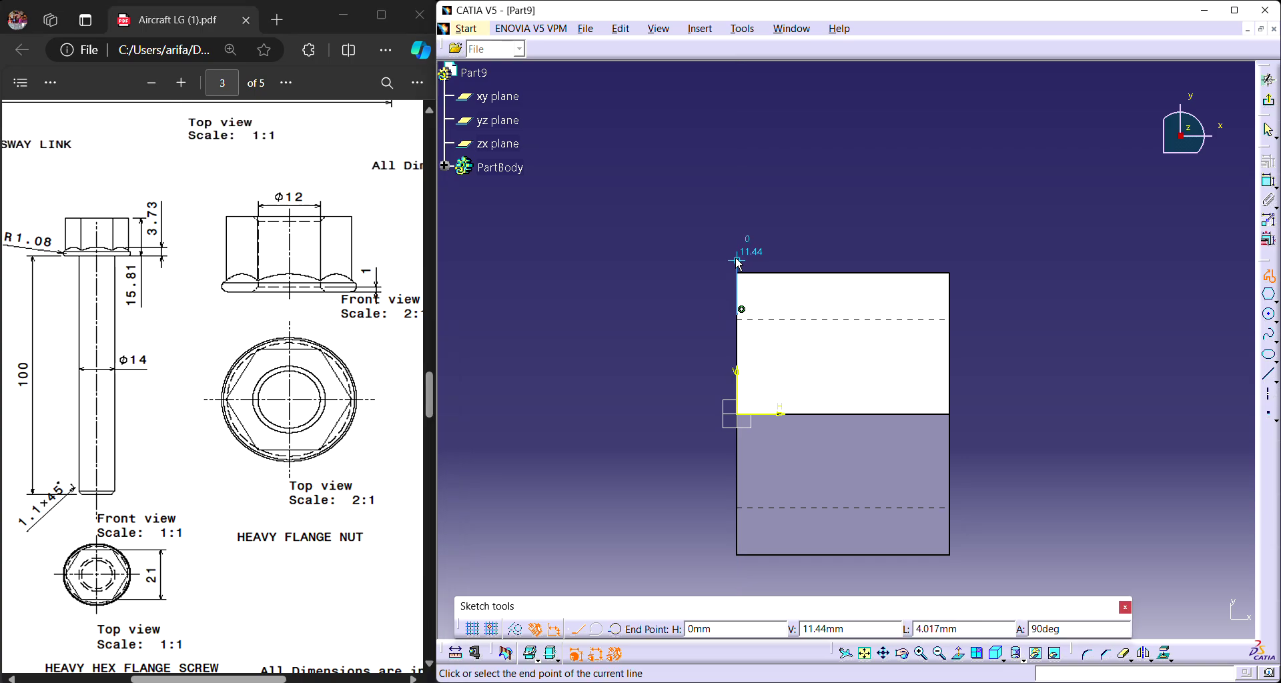
left_click(738, 267)
left_click(596, 629)
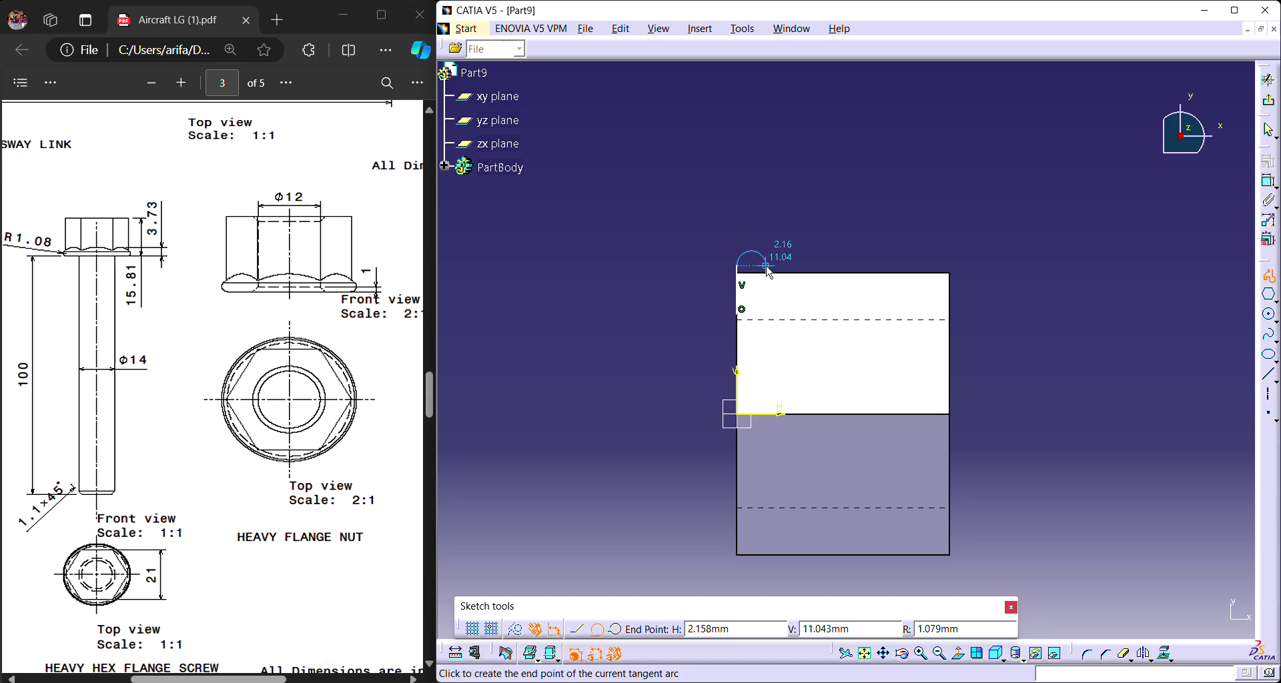
left_click(761, 257)
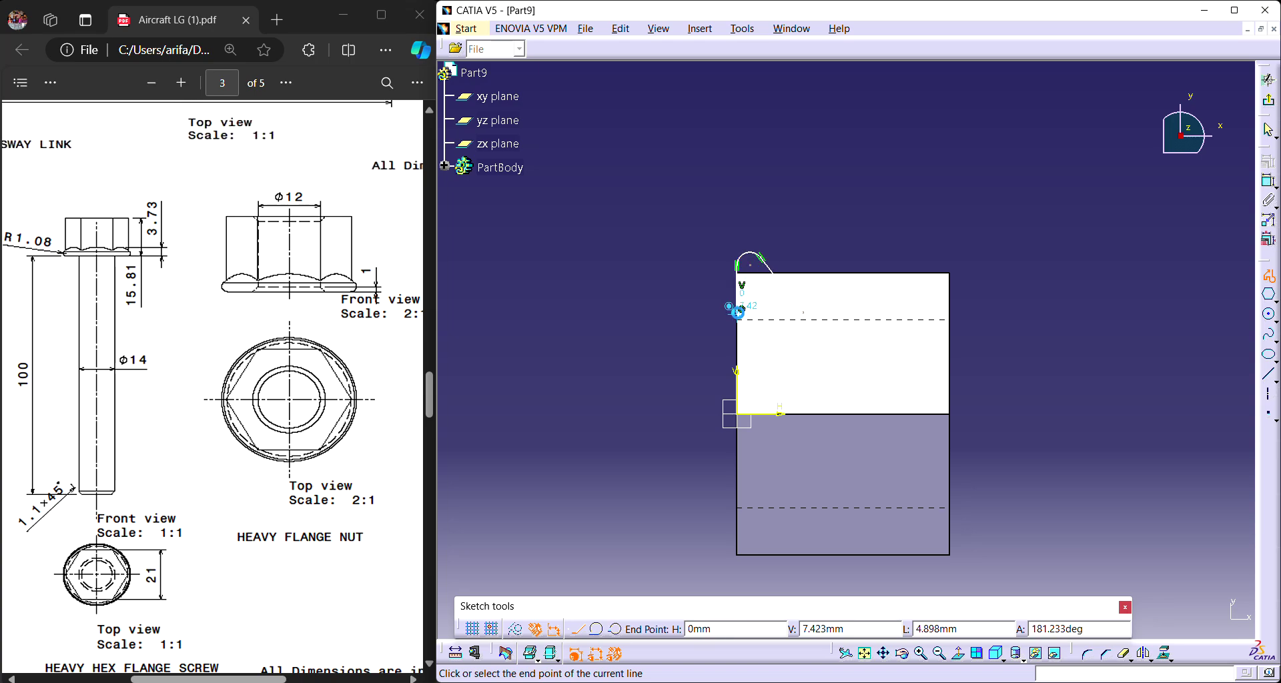
left_click(738, 311)
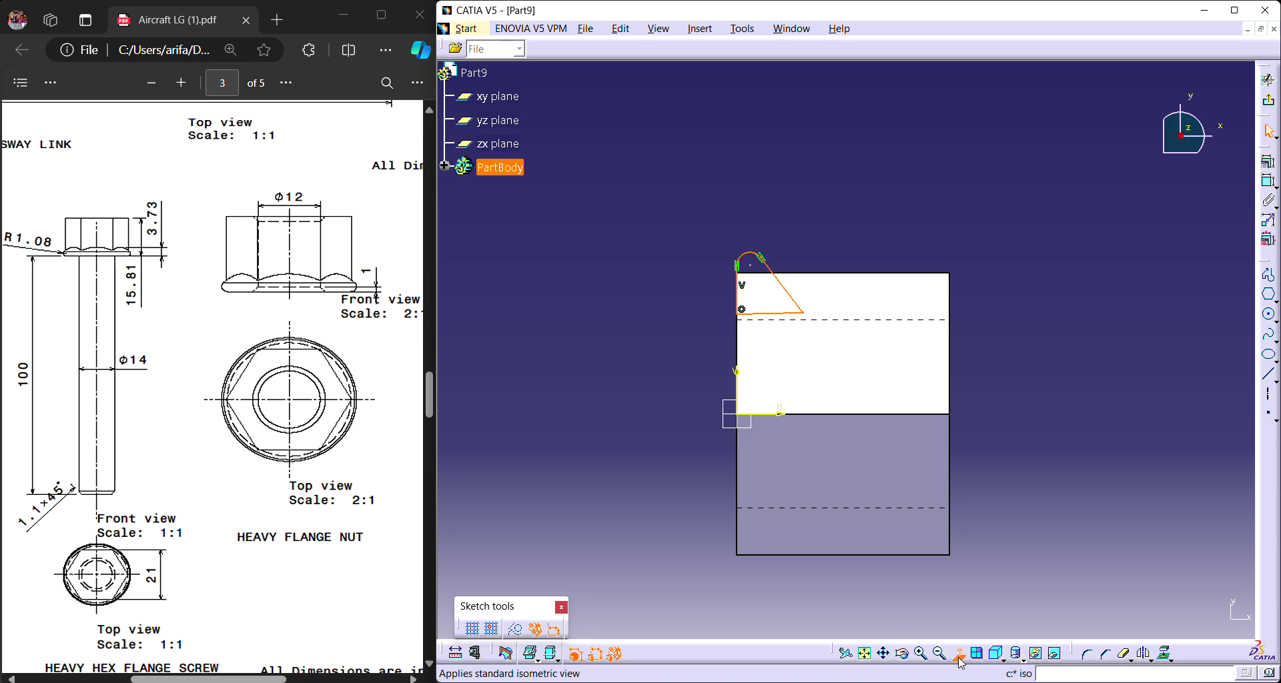
Constrain the flange profile's base line to be horizontal.
left_click(961, 662)
left_click(961, 663)
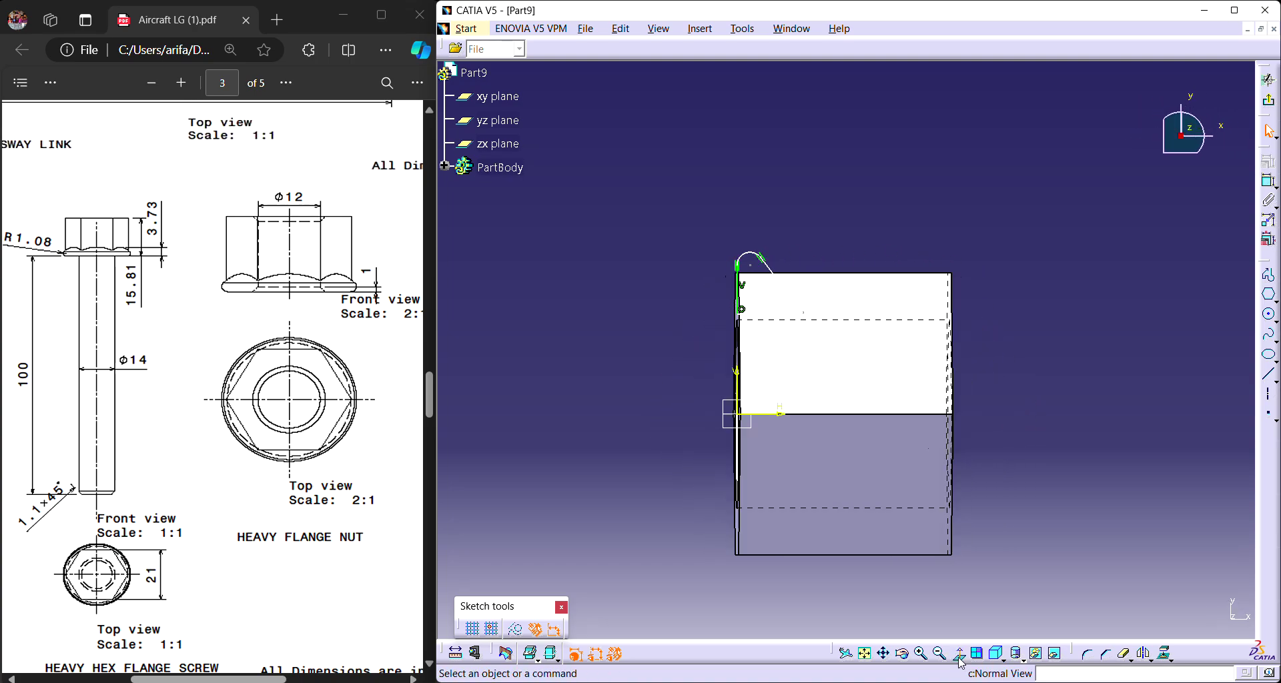
left_click(781, 312)
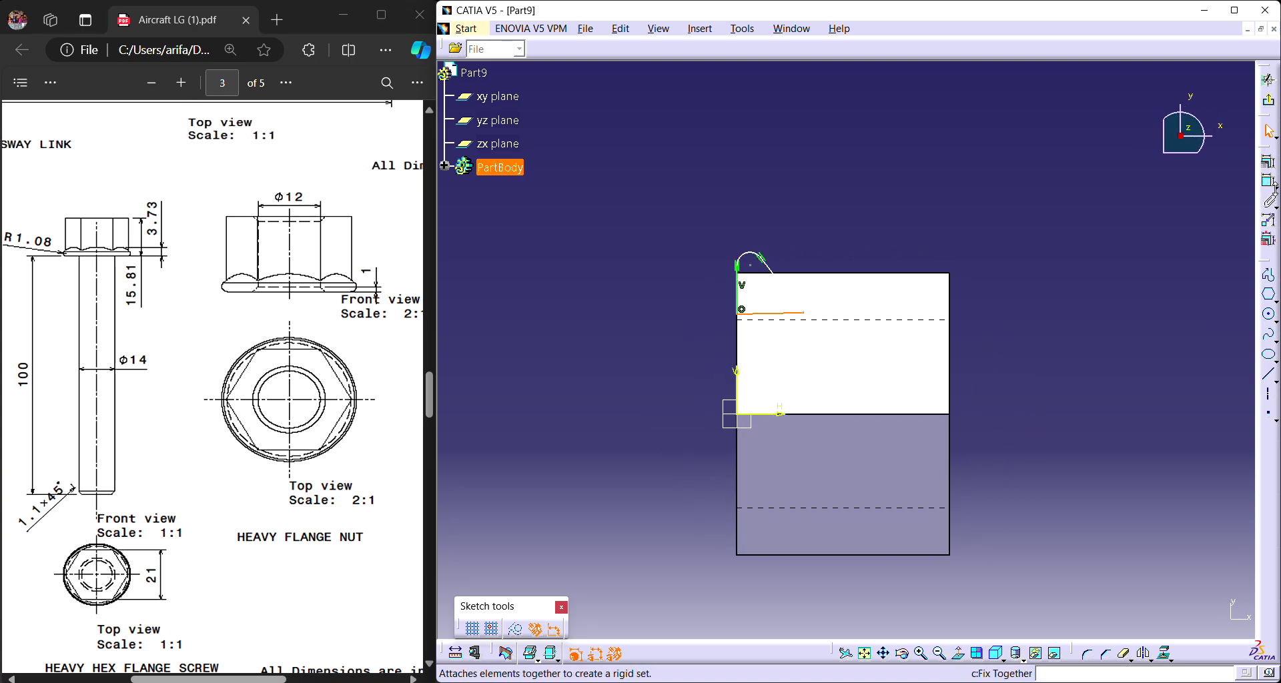
left_click(1270, 200)
left_click(1190, 560)
left_click(1162, 618)
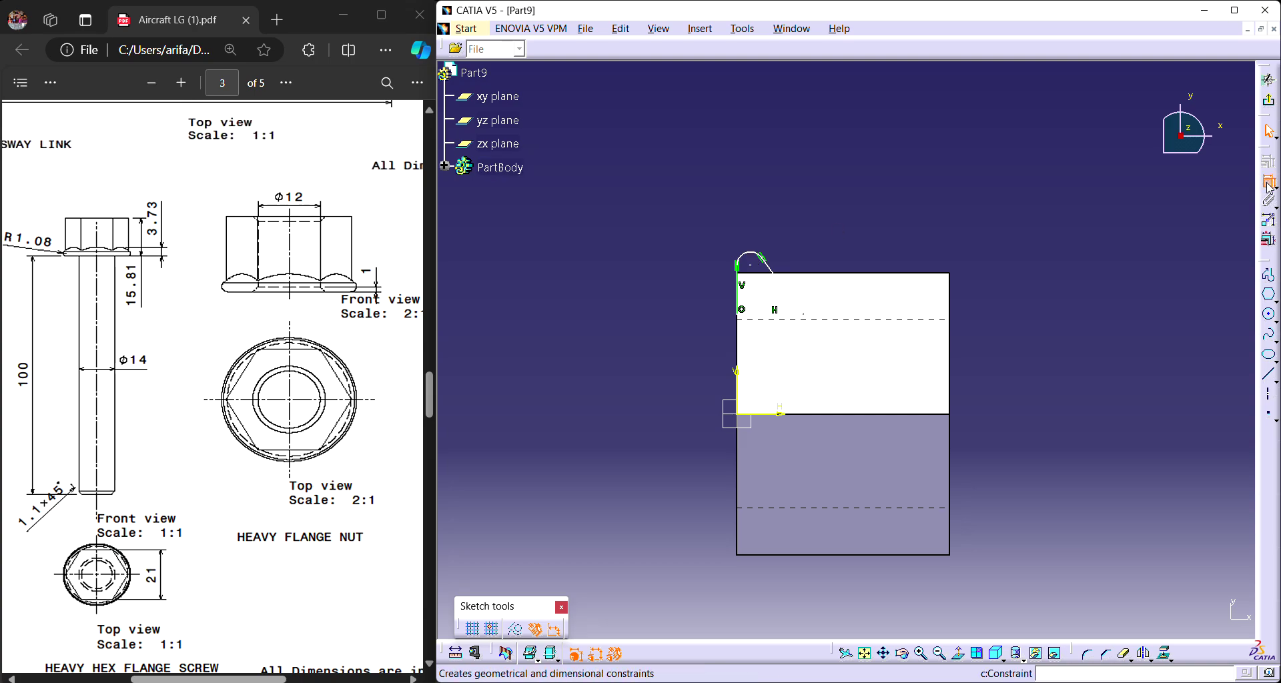
Dimension the base line's distance from the horizontal axis and set it to 7 mm.
left_click(761, 319)
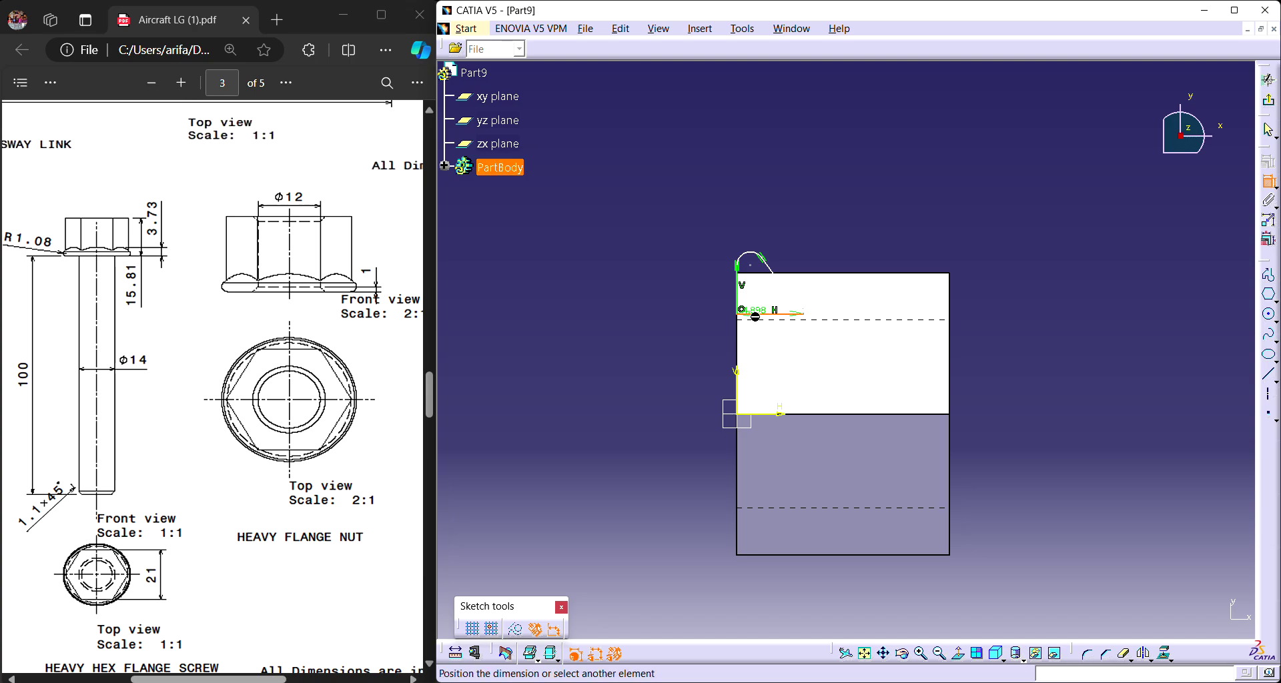
left_click(774, 417)
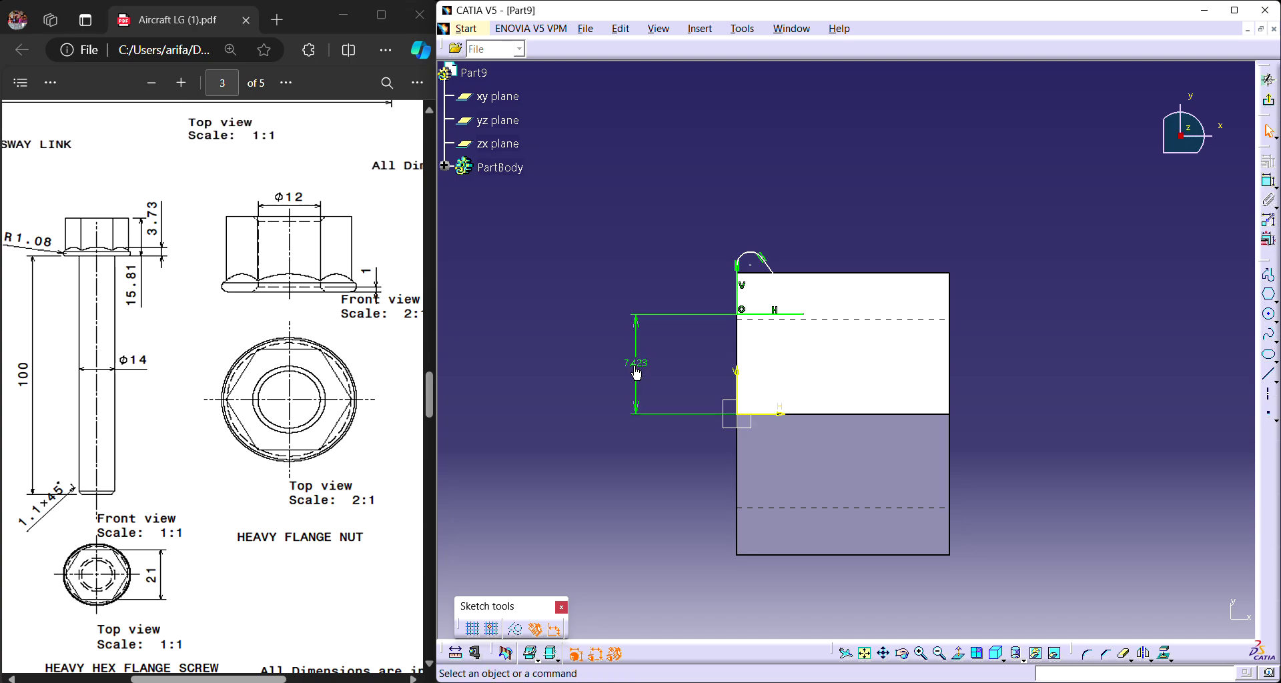
double_click(636, 368)
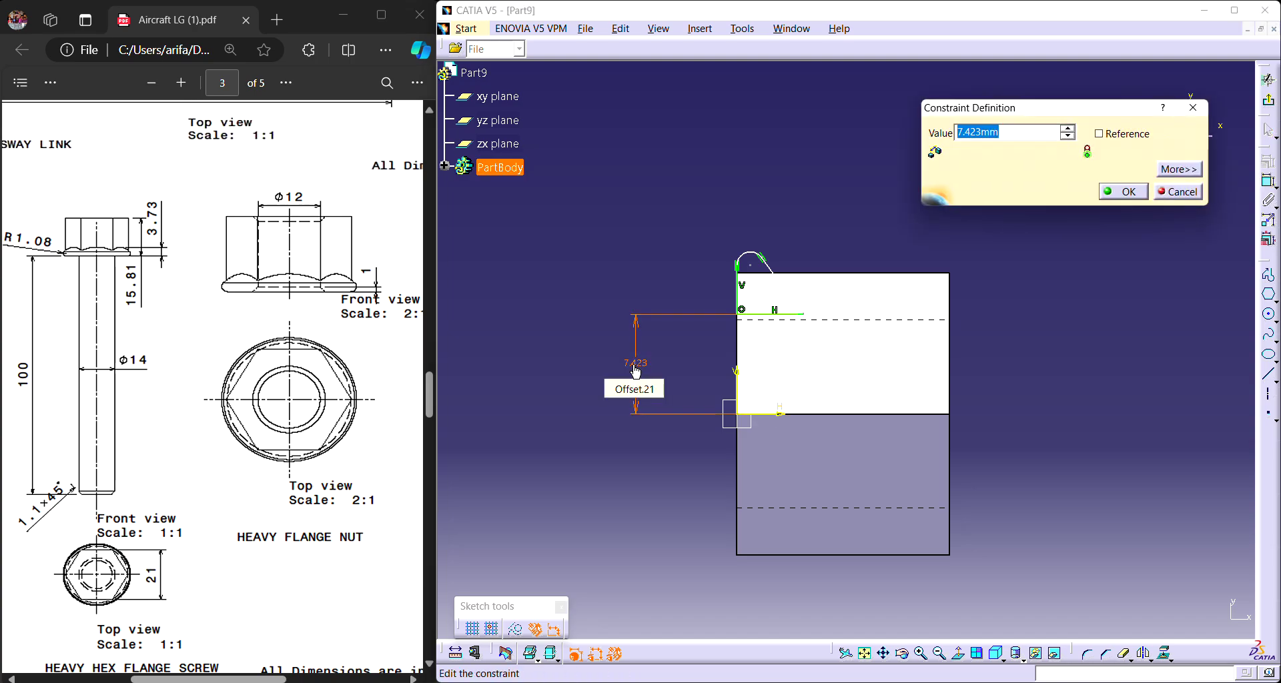
type("7")
key("Return")
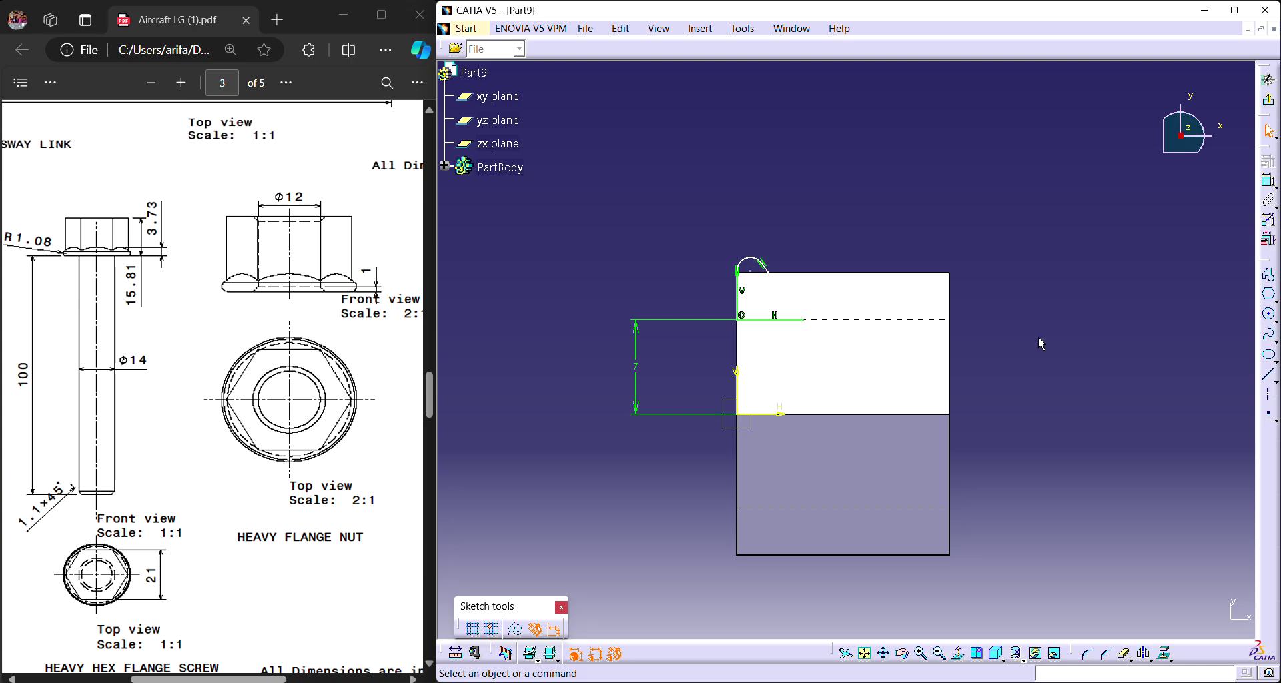
Dimension the distance between the profile's arc and the horizontal axis.
left_click(1268, 183)
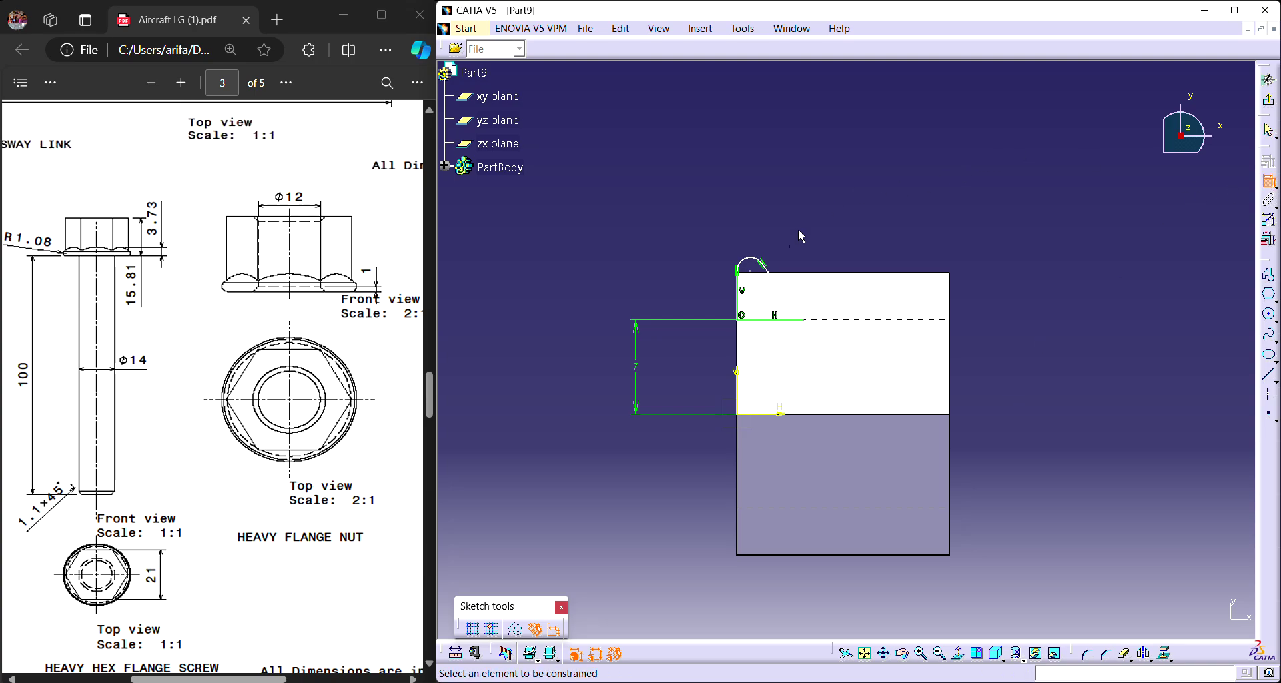
left_click(760, 277)
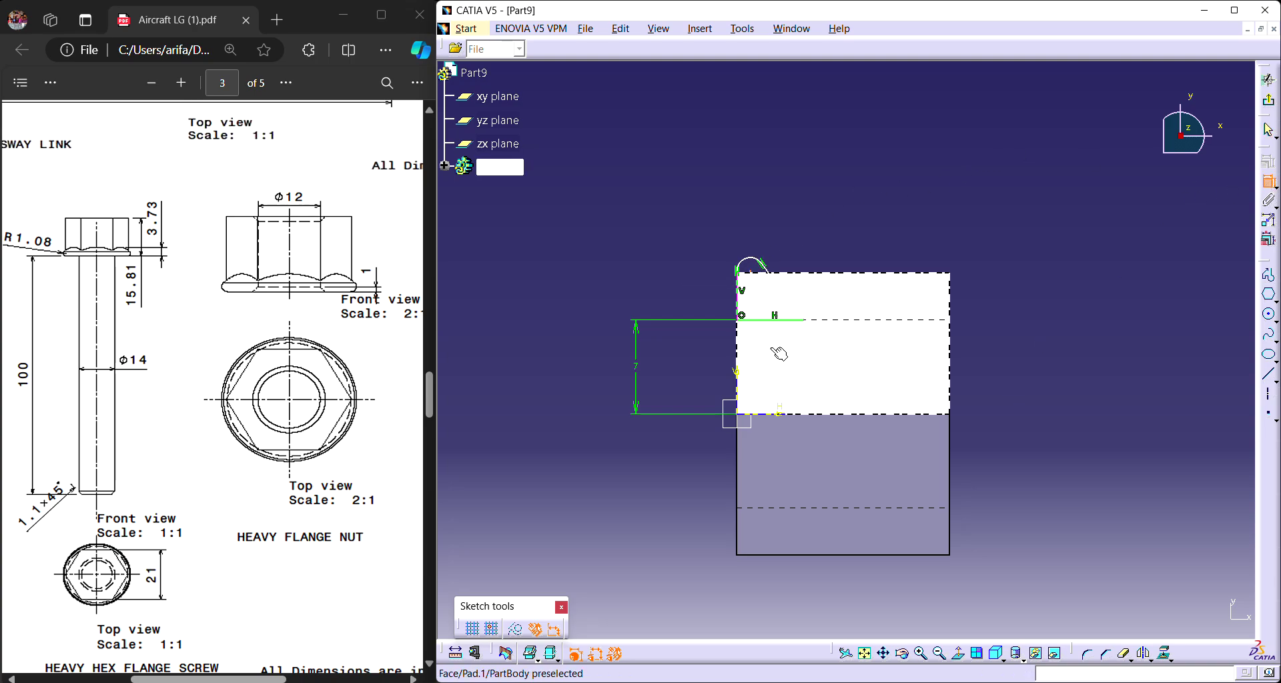
left_click(782, 414)
left_click(586, 347)
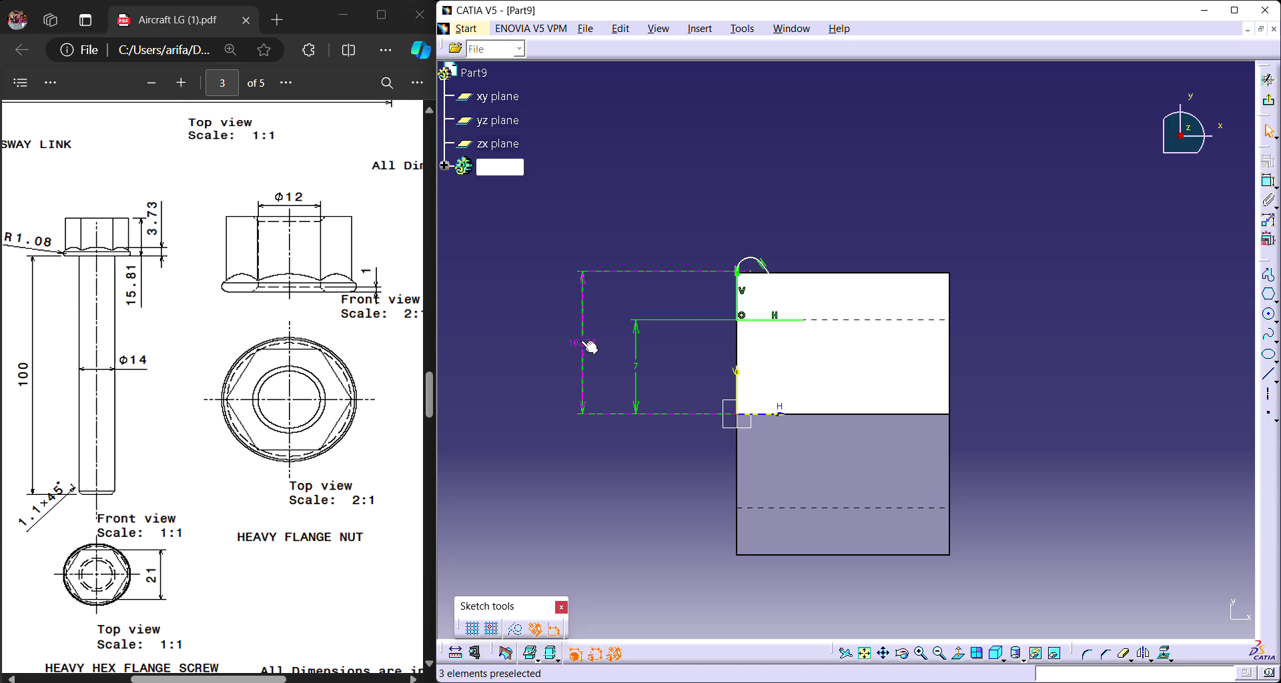
Set the offset between the small arc's centre and the horizontal sketch axis to 10.5 mm.
double_click(573, 366)
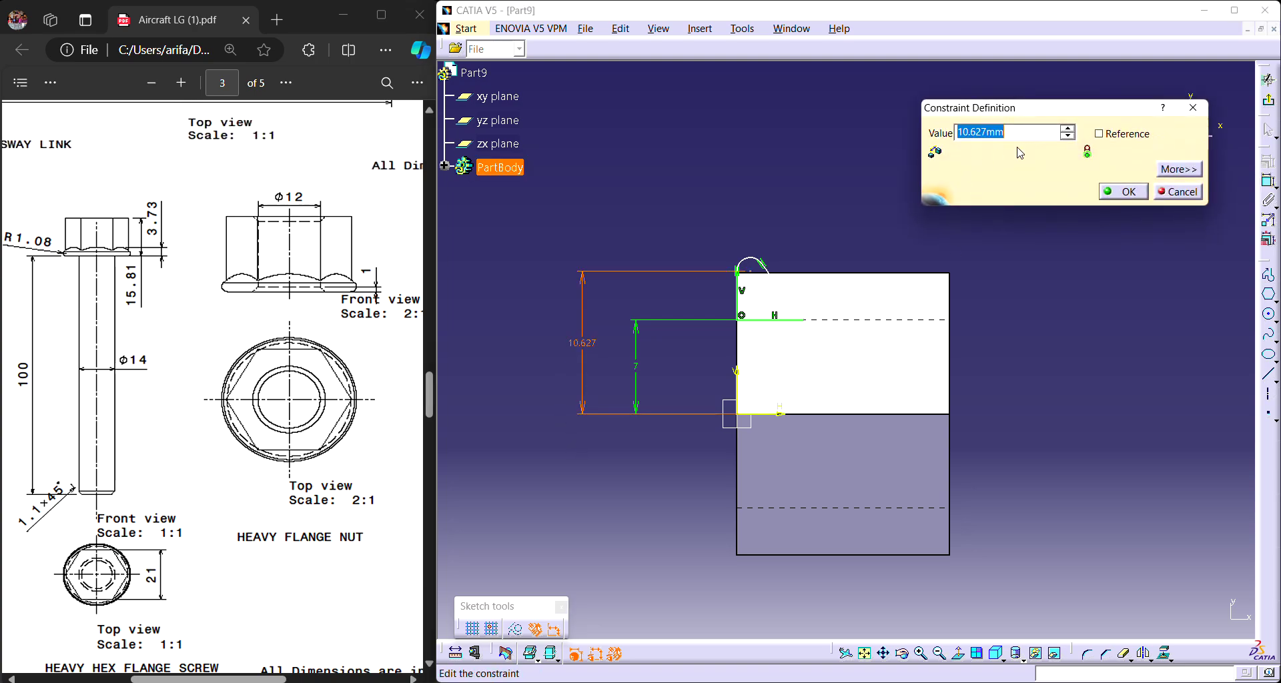
type("10")
key("Return")
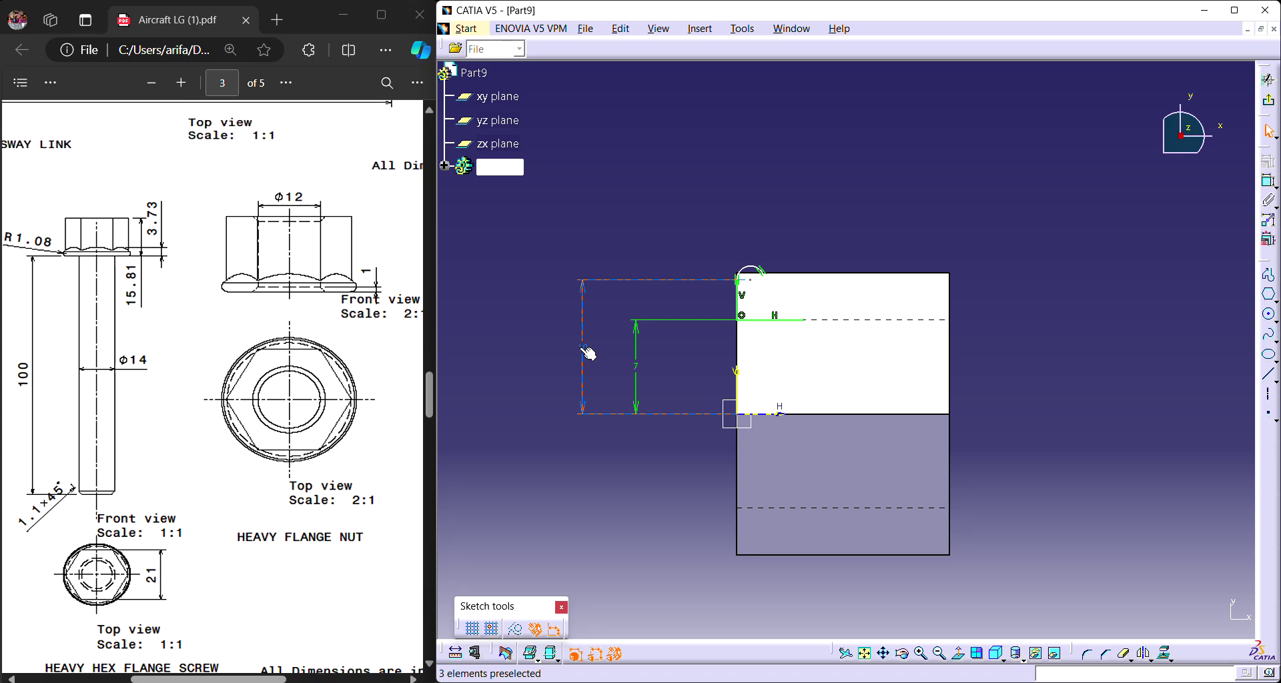
double_click(588, 354)
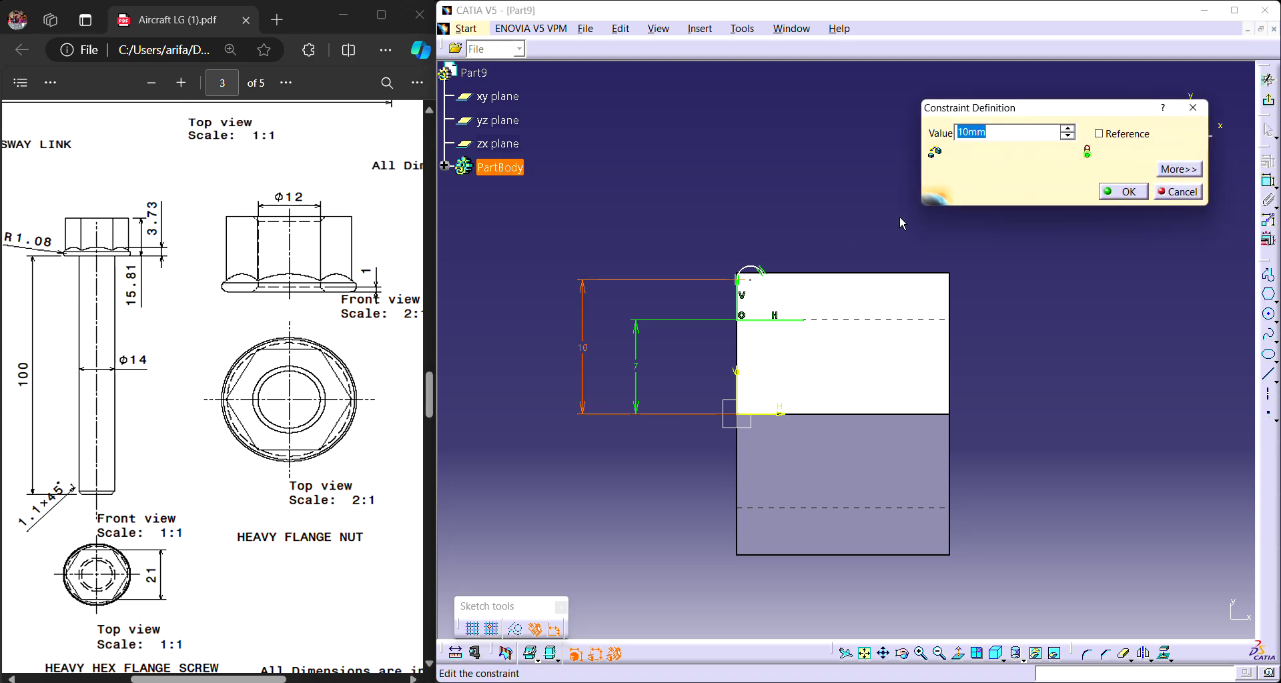
type("10.5")
key("Return")
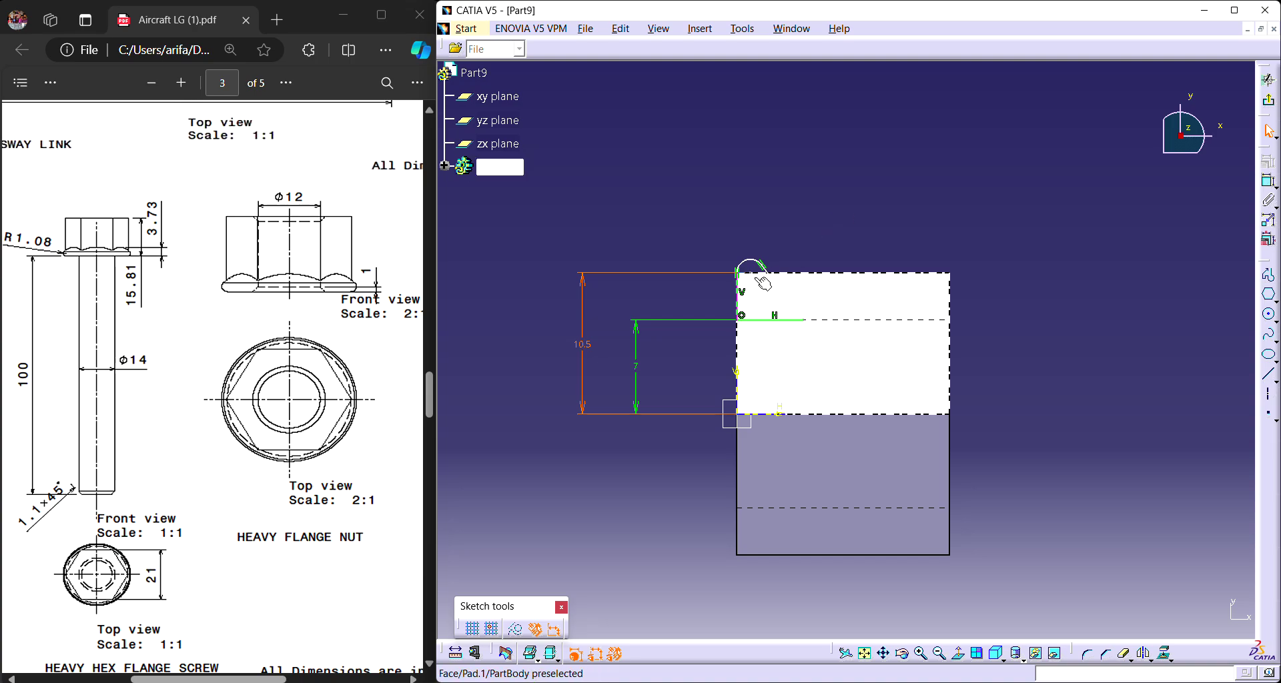
Dimension the arc at the tip of the flange profile with a radius of 1.08 mm.
left_click(769, 284)
left_click(1269, 186)
left_click(751, 263)
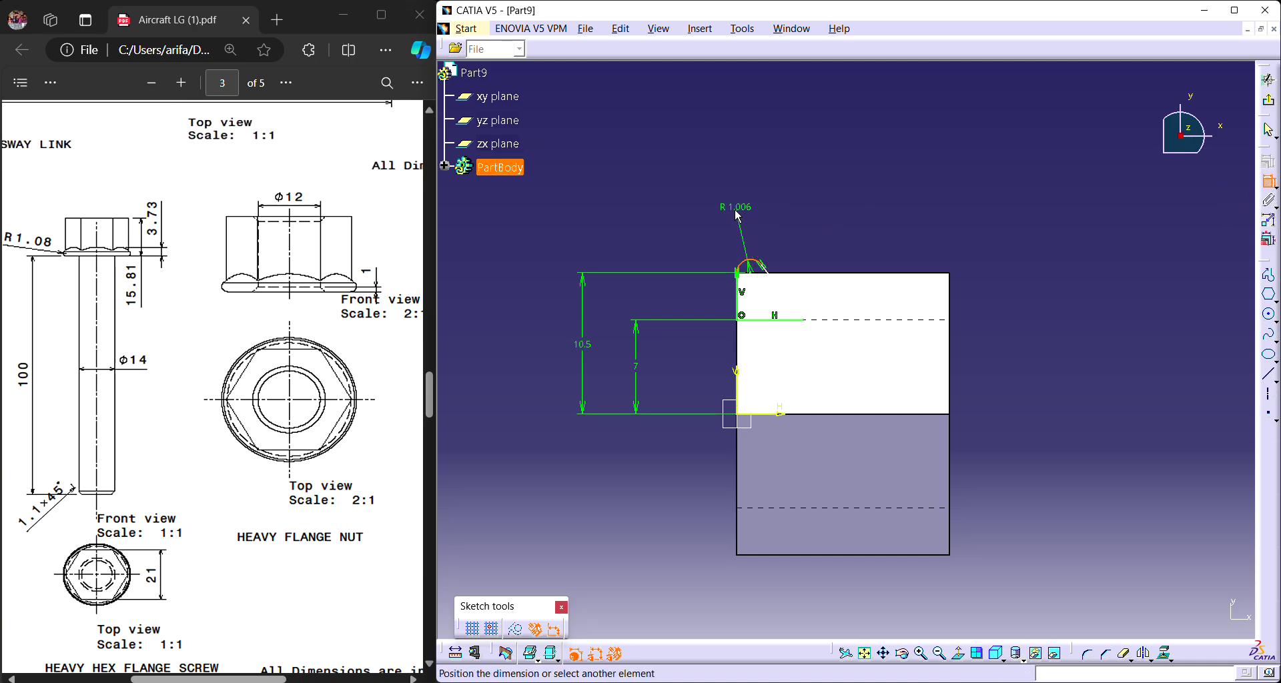
double_click(737, 208)
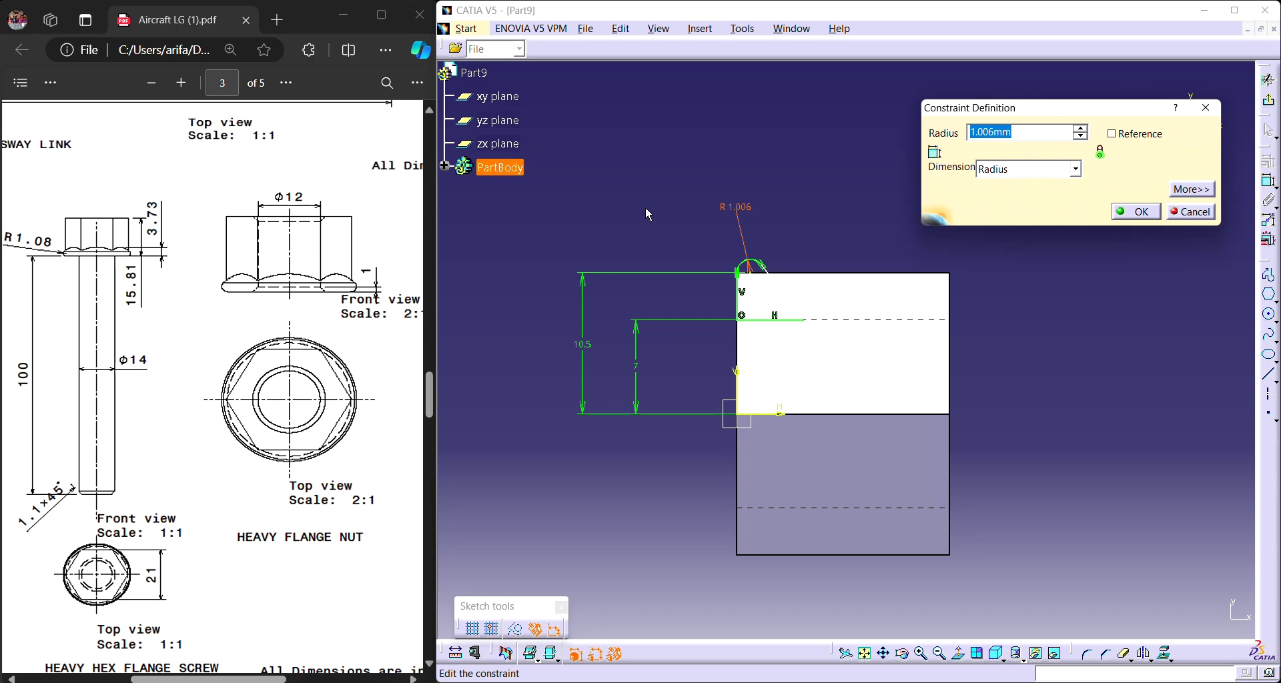
type("1.08")
key("Return")
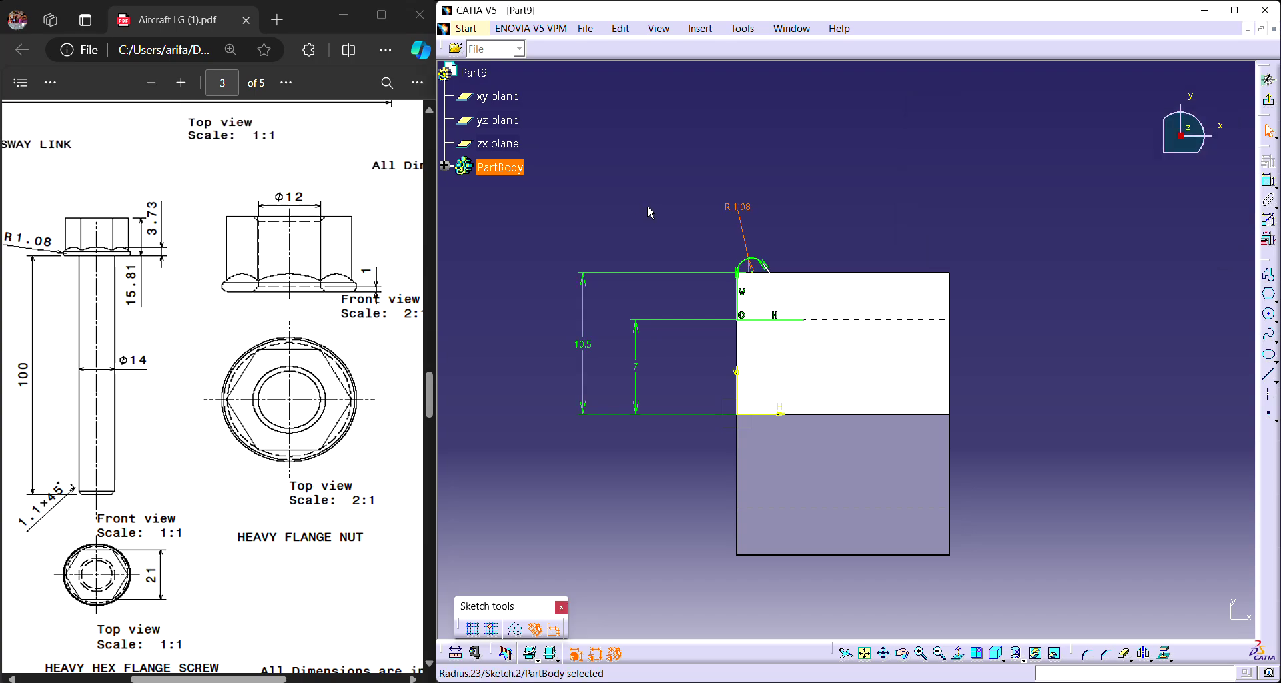
Dimension the profile's horizontal line along the hole edge with a length of 6 mm.
left_click(1269, 183)
left_click(795, 320)
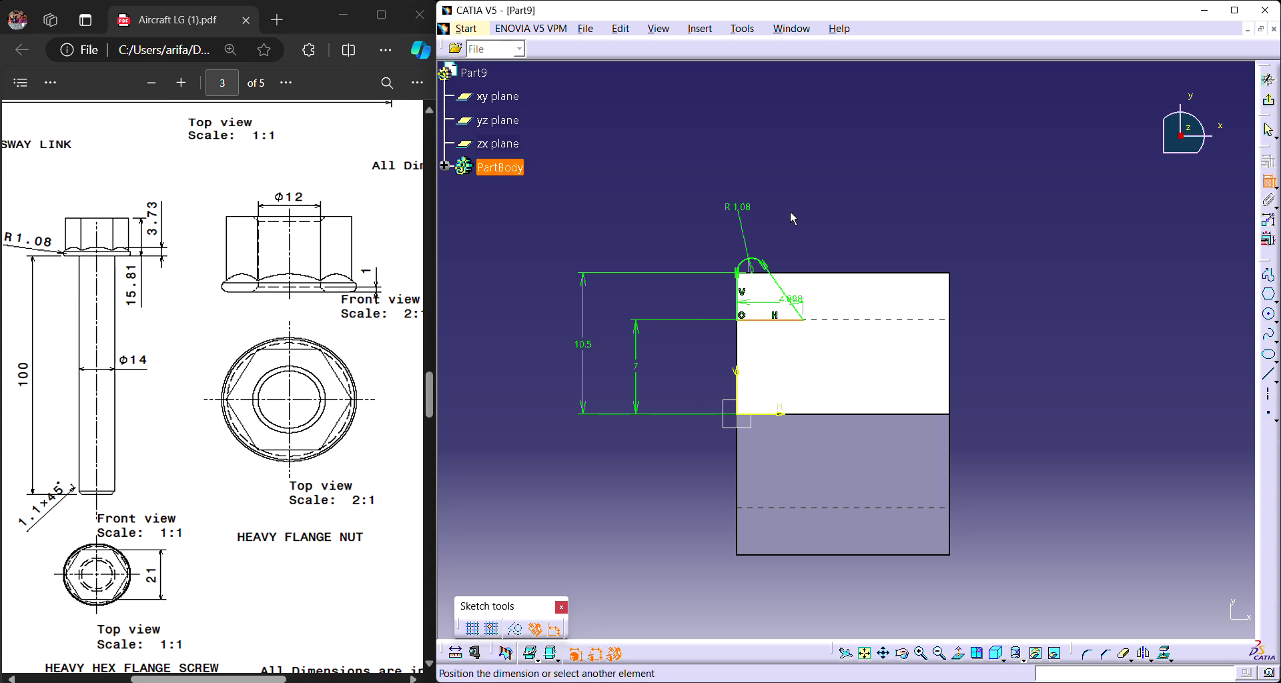
left_click(775, 160)
double_click(774, 158)
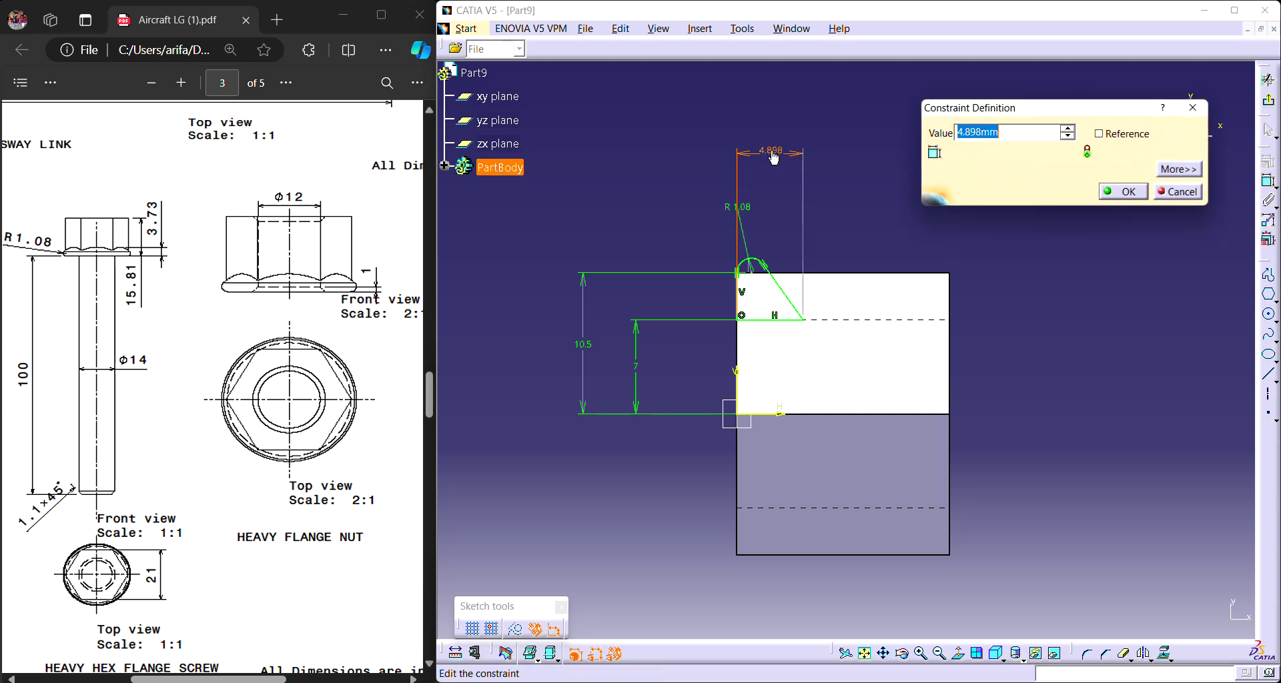
type("6")
key("Return")
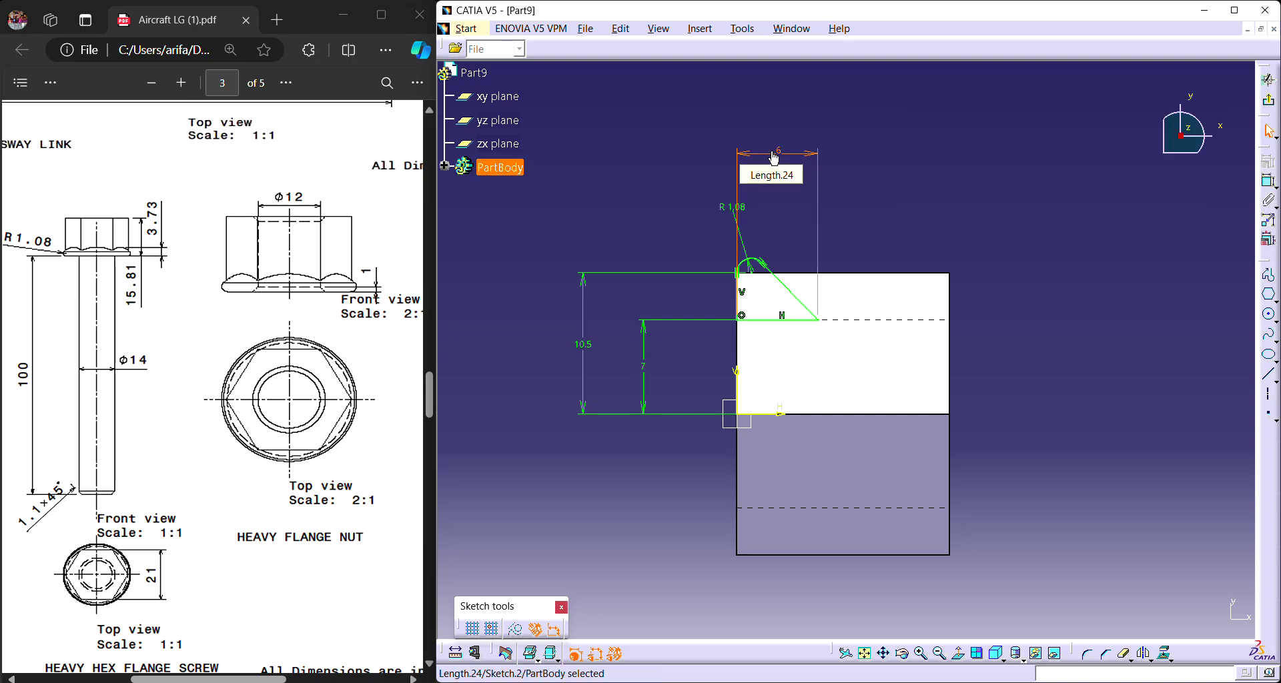
left_click(963, 227)
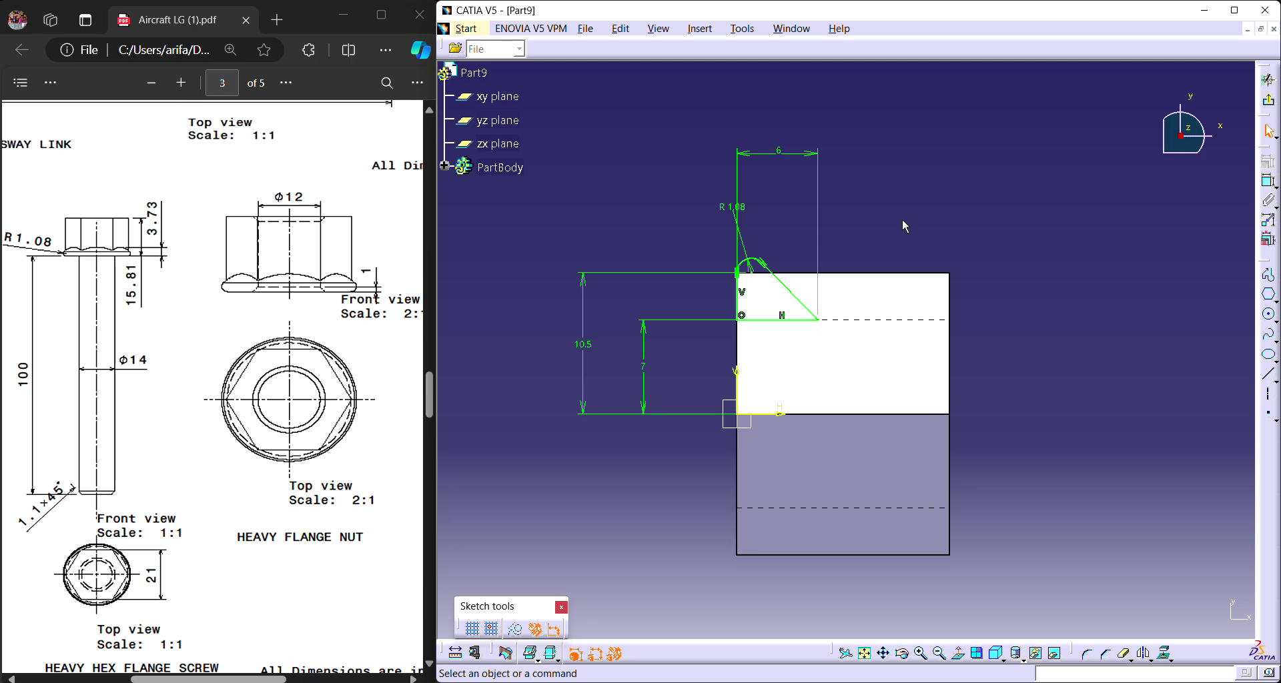
Try to revolve the flange sketch 360 degrees about the horizontal sketch axis using Shaft.
left_click(1268, 79)
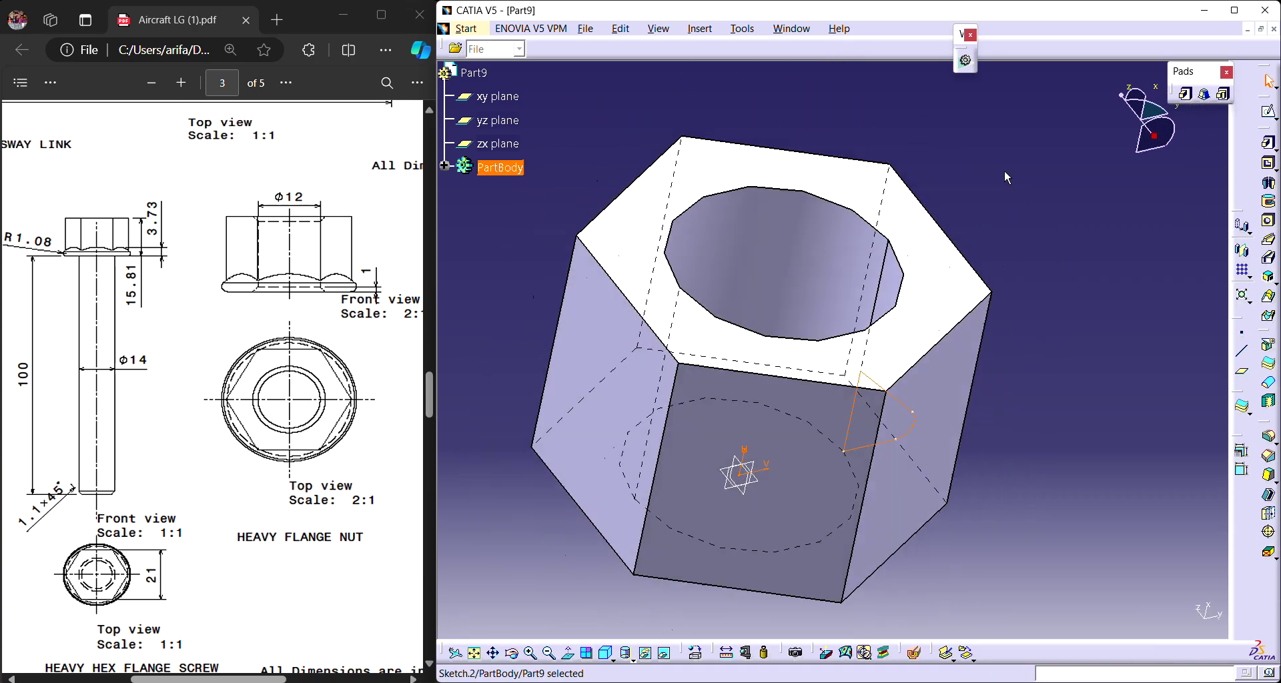
left_click(1267, 182)
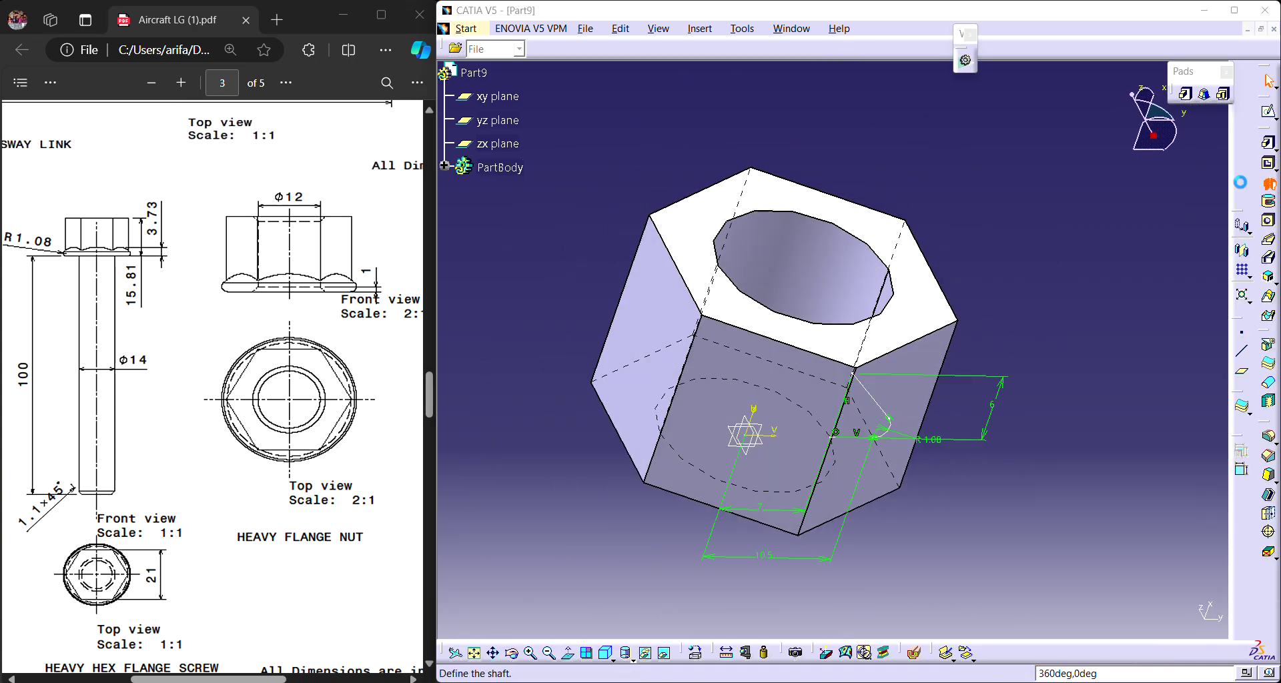
left_click(759, 416)
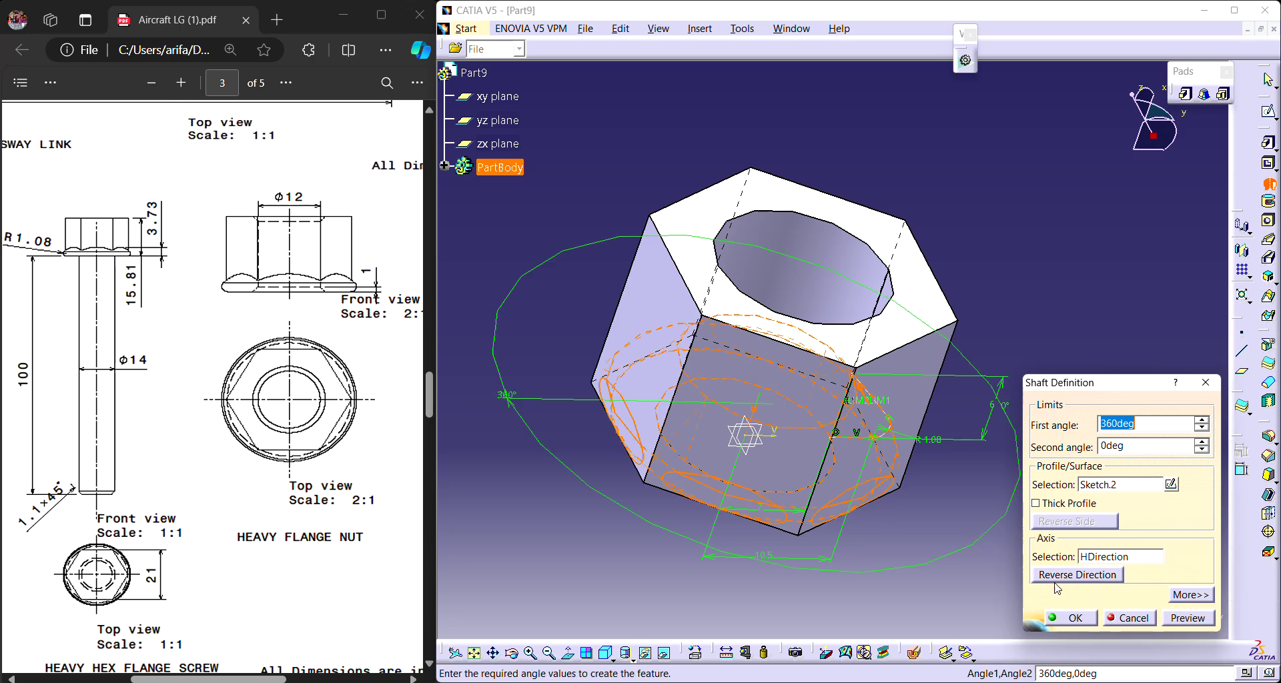
left_click(1072, 617)
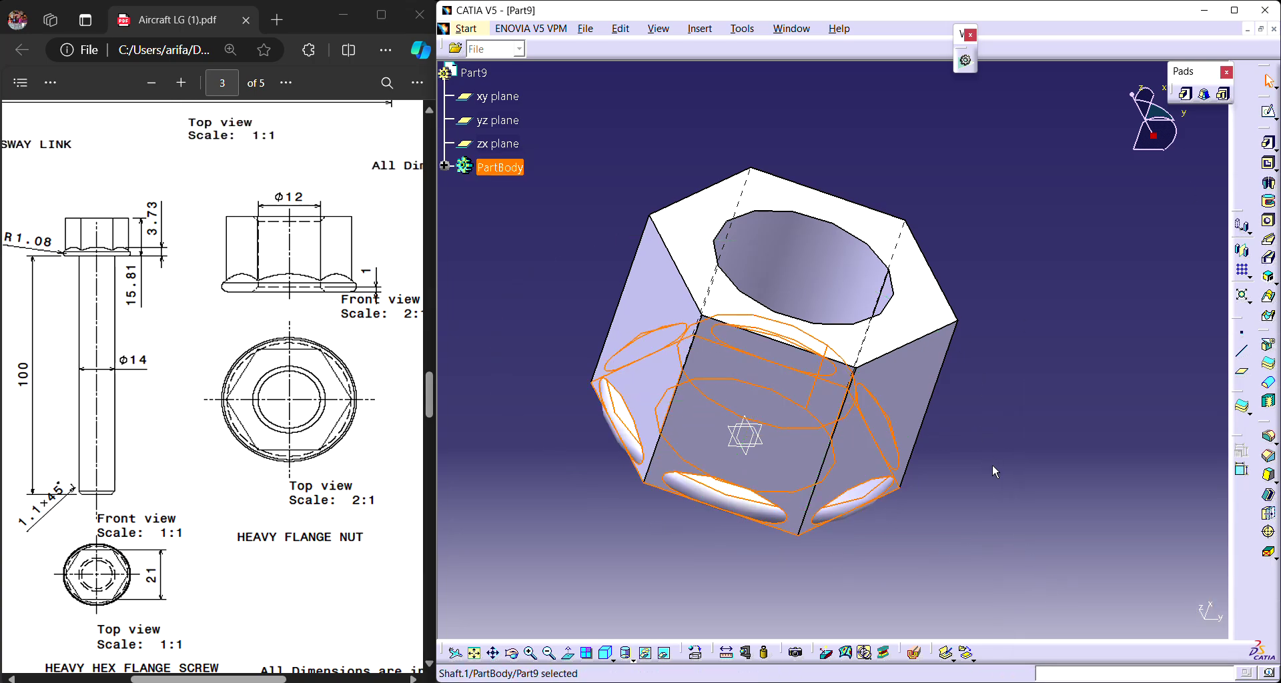
left_click(1002, 530)
Reopen the flange sketch, set the arc centre's offset from the horizontal axis to 13 mm, and exit the sketch.
double_click(861, 443)
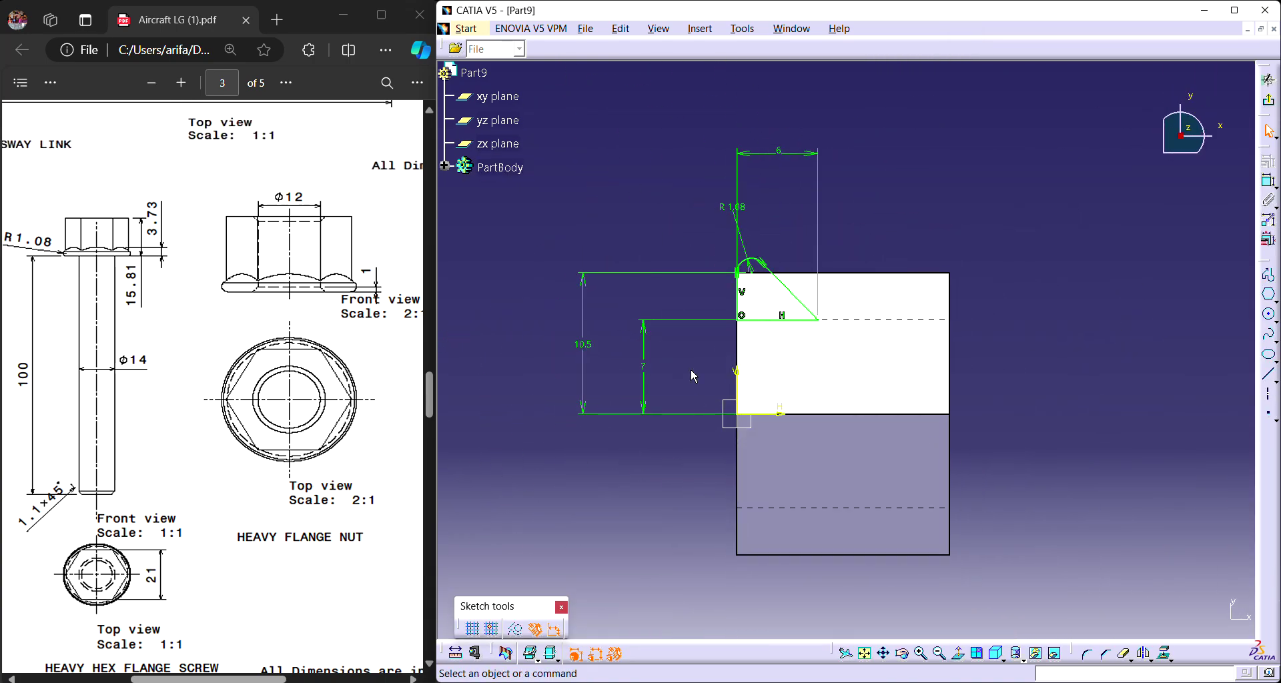
double_click(583, 345)
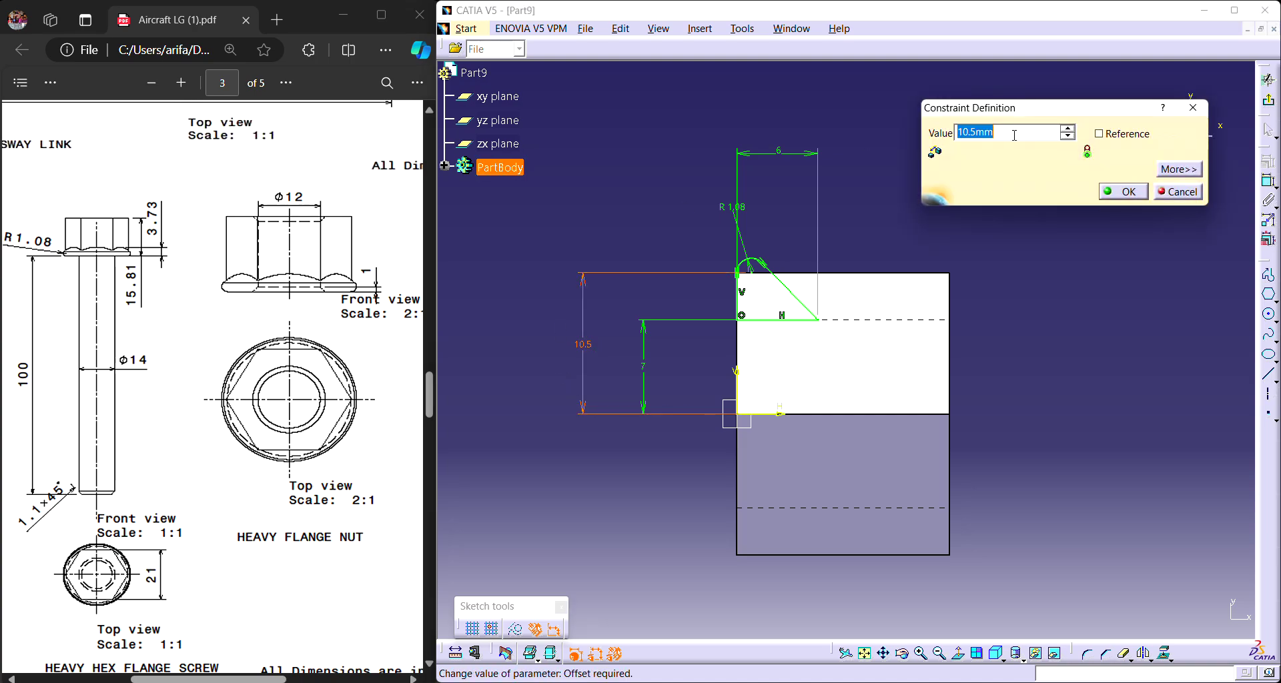
type("13")
key("Return")
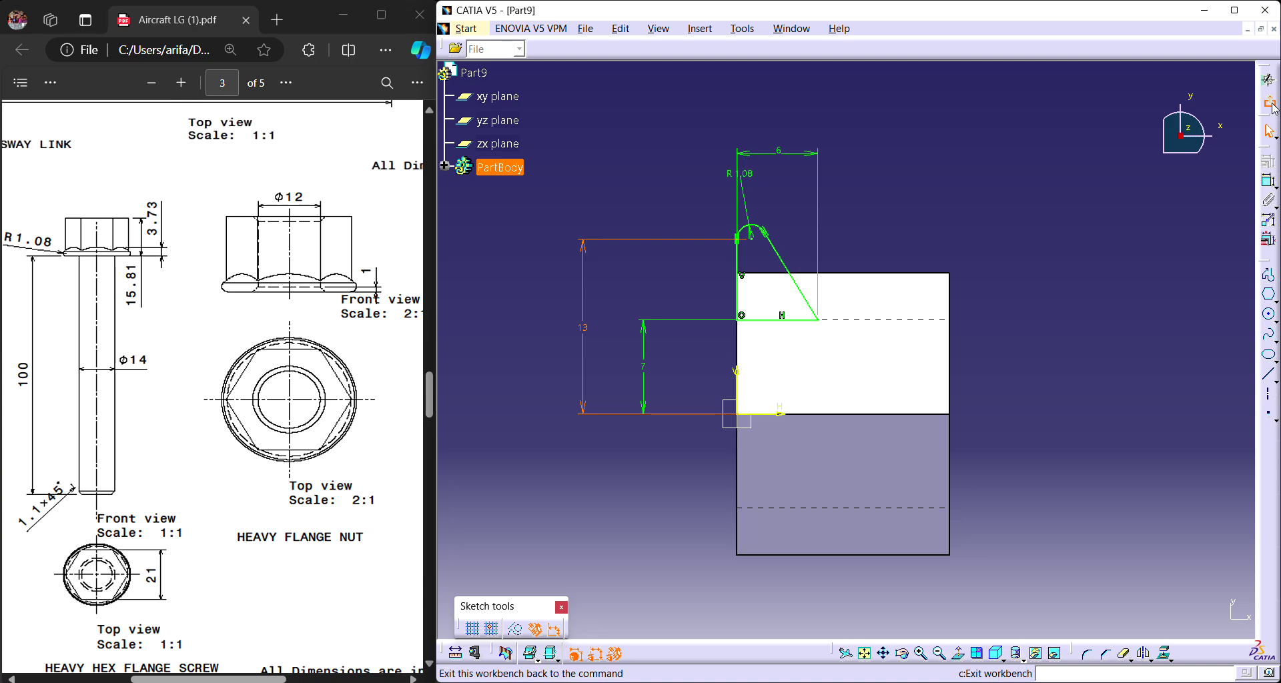
left_click(1269, 100)
left_click(1063, 310)
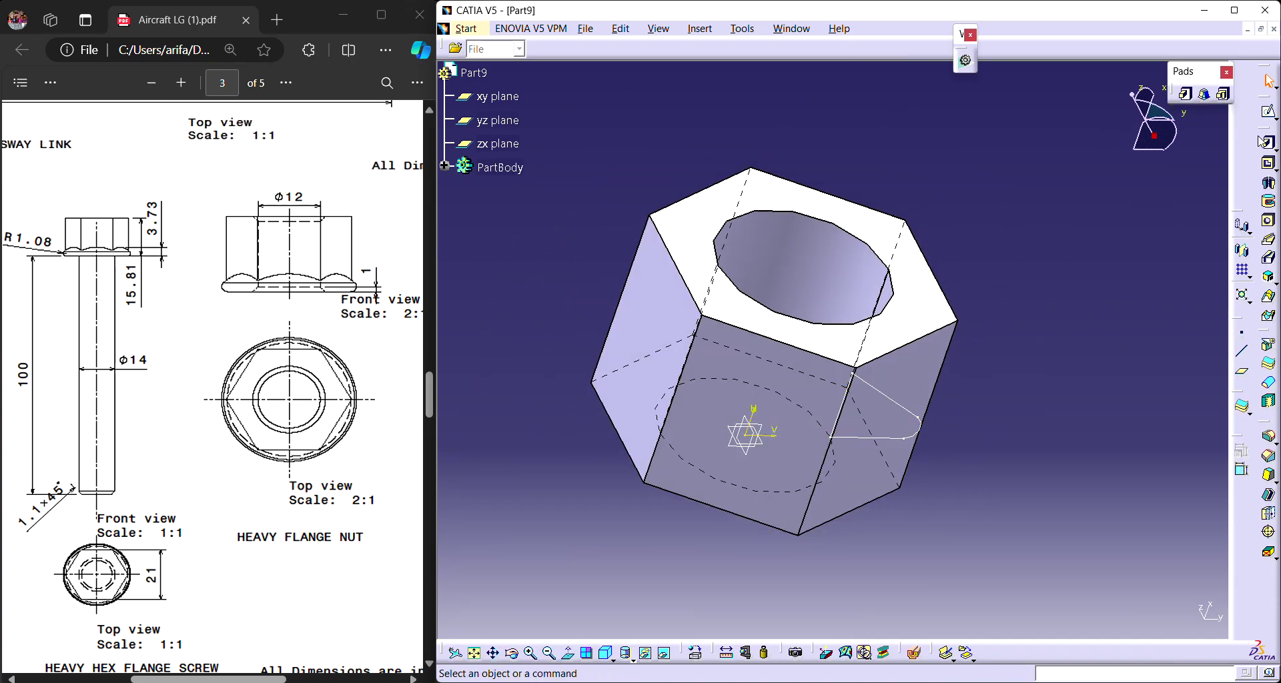
Revolve the flange profile 360 degrees about the horizontal sketch axis as a Shaft feature at the hexagon's base.
left_click(1269, 182)
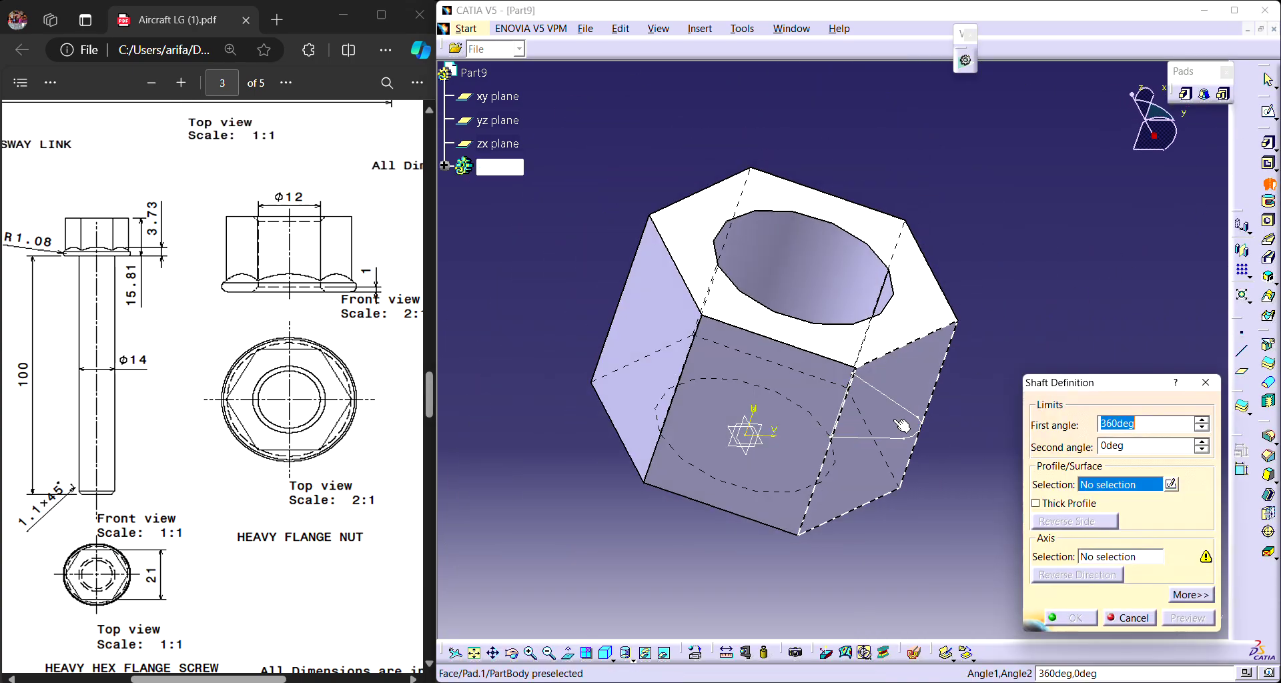
left_click(751, 423)
left_click(759, 415)
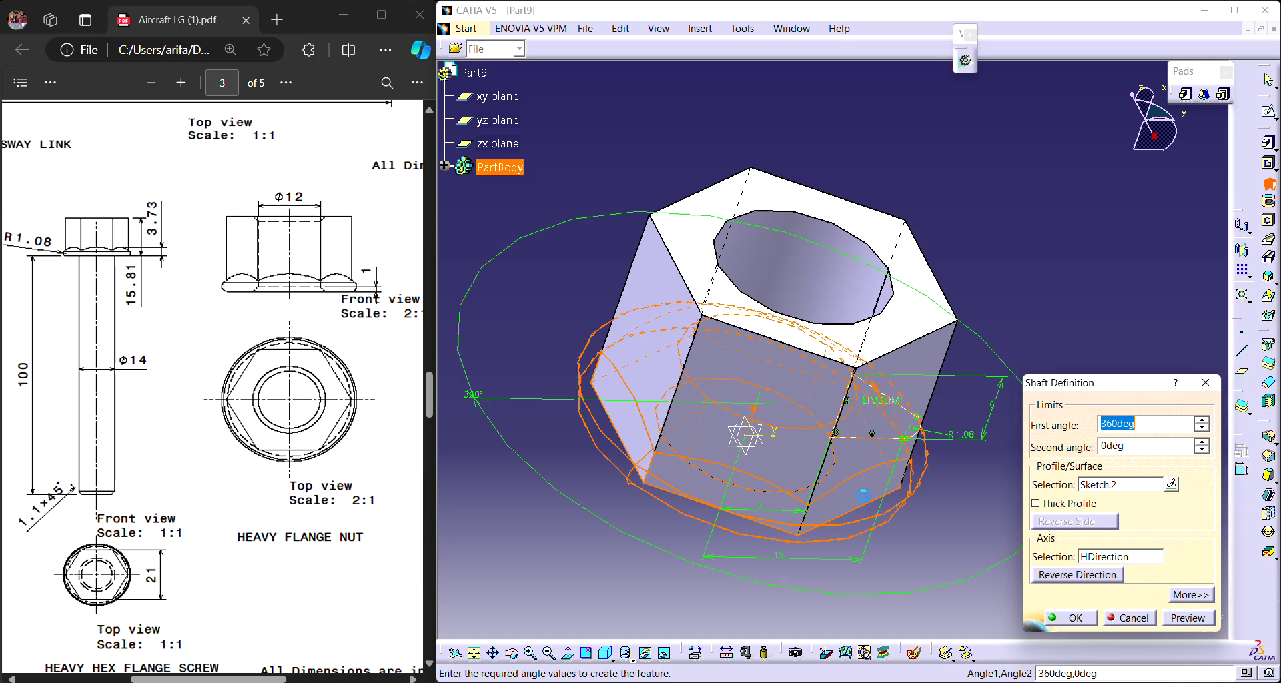
left_click(1088, 624)
middle_click_drag(1018, 522, 774, 523)
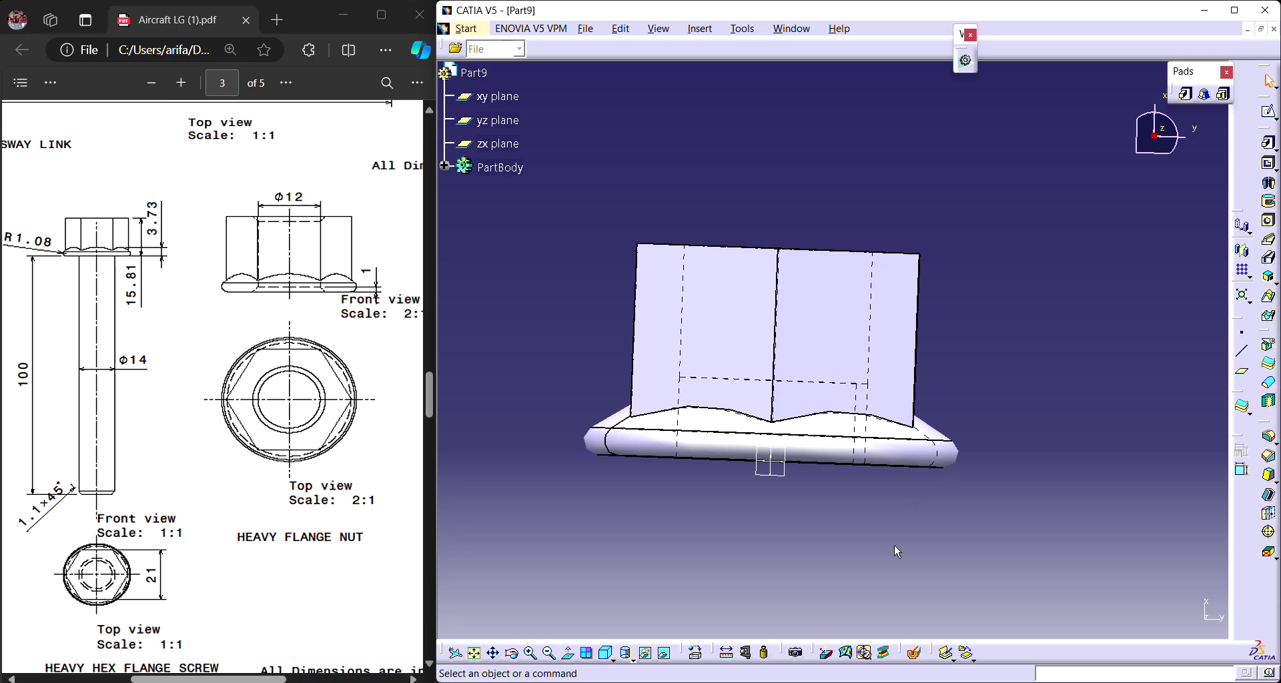
Edit the flange shaft's profile sketch, setting the arc centre's offset from the horizontal axis to 12.5 mm, and rebuild the shaft.
left_click(652, 441)
left_click(1267, 182)
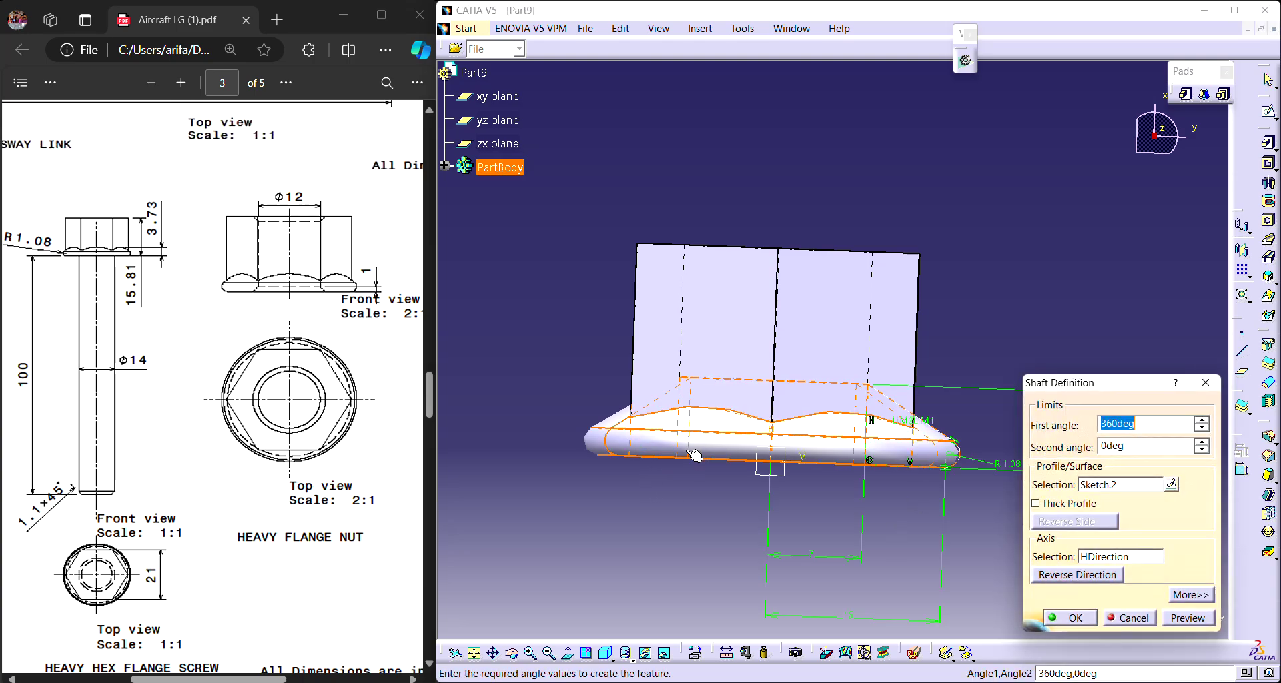
left_click(1171, 484)
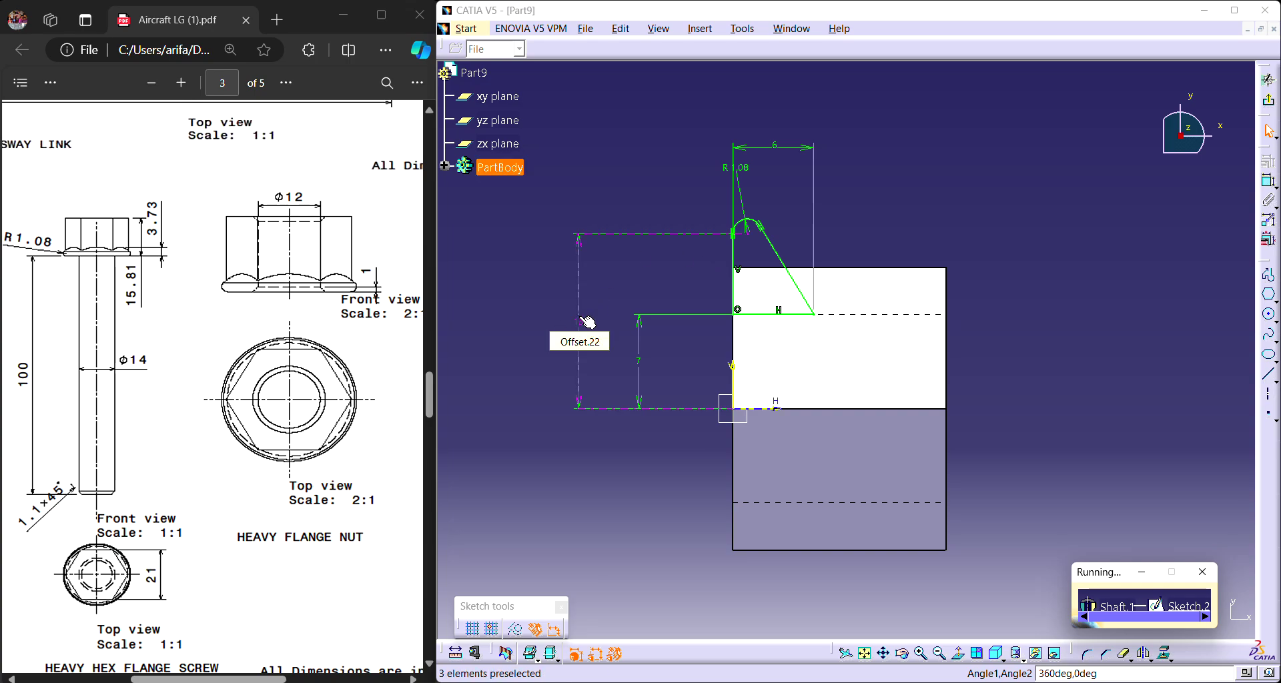
double_click(588, 322)
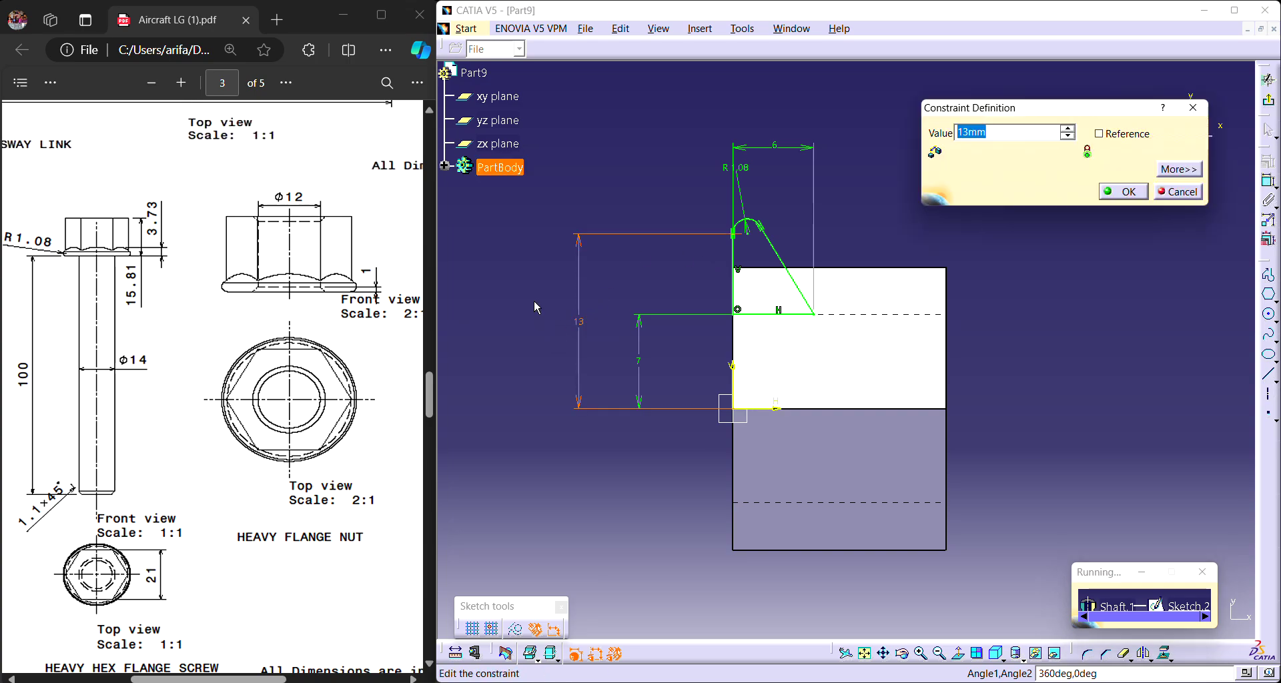
type("12.5")
key("Return")
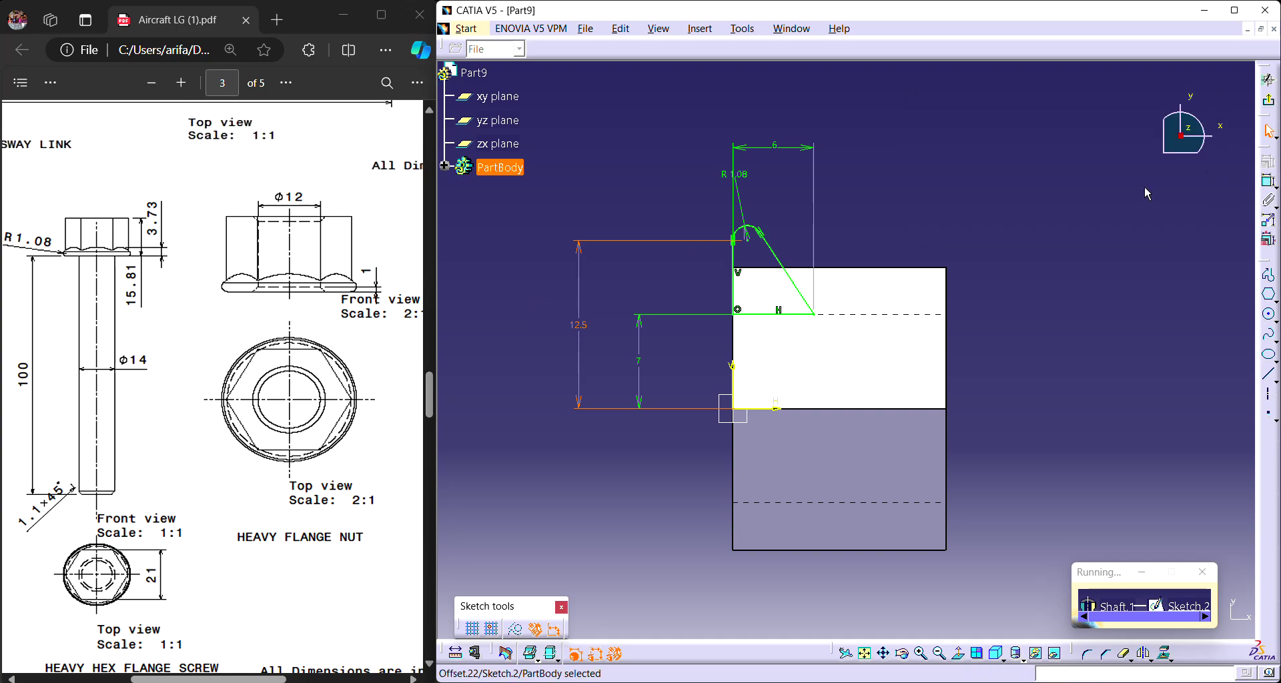
left_click(1269, 100)
left_click(1268, 182)
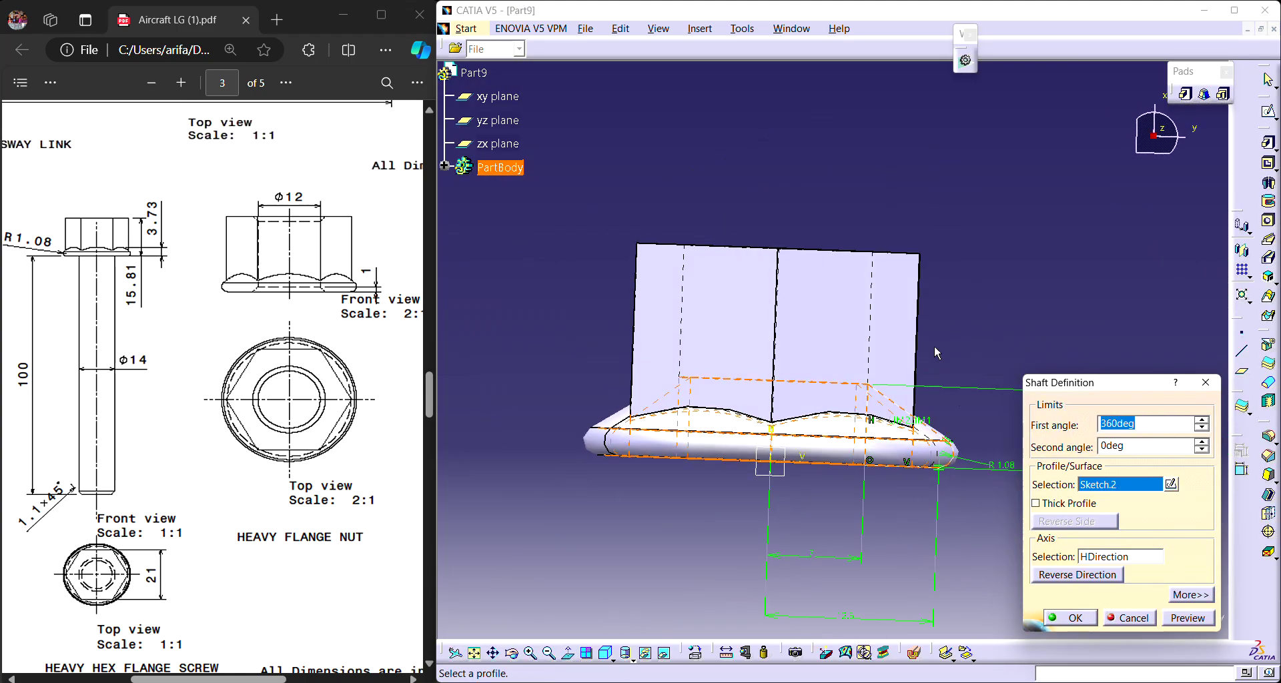
left_click(1081, 617)
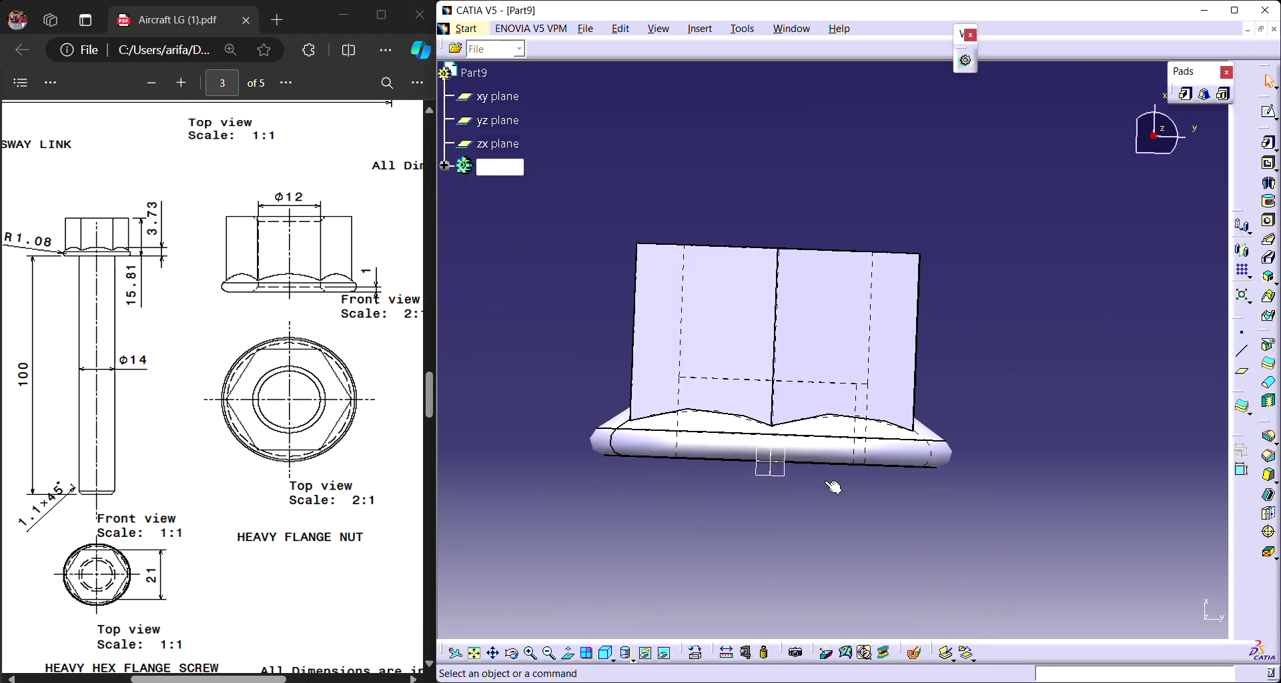
middle_click_drag(532, 261, 1167, 275)
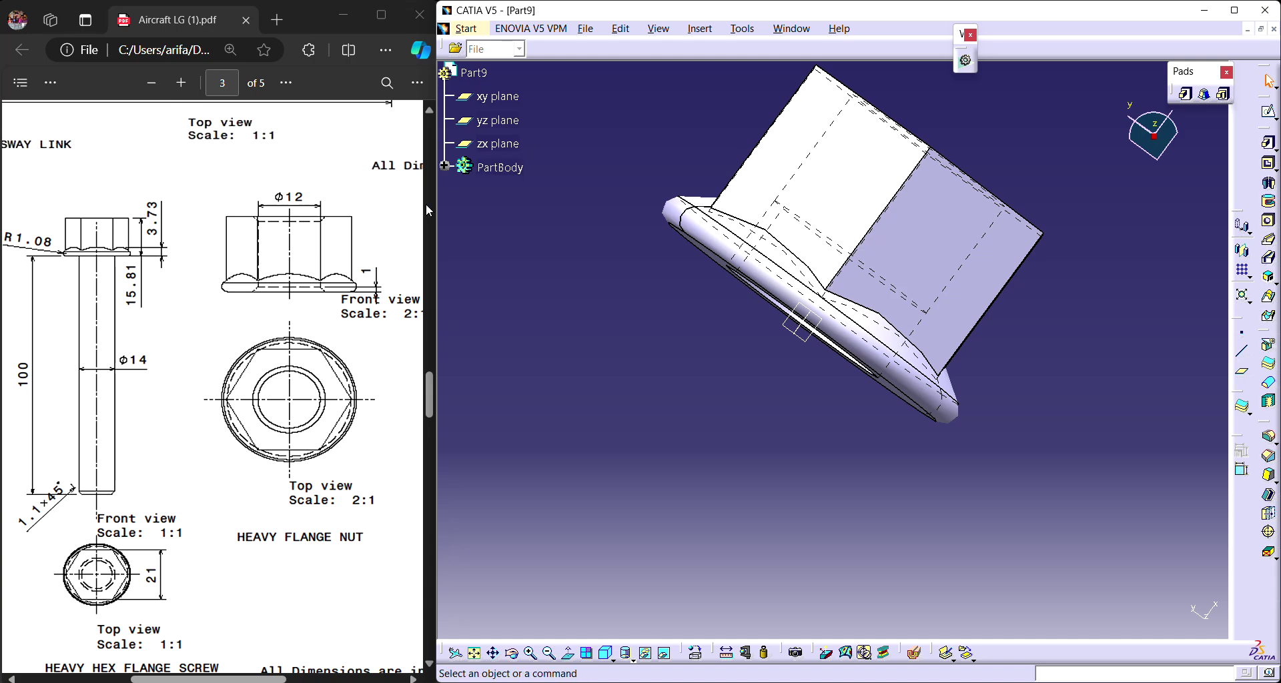
left_click(444, 165)
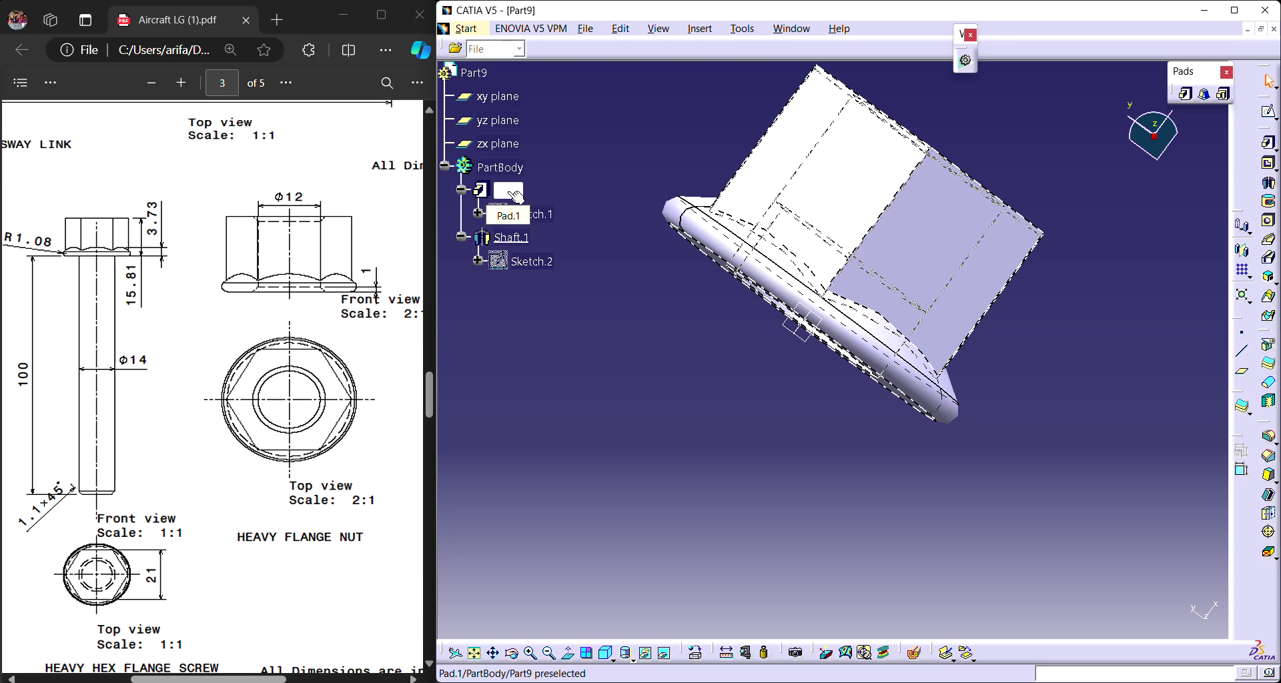
middle_click_drag(1038, 166, 902, 256)
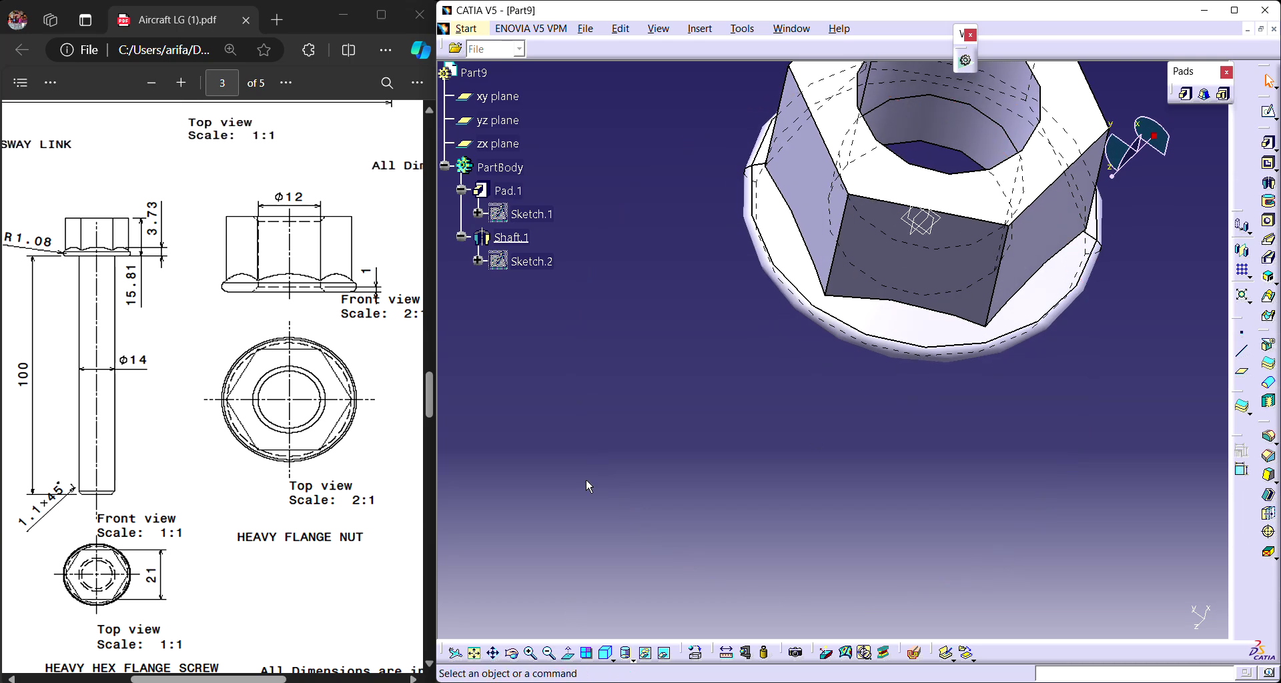
middle_click_drag(595, 281, 521, 369)
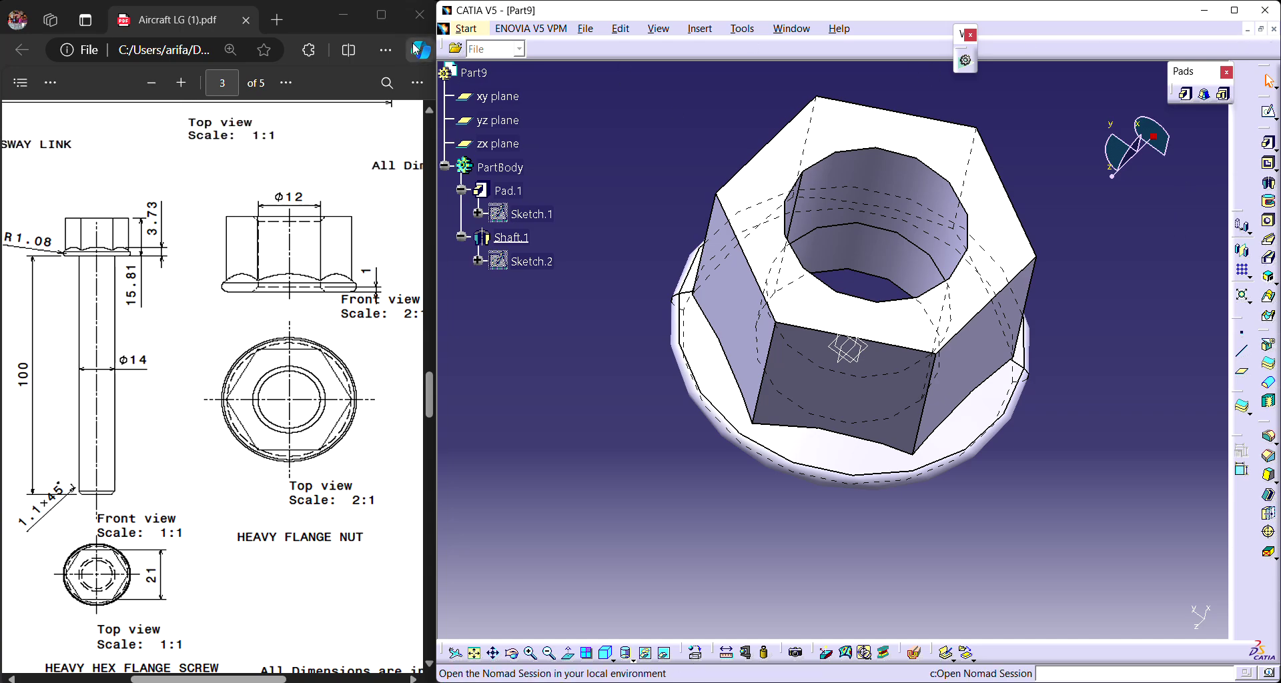
Create a new Part Design part with hybrid design enabled and open a sketch on its yz plane.
left_click(466, 28)
mouse_move(644, 64)
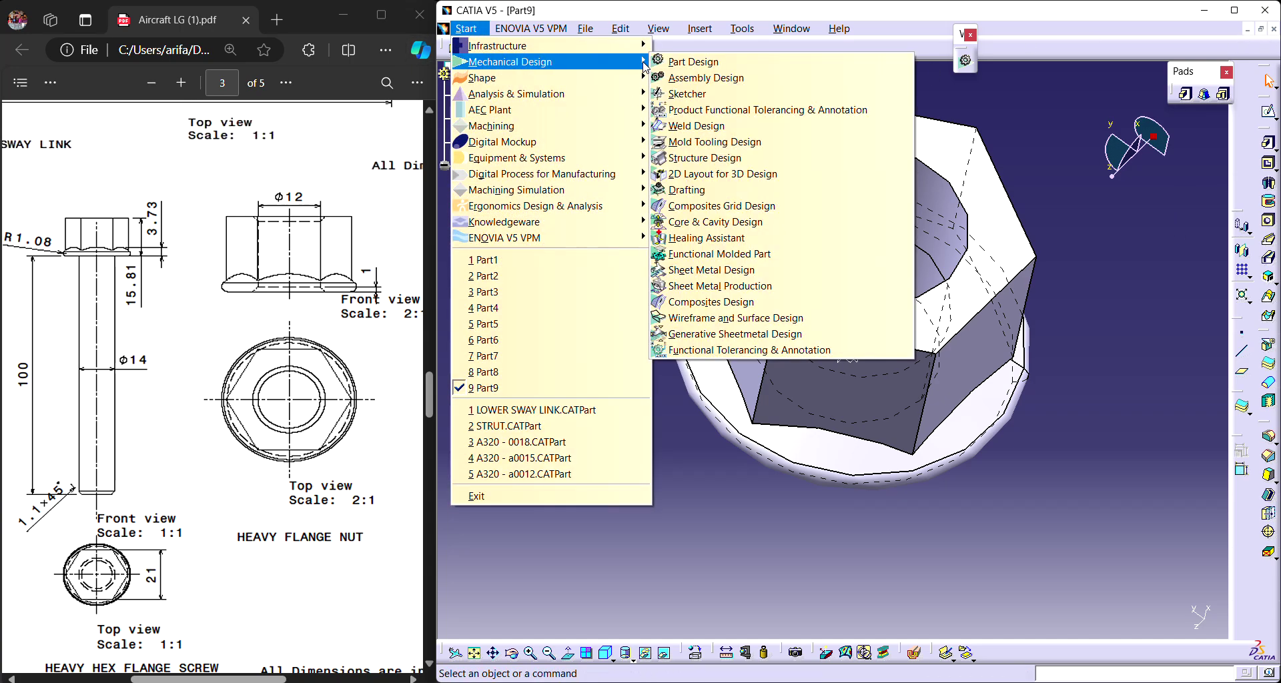
left_click(736, 64)
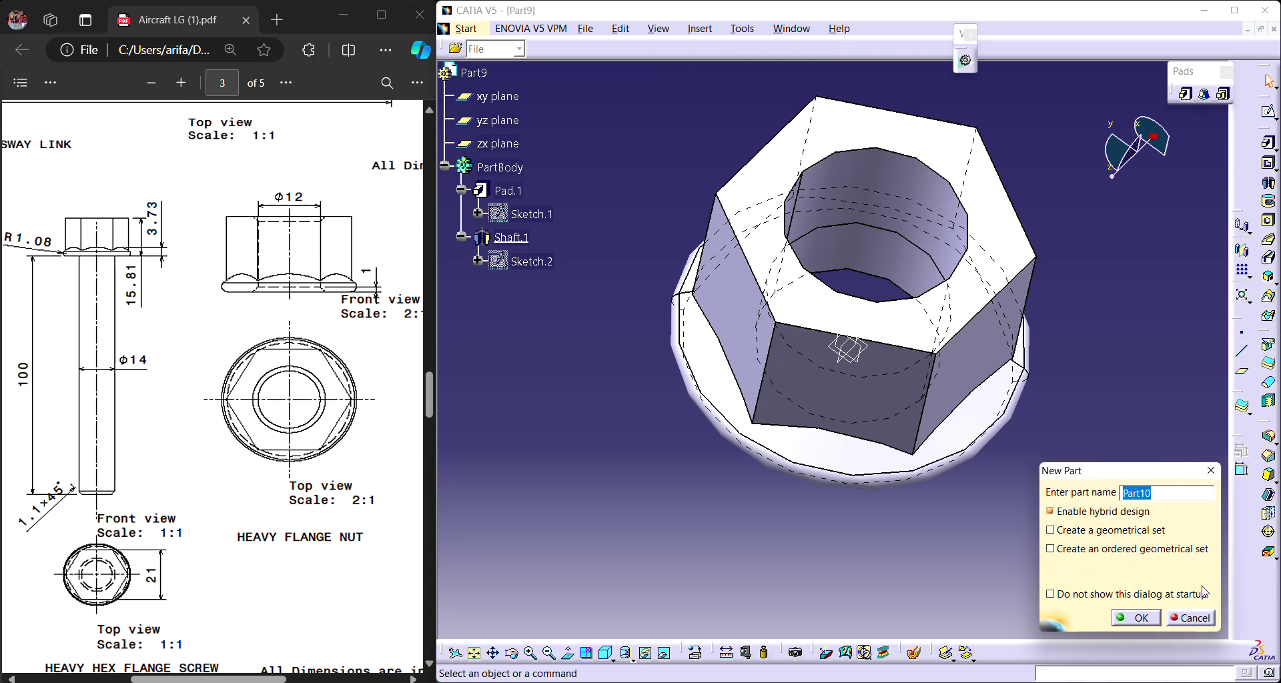
left_click(1146, 619)
left_click(1268, 112)
left_click(844, 348)
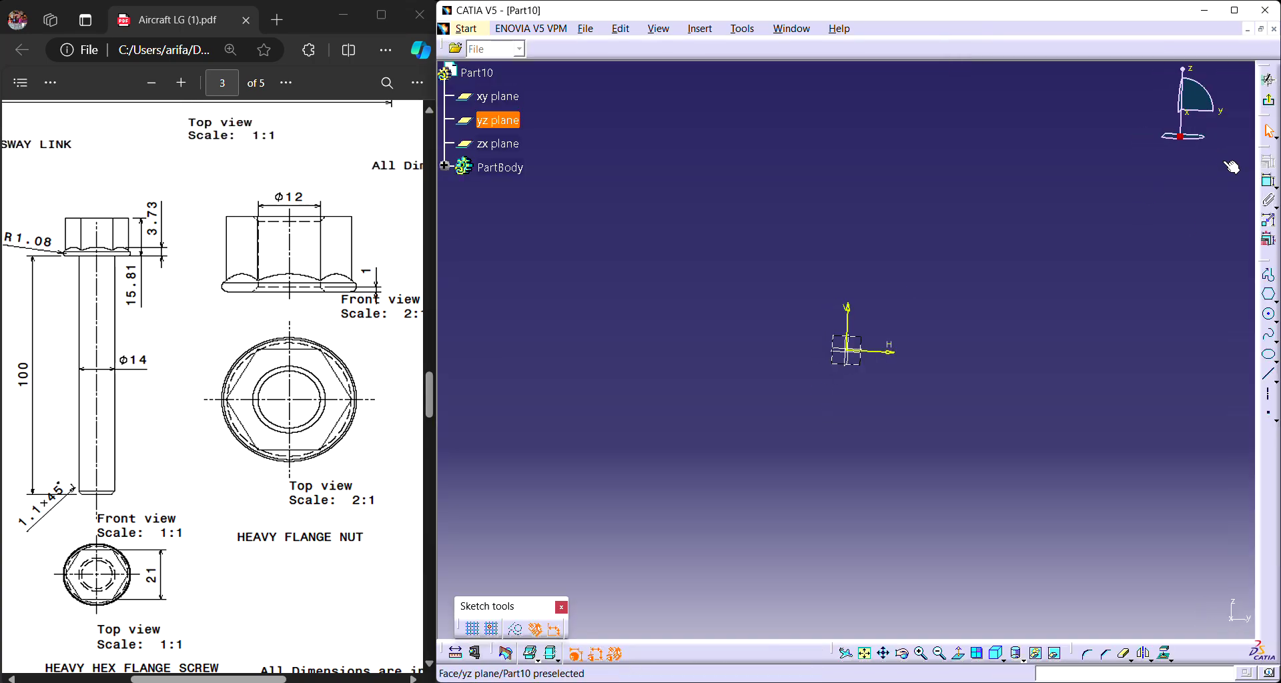
Sketch a circle about 43 mm in diameter and a surrounding hexagon about 72 mm across flats, both centred on the sketch origin.
left_click(1268, 314)
left_click(846, 350)
left_click(894, 327)
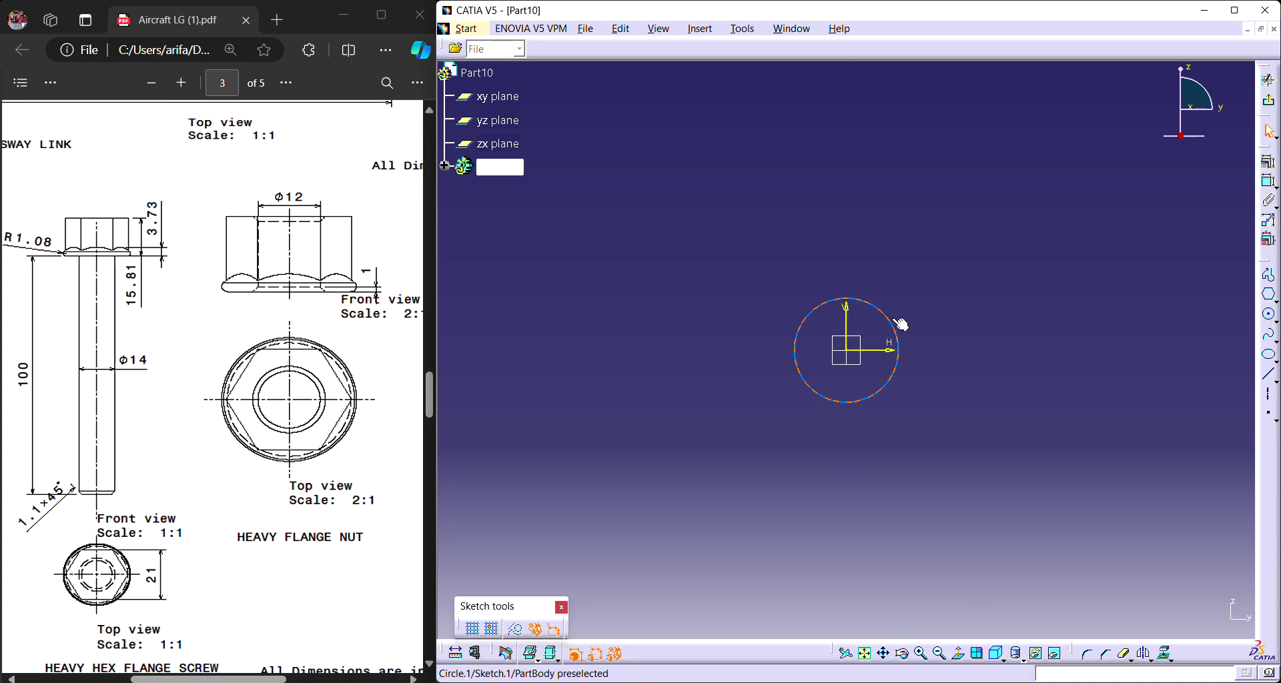
left_click(1269, 295)
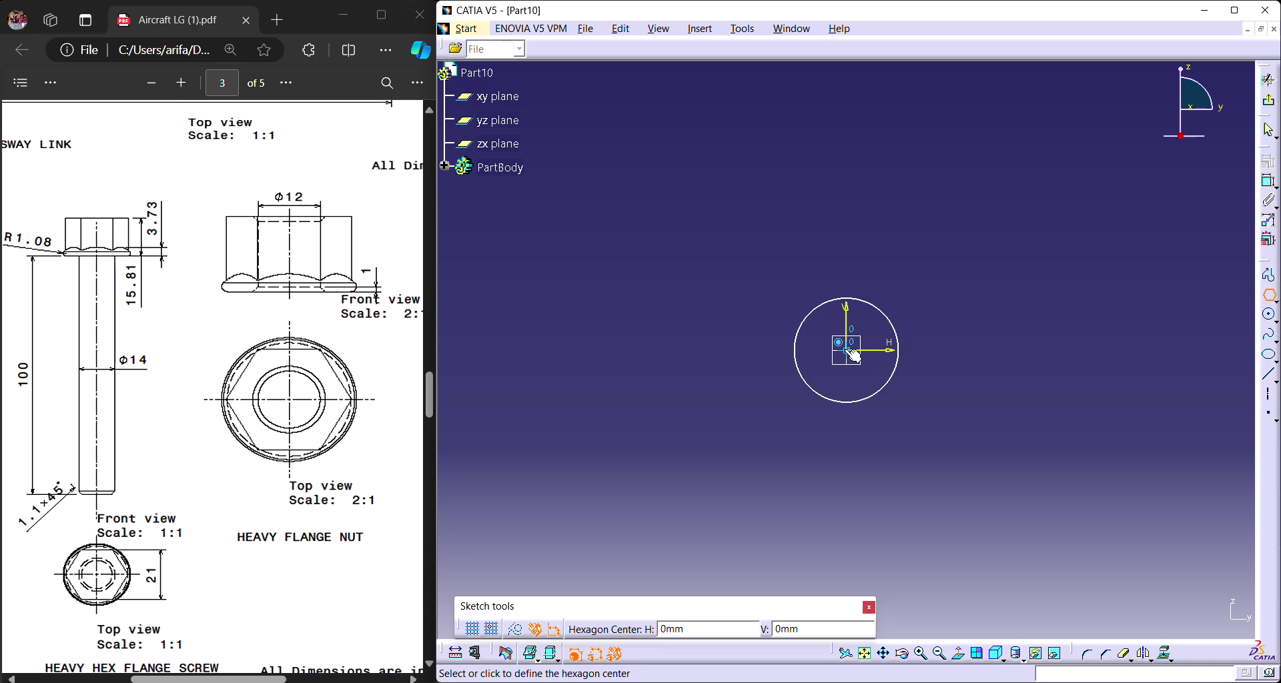
left_click(851, 353)
left_click(939, 346)
Dimension the circle's diameter and set it to 14 mm.
left_click(1268, 180)
left_click(817, 311)
left_click(933, 232)
double_click(935, 228)
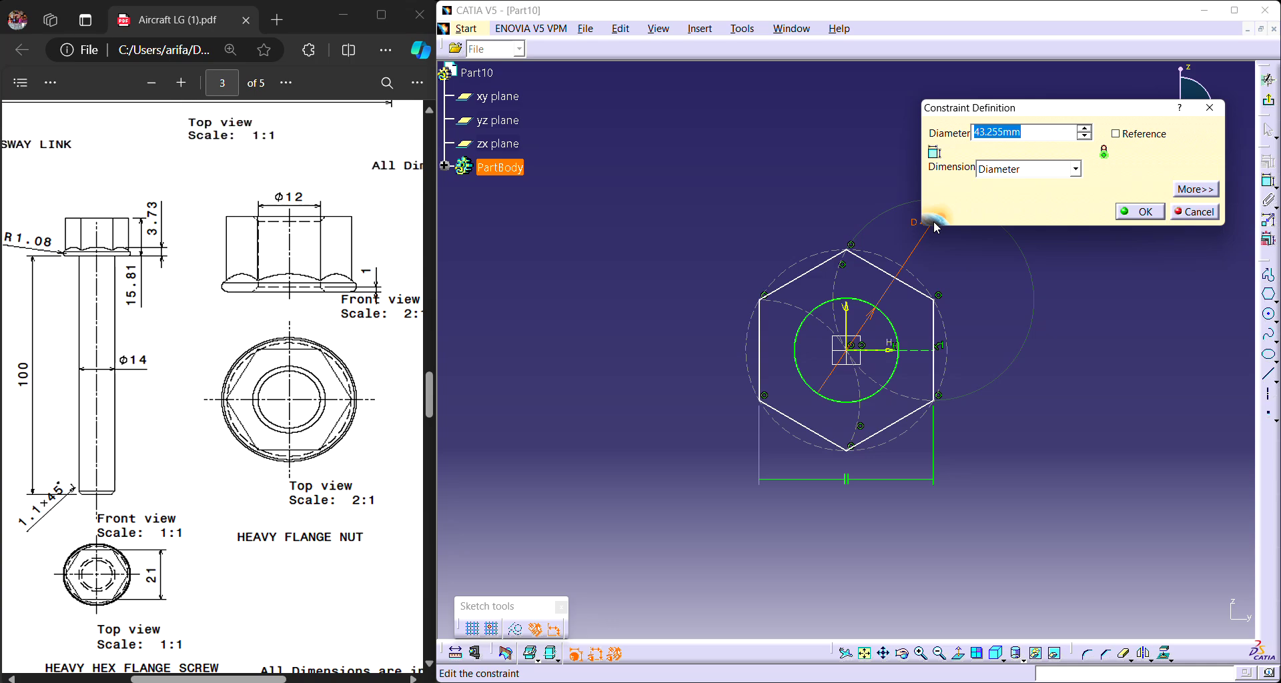
type("14")
key("Return")
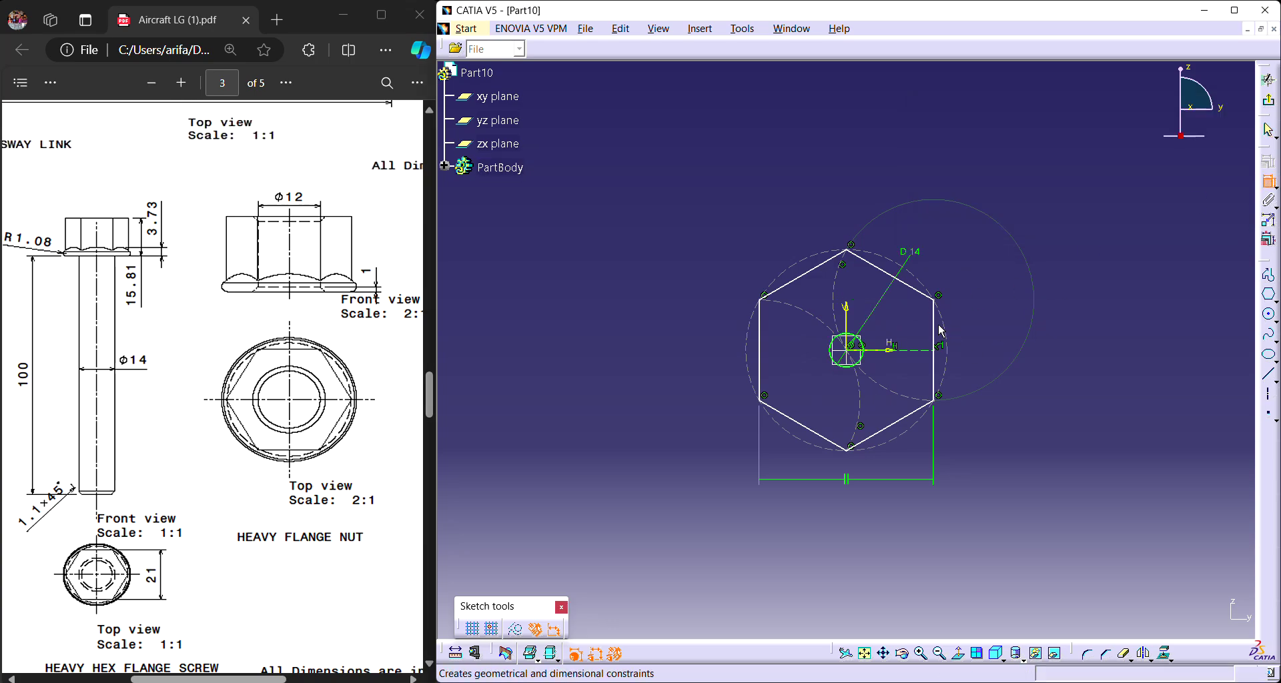
Dimension the hexagon across its two vertical sides, set the distance to 21 mm, and exit the sketch.
left_click(935, 337)
left_click(766, 335)
left_click(844, 176)
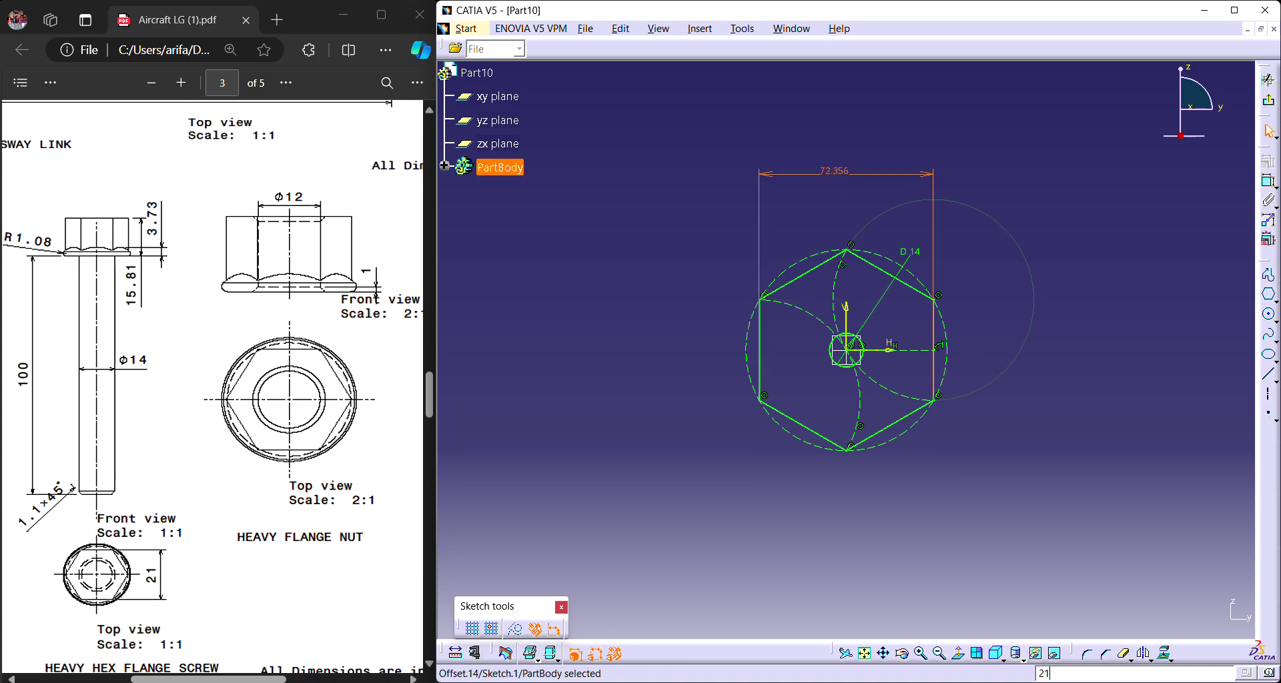
key("Return")
key("Return")
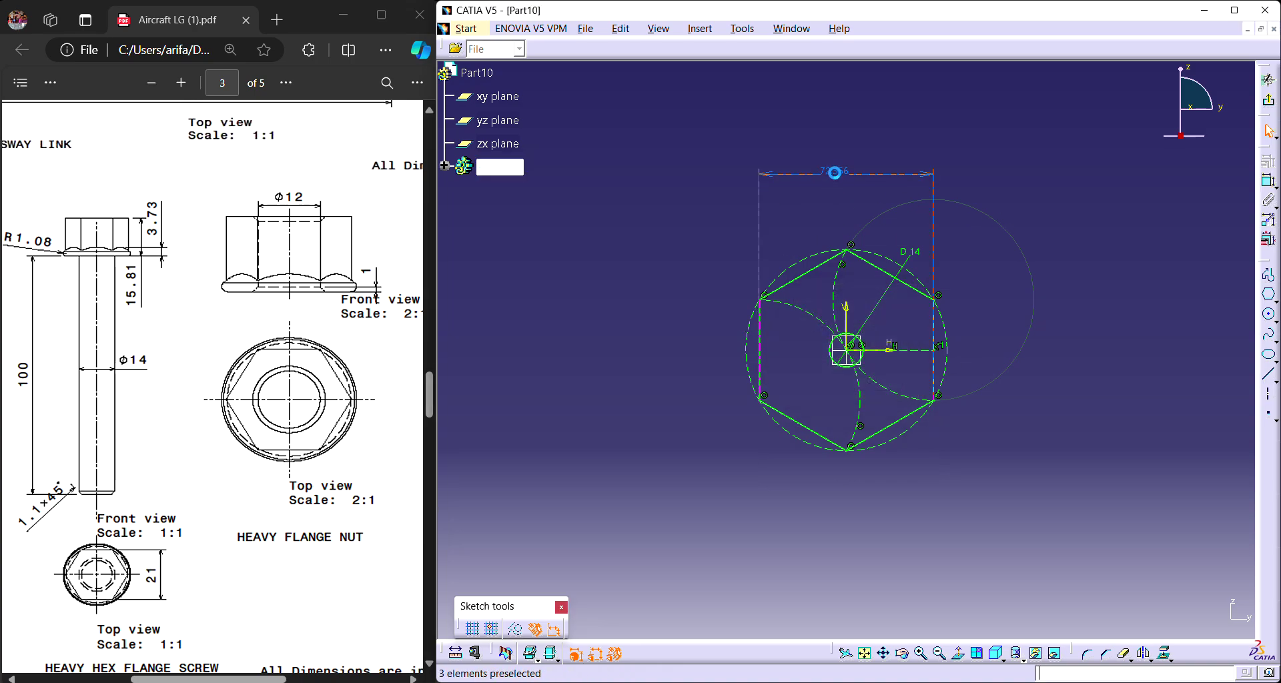
double_click(844, 175)
type("21mm")
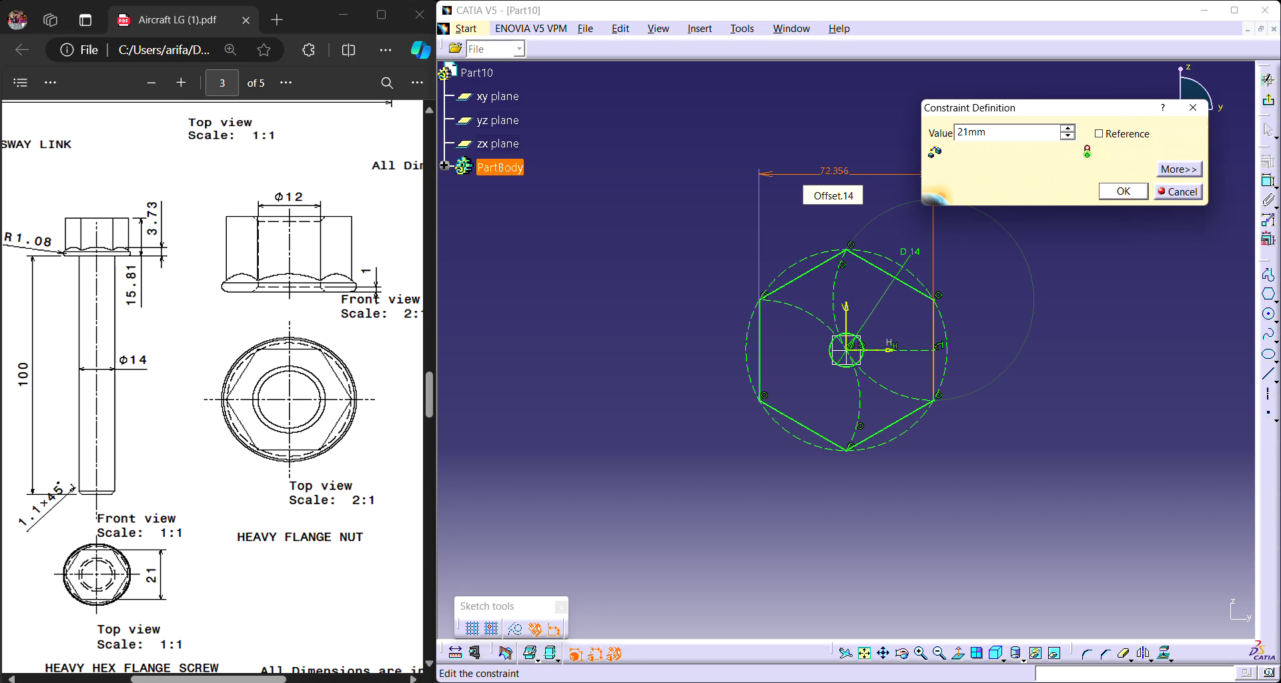
key("Return")
left_click(1268, 100)
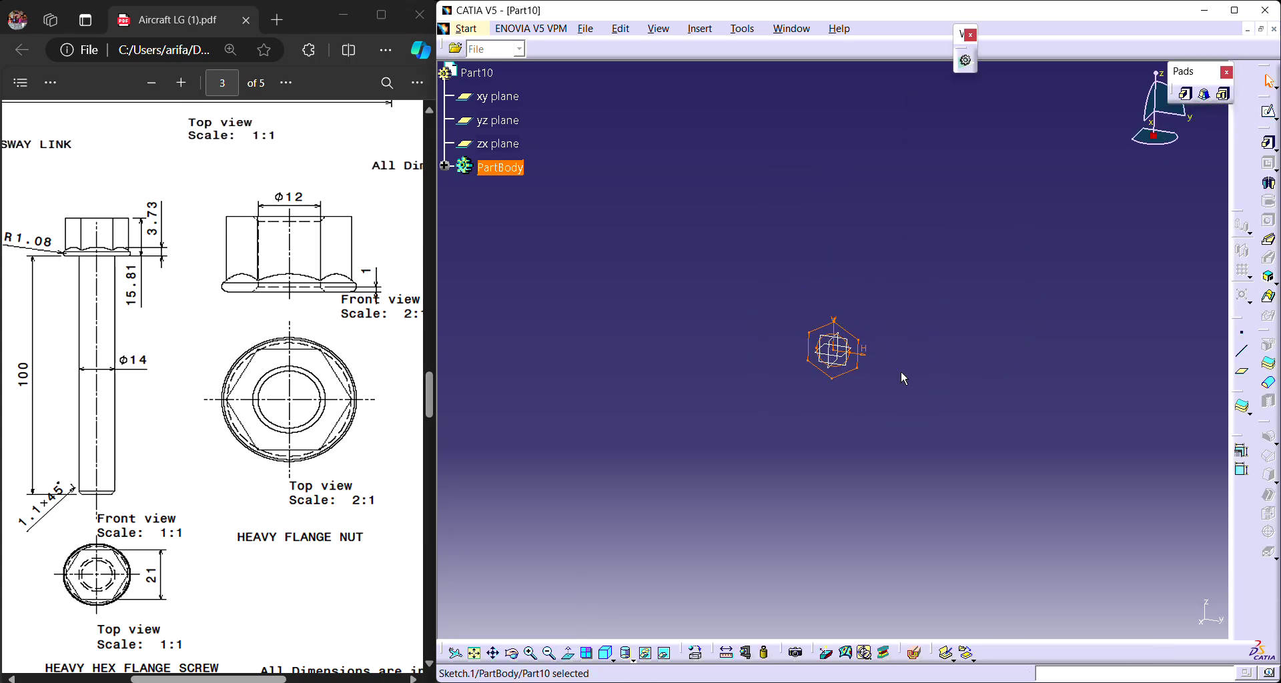
Extrude the sketch as a Multi-Pad, with the circle domain 115.81 mm long and the hexagon domain 15.81 mm long.
mouse_move(904, 440)
middle_mouse_down()
mouse_move(867, 363)
mouse_move(988, 255)
mouse_move(1030, 378)
mouse_move(962, 327)
mouse_move(996, 250)
mouse_move(1038, 202)
mouse_move(831, 505)
middle_mouse_up()
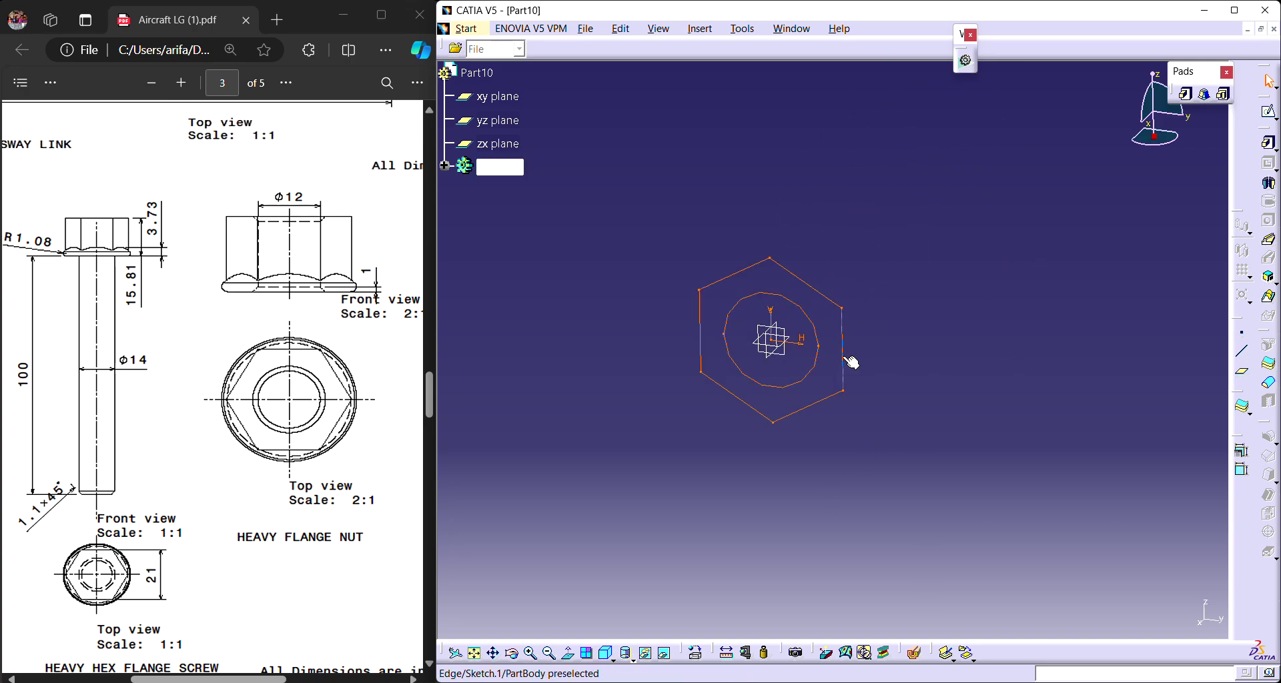
left_click(1228, 99)
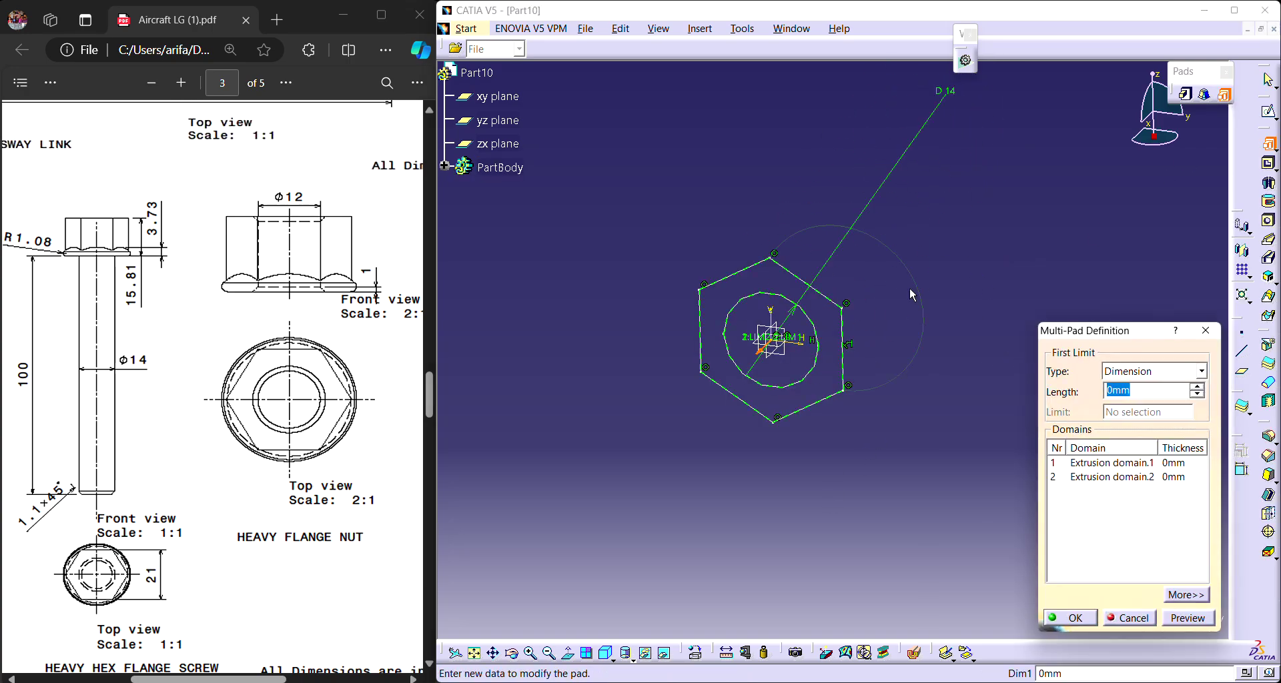
left_click(1121, 465)
left_click(1127, 478)
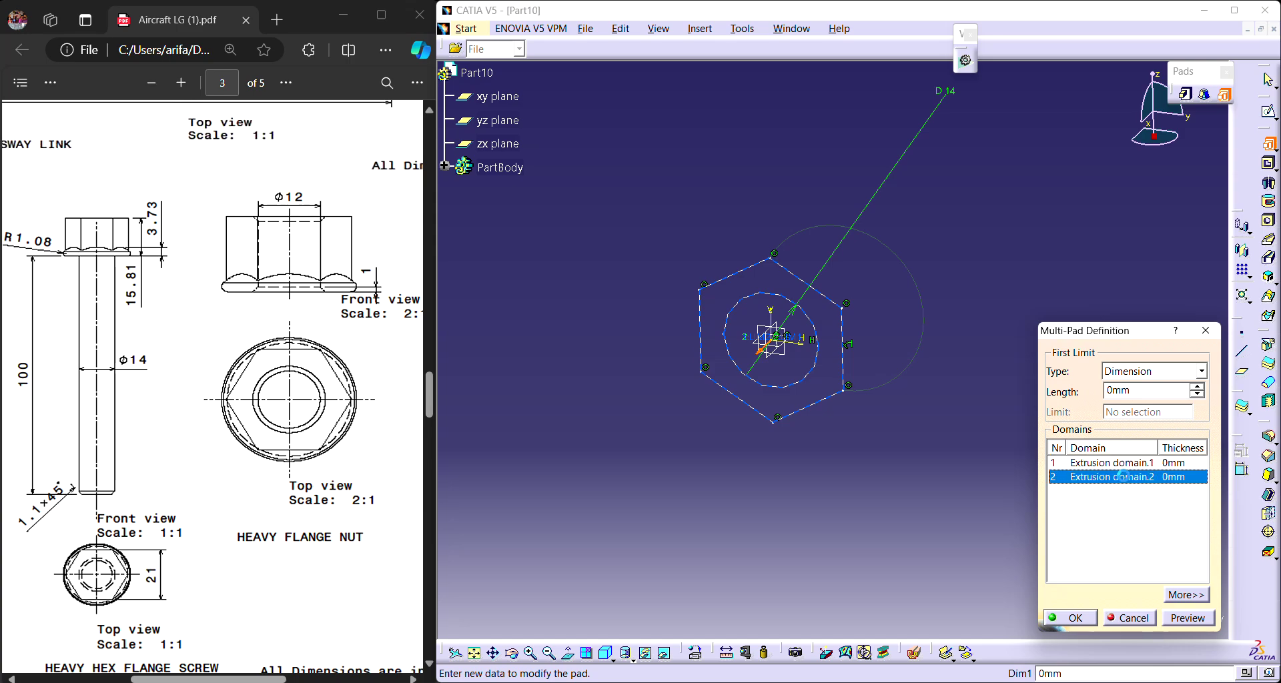
double_click(1142, 394)
type("115.81")
left_click(1121, 463)
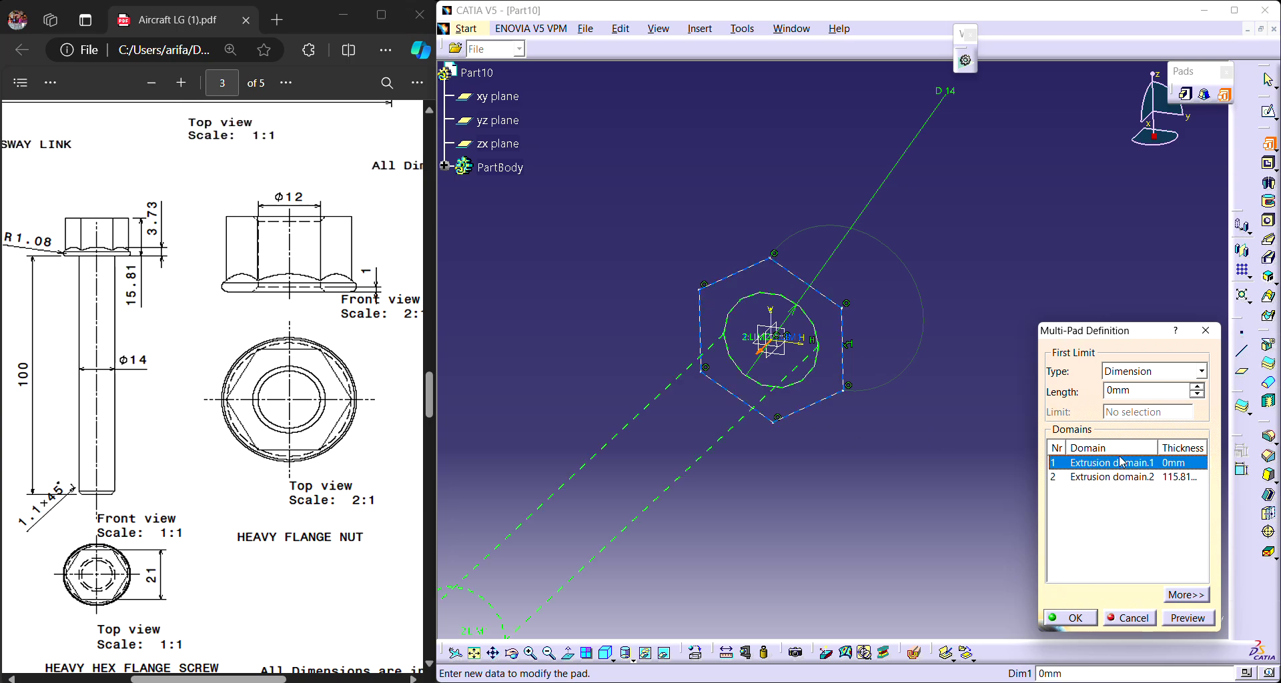
double_click(1128, 390)
type("15.81")
left_click(1072, 616)
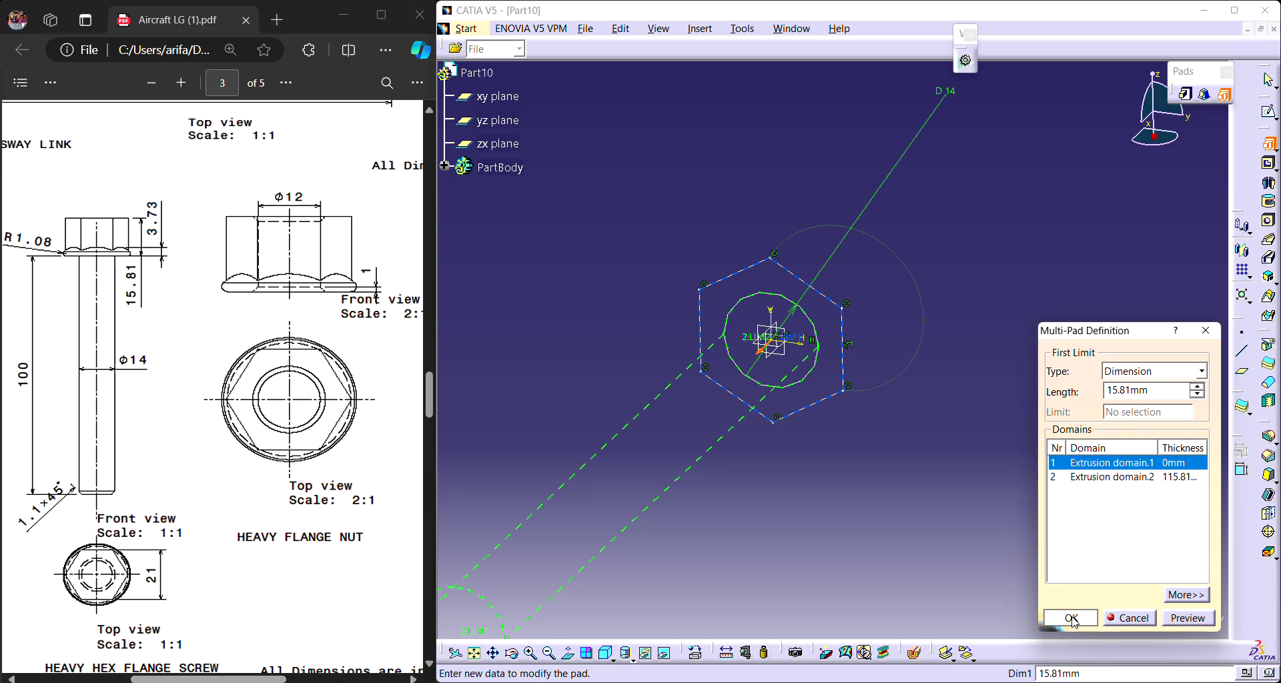
Examine the screw's hexagonal head and shank from several angles and check the flange radius callout in the drawing.
mouse_move(983, 243)
middle_mouse_down()
mouse_move(850, 223)
mouse_move(823, 366)
mouse_move(926, 432)
mouse_move(931, 493)
mouse_move(792, 355)
mouse_move(1038, 126)
mouse_move(988, 198)
mouse_move(952, 189)
mouse_move(815, 363)
mouse_move(894, 371)
mouse_move(933, 416)
mouse_move(976, 232)
middle_mouse_up()
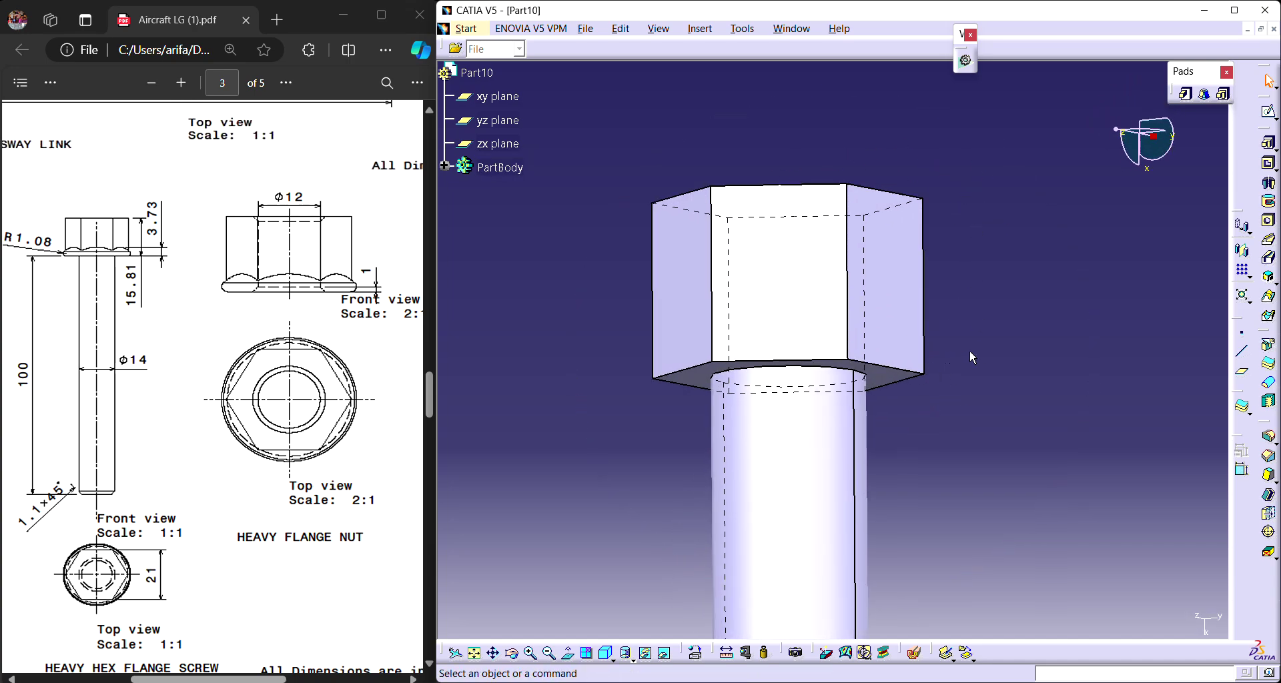
middle_click_drag(824, 113, 1084, 181)
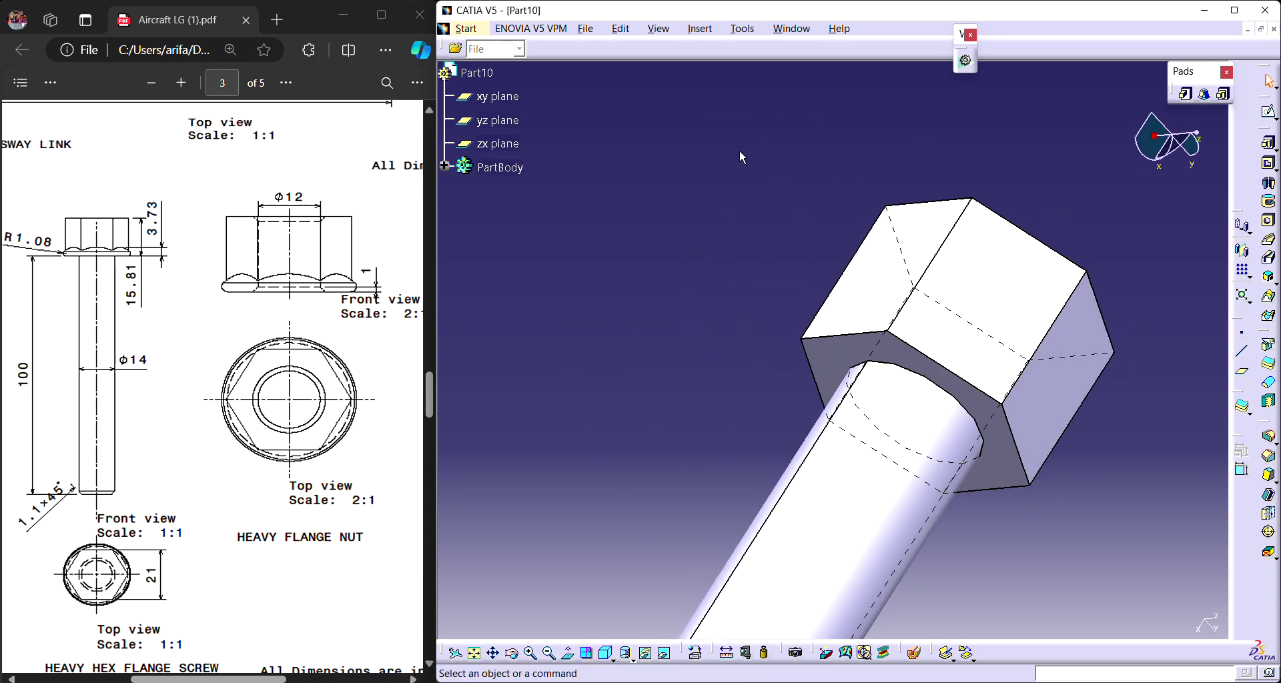
middle_click_drag(779, 168, 639, 437)
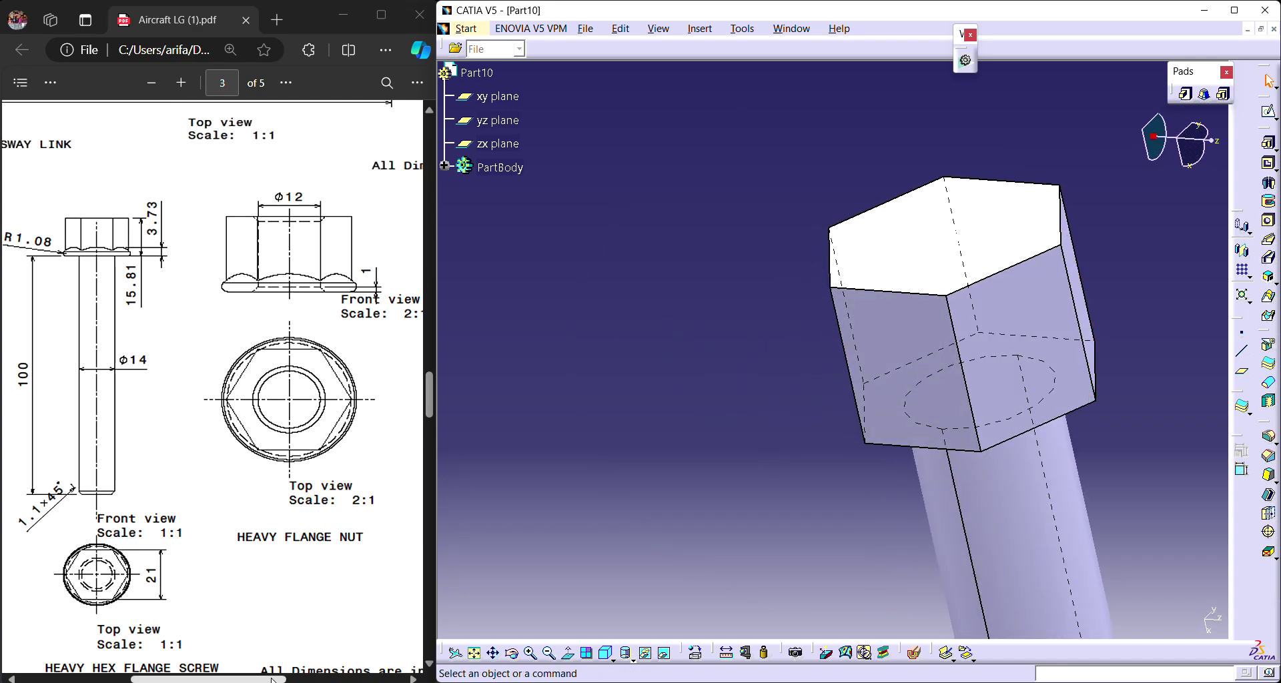
left_click_drag(273, 679, 170, 643)
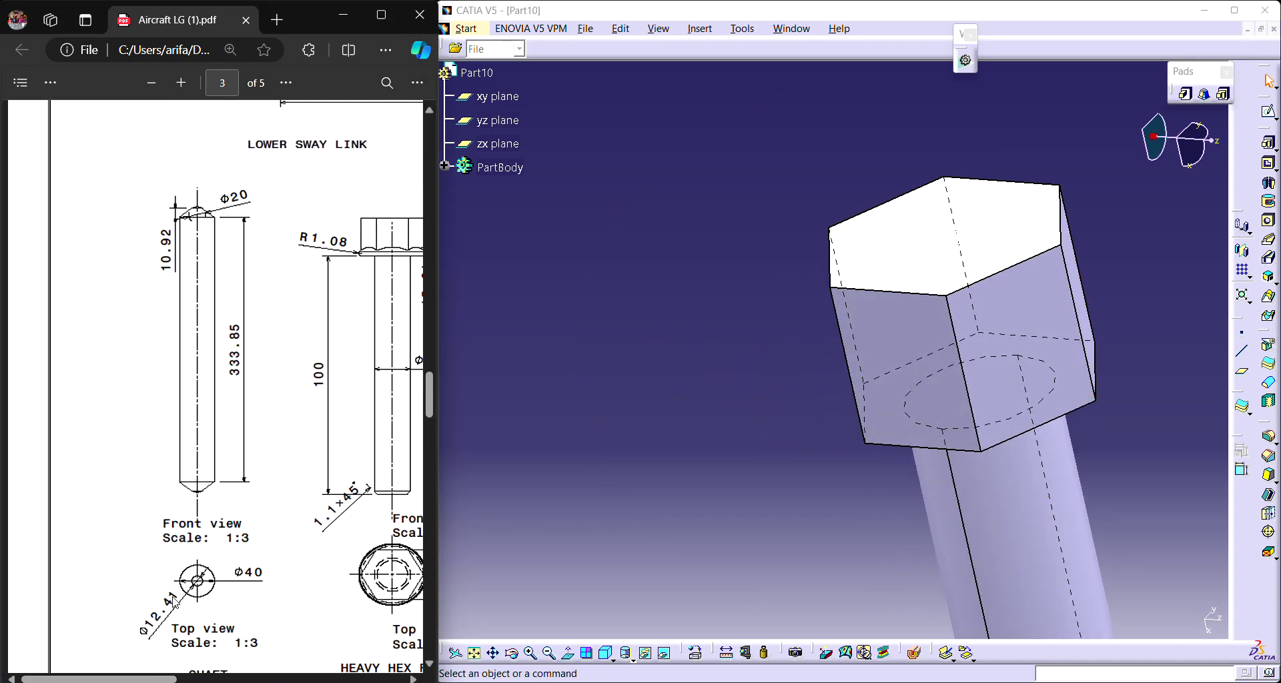
left_click(466, 30)
left_click(867, 134)
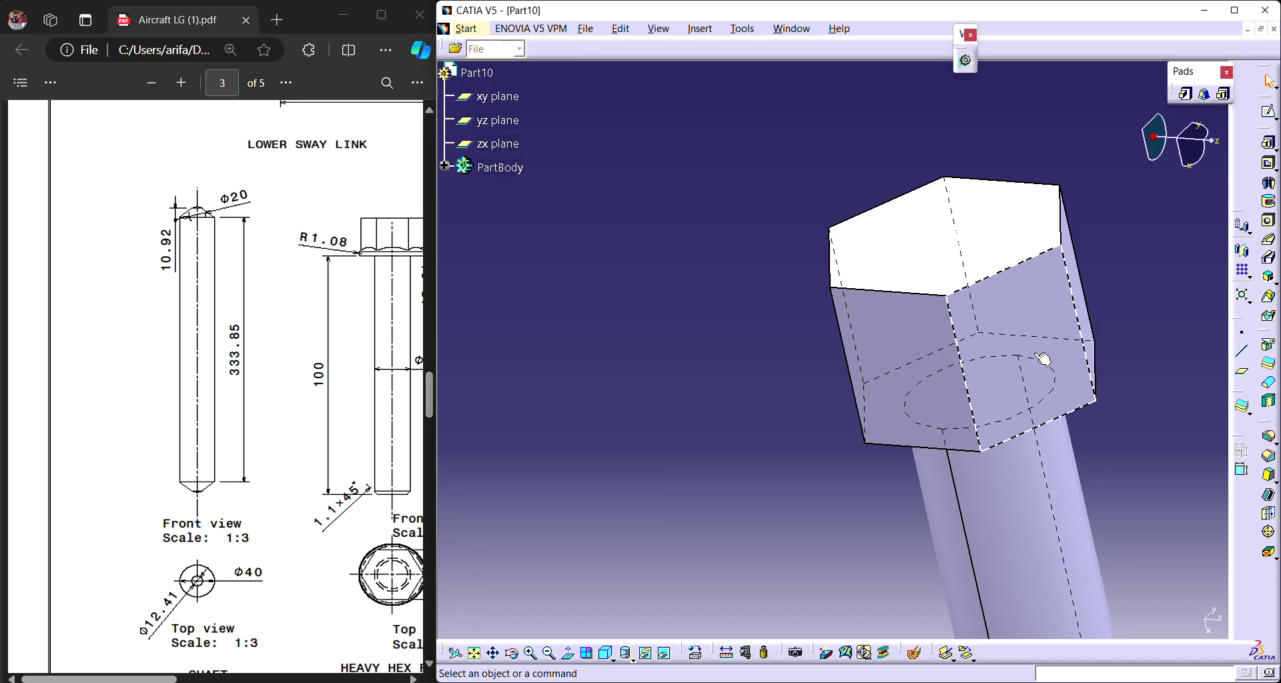
middle_click_drag(1161, 414, 946, 349)
middle_click_drag(940, 419, 938, 449)
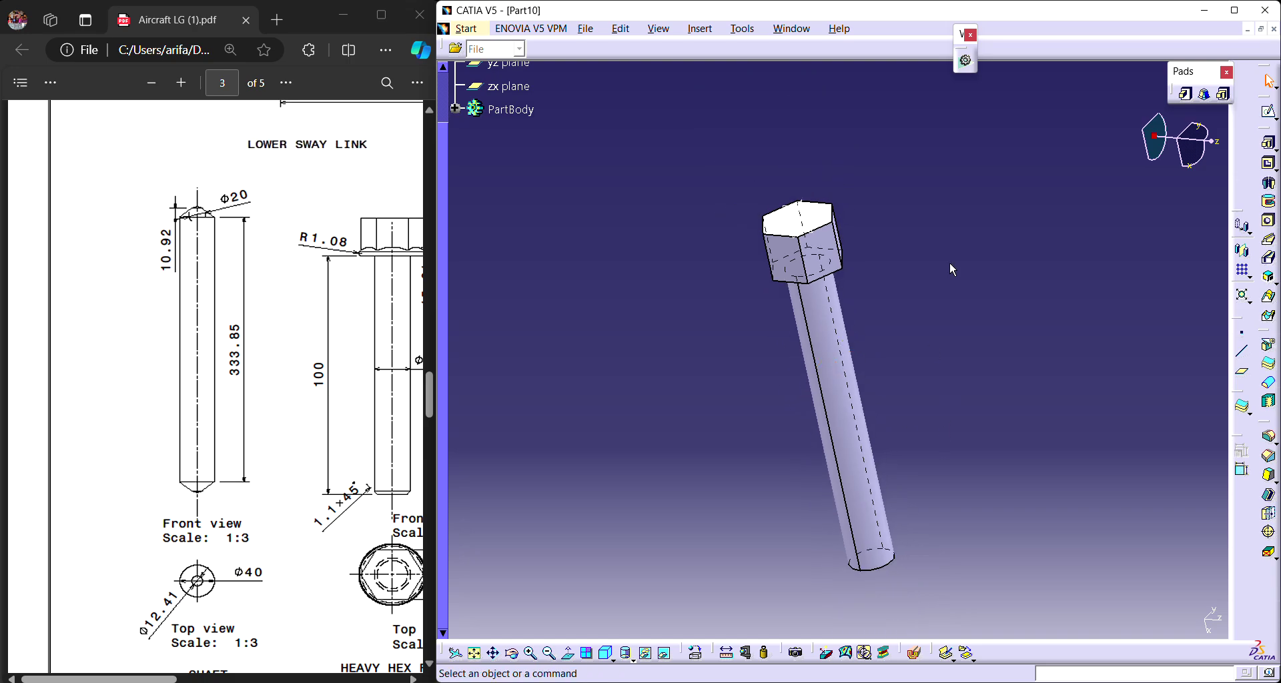
Open a new sketch on the zx plane, which runs through the screw's axis.
left_click(806, 225)
left_click(1270, 115)
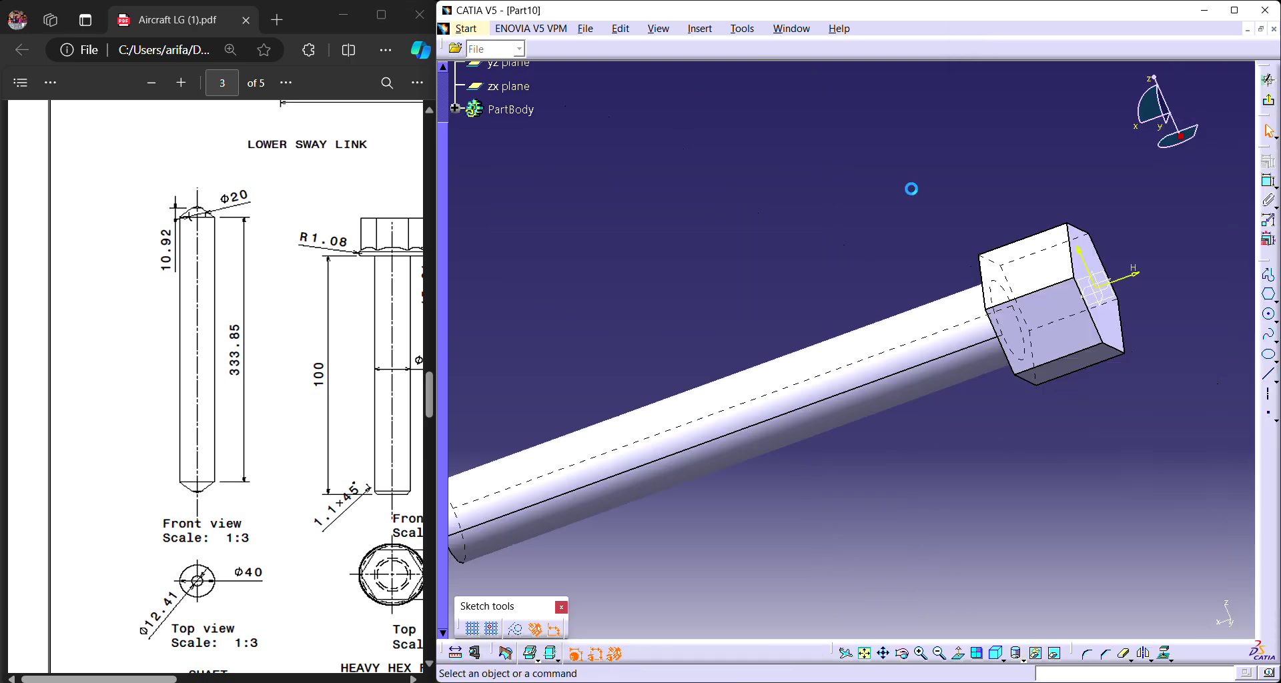
mouse_move(1144, 374)
middle_mouse_down()
mouse_move(1089, 366)
mouse_move(1110, 269)
middle_mouse_up()
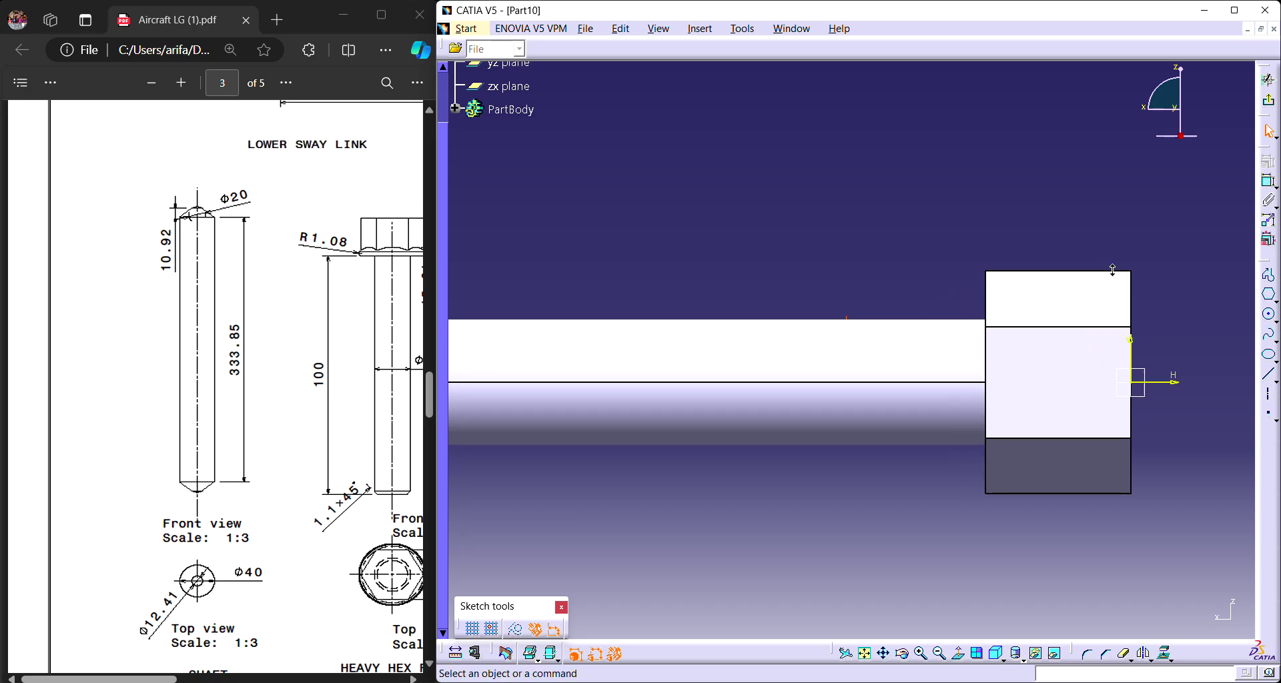
middle_click_drag(1085, 209, 943, 166)
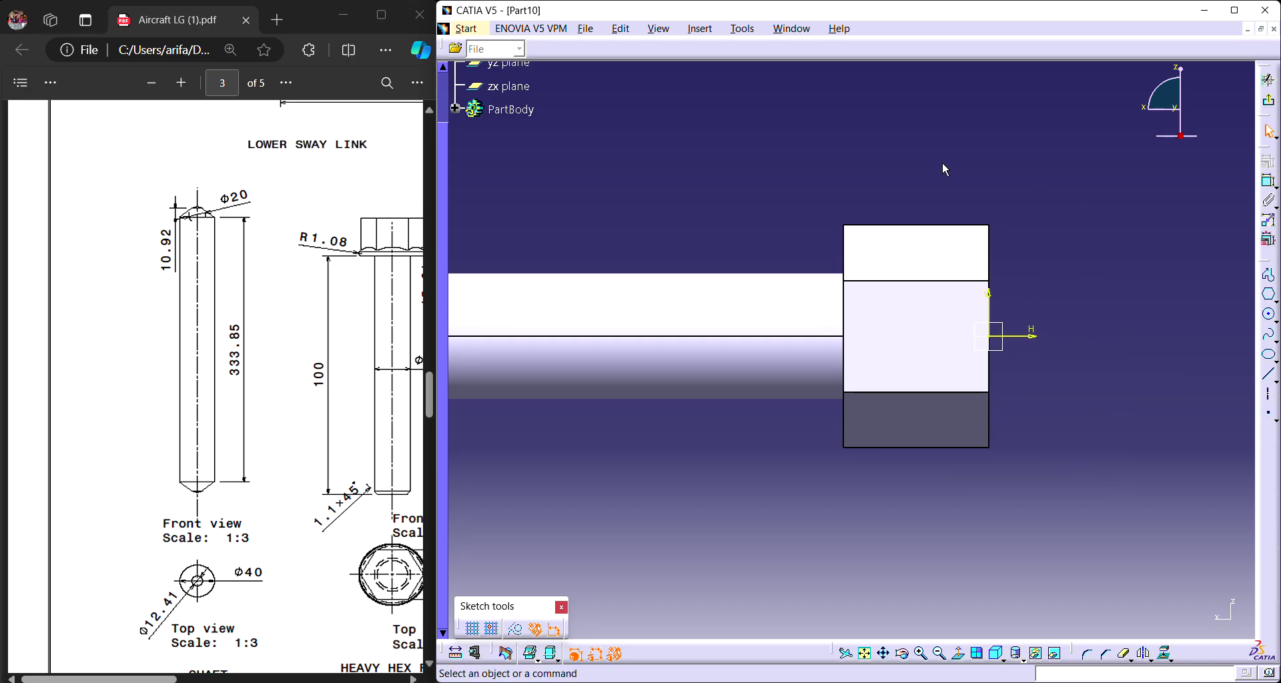
Sketch a closed flange profile at the head's underside with a vertical line, tangent arc of about 1.5 mm radius, sloping line and horizontal base.
left_click(1271, 277)
left_click(844, 260)
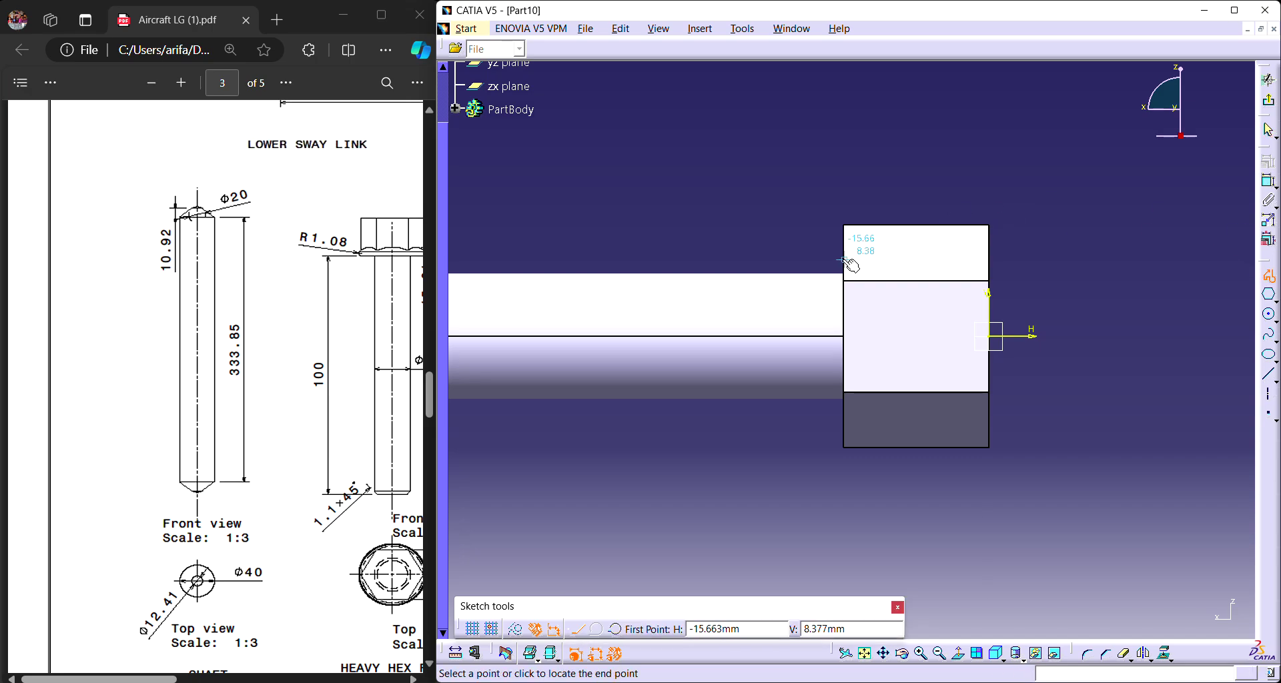
left_click(844, 208)
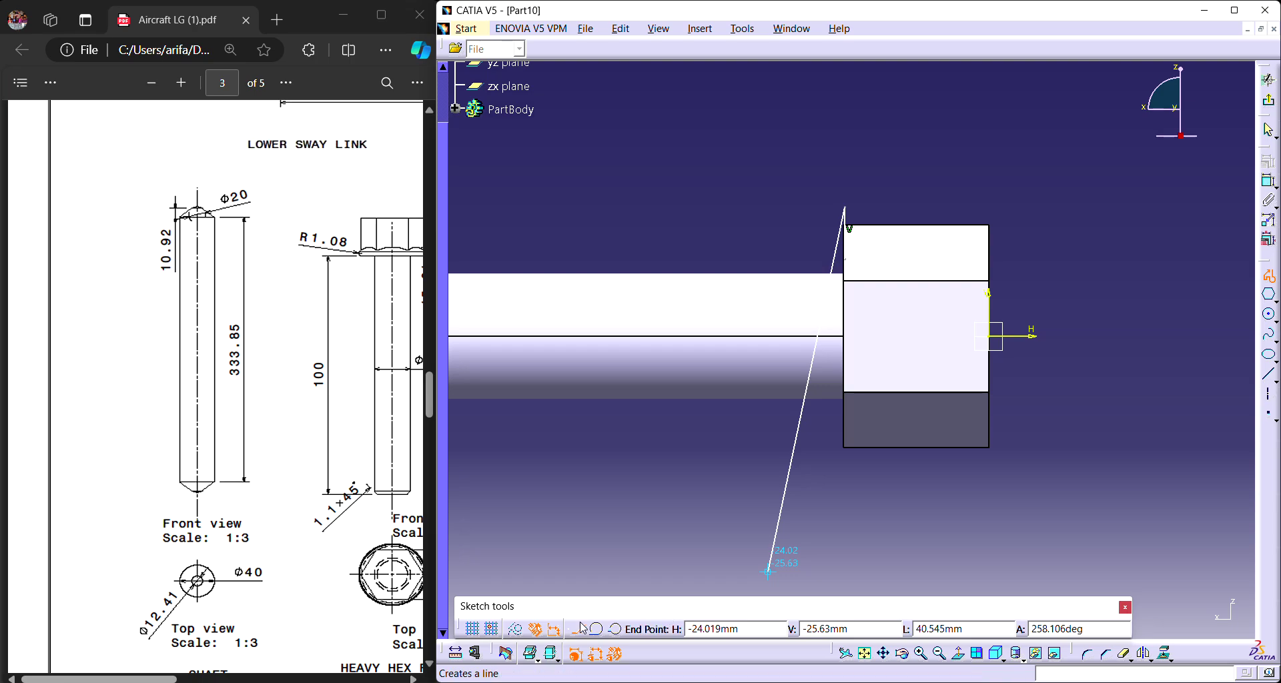
left_click_drag(778, 634, 644, 485)
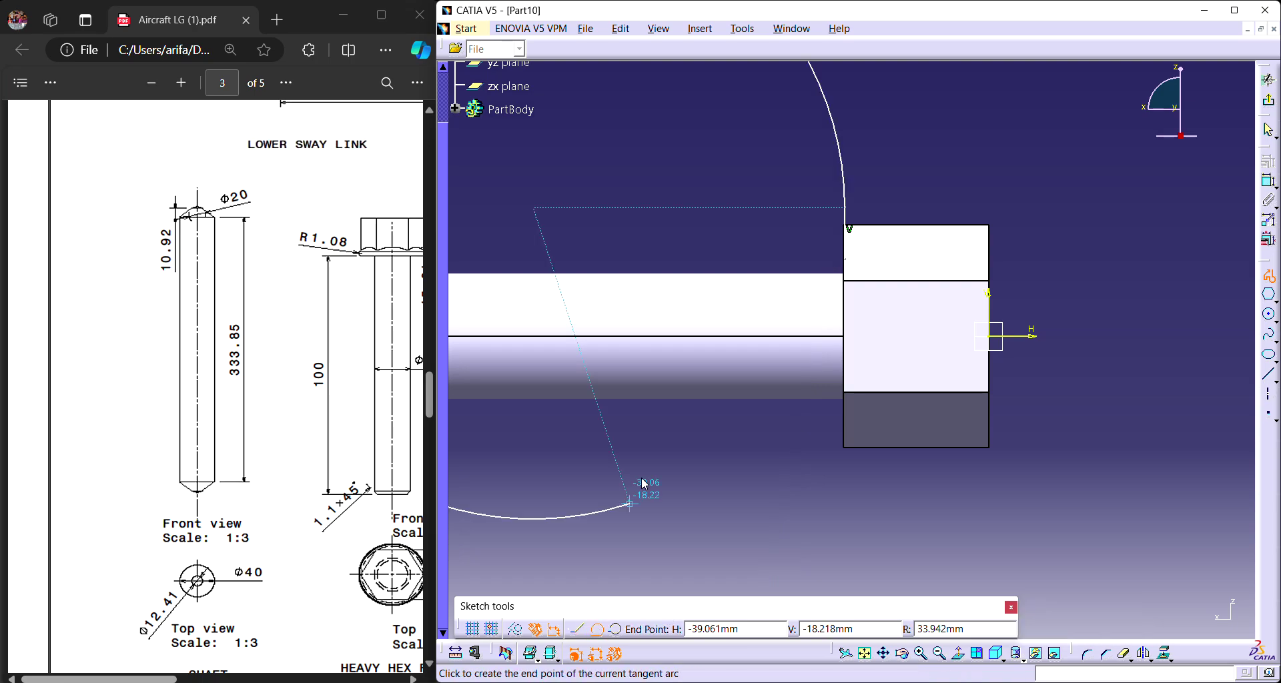
left_click(870, 197)
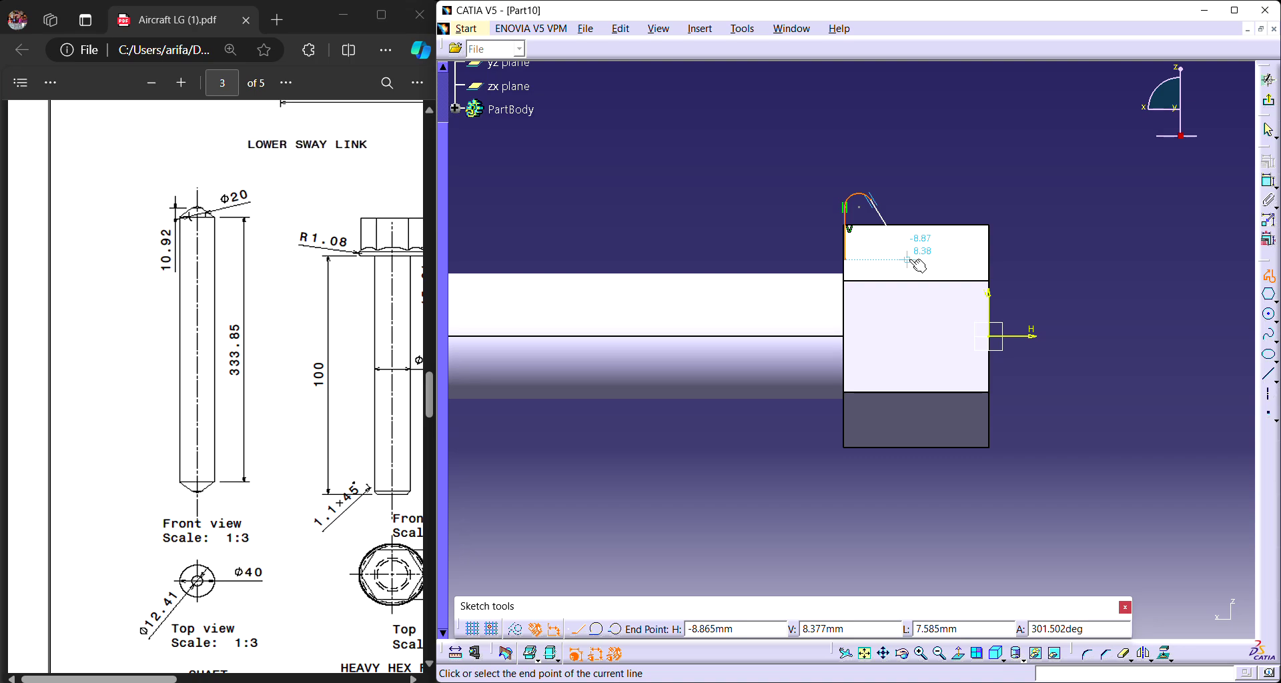
left_click(907, 259)
left_click(845, 260)
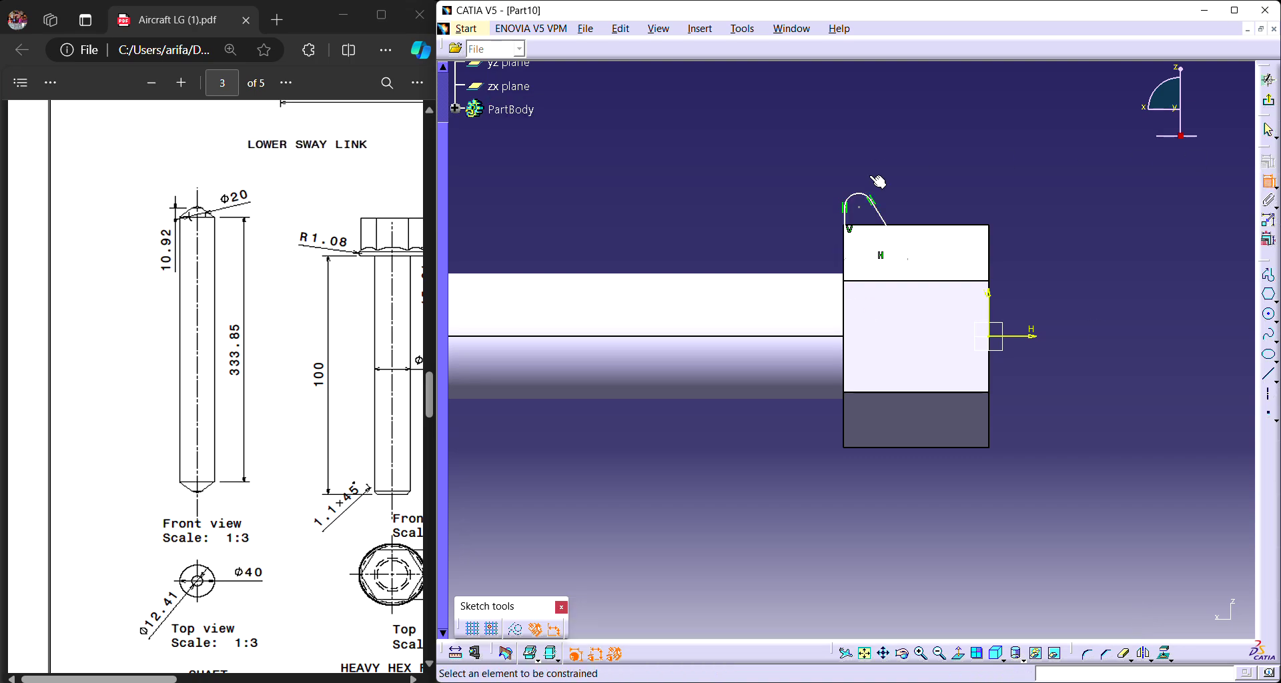
Dimension the flange profile's arc radius and set it to 1.08 mm.
left_click(870, 201)
left_click(860, 152)
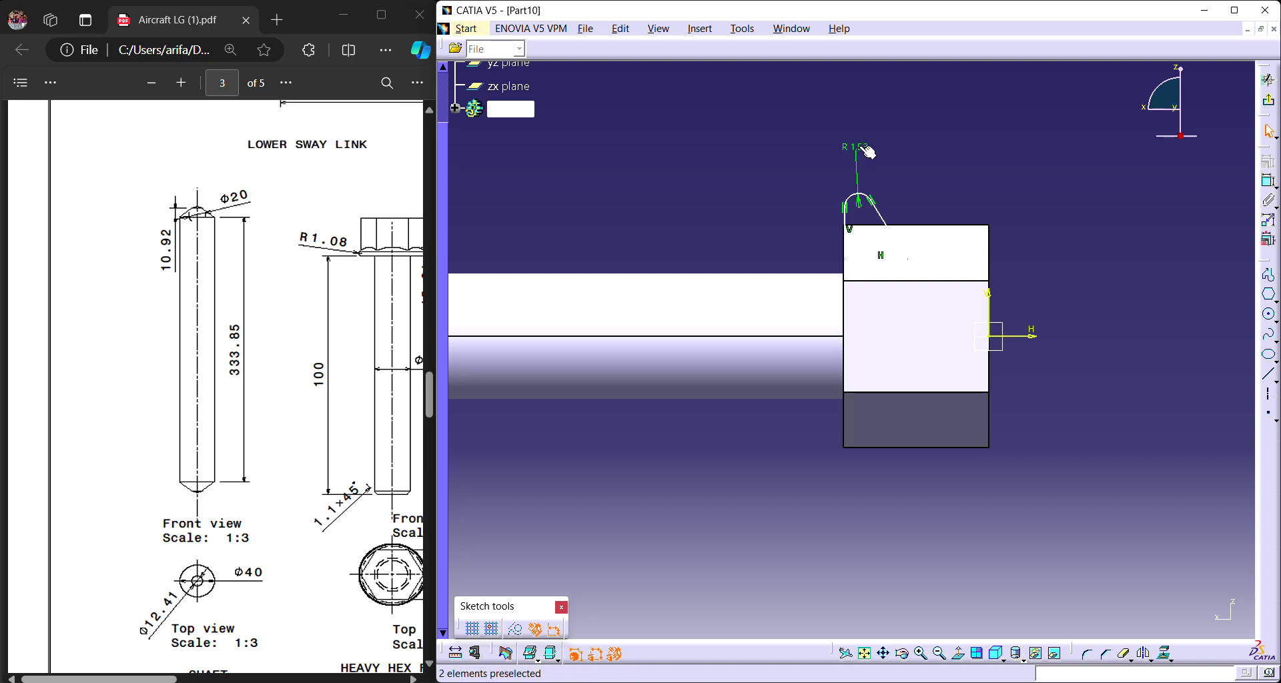
double_click(862, 154)
type("1.08")
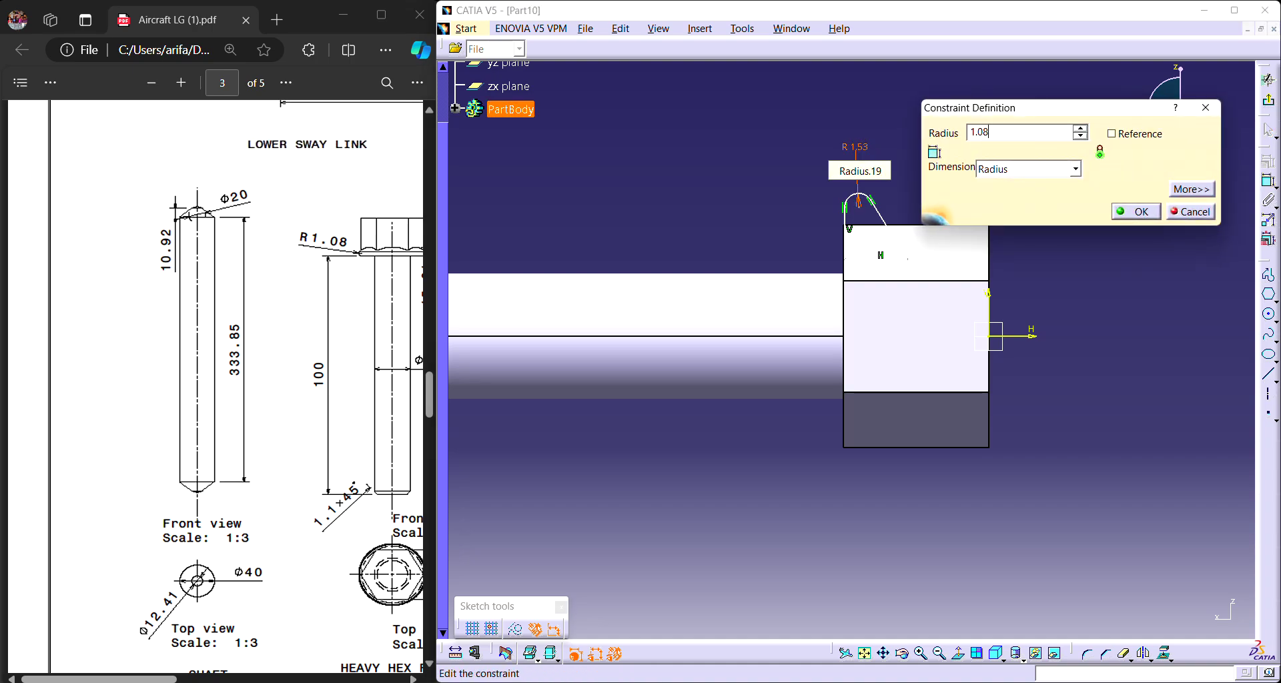
key("Return")
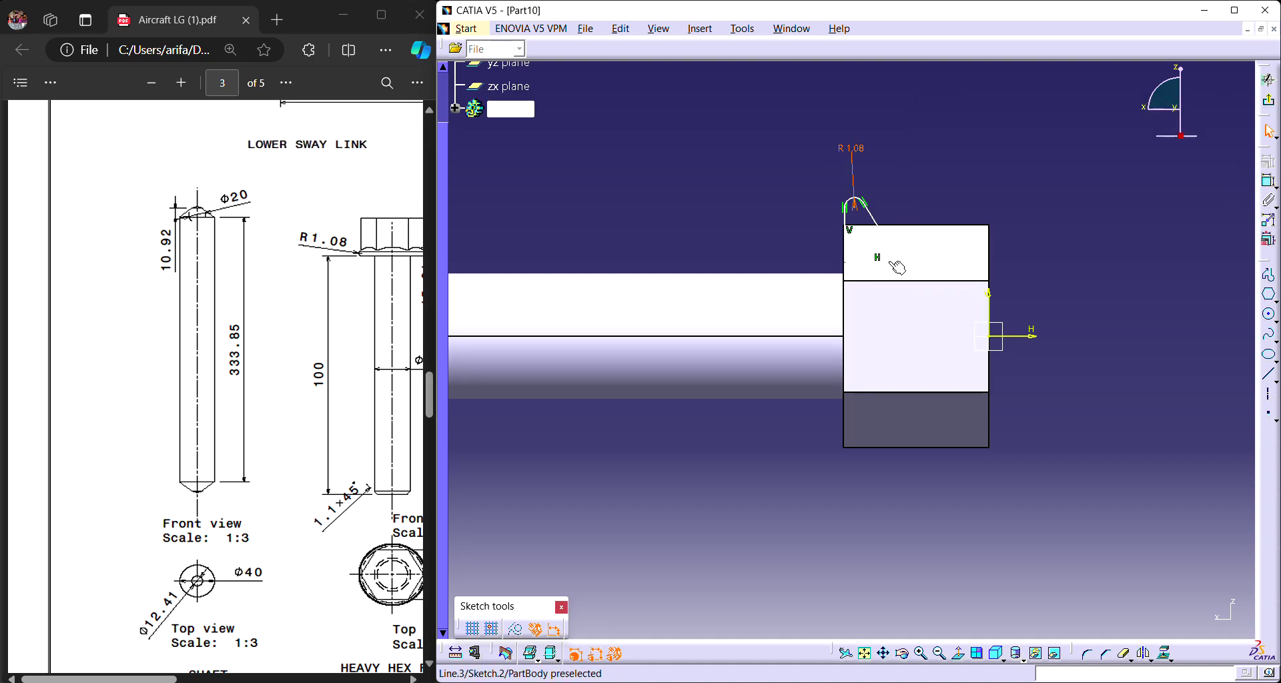
Dimension the length of the flange profile's horizontal base line and set it to 6 mm.
left_click(1270, 185)
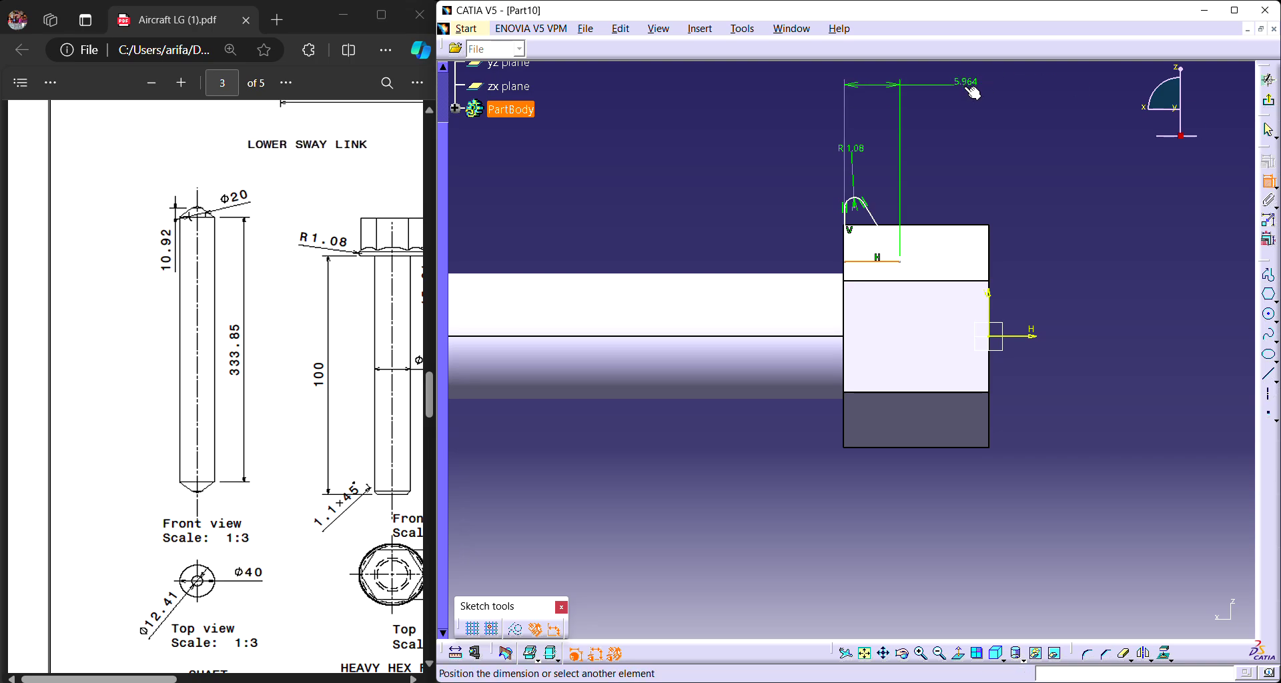
double_click(951, 99)
type("6")
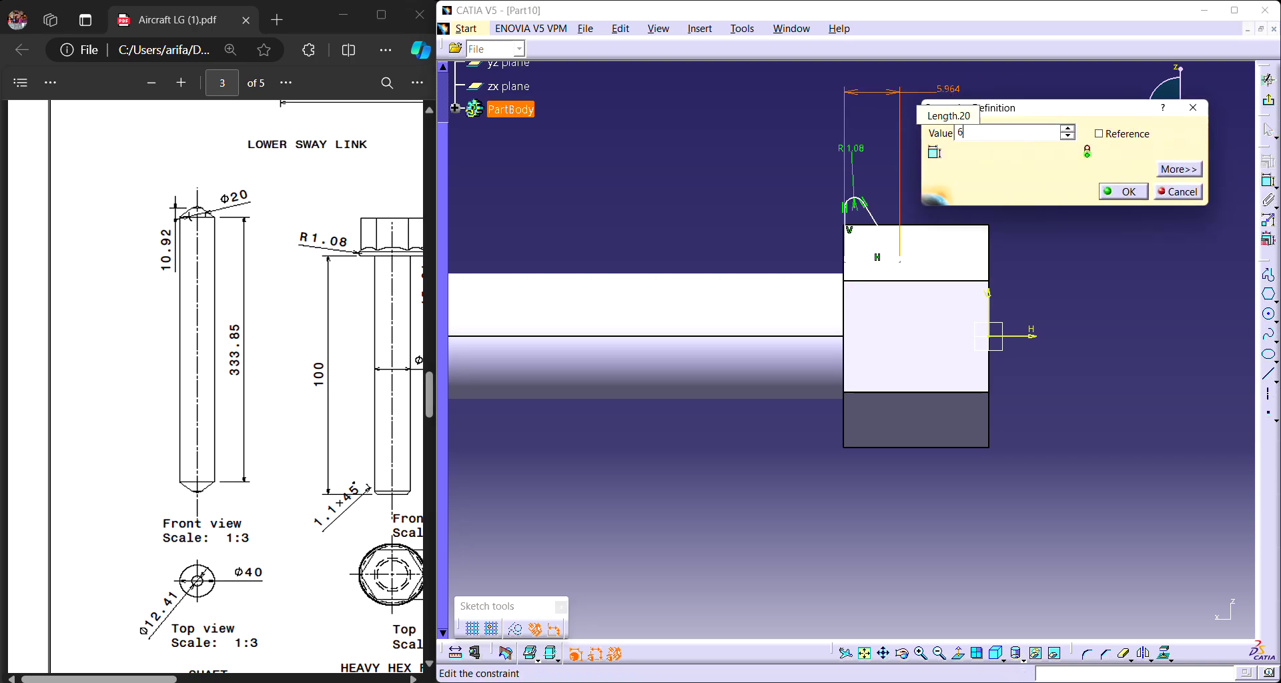
key("Return")
Dimension the distance from the flange profile's arc to the sketch's horizontal axis and set it to 12.5 mm.
left_click(1269, 184)
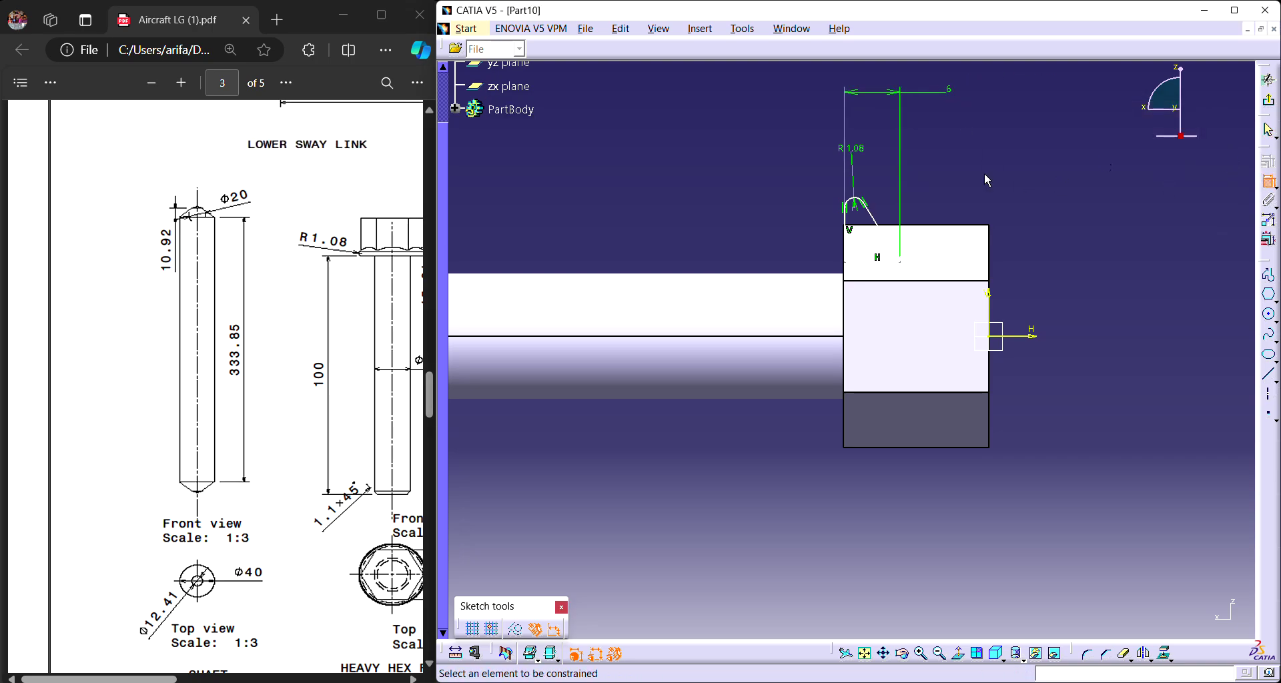
left_click(856, 218)
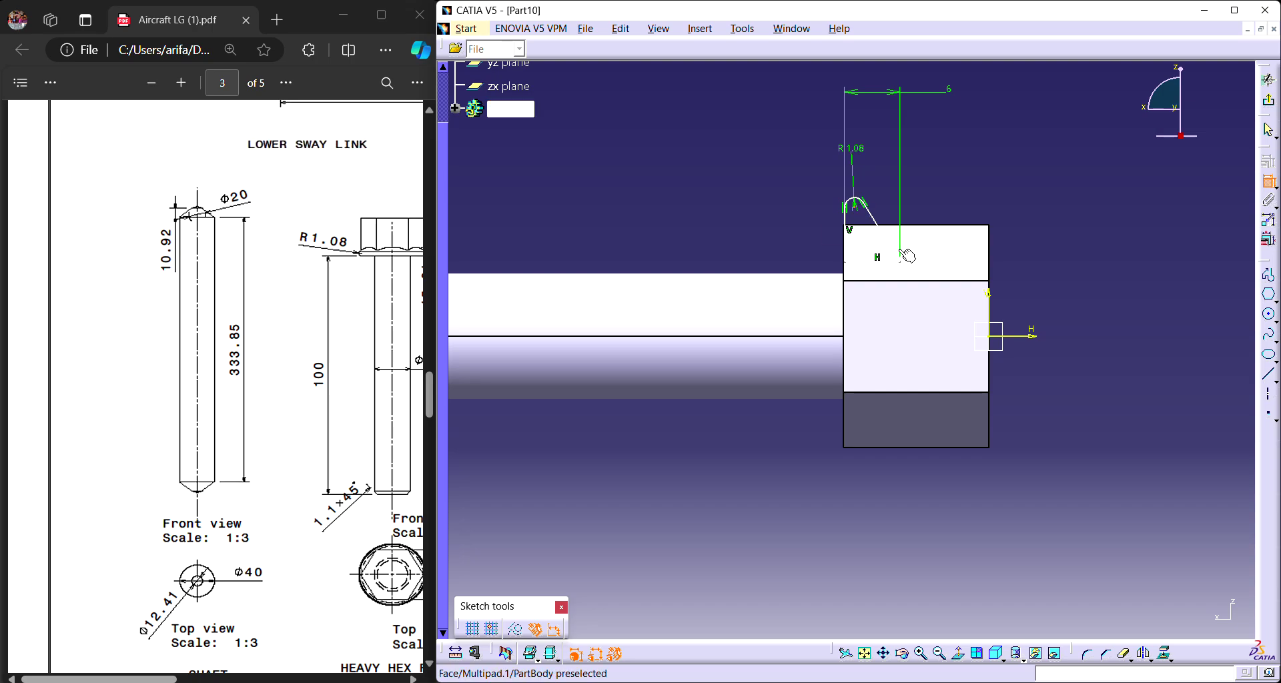
left_click(961, 337)
left_click(799, 252)
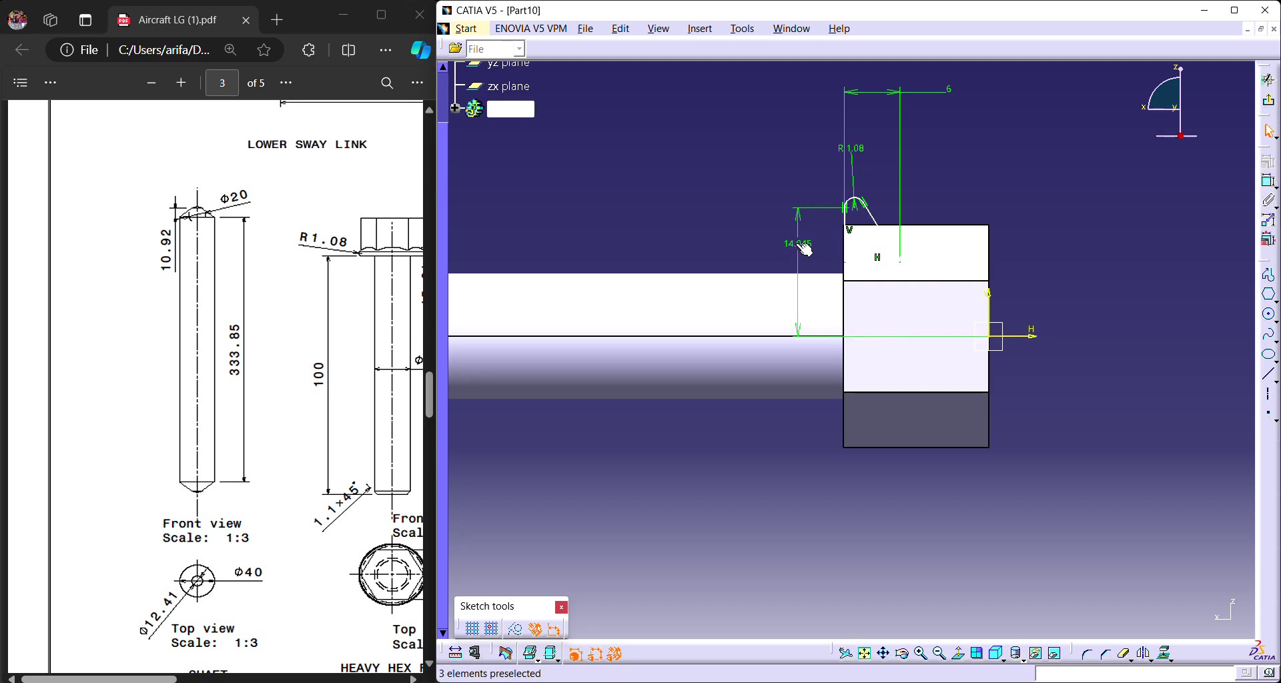
double_click(798, 247)
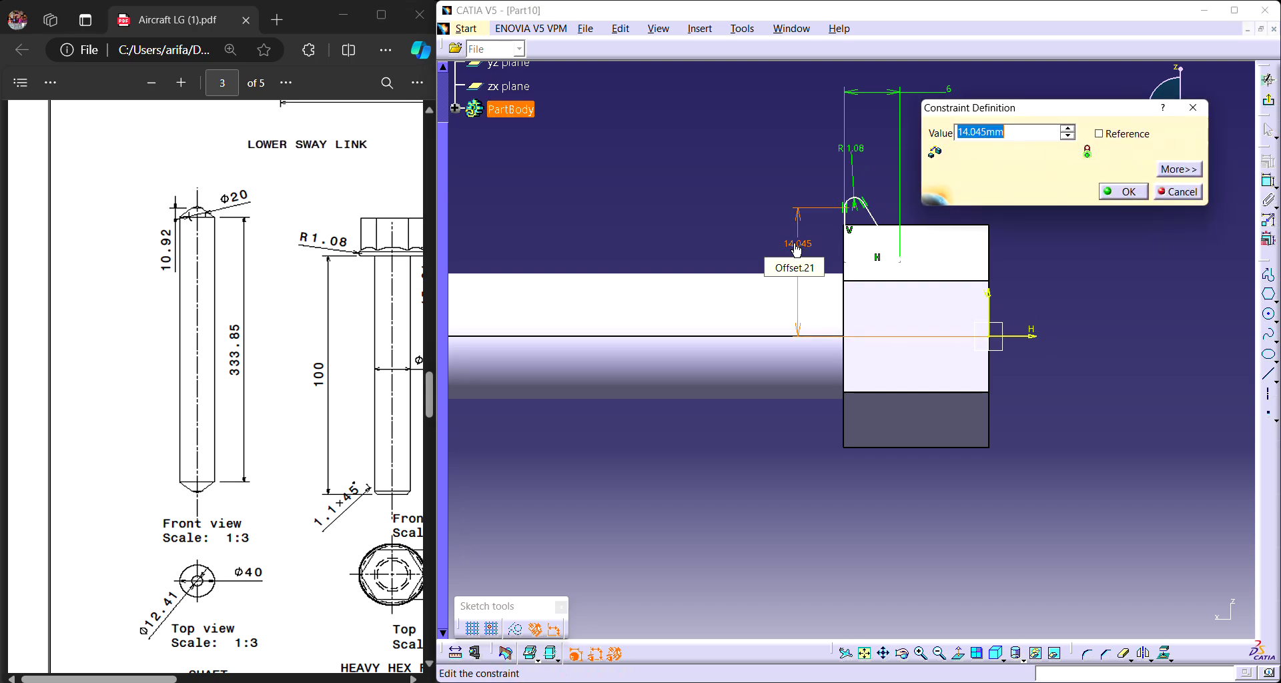
type("12.5")
key("Return")
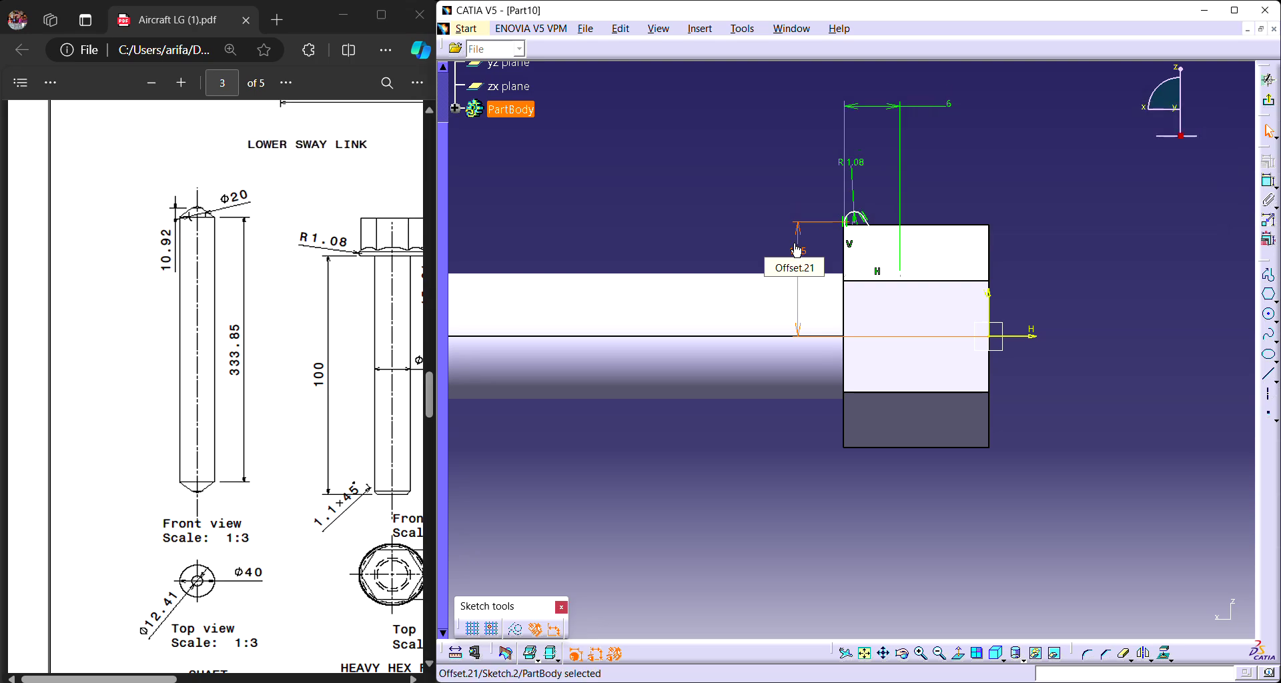
Dimension the distance from the flange profile's base line to the horizontal axis and set it to 7 mm.
left_click(1267, 180)
left_click(872, 281)
left_click(1038, 336)
left_click(1077, 307)
double_click(1077, 305)
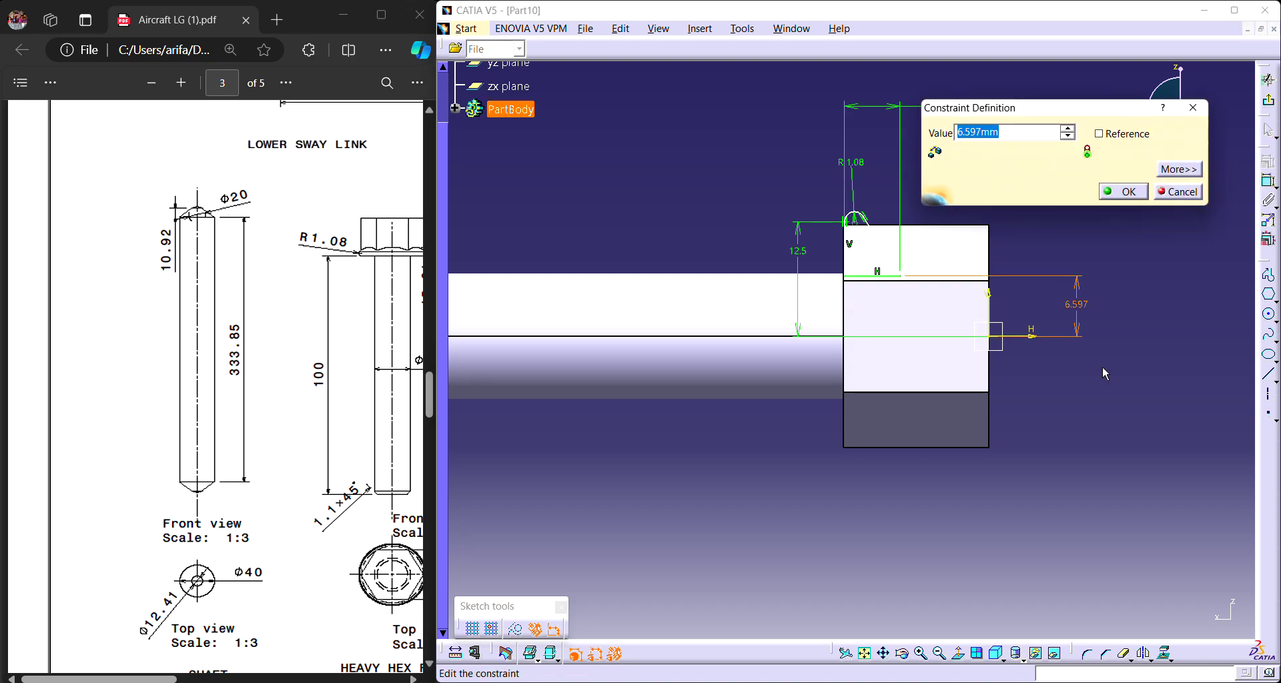
type("7")
key("Return")
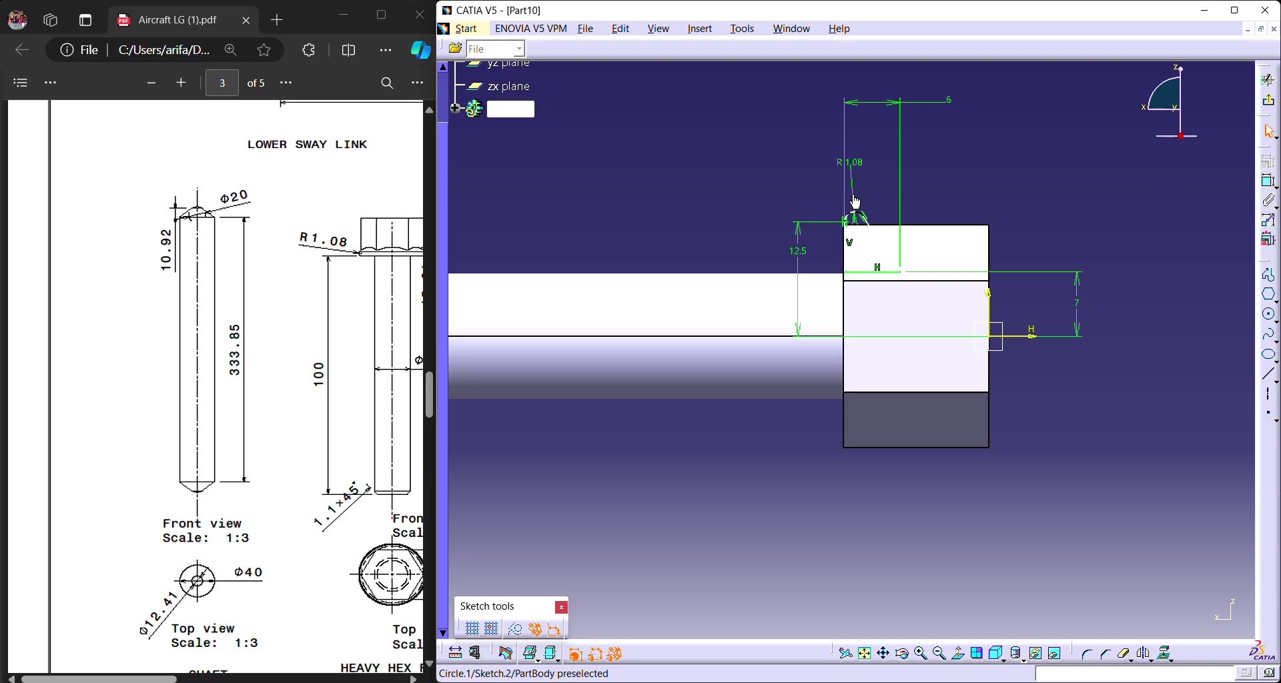
Constrain the flange profile's vertical line to be coincident with the underside edge of the hex head.
left_click_drag(853, 242, 834, 245)
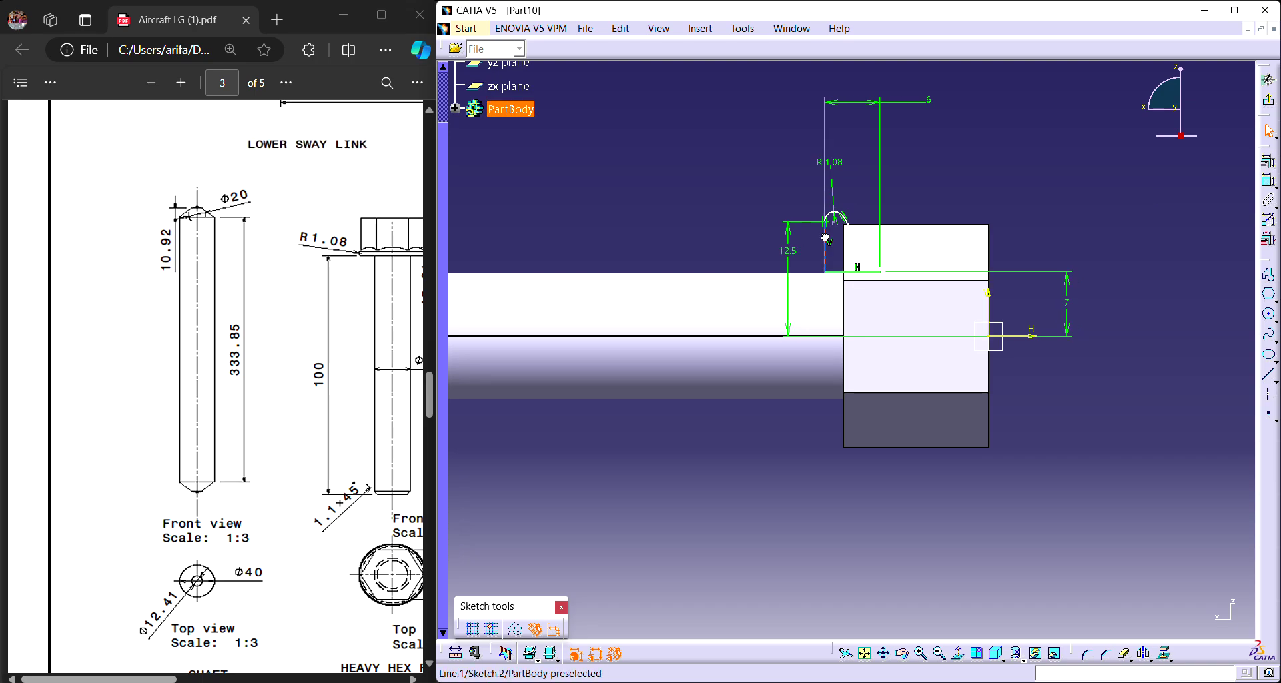
left_click(852, 257, "ctrl")
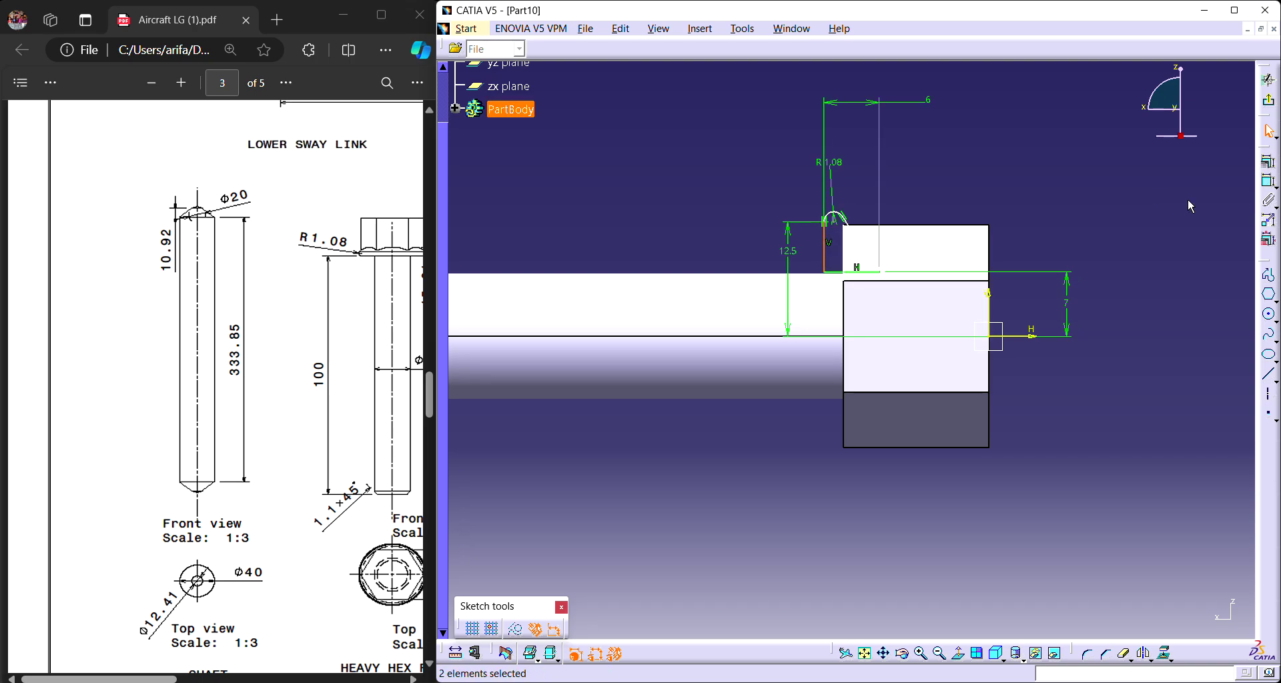
left_click(1268, 161)
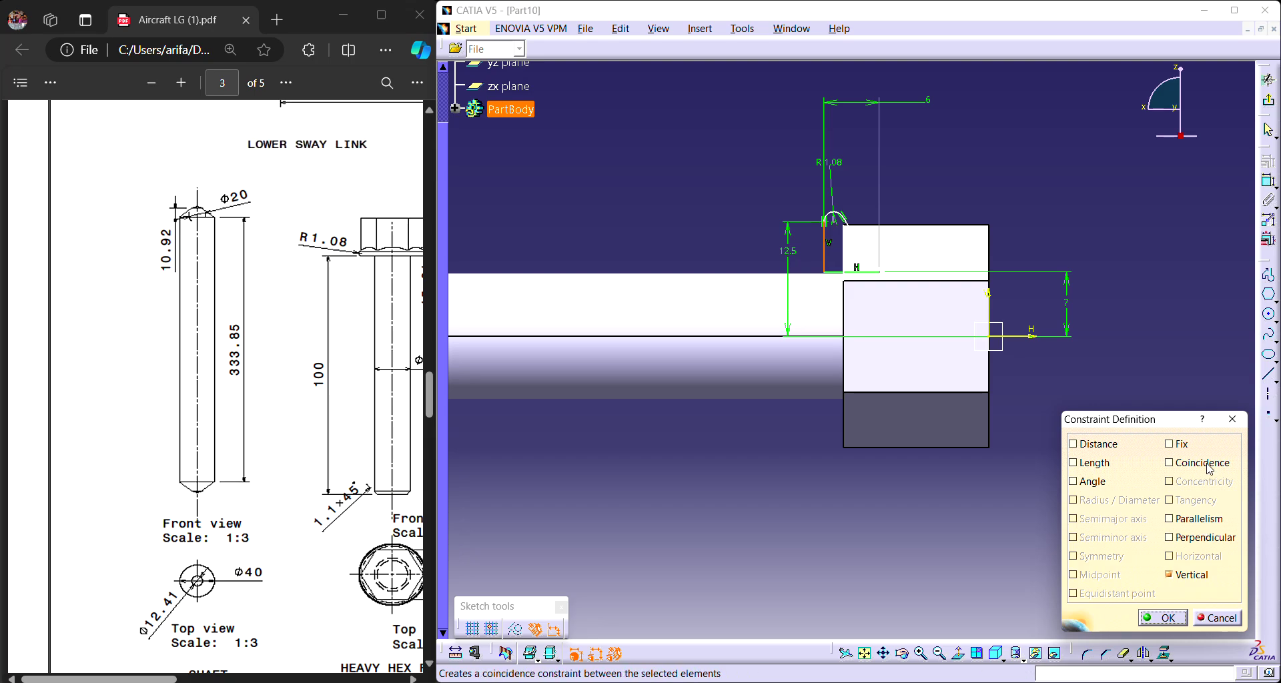
left_click(1169, 462)
left_click(1164, 620)
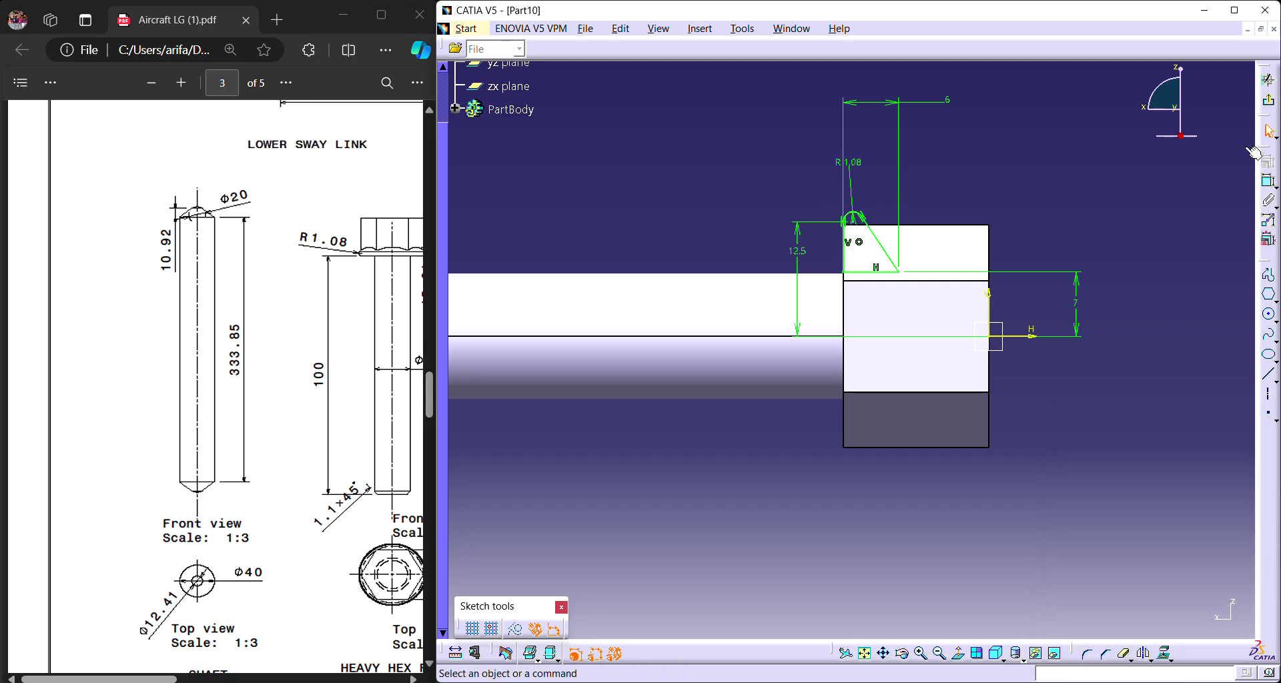
Finish the flange sketch and revolve it 360 degrees about the screw's axis with the Shaft command, using HDirection as the axis.
left_click(1268, 79)
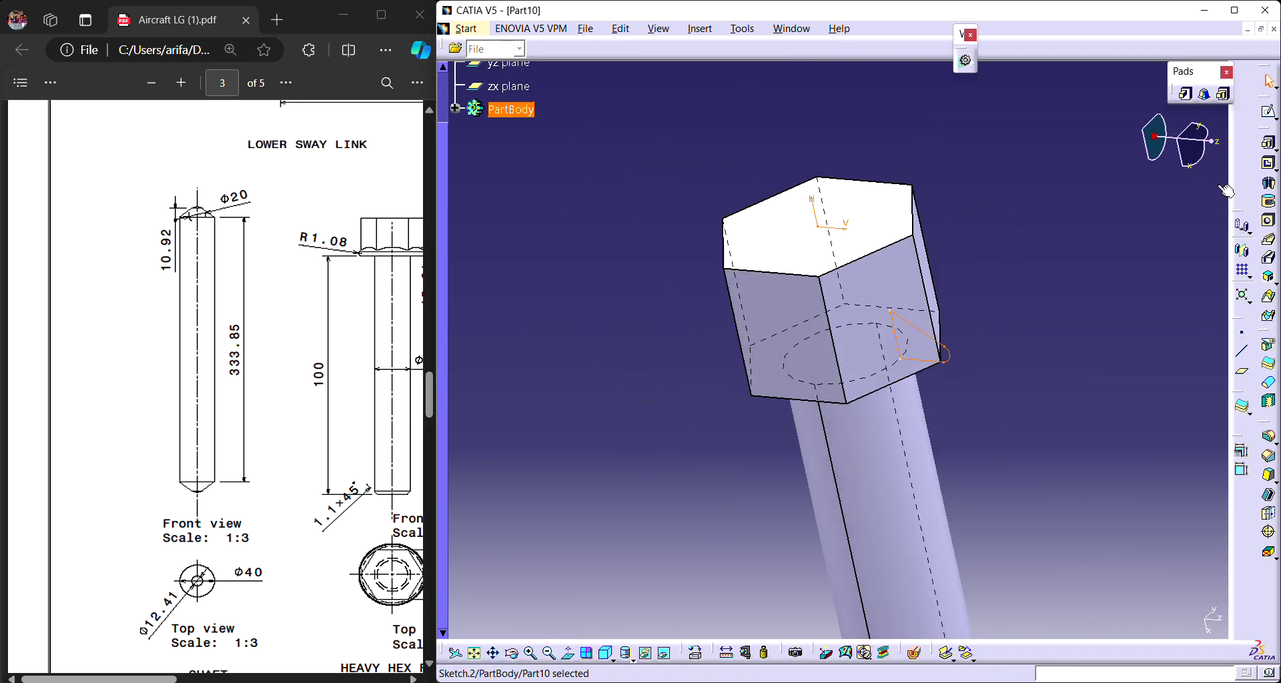
left_click(1268, 183)
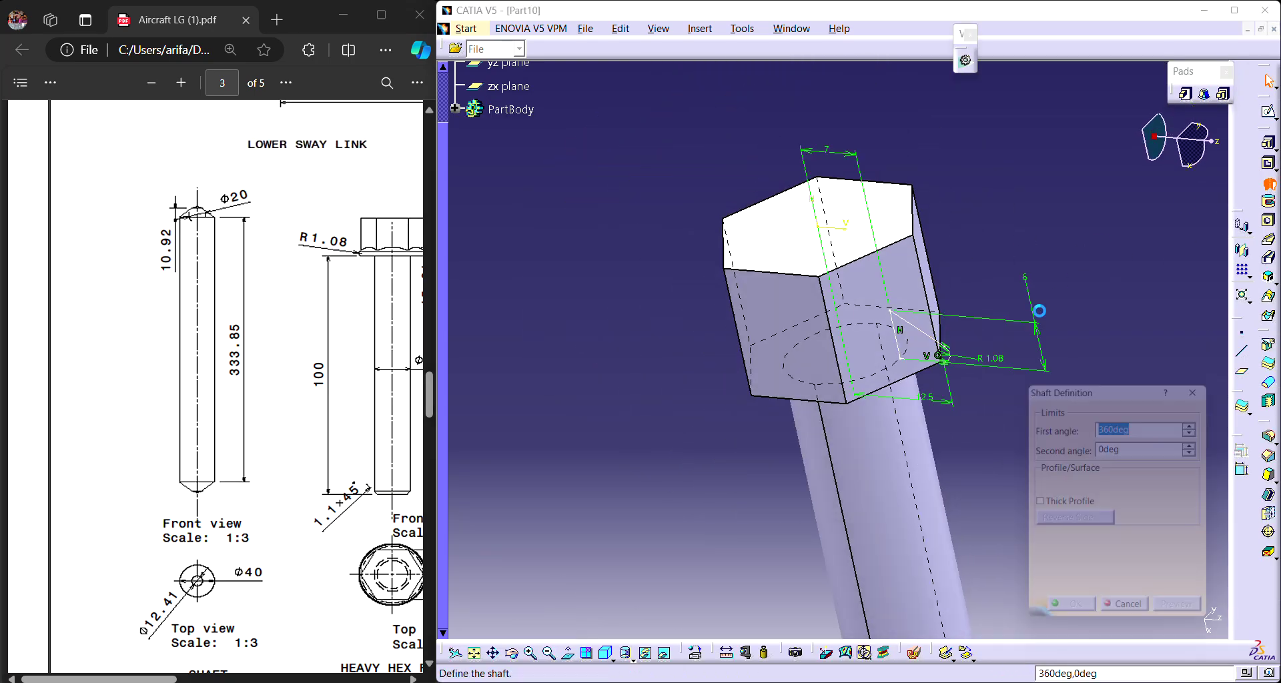
left_click(814, 208)
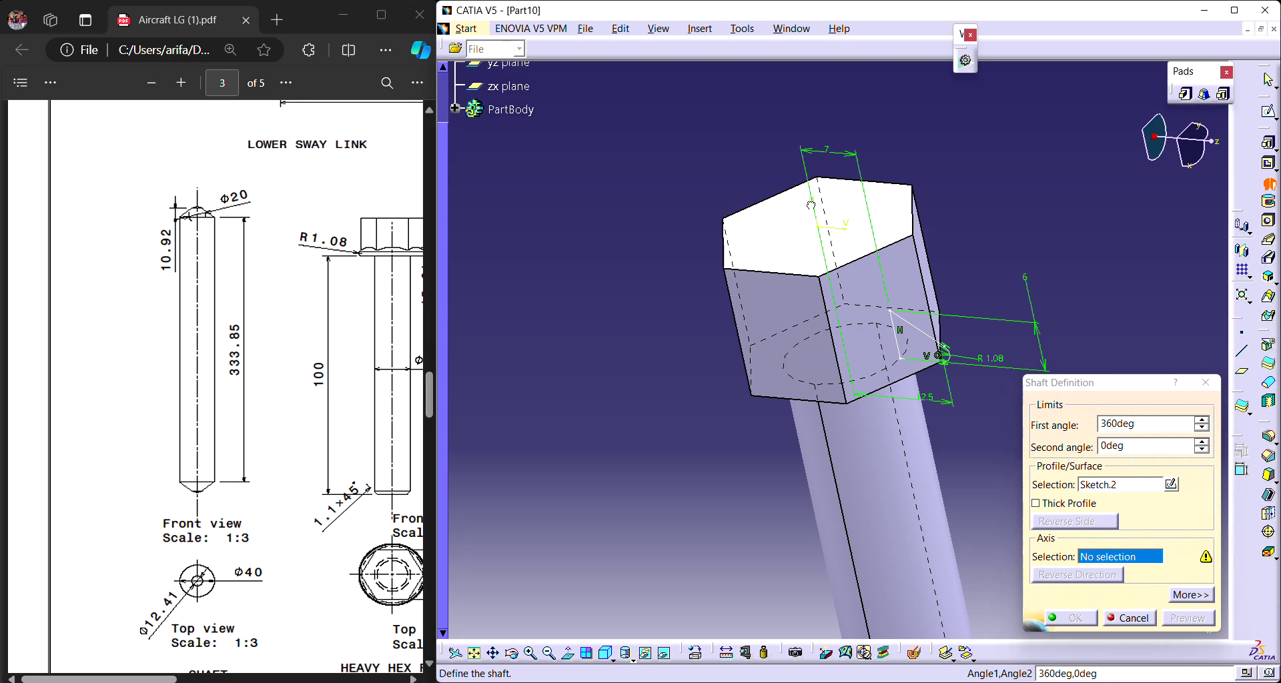
left_click(817, 211)
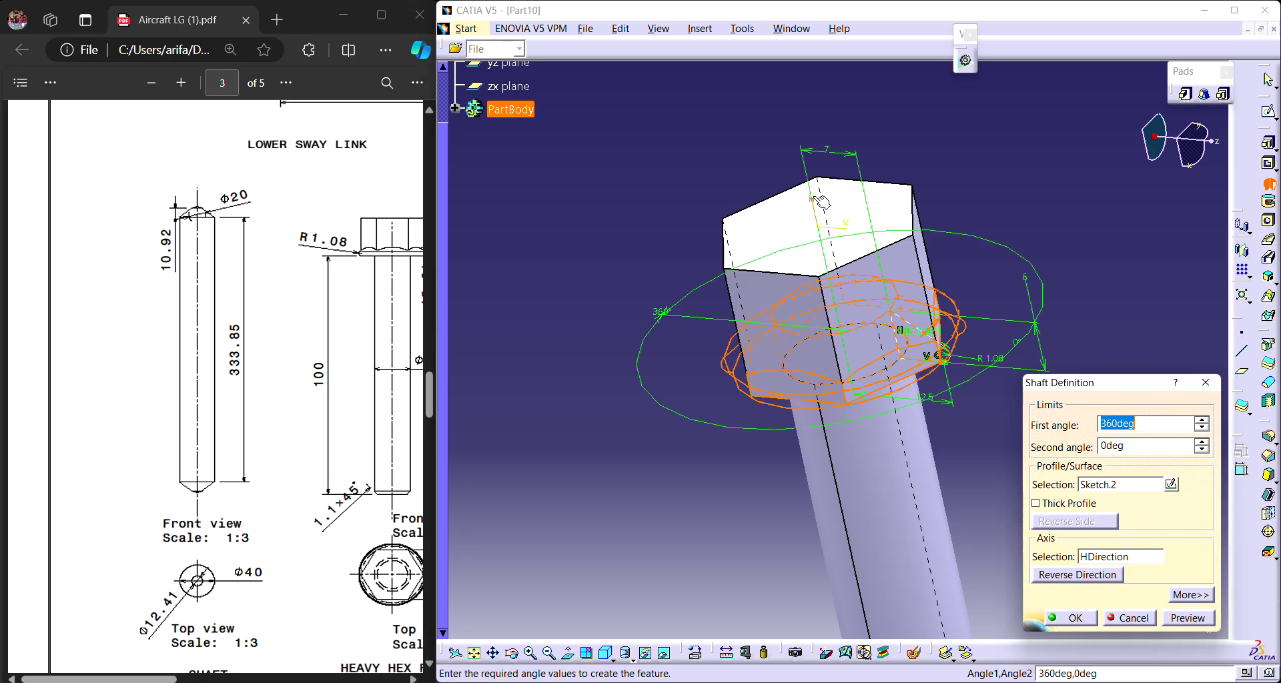
left_click(1073, 618)
middle_click_drag(726, 484, 819, 324)
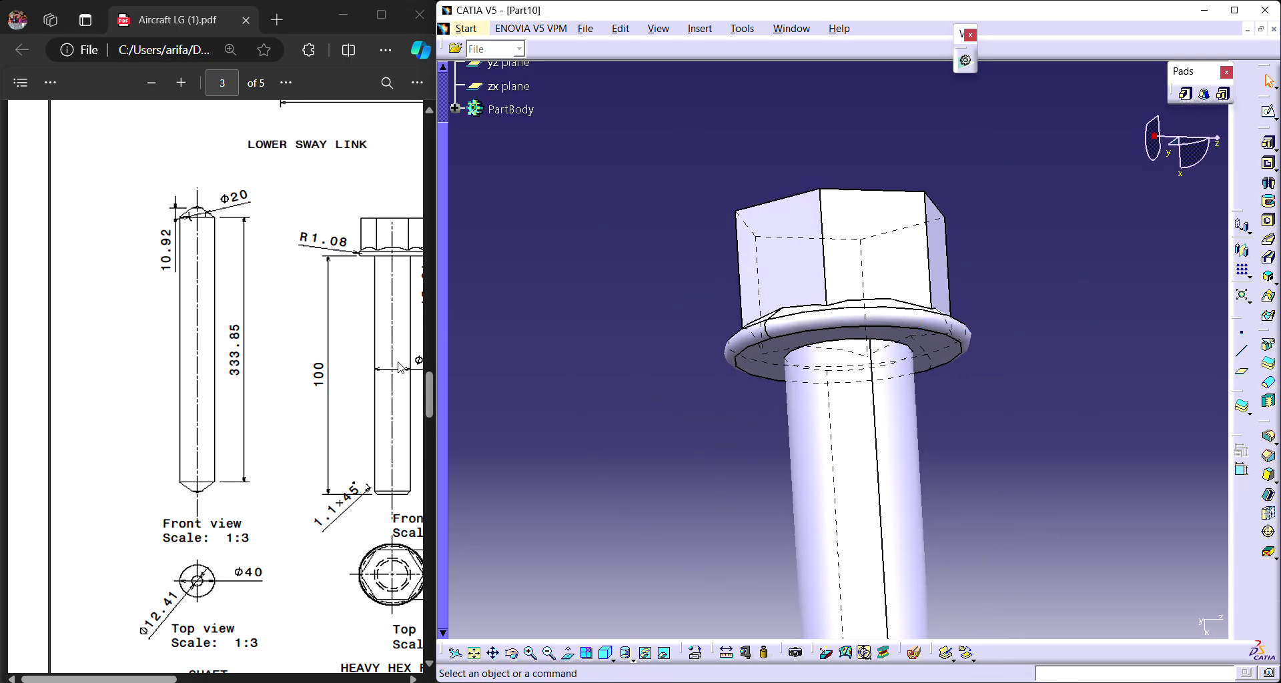
Create a new part for the drawing's shaft and open a sketch on its yz plane.
left_click_drag(172, 675, 228, 671)
middle_click_drag(700, 241, 668, 329)
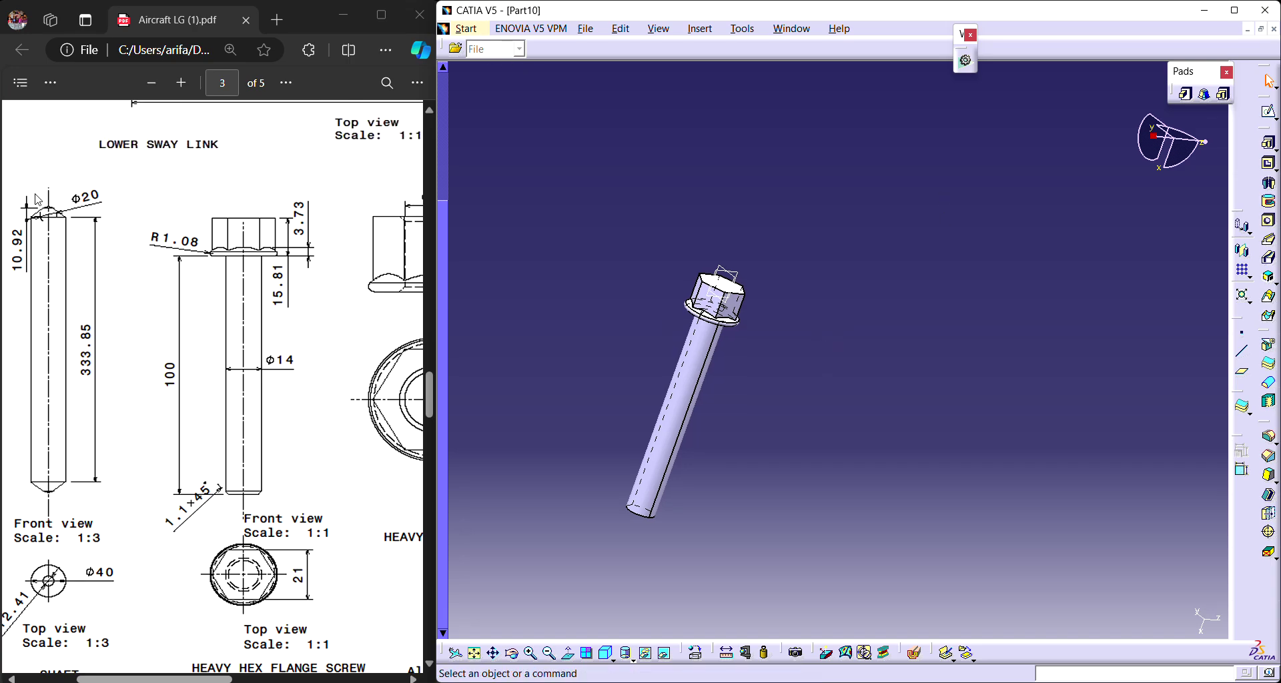
left_click(467, 30)
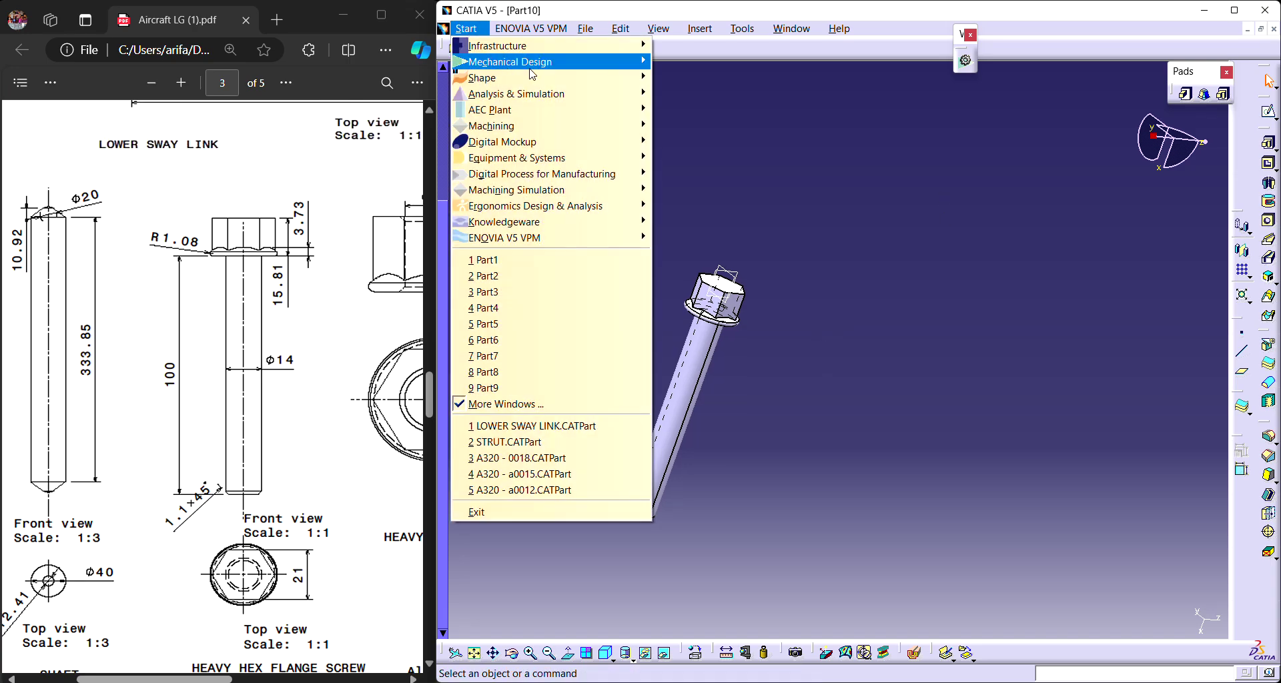
mouse_move(597, 63)
left_click(710, 67)
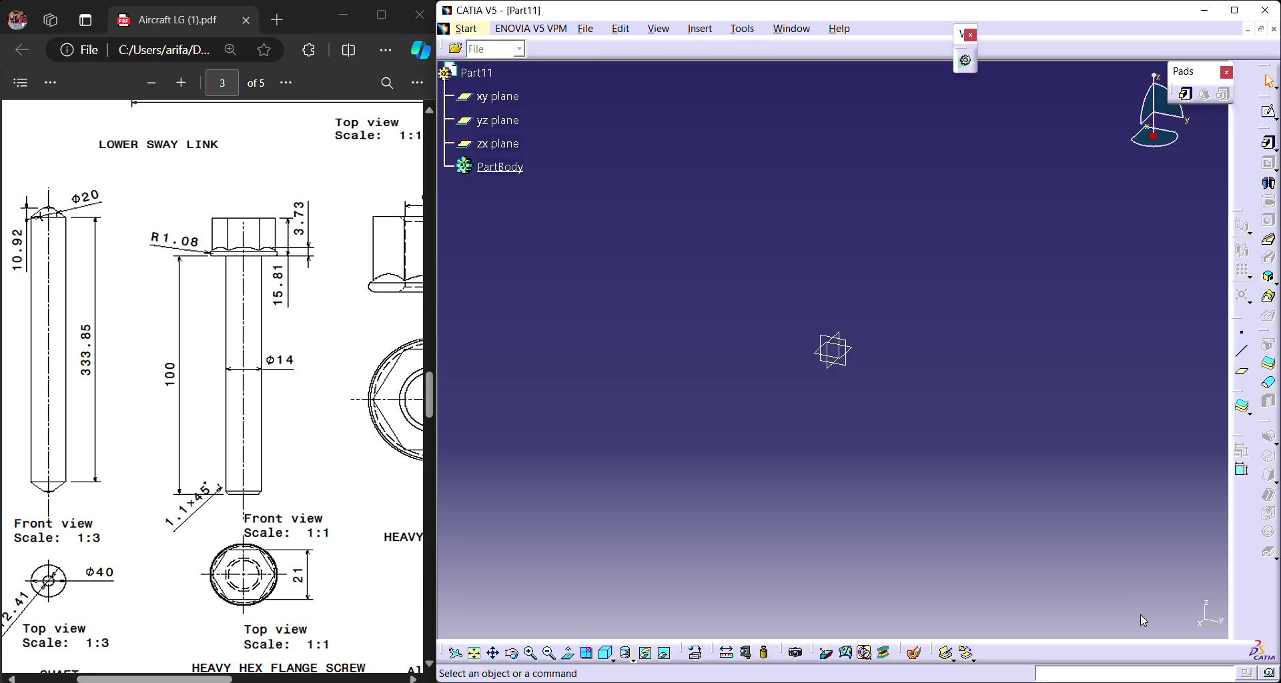
left_click(1268, 111)
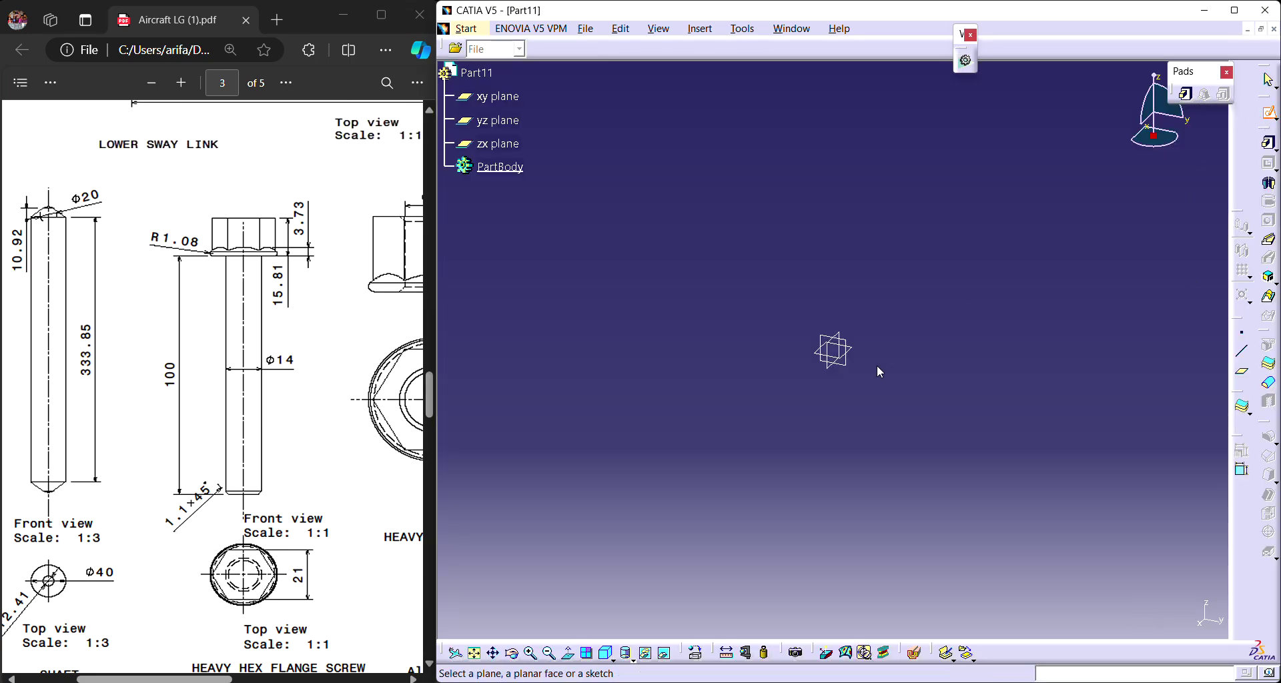
left_click(833, 347)
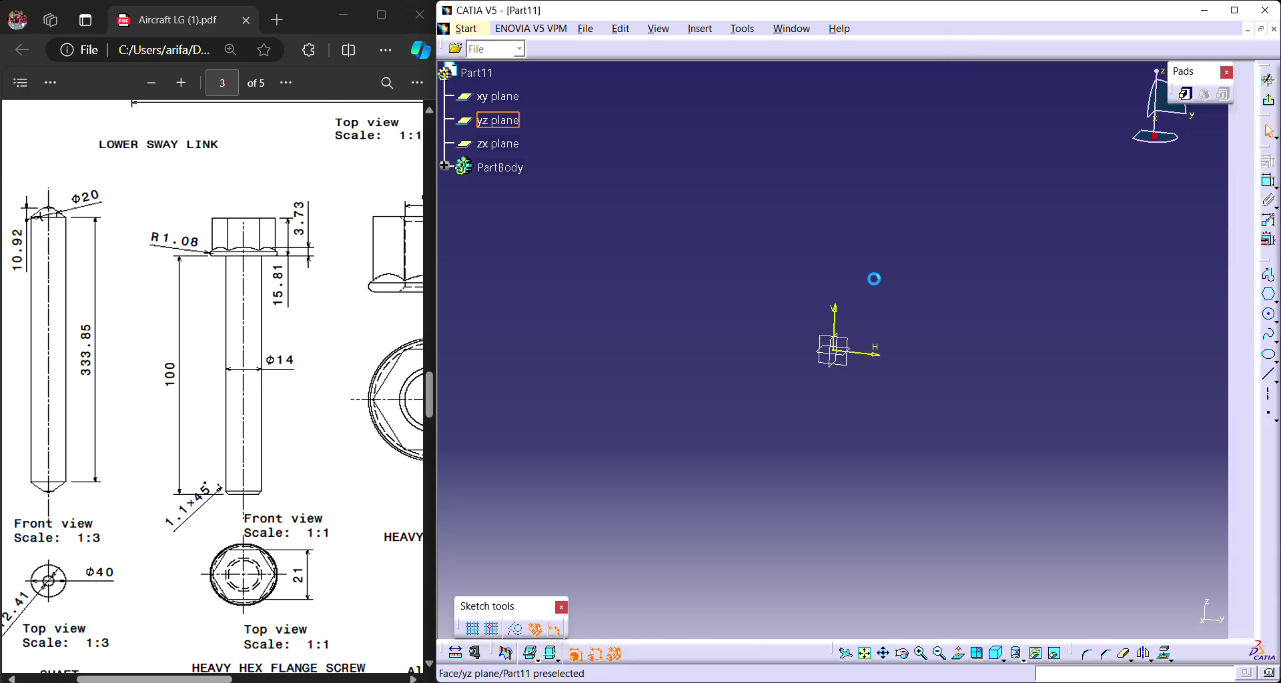
Sketch an open profile with a vertical line about 95 mm long from the horizontal axis and a sloping line about 17.7 mm long to the vertical axis.
left_click(1268, 275)
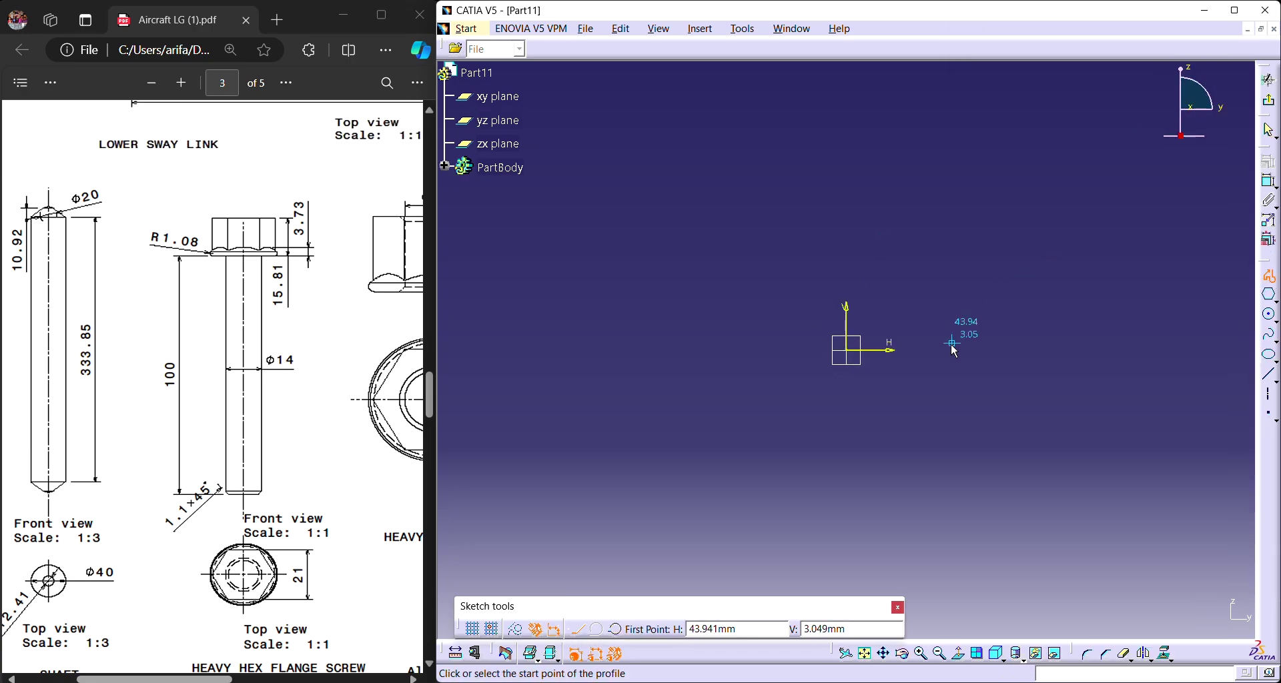
left_click(874, 349)
left_click(873, 122)
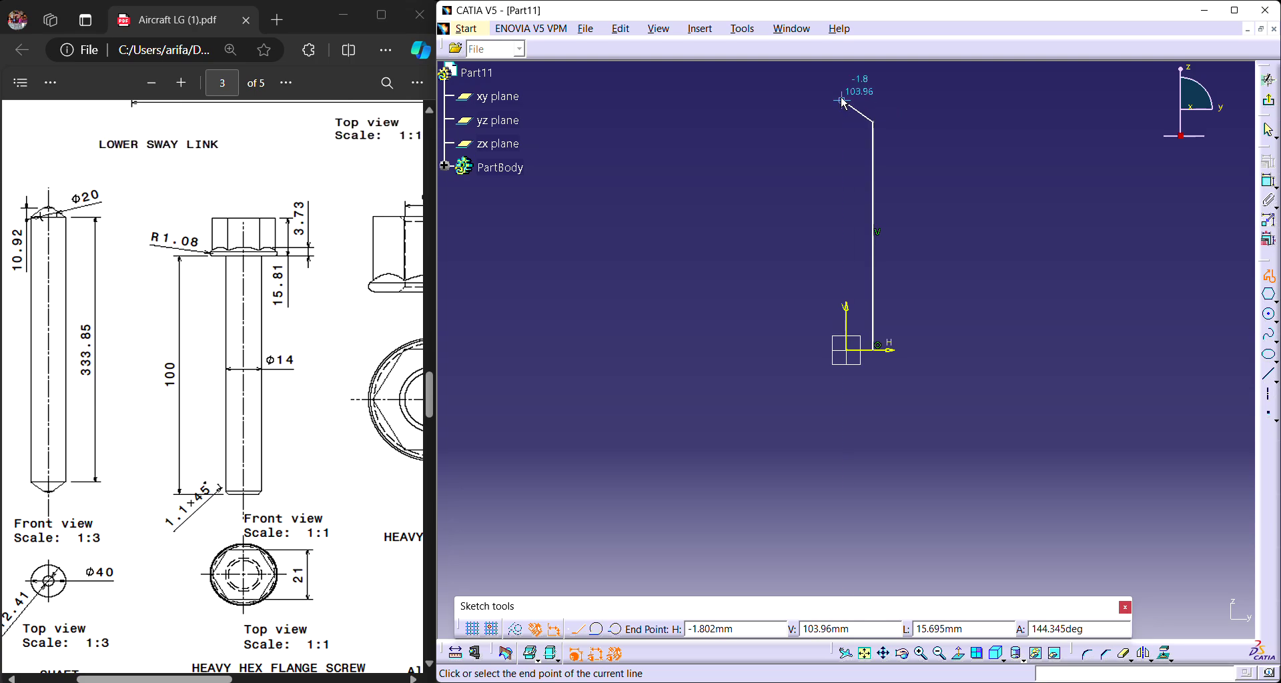
left_click(845, 89)
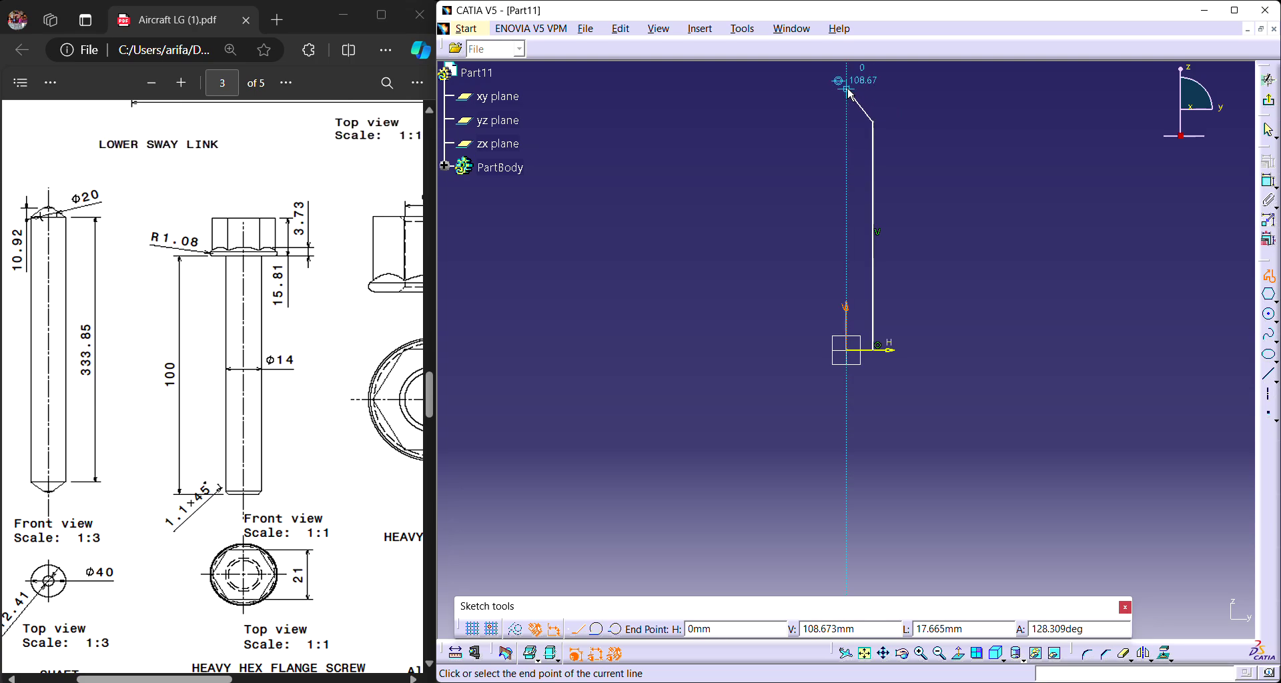
left_click(1269, 279)
Dimension the length of the shaft profile's vertical line and set it to 333.85/2 mm.
left_click(1269, 182)
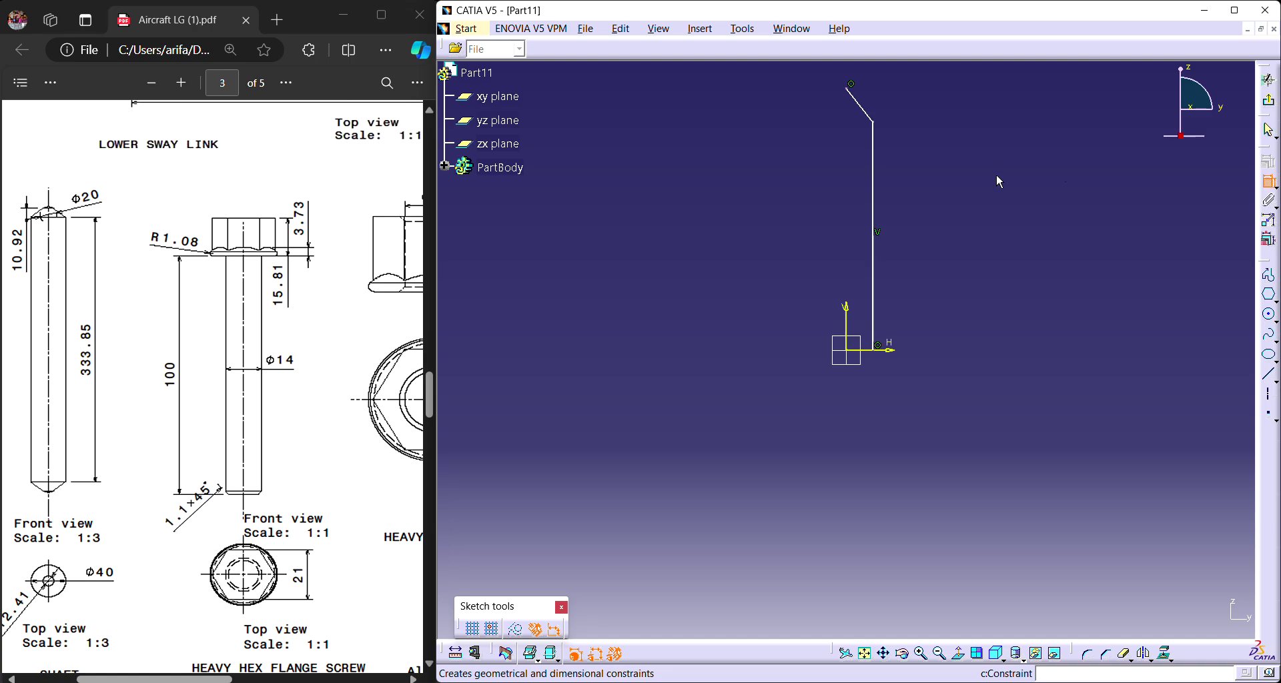
left_click(874, 265)
left_click(933, 213)
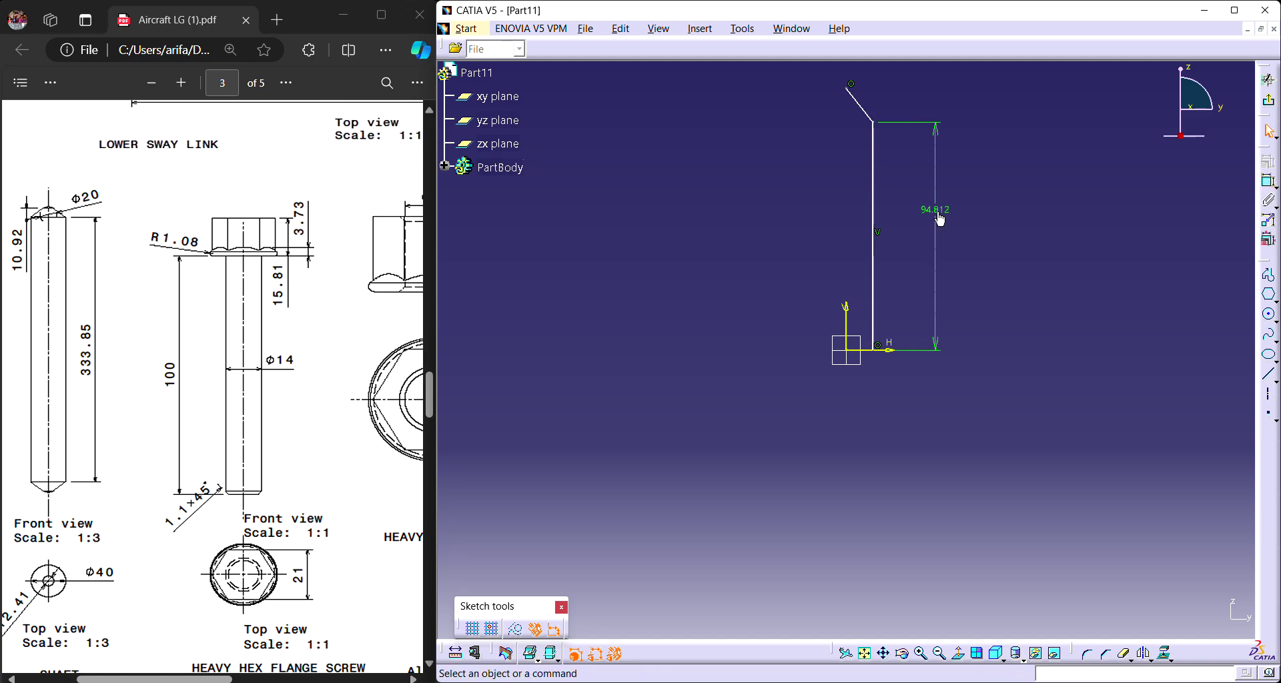
double_click(936, 215)
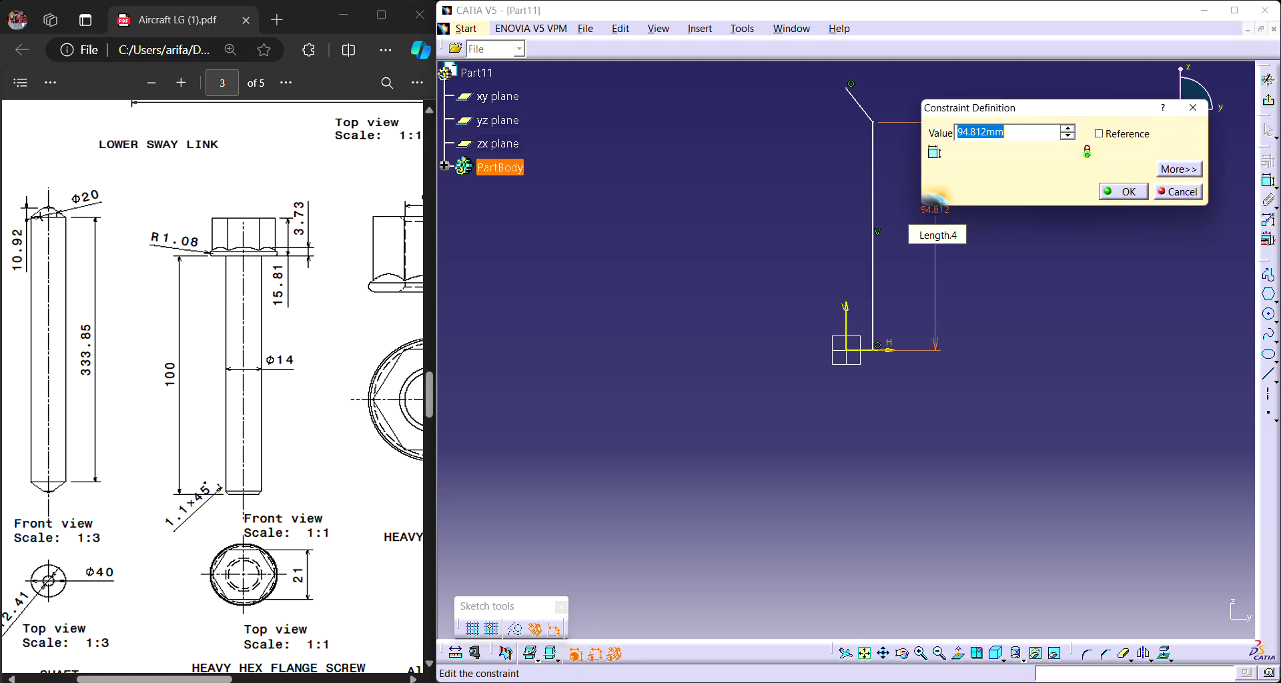
type("333.85/2")
key("Return")
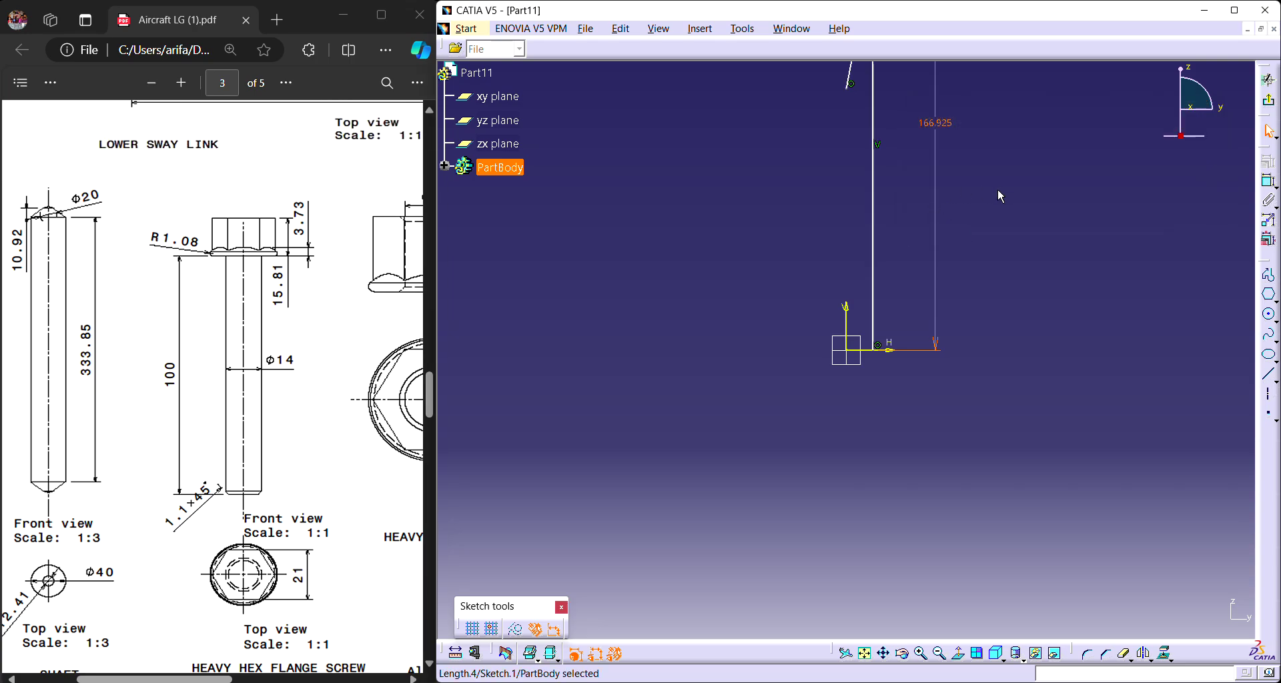
Dimension the vertical extent of the shaft profile's sloping end line and set it to 10.92 mm.
left_click(882, 653)
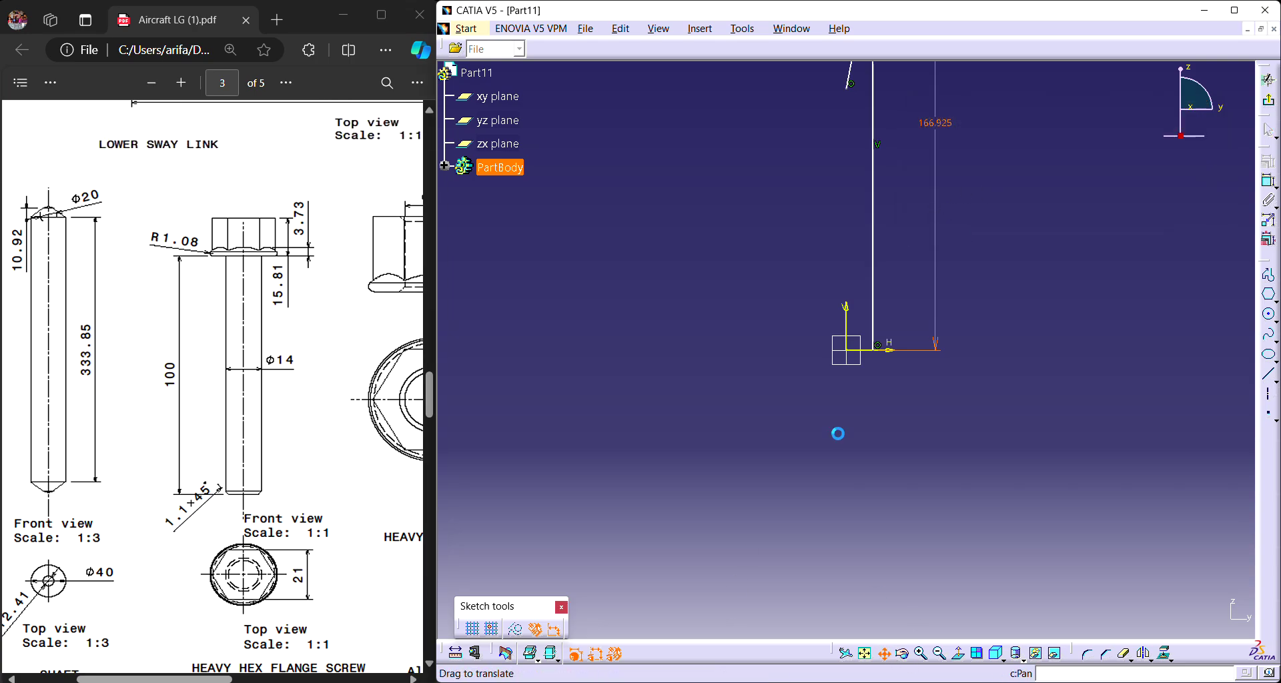
left_click_drag(798, 233, 764, 467)
left_click_drag(820, 324, 819, 140)
left_click(1052, 154)
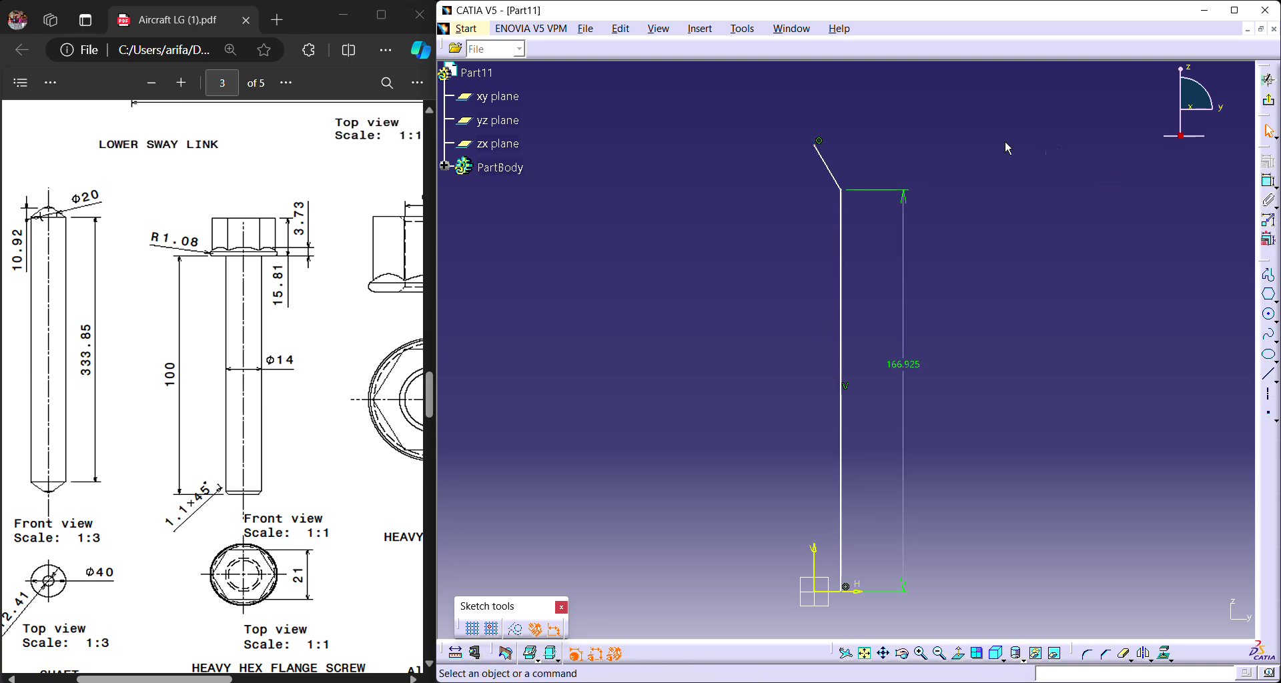
left_click(830, 175)
left_click(1269, 180)
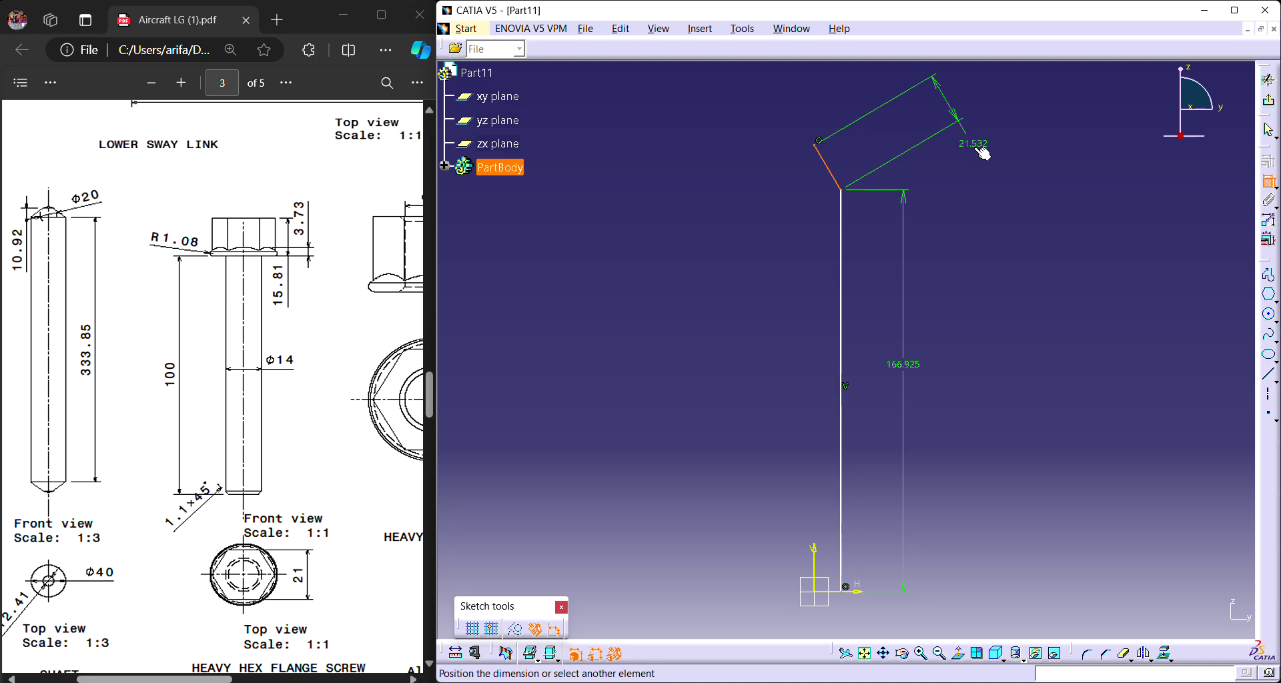
right_click(984, 155)
left_click(1045, 200)
left_click(1021, 179)
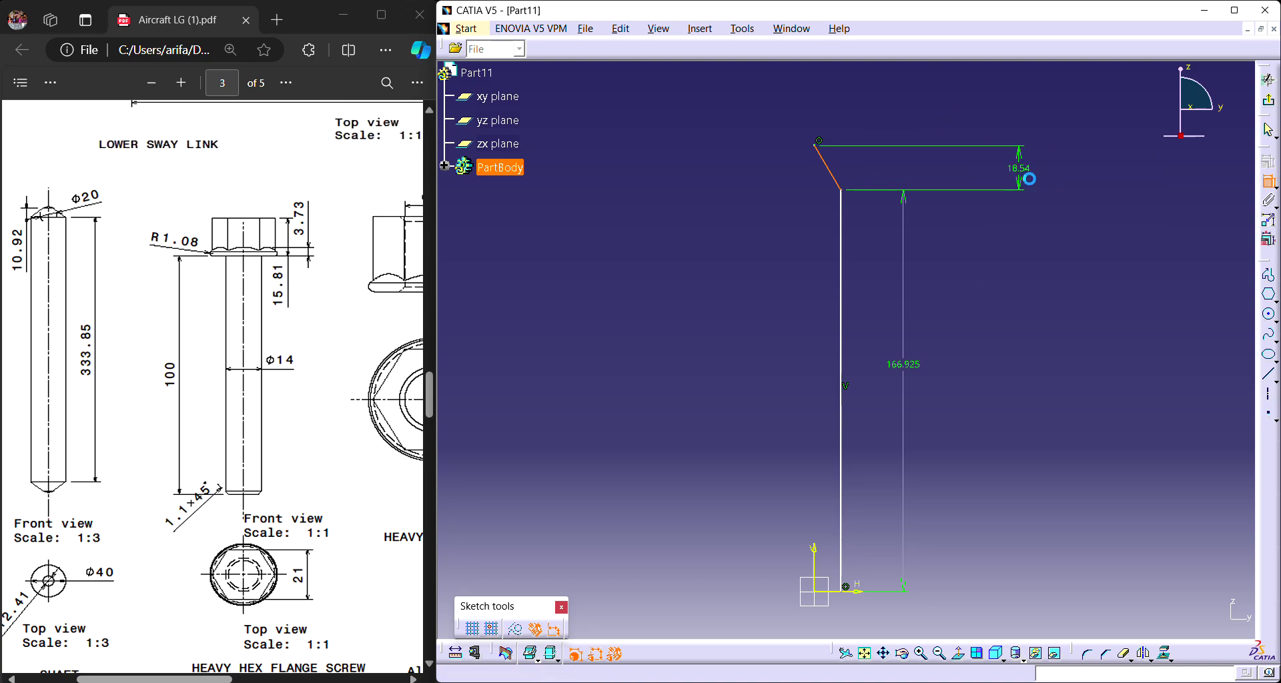
double_click(1021, 179)
type("10.92")
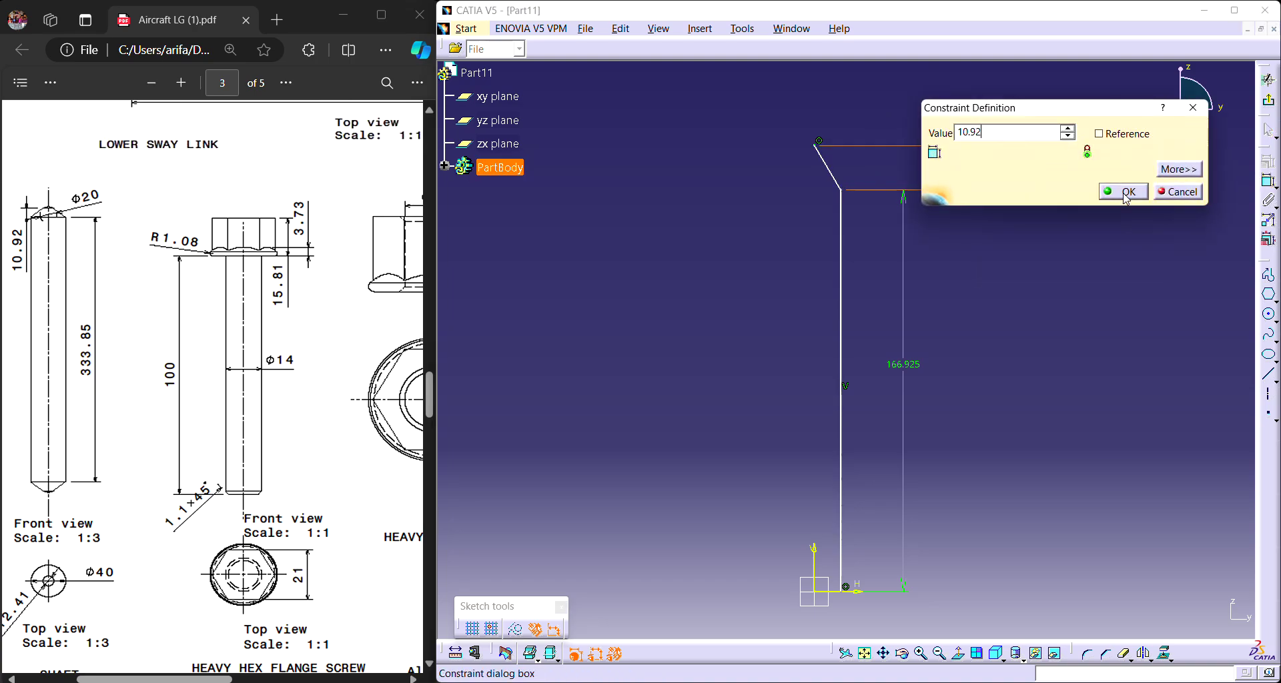
left_click(1123, 192)
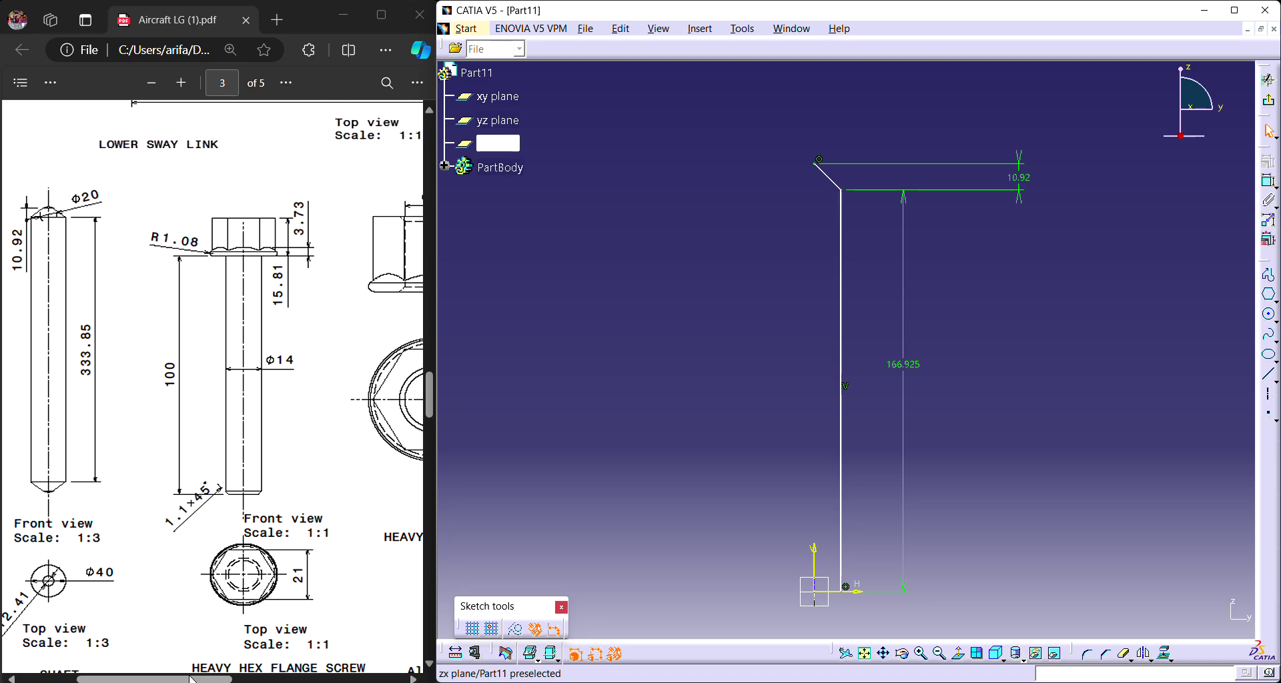
left_click_drag(185, 678, 140, 638)
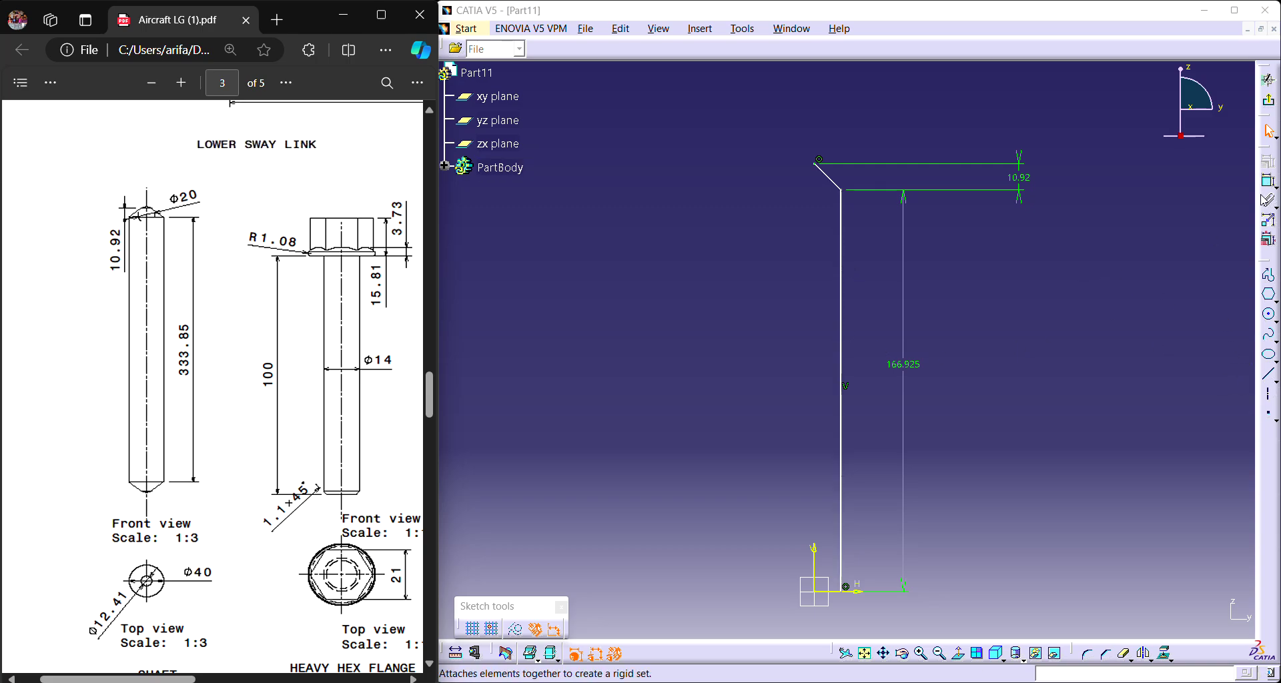
Dimension the distance from the shaft profile's vertical line to the vertical axis and set it to 20 mm.
left_click(1268, 180)
left_click(842, 234)
left_click(814, 557)
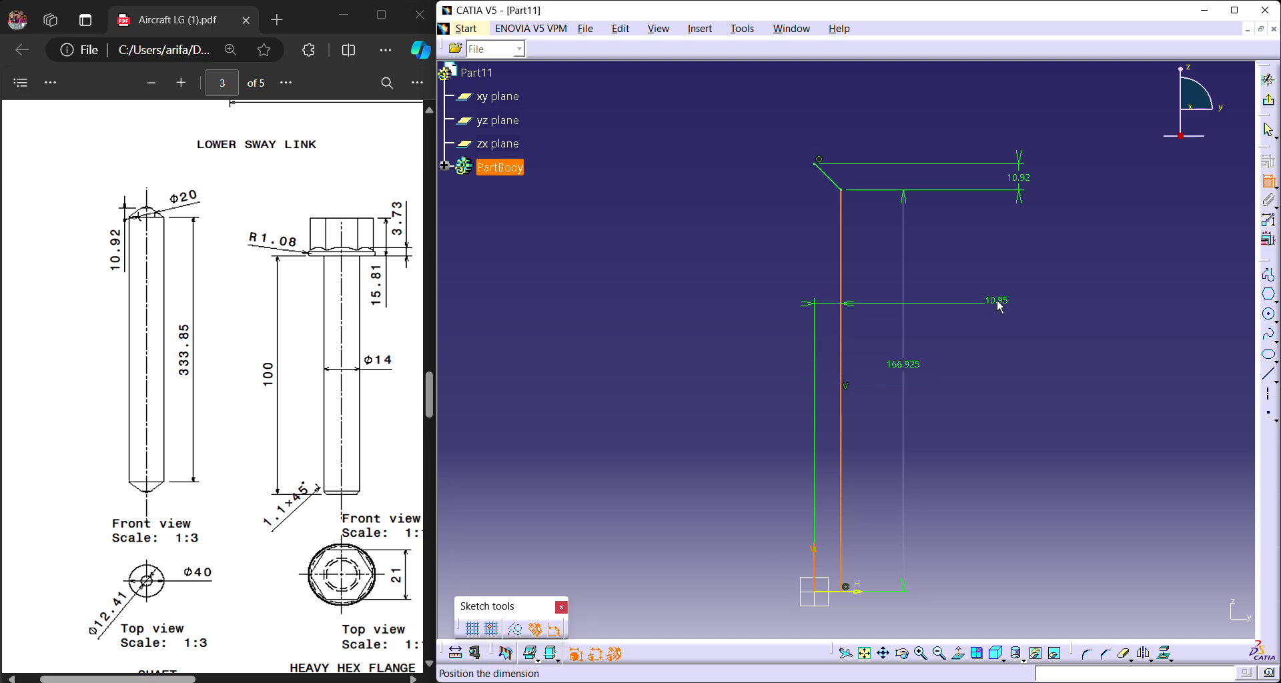
left_click(999, 305)
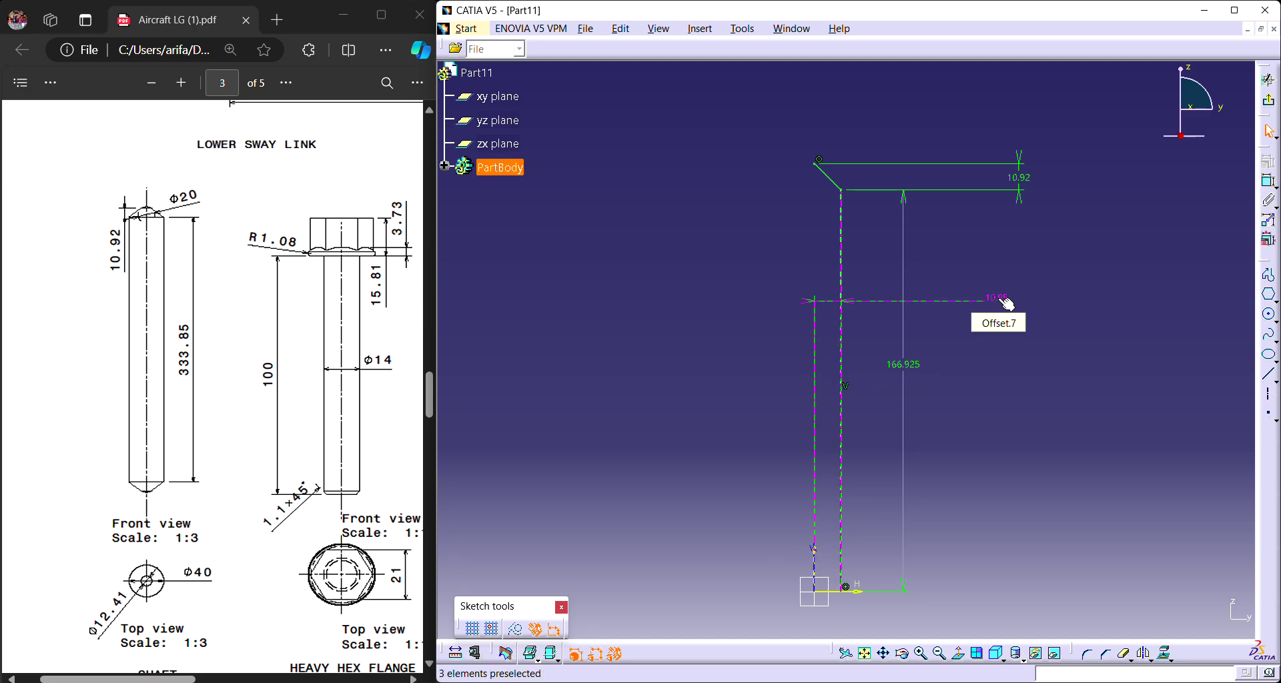
double_click(1008, 304)
type("20mm")
key("Return")
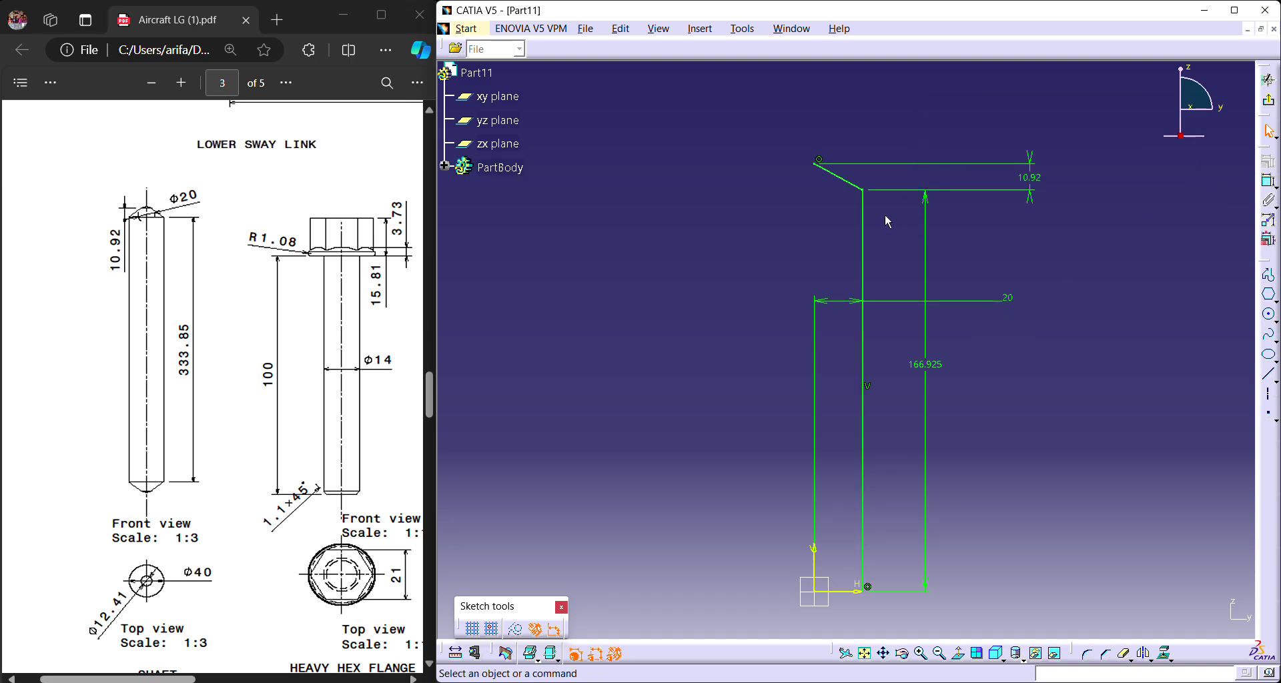
Mirror the vertical and sloping profile lines about the sketch's vertical axis.
left_click(864, 215)
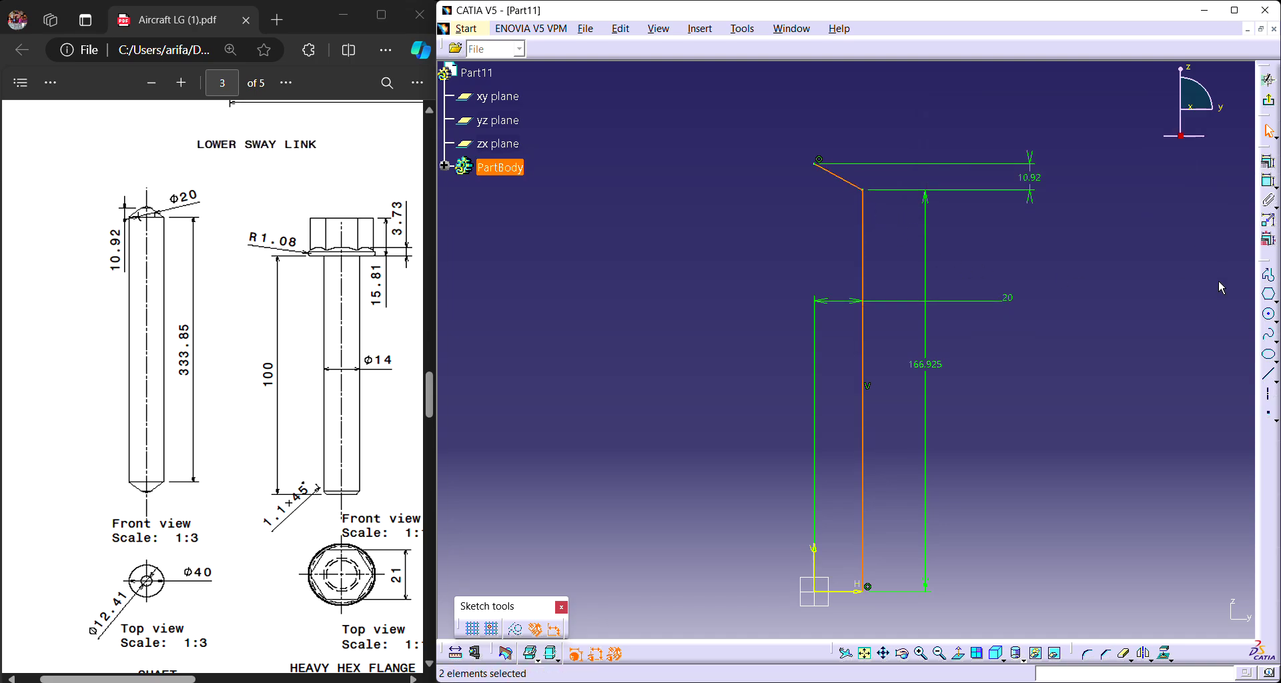
left_click(1124, 653)
left_click(814, 552)
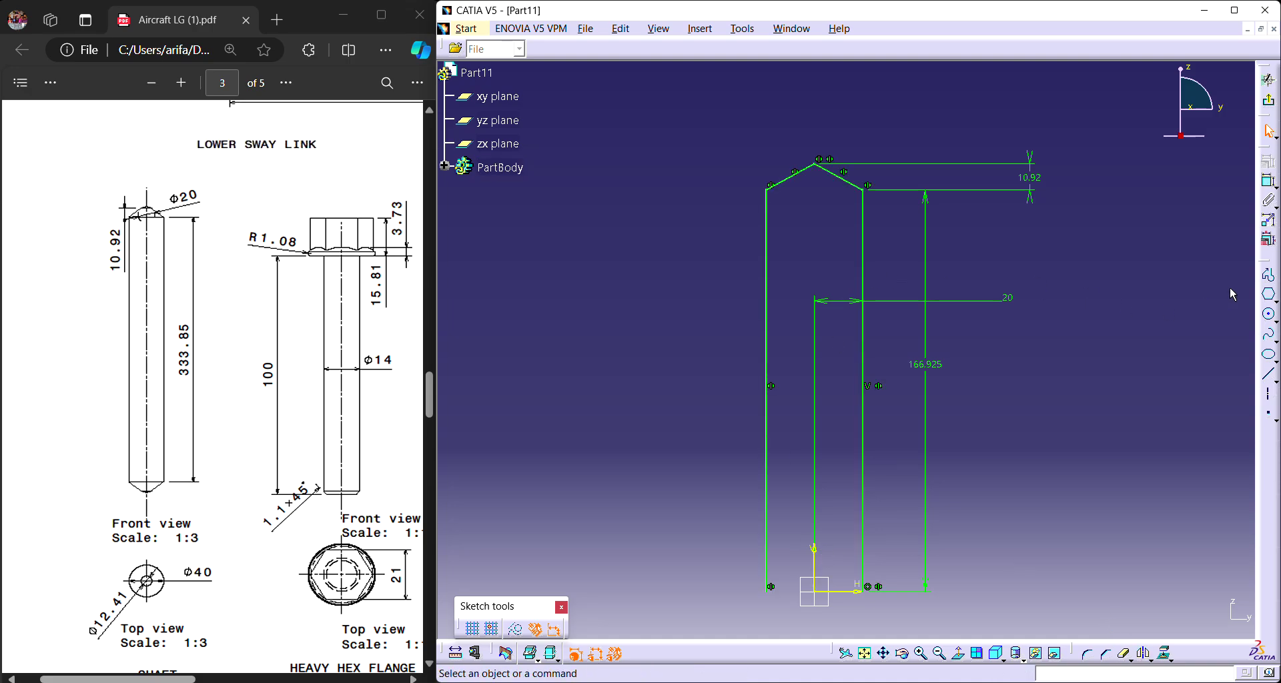
Round the apex between the two sloping lines with a corner of about 18.8 mm radius.
left_click(1087, 654)
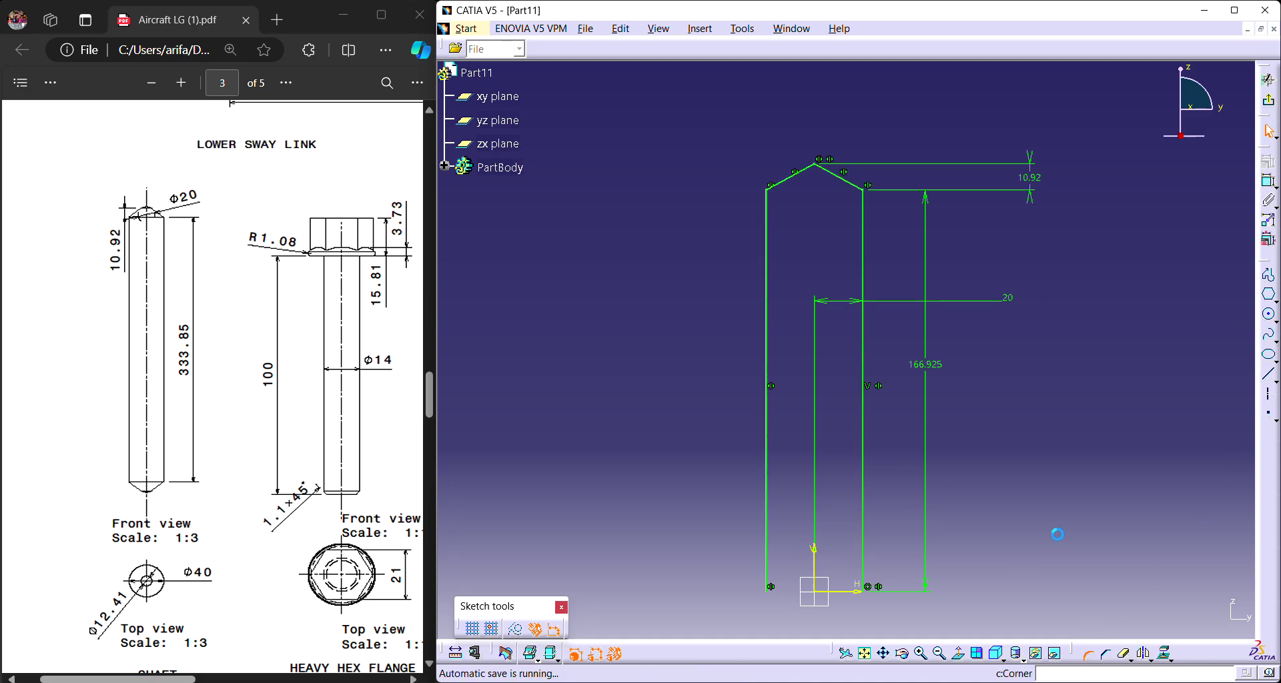
left_click(815, 165)
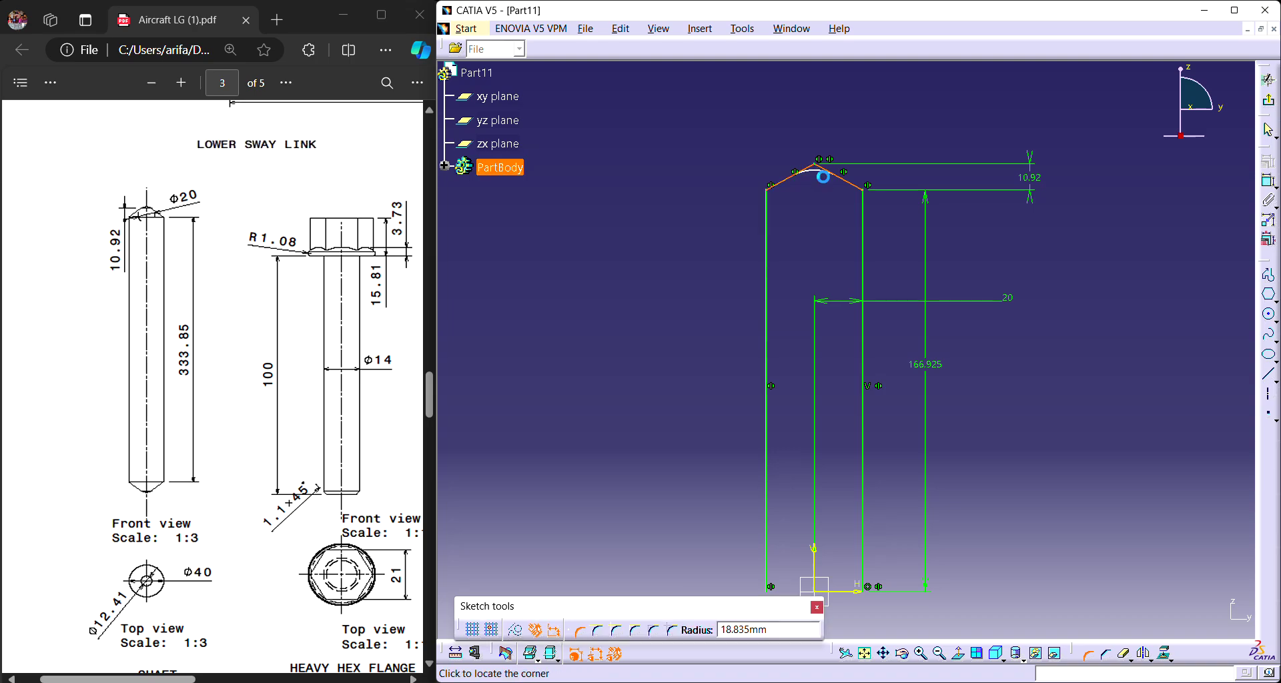
left_click(824, 177)
left_click(916, 395)
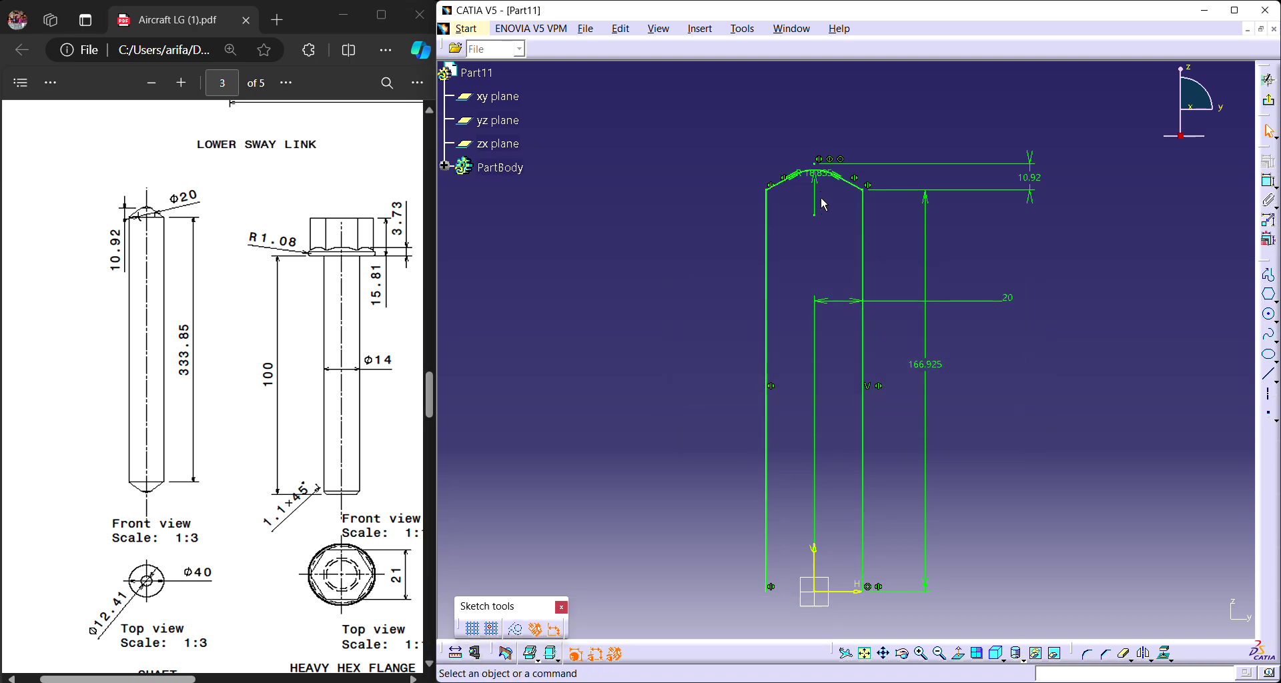
Move the apex corner's dimension above the profile, change it to a diameter and set it to 12.41 mm.
left_click_drag(817, 174, 819, 122)
double_click(819, 122)
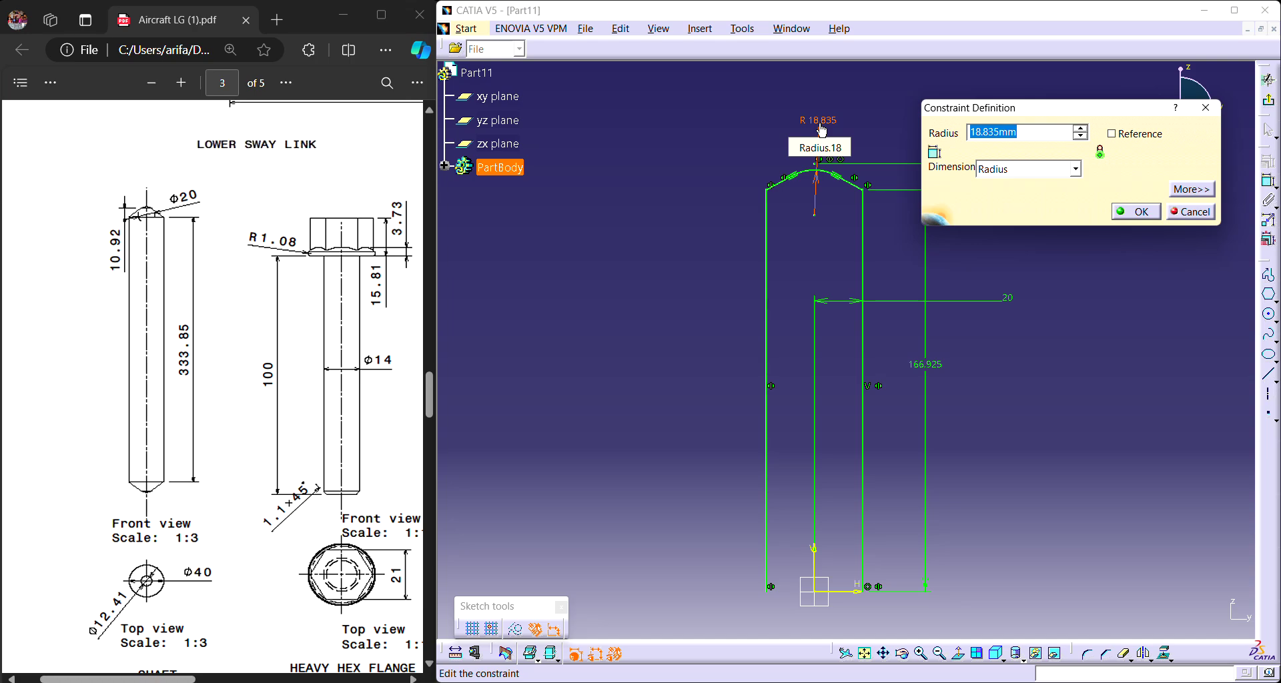
left_click(1075, 169)
left_click(1001, 191)
left_click(1027, 133)
double_click(1027, 133)
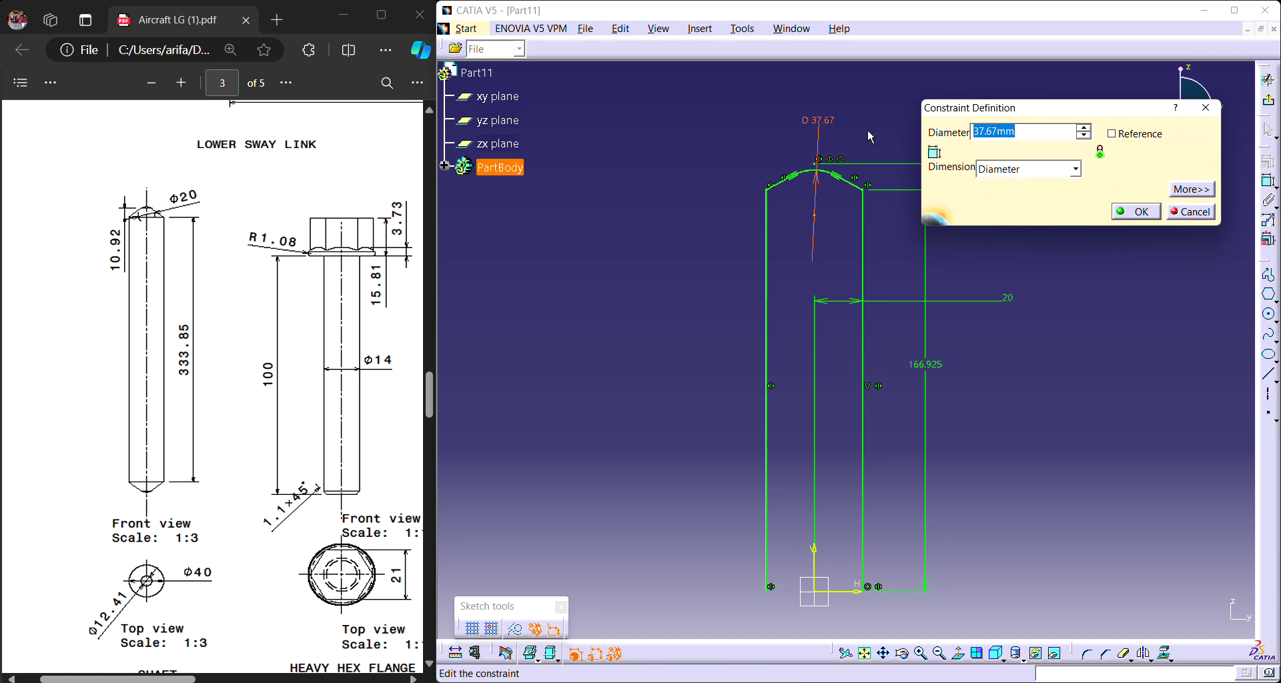
type("12.41")
key("Return")
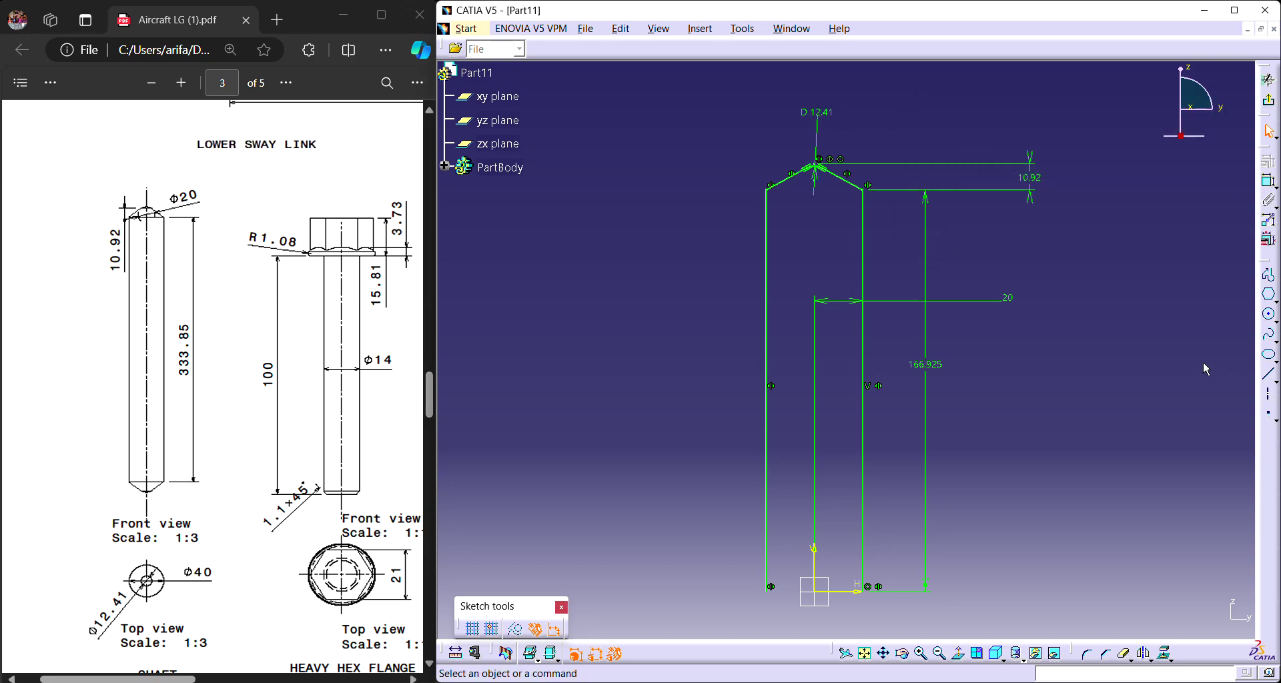
Draw a vertical axis line about 213 mm long from the origin up past the rounded apex.
left_click(1269, 394)
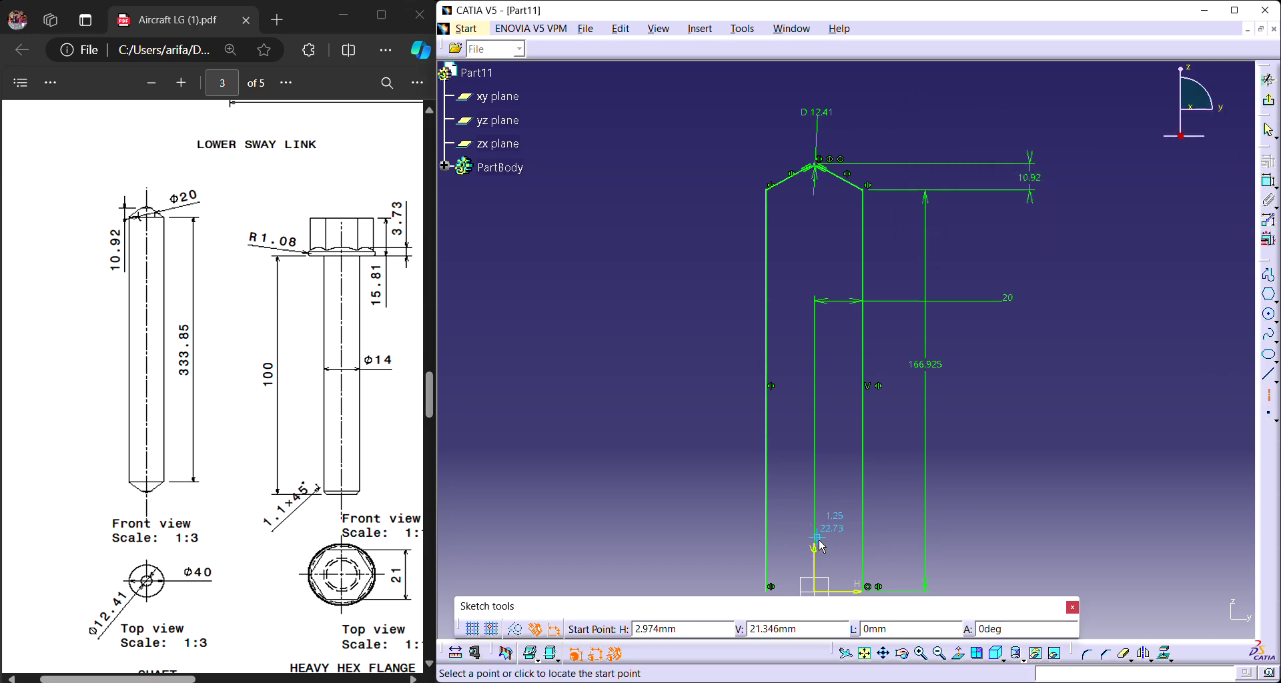
left_click(822, 593)
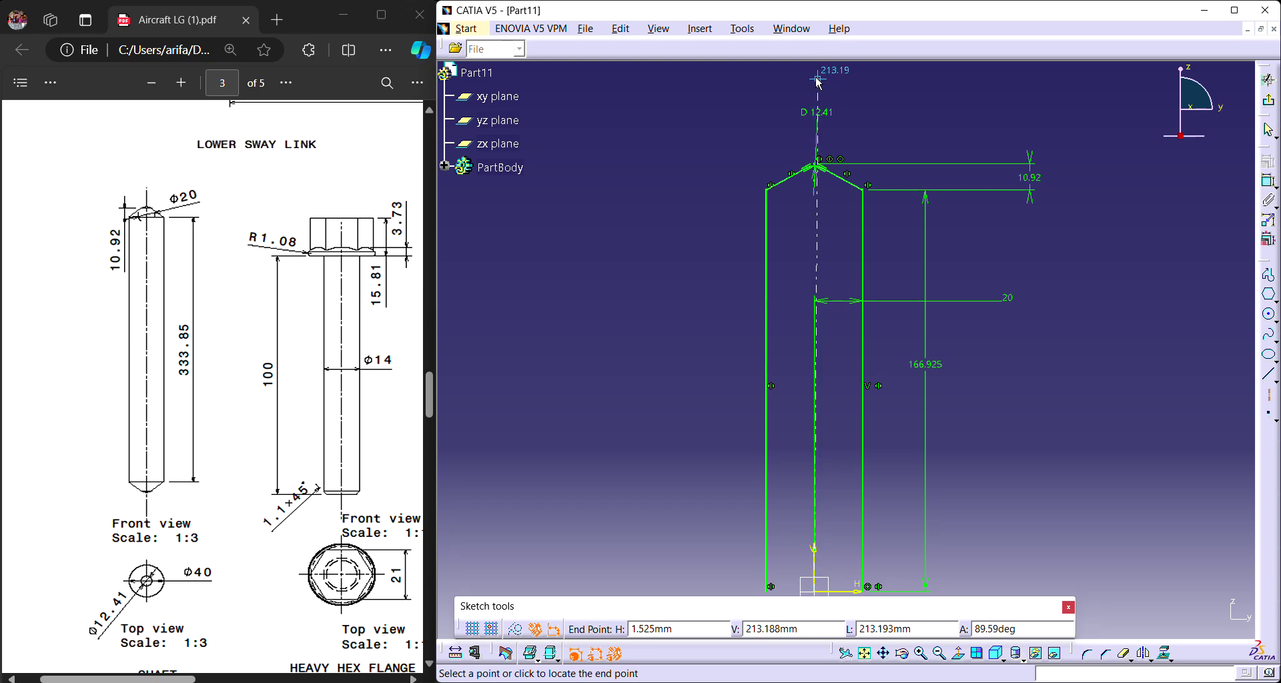
left_click(818, 81)
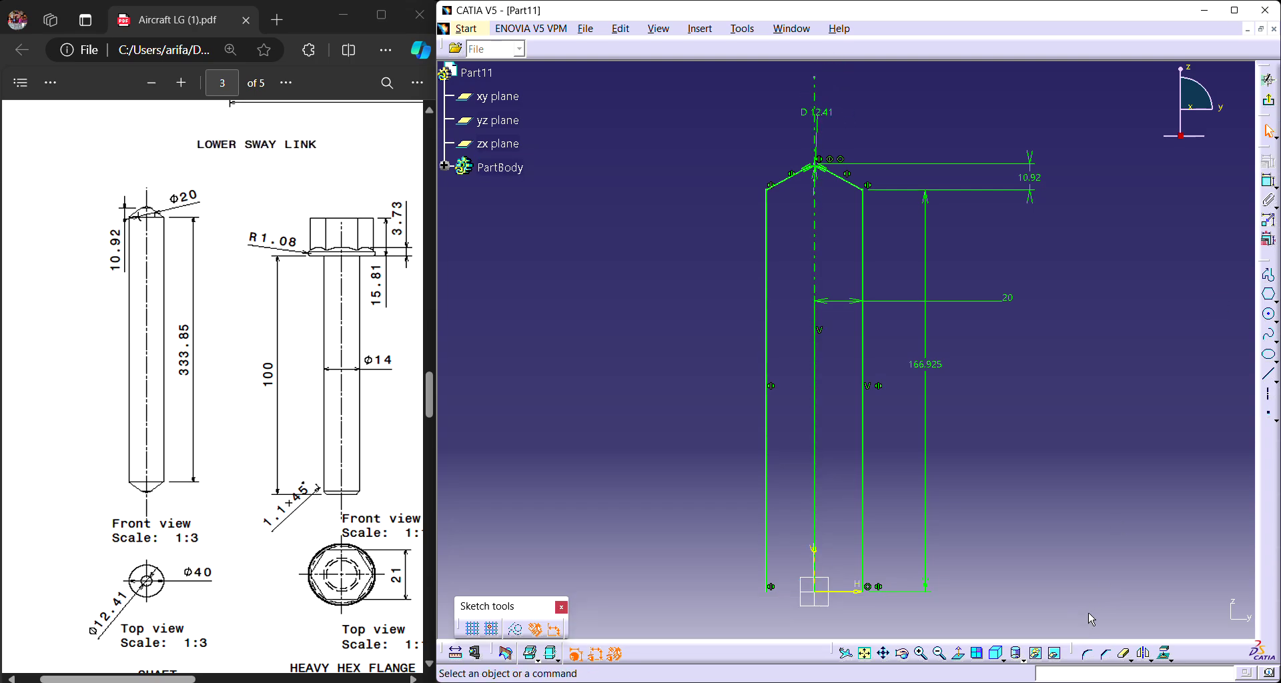
Trim away the half of the profile on the negative H side of the axis, including its vertical and sloping lines.
left_click(1121, 654)
left_click(768, 208)
left_click(805, 174)
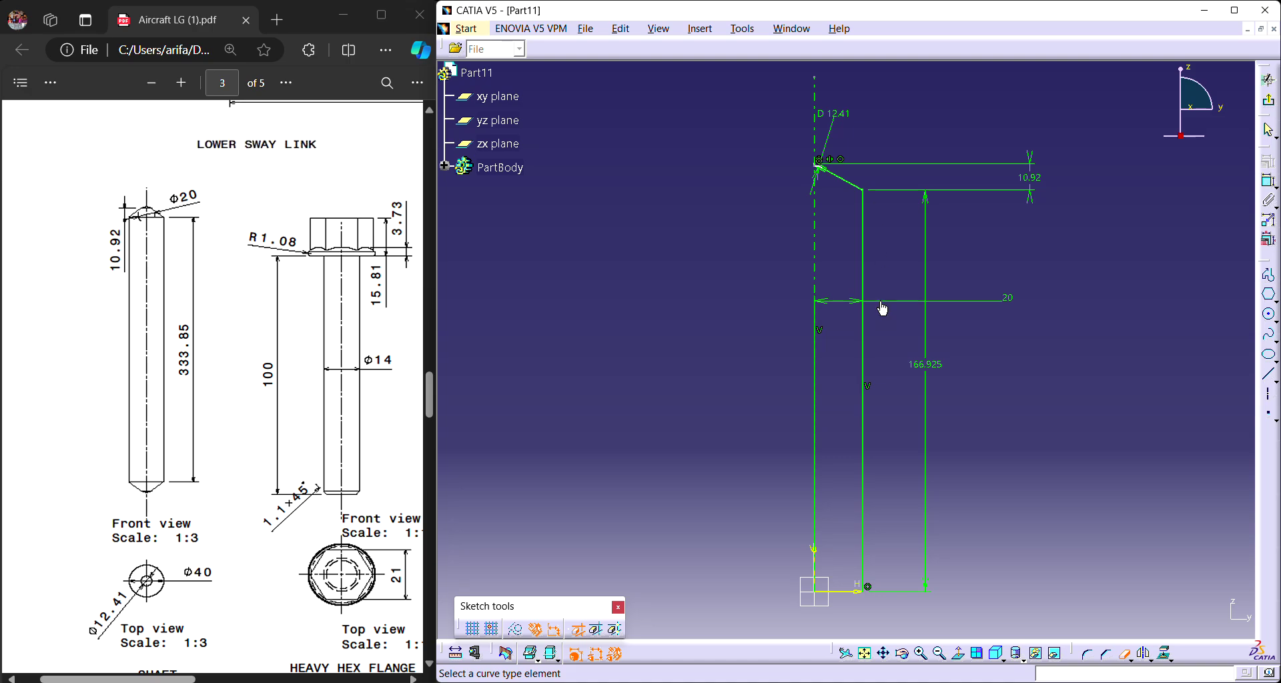
Mirror the remaining half profile about the horizontal axis to form the shaft's other end.
mouse_move(1098, 234)
middle_mouse_down()
mouse_move(1099, 320)
mouse_move(1063, 336)
middle_mouse_up()
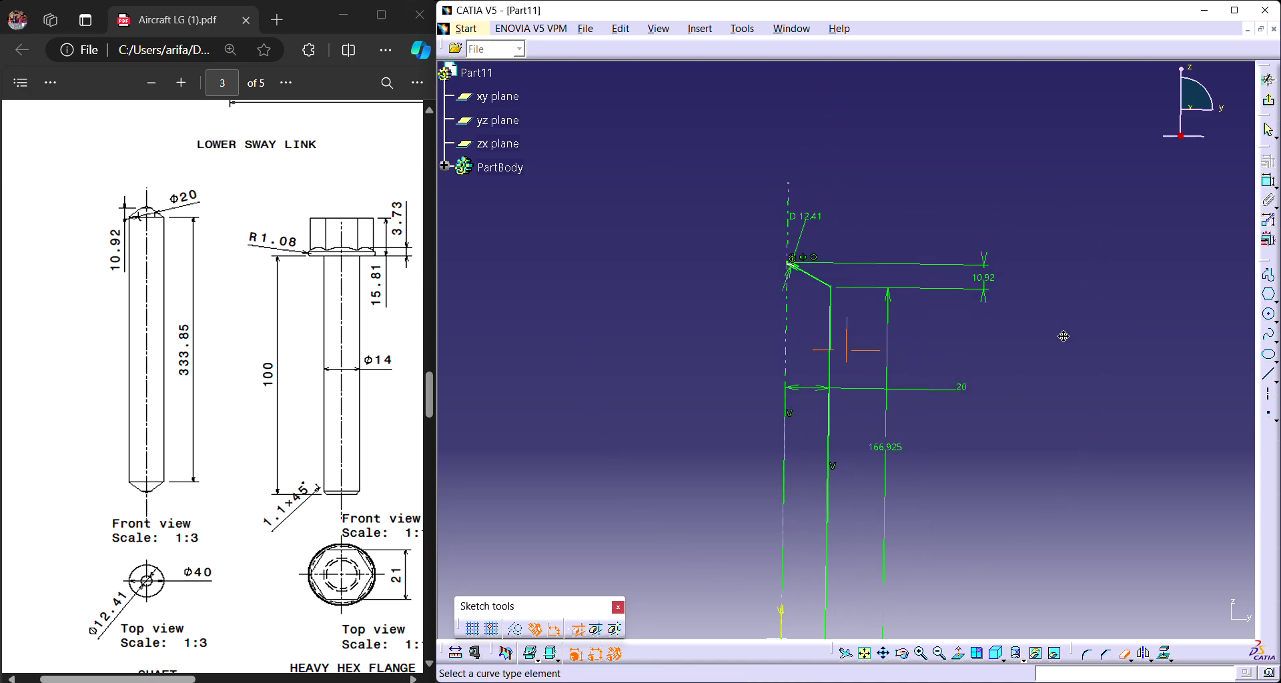
left_click(866, 652)
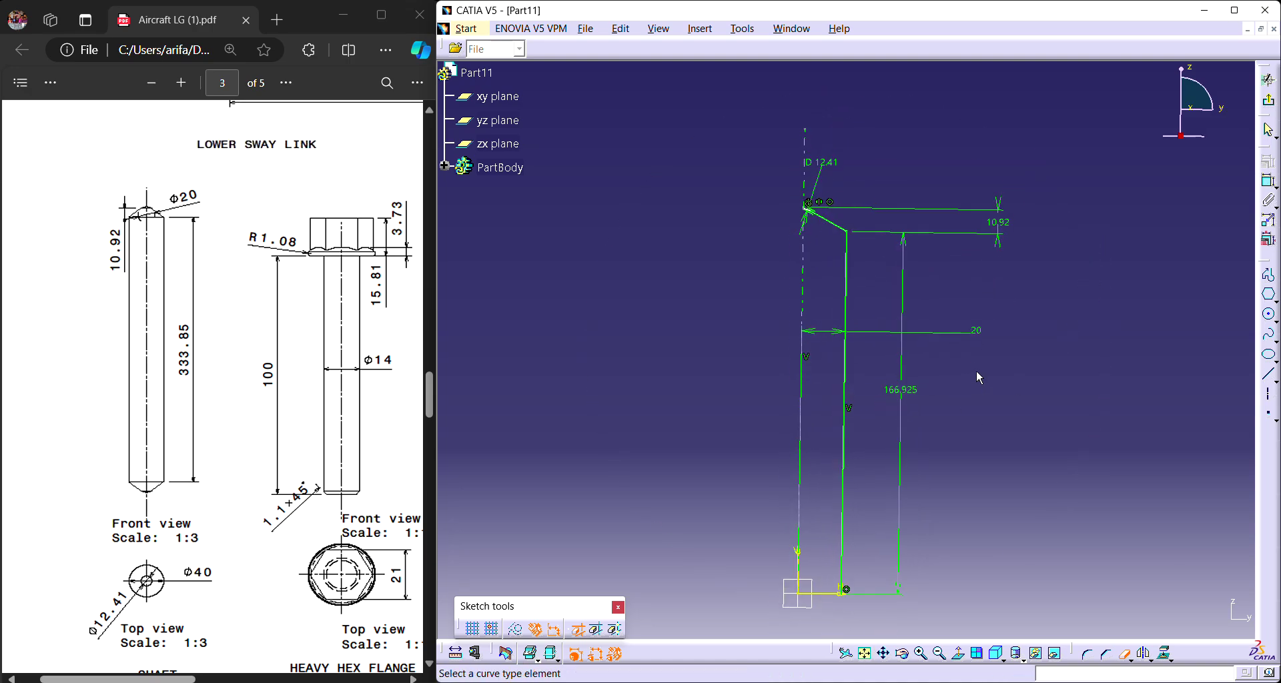
mouse_move(770, 147)
left_mouse_down()
mouse_move(928, 603)
mouse_move(927, 591)
left_mouse_up()
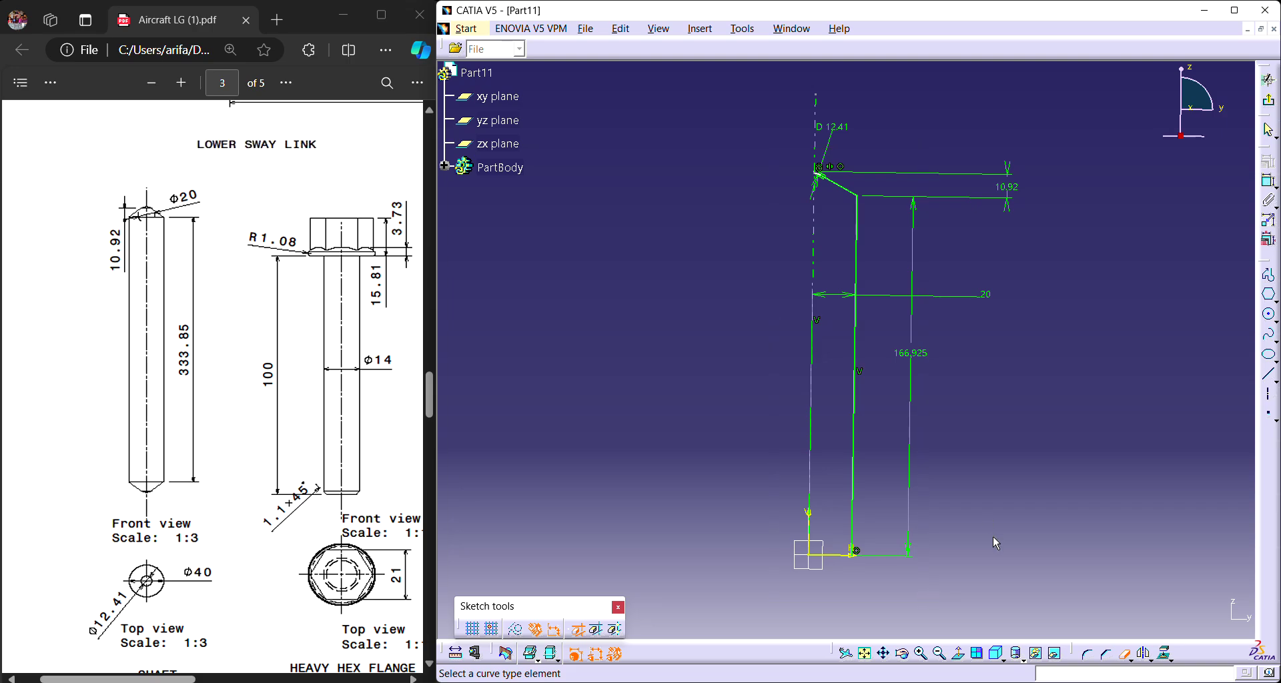
key("Escape")
left_click(959, 654)
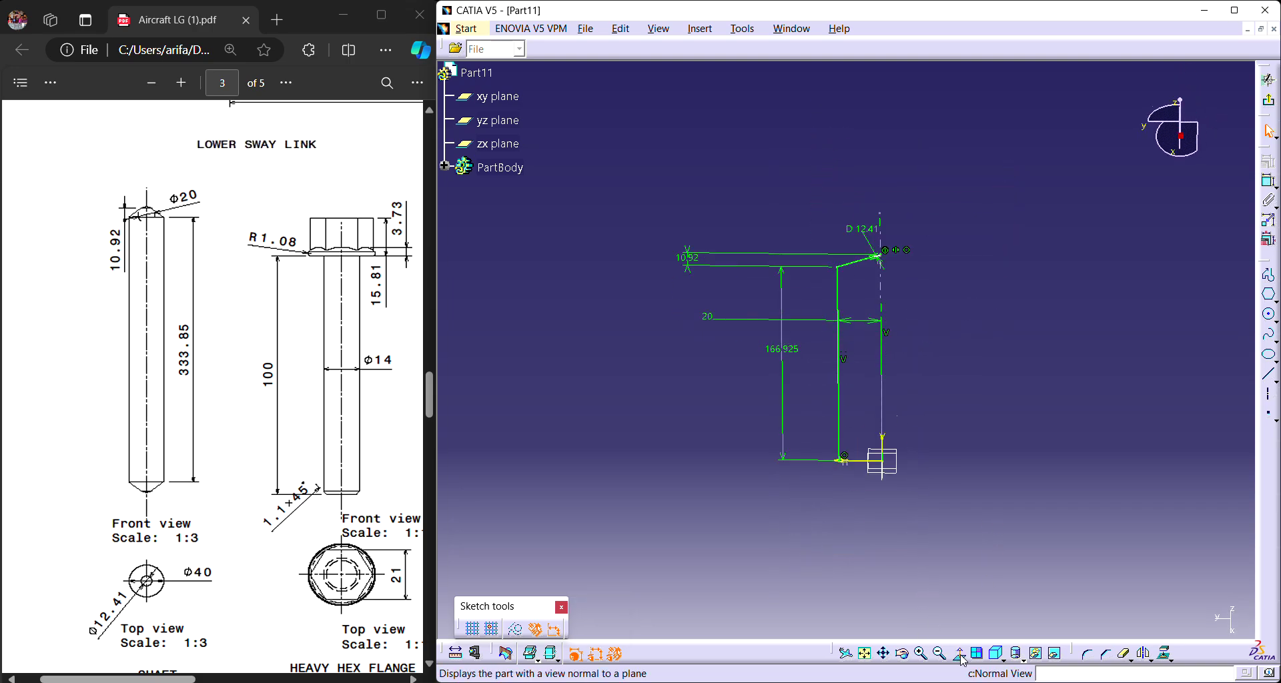
left_click_drag(752, 124, 864, 597)
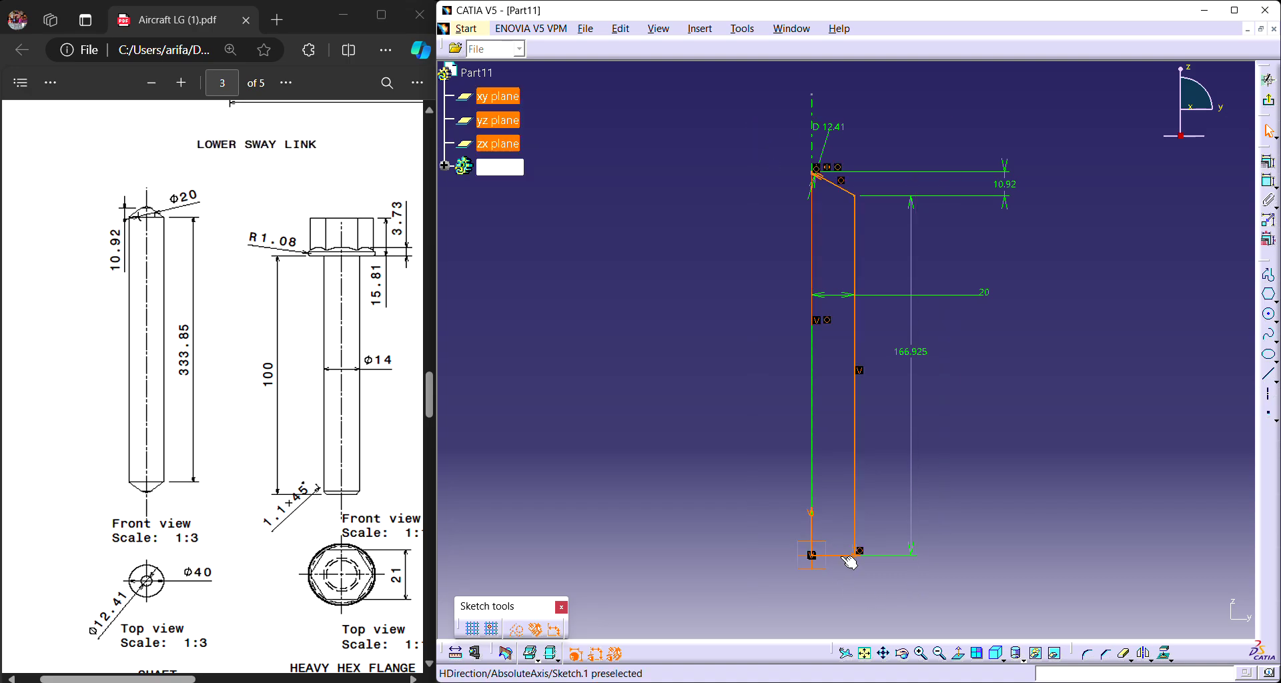
left_click(1144, 653)
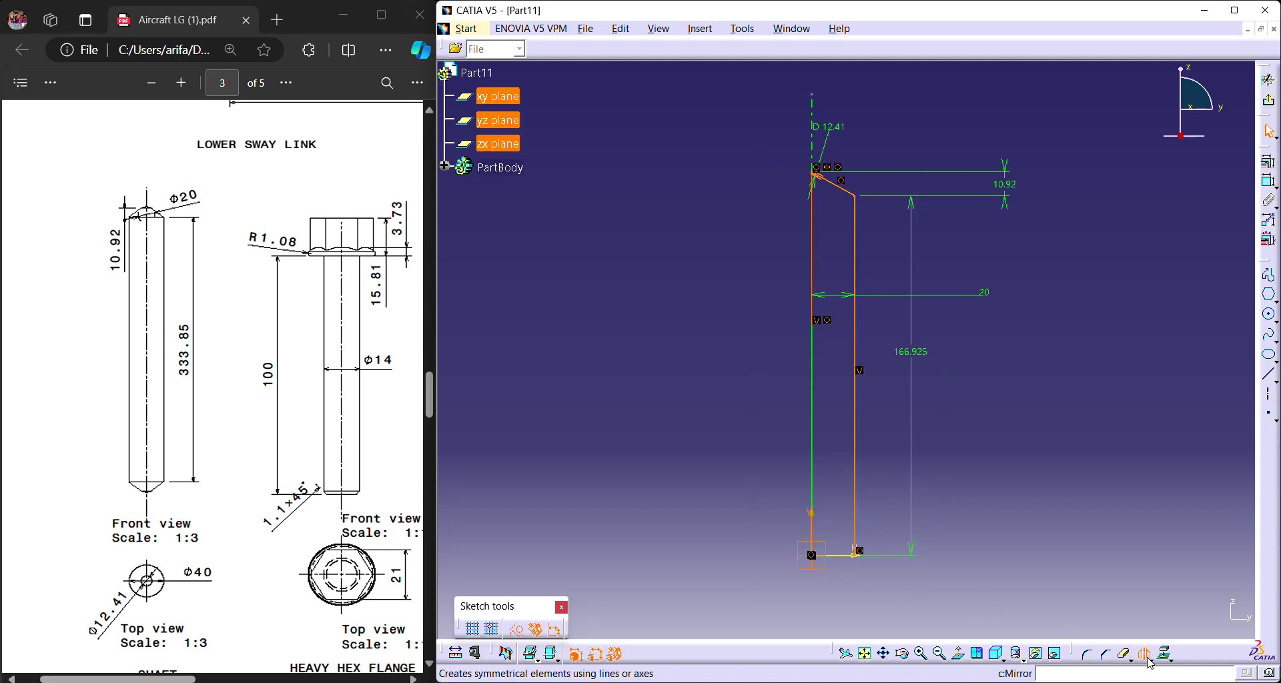
left_click(834, 555)
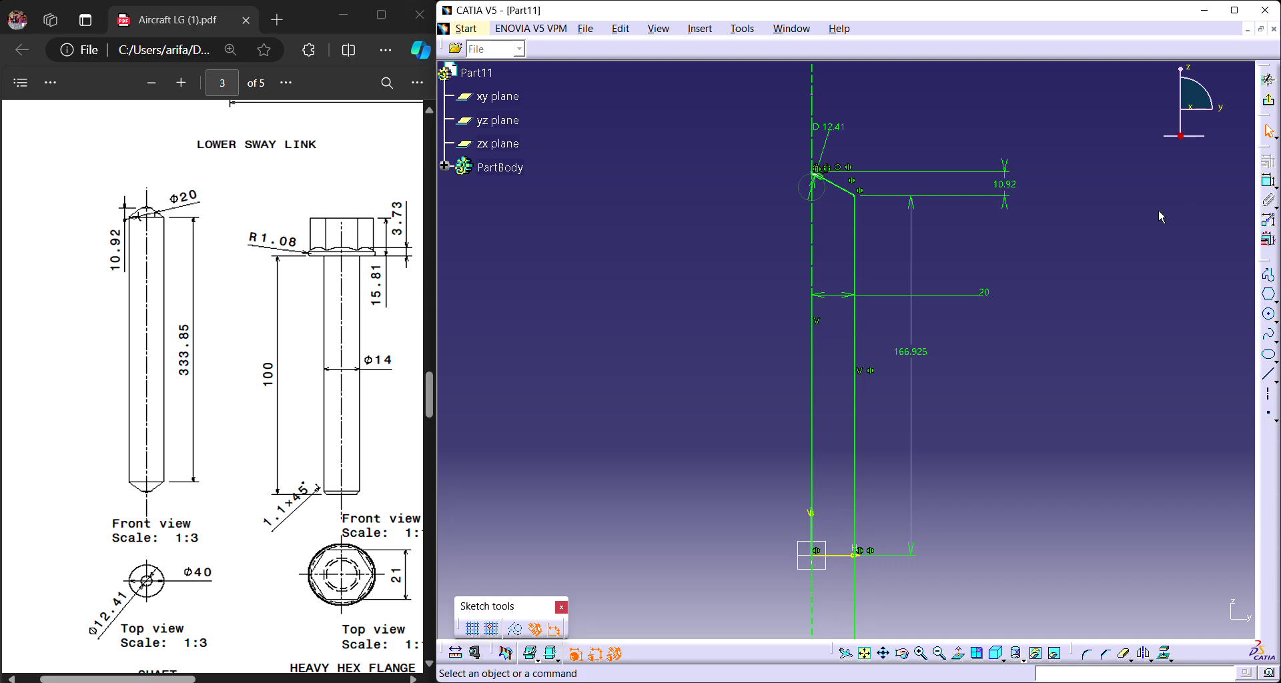
left_click(845, 653)
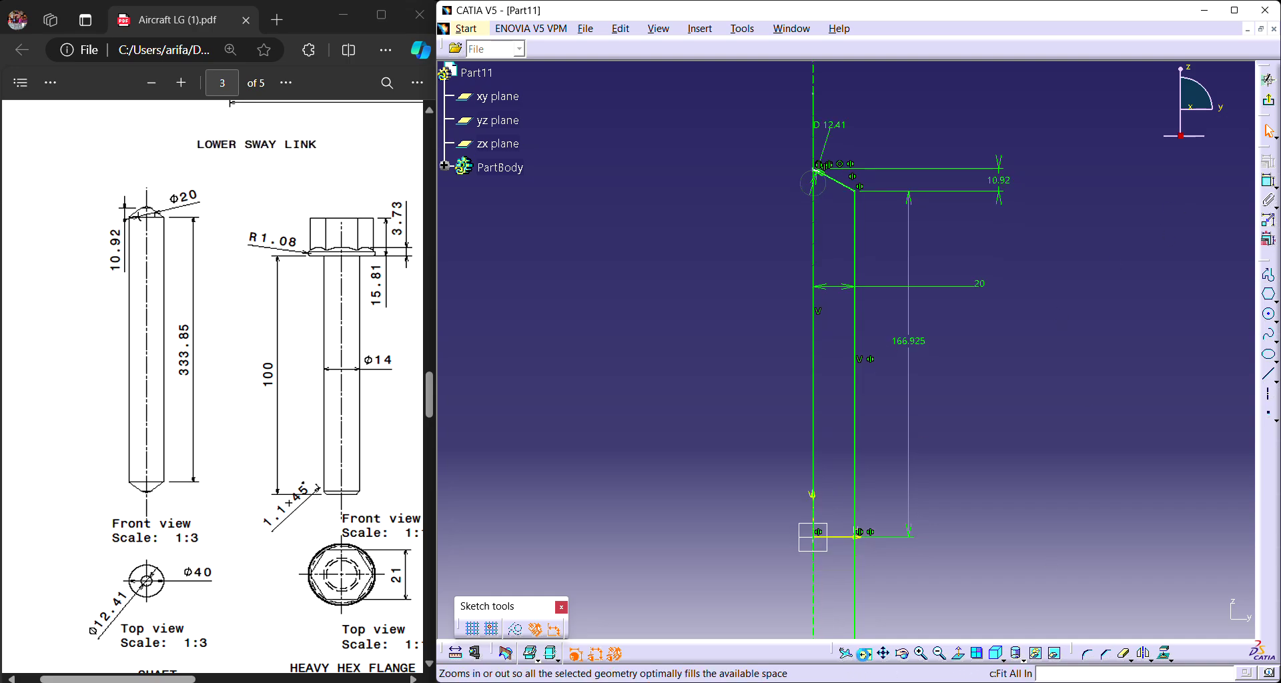
Exit the sketch and revolve the profile about its axis into a full solid with the Shaft feature.
left_click(1268, 100)
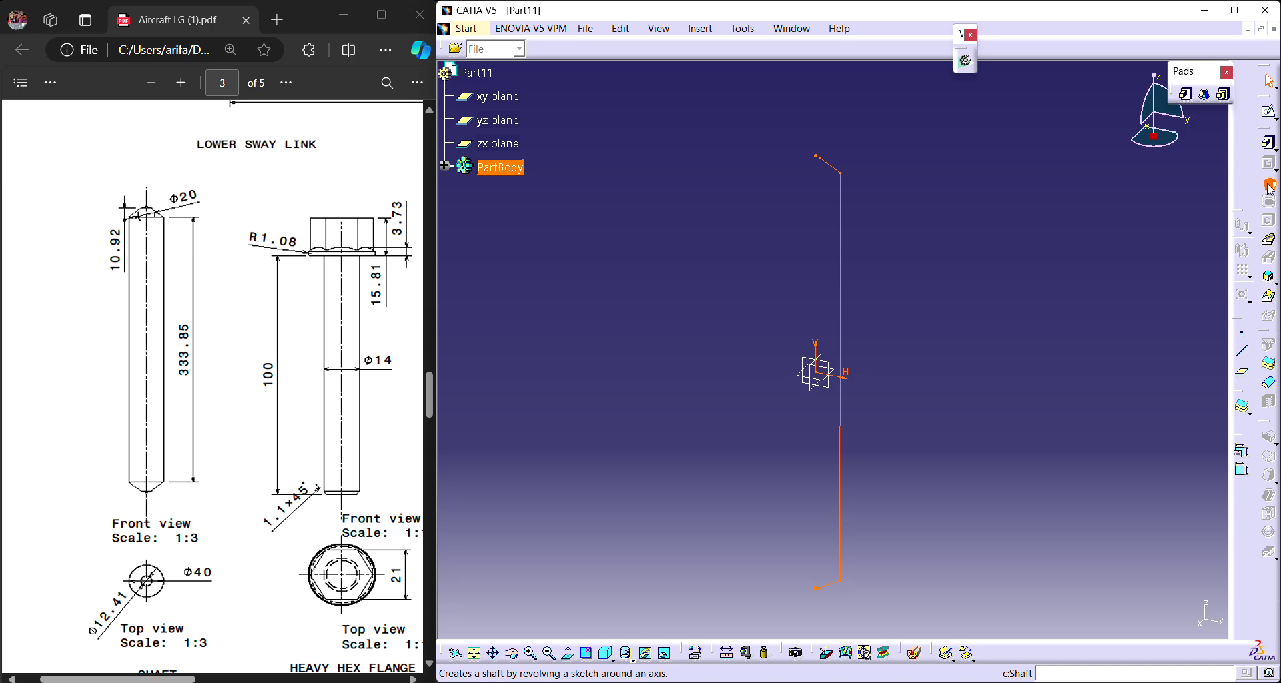
left_click(1269, 186)
left_click(1074, 618)
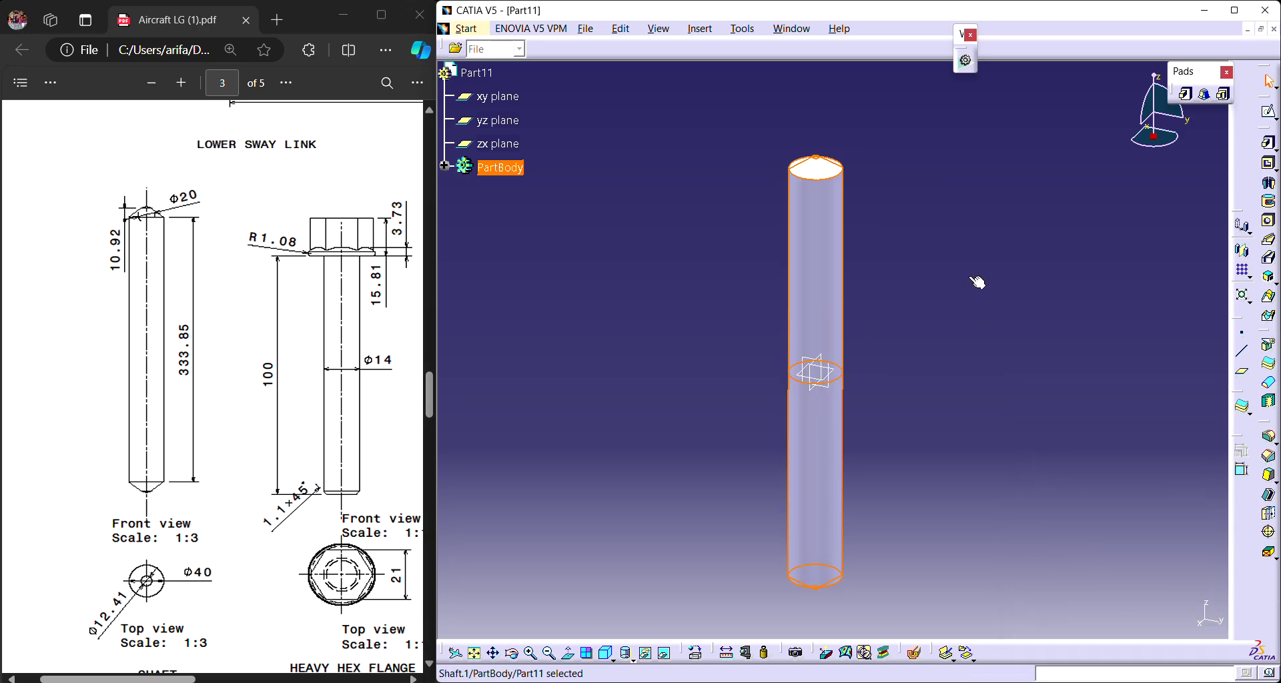
middle_click_drag(678, 469, 921, 503)
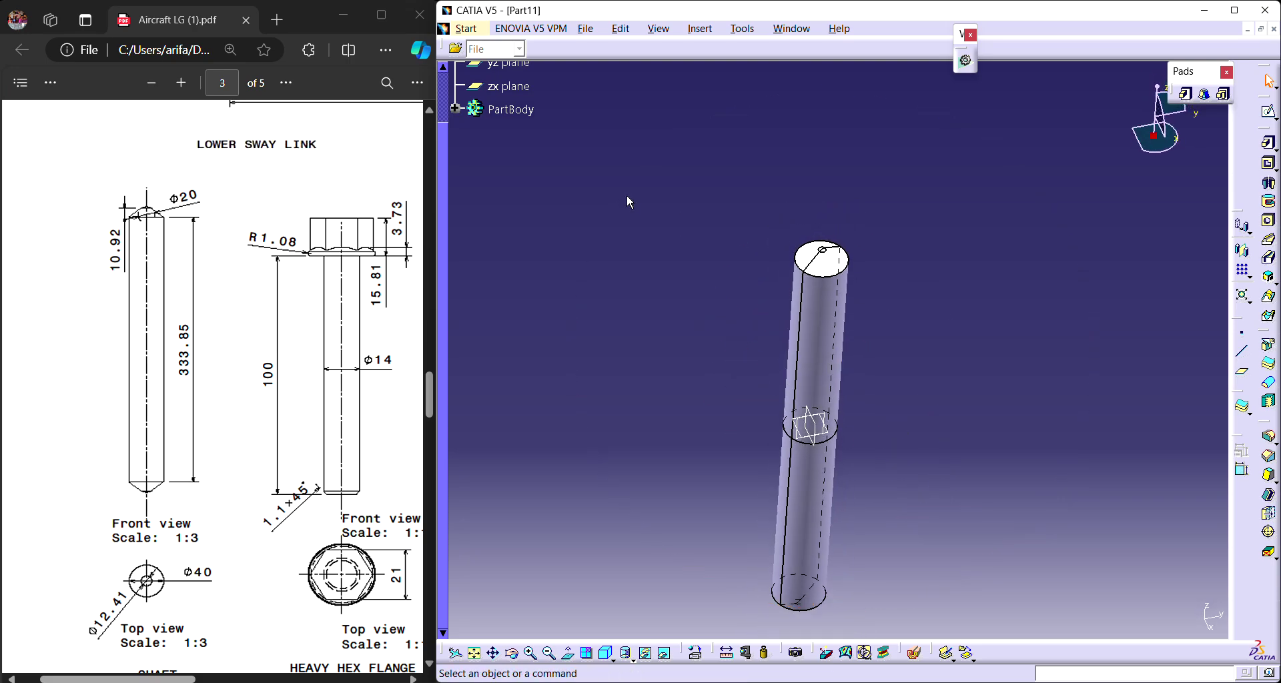
Switch to the PDF drawing and bring the WHEEL views on page 4 into view.
left_click_drag(116, 679, 147, 679)
left_click(158, 84)
left_click(156, 86)
left_click(155, 88)
left_click(153, 90)
scroll(294, 347, "down", 10)
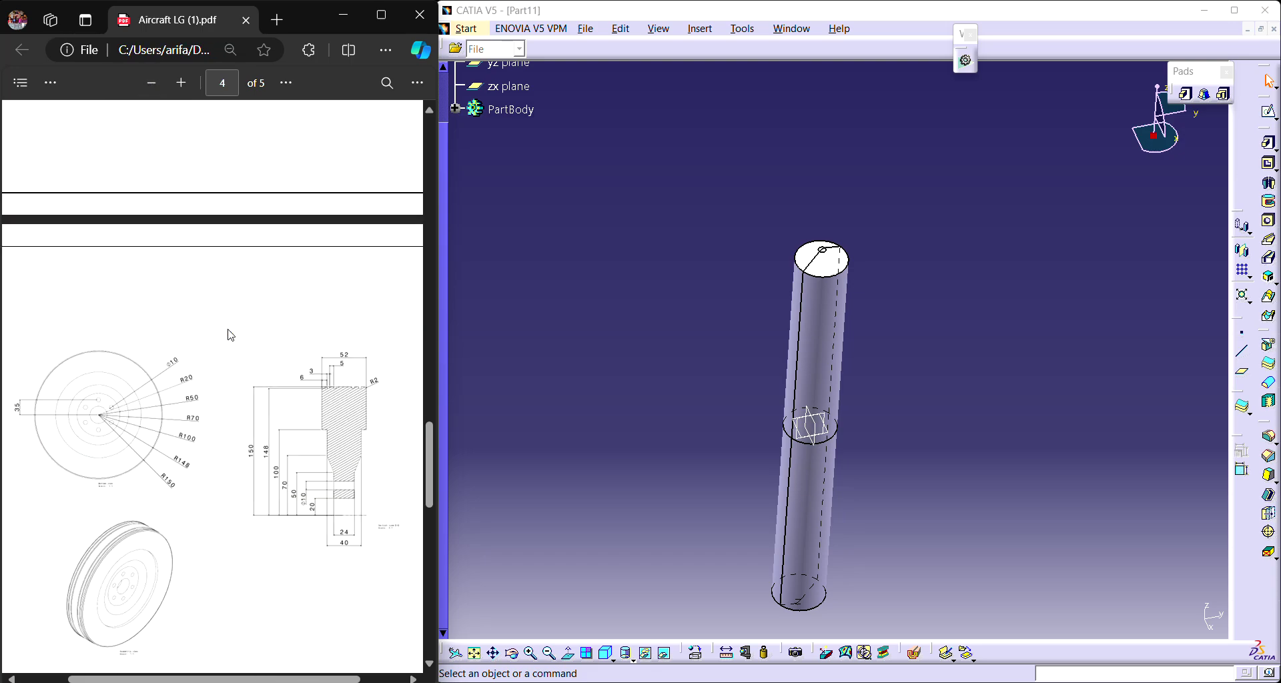
scroll(285, 274, "up", 2)
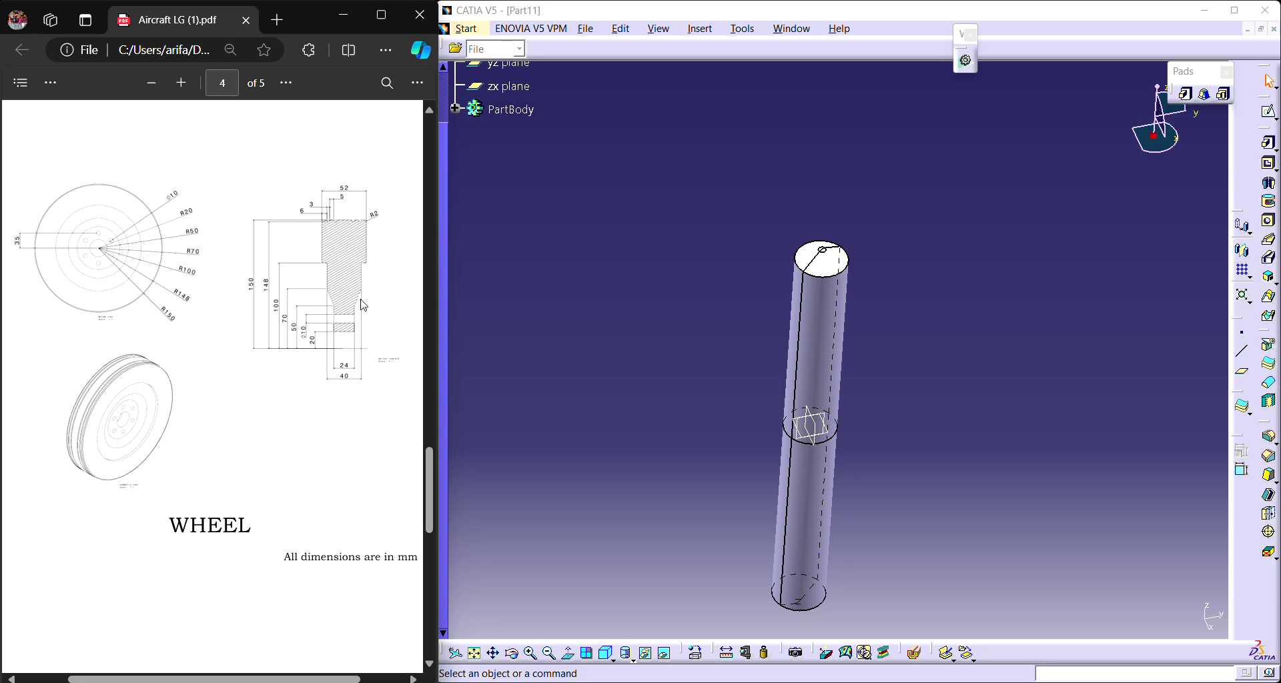
Create a new part in CATIA for the wheel and open a sketch on its yz plane.
left_click(477, 34)
mouse_move(531, 64)
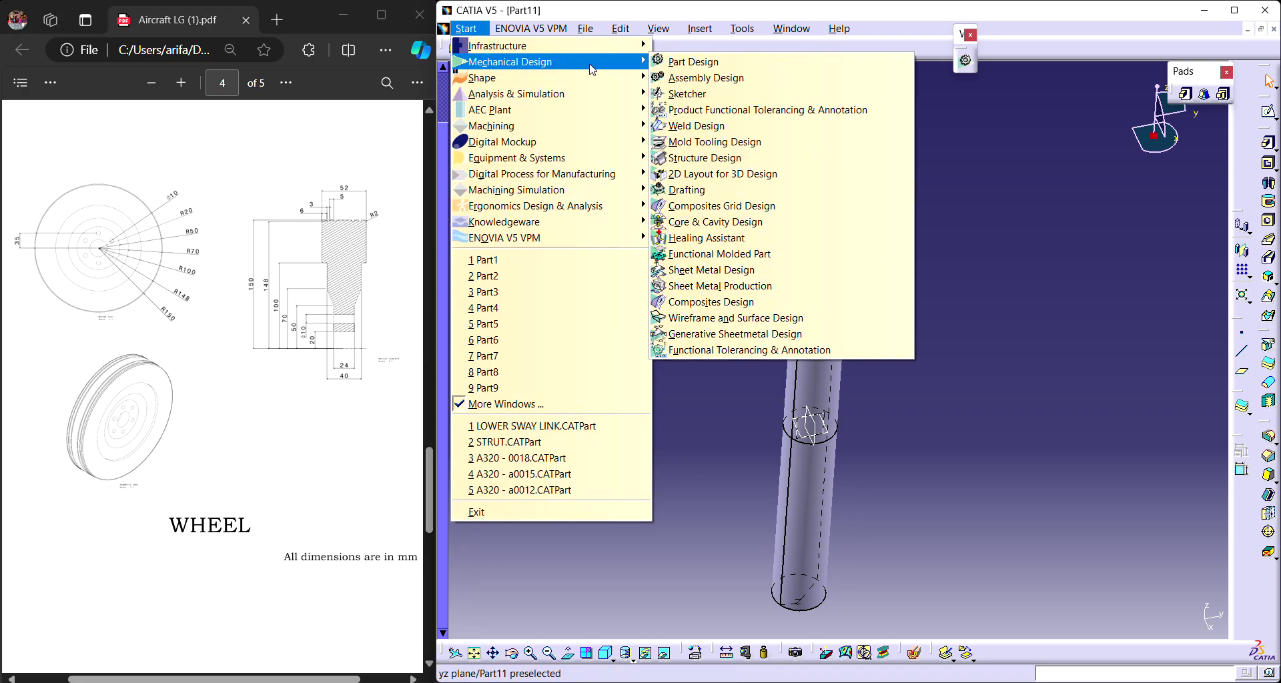
left_click(721, 66)
left_click(1132, 618)
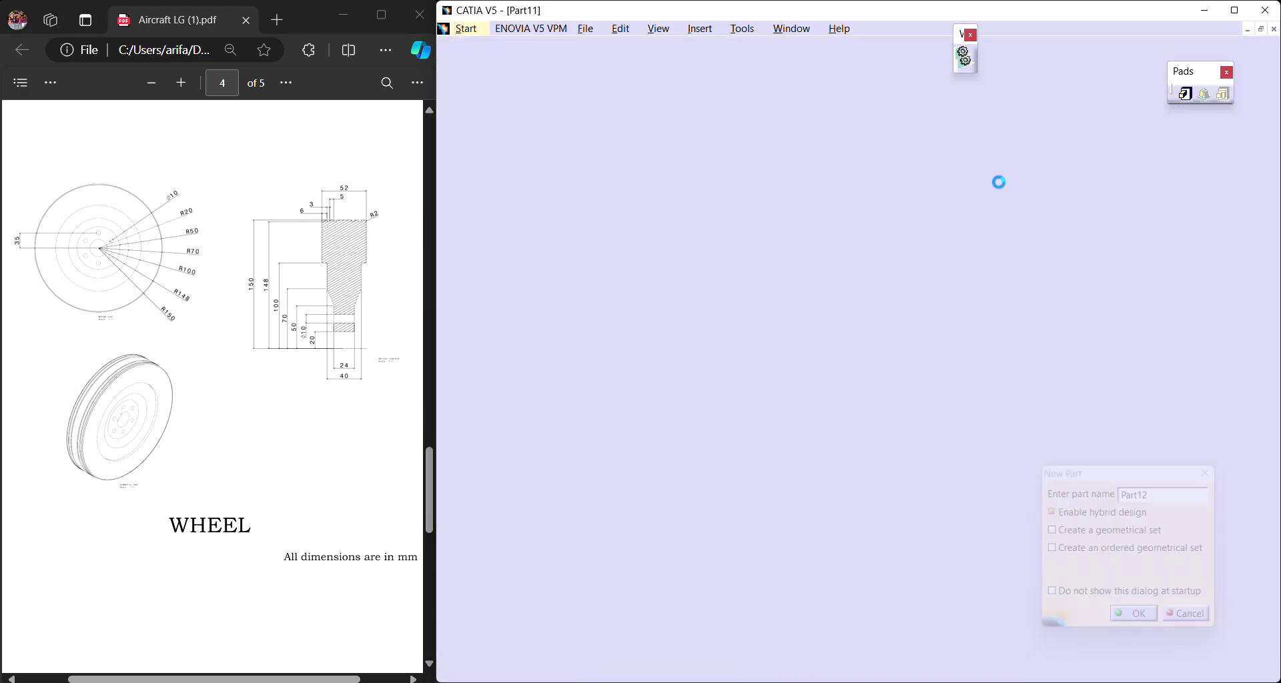
left_click(1267, 111)
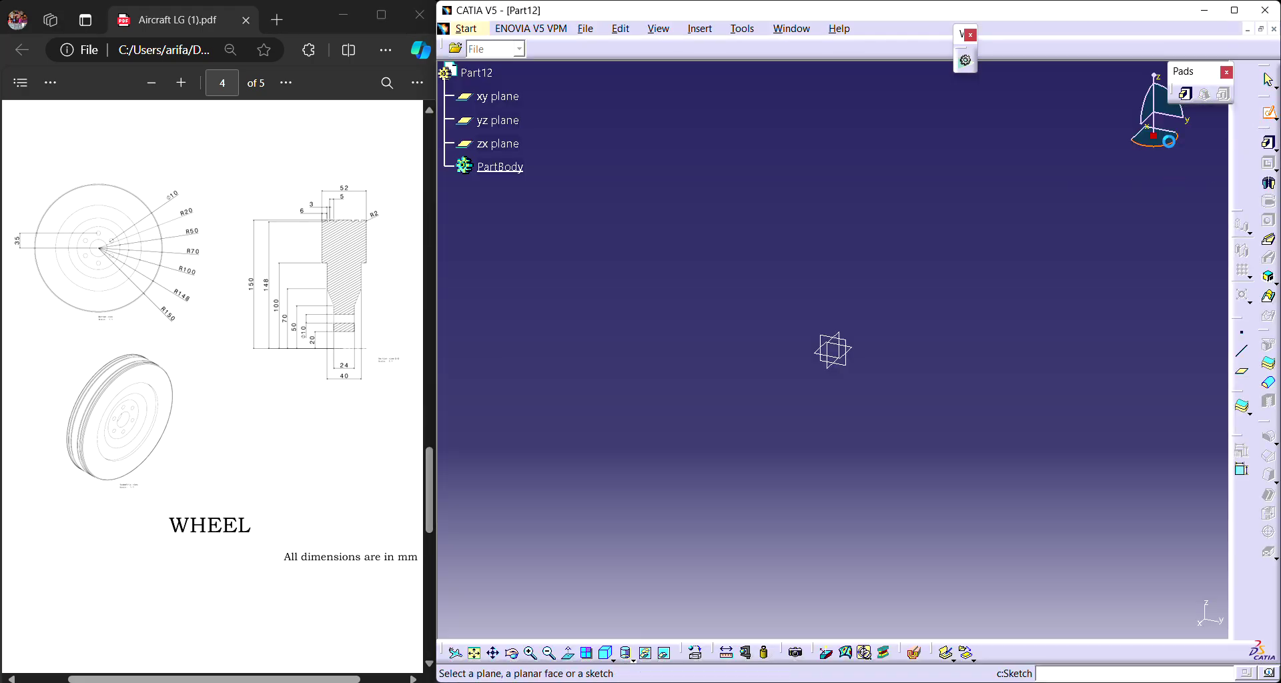
left_click(854, 346)
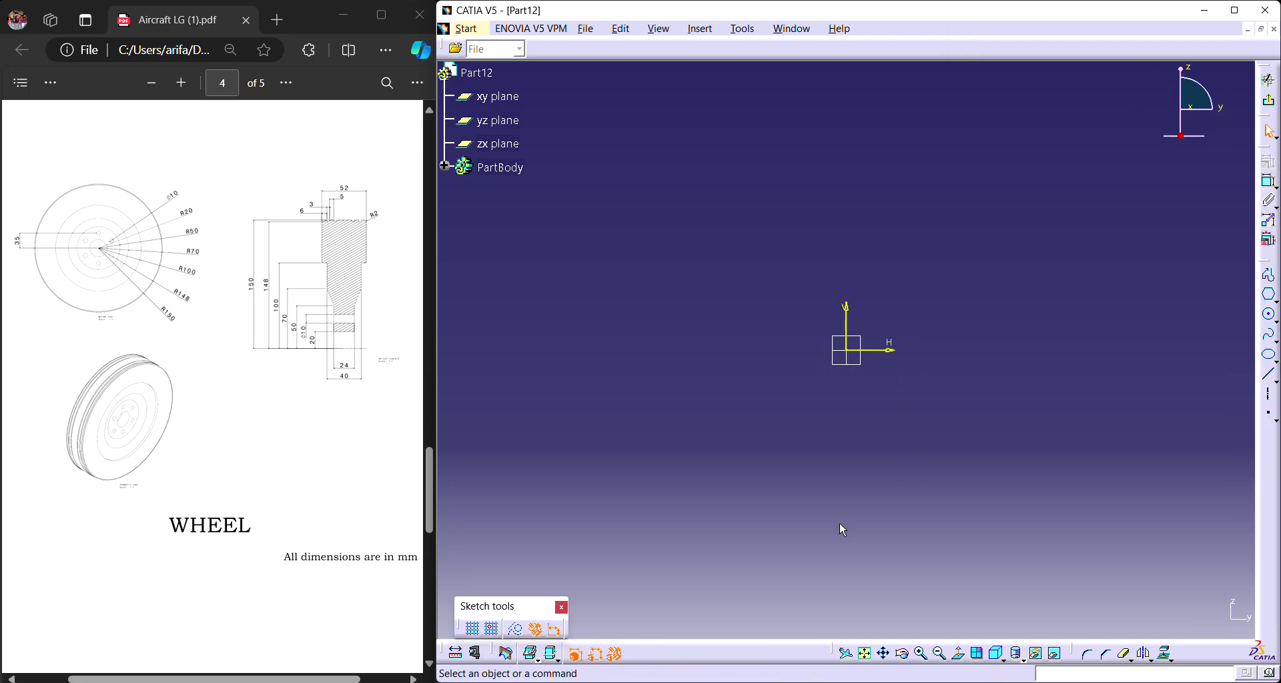
Draw a vertical axis line upward from the origin of the wheel sketch.
mouse_move(912, 495)
middle_mouse_down()
mouse_move(857, 554)
mouse_move(883, 542)
middle_mouse_up()
left_click(865, 653)
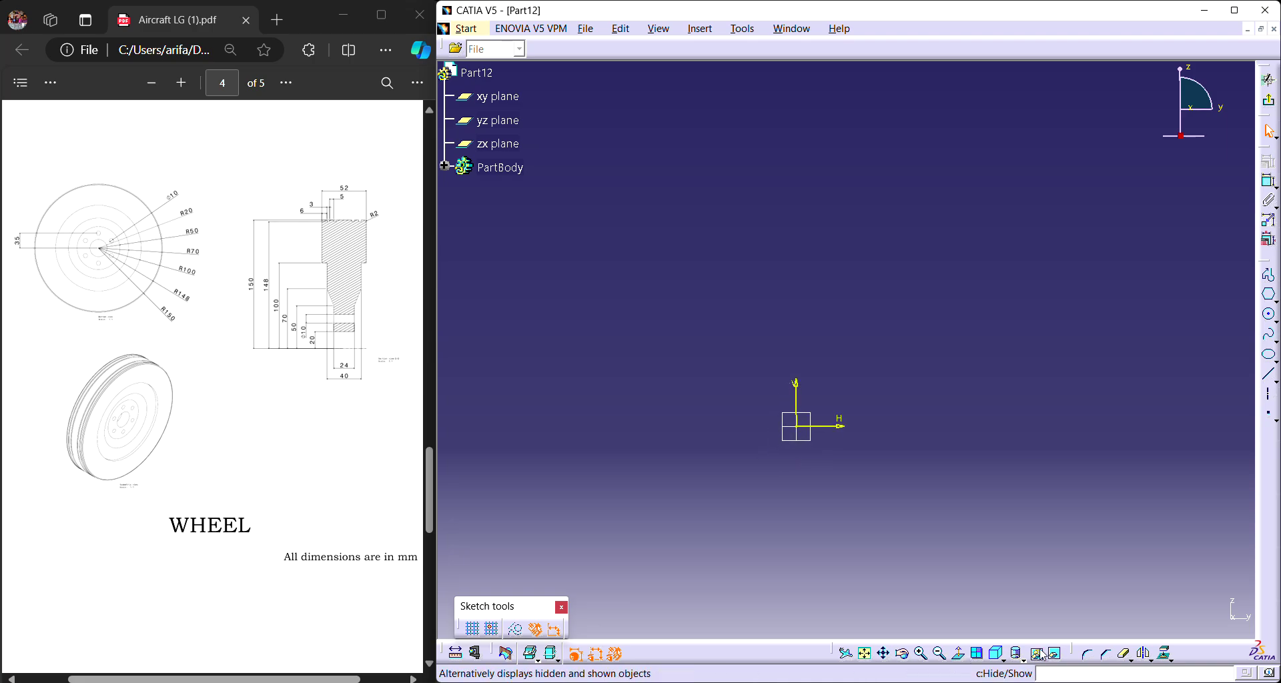
left_click(1272, 398)
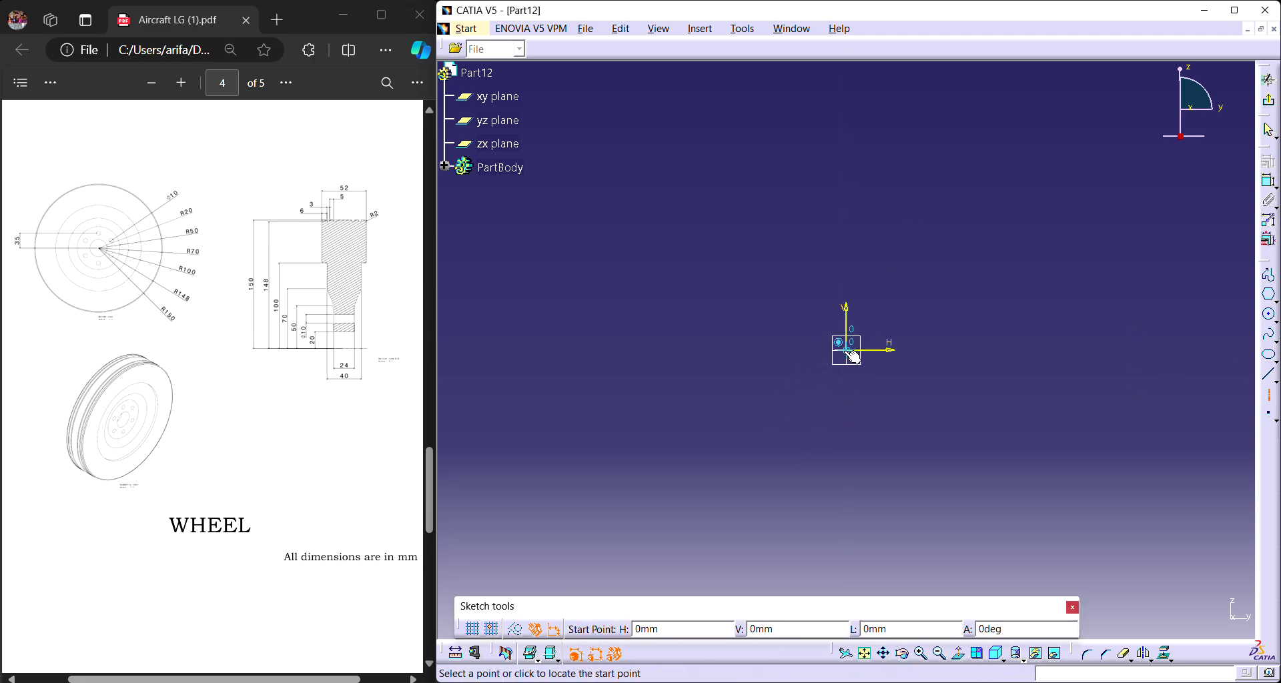
left_click(849, 351)
left_click(846, 66)
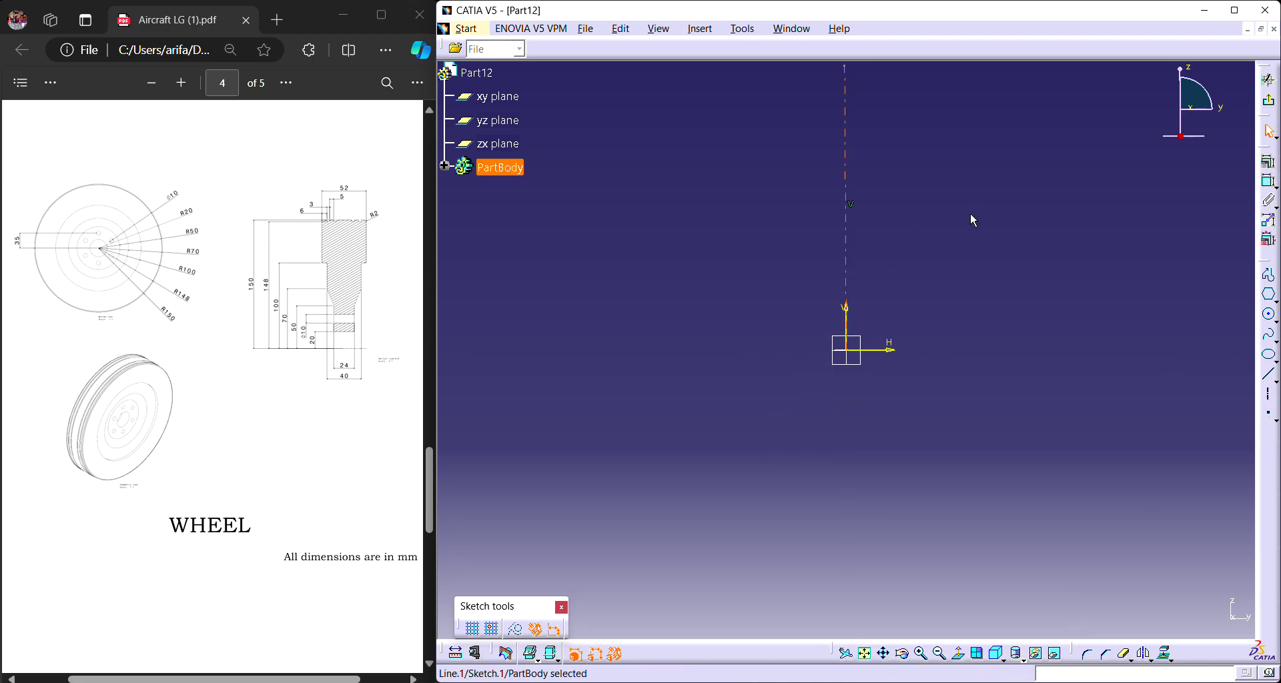
Dimension the vertical axis line of the wheel sketch and set its length to 150 mm.
left_click(1267, 189)
left_click(832, 300)
left_click(715, 234)
double_click(720, 238)
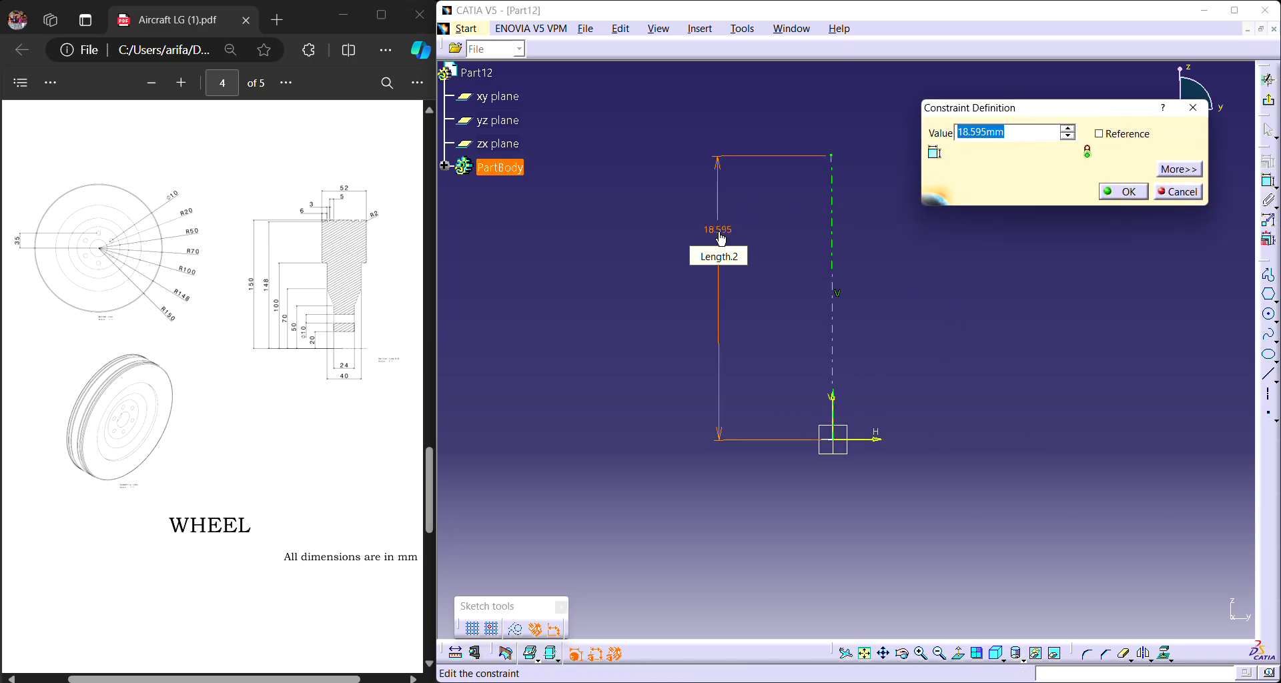
type("150")
key("Return")
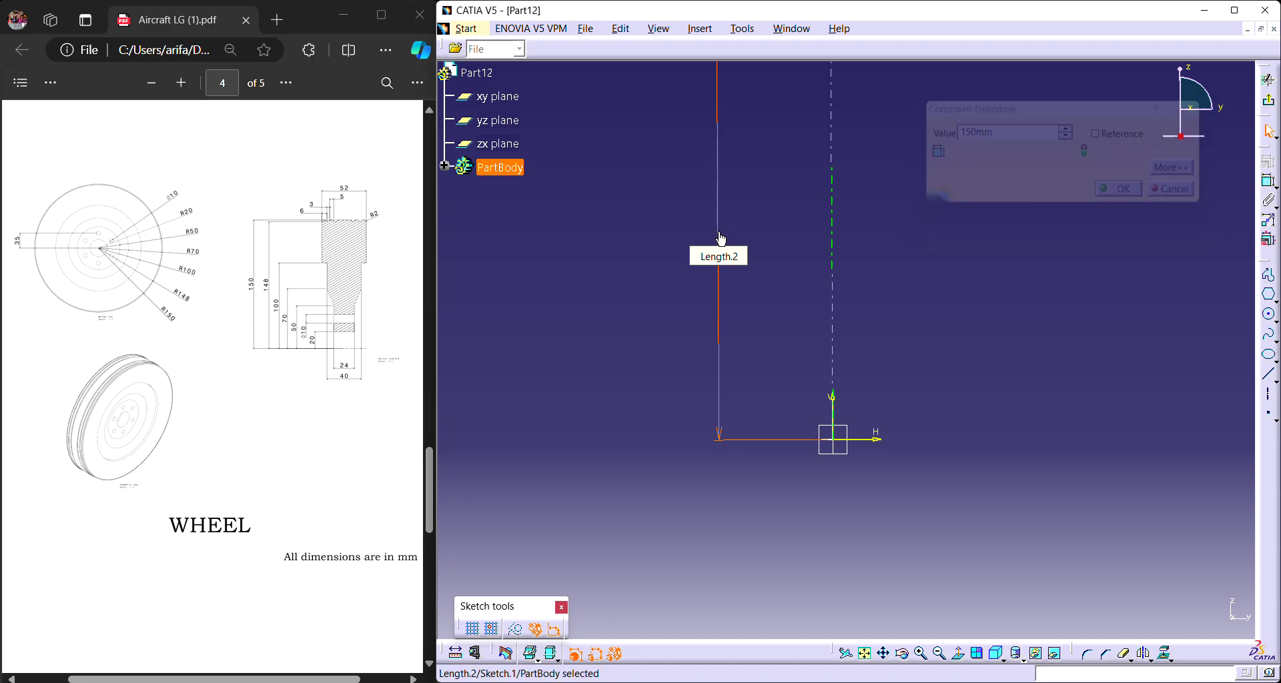
left_click(864, 653)
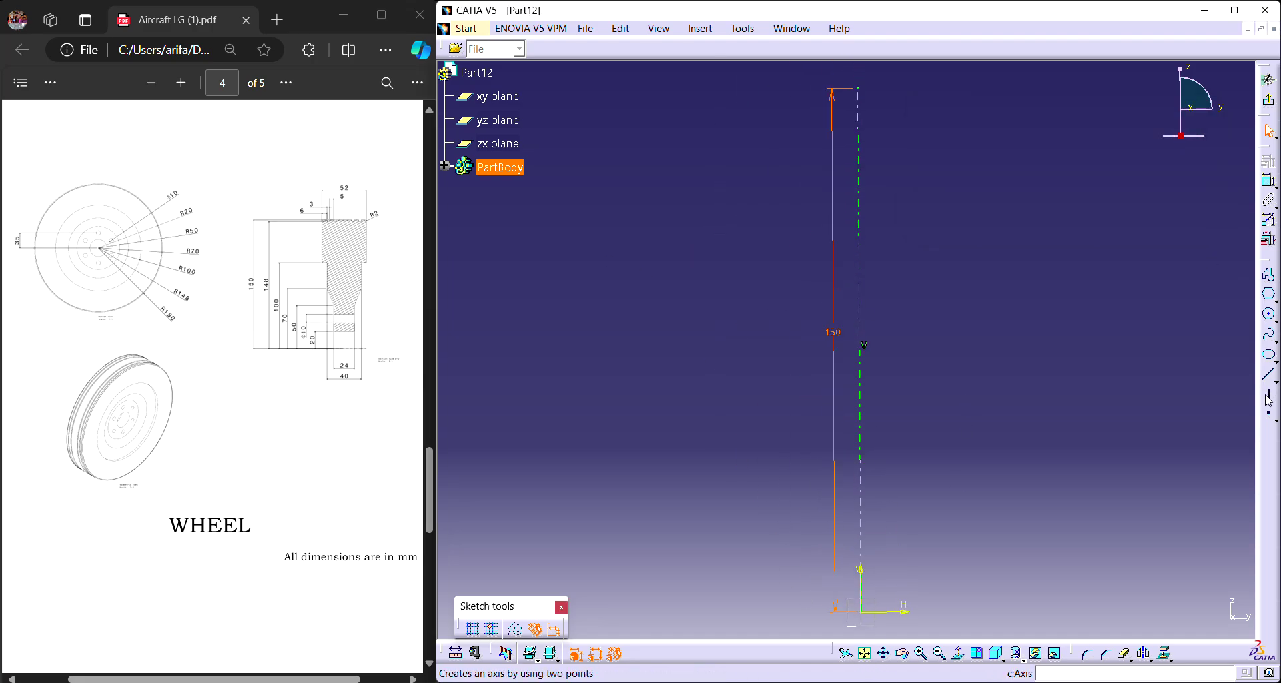
Draw a horizontal construction line from the upper end of the vertical line and set its length to 26 mm.
left_click(1268, 373)
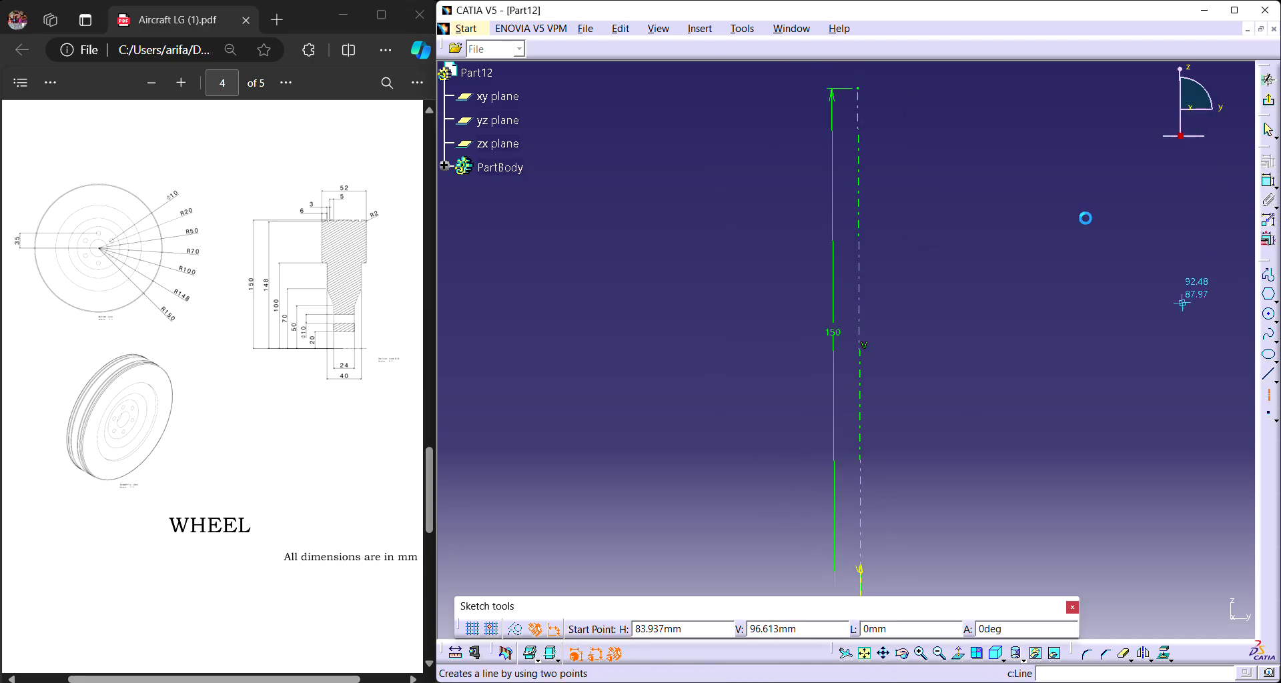
left_click(866, 95)
left_click(942, 87)
left_click(1269, 200)
left_click(924, 88)
left_click(911, 75)
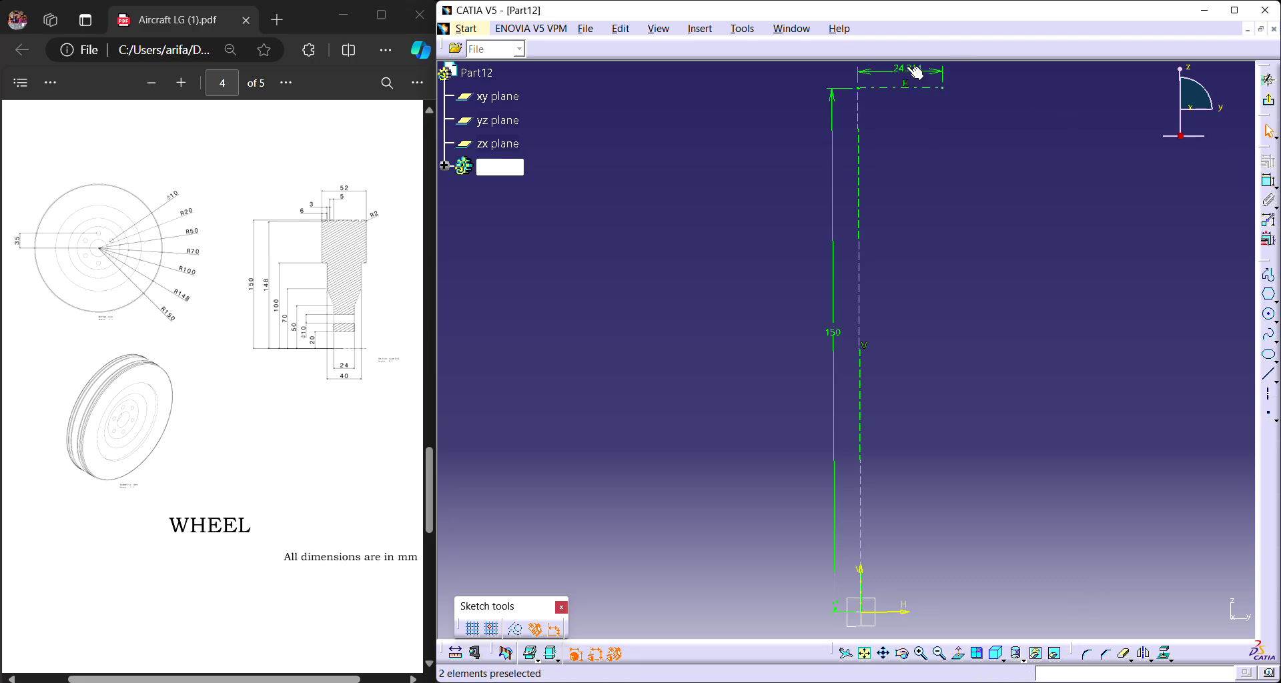
double_click(916, 72)
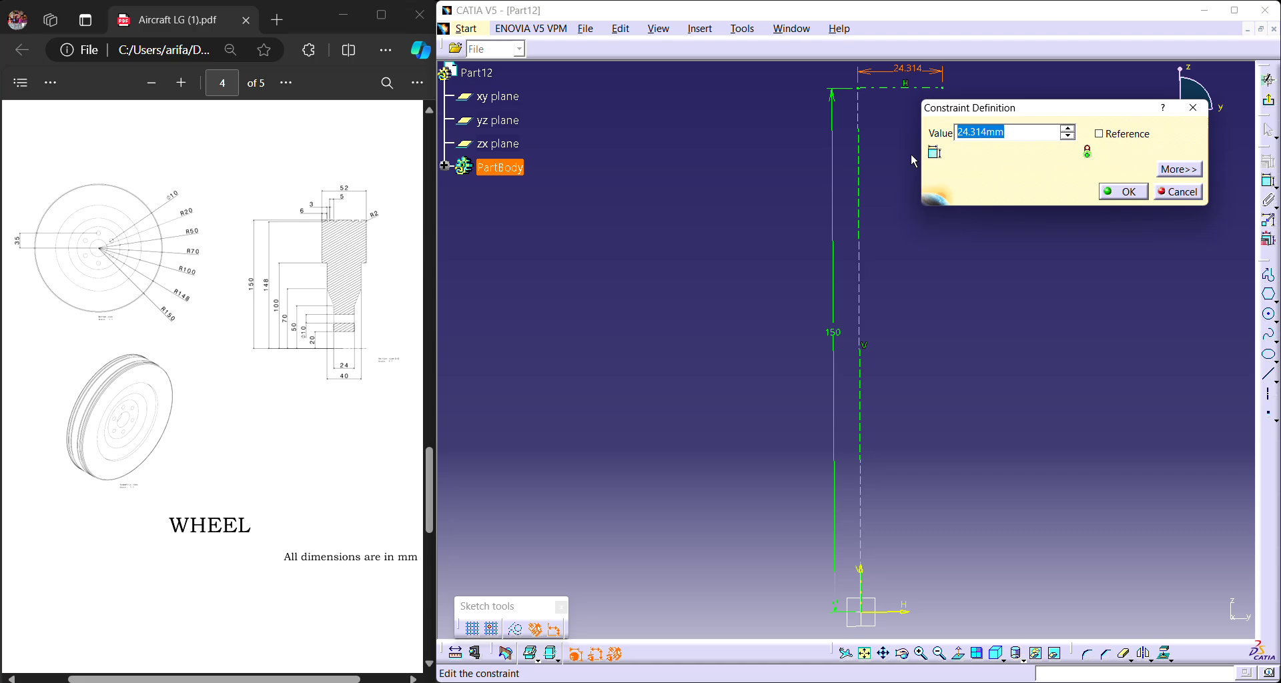
type("26")
key("Return")
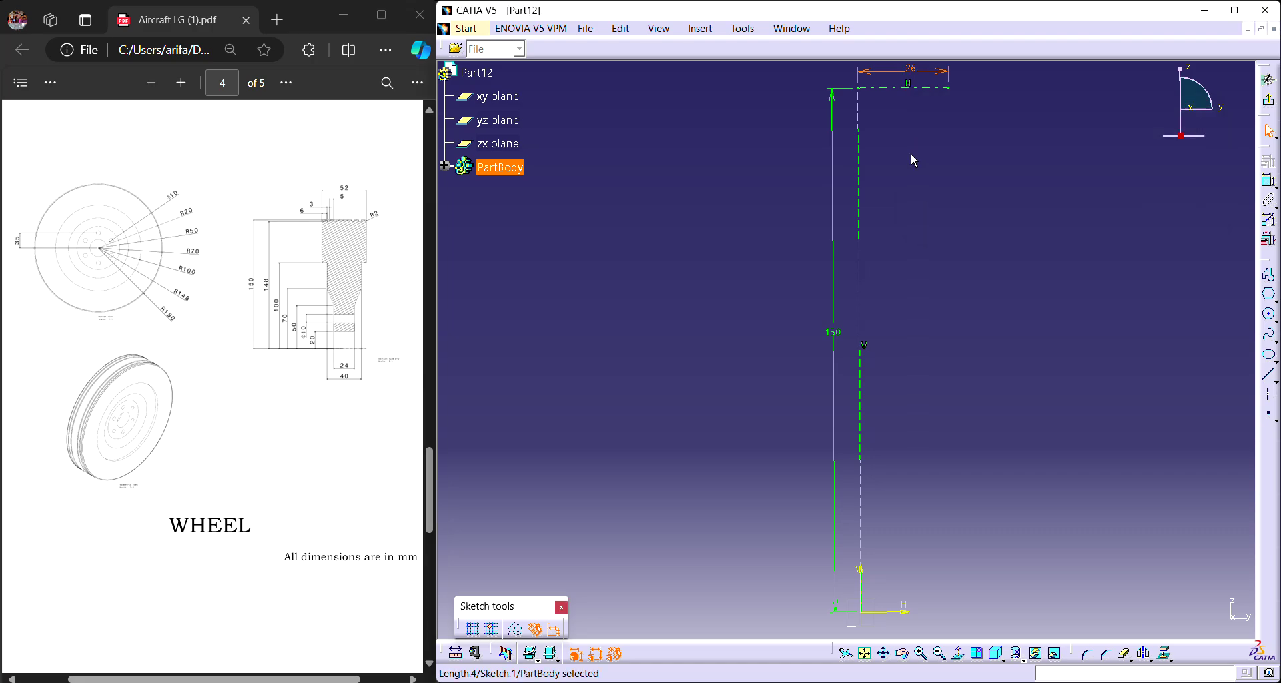
left_click(985, 196)
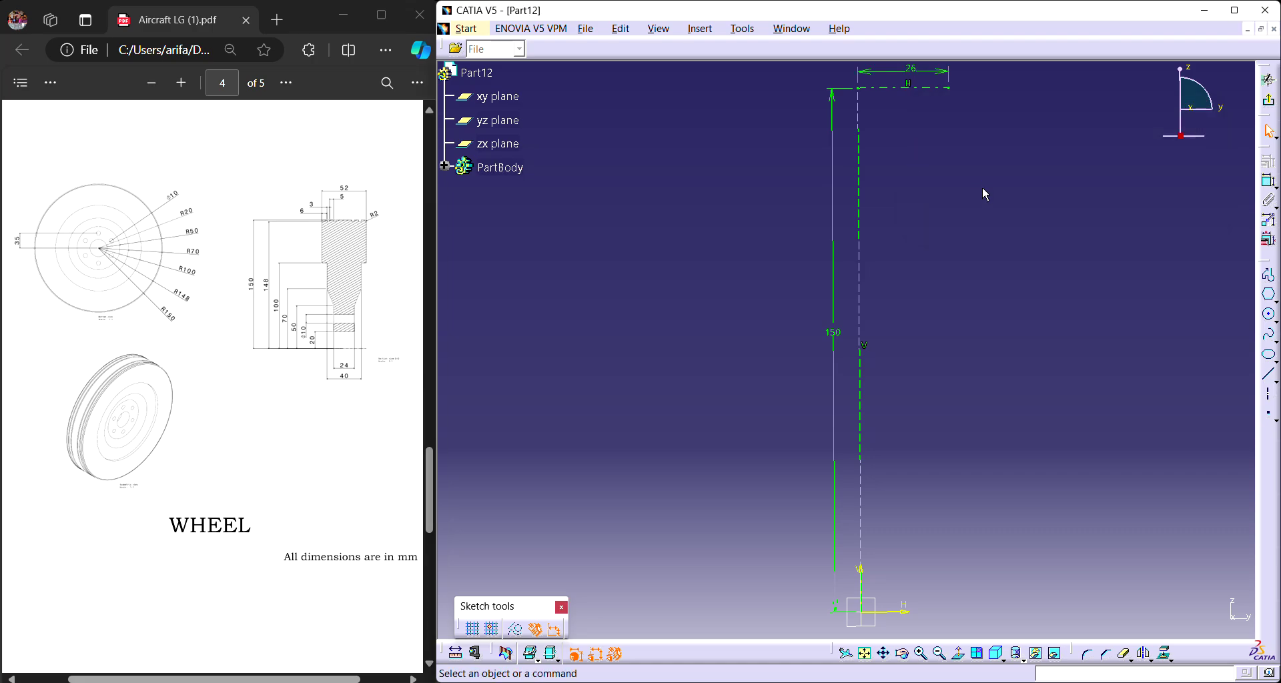
Draw the wheel's stepped side profile from the vertical line about 15 mm above the origin, widening in steps up to the 26 mm line's outer end.
left_click(960, 652)
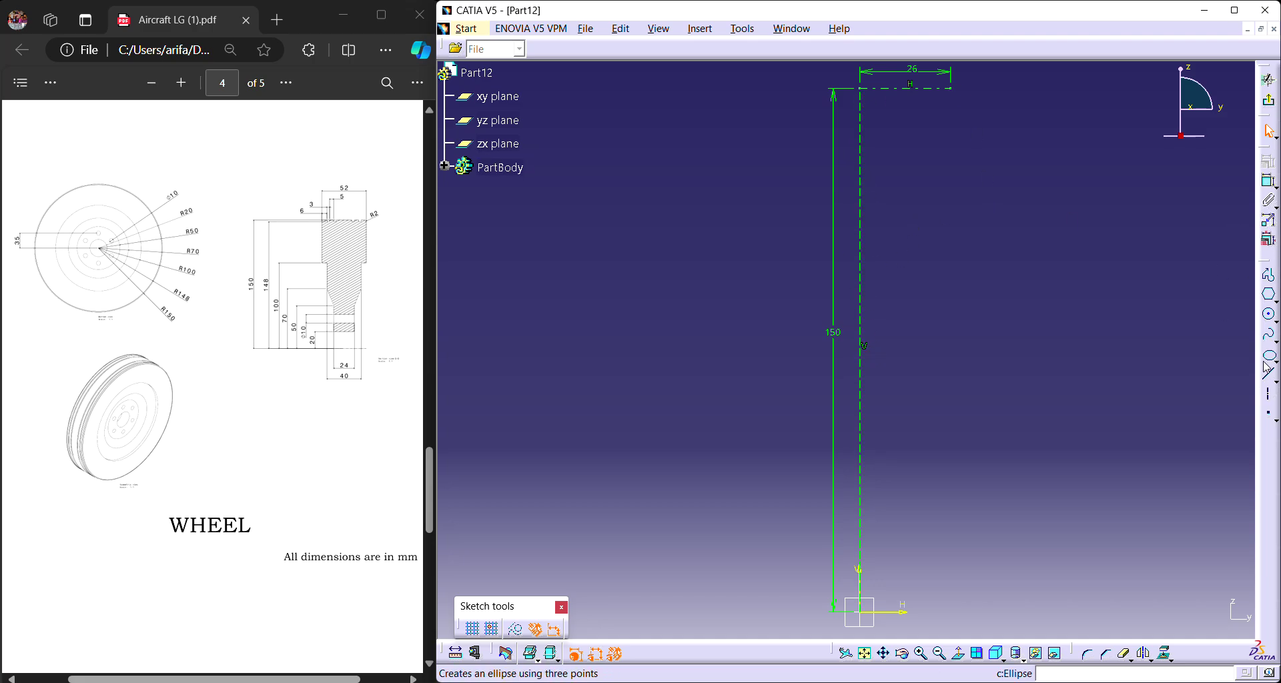
left_click(1269, 294)
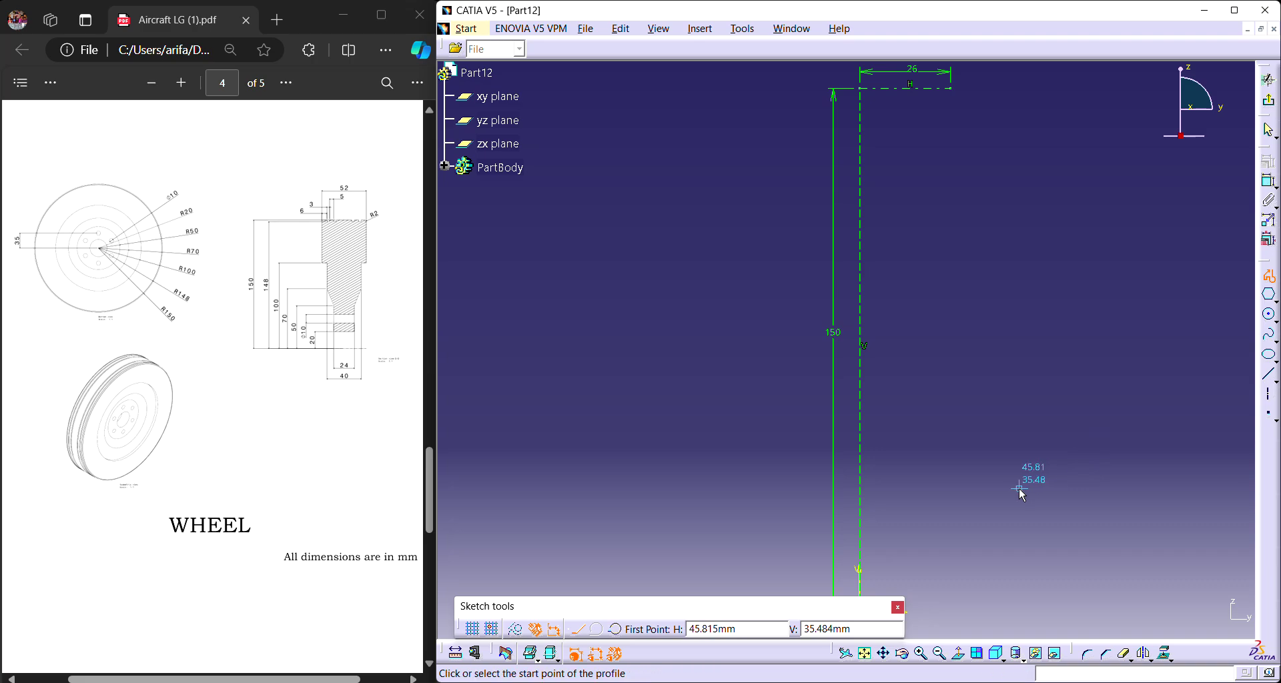
left_click(898, 607)
left_click(865, 556)
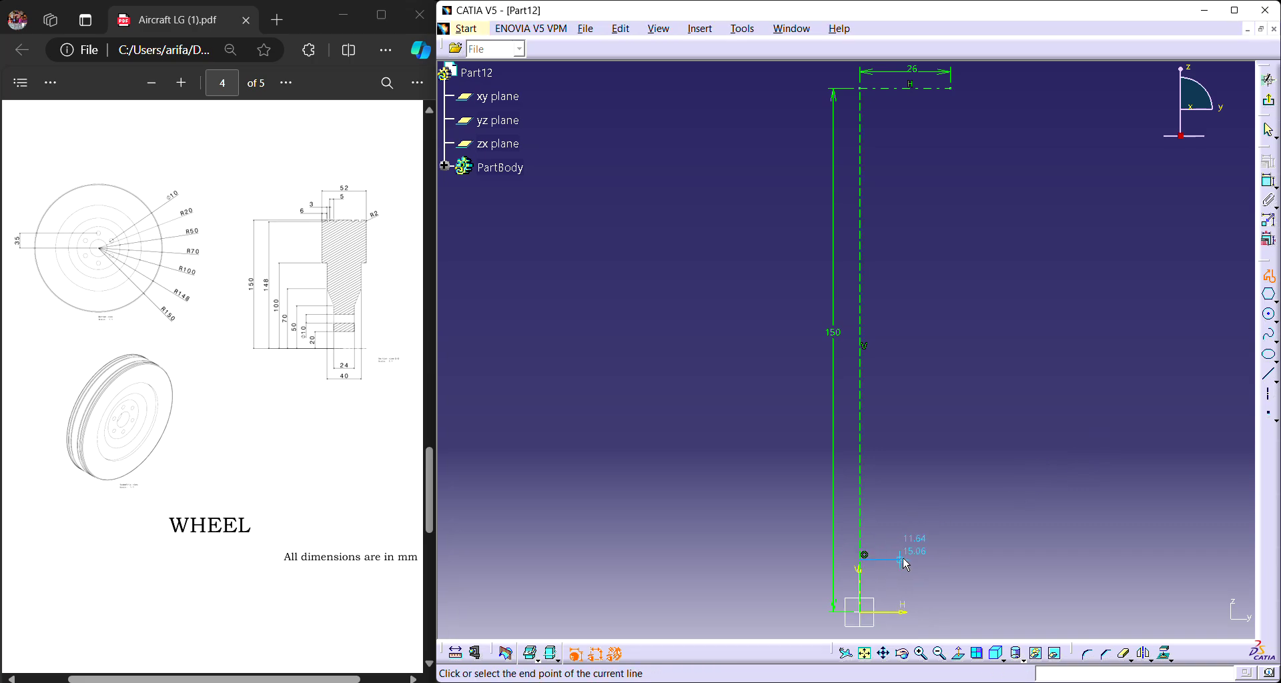
left_click(912, 560)
left_click(912, 500)
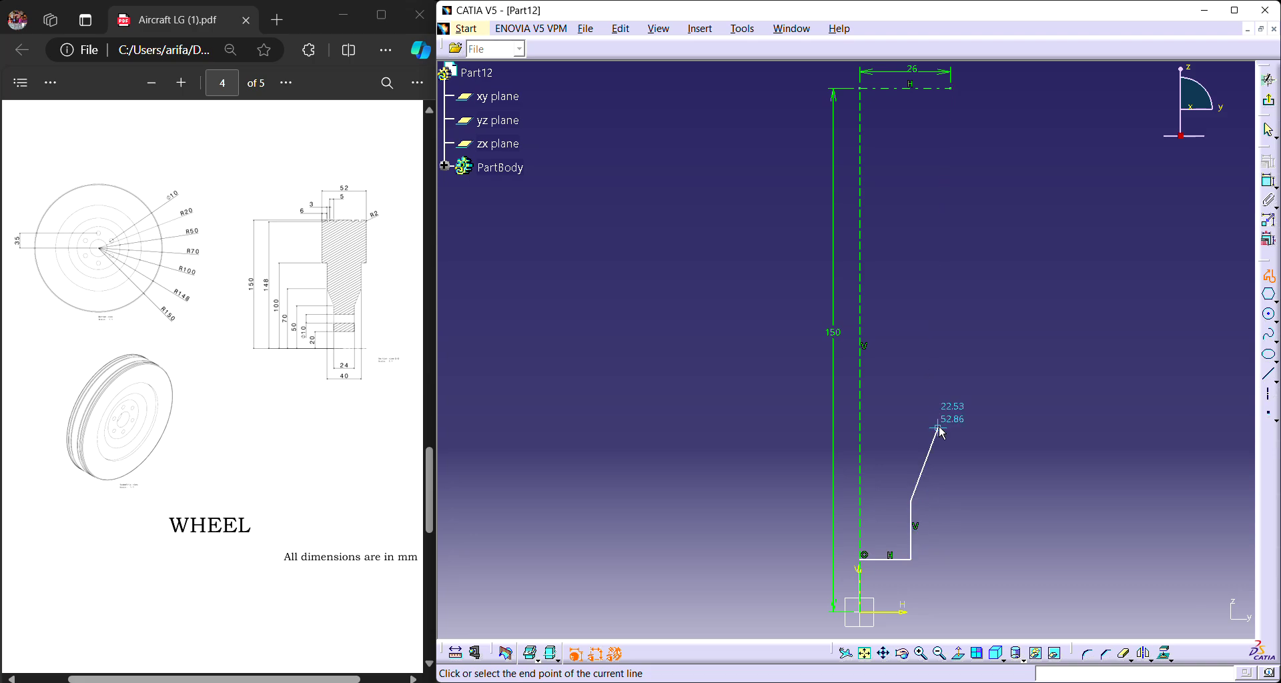
left_click(938, 428)
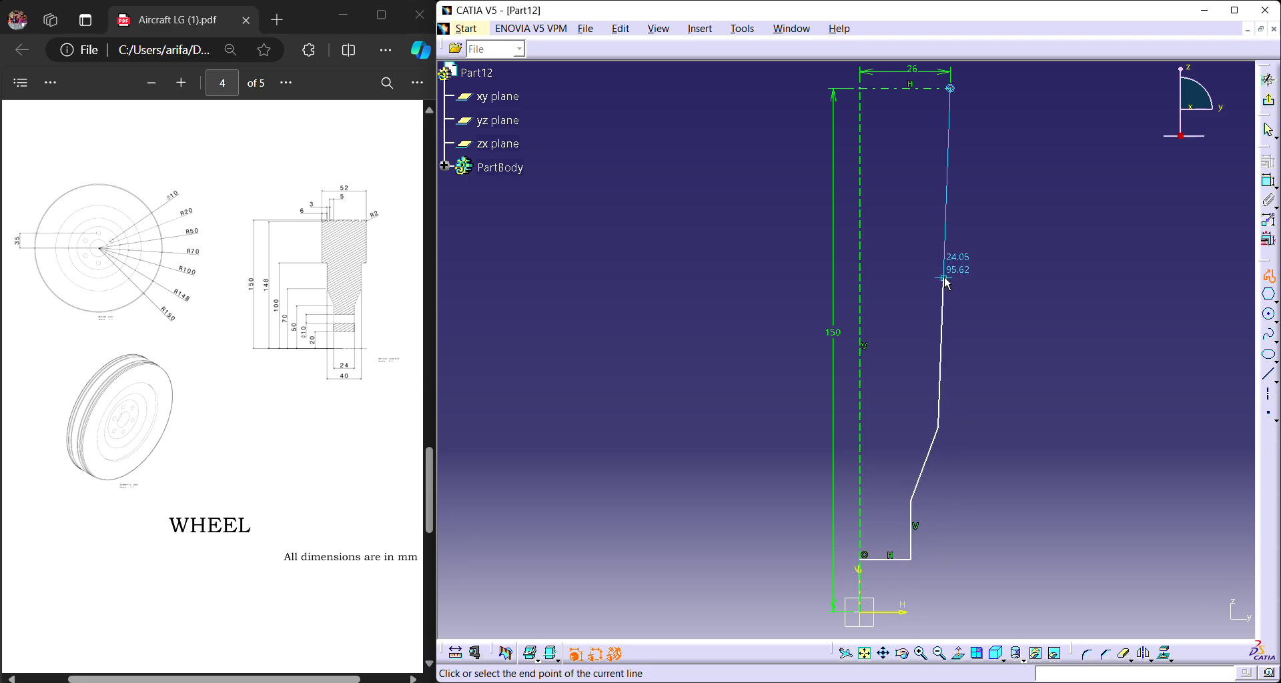
left_click(938, 278)
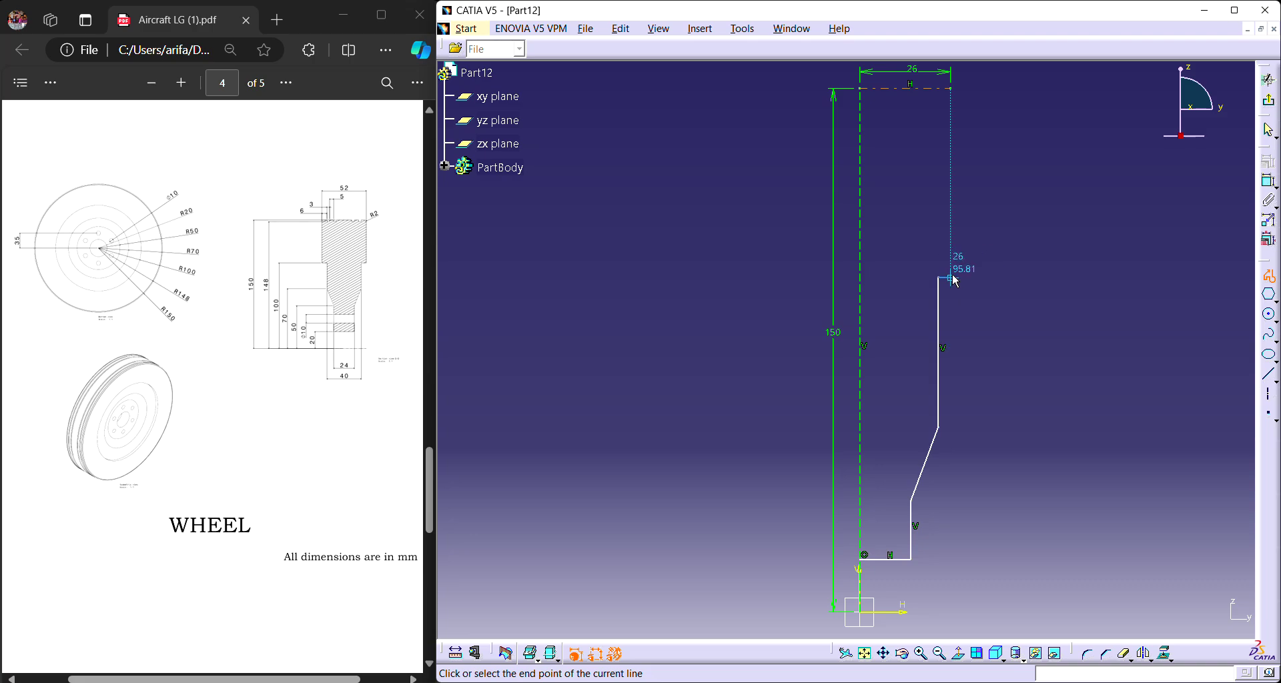
left_click(950, 278)
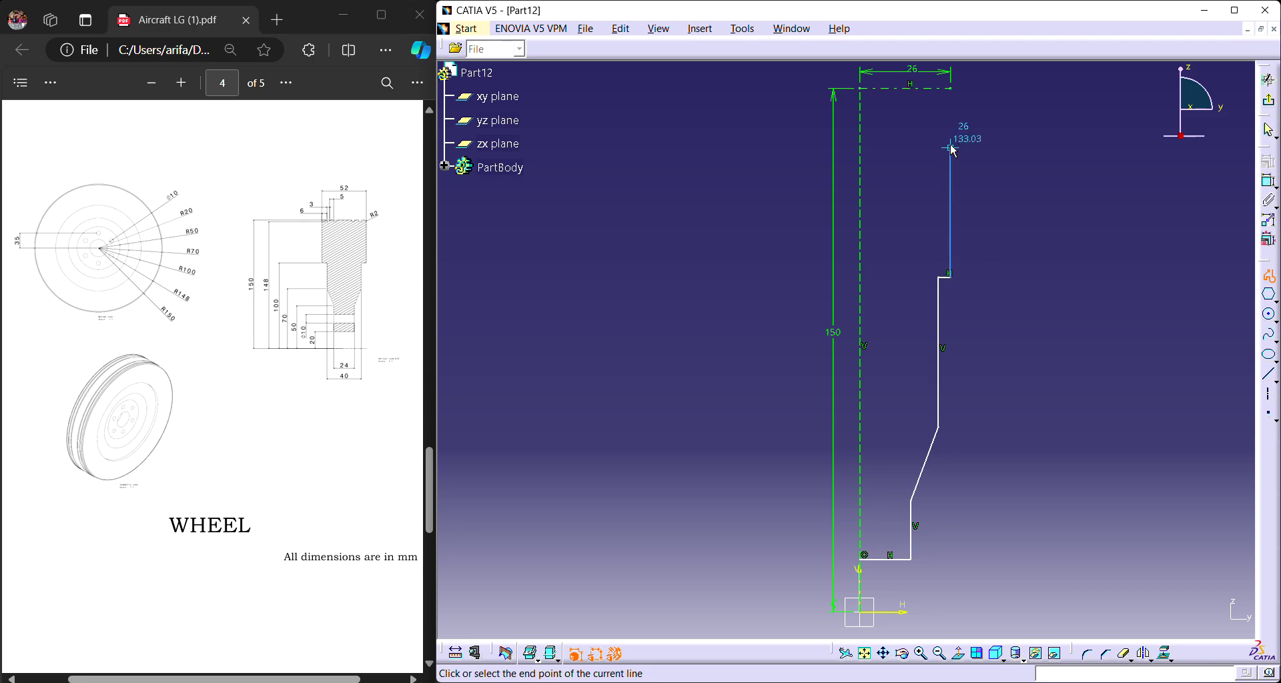
left_click(952, 89)
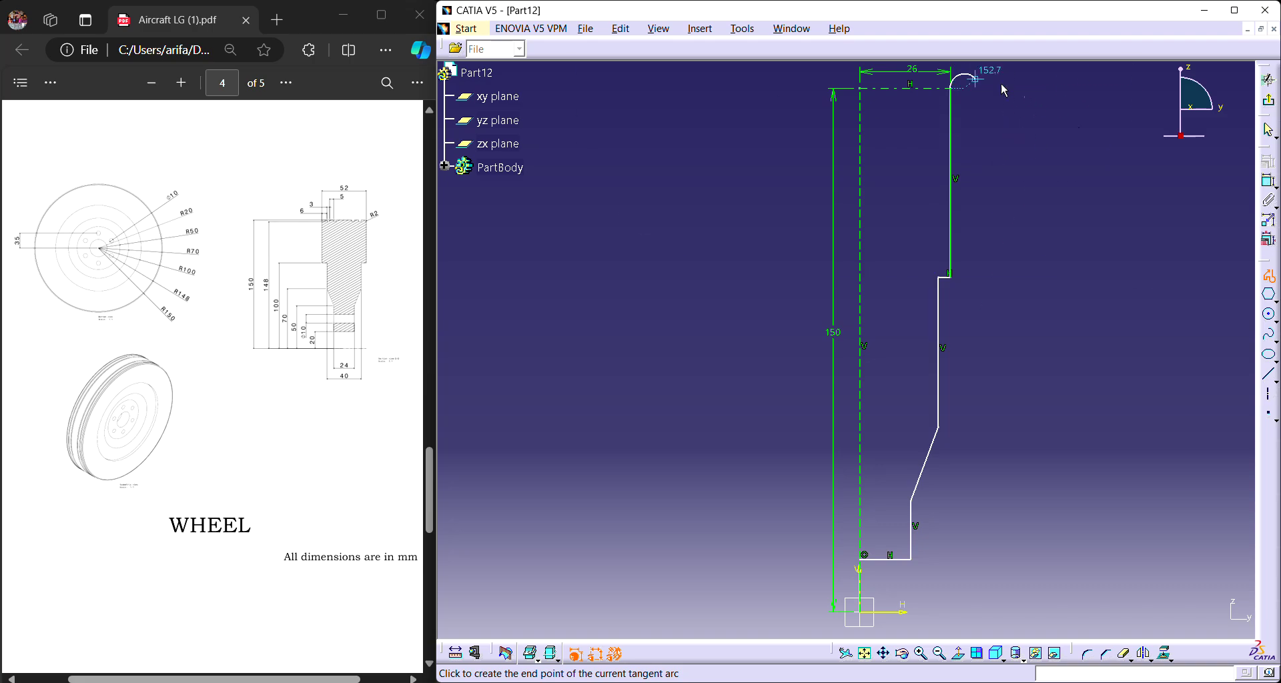
Show the Sketch tools toolbar again and switch the running profile from tangent arc to line segments.
right_click(1265, 550)
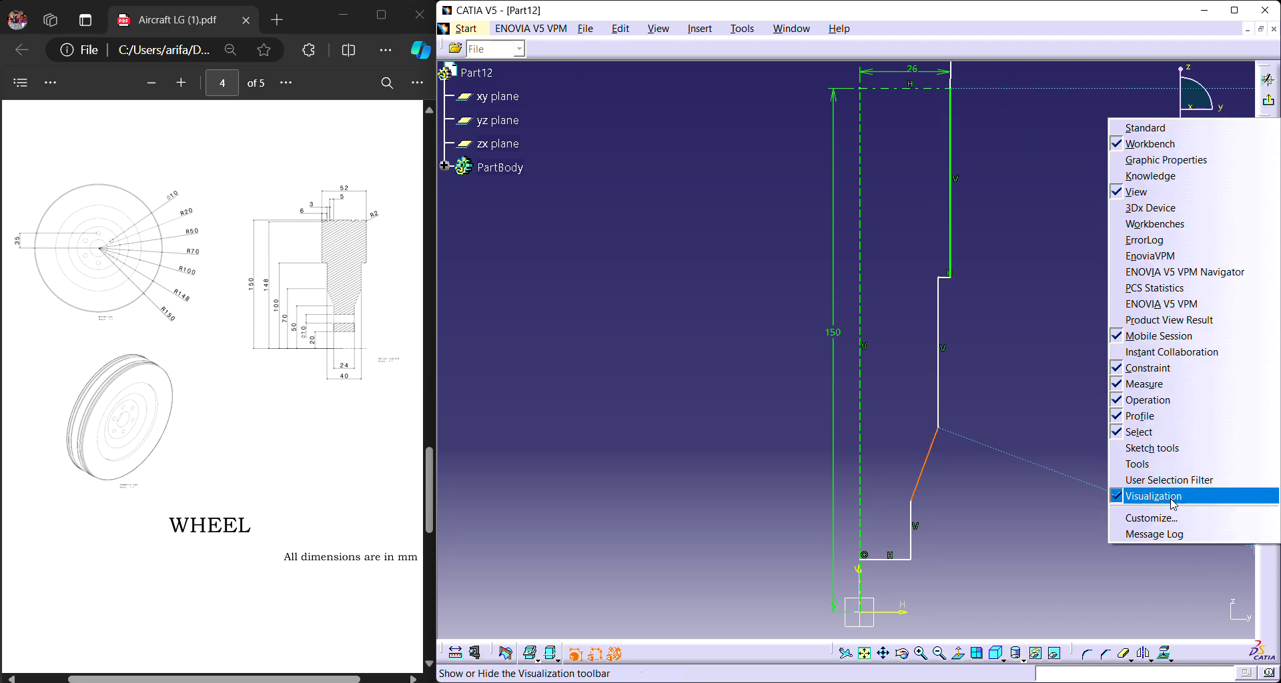
left_click(1153, 448)
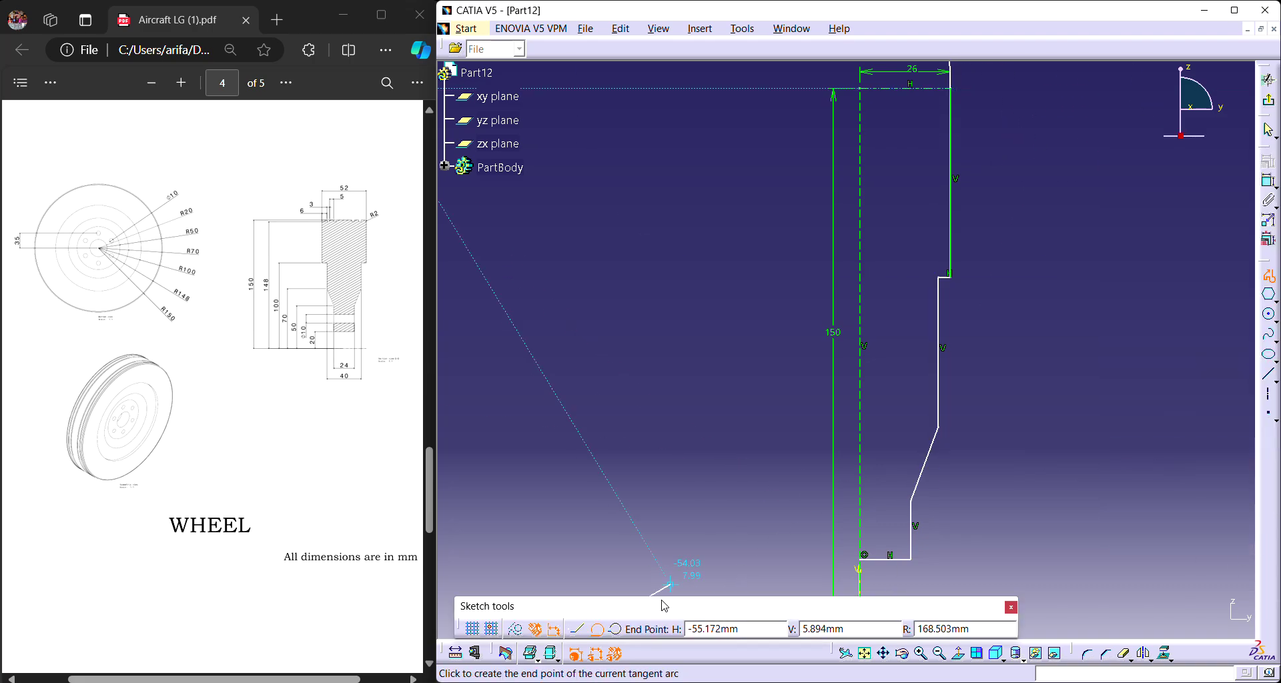
left_click(578, 629)
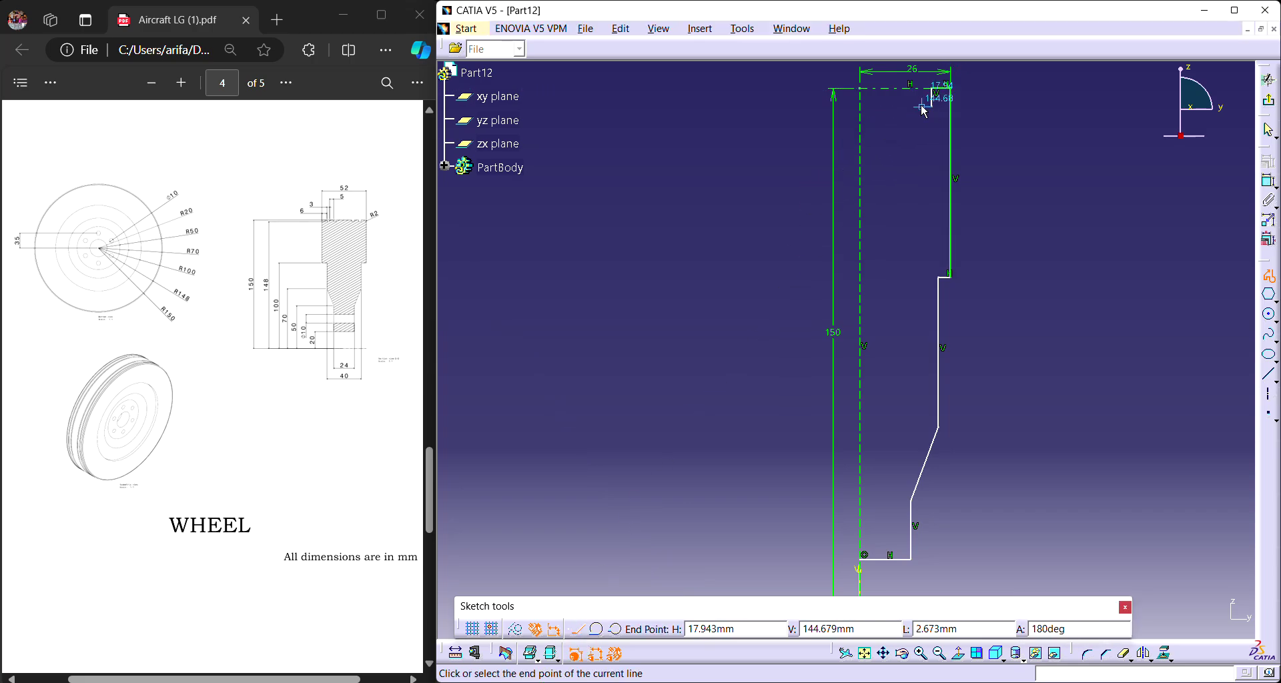
Continue the profile along the upper edge with two rectangular notches about 3 mm wide and 5 mm deep, ending at the vertical line's upper end.
left_click(926, 88)
left_click(905, 88)
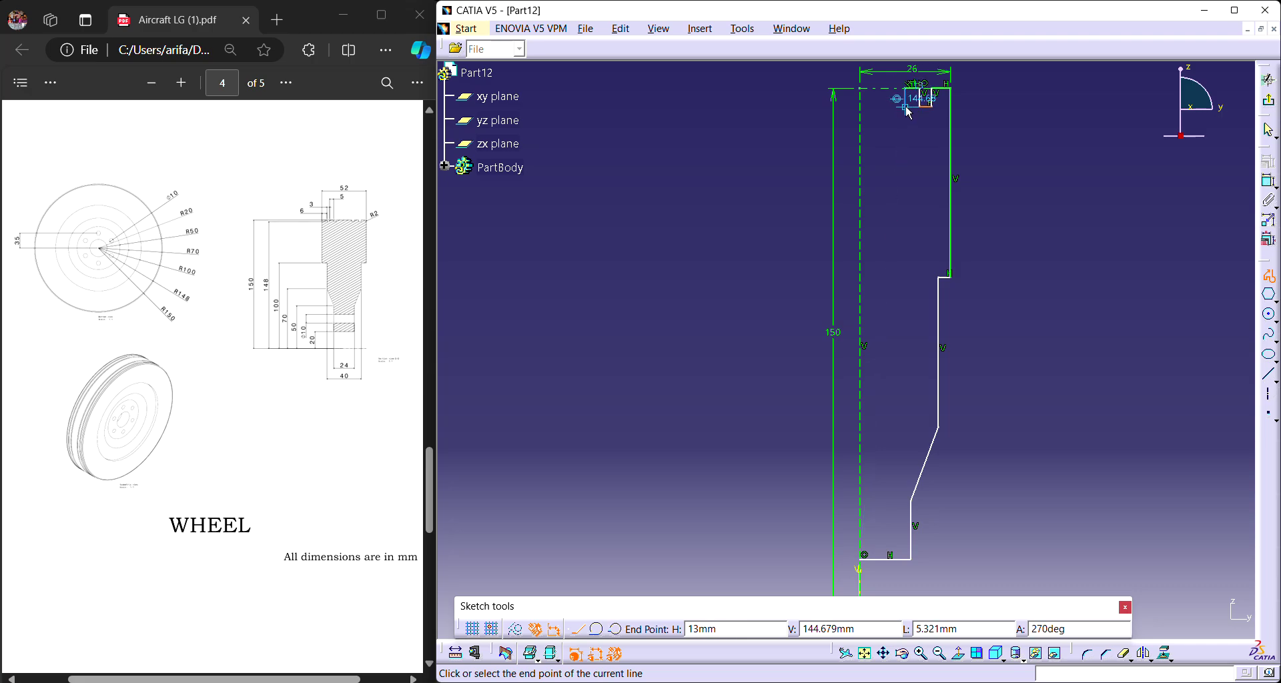
left_click(906, 106)
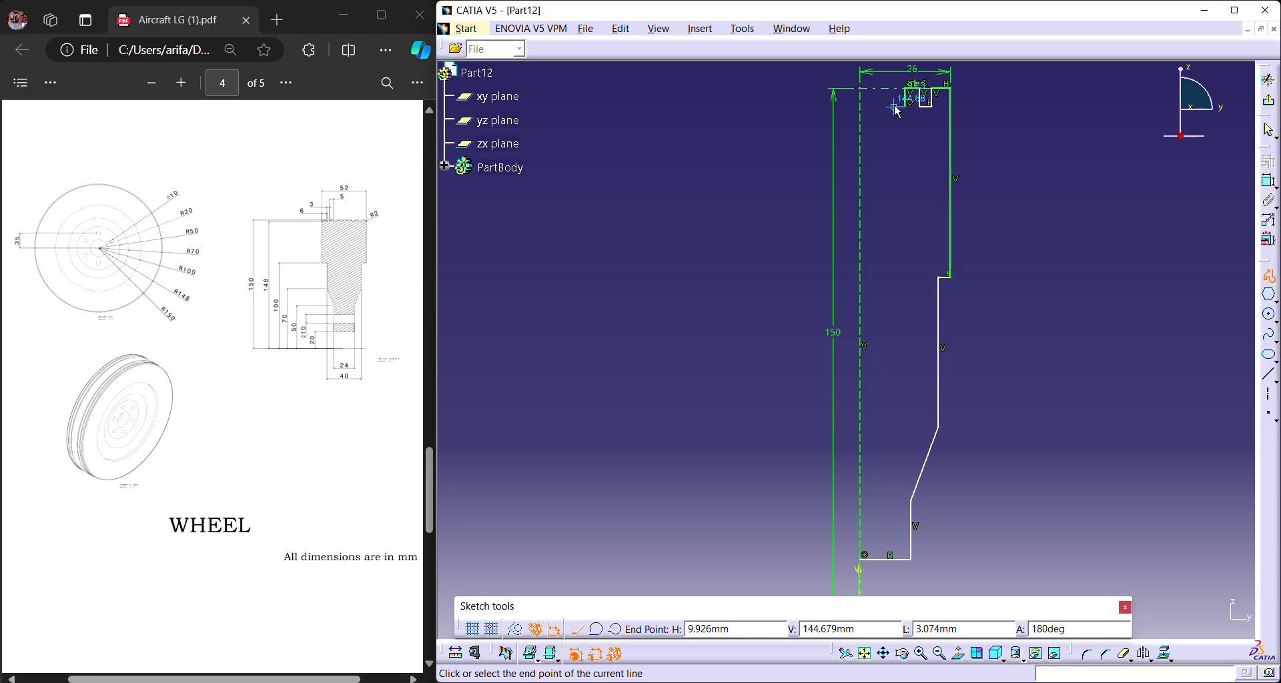
left_click(894, 107)
left_click(894, 88)
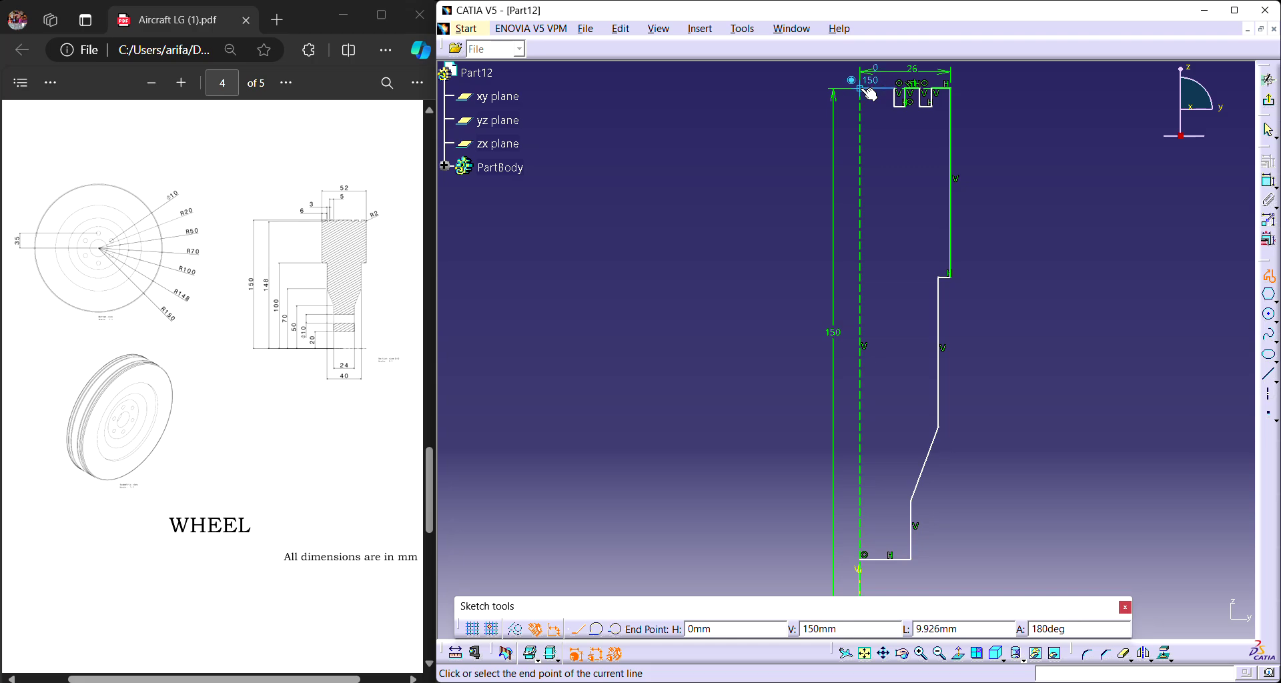
left_click(866, 92)
key("Escape")
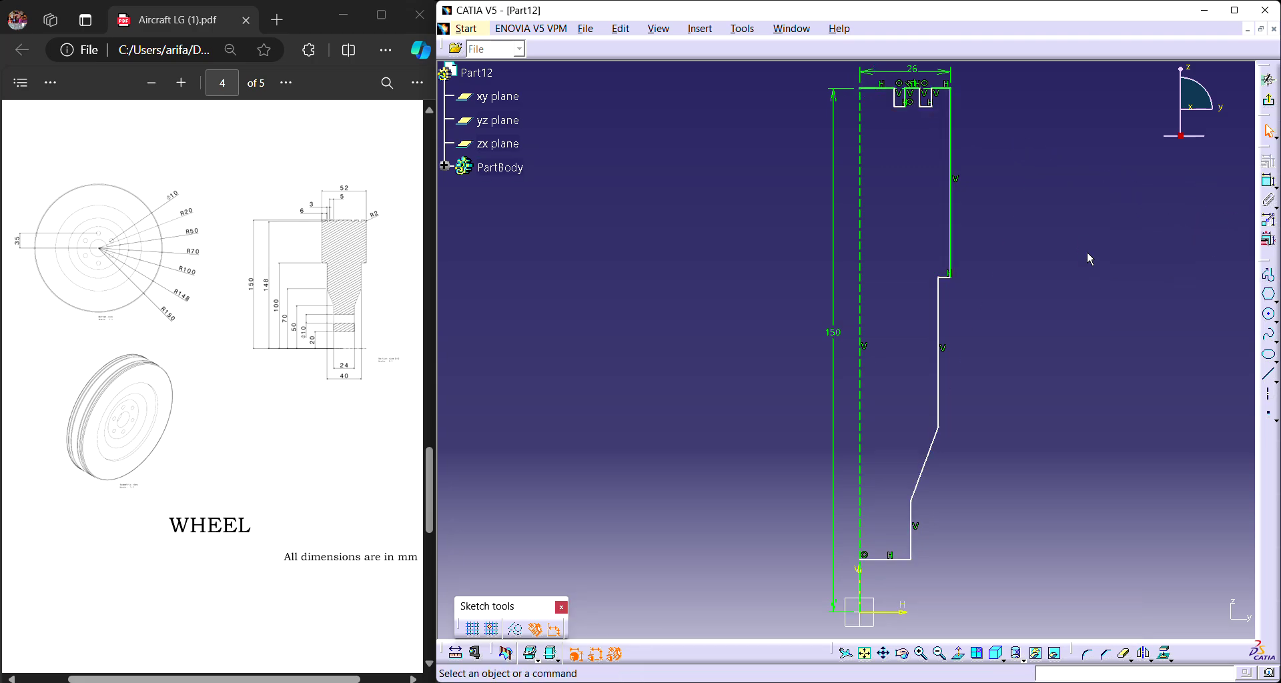
Try to dimension the distance from the vertical line to the profile's outermost edge, and delete that dimension.
left_click(1268, 181)
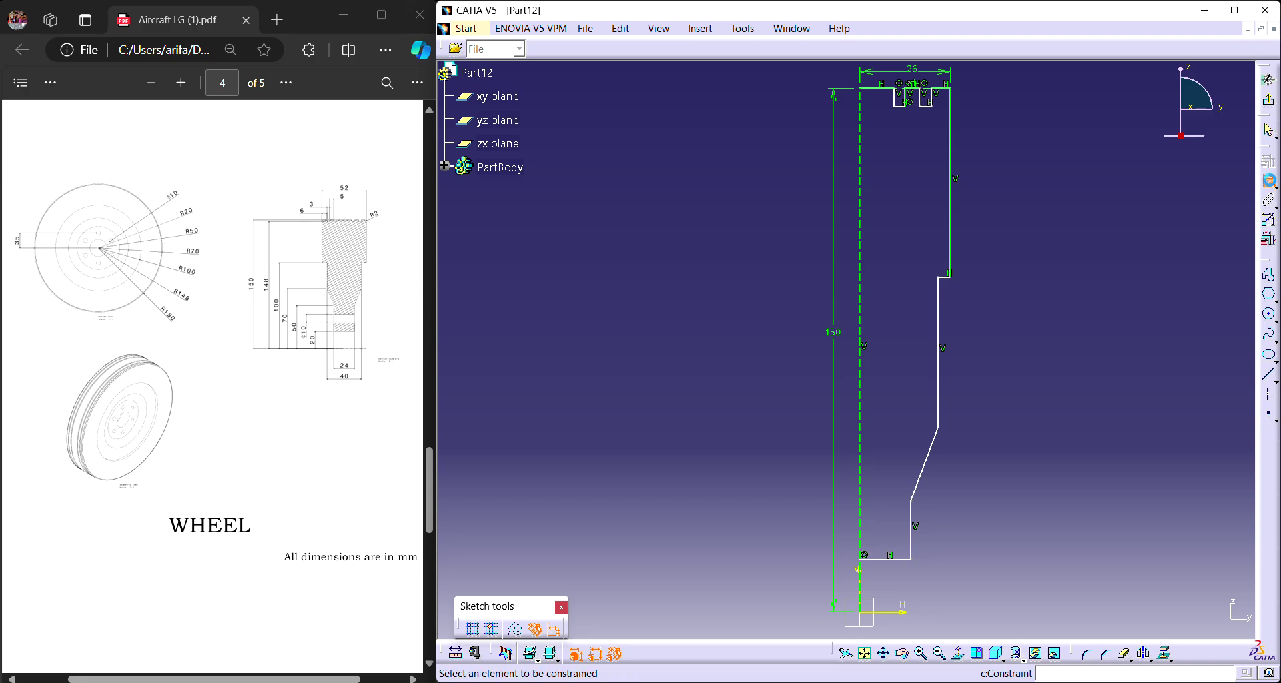
left_click(958, 125)
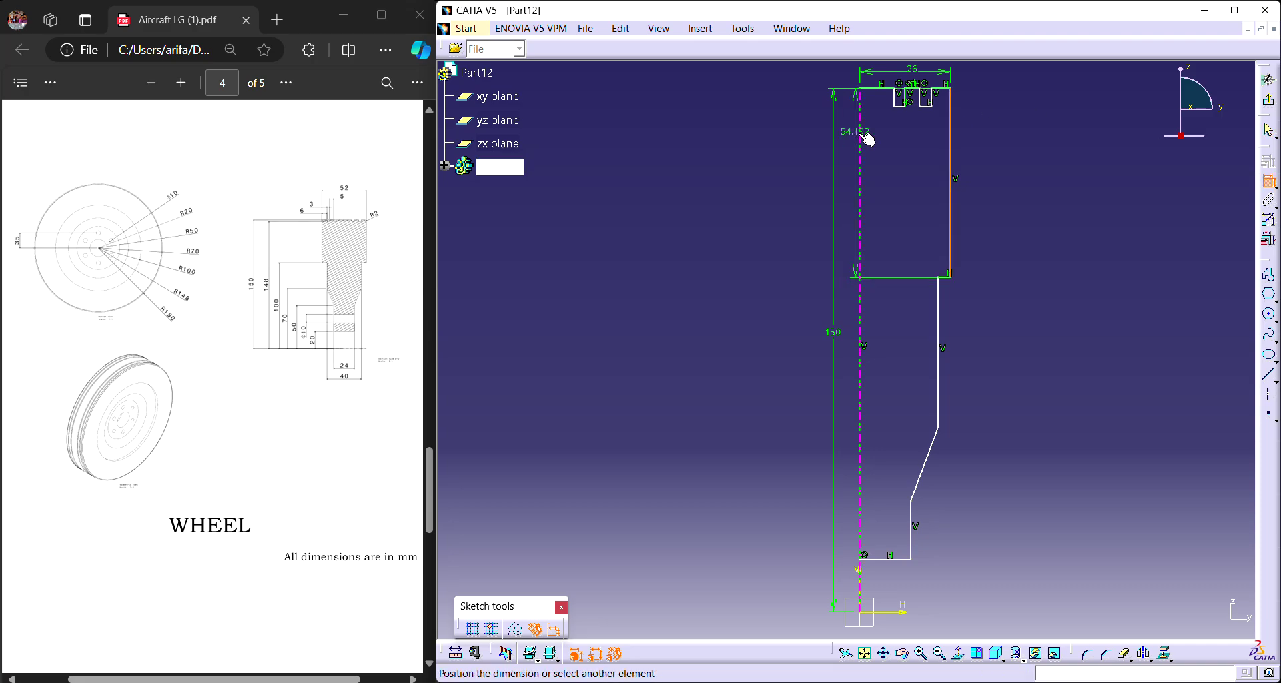
left_click(860, 131)
left_click(740, 167)
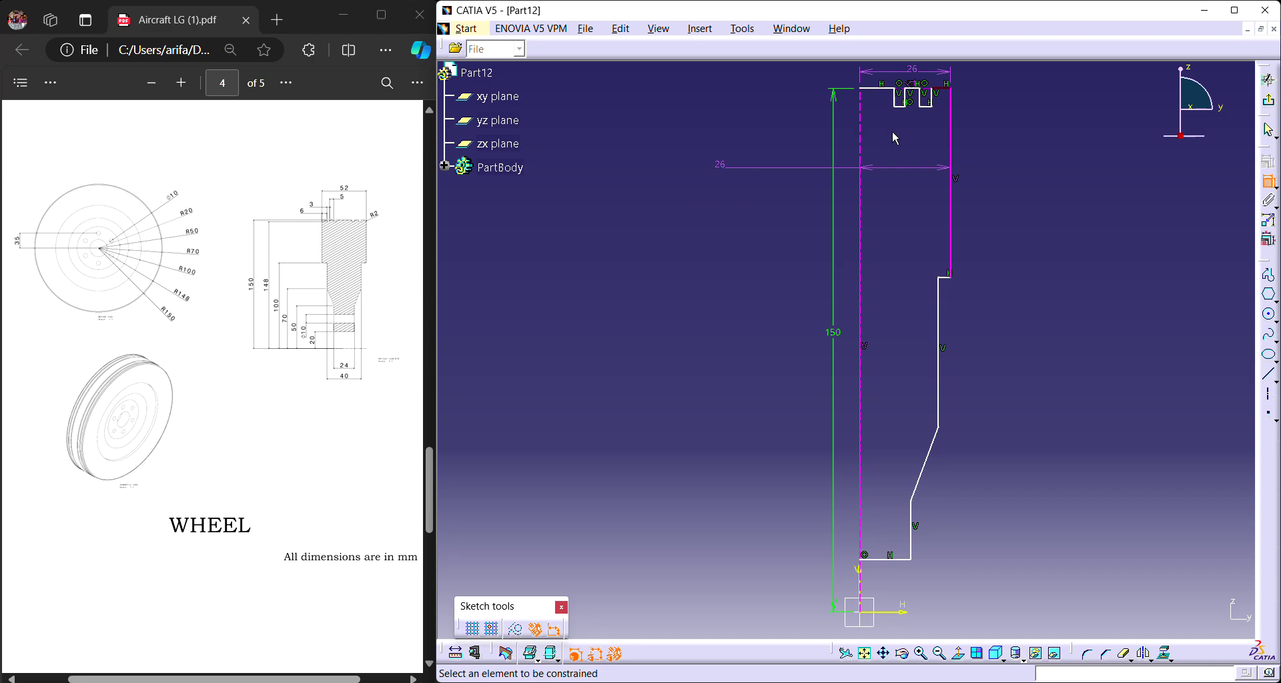
left_click(1270, 180)
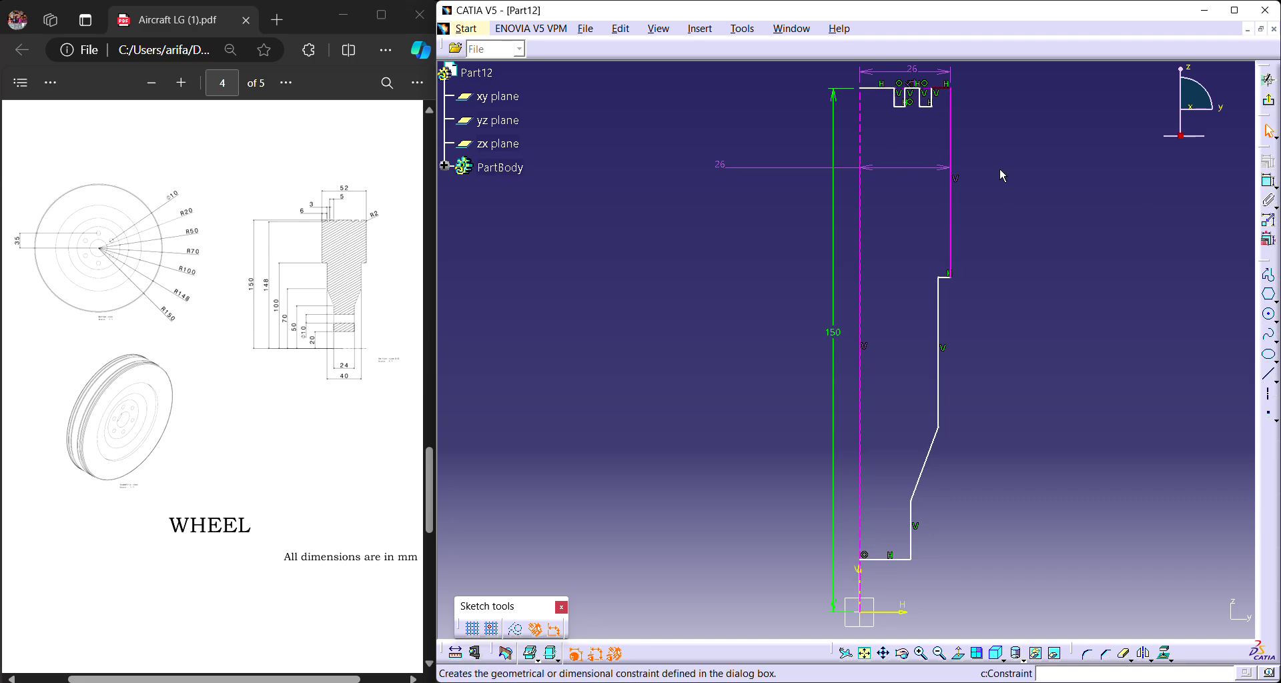
left_click(914, 176)
key("Delete")
Dimension the horizontal distances from the vertical line to the profile's middle and lower vertical edges.
left_click(1269, 180)
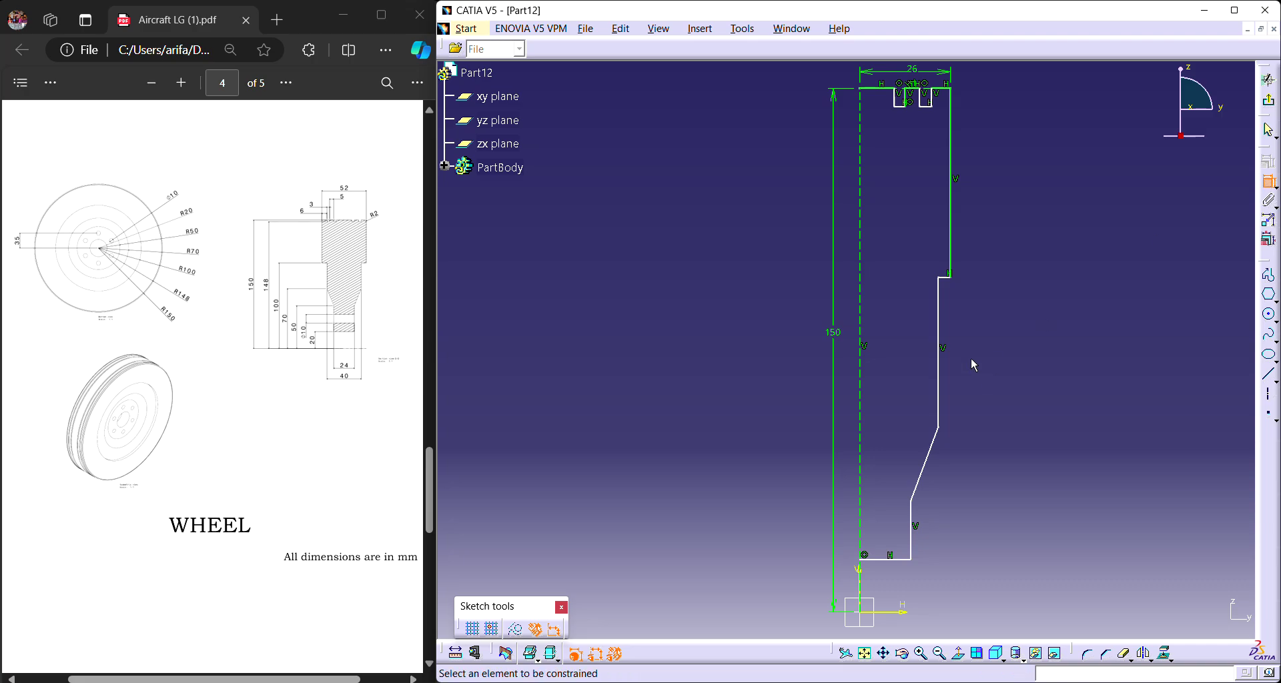
left_click(939, 360)
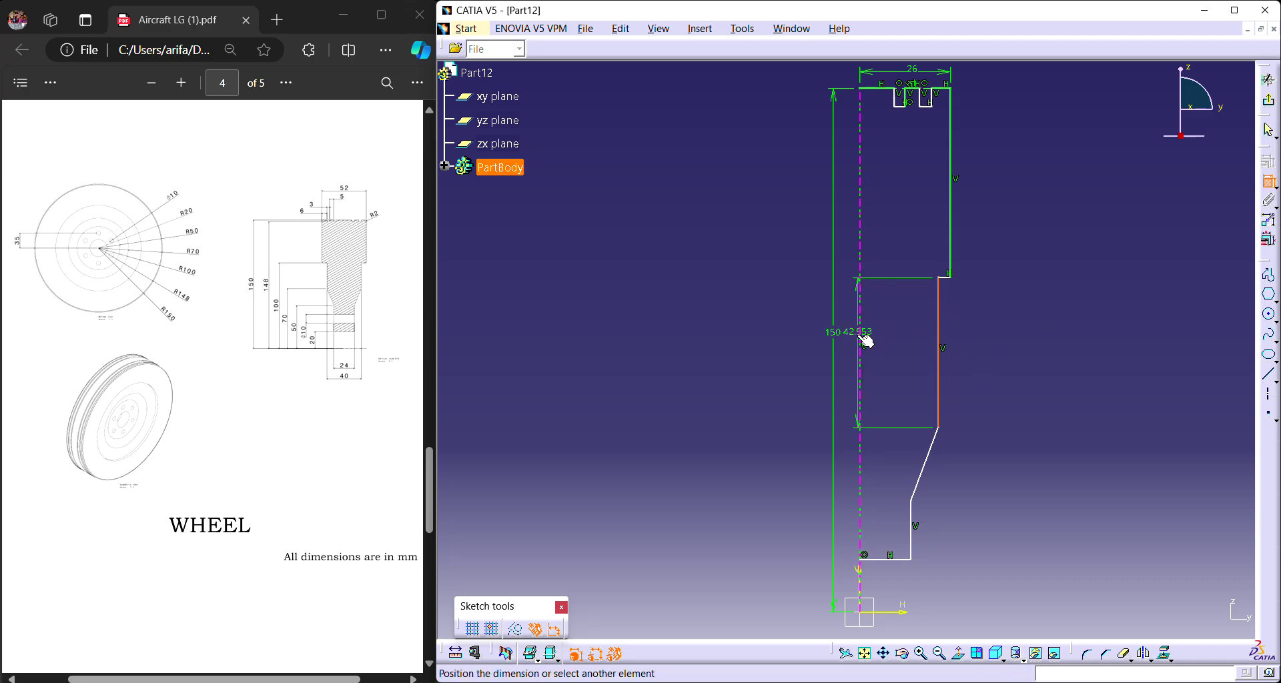
left_click(733, 356)
left_click(911, 528)
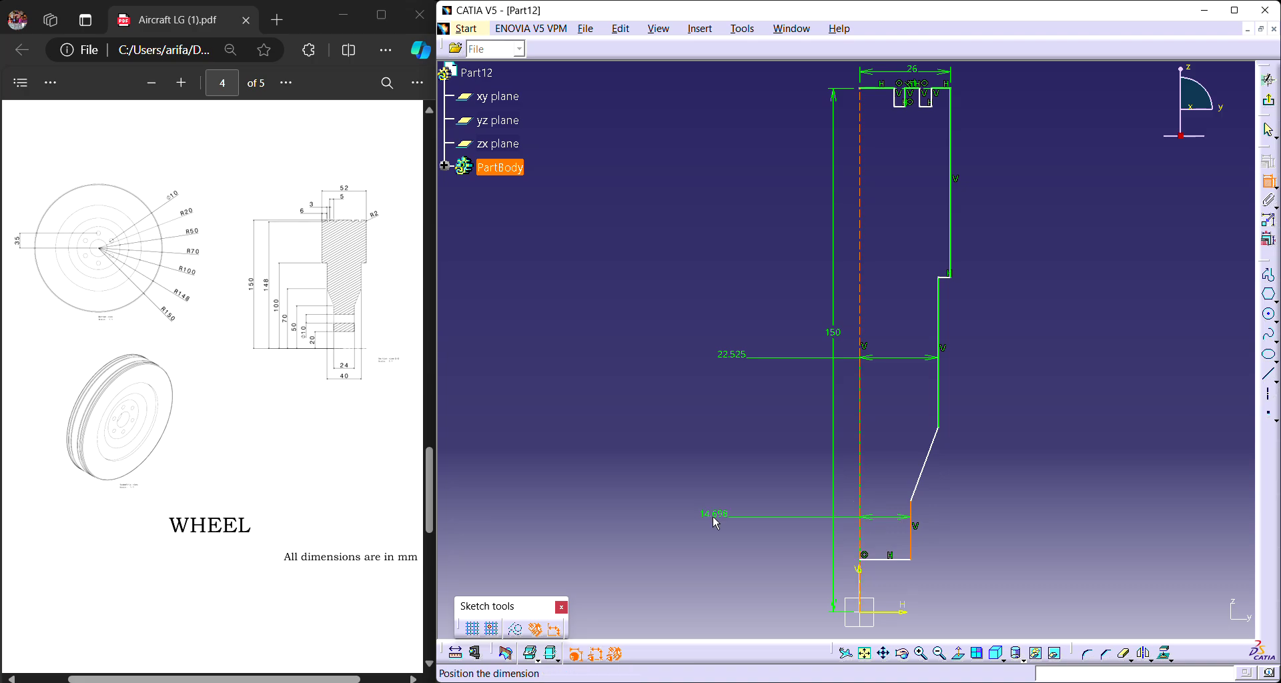
left_click(706, 514)
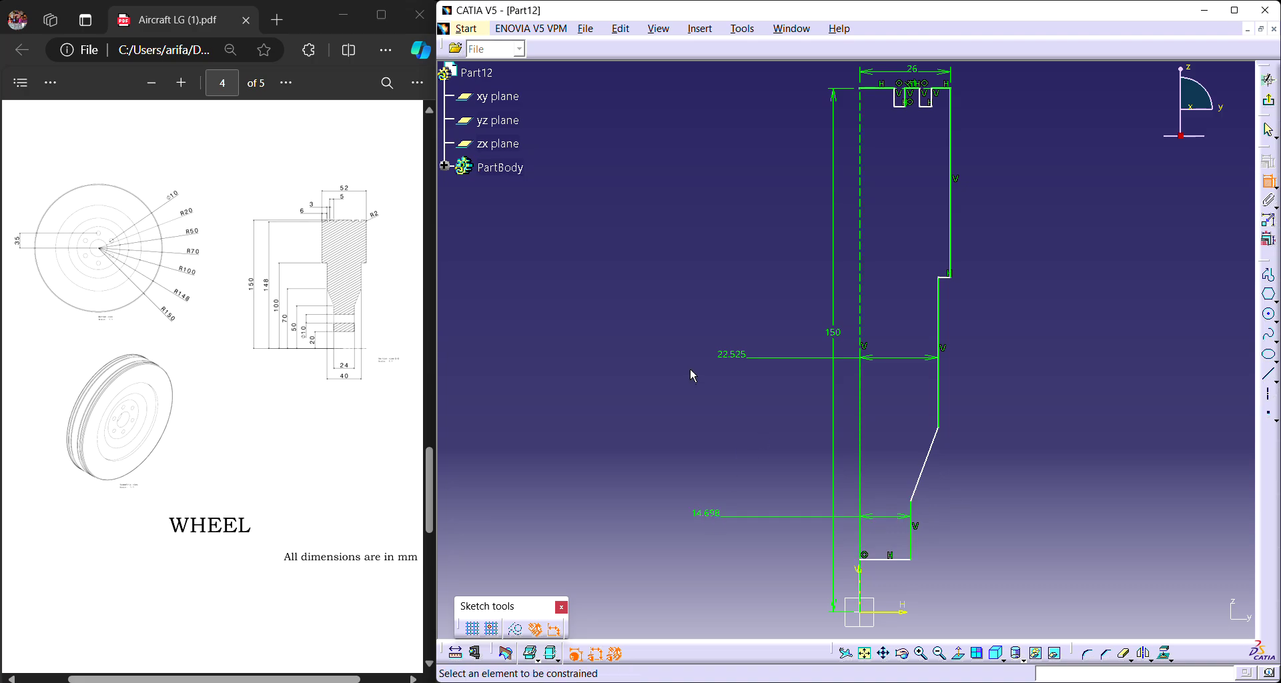
Set the middle edge's distance from the vertical line to 20 mm and the lower edge's distance to 12 mm.
double_click(732, 358)
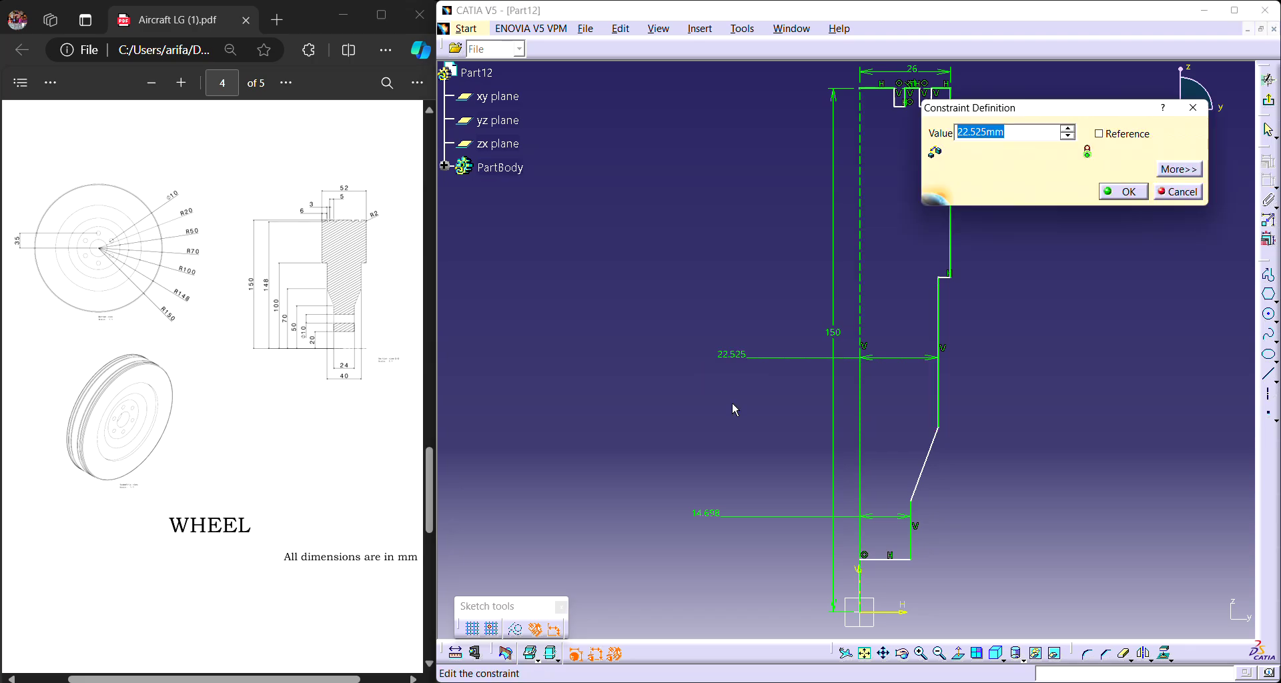
type("20")
key("Return")
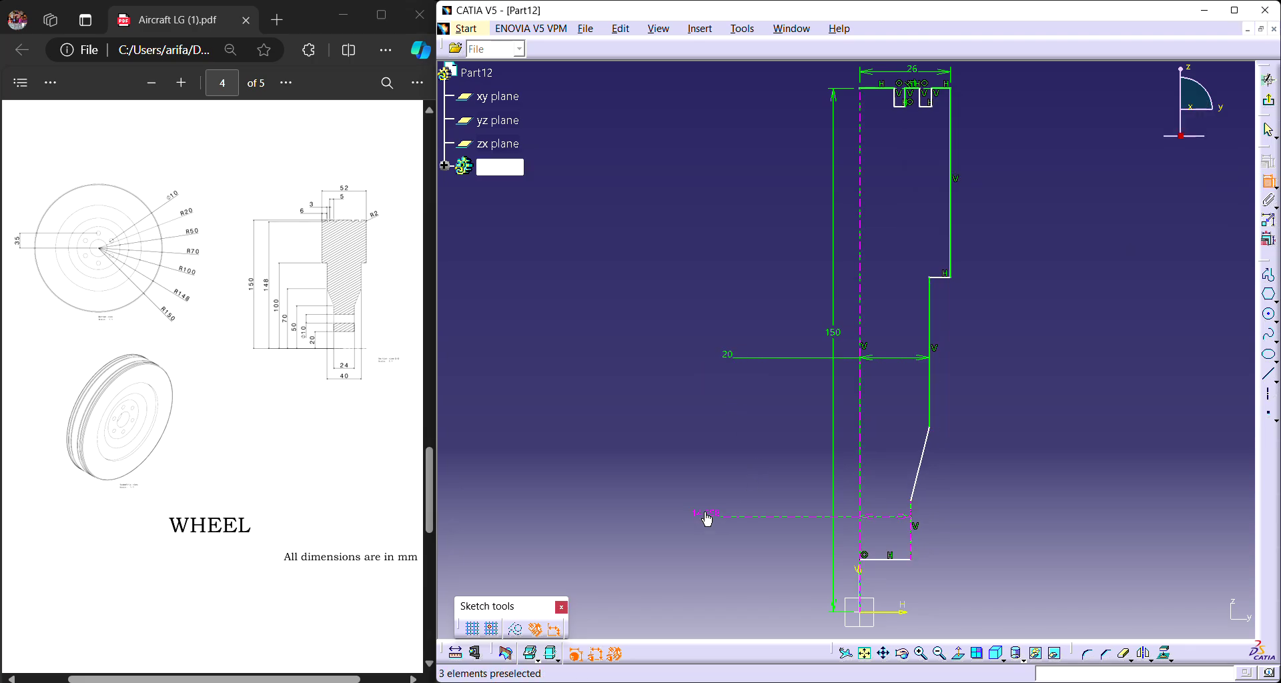
double_click(708, 518)
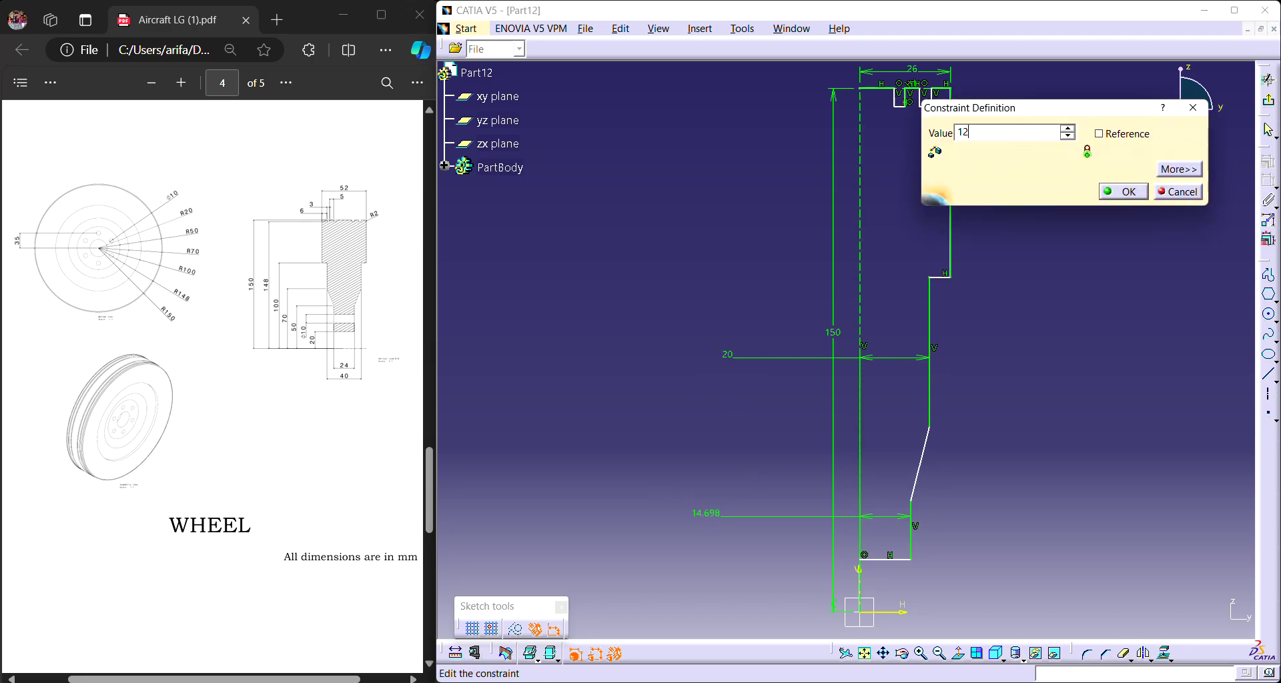
type("12")
key("Return")
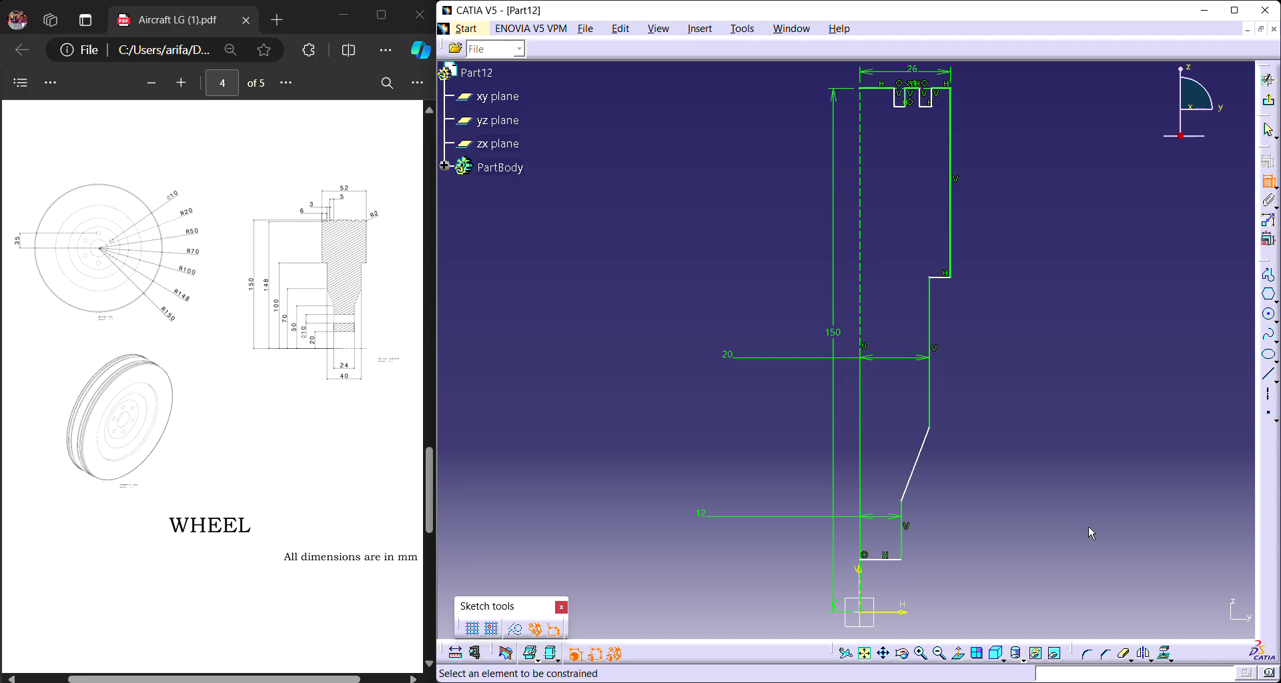
Dimension the height of the profile's lowest horizontal edge above the horizontal axis and set it to 20 mm.
left_click(894, 611)
left_click(888, 560)
left_click(977, 591)
double_click(980, 591)
type("20")
key("Return")
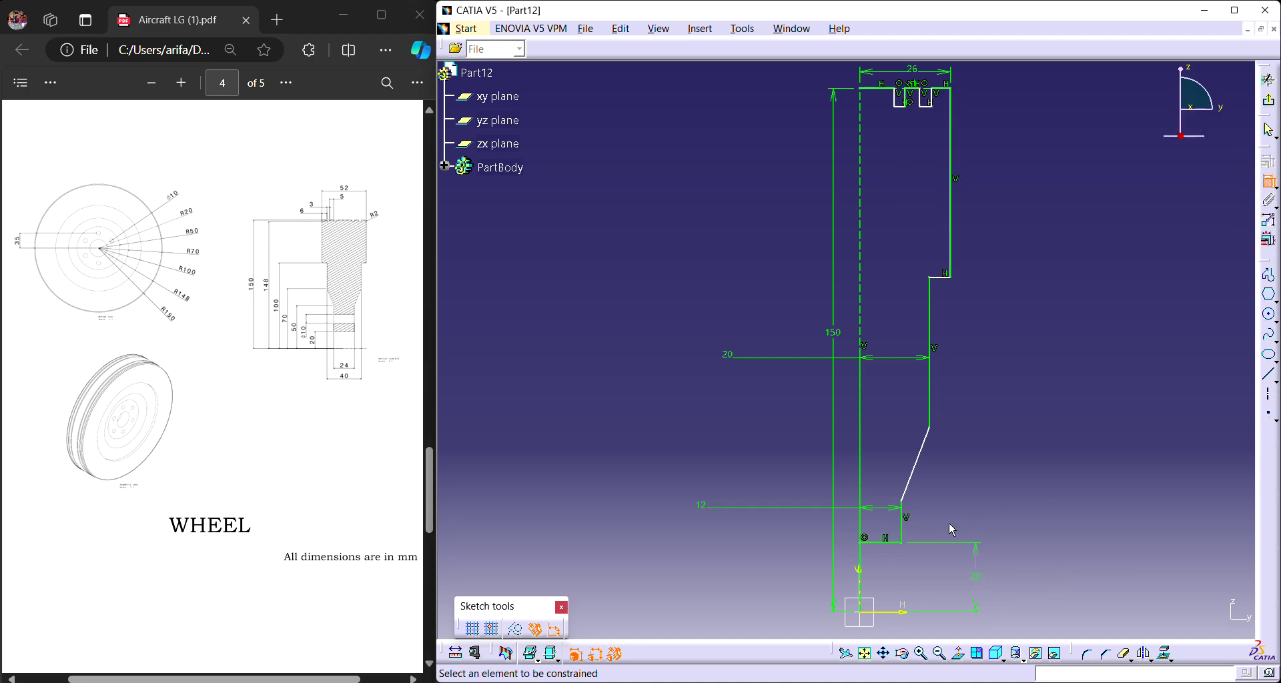
Dimension the height of the slanted edge's lower end above the horizontal axis and set it to 50 mm.
left_click(906, 609)
left_click(902, 502)
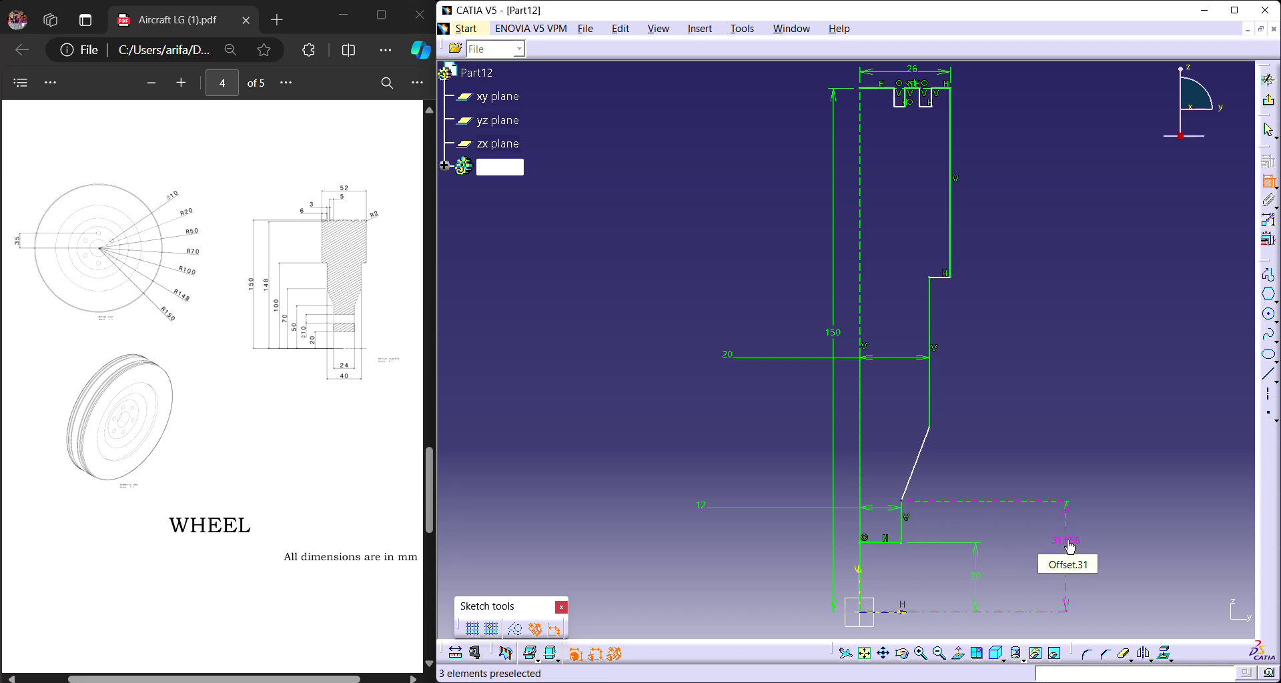
double_click(1070, 545)
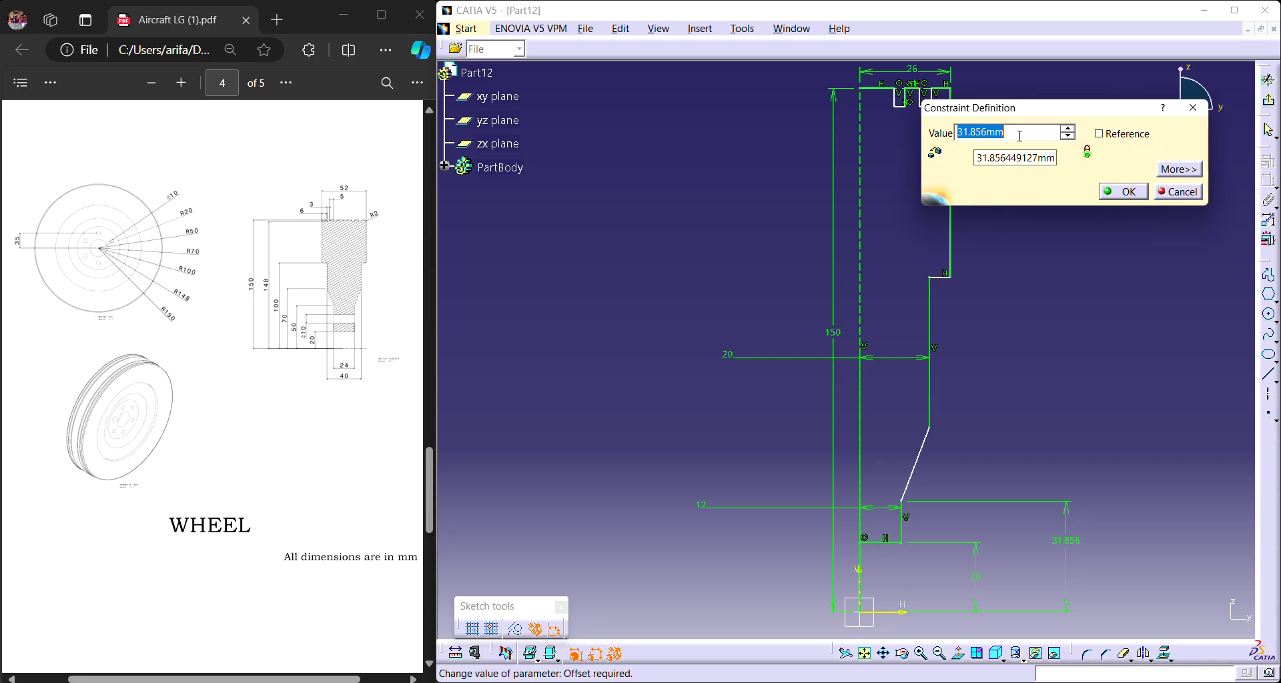
type("50")
key("Return")
Dimension the height of the slanted edge's upper end above the horizontal axis and set it to 70 mm.
left_click(1267, 182)
left_click(909, 613)
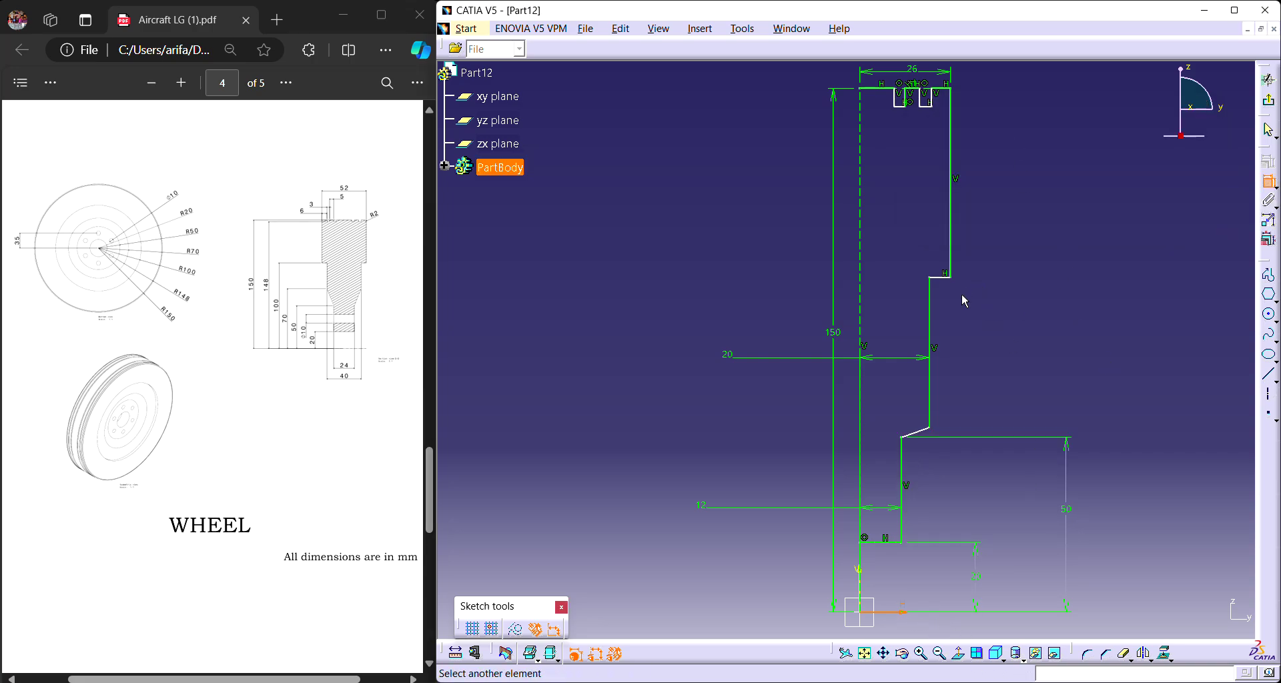
left_click(930, 427)
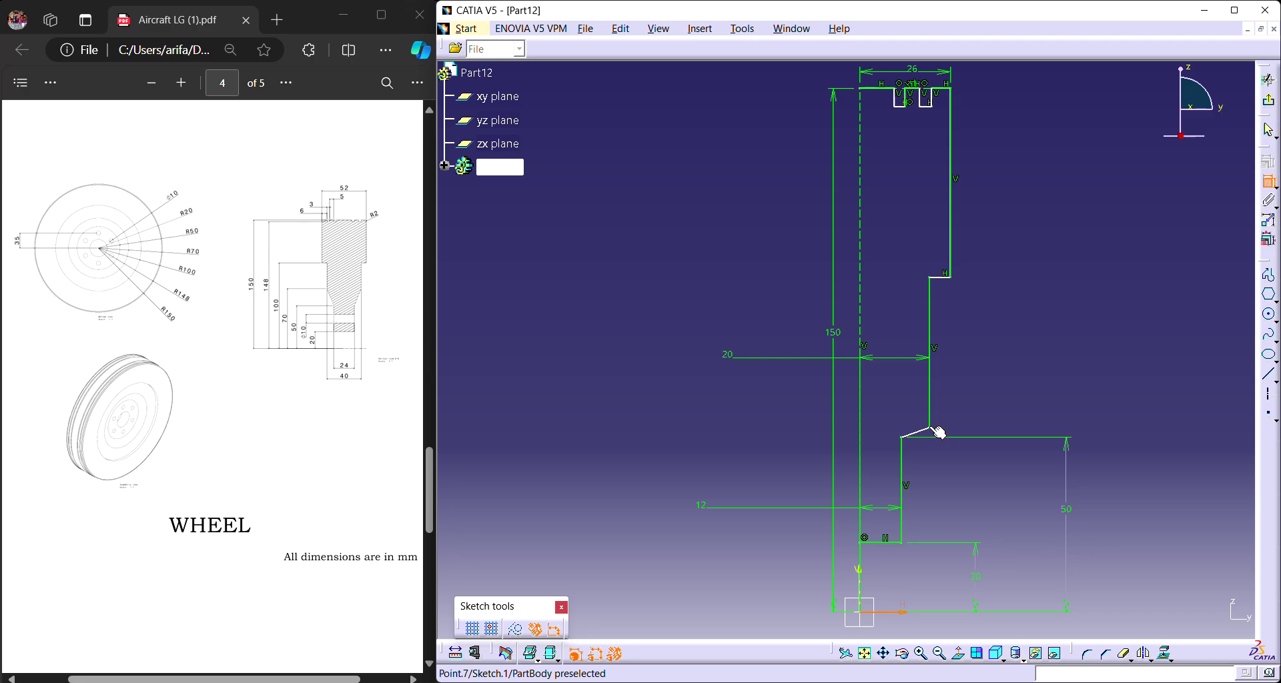
left_click(1157, 479)
double_click(1157, 479)
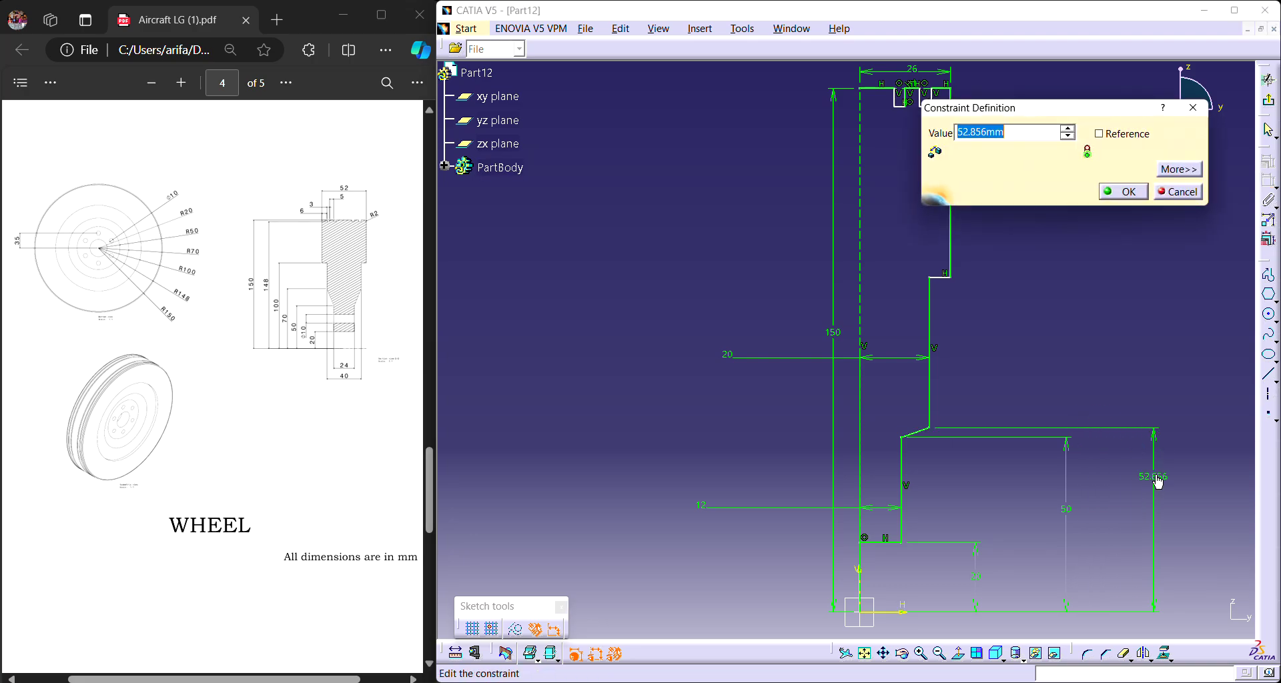
type("70")
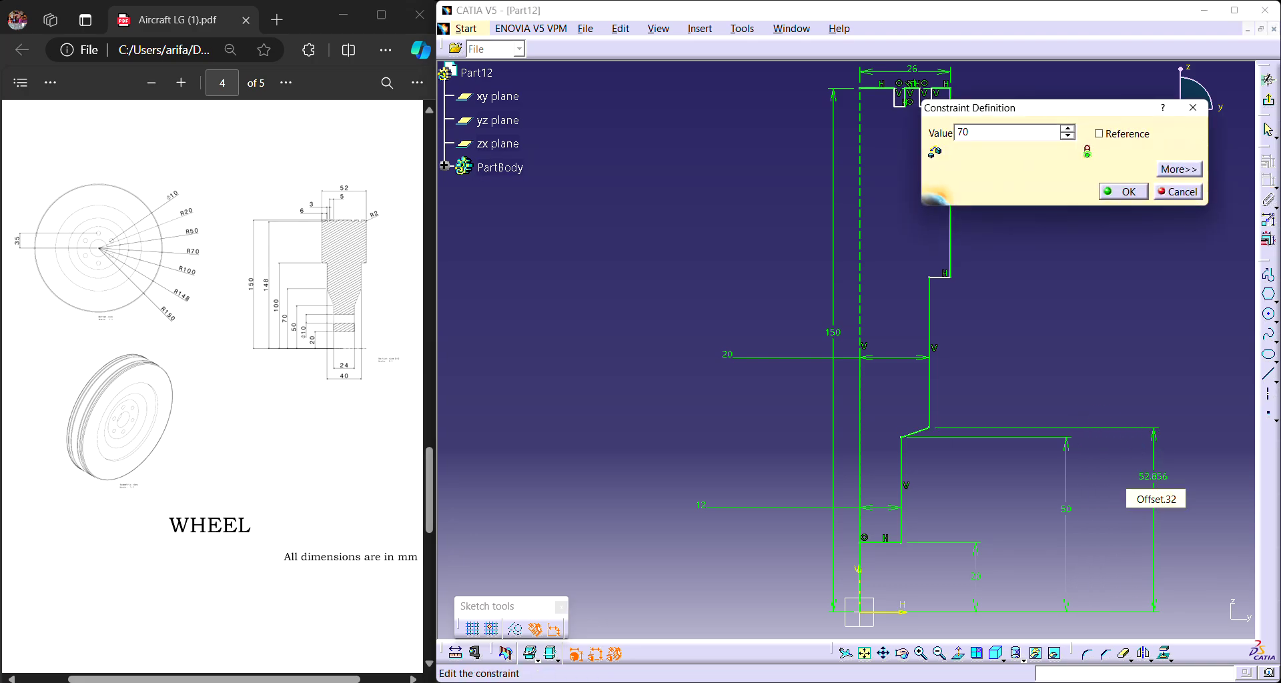
key("Return")
Dimension the height of the short horizontal step edge above the horizontal axis and set it to 100 mm.
left_click(1269, 202)
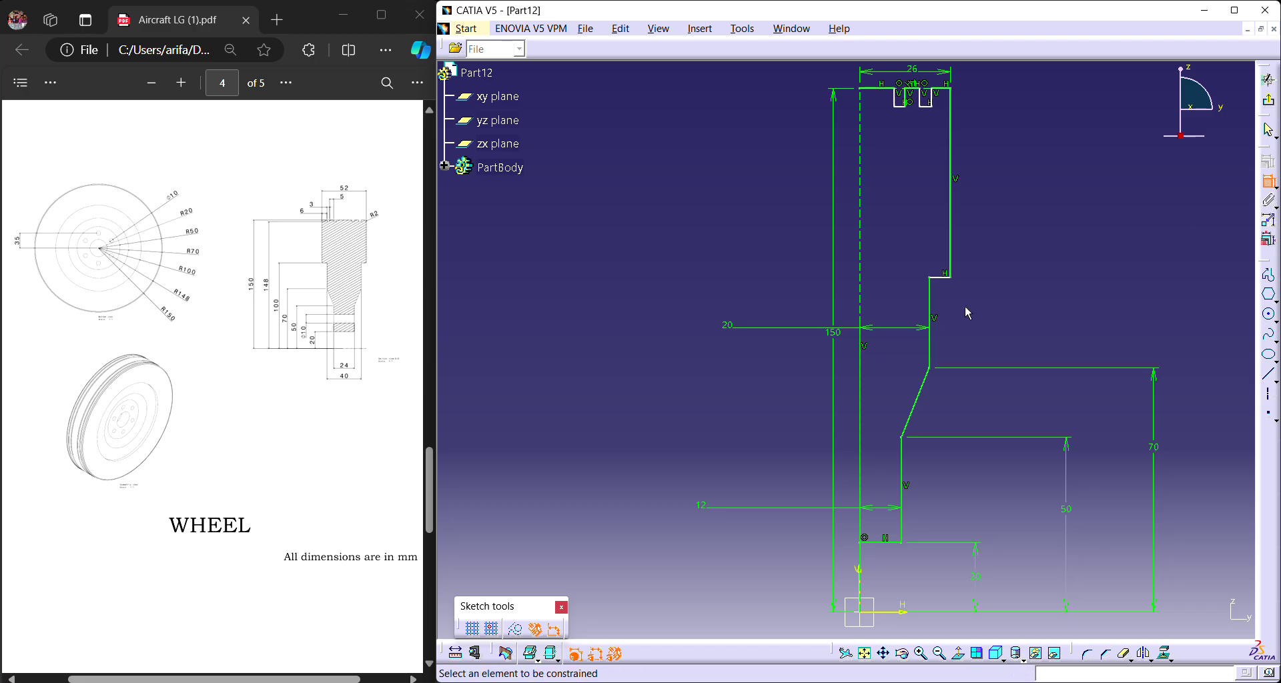
left_click(941, 277)
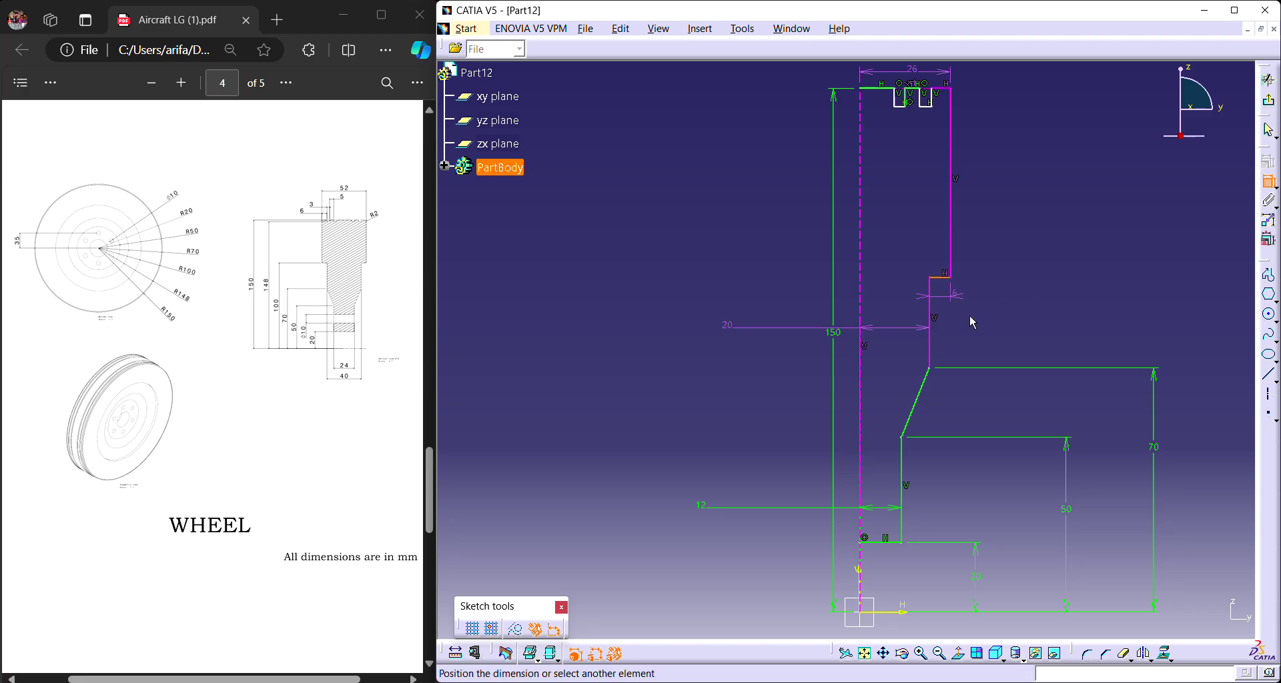
left_click(905, 617)
left_click(1215, 383)
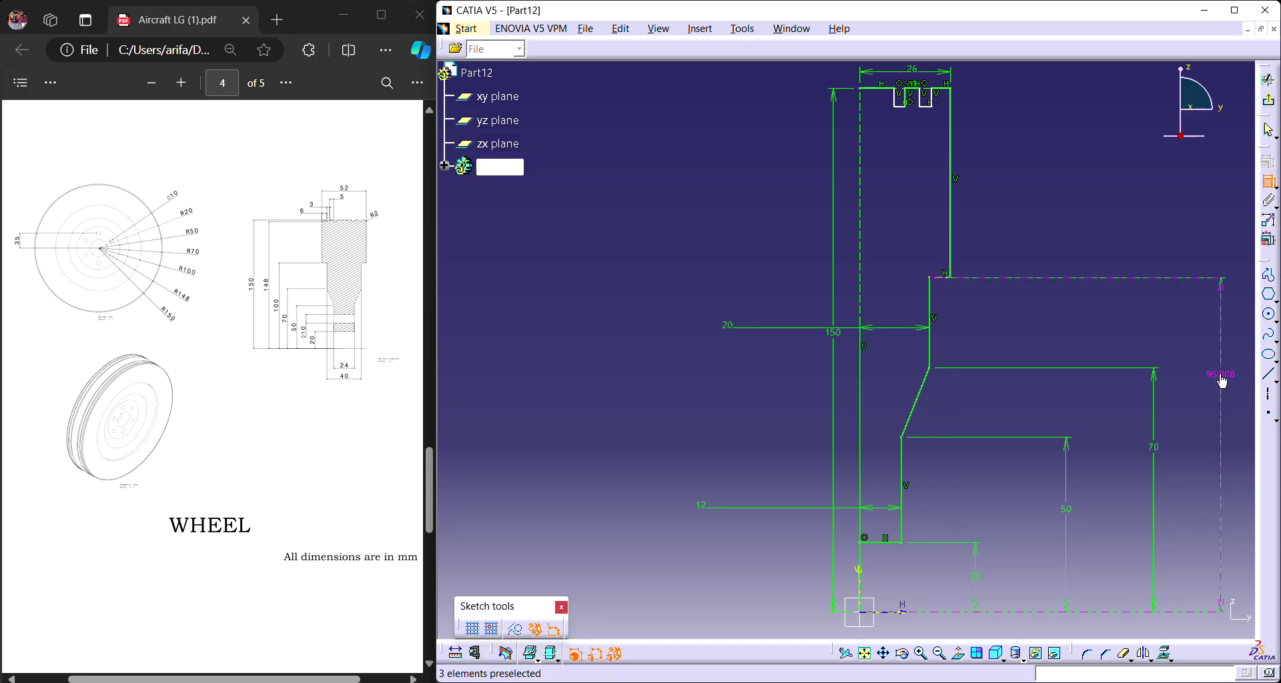
double_click(1214, 380)
type("100")
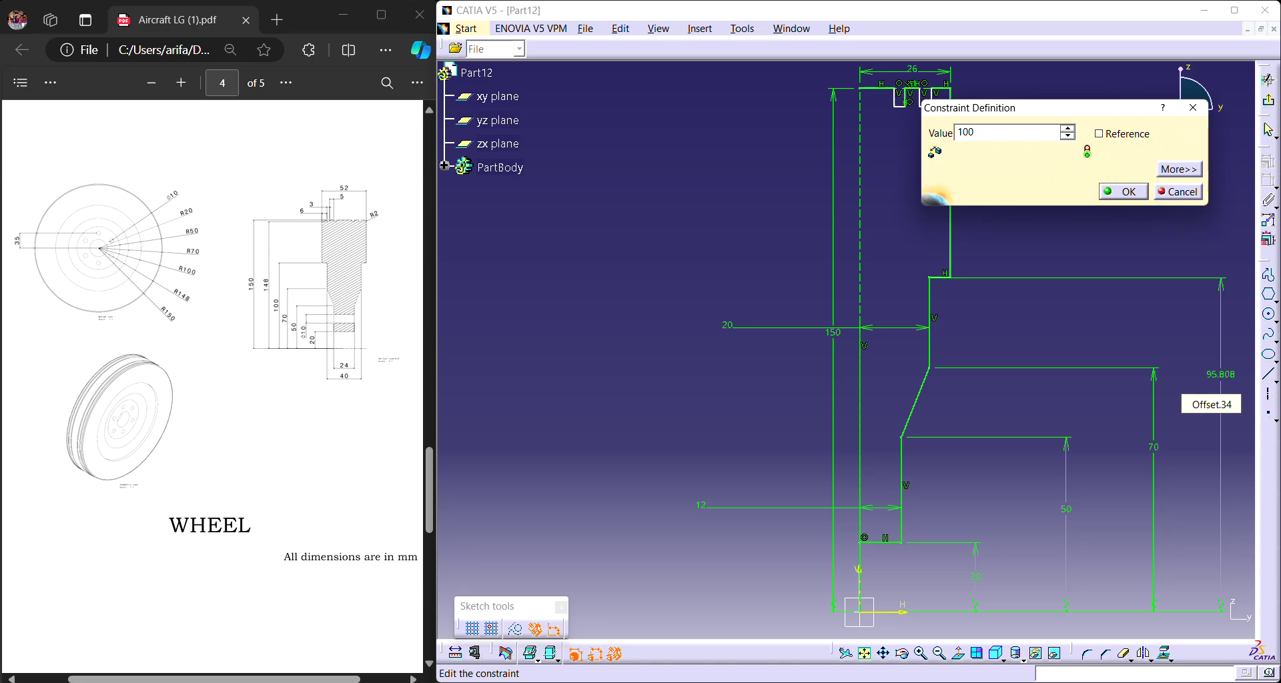
key("Return")
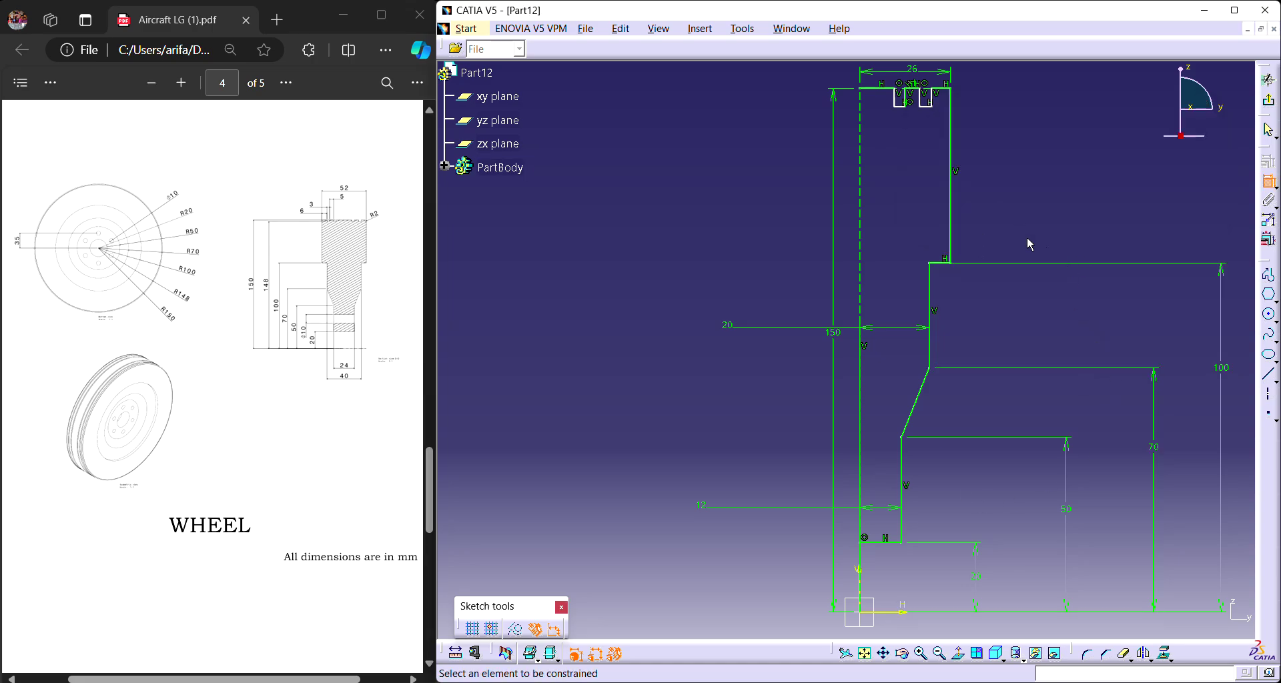
Dimension the depth of the outer notch in the profile's upper edge and set it to 2 mm.
mouse_move(1044, 206)
middle_mouse_down()
mouse_move(995, 418)
mouse_move(998, 291)
mouse_move(935, 363)
middle_mouse_up()
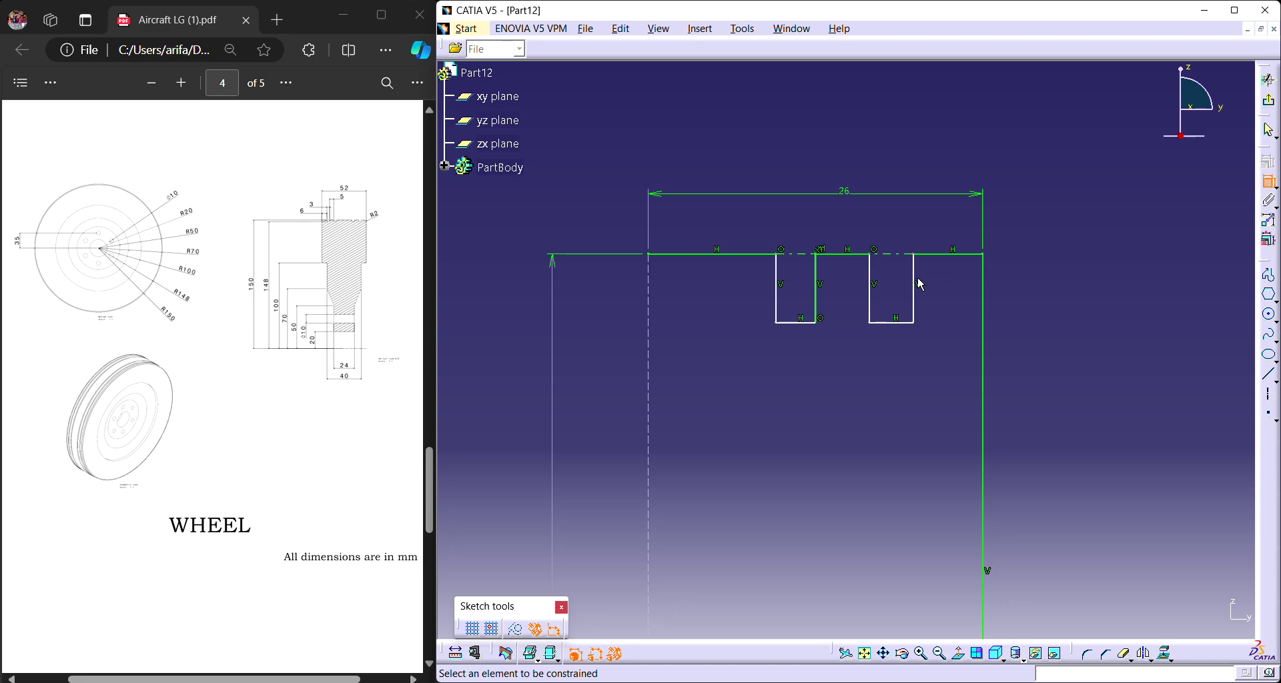
left_click(921, 282)
left_click(1058, 300)
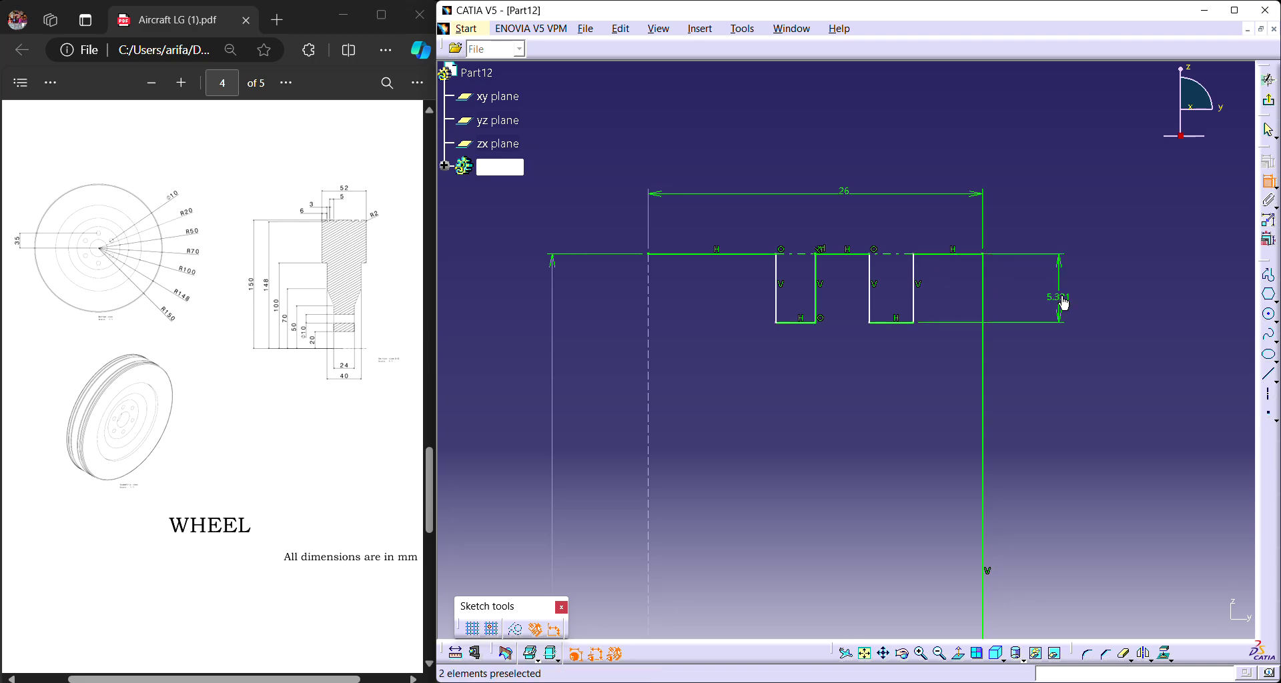
double_click(1064, 301)
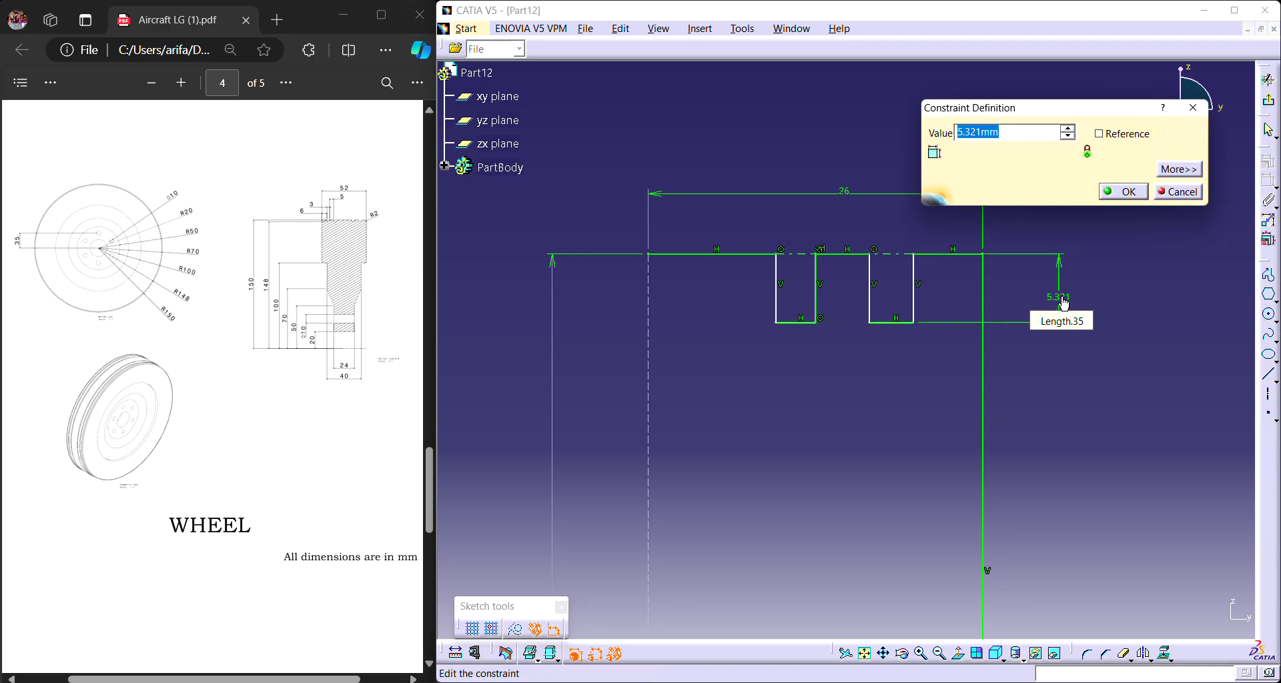
key("Return")
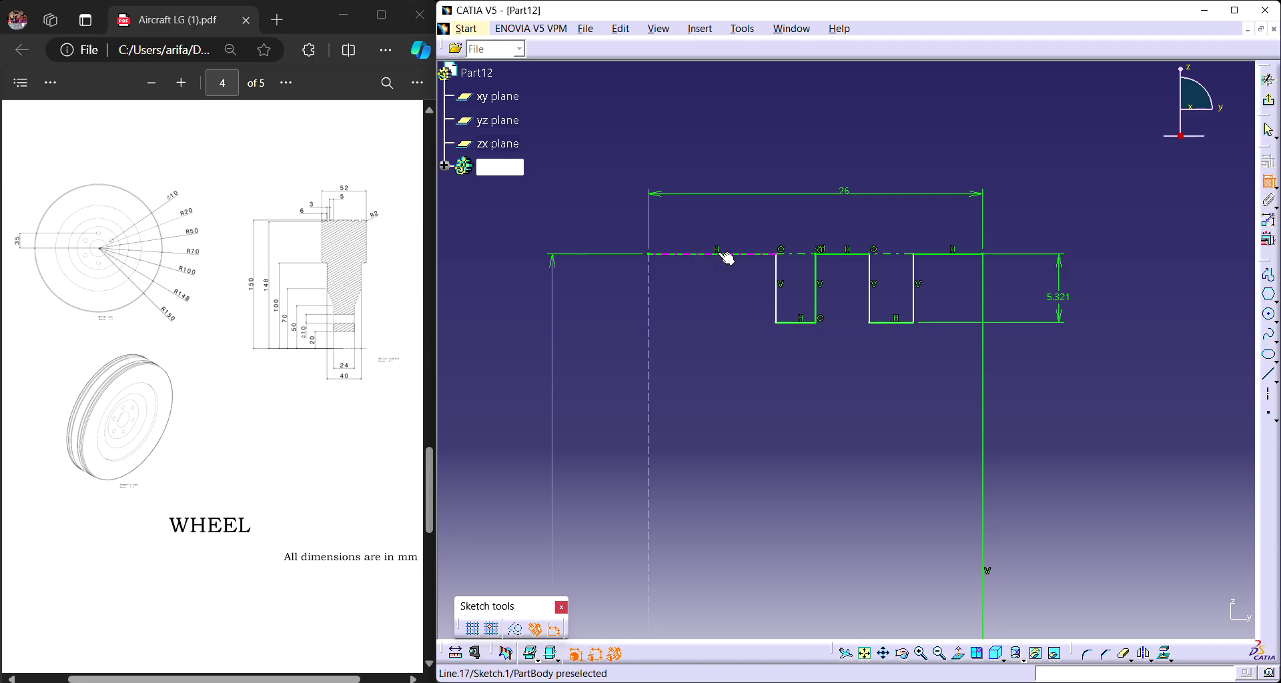
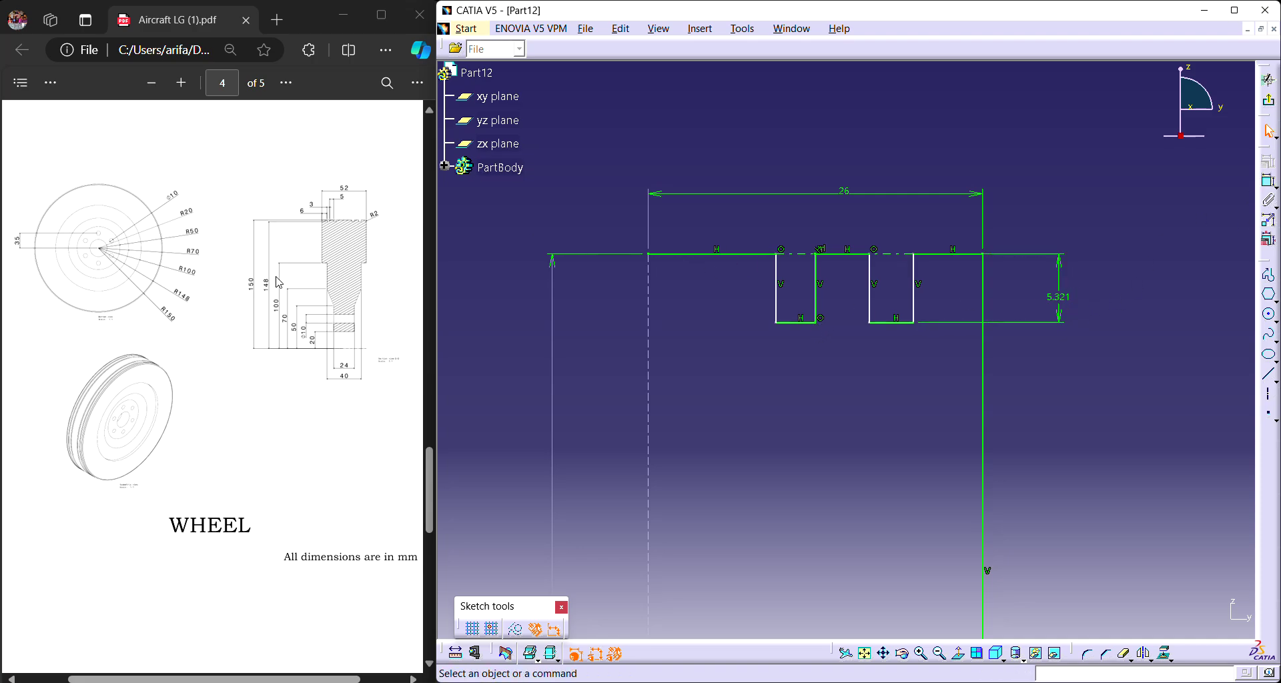
double_click(1058, 297)
type("2")
key("Return")
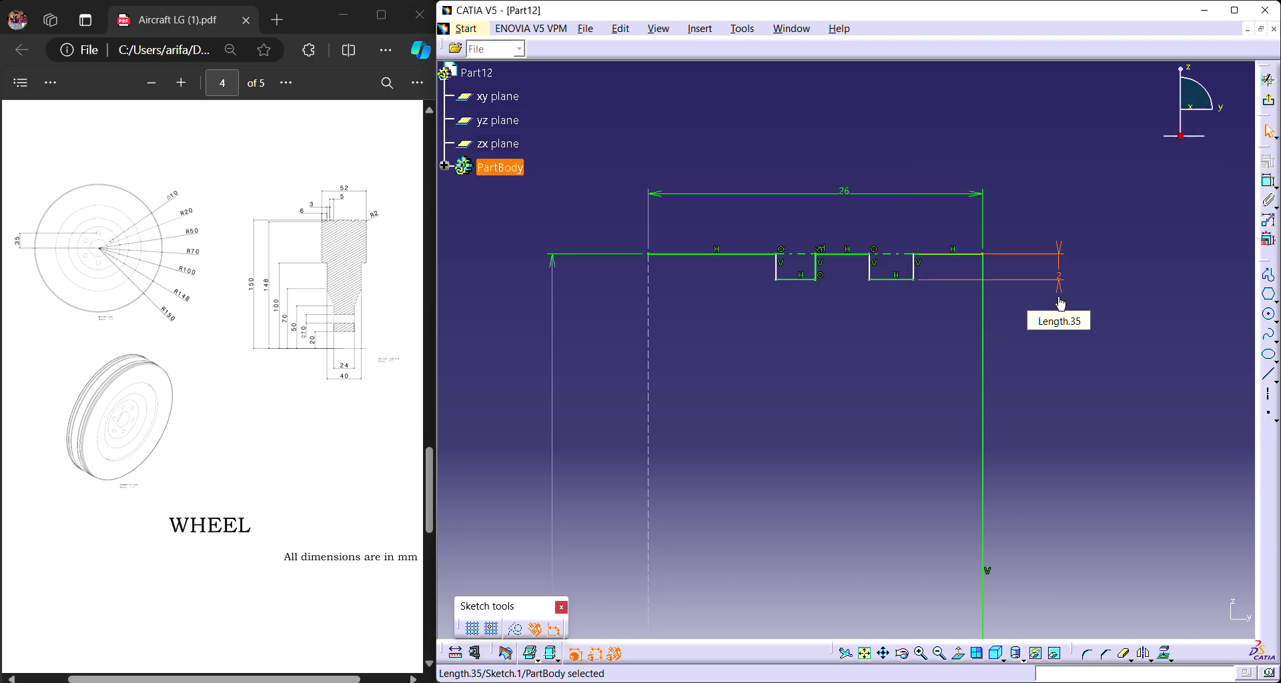
Dimension the upper edge's segment between the outer notch and the outermost edge and set its length to 6 mm.
left_click(1269, 184)
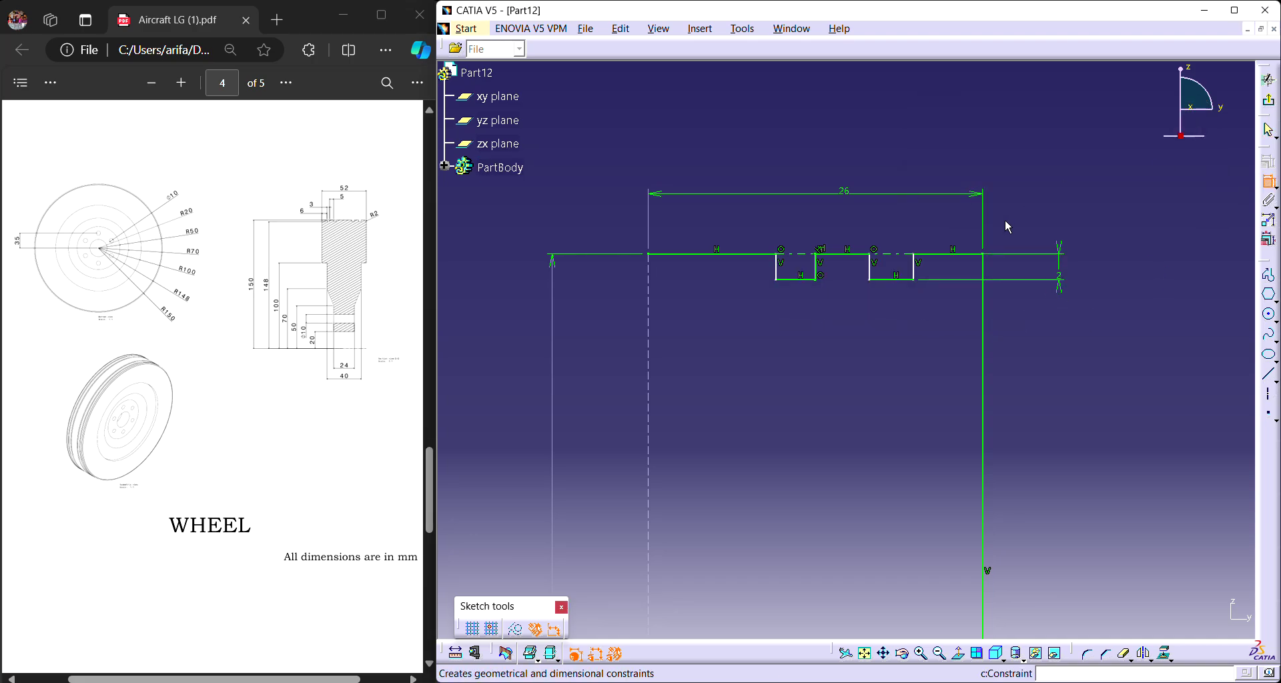
left_click(979, 260)
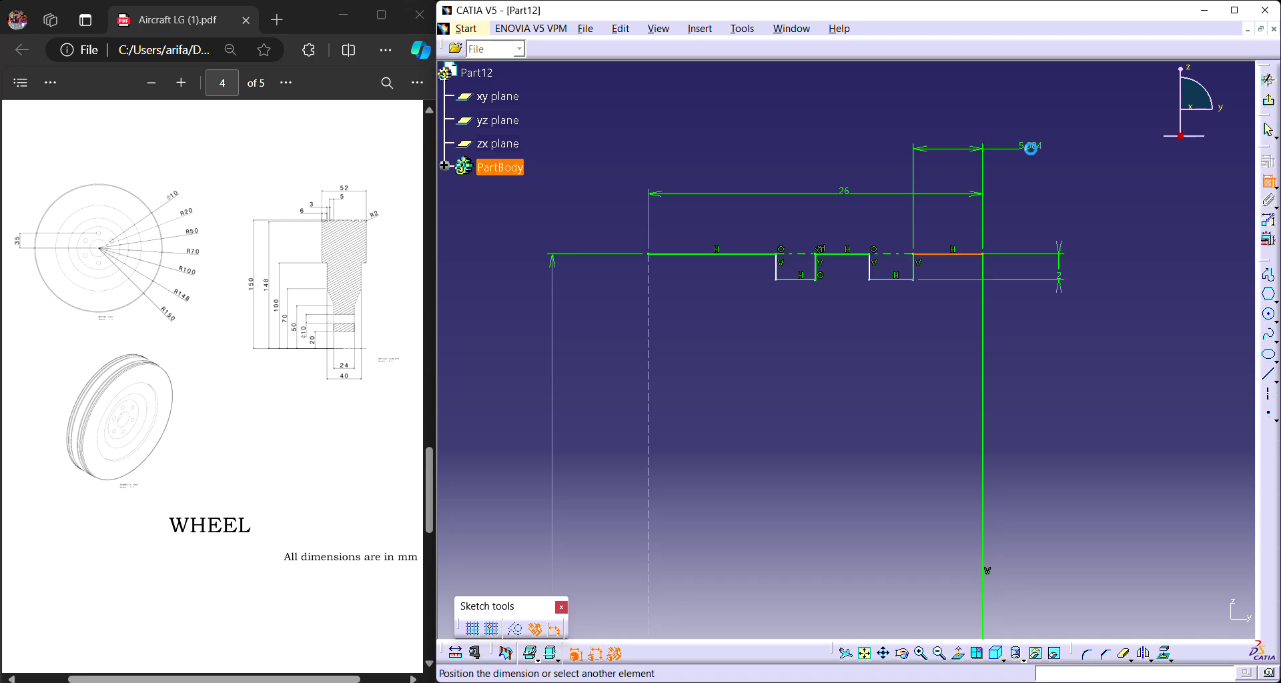
left_click(1036, 149)
double_click(1036, 148)
type("6")
key("Return")
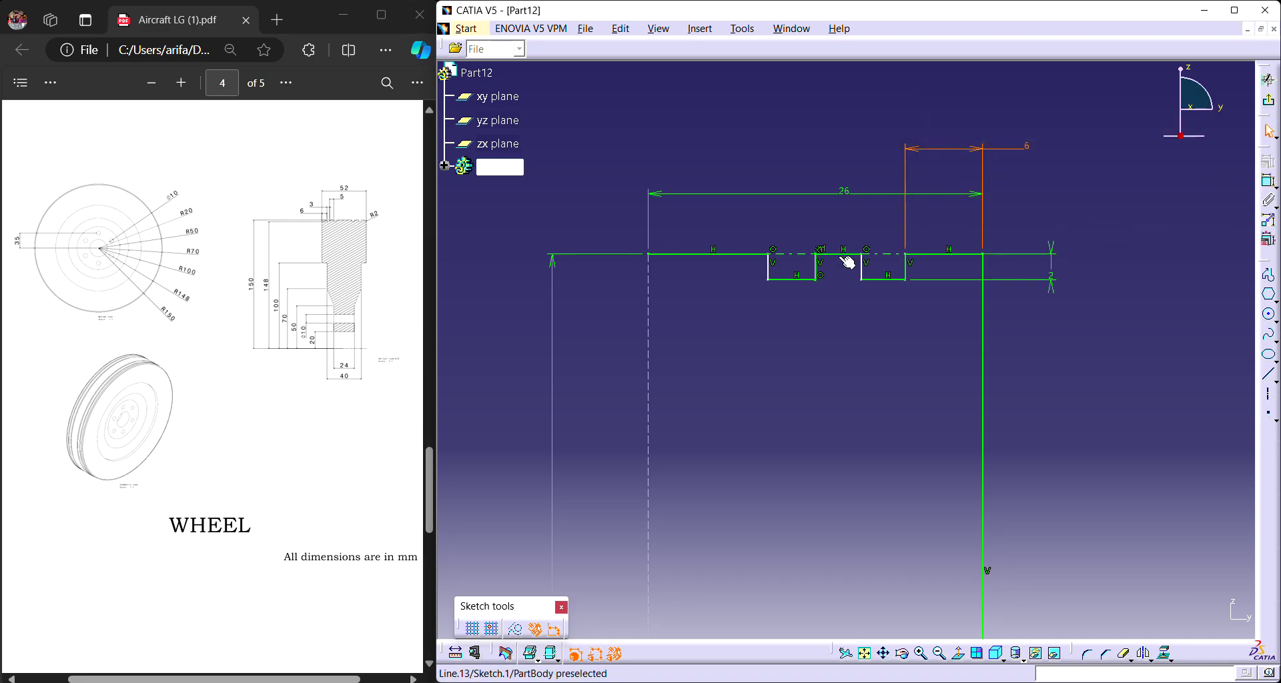
Dimension the upper edge's segment between the two notches and set its length to 5 mm.
left_click(846, 256)
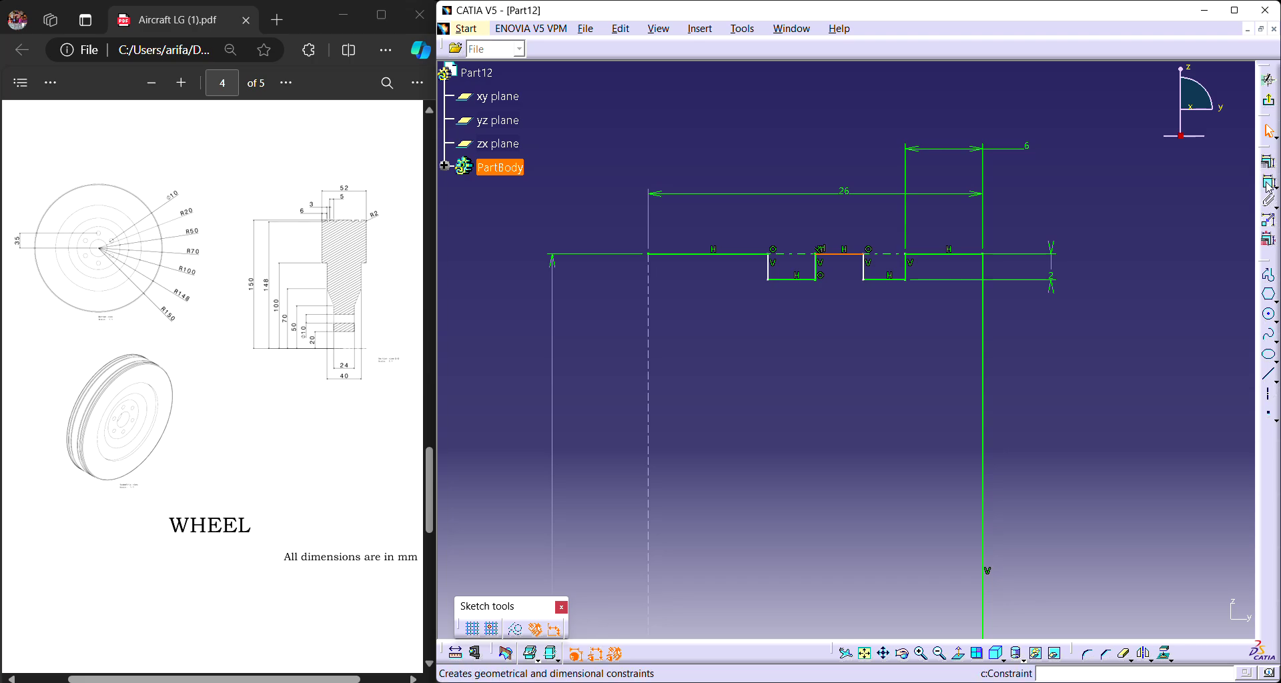
left_click(845, 140)
double_click(844, 146)
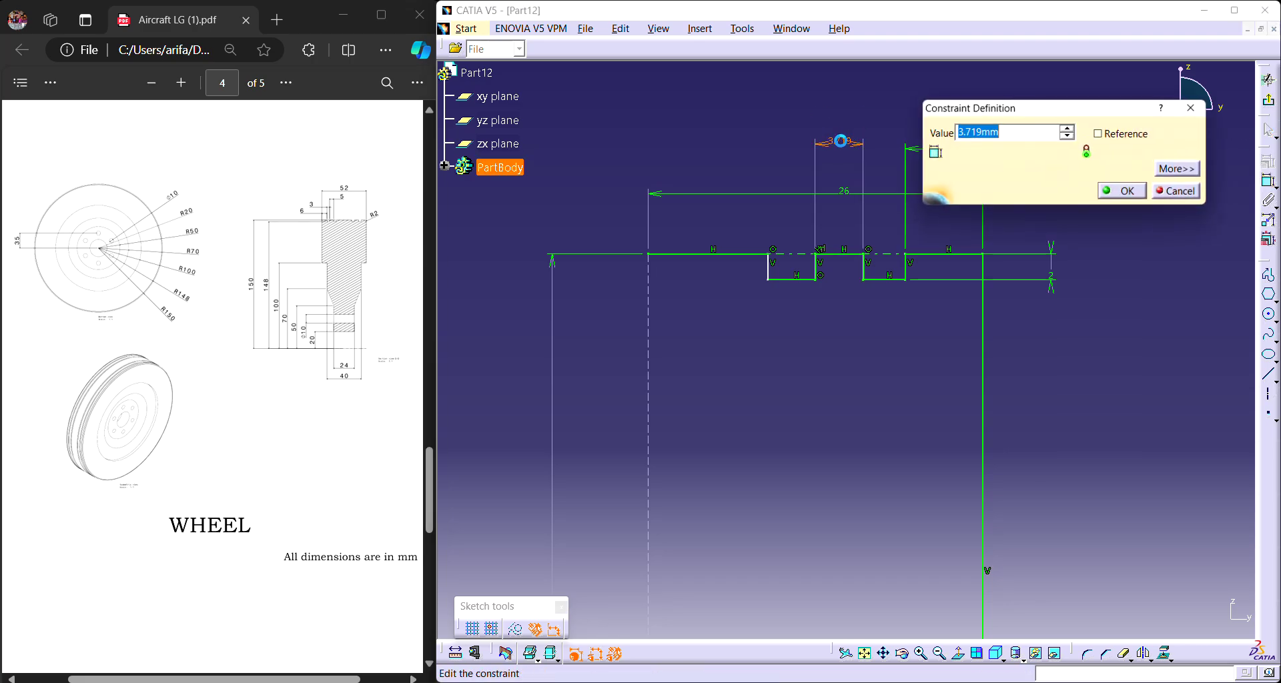
type("5")
key("Return")
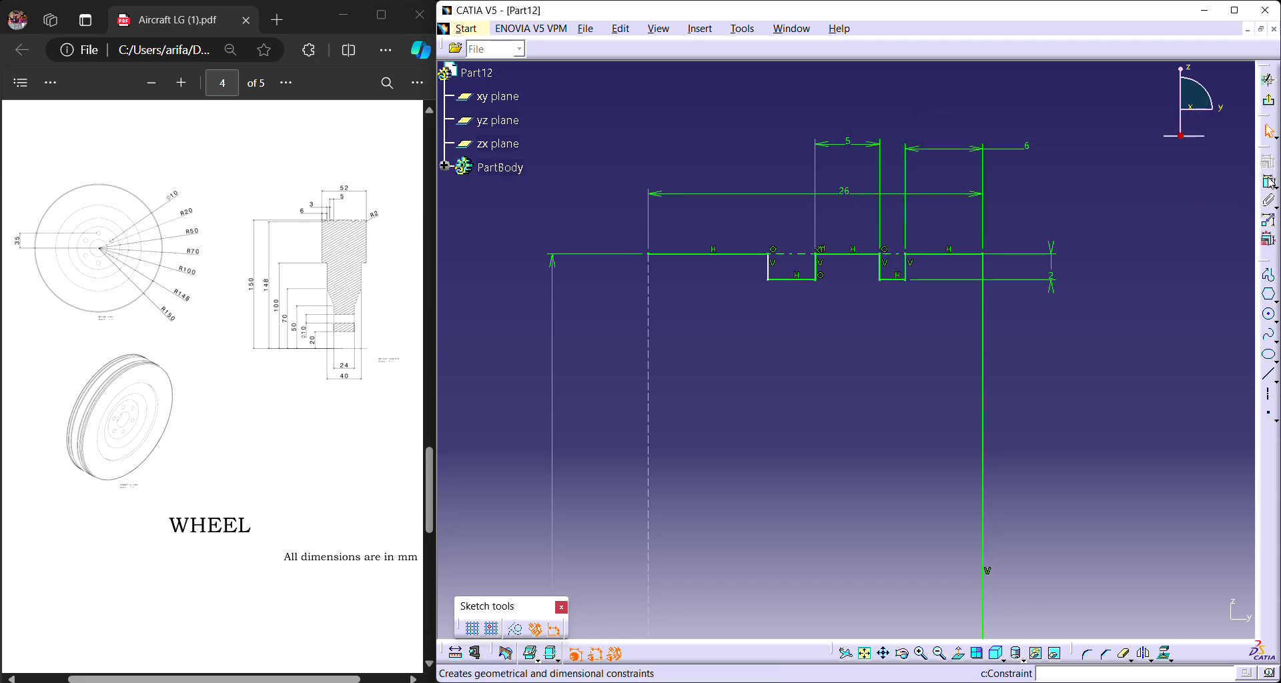
Dimension the widths of both notches and set the inner notch's width to 3 mm.
left_click(894, 279)
left_click(921, 342)
left_click(795, 281)
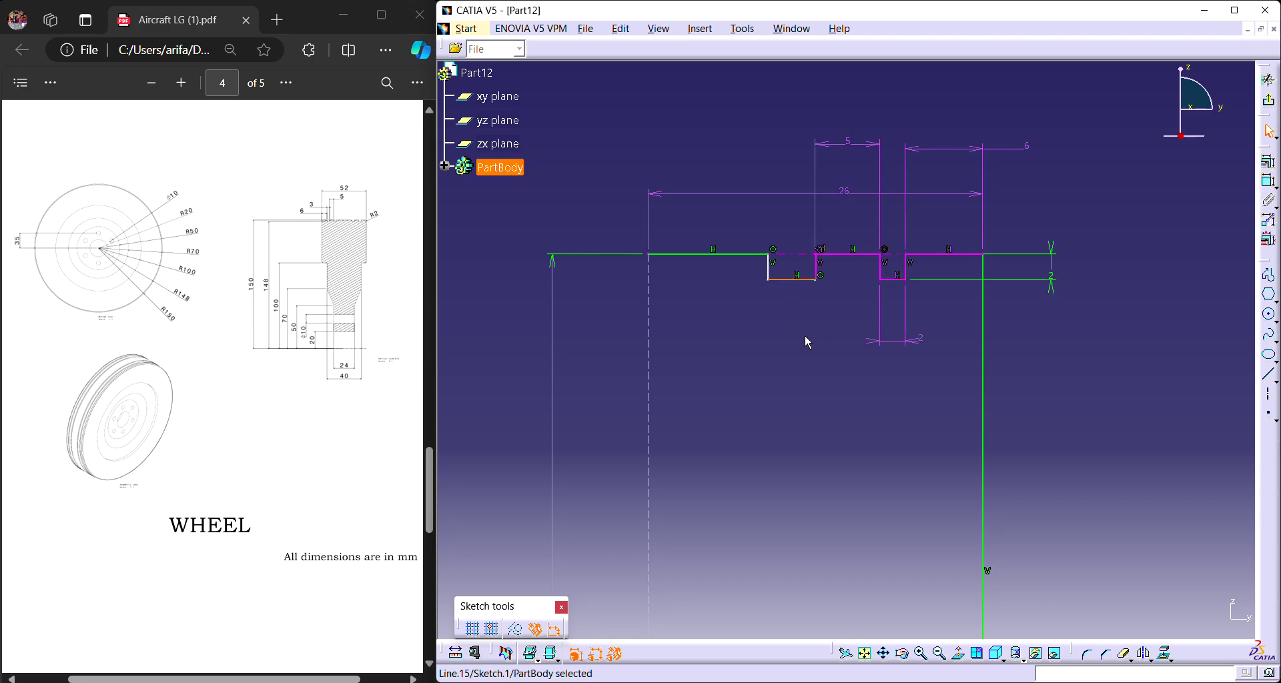
key("c")
left_click(809, 324)
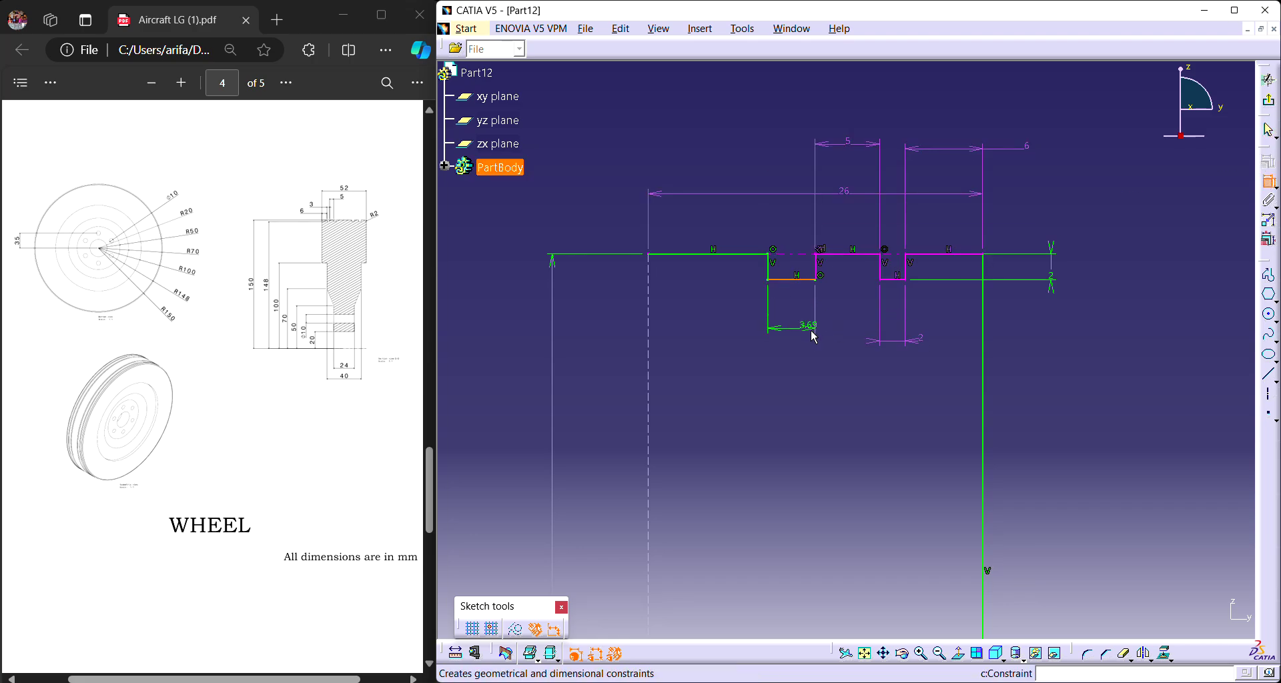
double_click(815, 335)
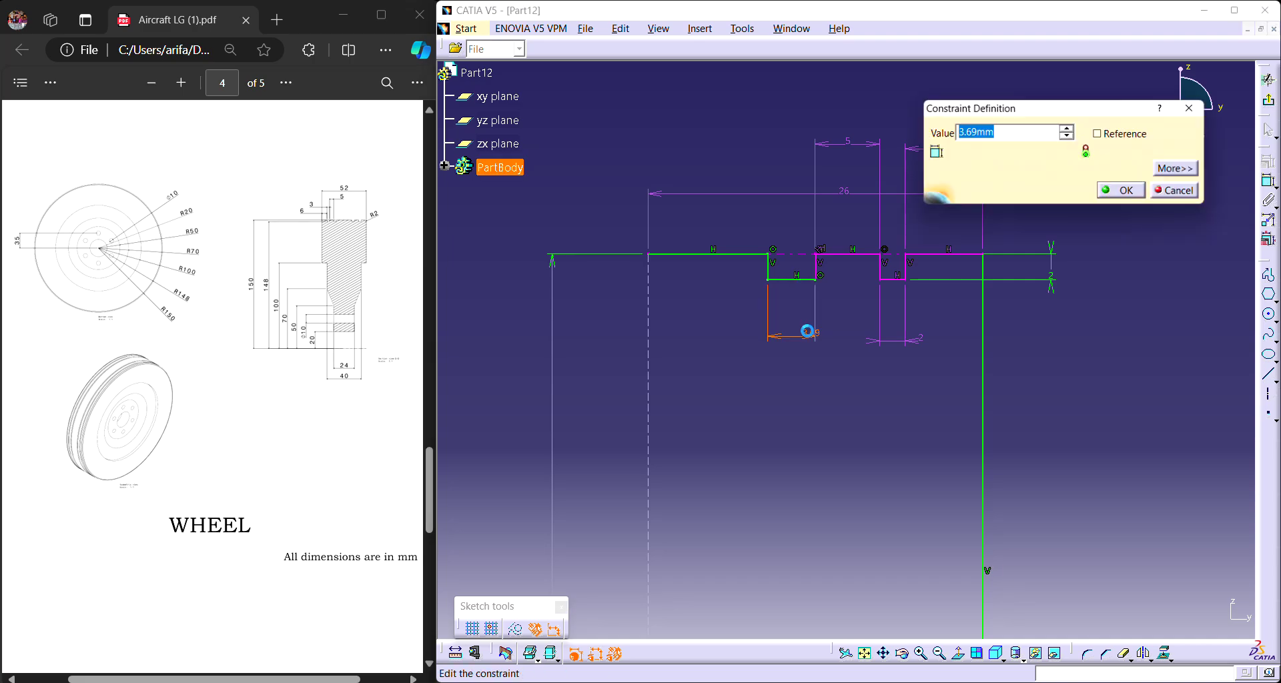
type("3")
key("Return")
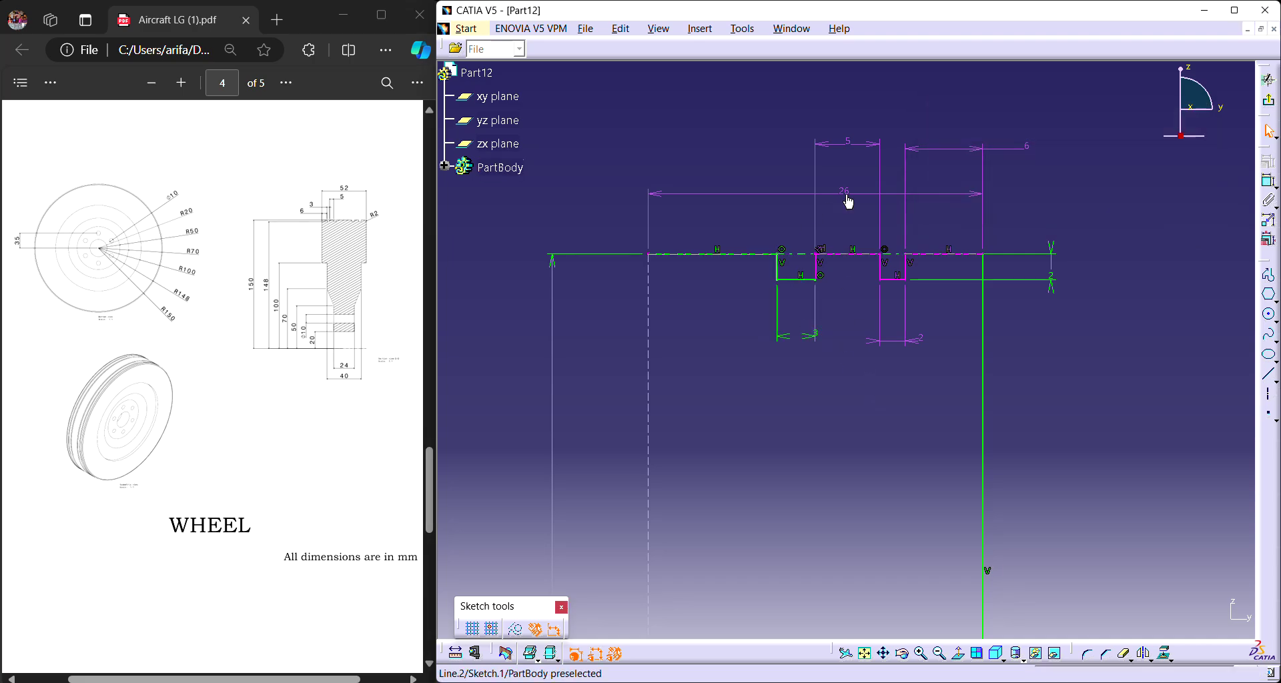
Delete the profile's 26 mm overall width dimension and set the outer notch's width to 3 mm.
left_click(846, 195)
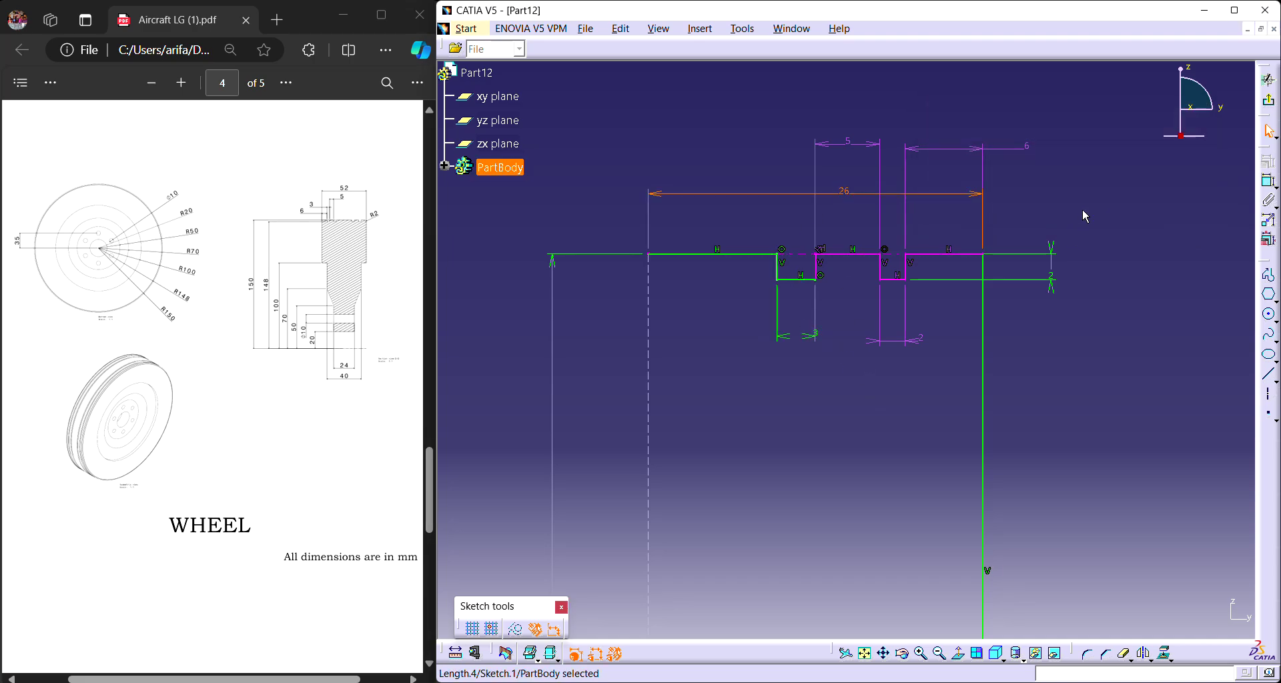
double_click(921, 338)
type("3")
key("Return")
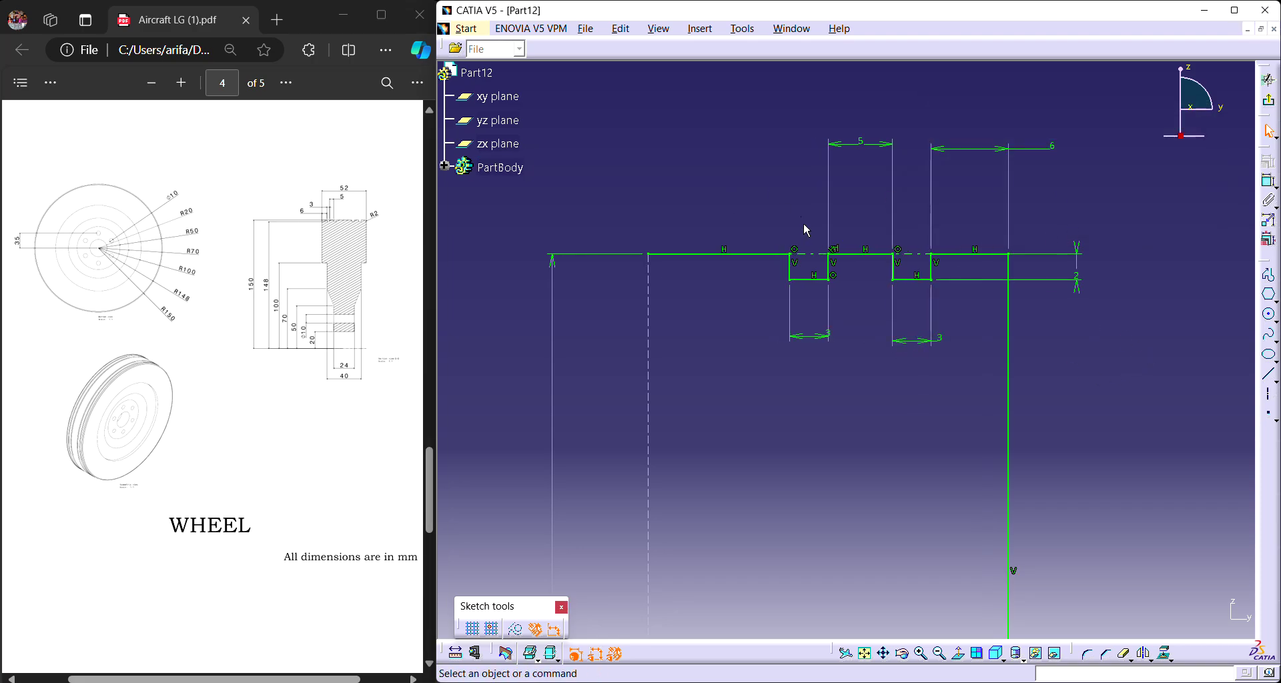
Try to dimension the distance from the vertical line to the profile's outermost edge again, and delete that dimension.
middle_click_drag(786, 199, 793, 267, "ctrl")
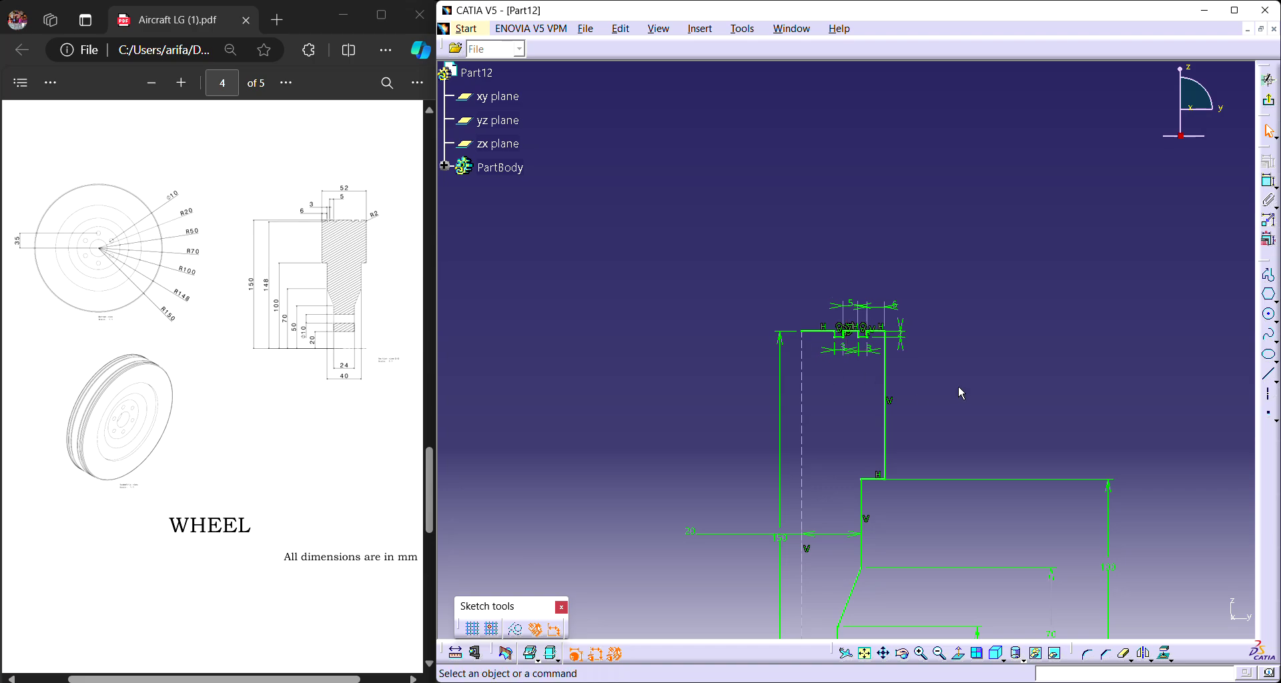
middle_click_drag(958, 392, 950, 323)
left_click(1268, 182)
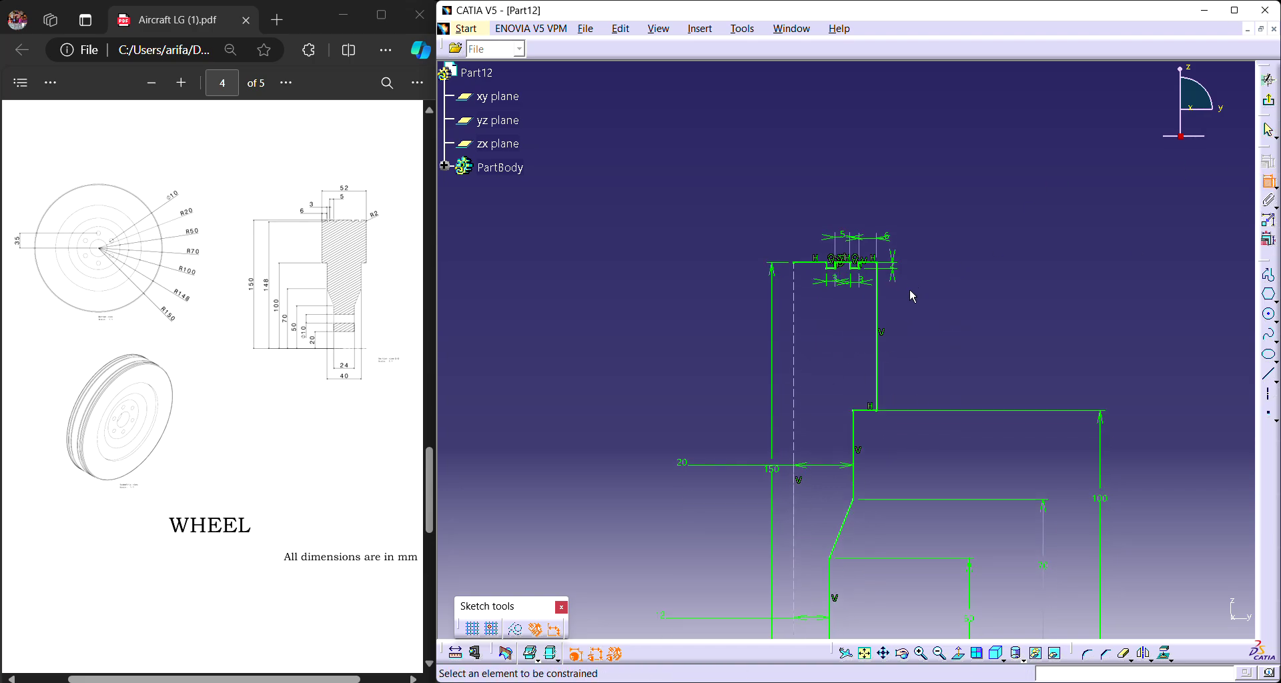
left_click(876, 310)
left_click(795, 321)
left_click(847, 187)
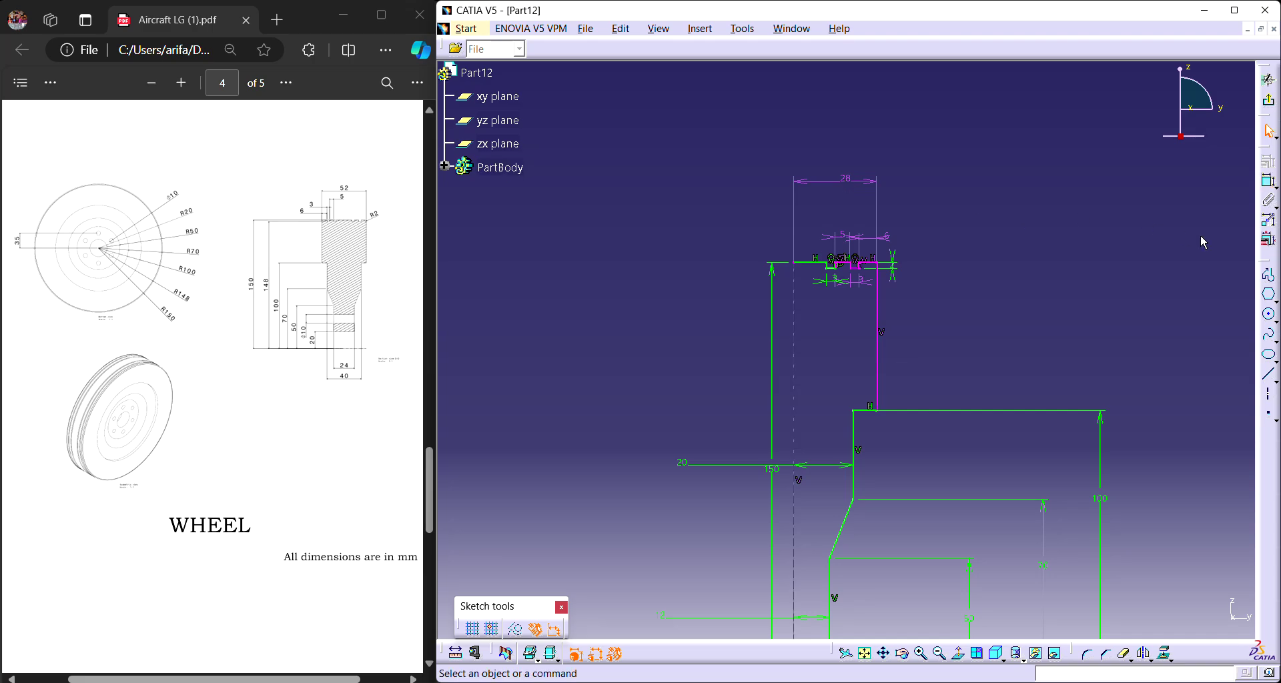
left_click(867, 176)
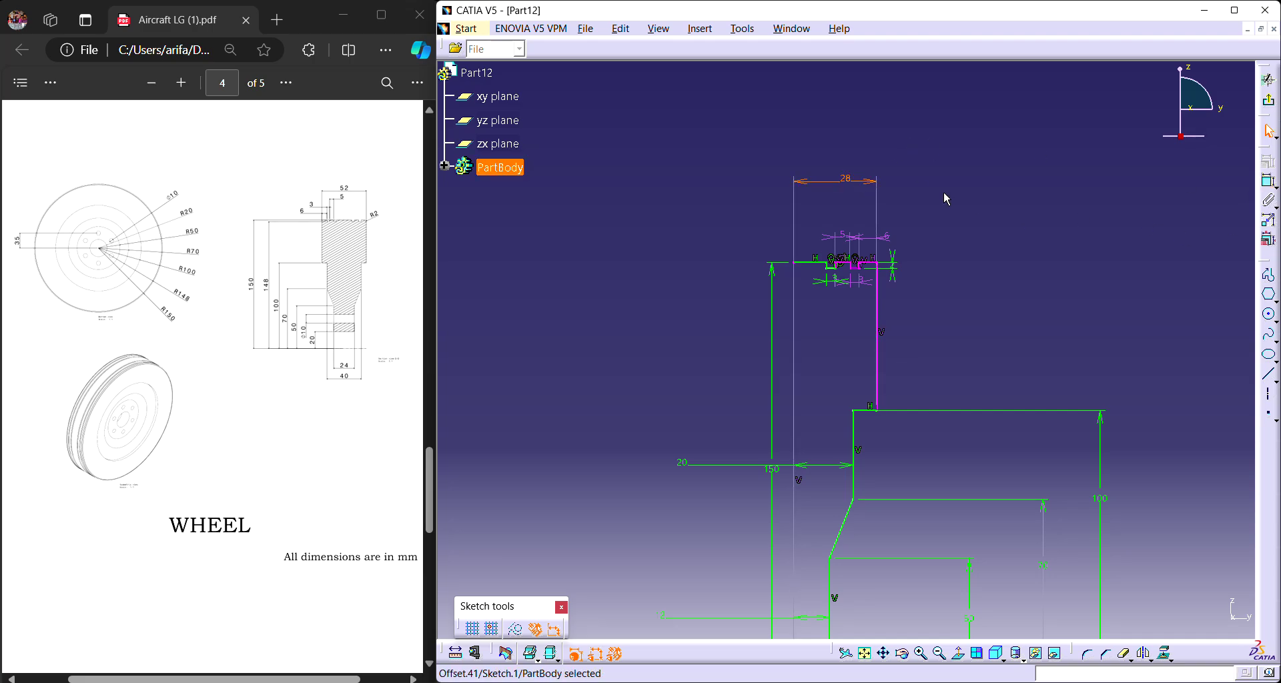
left_click(922, 654)
left_click(922, 653)
left_click(923, 654)
left_click(922, 654)
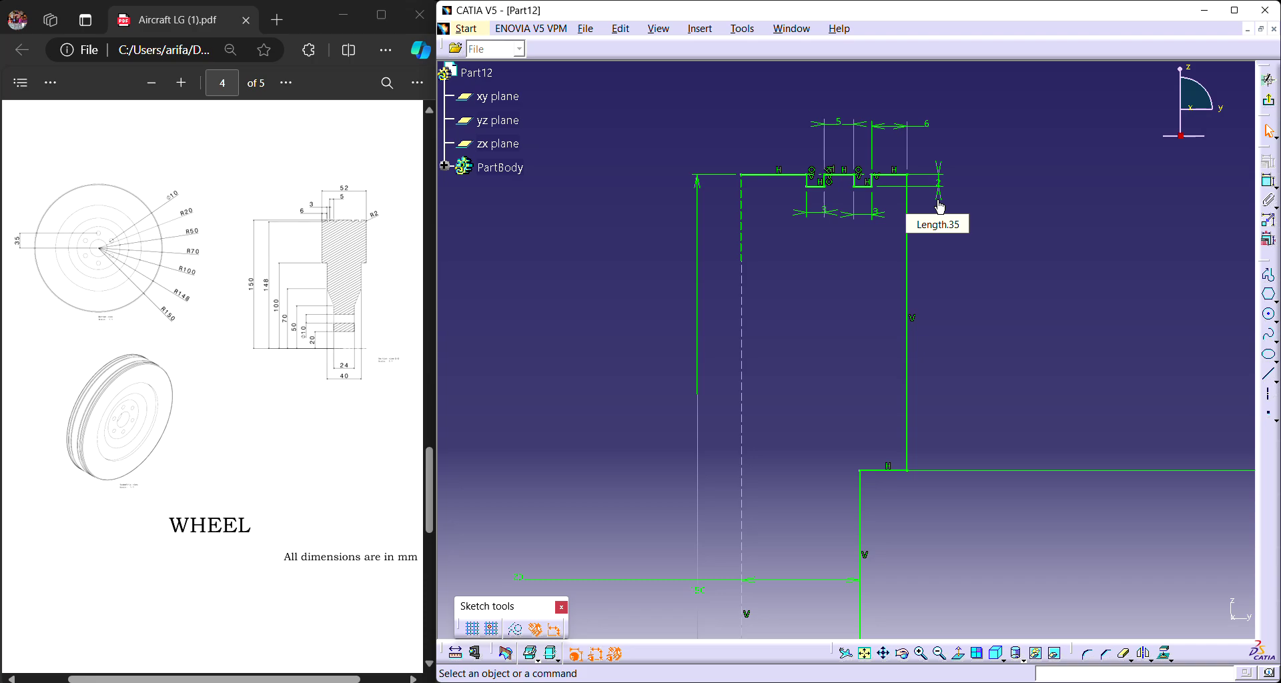
Reposition the 5 mm dimension between the two notches so its value sits outside the extension lines.
left_click(948, 660)
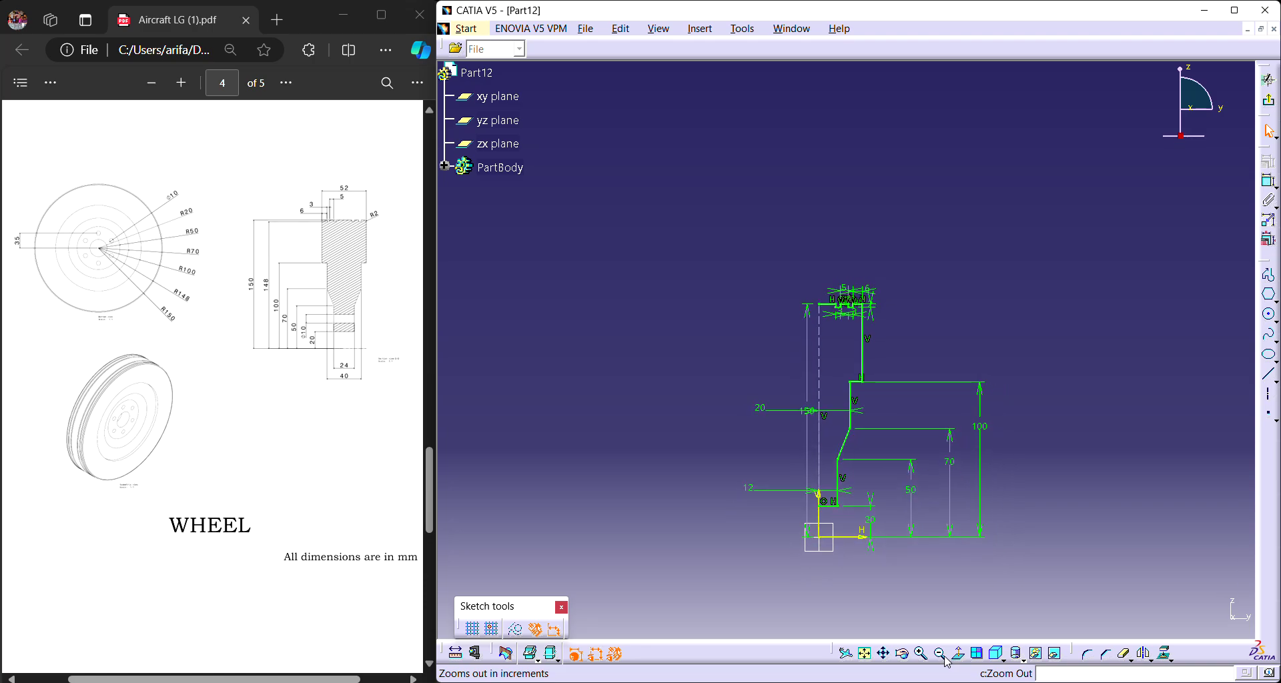
left_click(922, 654)
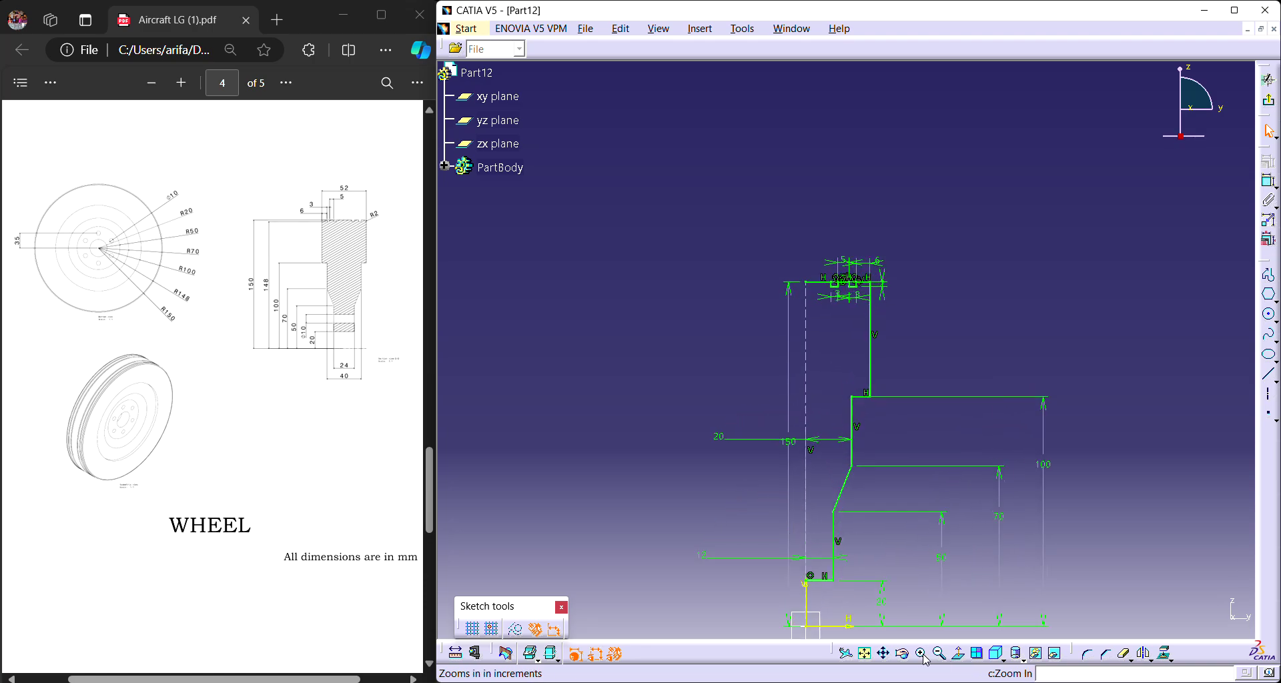
left_click(922, 653)
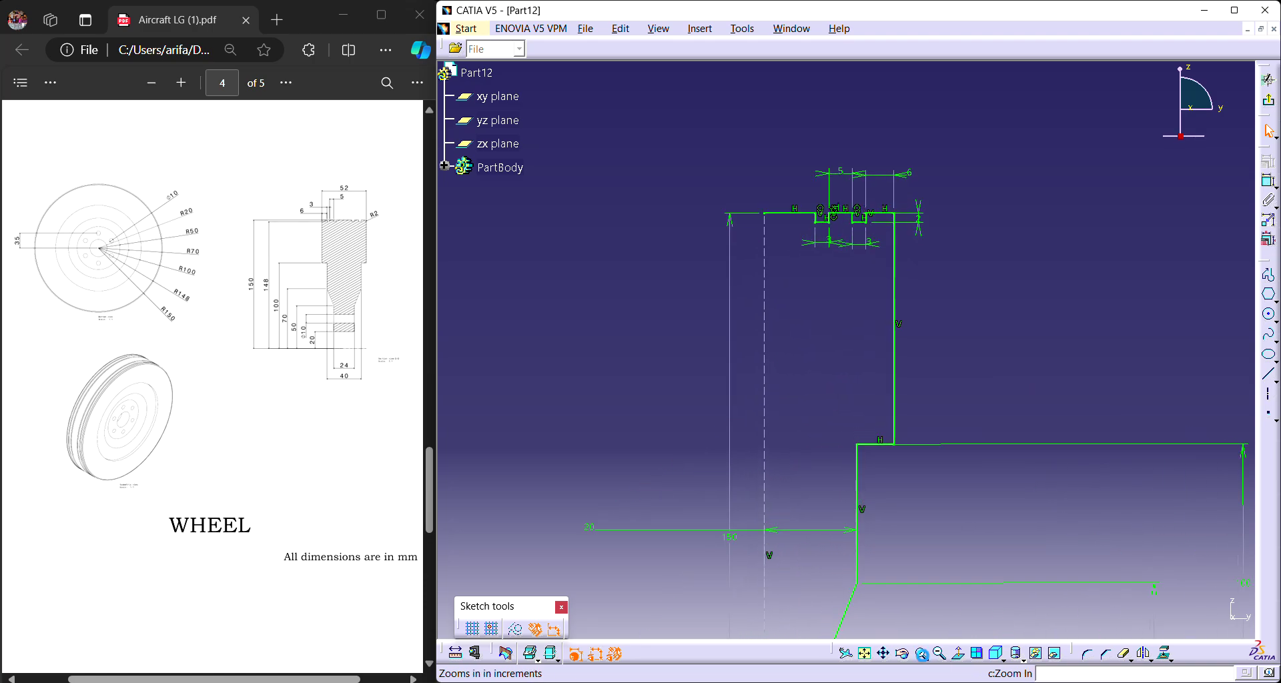
left_click(884, 654)
mouse_move(849, 251)
left_mouse_down()
mouse_move(838, 398)
mouse_move(883, 326)
left_mouse_up()
left_click_drag(822, 205, 749, 186)
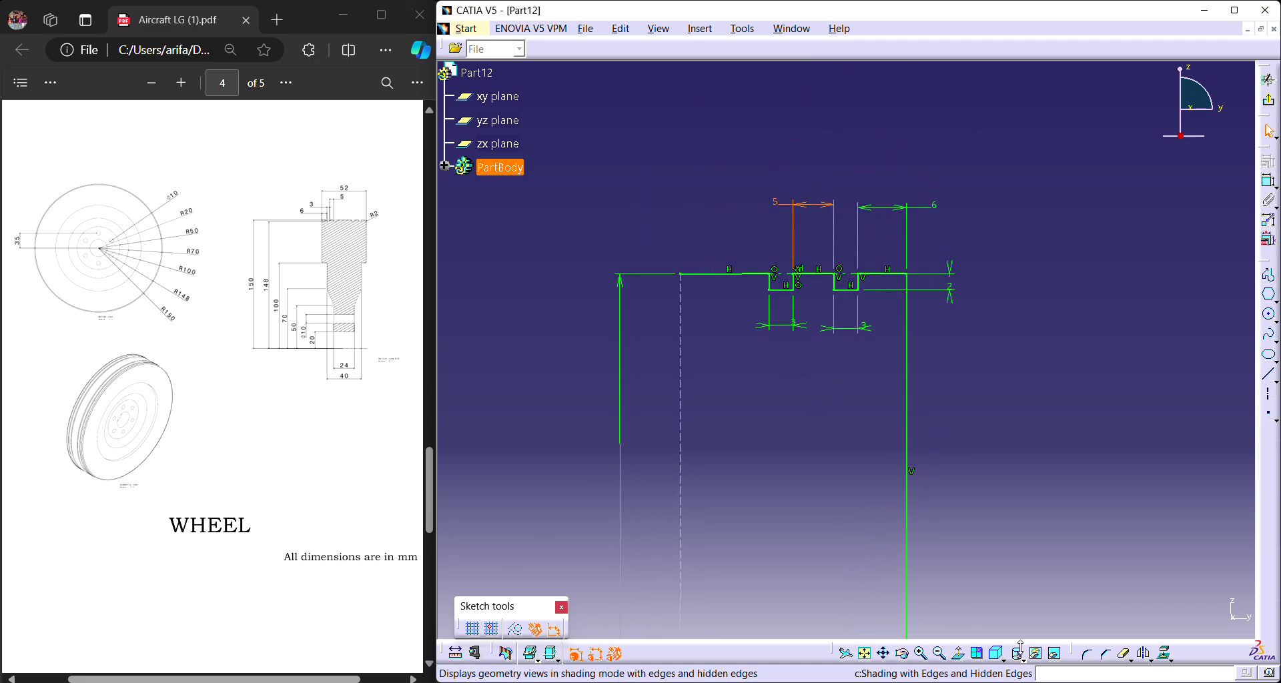
left_click(958, 603)
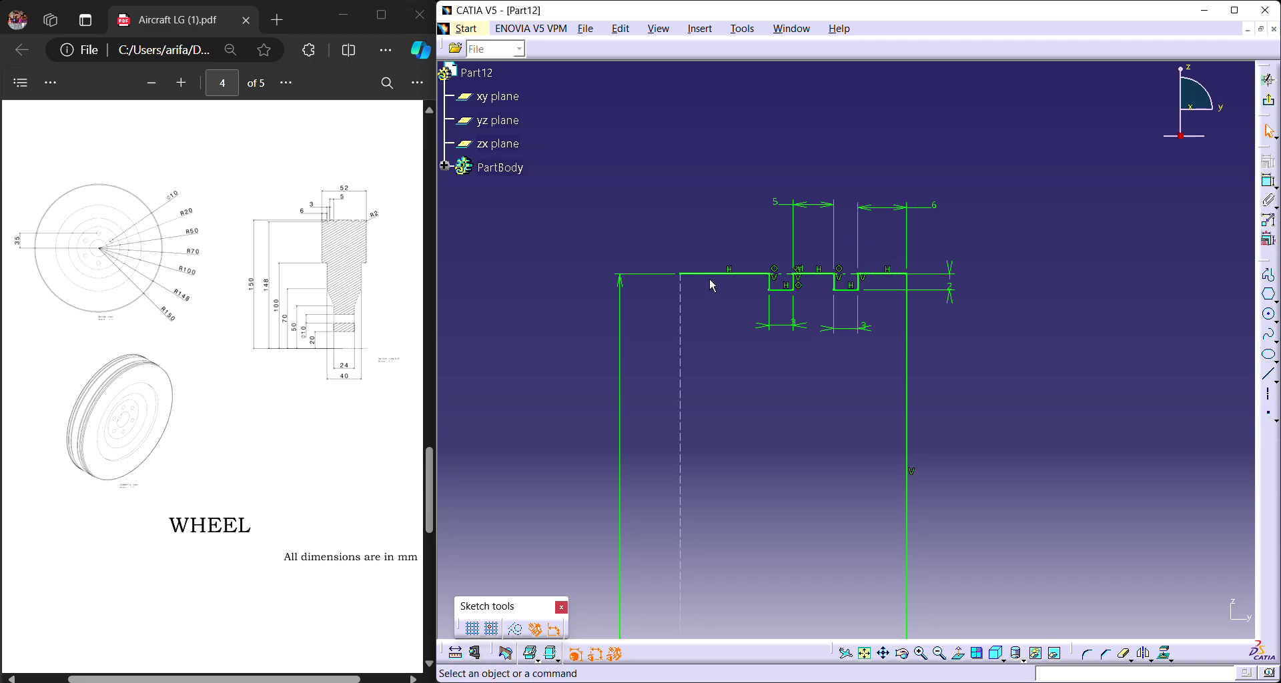
Dimension the distance from the vertical centre line to the profile's outermost vertical edge and set it to 26 mm.
left_click(855, 284)
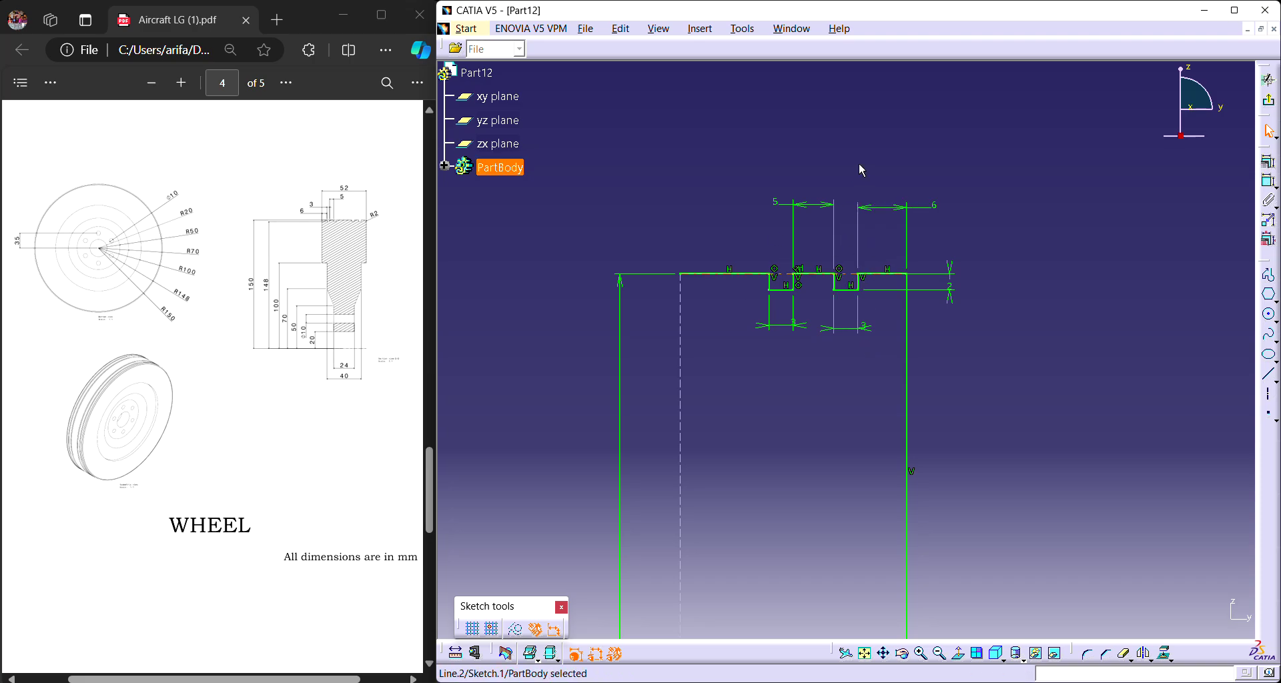
left_click(1268, 181)
left_click(910, 341)
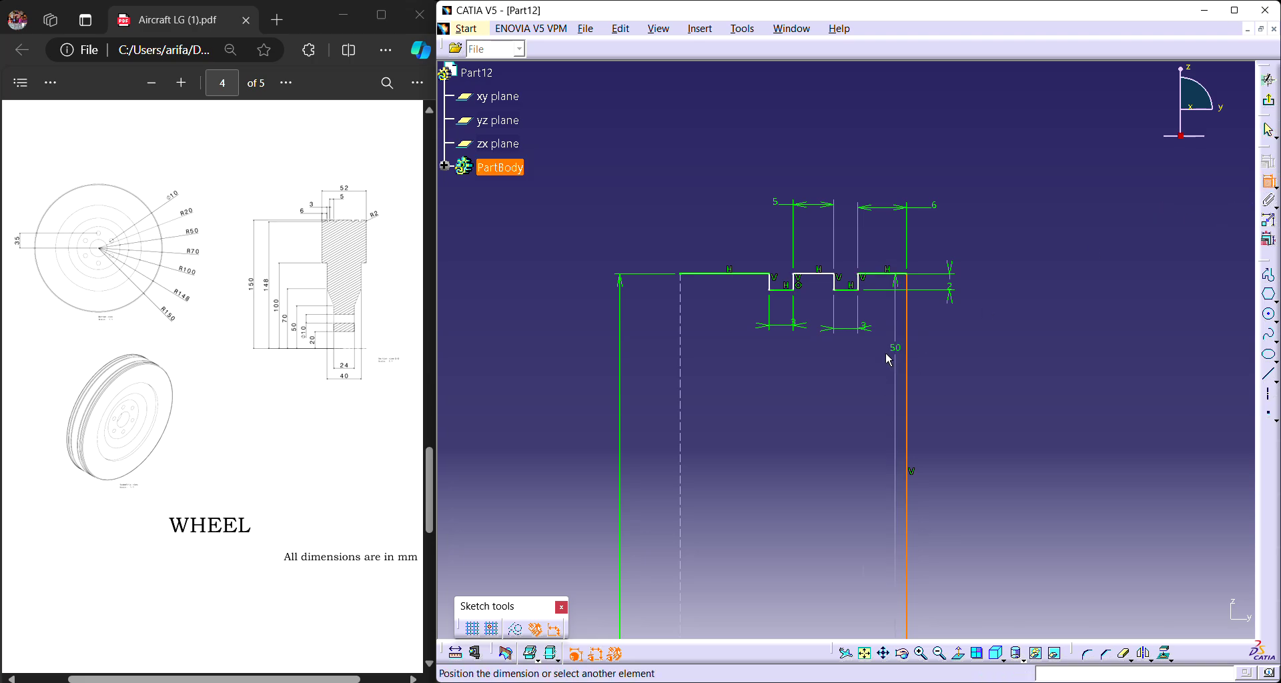
left_click(683, 339)
left_click(789, 141)
double_click(788, 143)
type("26")
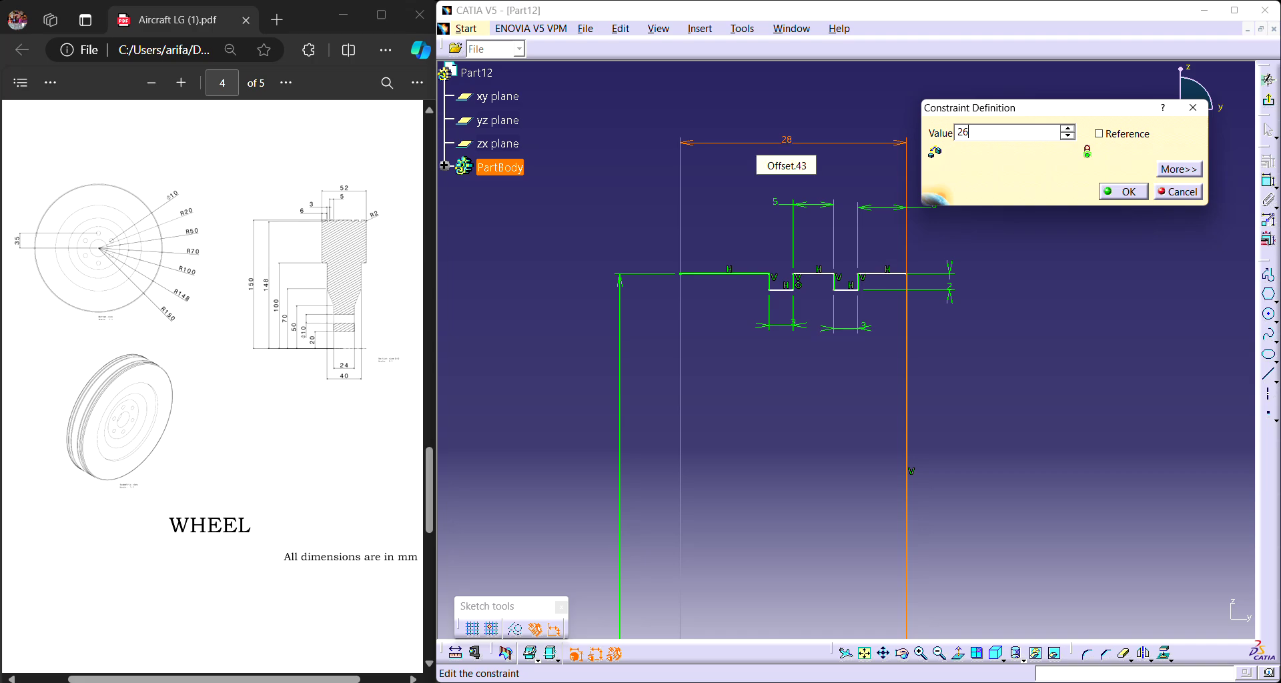
key("Return")
left_click(1019, 234)
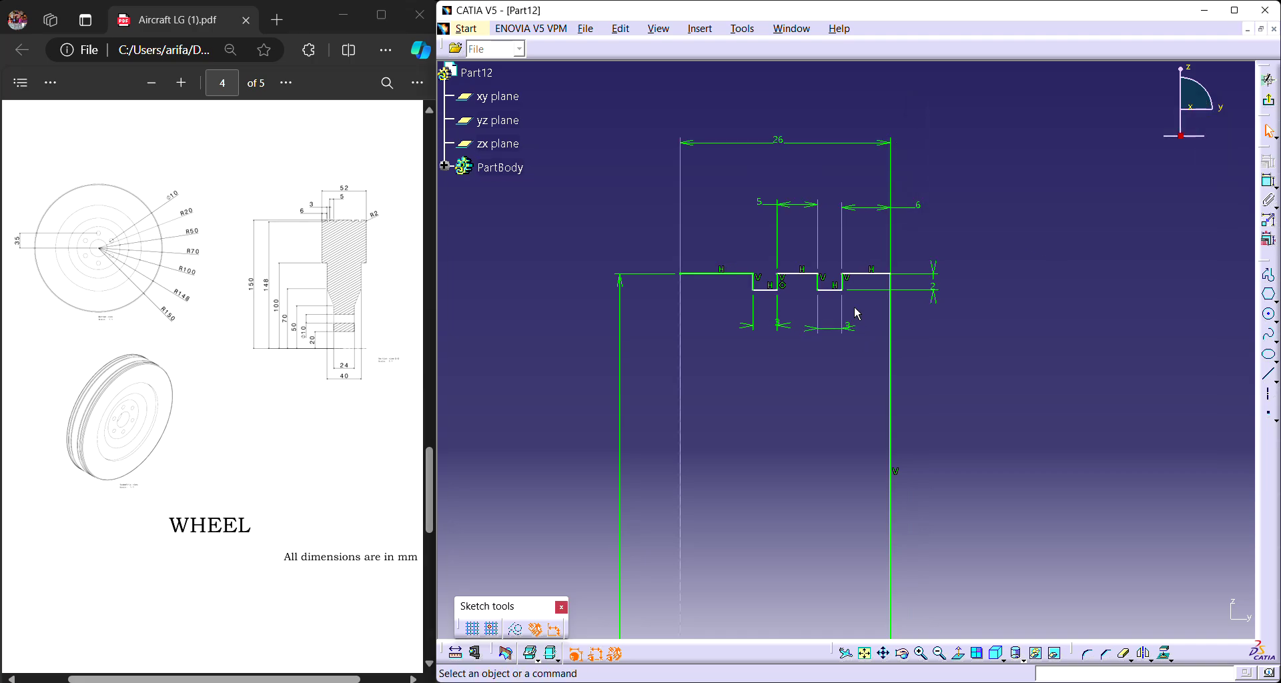
Constrain the outermost upper edge segment to be coincident with the segment between the two notches.
mouse_move(880, 275)
left_mouse_down()
mouse_move(875, 286)
mouse_move(872, 266)
mouse_move(868, 277)
left_mouse_up()
left_click(807, 274, "ctrl")
left_click(1263, 179)
left_click(1199, 458)
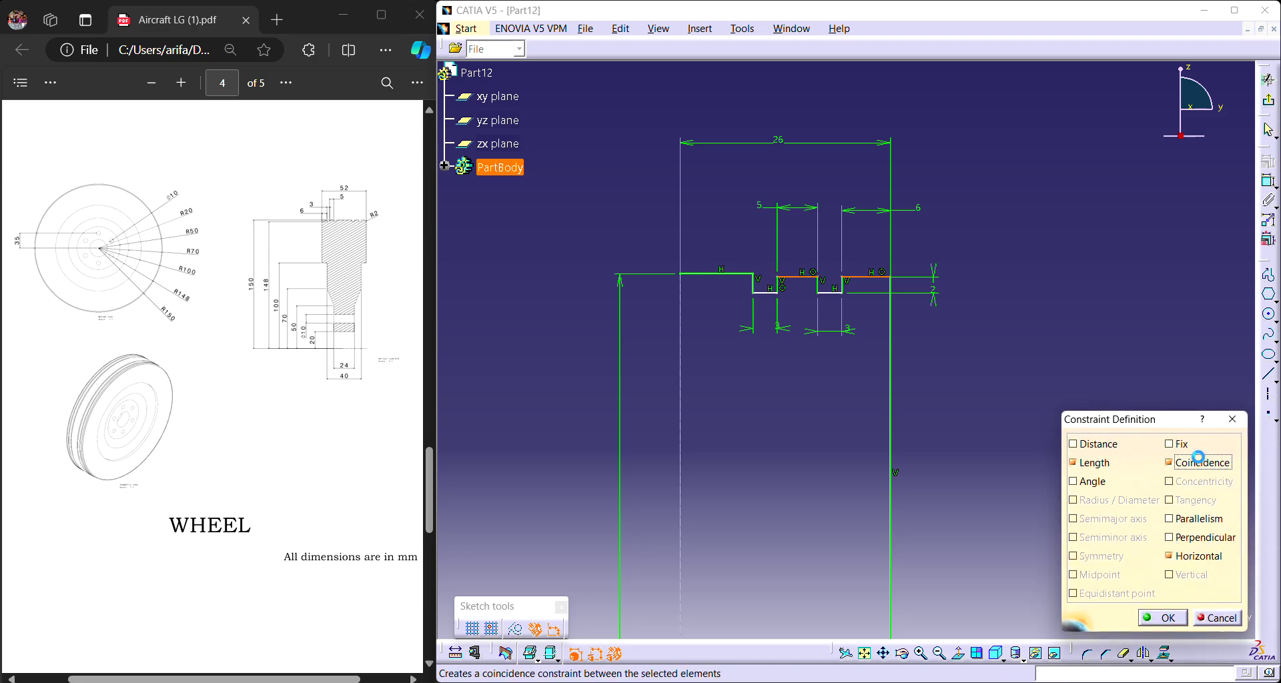
left_click(1162, 617)
Constrain the segment between the notches to be coincident with the upper edge segment beside the centre line.
left_click(807, 275)
left_click(737, 274, "ctrl")
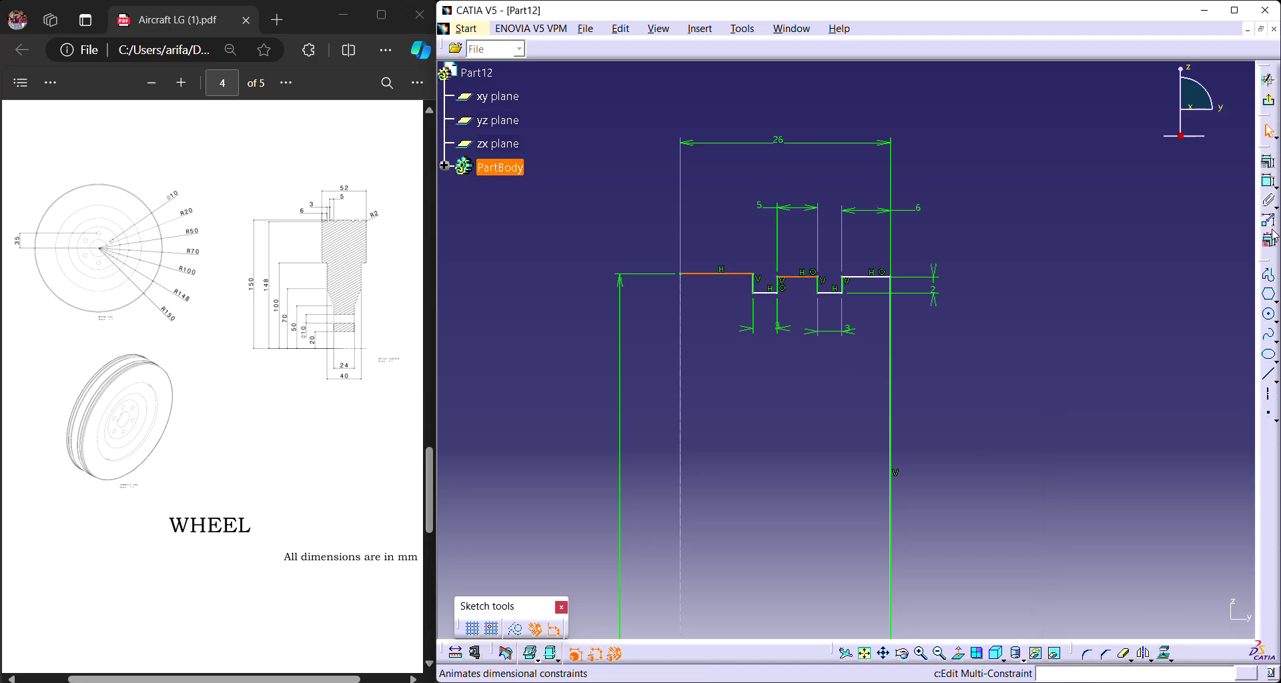
left_click(1269, 181)
left_click(1194, 467)
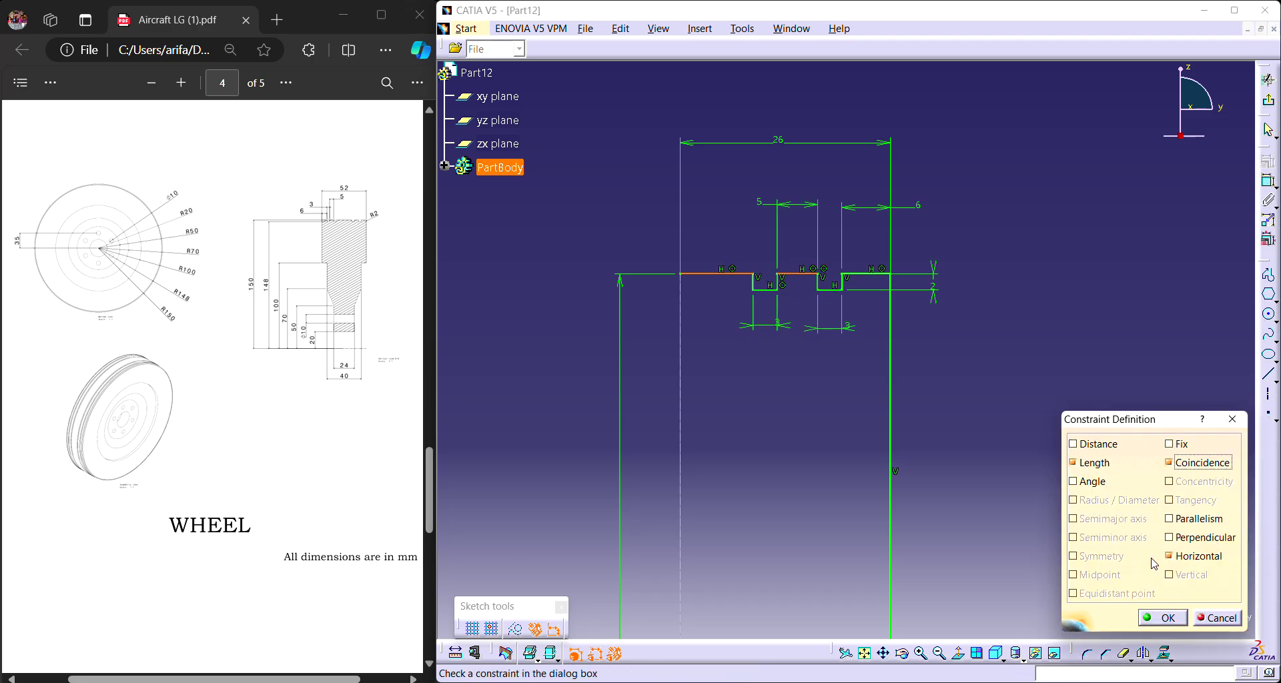
left_click(1164, 618)
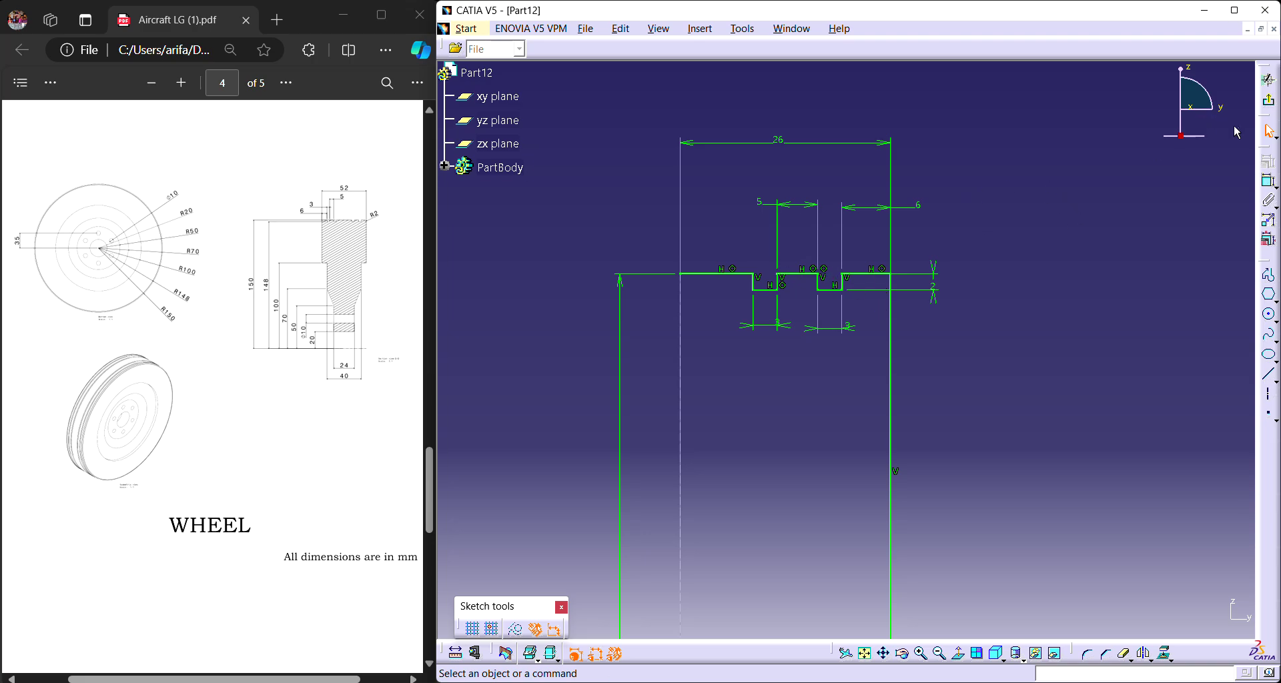
Mirror the entire wheel half profile about the sketch's vertical axis to complete the cross-section.
left_click(1268, 100)
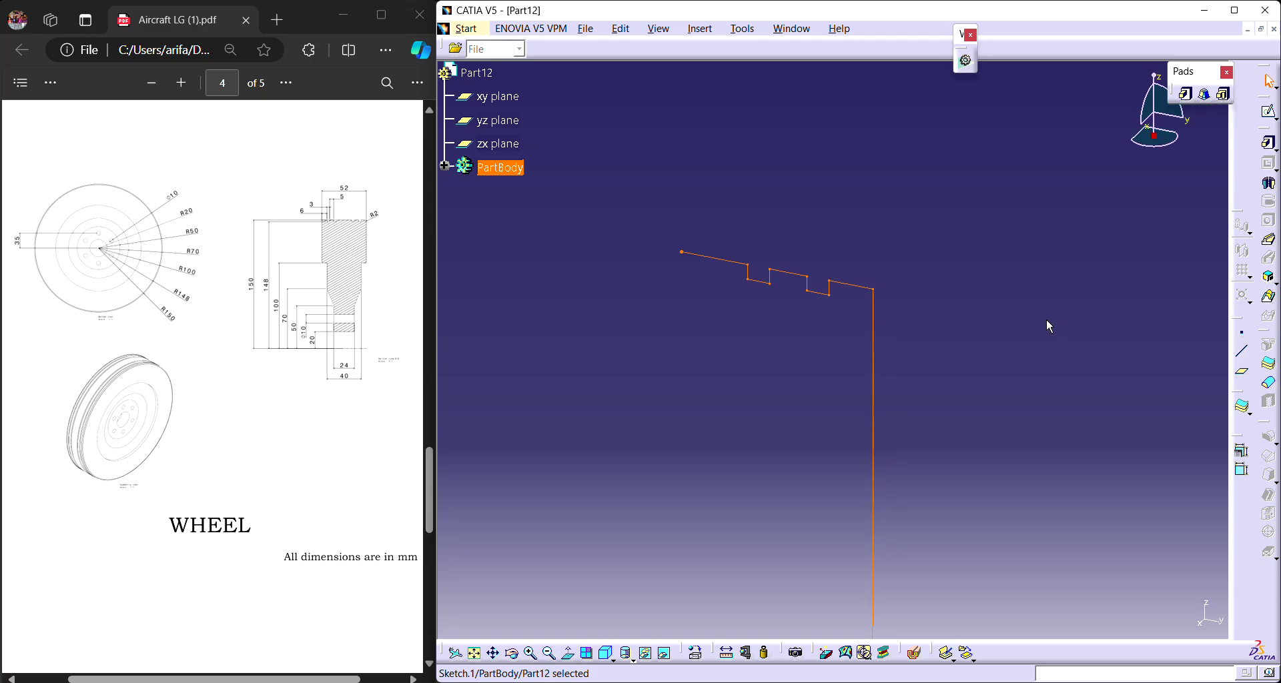
left_click(1269, 115)
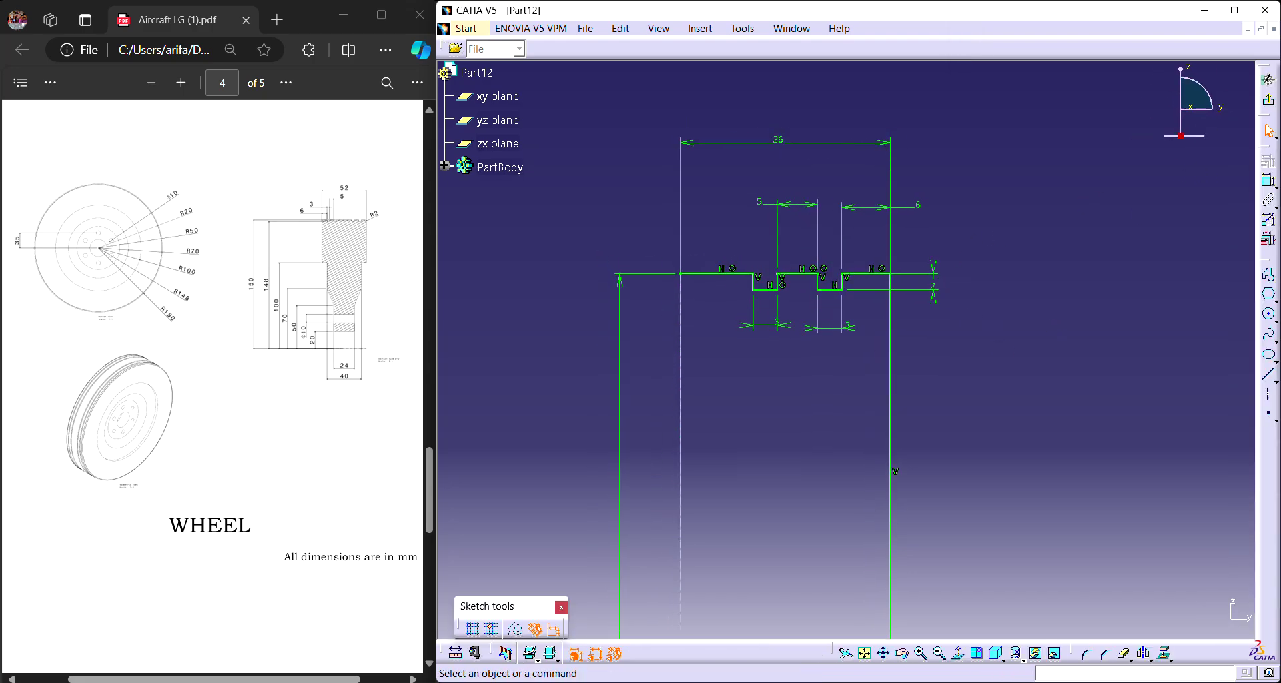
left_click(939, 654)
left_click(939, 654)
left_click(940, 654)
middle_click_drag(934, 532, 978, 371)
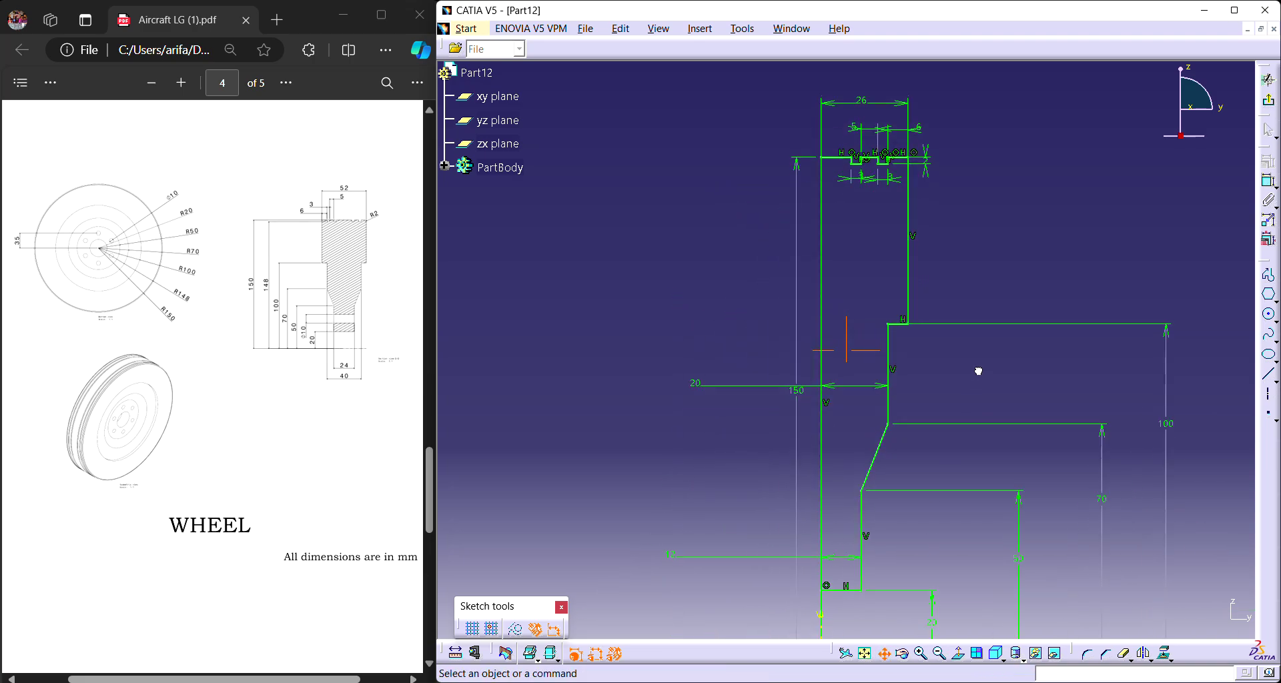
left_click(939, 654)
mouse_move(777, 157)
left_mouse_down()
mouse_move(832, 283)
mouse_move(909, 538)
mouse_move(898, 535)
left_mouse_up()
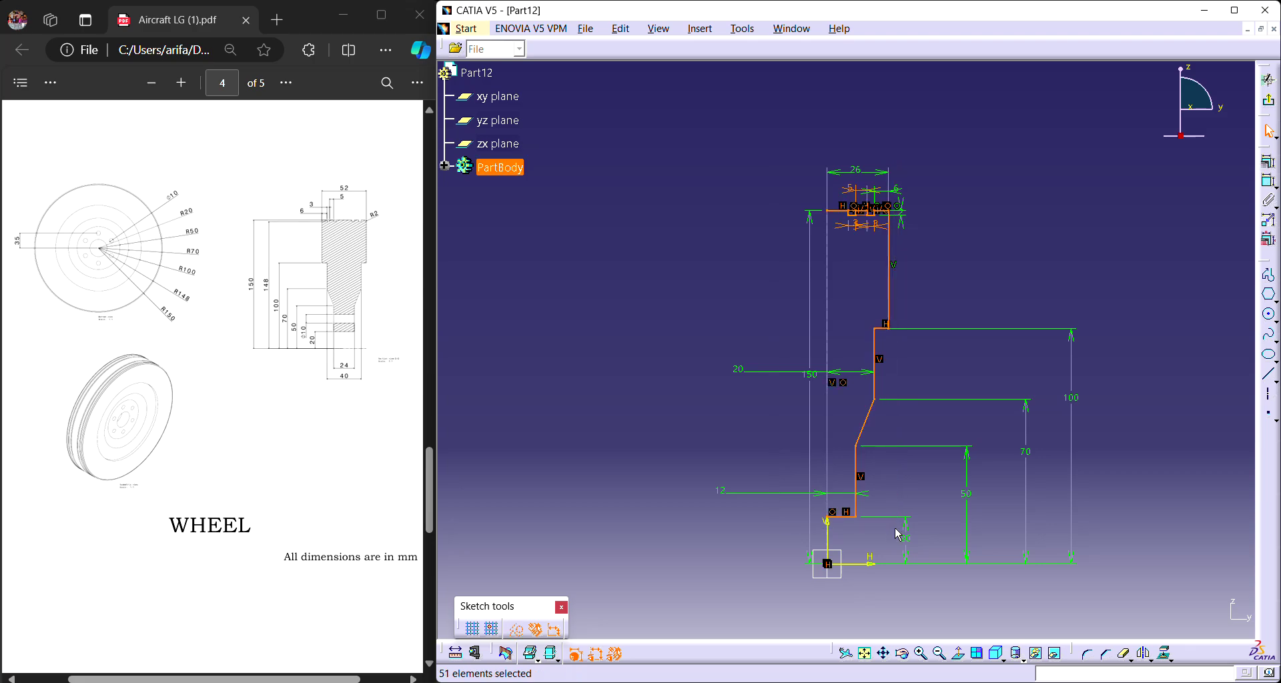
left_click(1145, 653)
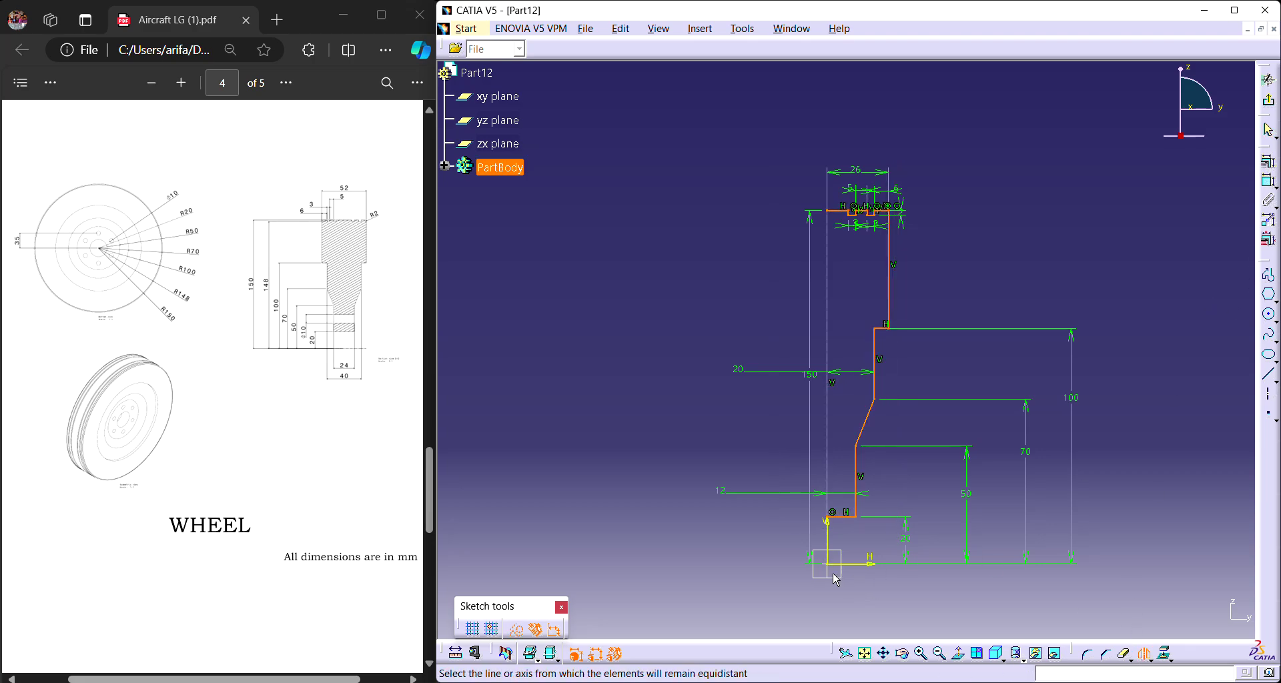
left_click(827, 526)
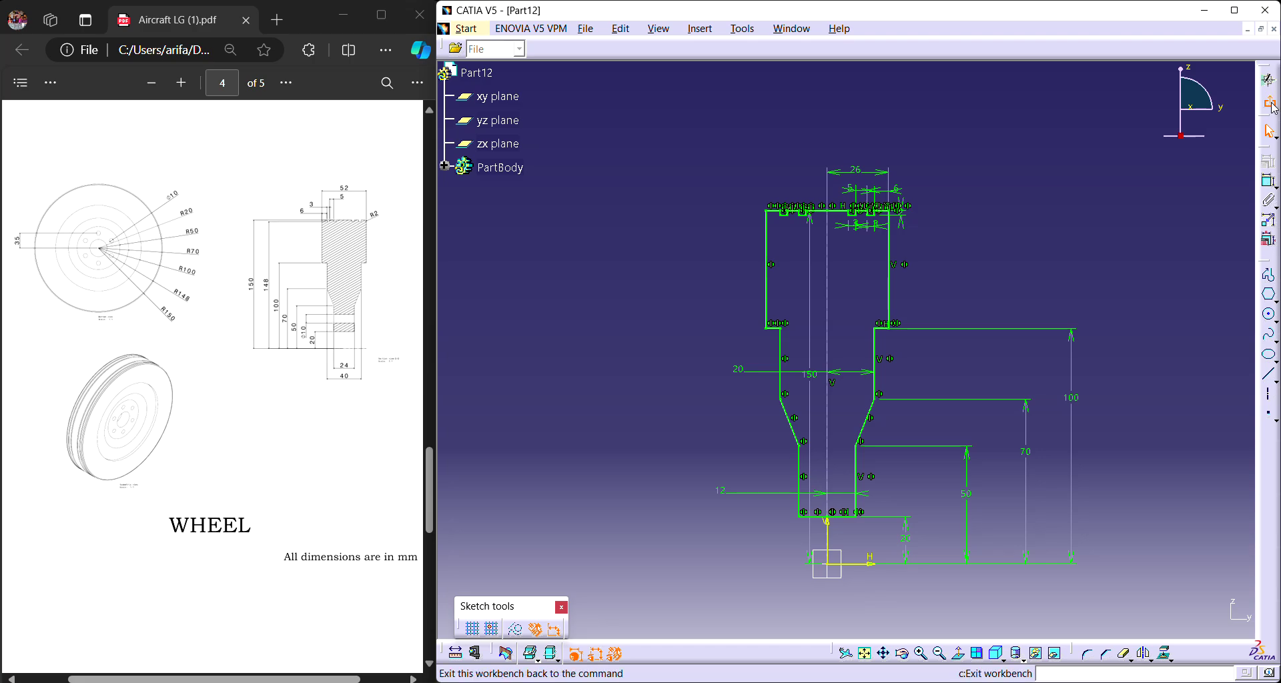
Exit the sketch and revolve it 360 degrees around the sketch's horizontal axis with the Shaft command.
left_click(1271, 104)
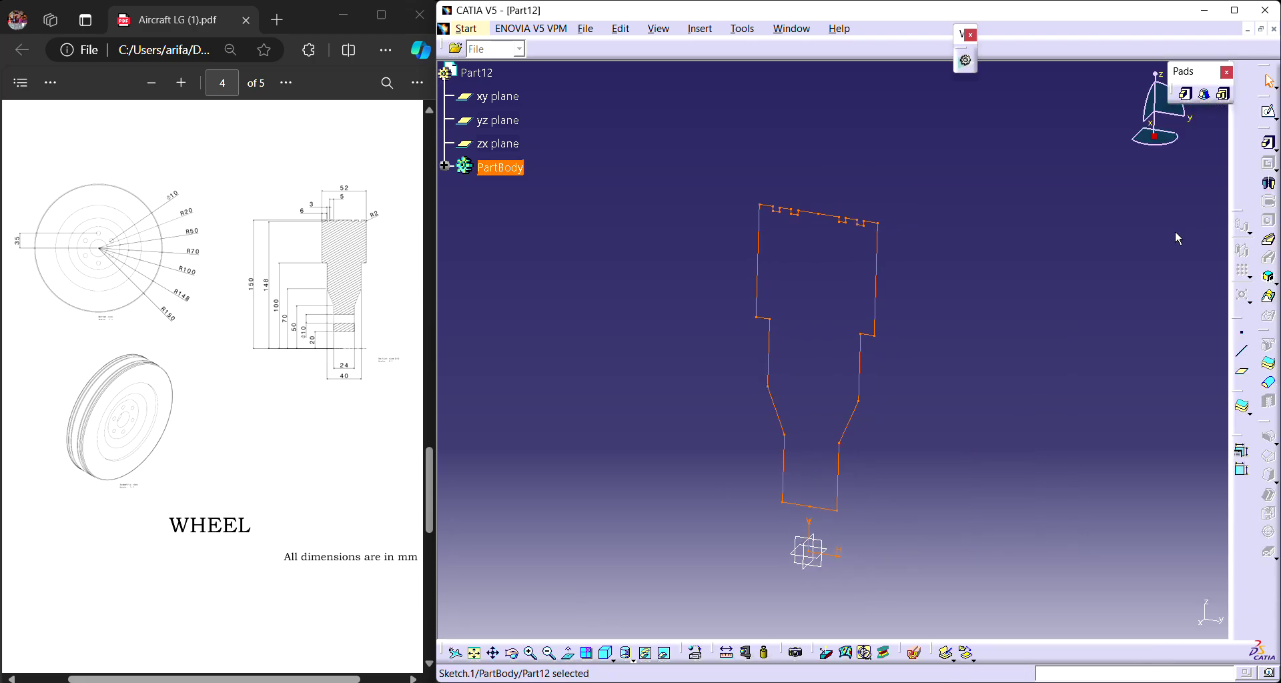
left_click(1007, 284)
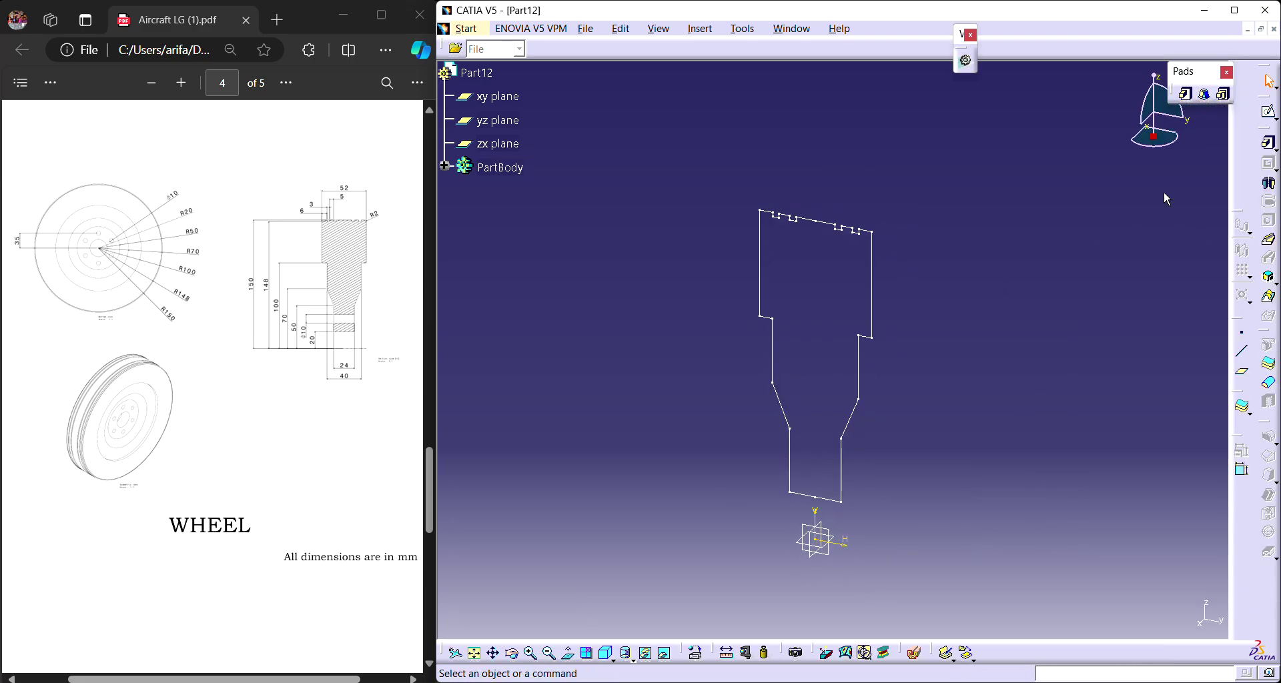
left_click(1269, 187)
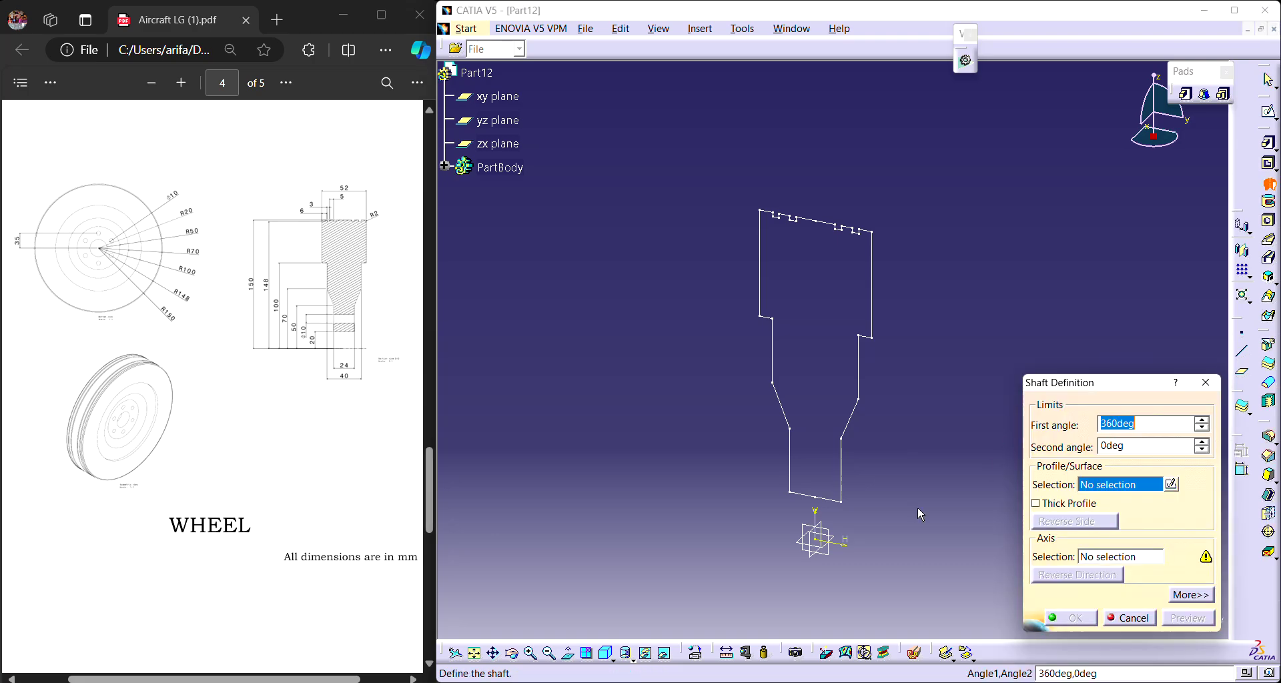
left_click(851, 549)
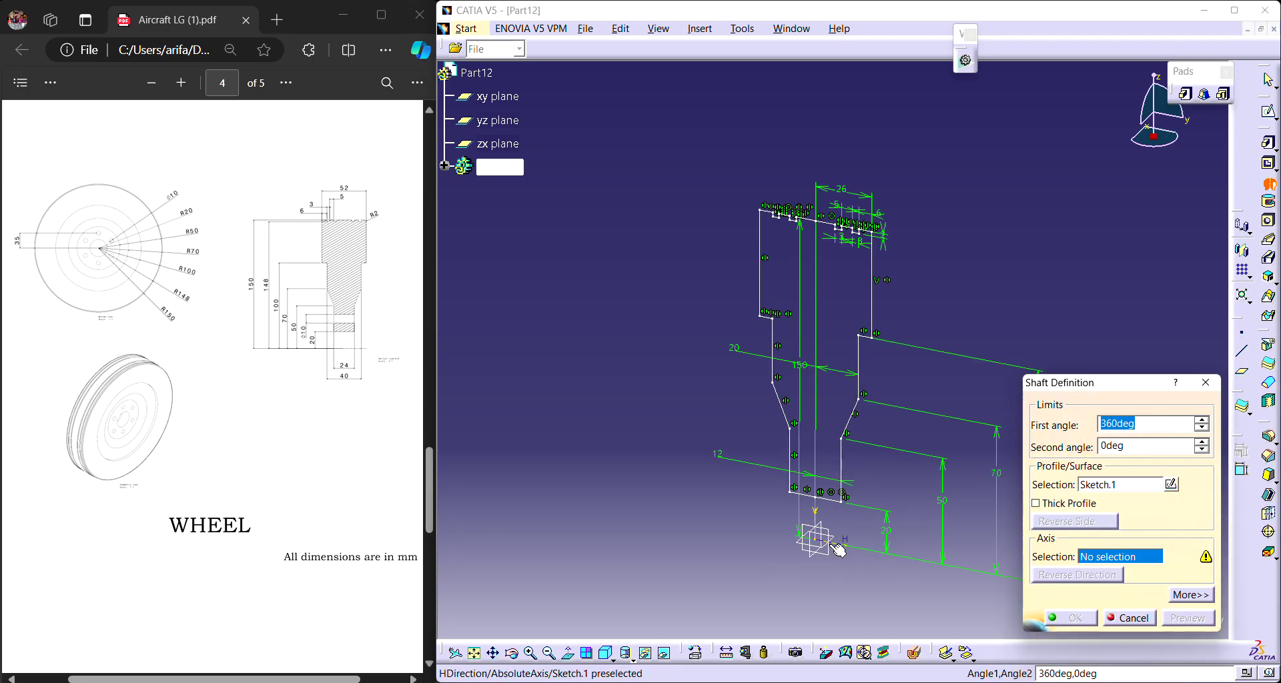
left_click(850, 543)
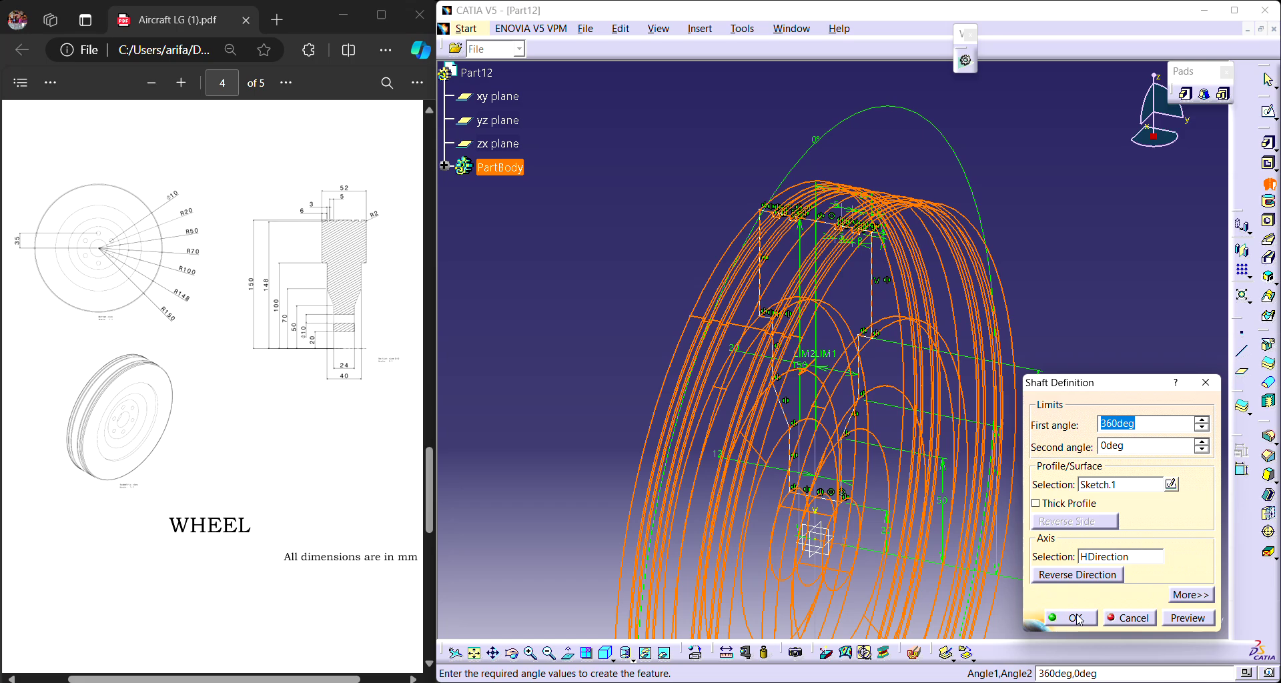
left_click(1072, 619)
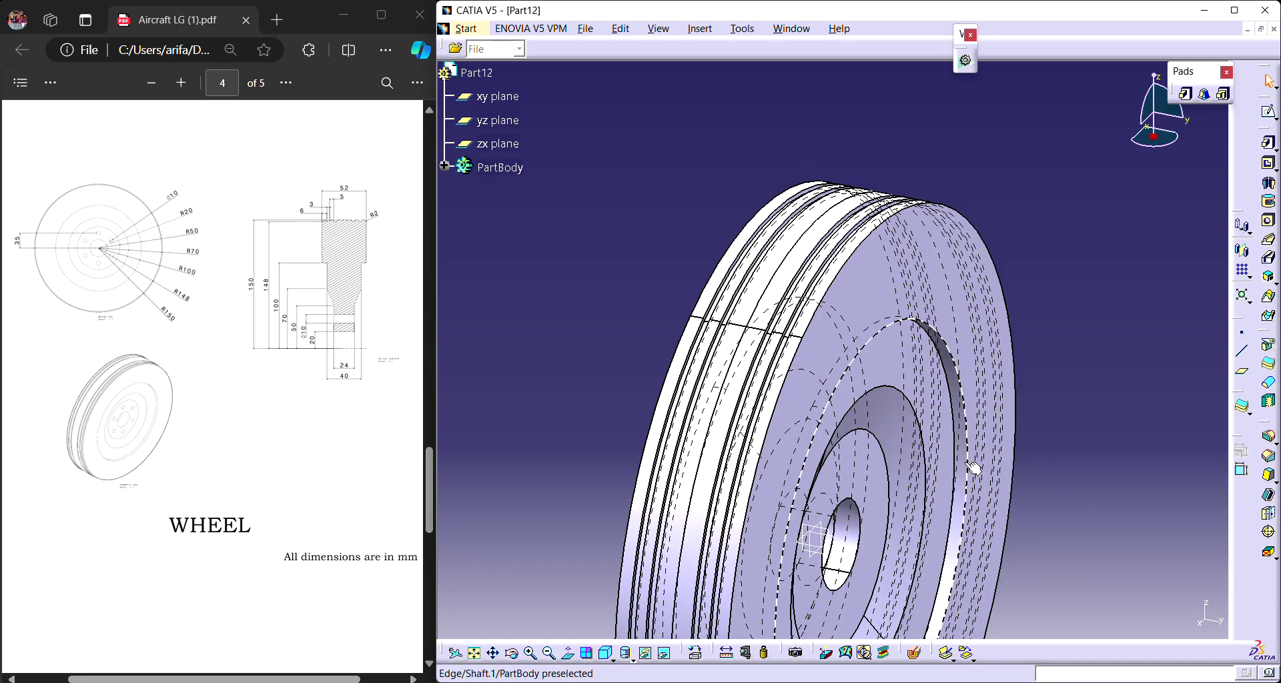
Display the wheel shaded with its edges but without hidden edges.
left_click(631, 659)
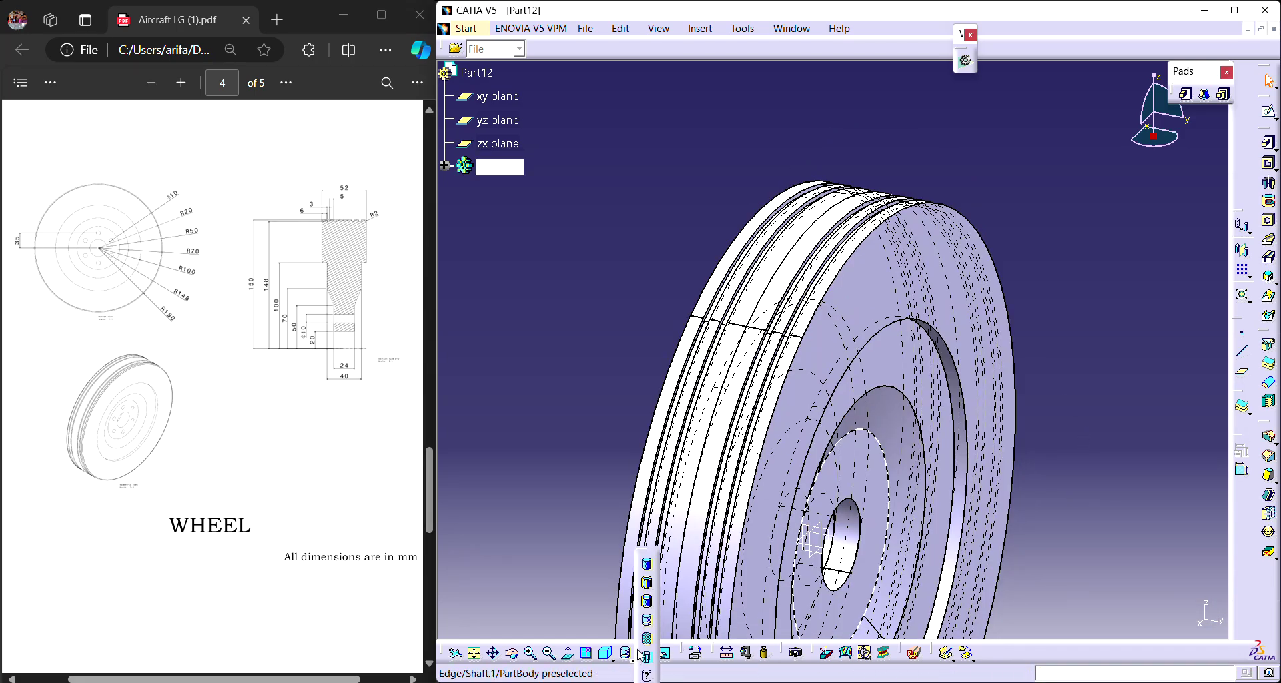
left_click(647, 583)
middle_click_drag(1098, 419, 968, 348)
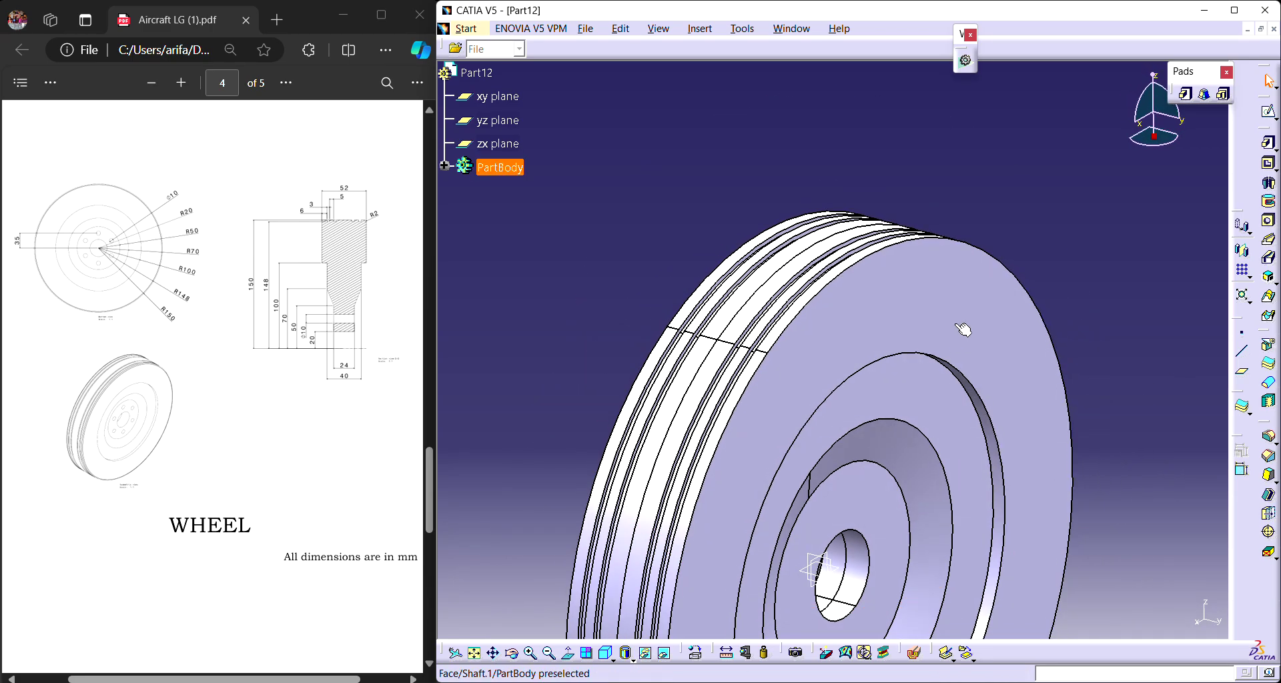
Try to colour the wheel's selected side and rim faces black, and undo the colour change.
left_click(962, 328)
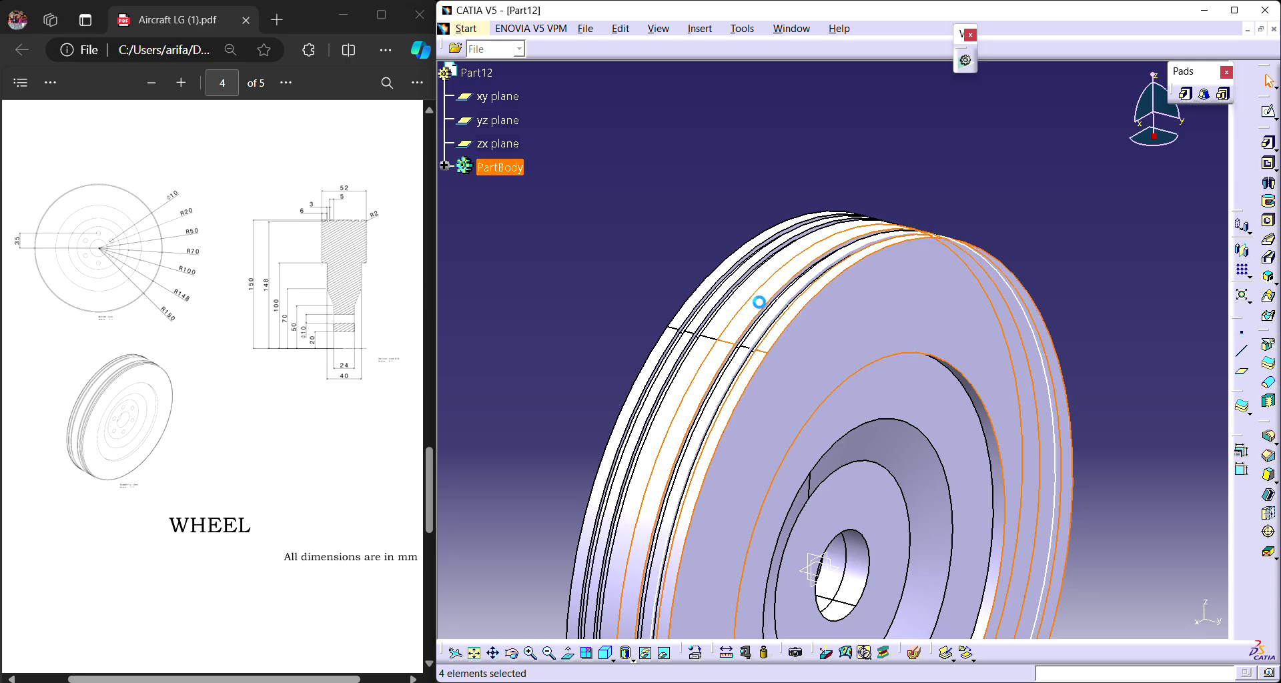
left_click(744, 288, "ctrl")
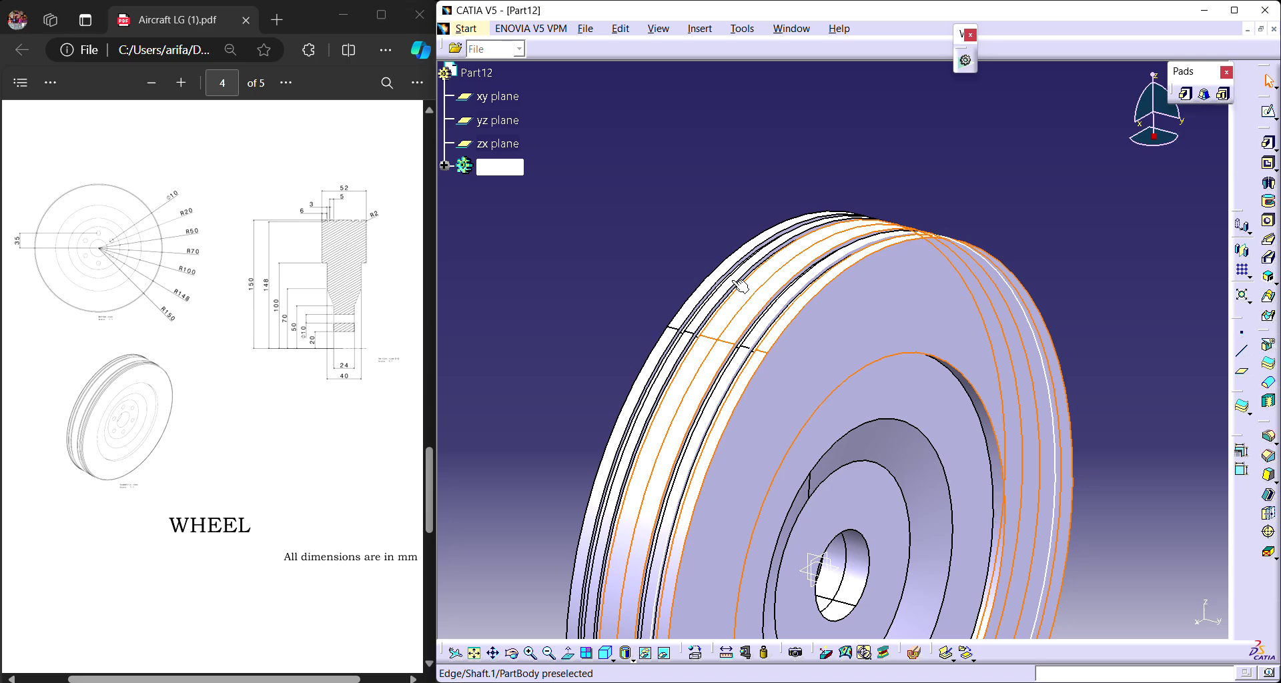
right_click(725, 272)
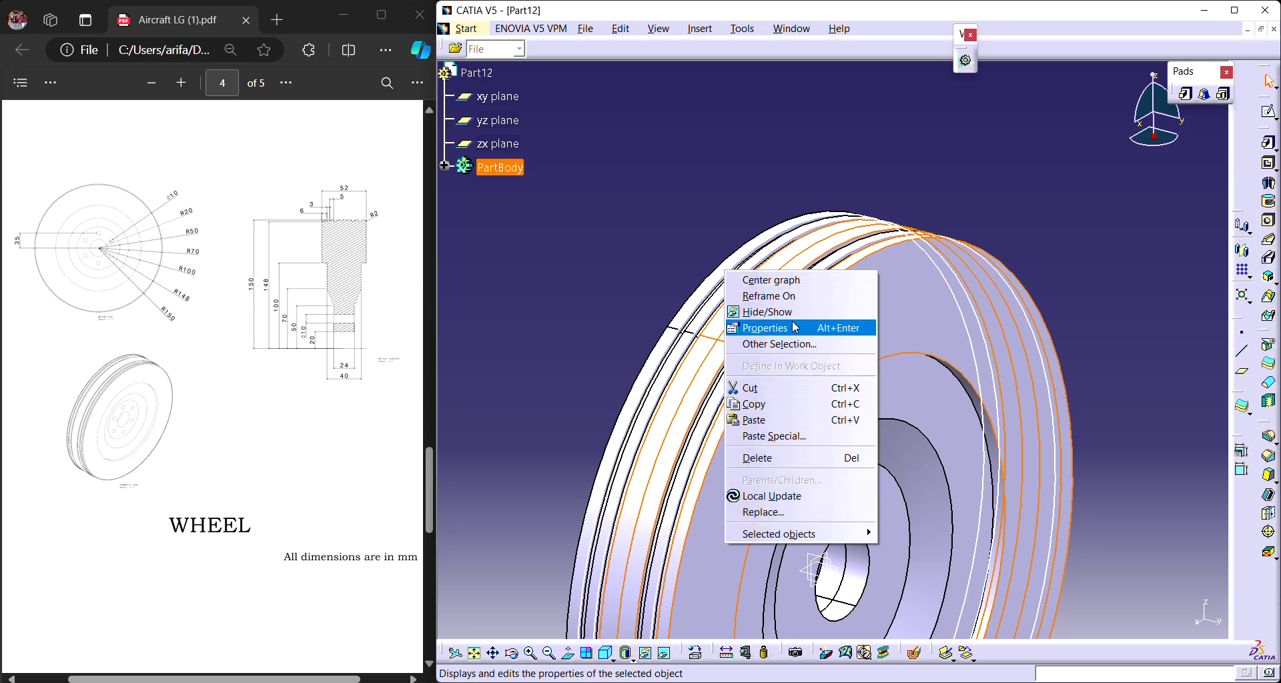
left_click(794, 327)
left_click(248, 122)
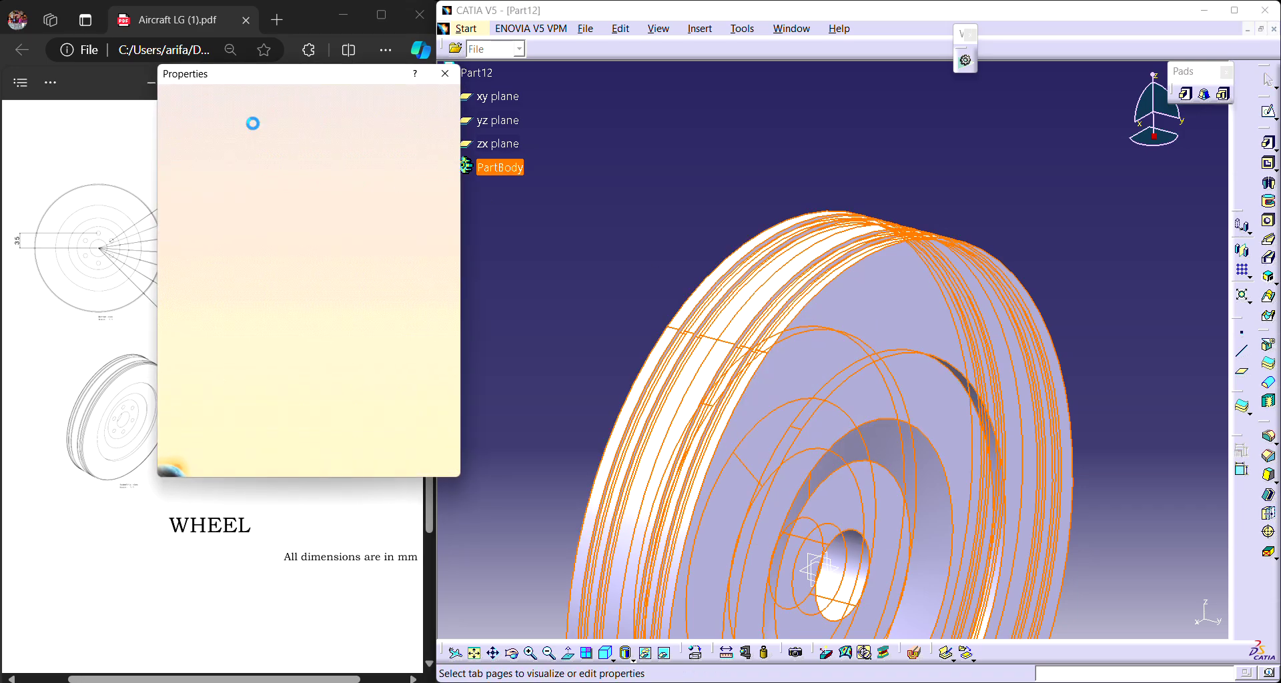
left_click(335, 122)
left_click(255, 172)
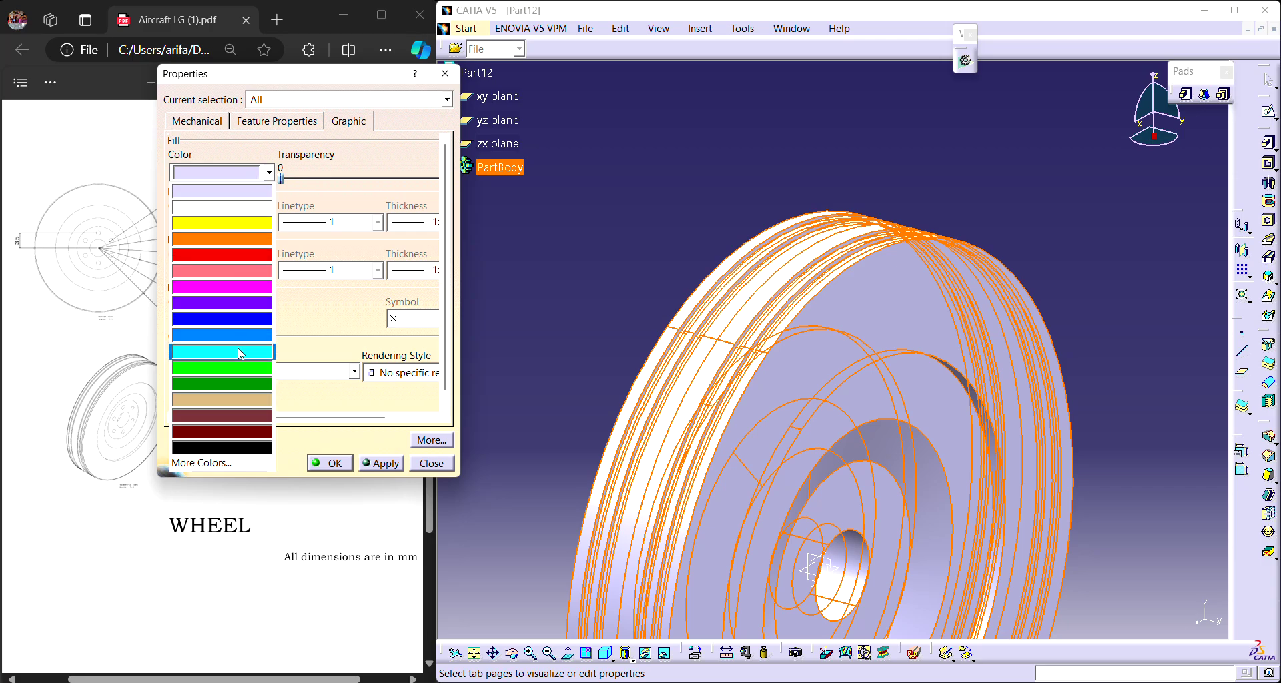
left_click(249, 454)
left_click(334, 463)
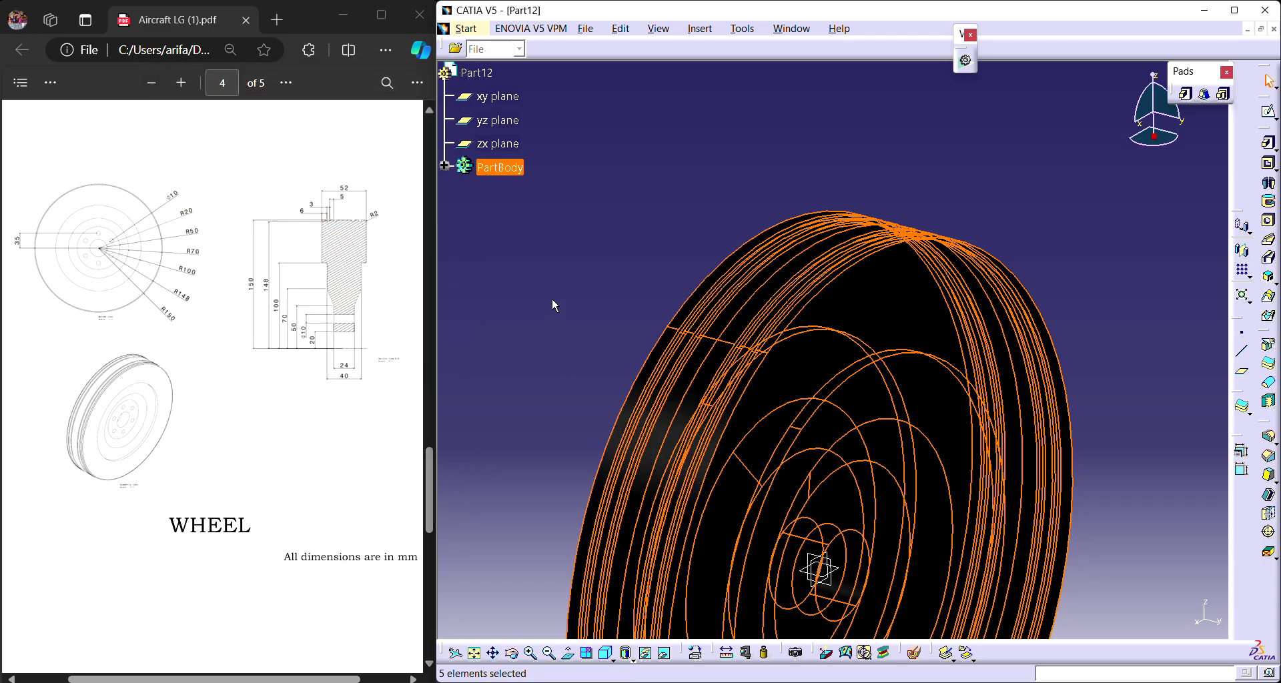
left_click(552, 304)
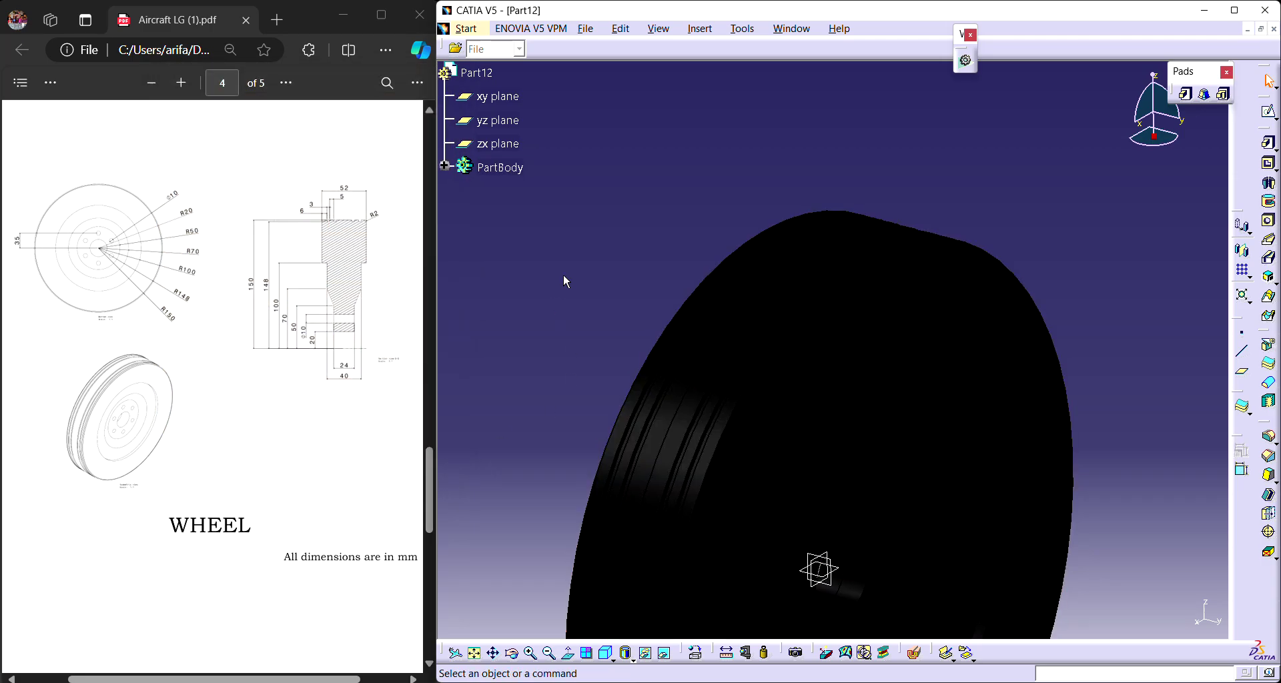
key("ctrl+z")
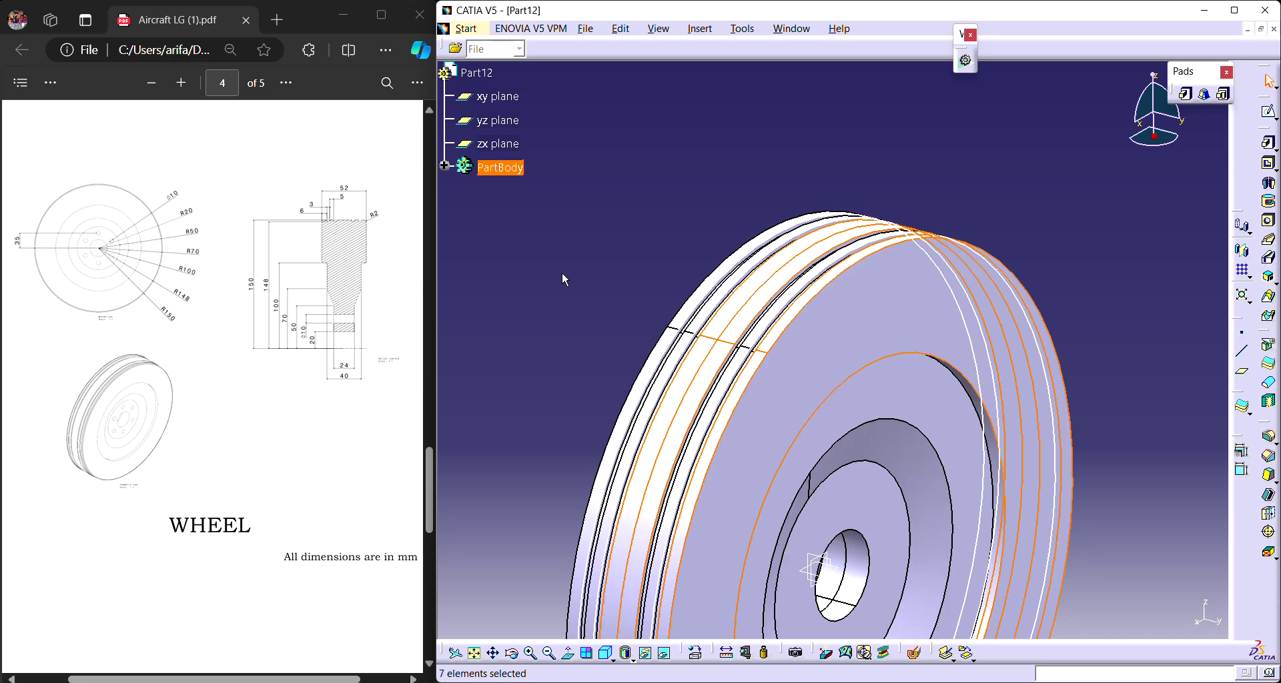
Try to colour the wheel's outer side face together with several rim bands black, and undo the colour change.
left_click(1063, 297)
left_click(810, 298)
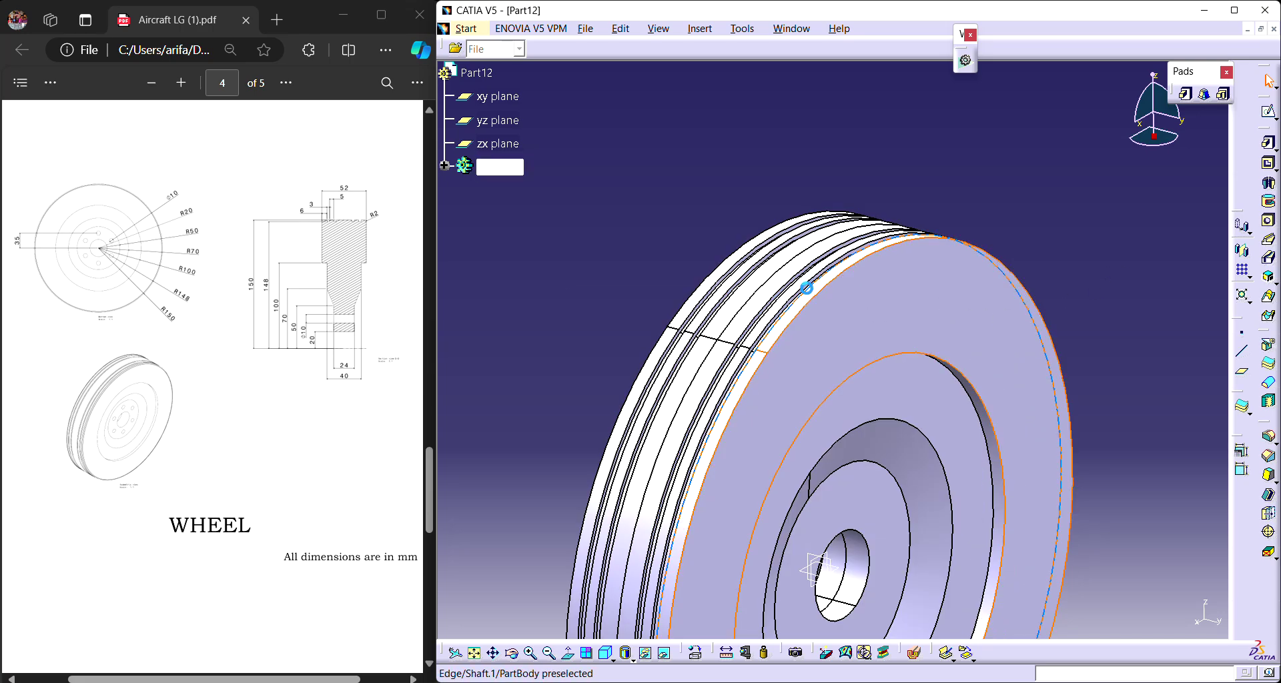
left_click(813, 282, "ctrl")
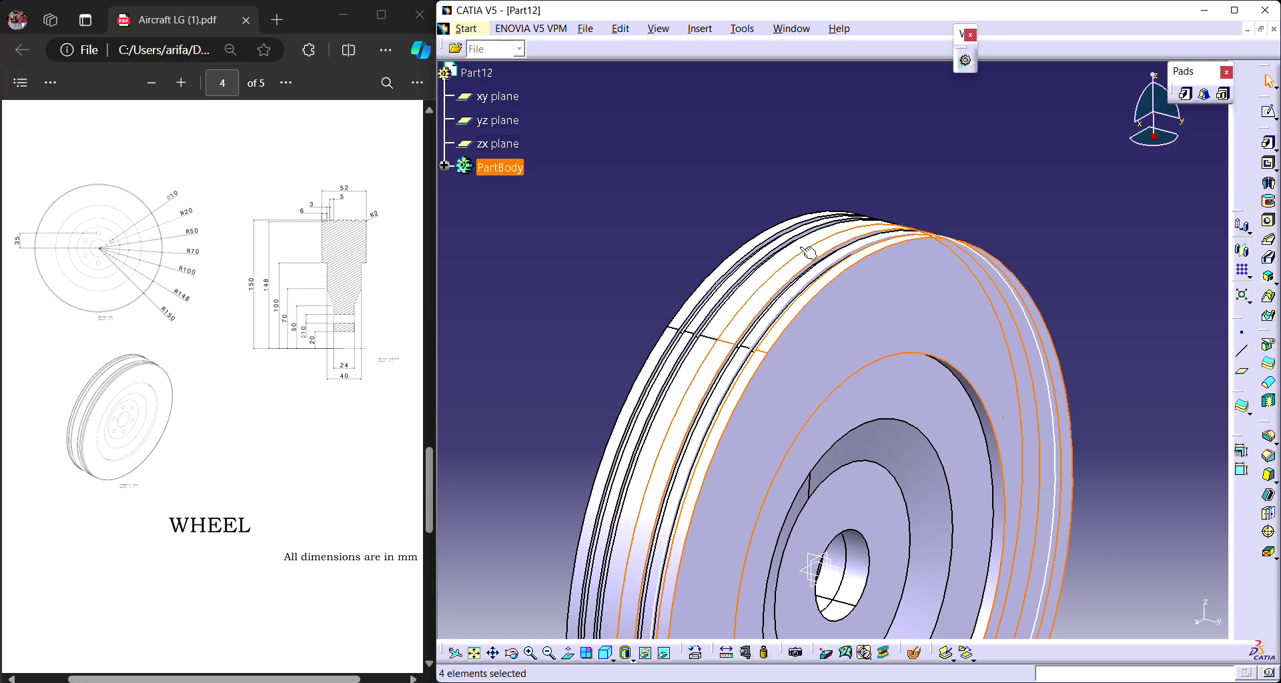
left_click(801, 249, "ctrl")
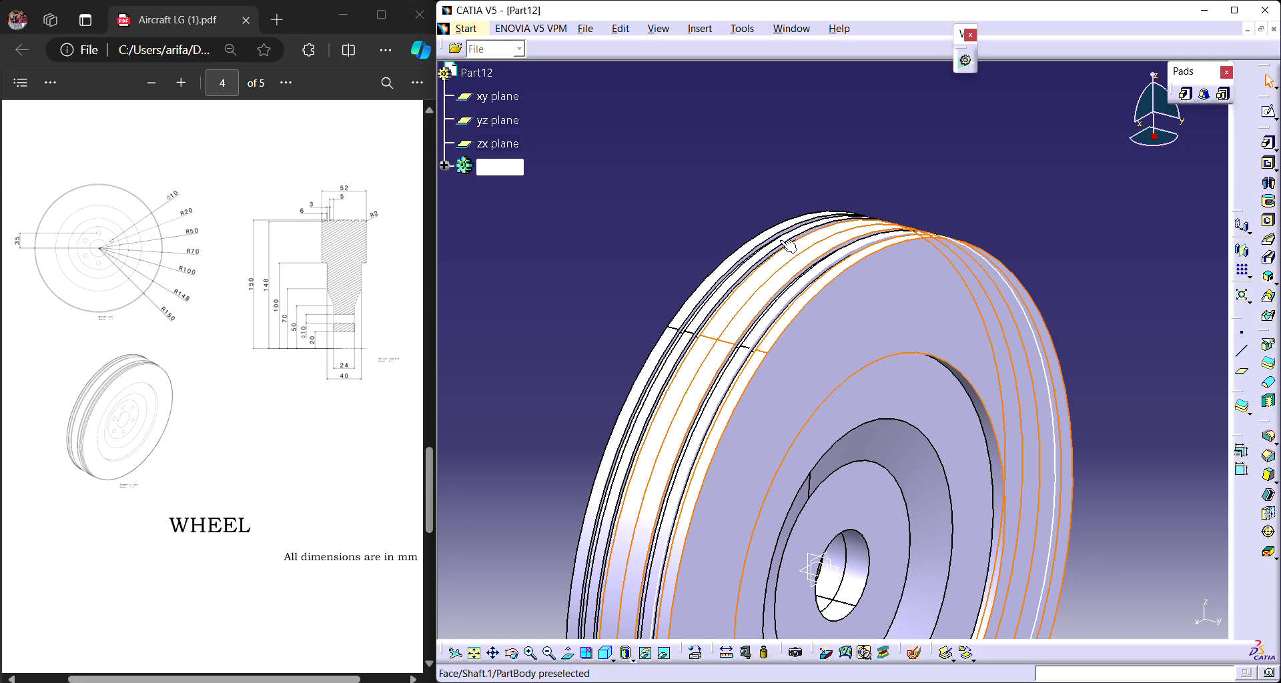
left_click(785, 234, "ctrl")
right_click(772, 230)
left_click(800, 289)
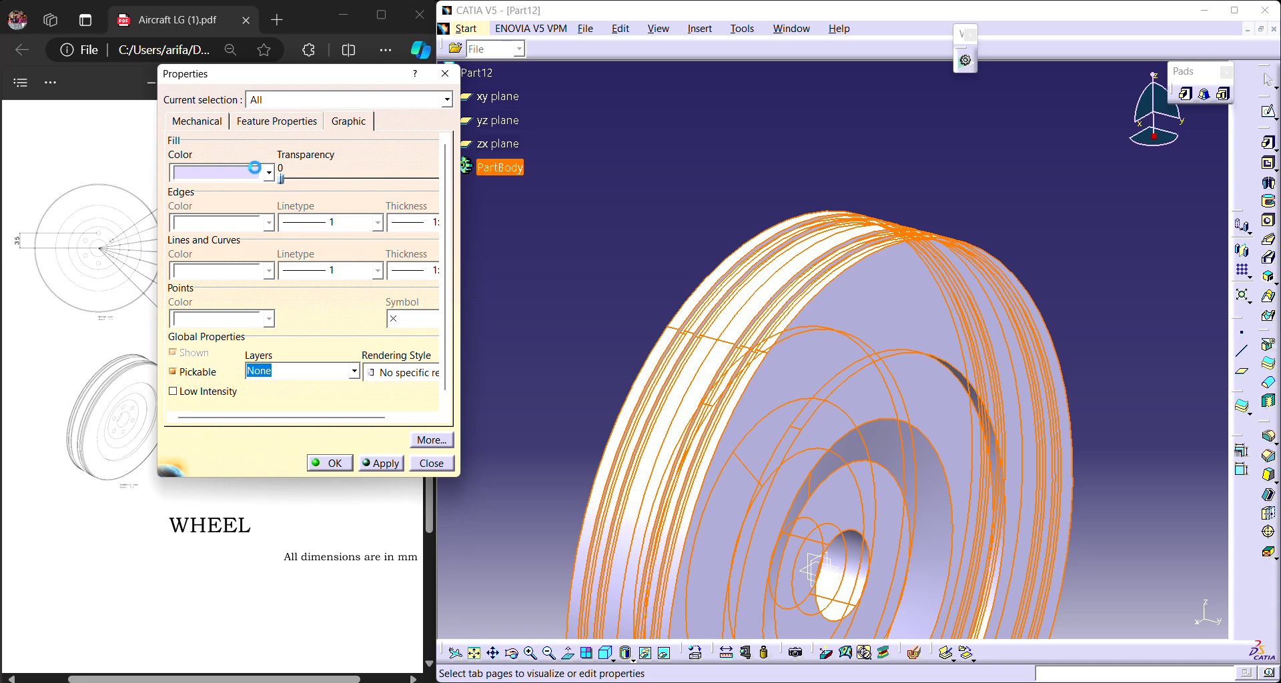
left_click(258, 173)
left_click(226, 447)
left_click(329, 463)
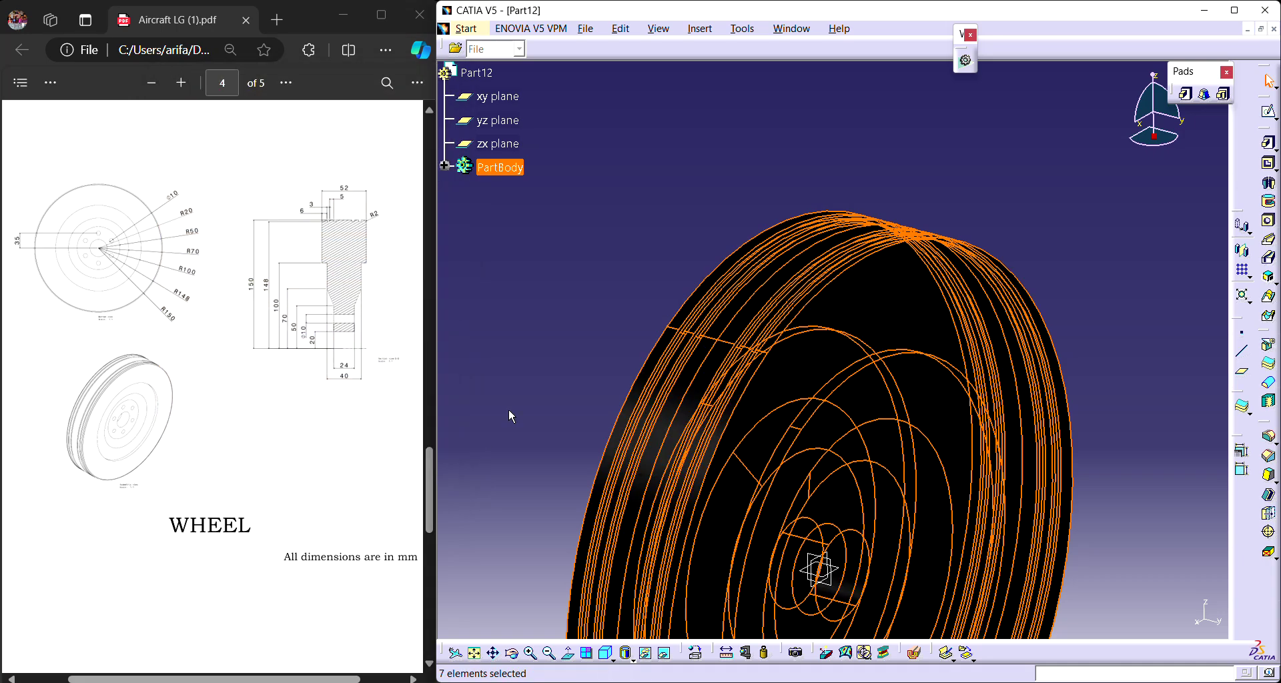
left_click(521, 344)
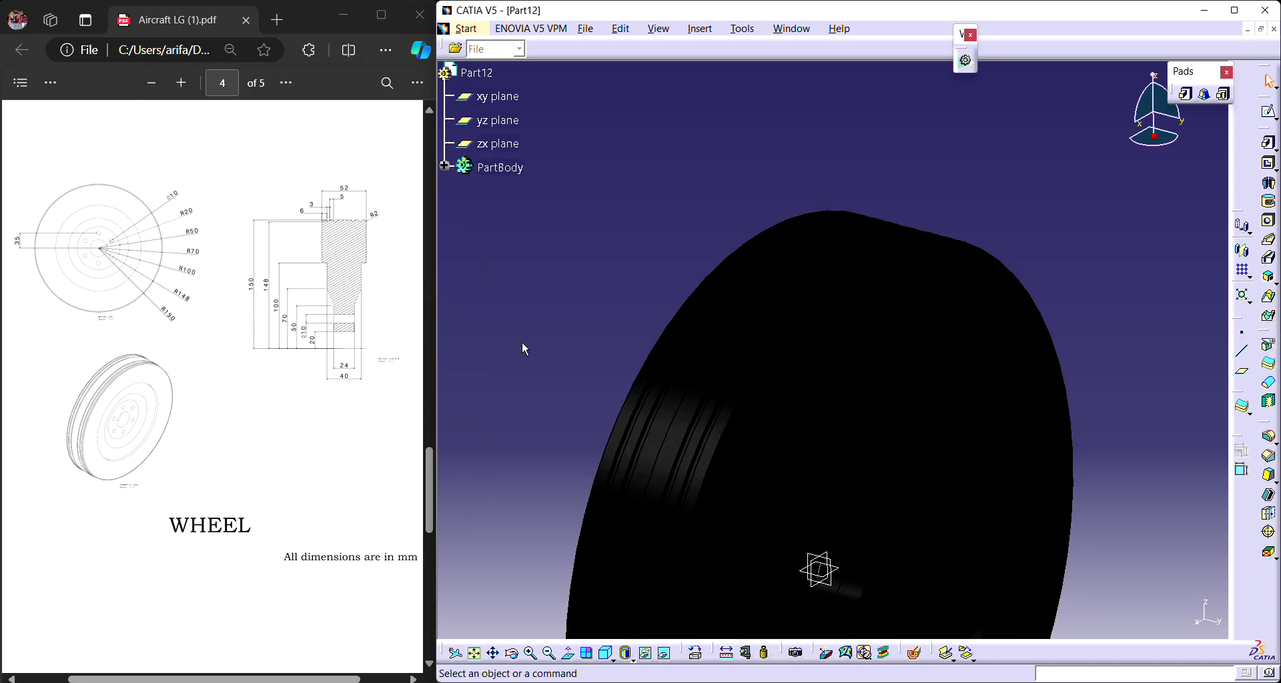
key("ctrl+z")
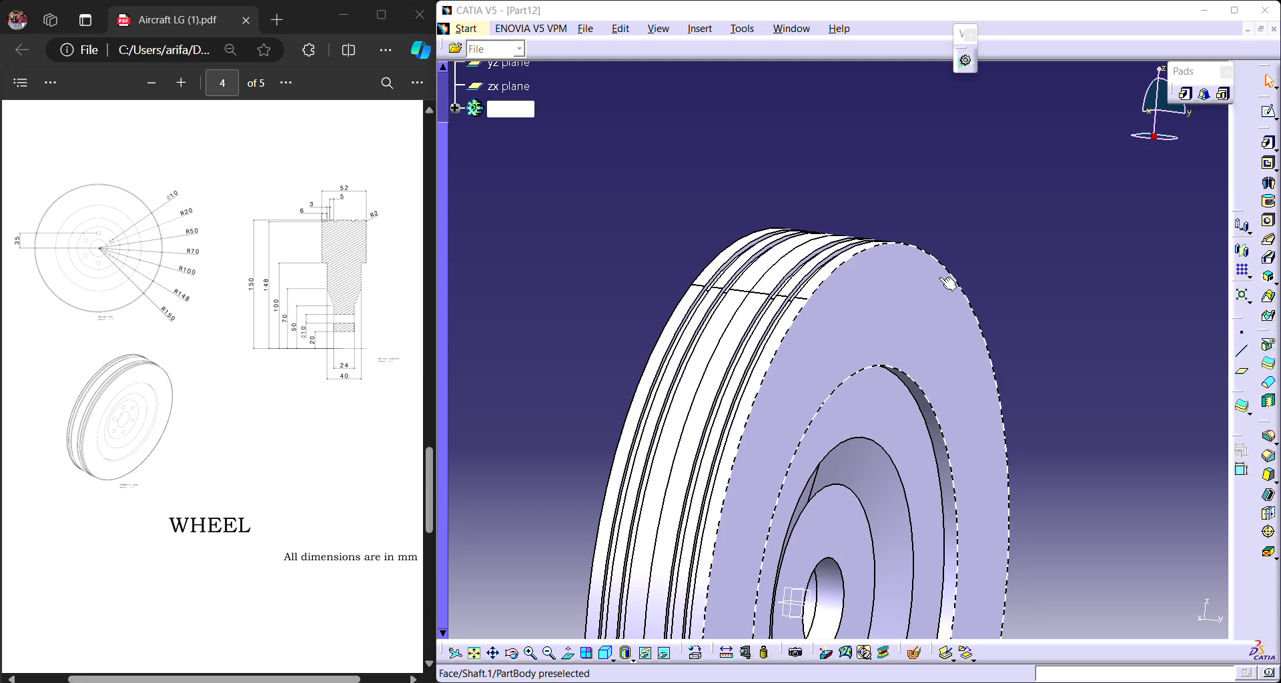
Colour only the wheel's flat outer ring face on the near side black.
right_click(899, 313)
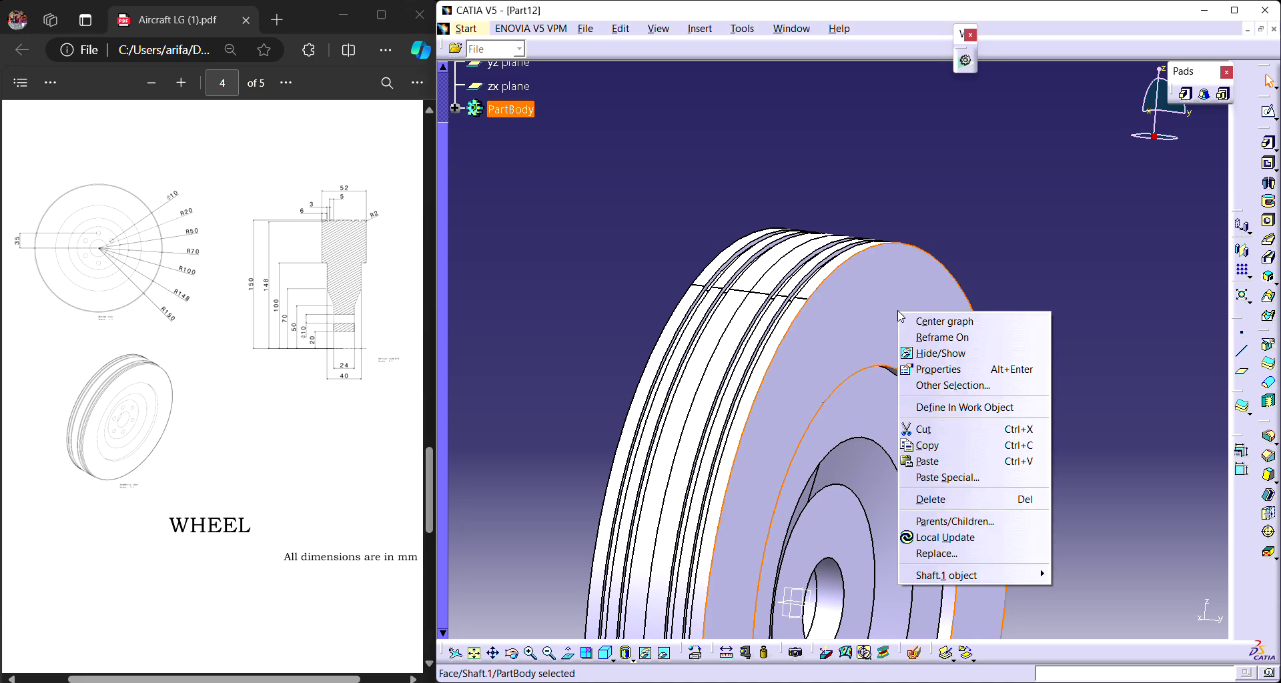
left_click(952, 370)
left_click(230, 175)
left_click(245, 446)
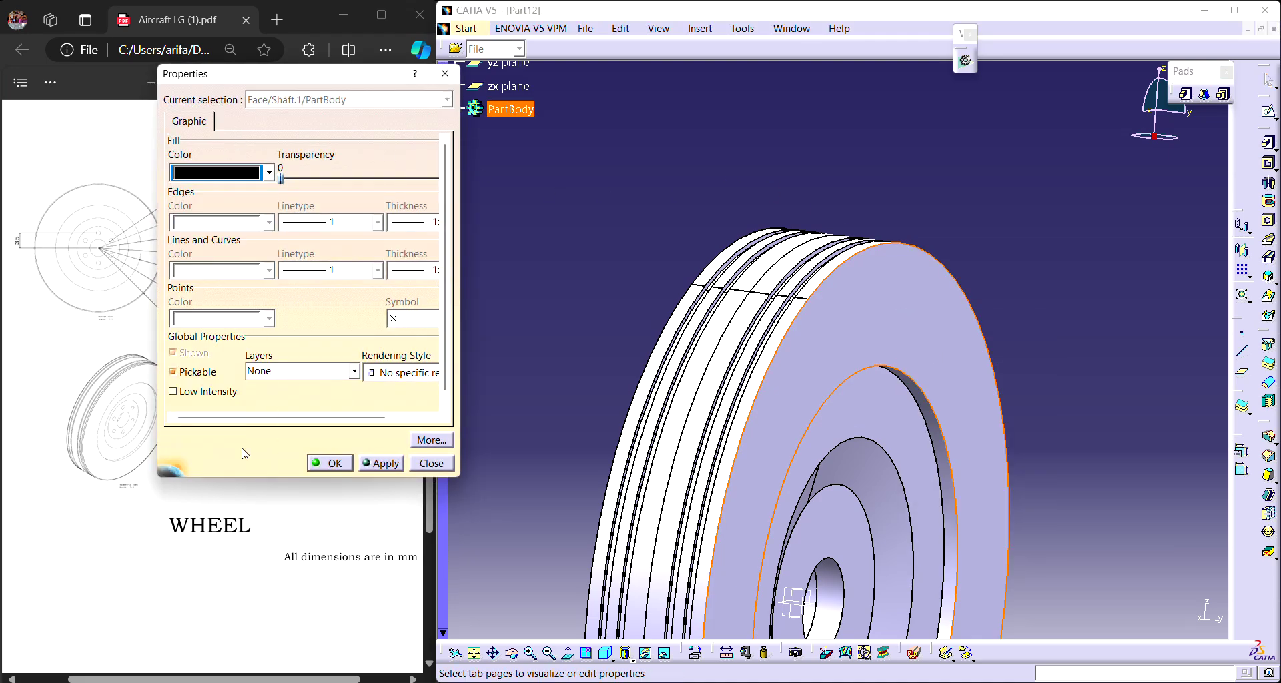
left_click(329, 465)
left_click(581, 265)
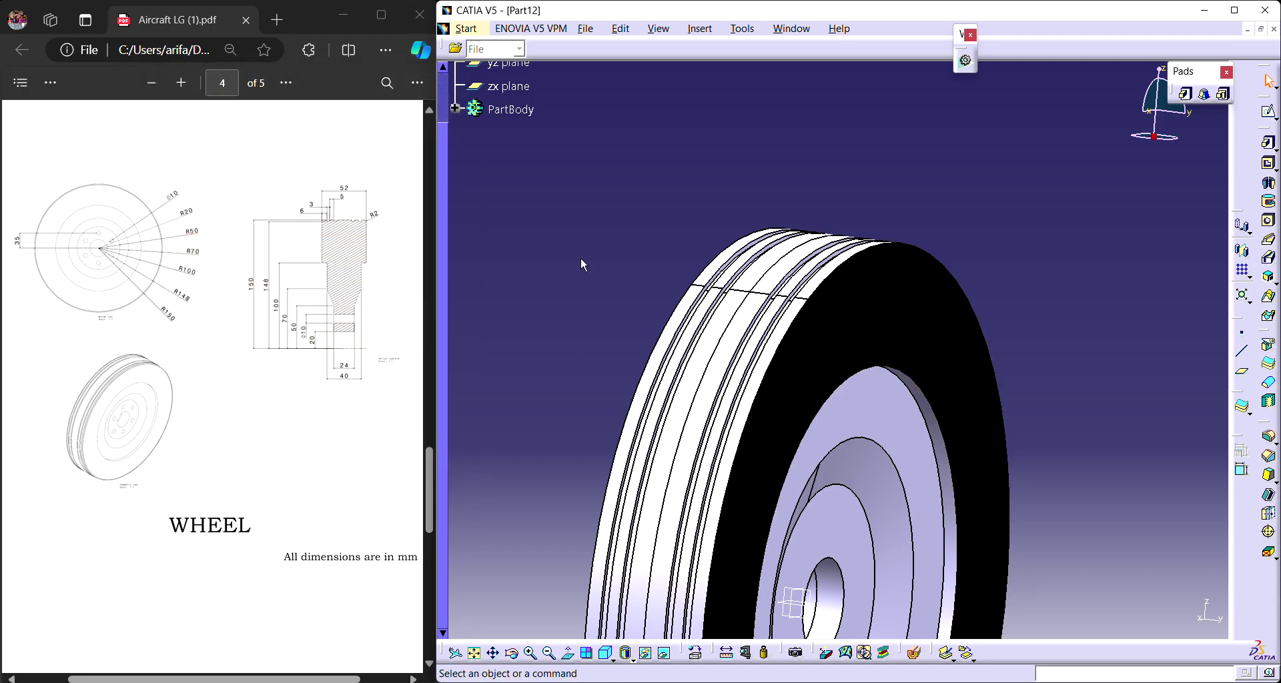
Colour the outer ring face on the wheel's opposite side and most rim bands between the grooves black.
middle_click_drag(582, 265, 792, 301)
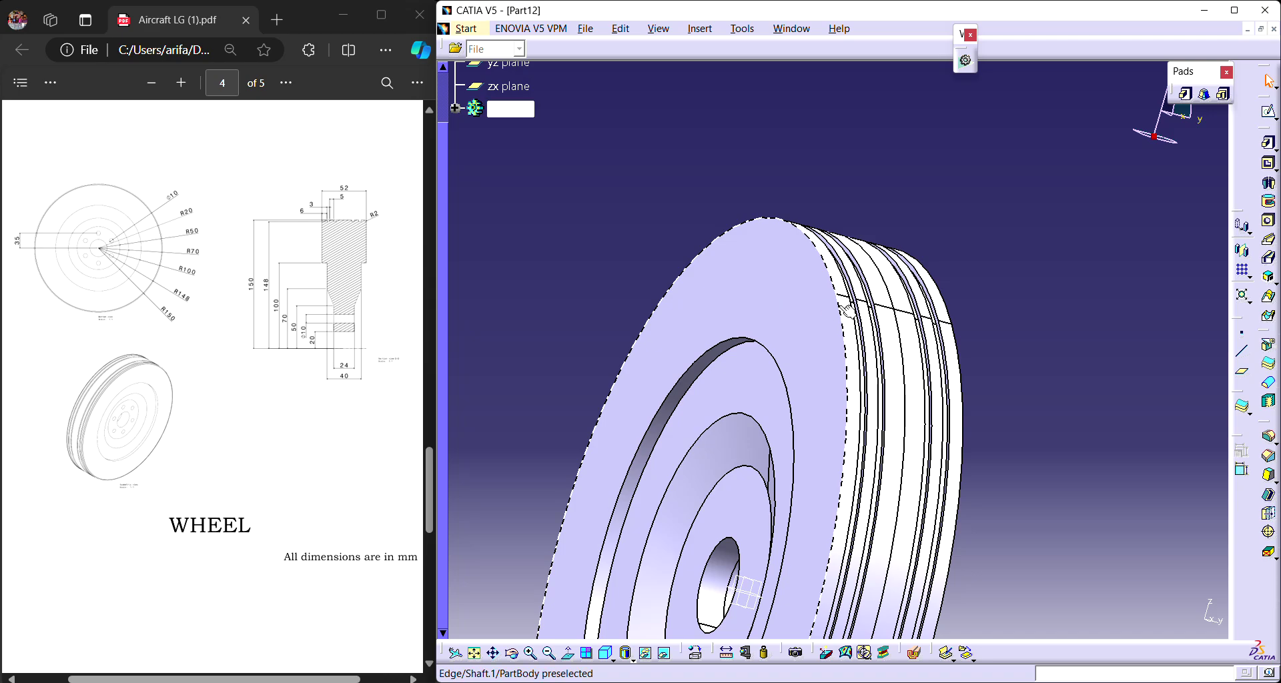
left_click(782, 296)
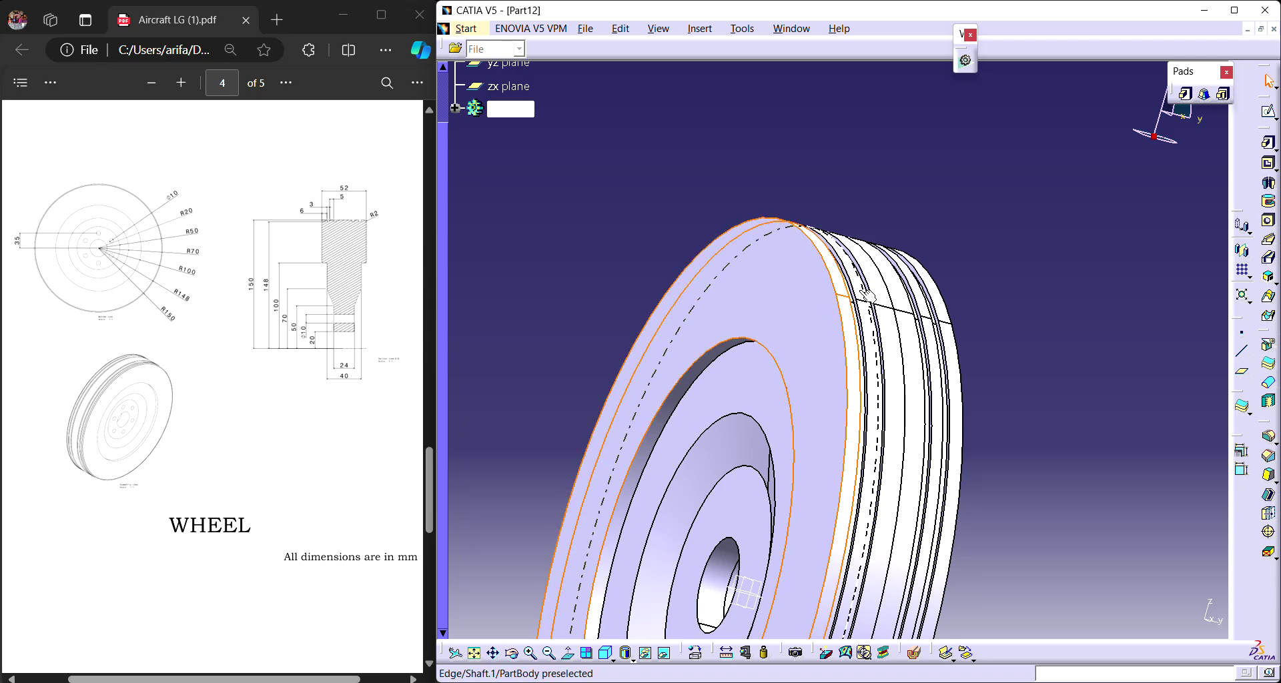
left_click(929, 299, "ctrl")
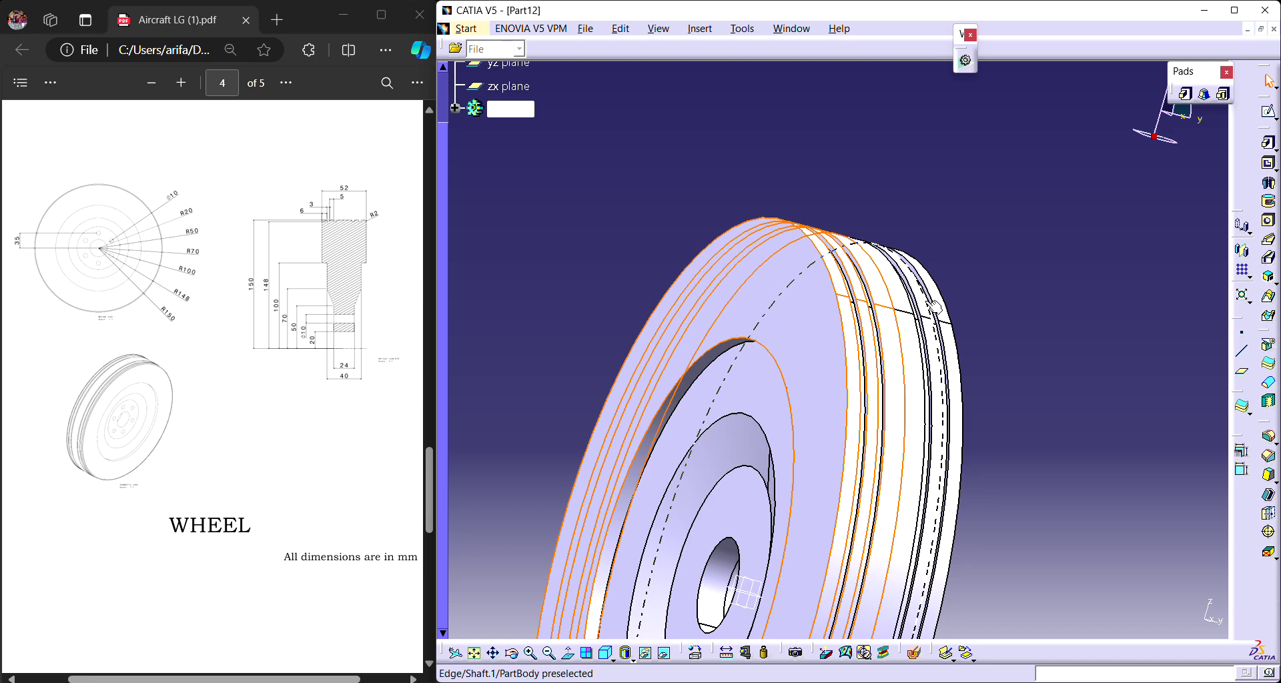
left_click(941, 304, "ctrl")
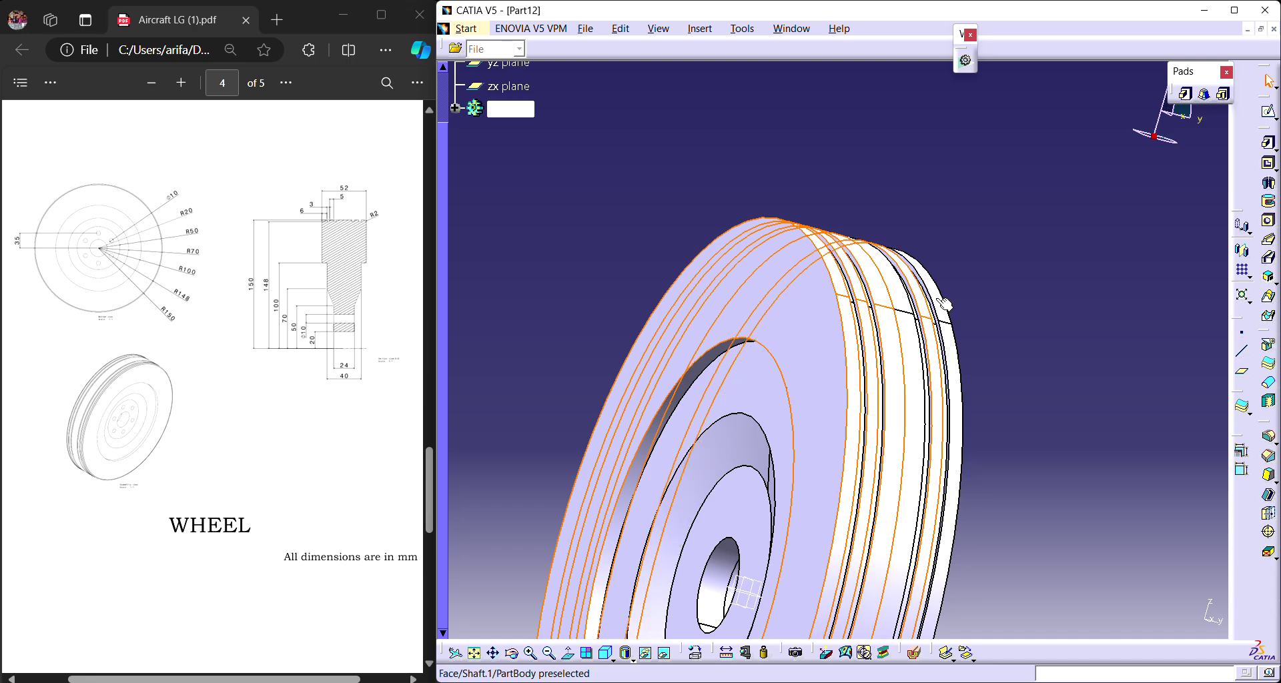
right_click(944, 303)
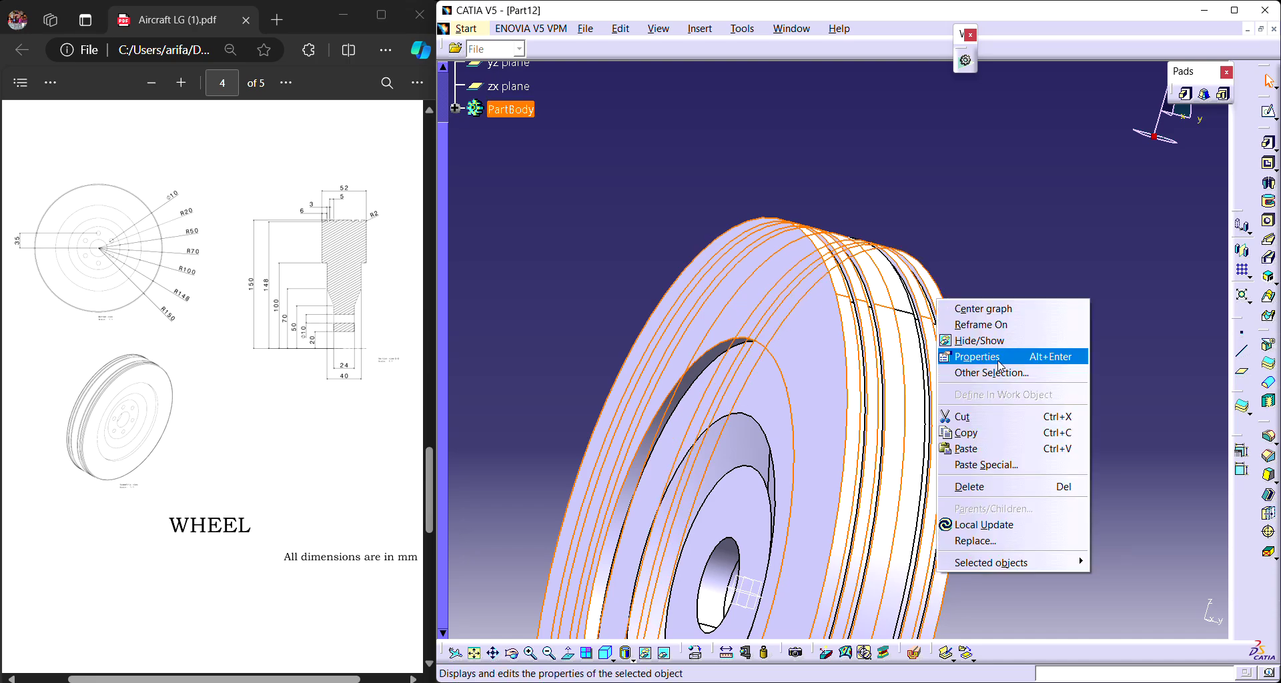
left_click(968, 354)
left_click(230, 173)
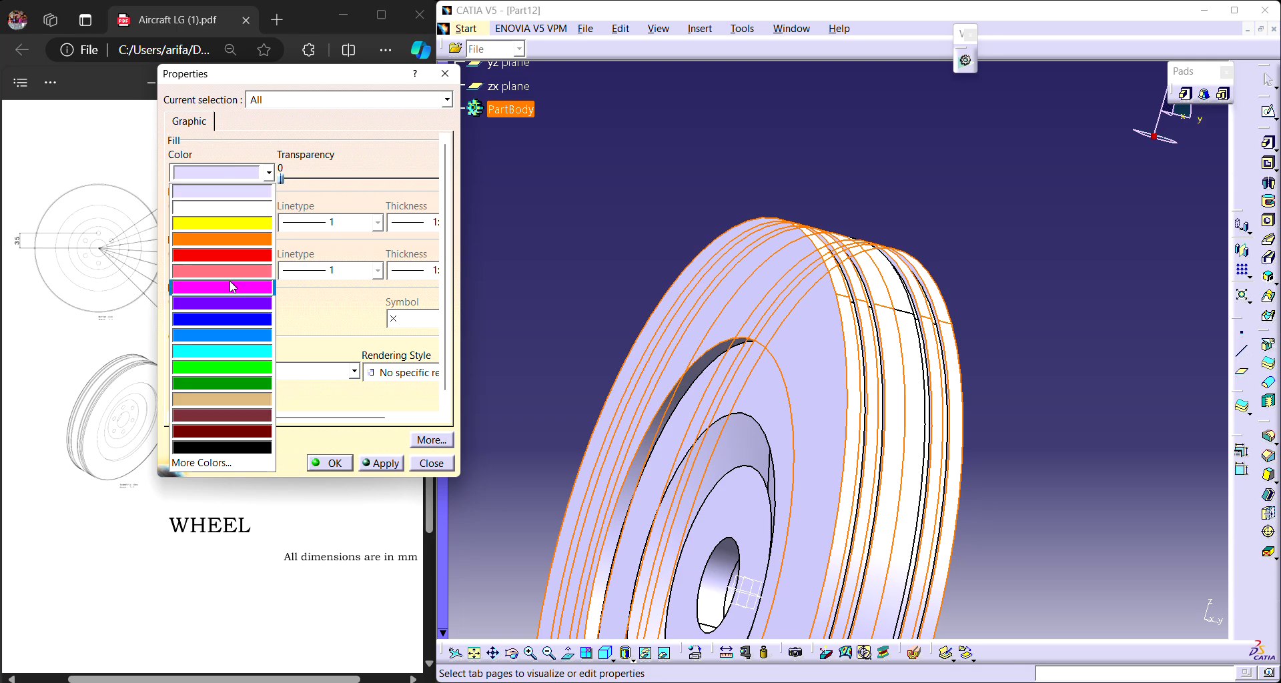
left_click(245, 433)
left_click(330, 463)
left_click(551, 245)
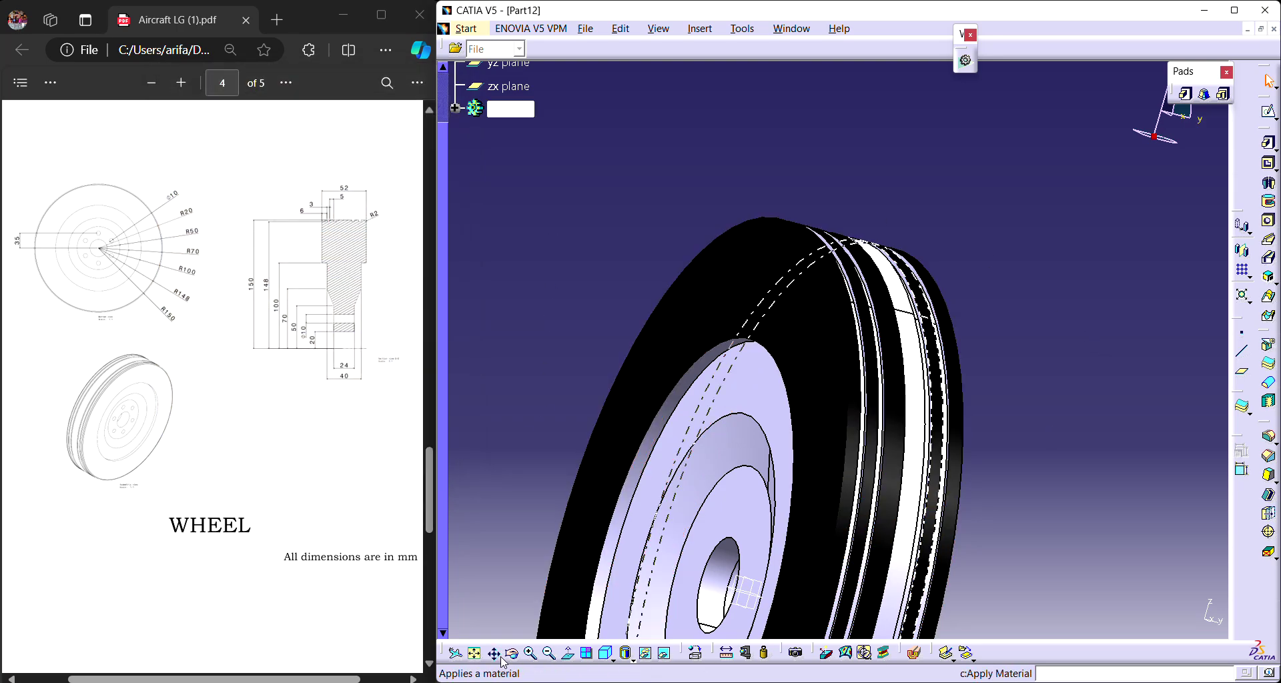
Start a new sketch at the wheel's hub, parallel to its side face.
left_click_drag(514, 657, 848, 251)
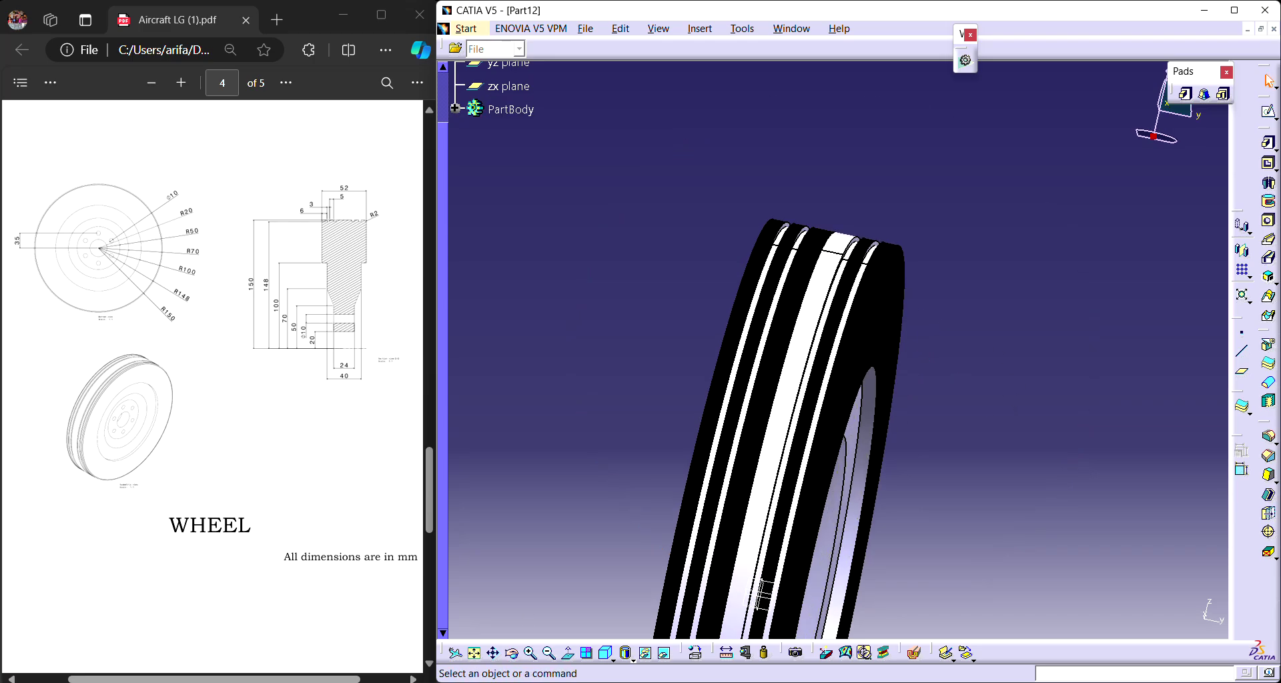
left_click_drag(518, 661, 779, 279)
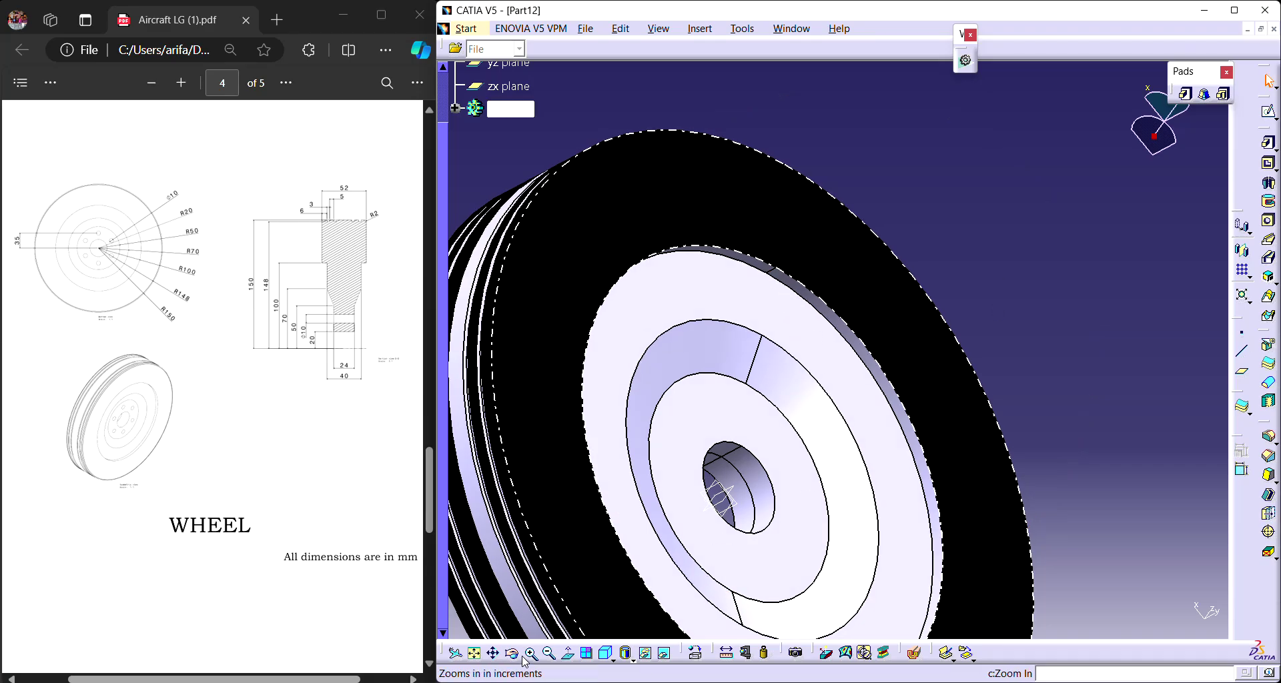
left_click(549, 655)
left_click(550, 655)
middle_click_drag(904, 433, 864, 446)
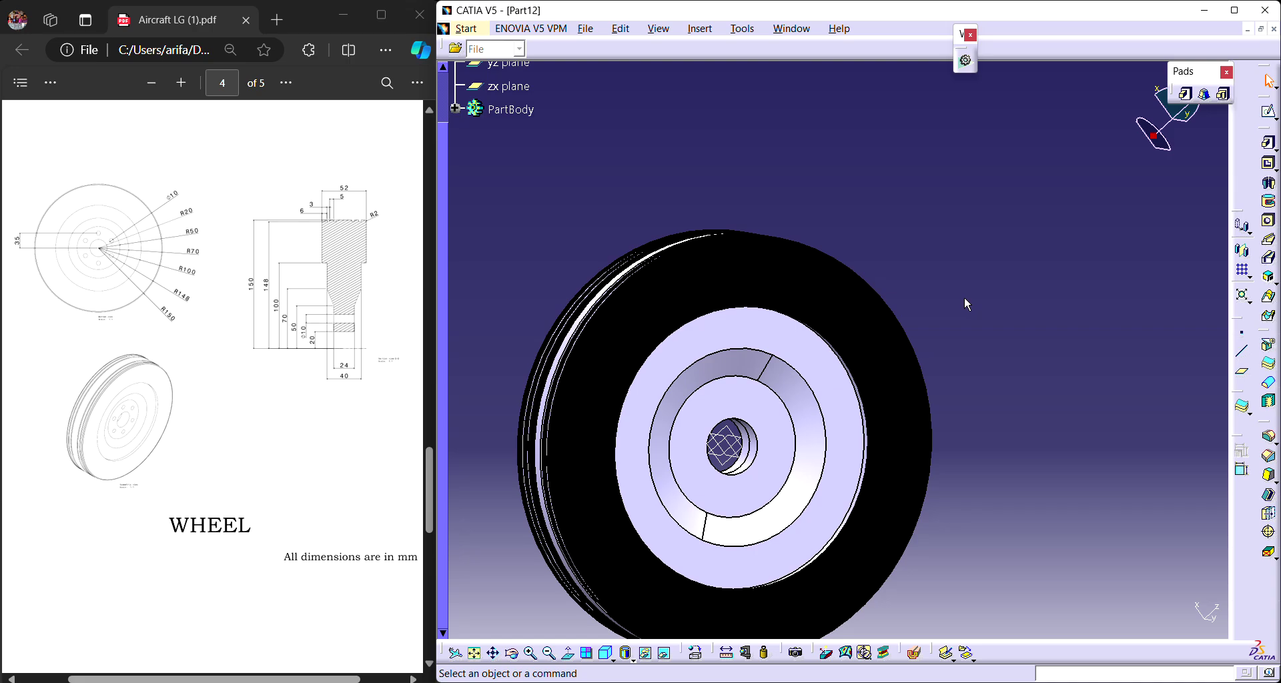
left_click(1267, 113)
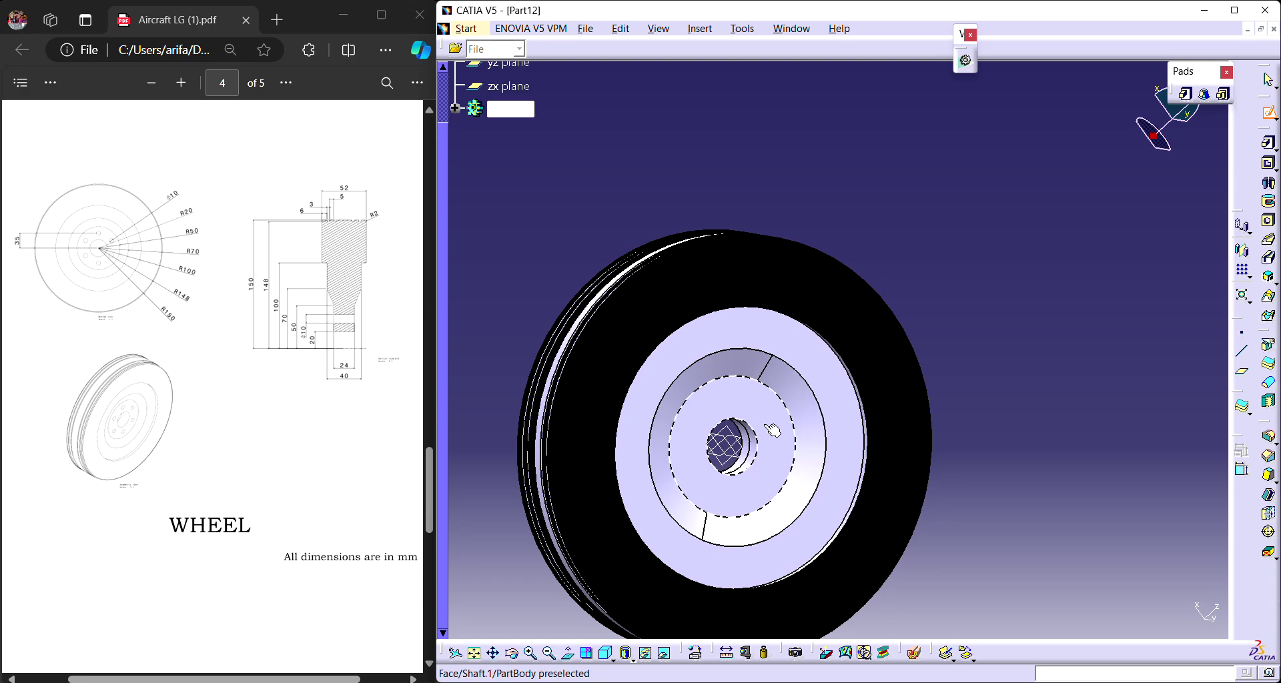
left_click(734, 435)
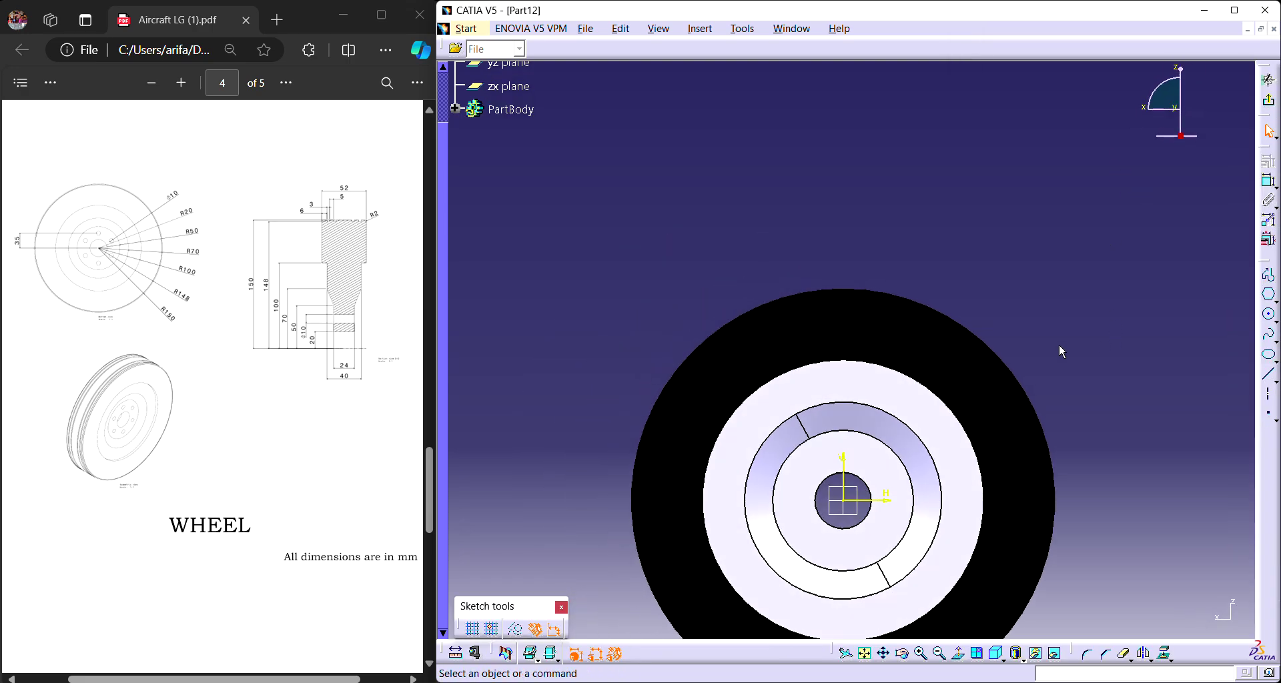
middle_click_drag(1161, 518, 1139, 331)
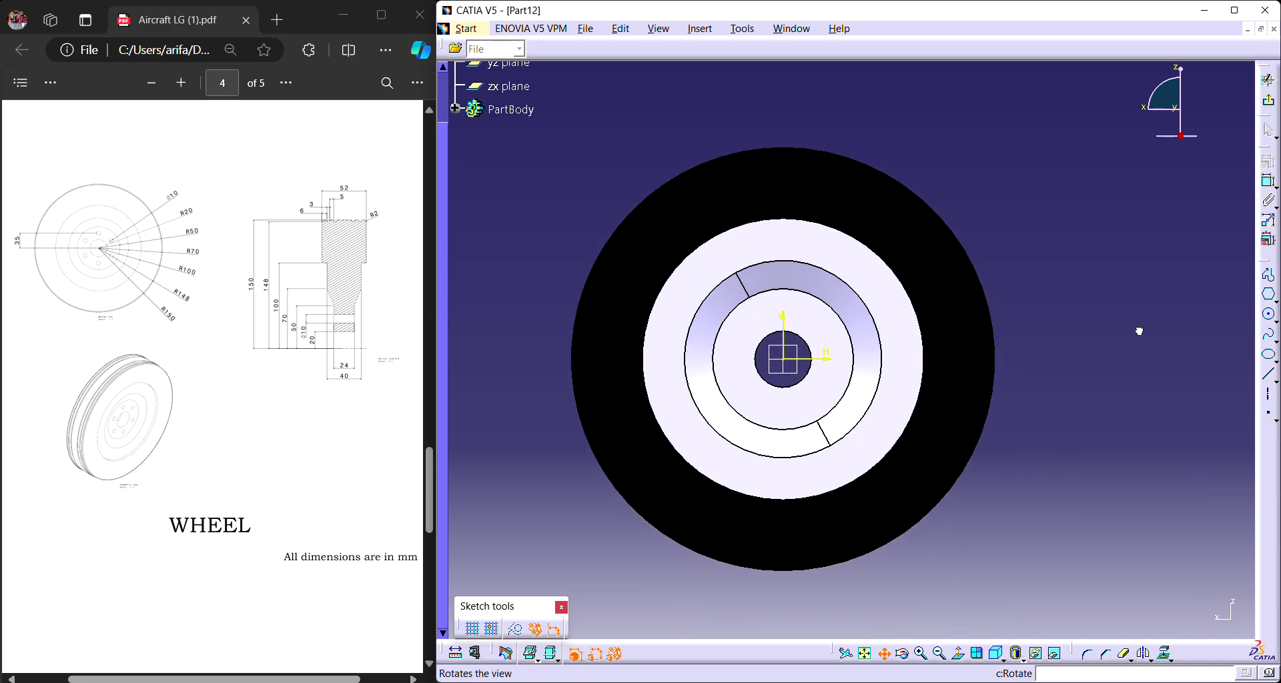
Sketch a circle centred on the vertical axis above the hub's bore and set its diameter to 10 mm.
left_click(1268, 314)
left_click(782, 311)
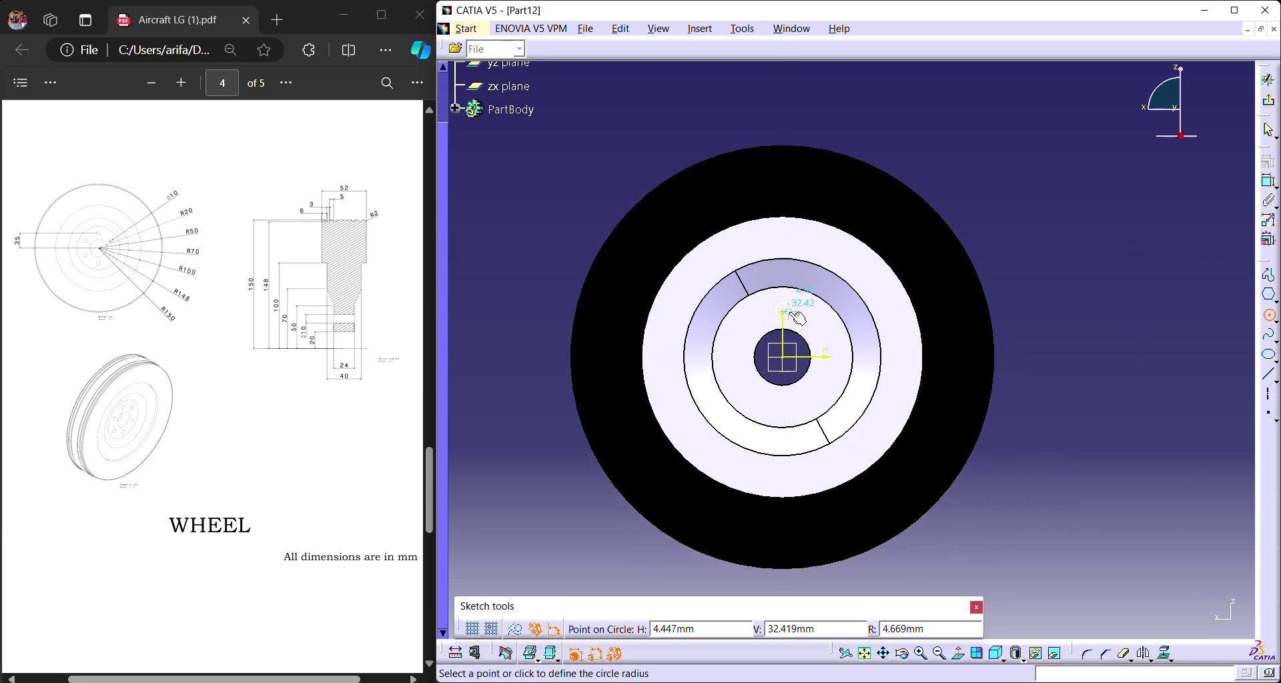
left_click(799, 319)
left_click_drag(784, 304, 1084, 167)
double_click(1083, 167)
type("10")
key("Return")
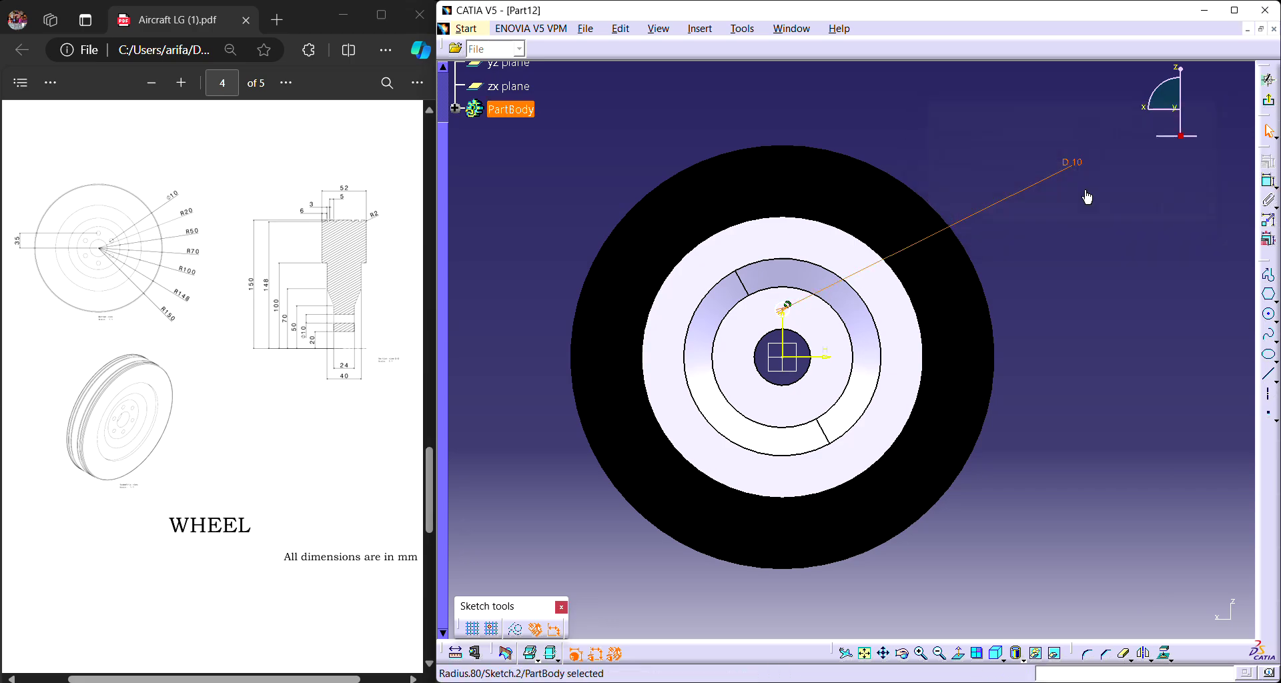
Constrain the small circle's centre to 35 mm from the sketch's horizontal axis.
left_click(1268, 181)
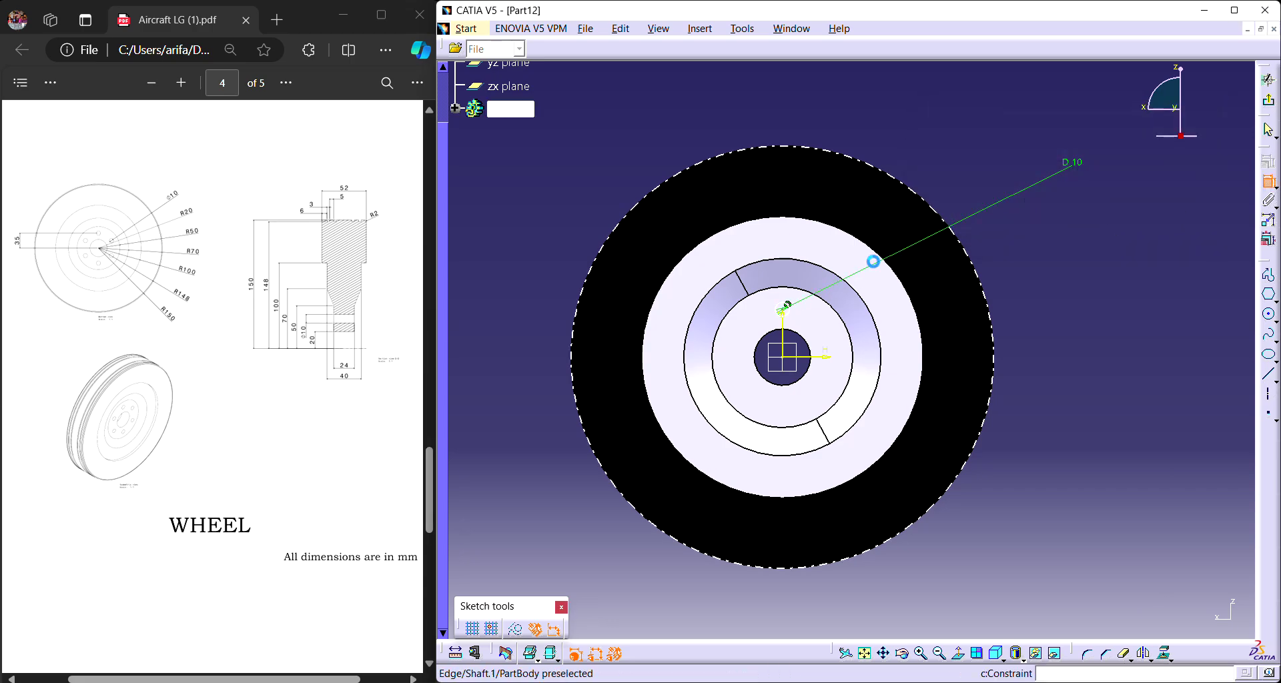
left_click(785, 317)
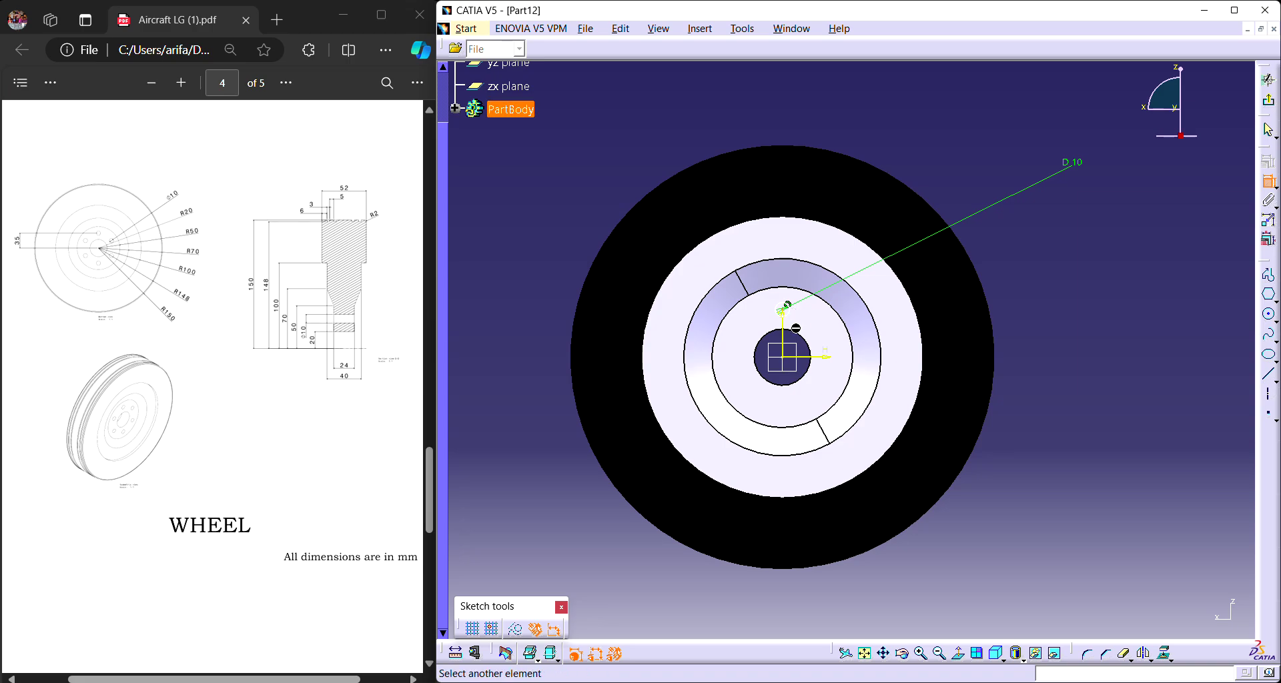
left_click(827, 357)
left_click(1090, 332)
double_click(1086, 330)
type("35mm")
left_click(1123, 191)
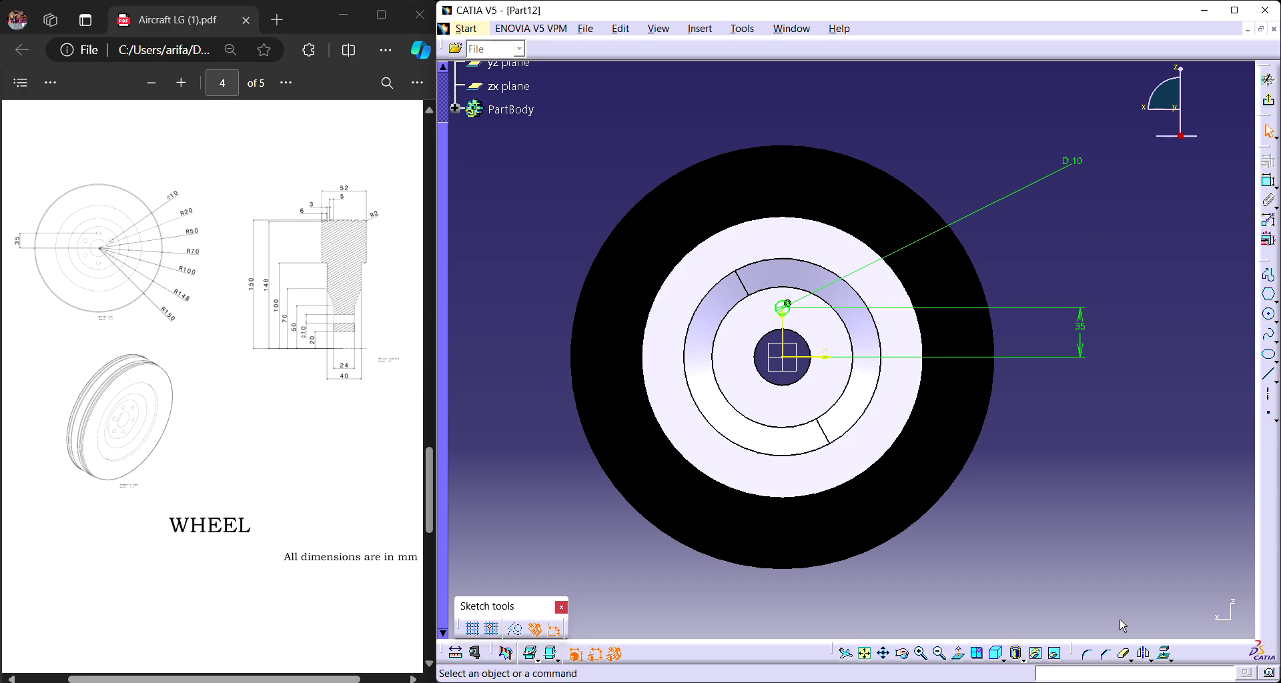
left_click(1149, 660)
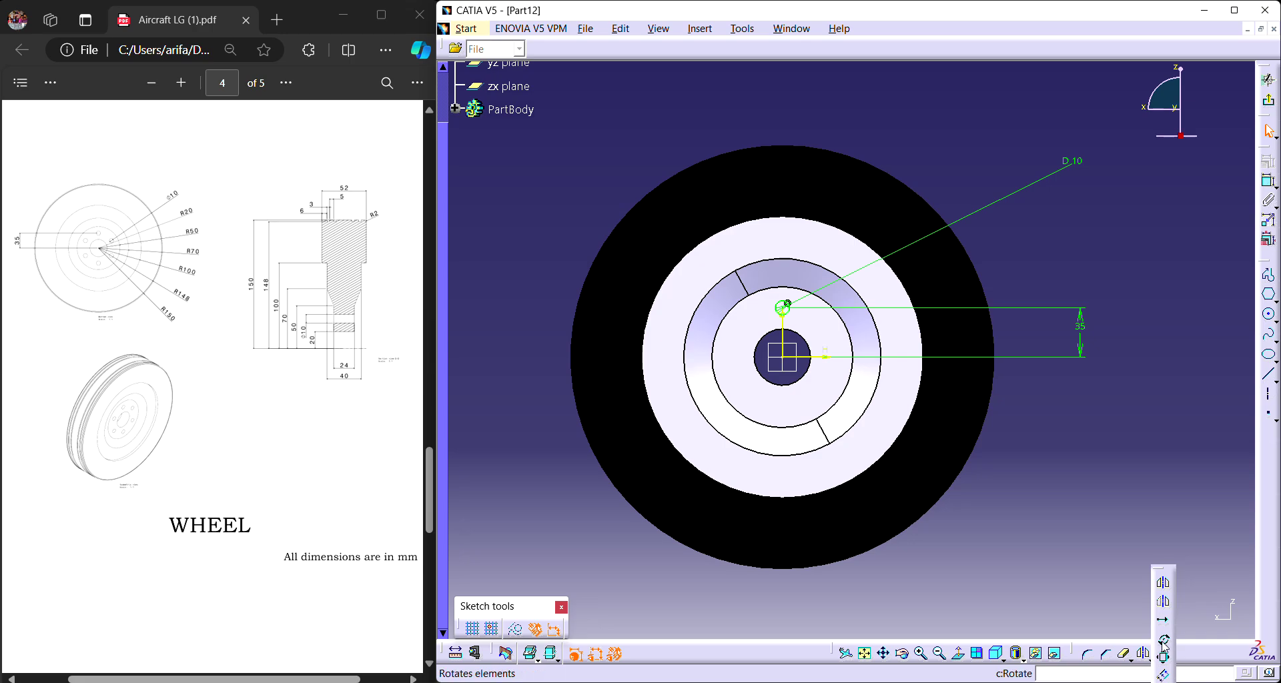
left_click(1164, 641)
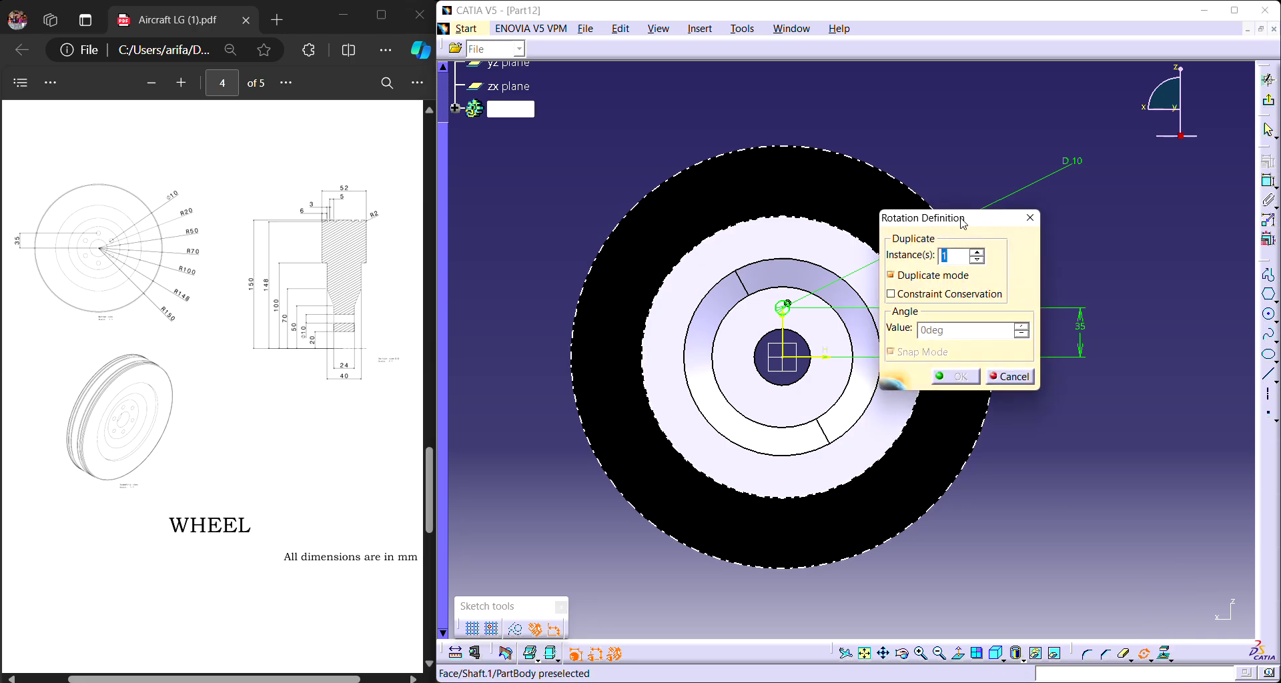
left_click_drag(964, 224, 1040, 188)
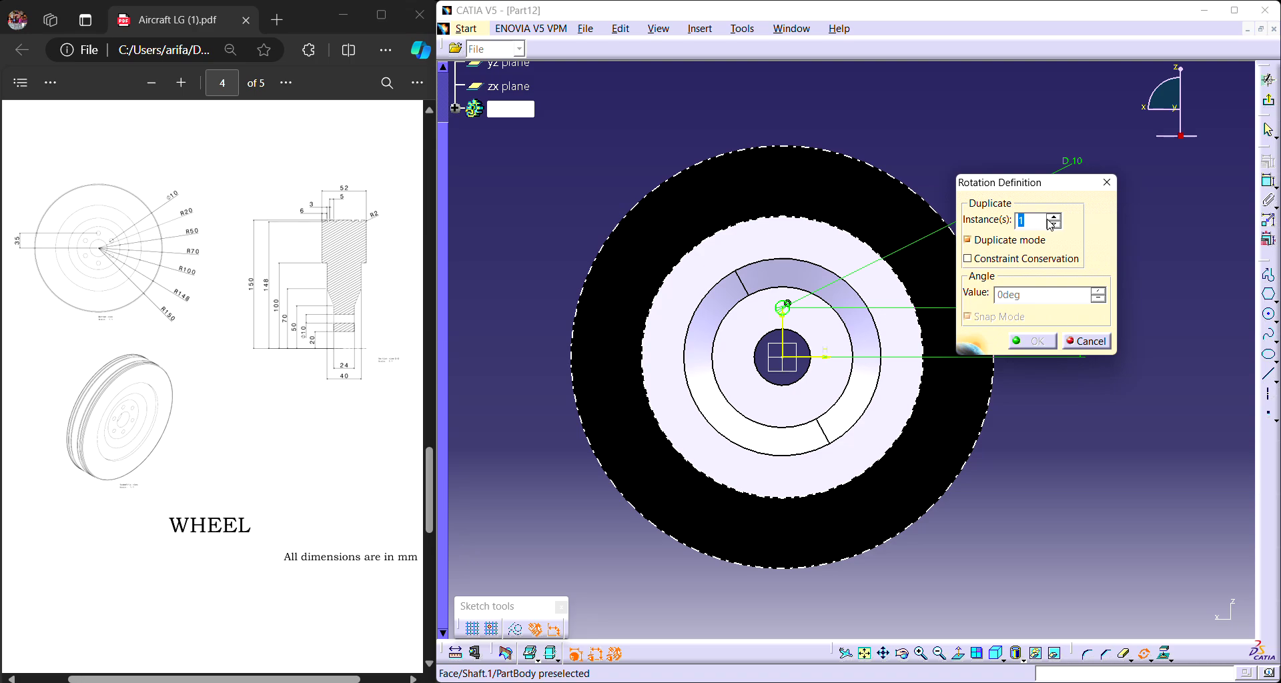
type("5")
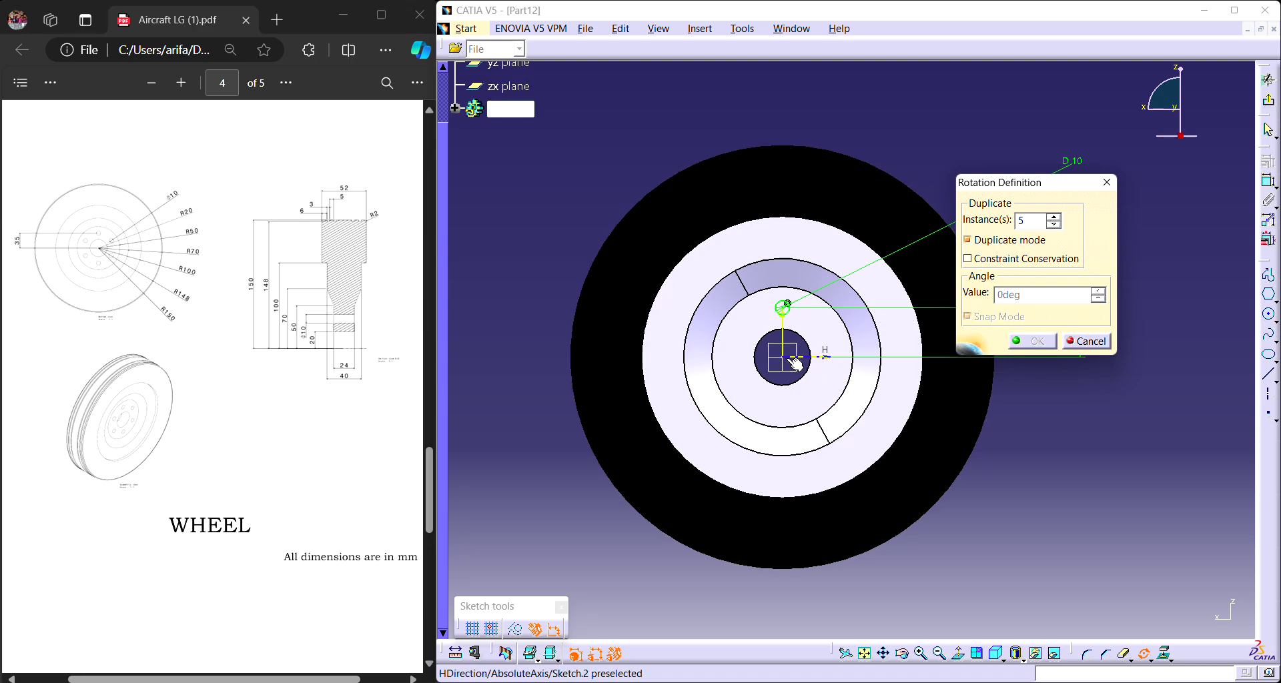
key("Return")
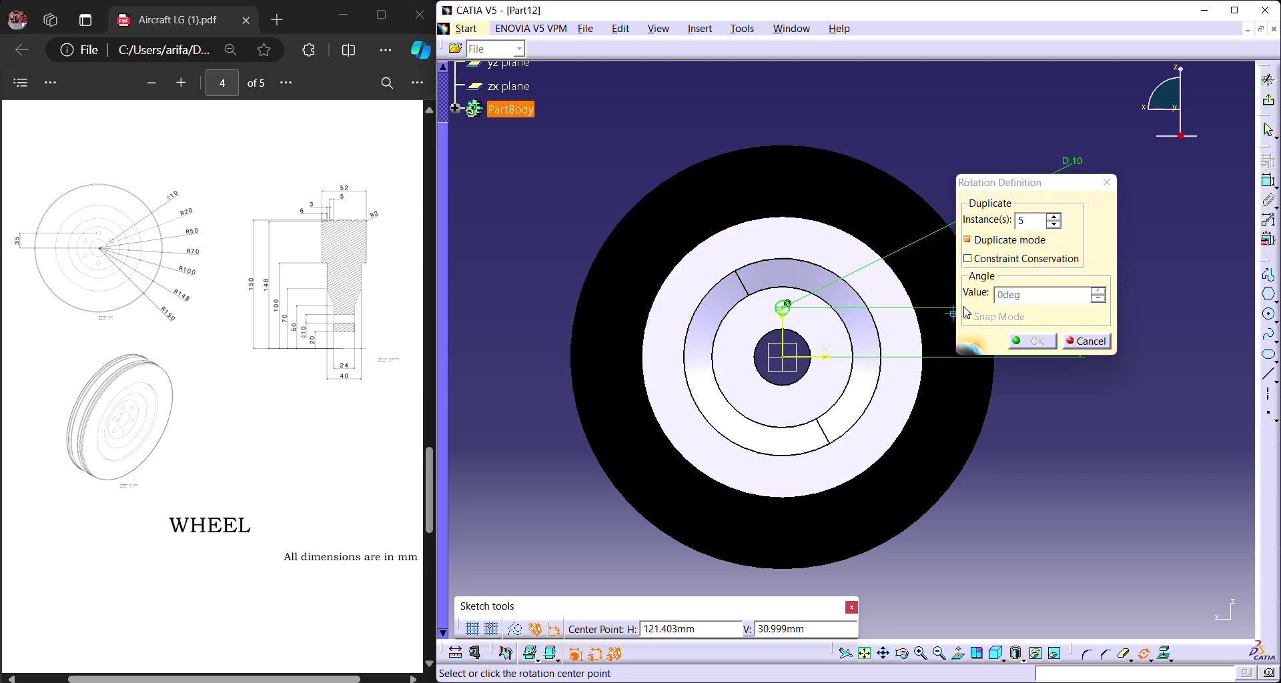
left_click(1094, 342)
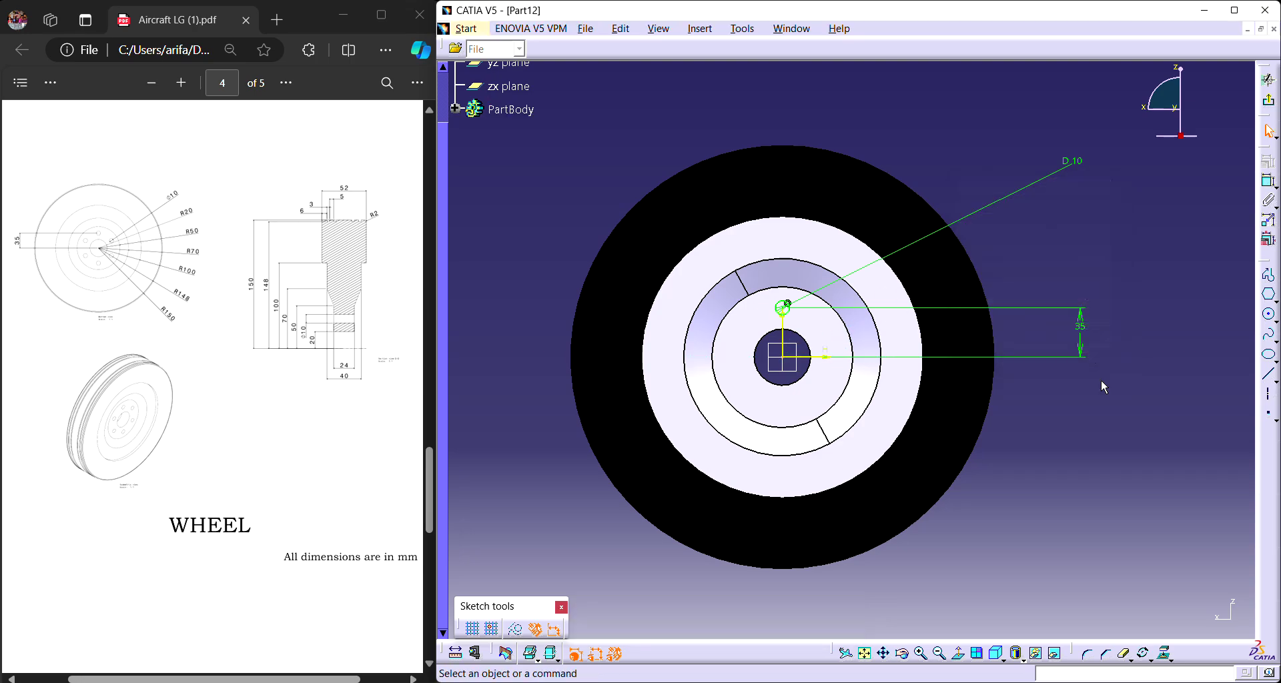
Rotate the 10 mm circle about the sketch origin in duplicate mode, with 5 instances at 60 degrees, and close the sketch.
left_click(789, 308)
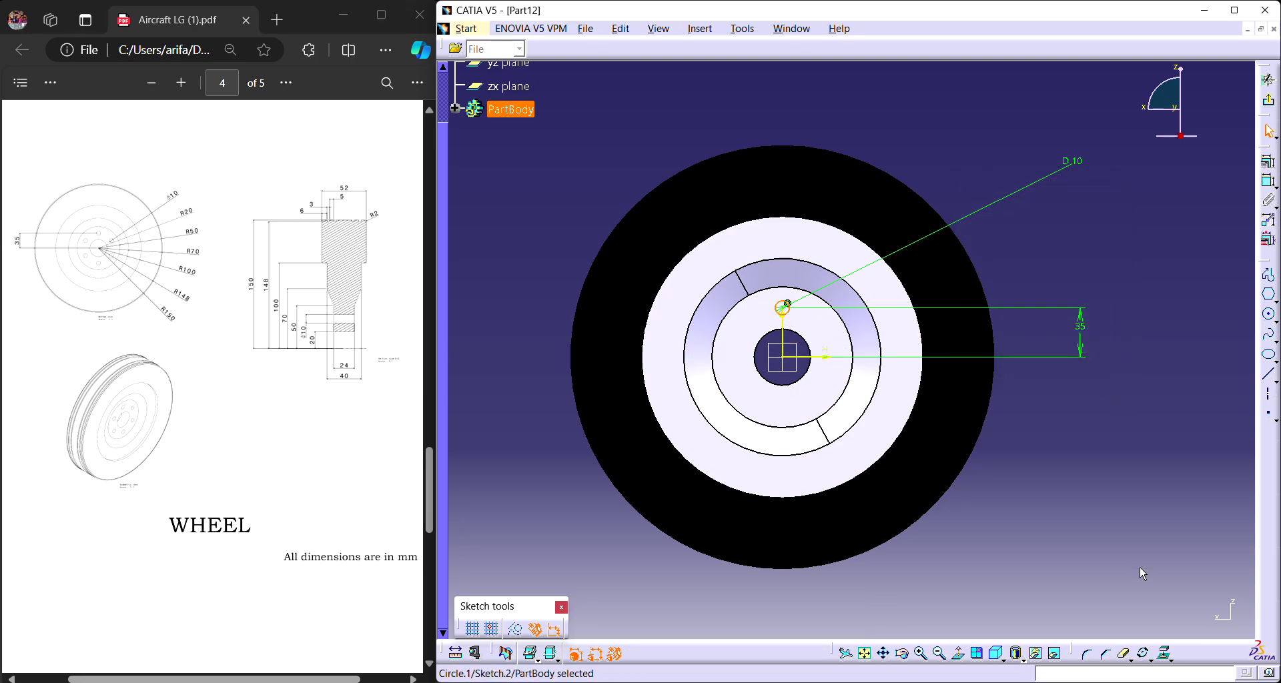
left_click(1145, 655)
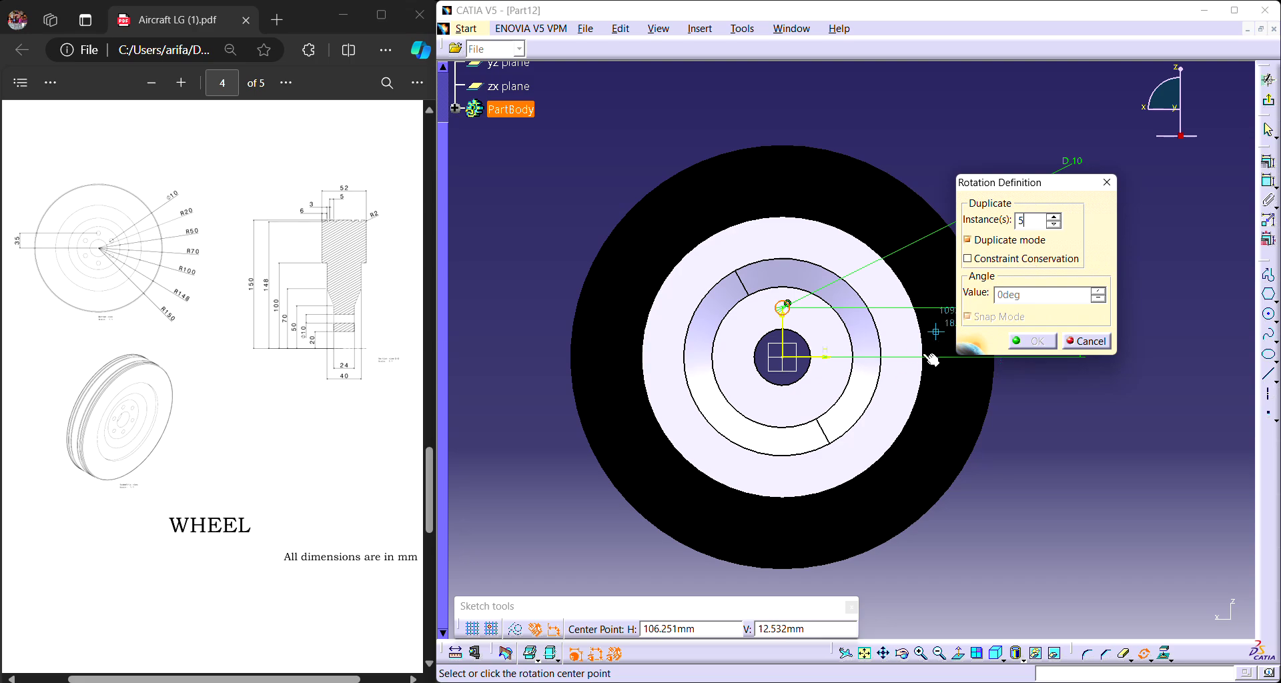
left_click(788, 360)
left_click(994, 296)
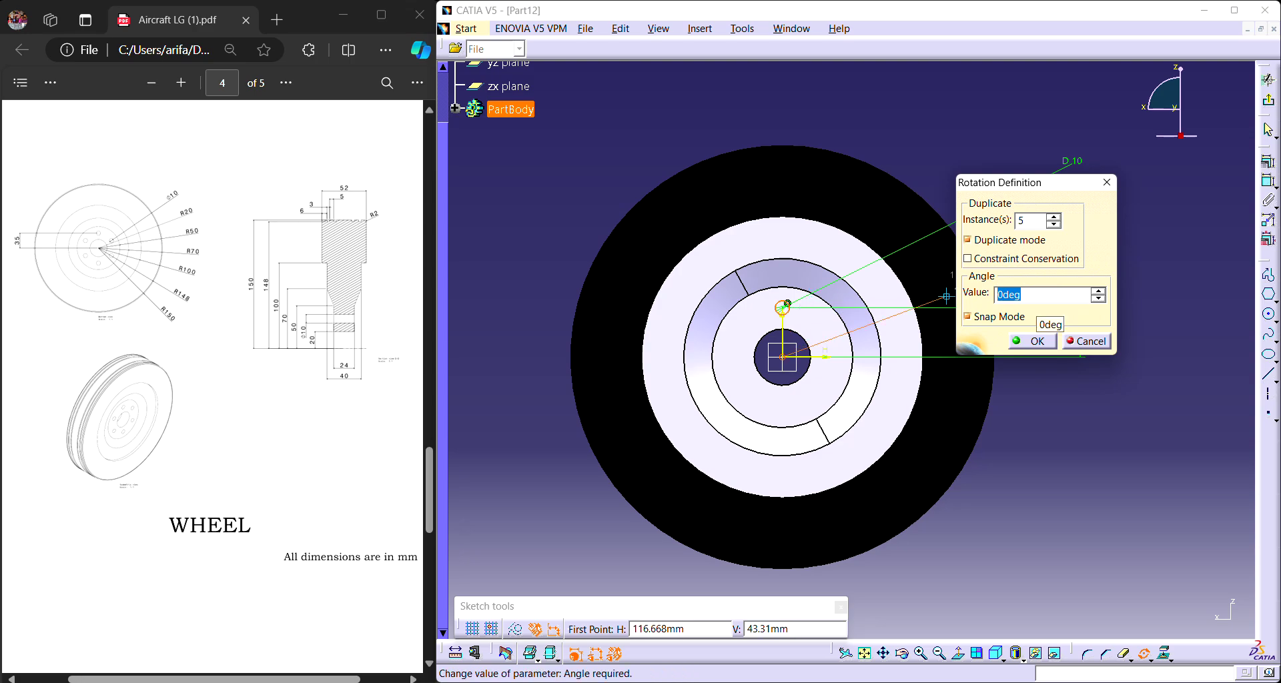
type("60")
left_click(1050, 347)
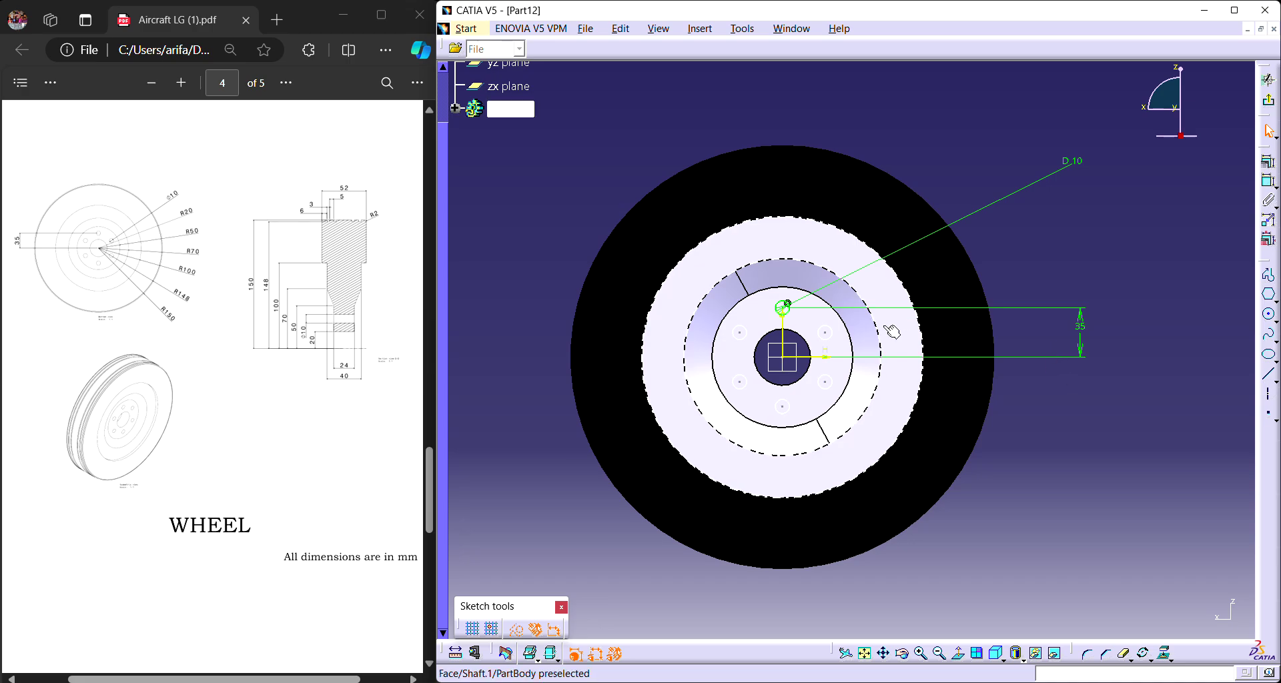
left_click(1271, 103)
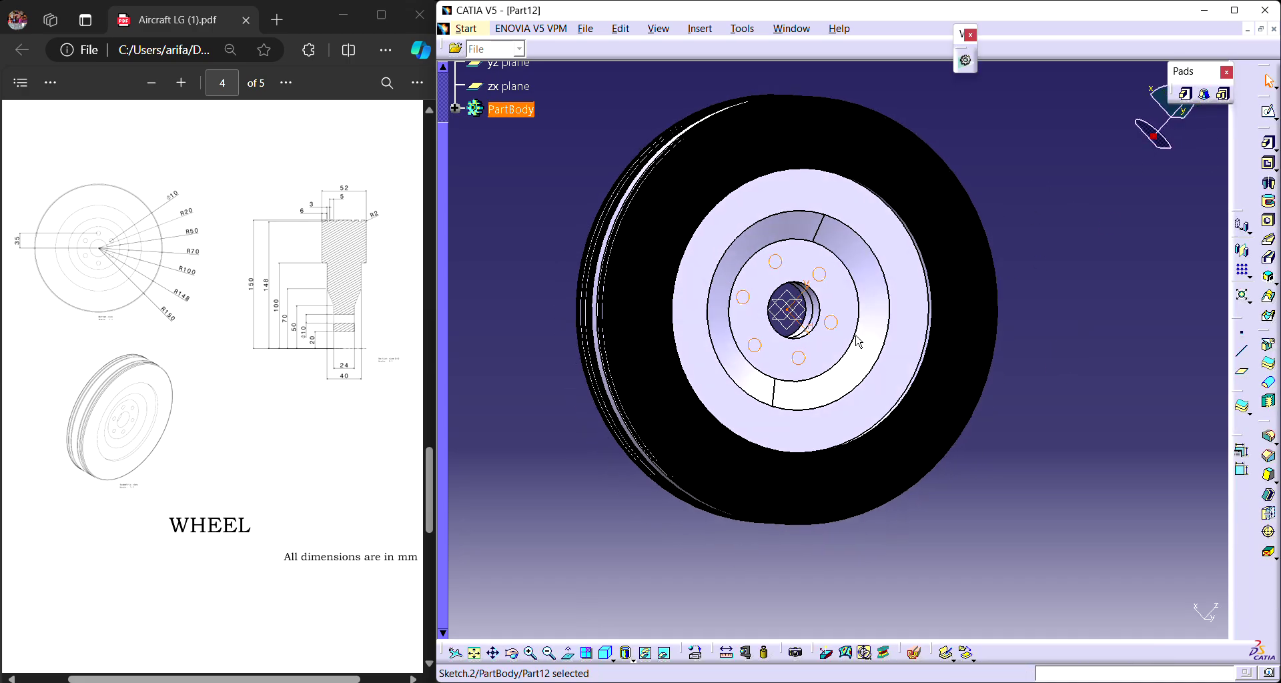
Try to cut the six-circle sketch through the hub as a 20 mm pocket with mirrored extent.
left_click(1270, 165)
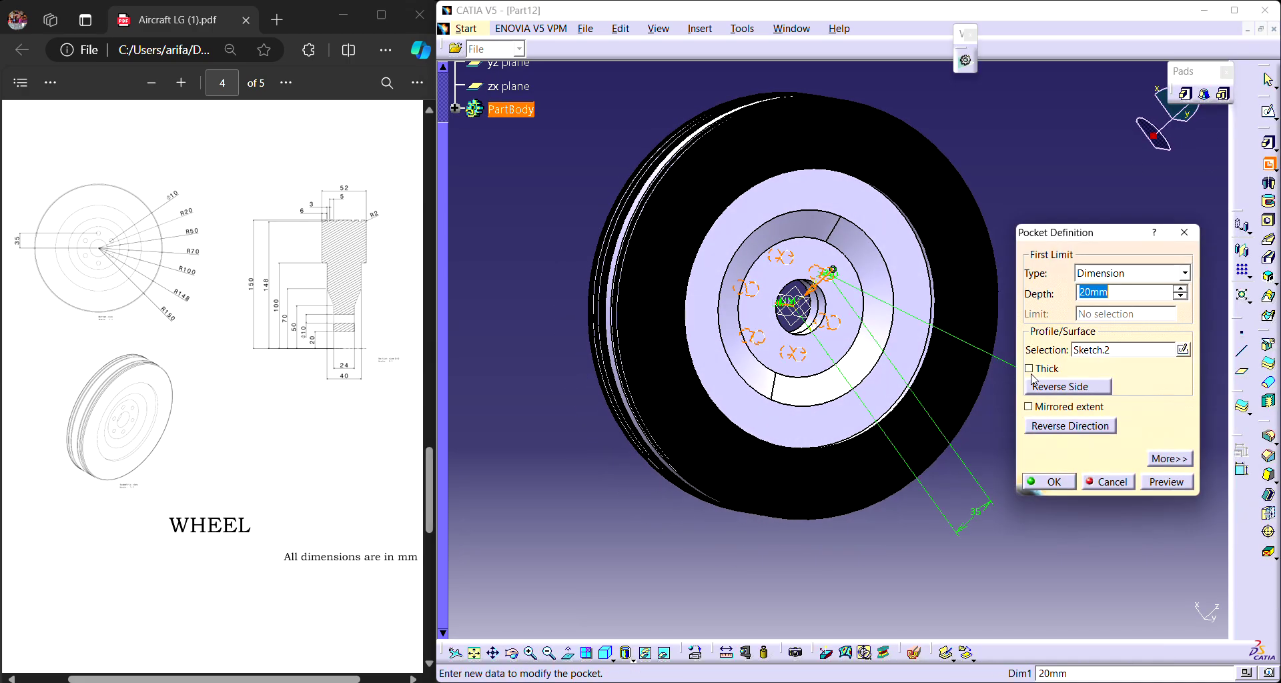
left_click(1068, 407)
left_click(1067, 487)
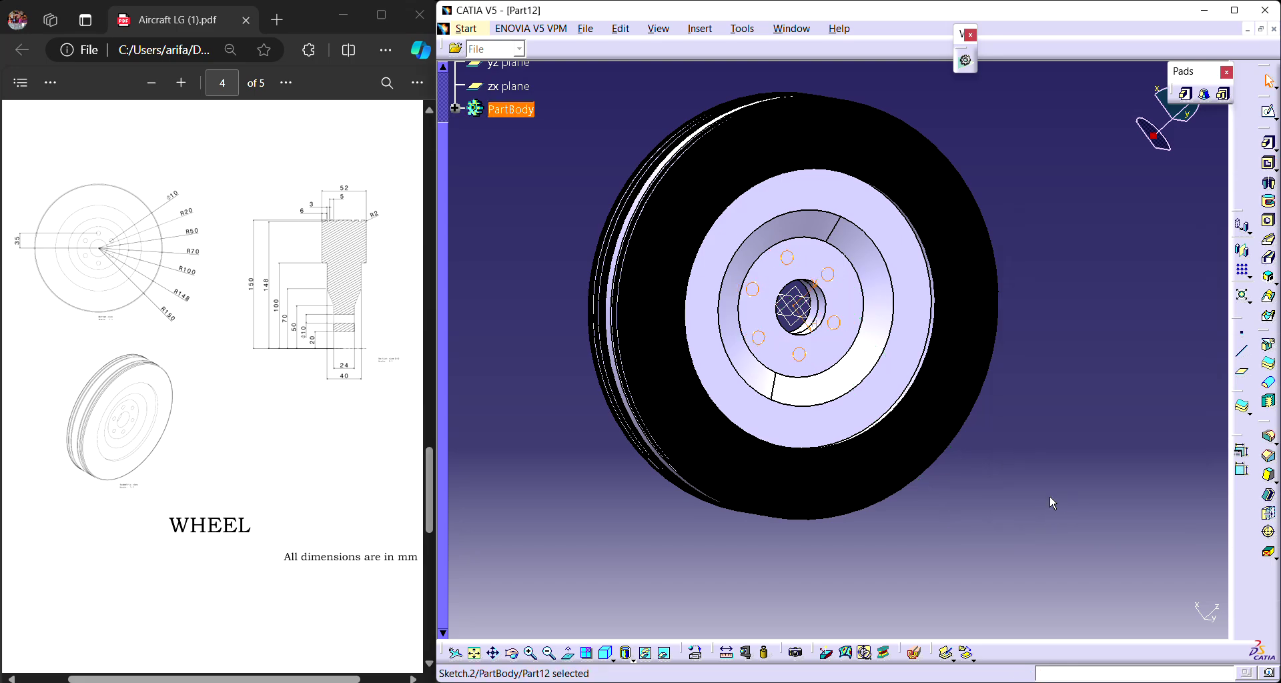
Reopen the hub hole sketch, delete the rotated copies so only the constrained 10 mm circle is left, and close the sketch.
double_click(826, 316)
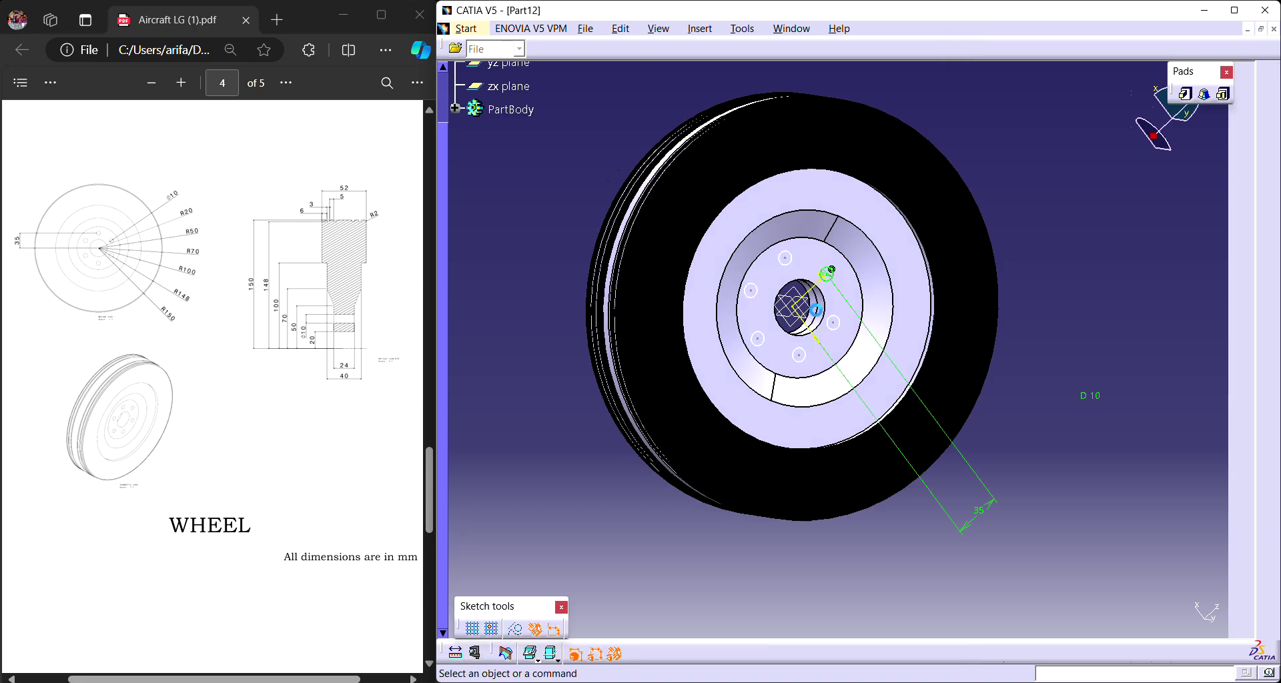
left_click_drag(488, 307, 863, 403)
left_click(500, 246)
mouse_move(471, 333)
left_mouse_down()
mouse_move(703, 420)
mouse_move(974, 459)
left_mouse_up()
key("Delete")
mouse_move(488, 316)
left_mouse_down()
mouse_move(642, 363)
mouse_move(923, 419)
left_mouse_up()
key("Delete")
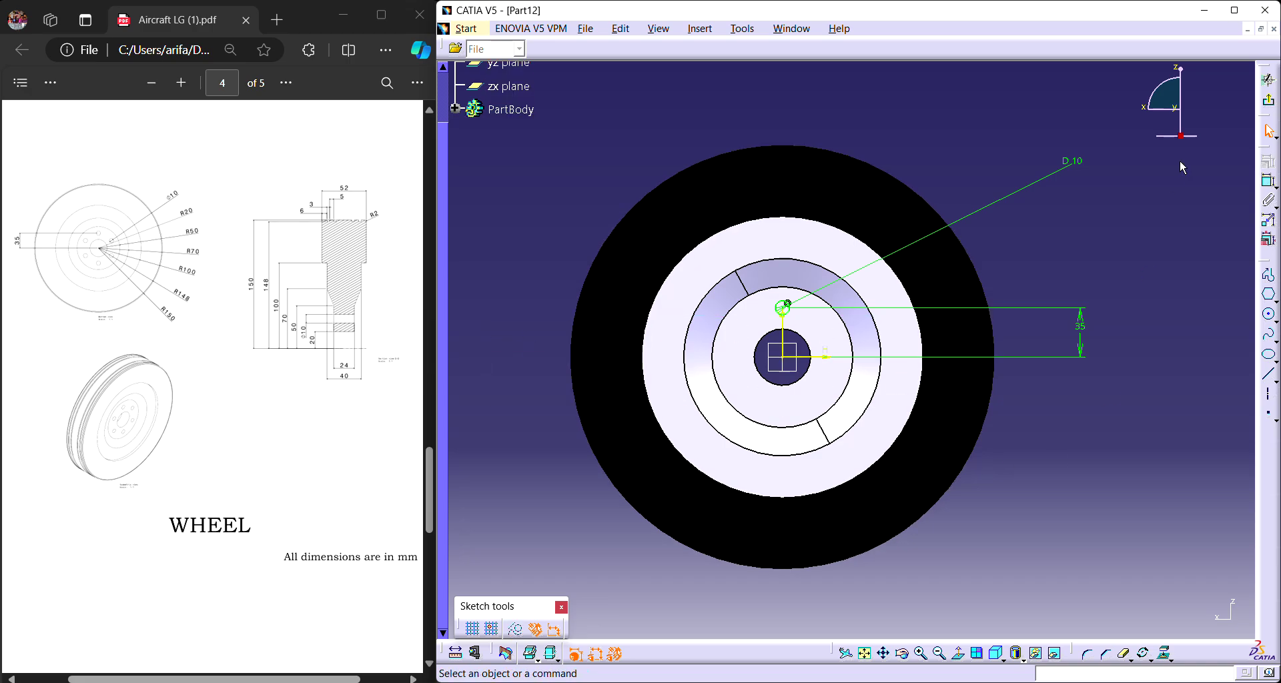
left_click(1269, 107)
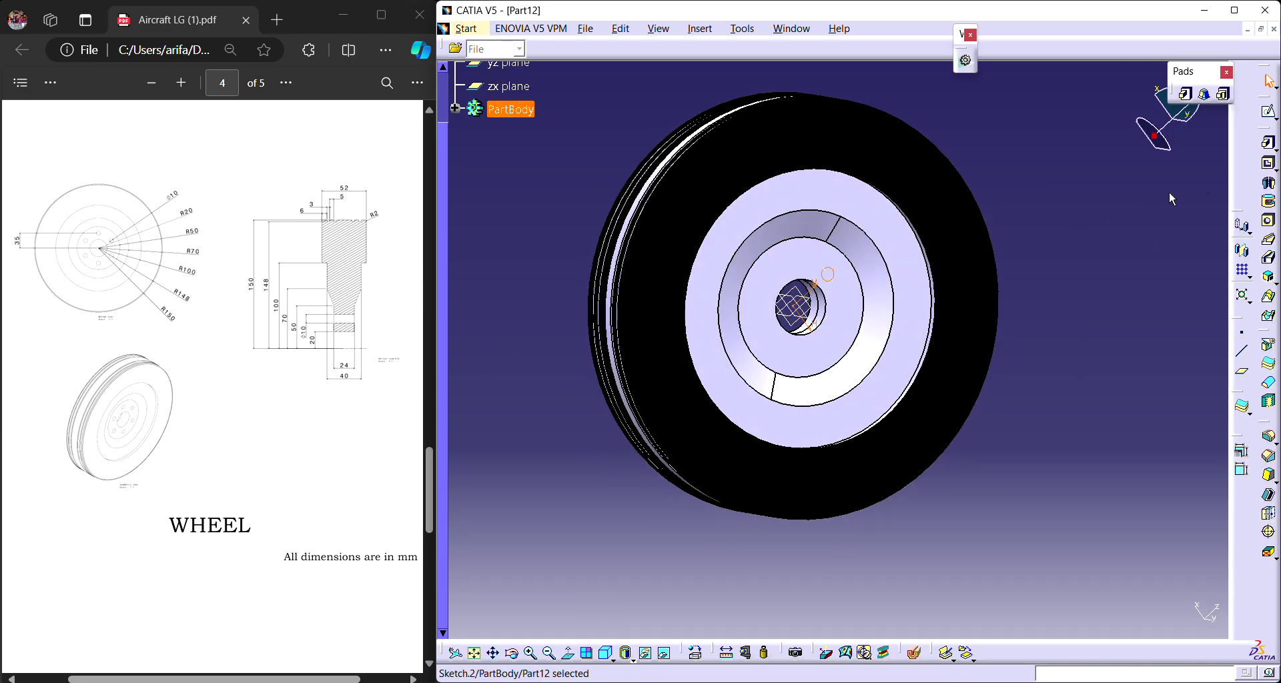
Try to pocket the single 10 mm circle to a depth of 20 mm without mirrored extent.
left_click(1269, 164)
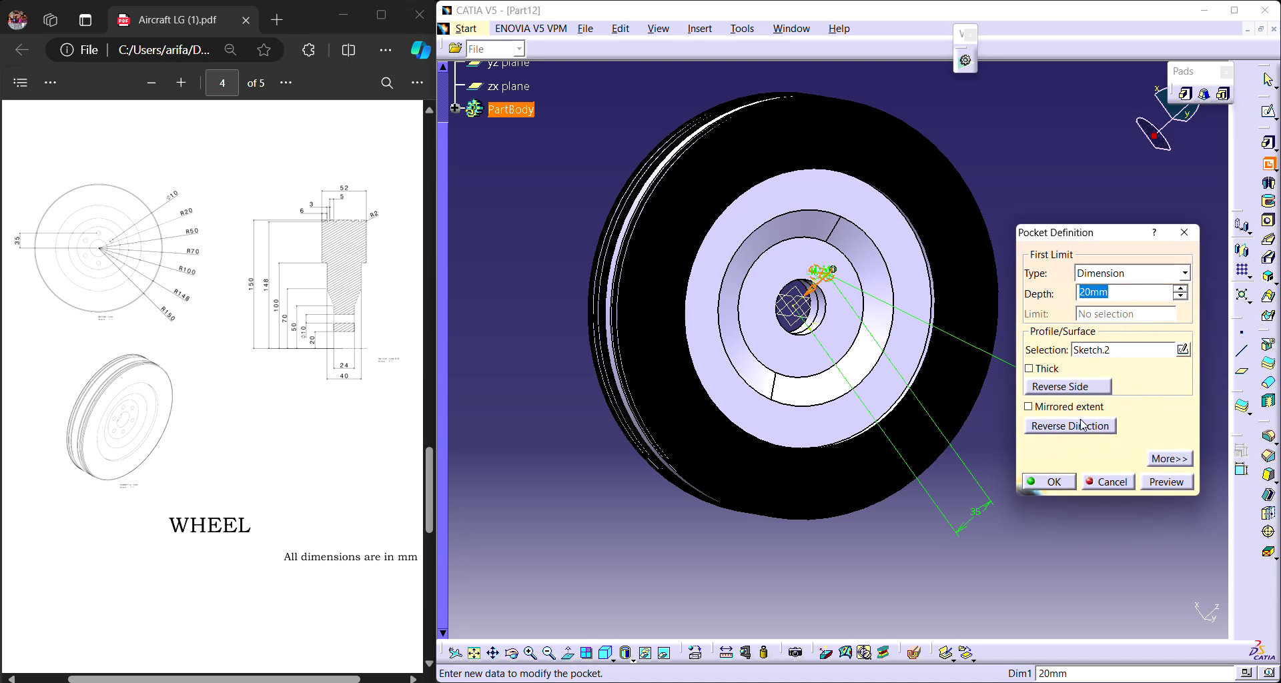
left_click(1058, 486)
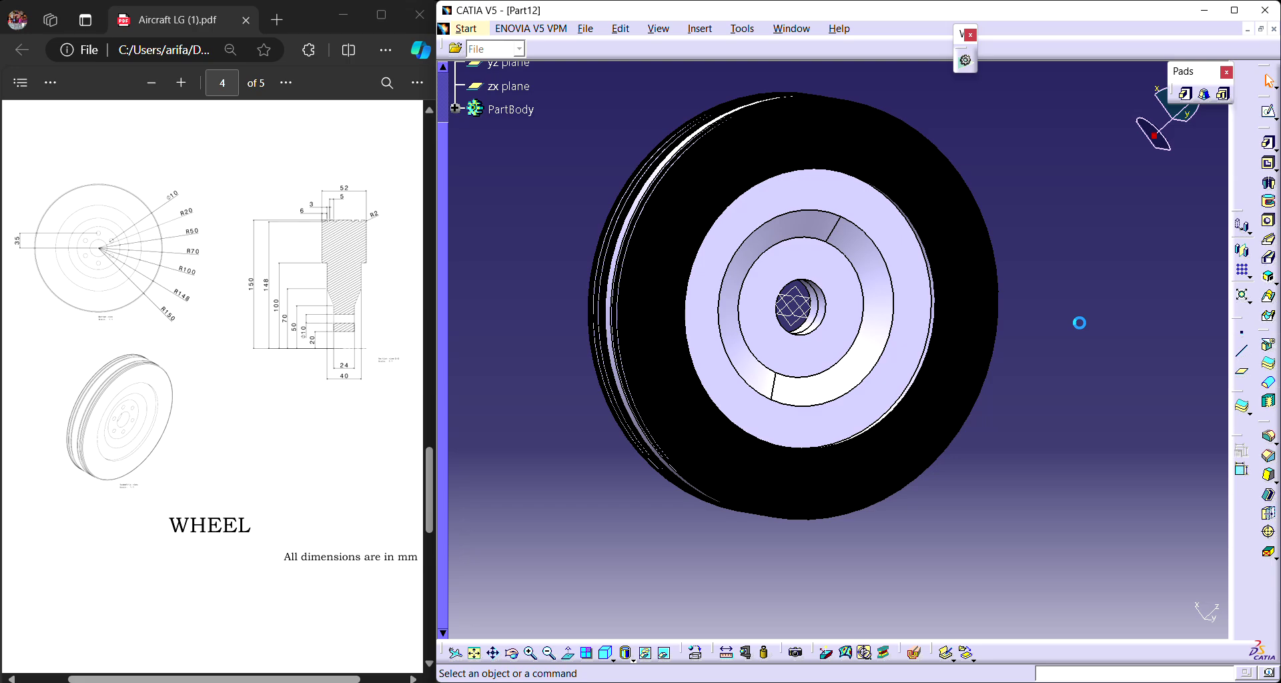
left_click(1269, 164)
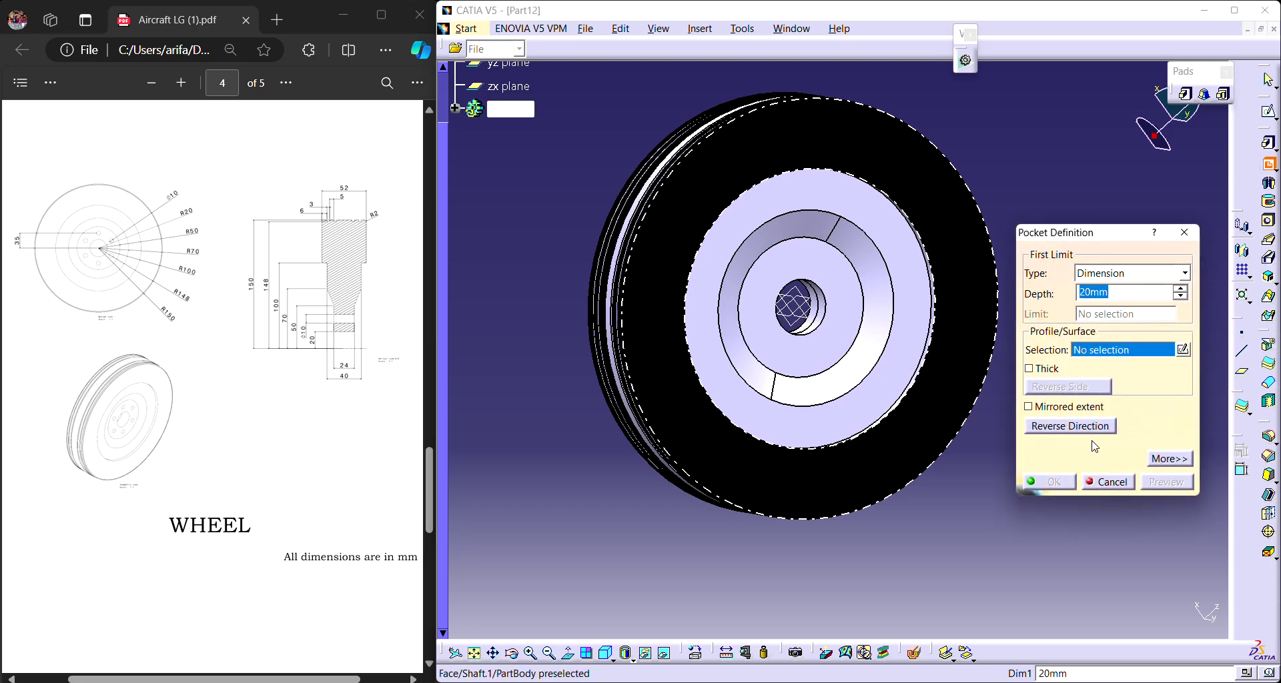
left_click(1107, 482)
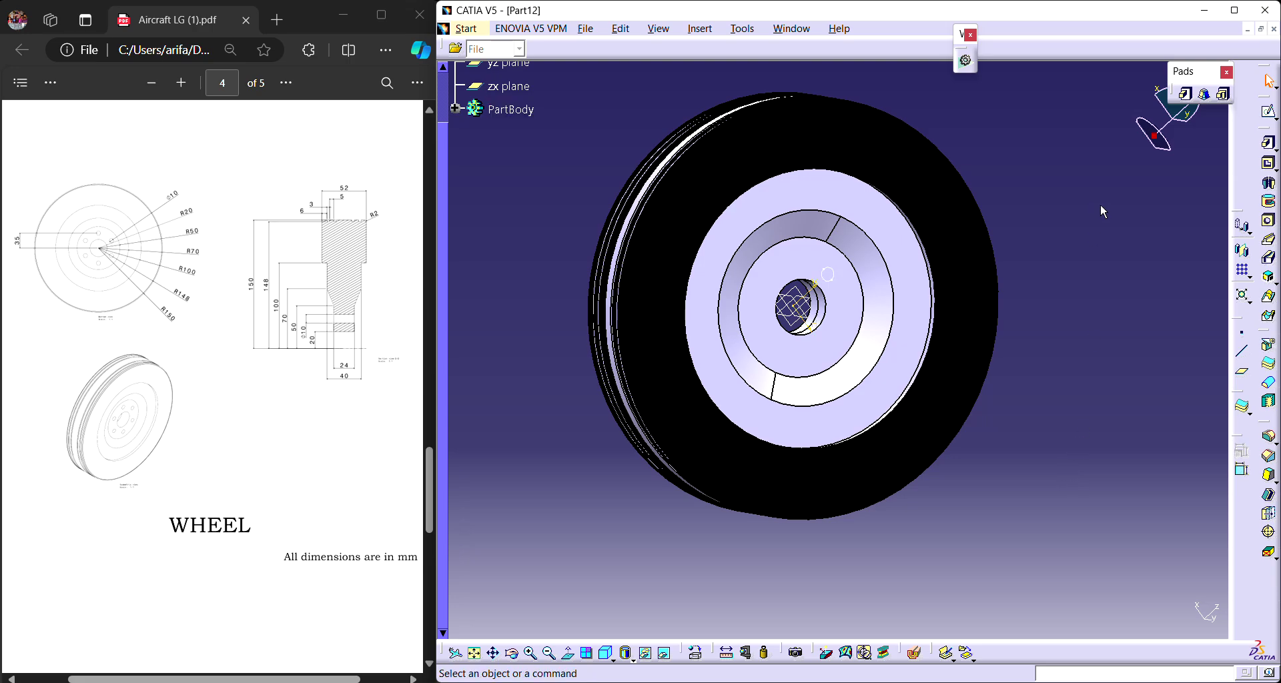
Cut the single 10 mm circle through the wheel's hub as a 20 mm pocket with mirrored extent.
left_click(1268, 163)
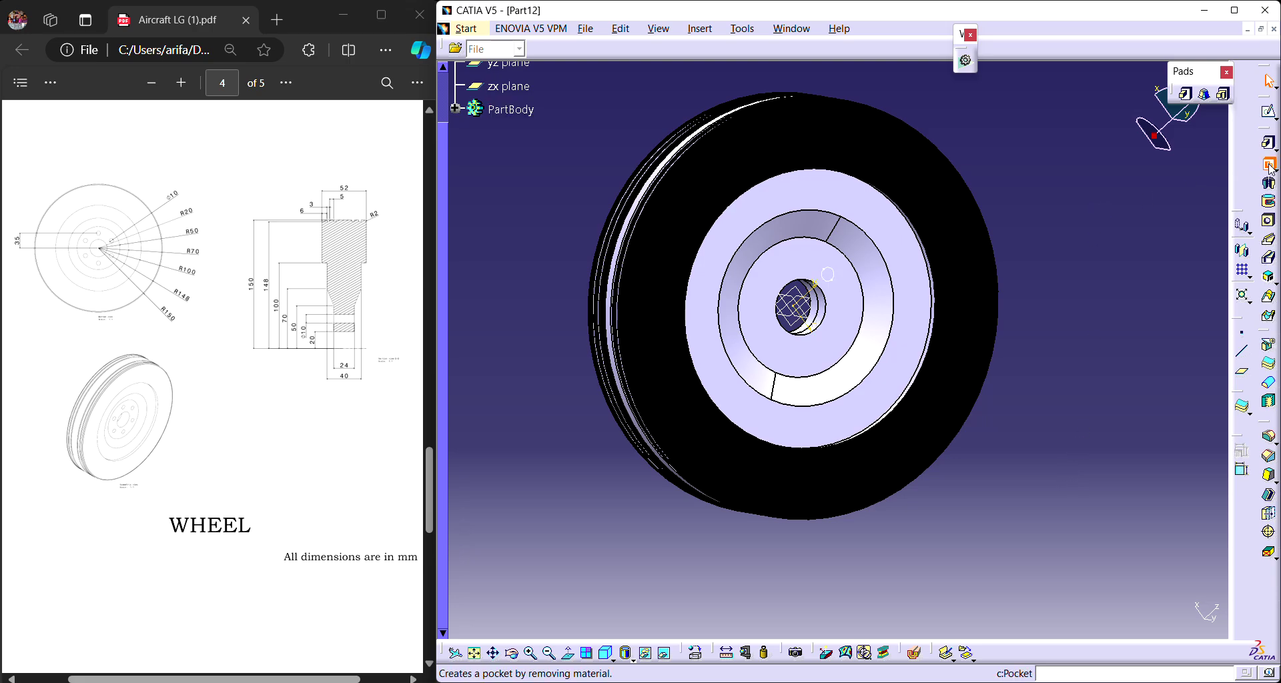
left_click(827, 279)
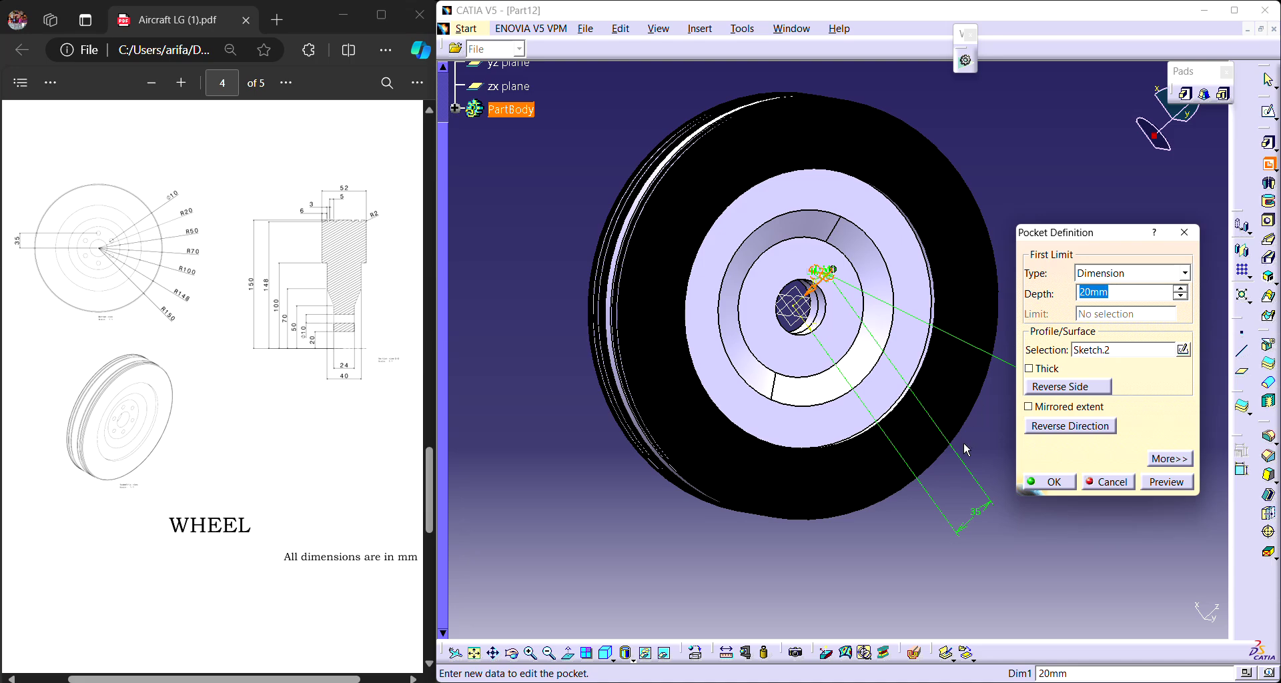
left_click(1029, 406)
middle_click_drag(509, 518, 827, 458)
left_click(1067, 490)
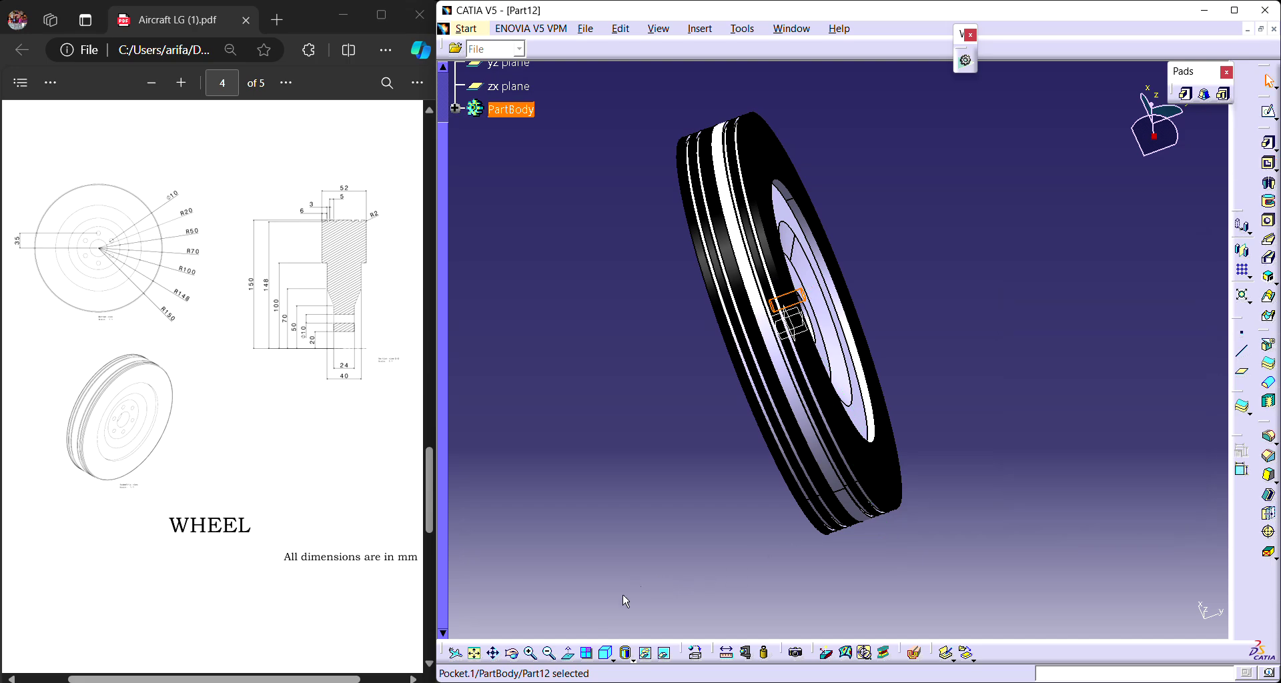
Start a circular pattern with 6 instances and choose the 10 mm hub hole as the object to pattern.
left_click(517, 657)
left_click_drag(921, 347, 992, 417)
left_click(1108, 330)
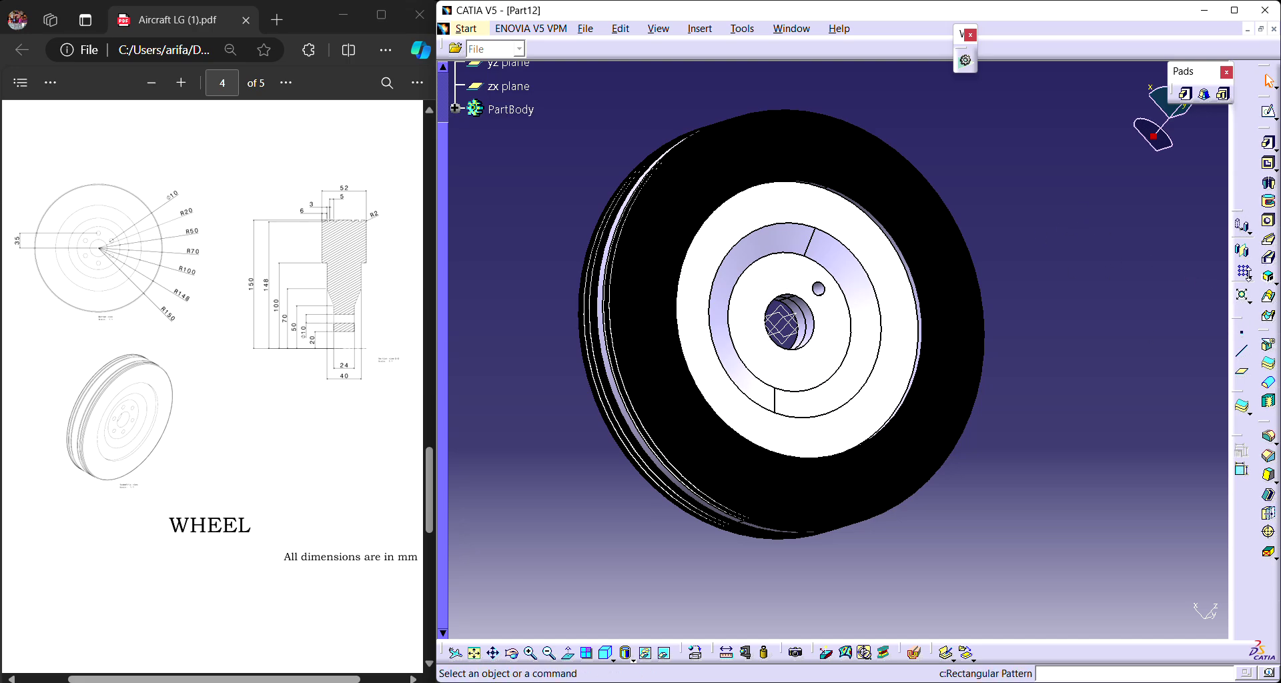
left_click(1247, 276)
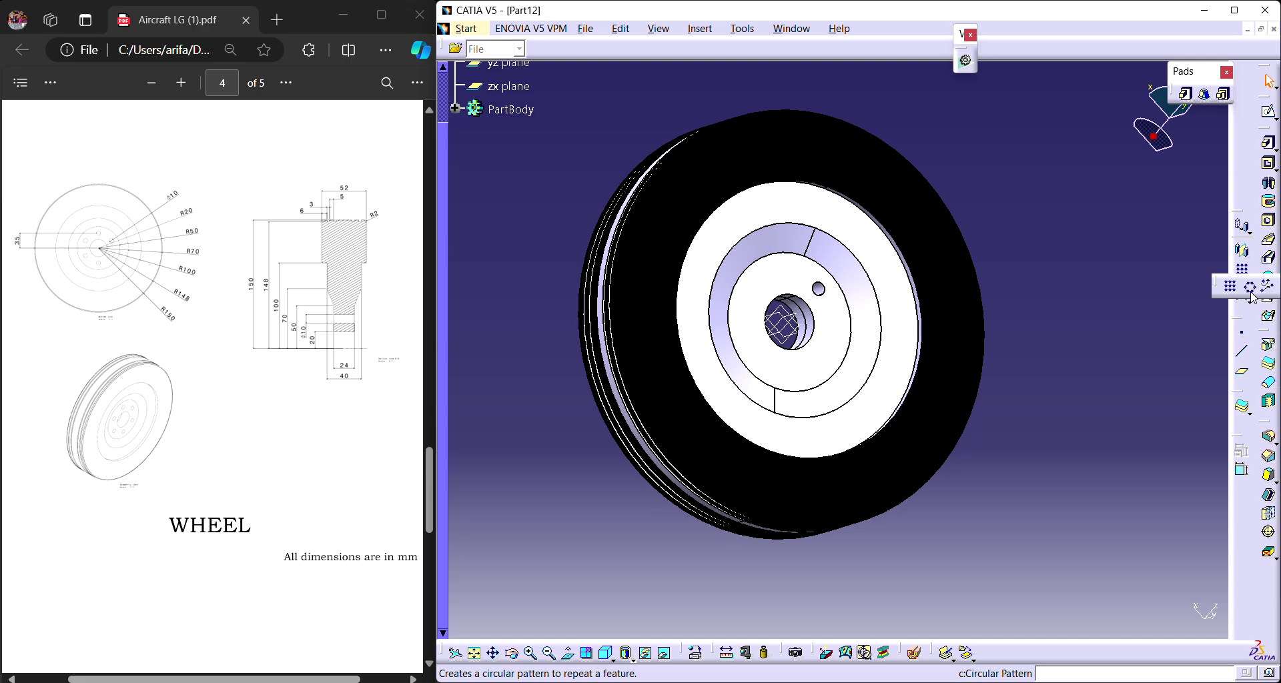
left_click(1250, 288)
left_click_drag(1100, 343, 1157, 215)
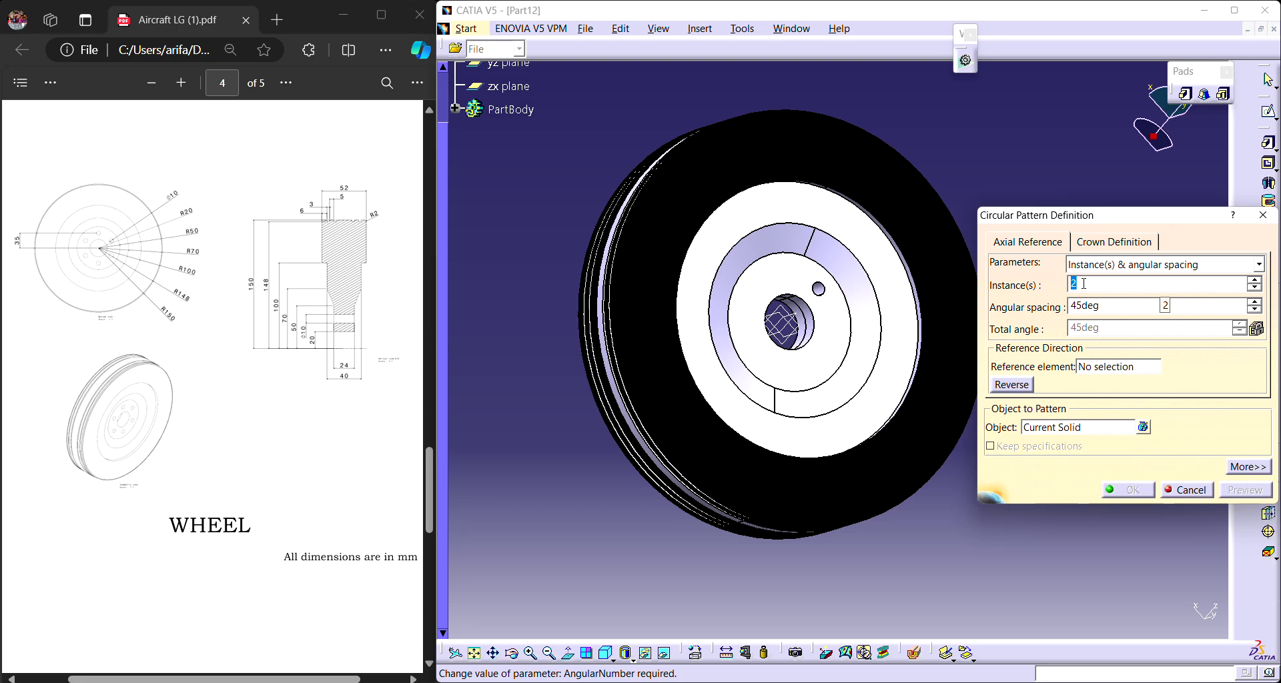
type("6")
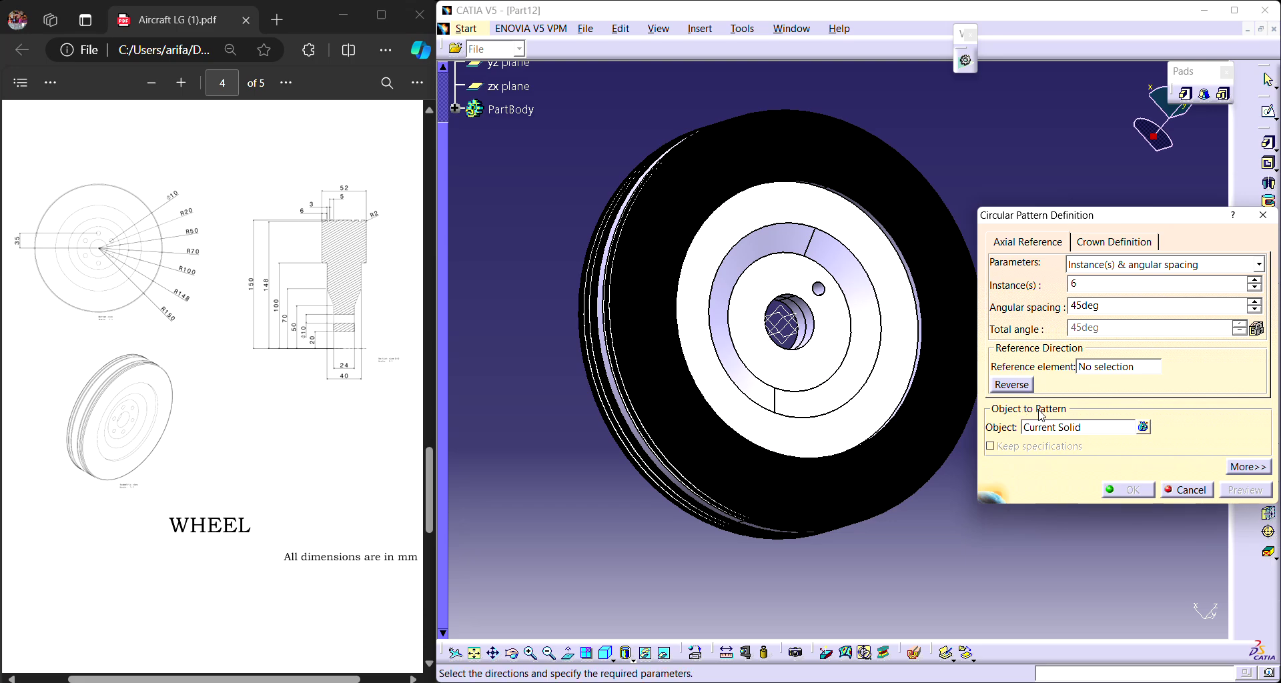
left_click(1062, 431)
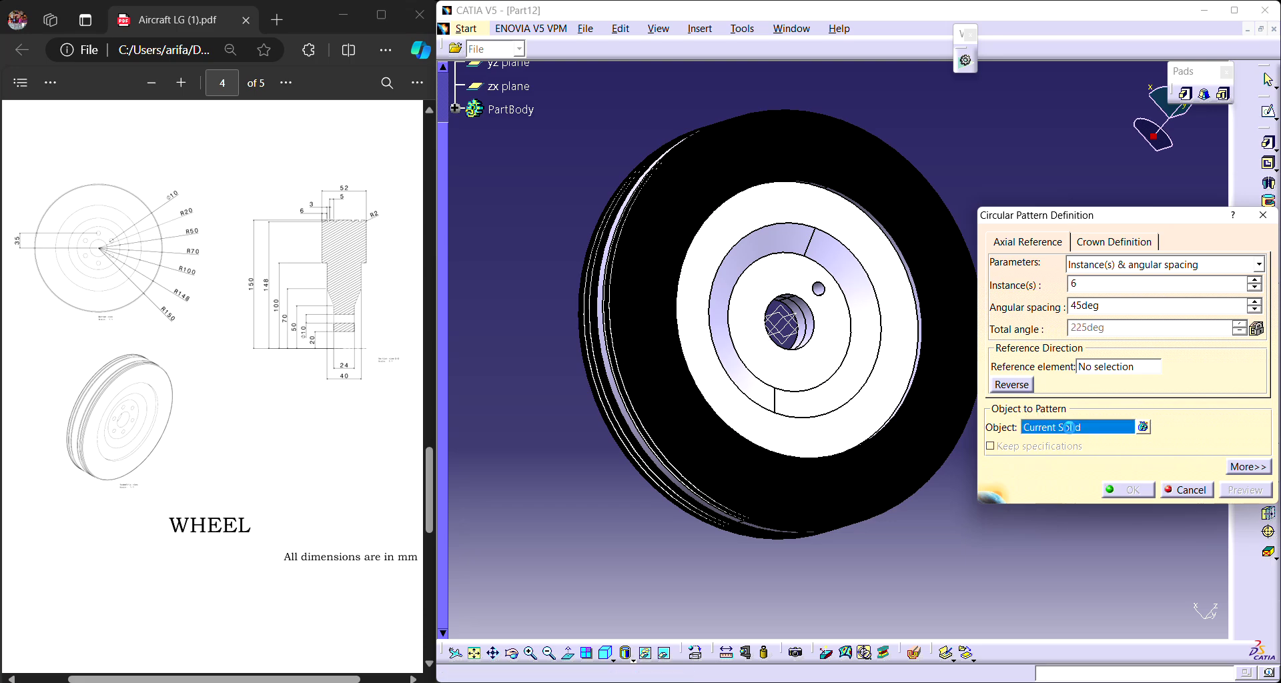
left_click(819, 289)
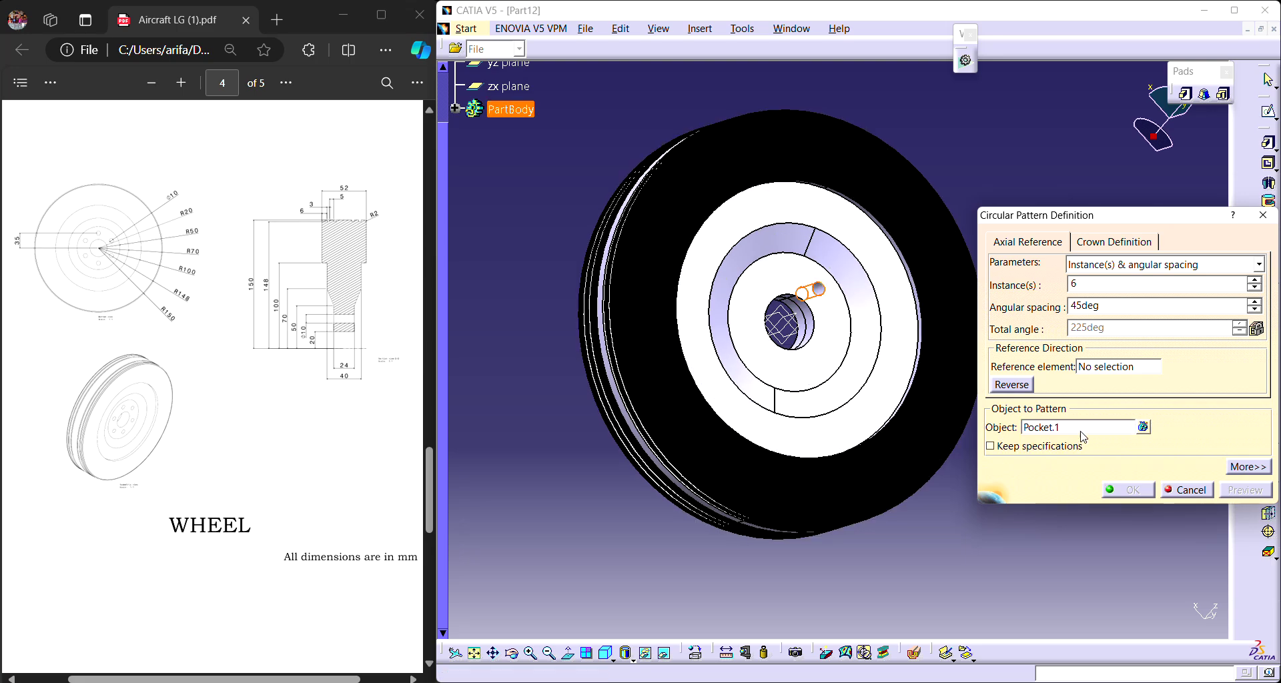
Use the zx plane as the pattern's reference element, set the angular spacing to 60 degrees, and create the pattern.
middle_click_drag(924, 544, 1056, 425)
left_click(1109, 371)
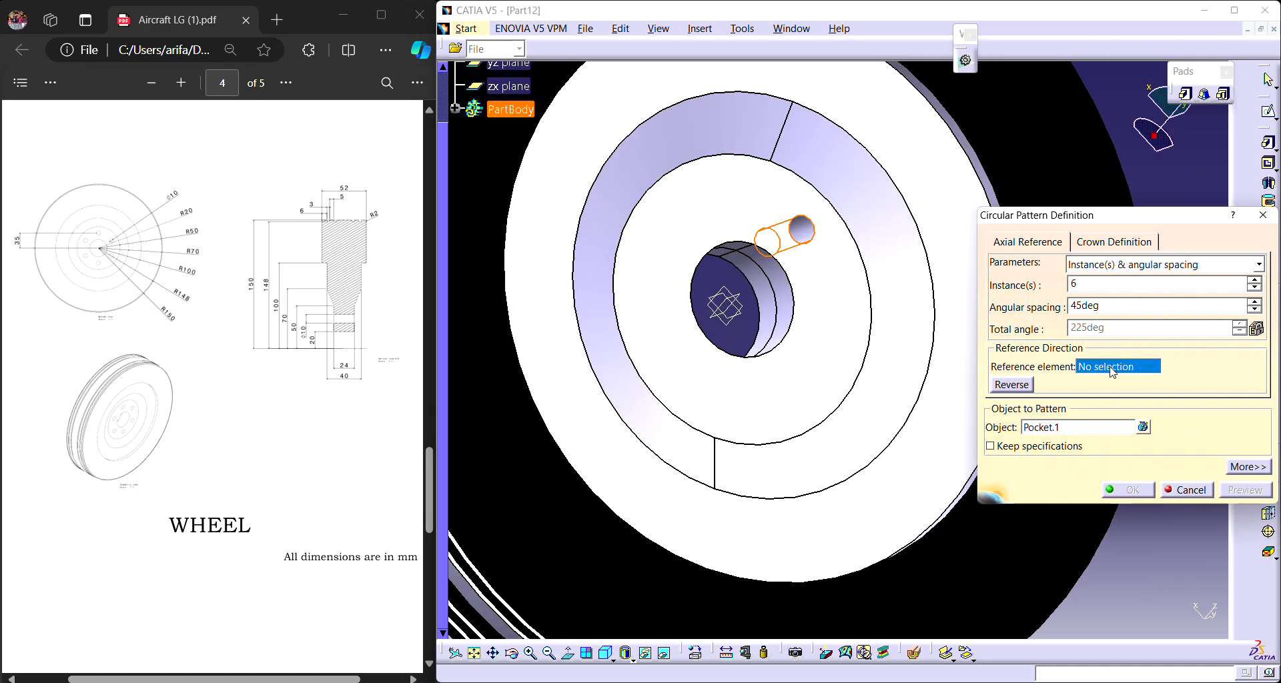
left_click(750, 310)
left_click(931, 383)
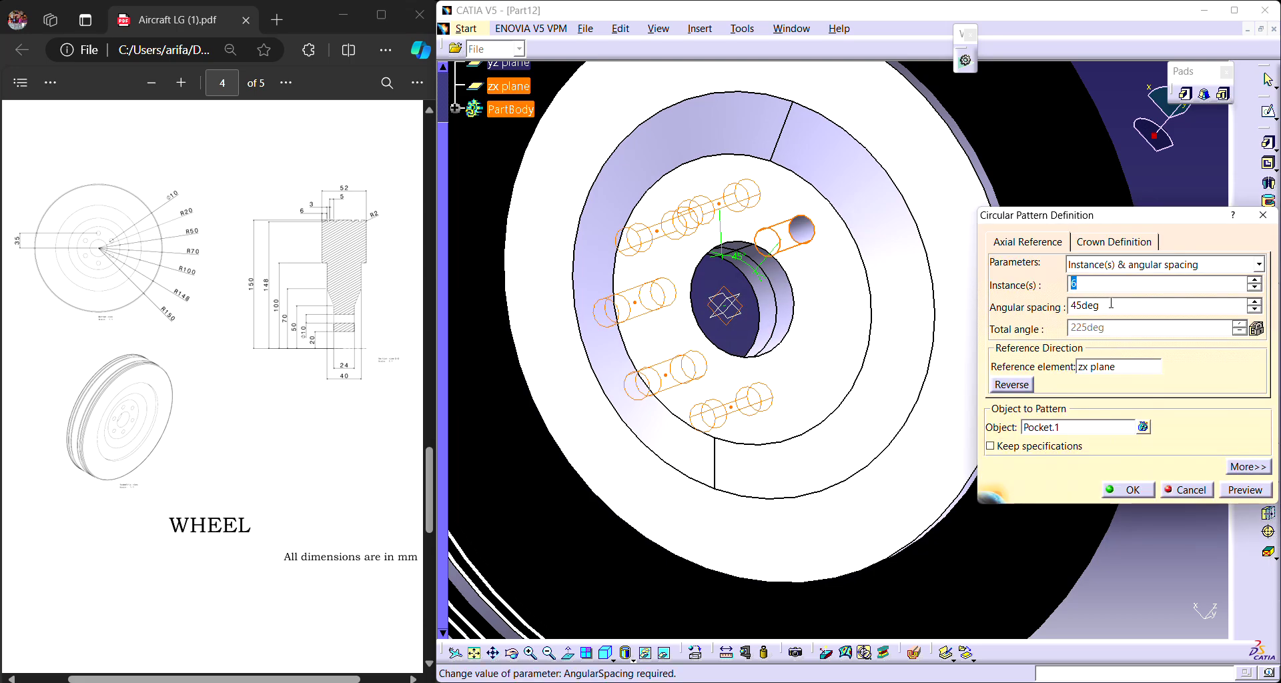
key("Tab")
type("60")
key("Return")
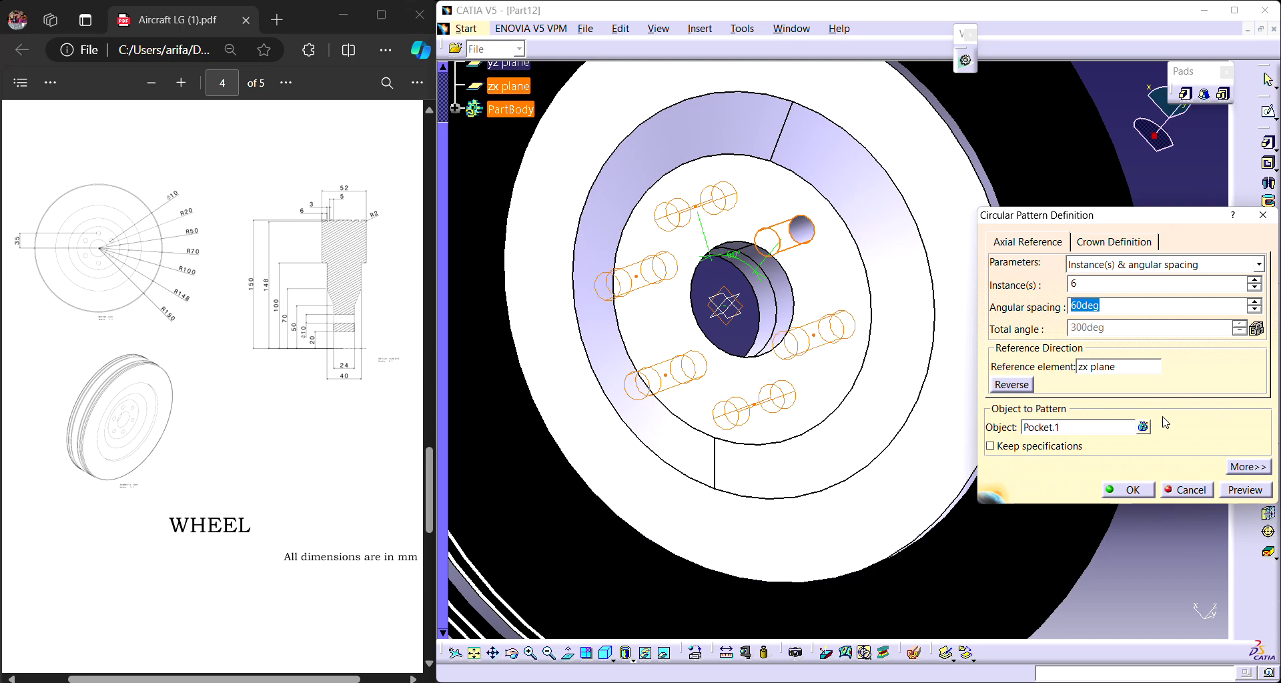
left_click(1148, 492)
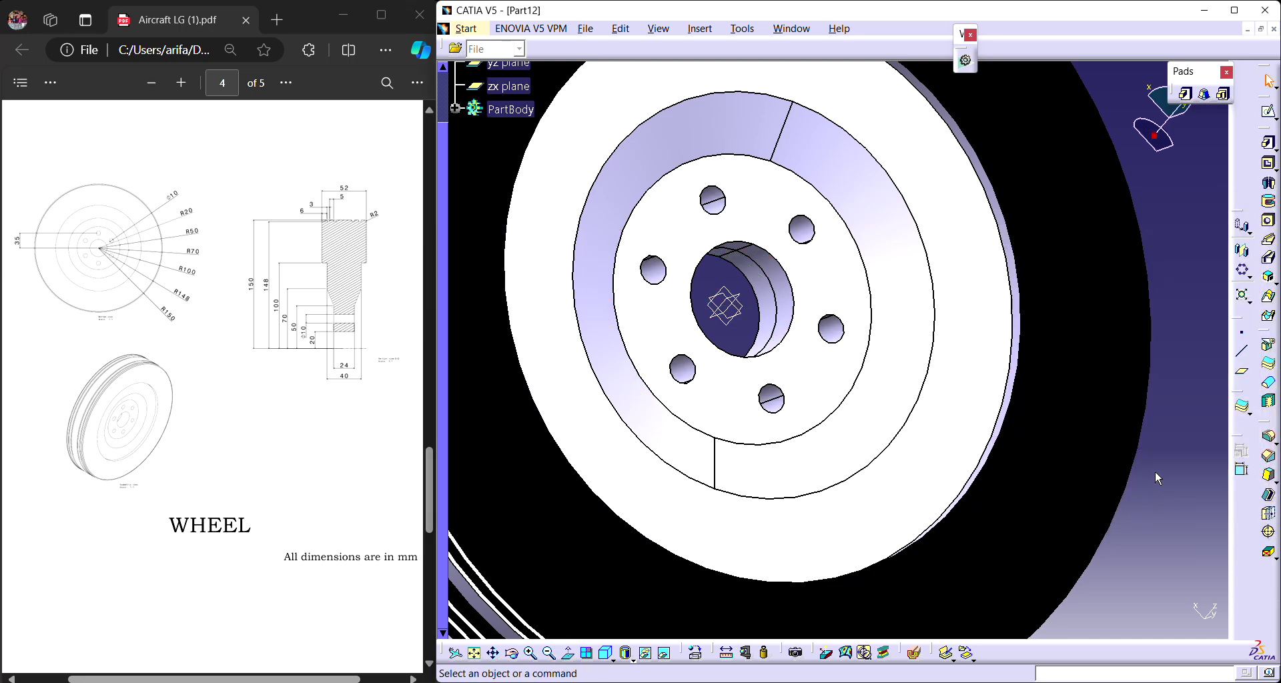
Examine the finished wheel and its hub holes in multi-view, face-on and from an angle.
left_click(587, 652)
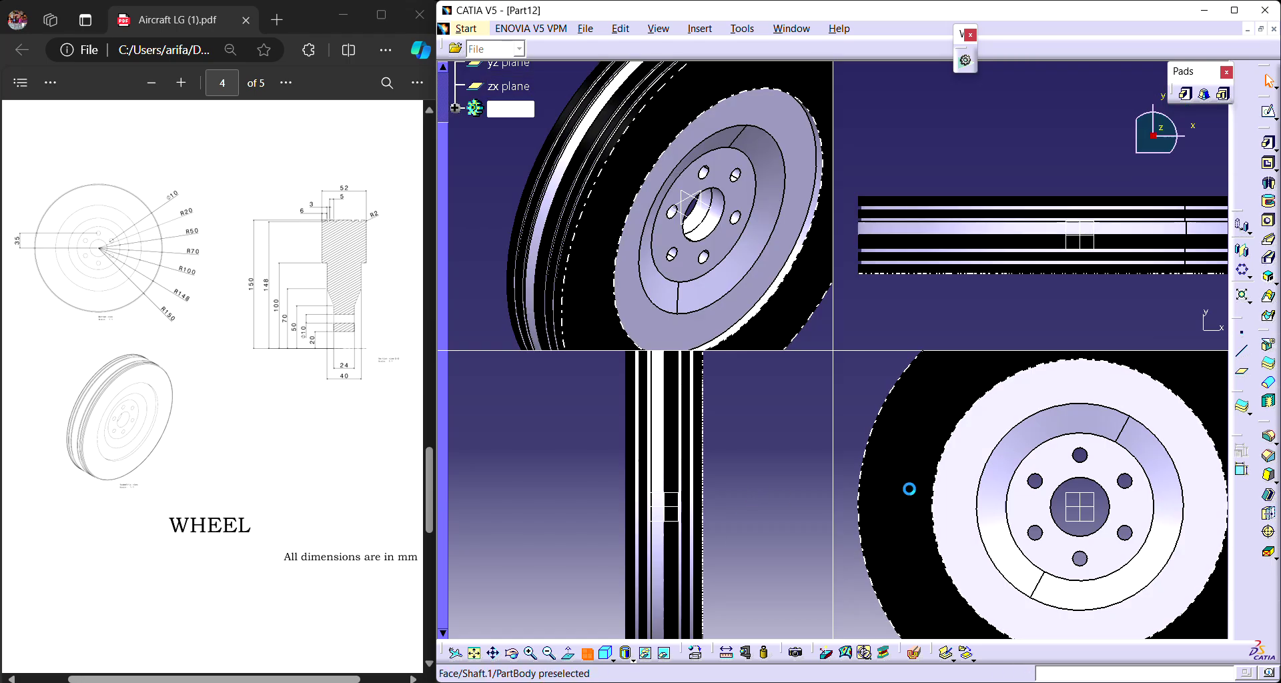
left_click(587, 652)
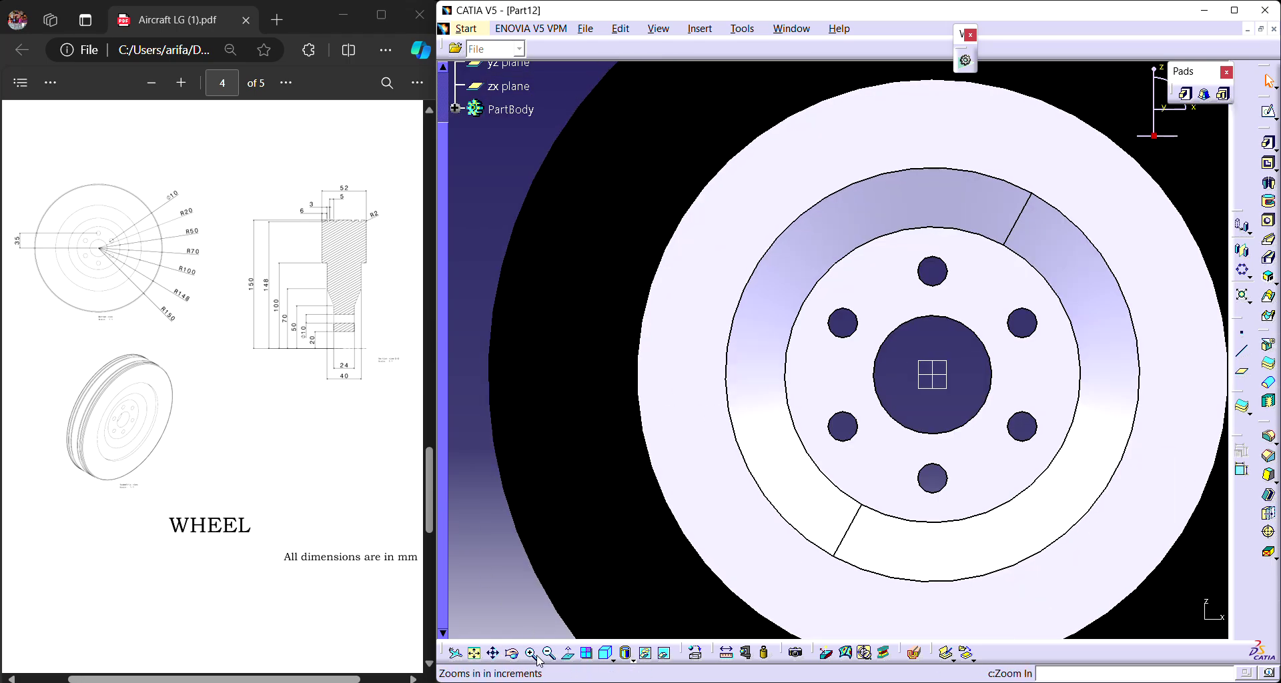
left_click(474, 652)
left_click(492, 653)
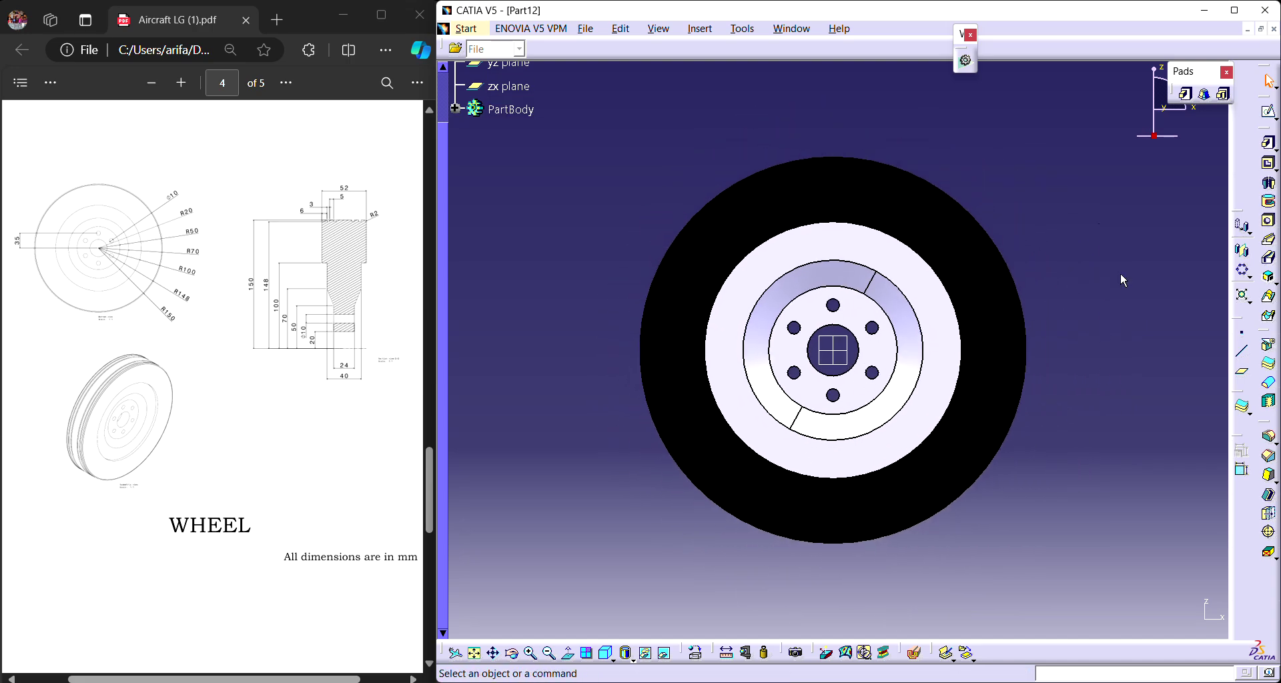
left_click(511, 653)
left_click_drag(530, 334, 744, 360)
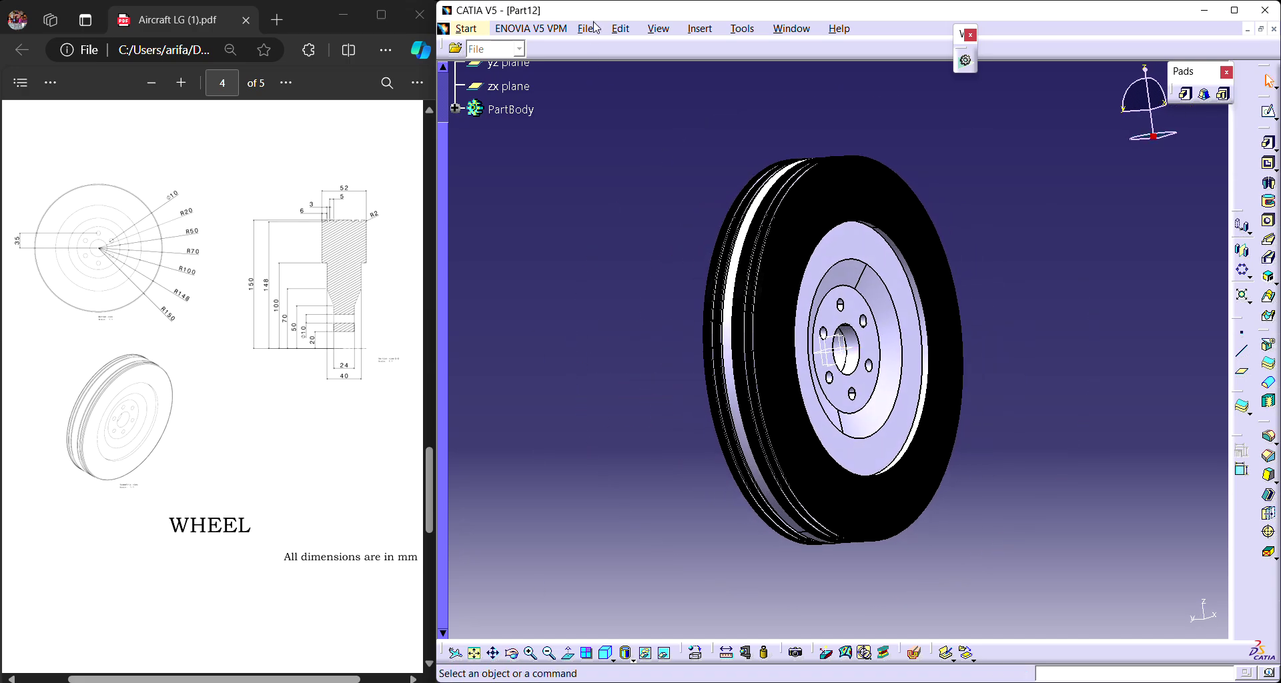